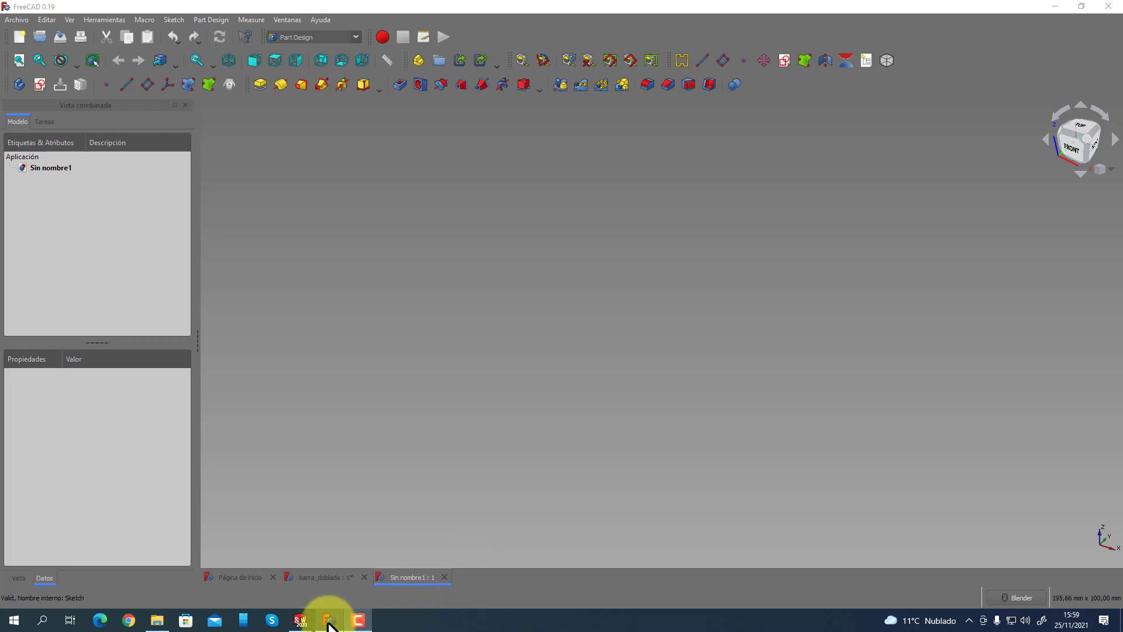
# Bring the empty SOLIDWORKS part Pieza1 to the front from the taskbar.
pyautogui.moveTo(307, 620)
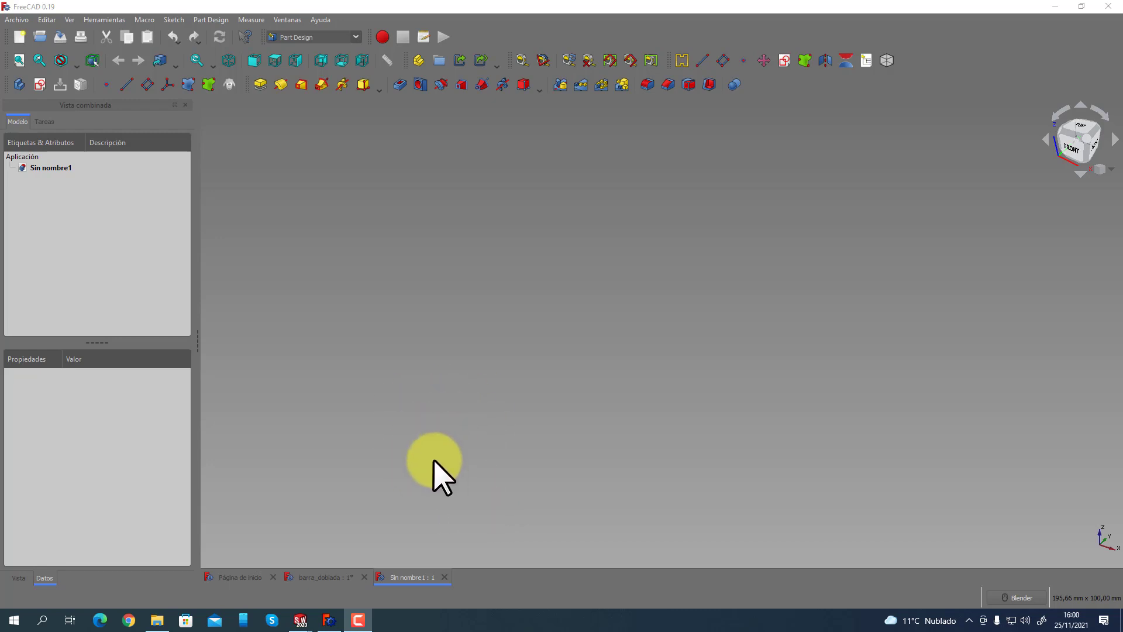
pyautogui.click(303, 622)
pyautogui.click(346, 597)
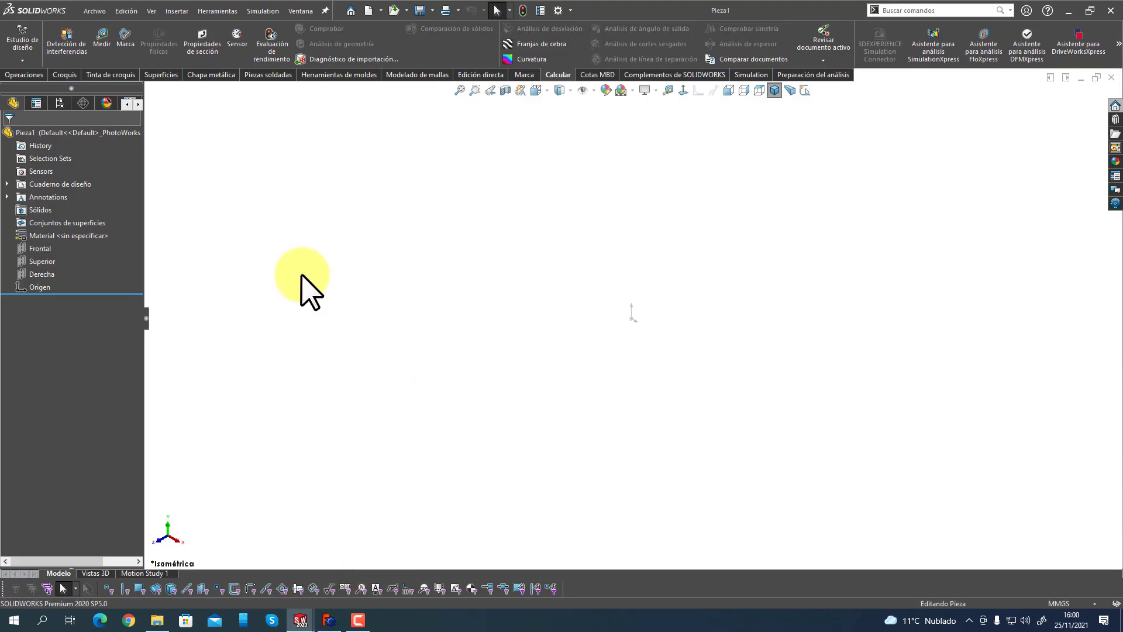
# Browse the Operaciones, Croquis, Tinta de croquis and Superficies tool groups.
pyautogui.click(24, 75)
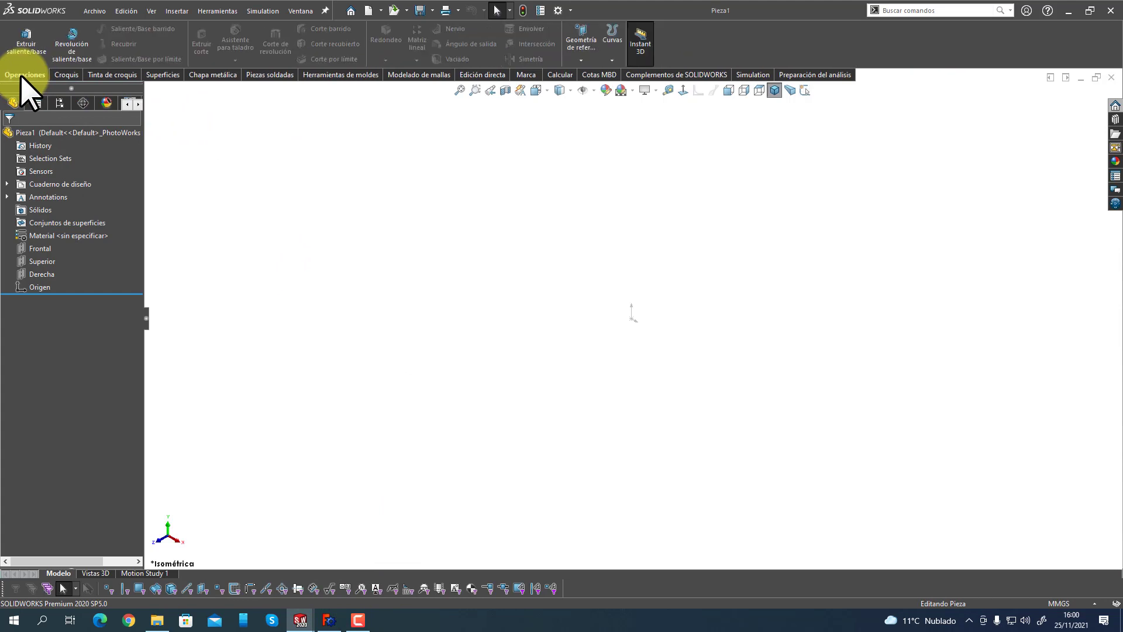
pyautogui.click(65, 75)
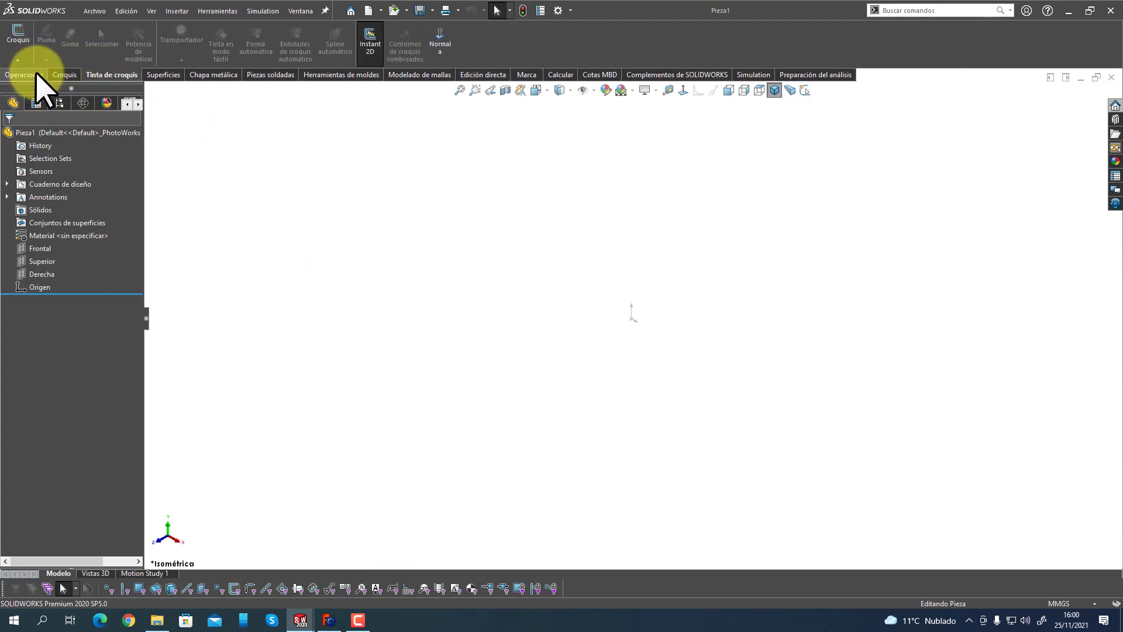
pyautogui.click(38, 77)
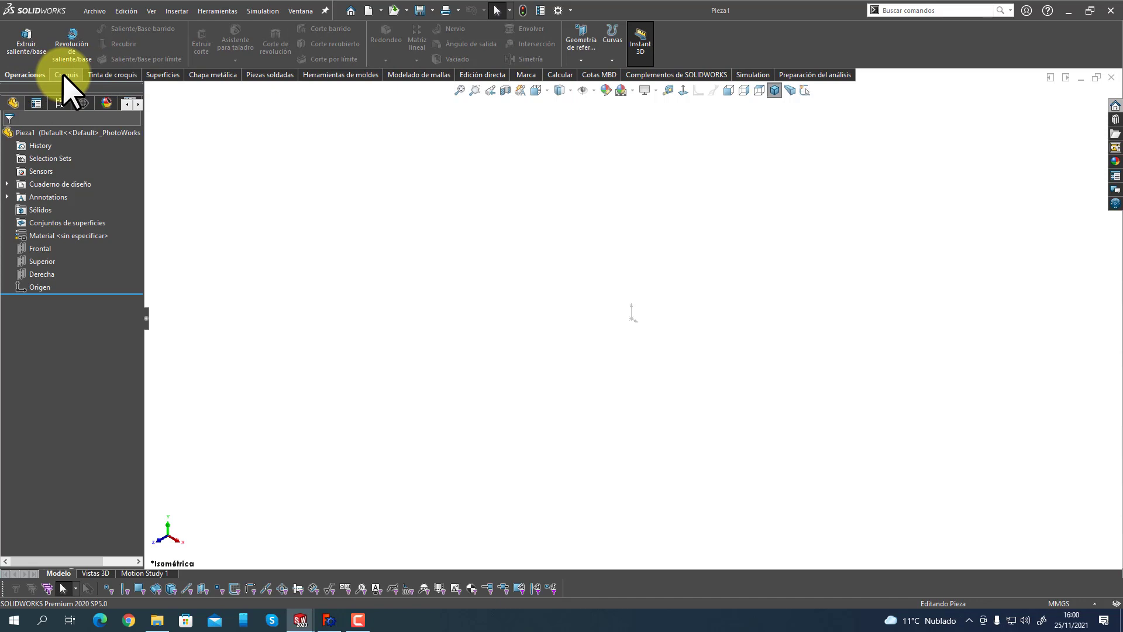
pyautogui.click(64, 75)
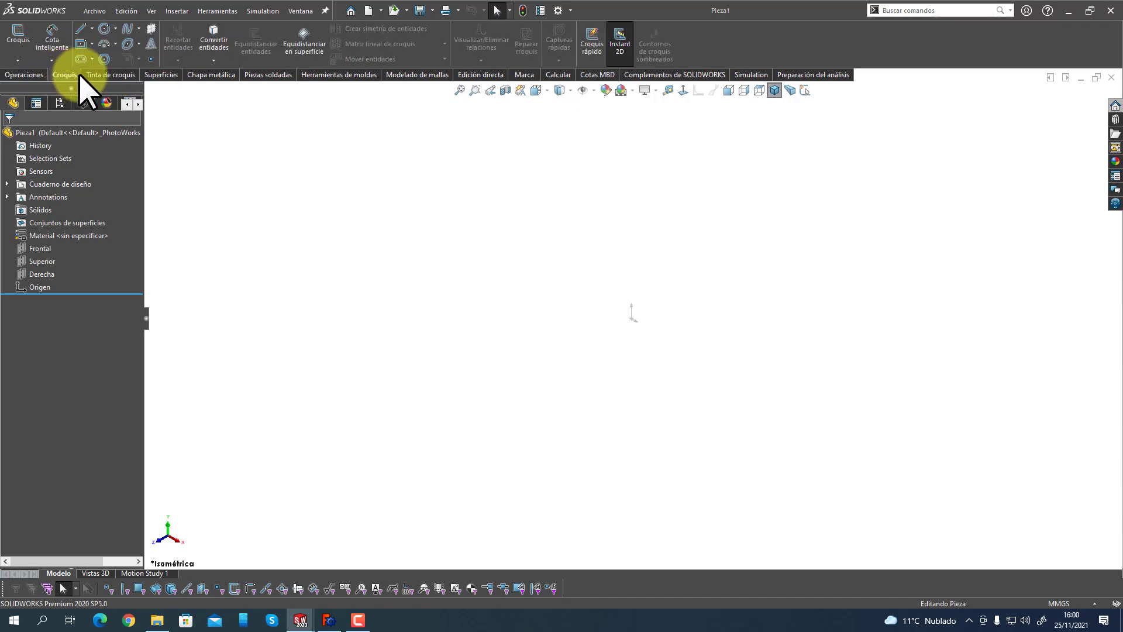
pyautogui.click(113, 75)
pyautogui.click(163, 75)
# Show the Chapa metálica tools, dismiss the tab-display menu unchanged, and open the Options dropdown.
pyautogui.click(202, 76)
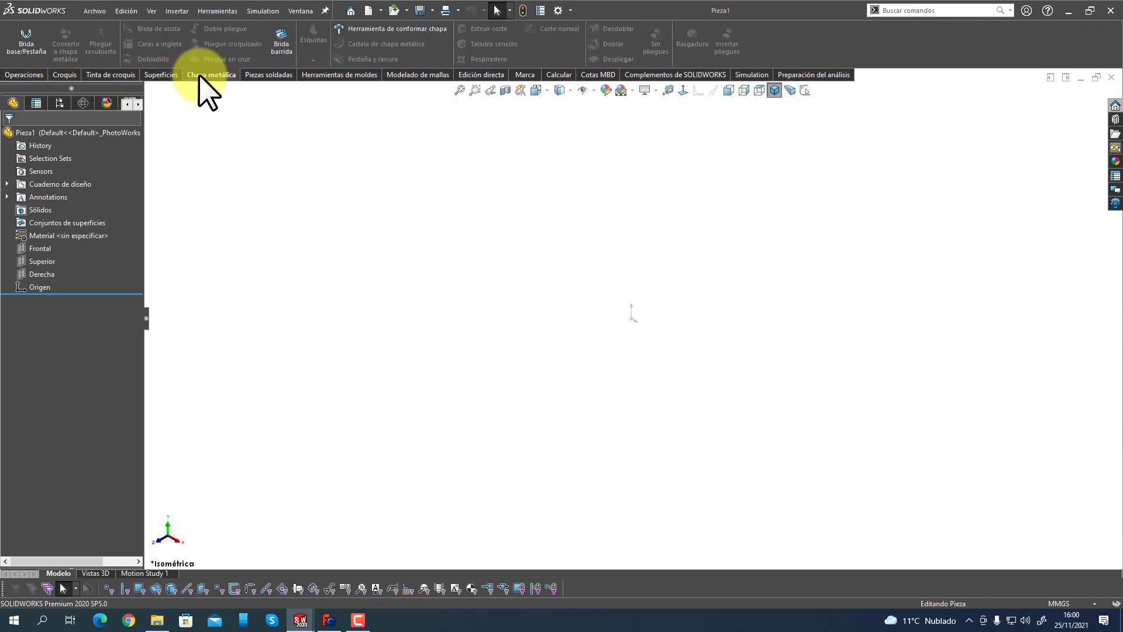
pyautogui.rightClick(202, 77)
pyautogui.moveTo(223, 108)
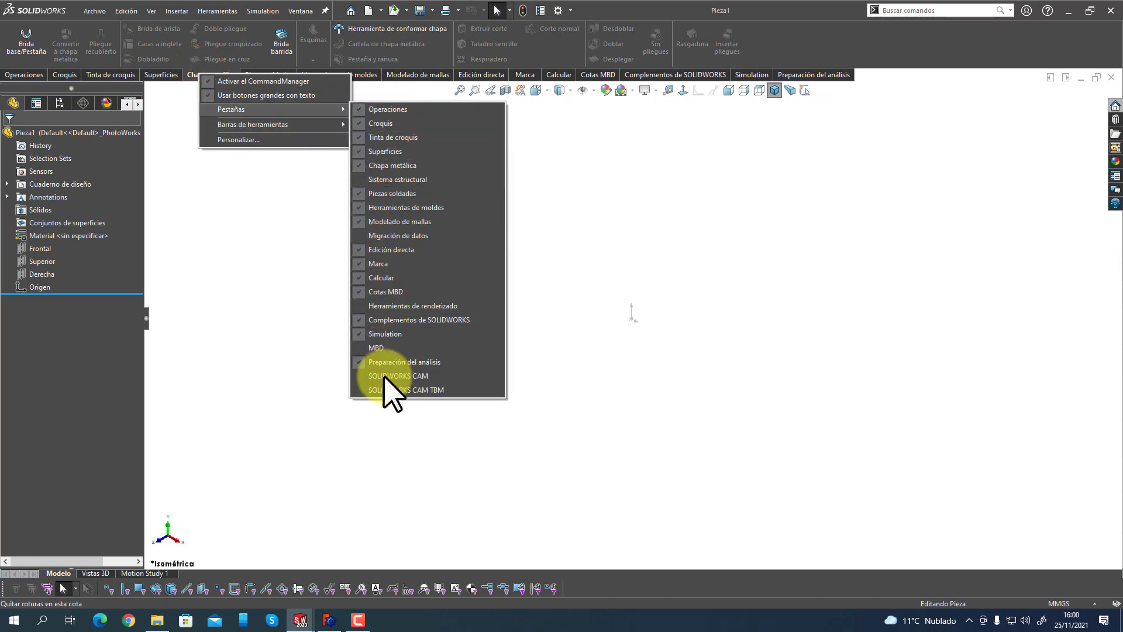
pyautogui.click(376, 100)
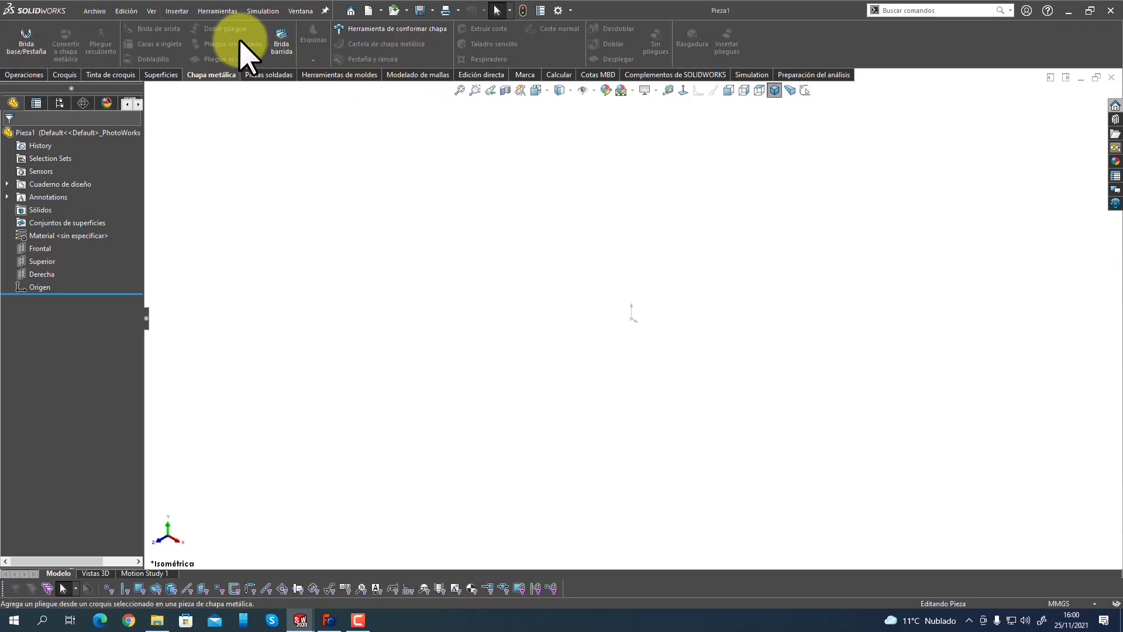
pyautogui.click(570, 11)
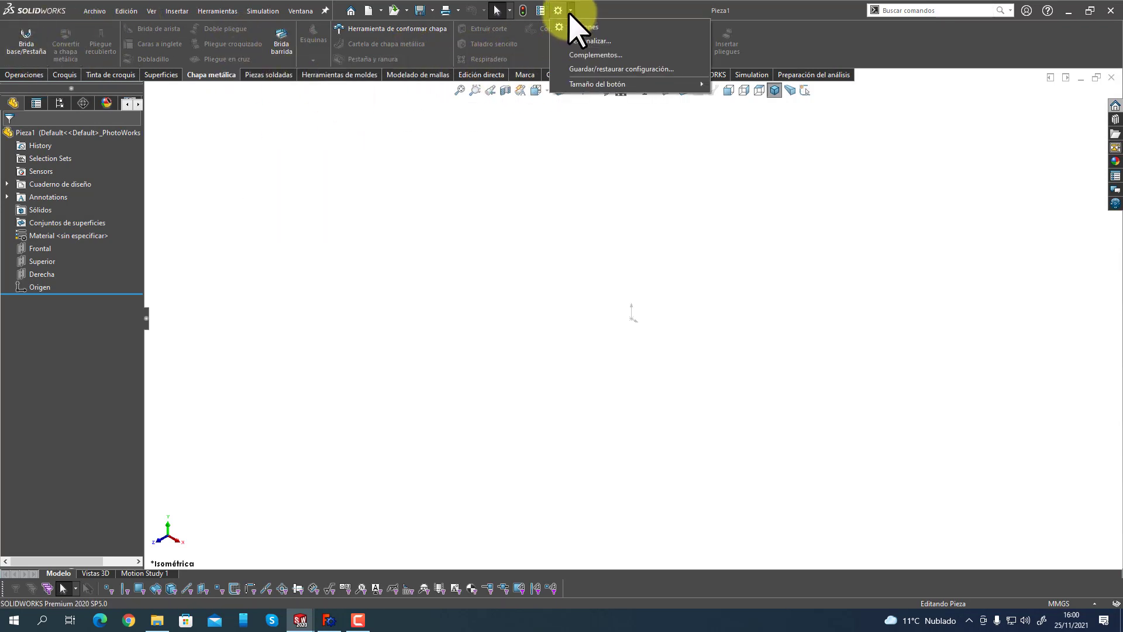
# Review the Complementos add-in list and close it with Aceptar, leaving all checkboxes unchanged.
pyautogui.click(585, 55)
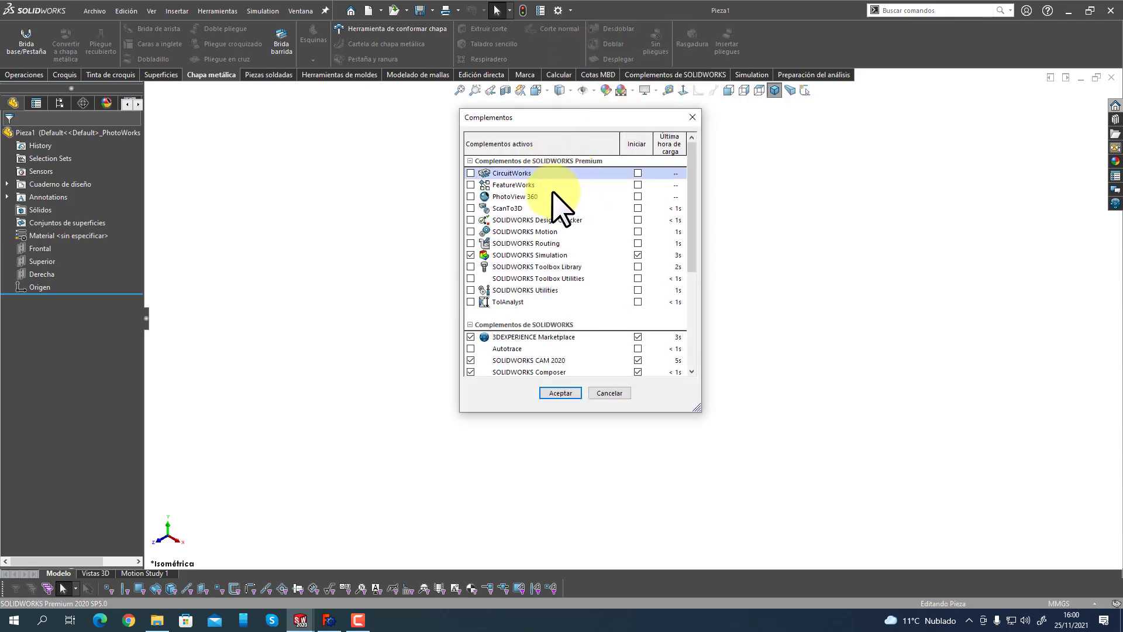
pyautogui.moveTo(691, 234); pyautogui.dragTo(709, 335)
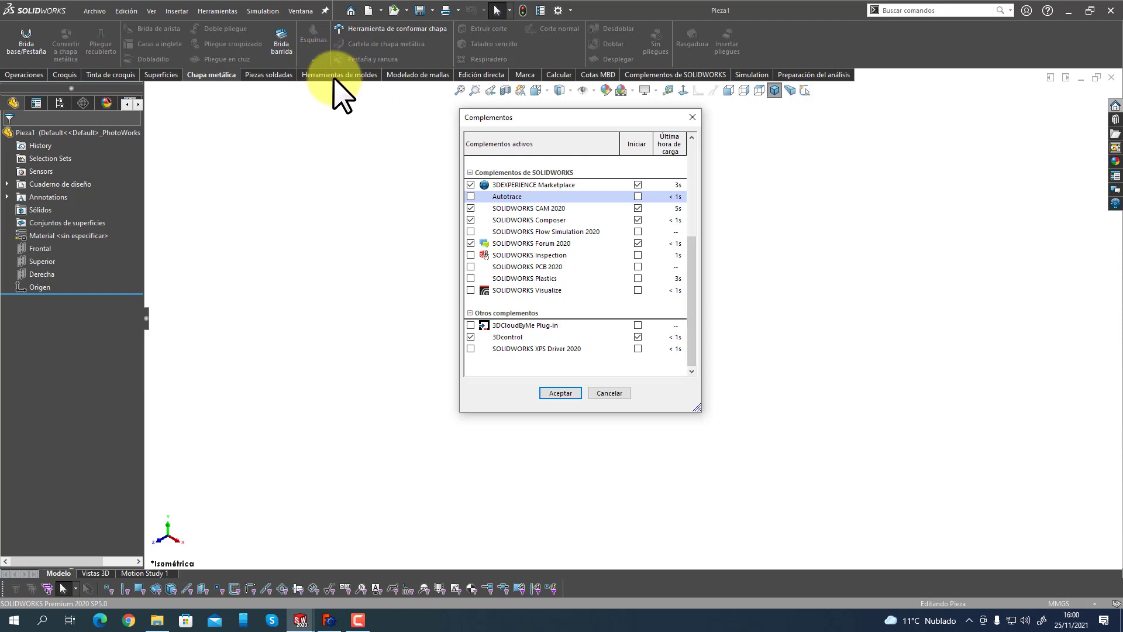
pyautogui.scroll(5, 576, 290)
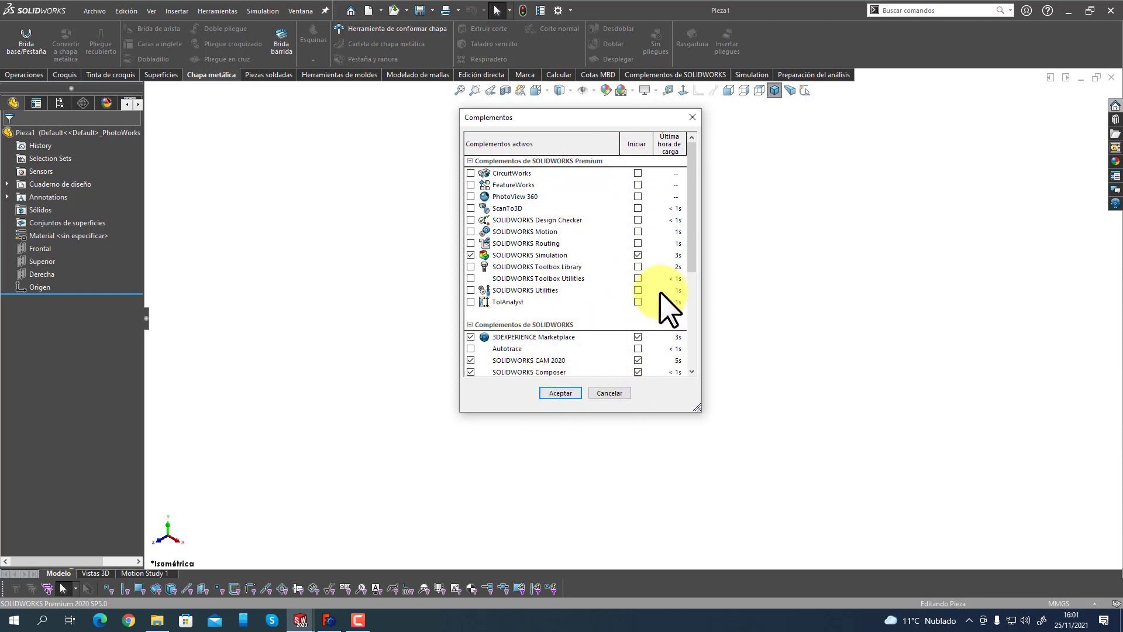
pyautogui.moveTo(695, 214)
pyautogui.mouseDown()
pyautogui.moveTo(697, 319)
pyautogui.moveTo(695, 208)
pyautogui.mouseUp()
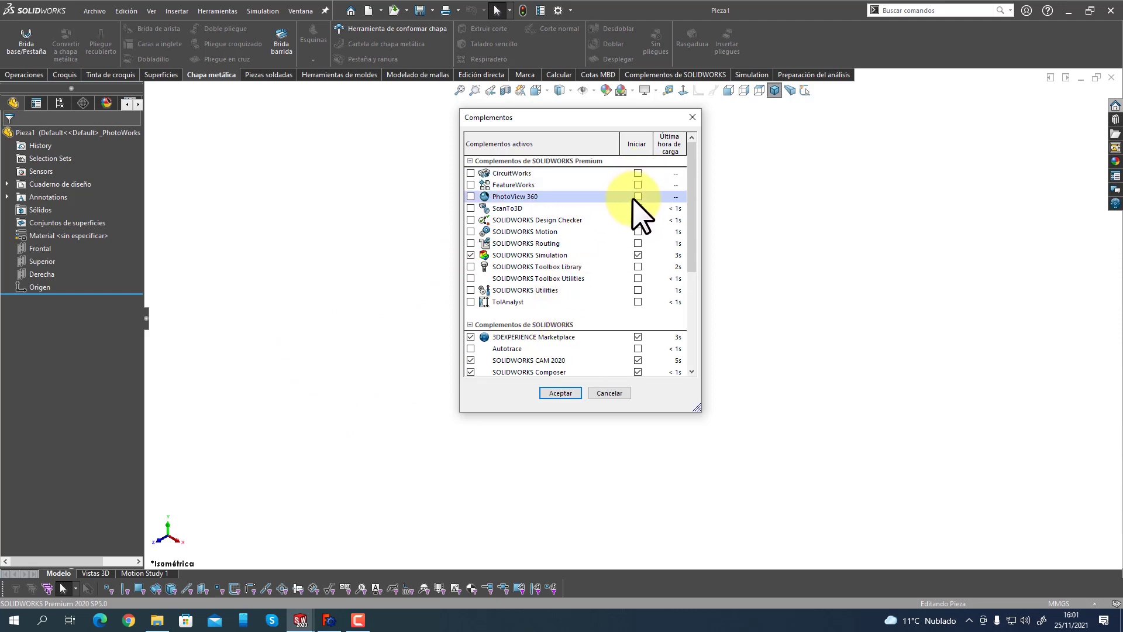
pyautogui.scroll(-5, 690, 257)
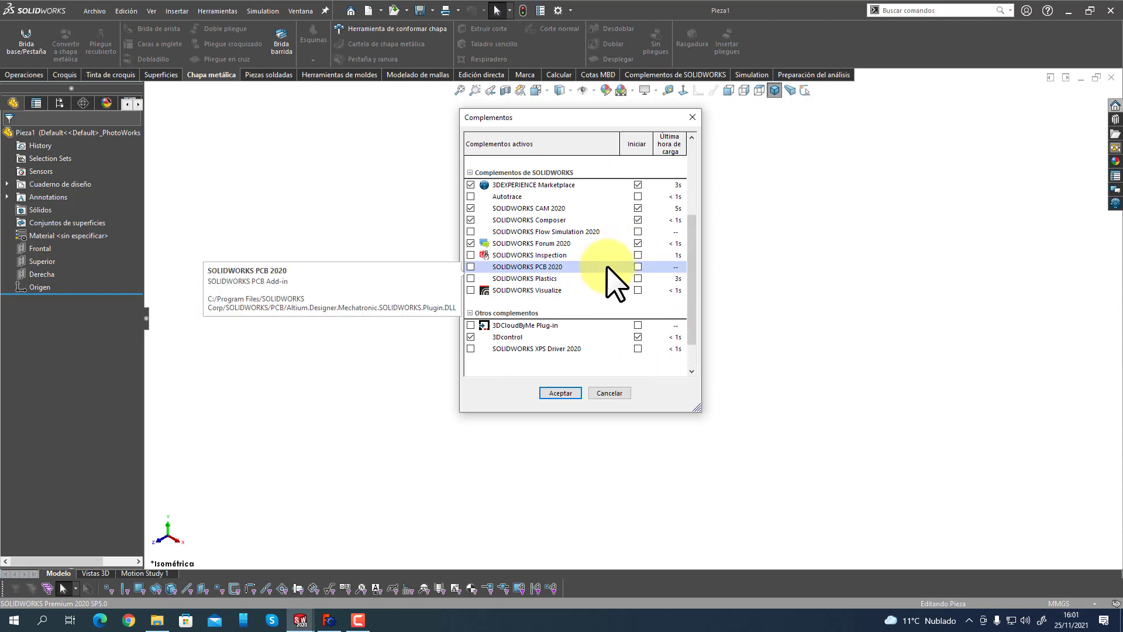
pyautogui.scroll(5, 614, 275)
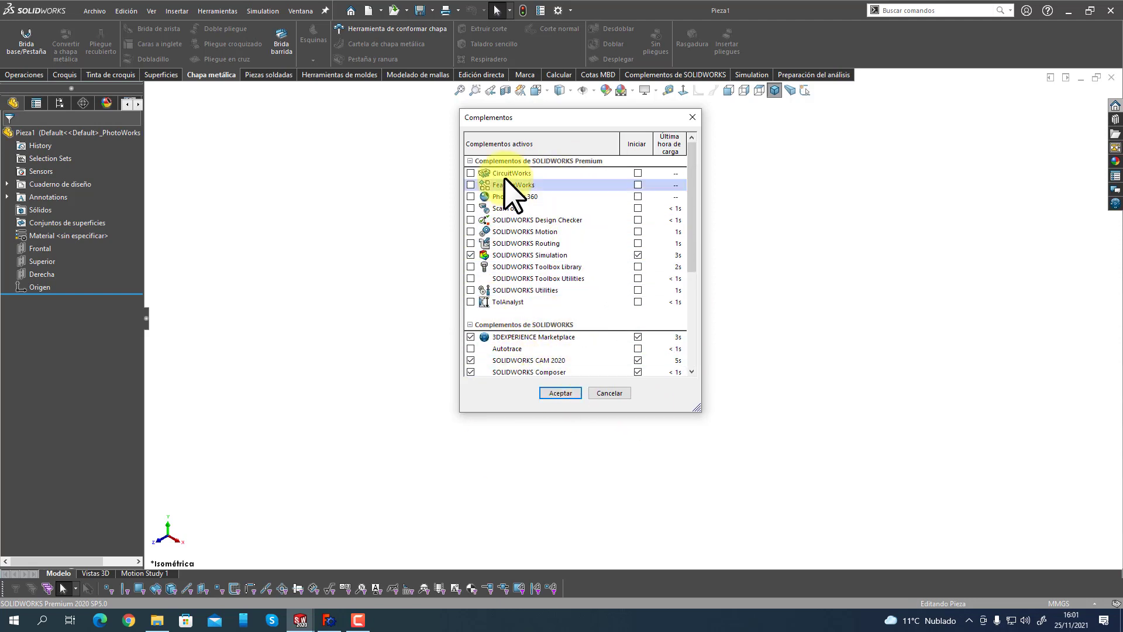
pyautogui.click(564, 394)
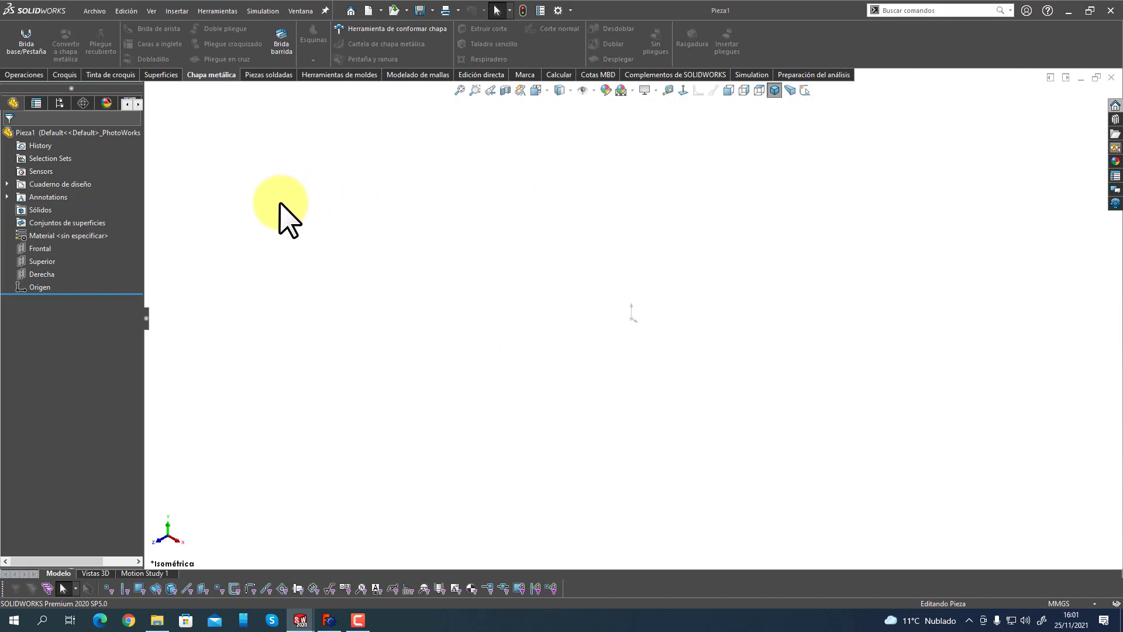
# Cycle through Croquis, Tinta de croquis, Superficies, Chapa metálica, Piezas soldadas and Herramientas de moldes, ending on Operaciones.
pyautogui.click(24, 75)
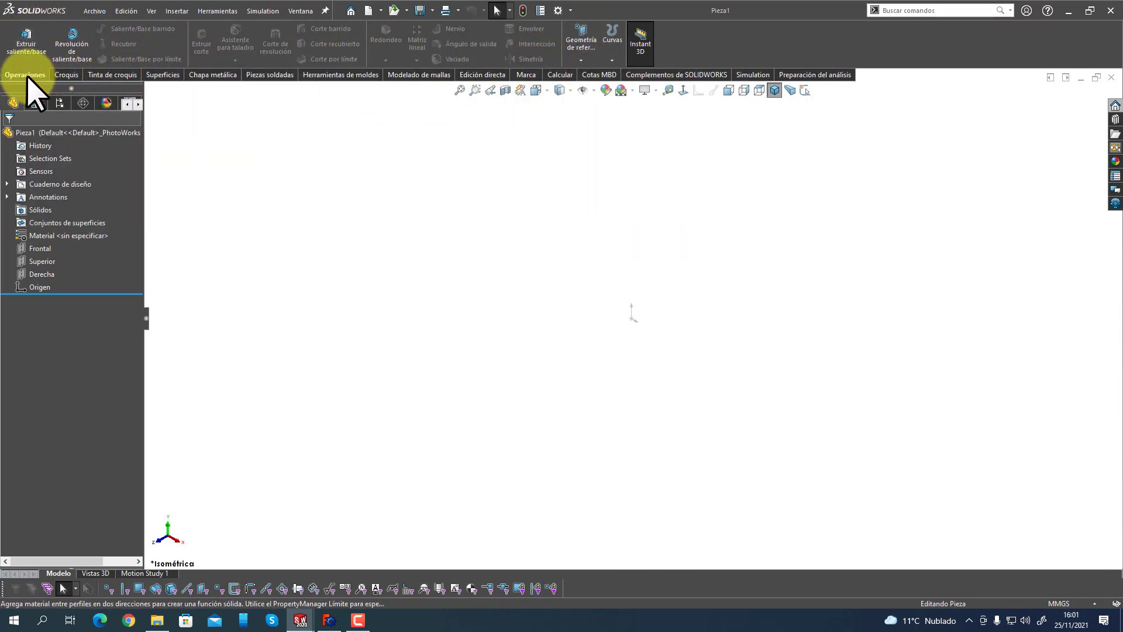
pyautogui.click(63, 75)
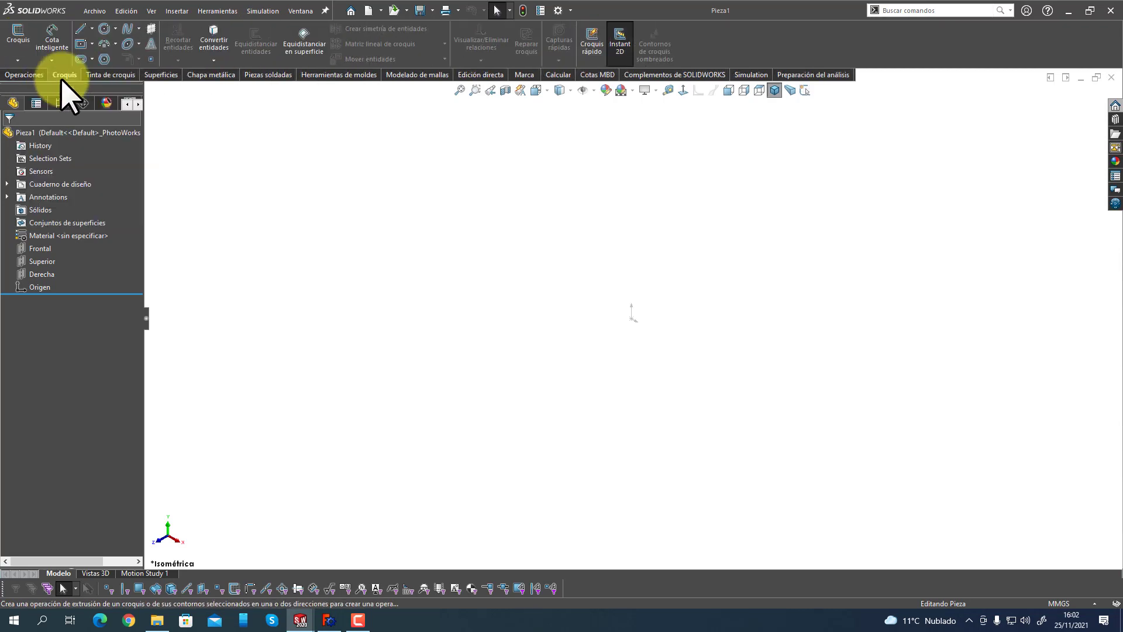
pyautogui.click(111, 76)
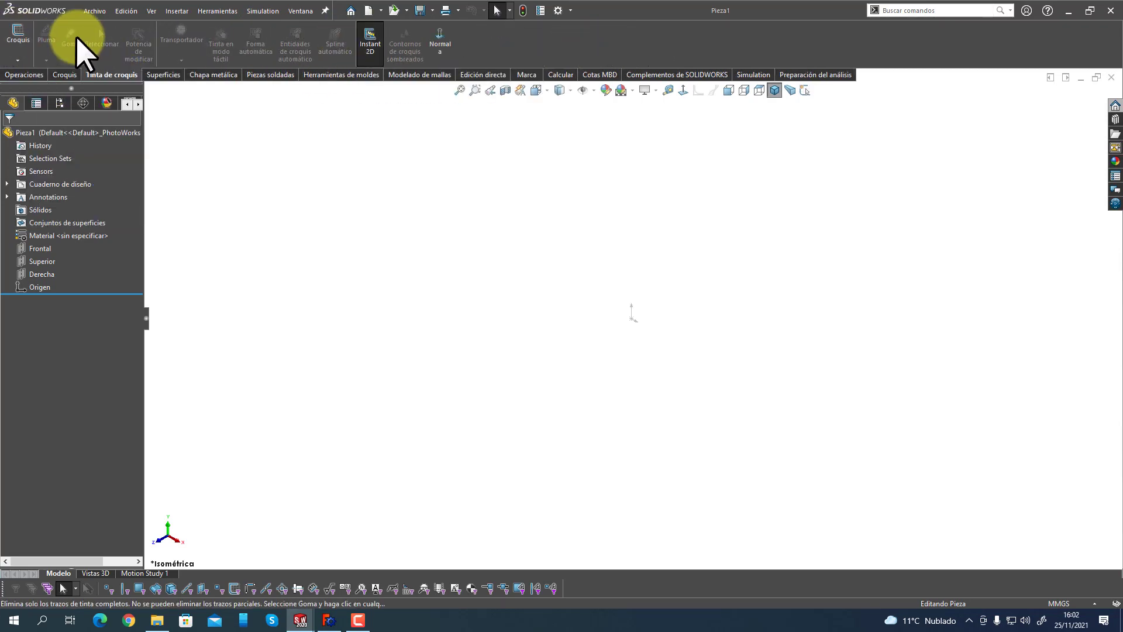
pyautogui.click(166, 77)
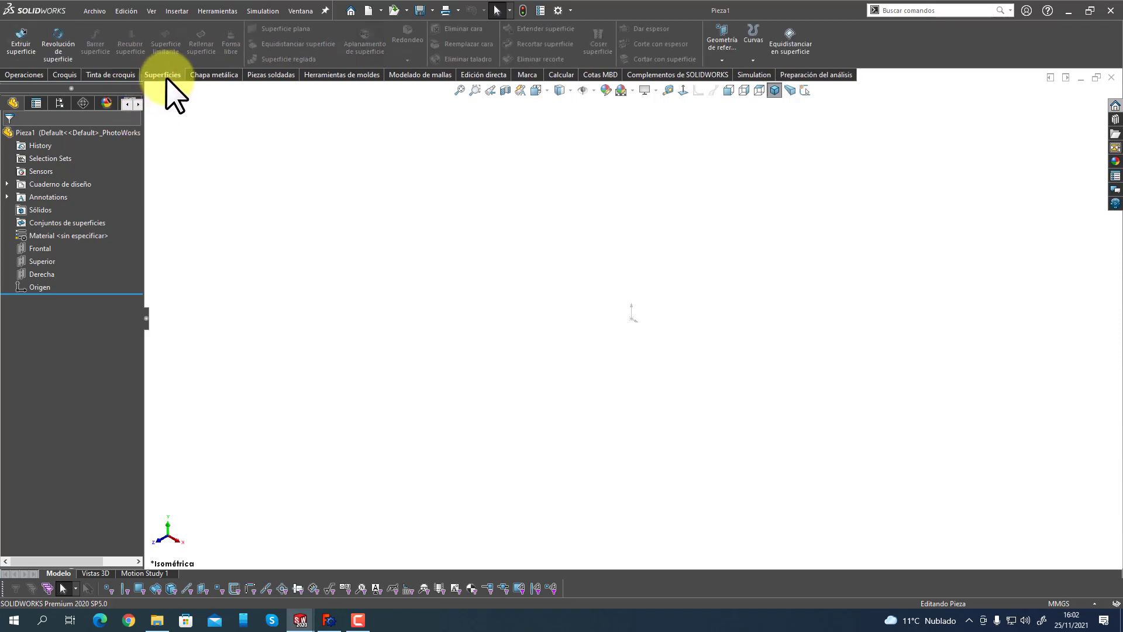
pyautogui.click(221, 80)
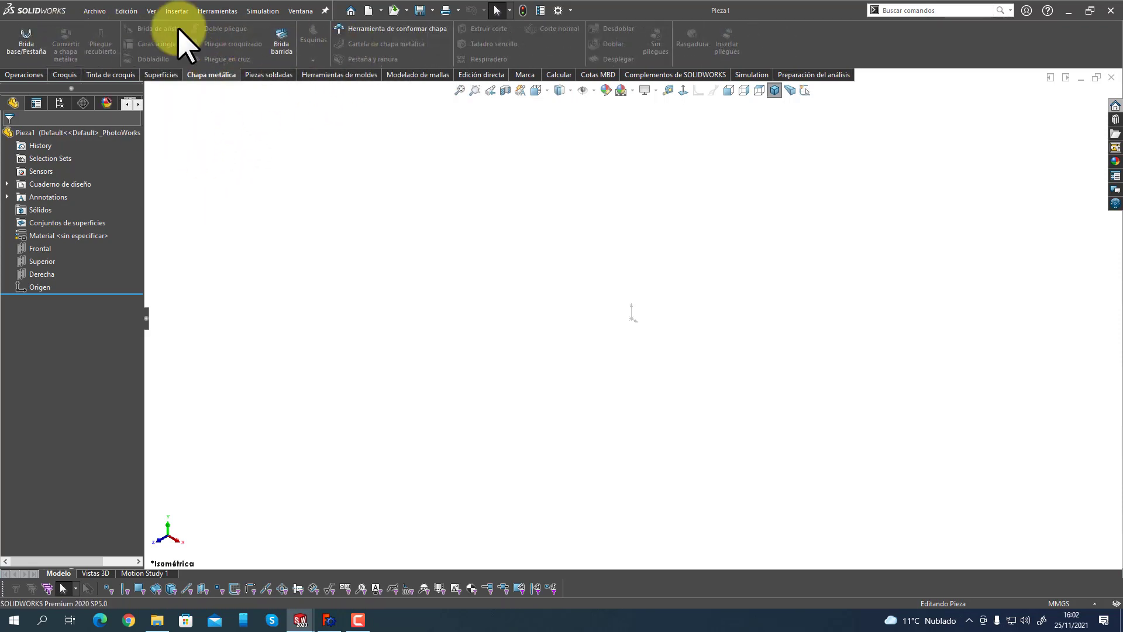
pyautogui.click(270, 75)
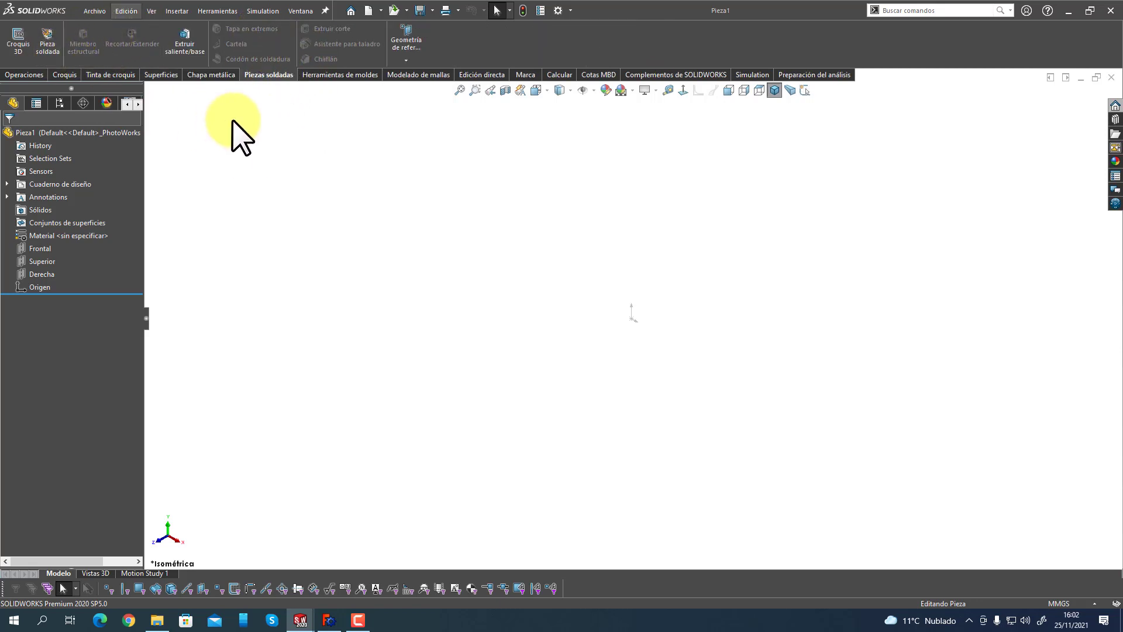
pyautogui.click(350, 75)
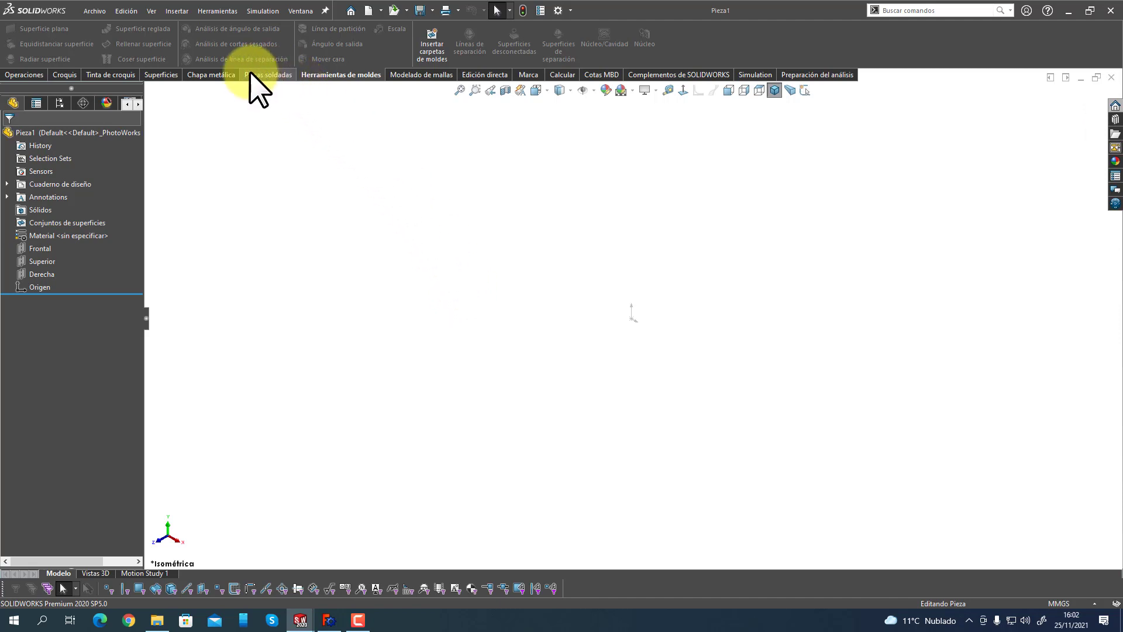
pyautogui.click(26, 75)
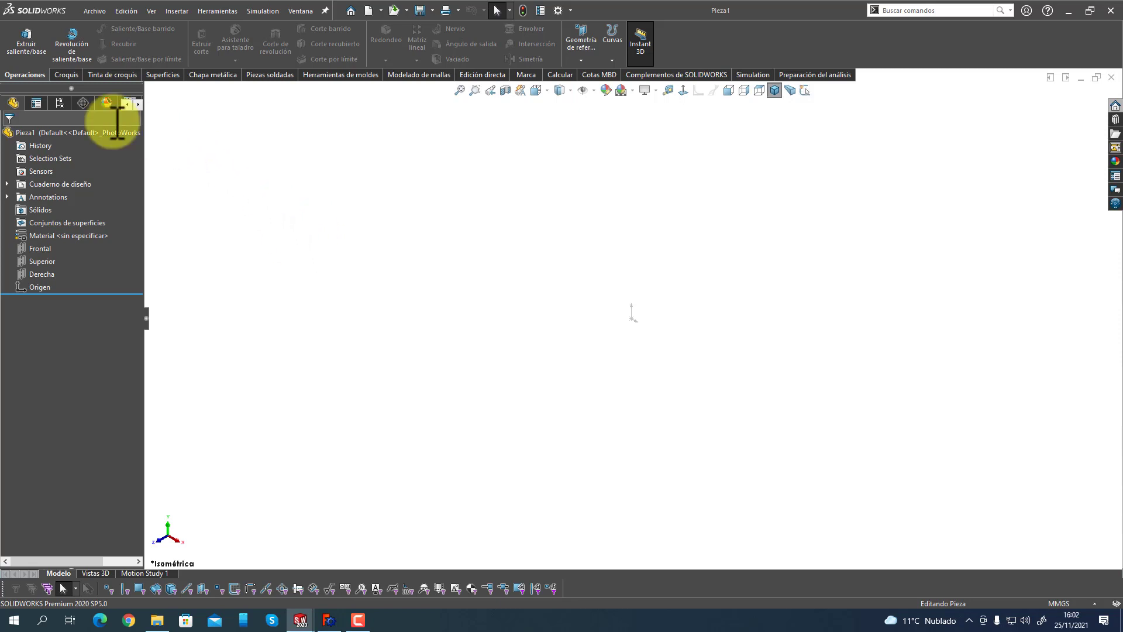
# Toggle between the Operaciones and Croquis tool groups, then switch over to the FreeCAD document.
pyautogui.click(63, 75)
pyautogui.click(29, 75)
pyautogui.click(61, 74)
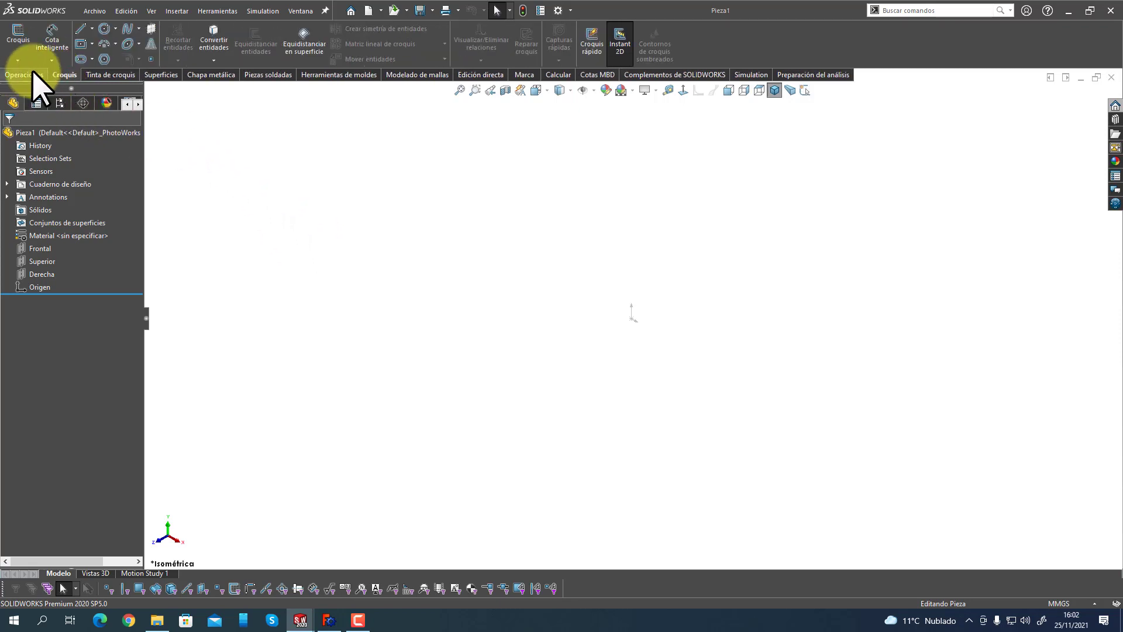
pyautogui.click(35, 76)
pyautogui.click(64, 75)
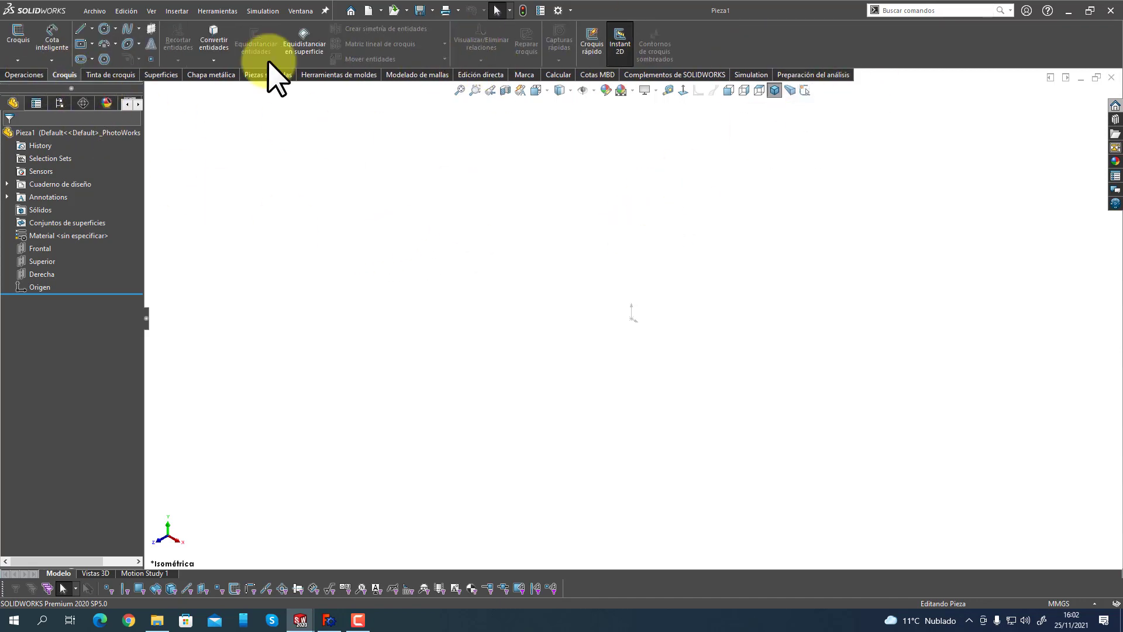
pyautogui.click(26, 74)
pyautogui.click(64, 74)
pyautogui.click(28, 75)
pyautogui.click(61, 75)
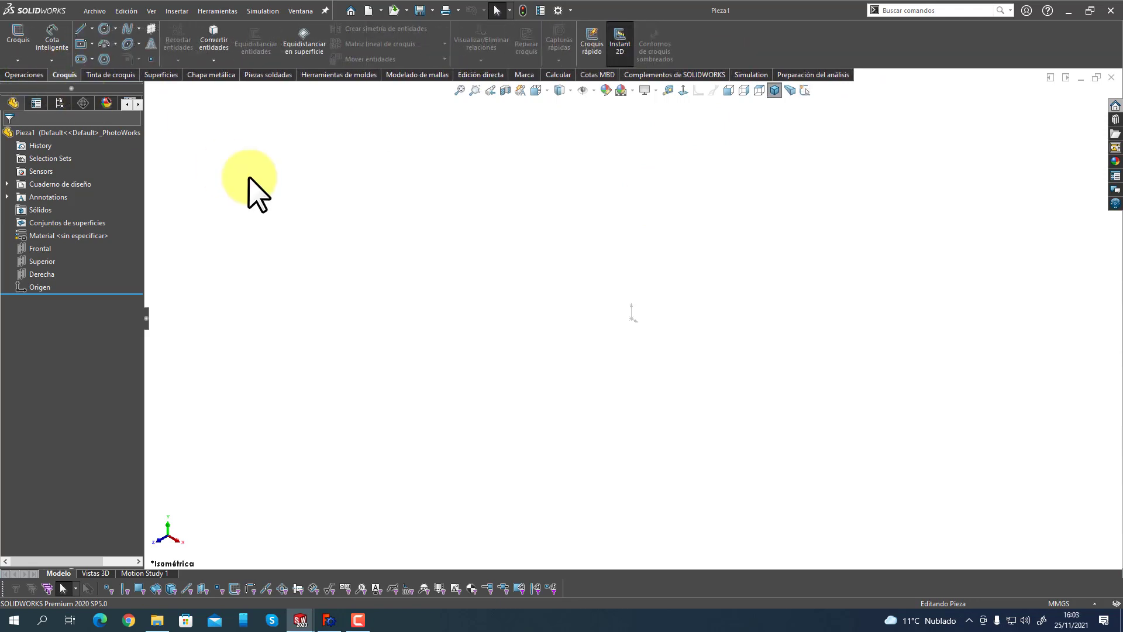
pyautogui.click(26, 75)
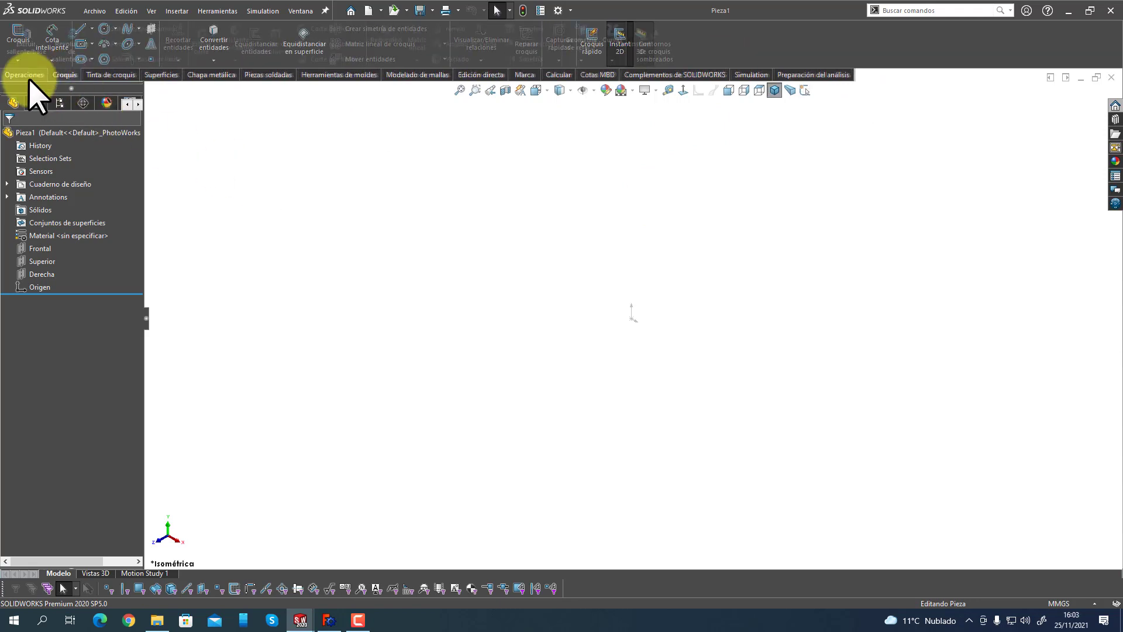
pyautogui.click(66, 75)
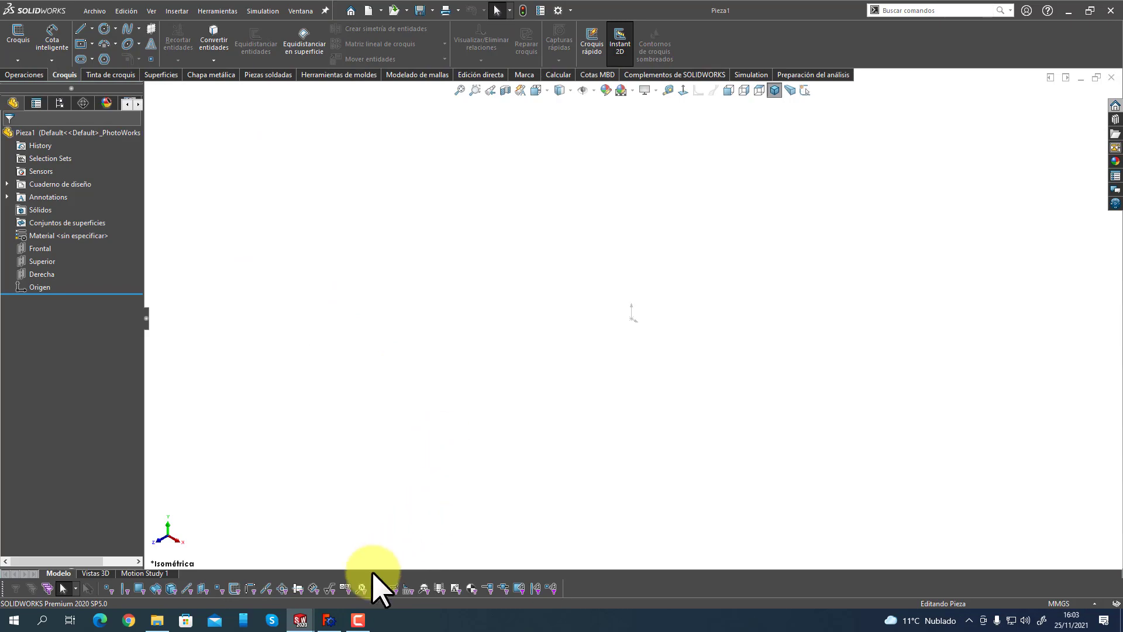
pyautogui.click(330, 619)
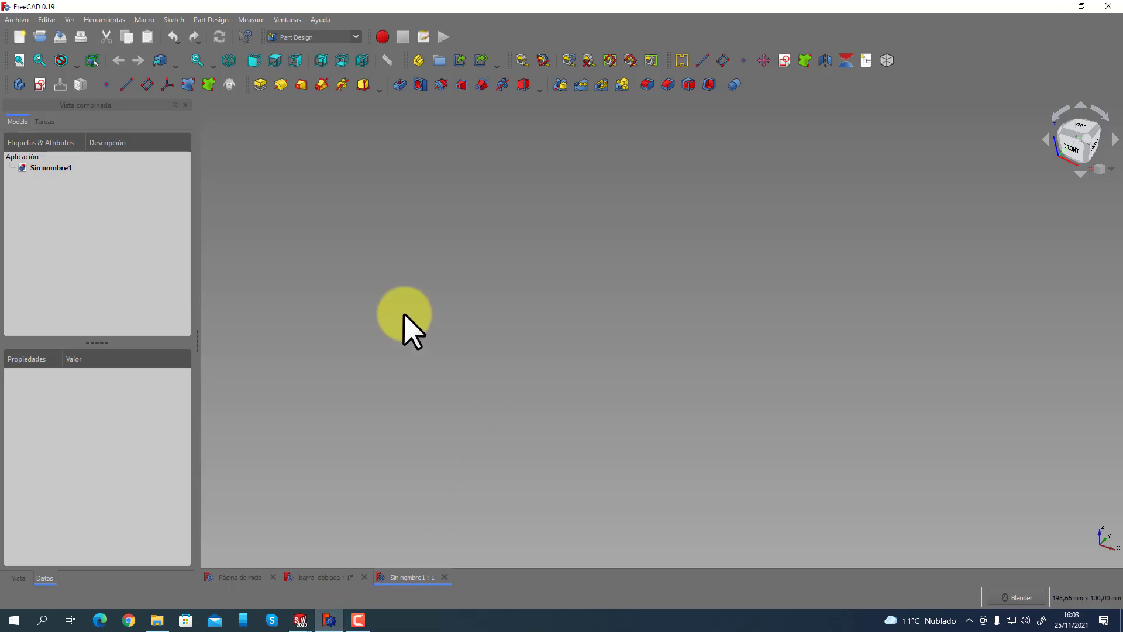
pyautogui.click(357, 38)
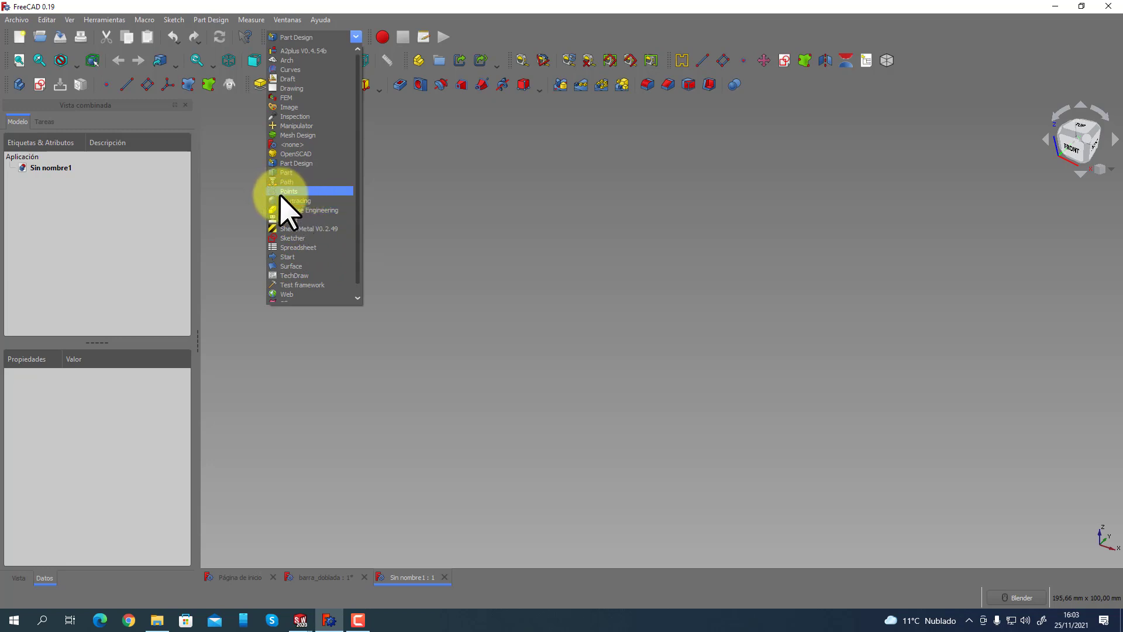
pyautogui.click(301, 611)
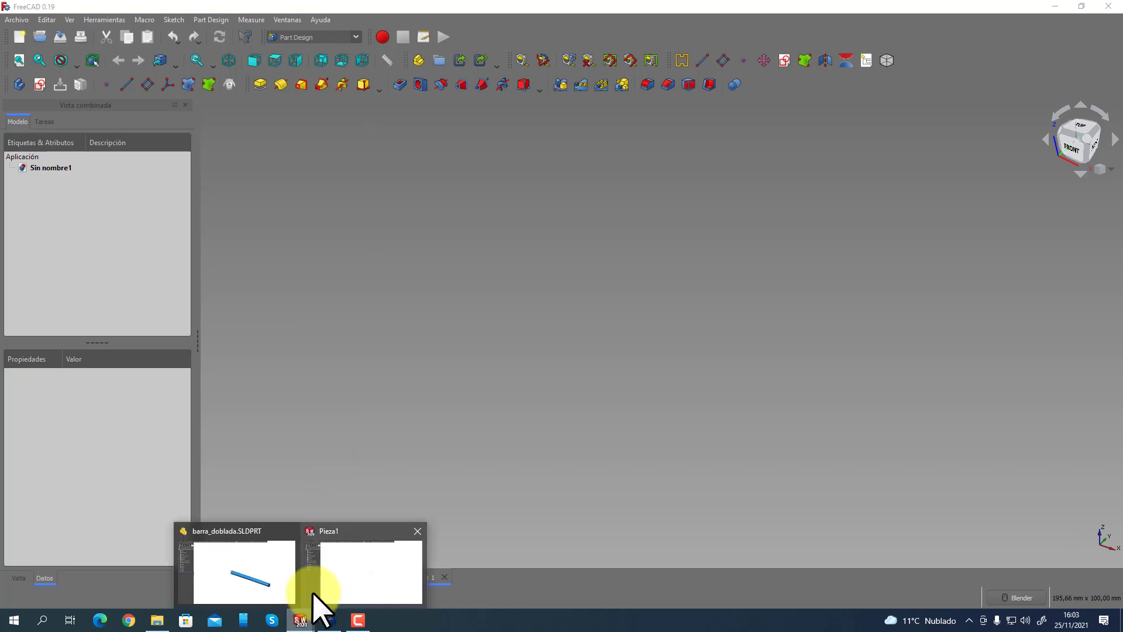
pyautogui.click(313, 593)
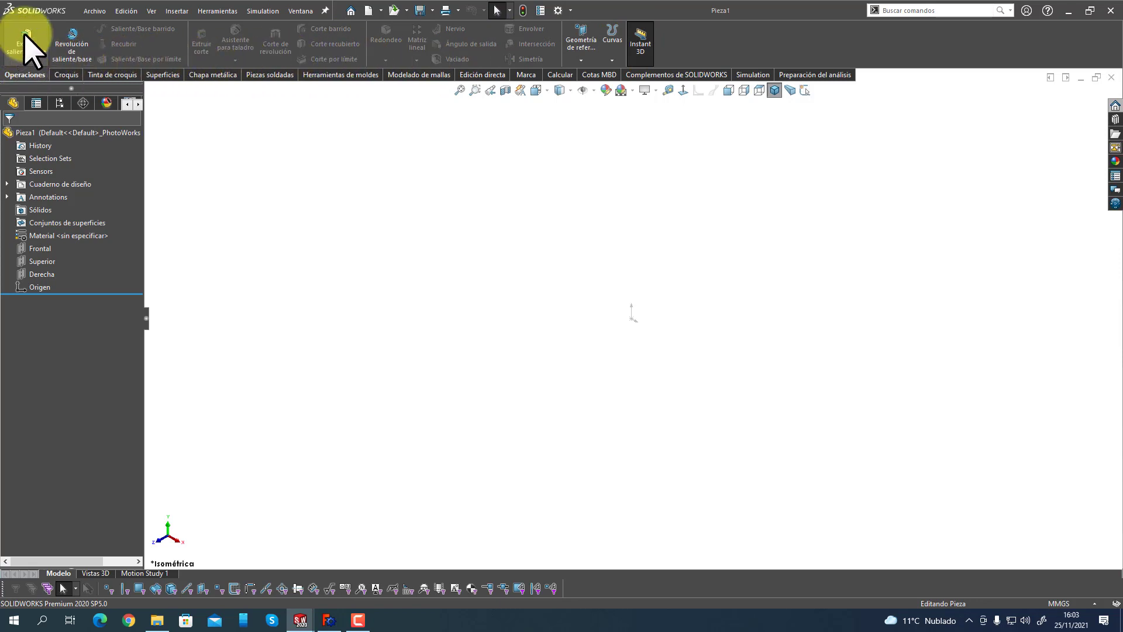
pyautogui.click(326, 621)
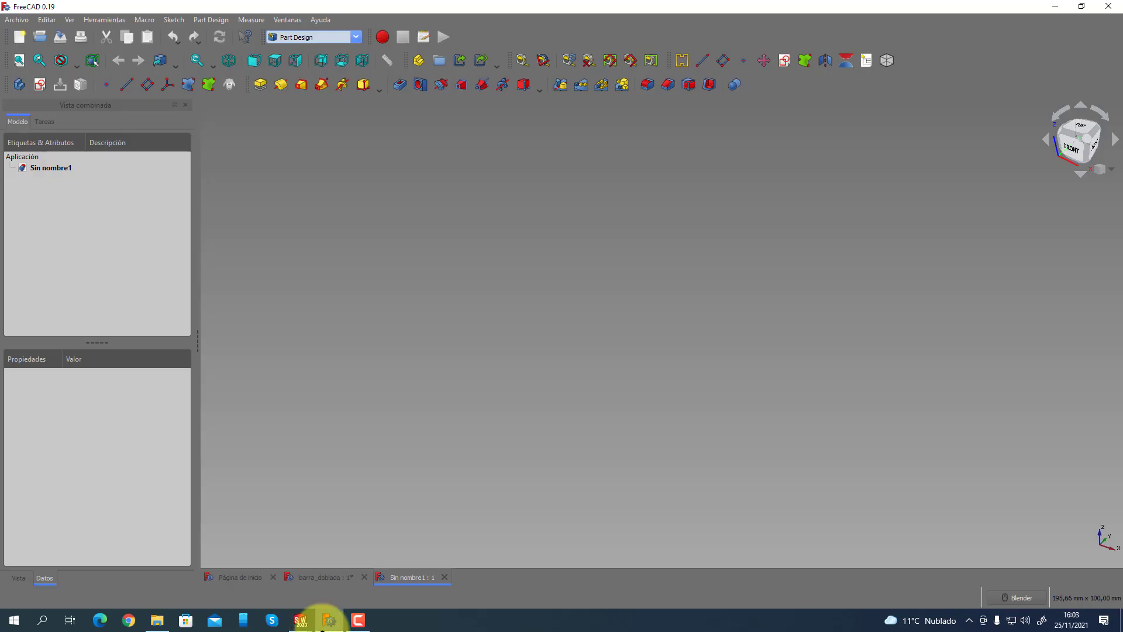
pyautogui.click(356, 37)
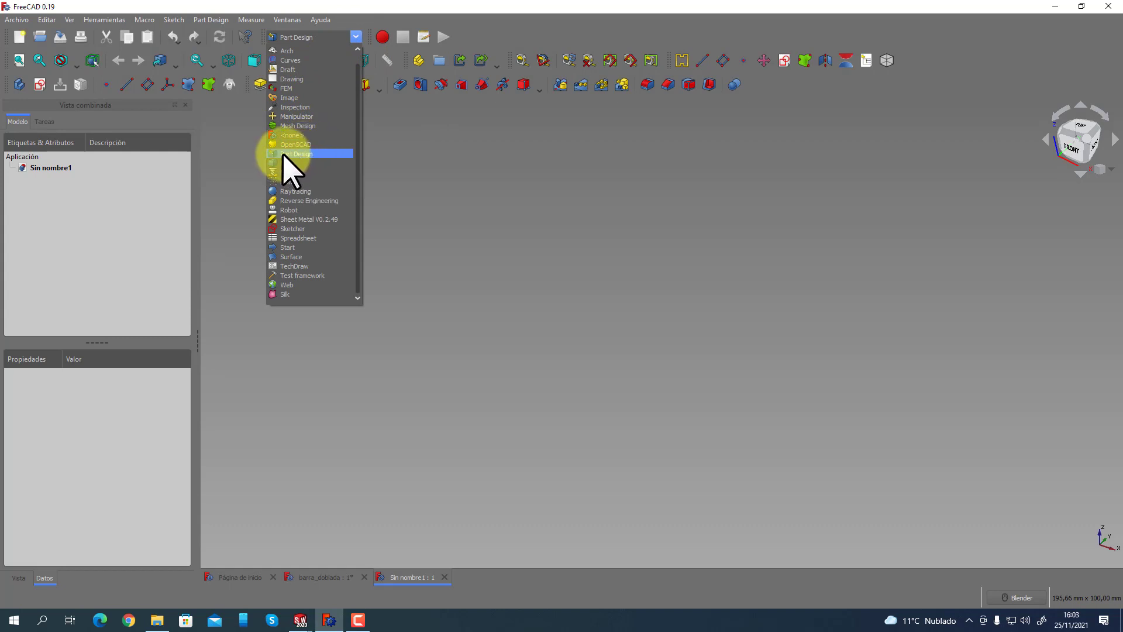
pyautogui.click(305, 155)
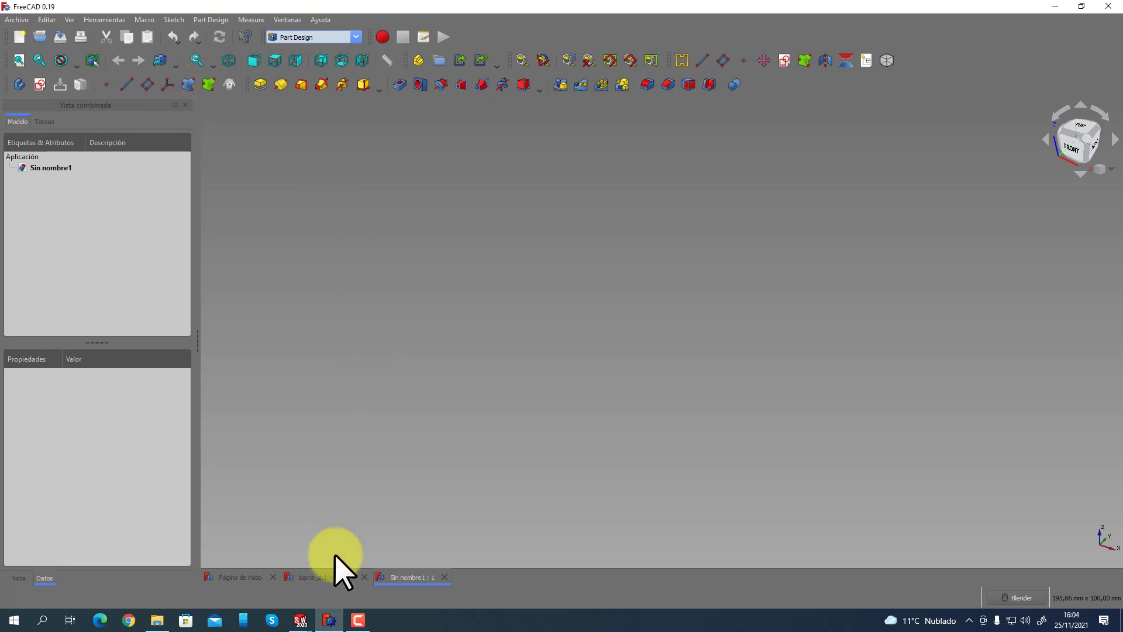
pyautogui.click(301, 620)
pyautogui.click(332, 594)
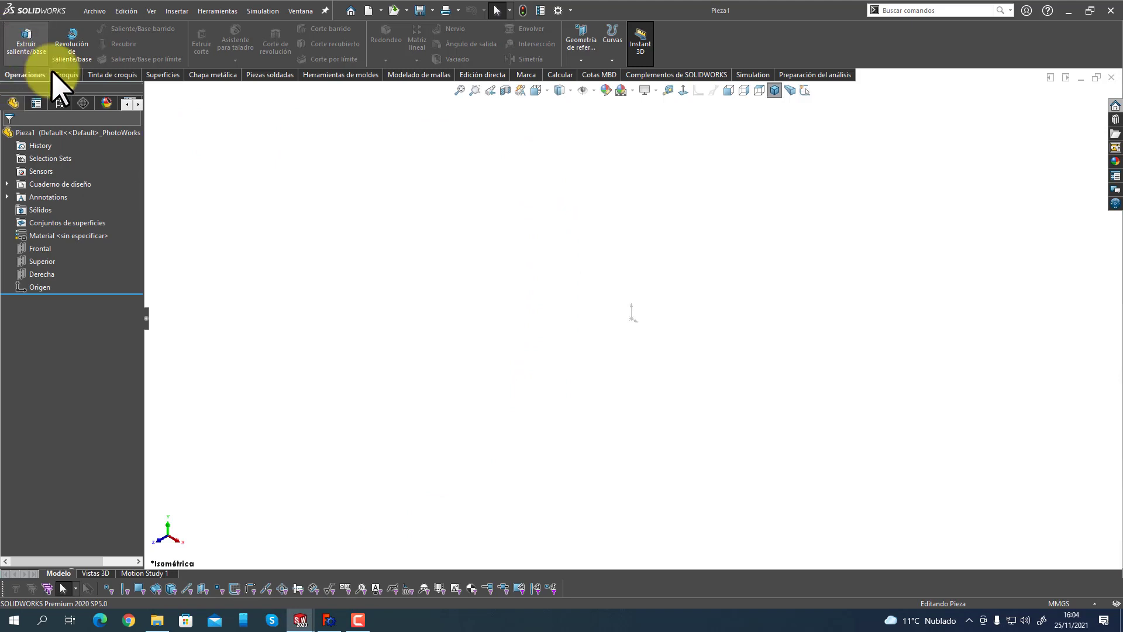
pyautogui.click(585, 60)
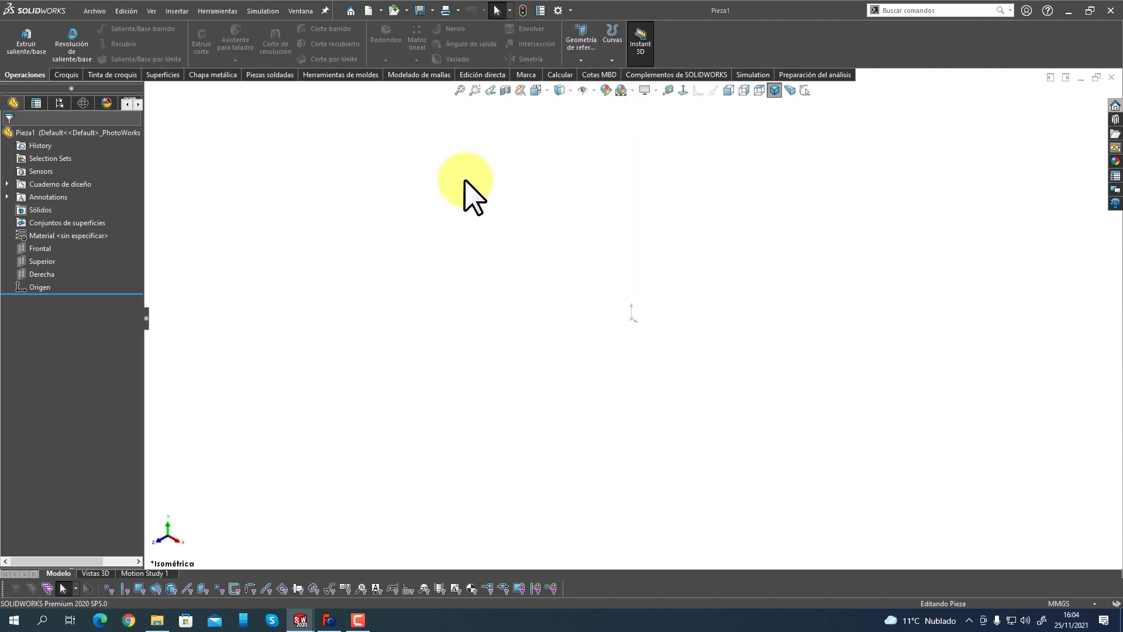
pyautogui.click(328, 619)
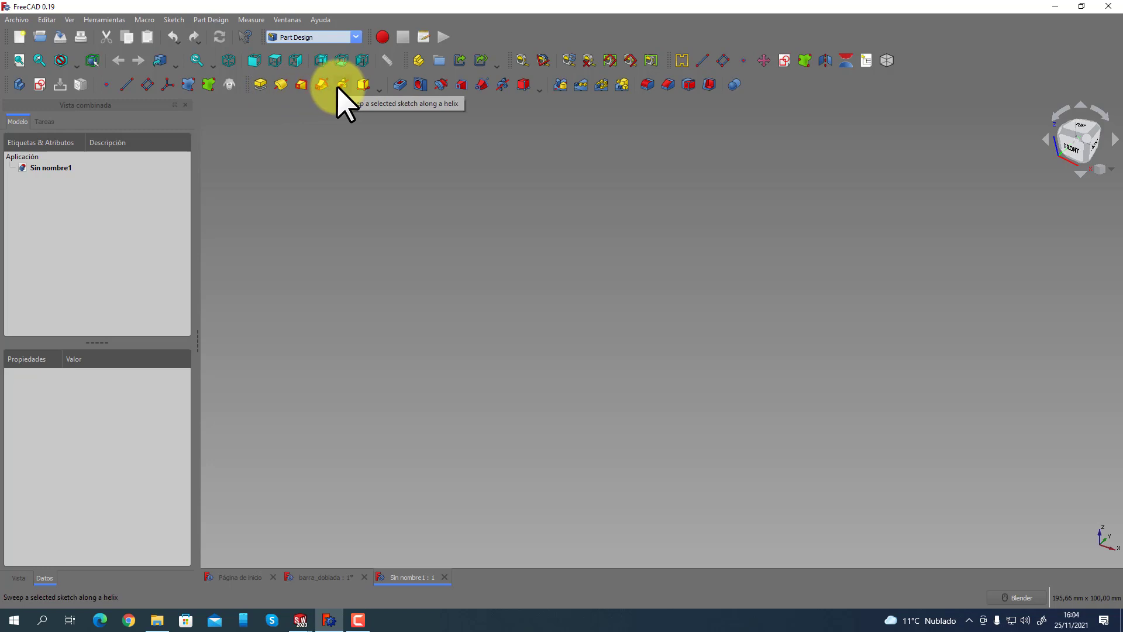
pyautogui.click(378, 90)
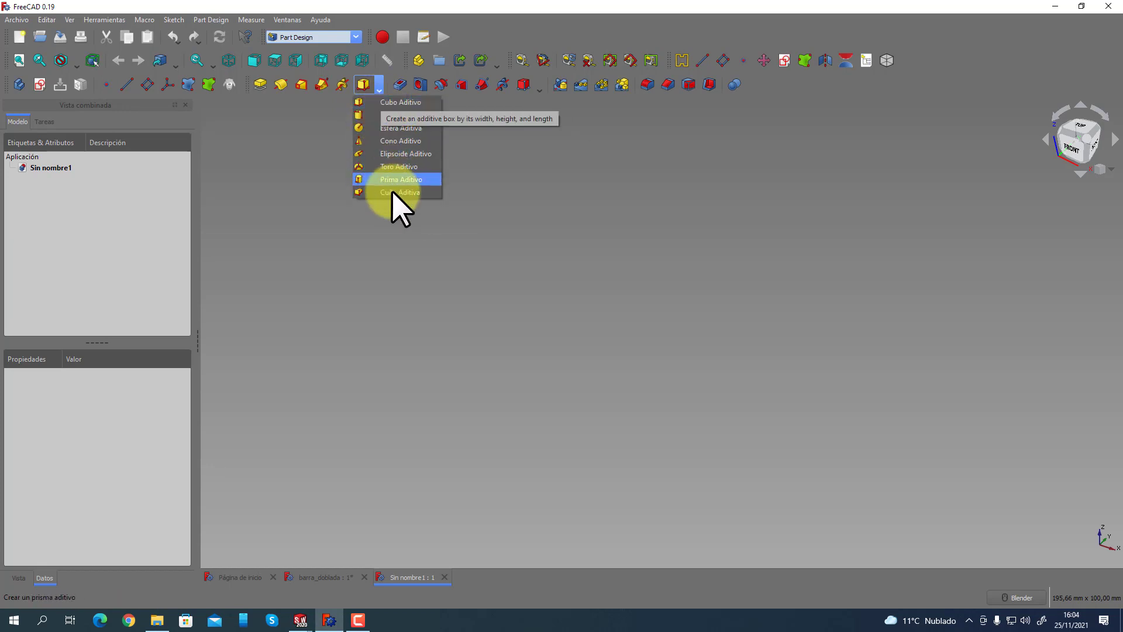
pyautogui.click(376, 88)
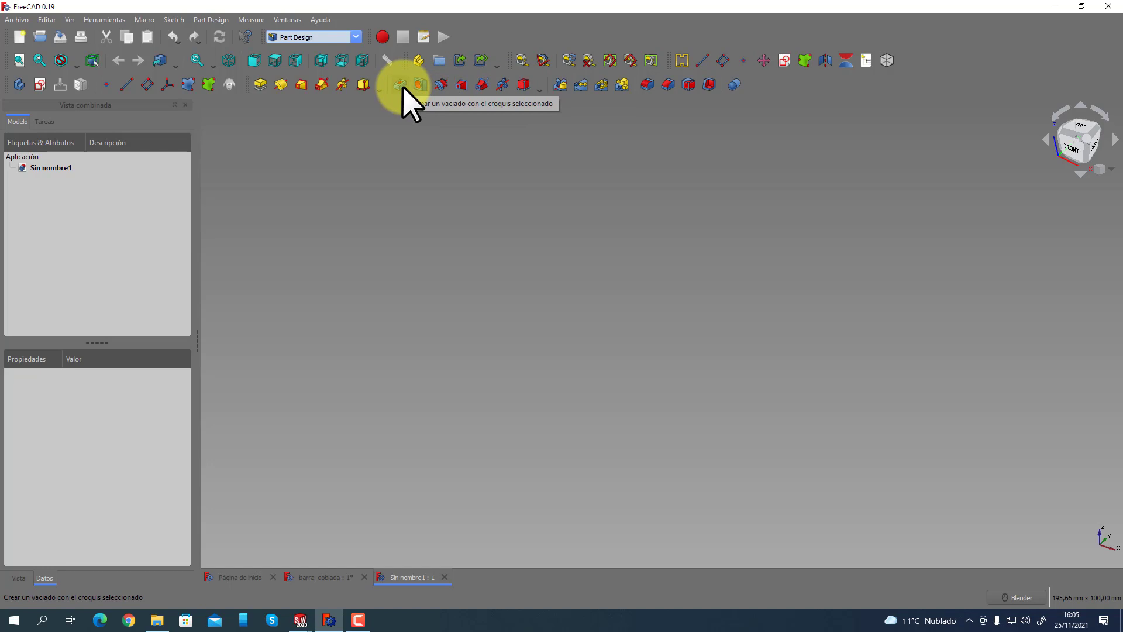
pyautogui.click(300, 619)
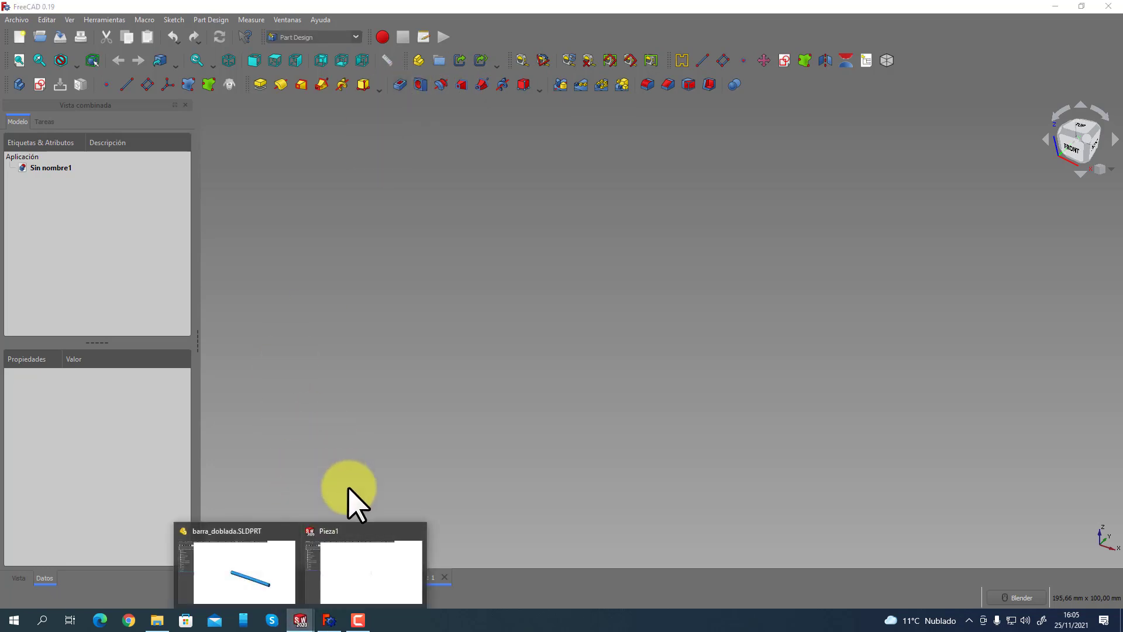
# Sketch a centre rectangle from the origin on the Superior (top) plane.
pyautogui.click(363, 547)
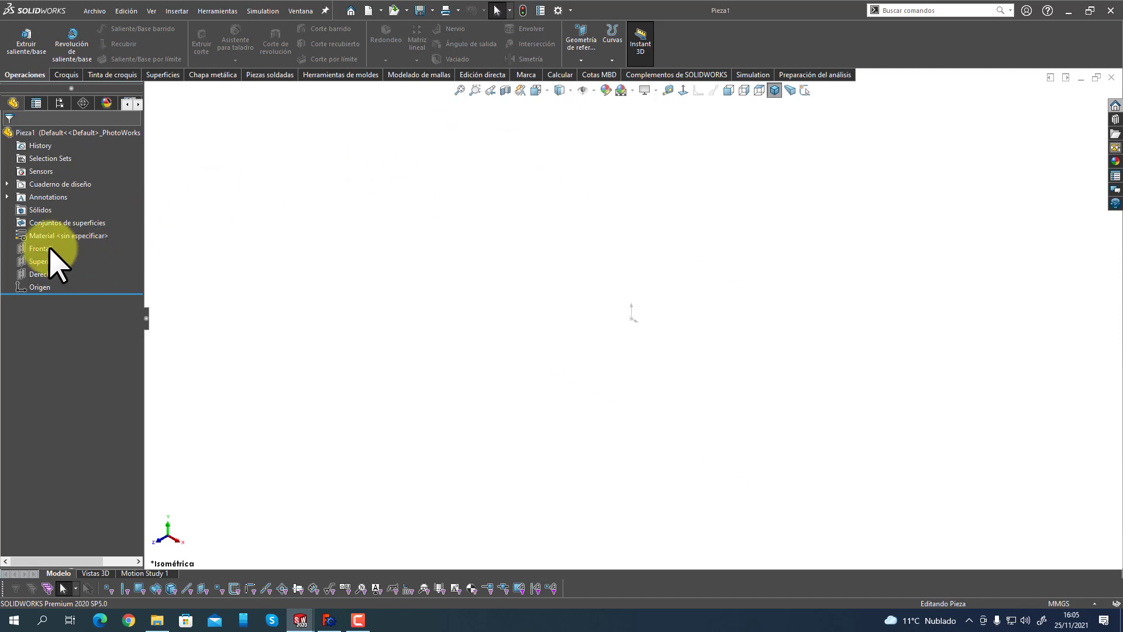
pyautogui.click(46, 262)
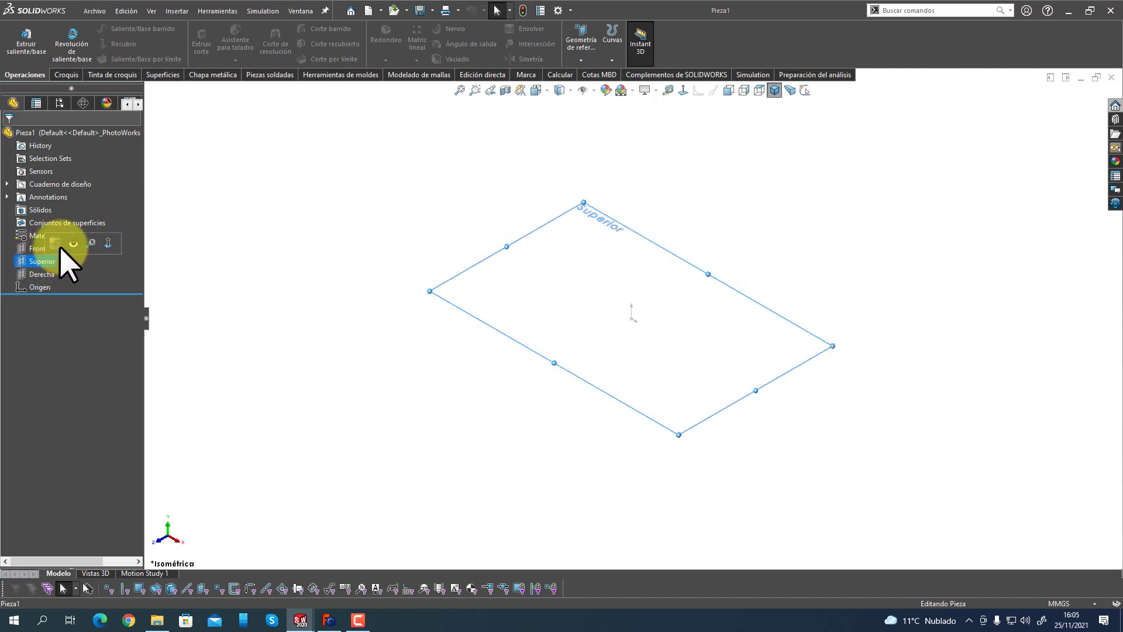
pyautogui.click(57, 244)
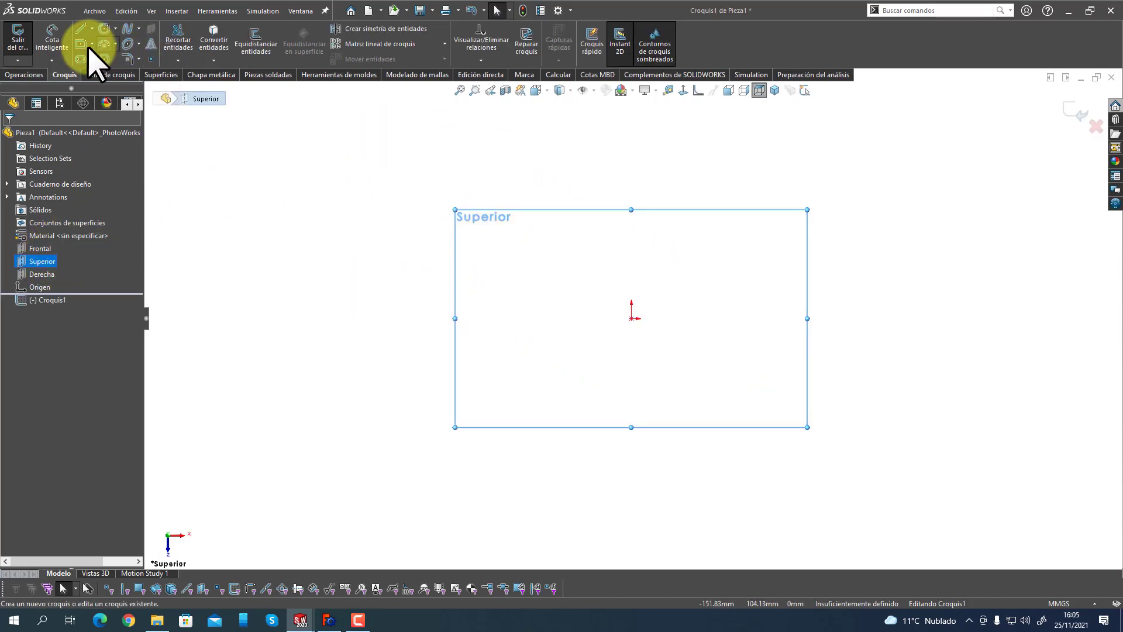
pyautogui.press('r')
pyautogui.click(632, 319)
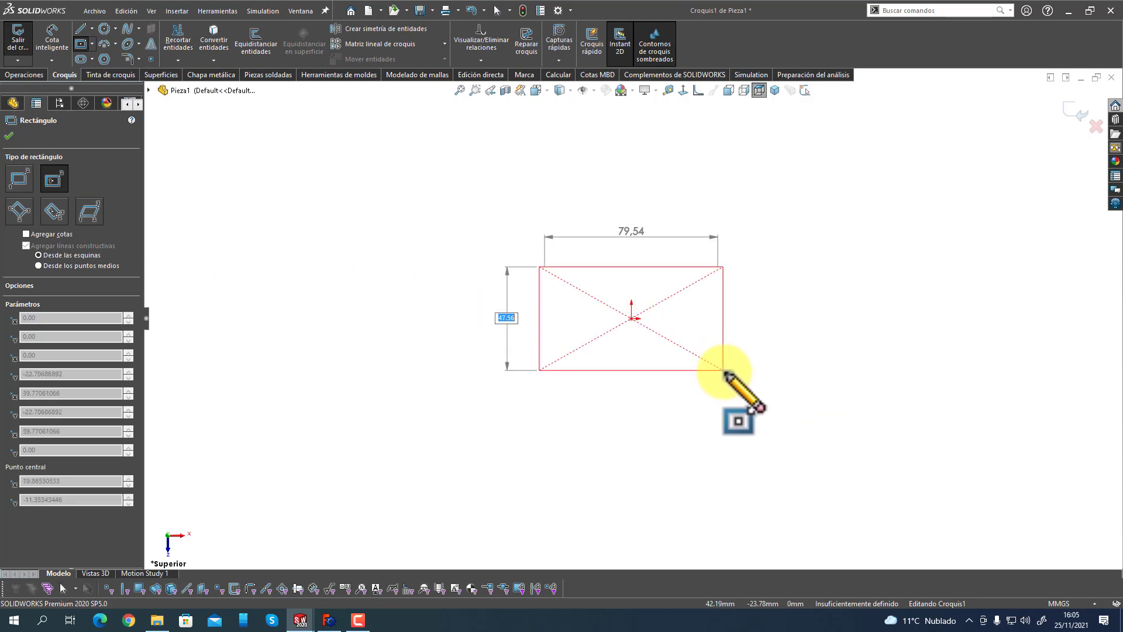
pyautogui.click(734, 384)
pyautogui.click(8, 135)
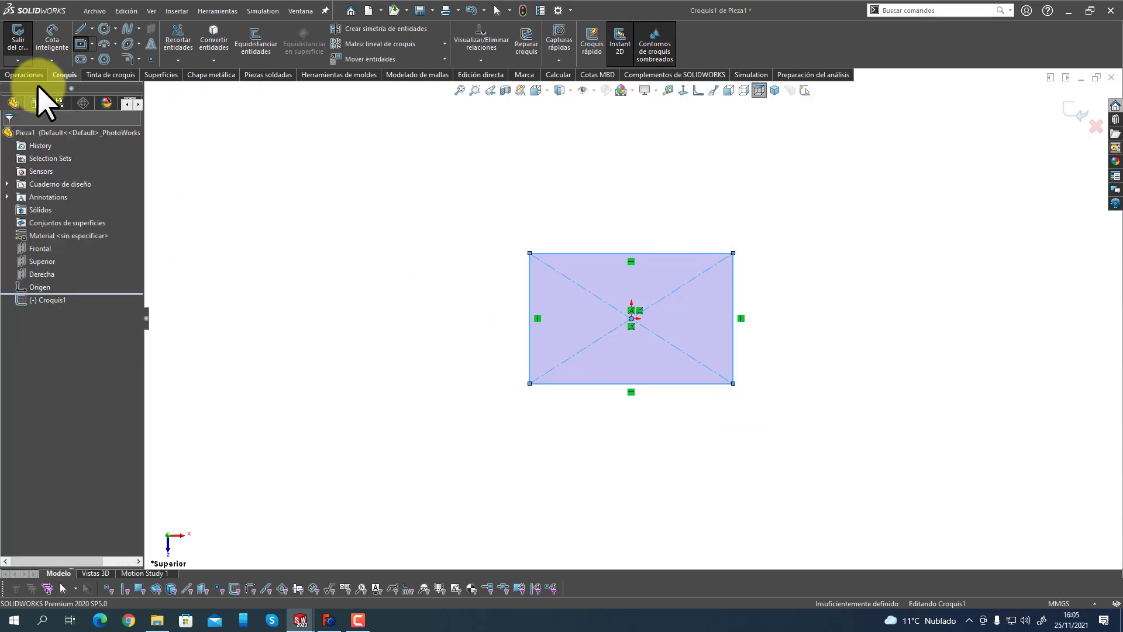
pyautogui.click(17, 41)
# Pull the rectangle sketch up with Instant 3D into the Saliente-Extruir1 block.
pyautogui.moveTo(577, 471)
pyautogui.mouseDown(button='middle')
pyautogui.moveTo(494, 351)
pyautogui.moveTo(499, 296)
pyautogui.moveTo(561, 327)
pyautogui.mouseUp(button='middle')
pyautogui.click(560, 325)
pyautogui.moveTo(560, 325); pyautogui.dragTo(563, 231)
pyautogui.moveTo(468, 402); pyautogui.dragTo(508, 333, button='middle')
pyautogui.scroll(2, 653, 202)
pyautogui.scroll(-4, 643, 234)
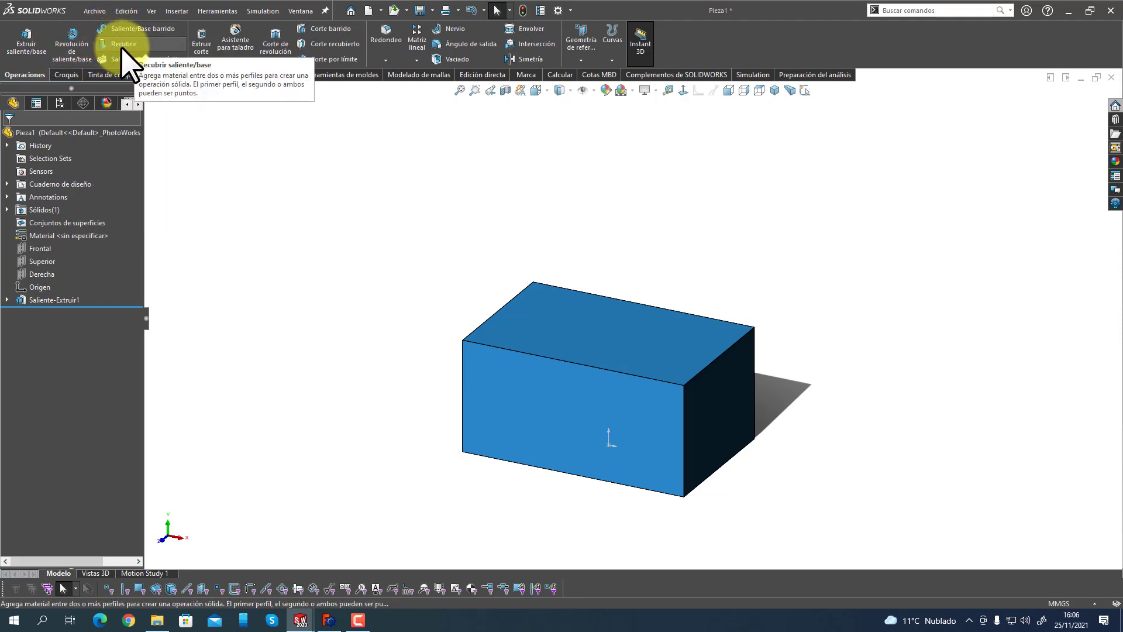
# Inspect and cancel the Recubrir loft options without adding a feature, then return to FreeCAD.
pyautogui.click(328, 620)
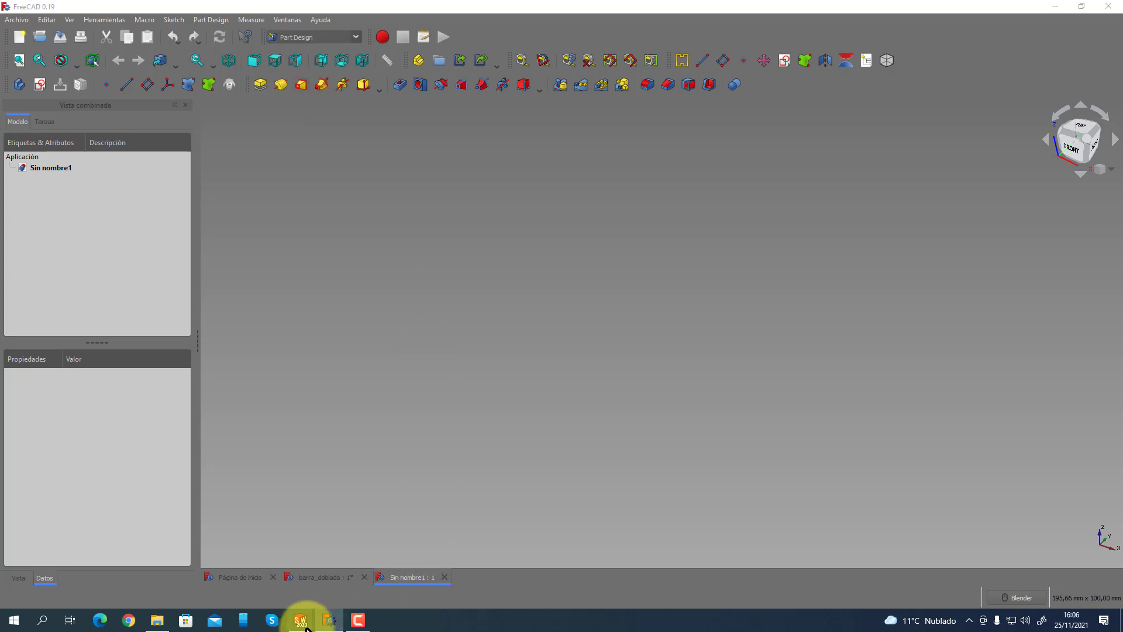
pyautogui.moveTo(306, 625)
pyautogui.click(376, 597)
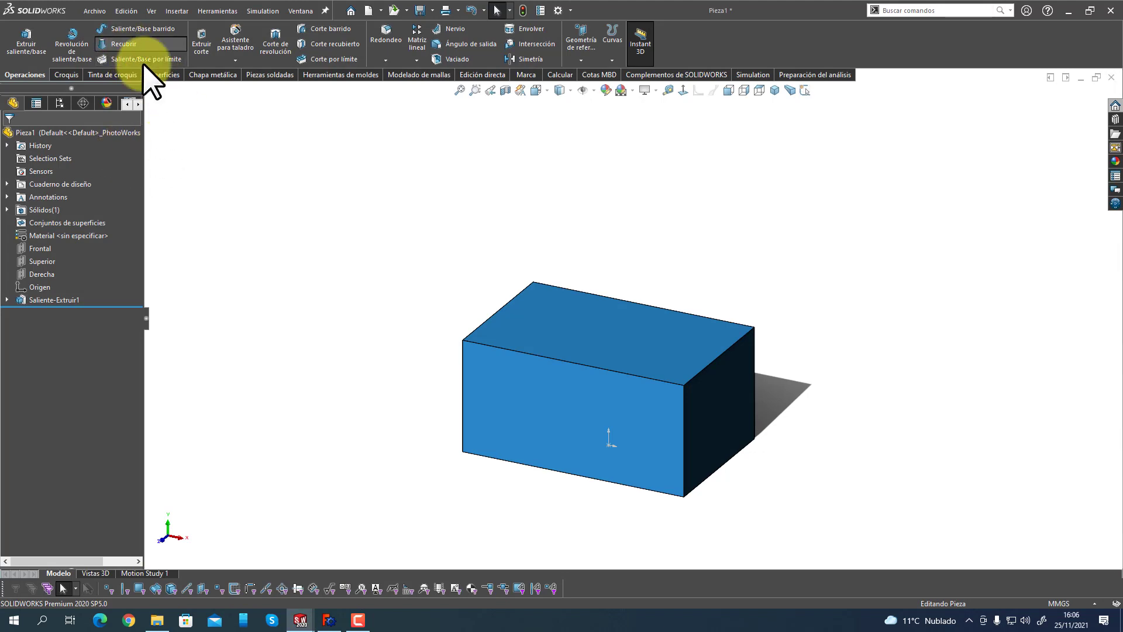
pyautogui.click(140, 46)
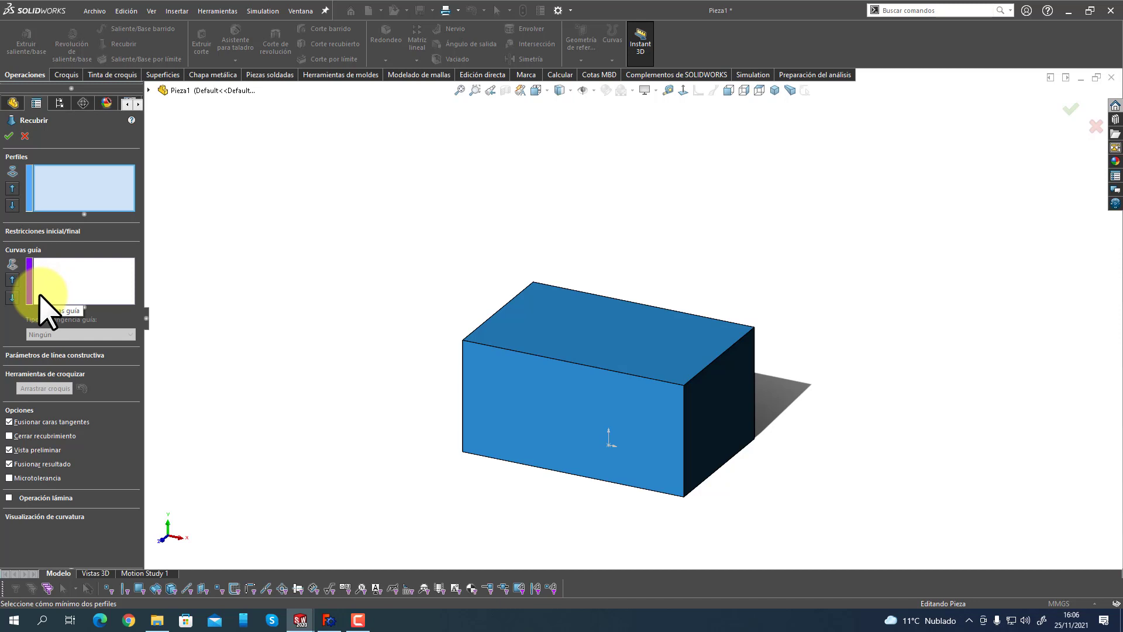
pyautogui.click(25, 136)
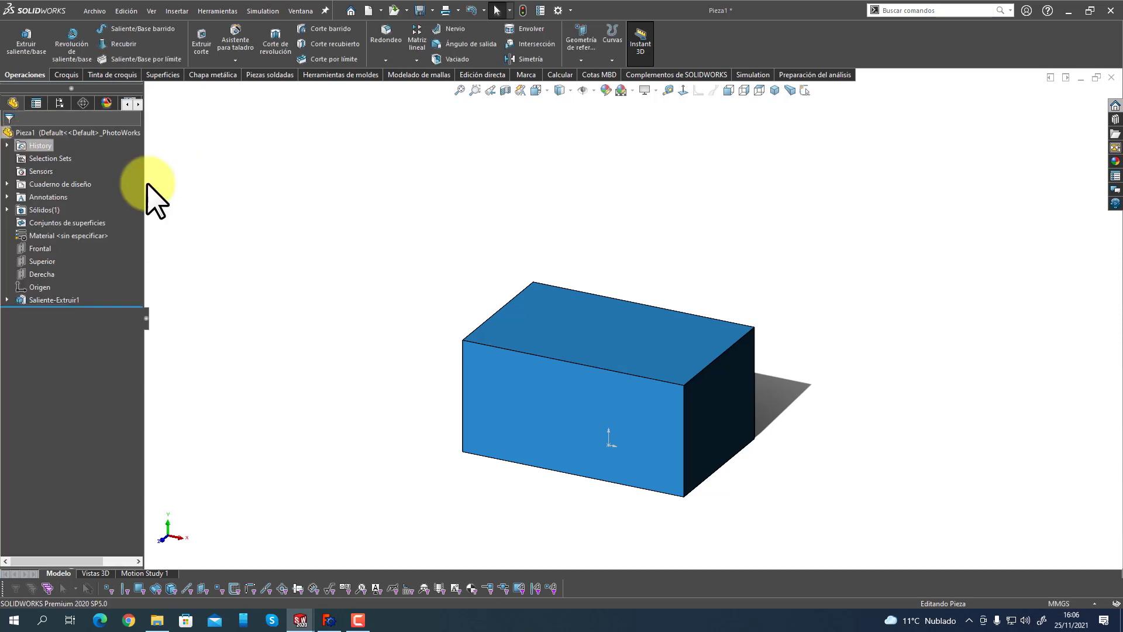
pyautogui.click(329, 621)
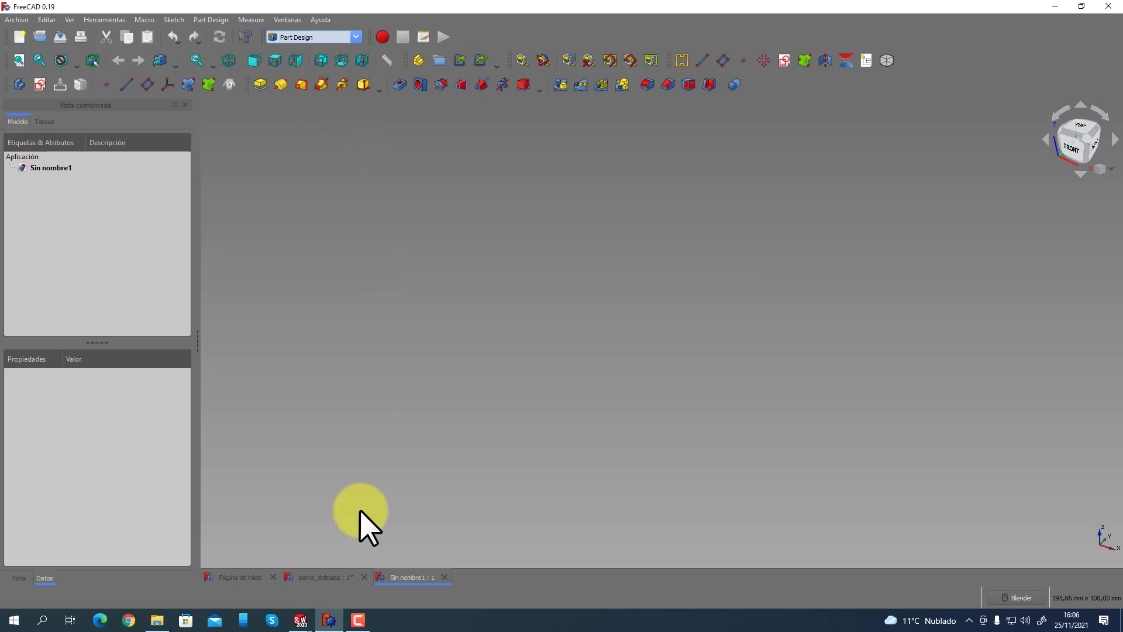
# Switch back to the SOLIDWORKS Pieza1 window via its taskbar preview.
pyautogui.moveTo(300, 619)
pyautogui.click(351, 593)
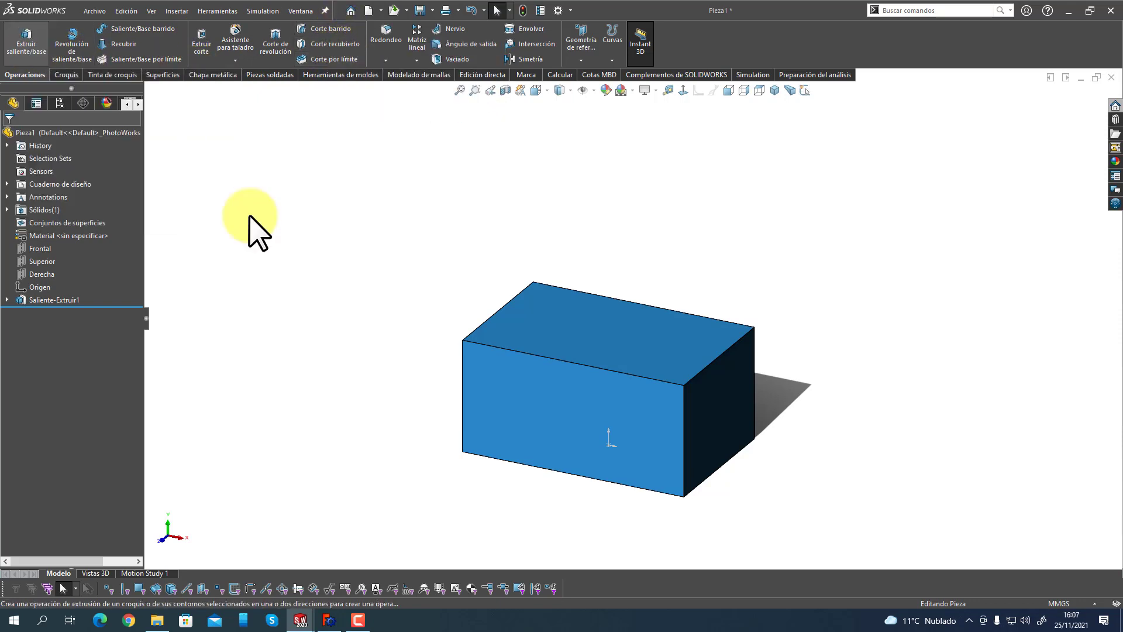
# Start a sketch on the block's top face and draw a circle centred at the origin.
pyautogui.click(564, 330)
pyautogui.click(611, 292)
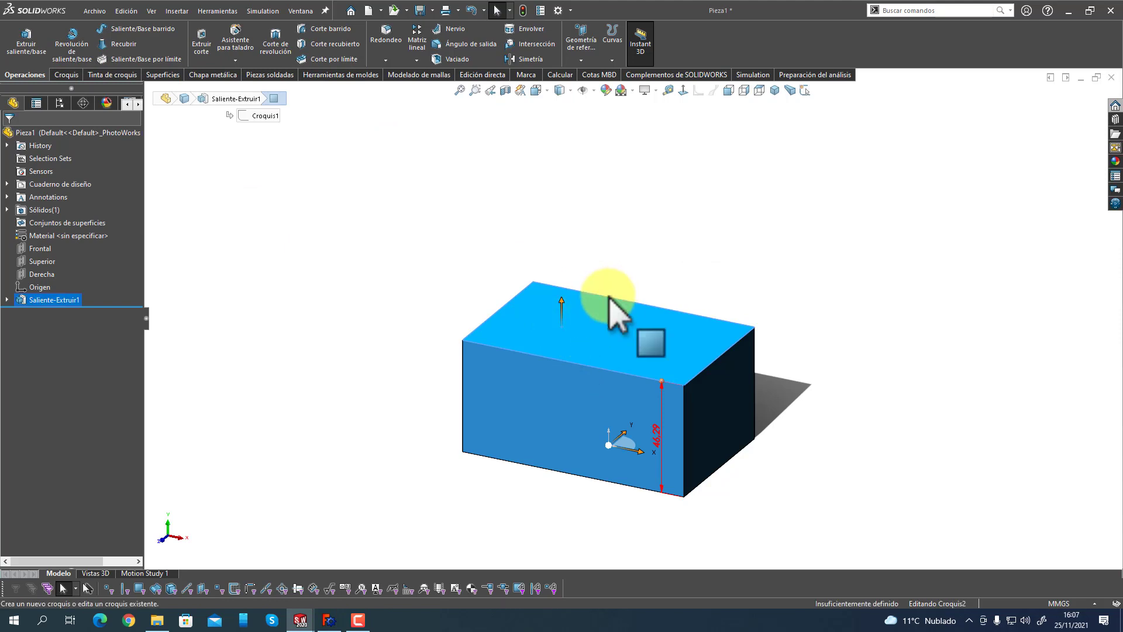
pyautogui.click(105, 29)
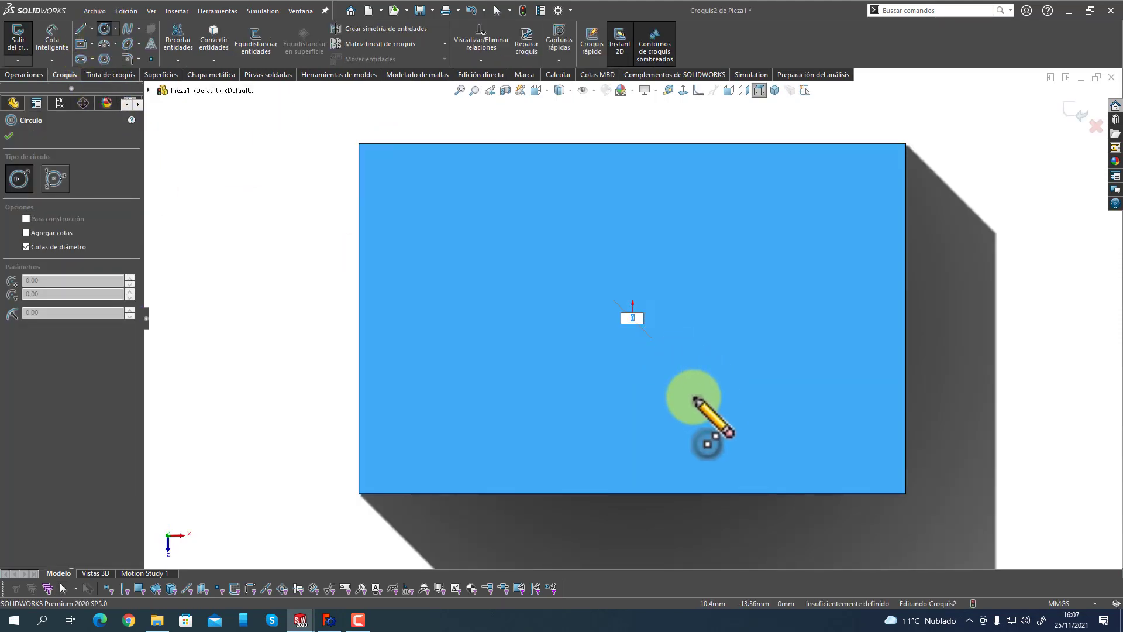
pyautogui.click(693, 397)
pyautogui.click(614, 381)
# End the Circle tool, delete the stray large circle, and exit the sketch.
pyautogui.rightClick(644, 391)
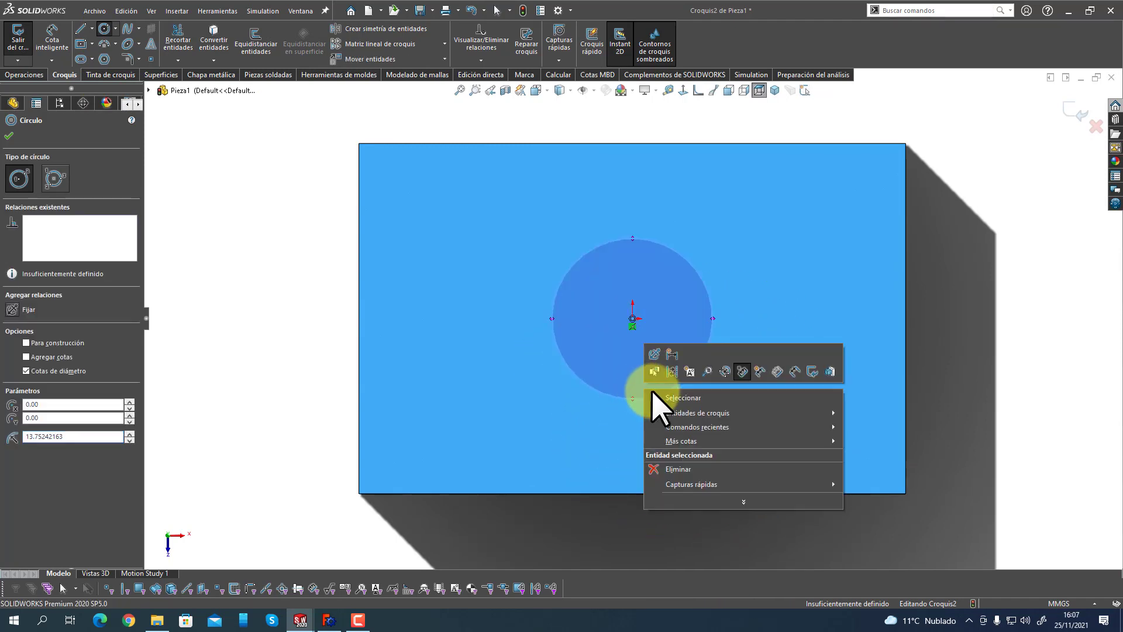
pyautogui.click(328, 335)
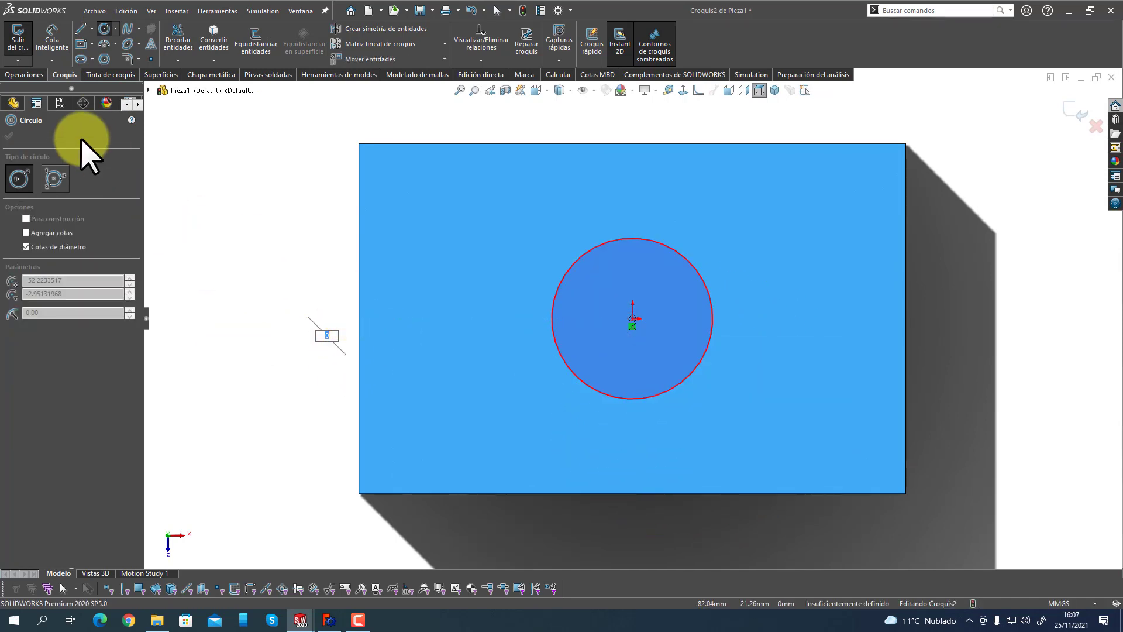
pyautogui.click(196, 304)
pyautogui.rightClick(191, 276)
pyautogui.click(244, 284)
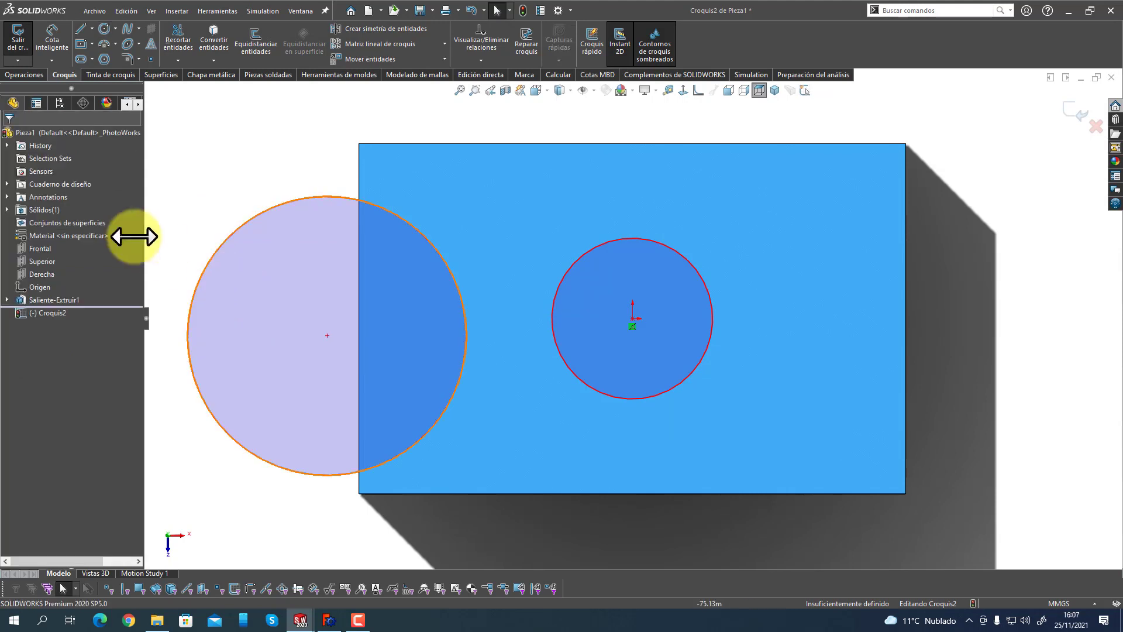
pyautogui.click(221, 242)
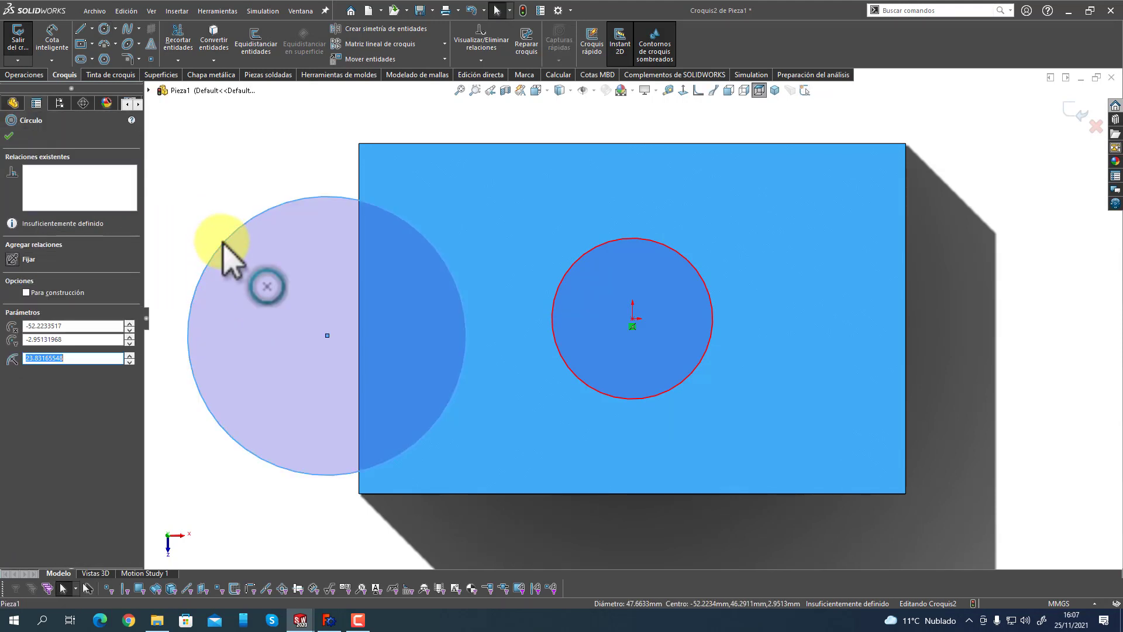
pyautogui.press('Delete')
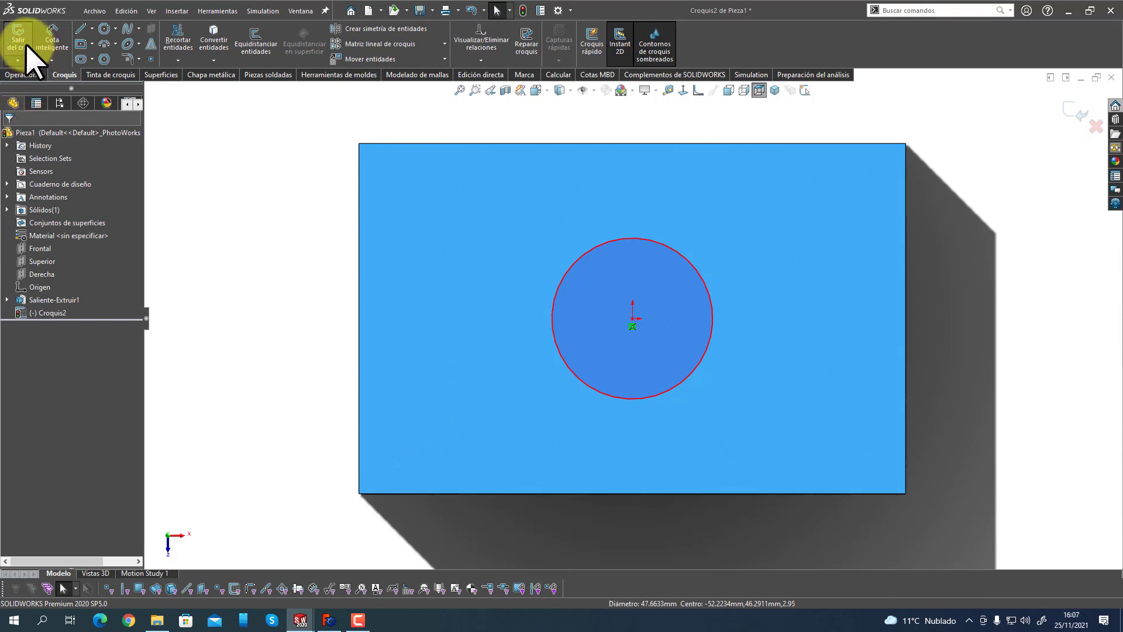
pyautogui.click(26, 48)
# Extrude the Croquis2 circle into a cylindrical boss, Saliente-Extruir2, on the block.
pyautogui.moveTo(459, 376)
pyautogui.mouseDown(button='middle')
pyautogui.moveTo(427, 238)
pyautogui.moveTo(451, 240)
pyautogui.mouseUp(button='middle')
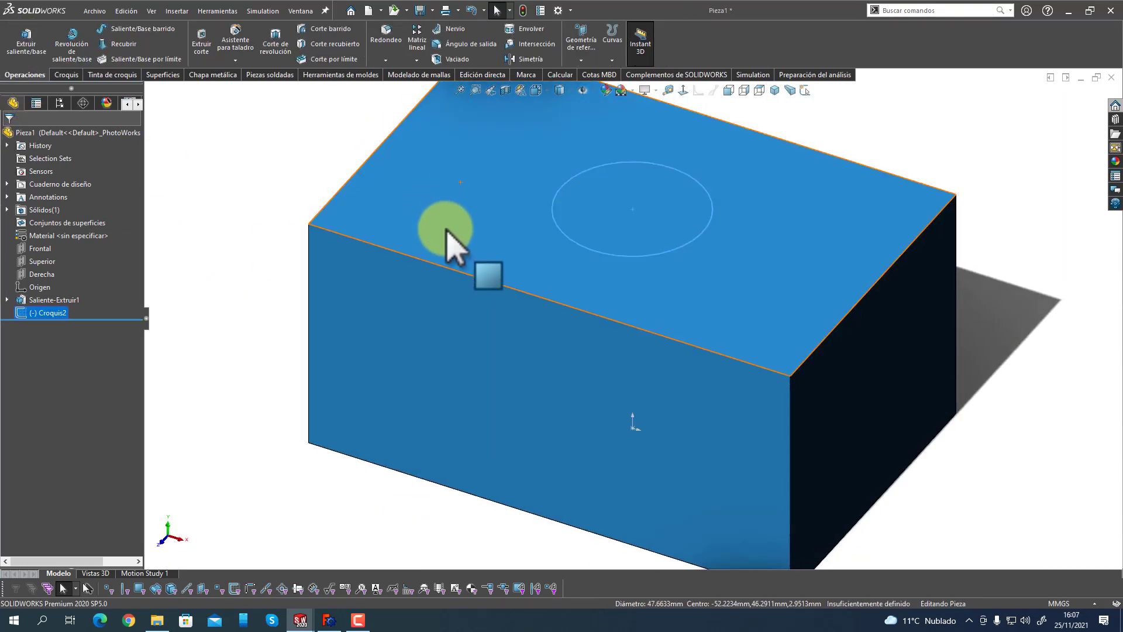
pyautogui.scroll(5, 447, 231)
pyautogui.scroll(-2, 765, 315)
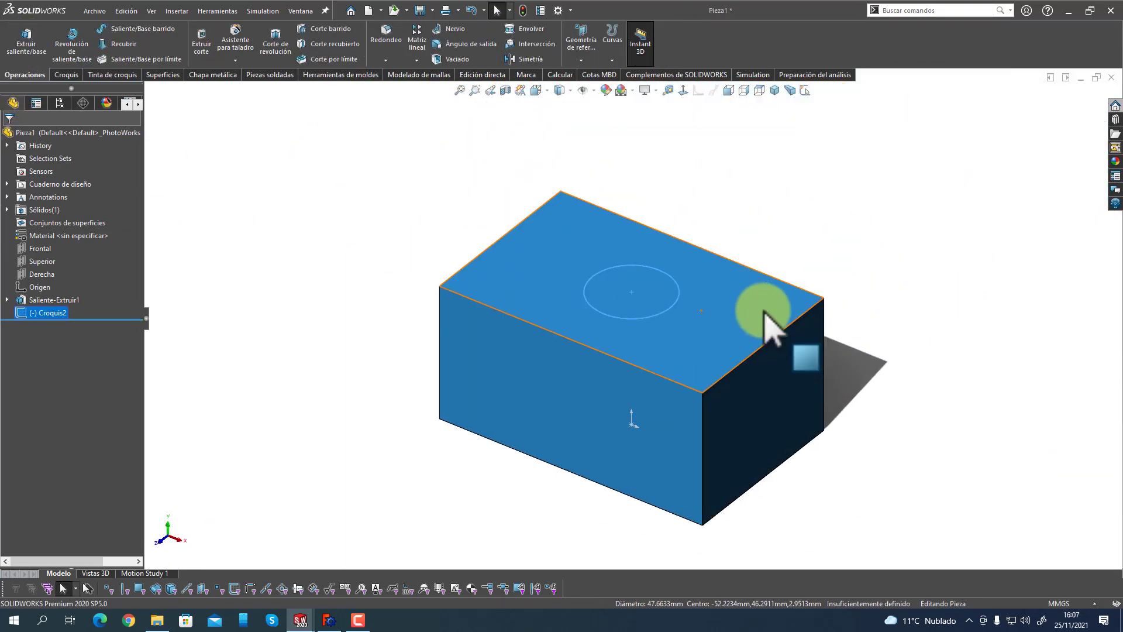
pyautogui.moveTo(765, 319); pyautogui.dragTo(764, 314, button='middle')
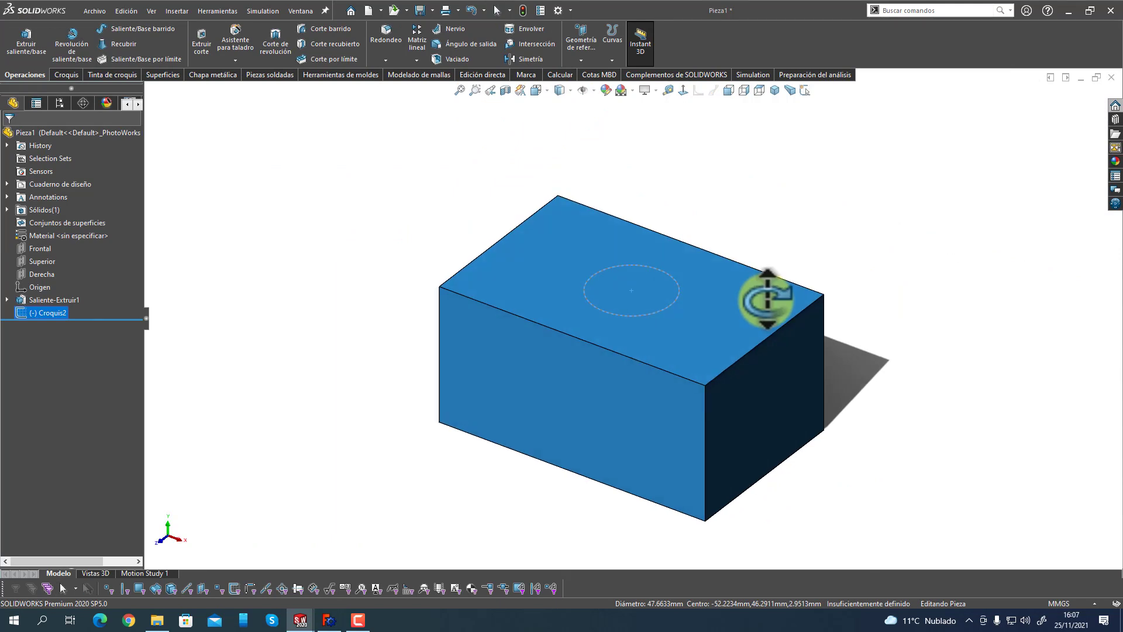
pyautogui.click(634, 267)
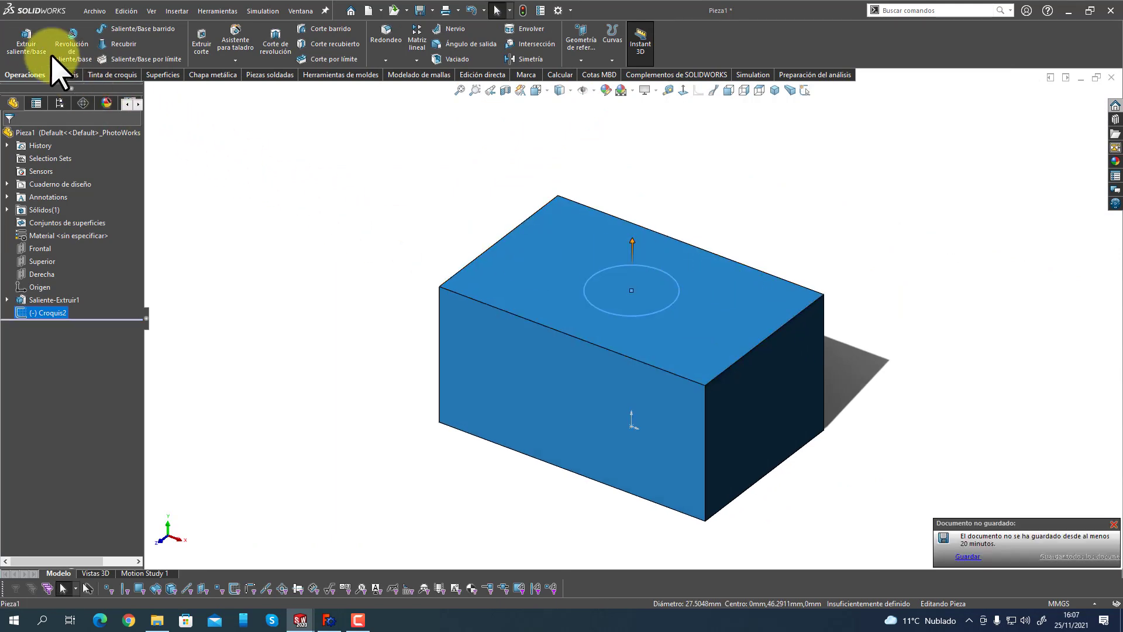
pyautogui.click(26, 42)
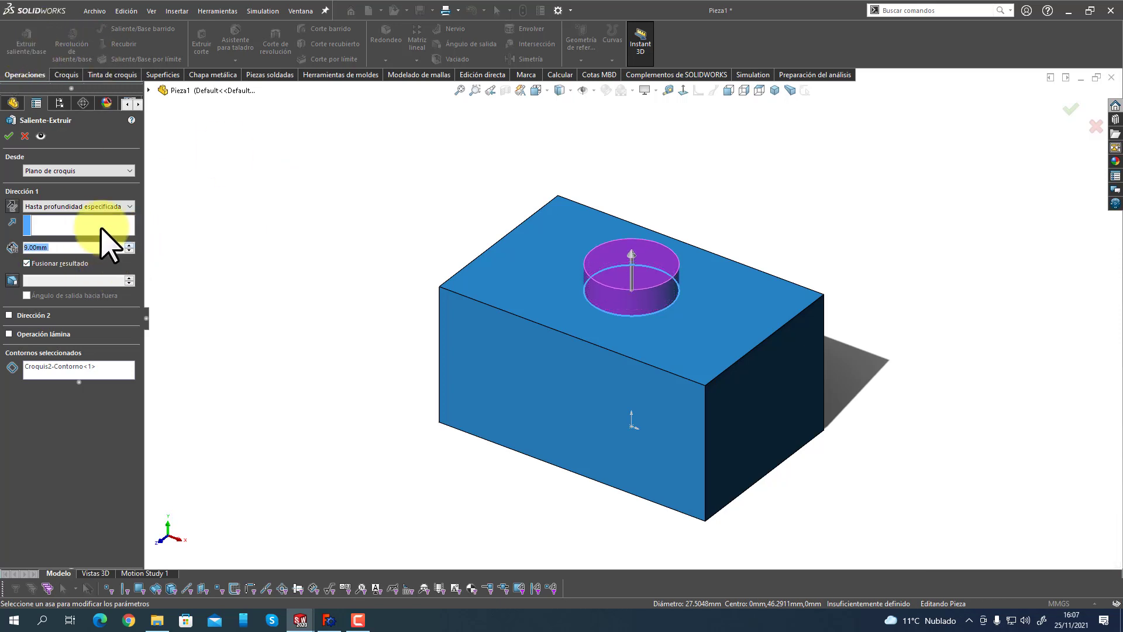
pyautogui.click(9, 136)
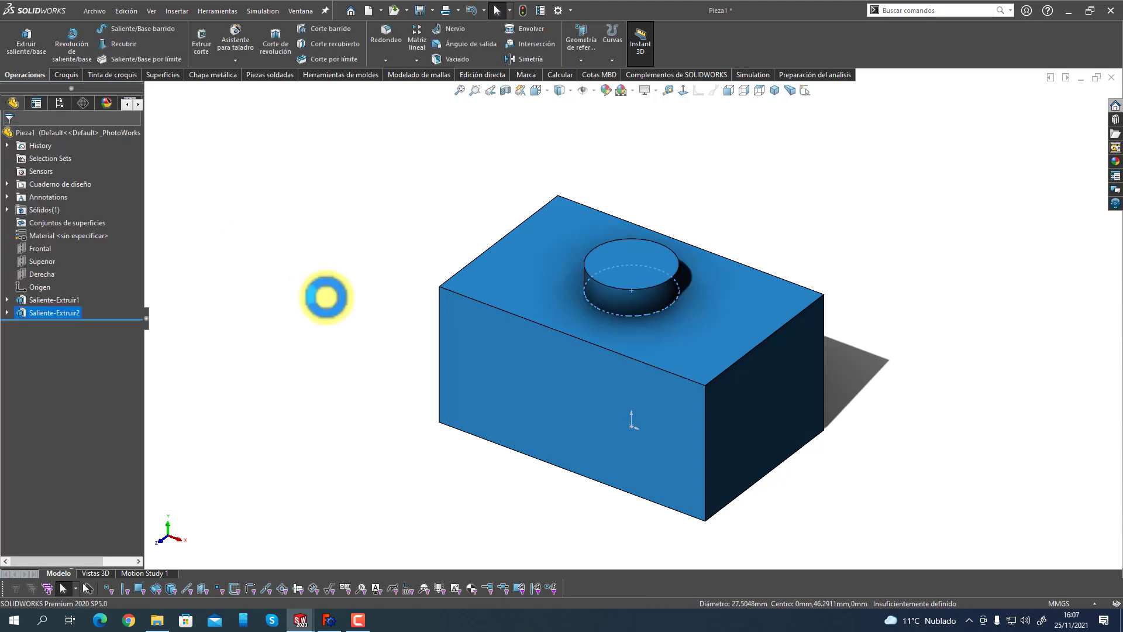
# Delete the Saliente-Extruir2 boss, leaving Croquis2 selected as a free sketch.
pyautogui.rightClick(63, 312)
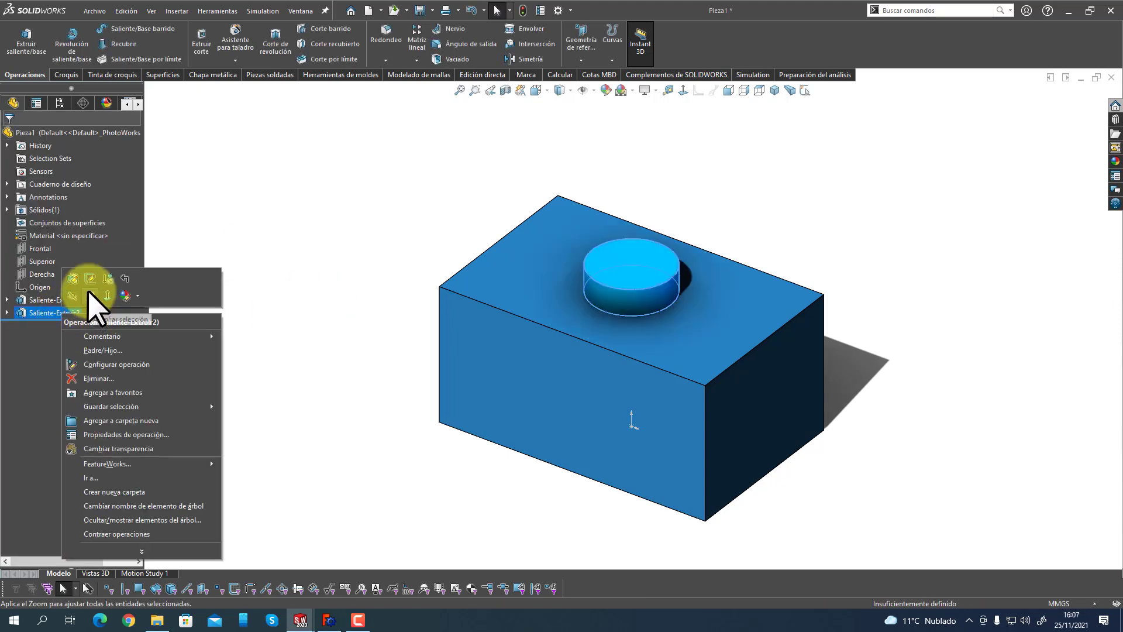
pyautogui.click(97, 379)
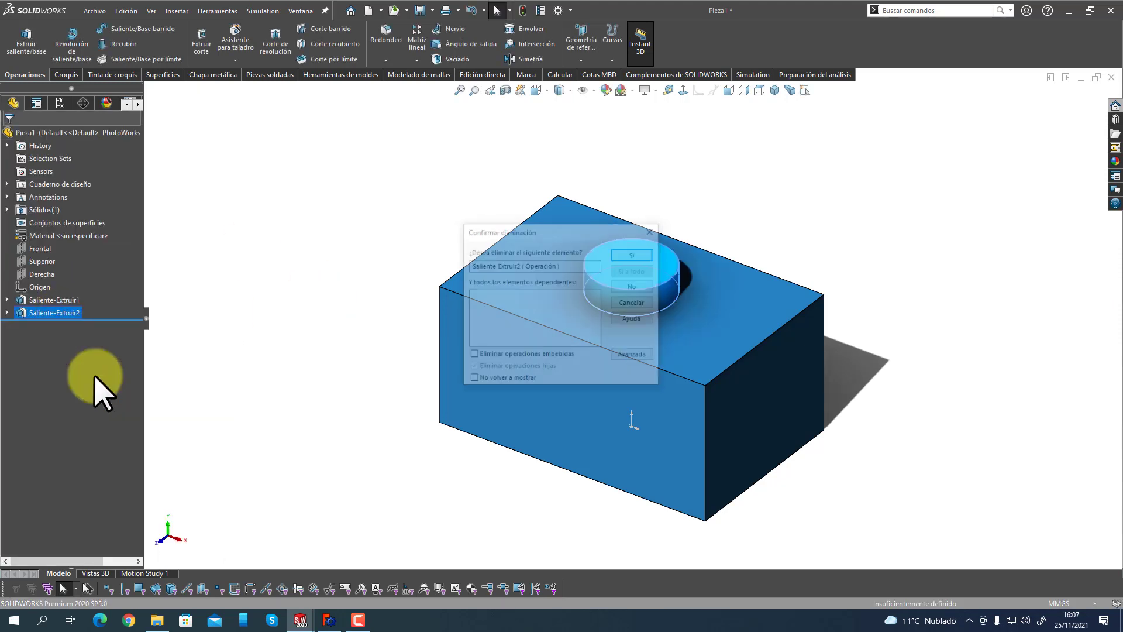
pyautogui.click(648, 251)
pyautogui.click(46, 312)
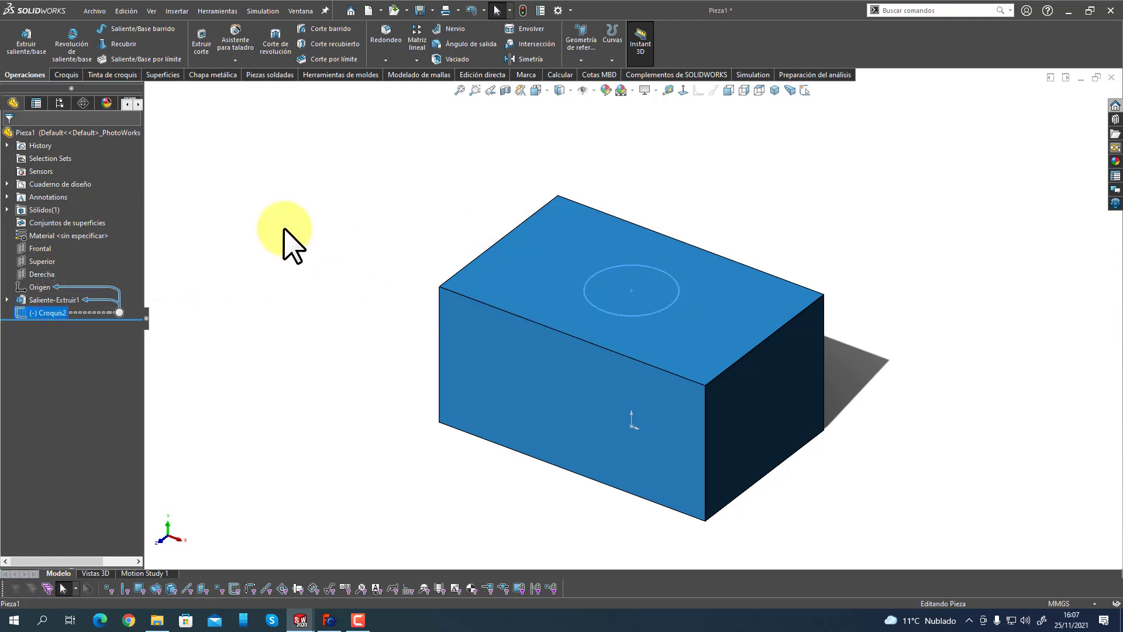
# Extrude-cut the circle sketch Croquis2 into the block as Cortar-Extruir1, leaving a round hole.
pyautogui.click(205, 50)
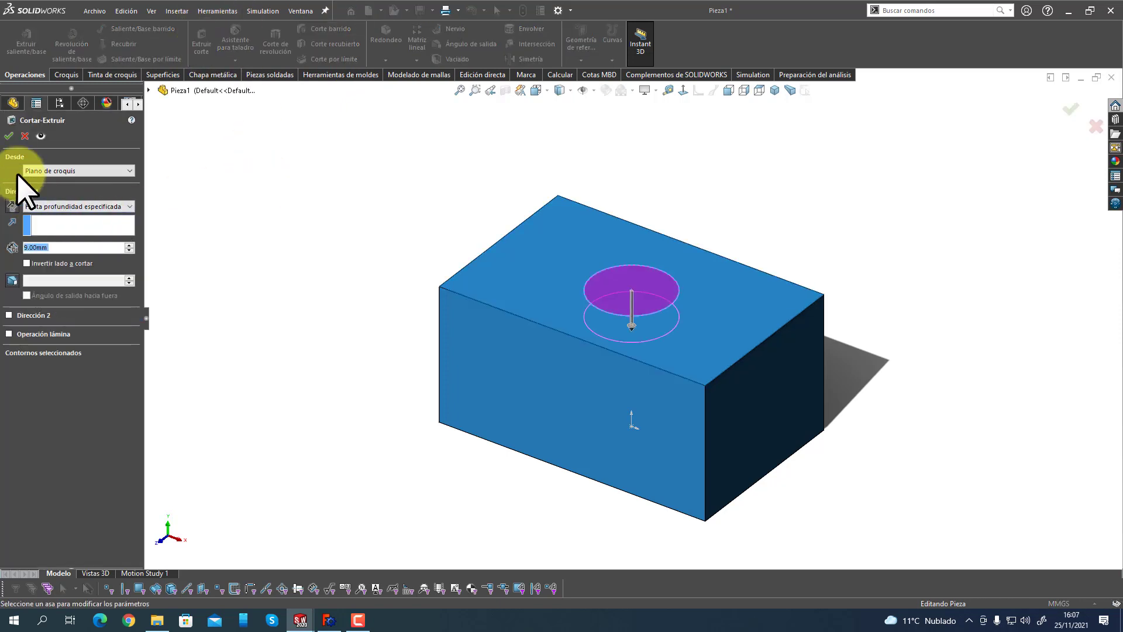
pyautogui.click(9, 137)
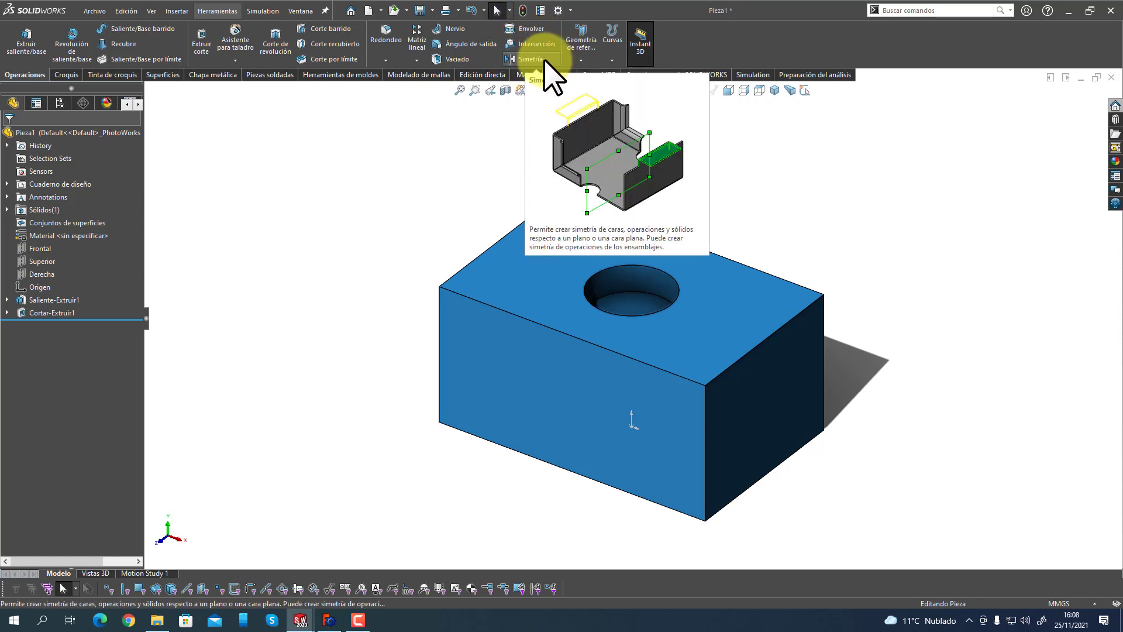
# Browse the Geometría de referencia and Curvas dropdowns without choosing anything, then switch to FreeCAD.
pyautogui.click(580, 58)
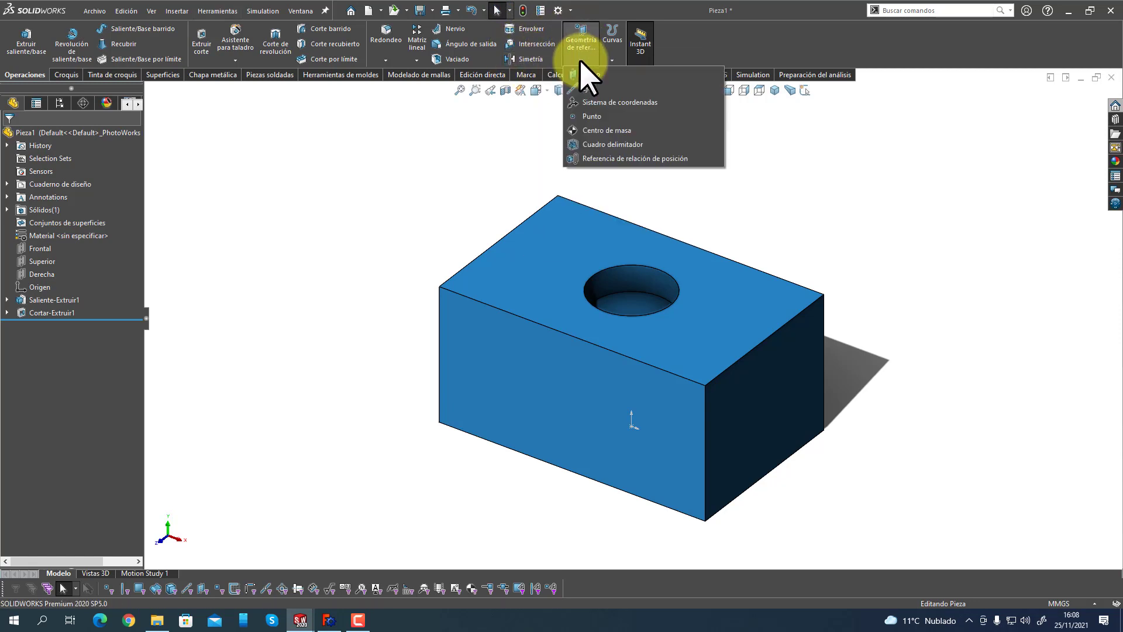
pyautogui.click(612, 60)
pyautogui.click(612, 60)
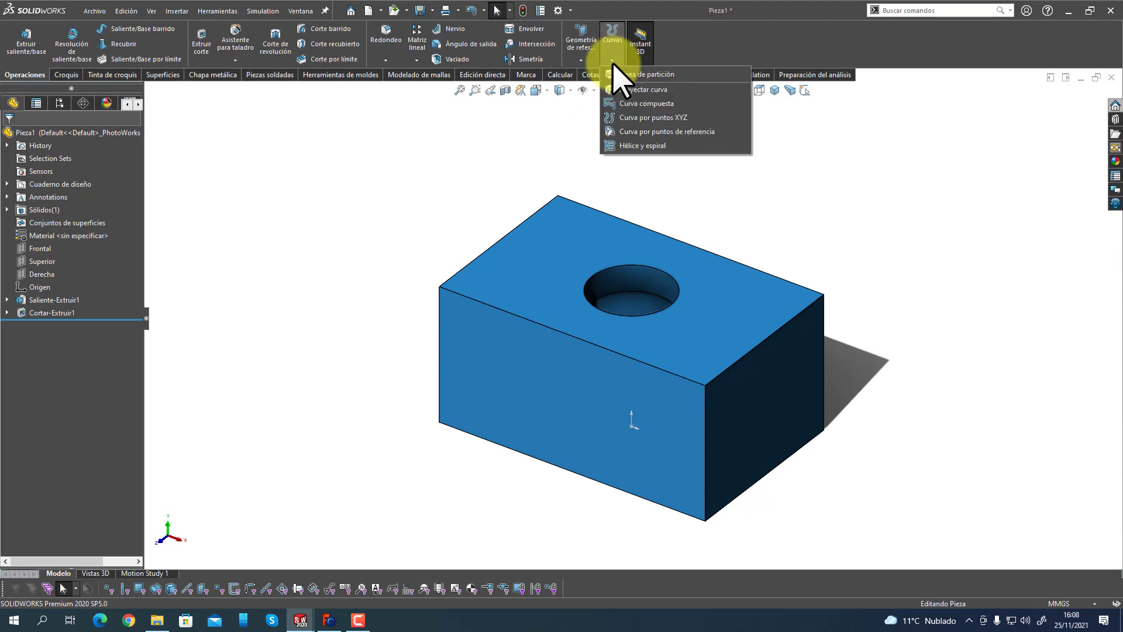
pyautogui.click(697, 55)
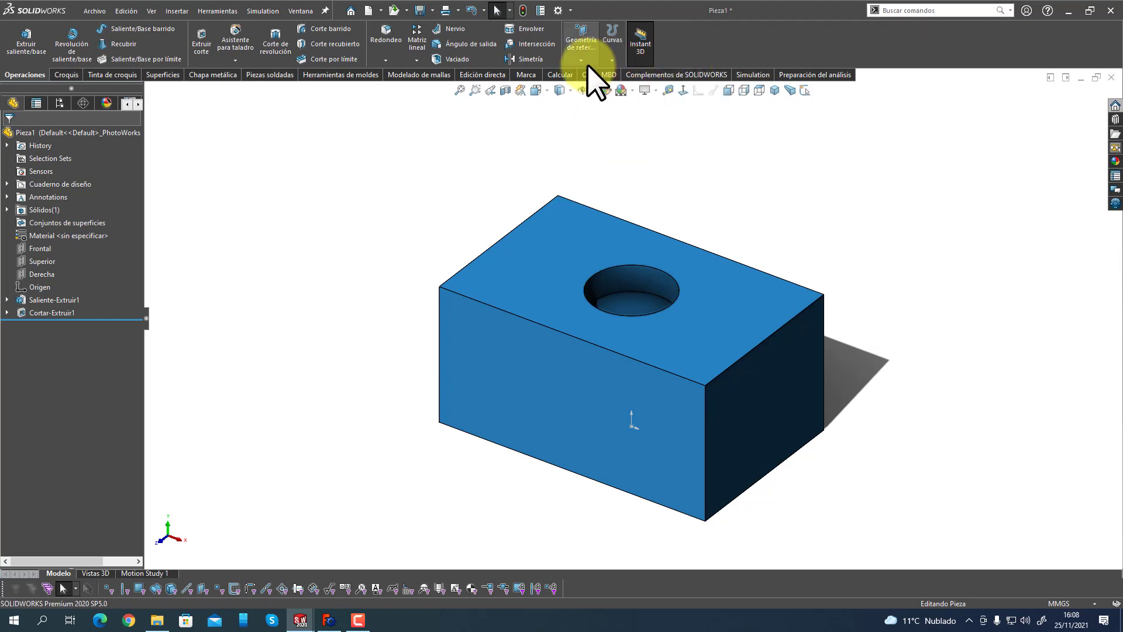
pyautogui.click(331, 621)
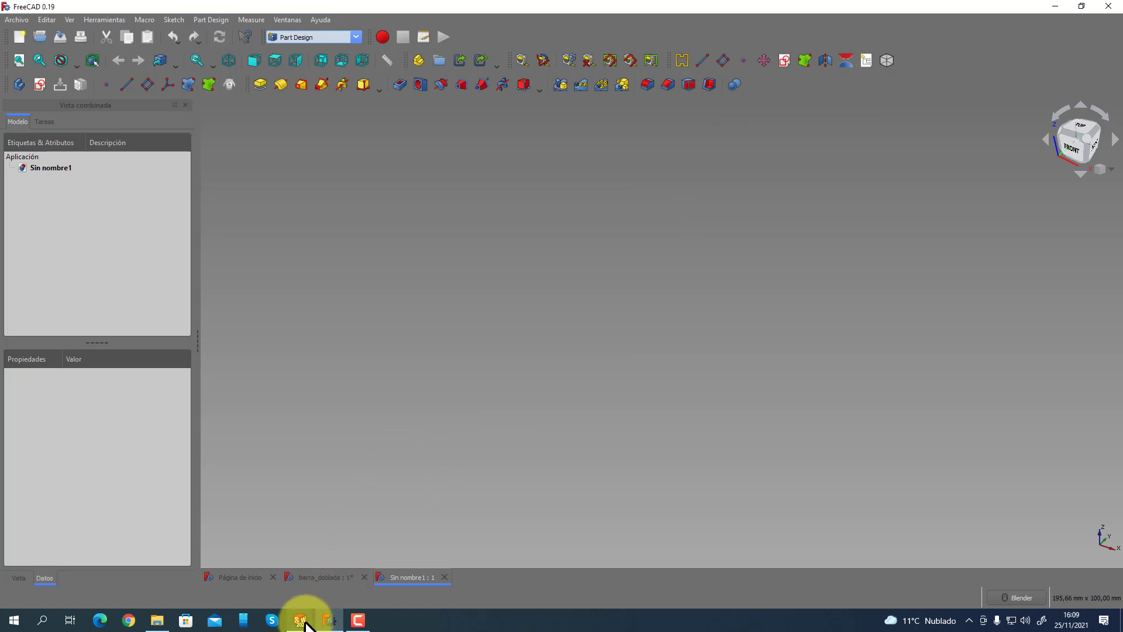
# Bring Pieza1 back to front, glance at Edición directa, and return to Operaciones.
pyautogui.moveTo(304, 623)
pyautogui.click(337, 582)
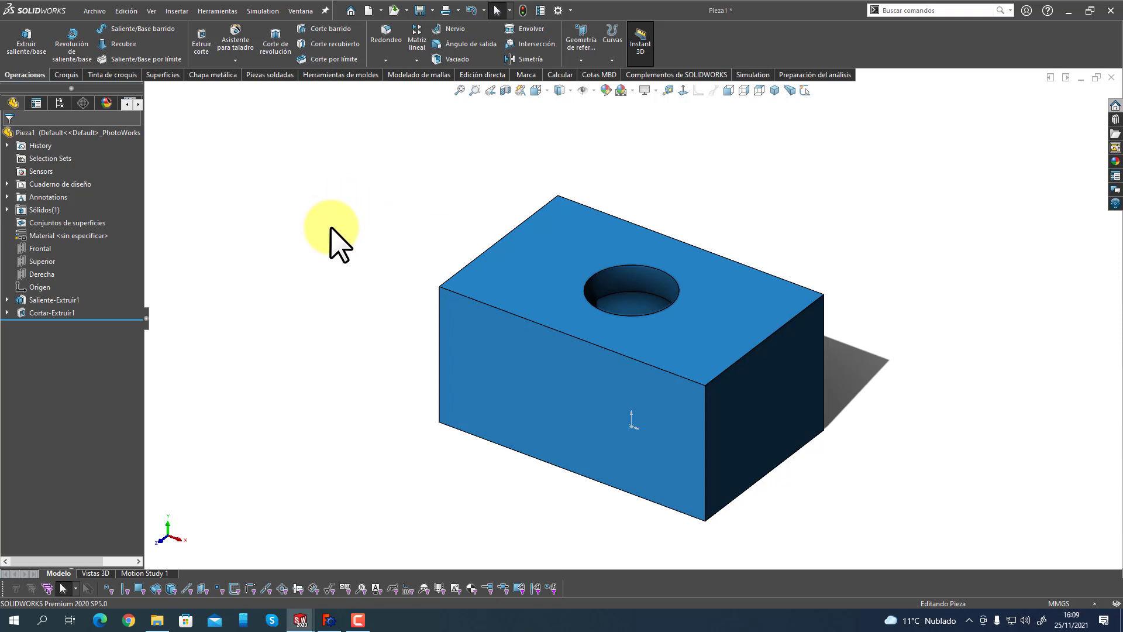
pyautogui.click(490, 75)
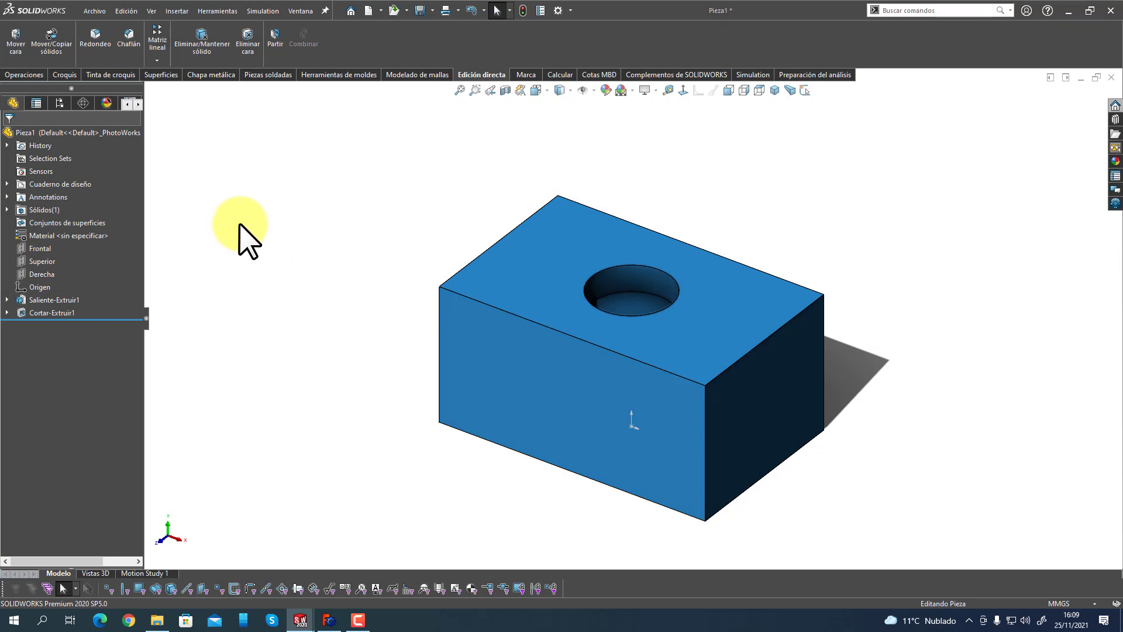
pyautogui.click(25, 75)
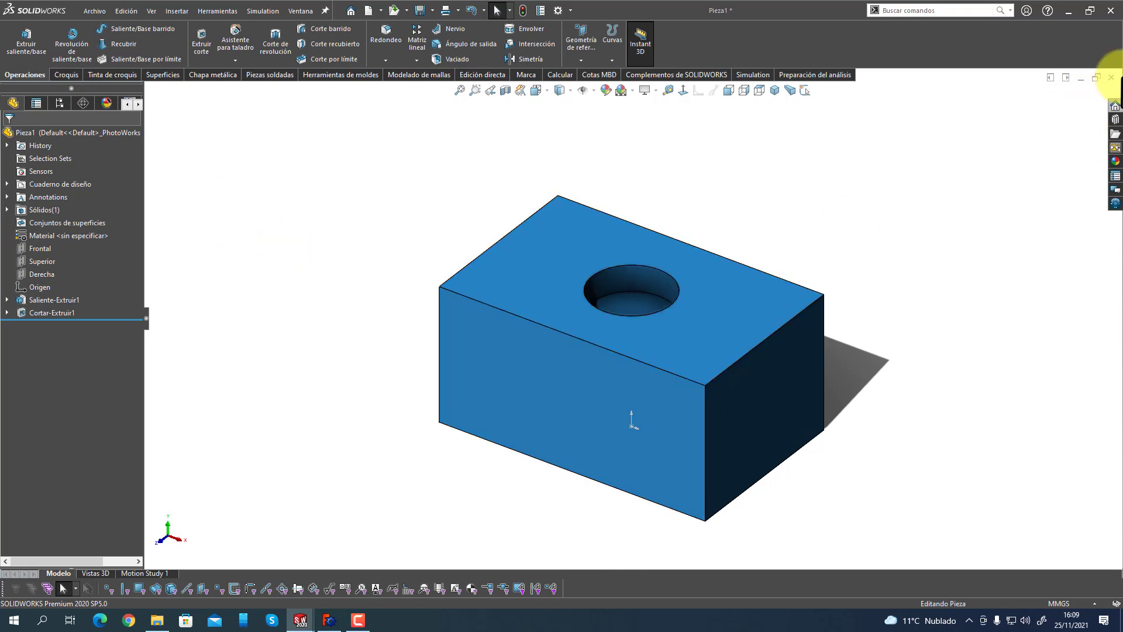
# Close Pieza1 without saving, create a new empty part, and switch back to FreeCAD.
pyautogui.click(1110, 77)
pyautogui.click(513, 338)
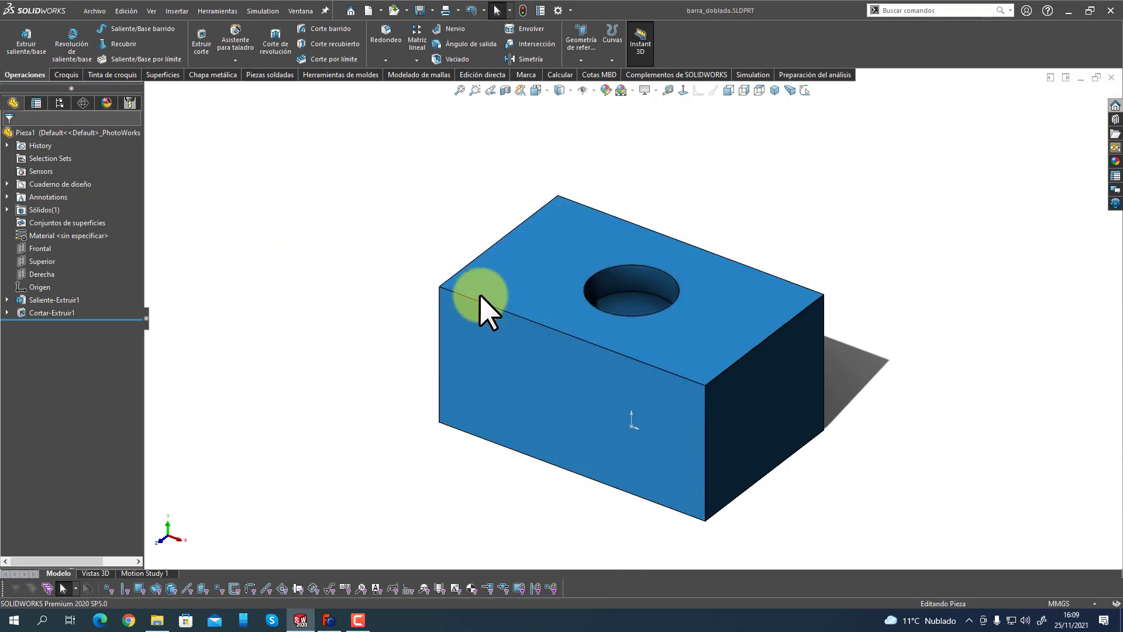
pyautogui.click(94, 11)
pyautogui.click(108, 26)
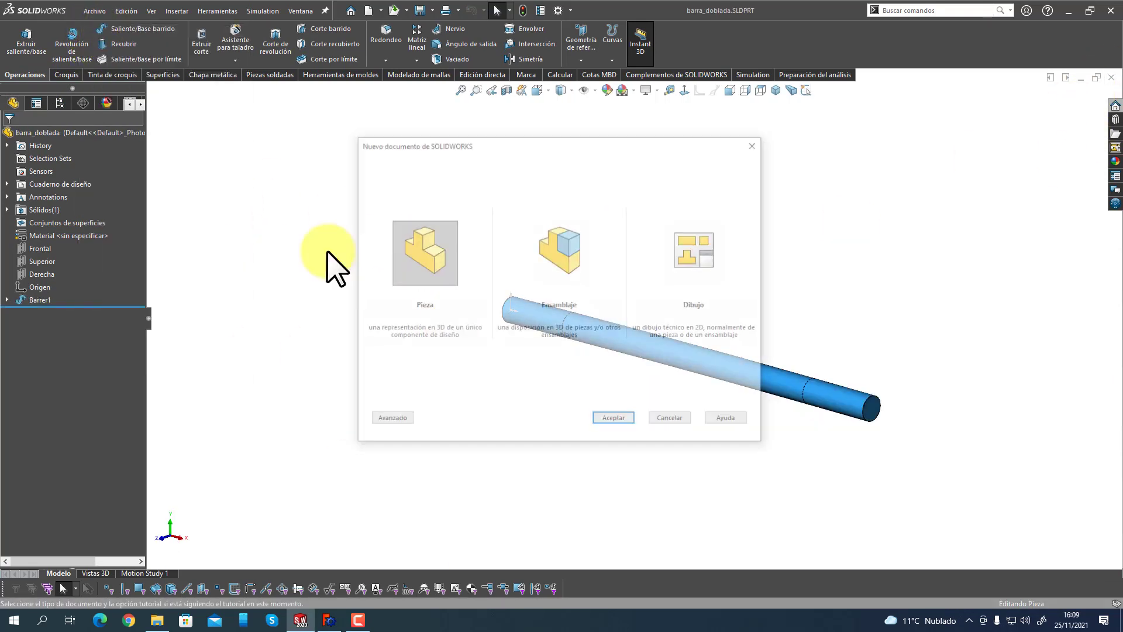
pyautogui.click(614, 420)
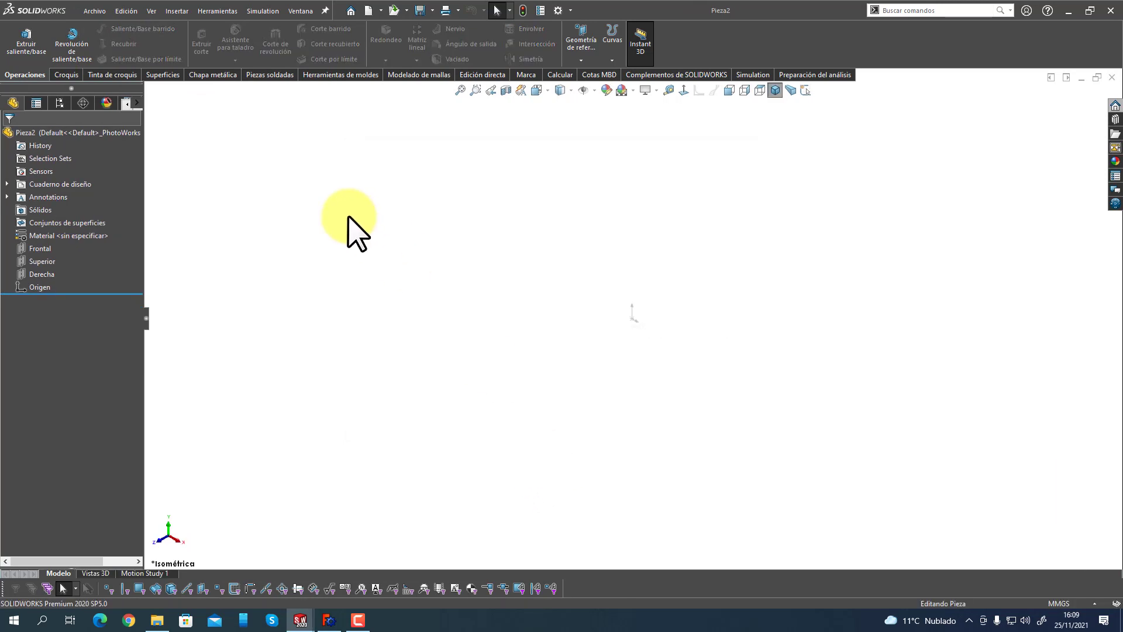
pyautogui.click(330, 621)
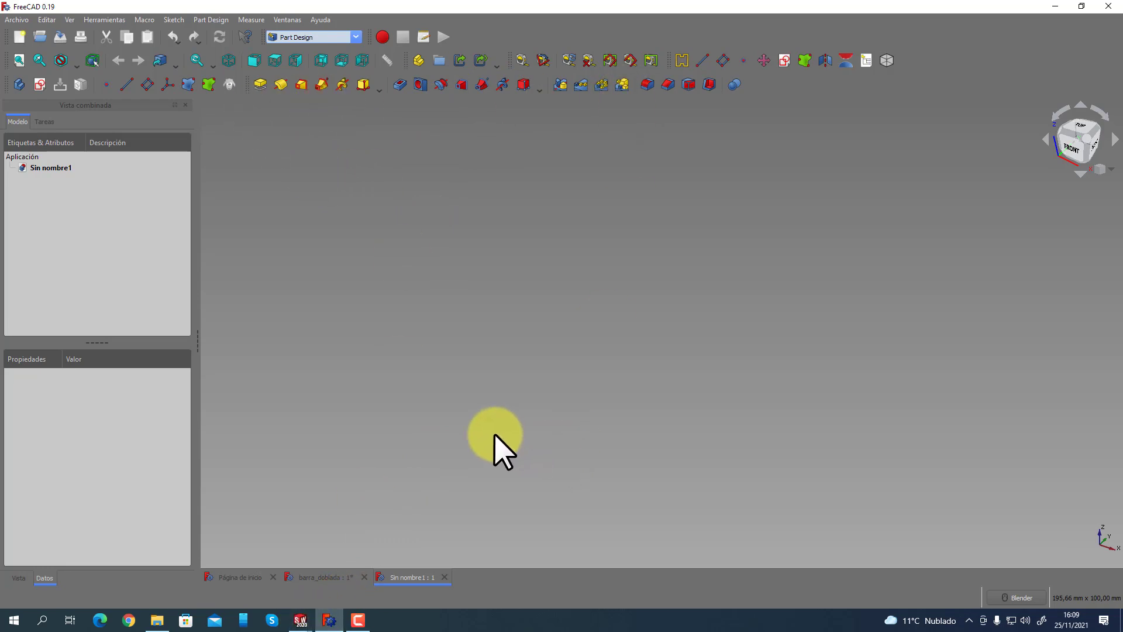
# Bring the new empty SOLIDWORKS part Pieza2 to the front.
pyautogui.moveTo(302, 621)
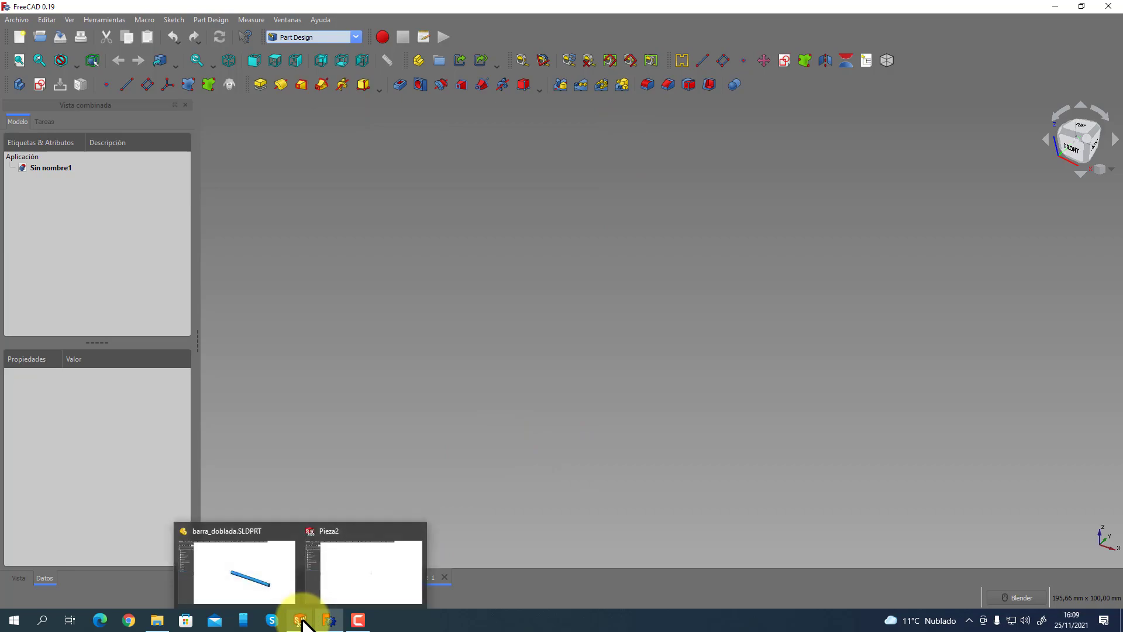
pyautogui.click(353, 594)
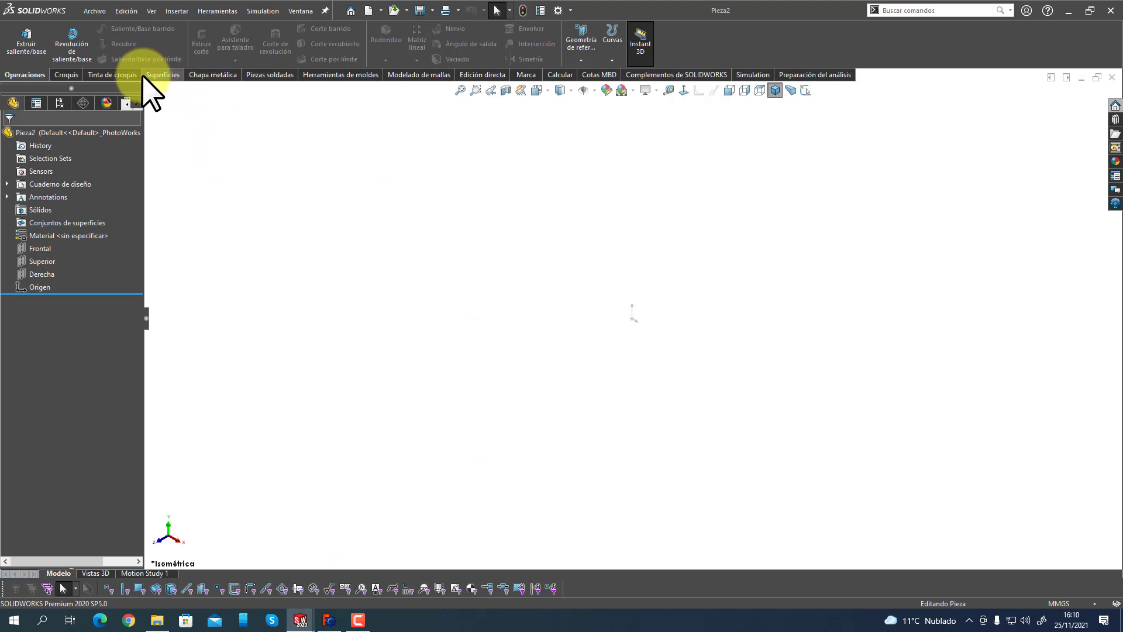
# Start Croquis1 on the top plane and draw a centre rectangle centred on the origin.
pyautogui.click(67, 75)
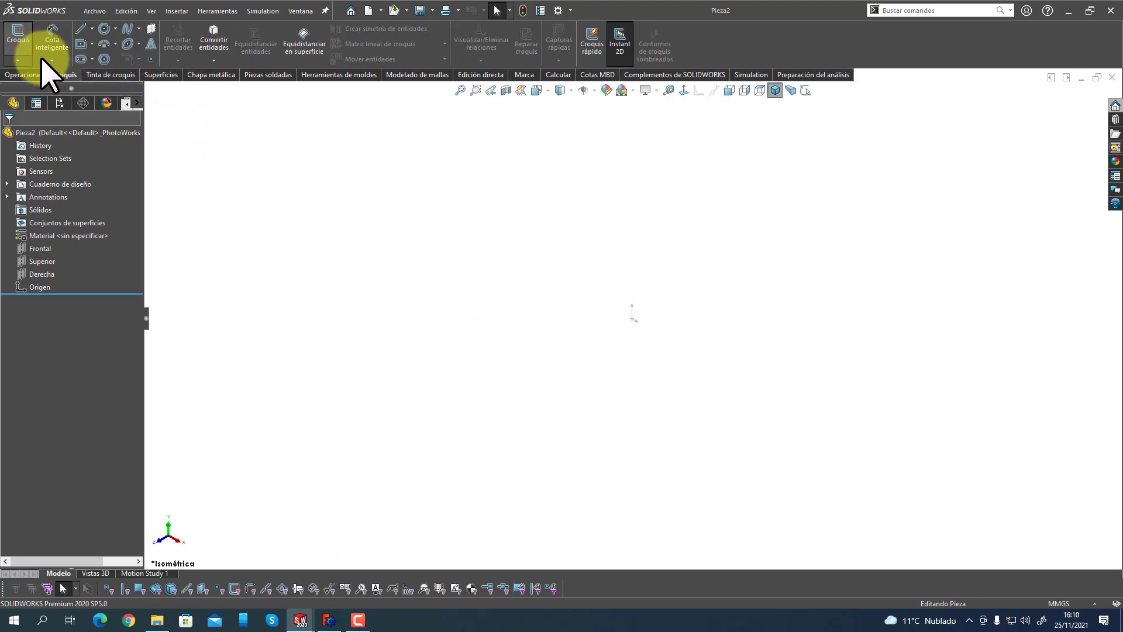
pyautogui.click(18, 36)
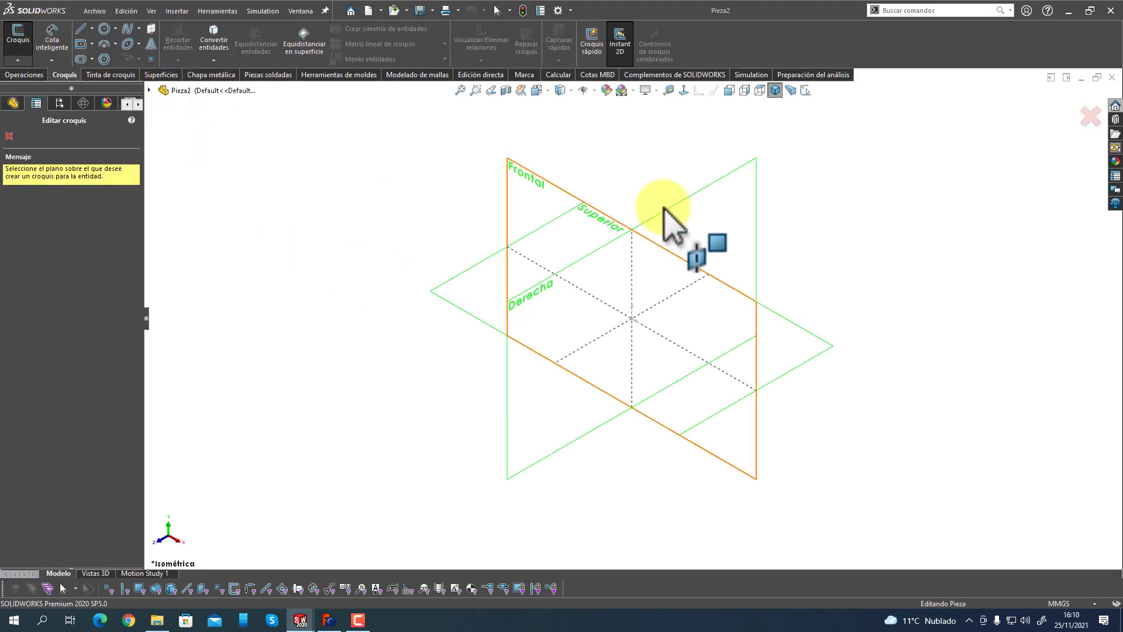
pyautogui.click(469, 313)
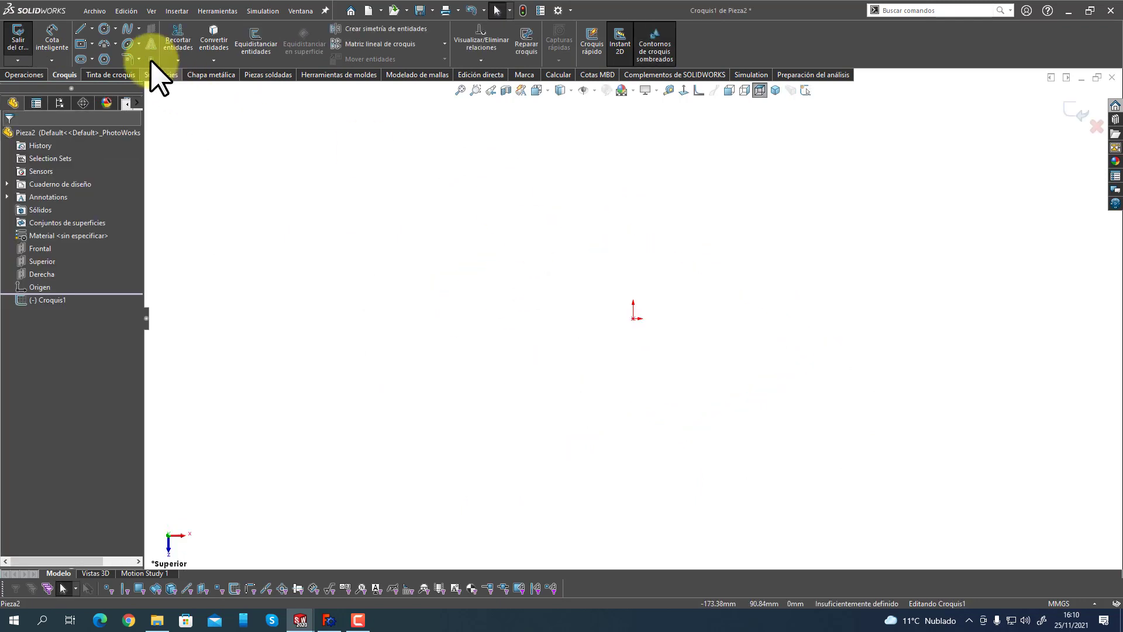
pyautogui.click(81, 43)
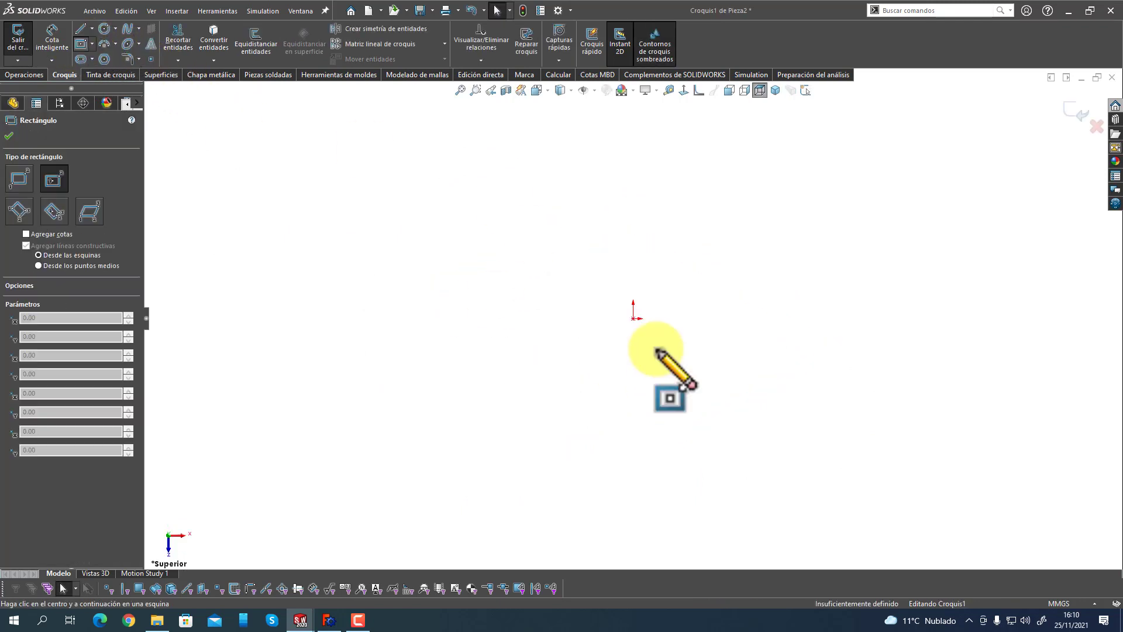
pyautogui.click(634, 319)
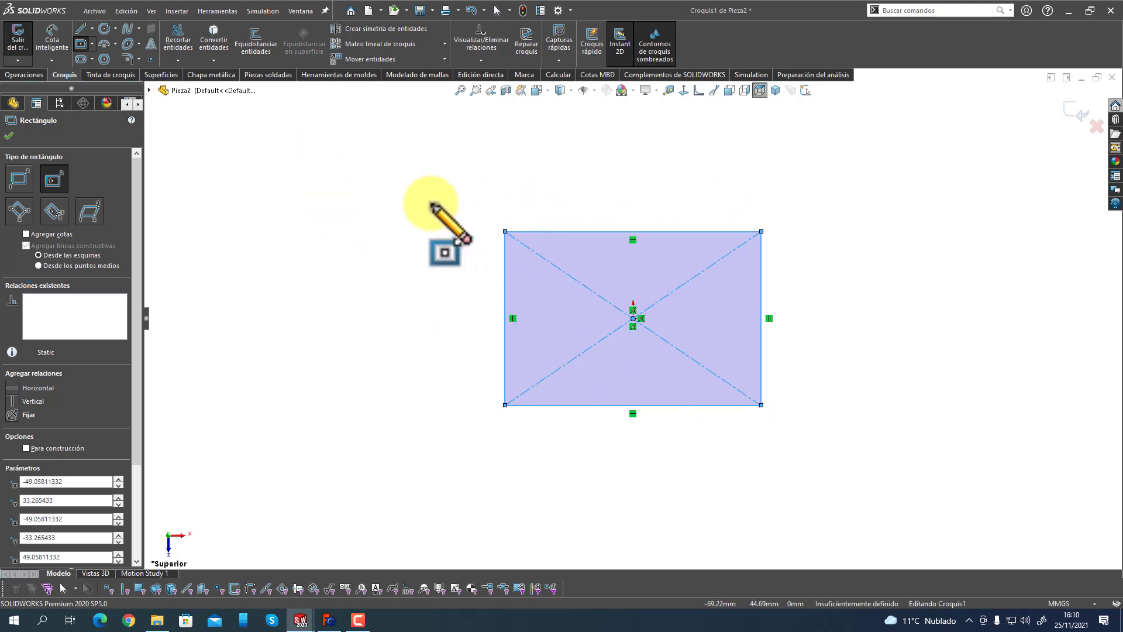
pyautogui.click(80, 44)
# Draw a closed line outline to the left of the rectangle.
pyautogui.press('l')
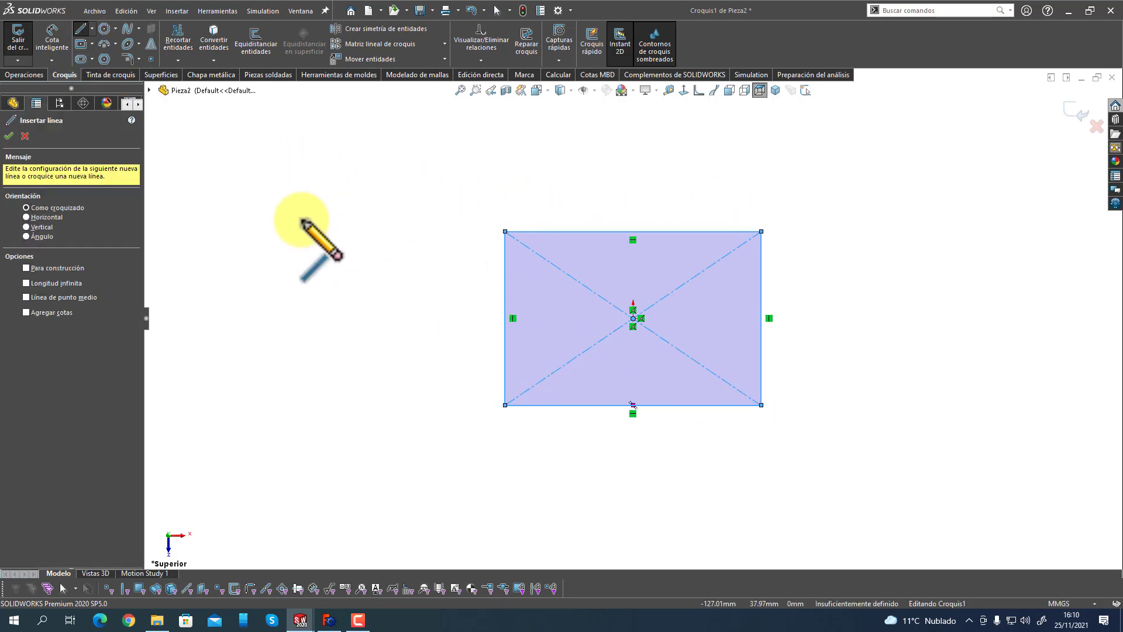
pyautogui.click(302, 218)
pyautogui.click(251, 337)
pyautogui.click(356, 415)
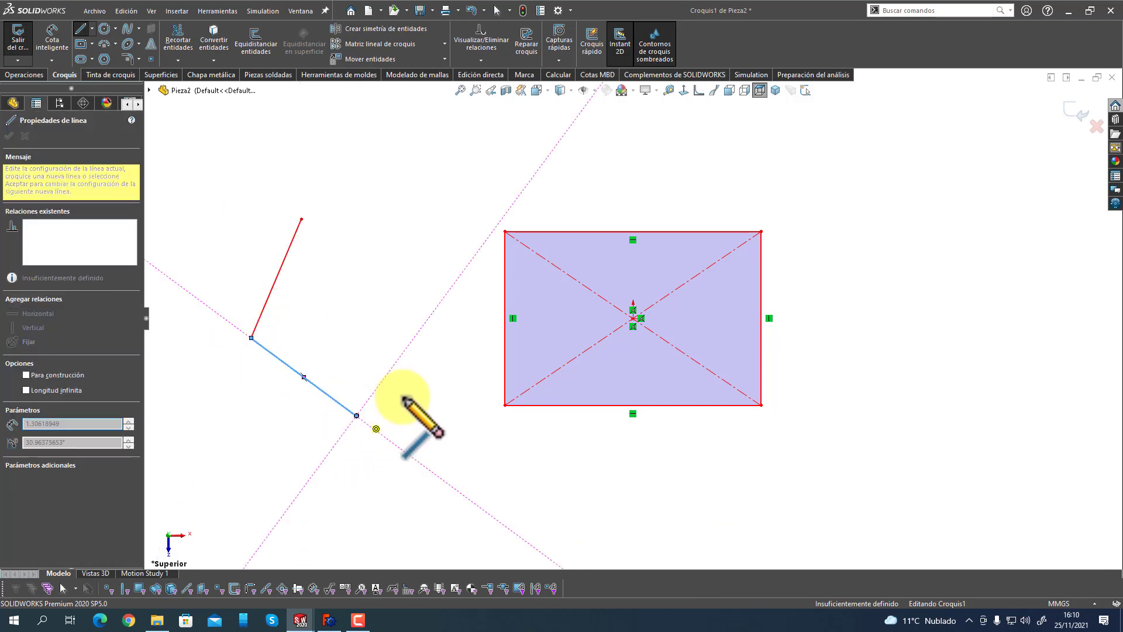
pyautogui.click(471, 356)
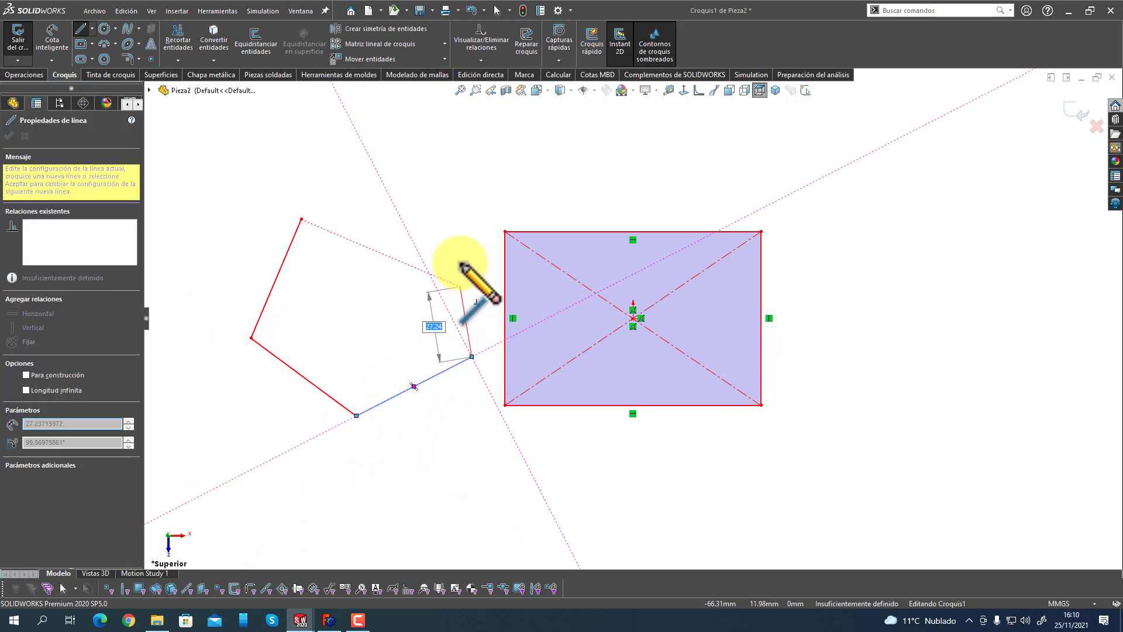
pyautogui.click(471, 219)
pyautogui.click(301, 219)
pyautogui.rightClick(276, 192)
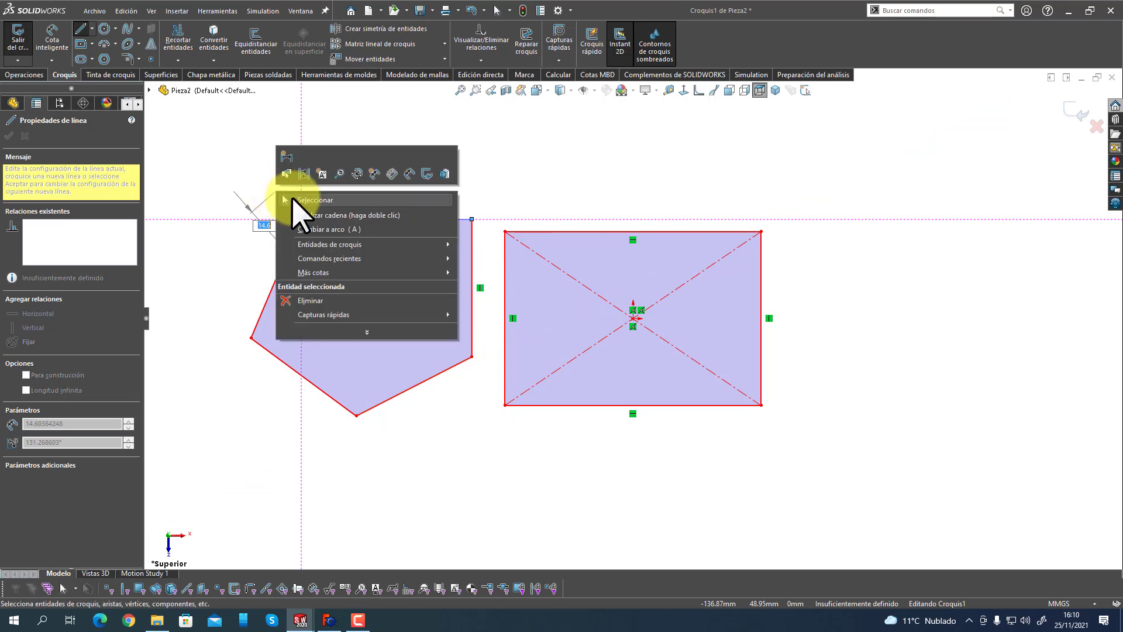
pyautogui.click(293, 213)
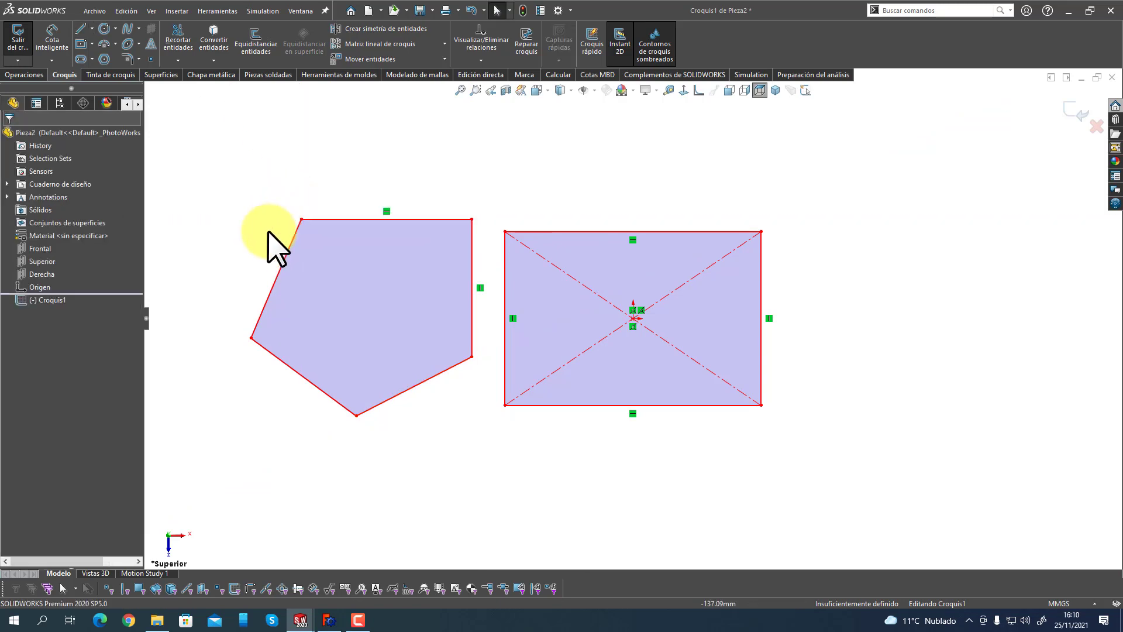
# Make the outline's left edge vertical and its bottom edge horizontal.
pyautogui.click(269, 295)
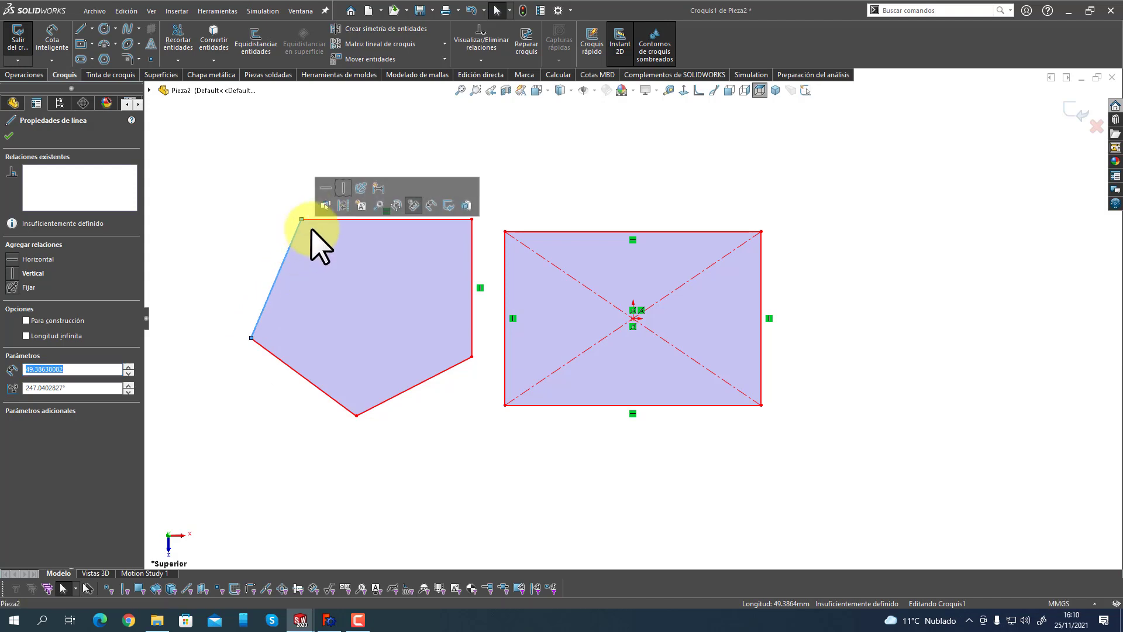
pyautogui.click(345, 189)
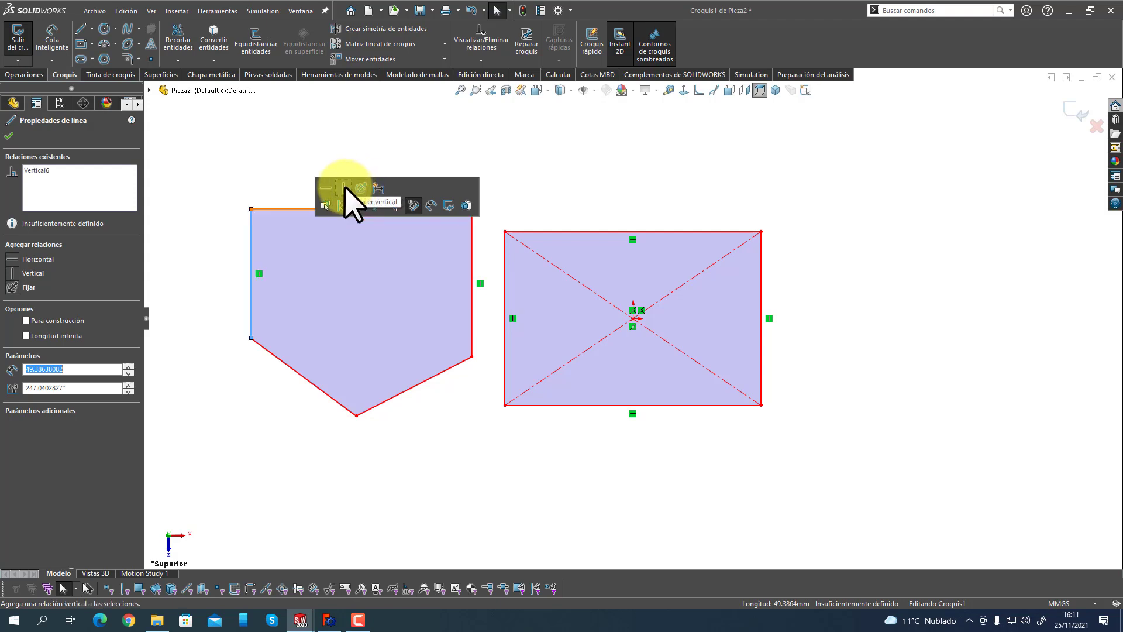
pyautogui.click(337, 400)
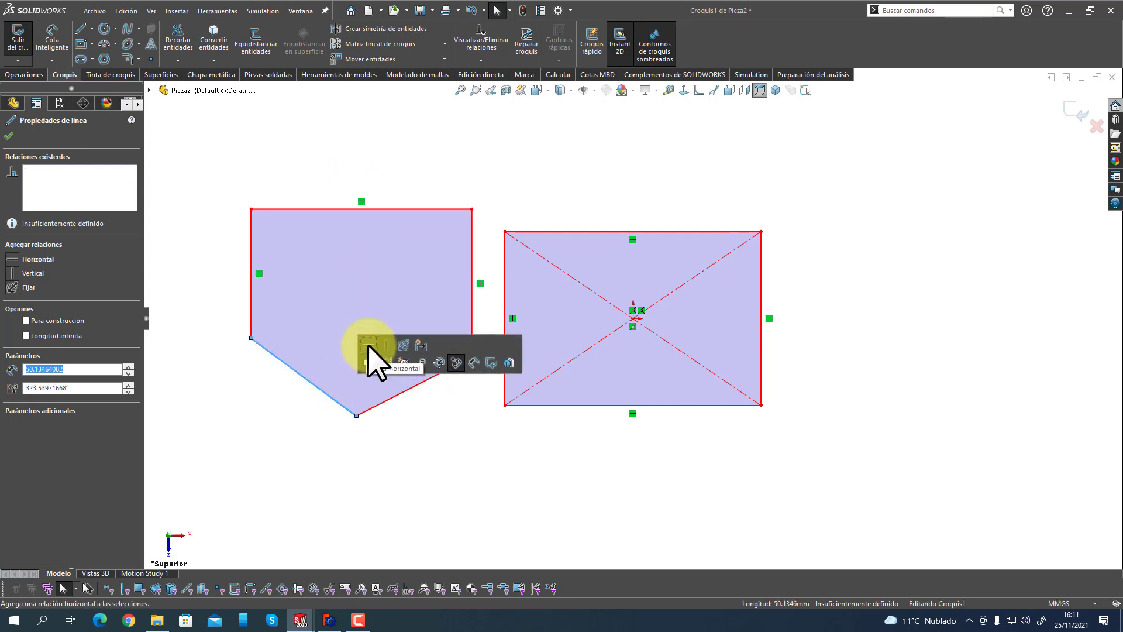
pyautogui.click(367, 345)
pyautogui.click(417, 424)
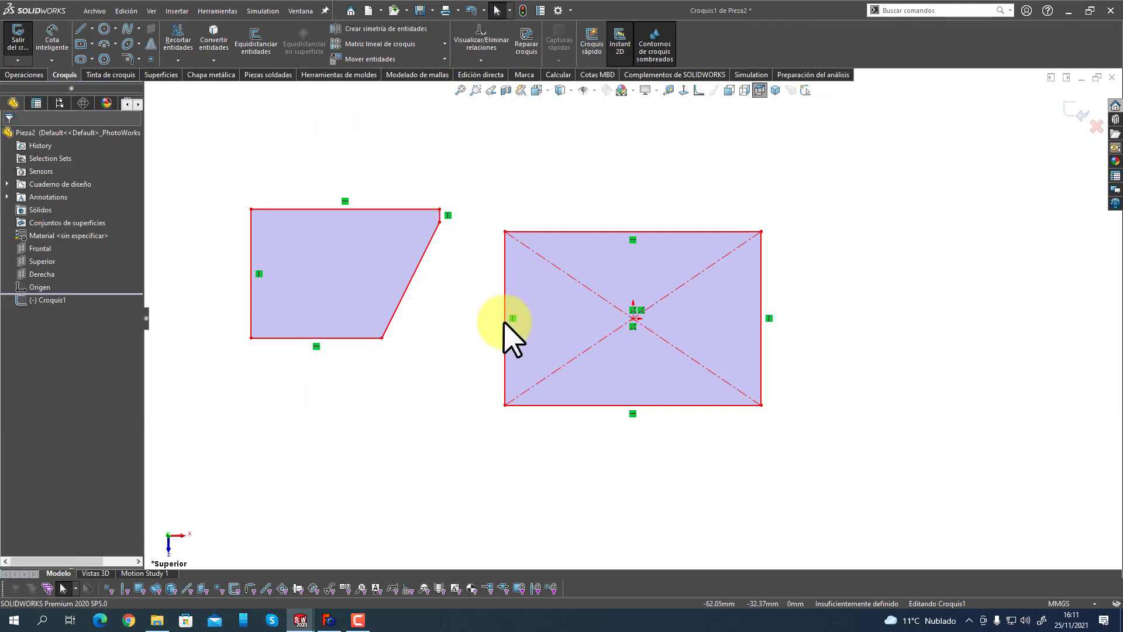
# Draw a circle right of the rectangle and a slanted line above it.
pyautogui.click(104, 29)
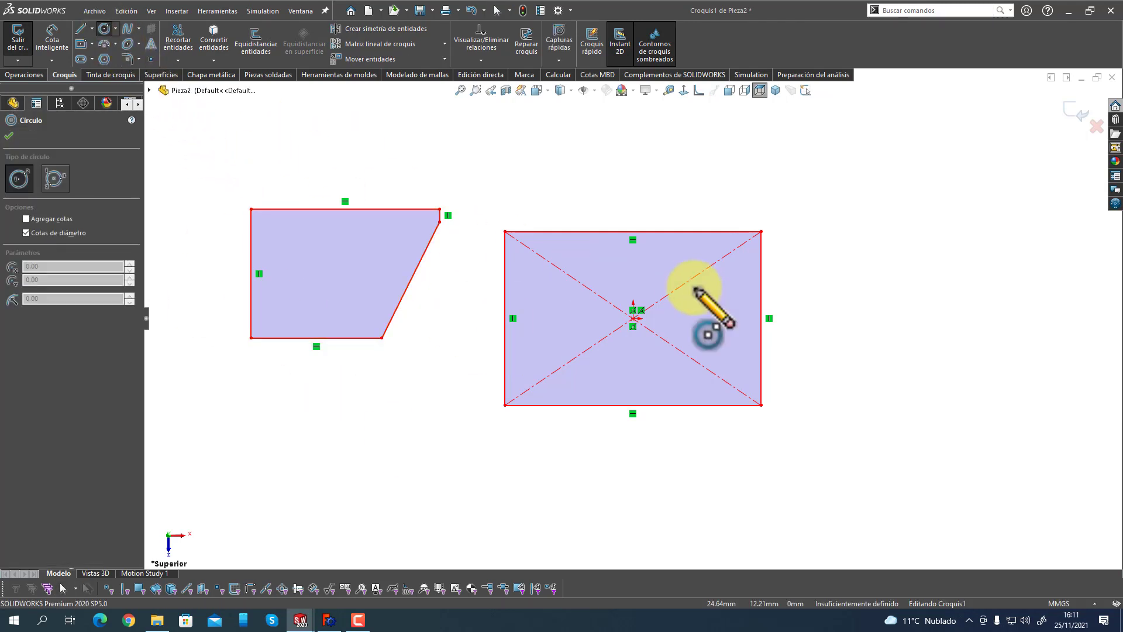
pyautogui.click(867, 385)
pyautogui.click(894, 438)
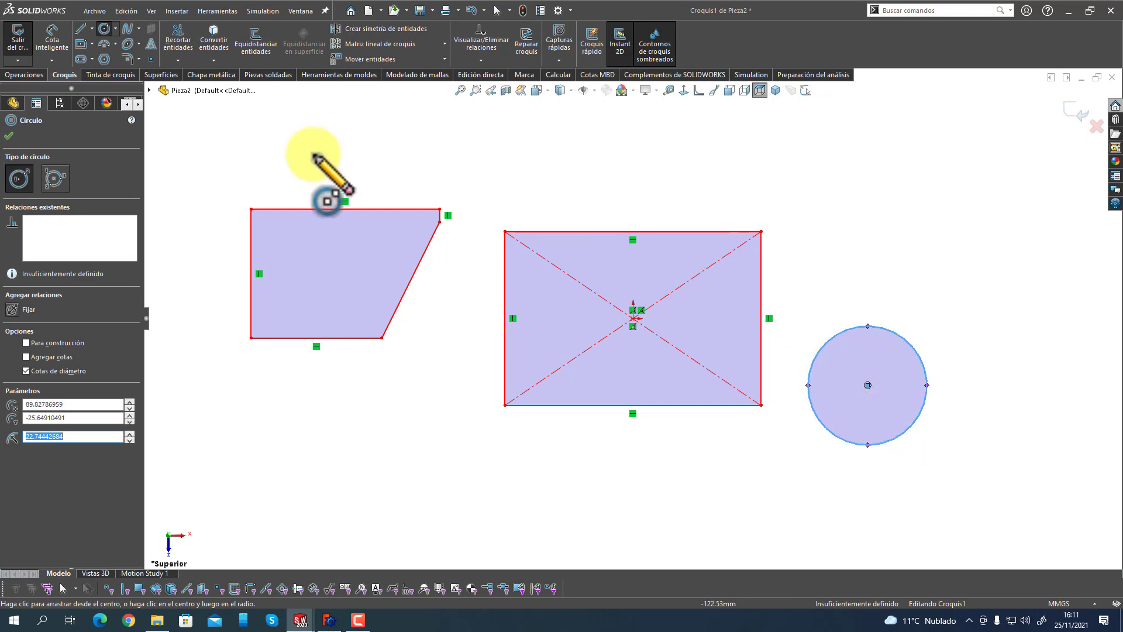
pyautogui.click(81, 28)
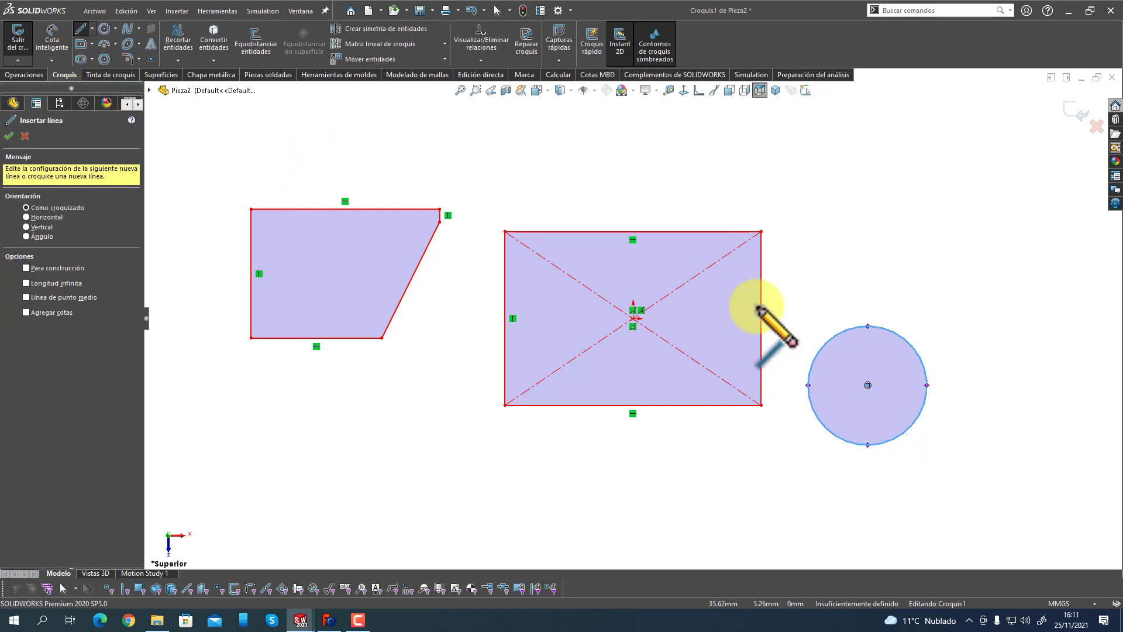
pyautogui.click(801, 282)
pyautogui.click(976, 352)
pyautogui.rightClick(911, 276)
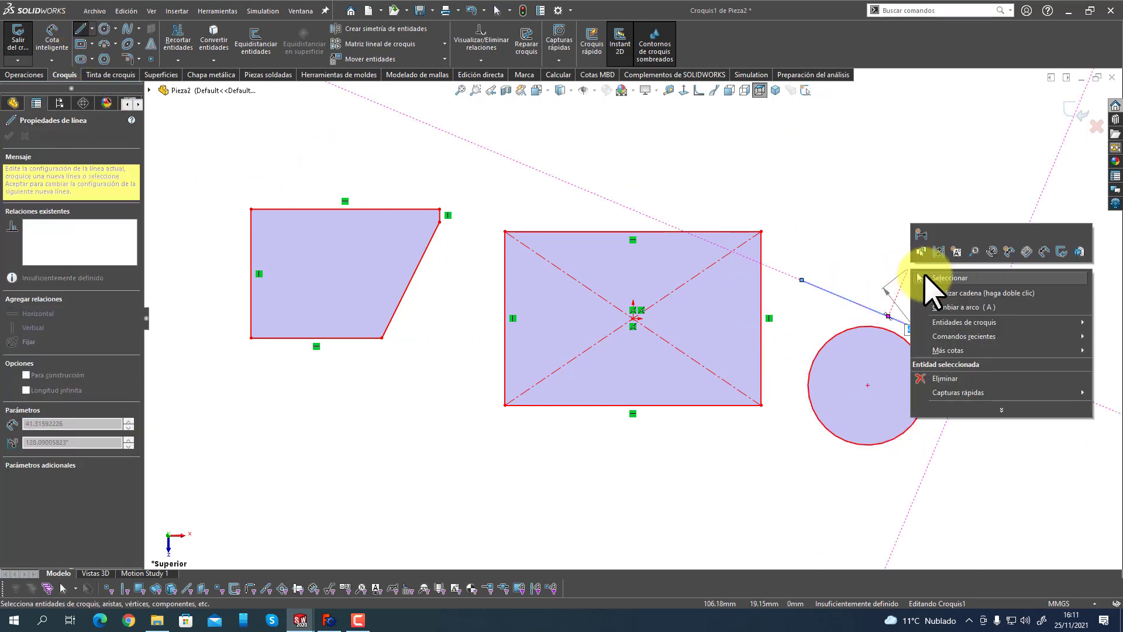
pyautogui.click(932, 284)
# Add a Tangente relation between the circle and the line.
pyautogui.click(893, 334)
pyautogui.keyDown('ctrl'); pyautogui.click(897, 320); pyautogui.keyUp('ctrl')
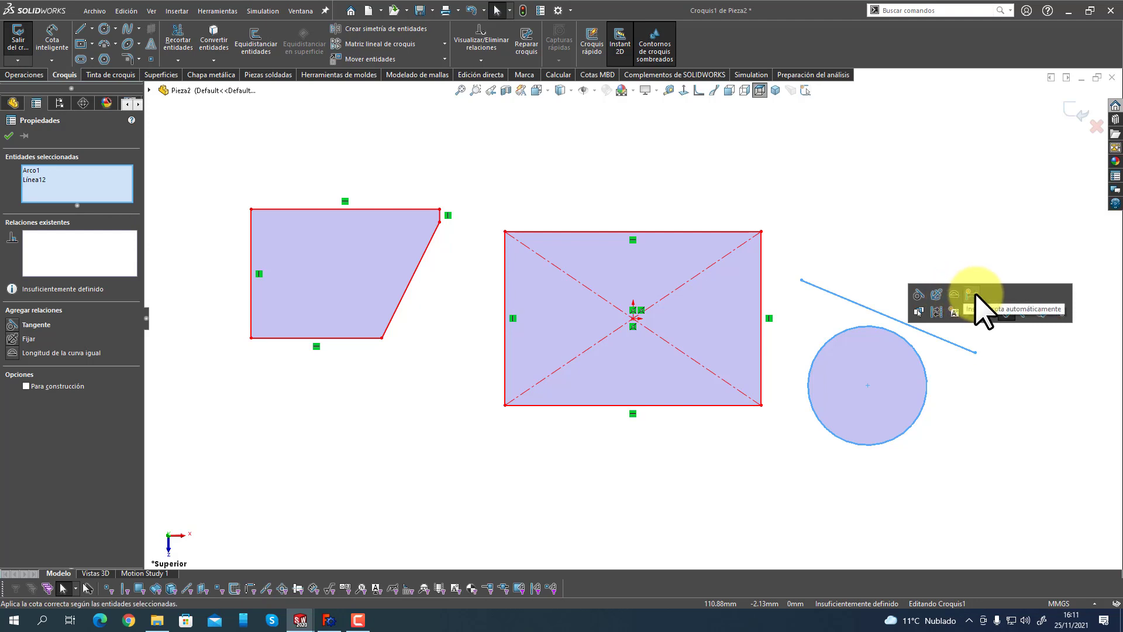
pyautogui.click(919, 296)
pyautogui.click(889, 251)
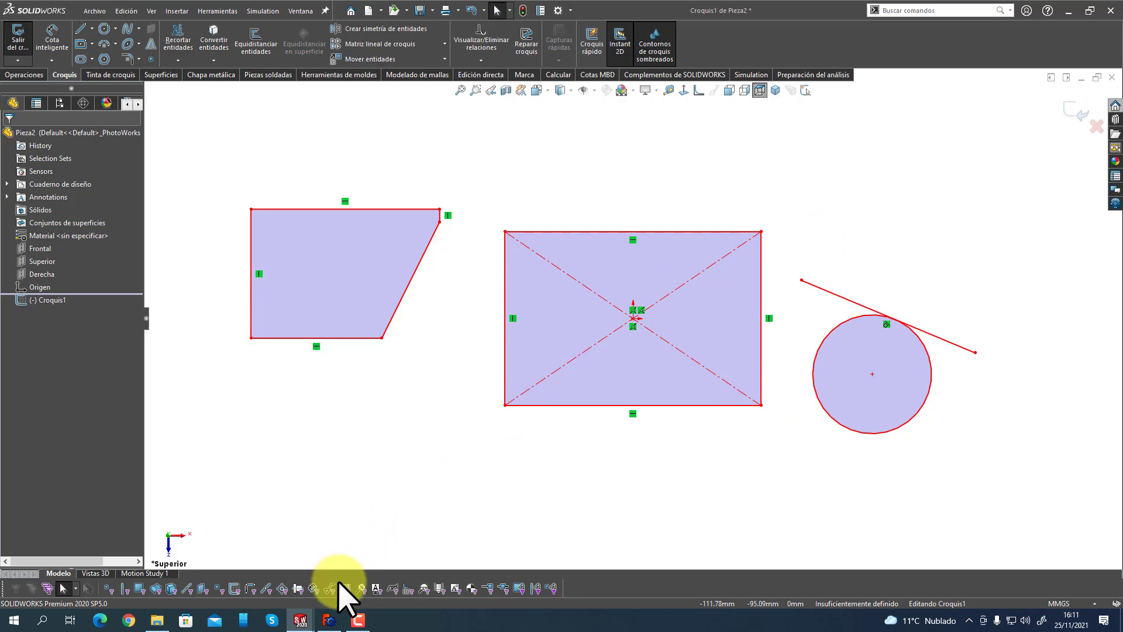
# In FreeCAD, create a new Part Design sketch on the XY_Plane.
pyautogui.click(329, 619)
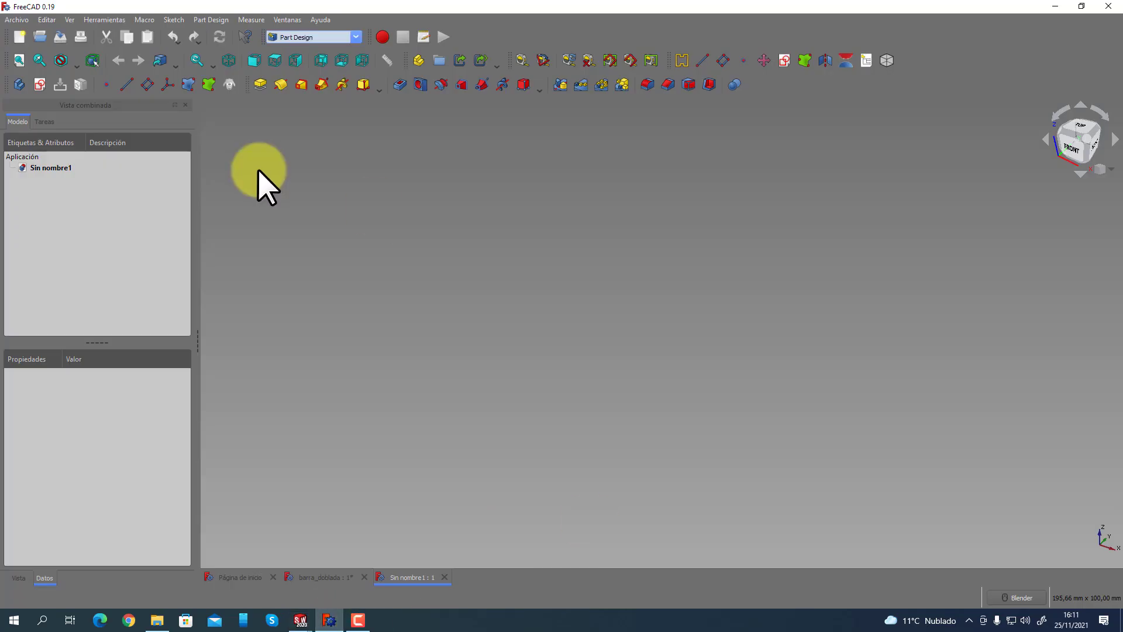
pyautogui.click(39, 85)
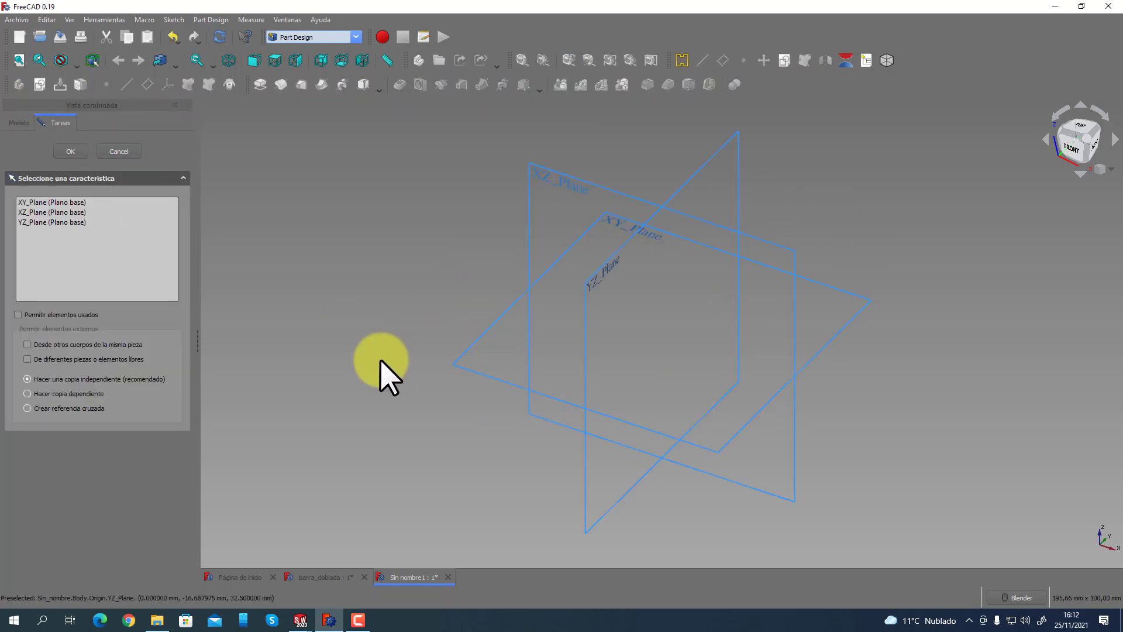
pyautogui.click(472, 373)
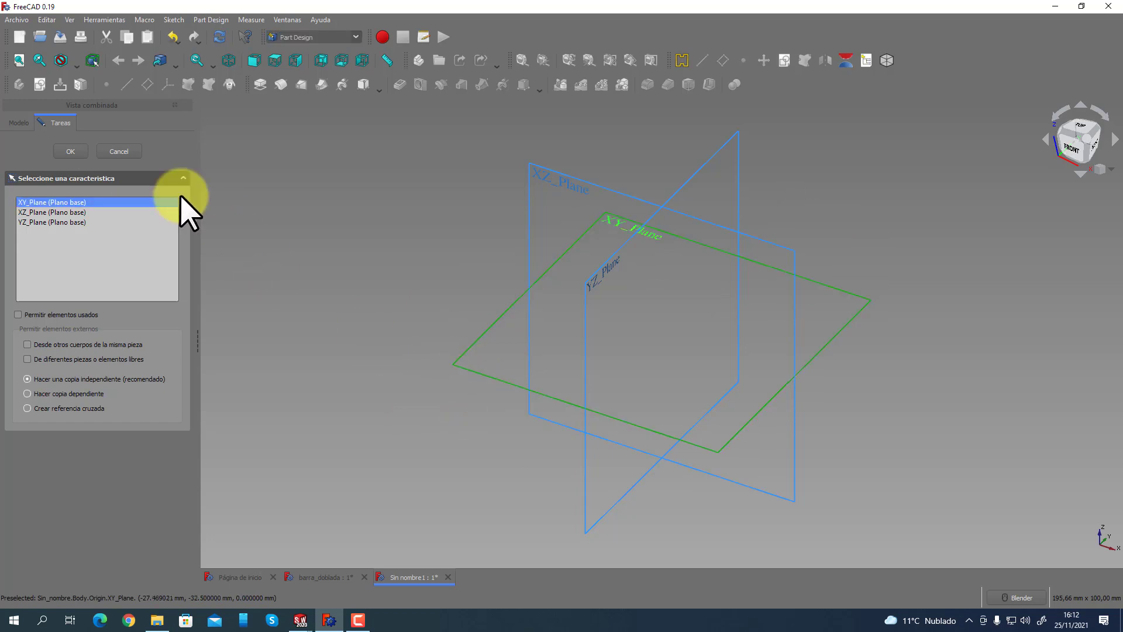
pyautogui.click(73, 153)
pyautogui.click(72, 153)
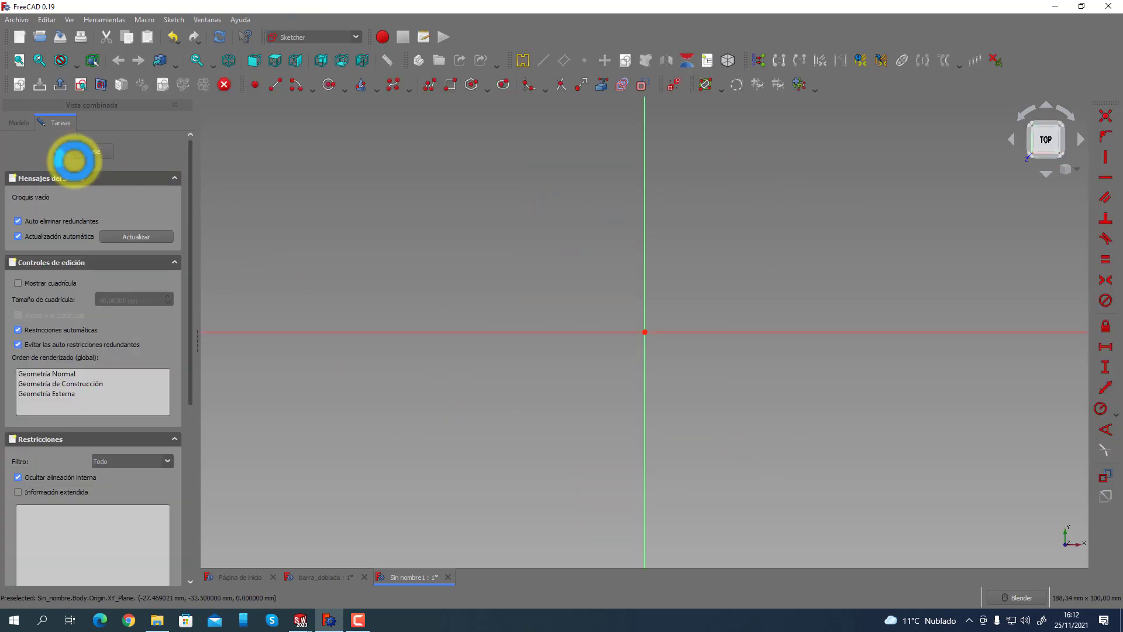
# Draw a rectangle across the sketch origin with the Sketcher rectangle tool.
pyautogui.click(452, 88)
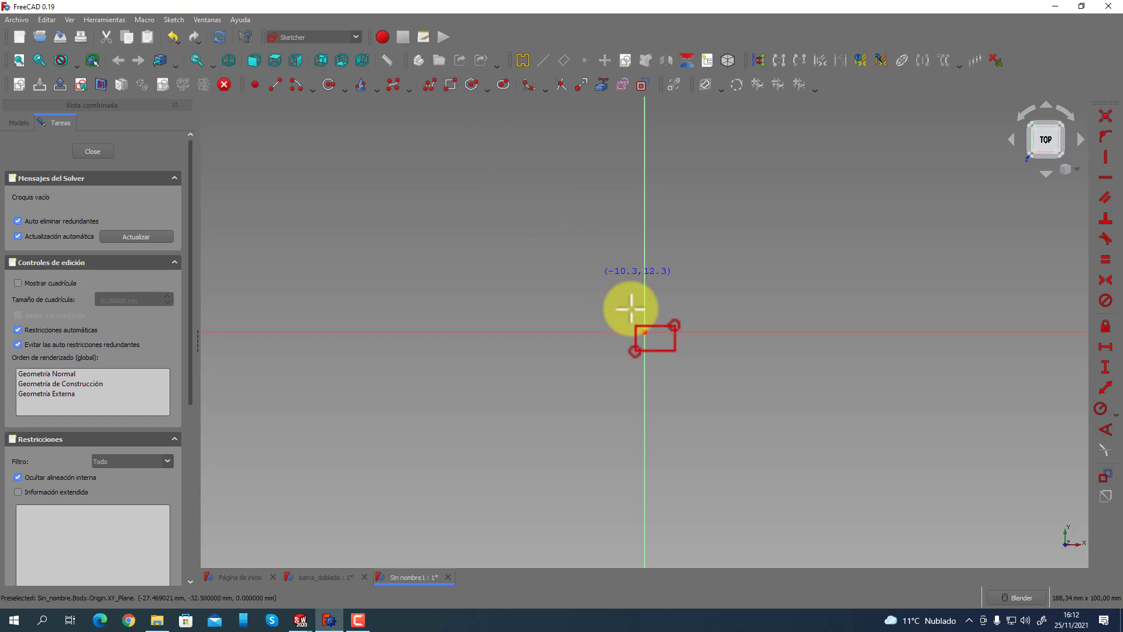
pyautogui.click(523, 265)
pyautogui.click(813, 397)
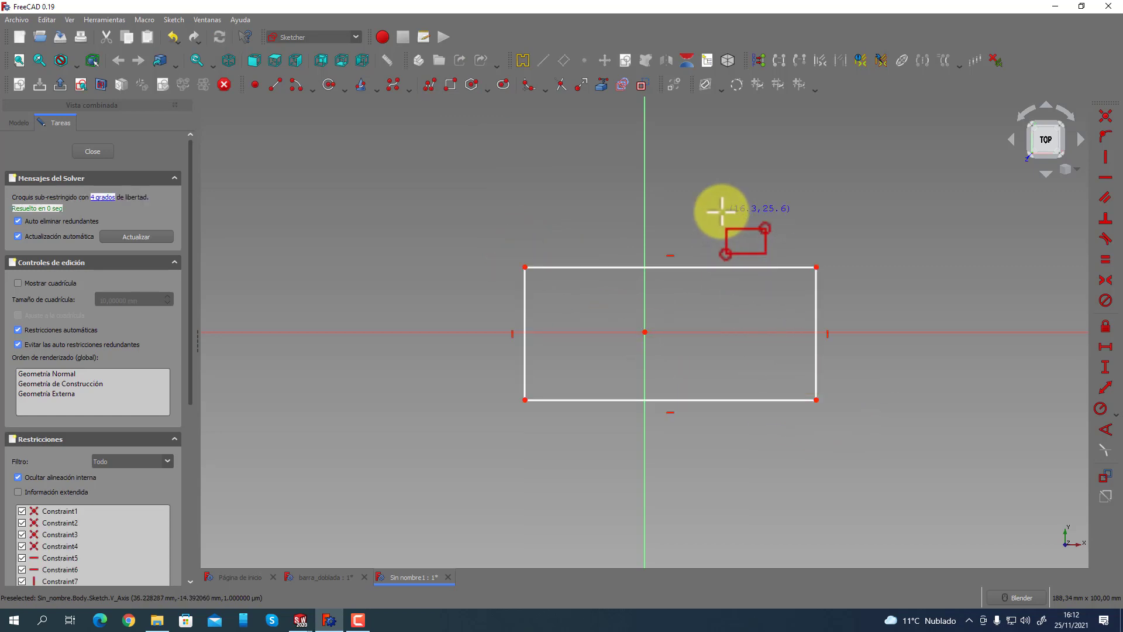
pyautogui.rightClick(723, 219)
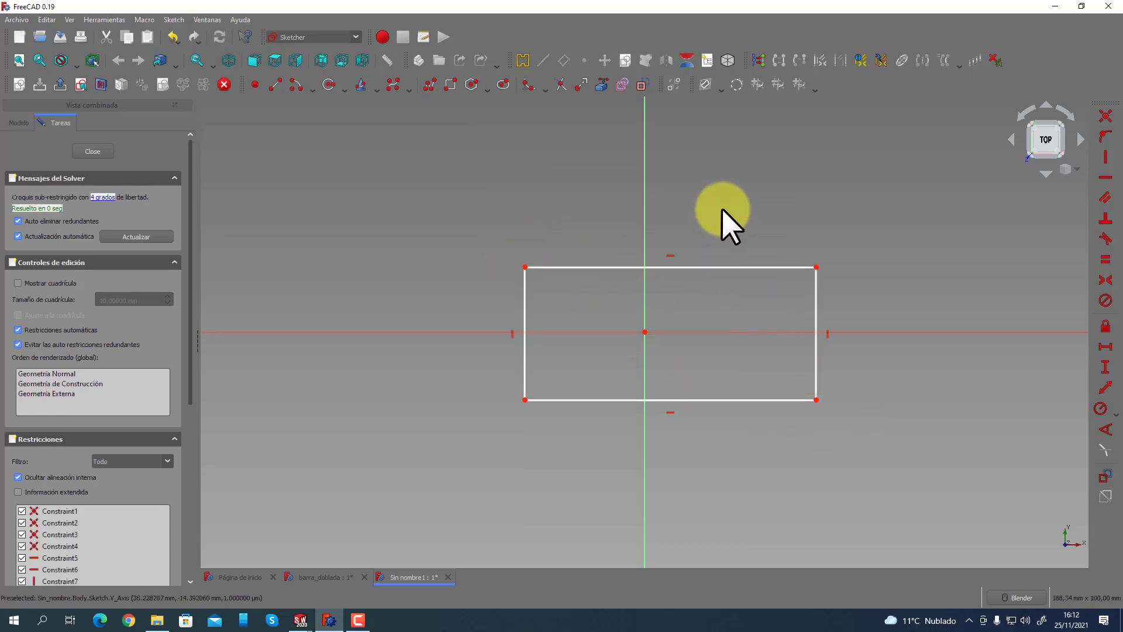
# Constrain two opposite rectangle corners symmetric about the origin, then resize the rectangle.
pyautogui.click(1105, 280)
pyautogui.click(816, 267)
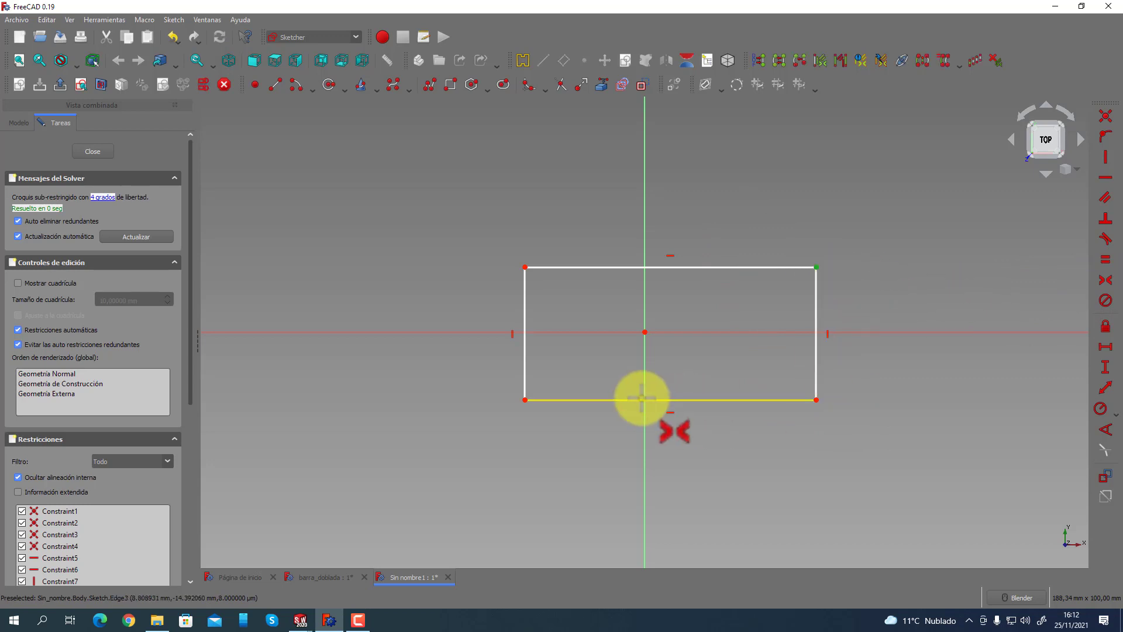
pyautogui.click(524, 400)
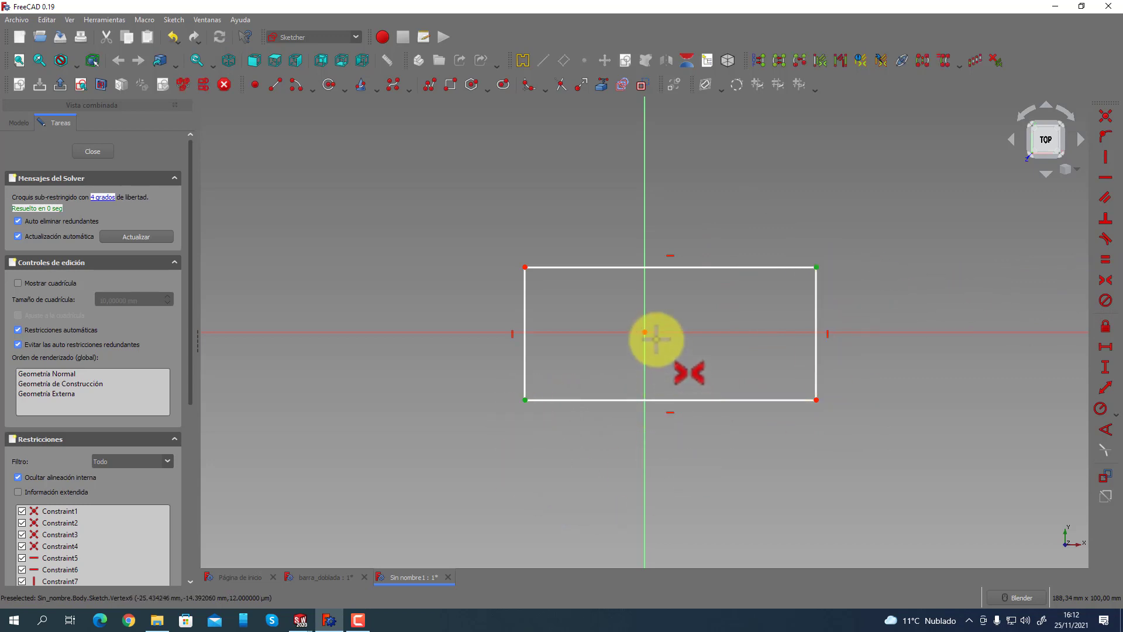
pyautogui.click(645, 332)
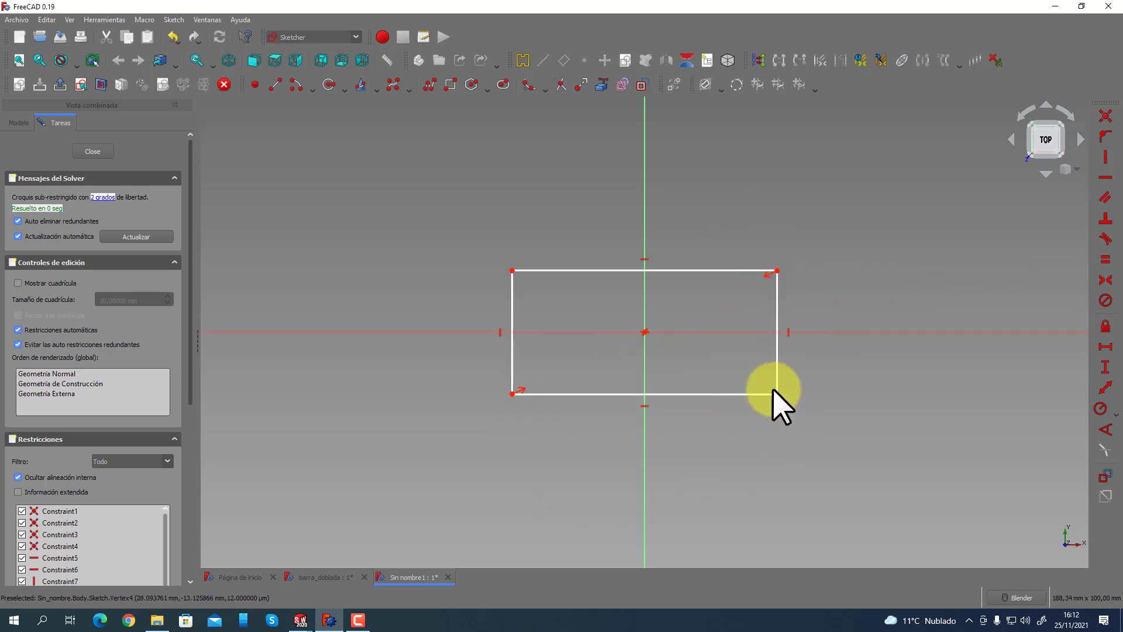
pyautogui.moveTo(778, 394); pyautogui.dragTo(751, 405)
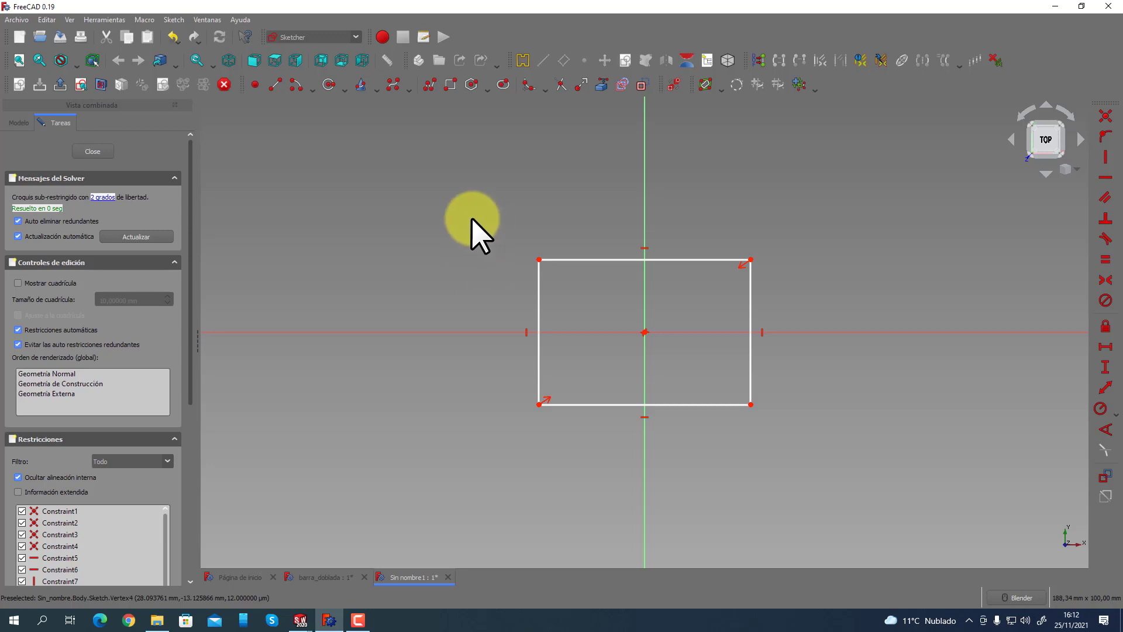
# Draw a closed five-sided line outline to the upper left of the rectangle.
pyautogui.click(274, 85)
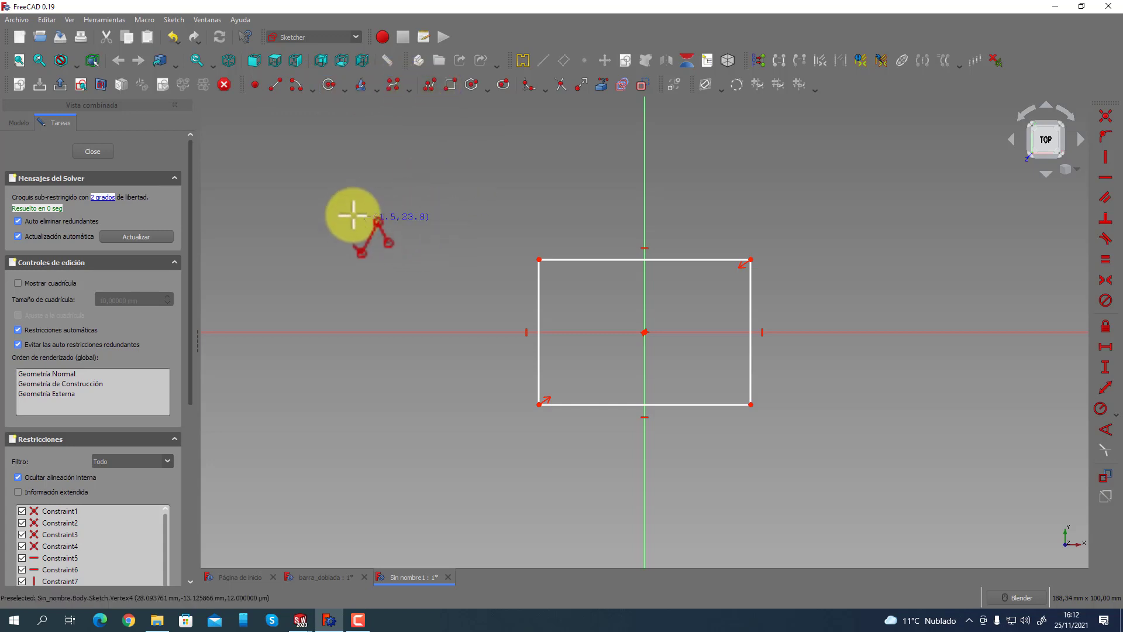
pyautogui.click(339, 193)
pyautogui.click(281, 276)
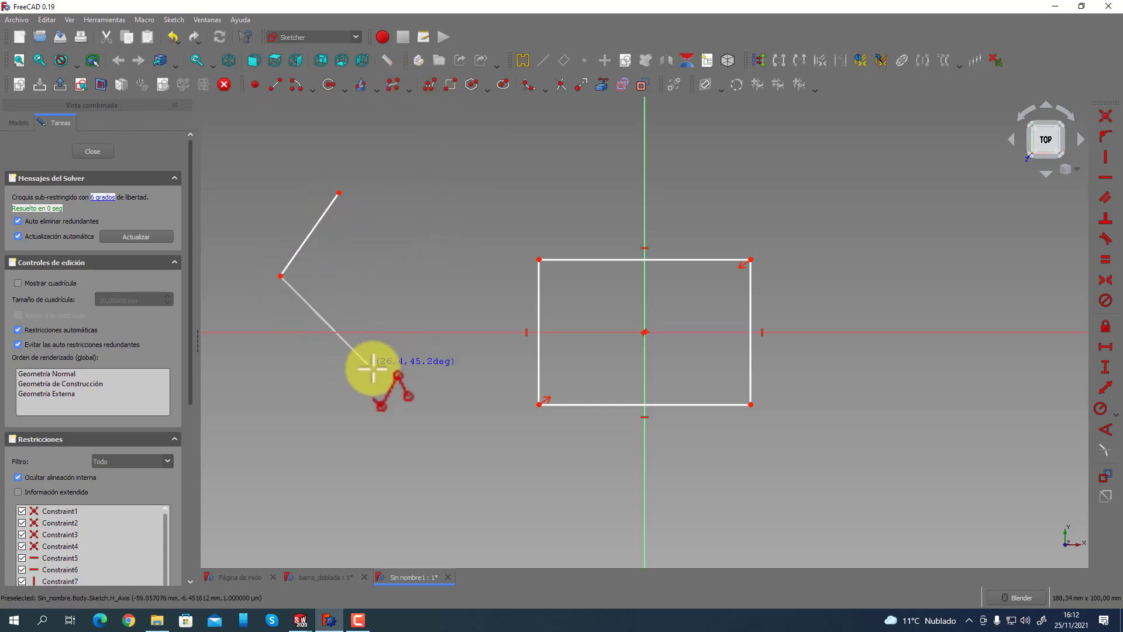
pyautogui.click(377, 372)
pyautogui.click(472, 306)
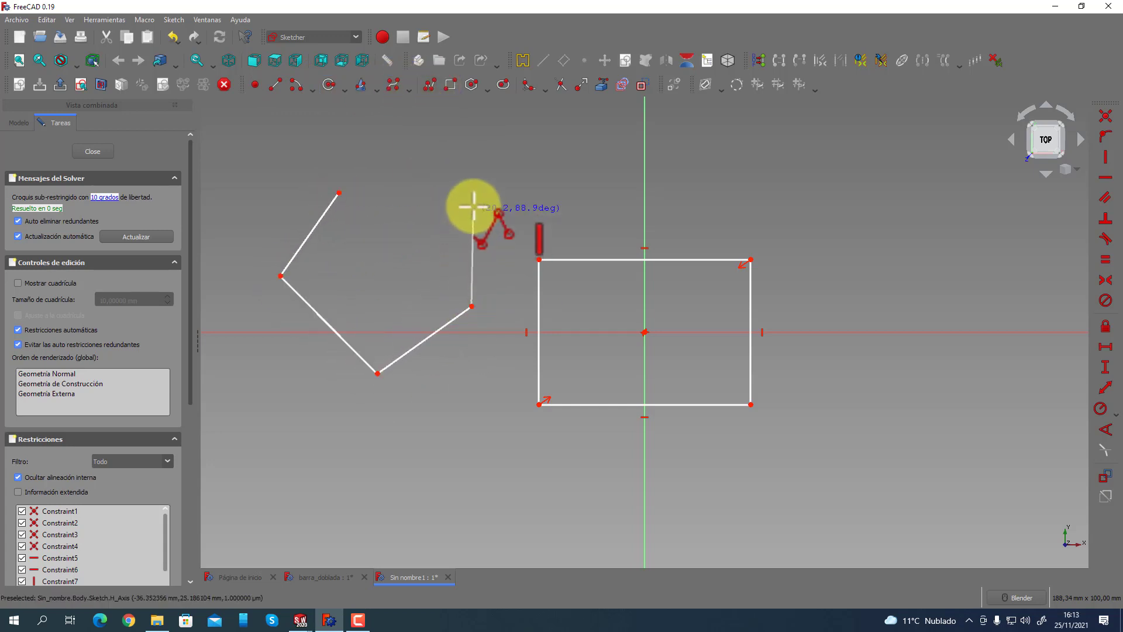
pyautogui.click(472, 199)
pyautogui.click(339, 193)
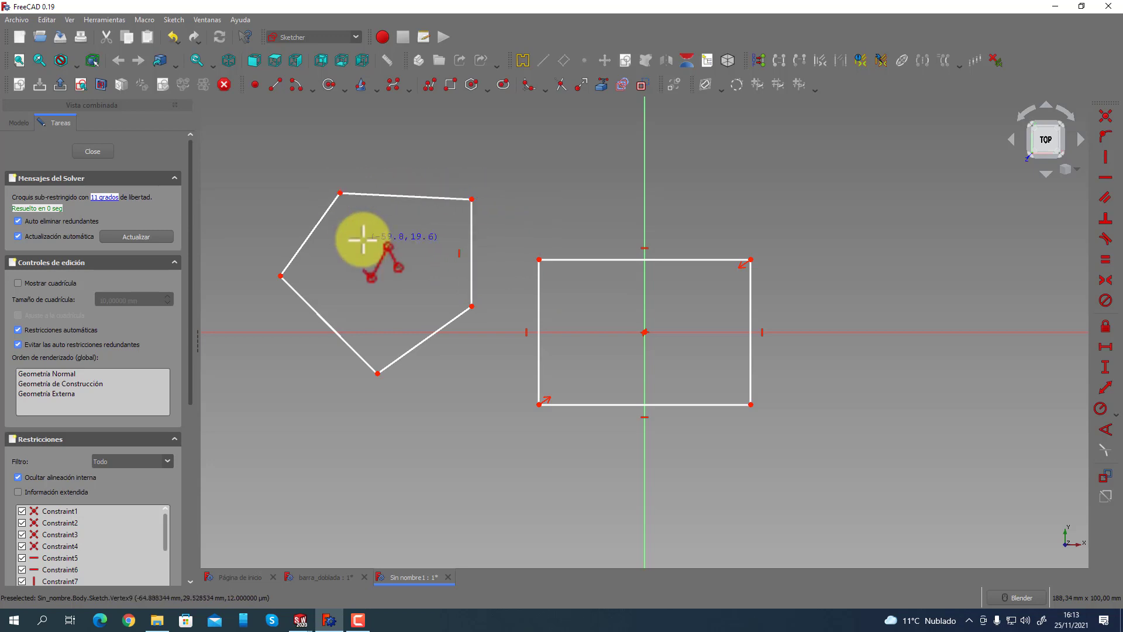
pyautogui.rightClick(362, 240)
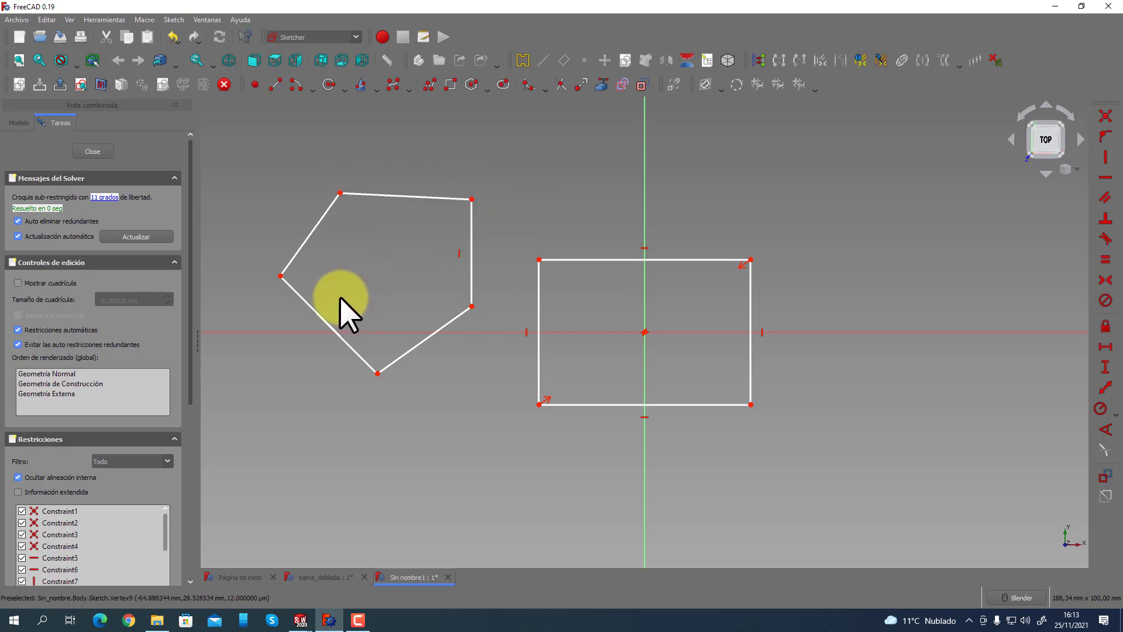
# Constrain the outline's edges vertical and horizontal, then drag its corners into a trapezoid shape.
pyautogui.click(305, 242)
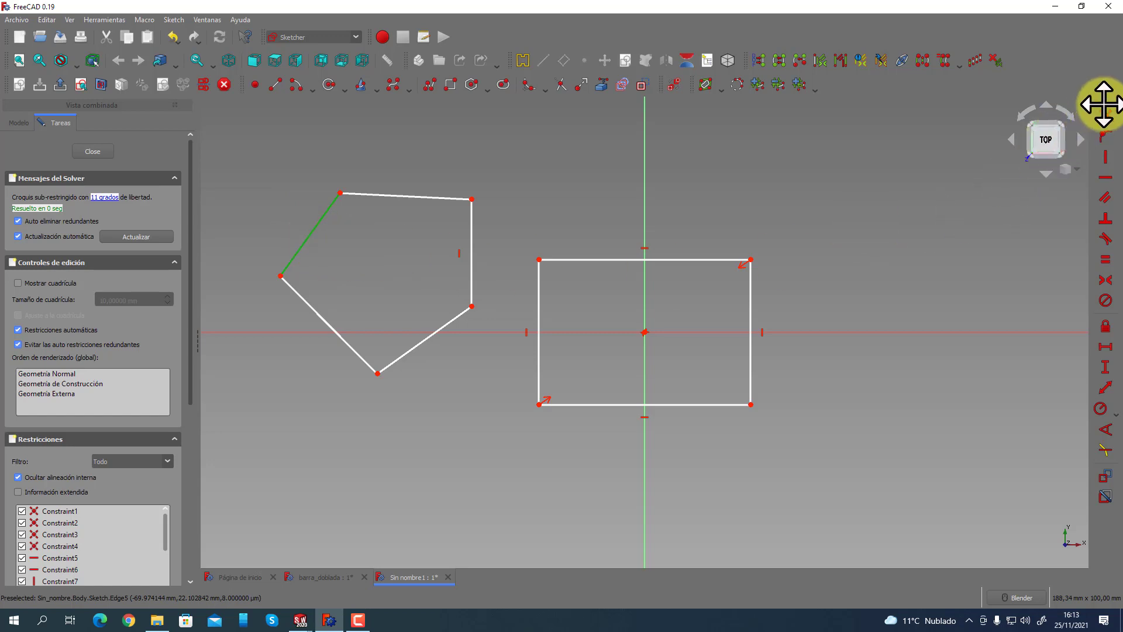
pyautogui.moveTo(1104, 103)
pyautogui.mouseDown()
pyautogui.moveTo(950, 159)
pyautogui.moveTo(647, 186)
pyautogui.moveTo(560, 112)
pyautogui.moveTo(918, 184)
pyautogui.moveTo(1073, 145)
pyautogui.moveTo(1110, 109)
pyautogui.mouseUp()
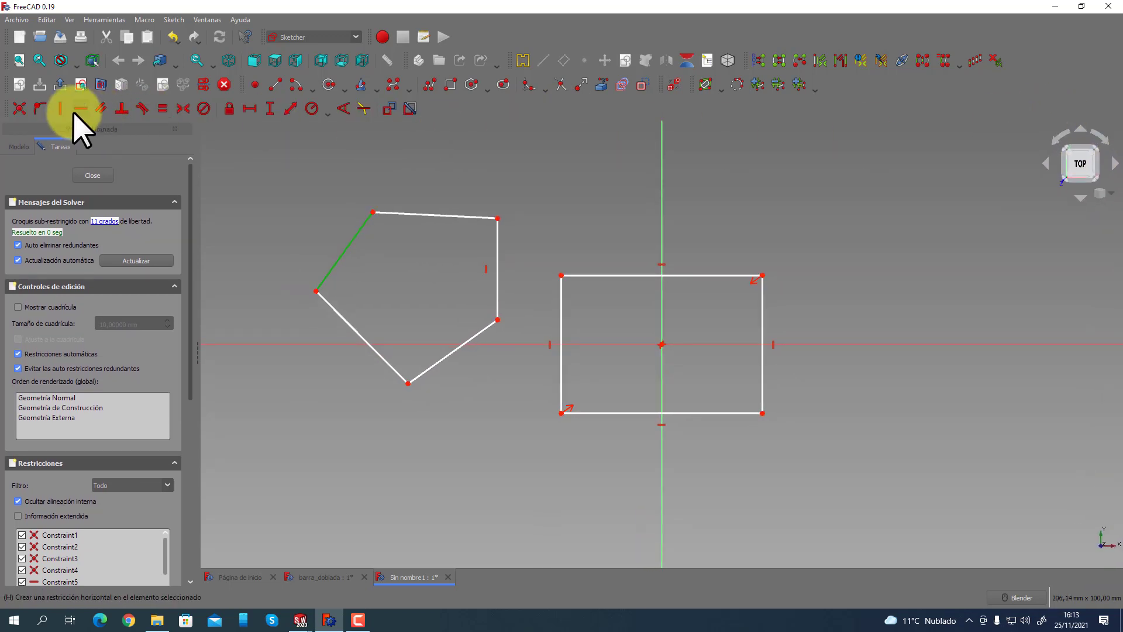
pyautogui.moveTo(13, 106); pyautogui.dragTo(1103, 163)
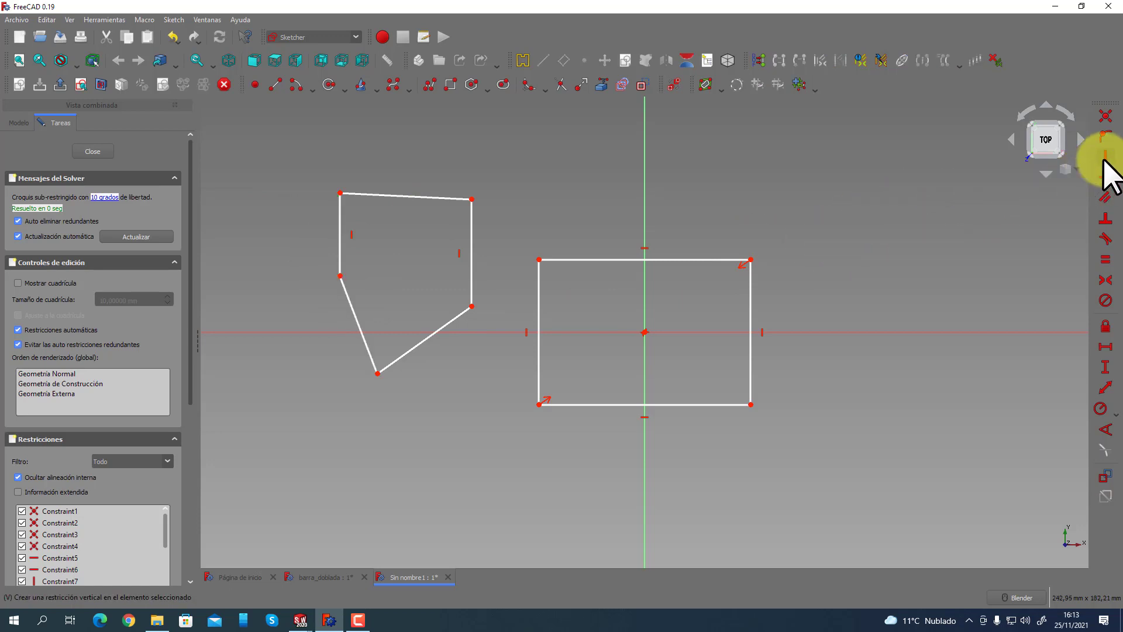
pyautogui.click(360, 326)
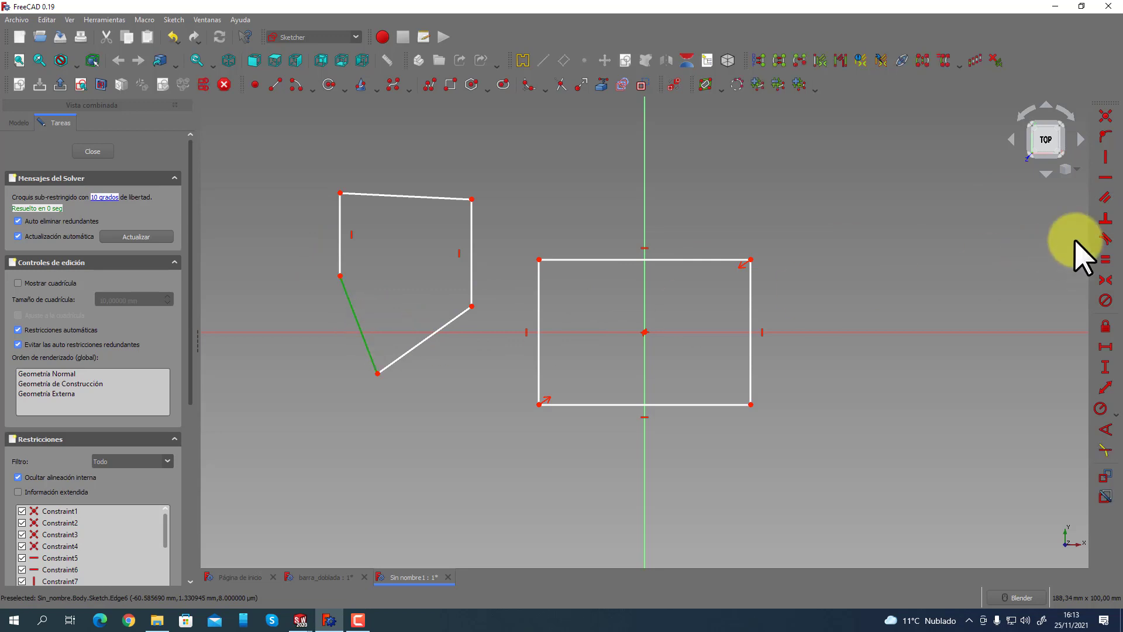
pyautogui.click(1105, 178)
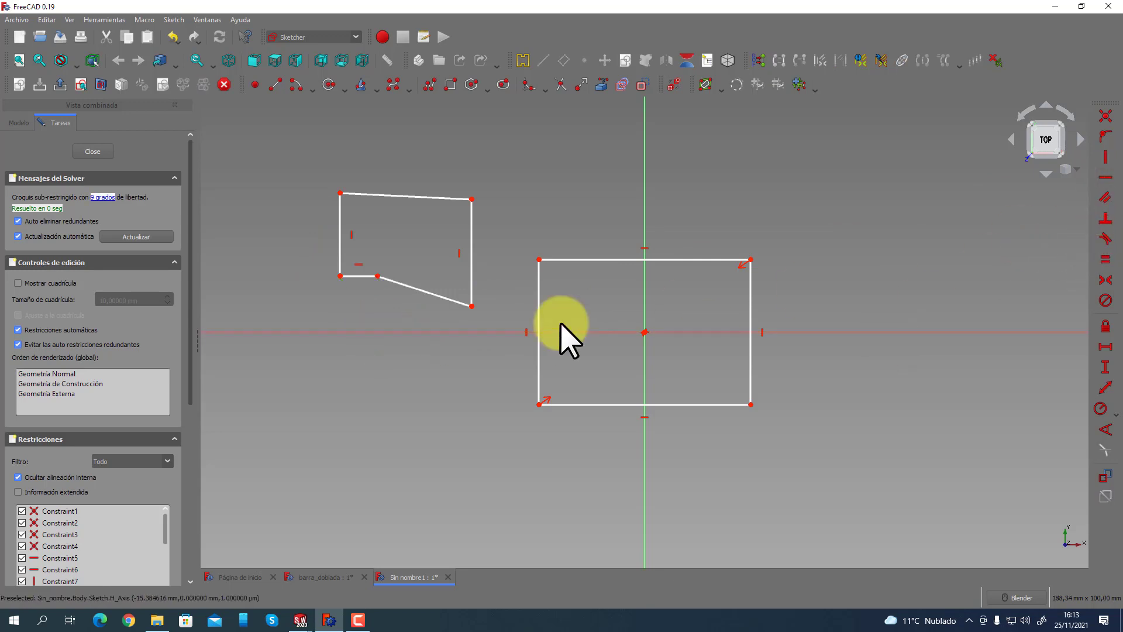
pyautogui.moveTo(471, 305); pyautogui.dragTo(469, 243)
pyautogui.moveTo(379, 276); pyautogui.dragTo(445, 300)
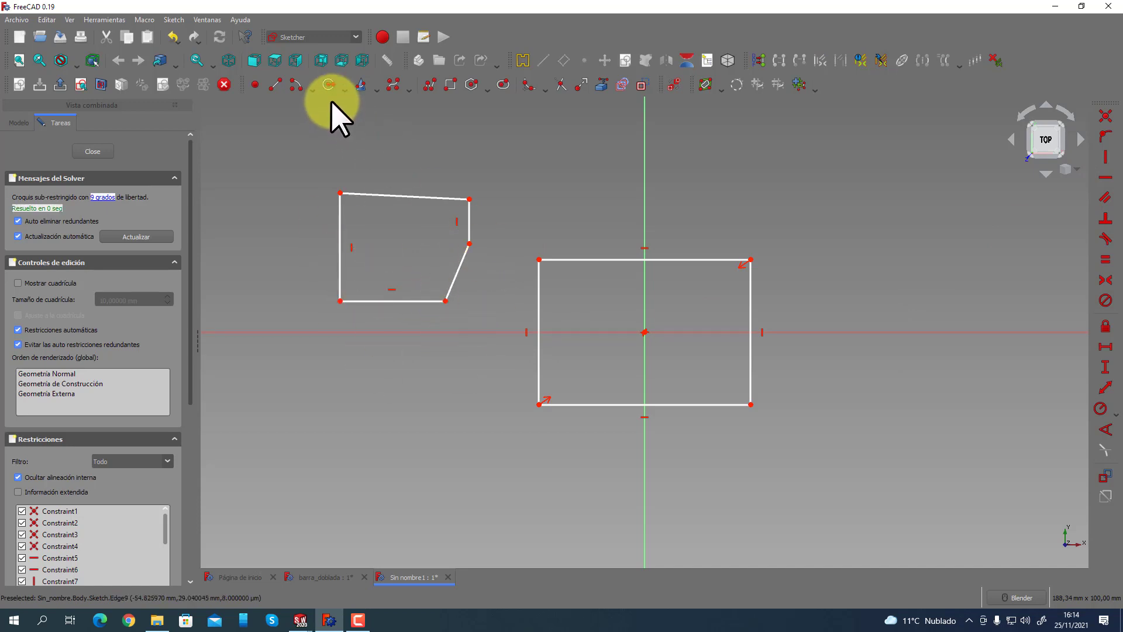
pyautogui.click(329, 85)
# Draw a circle right of the rectangle and a sloping line, make them tangent, then shrink the circle.
pyautogui.click(828, 443)
pyautogui.click(854, 484)
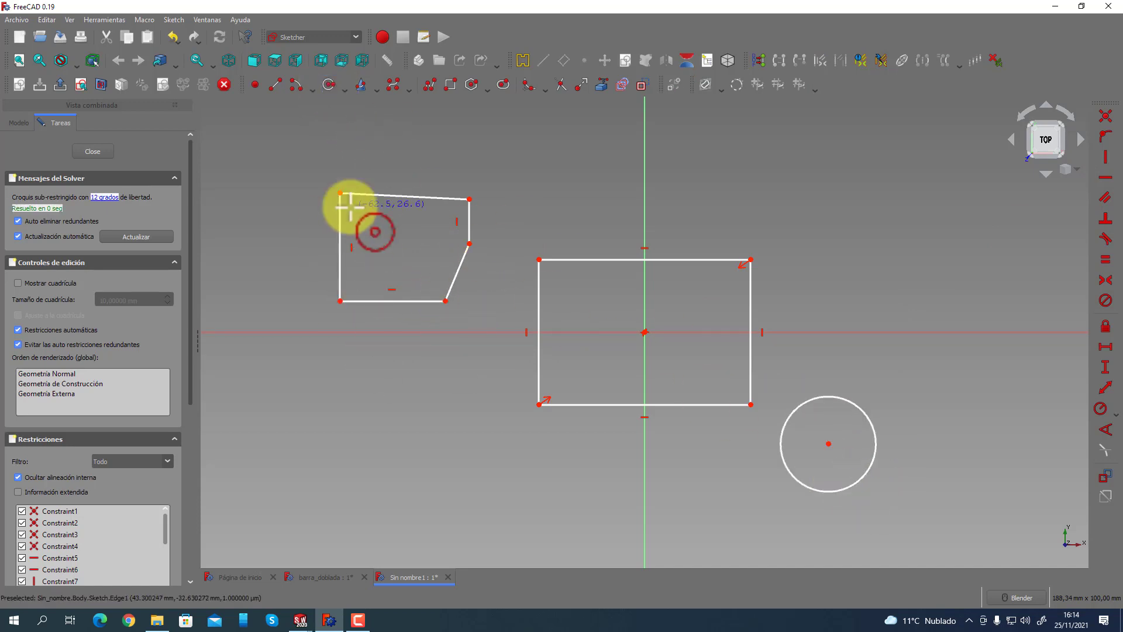
pyautogui.click(275, 85)
pyautogui.click(785, 351)
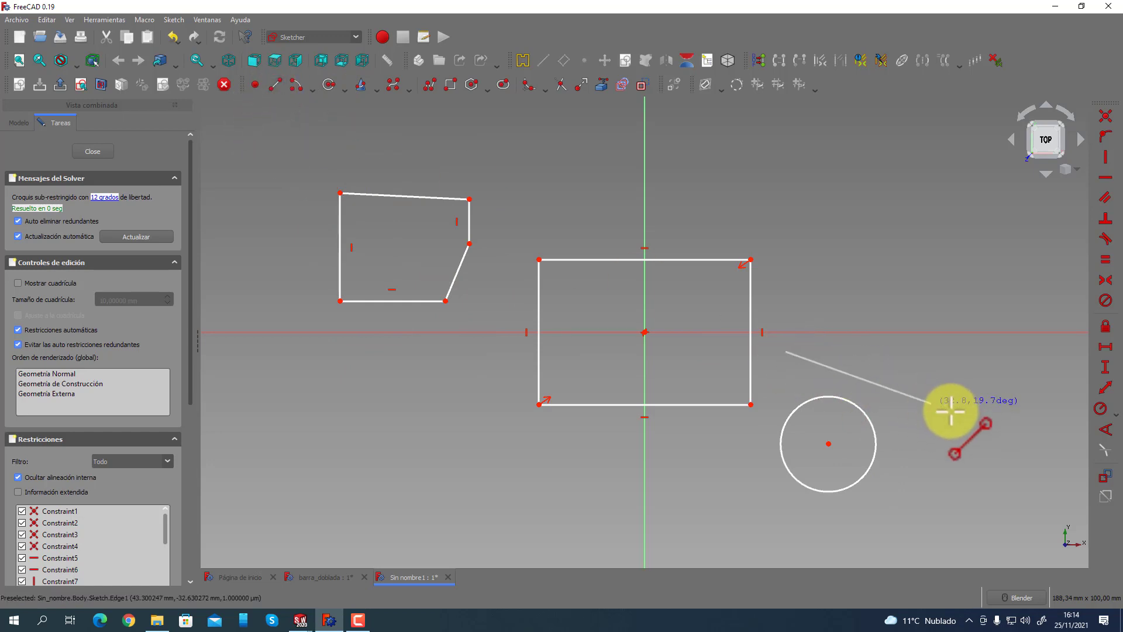
pyautogui.click(955, 428)
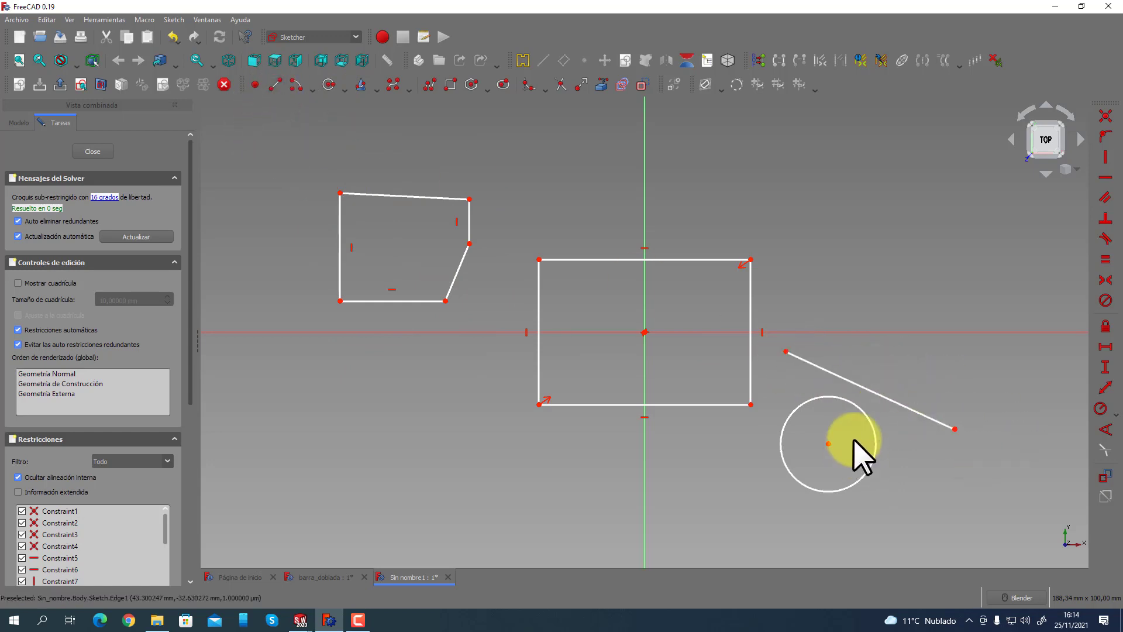
pyautogui.click(853, 401)
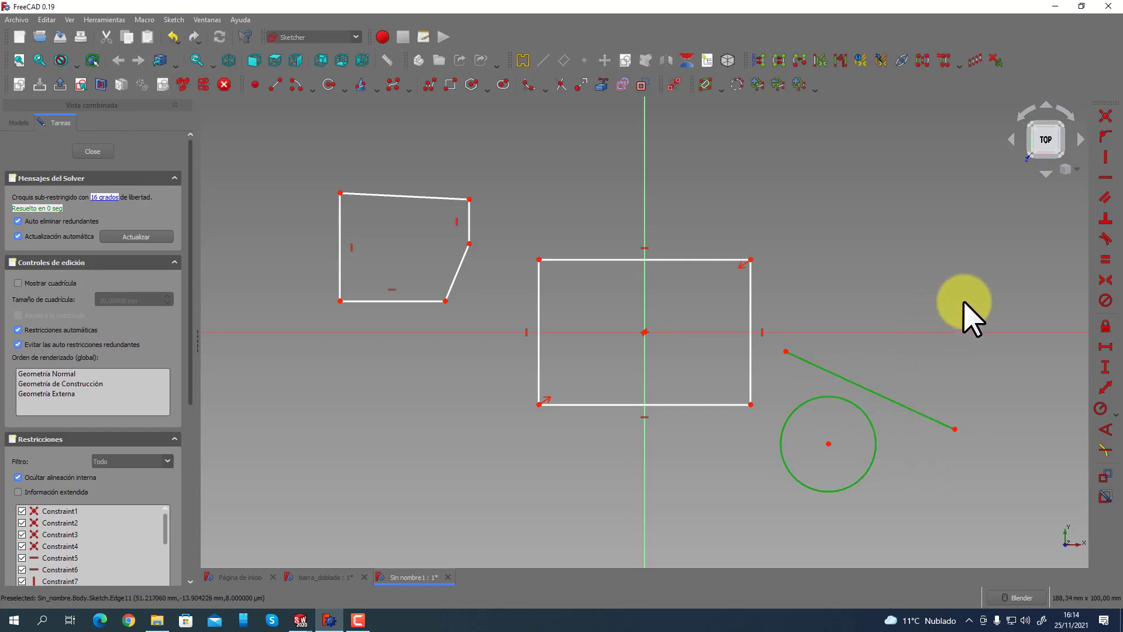
pyautogui.click(1101, 240)
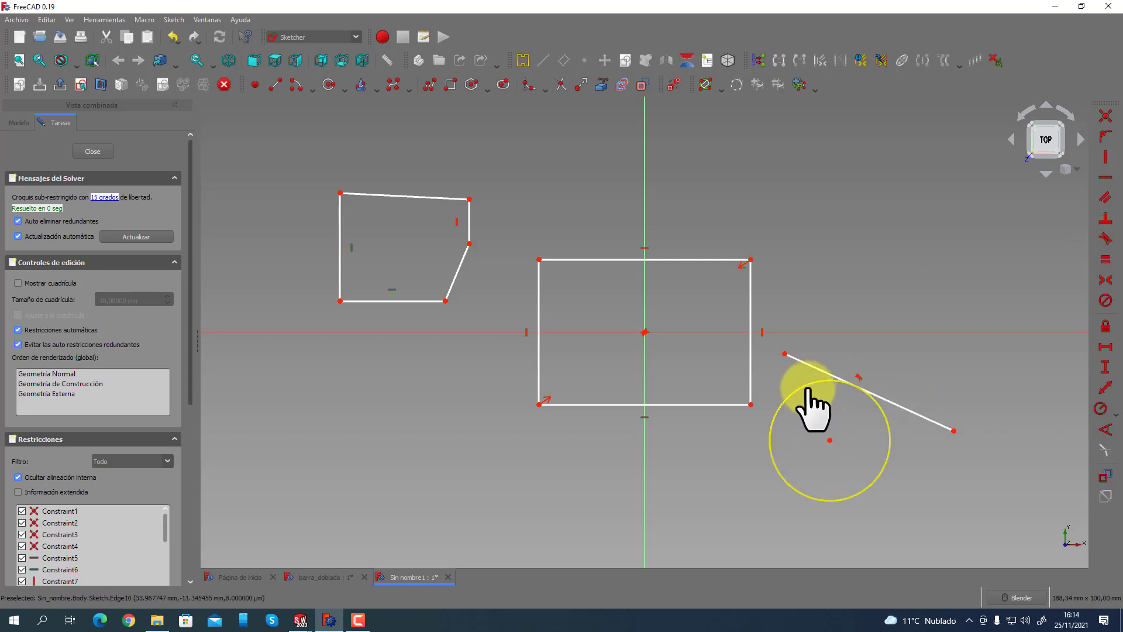
pyautogui.moveTo(808, 391); pyautogui.dragTo(815, 383)
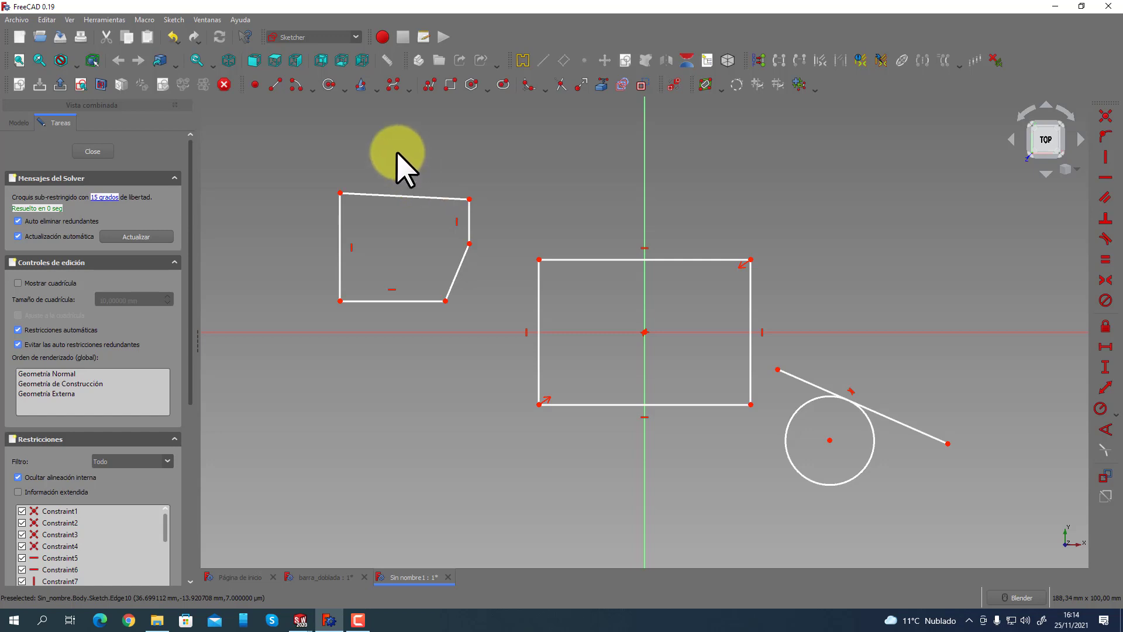
# Draw a circle below the trapezoid and a sloping line just above it.
pyautogui.click(329, 87)
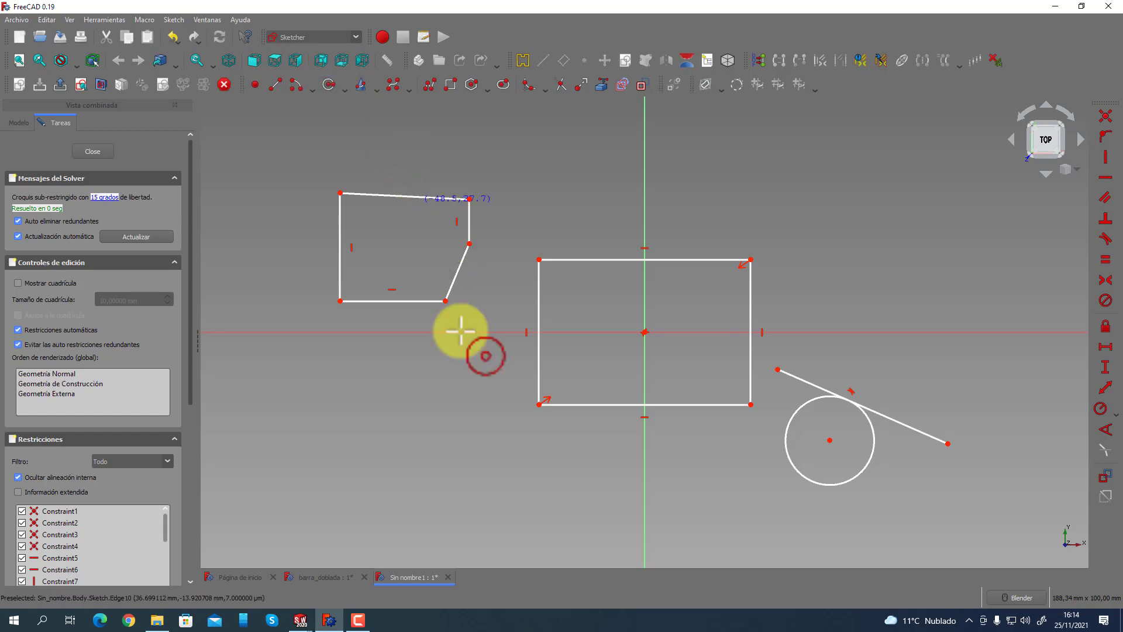
pyautogui.click(352, 441)
pyautogui.click(379, 475)
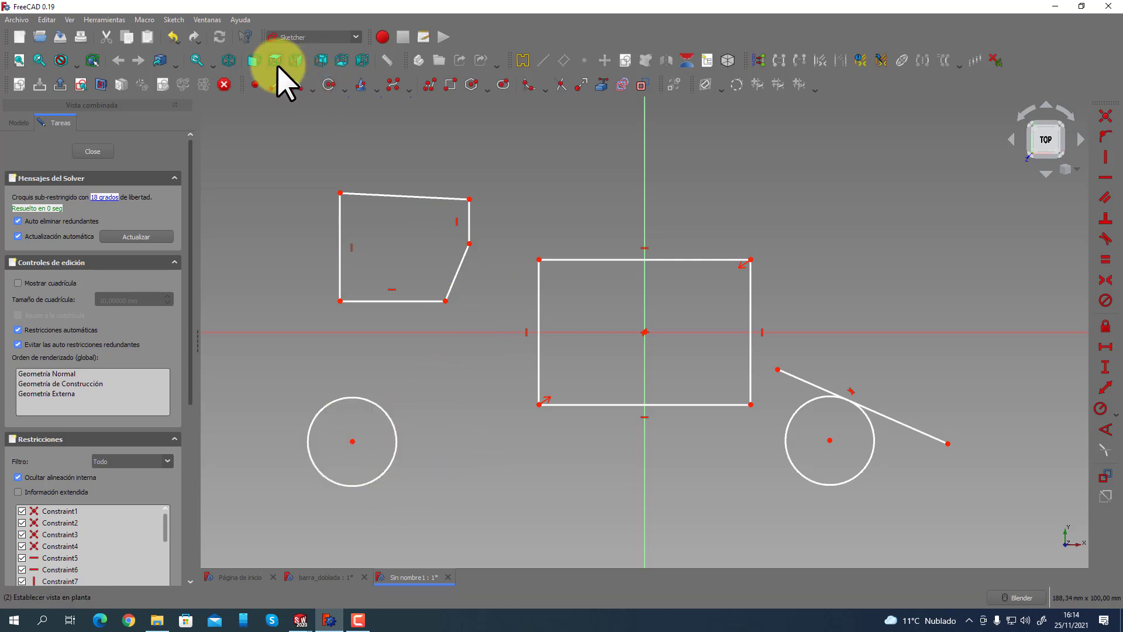
pyautogui.click(277, 85)
pyautogui.click(267, 376)
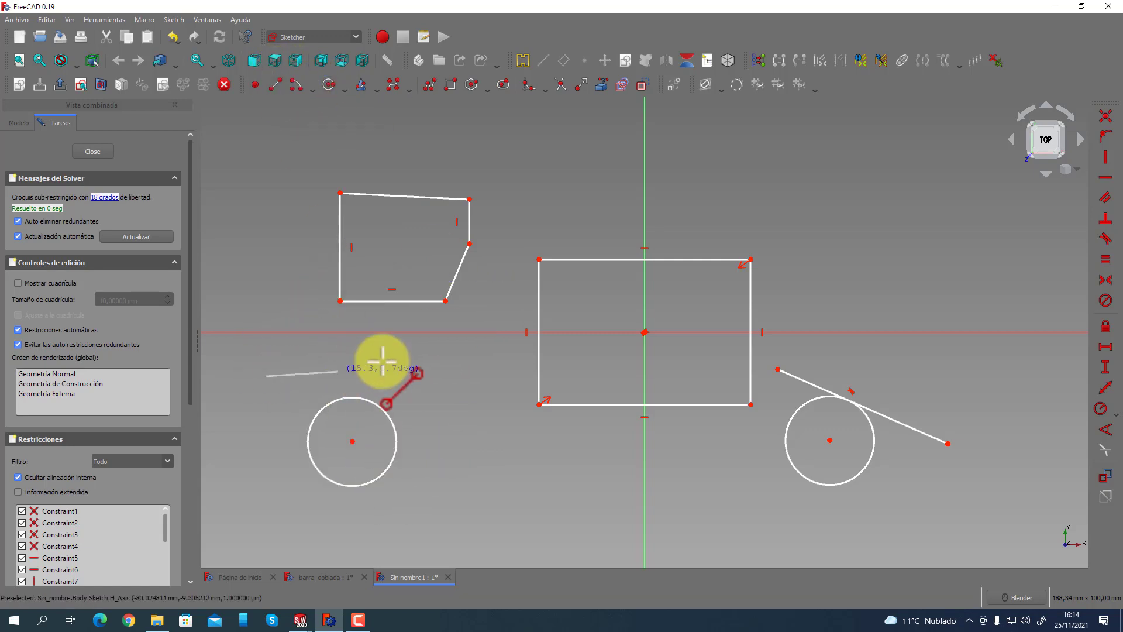
pyautogui.click(423, 352)
# Select the new sloping line together with the left circle.
pyautogui.click(373, 361)
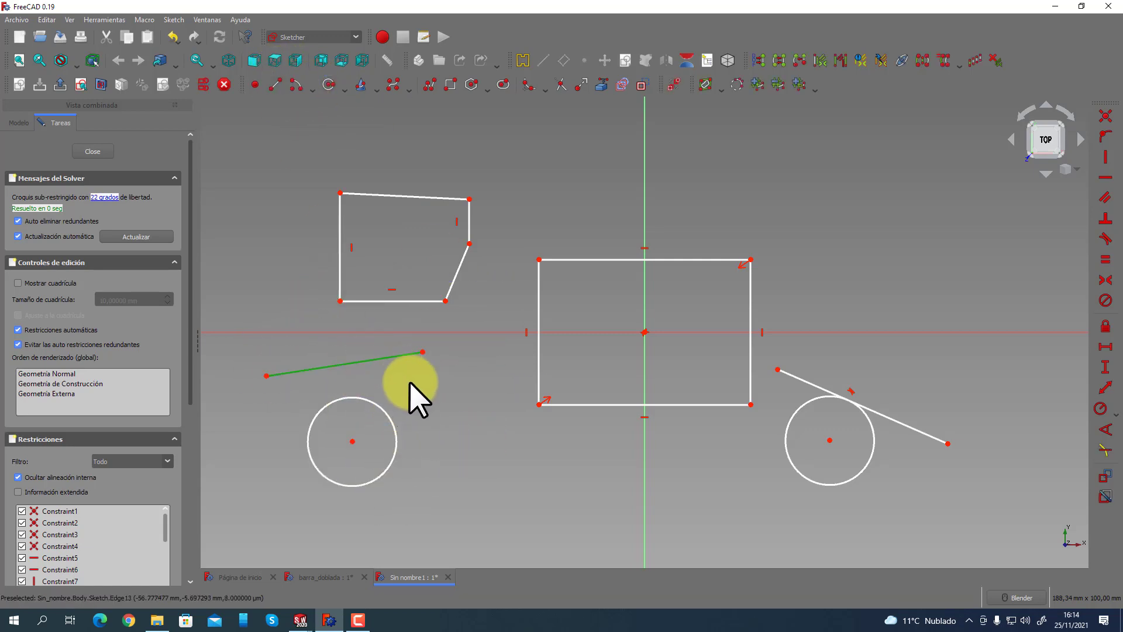
pyautogui.click(365, 399)
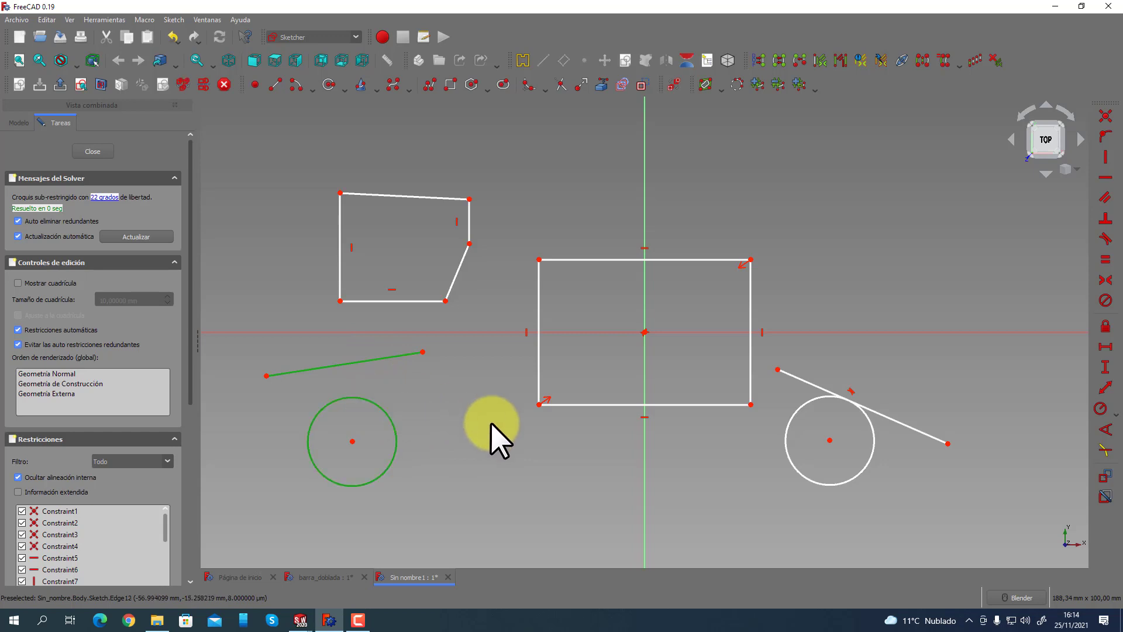
pyautogui.click(374, 404)
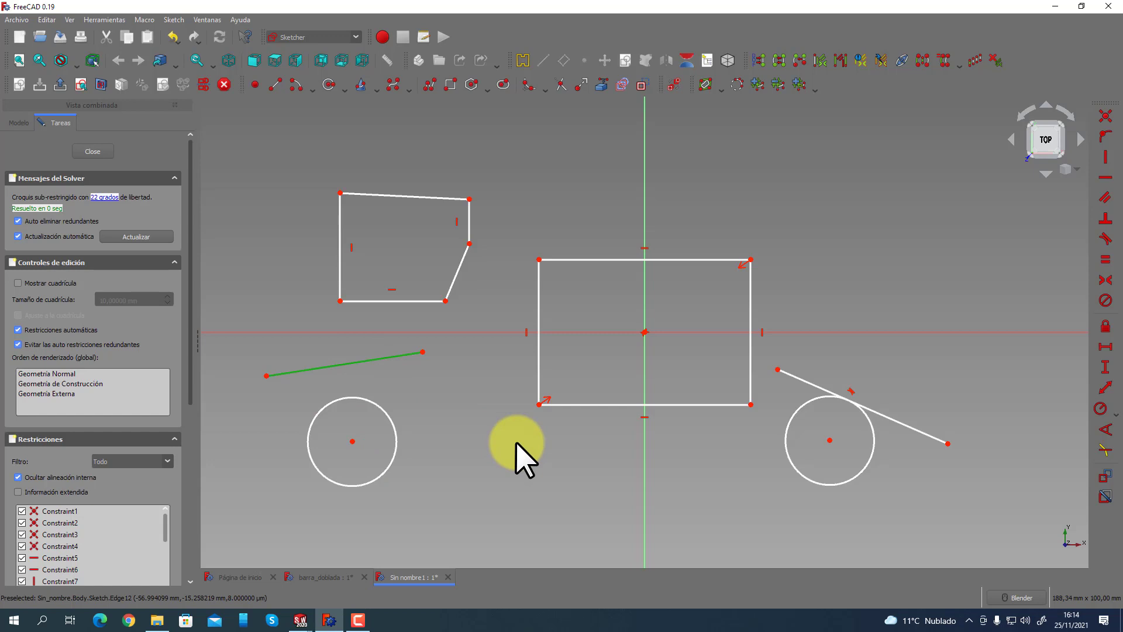
pyautogui.click(374, 402)
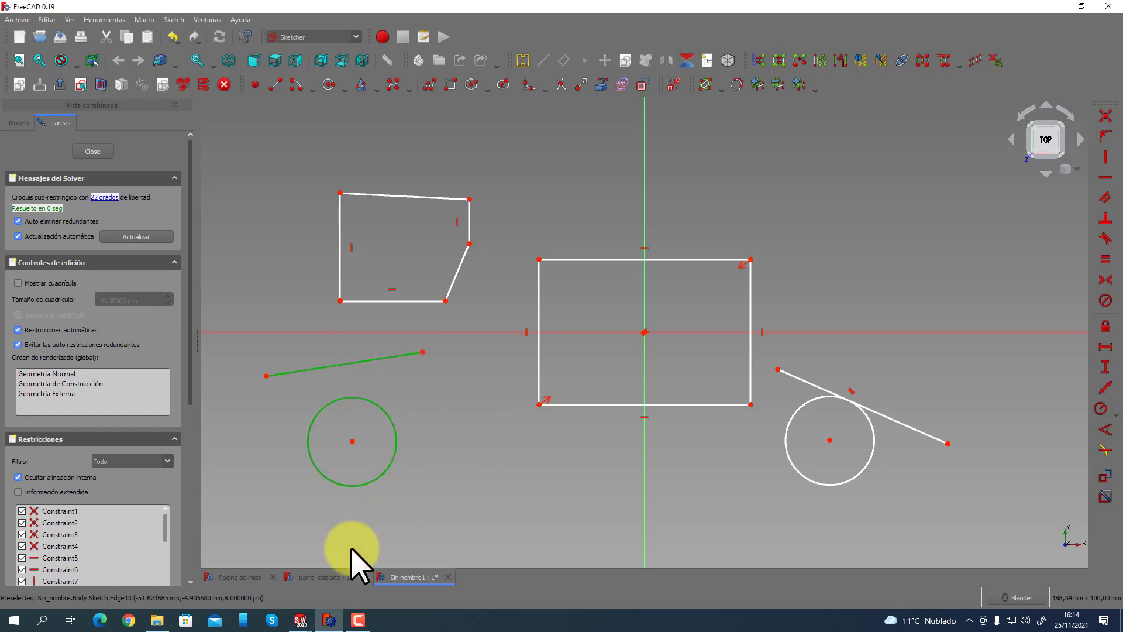
pyautogui.click(302, 621)
# In SOLIDWORKS, draw a small circle below the trapezoid with a sloping line above it.
pyautogui.click(356, 590)
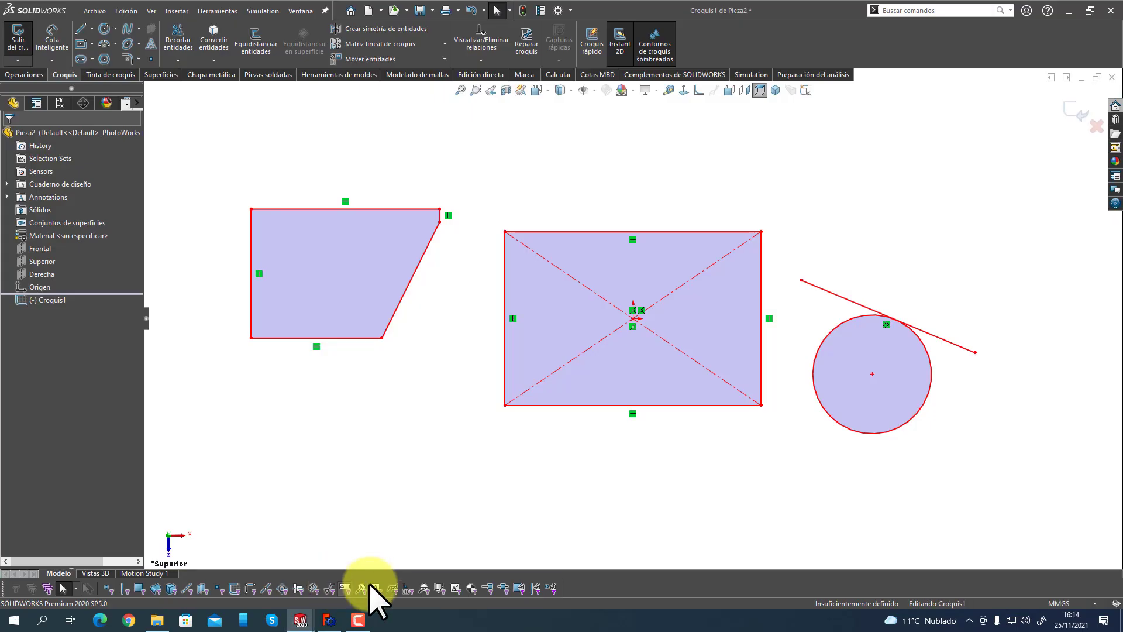
pyautogui.click(104, 28)
pyautogui.click(371, 472)
pyautogui.click(402, 495)
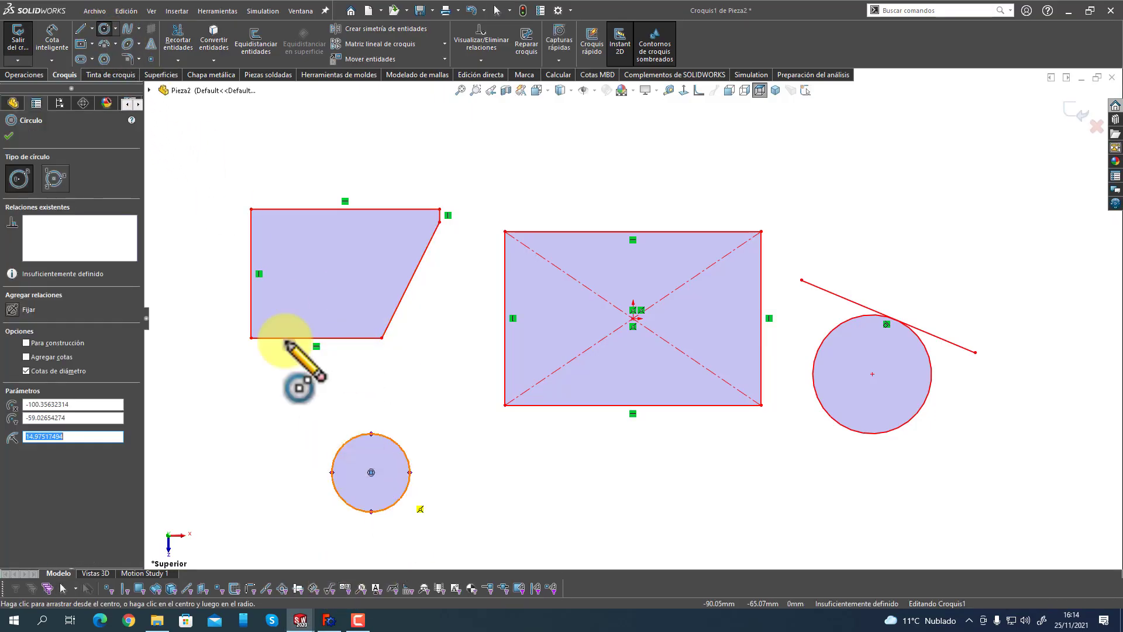
pyautogui.click(80, 28)
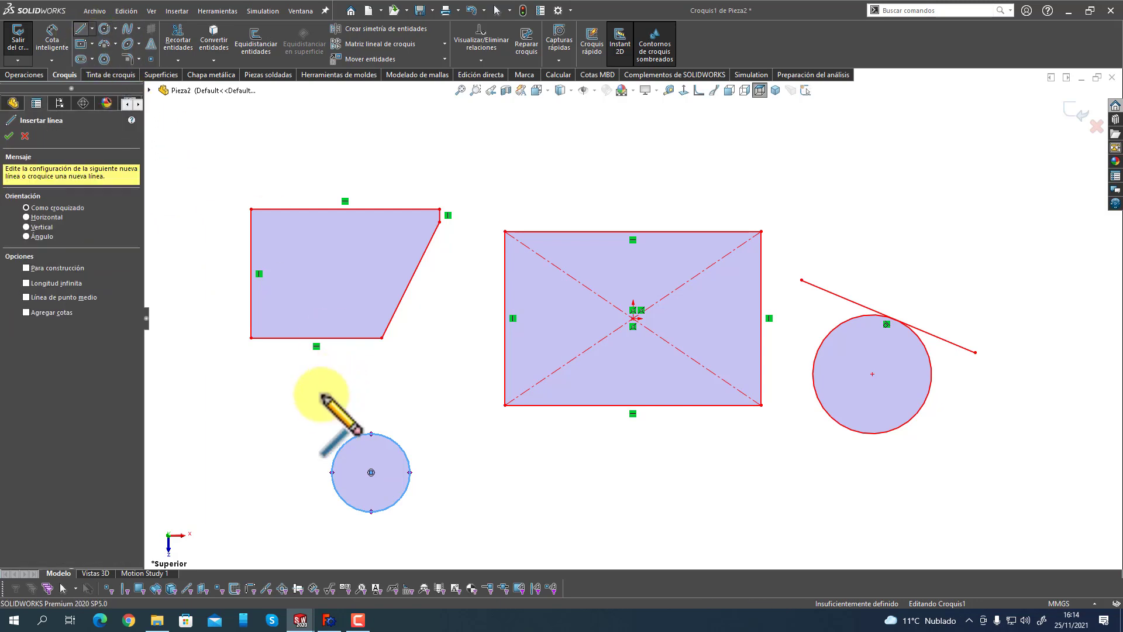
pyautogui.click(302, 417)
pyautogui.click(439, 386)
pyautogui.rightClick(298, 401)
pyautogui.click(314, 399)
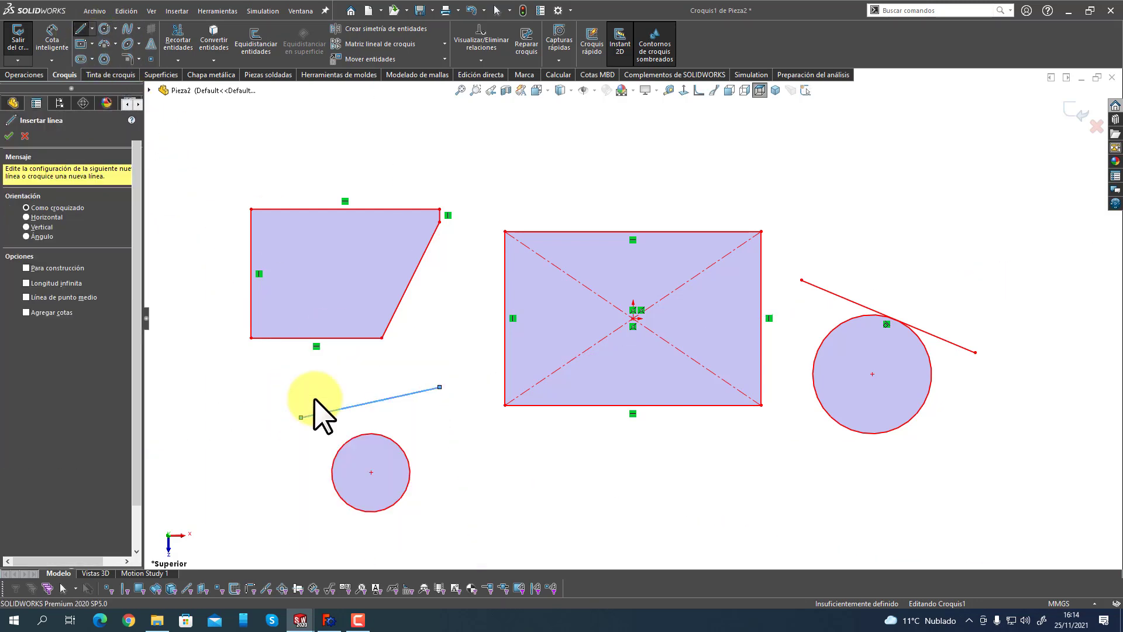
pyautogui.press('Escape')
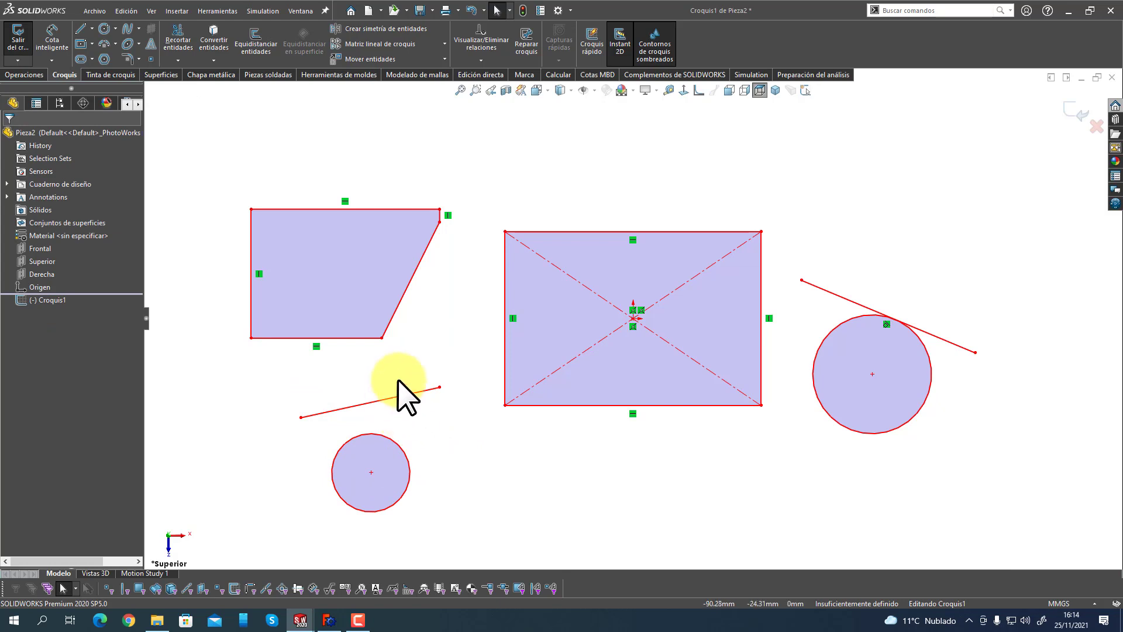
# Box-select the slanted line and small circle together and delete them.
pyautogui.moveTo(398, 380)
pyautogui.mouseDown()
pyautogui.moveTo(382, 425)
pyautogui.moveTo(386, 376)
pyautogui.mouseUp()
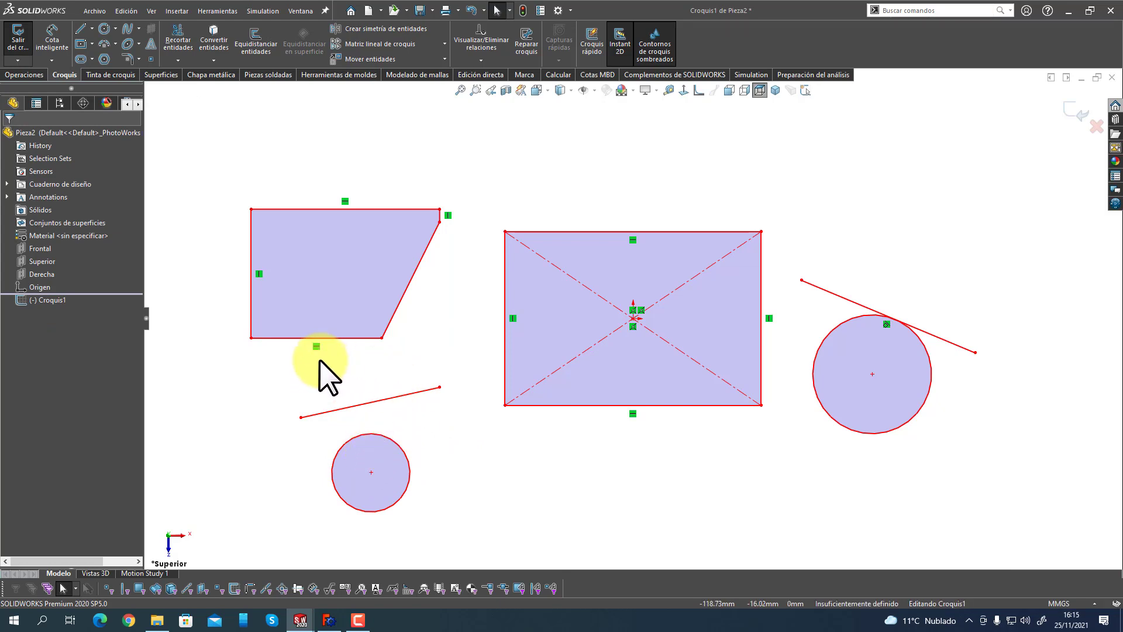
pyautogui.click(365, 402)
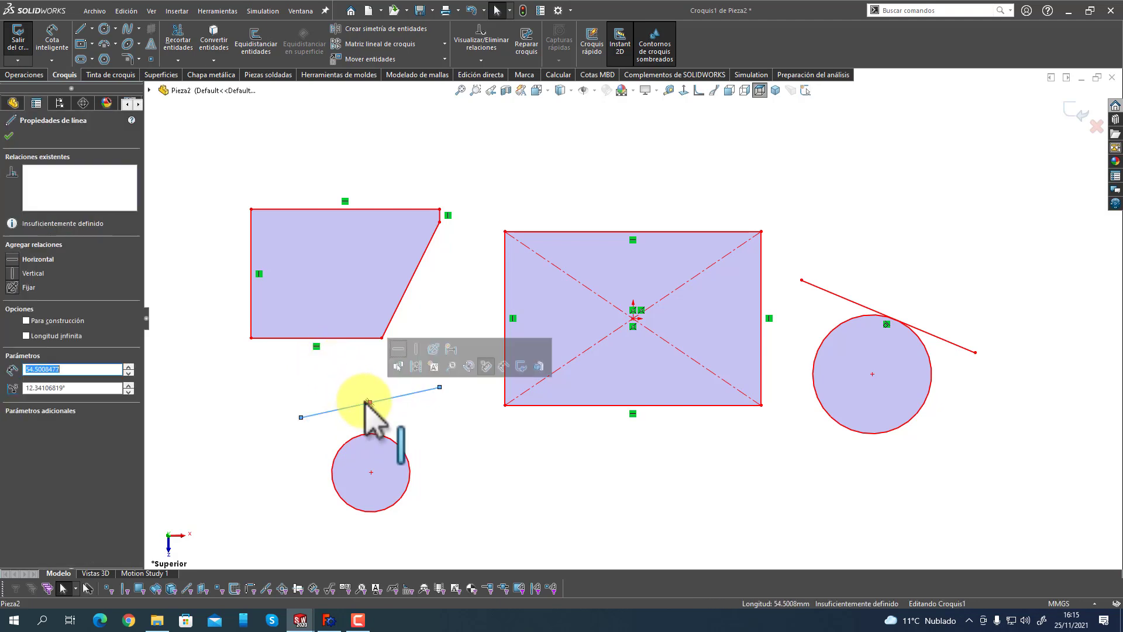
pyautogui.keyDown('ctrl'); pyautogui.click(365, 434); pyautogui.keyUp('ctrl')
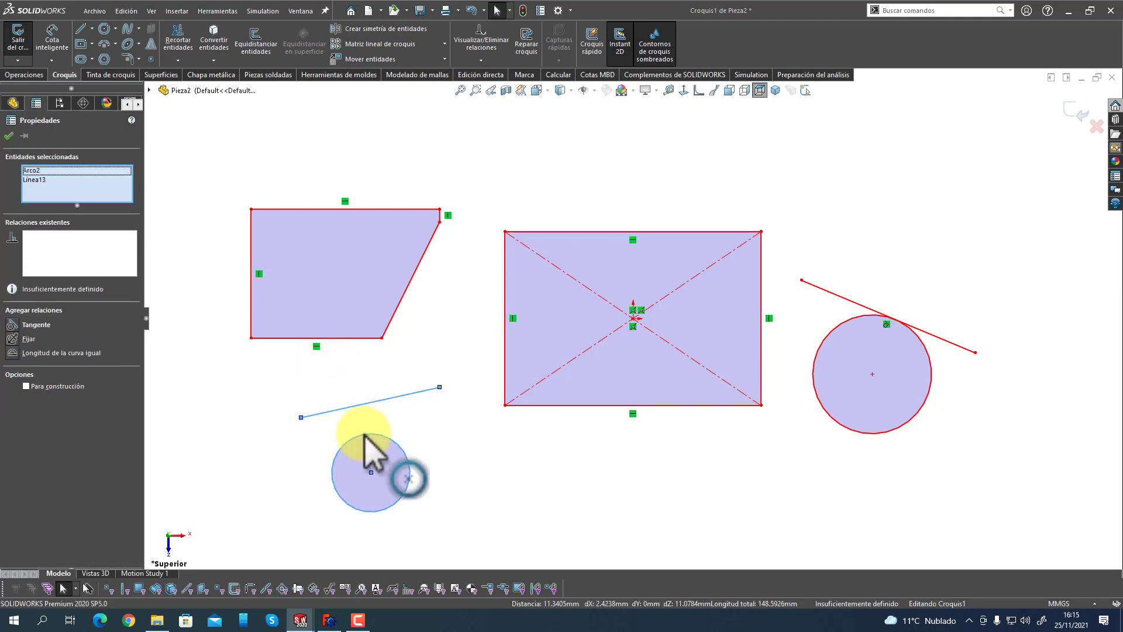
pyautogui.click(448, 448)
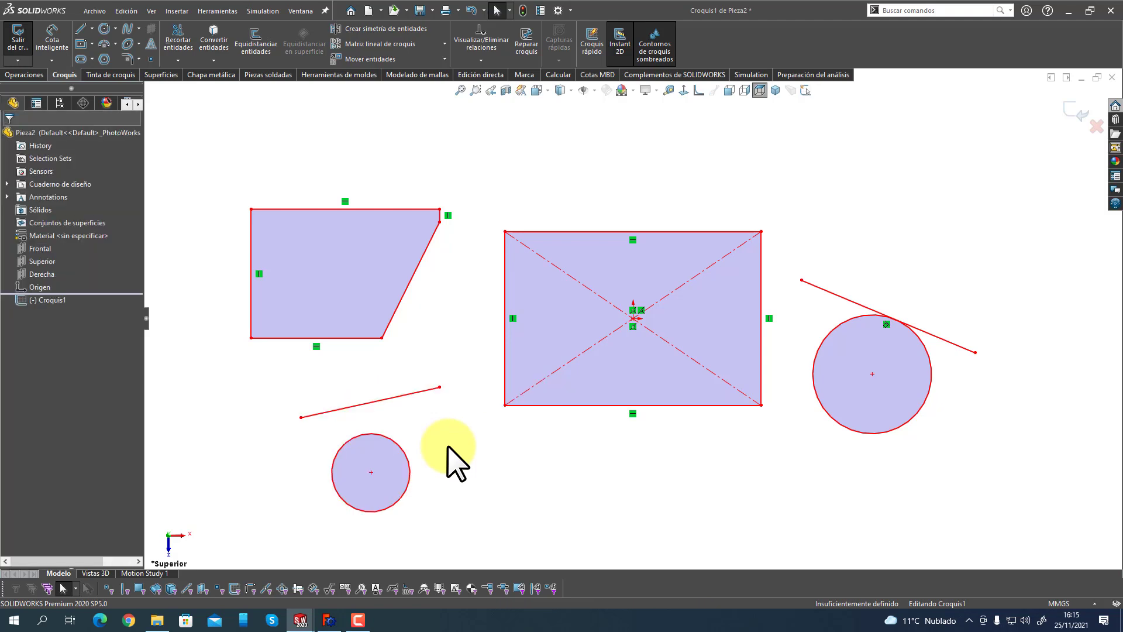
pyautogui.click(367, 403)
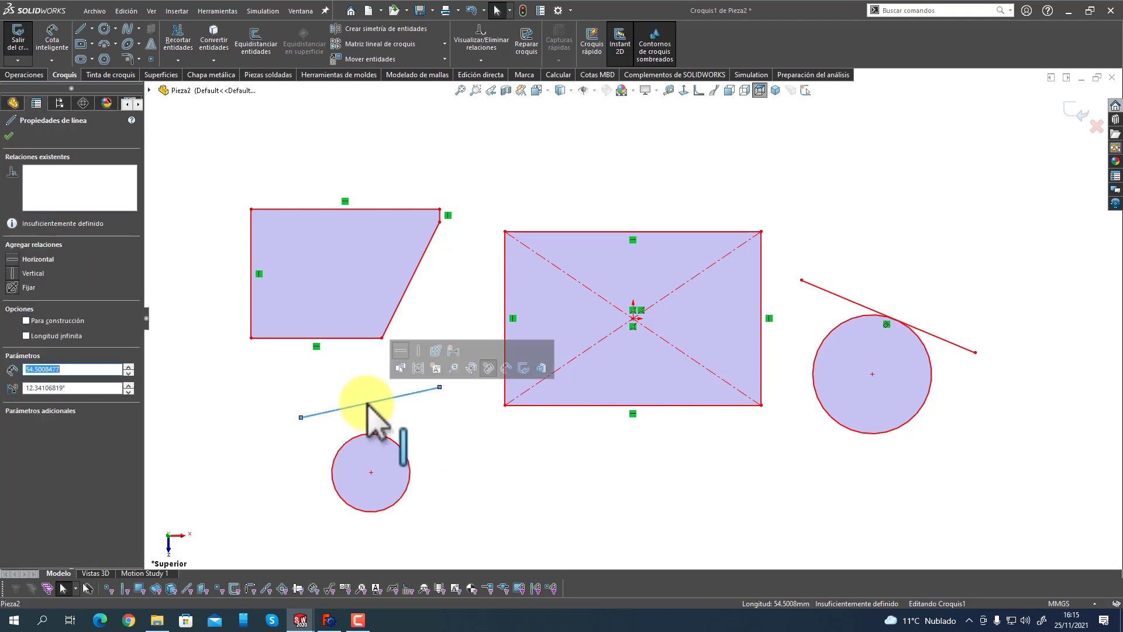
pyautogui.click(364, 437)
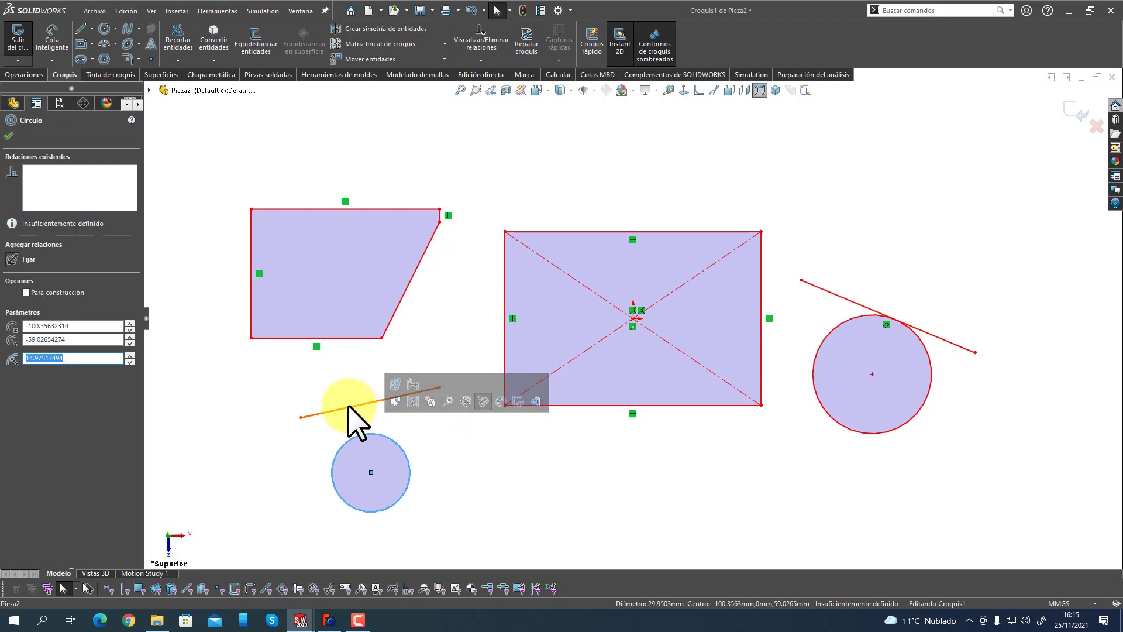
pyautogui.click(464, 493)
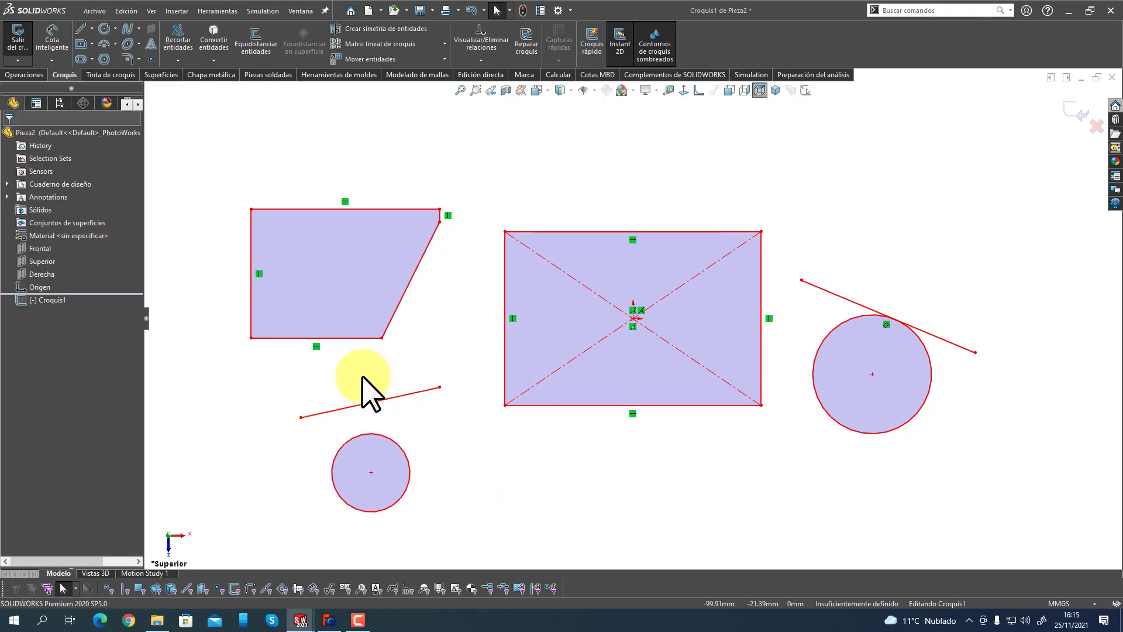
pyautogui.moveTo(374, 391); pyautogui.dragTo(301, 462)
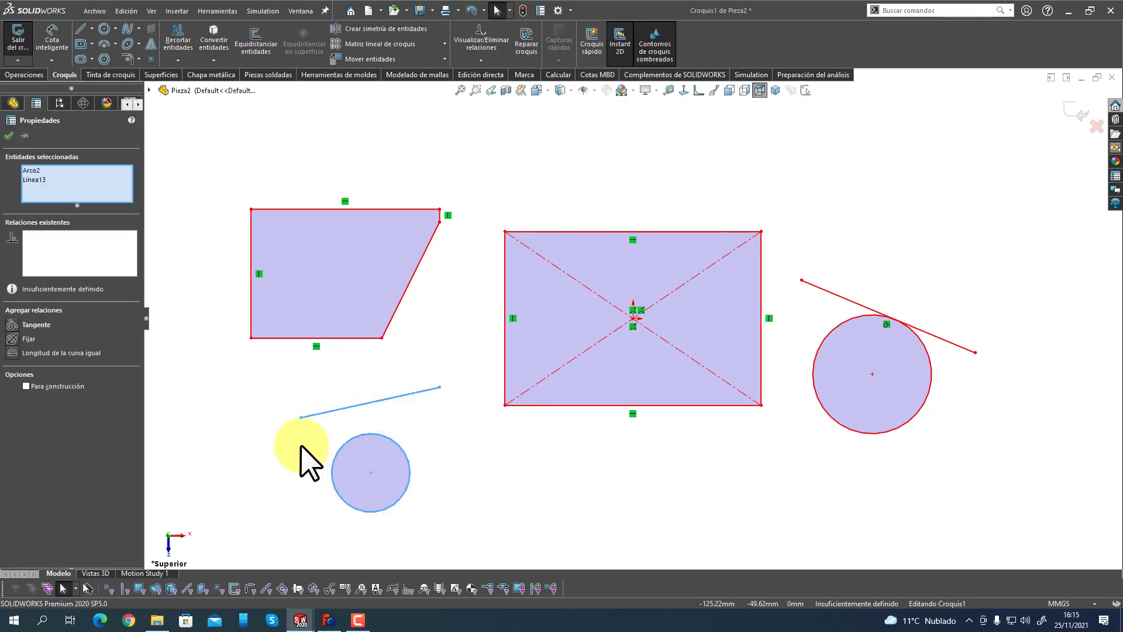
pyautogui.press('Delete')
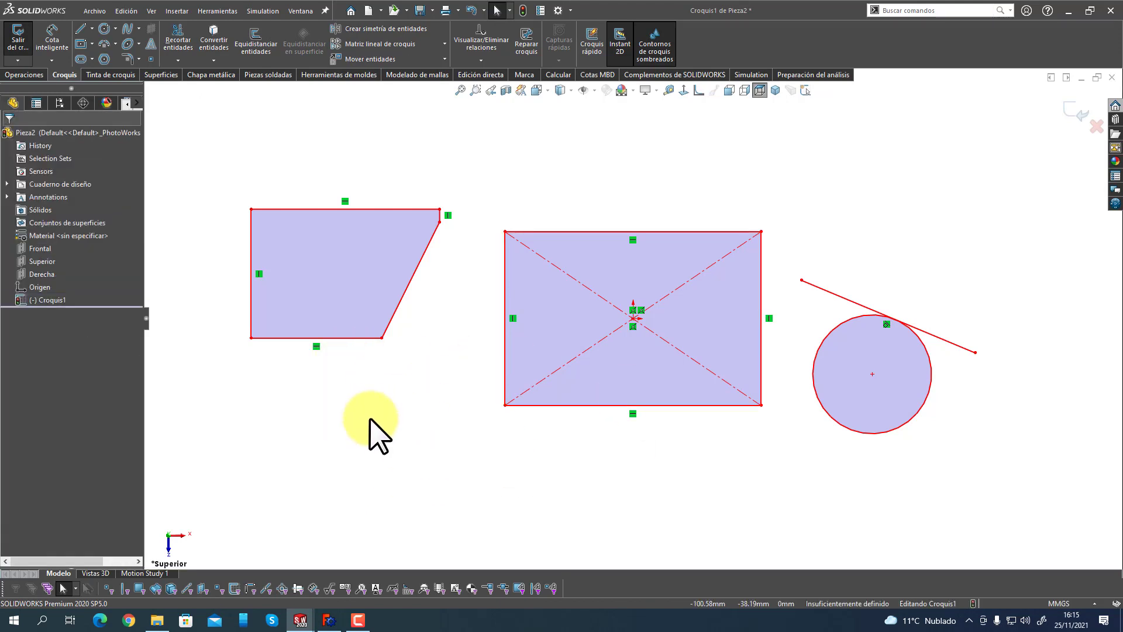
pyautogui.moveTo(413, 383); pyautogui.dragTo(372, 435)
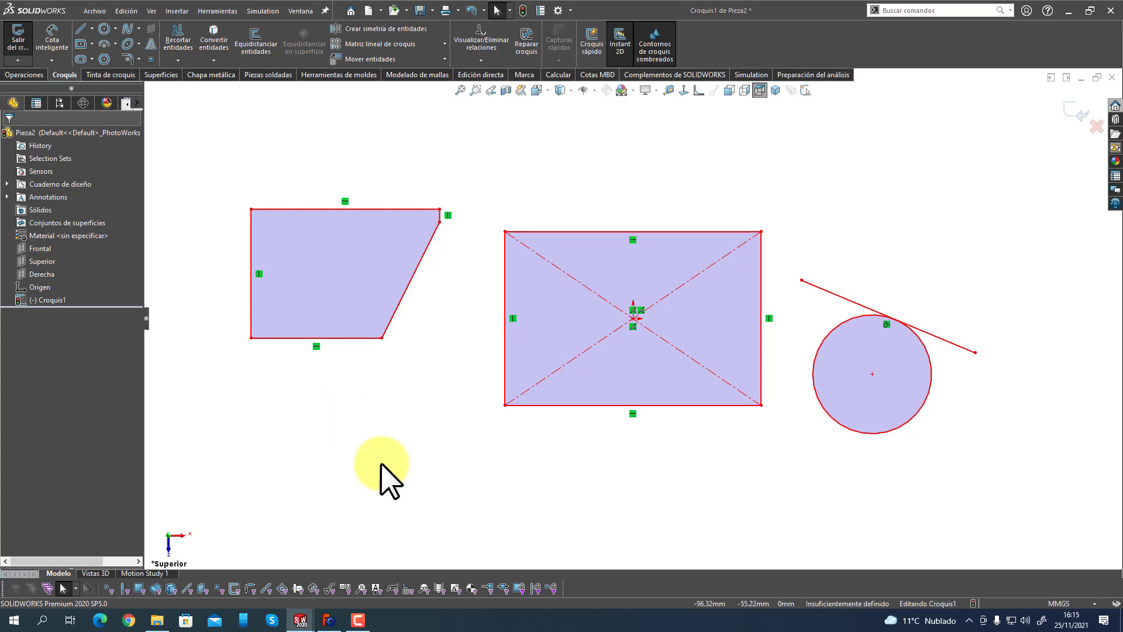
# In FreeCAD, make the left circle tangent to its line, then delete both.
pyautogui.click(332, 621)
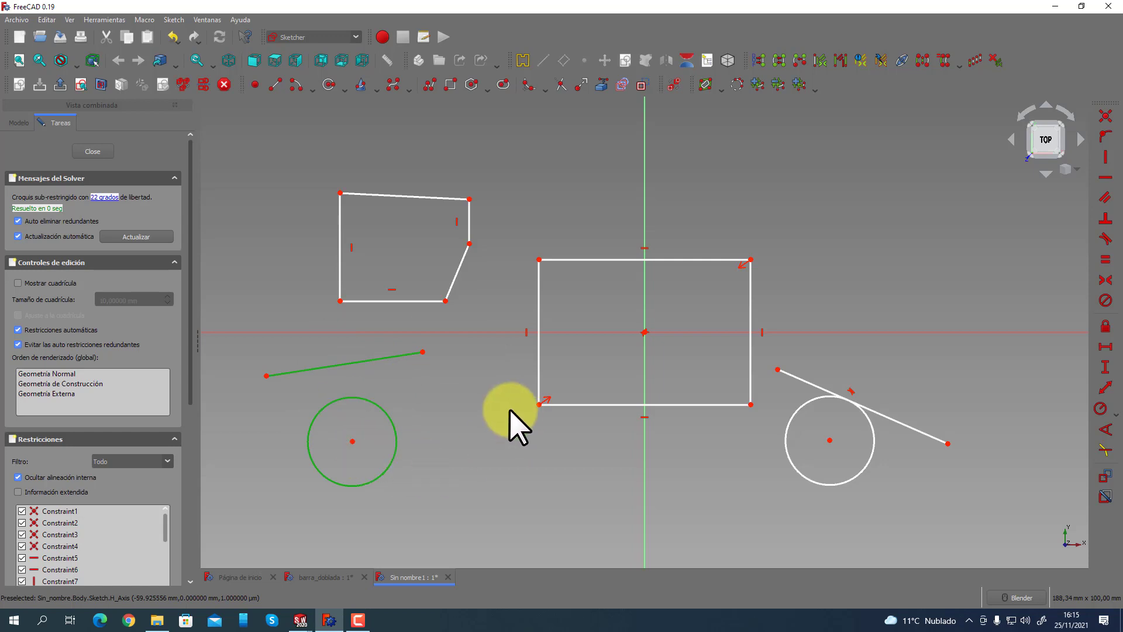
pyautogui.click(1105, 238)
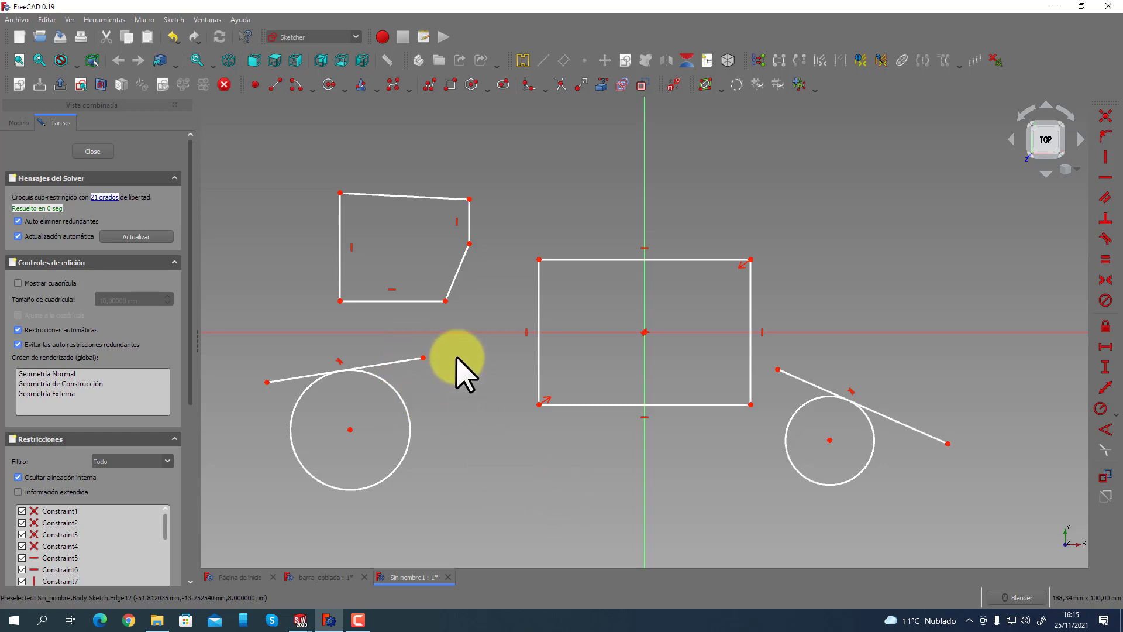
pyautogui.click(404, 360)
pyautogui.click(306, 475)
pyautogui.press('Delete')
# Box-select and delete the quadrilateral, then the right-hand line and circle.
pyautogui.moveTo(491, 171); pyautogui.dragTo(311, 307)
pyautogui.press('Delete')
pyautogui.moveTo(993, 354); pyautogui.dragTo(798, 521)
pyautogui.press('Delete')
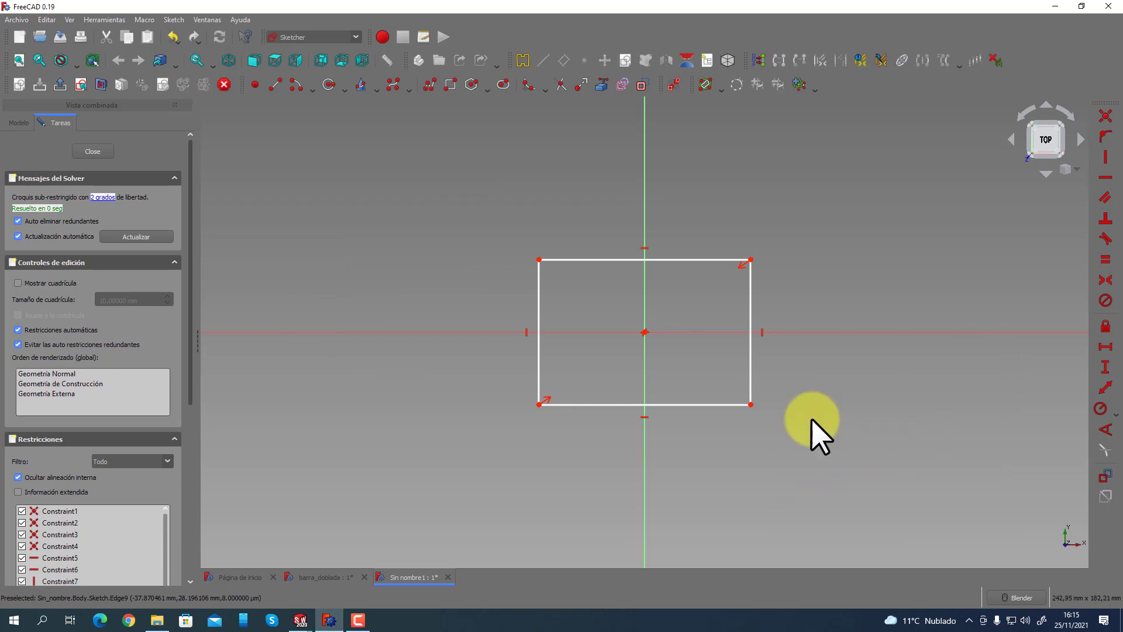
# In SOLIDWORKS, box-select and delete the quadrilateral and the right-hand circle with its line.
pyautogui.moveTo(300, 619)
pyautogui.click(351, 597)
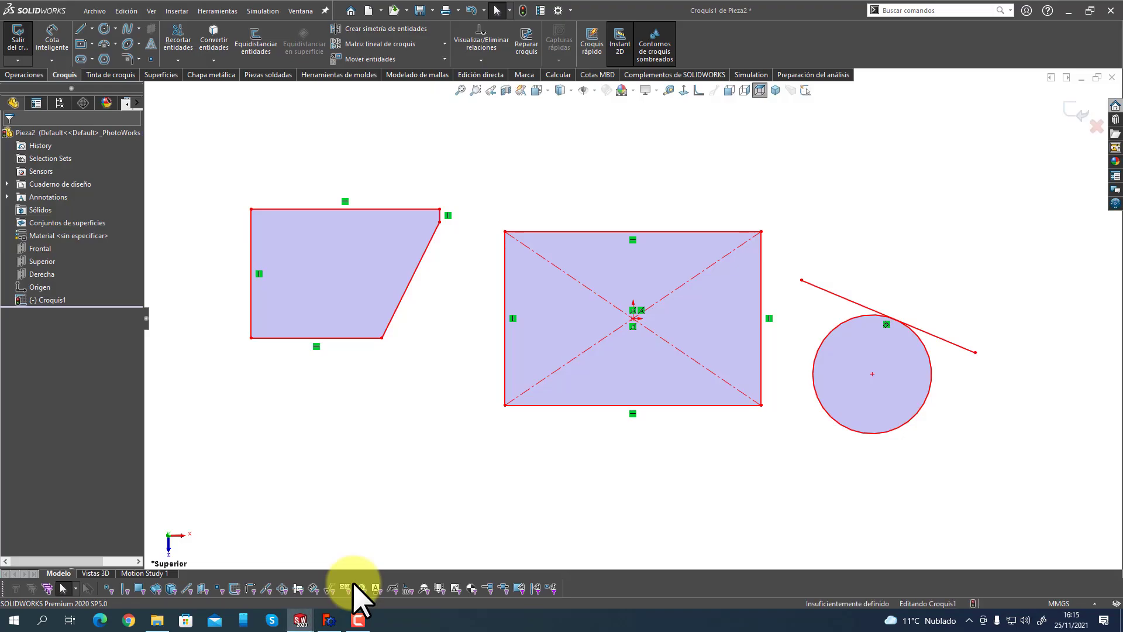
pyautogui.moveTo(466, 175); pyautogui.dragTo(202, 386)
pyautogui.press('Delete')
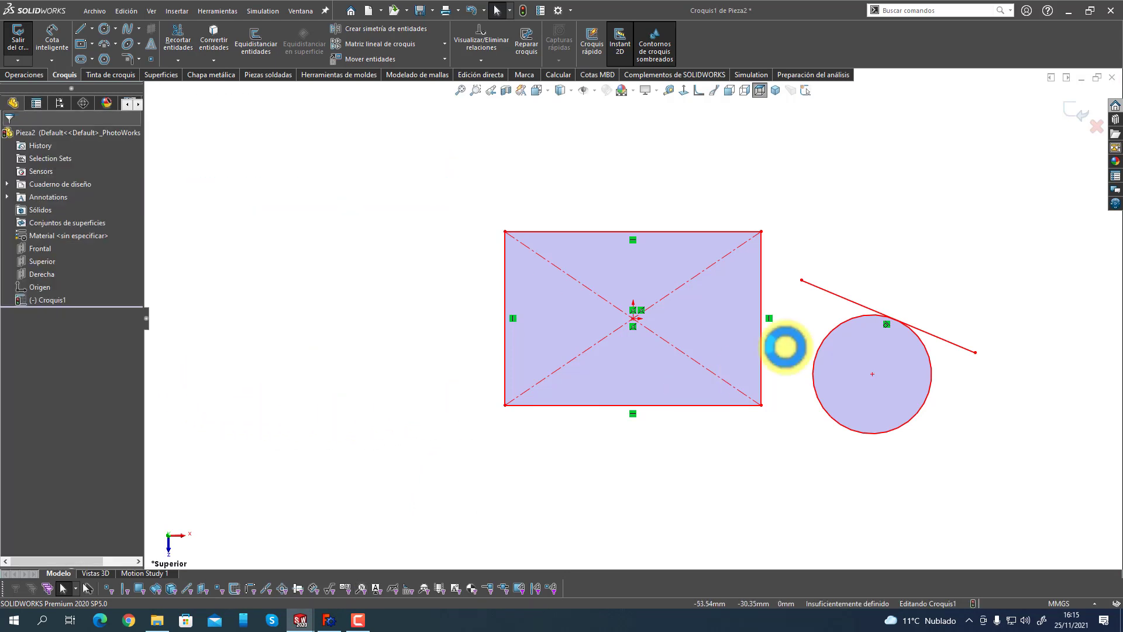
pyautogui.moveTo(1024, 266); pyautogui.dragTo(797, 499)
pyautogui.press('Delete')
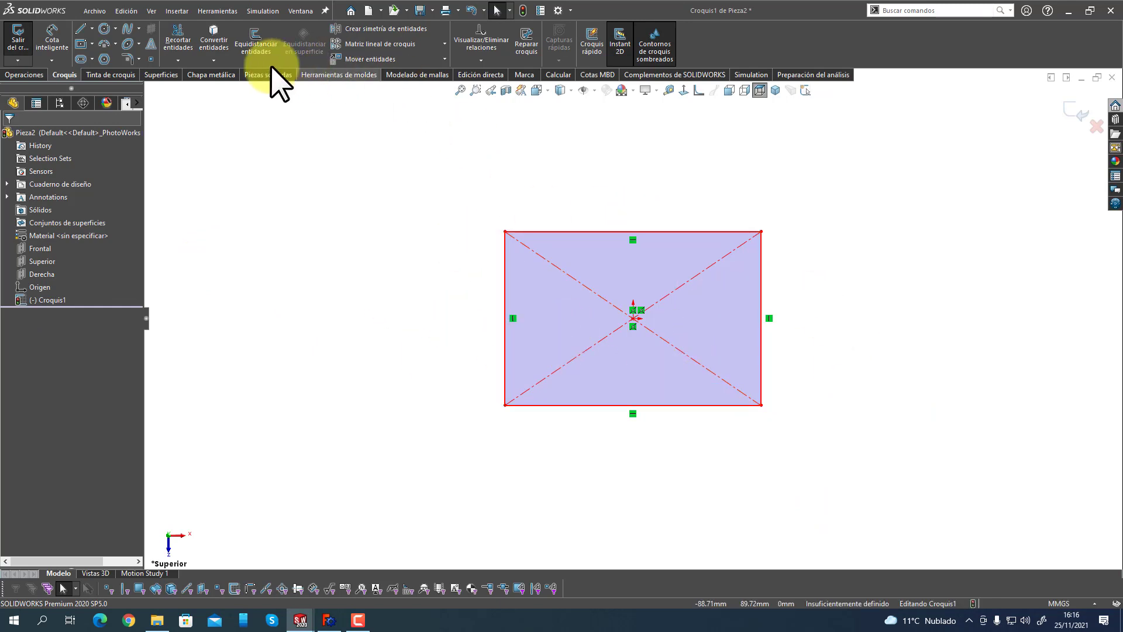
# Smart-dimension the rectangle's left edge to 50 and its top edge to 100.
pyautogui.click(59, 48)
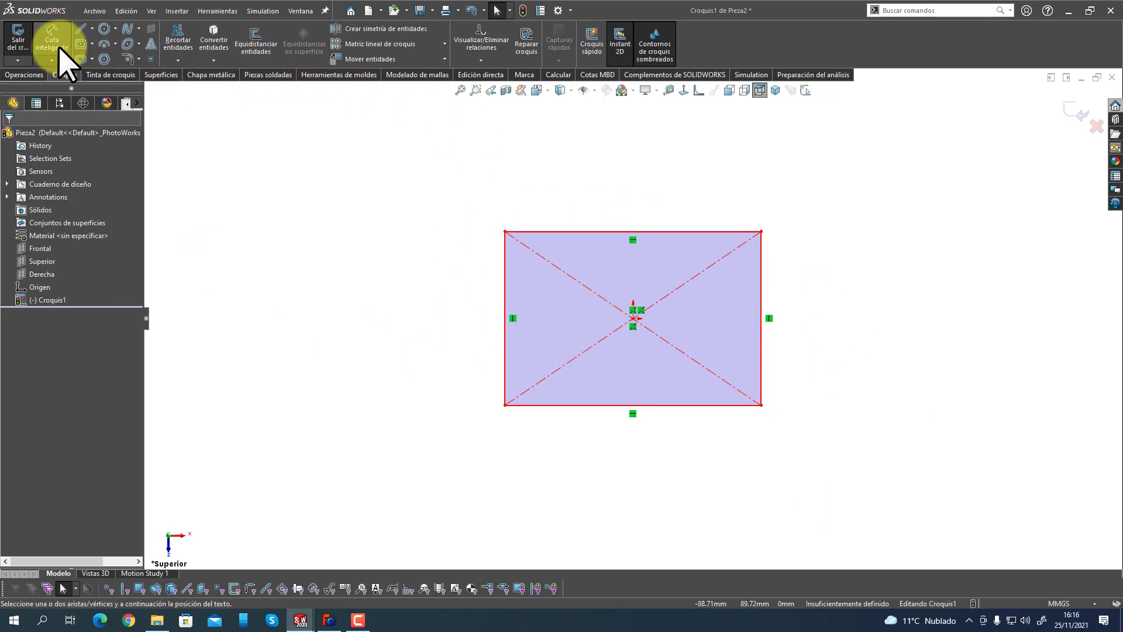
pyautogui.click(506, 319)
pyautogui.click(453, 339)
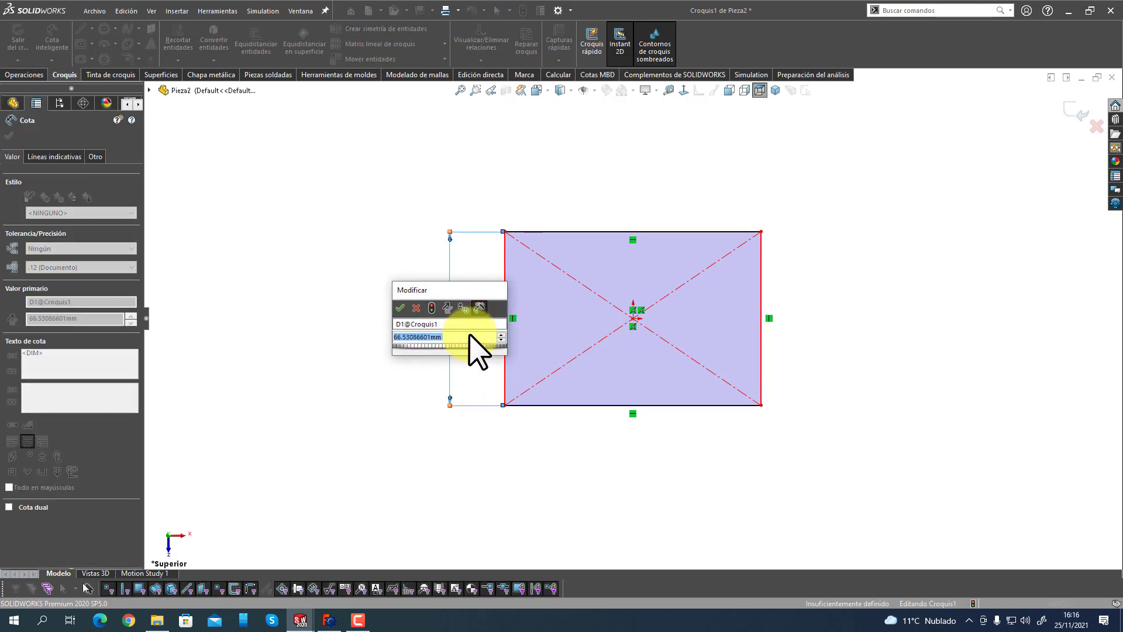
pyautogui.write('50')
pyautogui.press('Return')
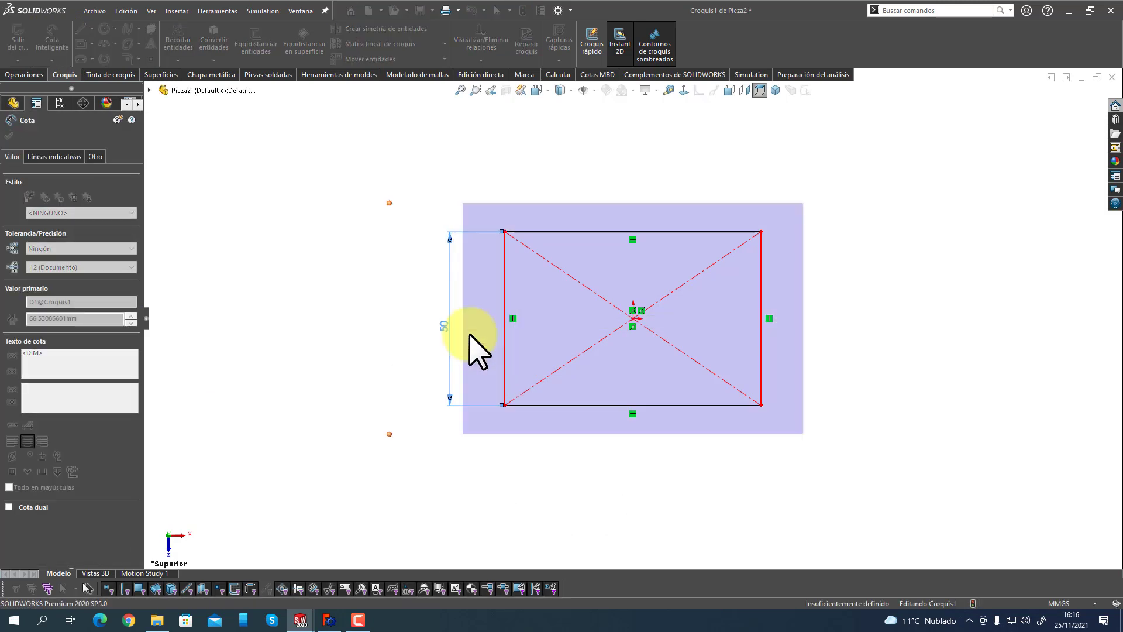
pyautogui.click(593, 232)
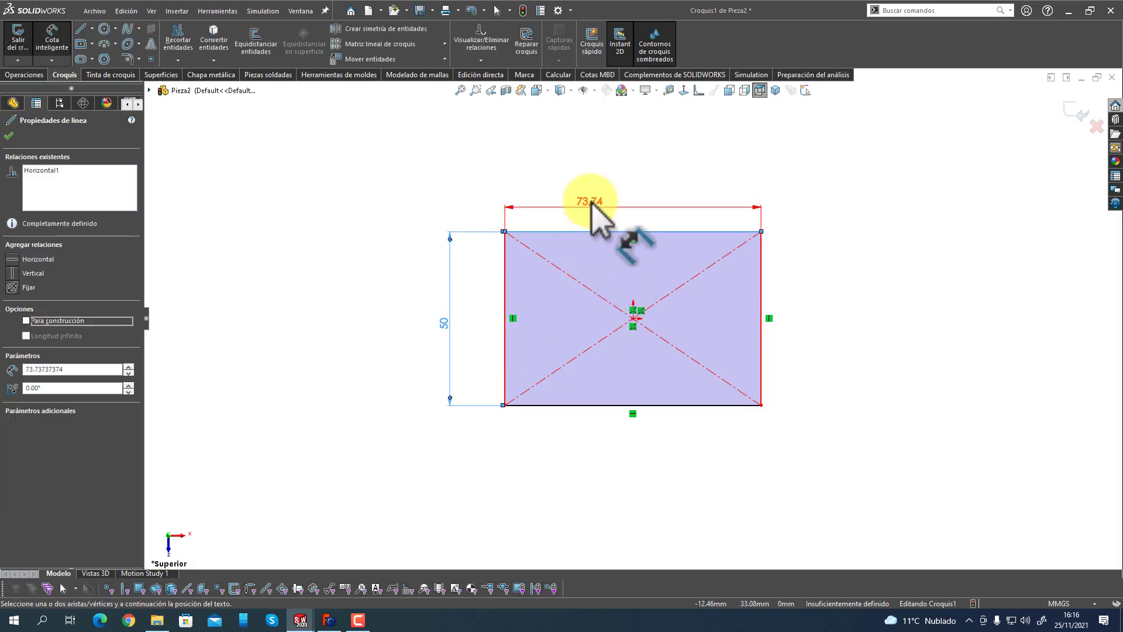
pyautogui.click(597, 191)
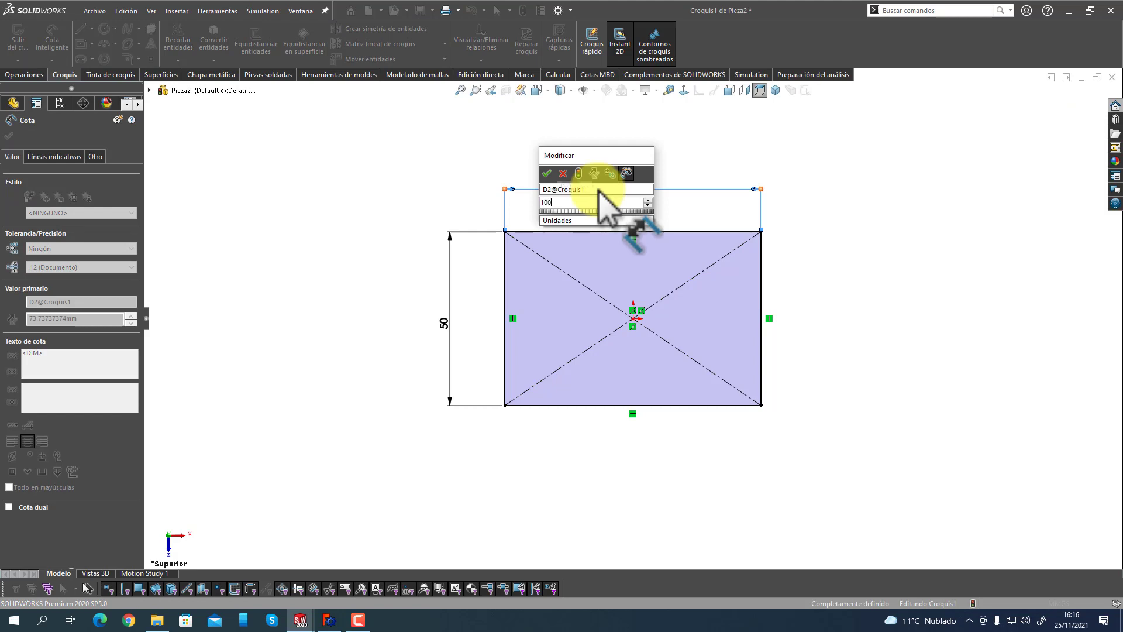
pyautogui.press('Return')
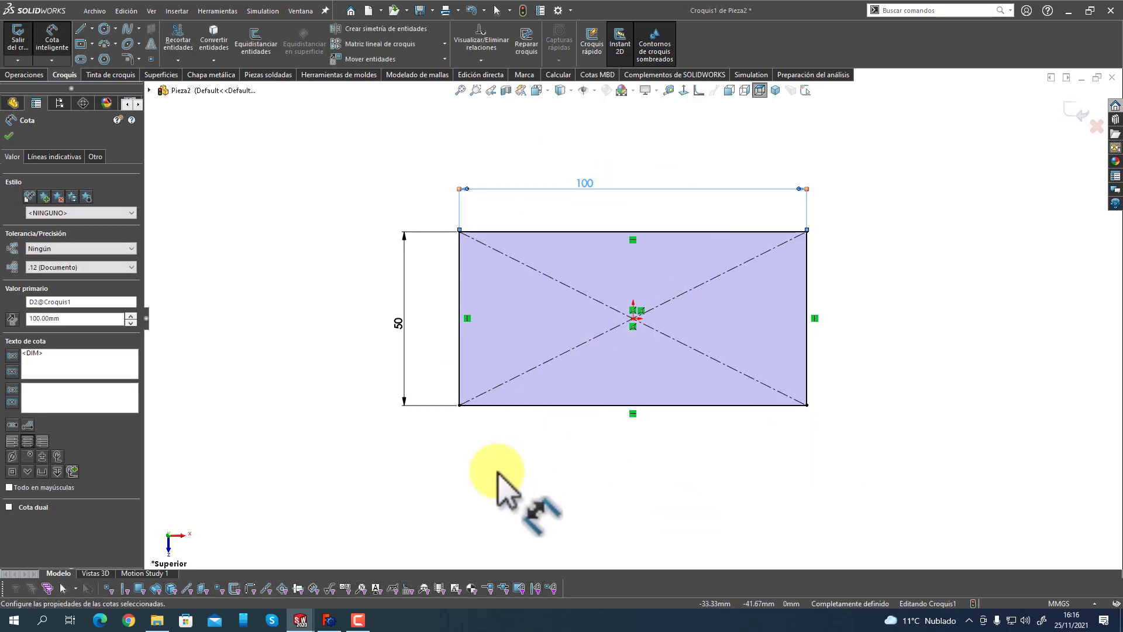
# Draw a circle below-left of the rectangle.
pyautogui.rightClick(497, 472)
pyautogui.click(508, 471)
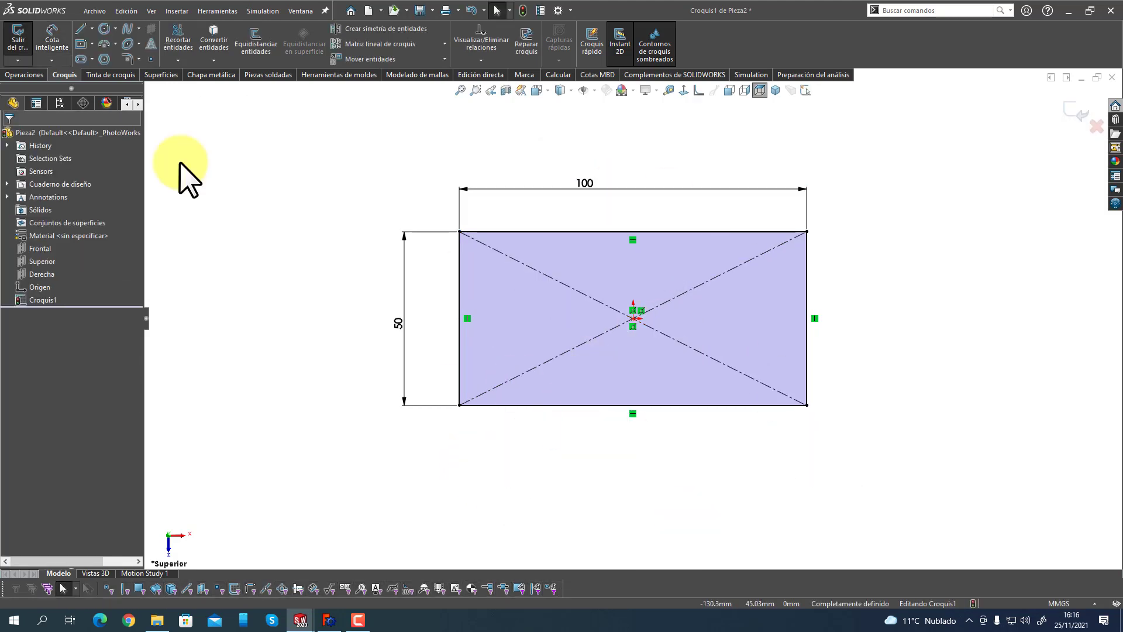
pyautogui.click(104, 28)
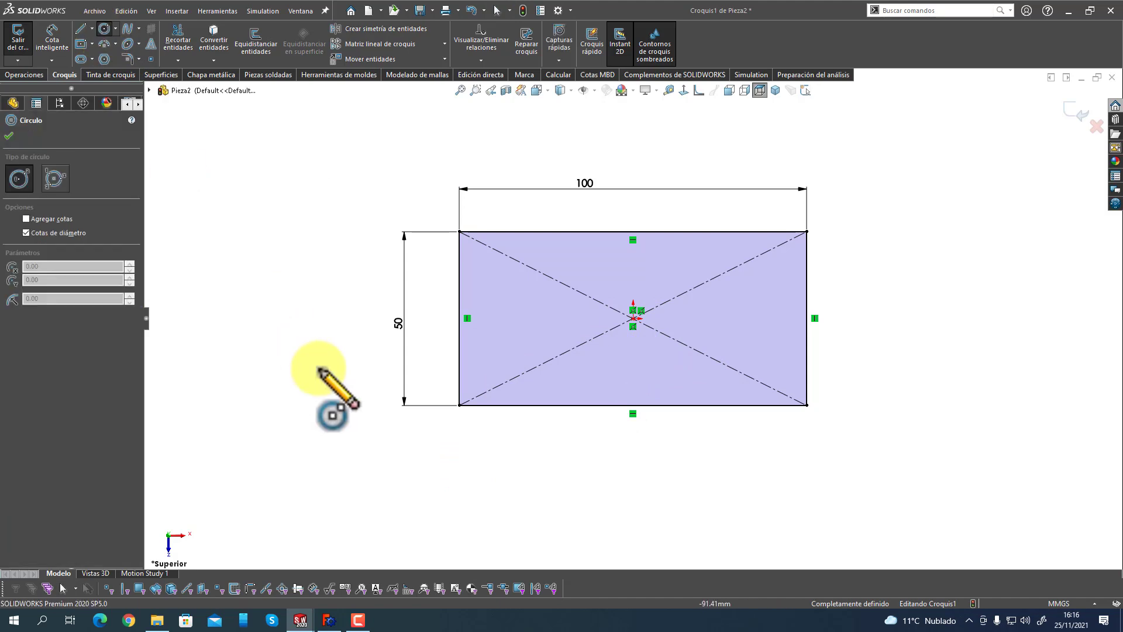
pyautogui.click(325, 448)
pyautogui.click(325, 399)
pyautogui.click(104, 28)
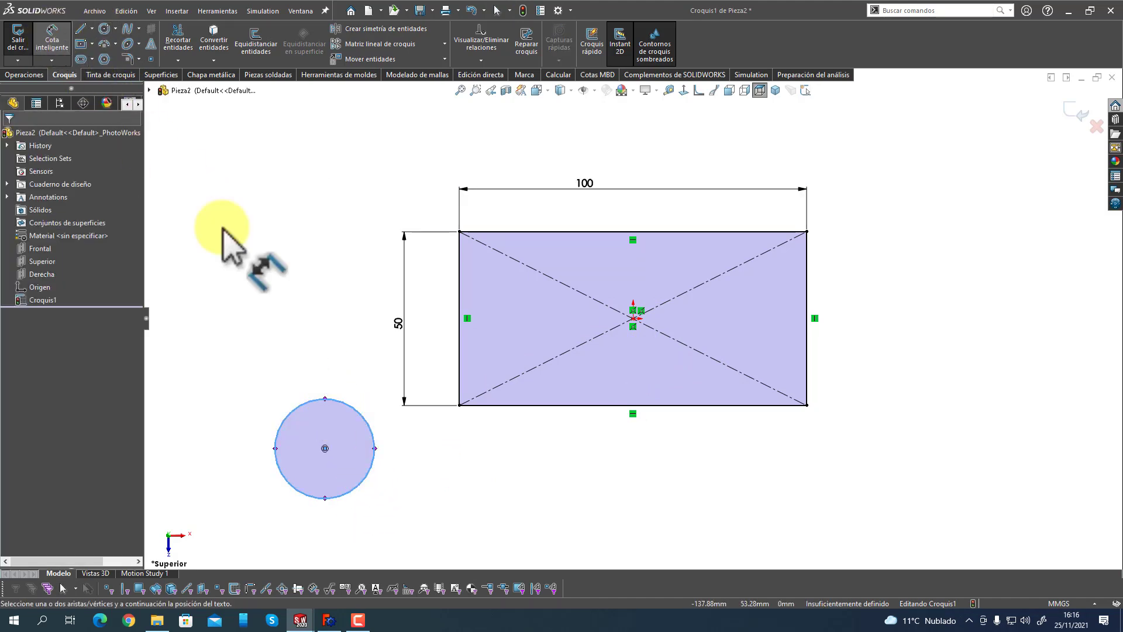
# Dimension the circle's diameter and accept the Ø28.62 value.
pyautogui.click(317, 359)
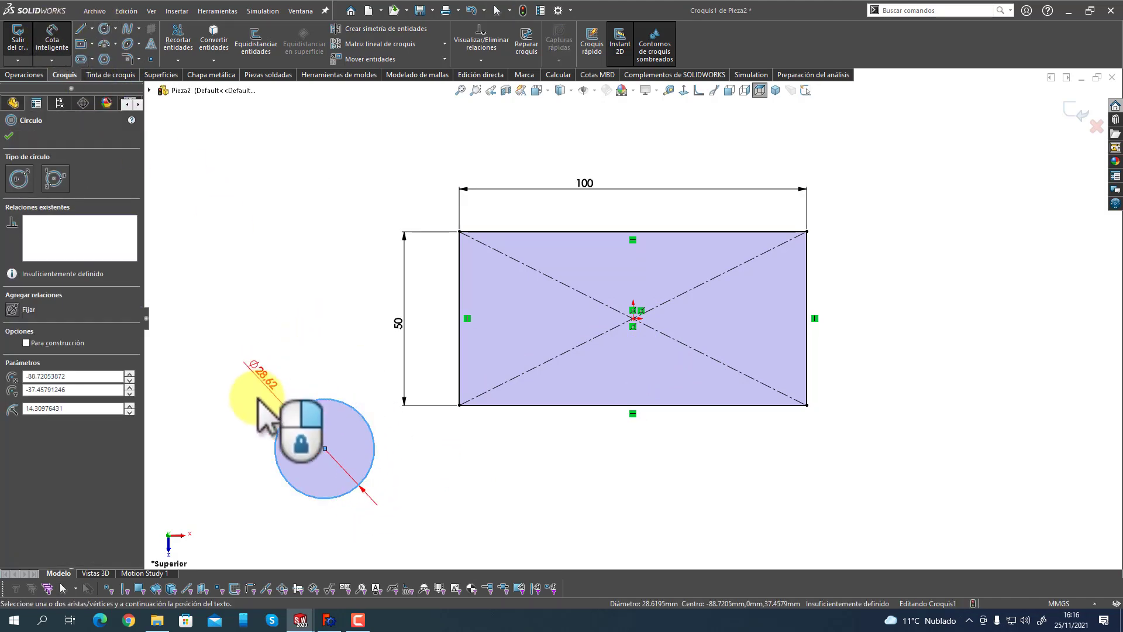
pyautogui.click(259, 386)
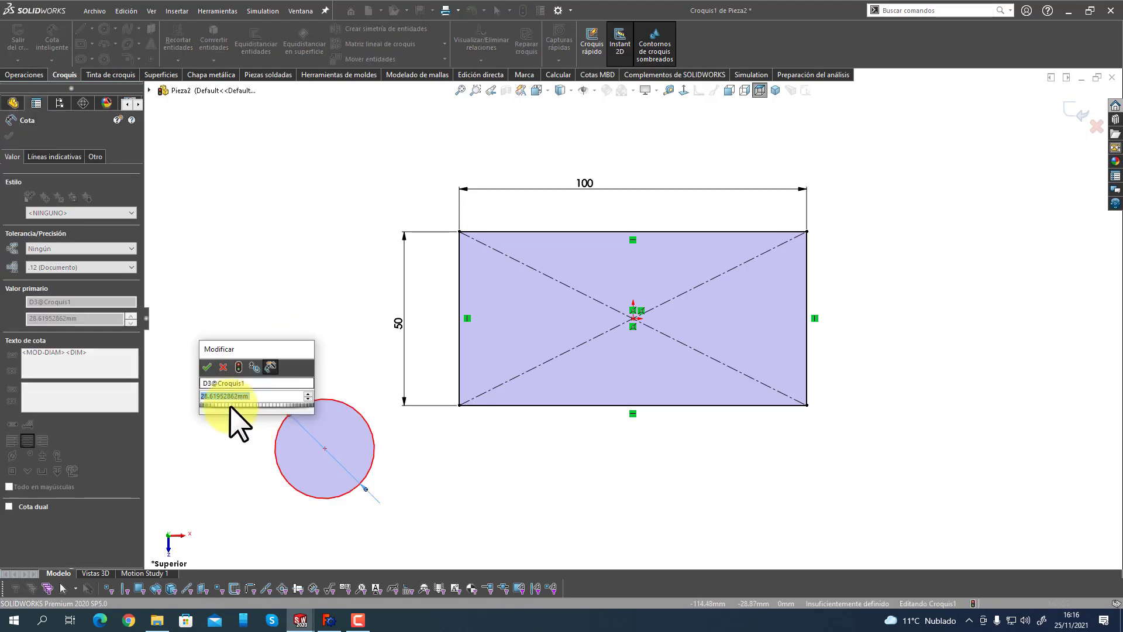
pyautogui.click(211, 367)
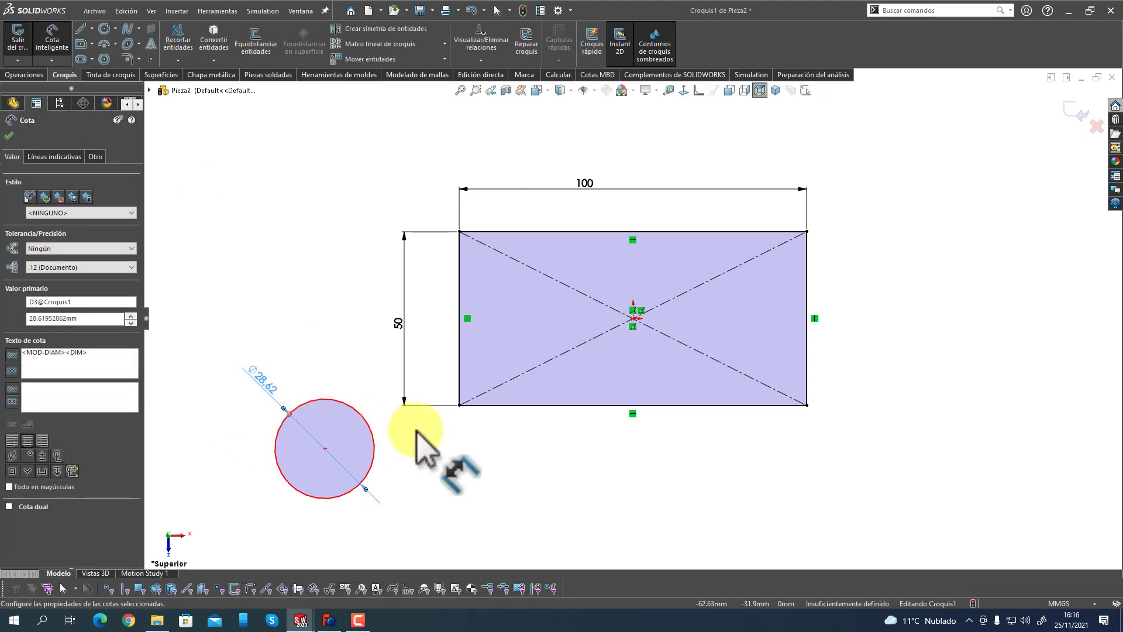
pyautogui.click(328, 620)
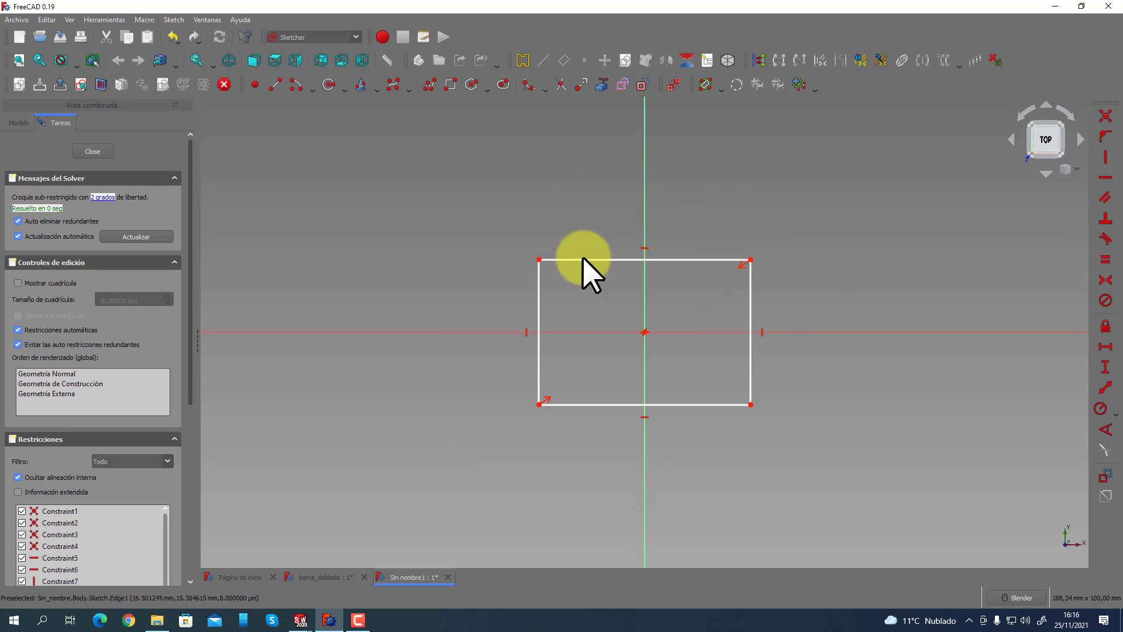
# In FreeCAD, draw a circle to the left inside the rectangle area.
pyautogui.click(328, 85)
pyautogui.click(341, 280)
pyautogui.click(365, 308)
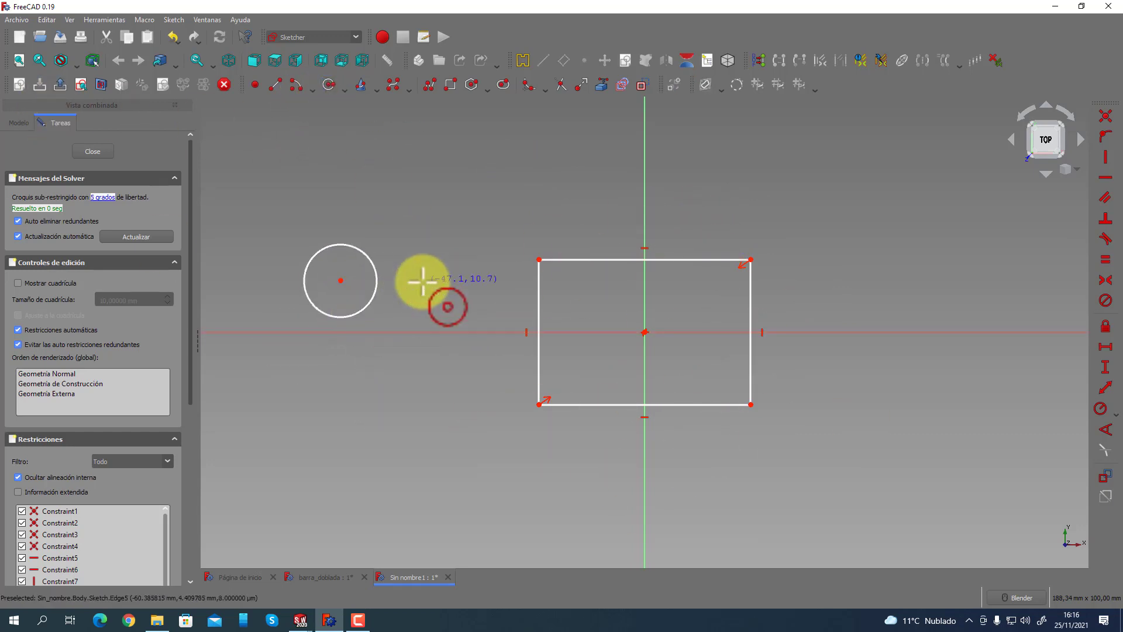
pyautogui.press('Escape')
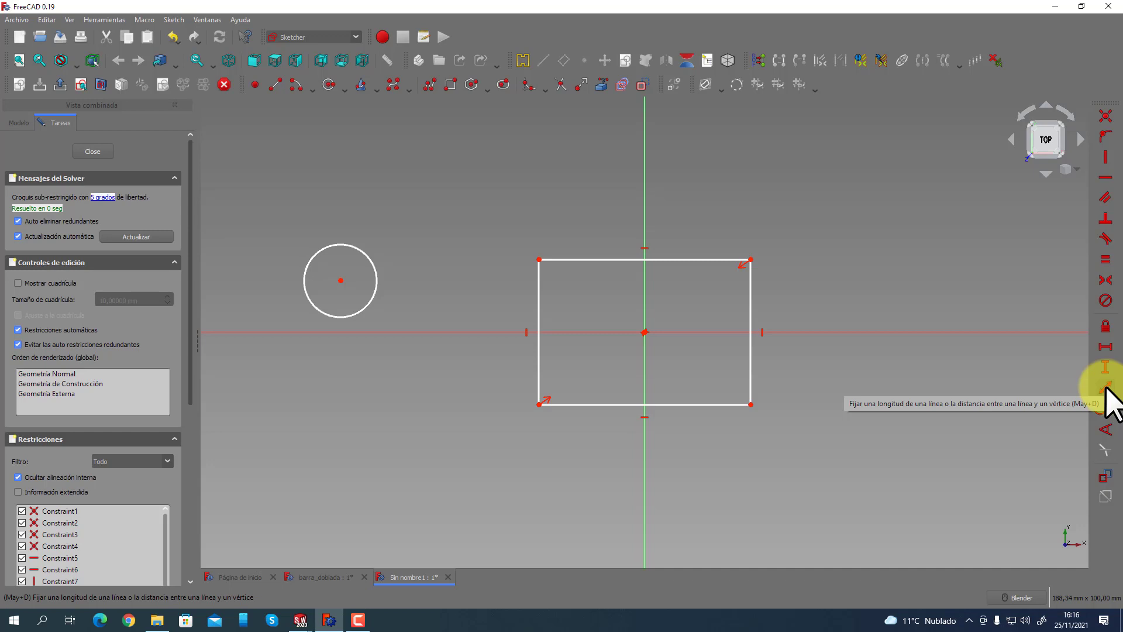
pyautogui.click(1114, 409)
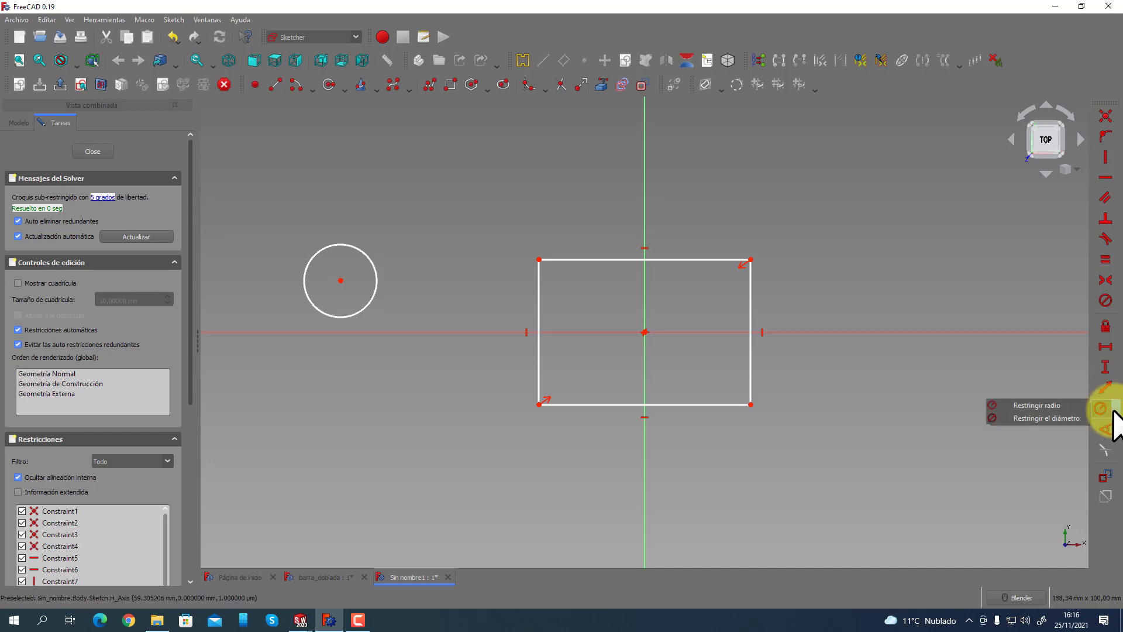
pyautogui.click(1113, 417)
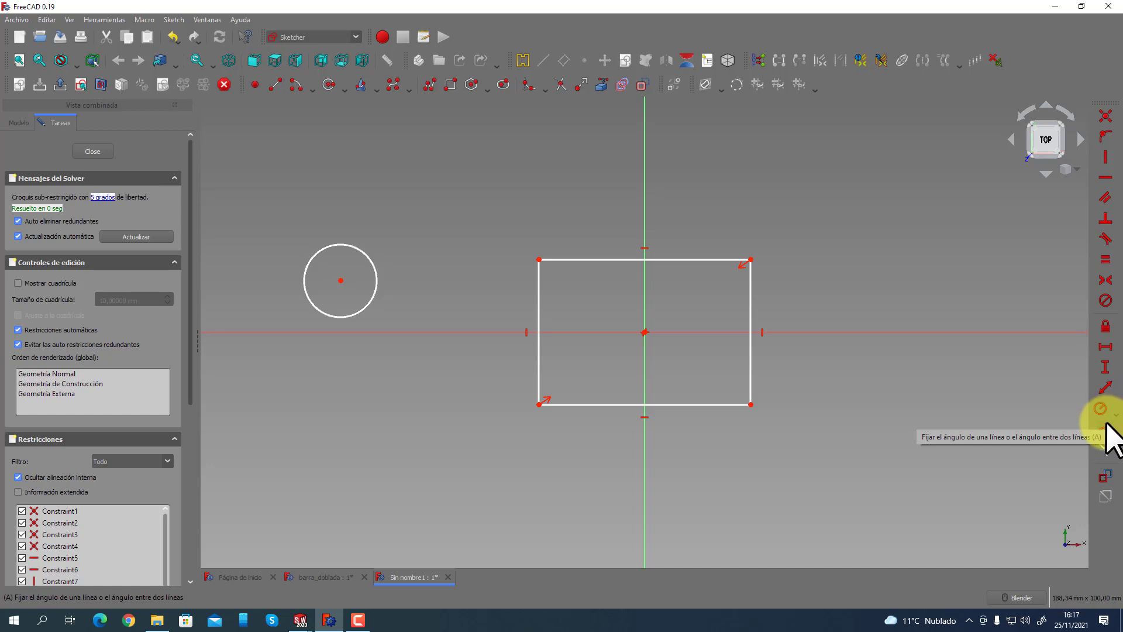
# Constrain the rectangle's top edge to a 100 mm horizontal distance.
pyautogui.click(1105, 347)
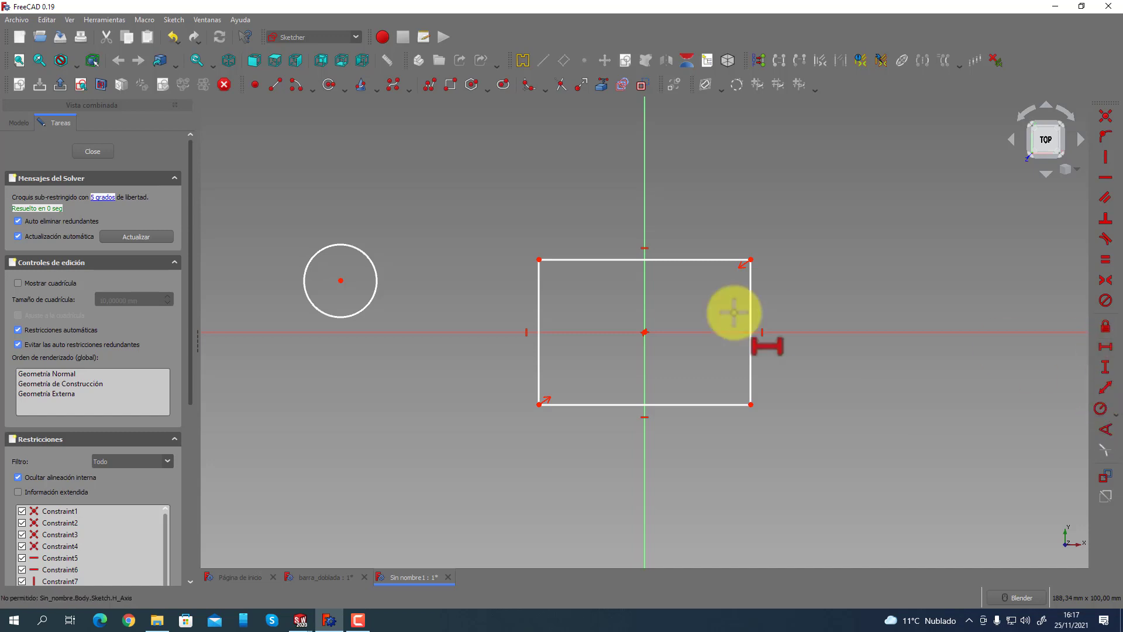
pyautogui.click(689, 259)
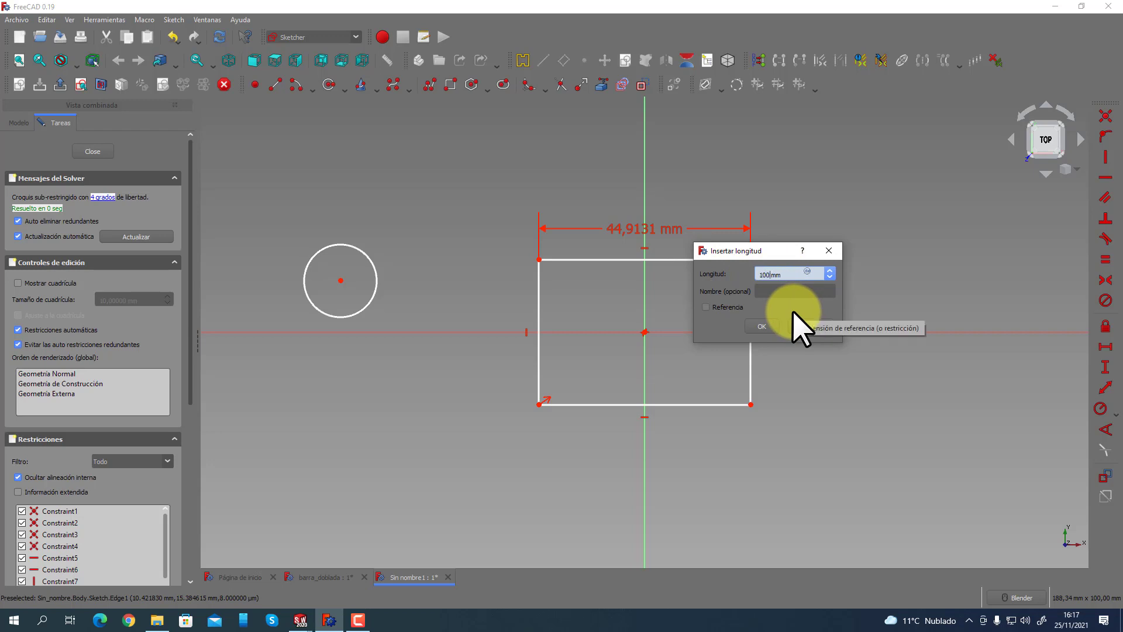
pyautogui.write('100')
pyautogui.press('Return')
pyautogui.press('l')
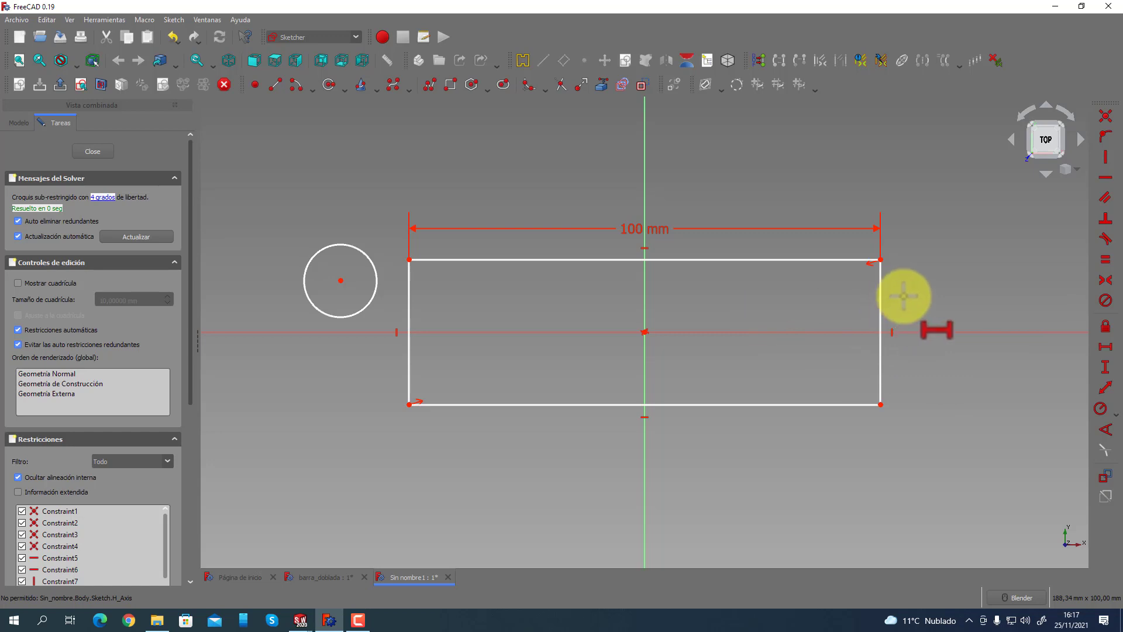
pyautogui.press('Escape')
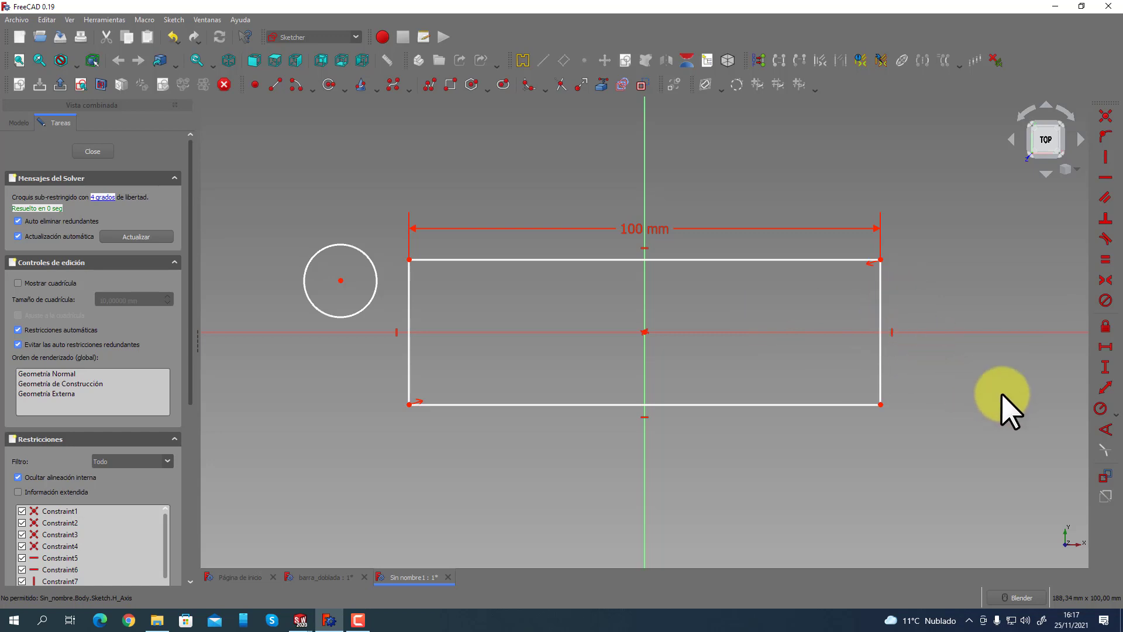
# Constrain the rectangle's right edge to a 50 mm vertical distance and move its label outside.
pyautogui.click(1106, 367)
pyautogui.click(880, 316)
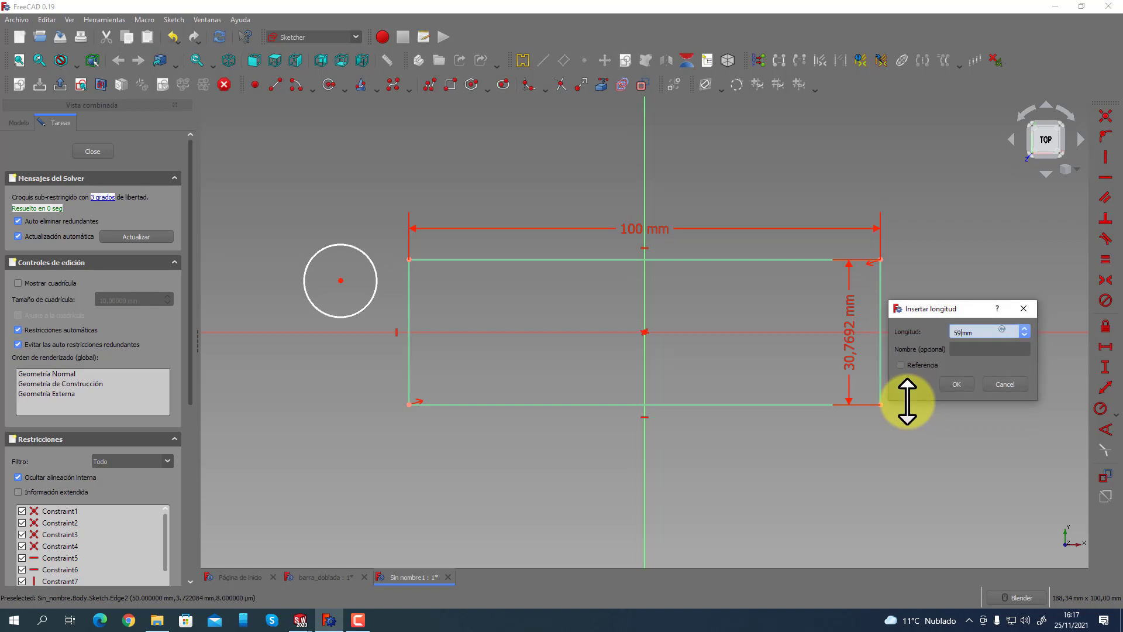
pyautogui.write('50')
pyautogui.press('Return')
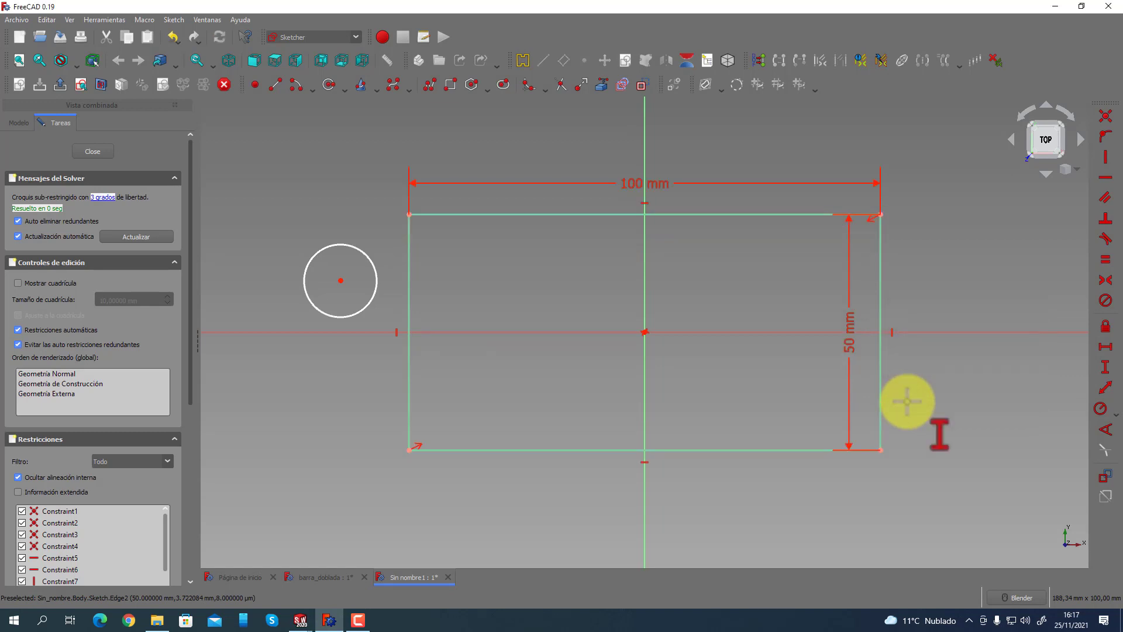
pyautogui.press('Escape')
pyautogui.moveTo(852, 376); pyautogui.dragTo(932, 371)
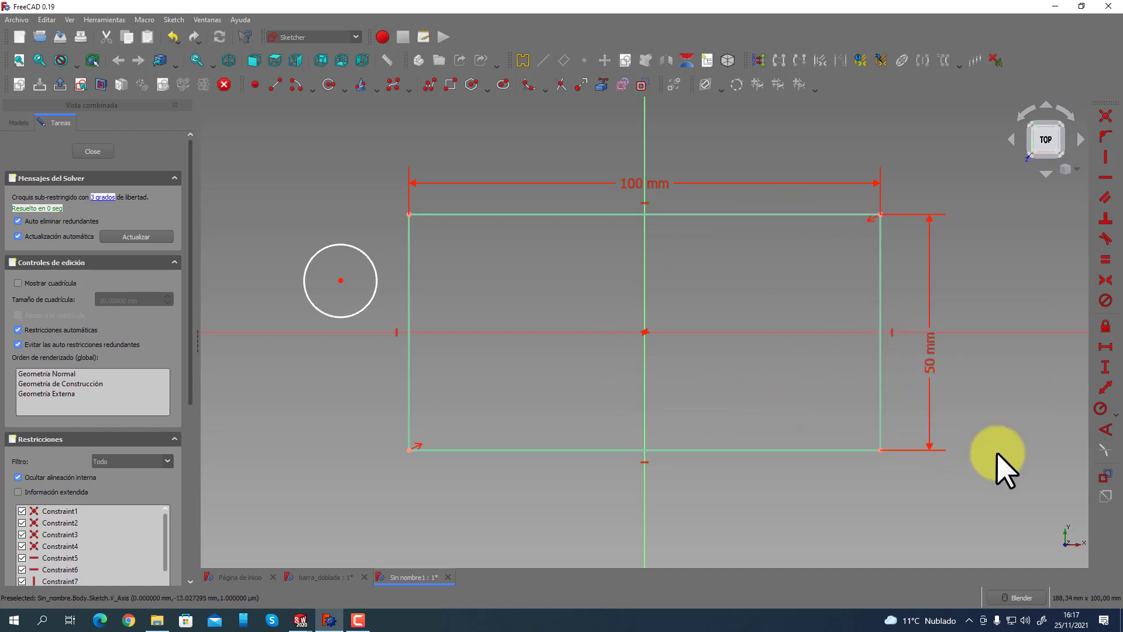
# Lock the circle's diameter at 15,4166 mm and move its label to the upper left.
pyautogui.click(1114, 411)
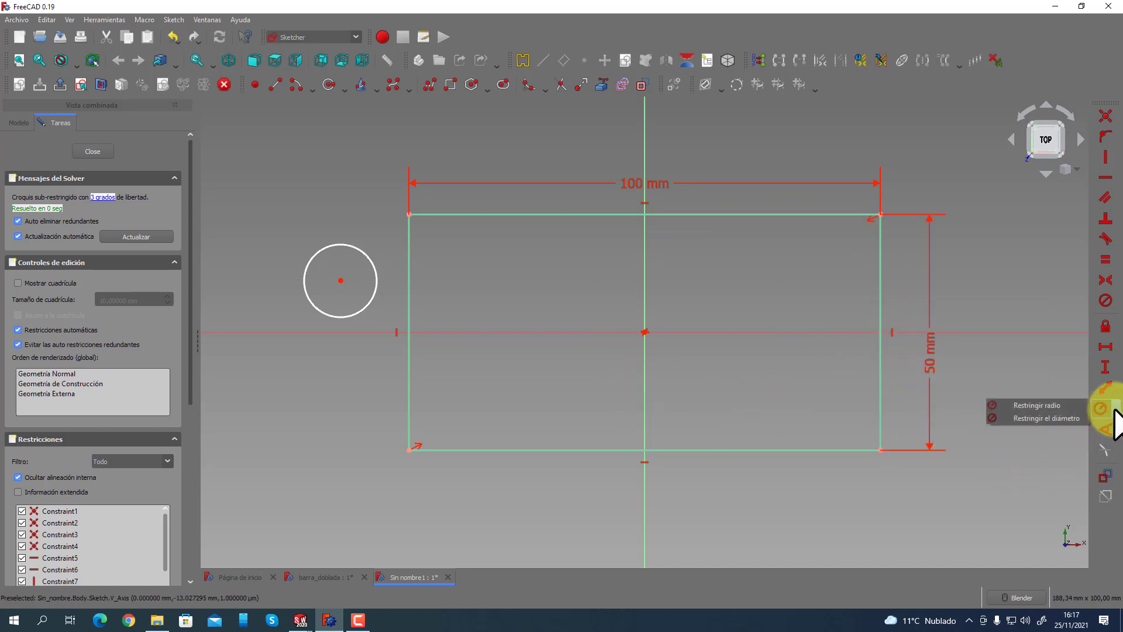
pyautogui.click(1038, 418)
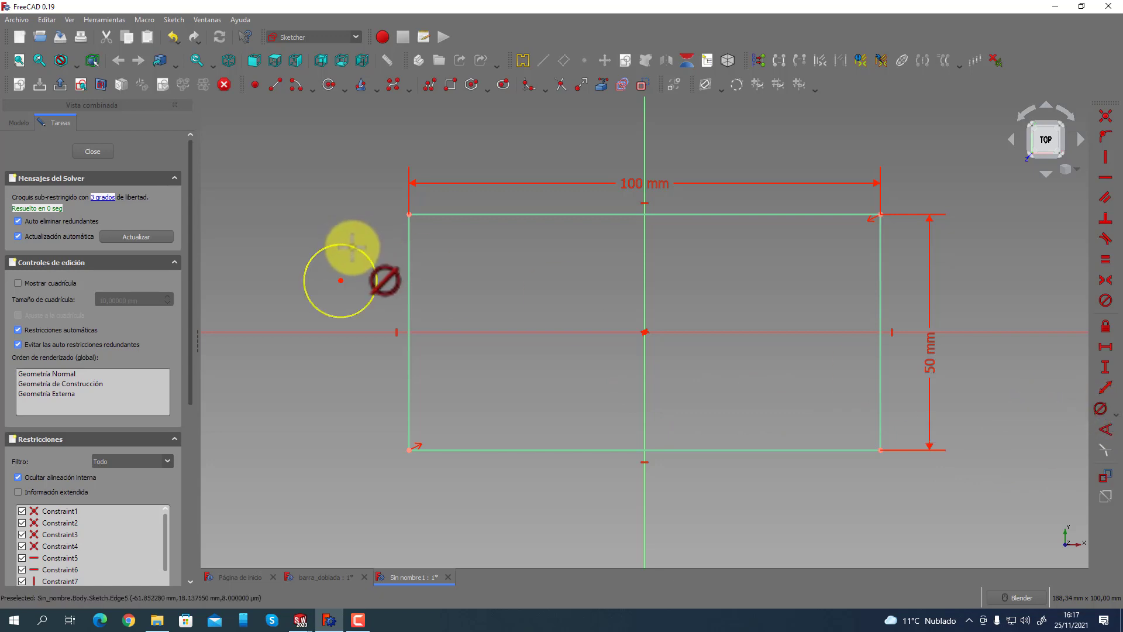
pyautogui.click(353, 246)
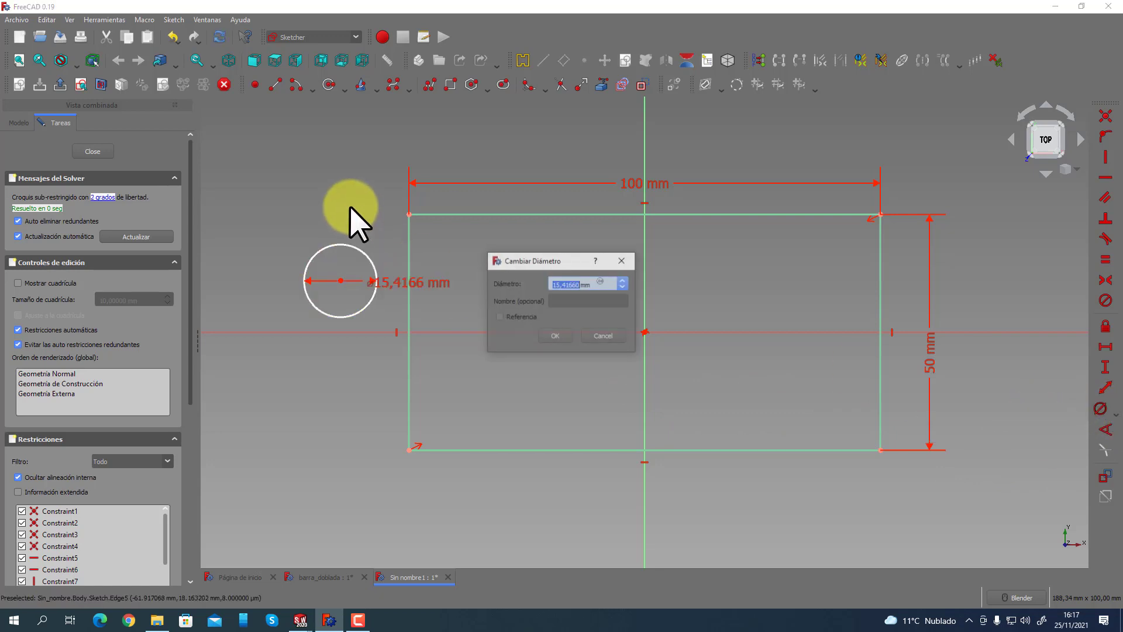
pyautogui.click(558, 335)
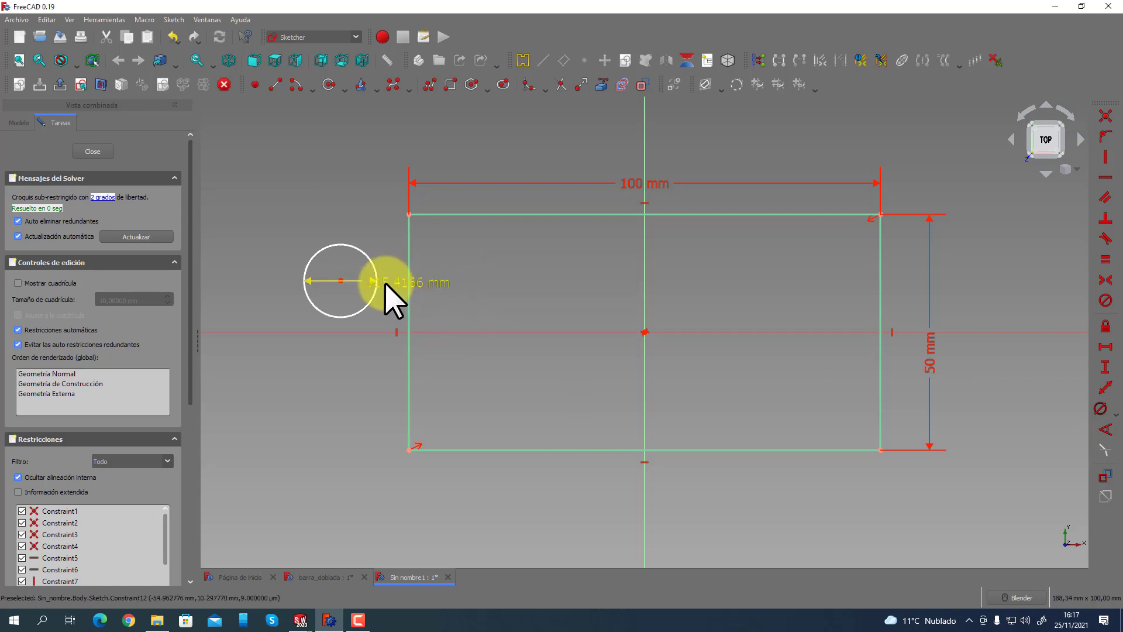
pyautogui.moveTo(385, 285); pyautogui.dragTo(293, 201)
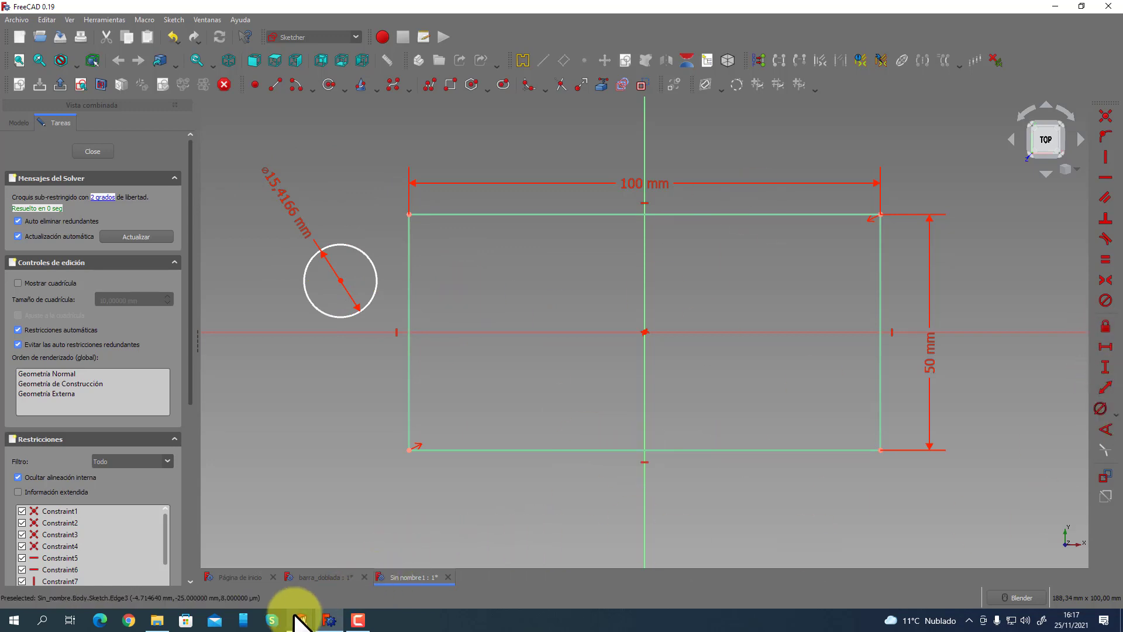
# In SOLIDWORKS, delete the Ø28.62, 50 and 100 dimensions.
pyautogui.moveTo(300, 620)
pyautogui.click(346, 588)
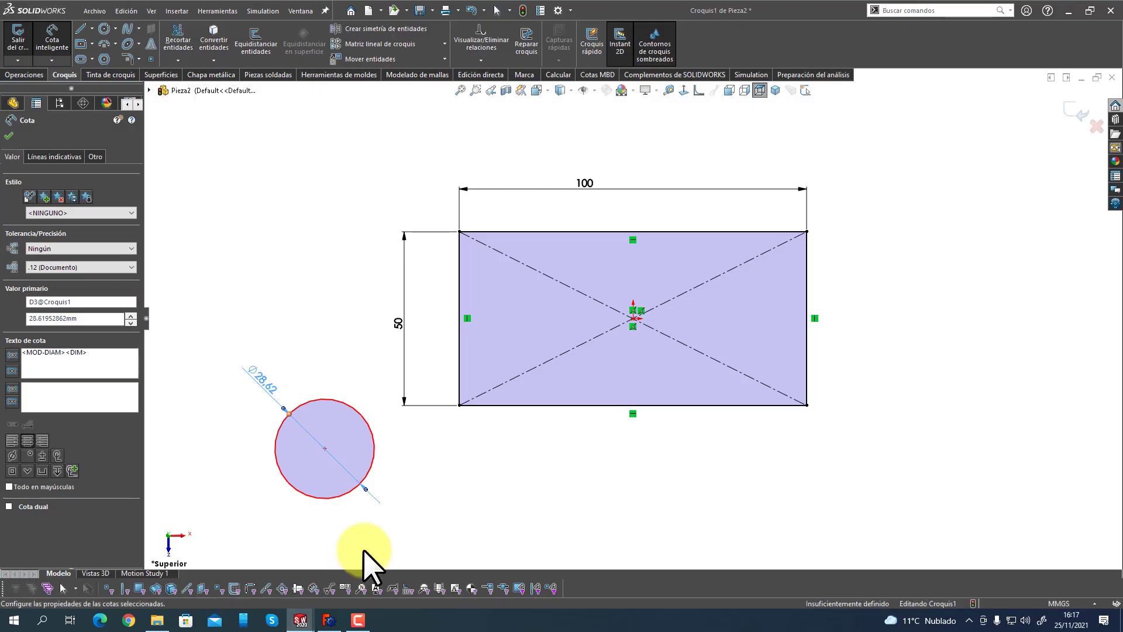
pyautogui.rightClick(279, 355)
pyautogui.click(310, 377)
pyautogui.click(241, 388)
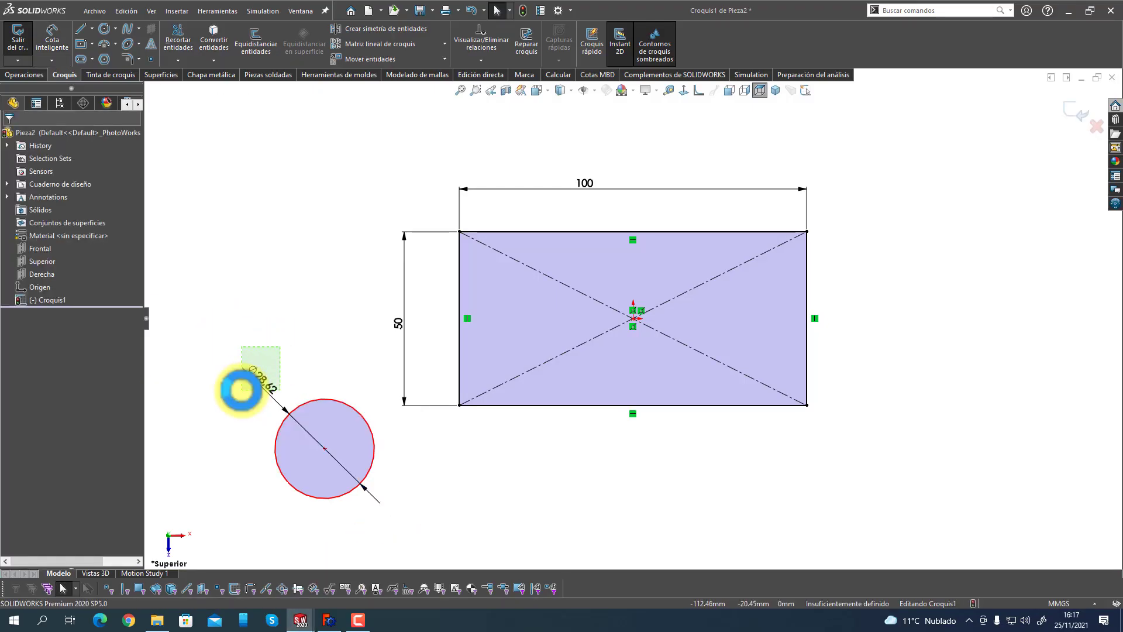
pyautogui.click(242, 386)
pyautogui.press('Delete')
pyautogui.click(402, 319)
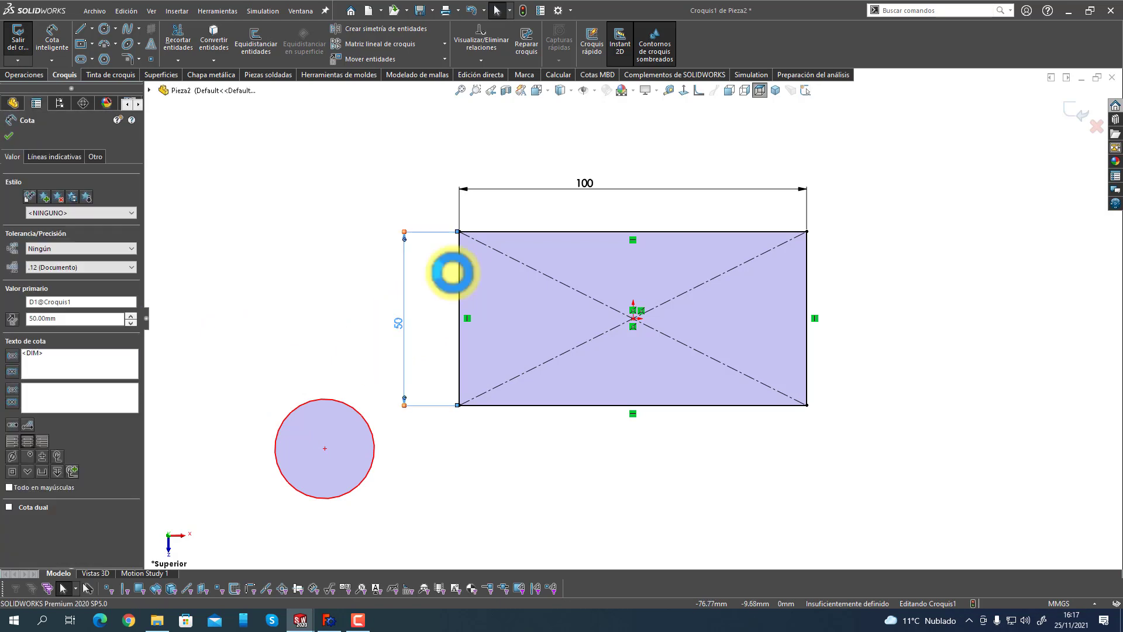
pyautogui.press('Delete')
pyautogui.click(582, 184)
pyautogui.press('Delete')
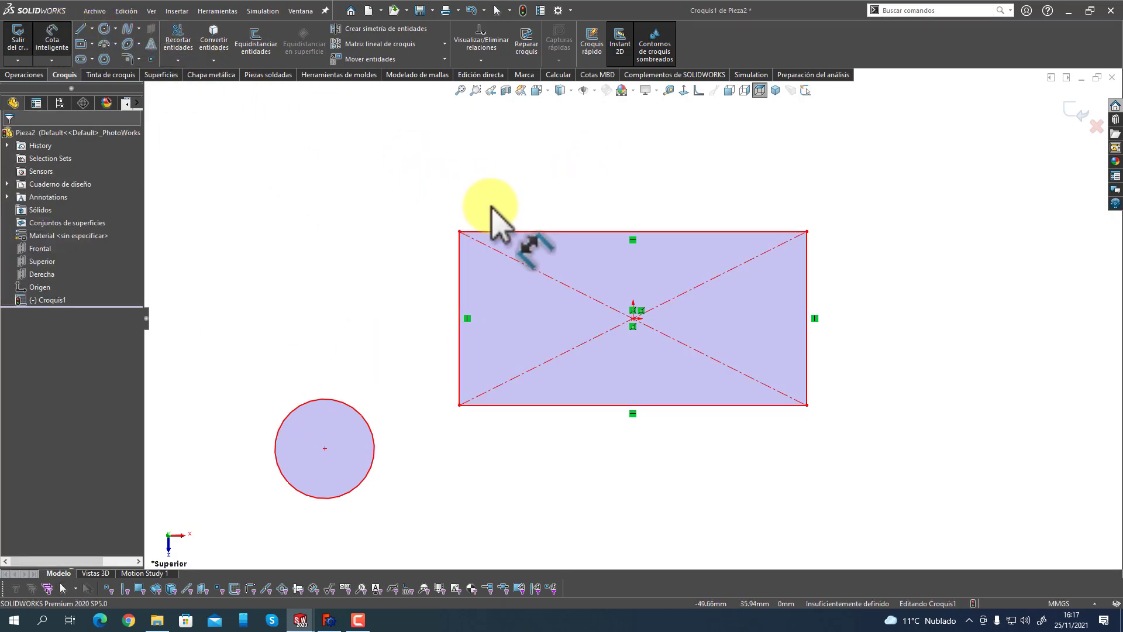
# Re-dimension the rectangle to 100 wide and 50 tall and the circle to Ø28.62.
pyautogui.click(504, 232)
pyautogui.click(514, 191)
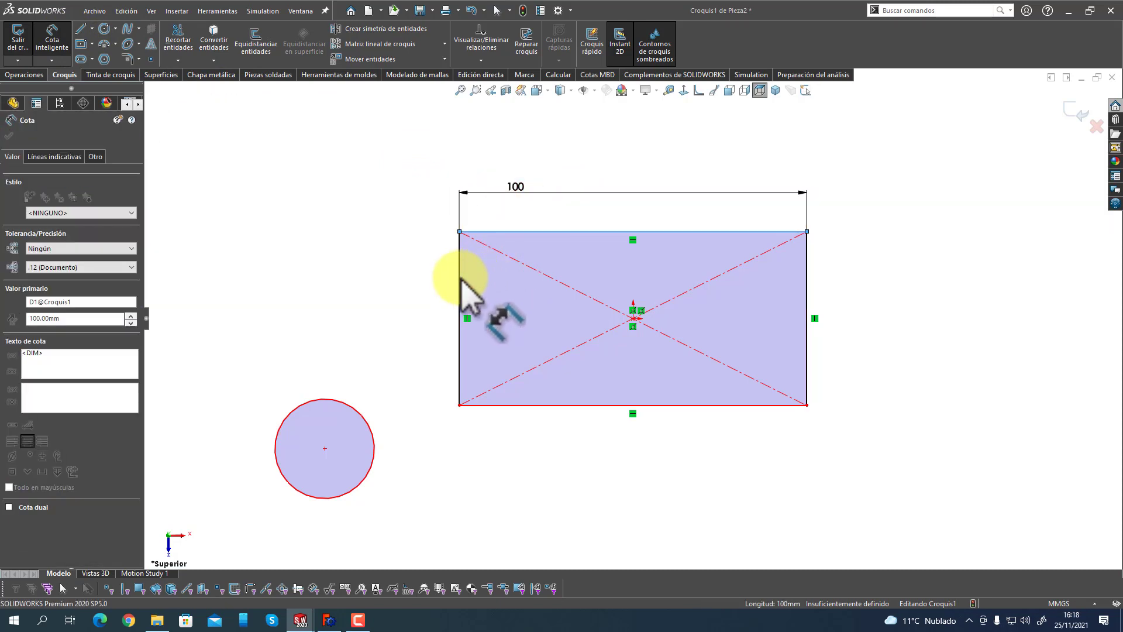
pyautogui.click(460, 307)
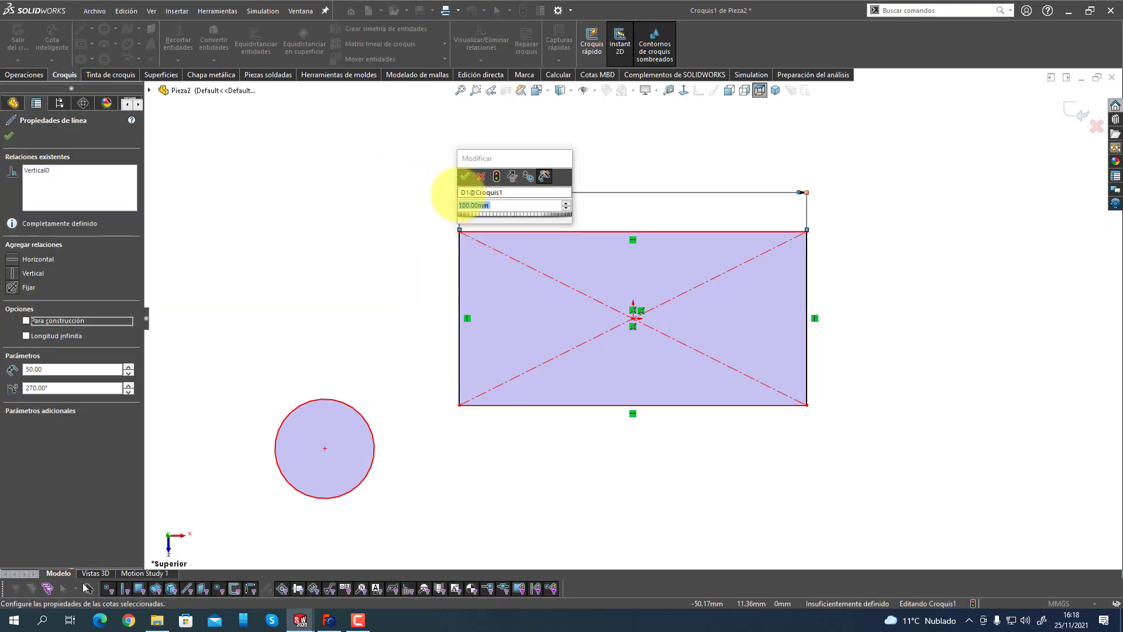
pyautogui.click(466, 175)
pyautogui.click(461, 336)
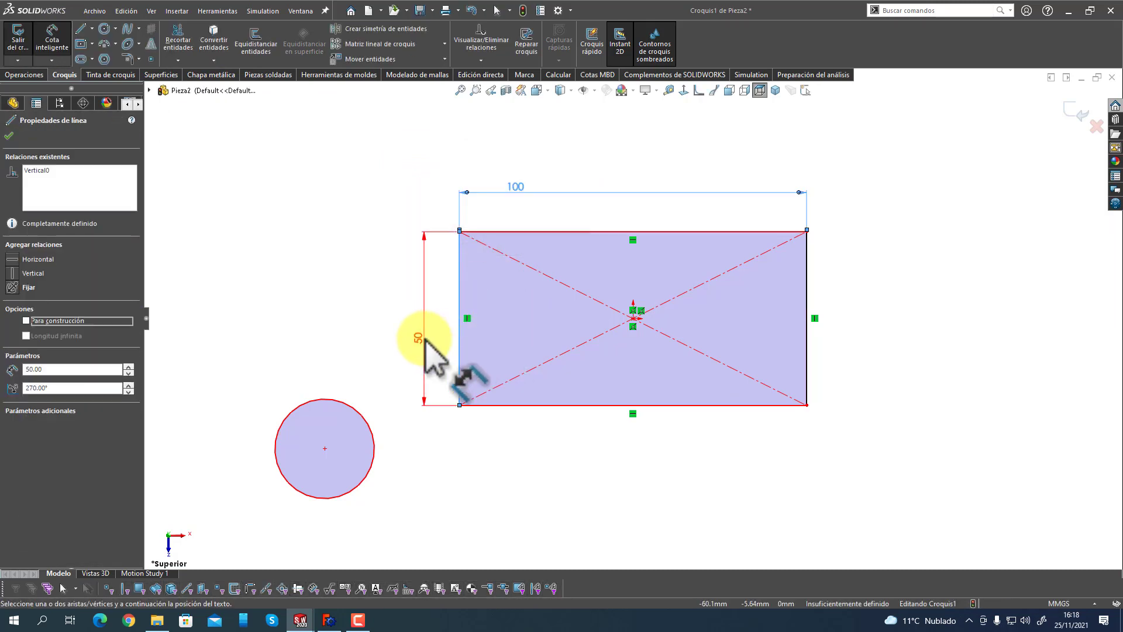
pyautogui.click(428, 336)
pyautogui.click(371, 321)
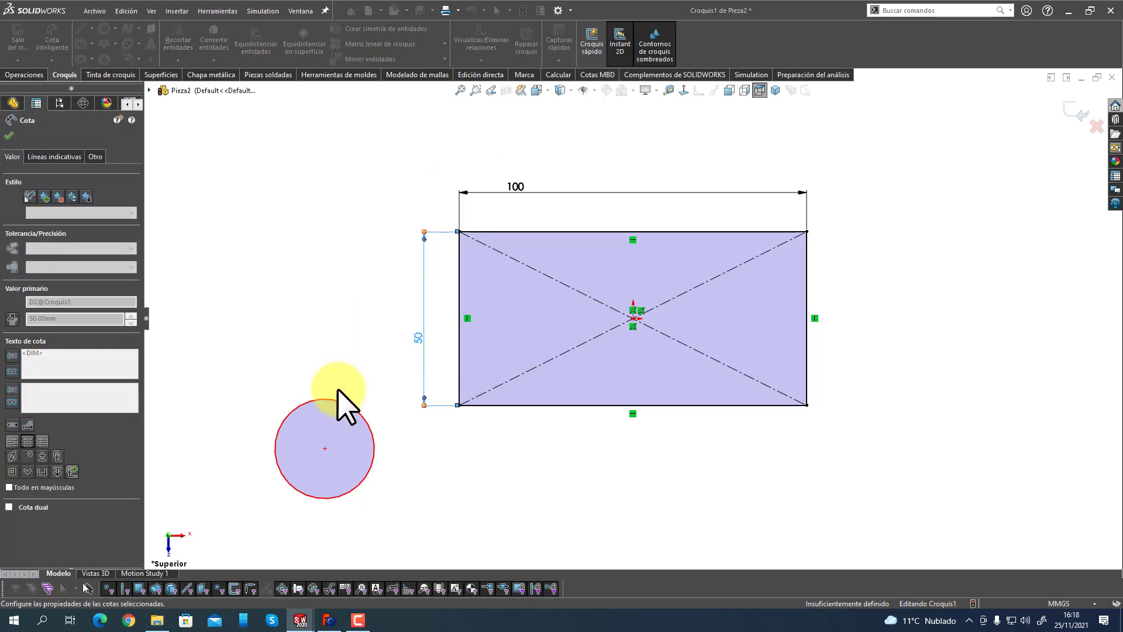
pyautogui.click(344, 404)
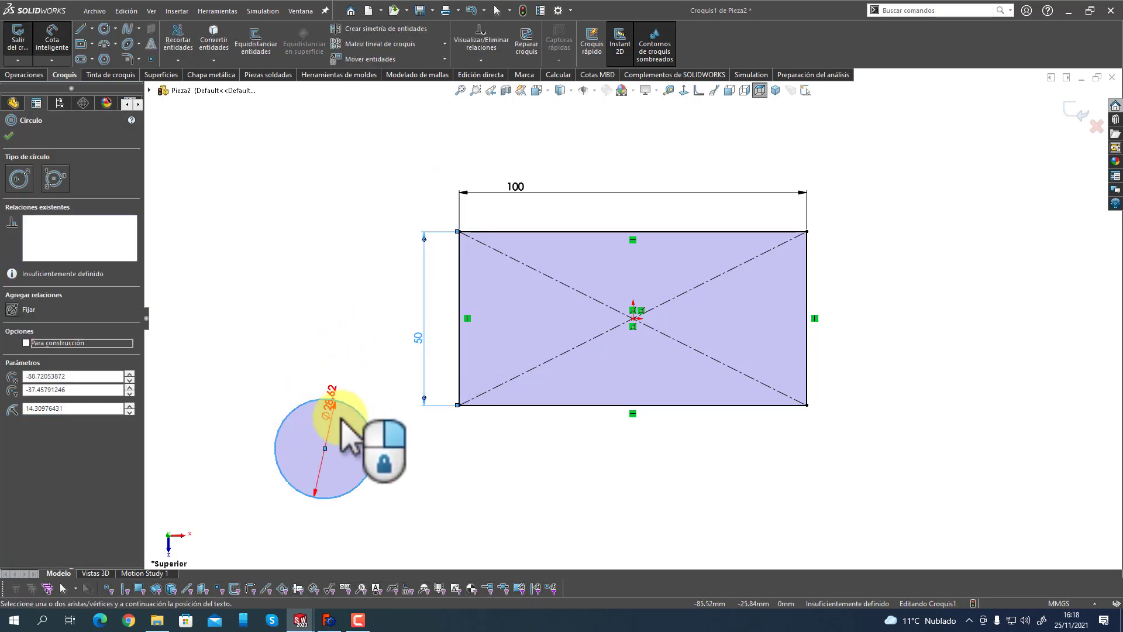
pyautogui.click(369, 364)
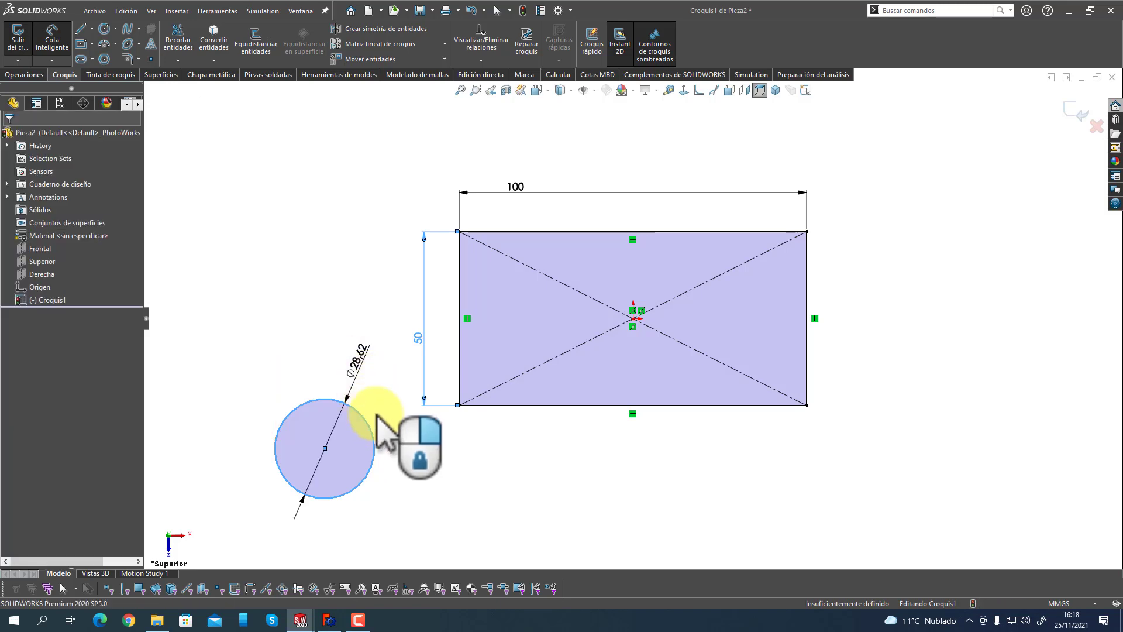
pyautogui.click(311, 348)
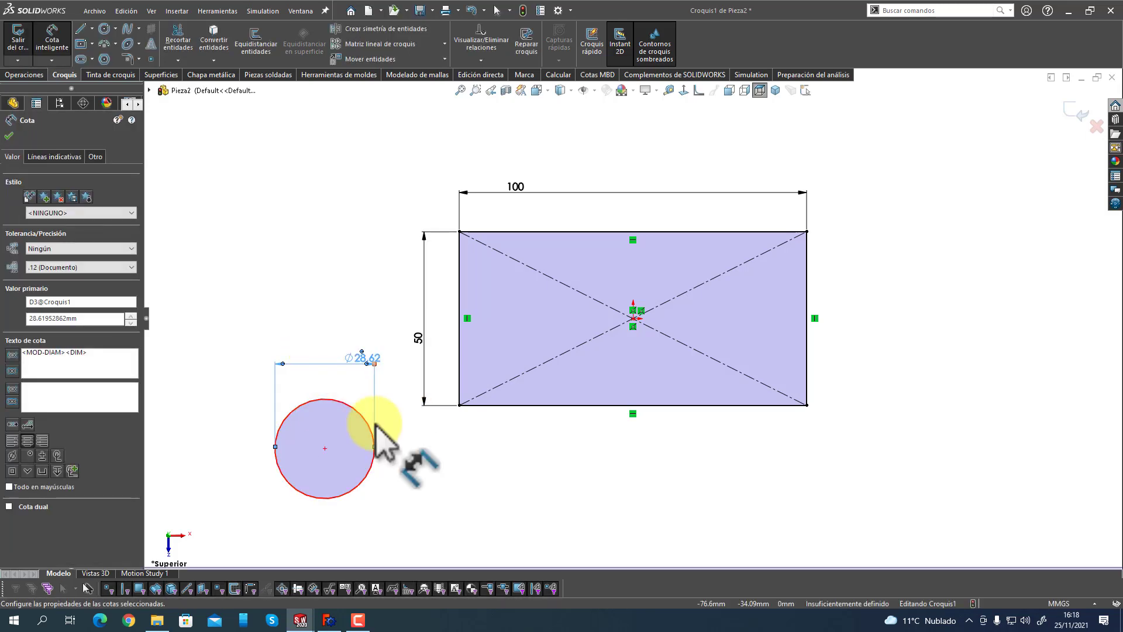
pyautogui.rightClick(408, 447)
pyautogui.click(446, 482)
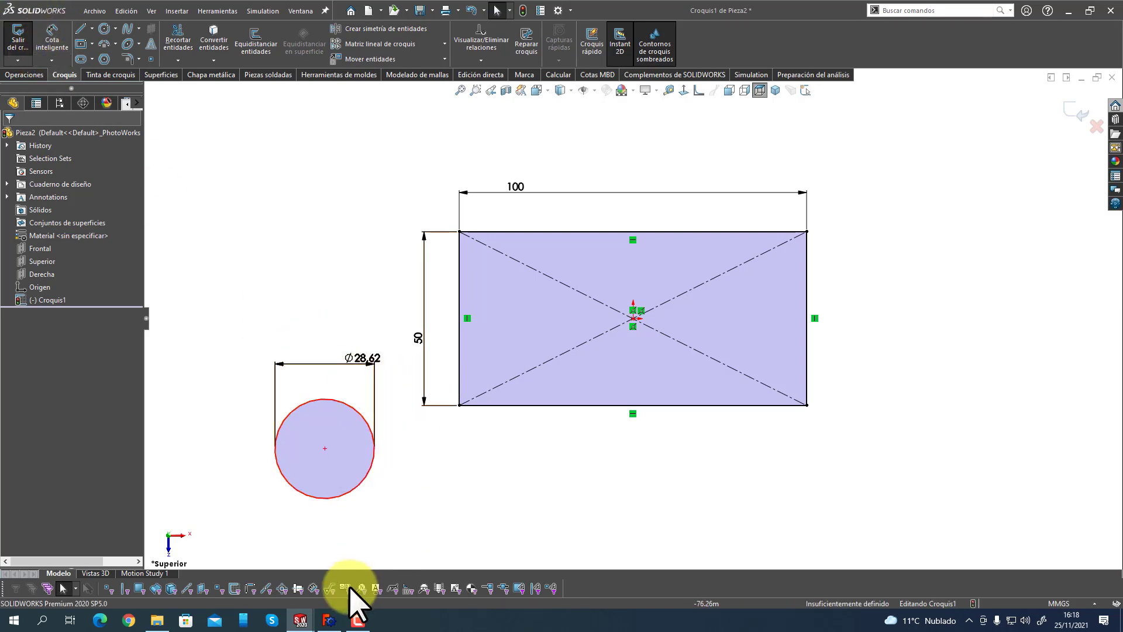
# Delete the circle and its dimension in SOLIDWORKS, then the circle in FreeCAD.
pyautogui.moveTo(398, 304); pyautogui.dragTo(251, 519)
pyautogui.press('Delete')
pyautogui.click(330, 620)
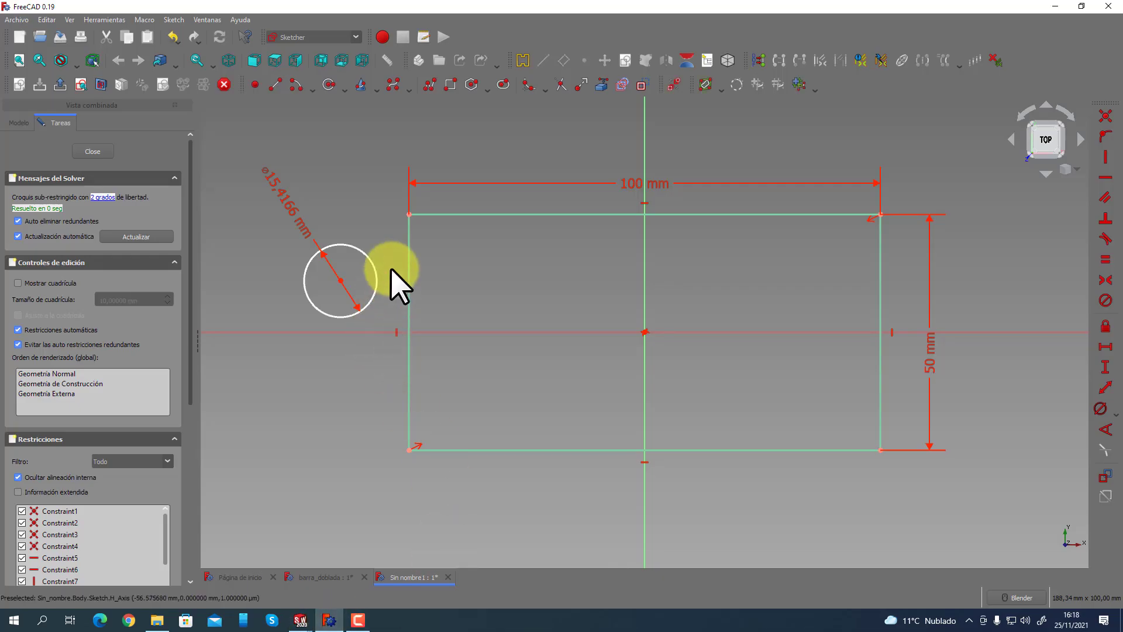
pyautogui.click(305, 296)
pyautogui.press('Delete')
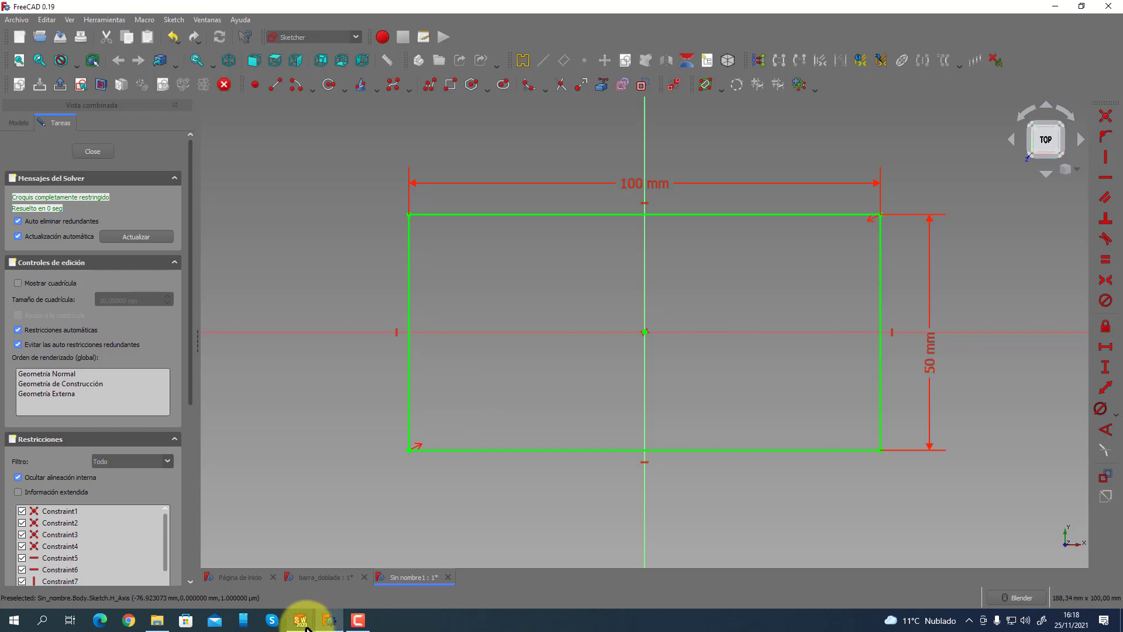
# Exit SOLIDWORKS' 100 × 50 rectangle sketch Croquis1 and bring FreeCAD's rectangle sketch forward.
pyautogui.moveTo(305, 623)
pyautogui.click(357, 605)
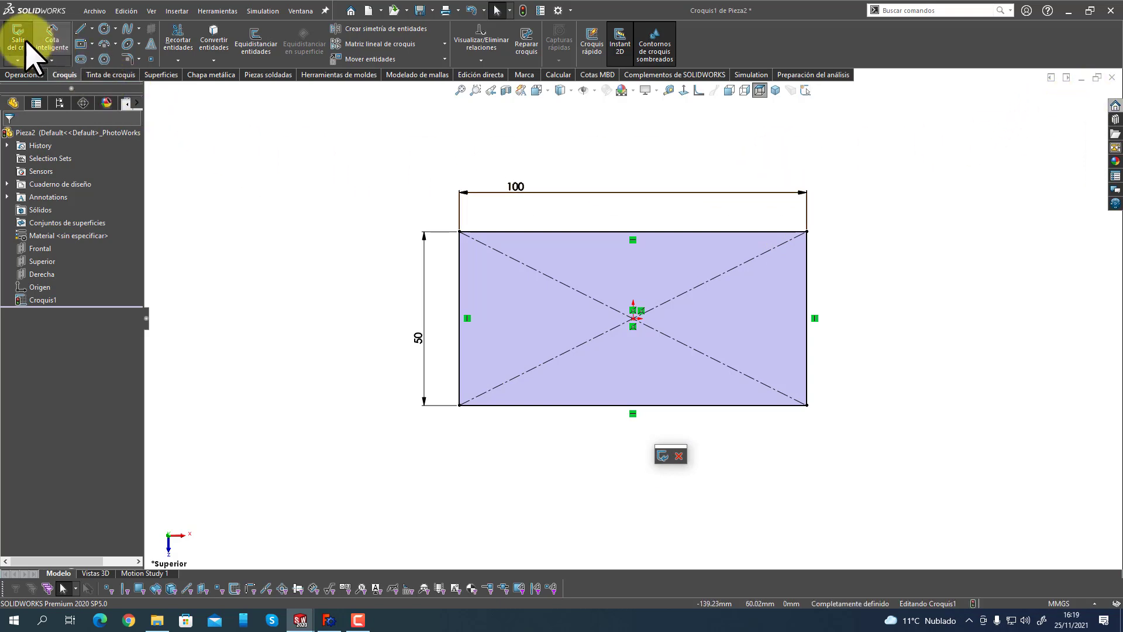
pyautogui.click(662, 456)
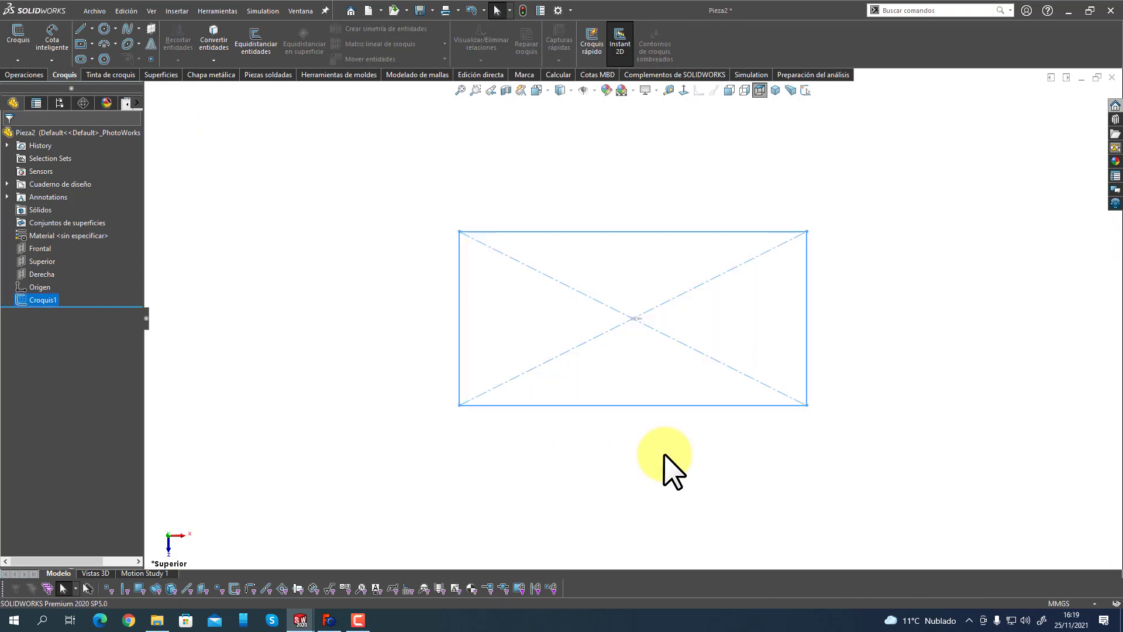
pyautogui.click(330, 622)
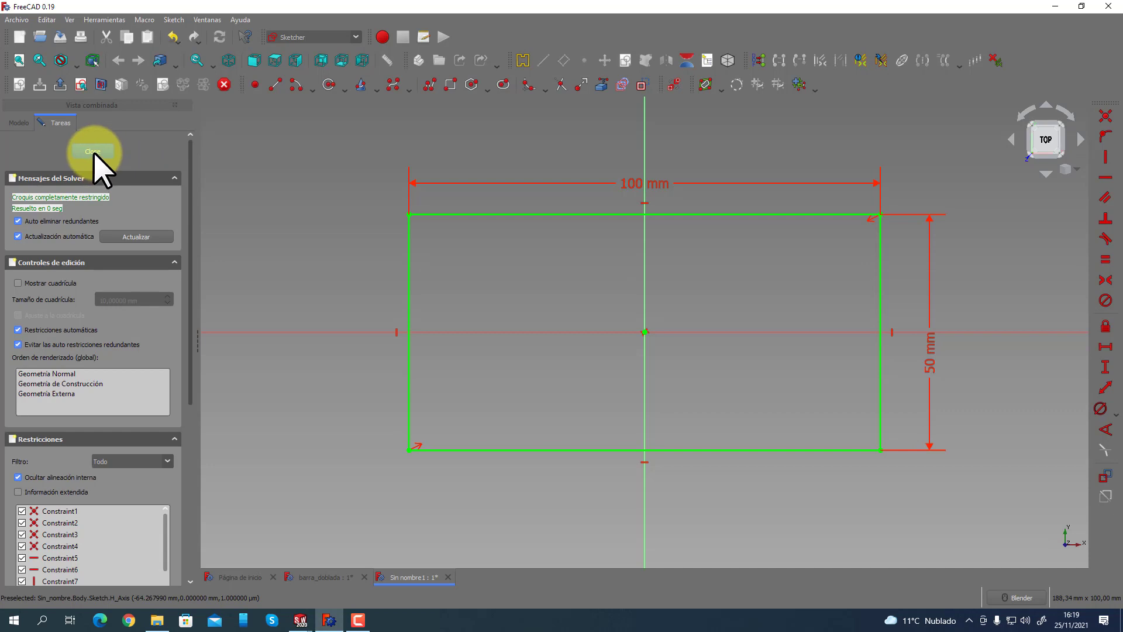
# Close FreeCAD's rectangle sketch into the Body and orbit the view to check it.
pyautogui.click(61, 86)
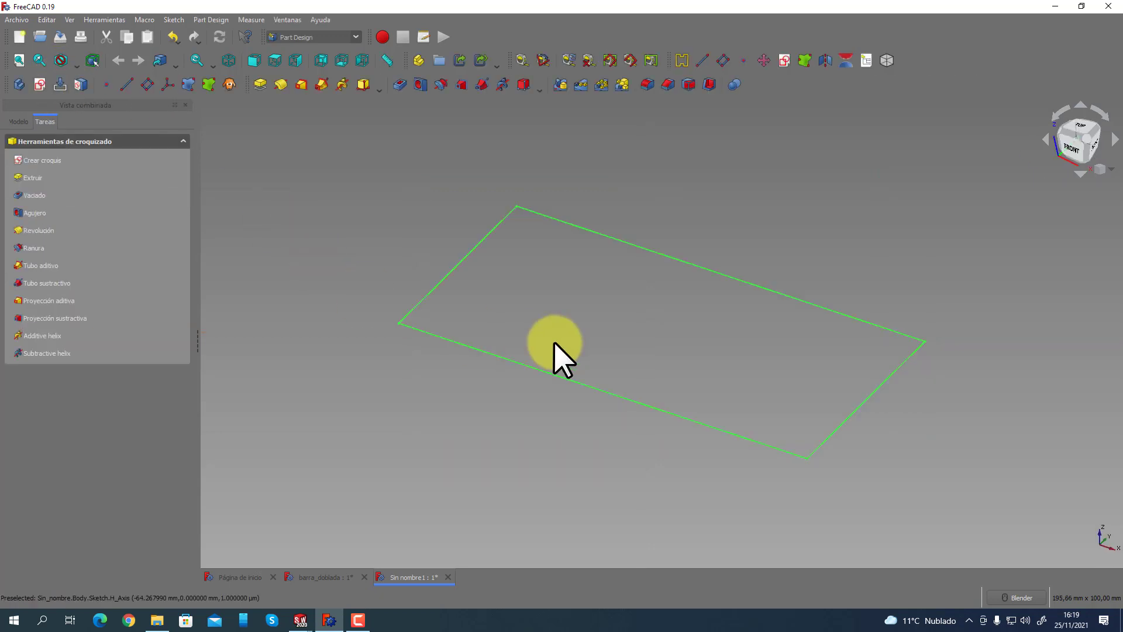
pyautogui.moveTo(554, 351)
pyautogui.mouseDown(button='middle')
pyautogui.moveTo(517, 303)
pyautogui.moveTo(424, 296)
pyautogui.moveTo(562, 326)
pyautogui.moveTo(556, 306)
pyautogui.moveTo(524, 316)
pyautogui.moveTo(551, 313)
pyautogui.moveTo(535, 301)
pyautogui.mouseUp(button='middle')
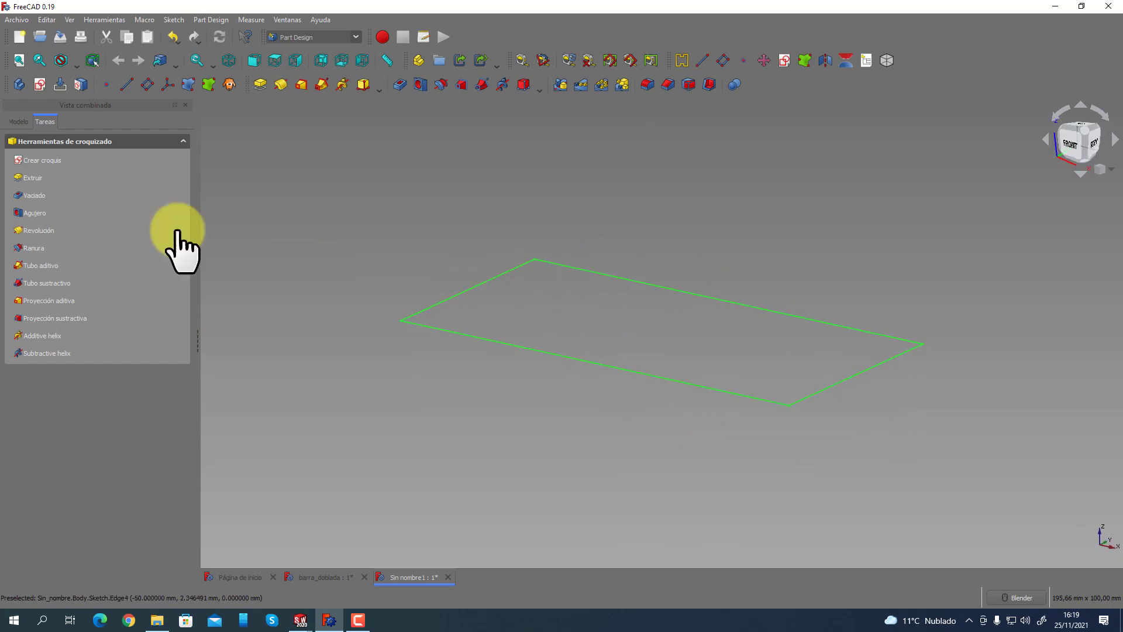
pyautogui.click(18, 122)
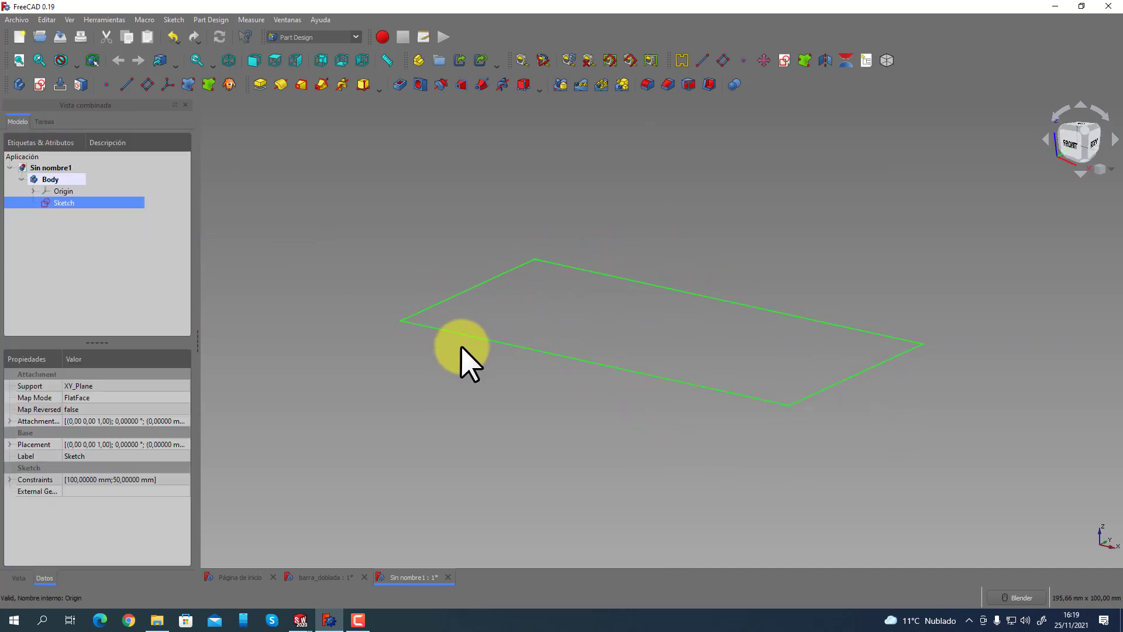
pyautogui.moveTo(462, 349)
pyautogui.mouseDown(button='middle')
pyautogui.moveTo(514, 363)
pyautogui.moveTo(509, 371)
pyautogui.mouseUp(button='middle')
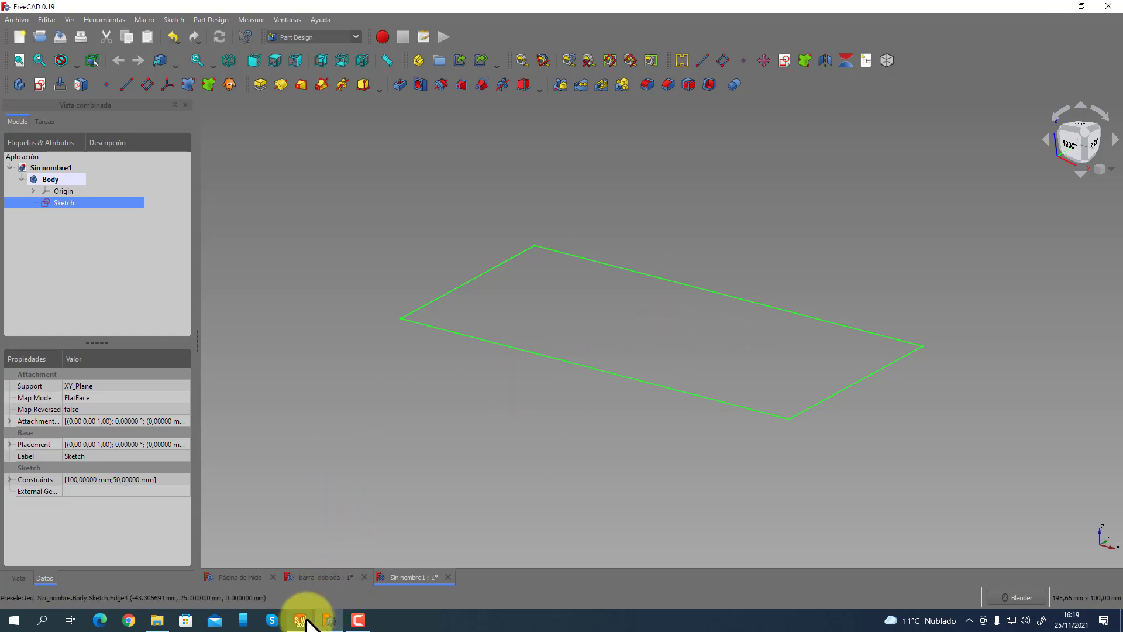
# Pull Croquis1 upward with the Instant 3D arrow to create the solid block Saliente-Extruir1.
pyautogui.moveTo(300, 614)
pyautogui.click(343, 582)
pyautogui.moveTo(552, 498)
pyautogui.mouseDown(button='middle')
pyautogui.moveTo(490, 431)
pyautogui.moveTo(514, 326)
pyautogui.moveTo(502, 283)
pyautogui.moveTo(620, 304)
pyautogui.mouseUp(button='middle')
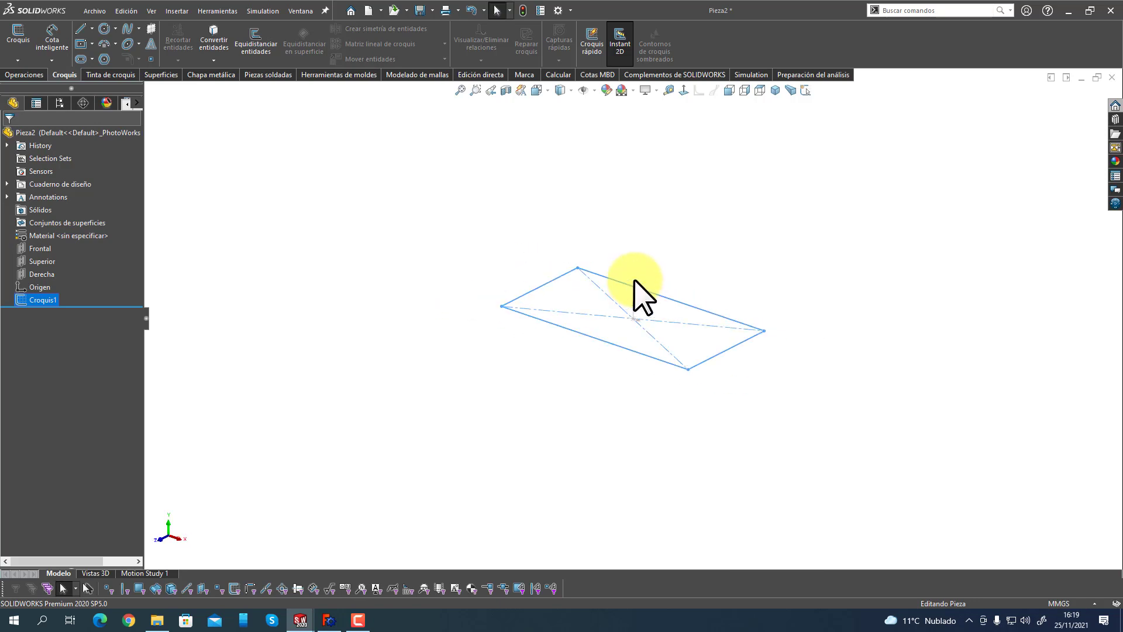
pyautogui.scroll(-3, 635, 286)
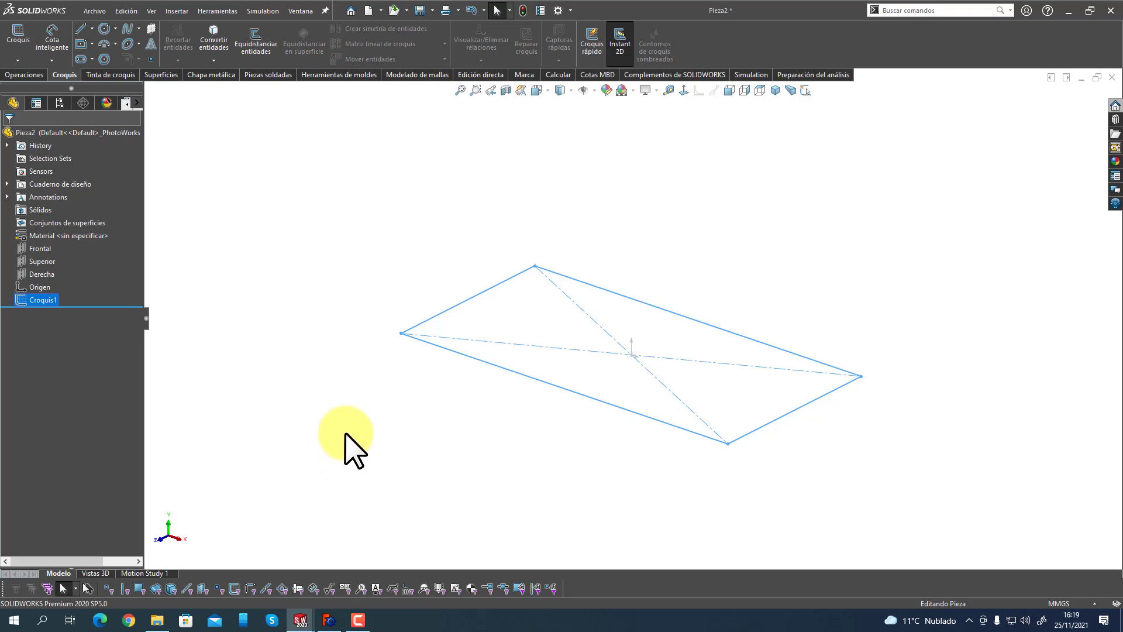
pyautogui.click(26, 74)
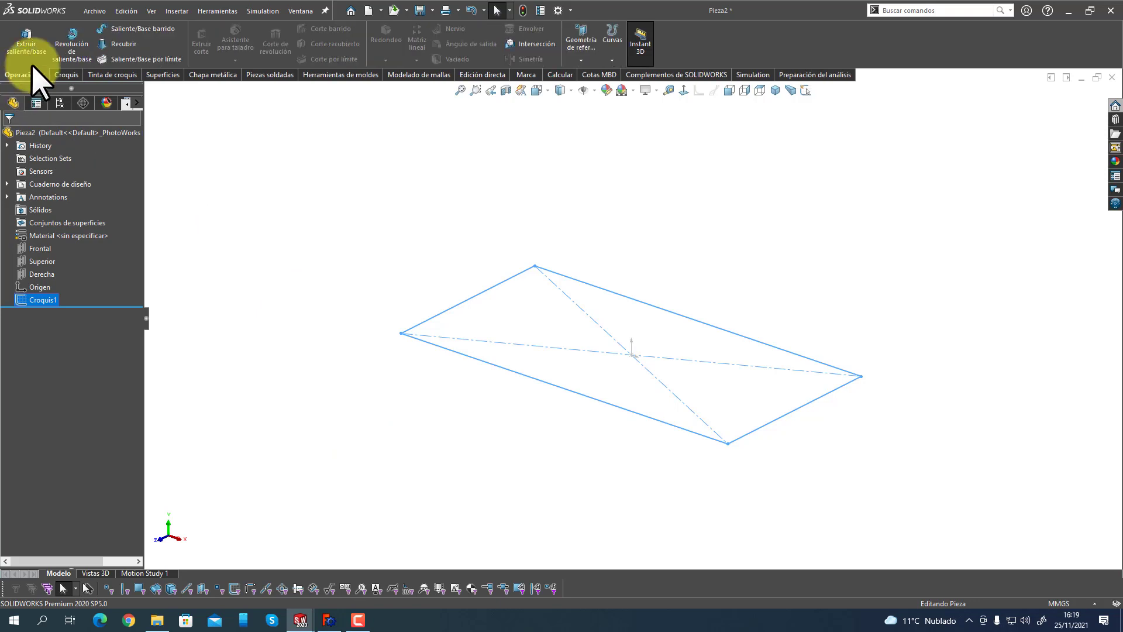
pyautogui.click(568, 389)
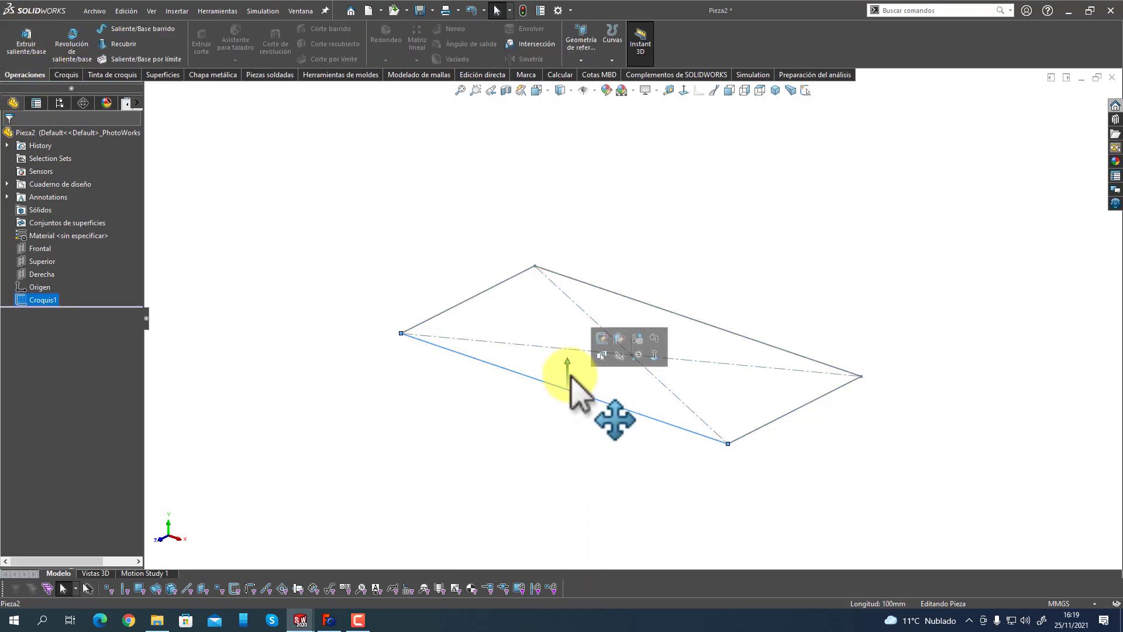
pyautogui.moveTo(575, 345)
pyautogui.mouseDown()
pyautogui.moveTo(570, 277)
pyautogui.moveTo(583, 286)
pyautogui.mouseUp()
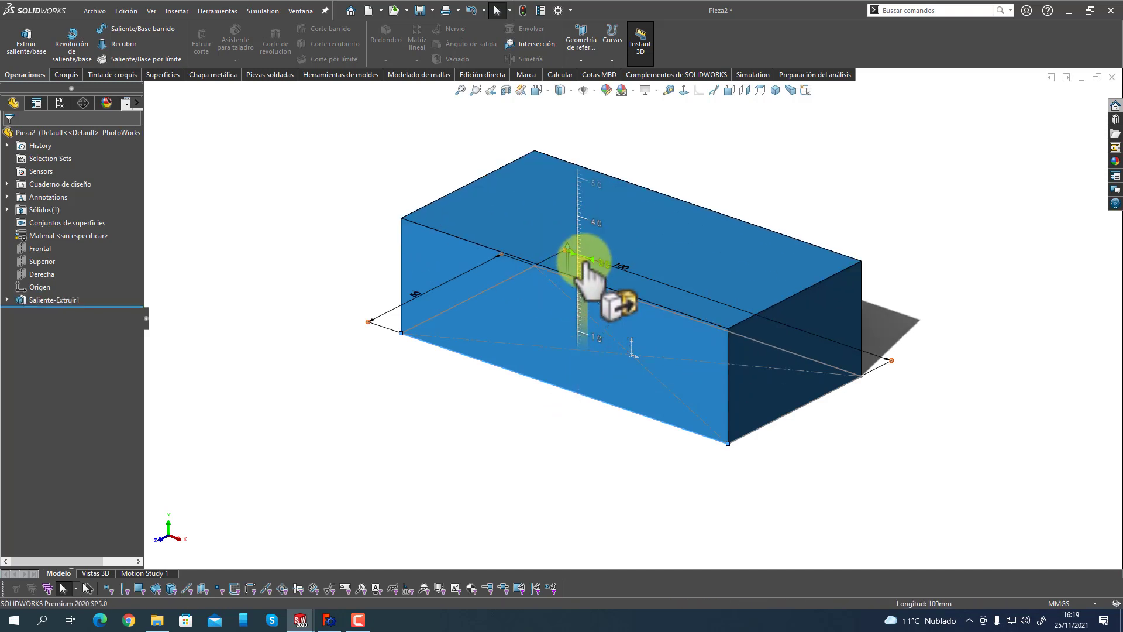
pyautogui.moveTo(587, 296)
pyautogui.mouseDown()
pyautogui.moveTo(590, 327)
pyautogui.moveTo(587, 295)
pyautogui.moveTo(592, 314)
pyautogui.mouseUp()
pyautogui.click(478, 462)
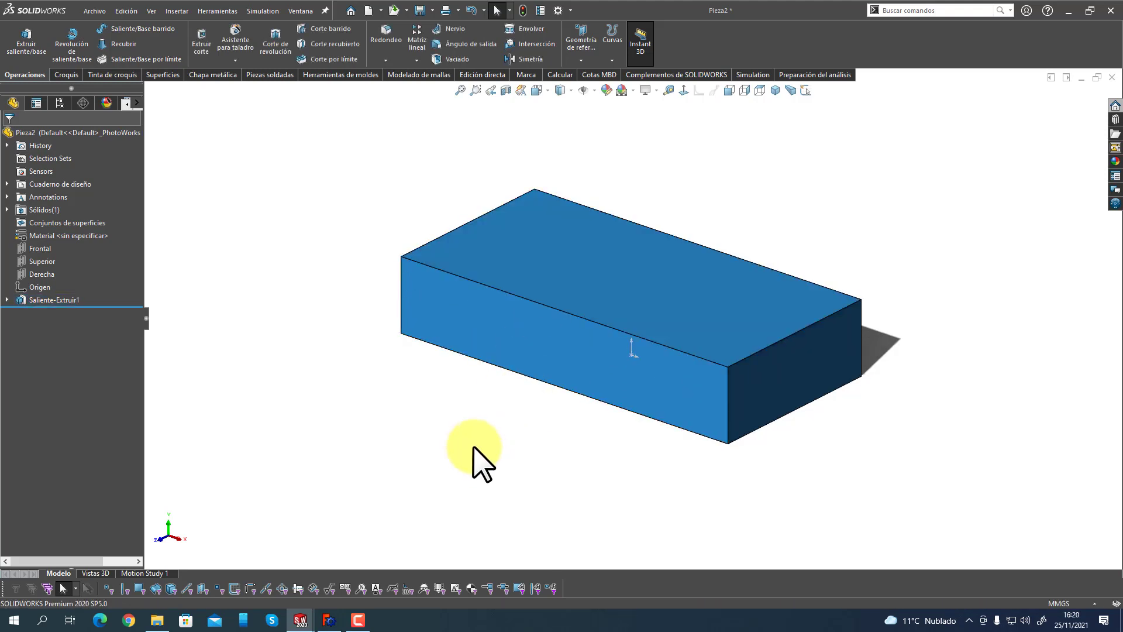
# Select FreeCAD's rectangle Sketch and pad it with a length of 20 mm.
pyautogui.click(329, 619)
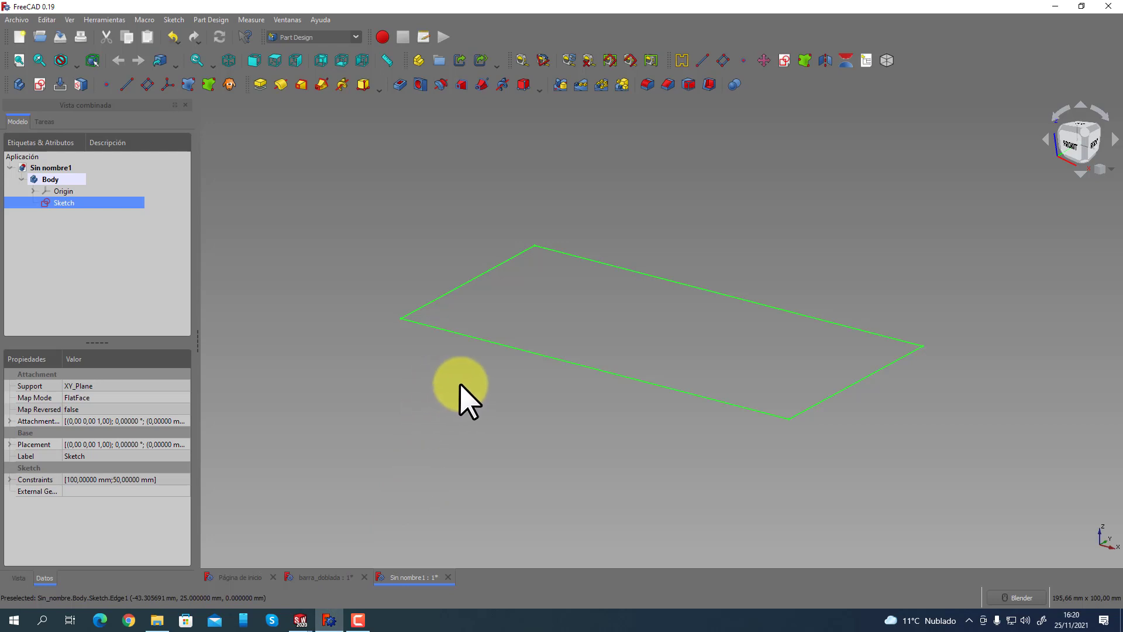
pyautogui.click(496, 345)
pyautogui.click(496, 344)
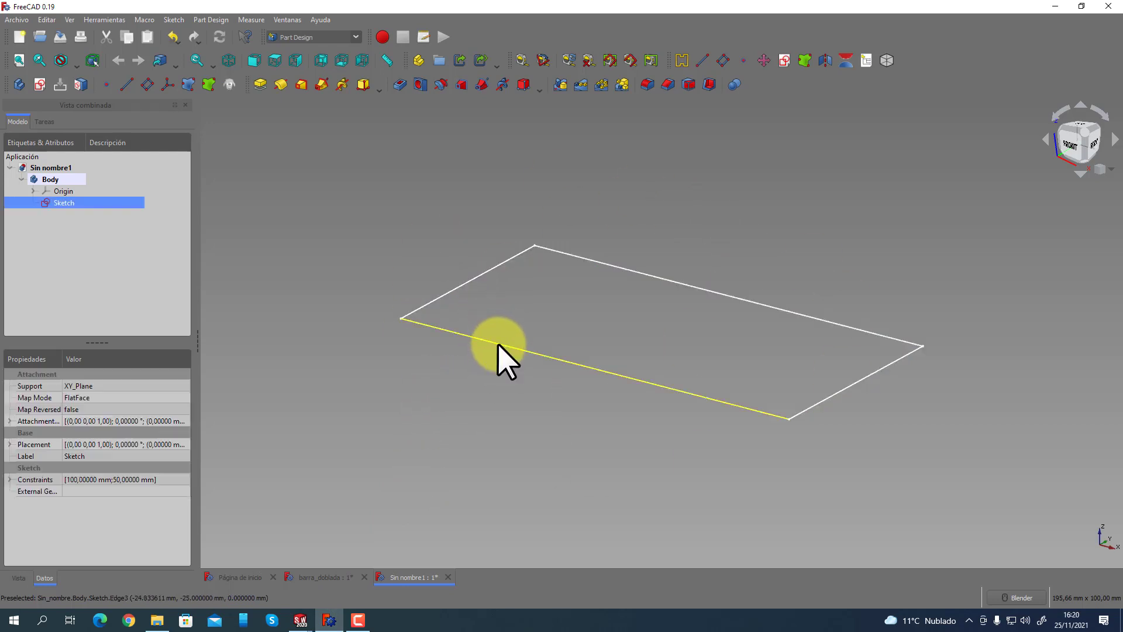
pyautogui.click(516, 366)
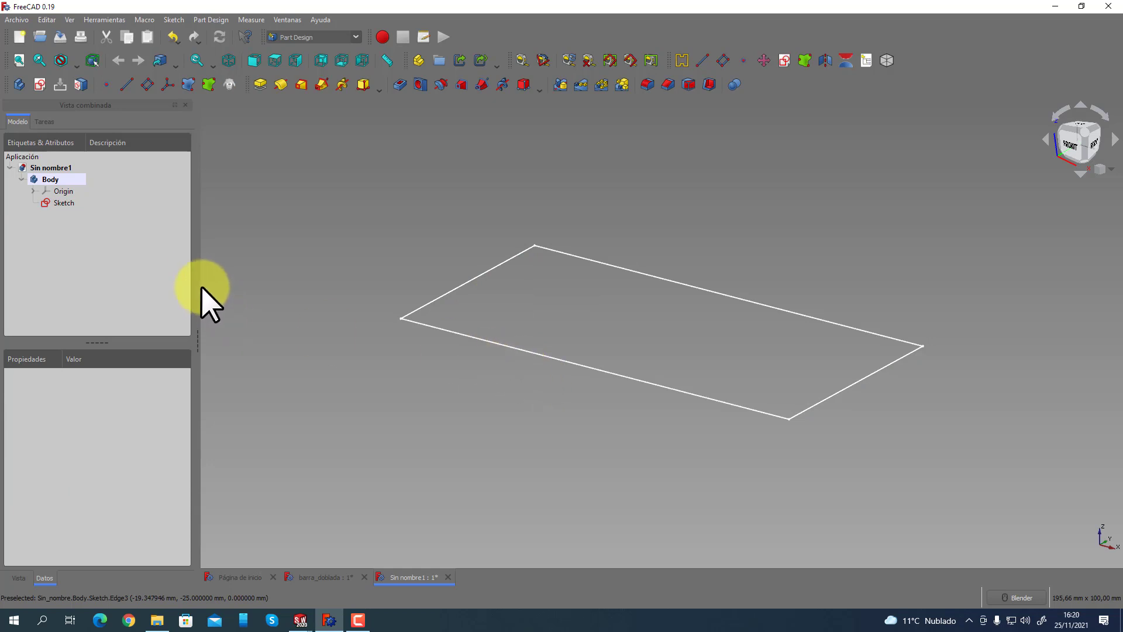
pyautogui.click(63, 203)
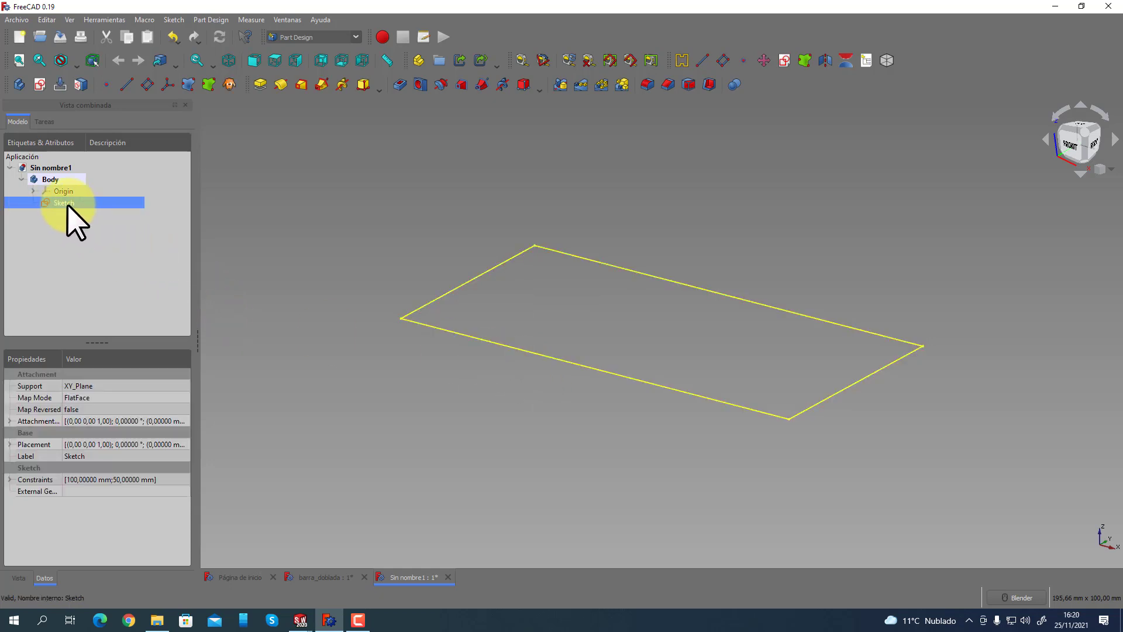
pyautogui.click(260, 86)
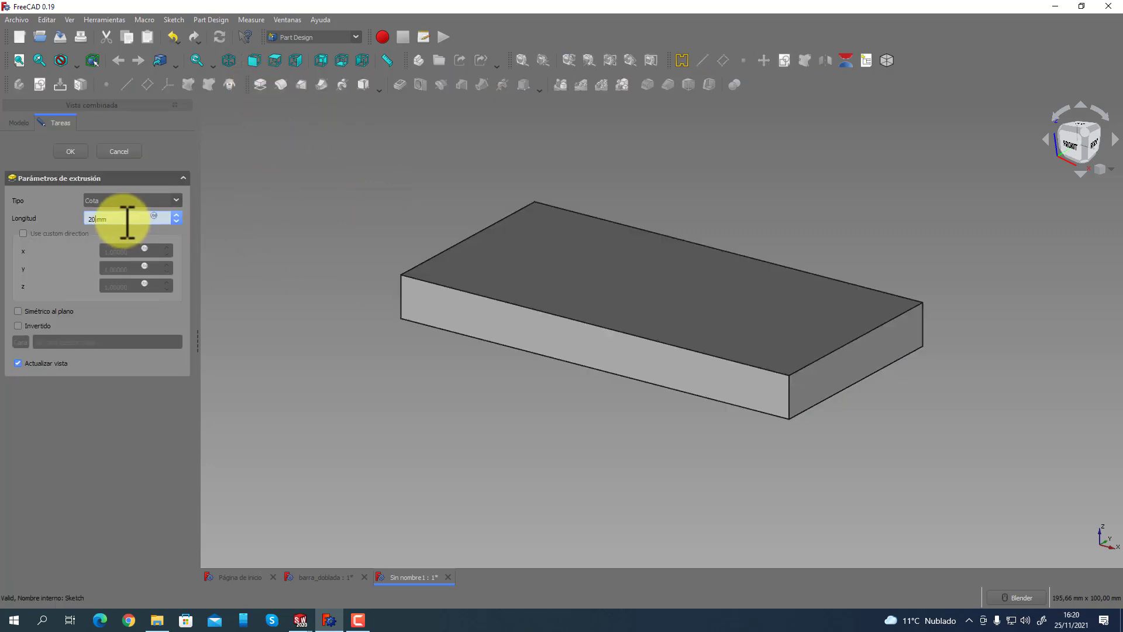
pyautogui.write('20')
pyautogui.press('Return')
# Orbit around the 20 mm padded block, then return to the SOLIDWORKS part.
pyautogui.moveTo(366, 366); pyautogui.dragTo(367, 366, button='middle')
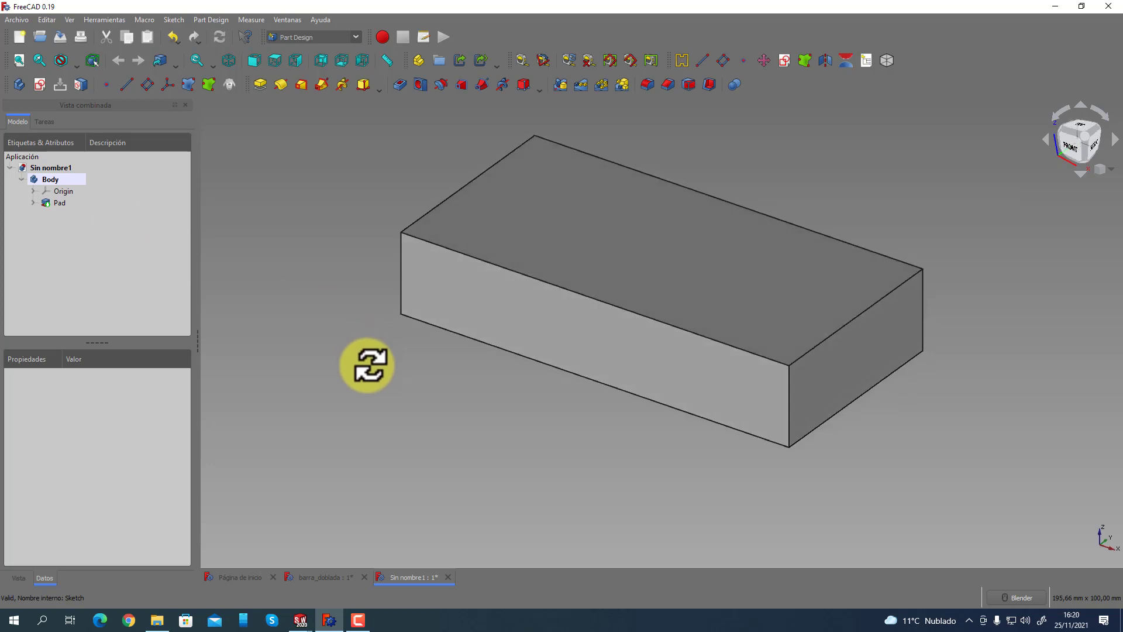
pyautogui.scroll(-2, 367, 375)
pyautogui.scroll(1, 371, 225)
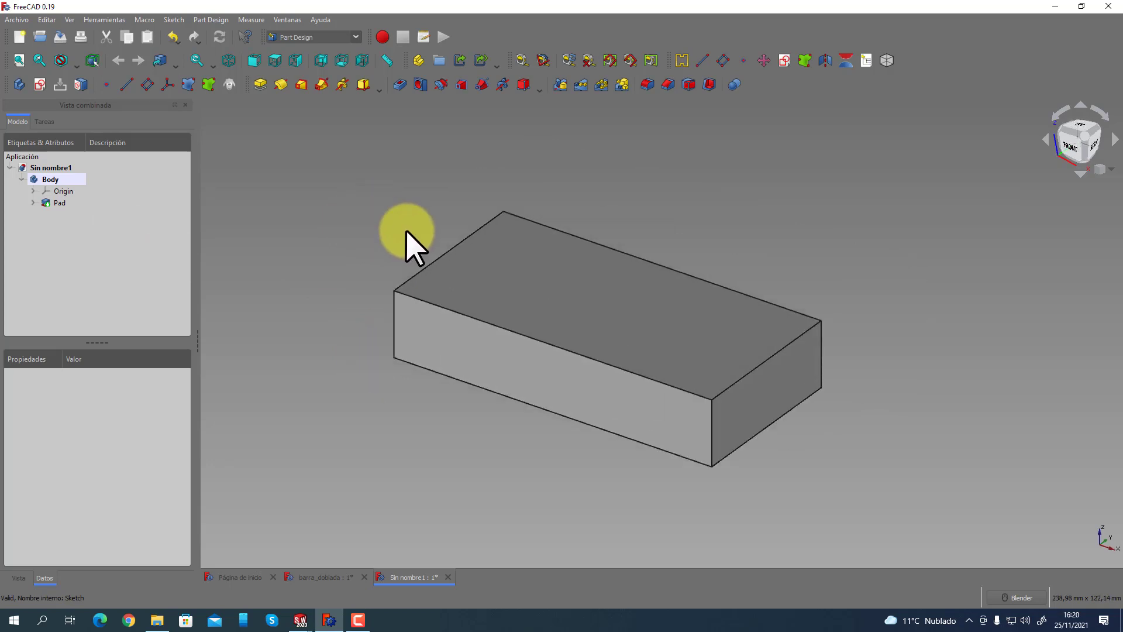
pyautogui.moveTo(409, 244); pyautogui.dragTo(517, 290, button='middle')
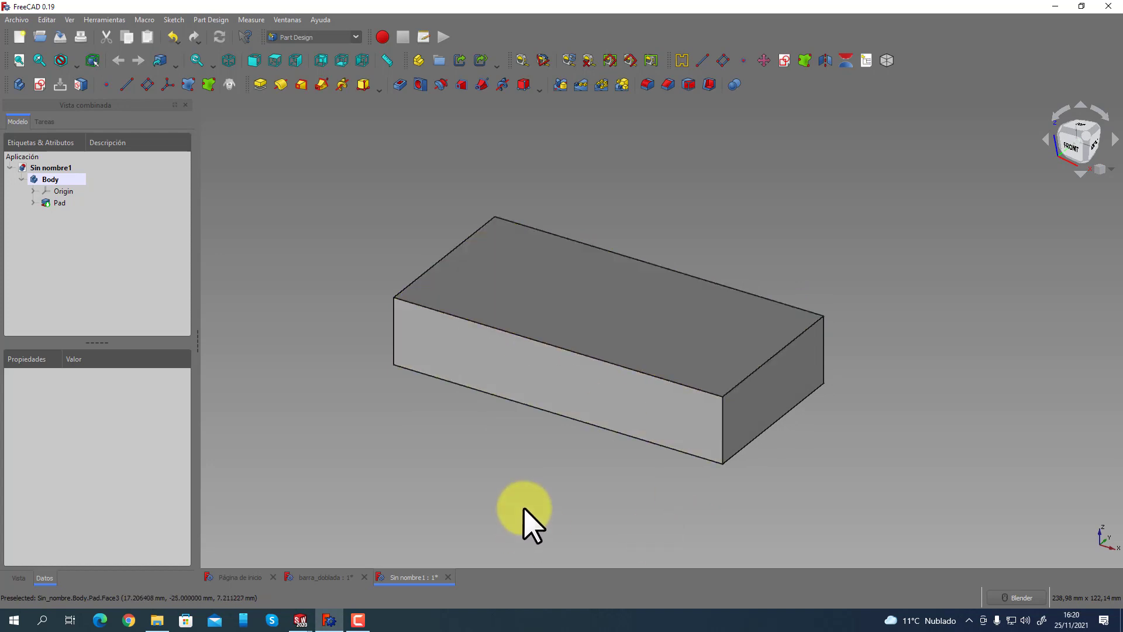
pyautogui.moveTo(302, 625)
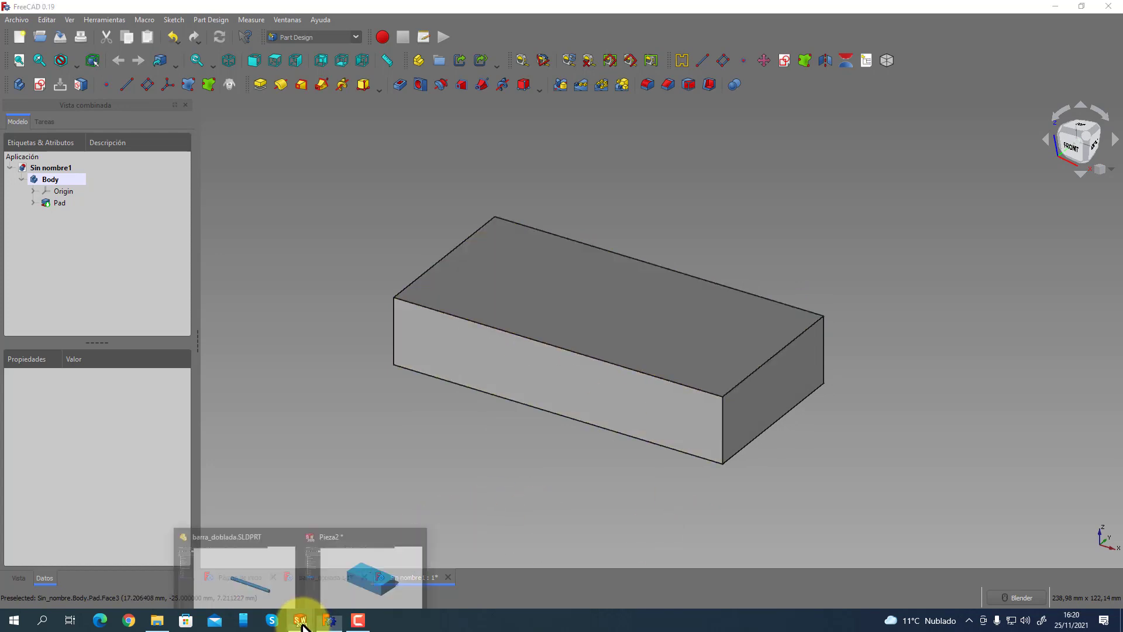
pyautogui.click(357, 602)
# Start a sketch on the block's top face and draw a circle left of the origin.
pyautogui.moveTo(471, 434)
pyautogui.mouseDown(button='middle')
pyautogui.moveTo(454, 406)
pyautogui.moveTo(451, 431)
pyautogui.mouseUp(button='middle')
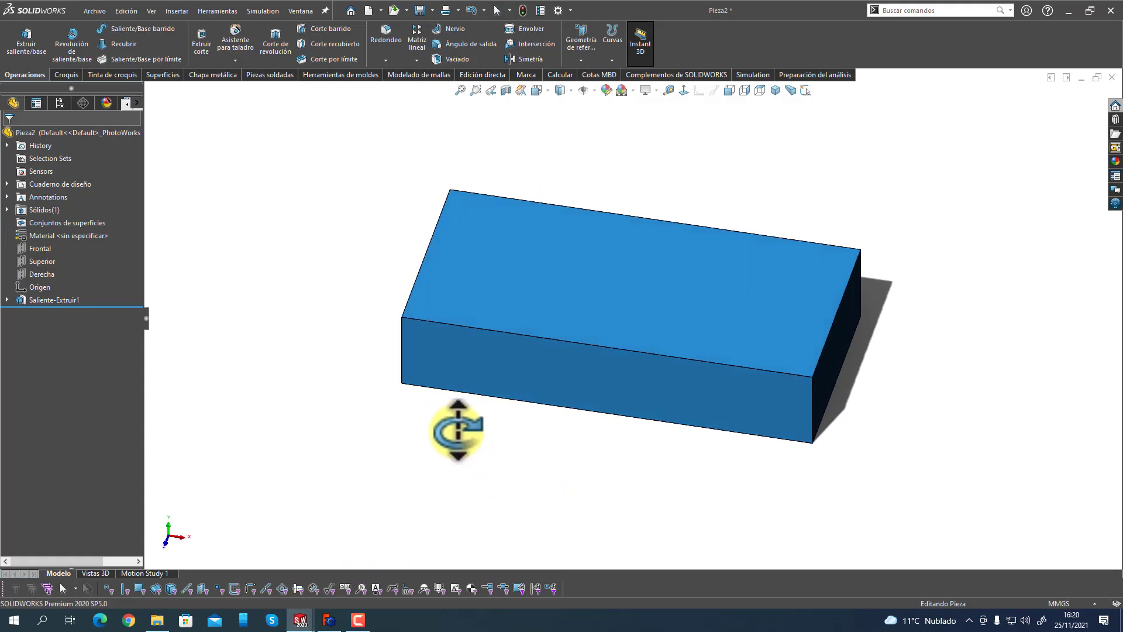
pyautogui.click(502, 286)
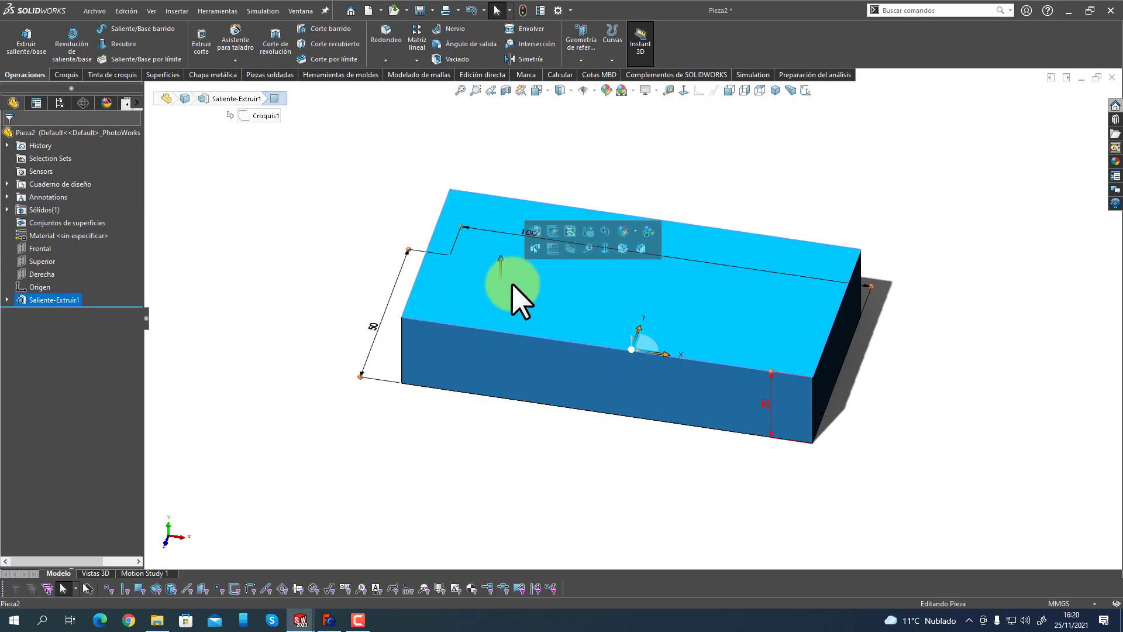
pyautogui.click(552, 246)
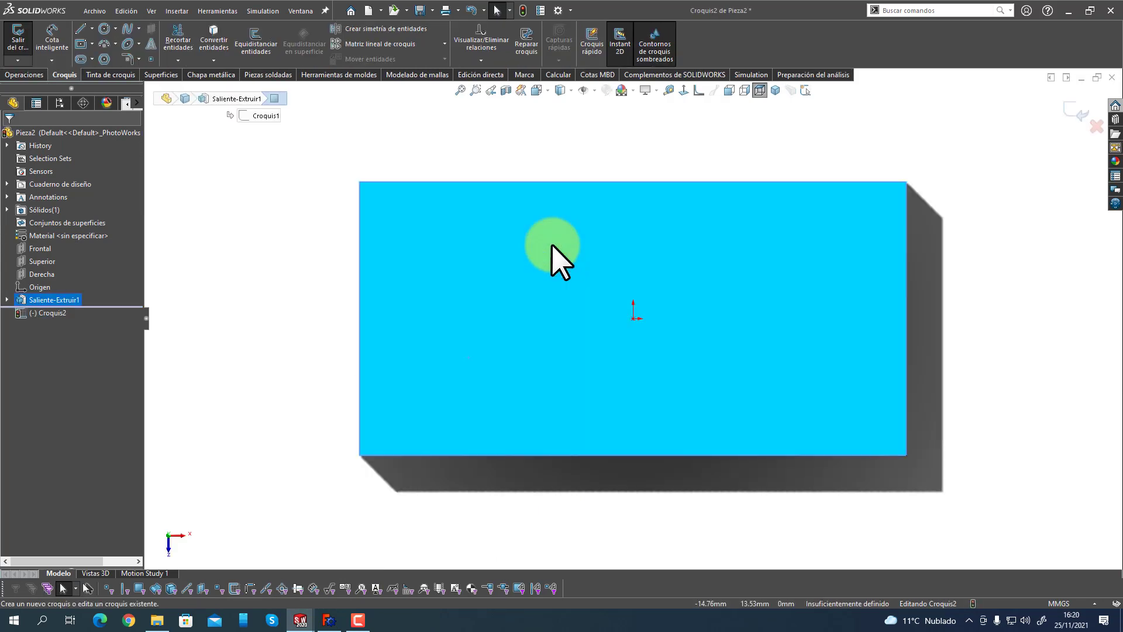
pyautogui.click(104, 29)
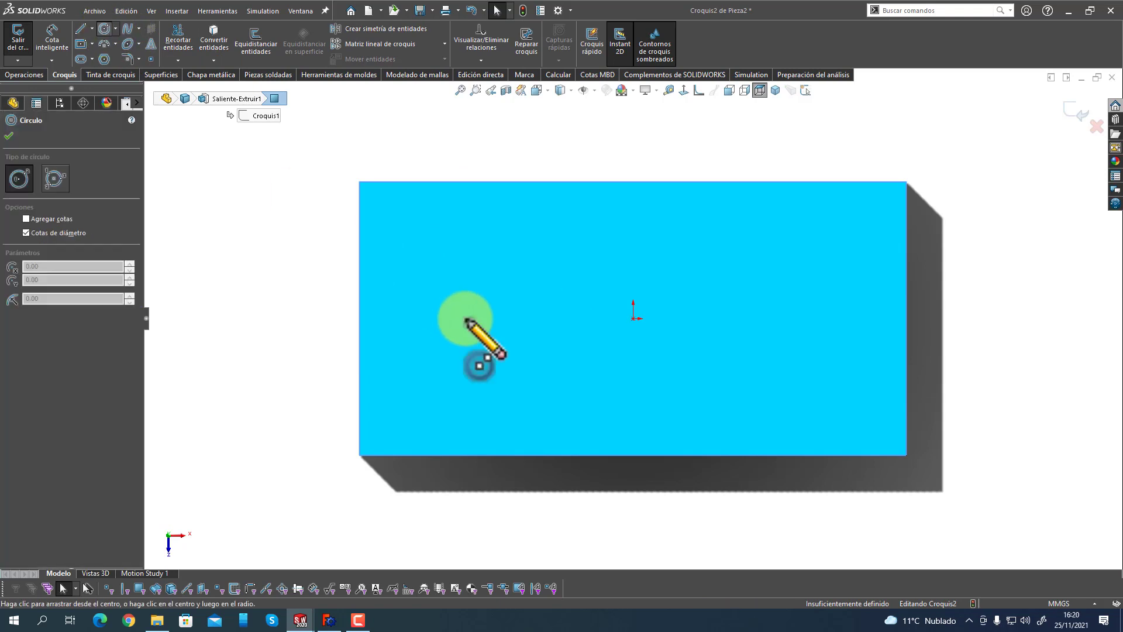
pyautogui.click(456, 319)
pyautogui.click(469, 358)
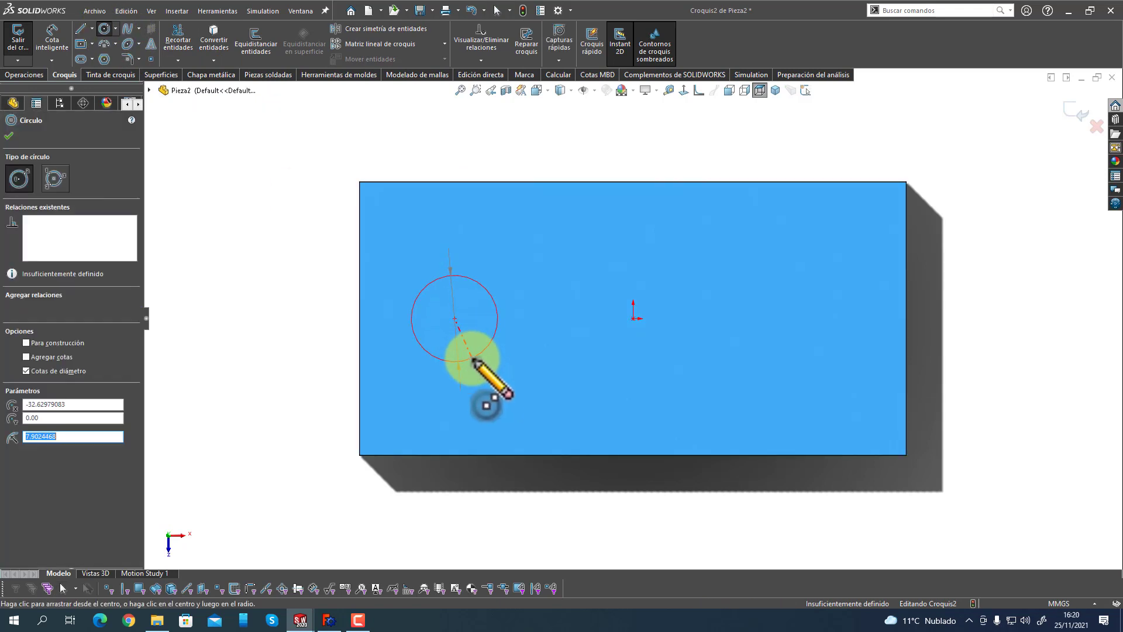
pyautogui.rightClick(319, 329)
pyautogui.click(320, 330)
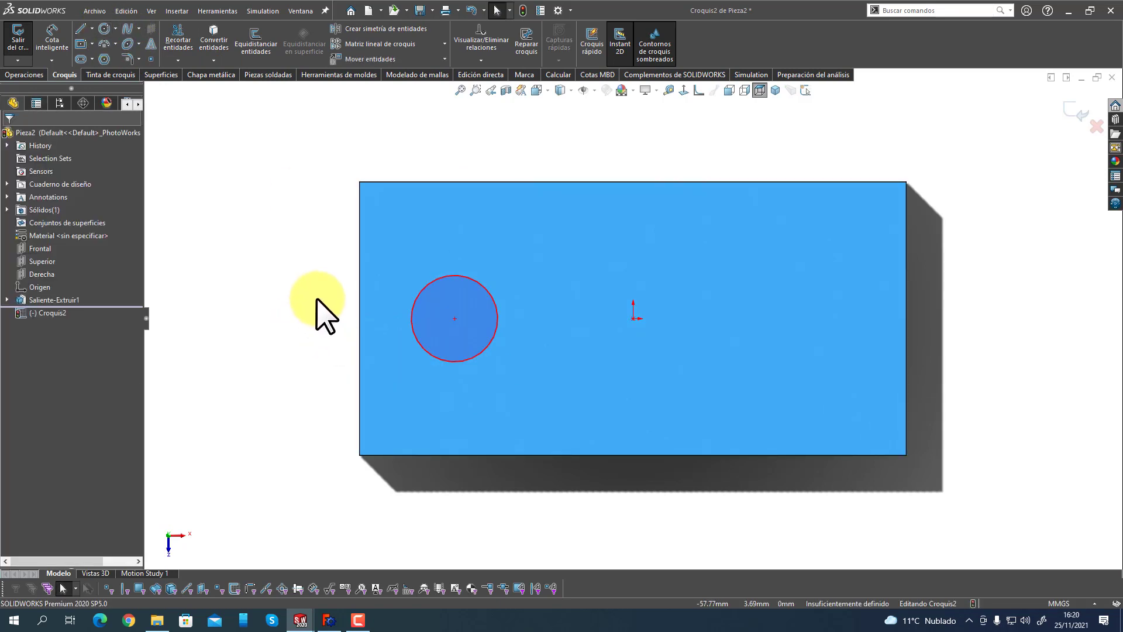
# Dimension the circle to a 15 mm diameter and exit sketch Croquis2.
pyautogui.click(53, 41)
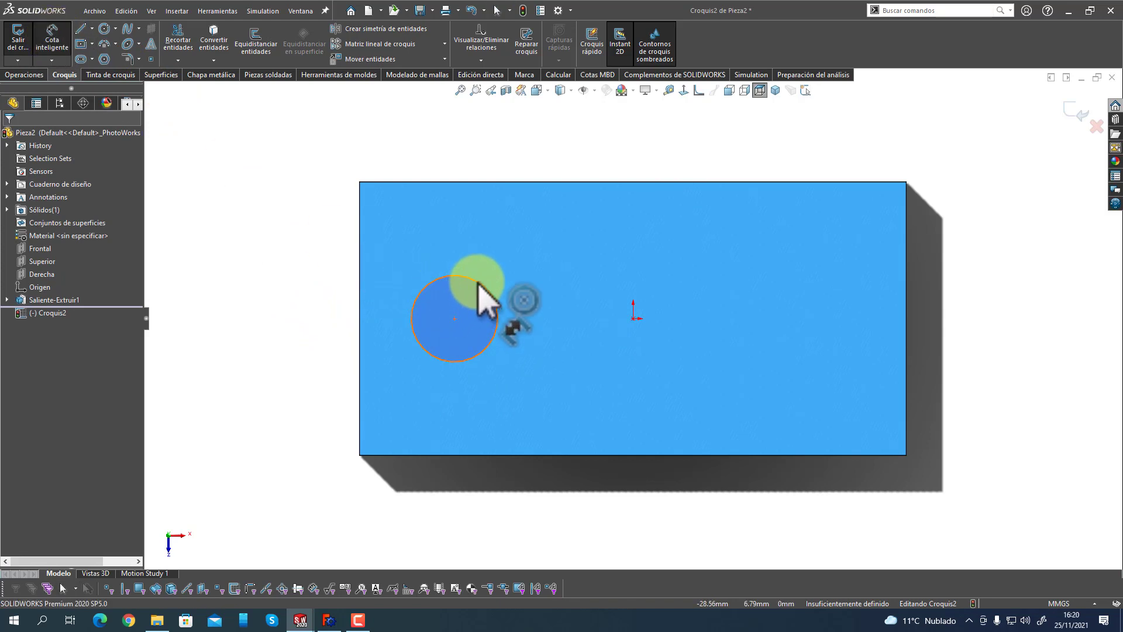
pyautogui.click(484, 291)
pyautogui.click(525, 272)
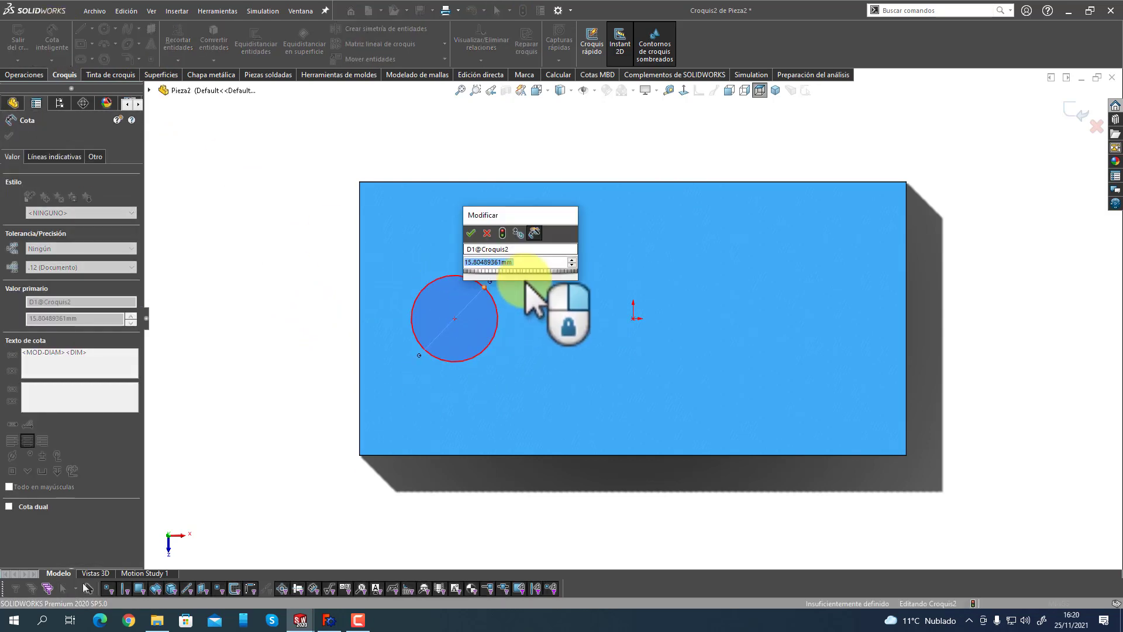
pyautogui.write('1')
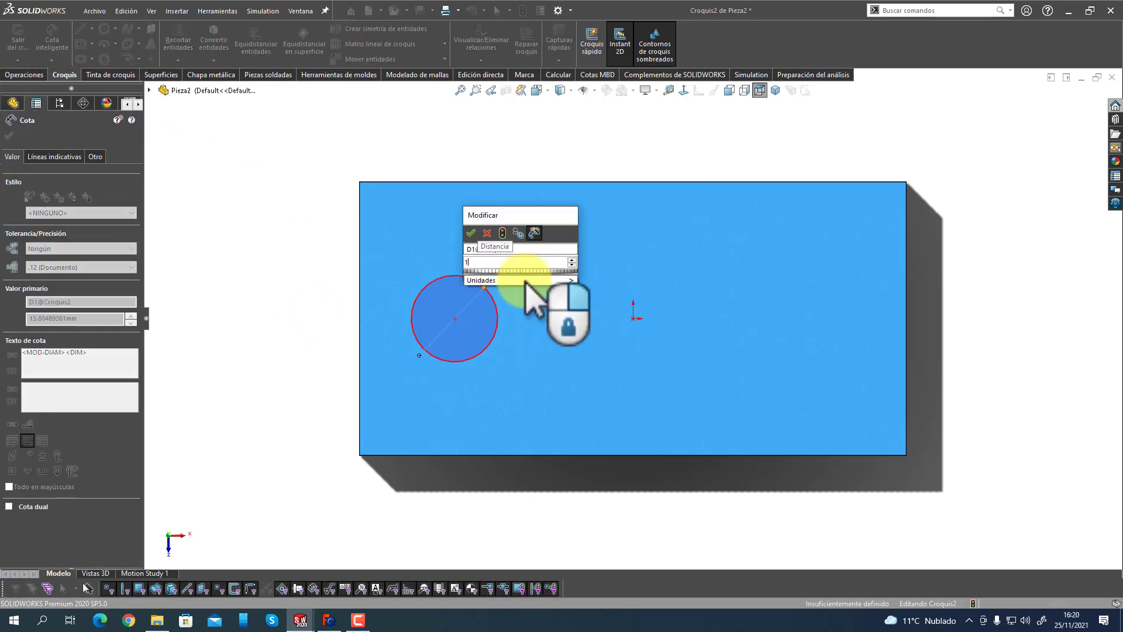
pyautogui.write('5')
pyautogui.press('Return')
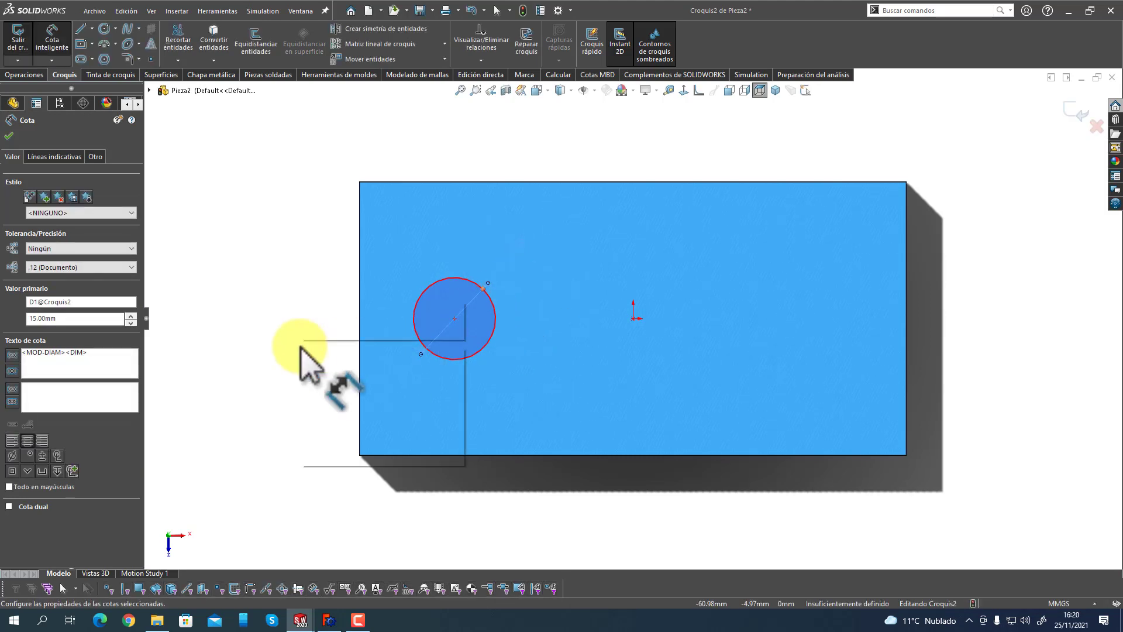
pyautogui.rightClick(300, 348)
pyautogui.click(325, 377)
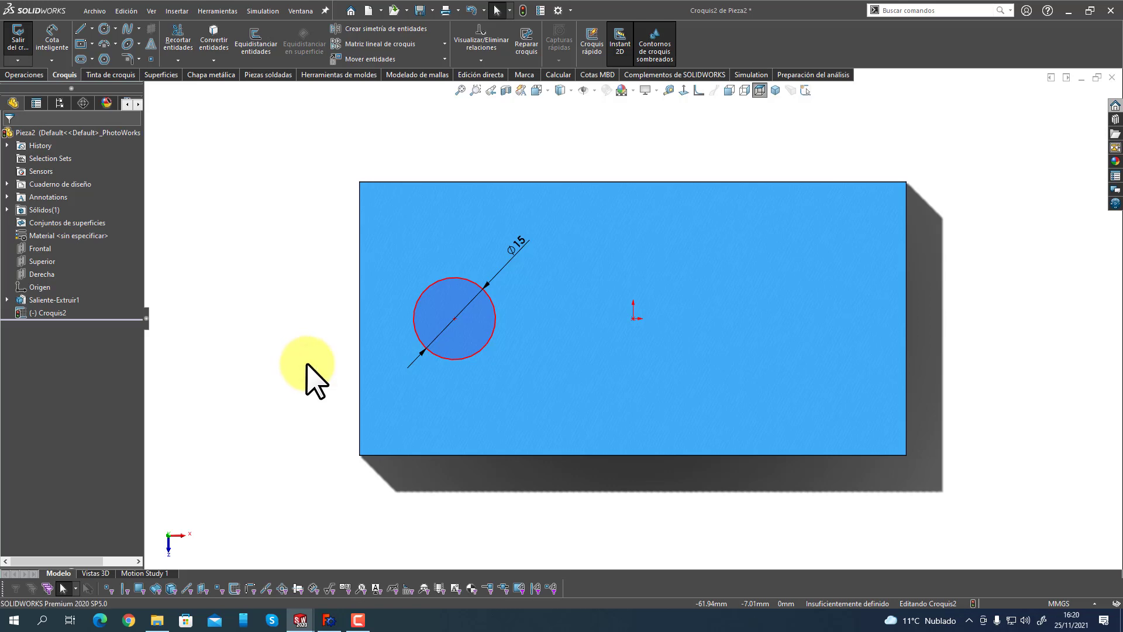
pyautogui.click(306, 363)
pyautogui.moveTo(363, 446)
pyautogui.mouseDown(button='middle')
pyautogui.moveTo(343, 394)
pyautogui.moveTo(342, 272)
pyautogui.moveTo(314, 258)
pyautogui.mouseUp(button='middle')
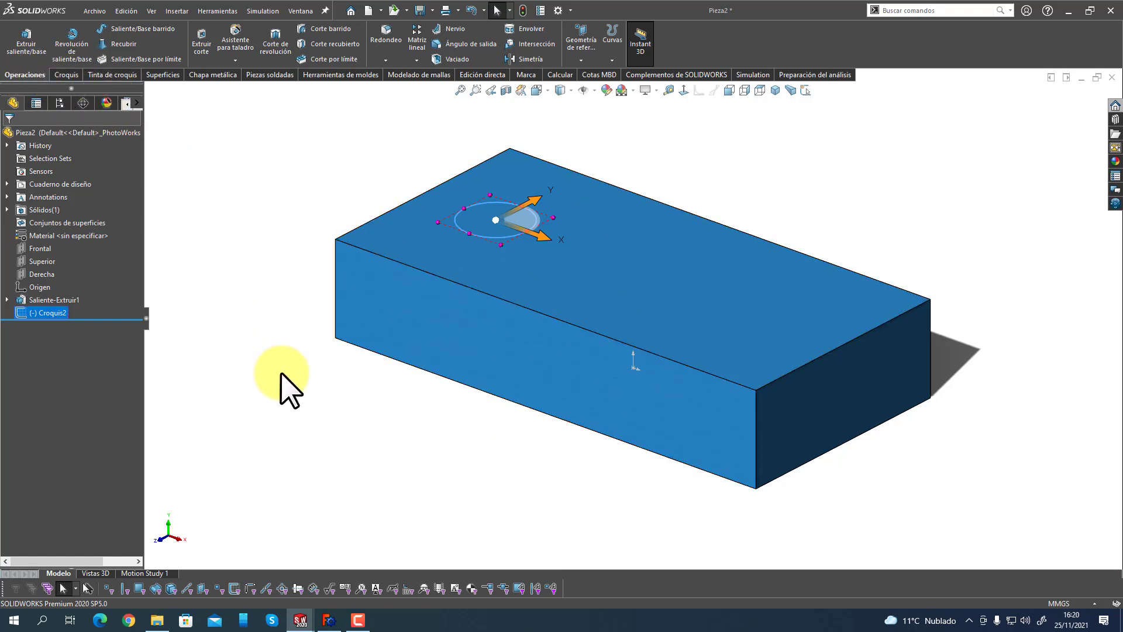
# Open an empty Croquis3 on the top face, try Círculo from the S toolbar, then abandon it.
pyautogui.moveTo(281, 374)
pyautogui.mouseDown(button='middle')
pyautogui.moveTo(314, 389)
pyautogui.moveTo(308, 408)
pyautogui.mouseUp(button='middle')
pyautogui.click(638, 328)
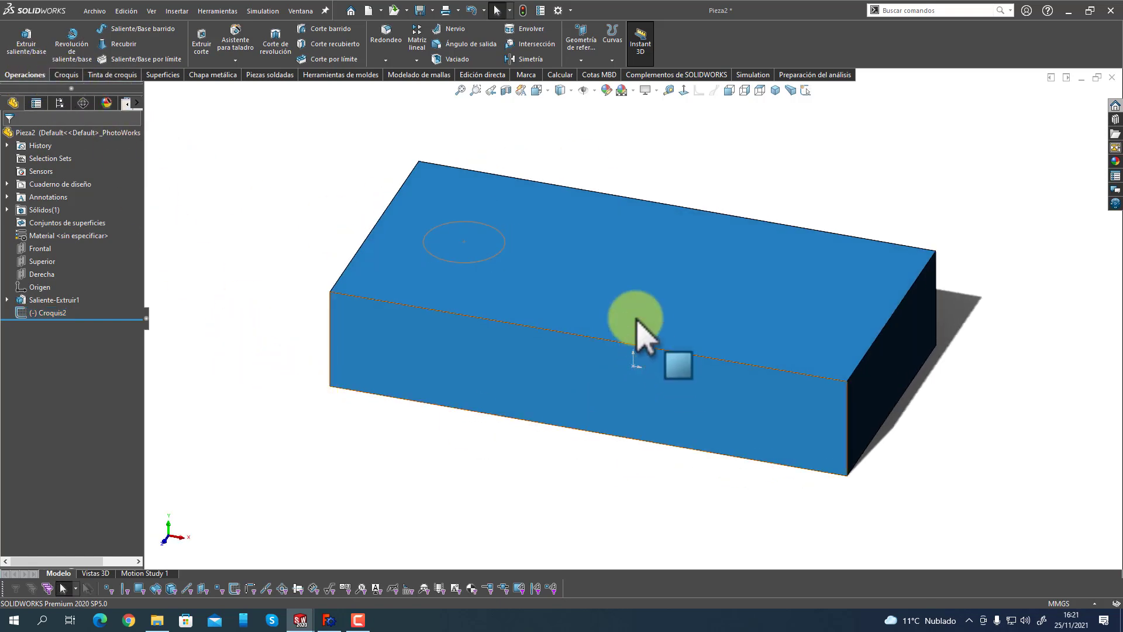
pyautogui.click(624, 305)
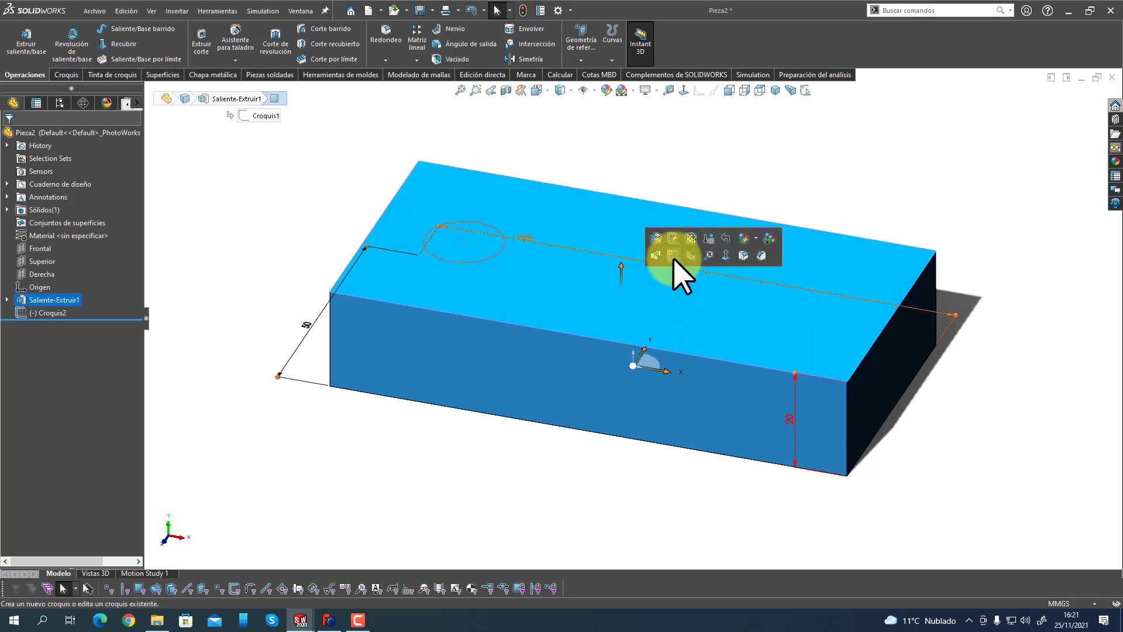
pyautogui.click(673, 258)
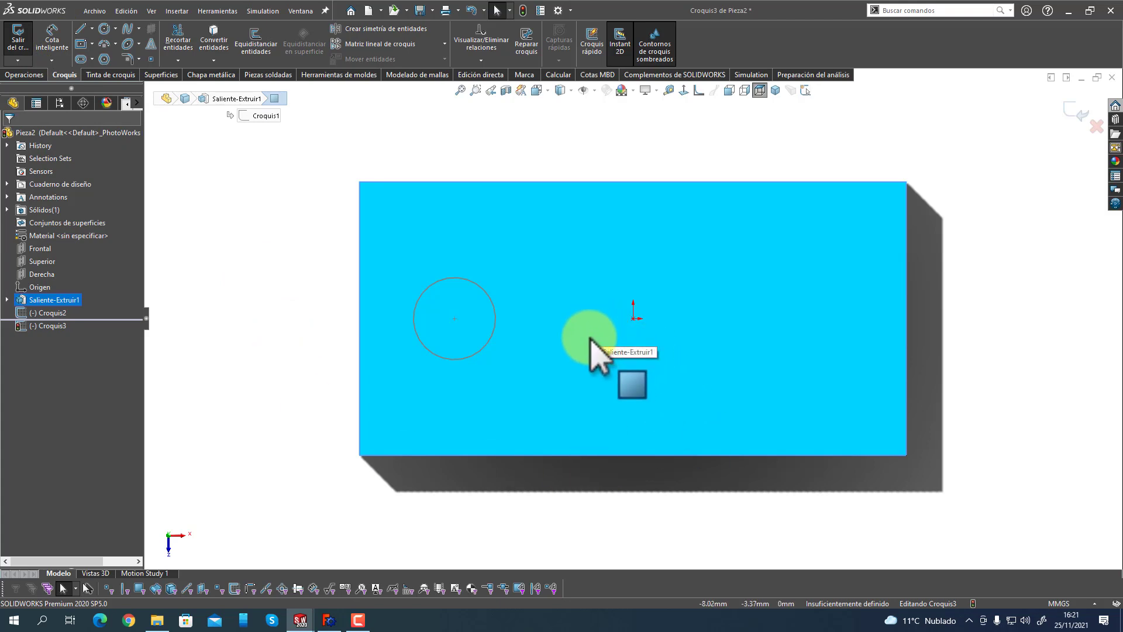
pyautogui.press('s')
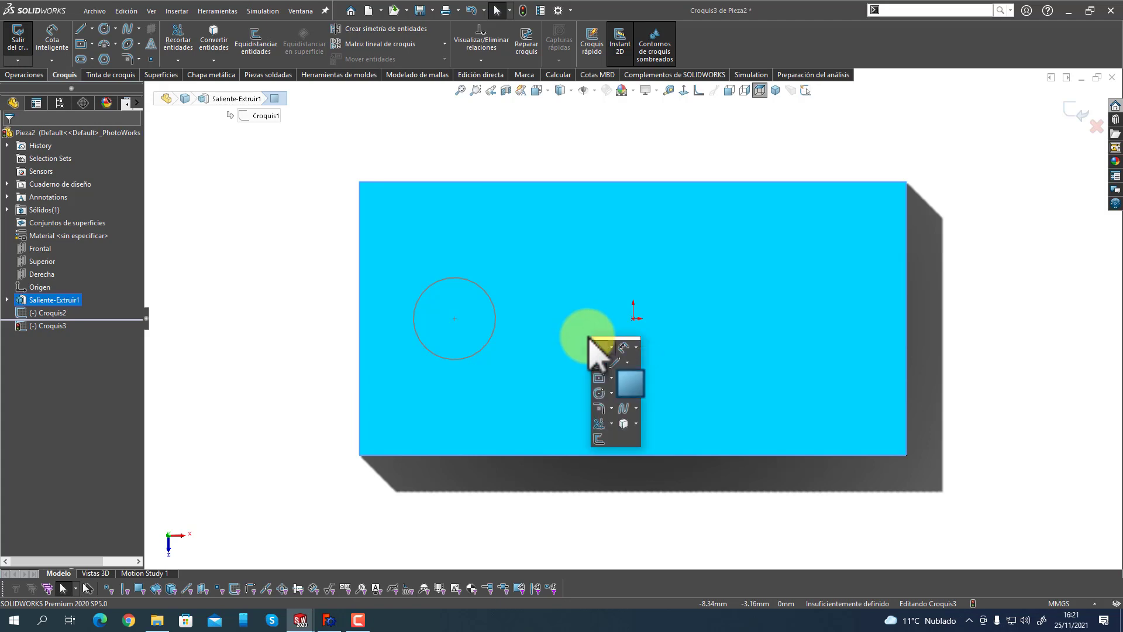
pyautogui.click(598, 393)
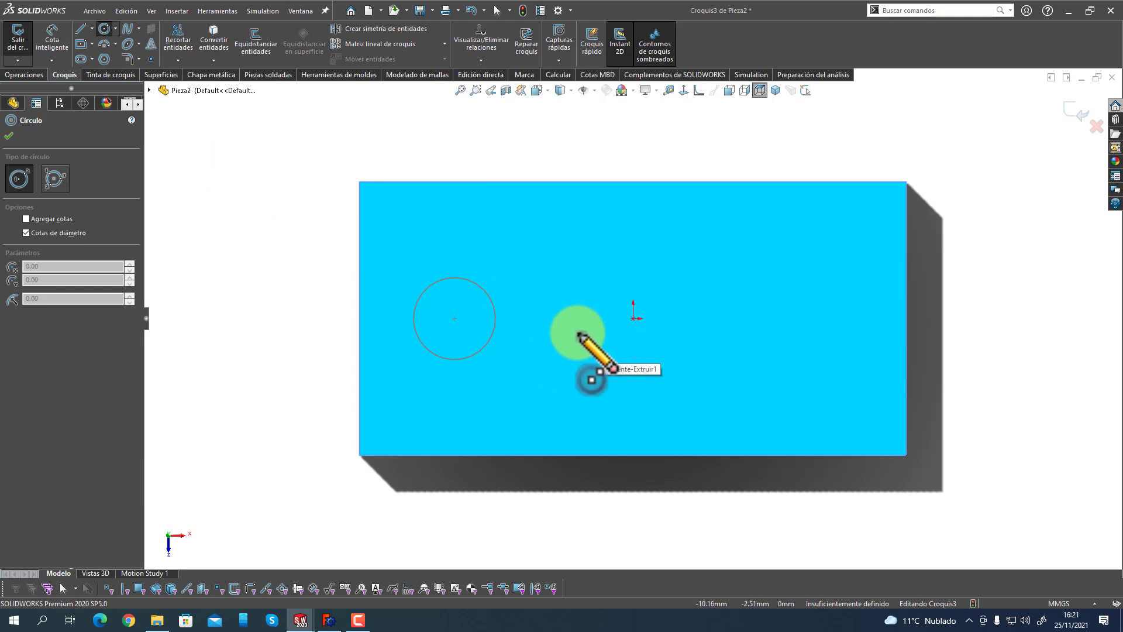
pyautogui.press('s')
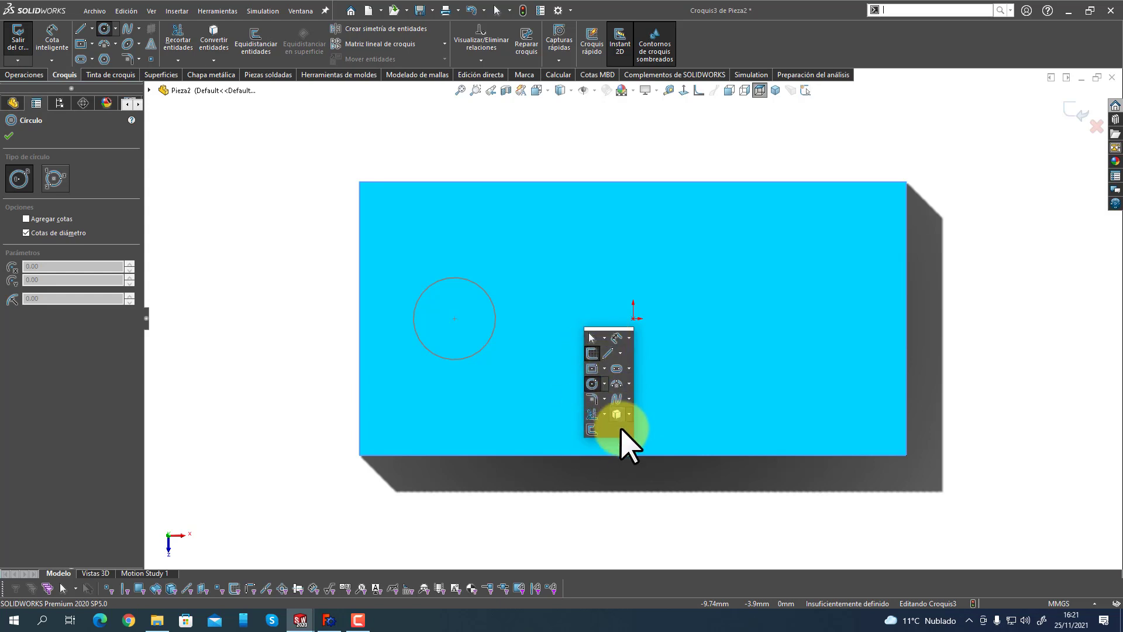
pyautogui.click(593, 339)
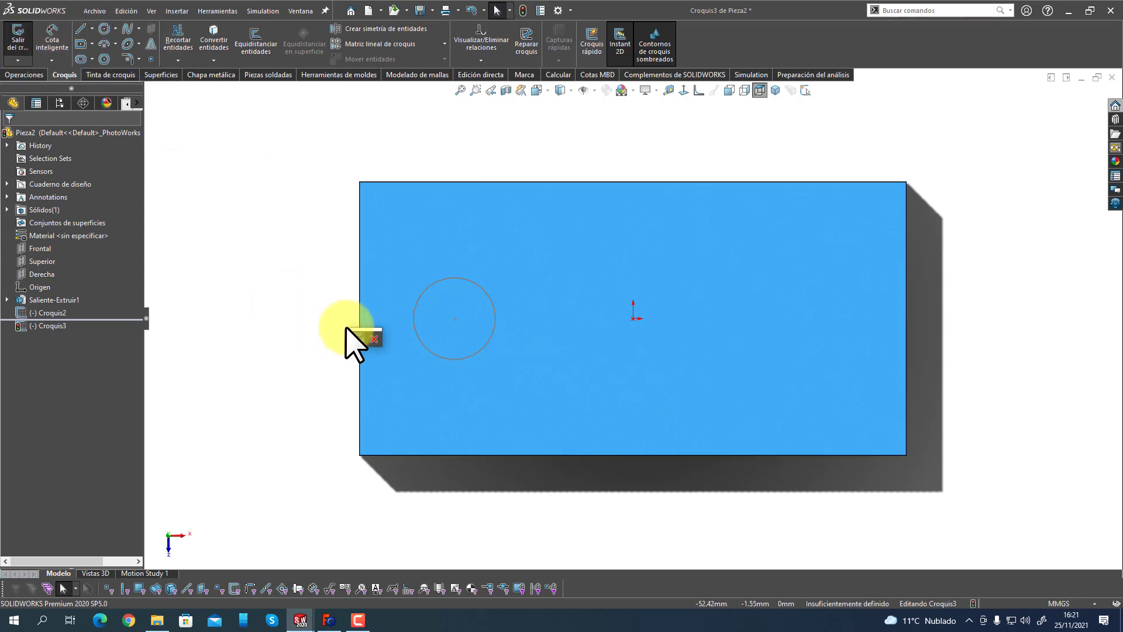
pyautogui.click(334, 343)
# Drag Croquis2's Ø15 circle down through the block as a round hole.
pyautogui.moveTo(333, 427); pyautogui.dragTo(278, 219, button='middle')
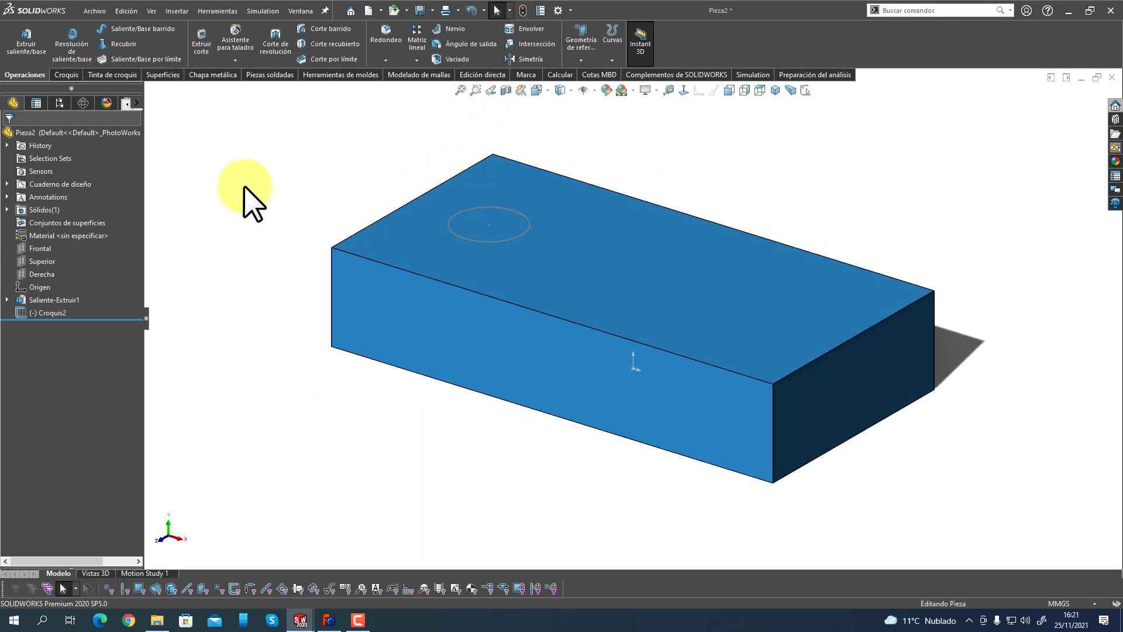
pyautogui.moveTo(224, 186); pyautogui.dragTo(250, 201, button='middle')
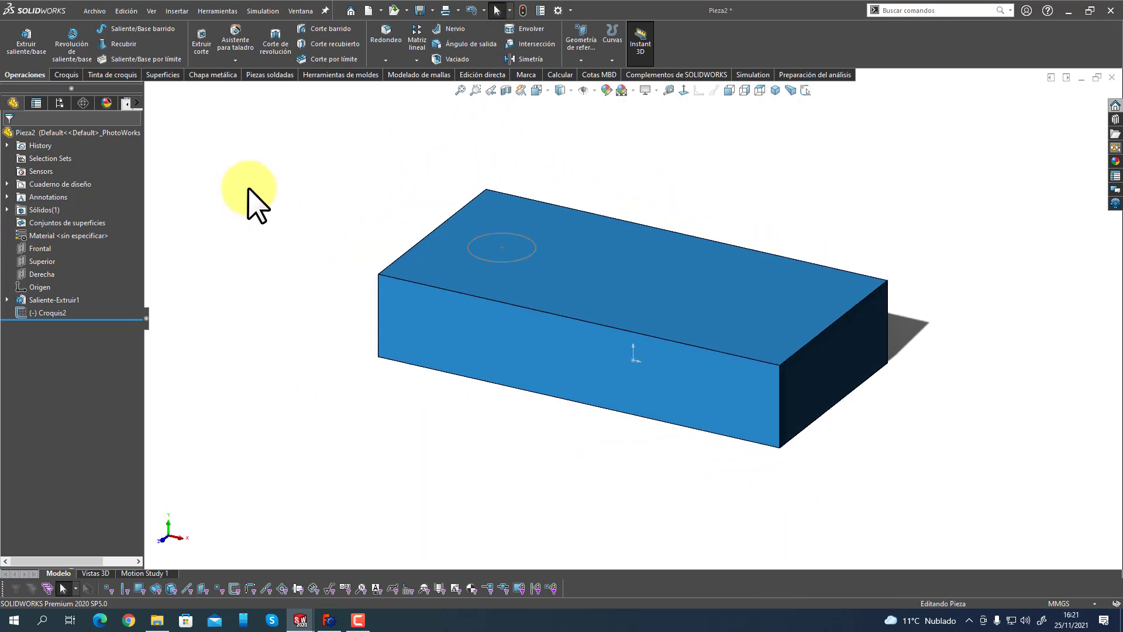
pyautogui.click(512, 234)
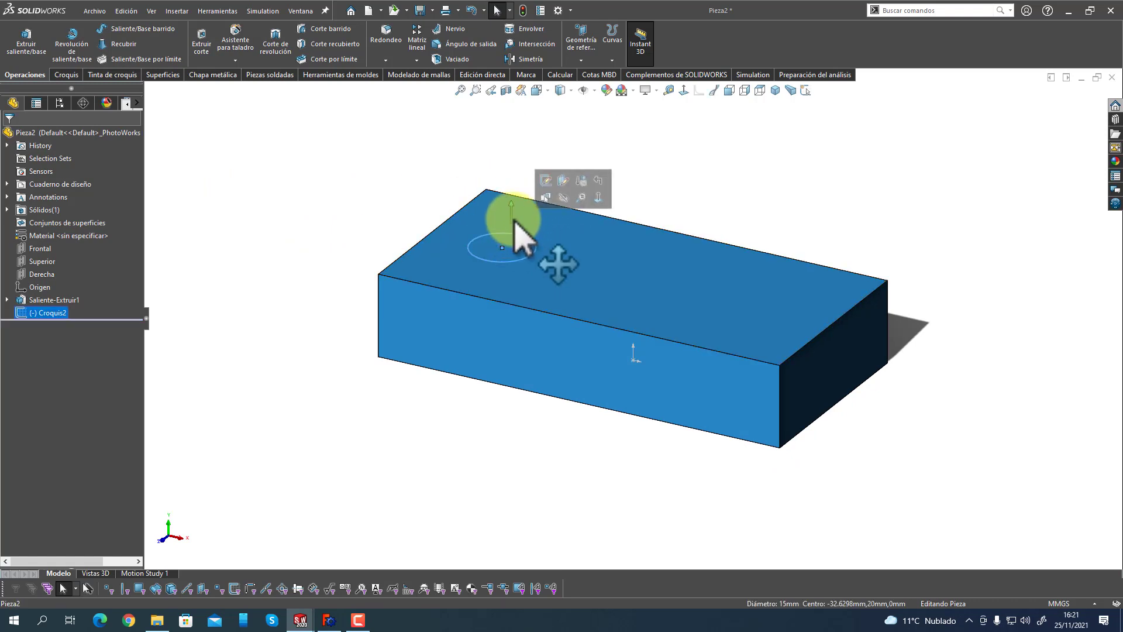
pyautogui.moveTo(512, 206); pyautogui.dragTo(506, 384)
pyautogui.moveTo(310, 238)
pyautogui.mouseDown(button='middle')
pyautogui.moveTo(346, 318)
pyautogui.moveTo(346, 394)
pyautogui.moveTo(316, 241)
pyautogui.mouseUp(button='middle')
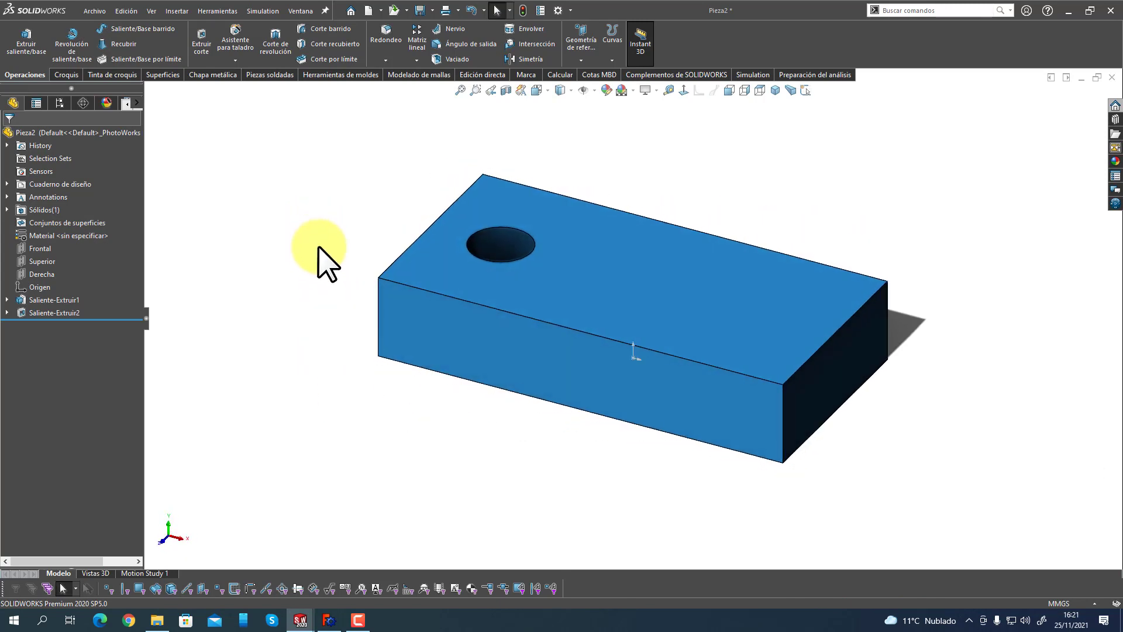
pyautogui.click(329, 621)
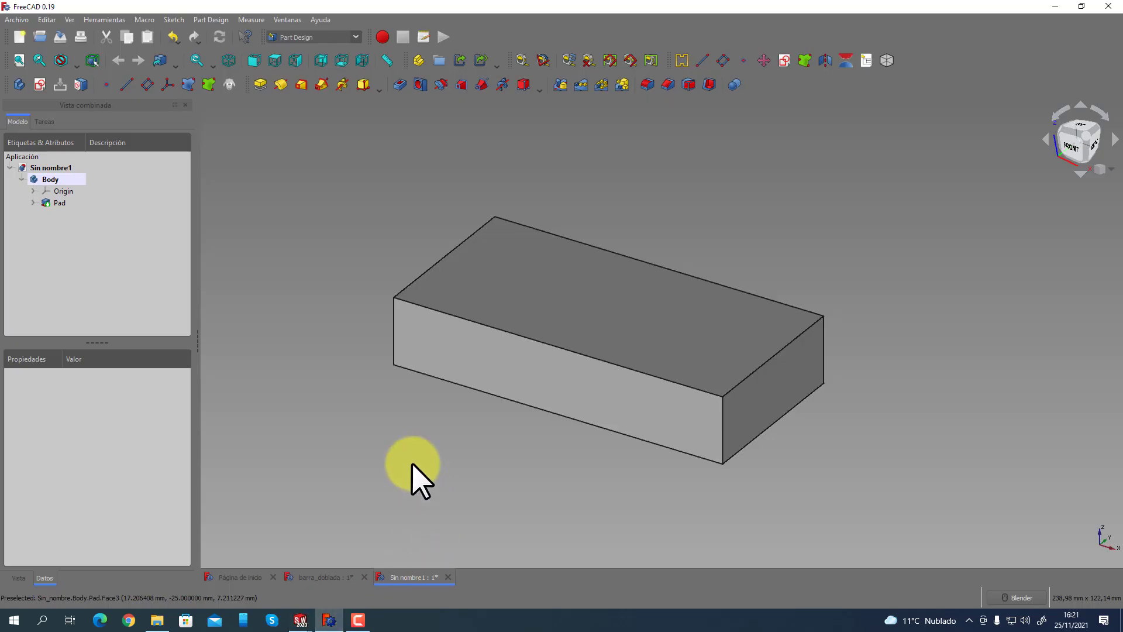
# Orbit FreeCAD's grey block and select the Pad's top face.
pyautogui.moveTo(413, 472); pyautogui.dragTo(379, 397, button='middle')
pyautogui.click(501, 290)
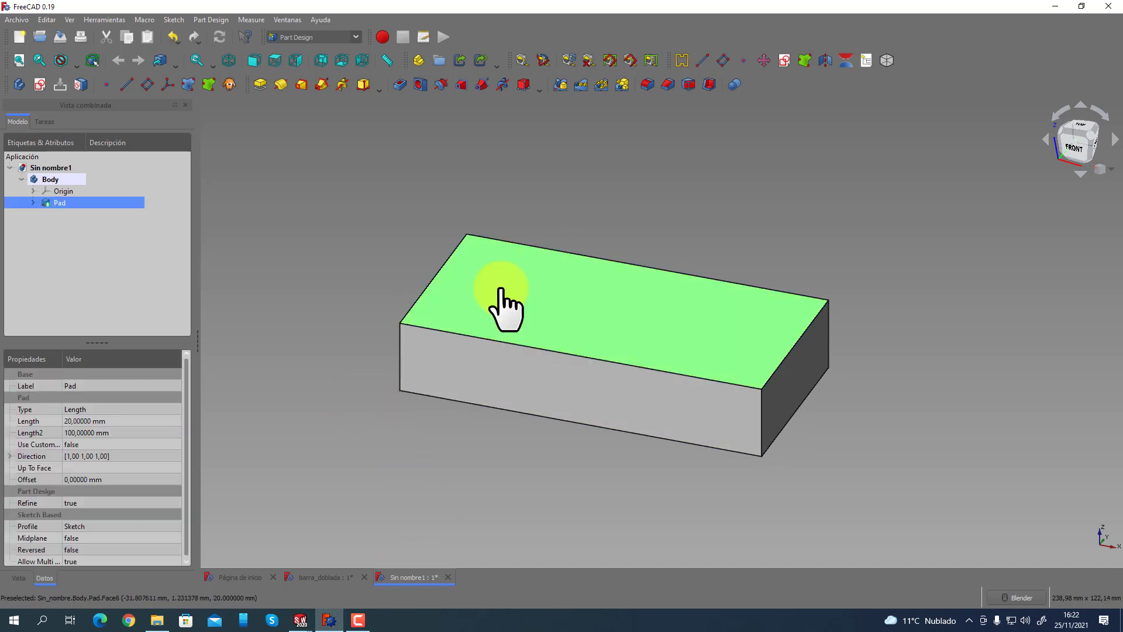
pyautogui.click(520, 320)
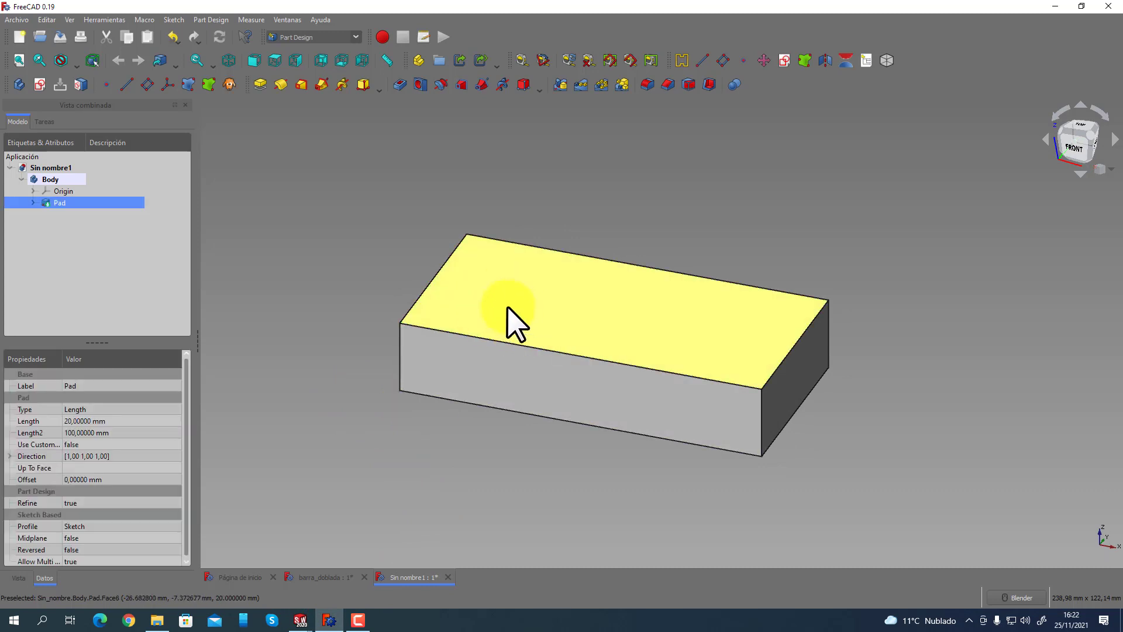
# Create Sketch001 on the Pad's top face, browse circle options, and cancel an accidental line tool.
pyautogui.click(40, 86)
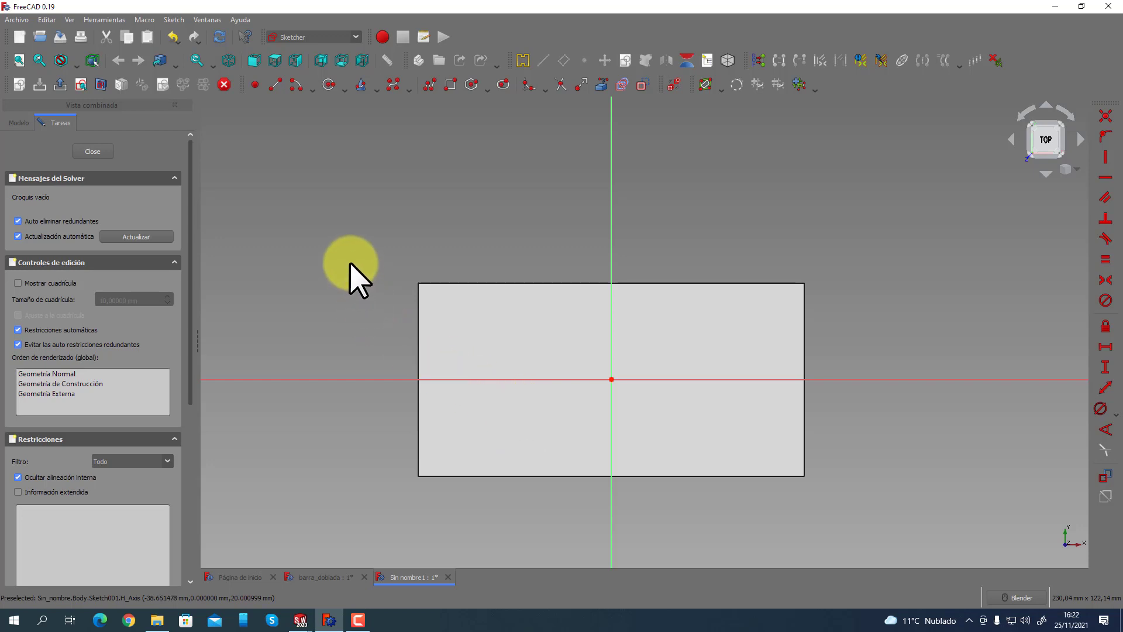
pyautogui.click(345, 89)
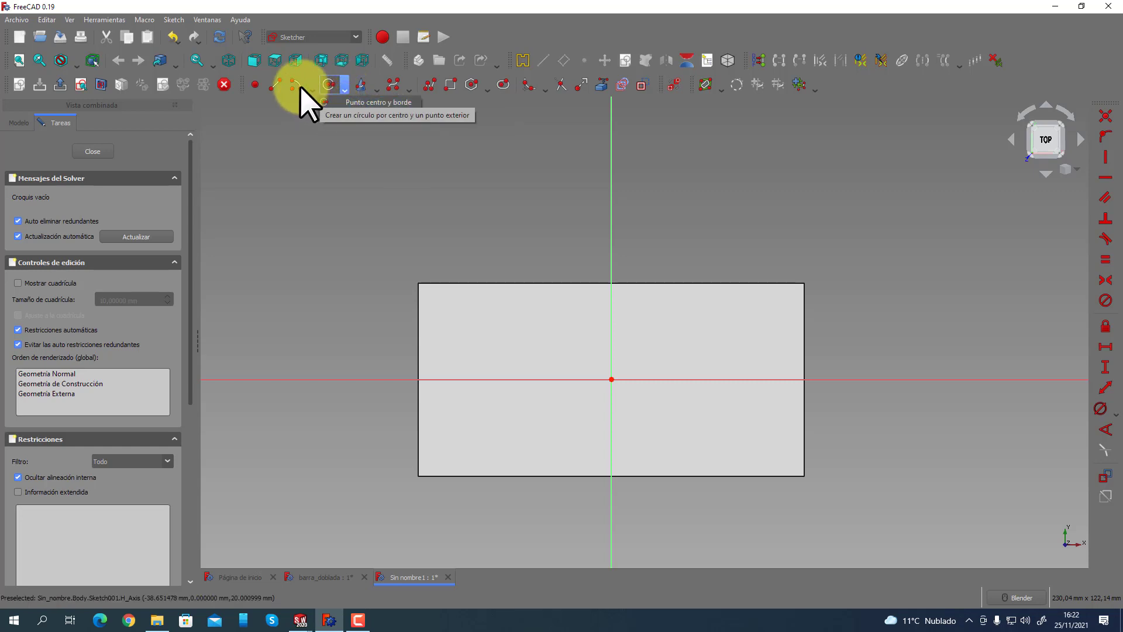
pyautogui.click(280, 88)
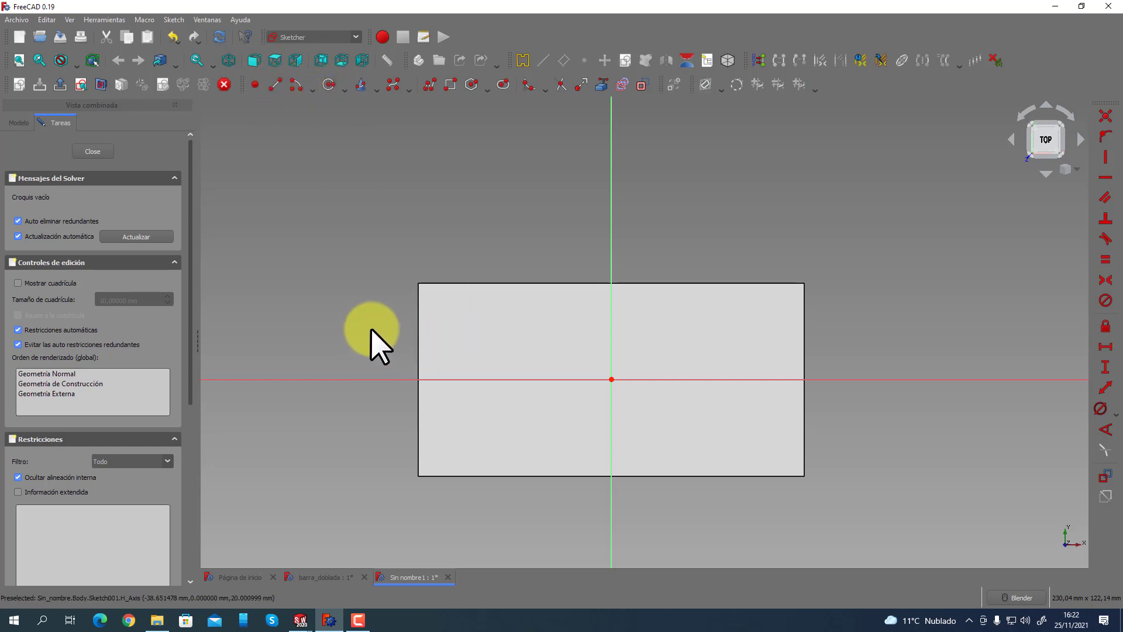
pyautogui.press('g')
pyautogui.press('l')
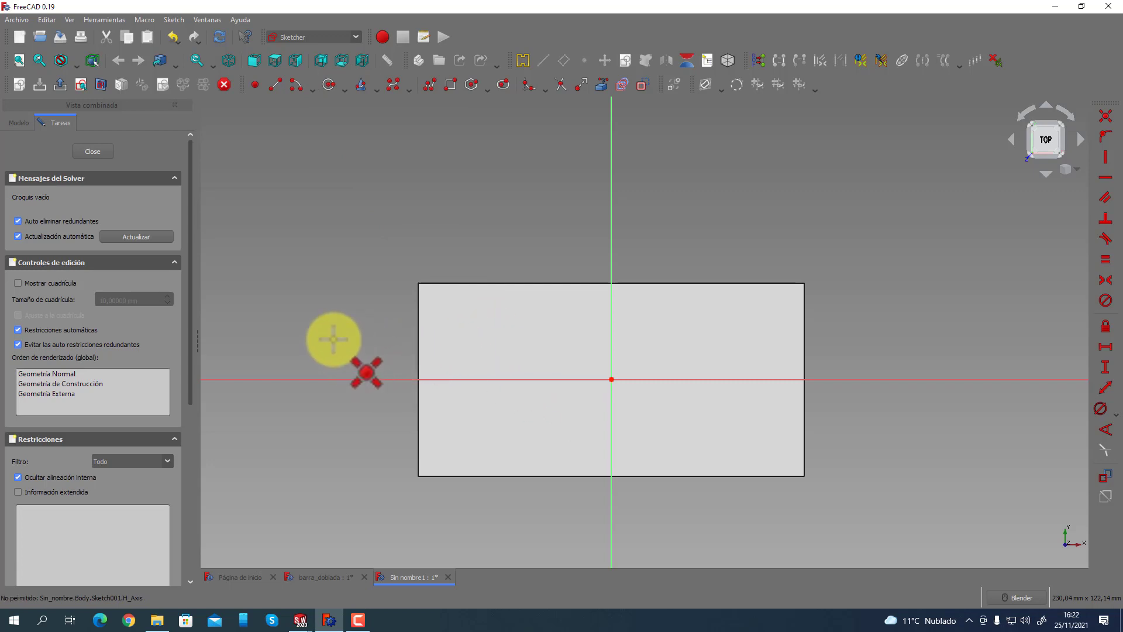
pyautogui.rightClick(372, 394)
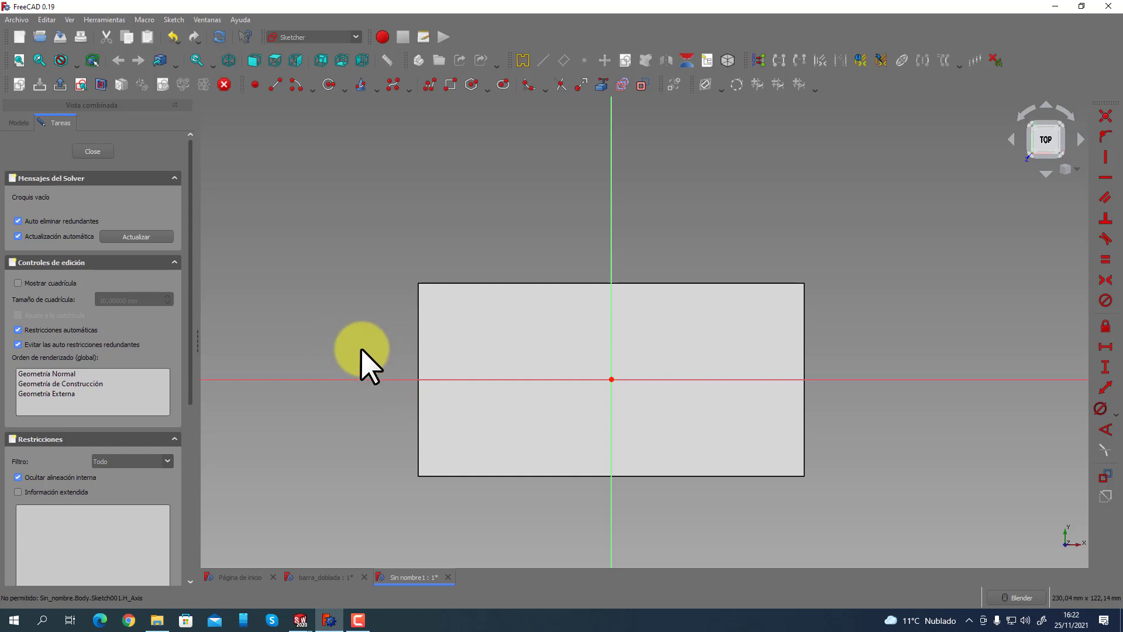
# Draw a circle centred on the X axis, constrain it to Ø15 mm, and close Sketch001.
pyautogui.click(327, 86)
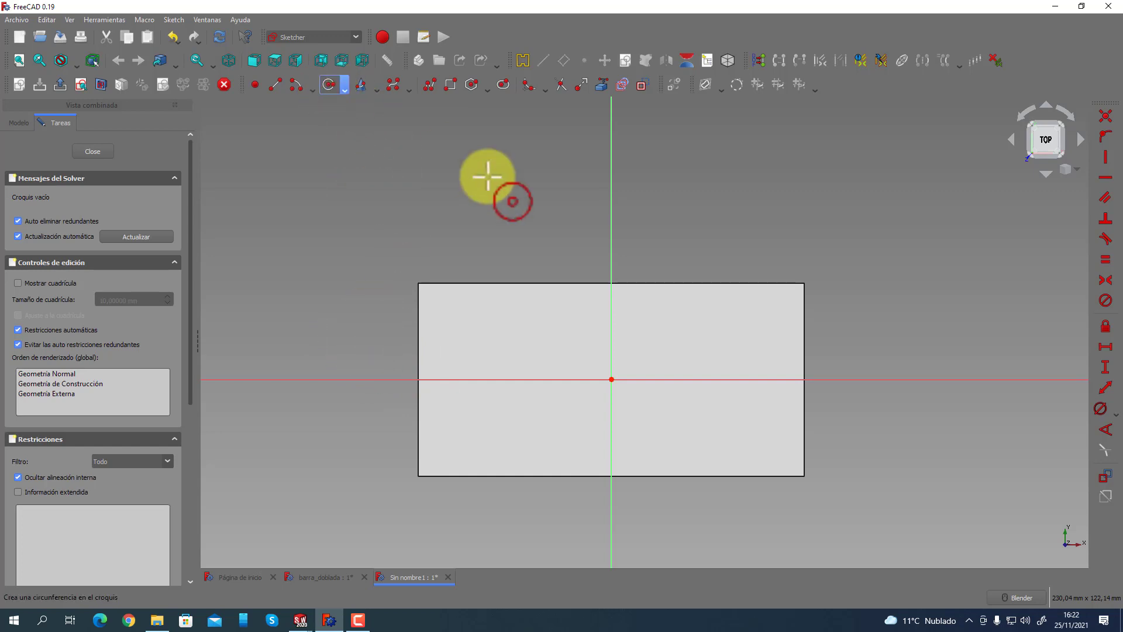
pyautogui.click(485, 379)
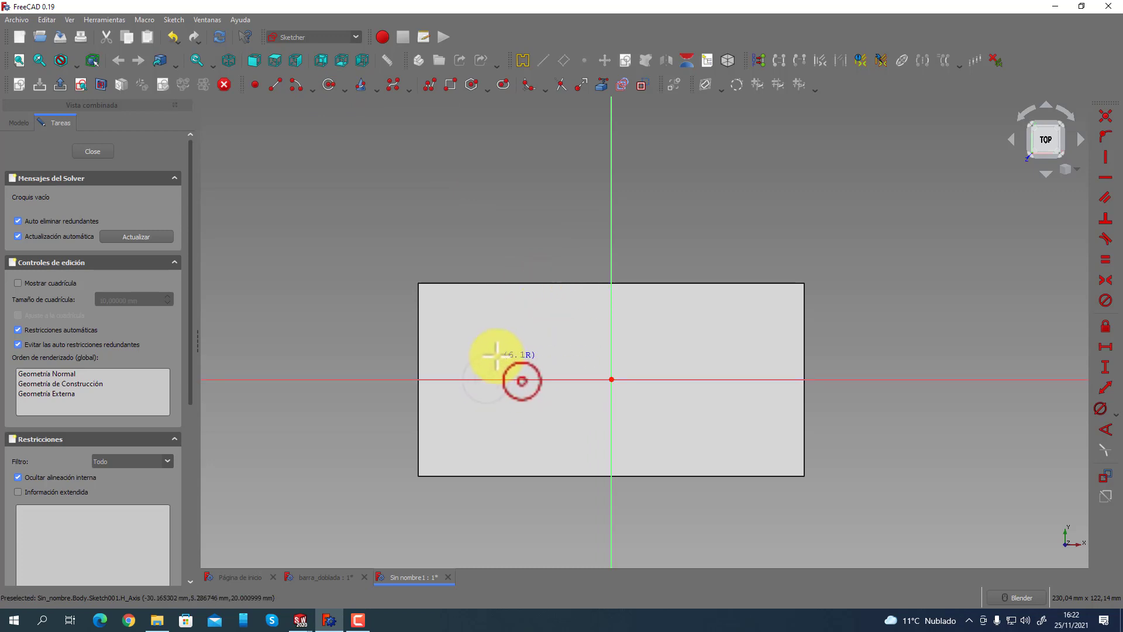
pyautogui.click(502, 344)
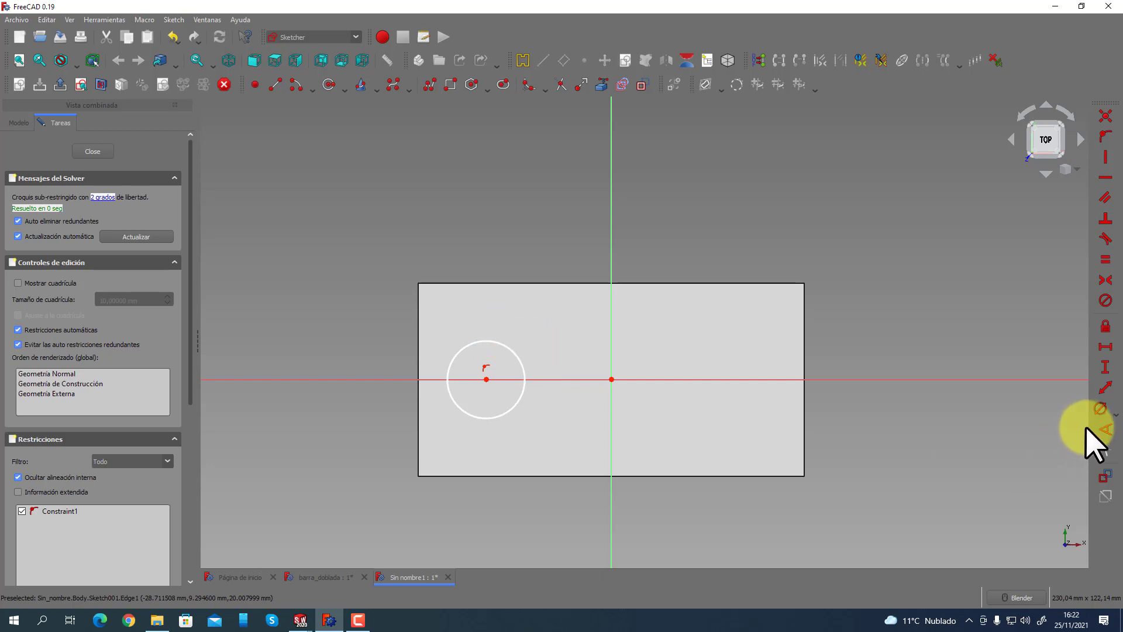
pyautogui.click(1111, 413)
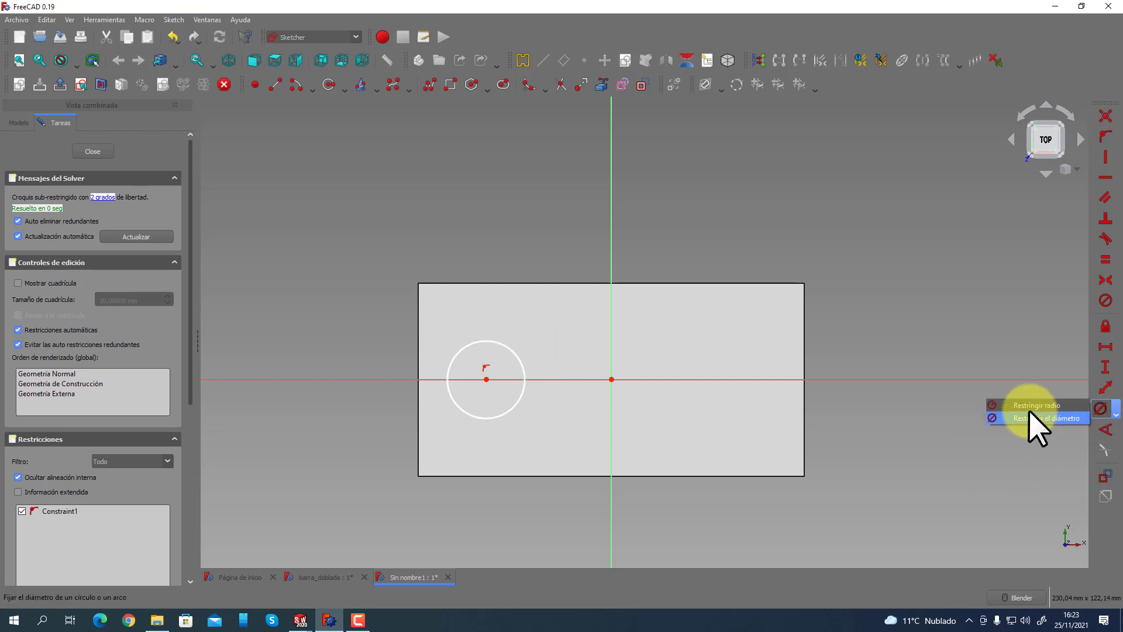
pyautogui.click(1047, 418)
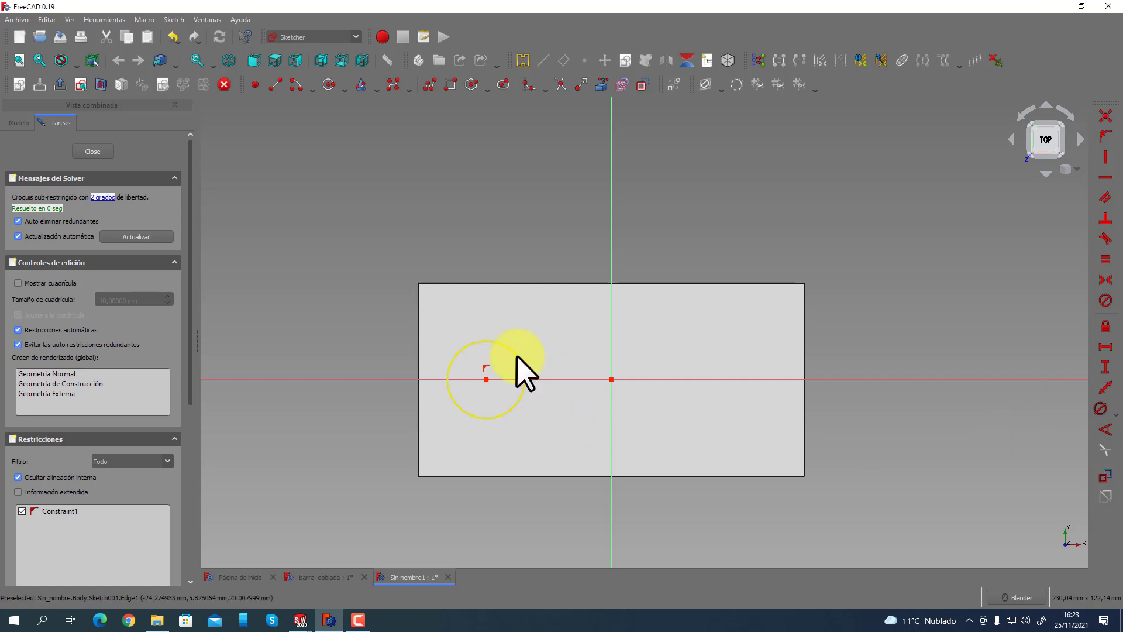
pyautogui.click(526, 371)
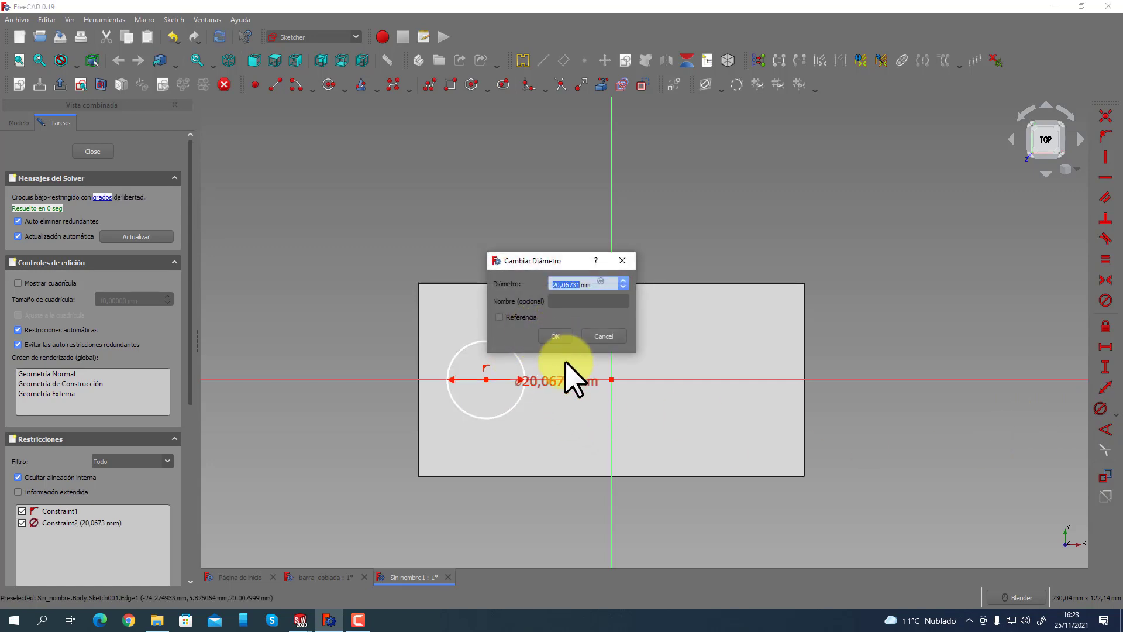
pyautogui.press('Return')
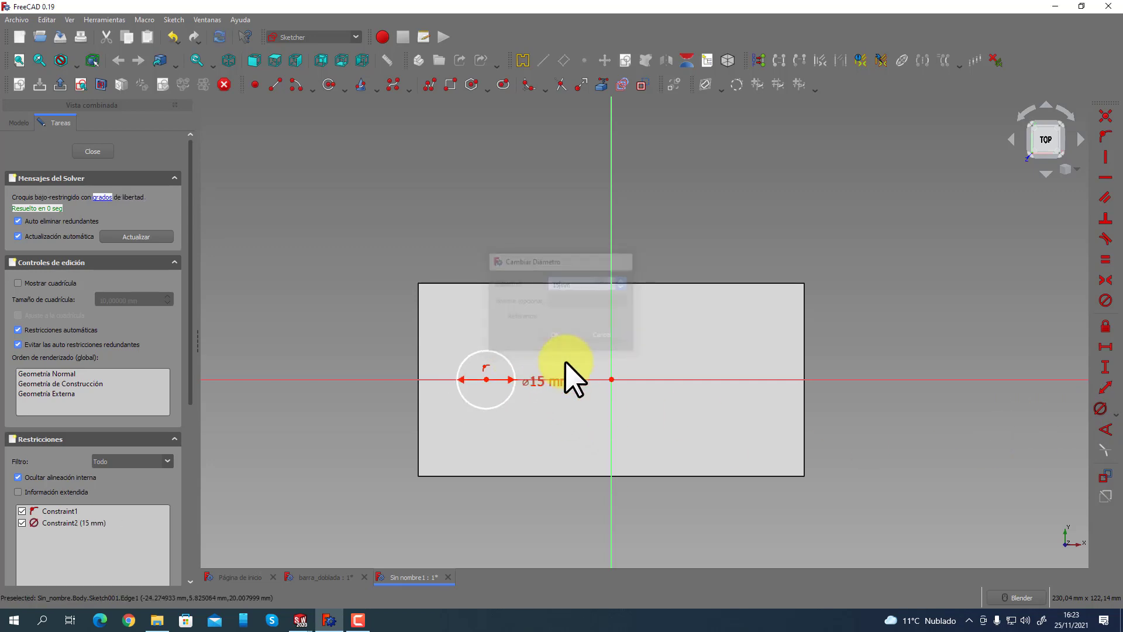
pyautogui.moveTo(542, 381); pyautogui.dragTo(536, 339)
pyautogui.click(94, 152)
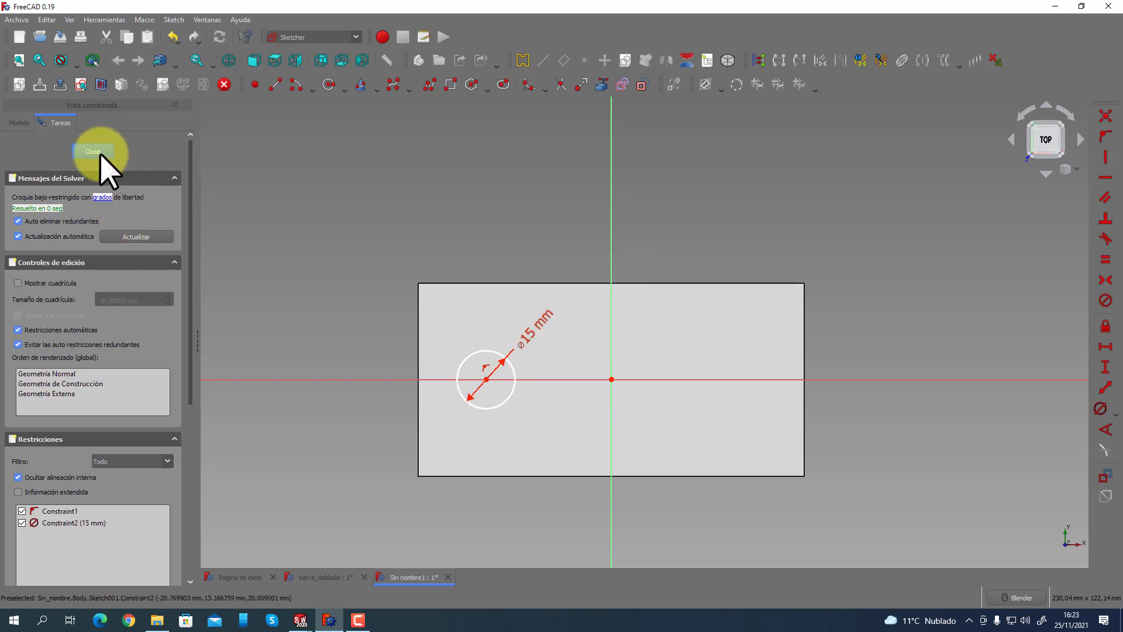
pyautogui.moveTo(381, 357); pyautogui.dragTo(372, 351, button='middle')
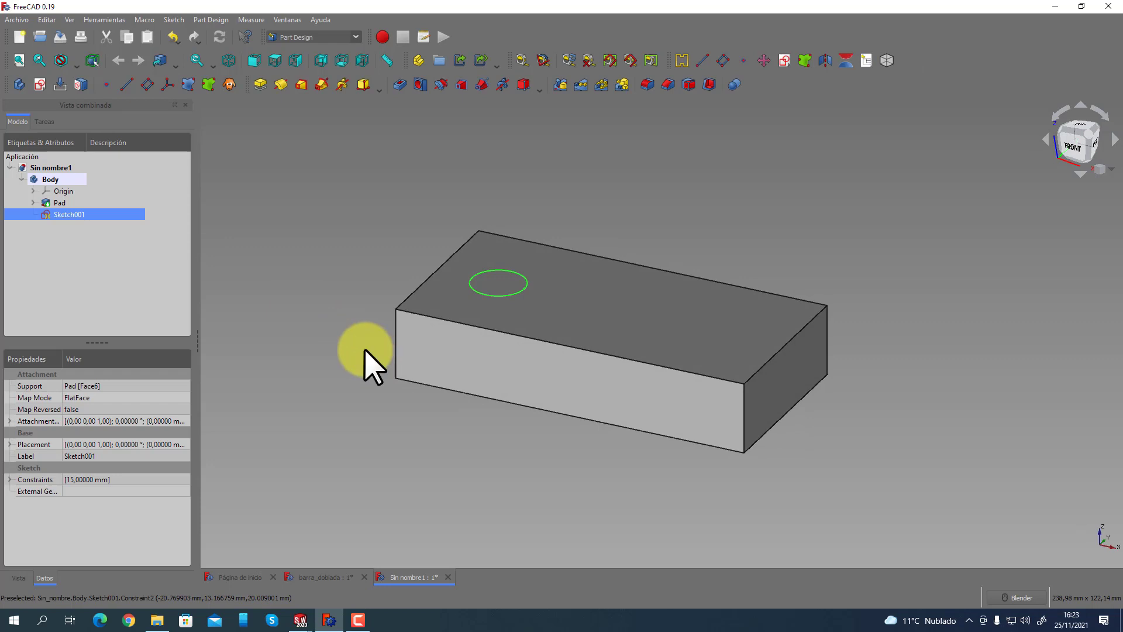
# Pocket Sketch001's 15 mm circle with type 'A través de todo' to cut a through-hole.
pyautogui.moveTo(376, 431); pyautogui.dragTo(351, 431, button='middle')
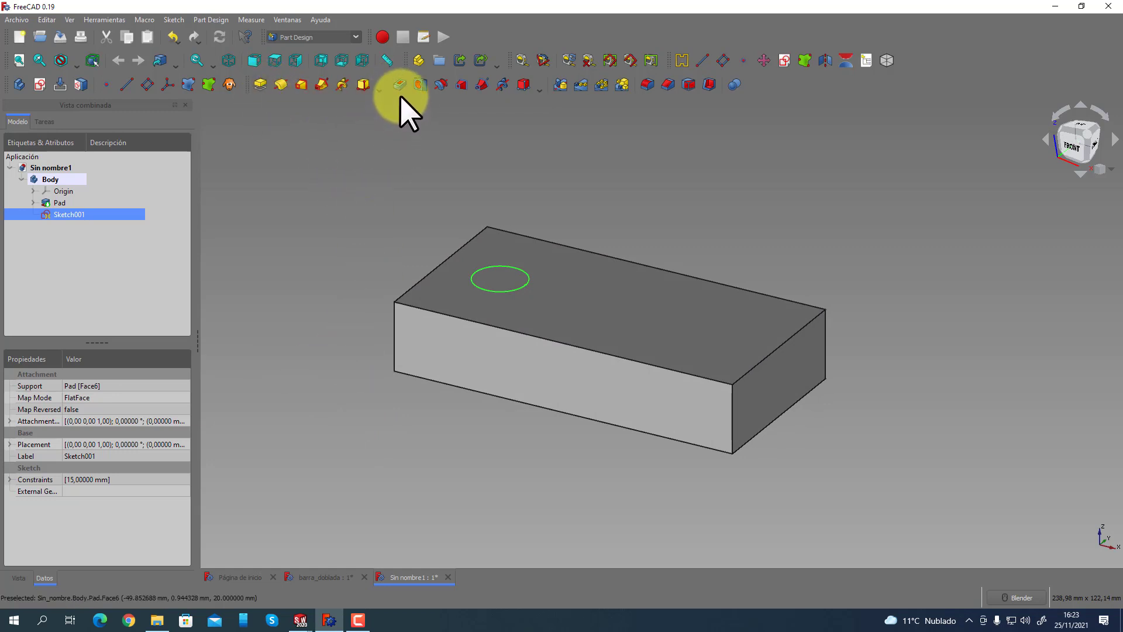
pyautogui.click(260, 87)
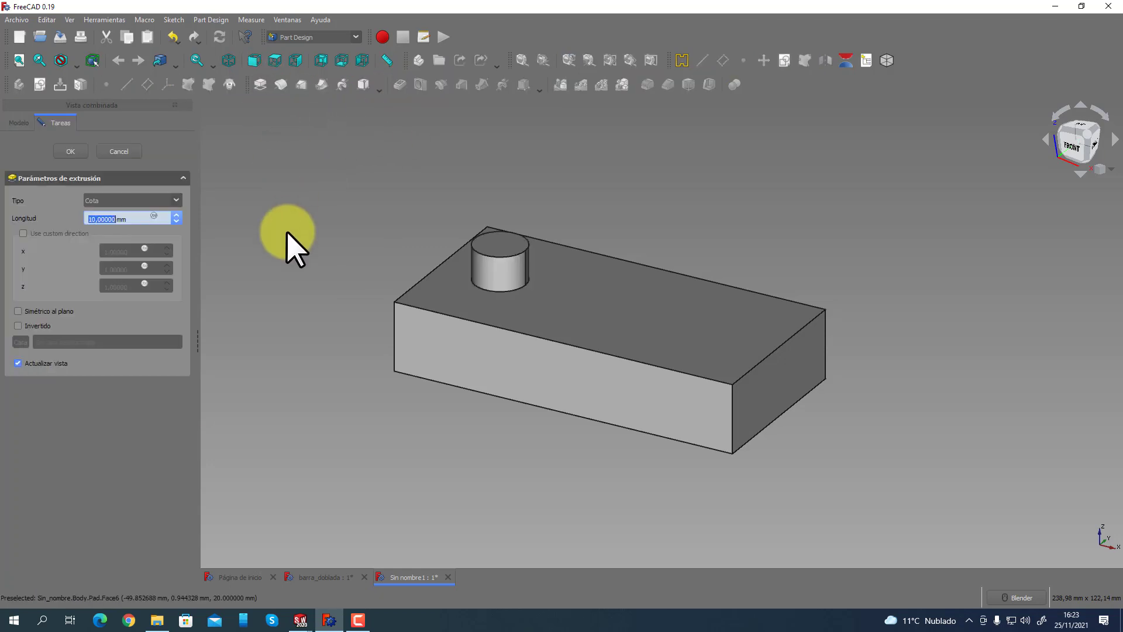
pyautogui.moveTo(124, 219); pyautogui.dragTo(67, 213)
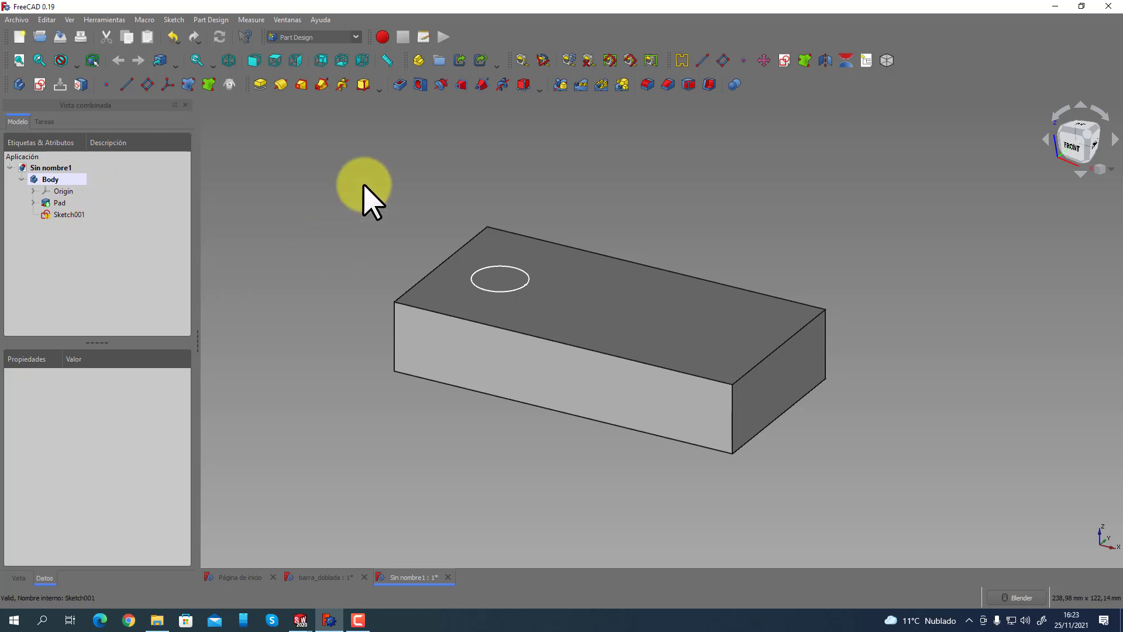
pyautogui.click(59, 215)
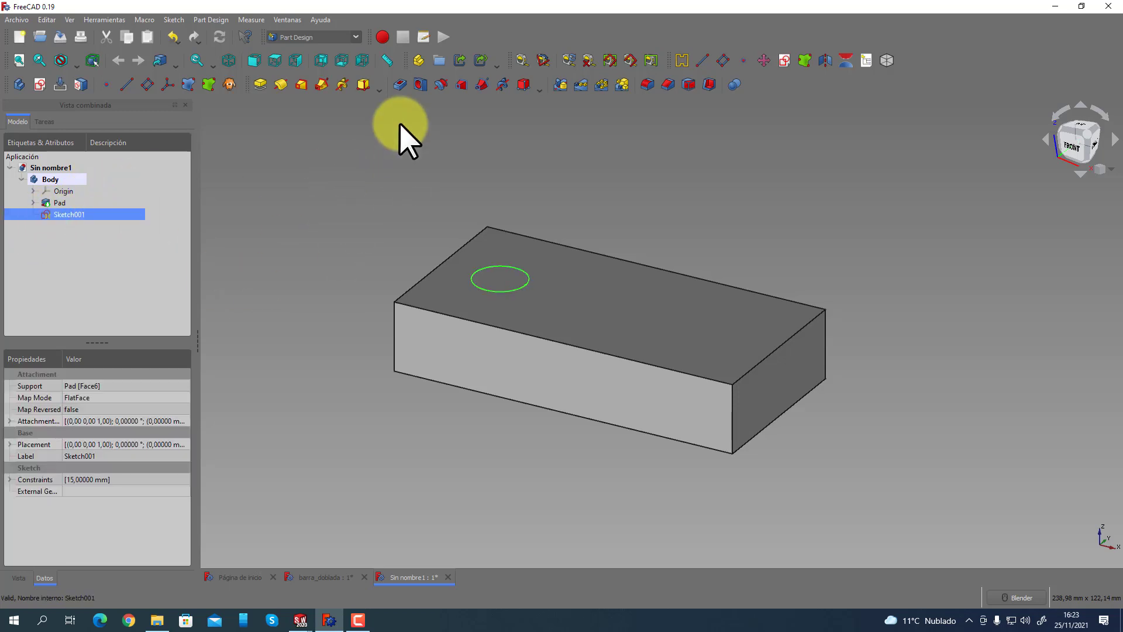
pyautogui.click(399, 85)
pyautogui.click(143, 200)
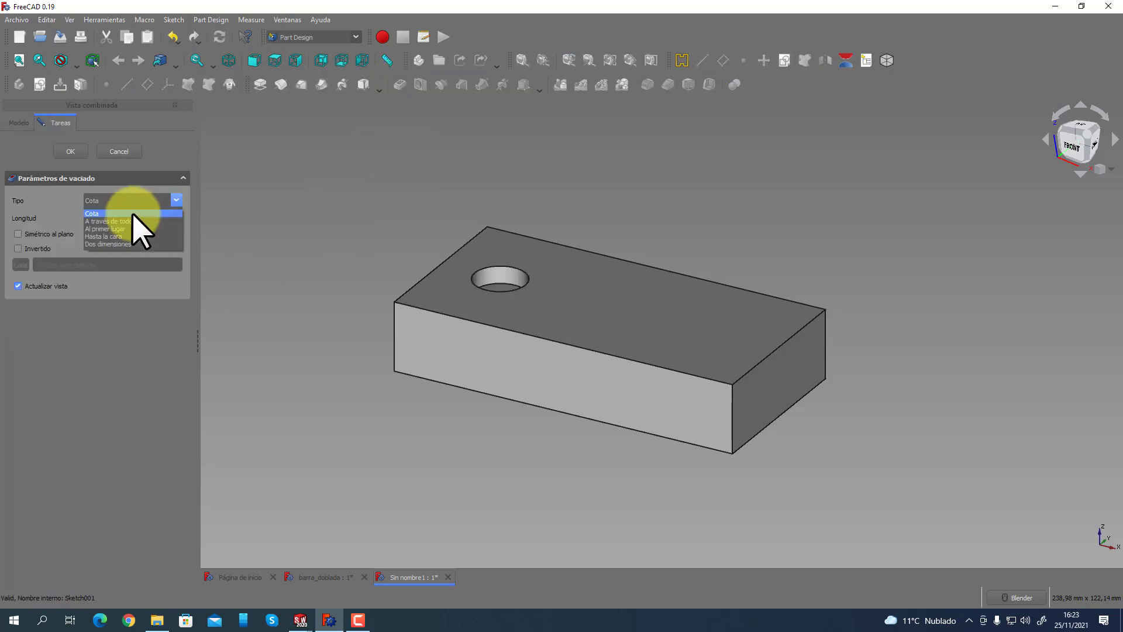
pyautogui.click(130, 221)
pyautogui.click(73, 151)
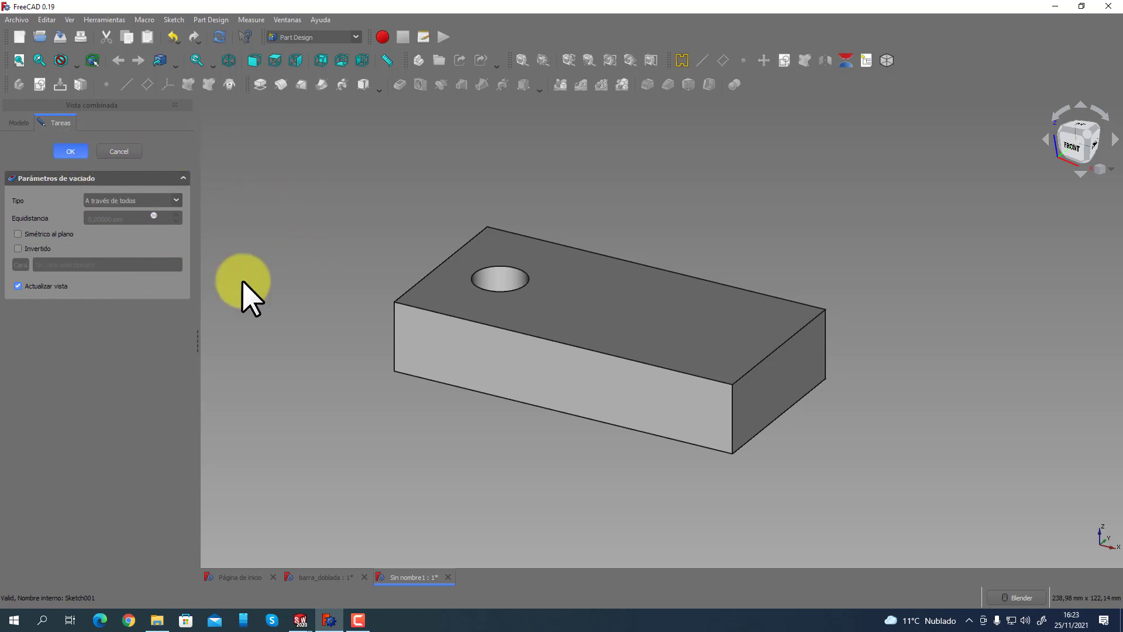
pyautogui.moveTo(351, 389); pyautogui.dragTo(343, 360, button='middle')
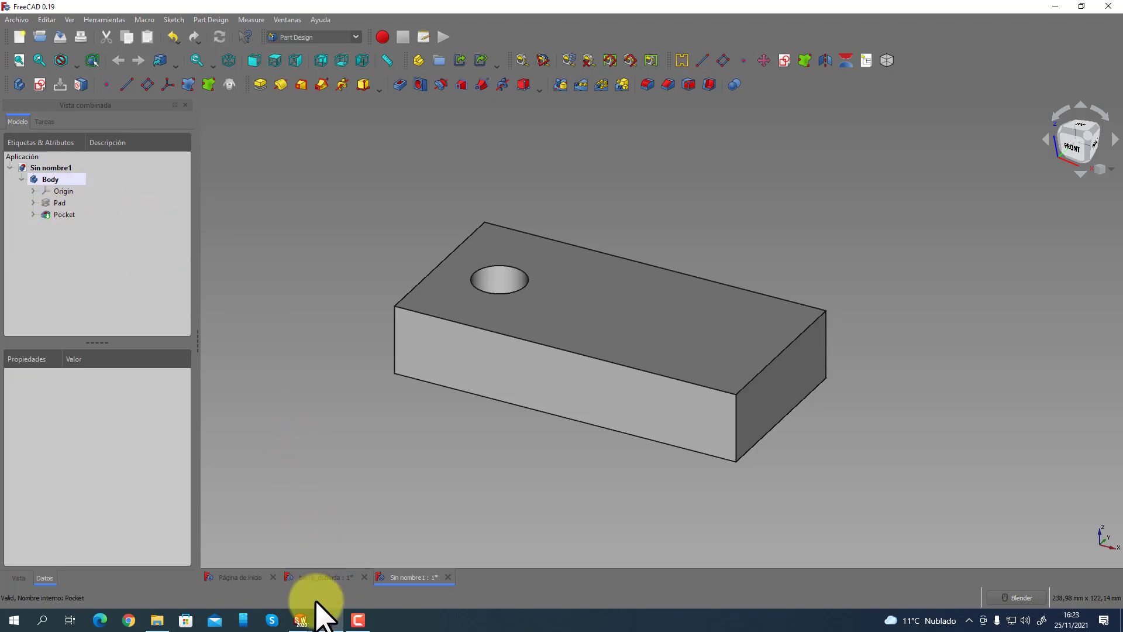
# In SOLIDWORKS, drag the hole's Instant3D arrow upward so Saliente-Extruir2 stands as a cylinder above the block.
pyautogui.click(343, 594)
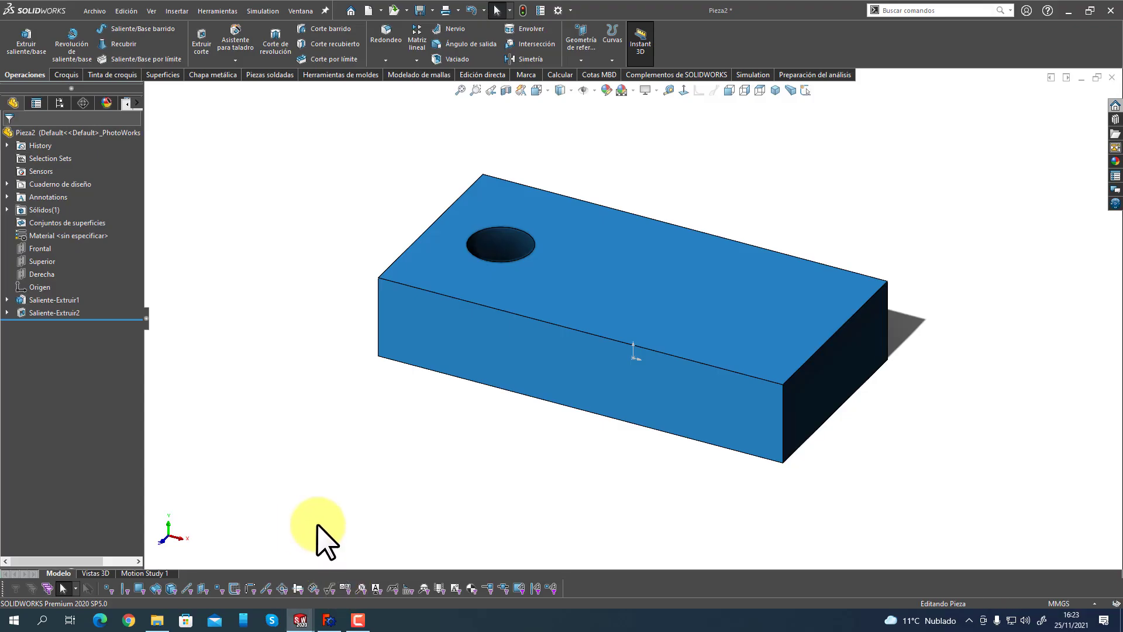
pyautogui.click(495, 245)
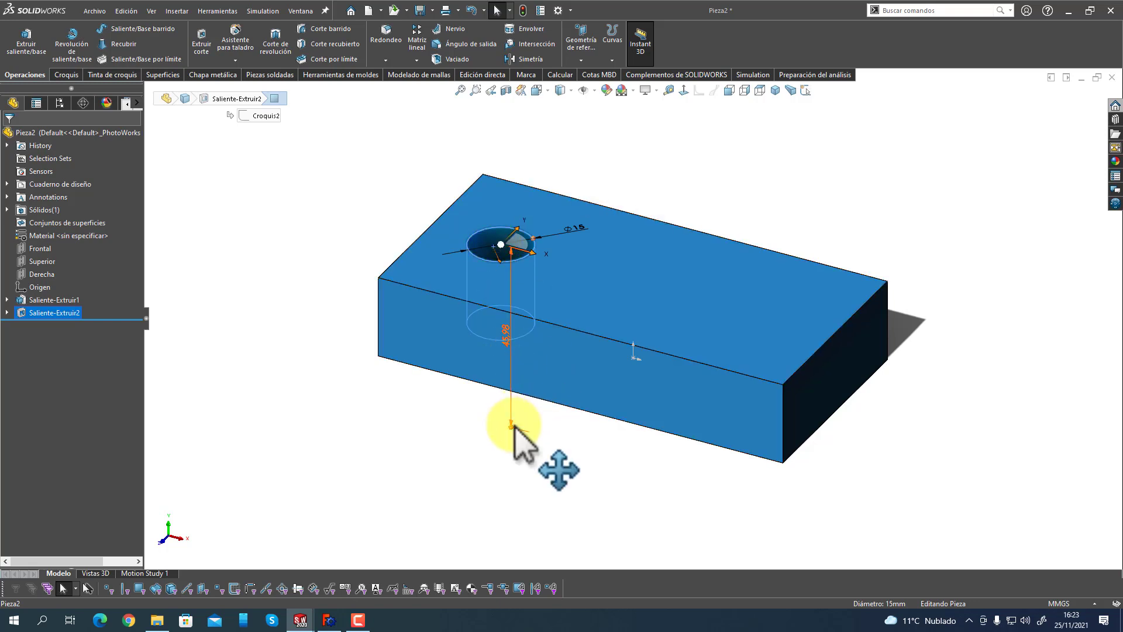
pyautogui.moveTo(510, 430); pyautogui.dragTo(643, 186)
pyautogui.moveTo(477, 409); pyautogui.dragTo(364, 480, button='middle')
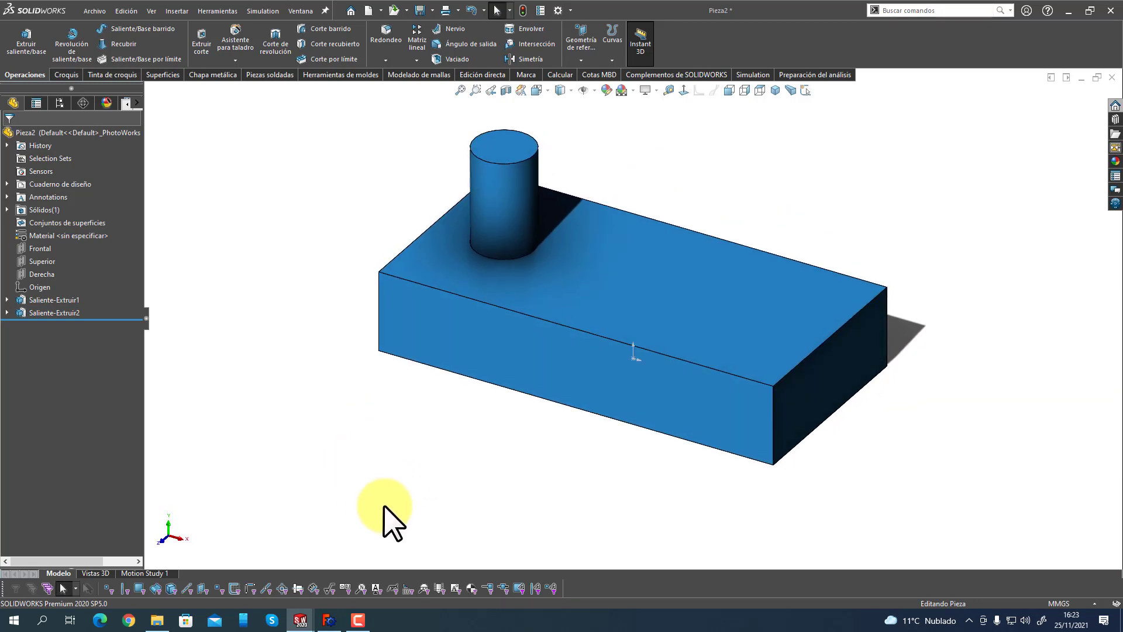
pyautogui.click(329, 620)
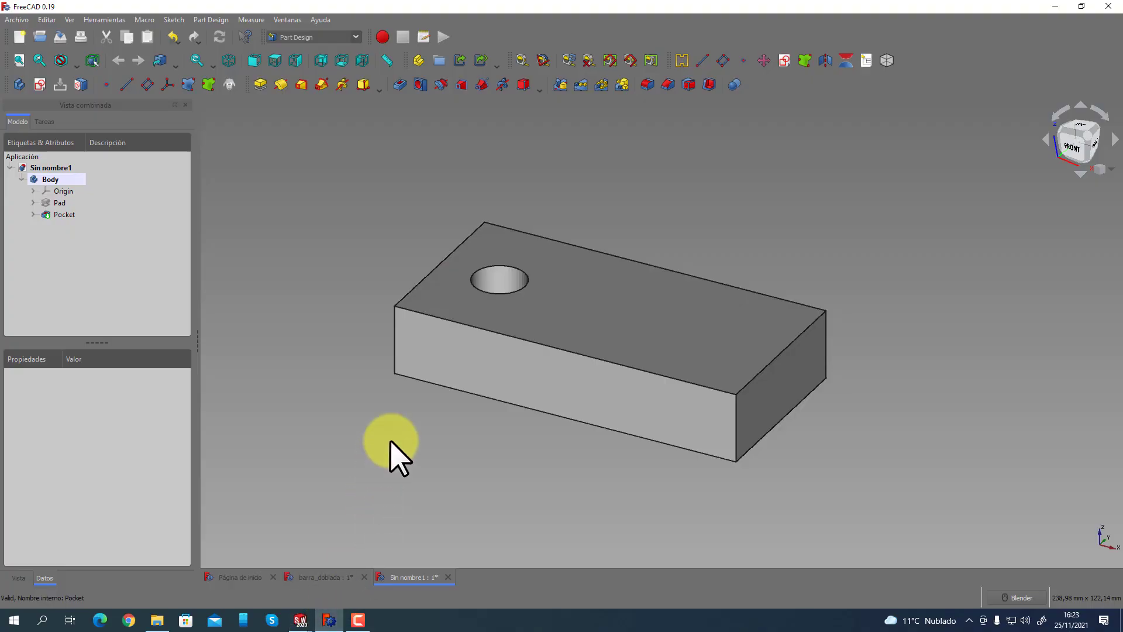
# Delete the Pocket feature from FreeCAD's Body tree.
pyautogui.moveTo(389, 451); pyautogui.dragTo(410, 421, button='middle')
pyautogui.click(499, 291)
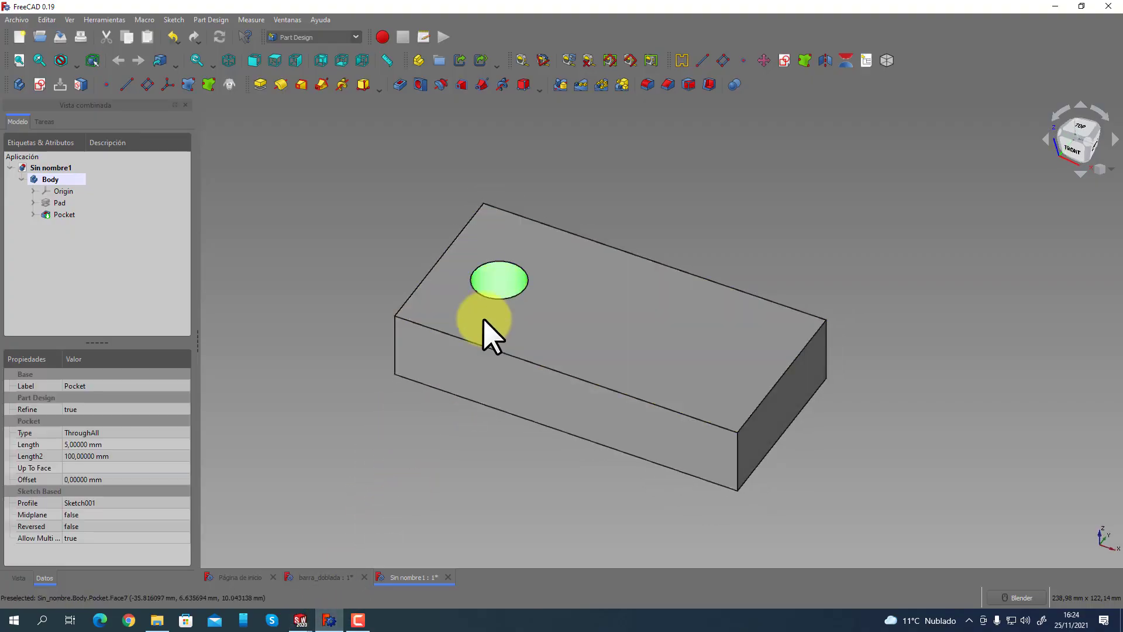
pyautogui.moveTo(484, 326); pyautogui.dragTo(518, 400, button='middle')
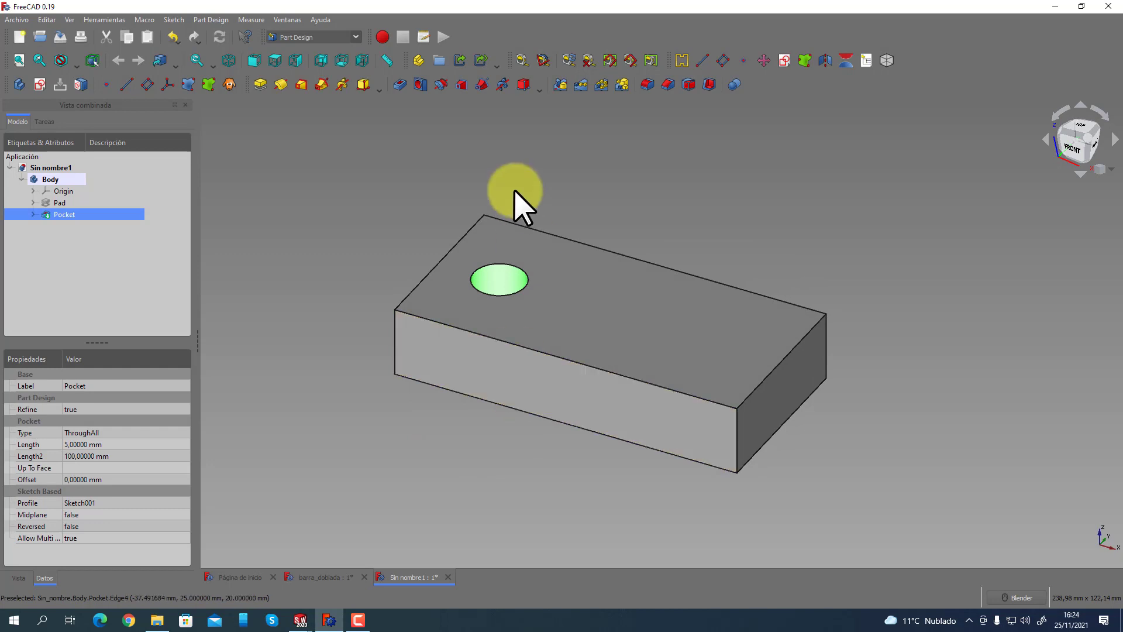
pyautogui.click(352, 269)
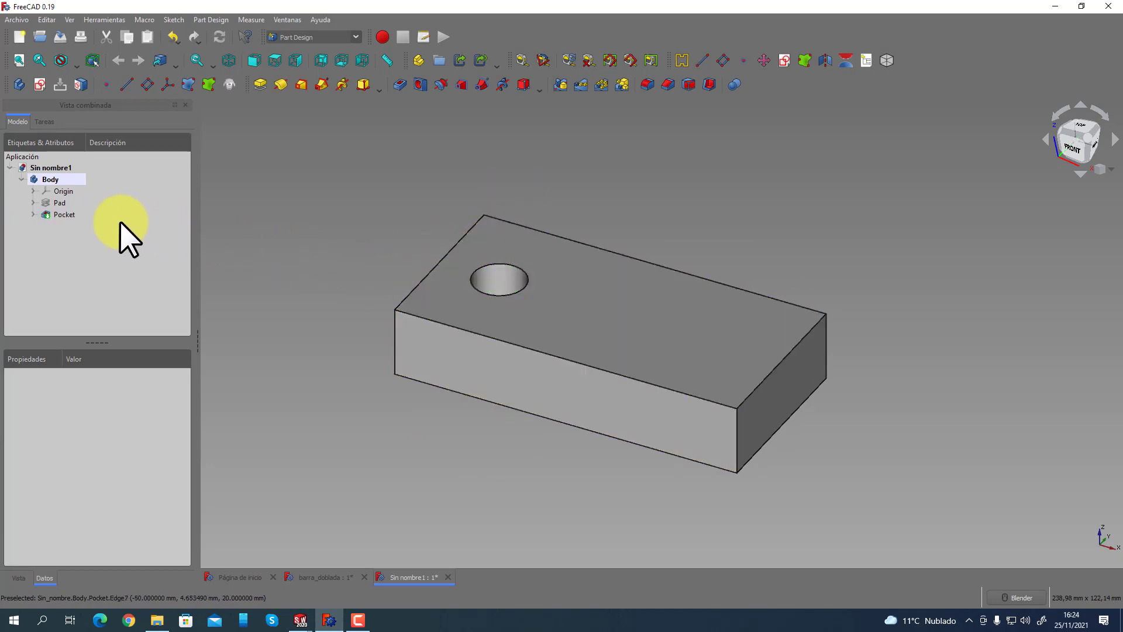
pyautogui.click(73, 215)
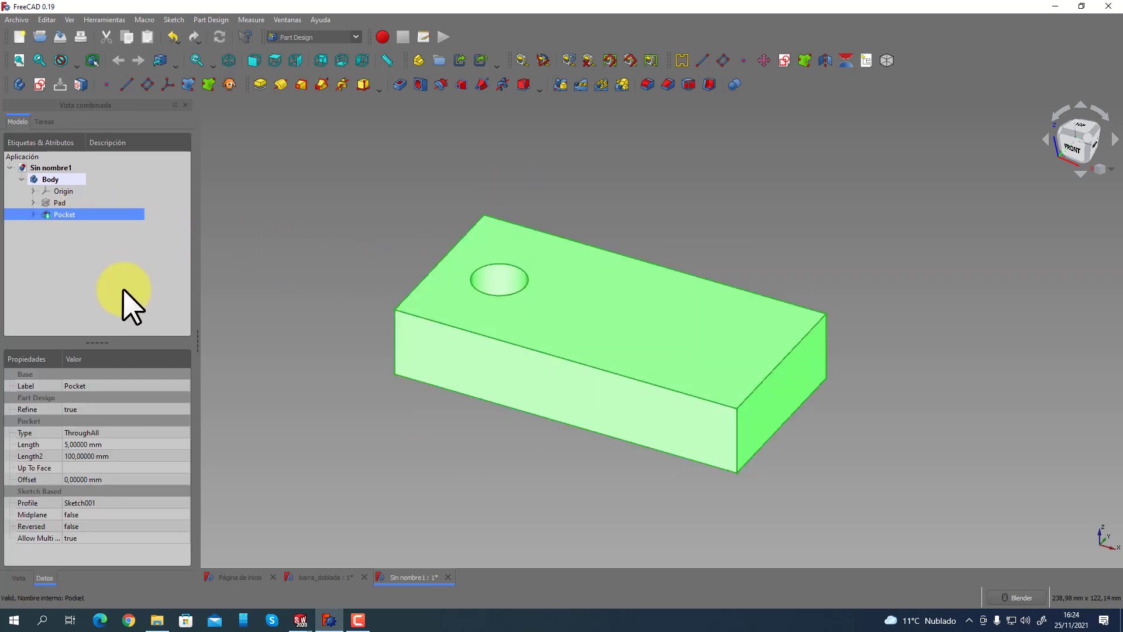
pyautogui.press('Delete')
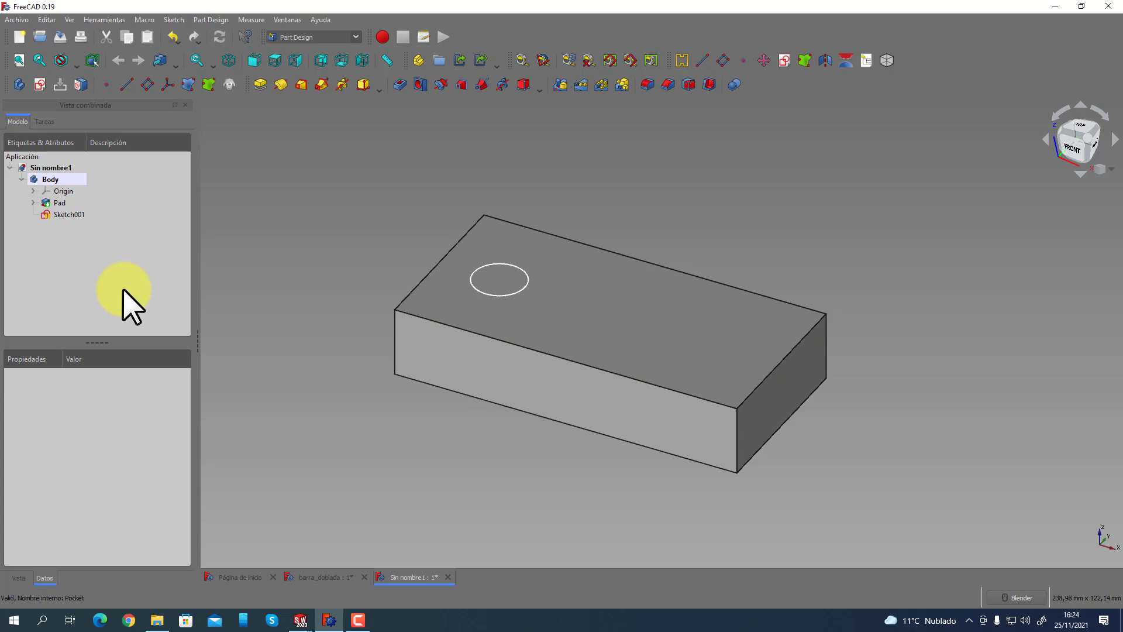
# Pad Sketch001's 15 mm circle upward as Pad001, a cylinder on the block.
pyautogui.click(69, 215)
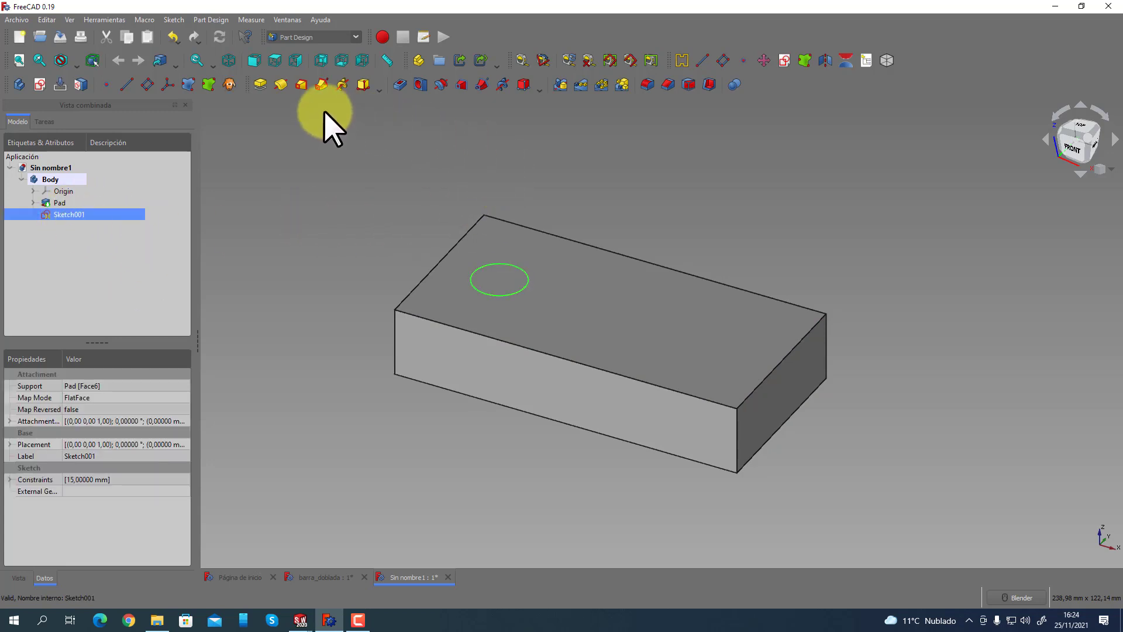
pyautogui.click(261, 85)
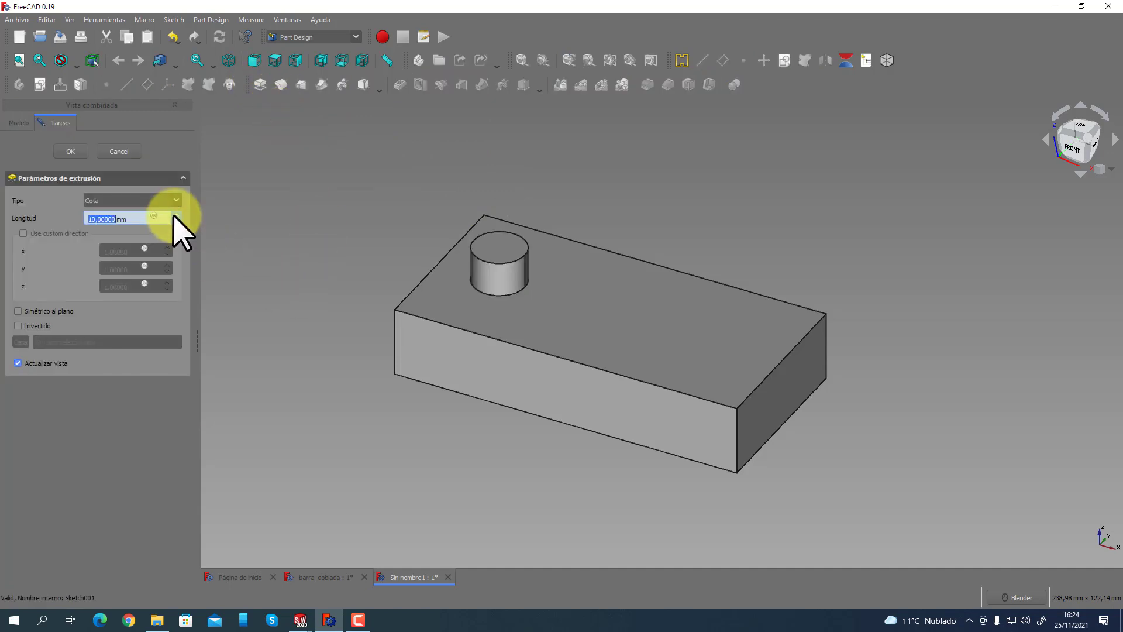
pyautogui.click(84, 153)
pyautogui.moveTo(362, 462); pyautogui.dragTo(381, 449, button='middle')
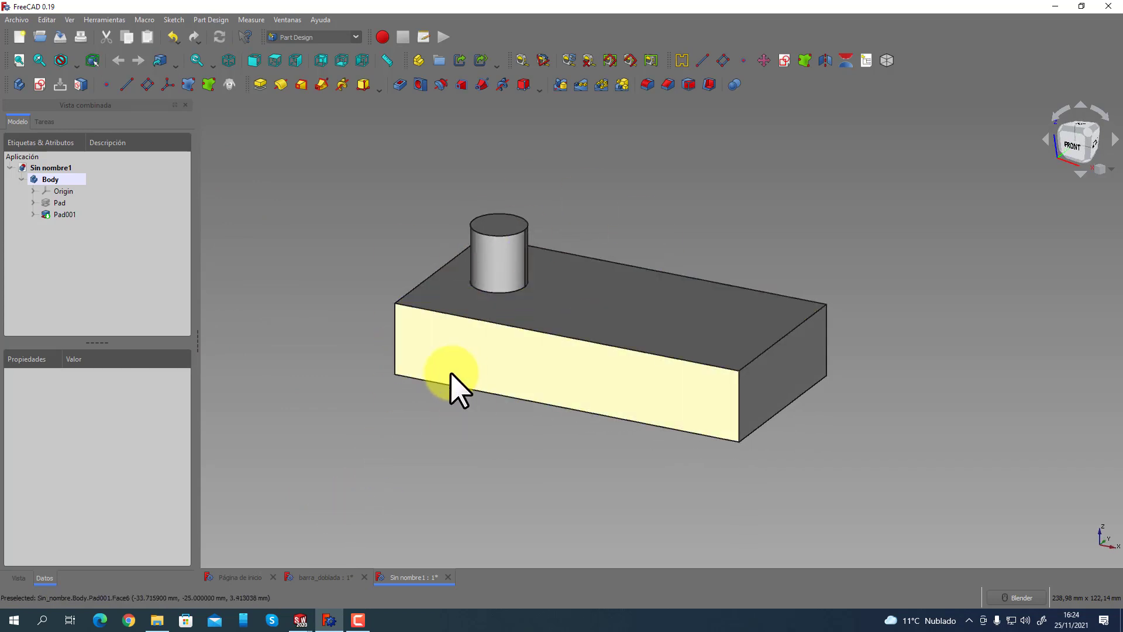
# In SOLIDWORKS, push the boss's Instant3D arrow down into the block, making it the hole Cortar-Extruir2.
pyautogui.click(301, 618)
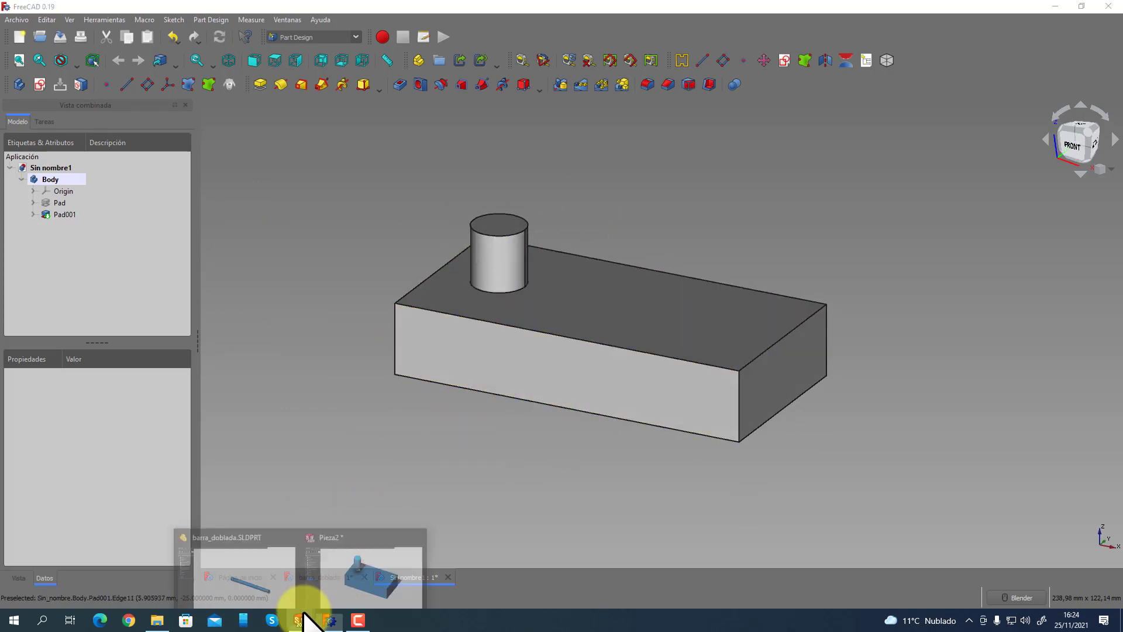
pyautogui.click(342, 588)
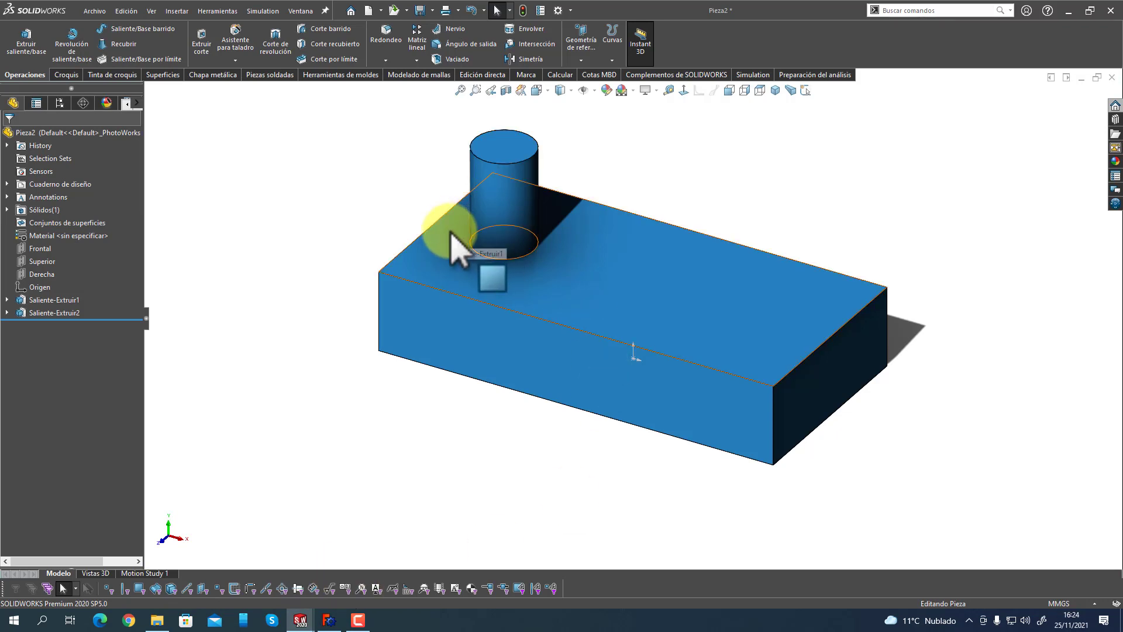
pyautogui.click(519, 213)
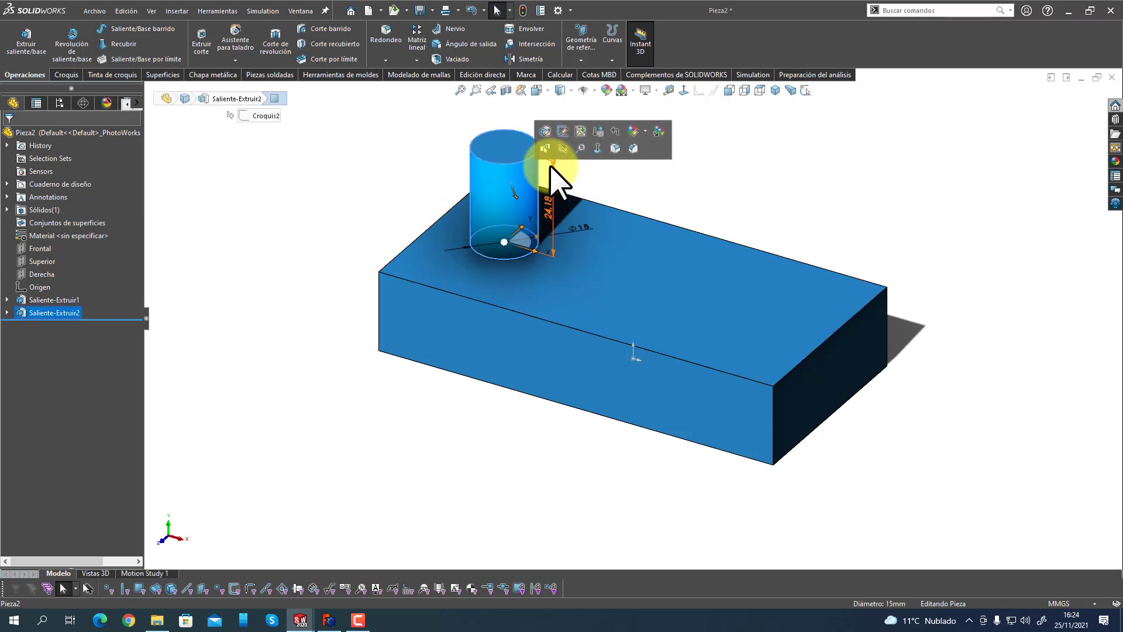
pyautogui.moveTo(552, 164); pyautogui.dragTo(480, 374)
pyautogui.moveTo(325, 233); pyautogui.dragTo(288, 199, button='middle')
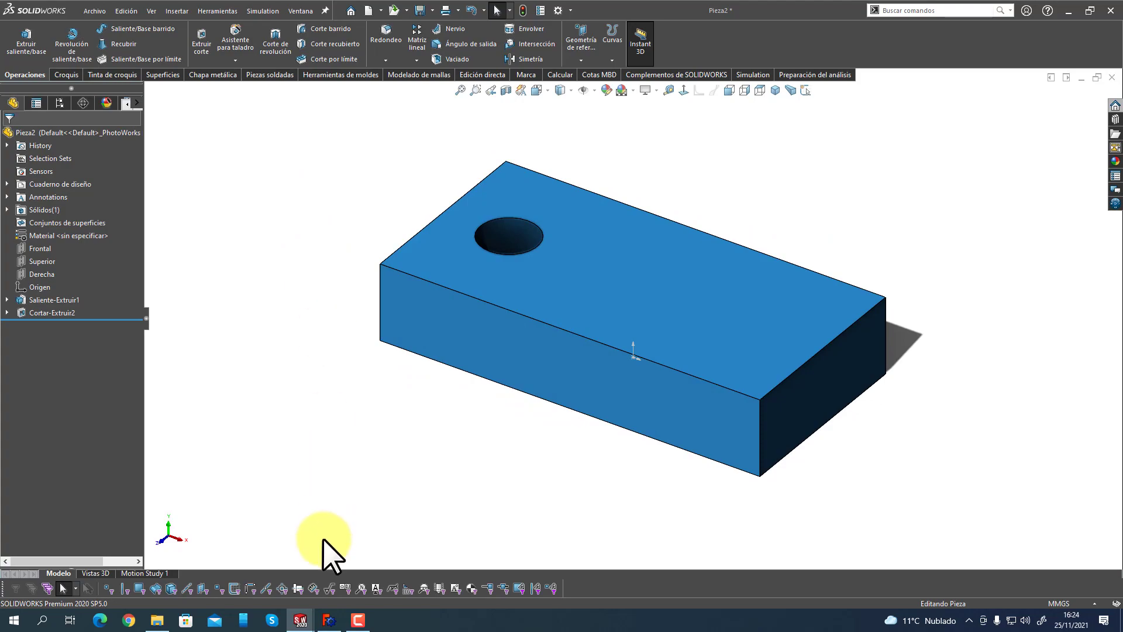
pyautogui.click(328, 620)
pyautogui.click(58, 214)
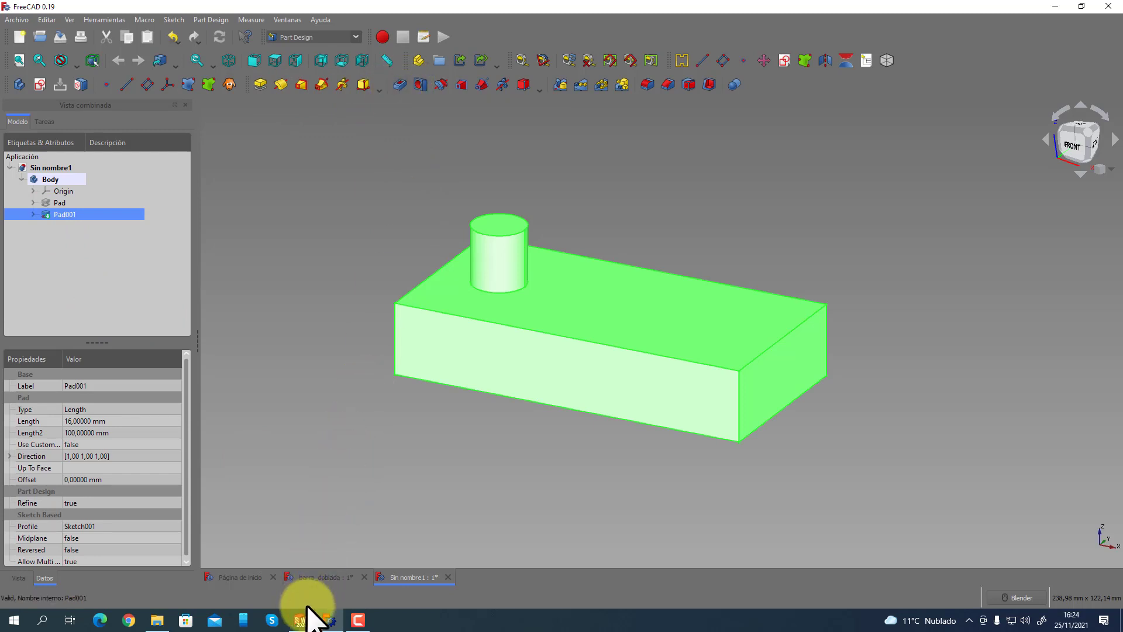
# Bring SOLIDWORKS' Pieza2 to the front and select the face of its Ø15 hole.
pyautogui.moveTo(301, 617)
pyautogui.click(377, 591)
pyautogui.moveTo(491, 376)
pyautogui.mouseDown(button='middle')
pyautogui.moveTo(491, 464)
pyautogui.moveTo(497, 366)
pyautogui.mouseUp(button='middle')
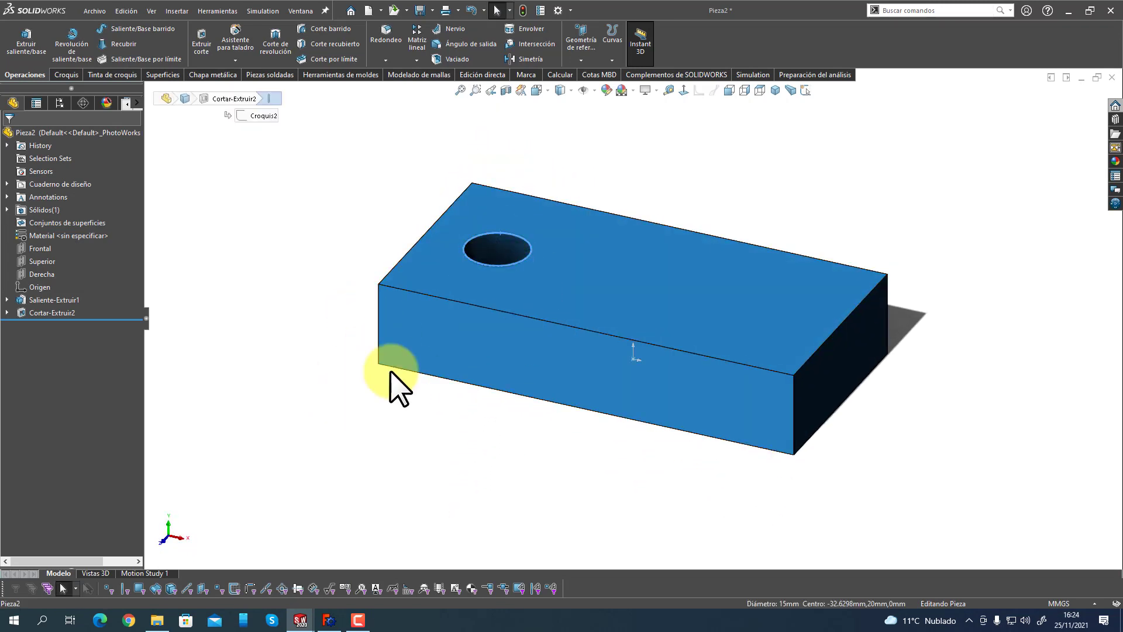
pyautogui.click(483, 237)
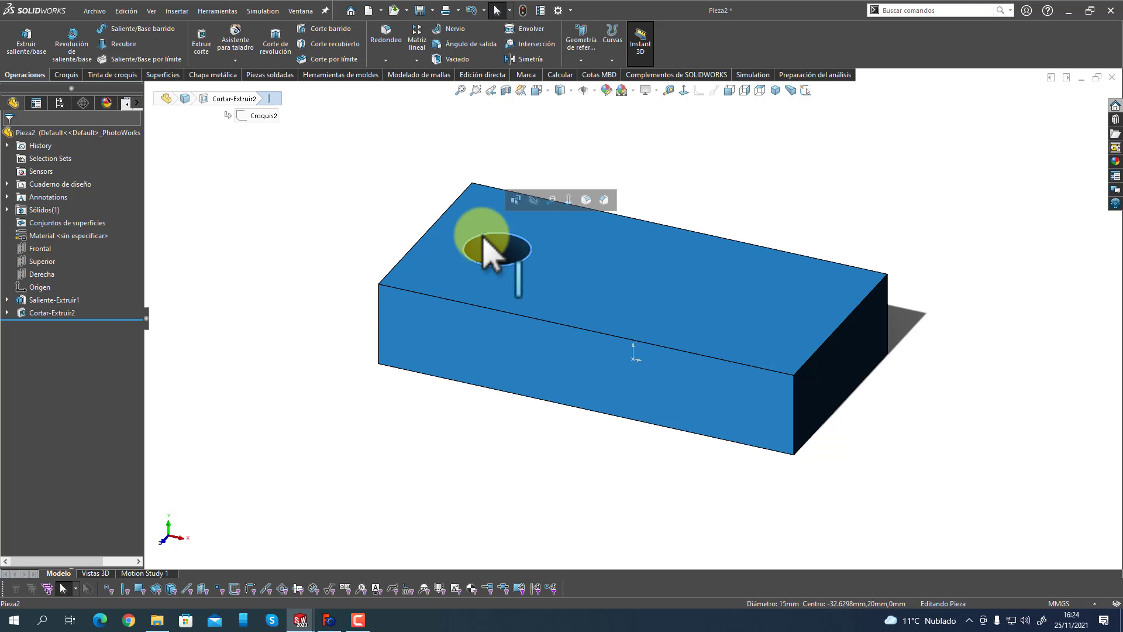
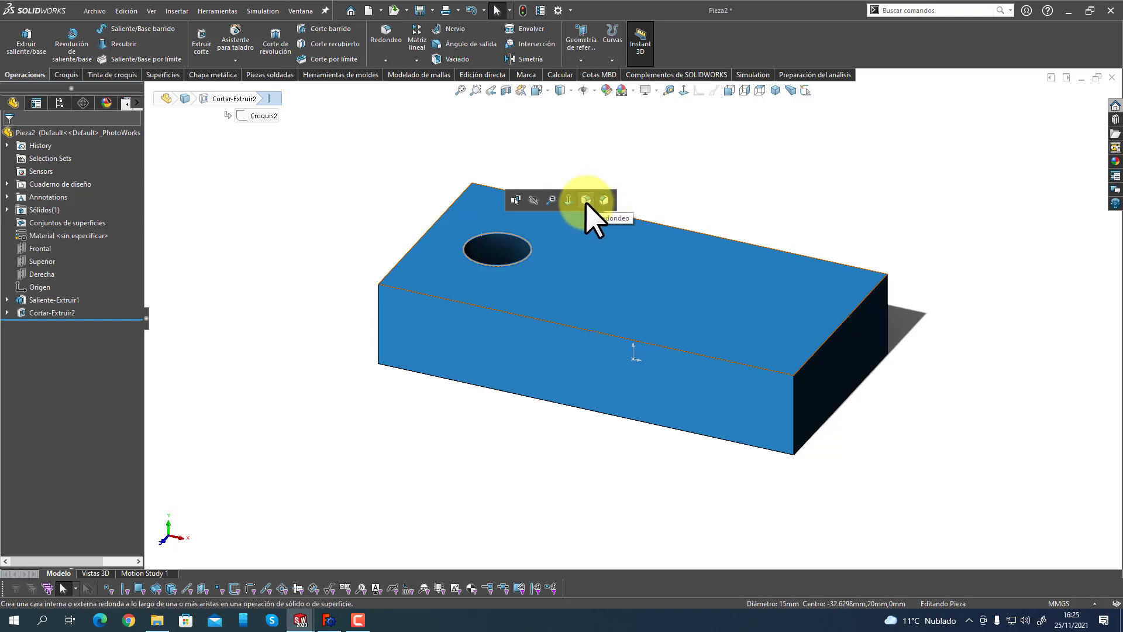
# Round the hole's top edge in SOLIDWORKS with a 4 mm Redondeo fillet.
pyautogui.click(586, 200)
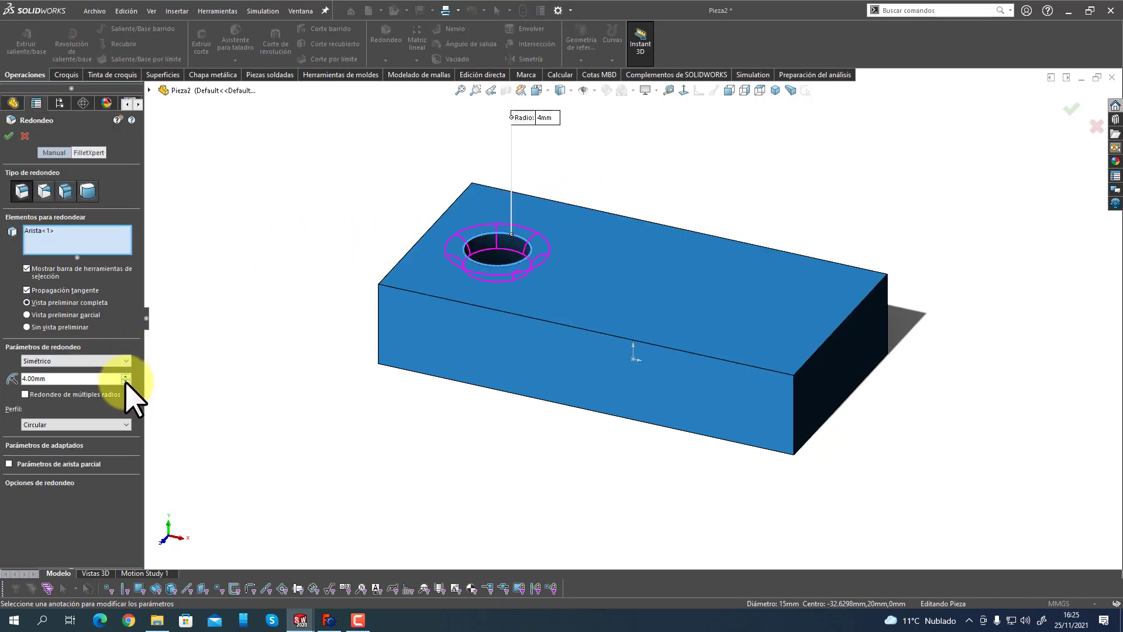
pyautogui.click(9, 136)
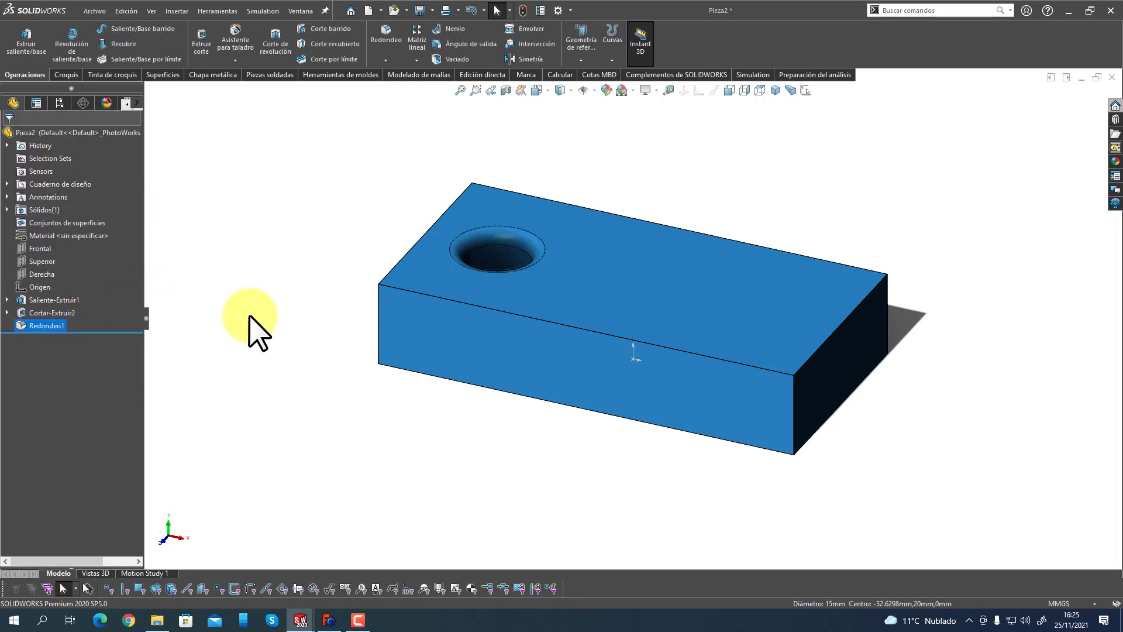
pyautogui.moveTo(251, 317); pyautogui.dragTo(371, 296, button='middle')
pyautogui.scroll(-2, 522, 327)
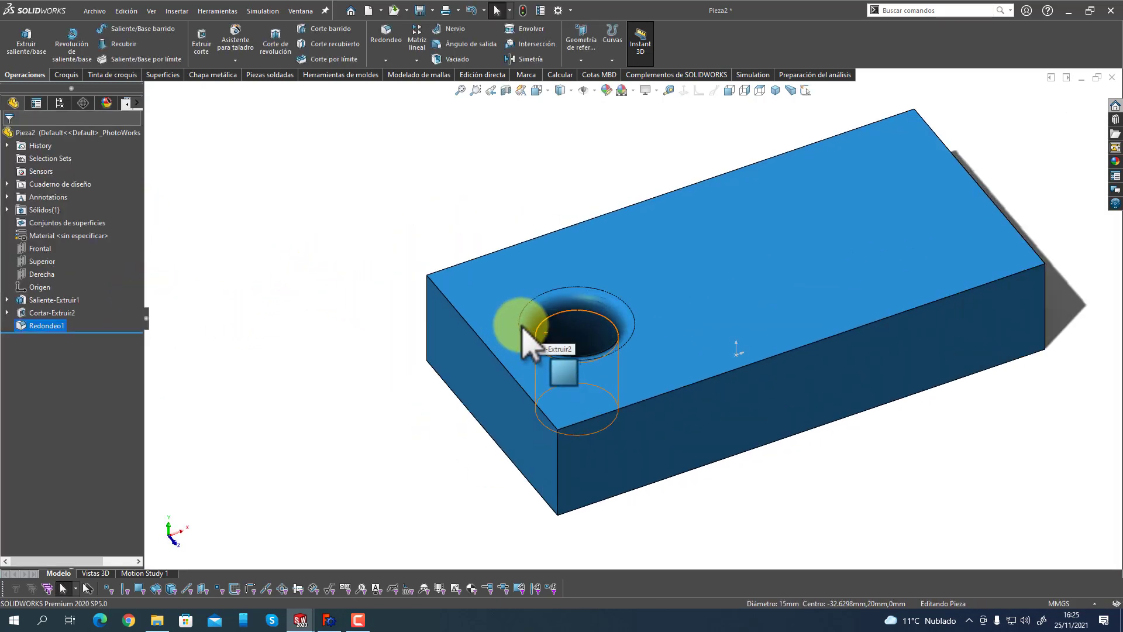
pyautogui.scroll(-2, 523, 331)
# Select the fillet face around the hole and drag it to resize the fillet.
pyautogui.click(556, 292)
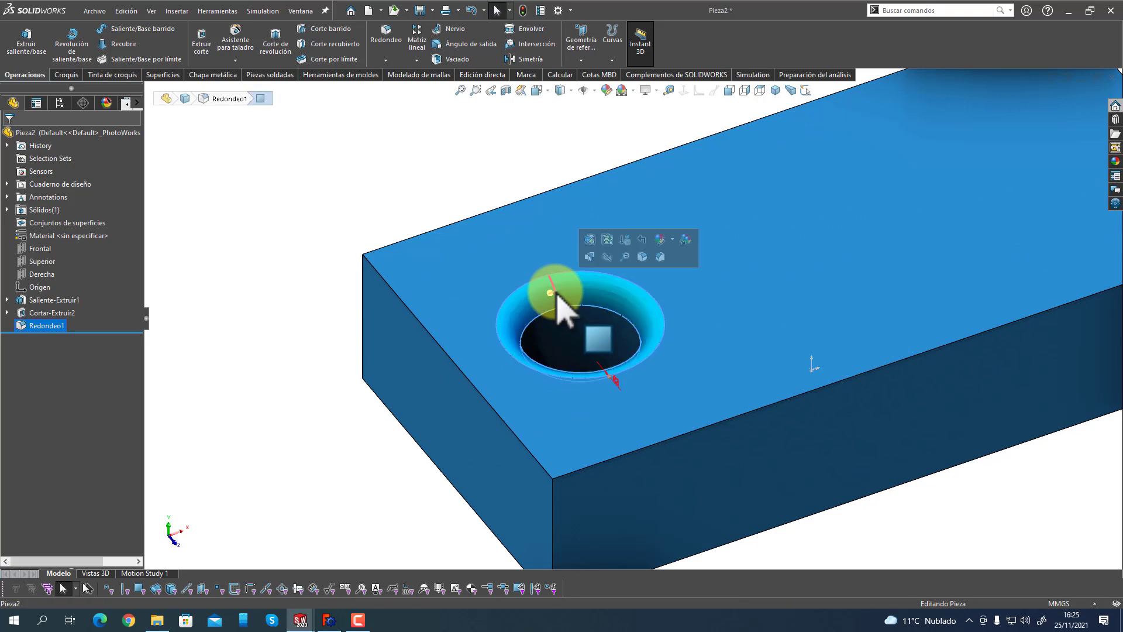
pyautogui.moveTo(555, 295)
pyautogui.mouseDown()
pyautogui.moveTo(572, 290)
pyautogui.moveTo(561, 314)
pyautogui.mouseUp()
pyautogui.click(368, 268)
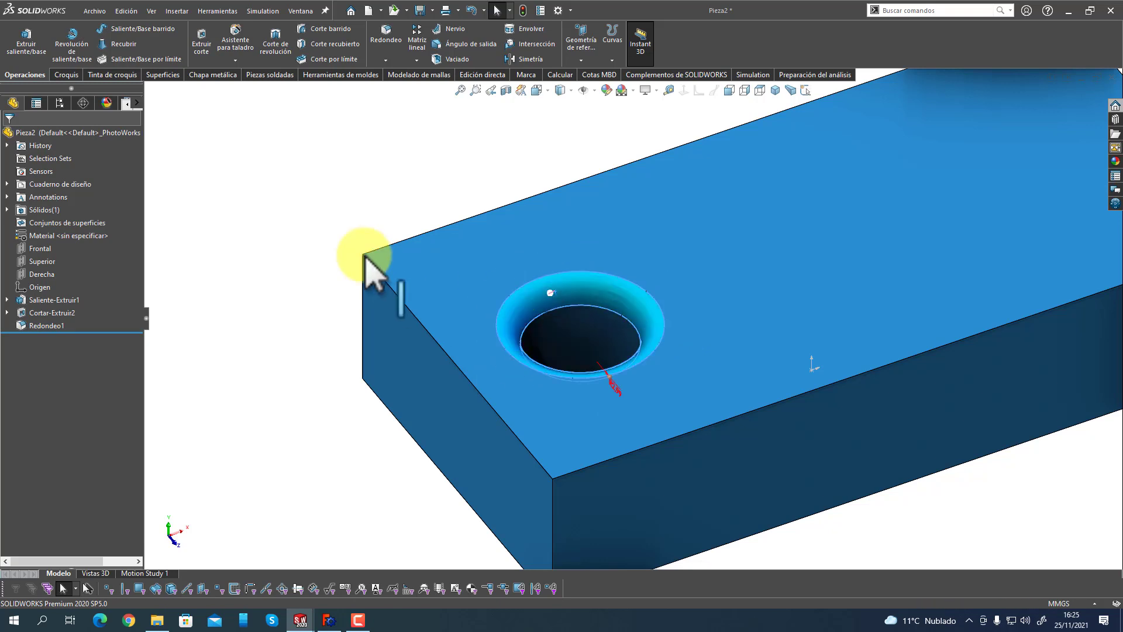
pyautogui.scroll(3, 608, 319)
pyautogui.moveTo(606, 307); pyautogui.dragTo(720, 252, button='middle')
# In FreeCAD, delete the Pad001 cylinder boss feature.
pyautogui.click(329, 619)
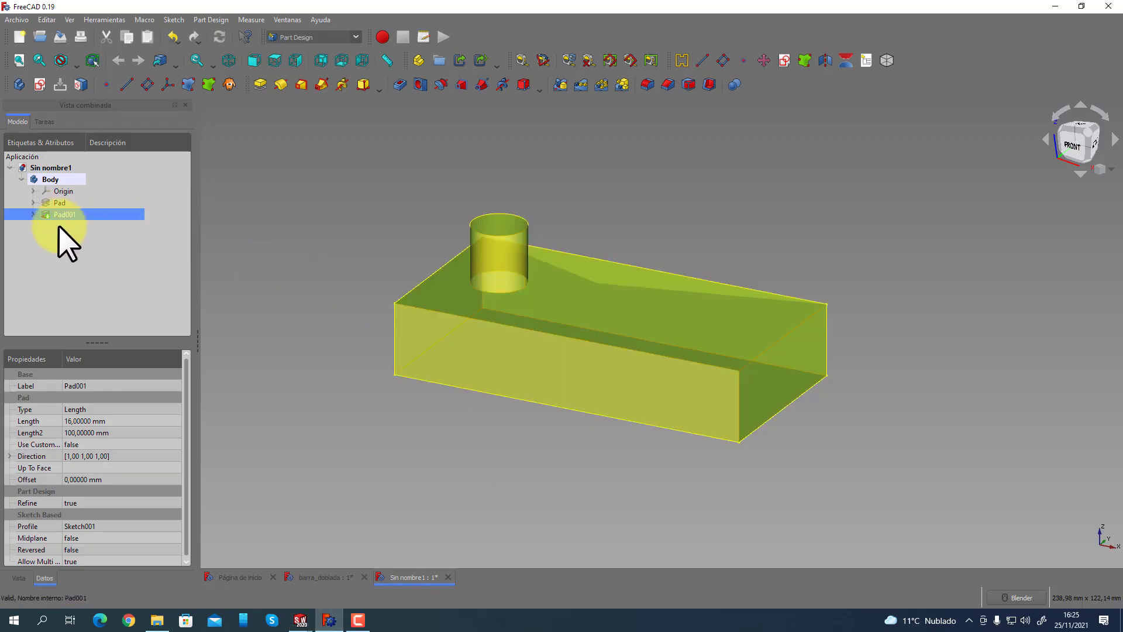
pyautogui.click(77, 242)
pyautogui.click(66, 214)
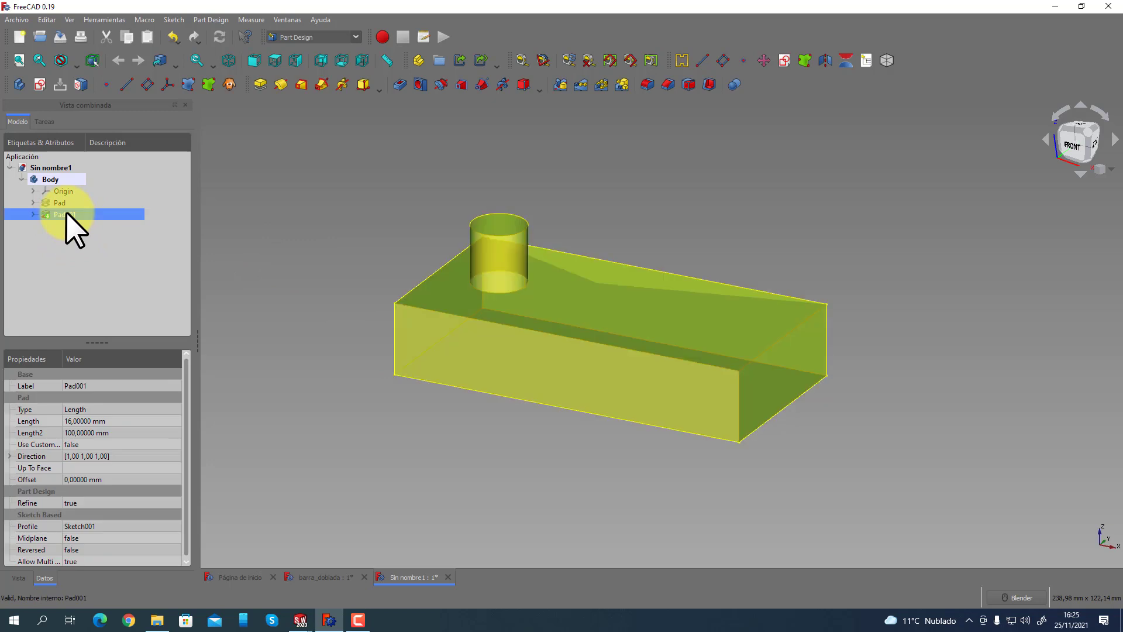
pyautogui.press('Delete')
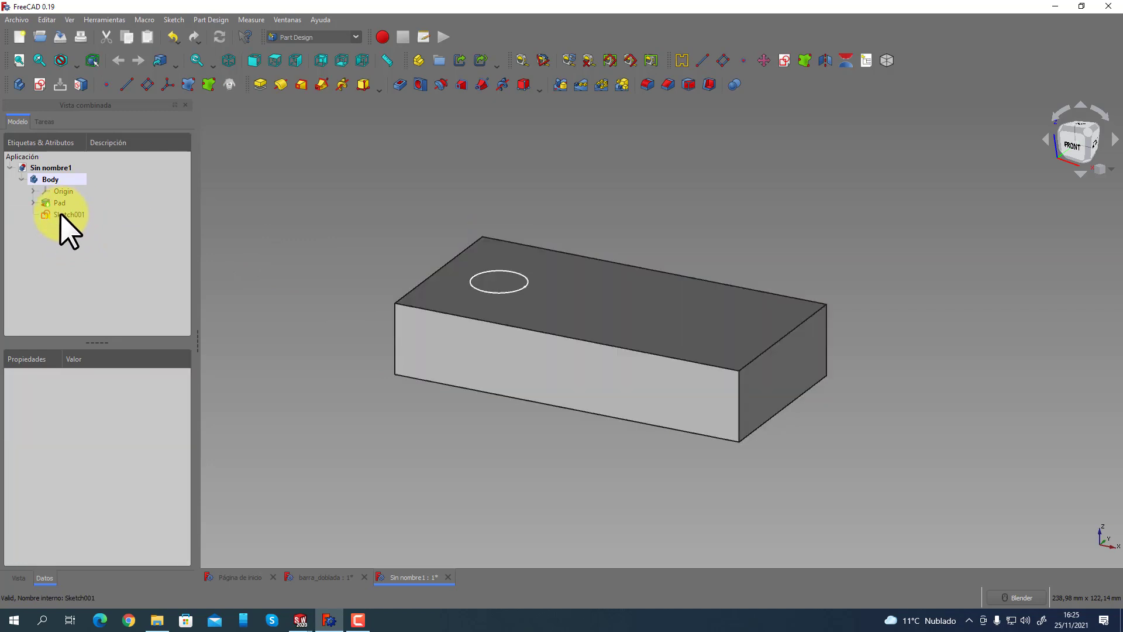
# Pocket Sketch001 with type 'A través de todos' to cut a through hole.
pyautogui.click(67, 215)
pyautogui.click(402, 86)
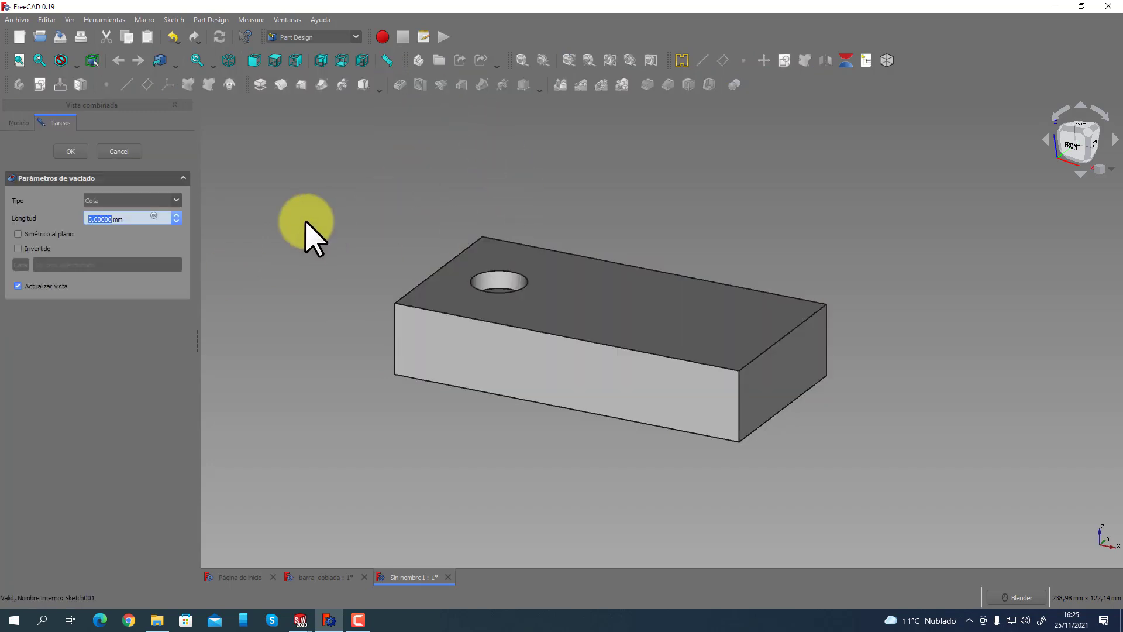
pyautogui.click(159, 201)
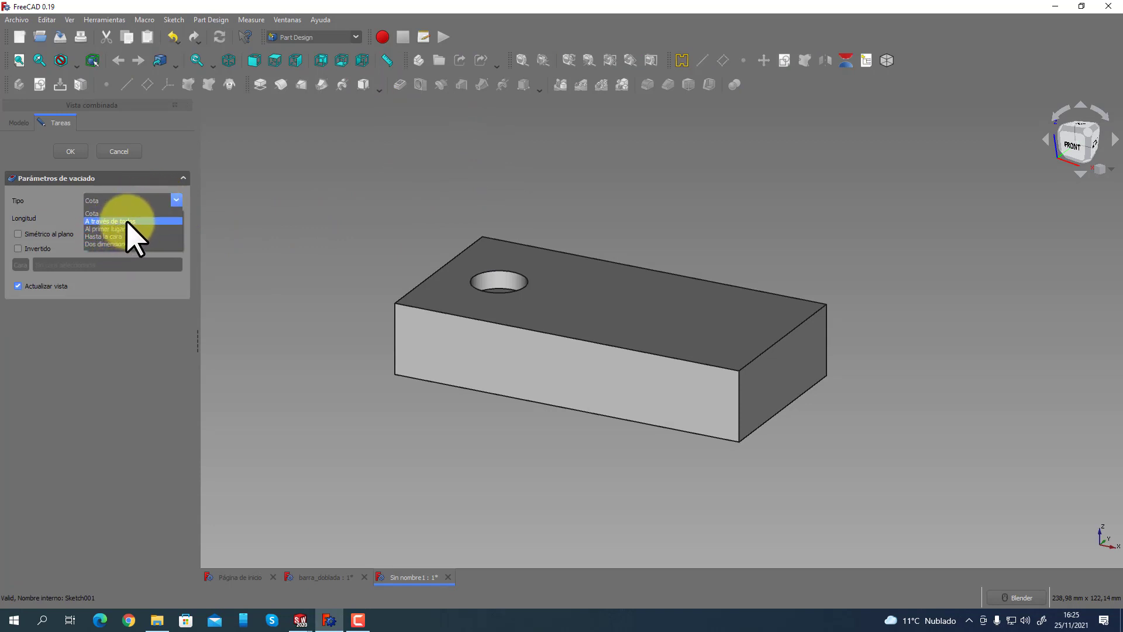
pyautogui.click(130, 221)
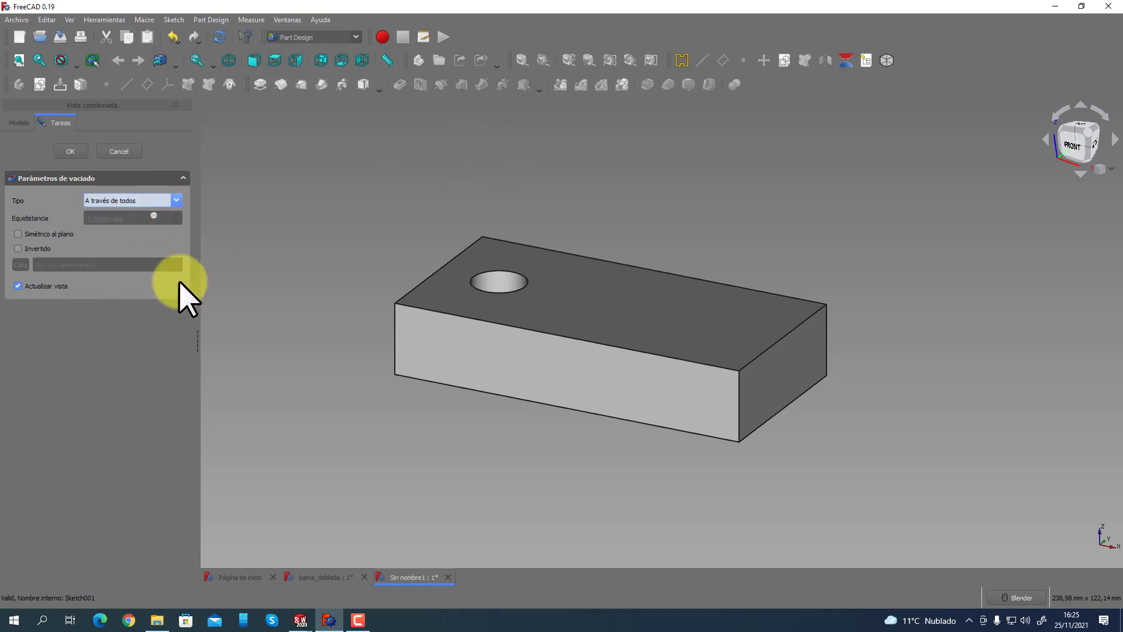
pyautogui.click(82, 153)
pyautogui.moveTo(371, 220); pyautogui.dragTo(377, 244, button='middle')
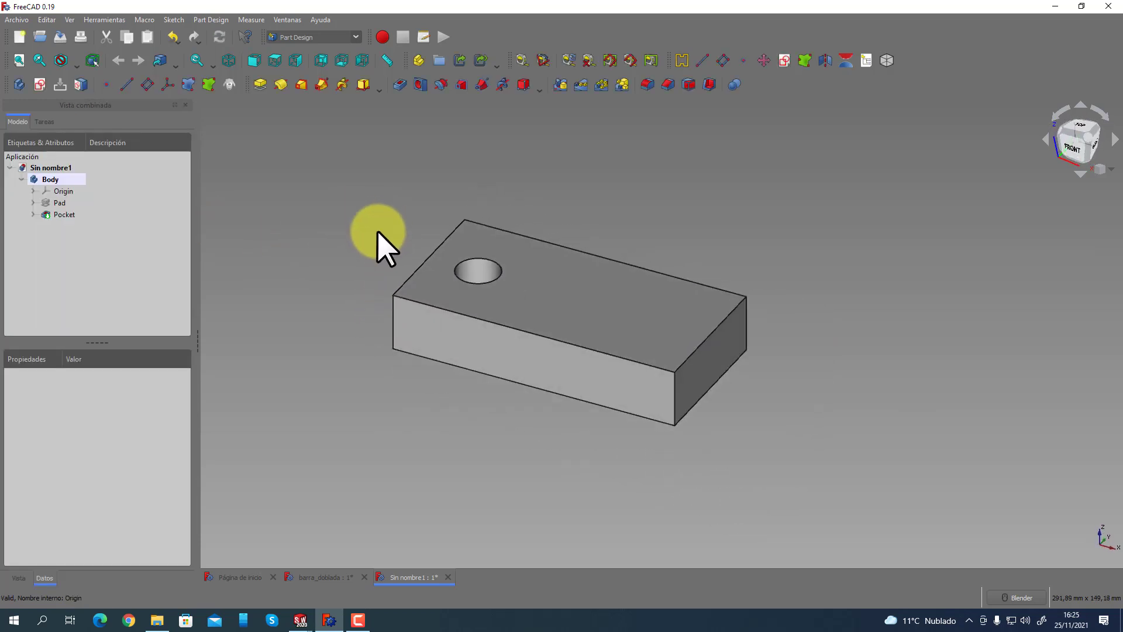
pyautogui.click(472, 258)
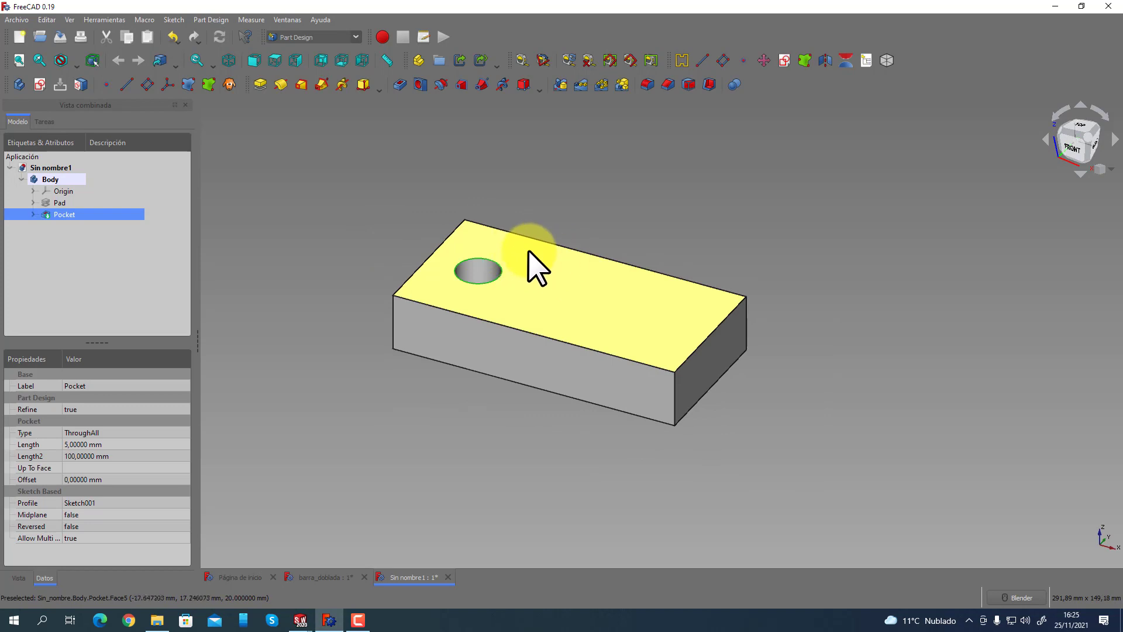
# Fillet the top edge of the through hole in FreeCAD.
pyautogui.click(648, 89)
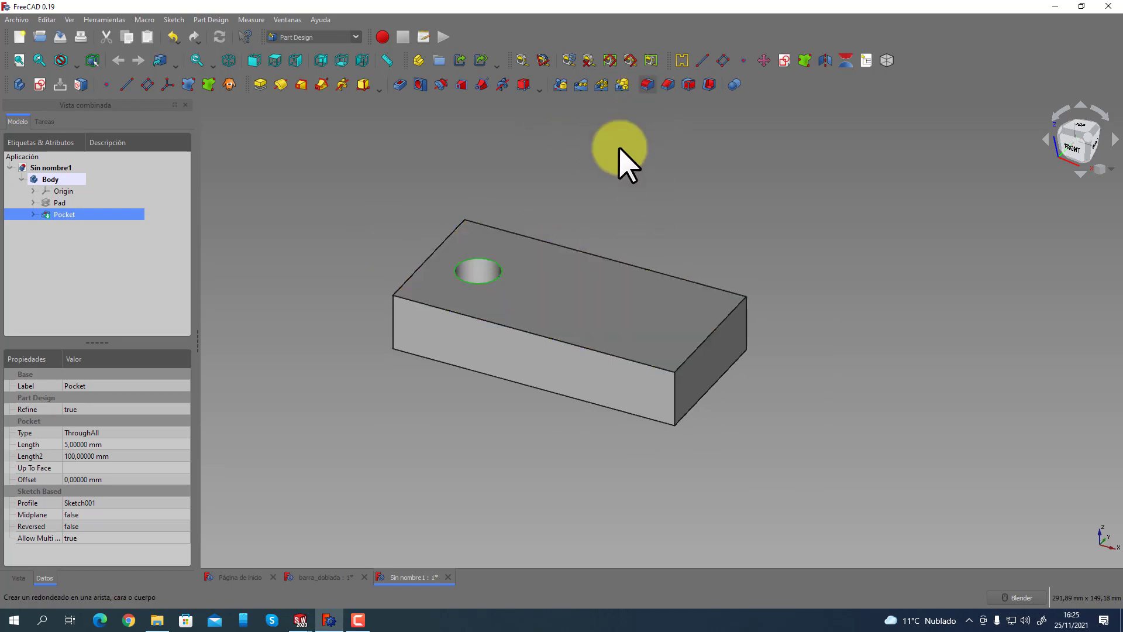
pyautogui.scroll(3, 426, 257)
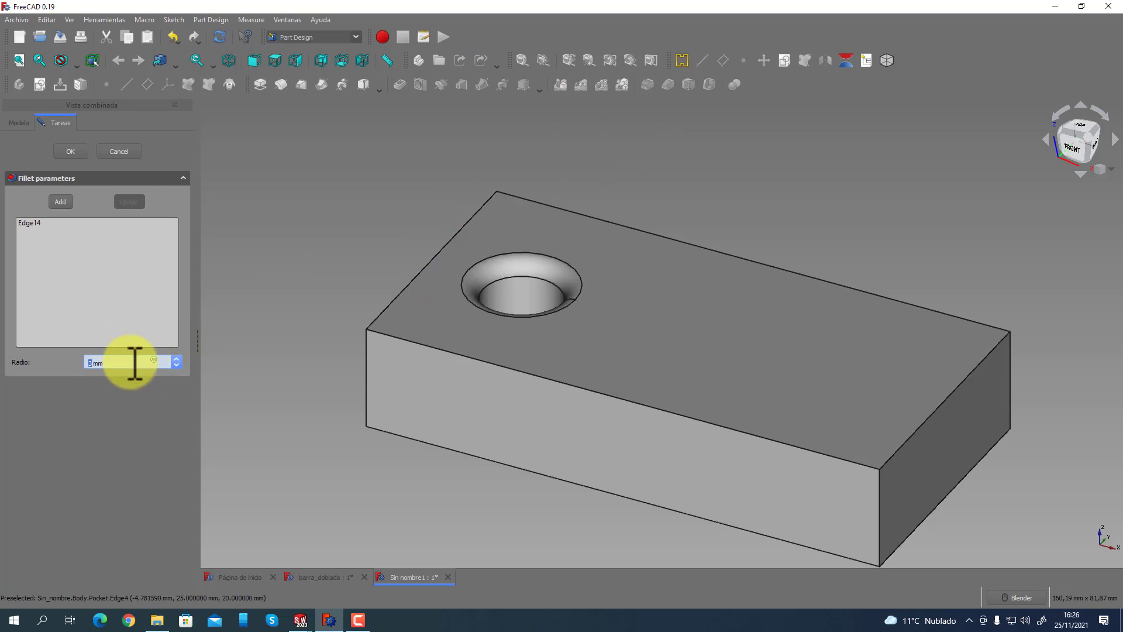
pyautogui.click(71, 153)
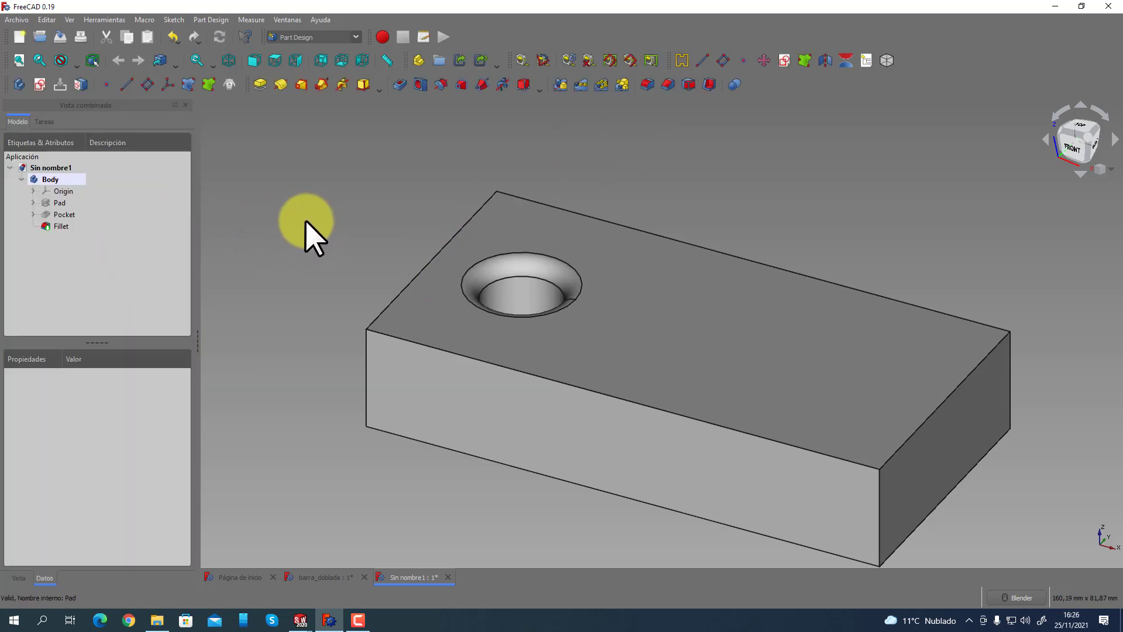
pyautogui.moveTo(306, 222); pyautogui.dragTo(461, 203, button='middle')
# Edit the Fillet feature and raise its radius above 3 mm.
pyautogui.click(525, 315)
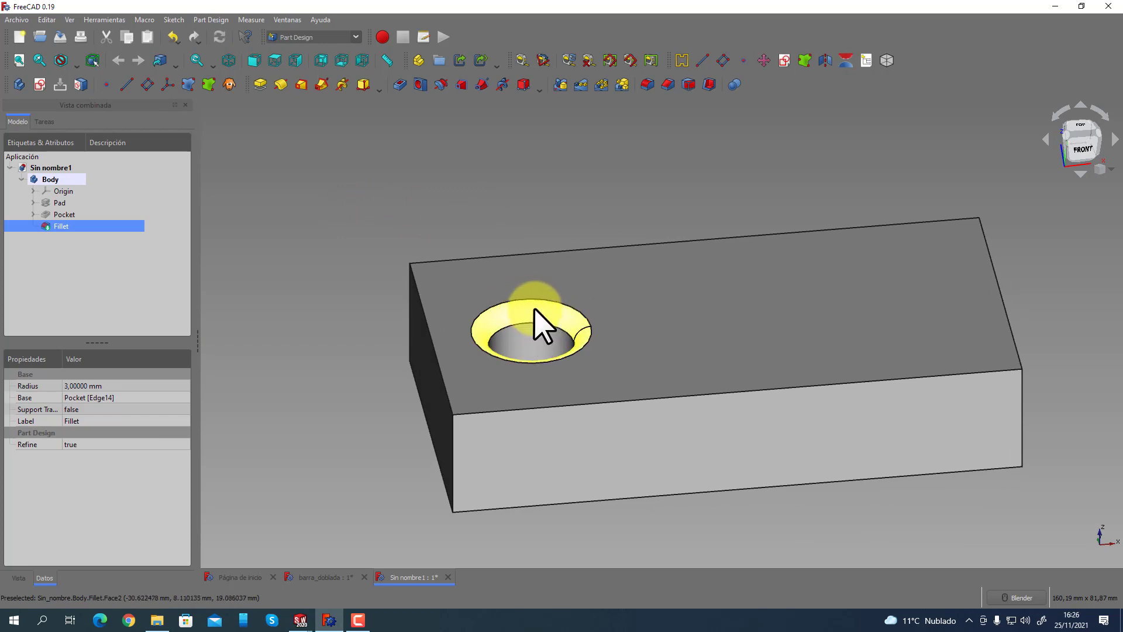
pyautogui.click(534, 309)
pyautogui.click(503, 296)
pyautogui.click(504, 308)
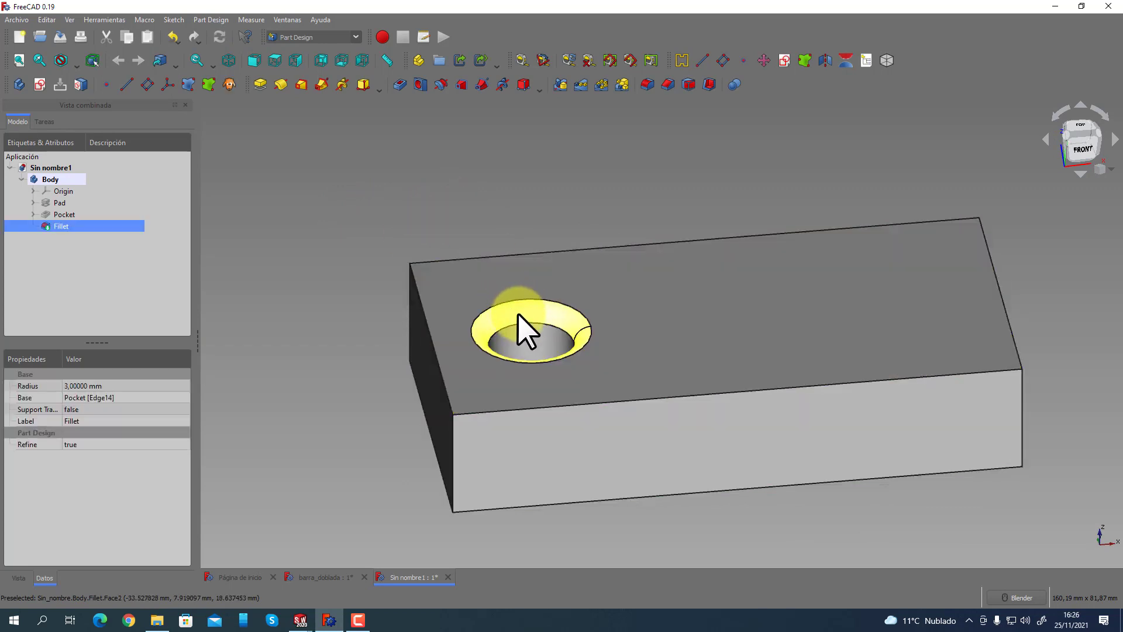
pyautogui.doubleClick(59, 226)
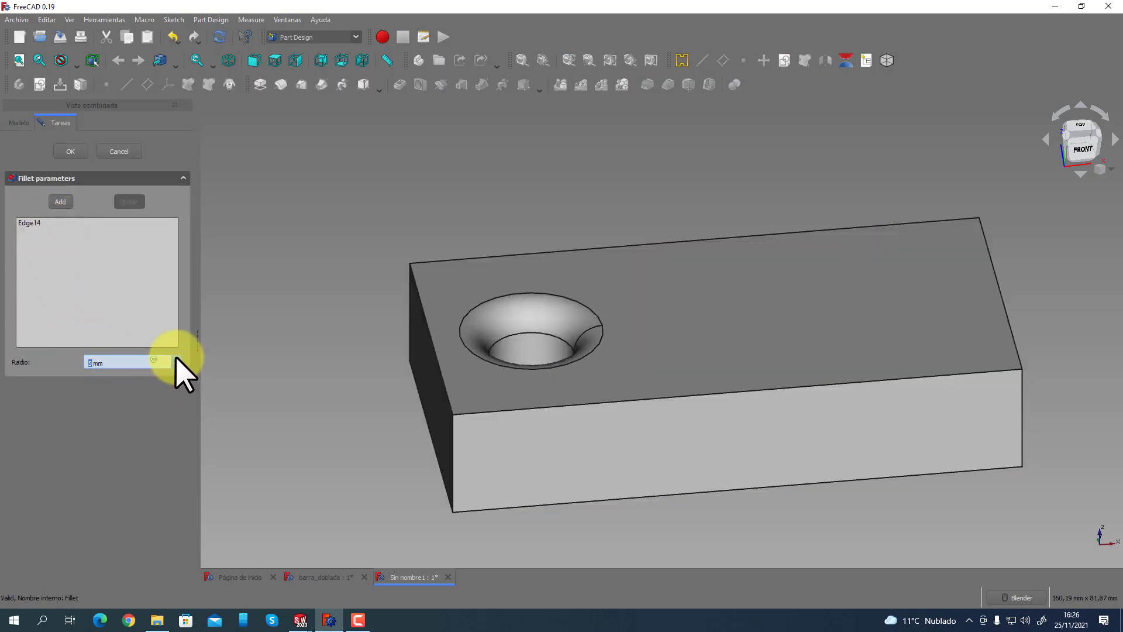
pyautogui.click(70, 151)
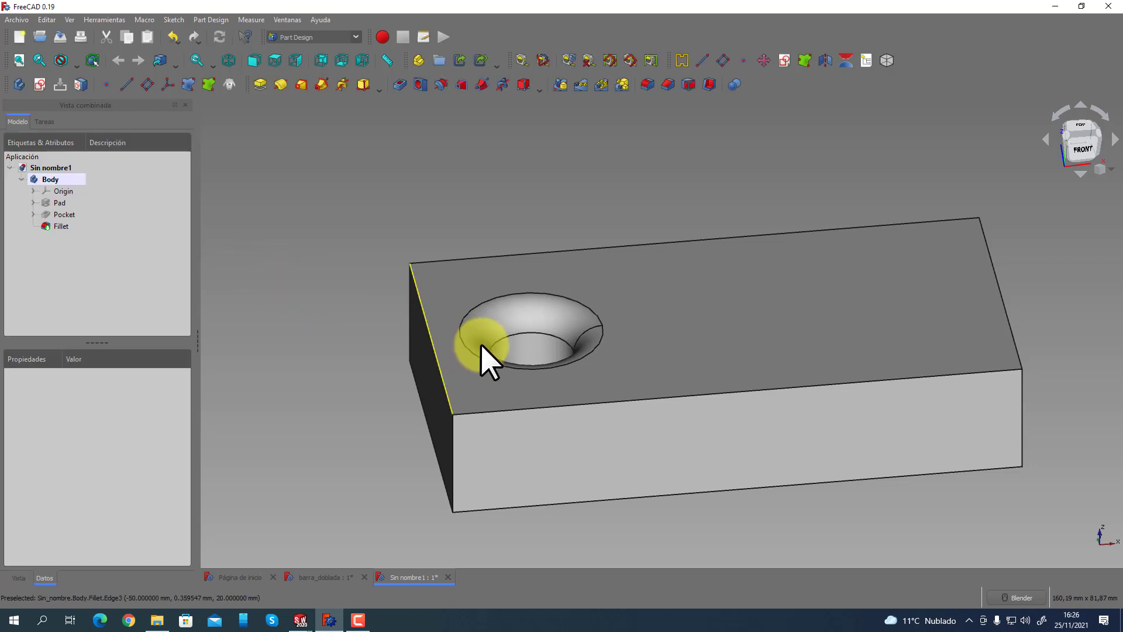
pyautogui.moveTo(480, 345); pyautogui.dragTo(431, 314, button='middle')
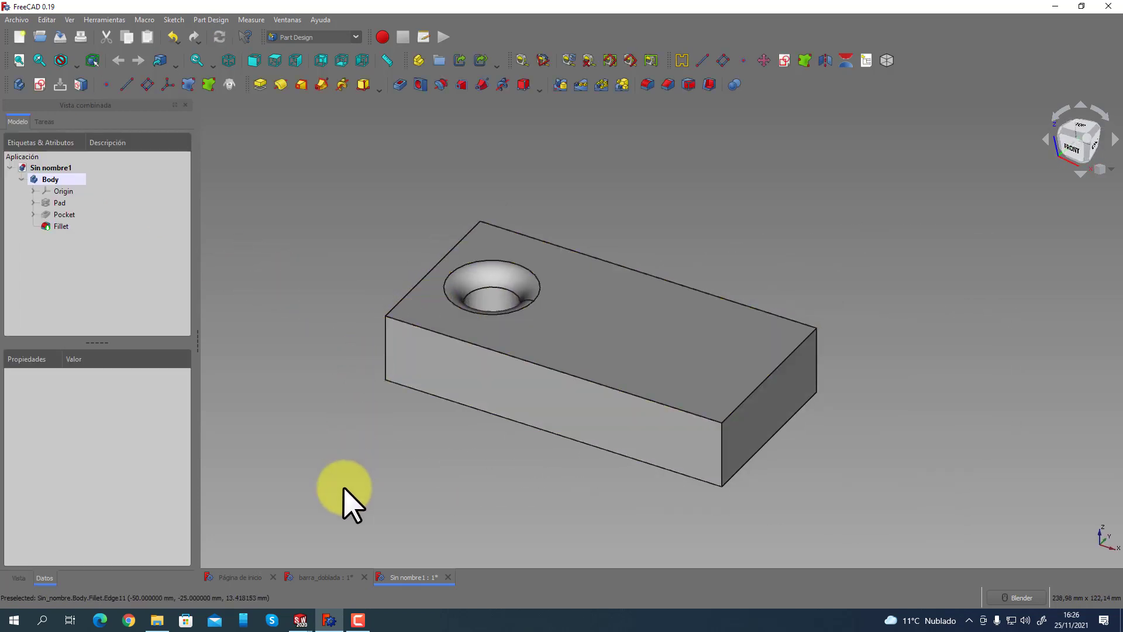
# In SOLIDWORKS, drag the hole's cut feature upward into a raised cylinder.
pyautogui.moveTo(306, 618)
pyautogui.click(351, 597)
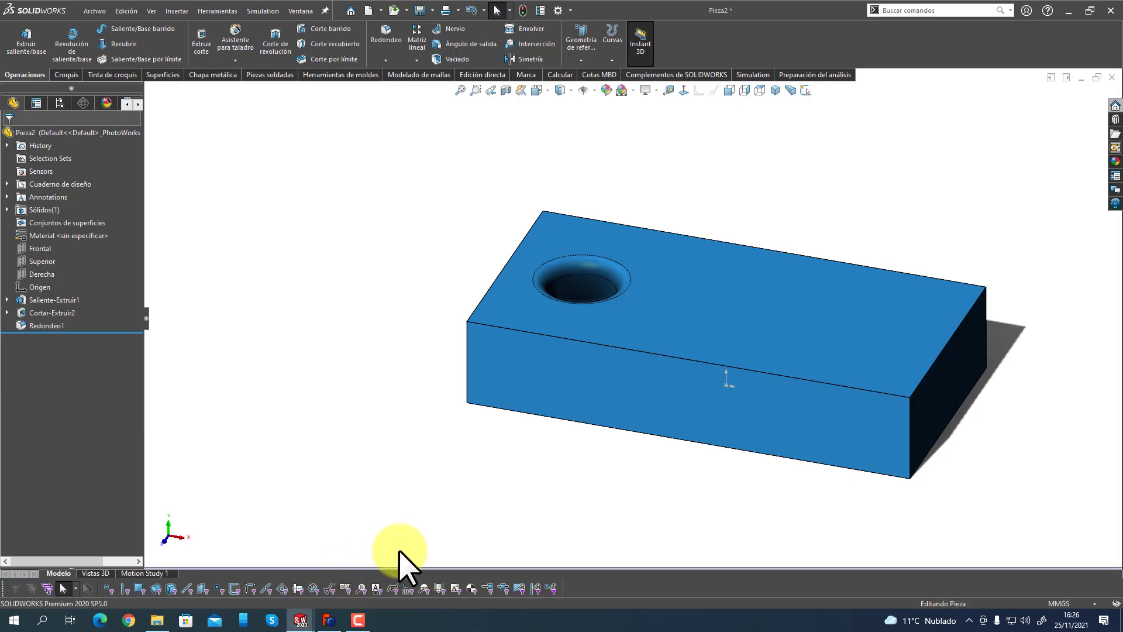
pyautogui.moveTo(401, 565); pyautogui.dragTo(597, 321, button='middle')
pyautogui.click(597, 288)
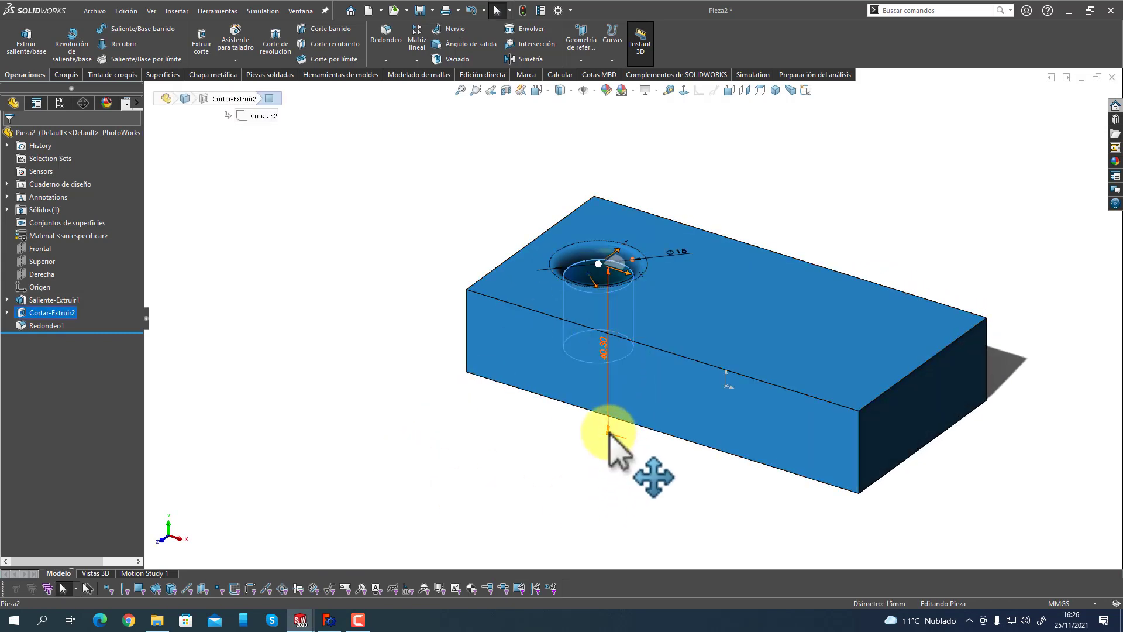
pyautogui.moveTo(609, 434); pyautogui.dragTo(617, 175)
pyautogui.moveTo(409, 397)
pyautogui.mouseDown(button='middle')
pyautogui.moveTo(431, 427)
pyautogui.moveTo(471, 394)
pyautogui.moveTo(481, 358)
pyautogui.moveTo(464, 346)
pyautogui.moveTo(422, 402)
pyautogui.moveTo(430, 395)
pyautogui.mouseUp(button='middle')
# Push the cylinder's top face back down into a recess.
pyautogui.click(606, 172)
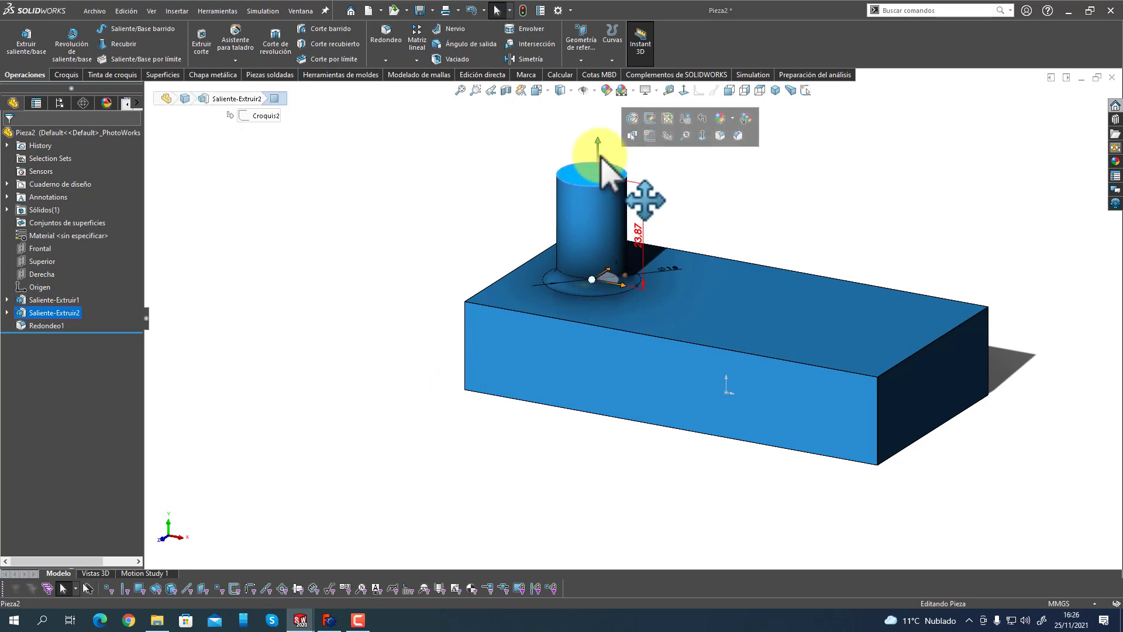
pyautogui.moveTo(644, 186); pyautogui.dragTo(649, 335)
pyautogui.moveTo(426, 216); pyautogui.dragTo(452, 240, button='middle')
pyautogui.click(430, 286)
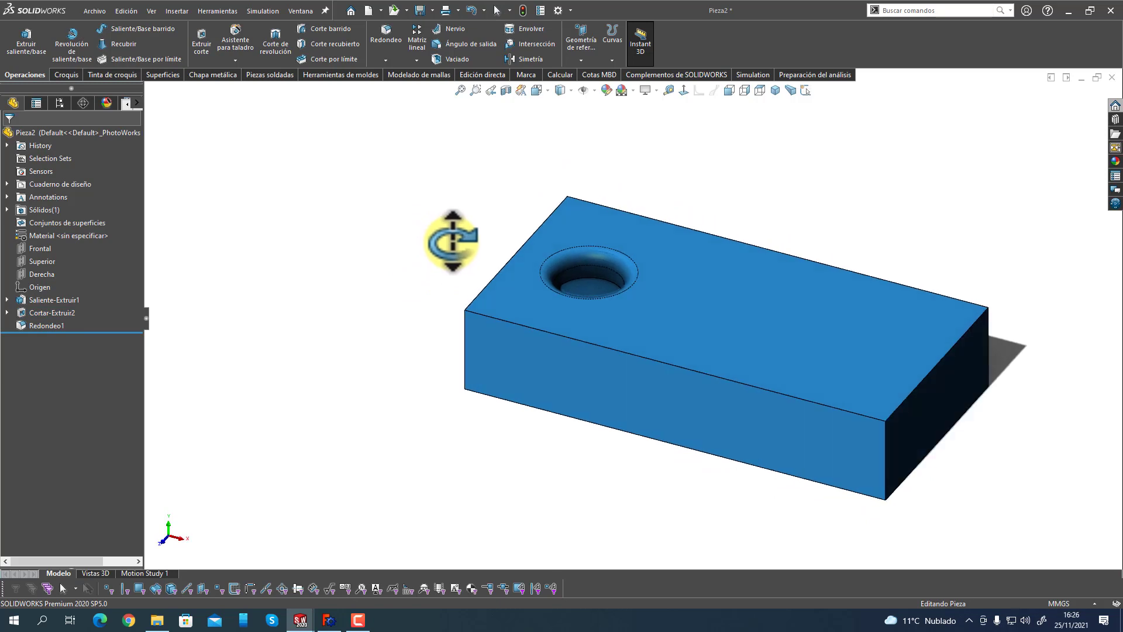
# Pull the hole up again into boss Saliente-Extruir2, then return to the FreeCAD model.
pyautogui.click(562, 276)
pyautogui.click(585, 289)
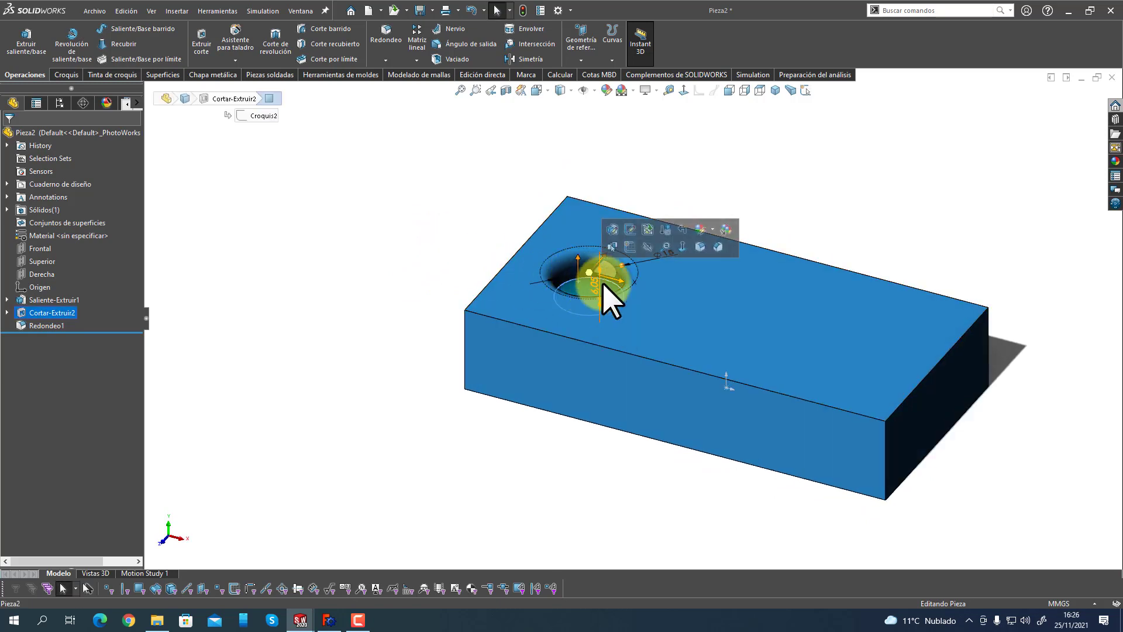
pyautogui.moveTo(598, 300); pyautogui.dragTo(606, 207)
pyautogui.moveTo(446, 296); pyautogui.dragTo(494, 252, button='middle')
pyautogui.moveTo(436, 284); pyautogui.dragTo(424, 328, button='middle')
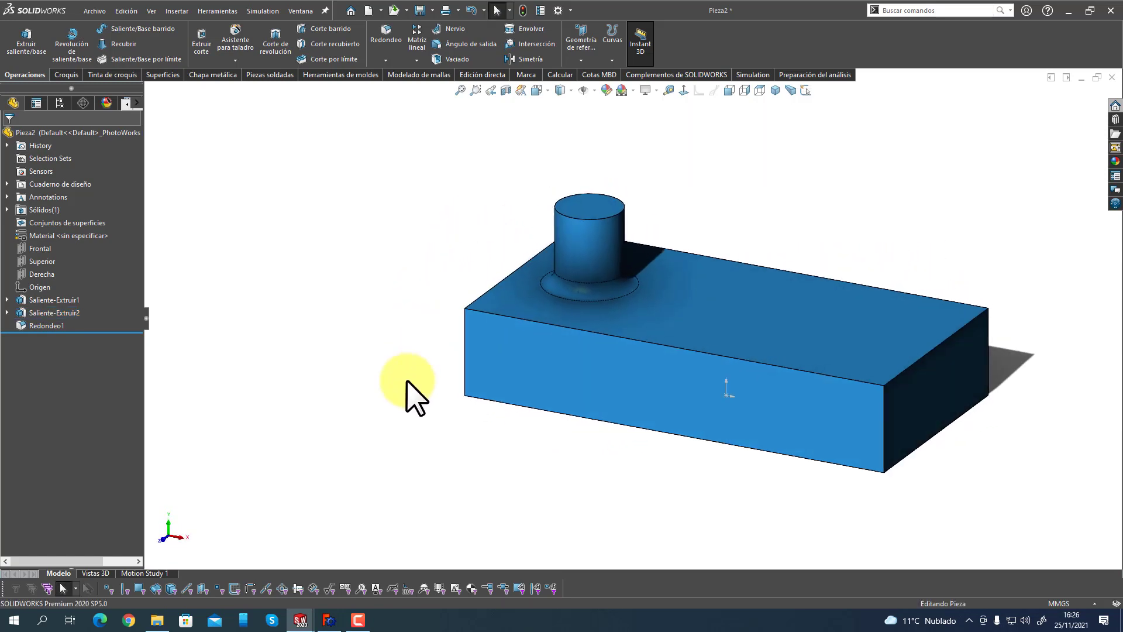
pyautogui.click(327, 619)
pyautogui.moveTo(385, 463)
pyautogui.mouseDown(button='middle')
pyautogui.moveTo(376, 446)
pyautogui.moveTo(394, 454)
pyautogui.mouseUp(button='middle')
# Delete the Fillet and Pocket features, leaving the circle sketch.
pyautogui.click(488, 315)
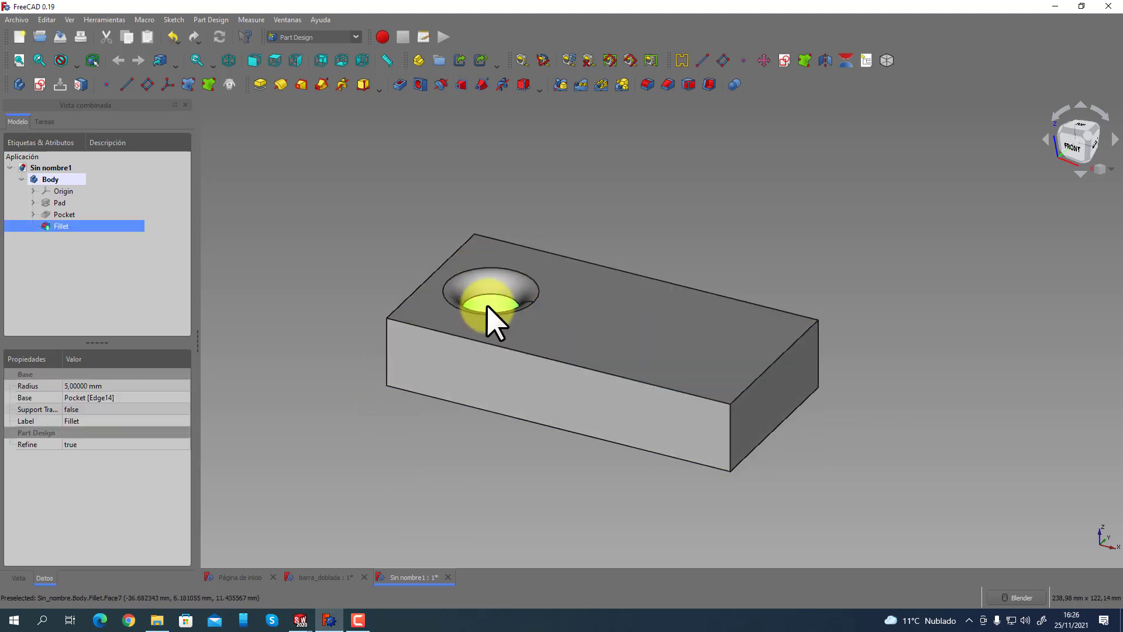
pyautogui.click(494, 307)
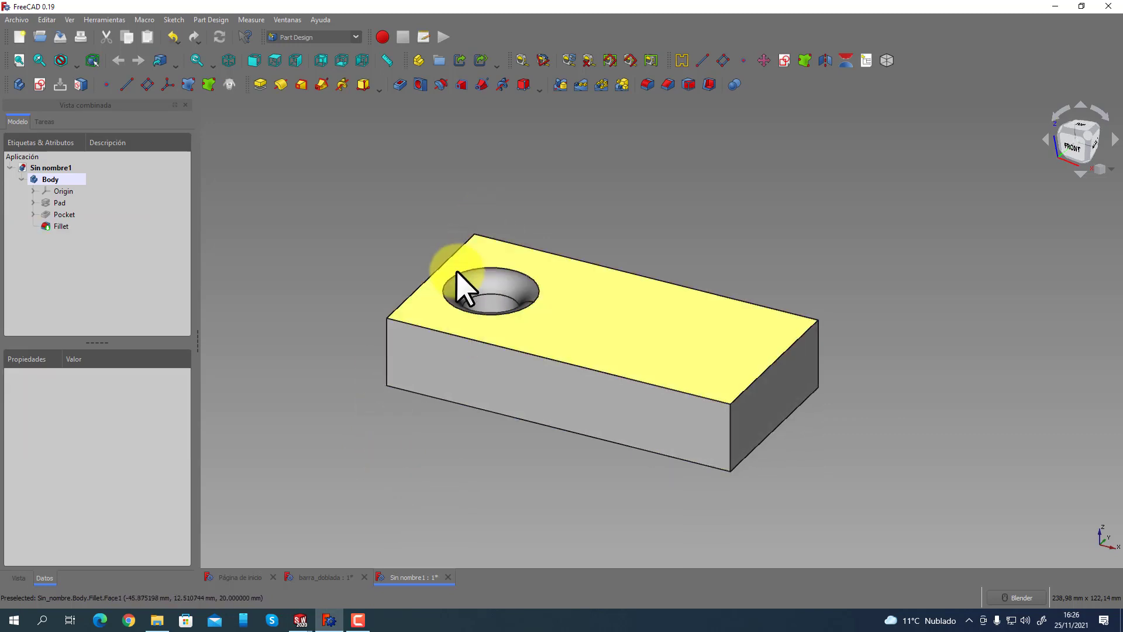
pyautogui.click(342, 305)
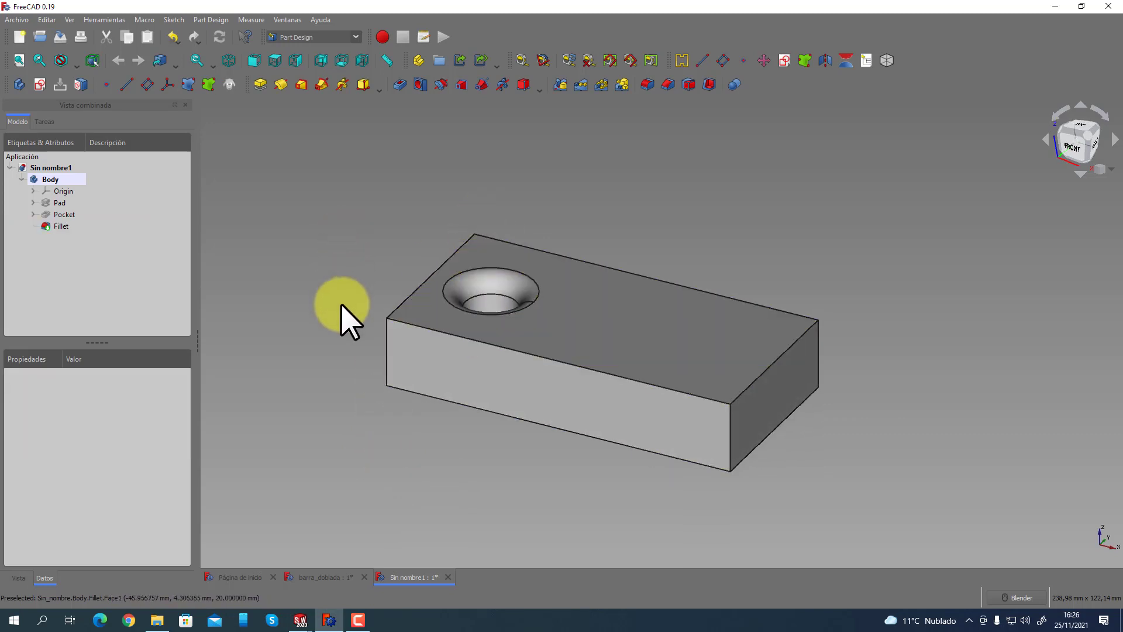
pyautogui.click(61, 228)
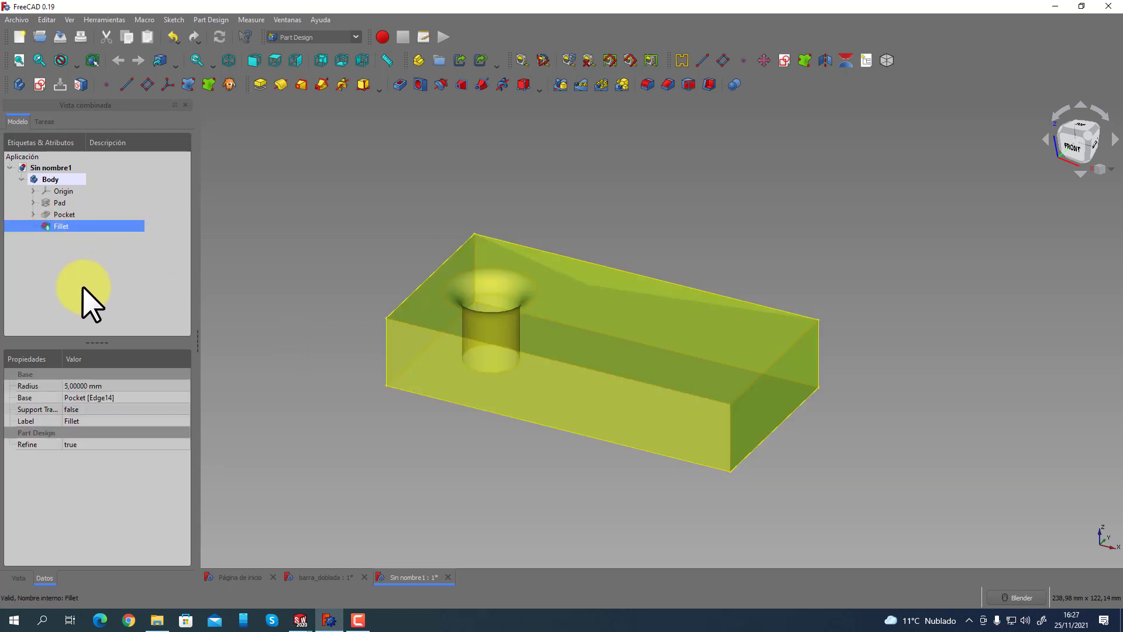
pyautogui.press('Delete')
pyautogui.click(64, 215)
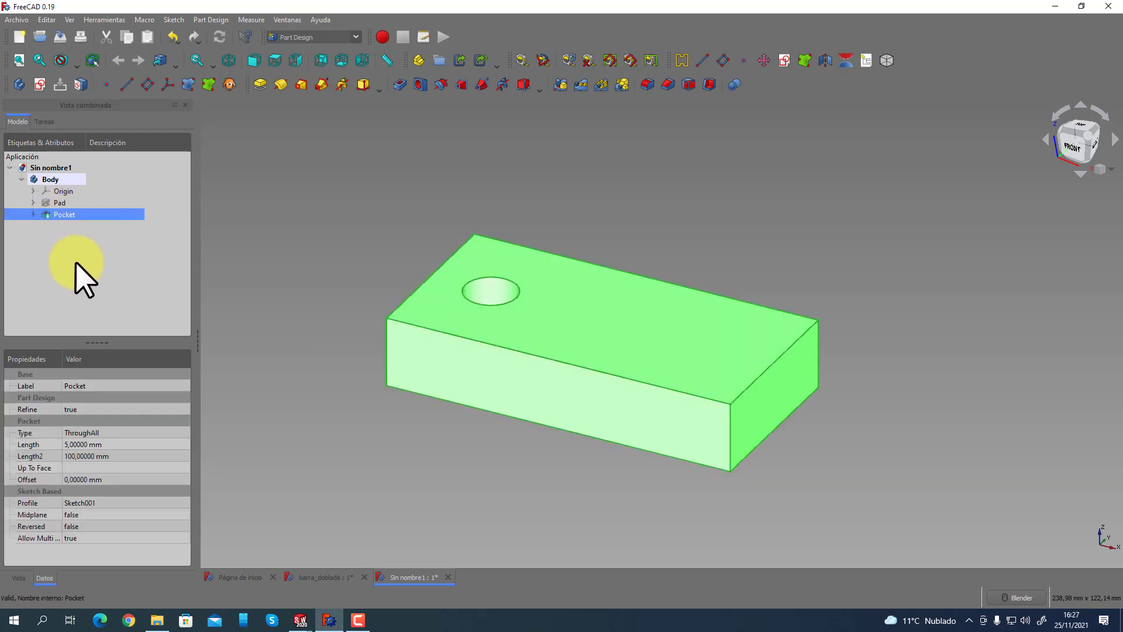
pyautogui.press('Delete')
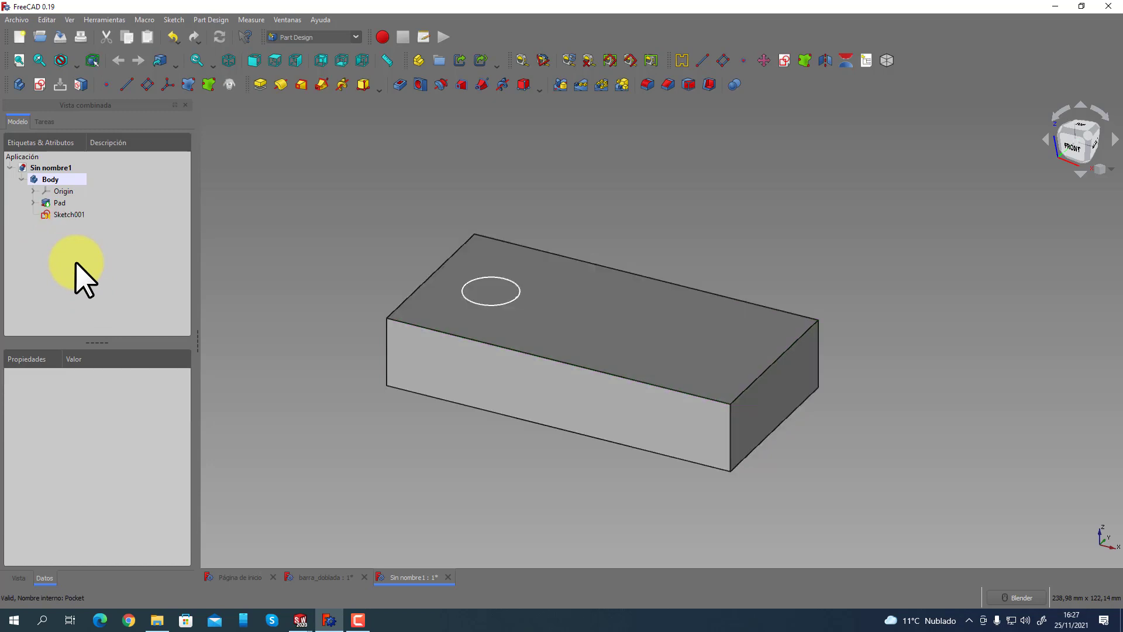
# Pad Sketch001 into a 10 mm cylinder and fillet its base edge.
pyautogui.click(71, 215)
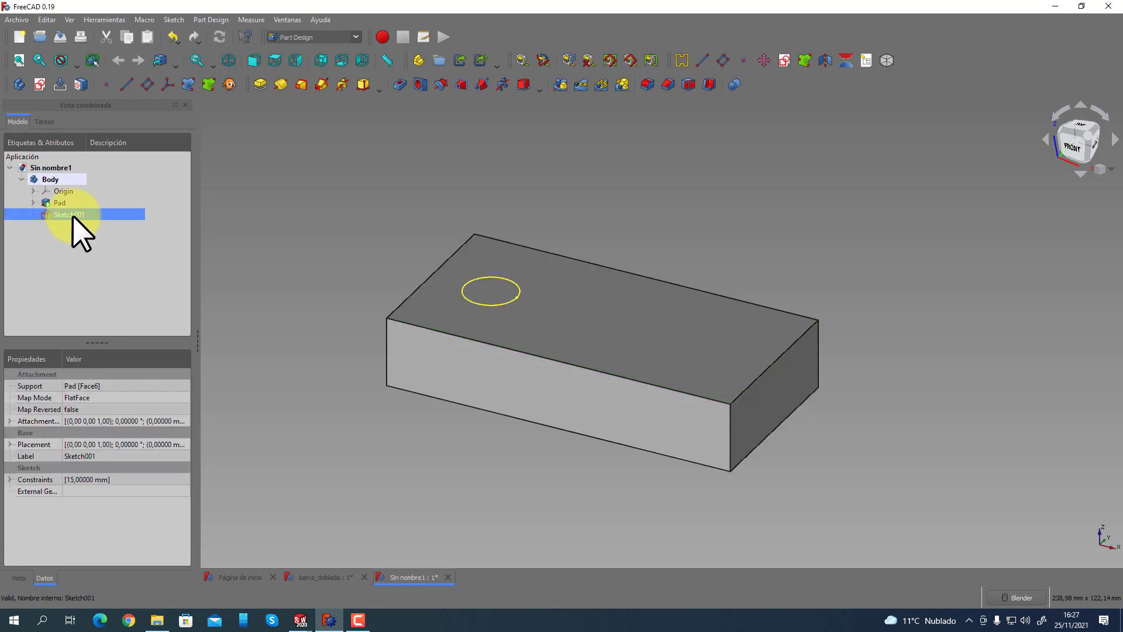
pyautogui.click(261, 86)
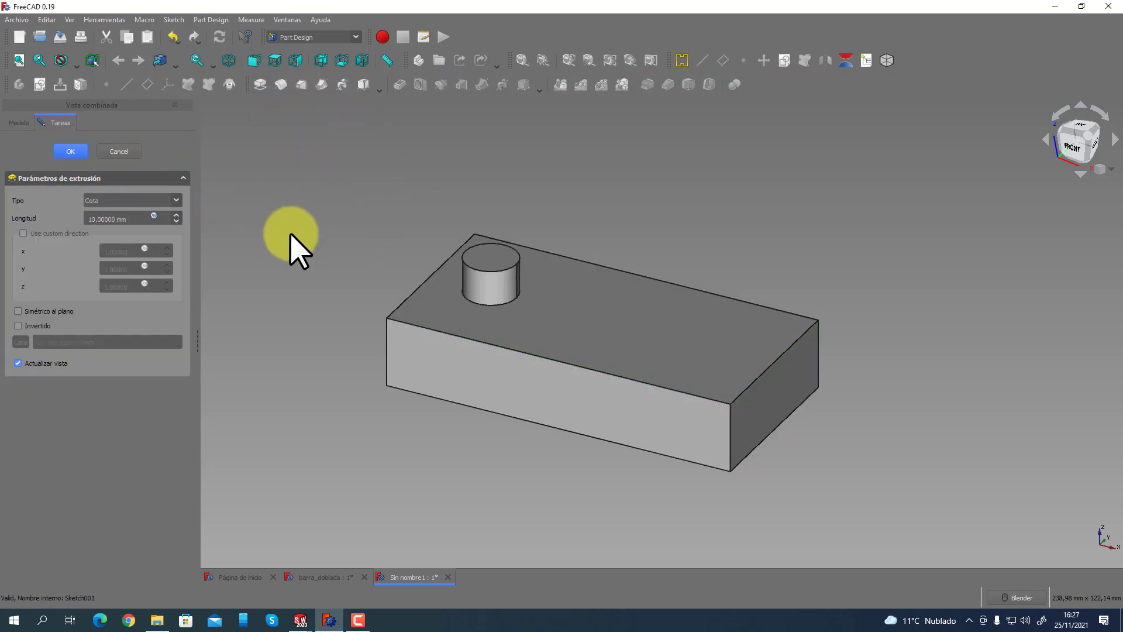
pyautogui.click(479, 306)
pyautogui.click(647, 84)
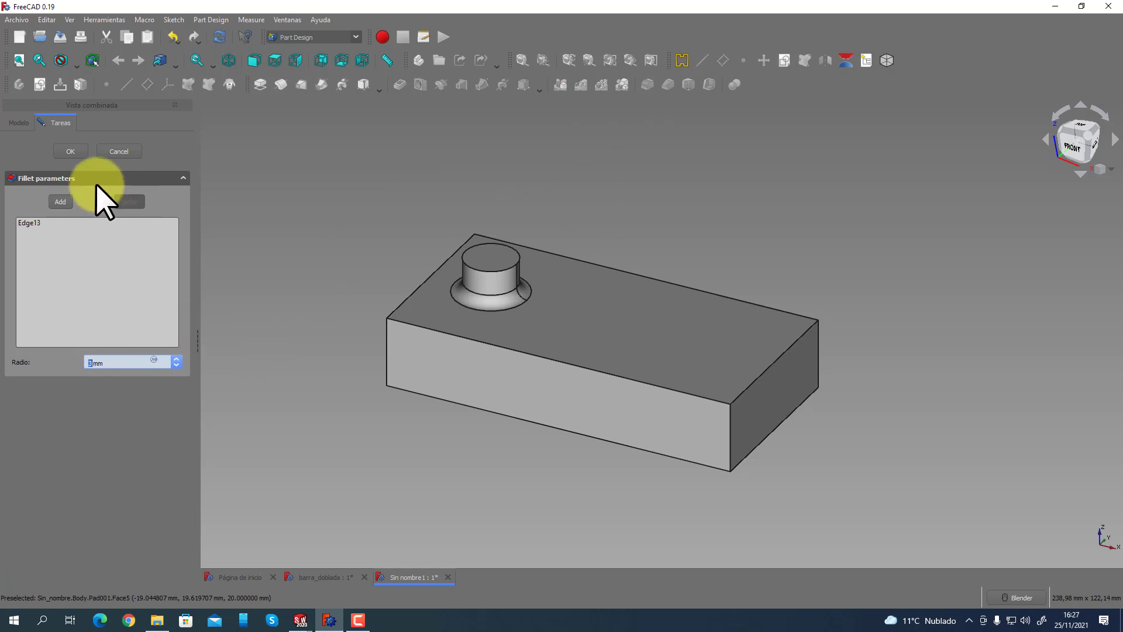
pyautogui.click(70, 151)
pyautogui.moveTo(276, 276); pyautogui.dragTo(345, 582, button='middle')
pyautogui.moveTo(302, 618)
pyautogui.click(371, 603)
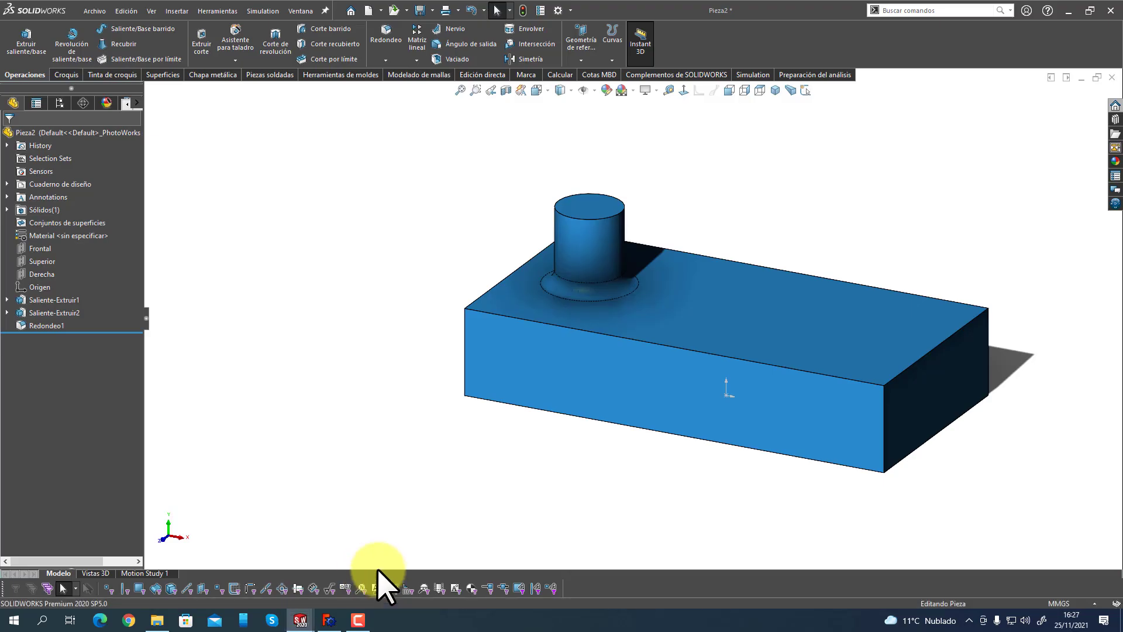
pyautogui.click(328, 619)
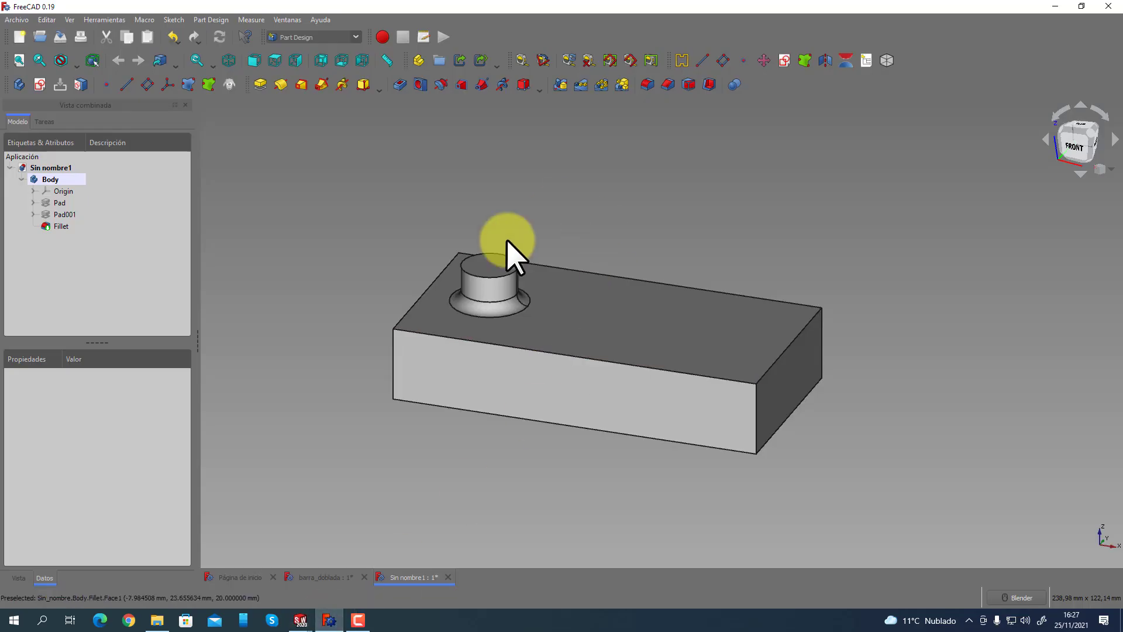
pyautogui.moveTo(489, 351); pyautogui.dragTo(473, 452, button='middle')
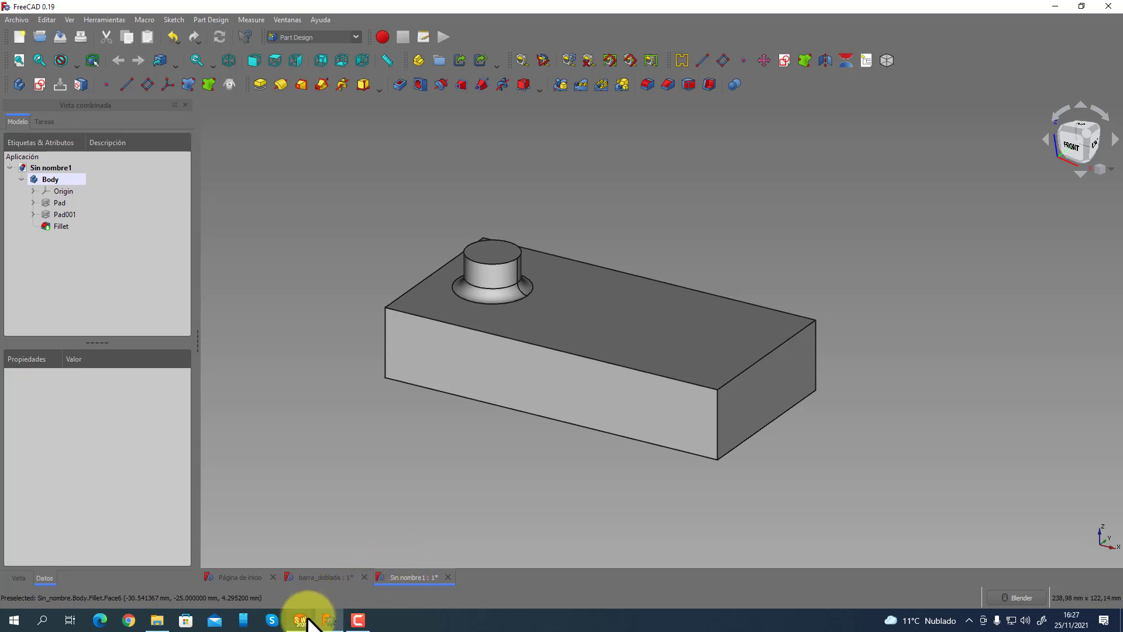
# Drag the boss's top face down so it becomes cut Cortar-Extruir2 with Redondeo1 rim.
pyautogui.moveTo(300, 618)
pyautogui.click(338, 582)
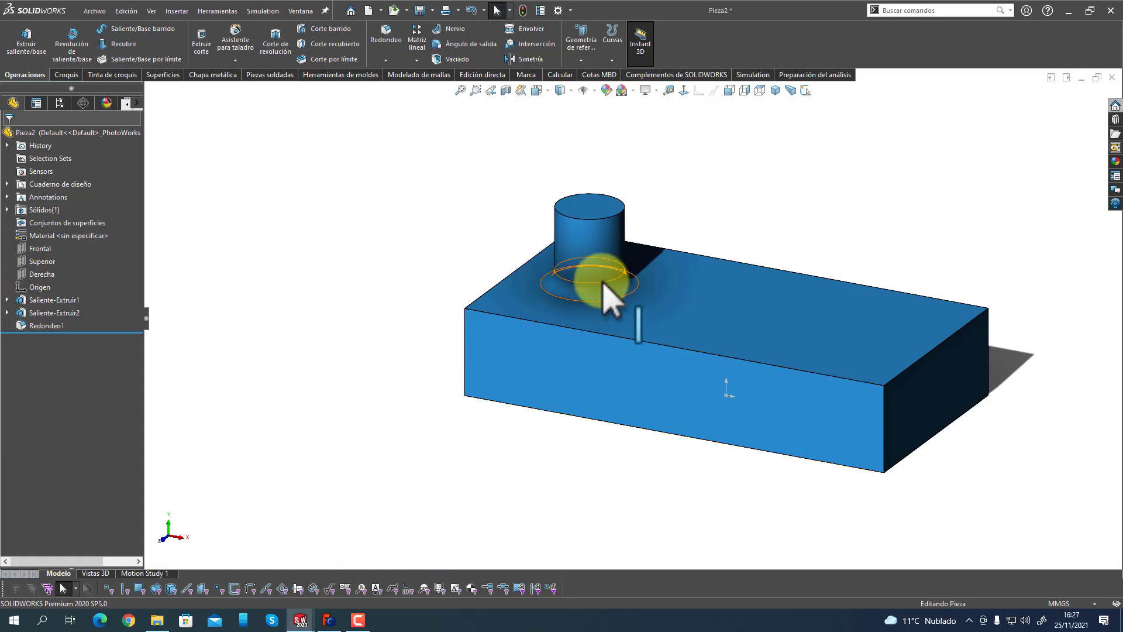
pyautogui.click(597, 208)
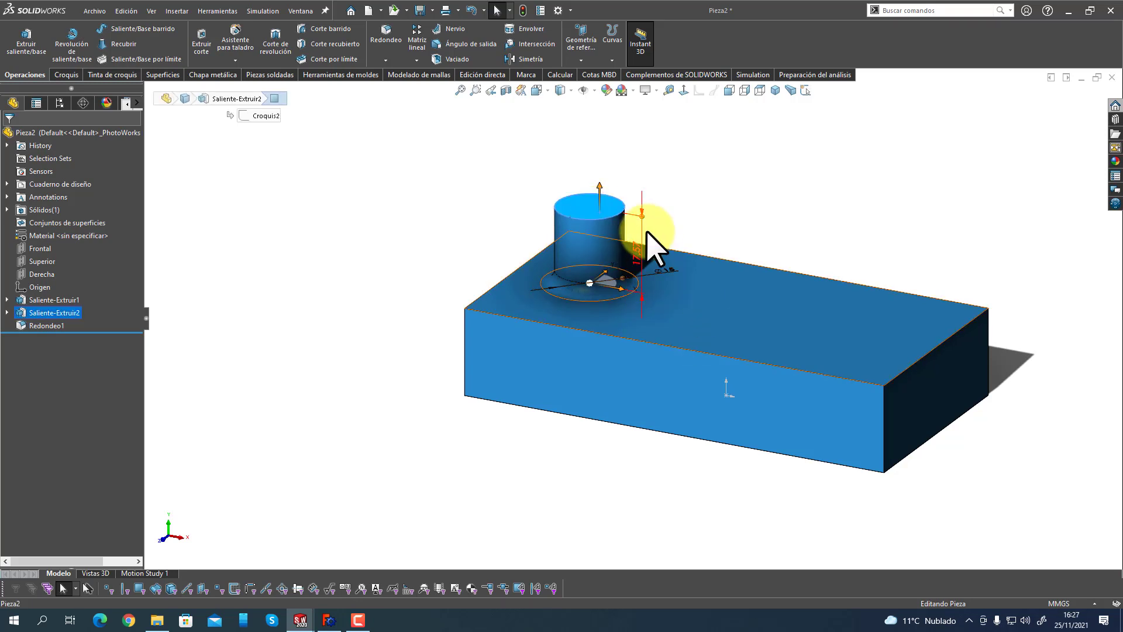
pyautogui.moveTo(644, 251); pyautogui.dragTo(643, 443)
pyautogui.moveTo(341, 263); pyautogui.dragTo(345, 360, button='middle')
pyautogui.scroll(-3, 406, 318)
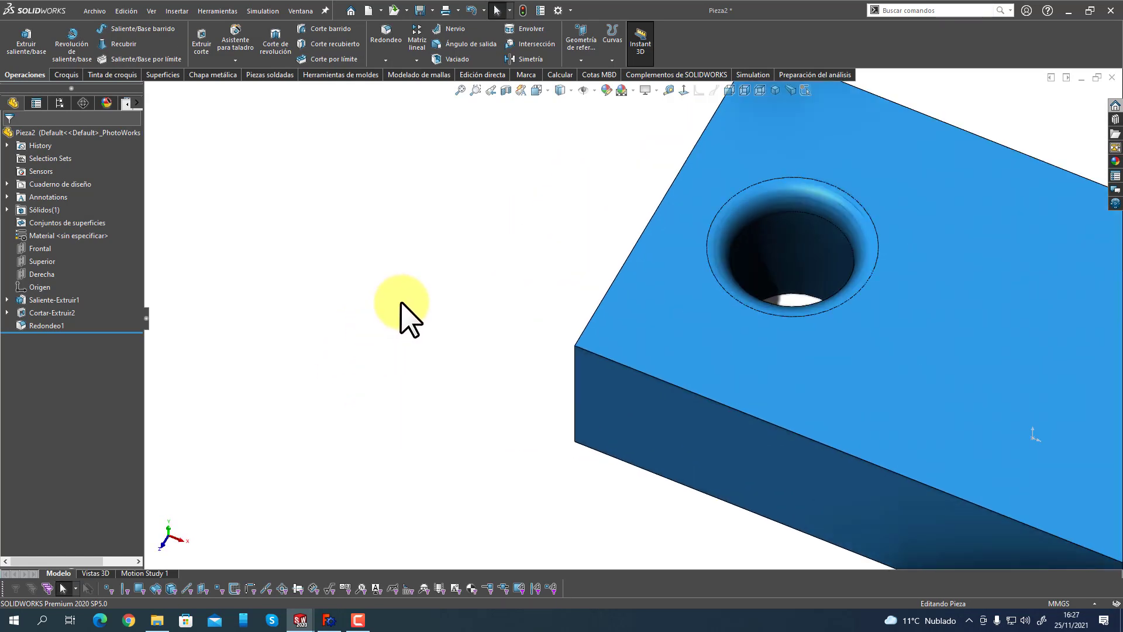
pyautogui.scroll(5, 536, 368)
pyautogui.scroll(-4, 847, 358)
# Copy the filleted hole to two new spots across the top face.
pyautogui.moveTo(616, 242); pyautogui.dragTo(606, 283, button='middle')
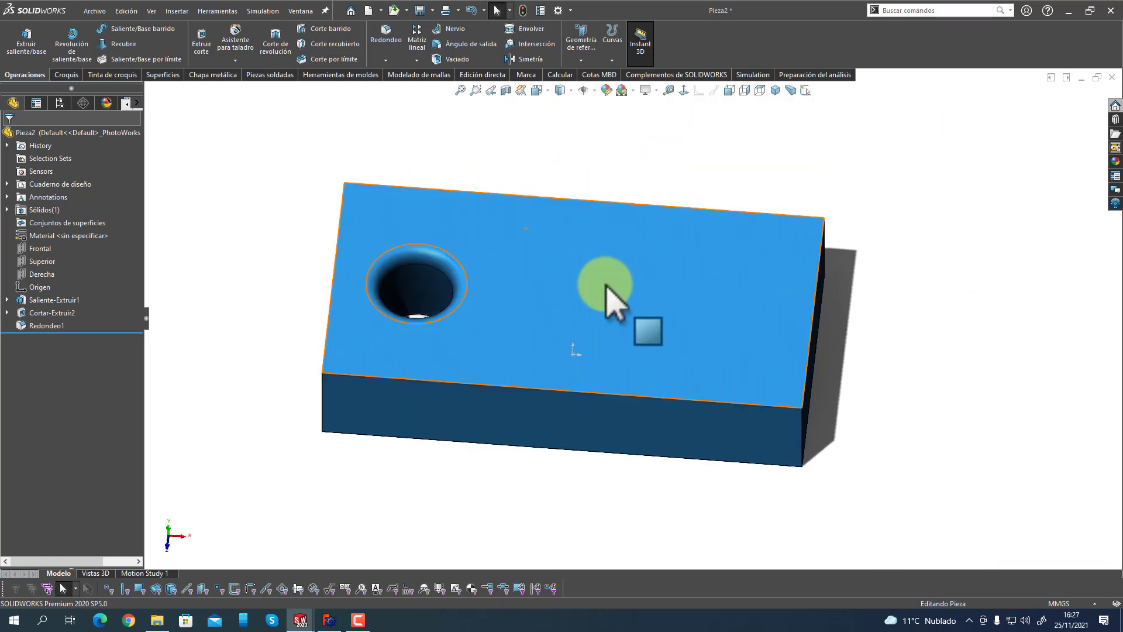
pyautogui.click(438, 285)
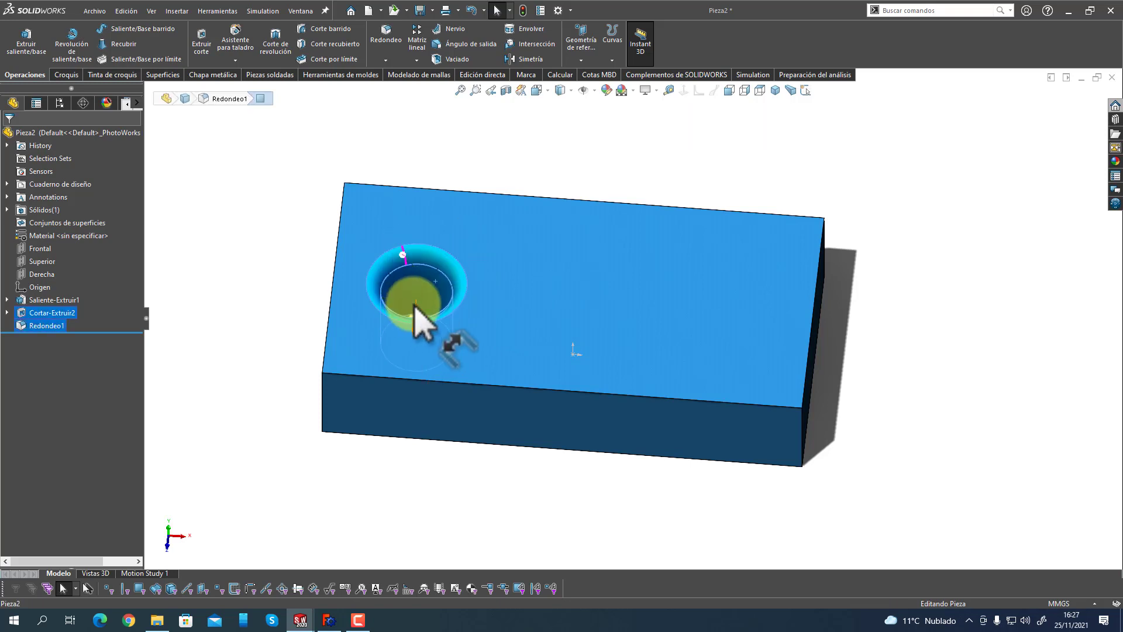
pyautogui.keyDown('ctrl'); pyautogui.moveTo(417, 293); pyautogui.dragTo(531, 310); pyautogui.keyUp('ctrl')
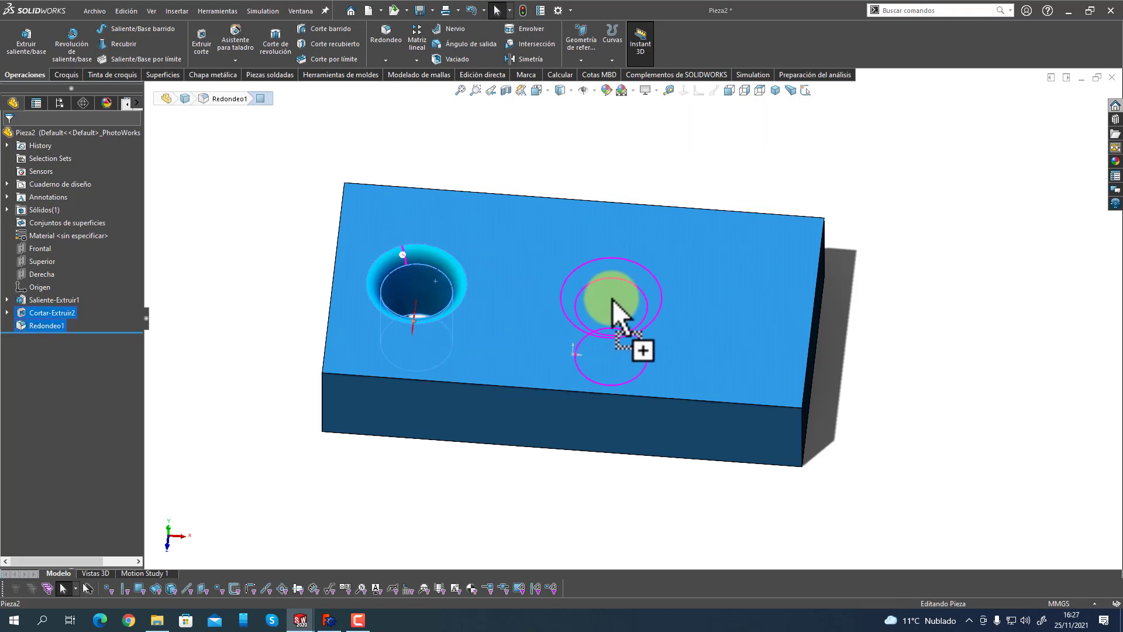
pyautogui.keyDown('ctrl'); pyautogui.moveTo(612, 300); pyautogui.dragTo(778, 301); pyautogui.keyUp('ctrl')
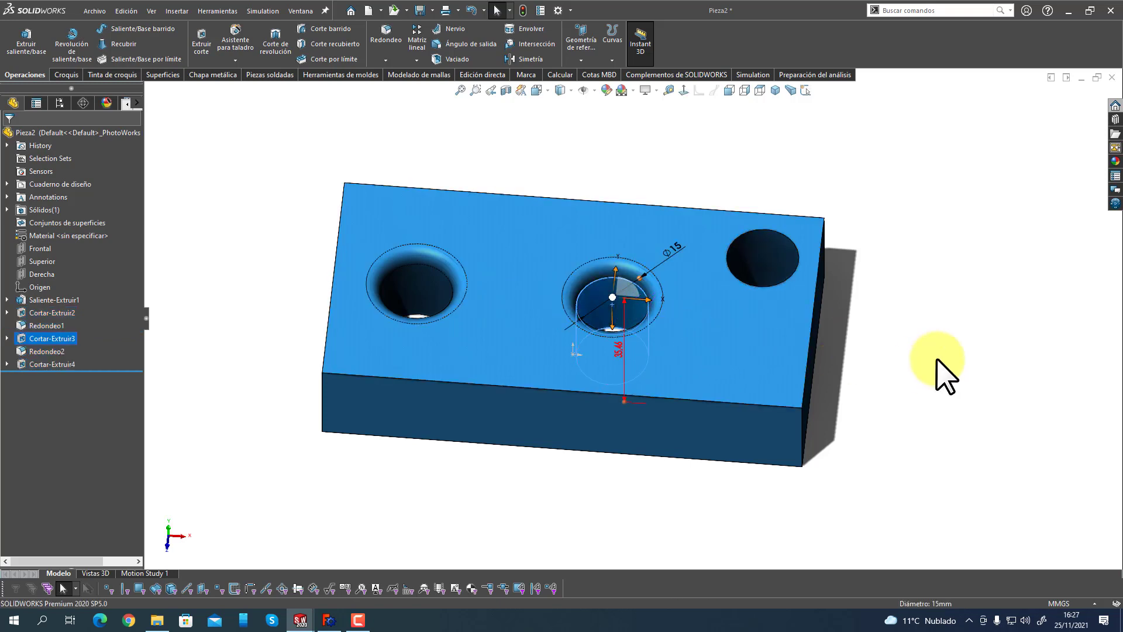
pyautogui.moveTo(772, 269); pyautogui.dragTo(960, 409, button='middle')
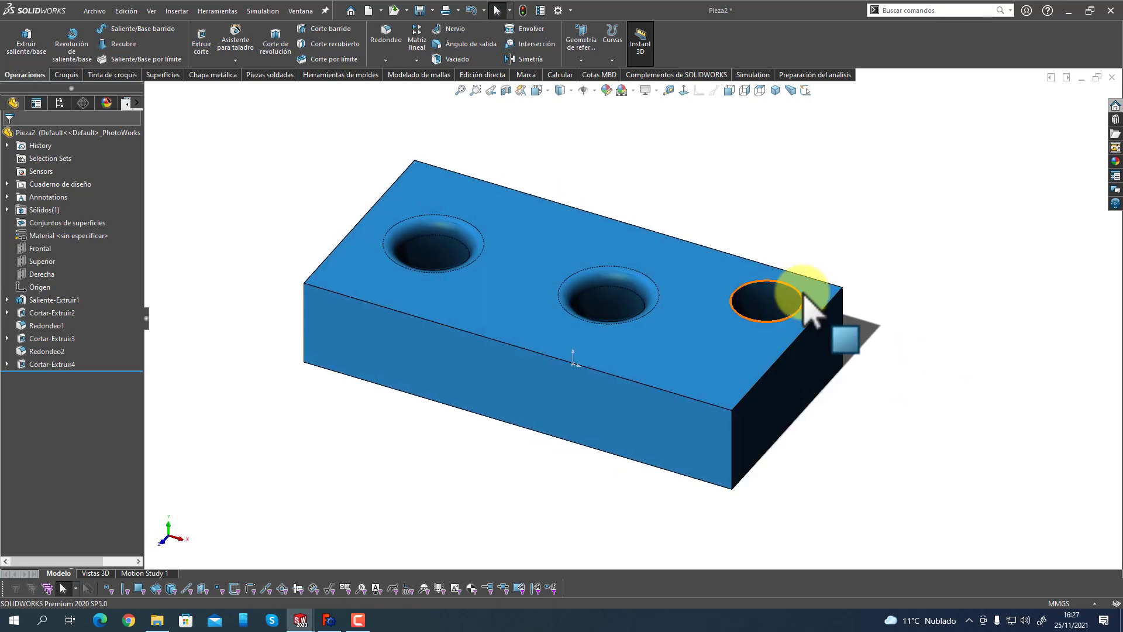
# Copy the fillet onto the right-hand hole's rim as Redondeo3.
pyautogui.click(599, 281)
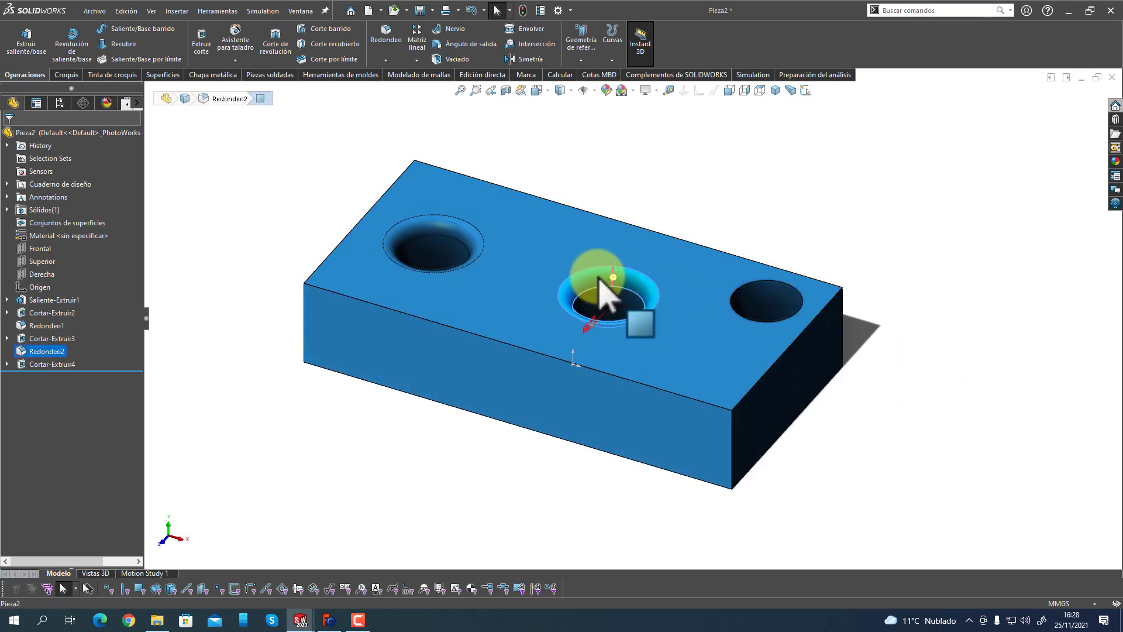
pyautogui.keyDown('ctrl'); pyautogui.moveTo(754, 292); pyautogui.dragTo(757, 295); pyautogui.keyUp('ctrl')
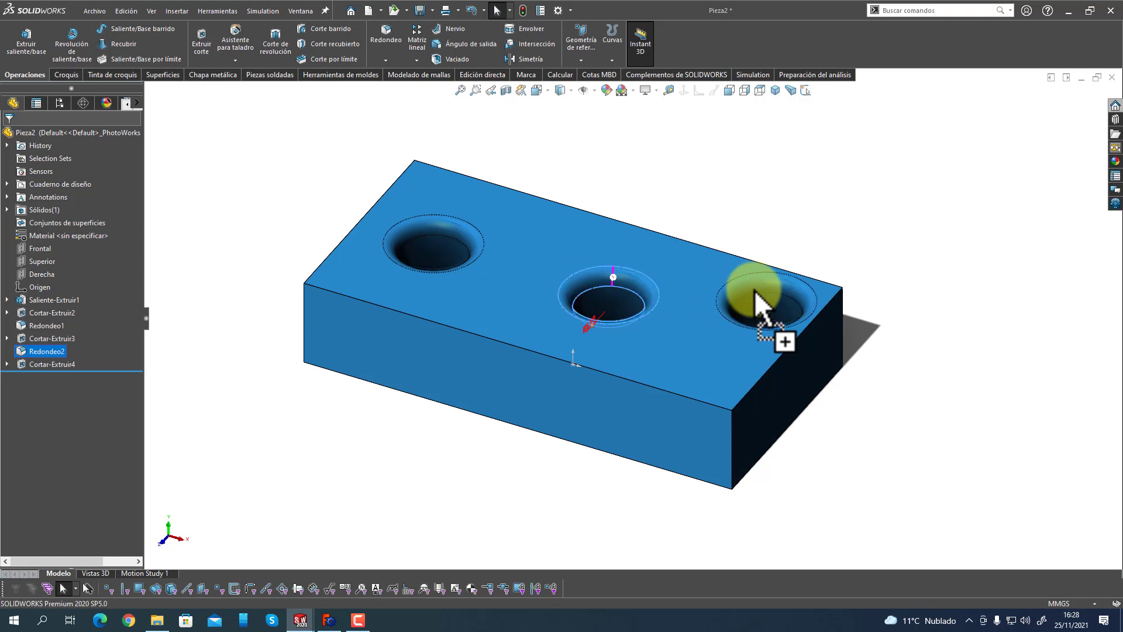
pyautogui.moveTo(932, 325)
pyautogui.mouseDown(button='middle')
pyautogui.moveTo(938, 418)
pyautogui.moveTo(940, 306)
pyautogui.moveTo(943, 318)
pyautogui.mouseUp(button='middle')
pyautogui.click(881, 242)
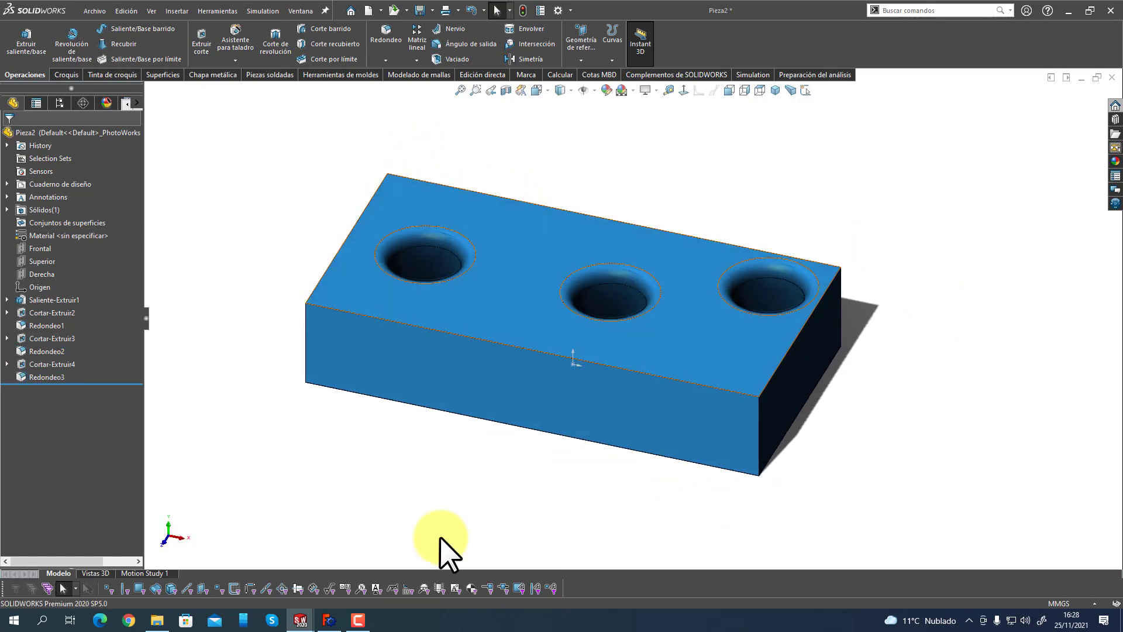
# In FreeCAD, delete the Fillet and Pad001 features, keeping Sketch001.
pyautogui.click(333, 623)
pyautogui.moveTo(428, 441)
pyautogui.mouseDown(button='middle')
pyautogui.moveTo(439, 426)
pyautogui.moveTo(426, 439)
pyautogui.mouseUp(button='middle')
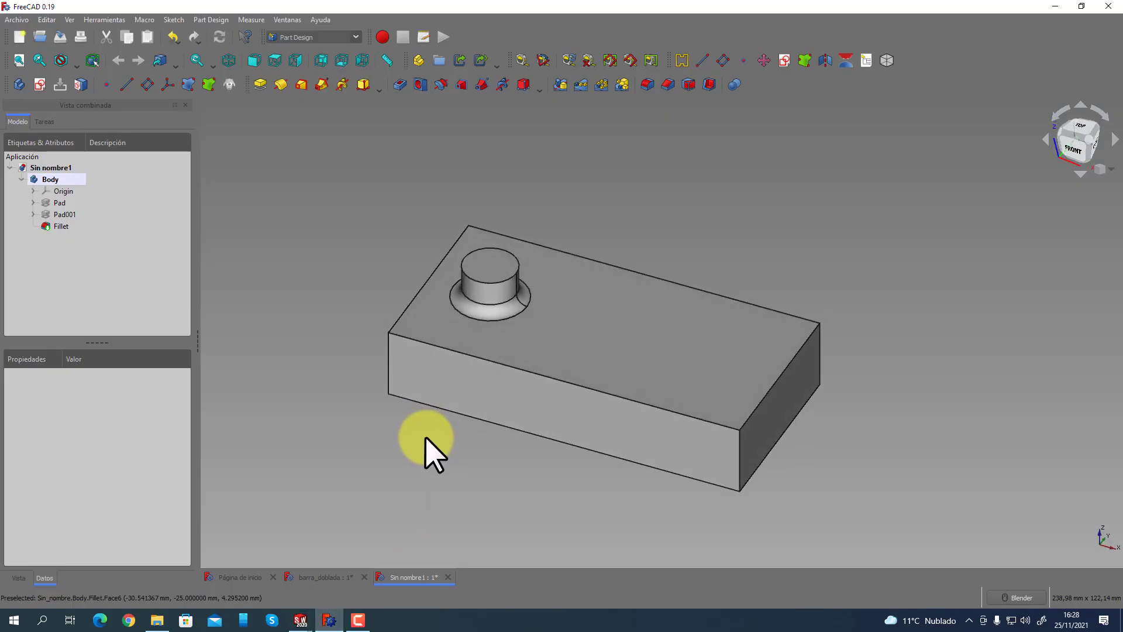
pyautogui.click(61, 227)
pyautogui.press('Delete')
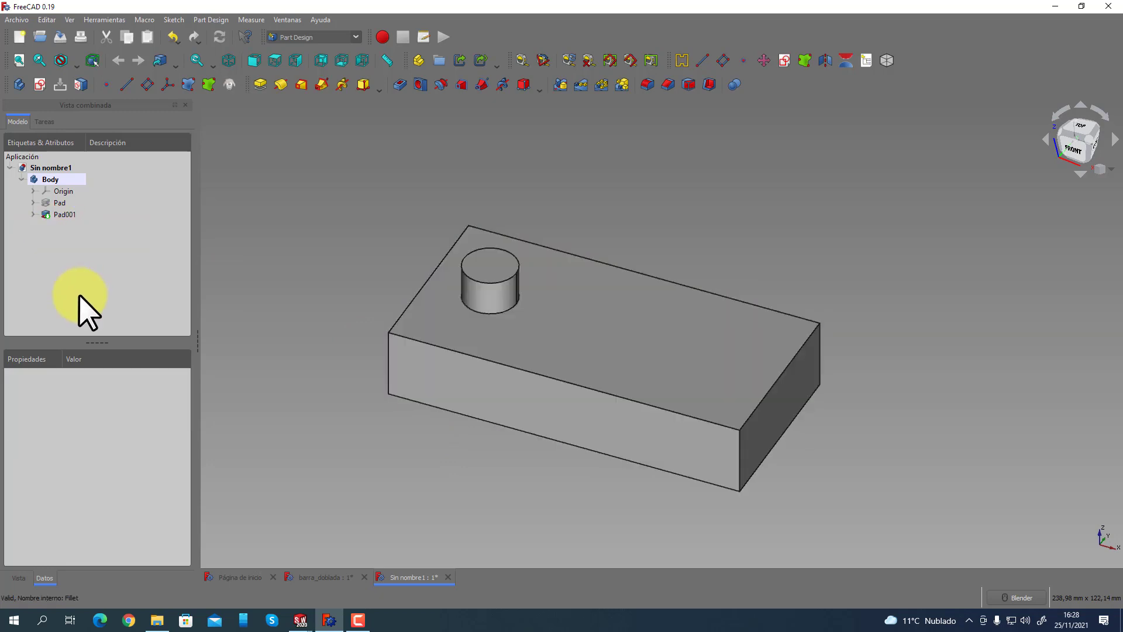
pyautogui.click(66, 215)
pyautogui.press('Delete')
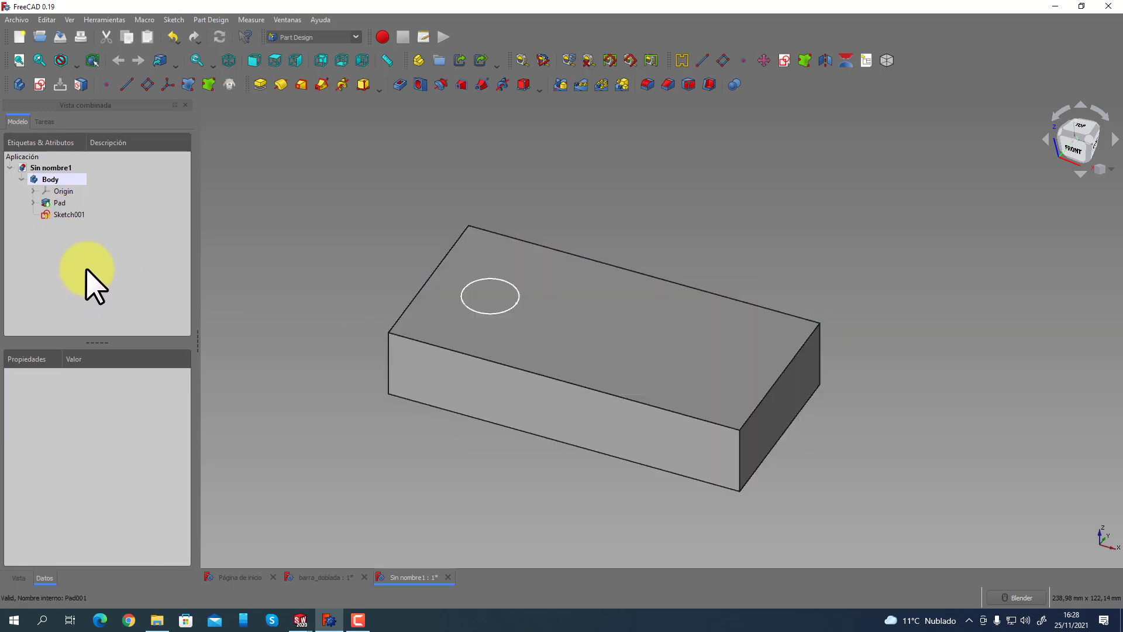
# Edit Sketch001 and add another circle at the upper right.
pyautogui.click(63, 215)
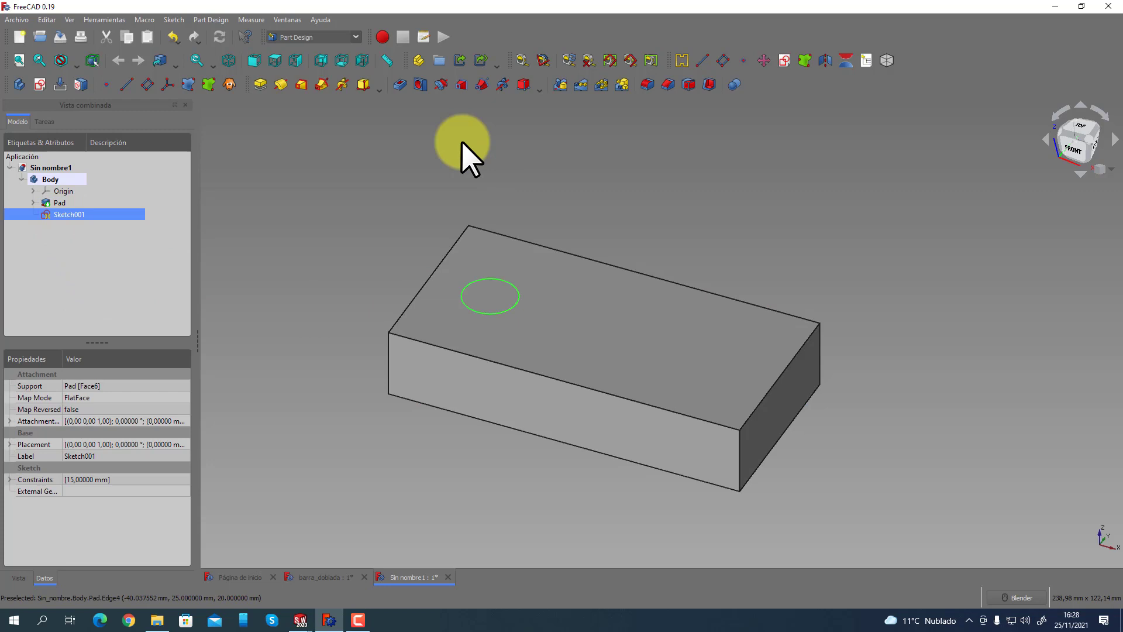
pyautogui.rightClick(80, 218)
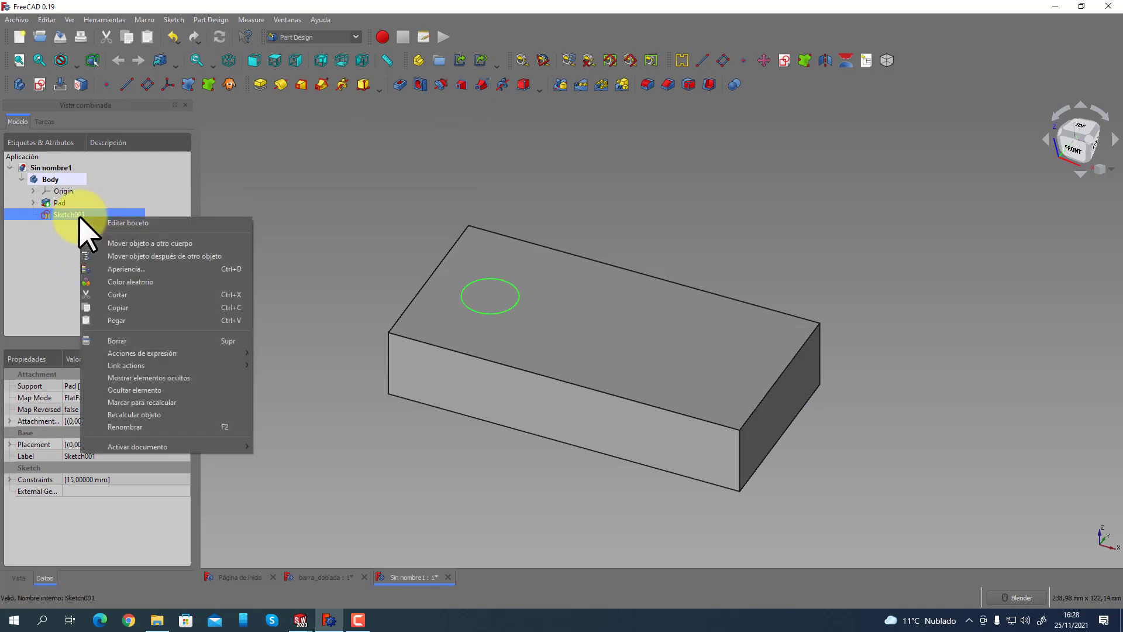
pyautogui.click(123, 223)
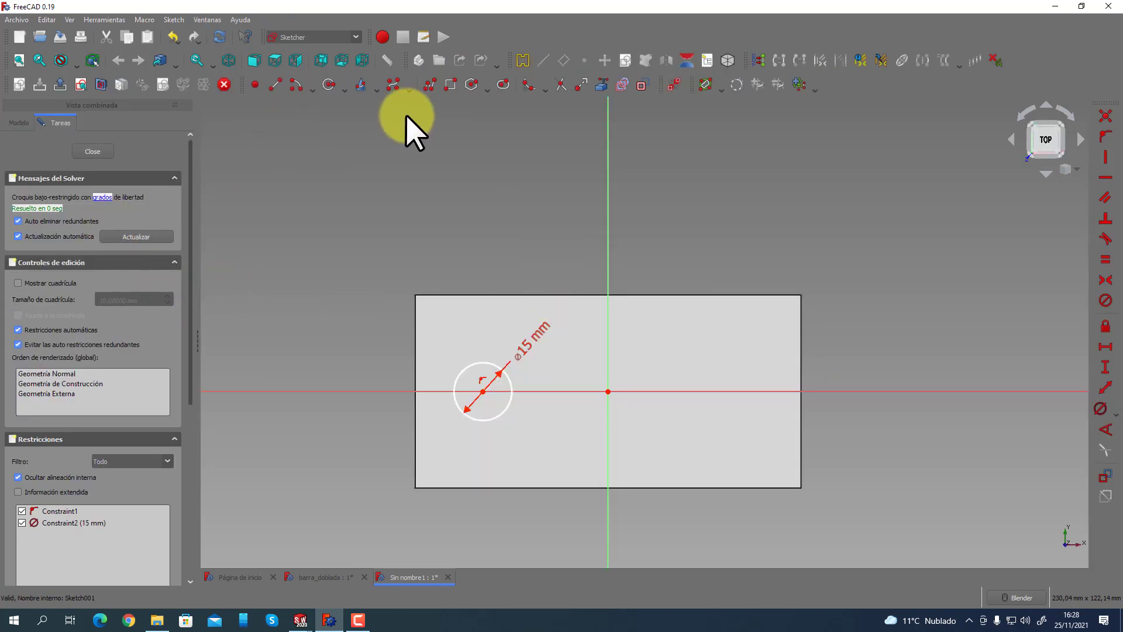
pyautogui.click(329, 86)
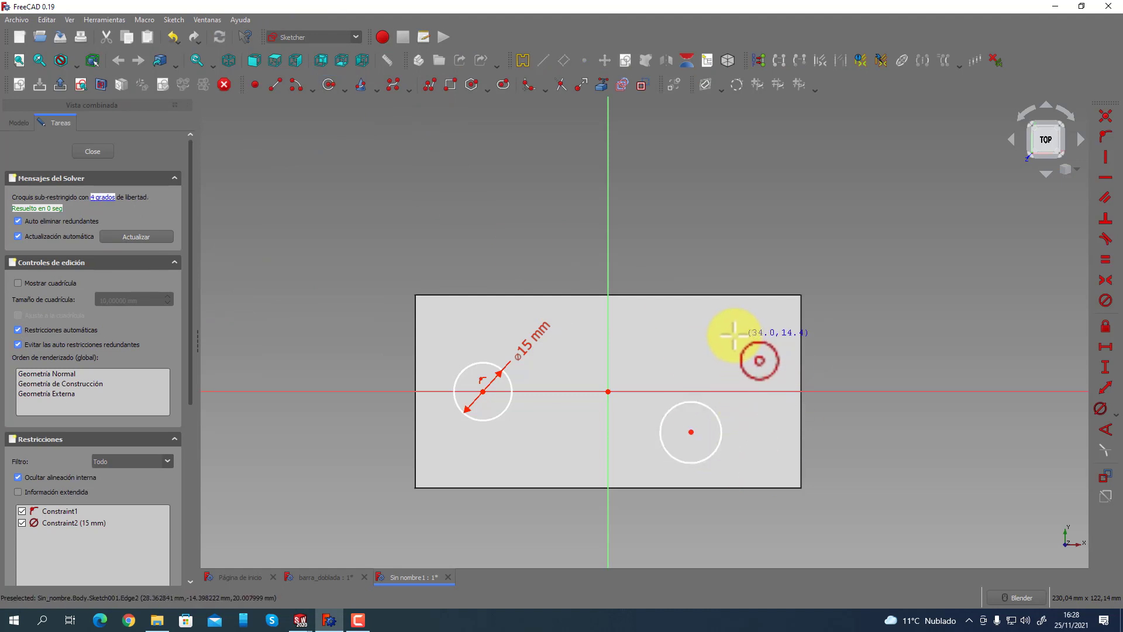
pyautogui.click(754, 351)
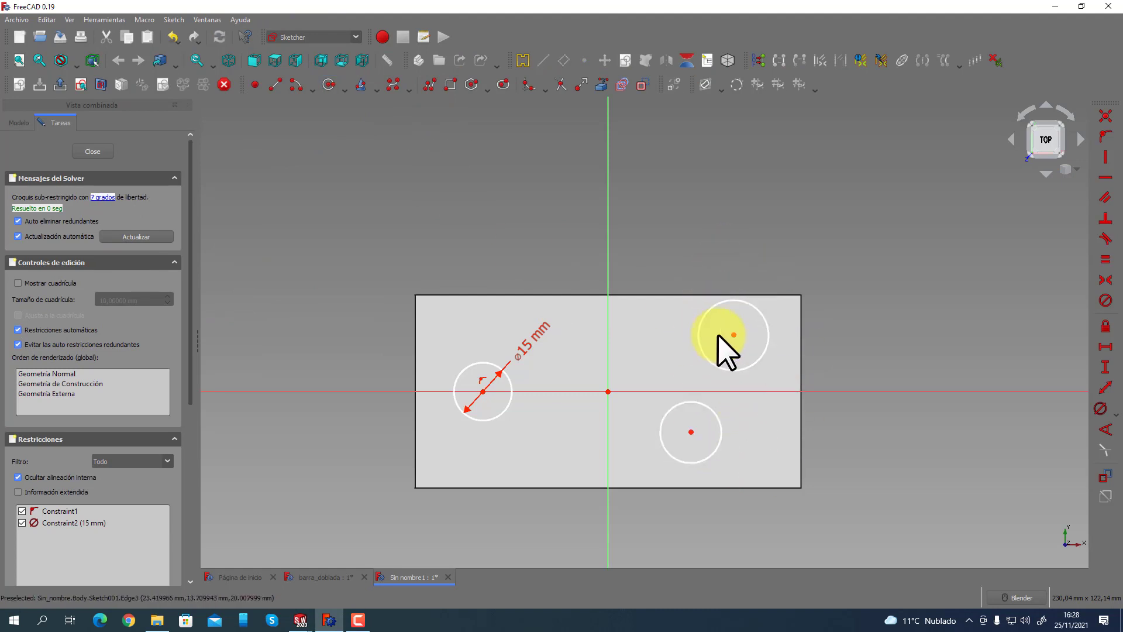
# Constrain the three circles equal to the 15 mm one and close the sketch.
pyautogui.click(709, 364)
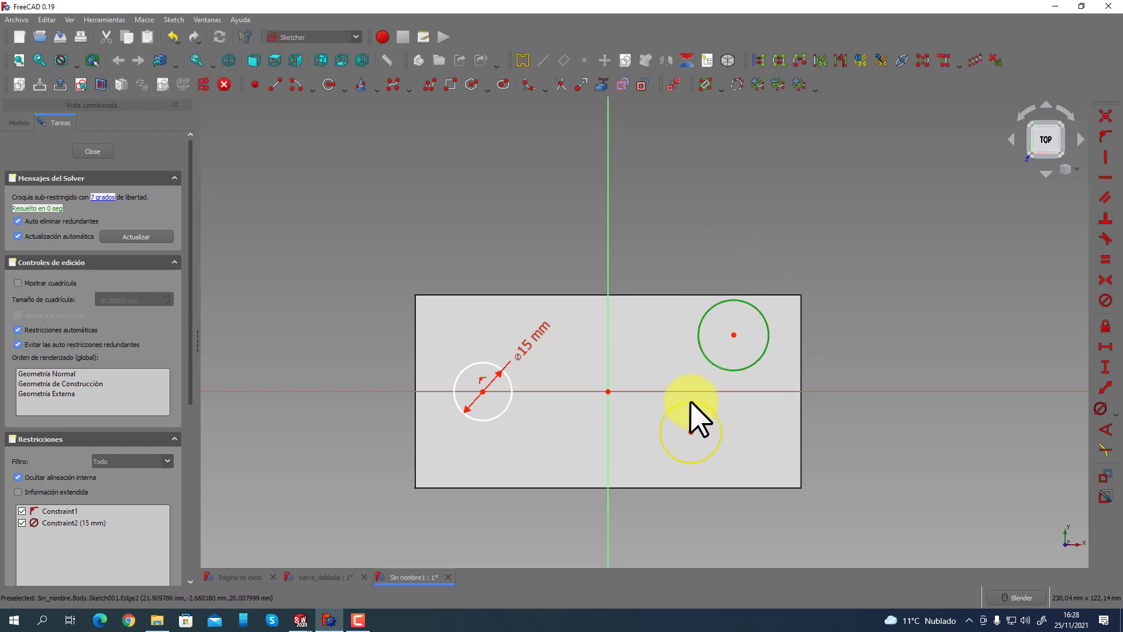
pyautogui.click(506, 411)
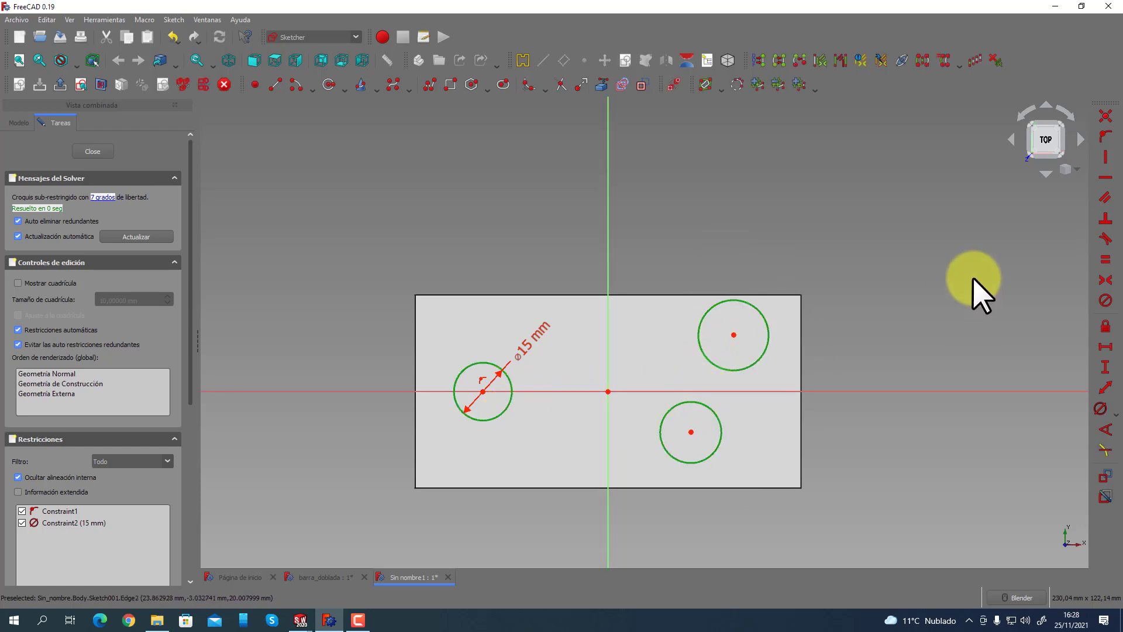
pyautogui.click(1104, 262)
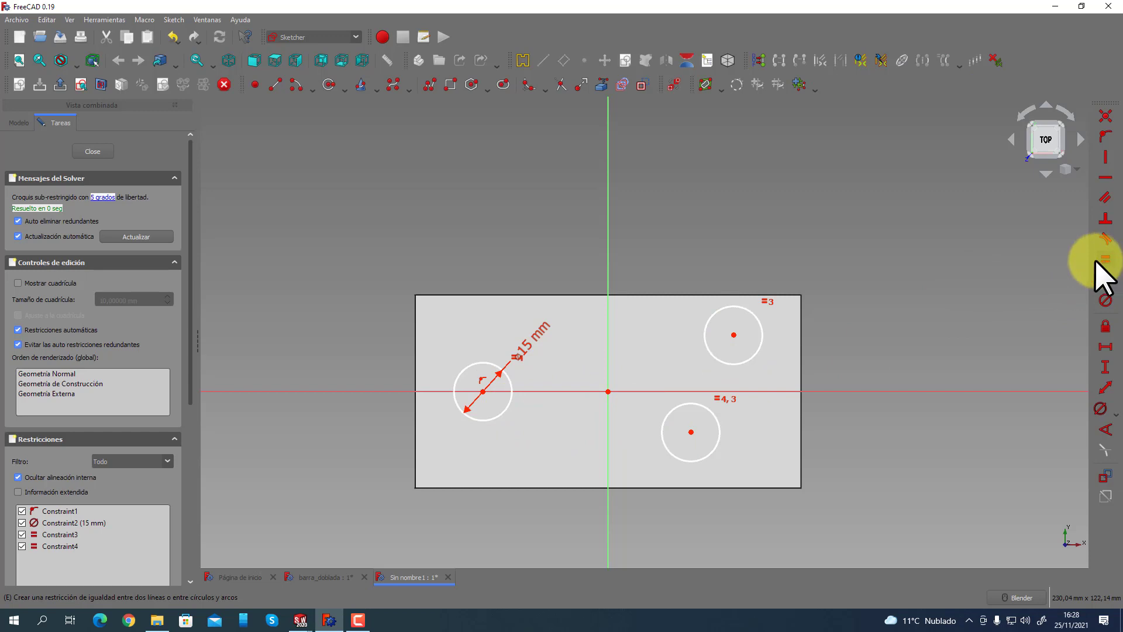
pyautogui.click(92, 151)
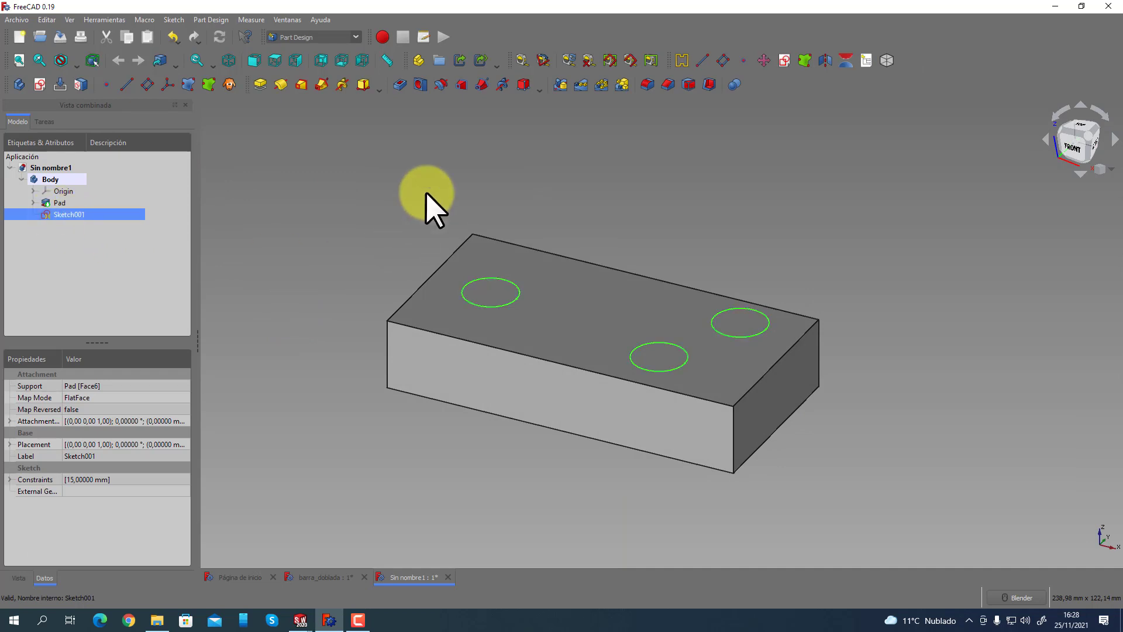
# Pocket Sketch001 with type 'A través de todos' to cut three through holes.
pyautogui.click(401, 88)
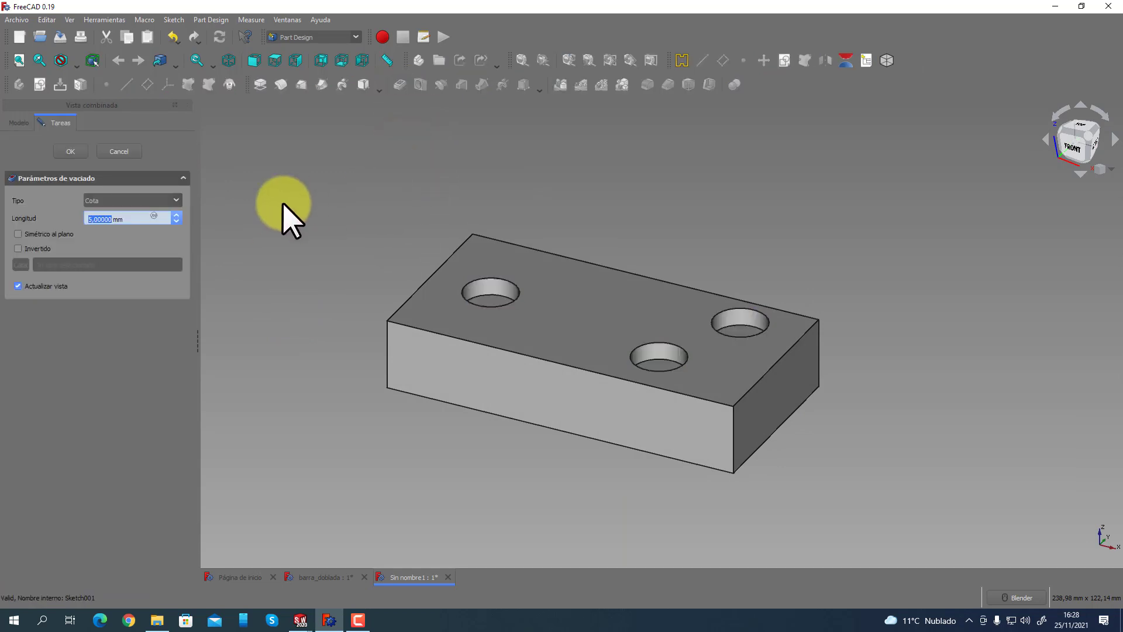
pyautogui.click(169, 200)
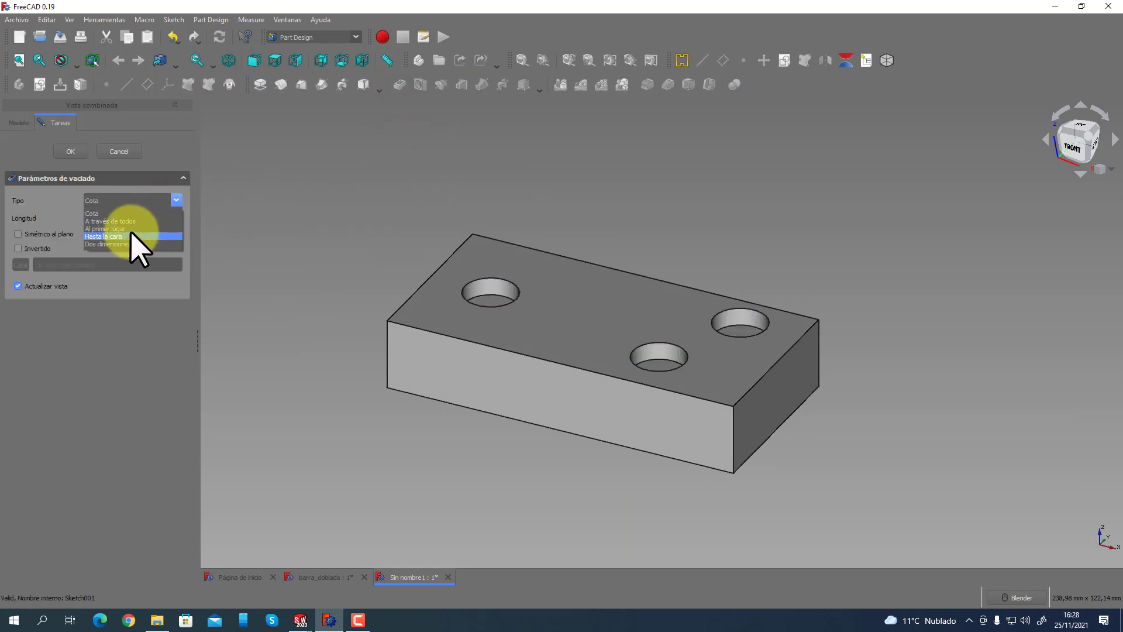
pyautogui.click(132, 221)
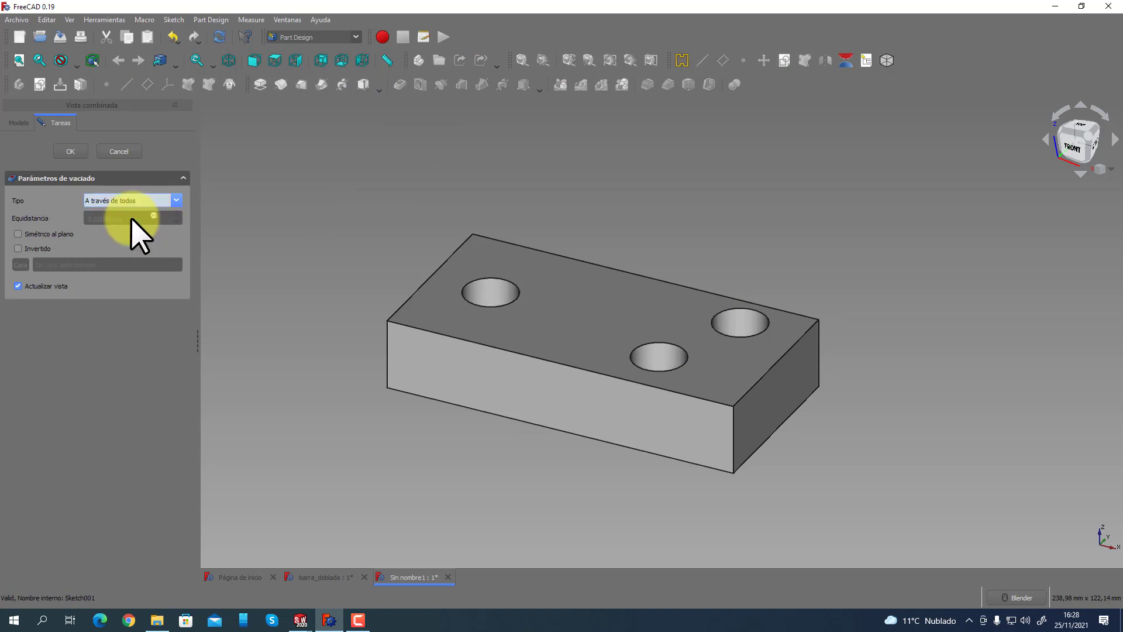
pyautogui.click(75, 150)
pyautogui.moveTo(304, 245)
pyautogui.mouseDown(button='middle')
pyautogui.moveTo(301, 263)
pyautogui.moveTo(294, 255)
pyautogui.mouseUp(button='middle')
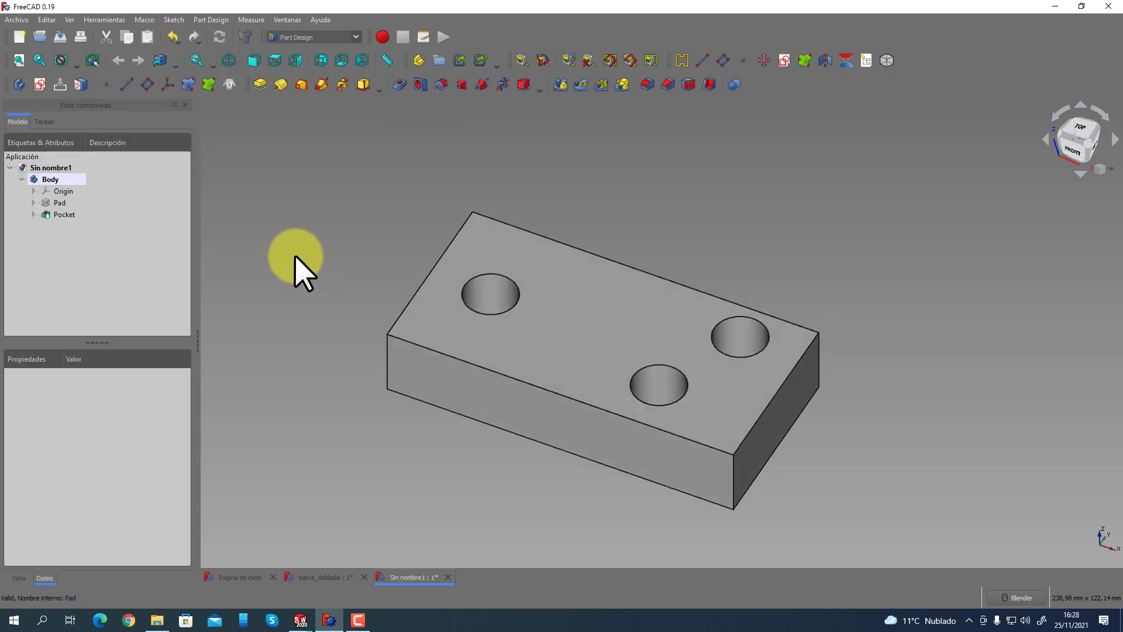
# Fillet the three holes' top edges with a 3 mm radius.
pyautogui.click(493, 290)
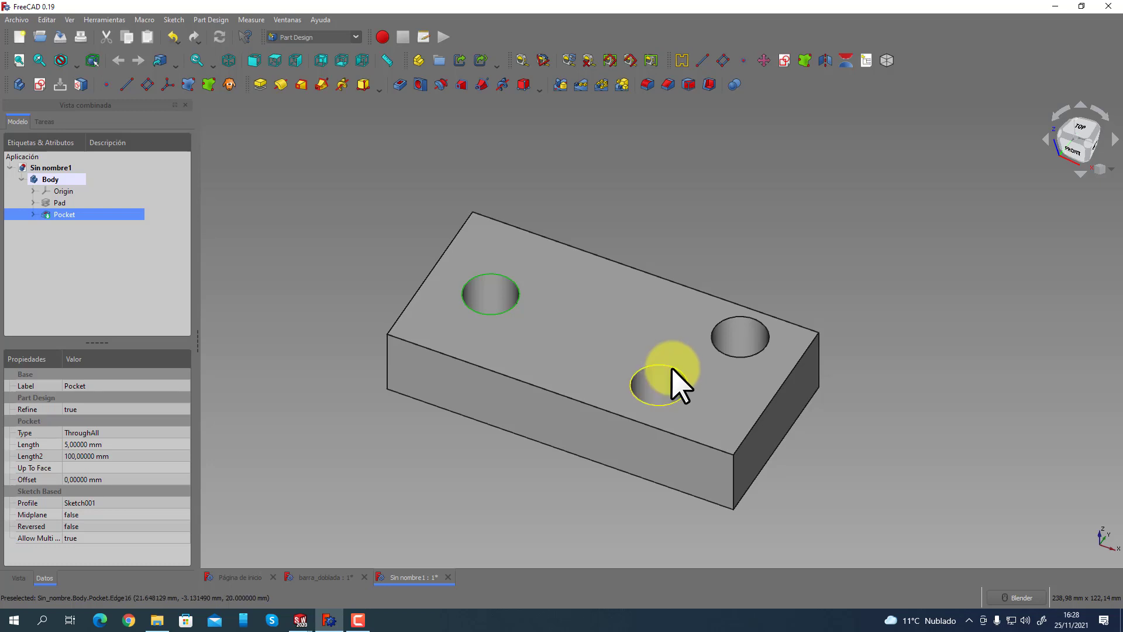
pyautogui.keyDown('ctrl'); pyautogui.click(671, 374); pyautogui.keyUp('ctrl')
pyautogui.keyDown('ctrl'); pyautogui.click(726, 354); pyautogui.keyUp('ctrl')
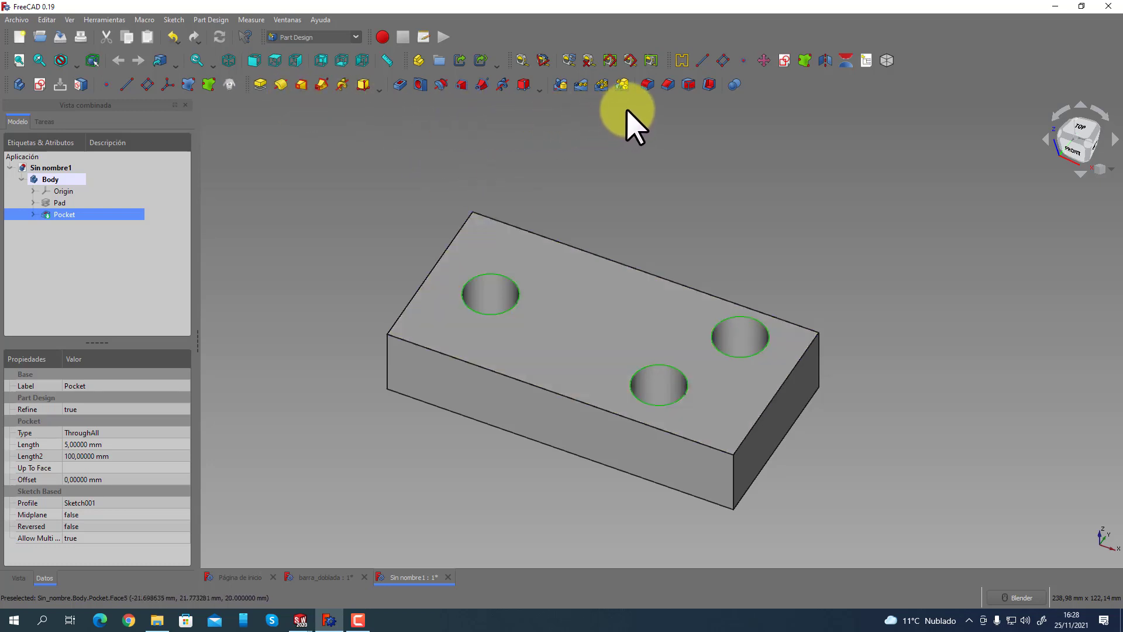
pyautogui.click(647, 85)
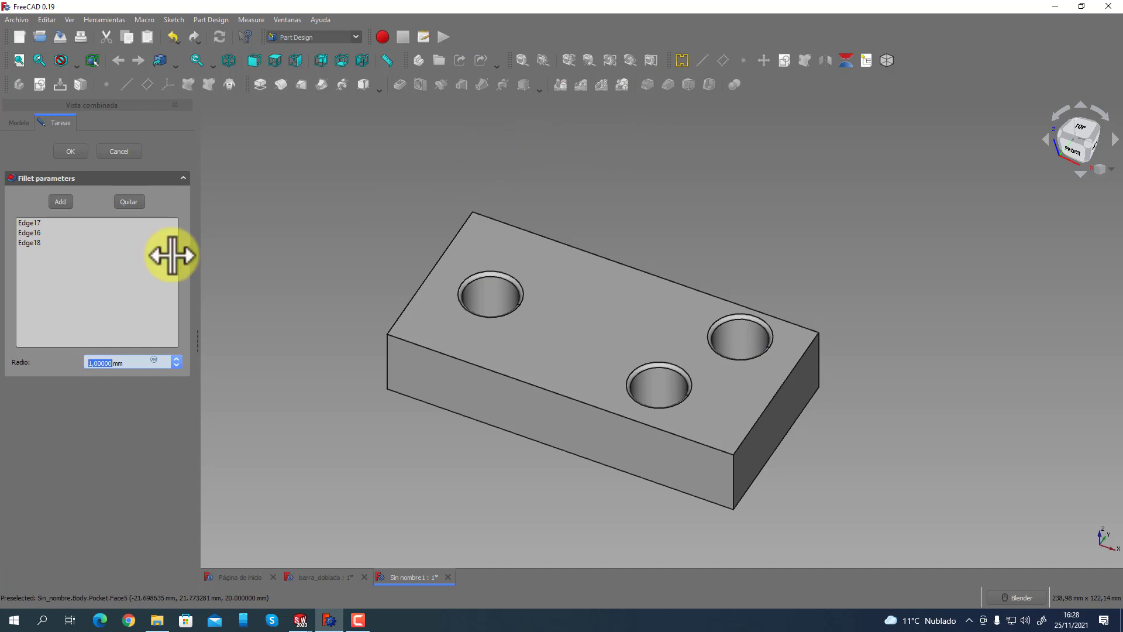
pyautogui.click(176, 359)
pyautogui.click(176, 359)
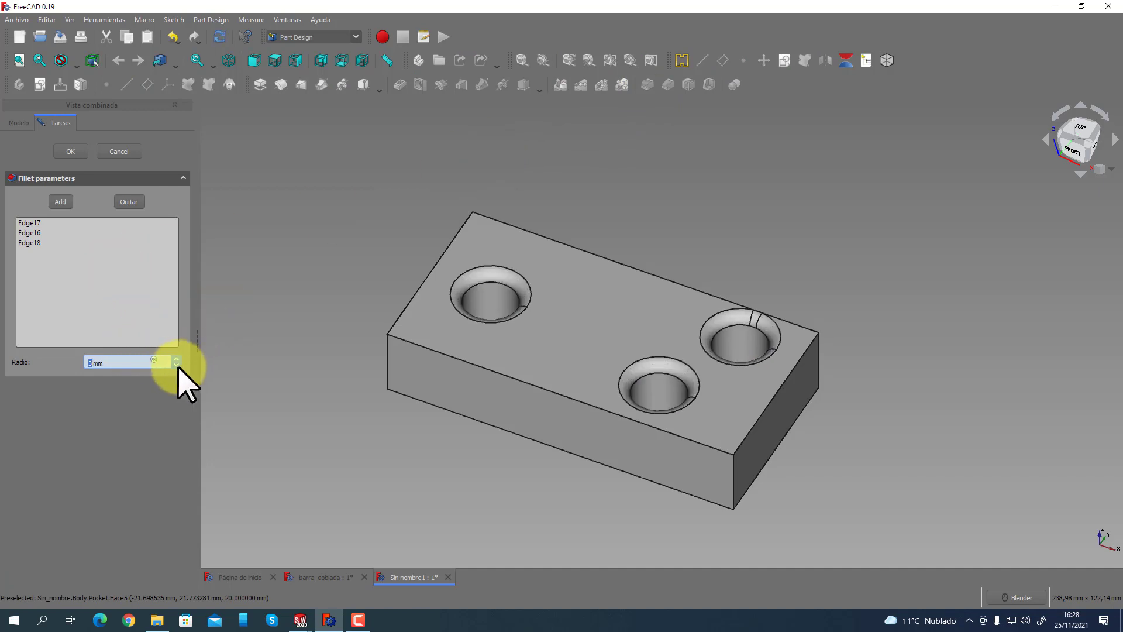
pyautogui.click(70, 153)
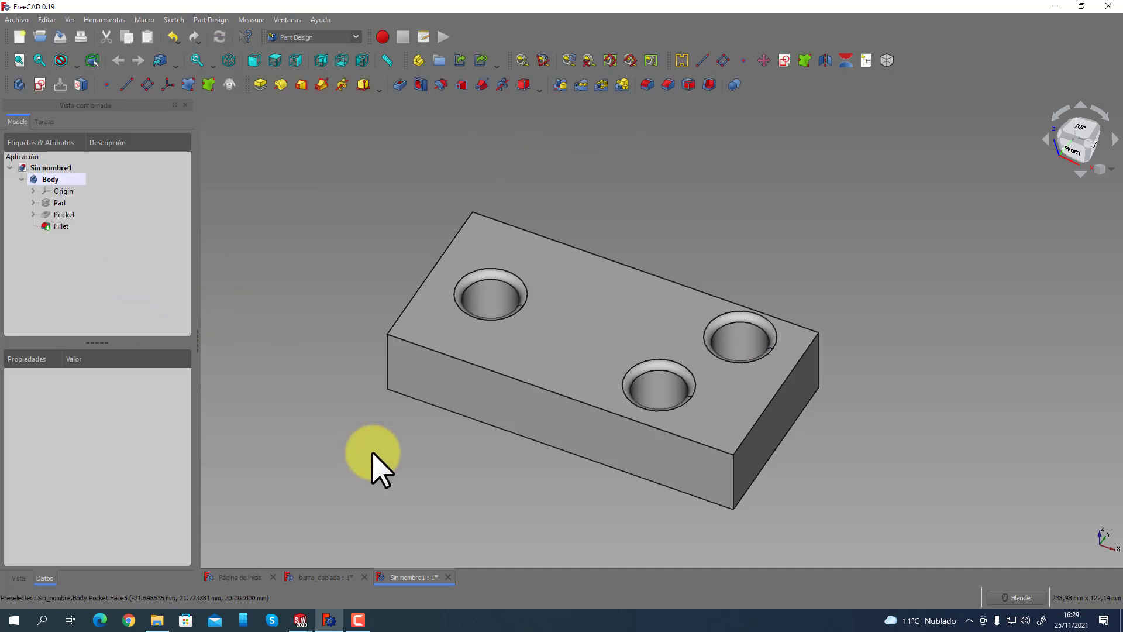
pyautogui.moveTo(372, 454); pyautogui.dragTo(431, 454, button='middle')
# Drag Pieza2's middle hole Cortar-Extruir3 upward into boss Saliente-Extruir3, about 30 mm tall.
pyautogui.click(304, 624)
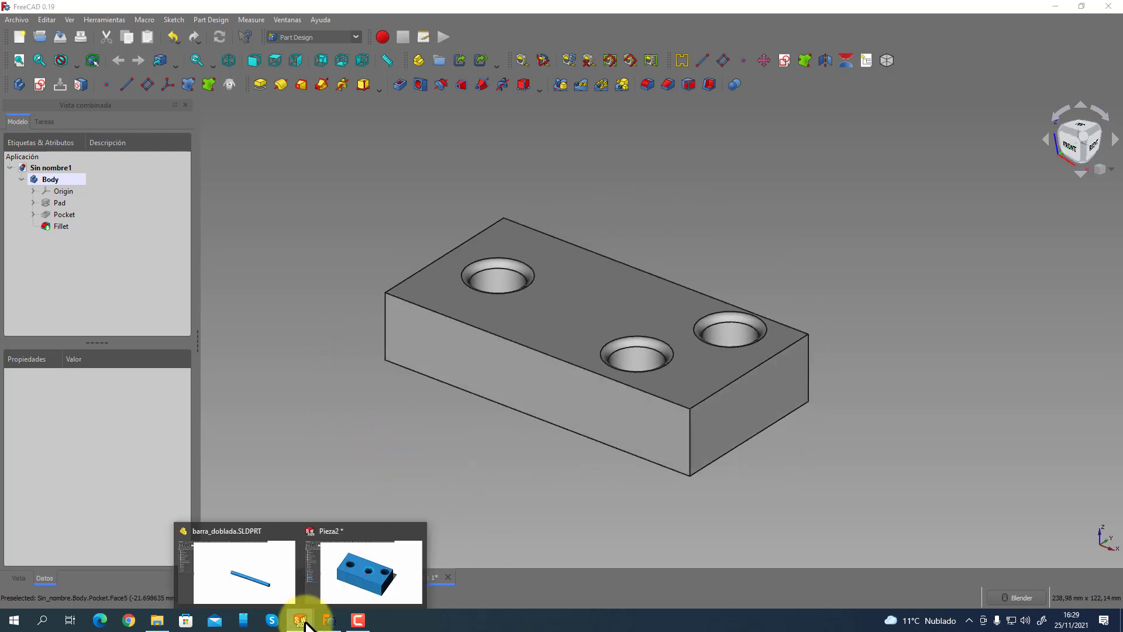
pyautogui.click(356, 600)
pyautogui.moveTo(457, 521)
pyautogui.mouseDown(button='middle')
pyautogui.moveTo(429, 507)
pyautogui.moveTo(447, 514)
pyautogui.mouseUp(button='middle')
pyautogui.click(610, 313)
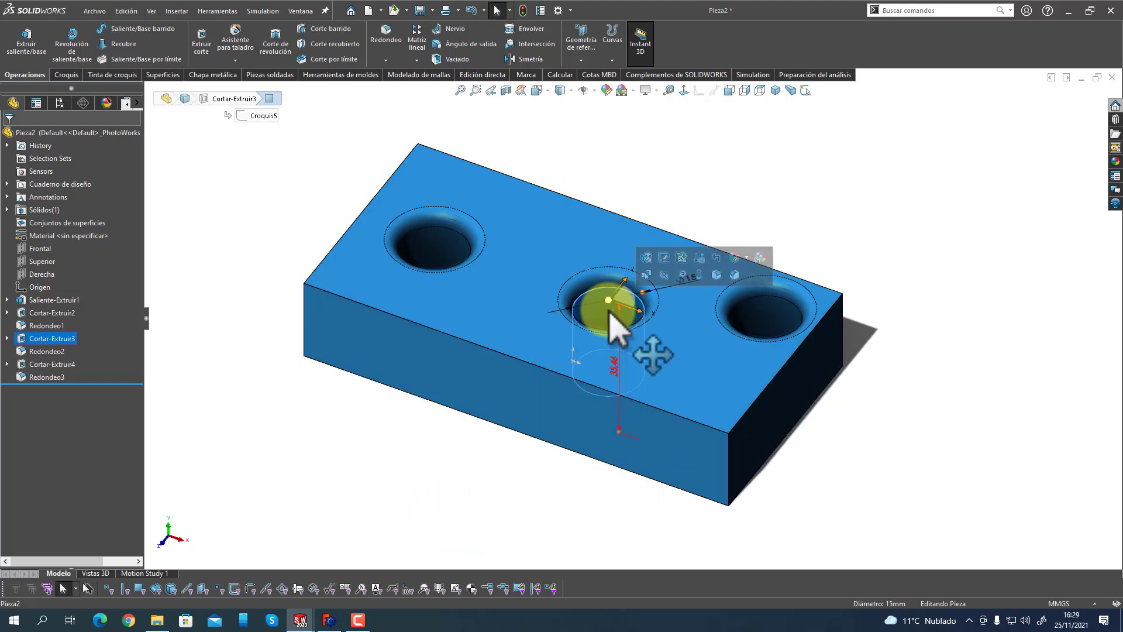
pyautogui.moveTo(618, 434); pyautogui.dragTo(619, 184)
pyautogui.click(529, 342)
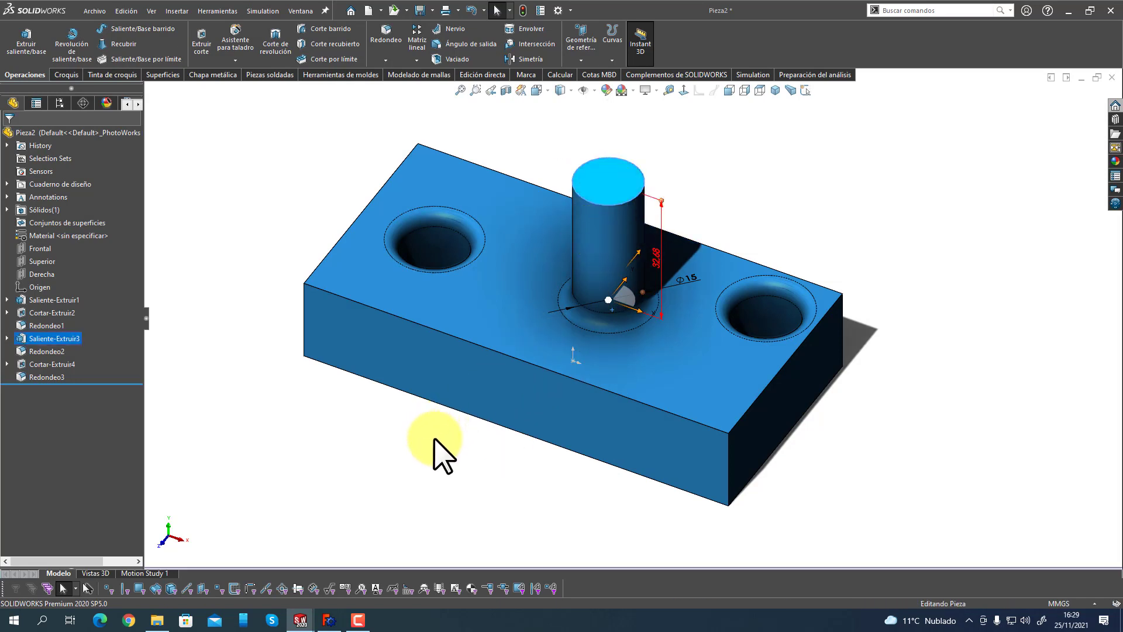
pyautogui.moveTo(434, 451); pyautogui.dragTo(398, 450, button='middle')
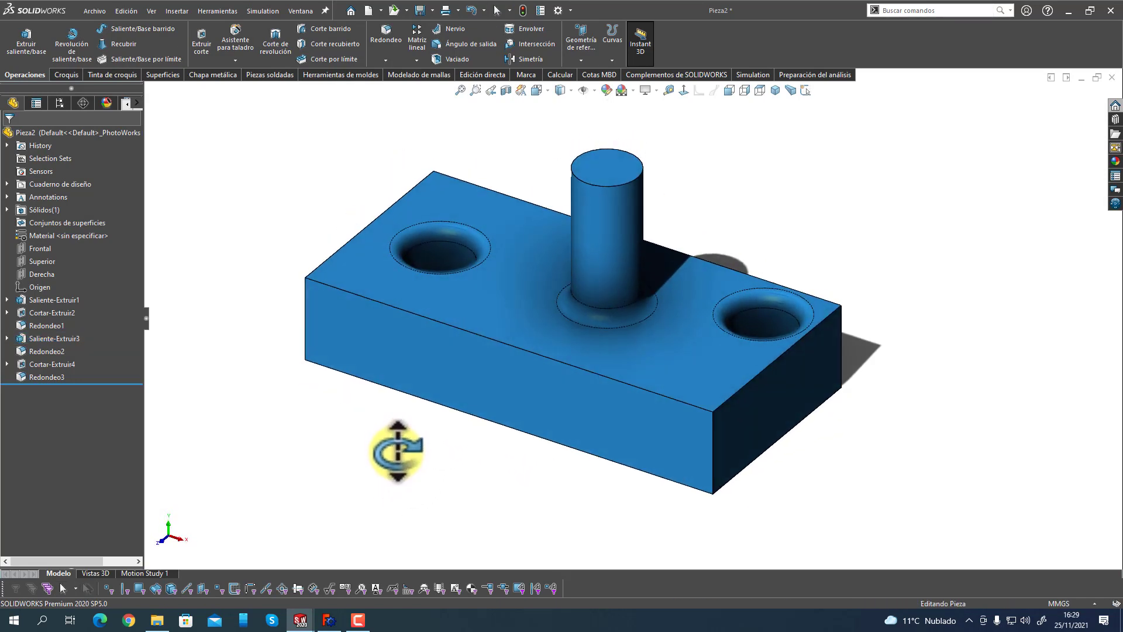
# In FreeCAD, delete the Fillet and Pocket features, then select the front sketch circle for binding.
pyautogui.click(330, 622)
pyautogui.moveTo(427, 468); pyautogui.dragTo(372, 420, button='middle')
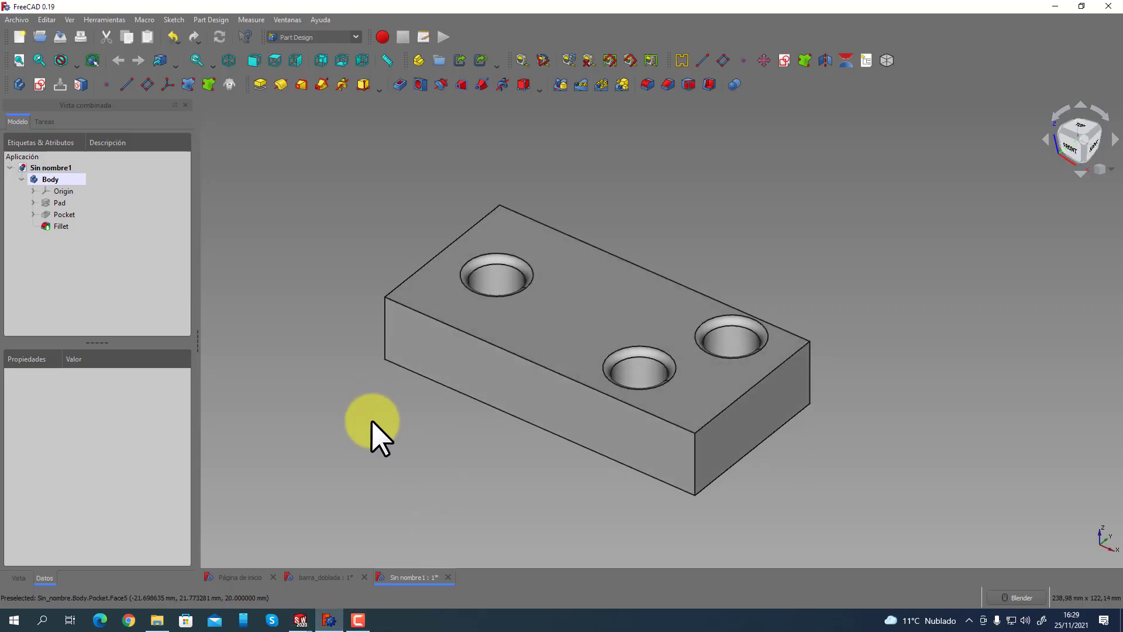
pyautogui.click(65, 226)
pyautogui.press('Delete')
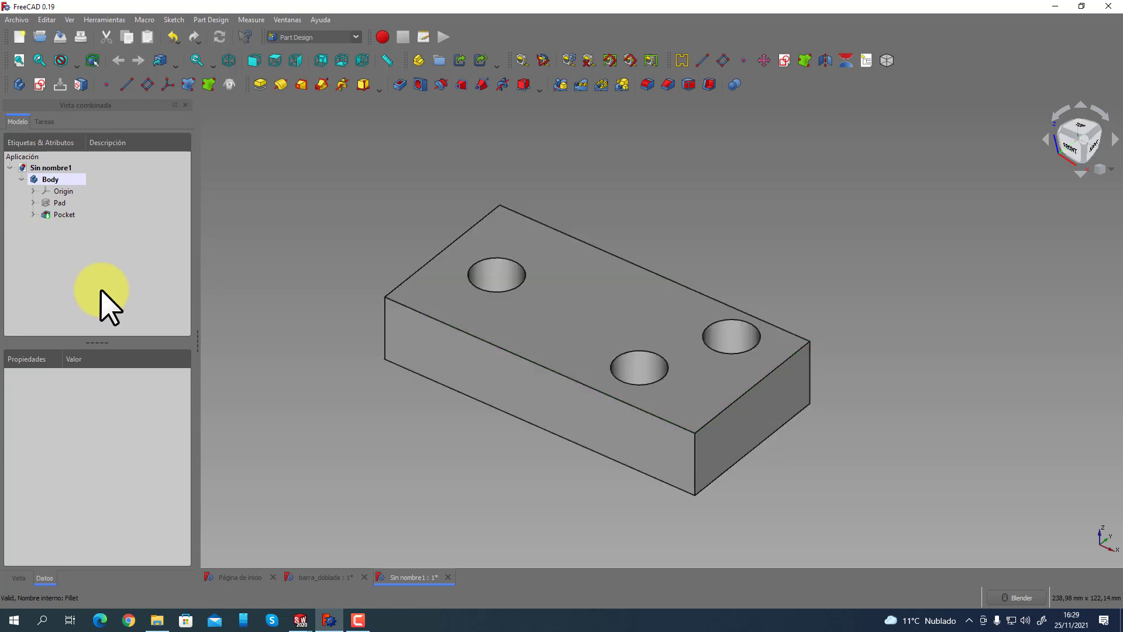
pyautogui.click(69, 215)
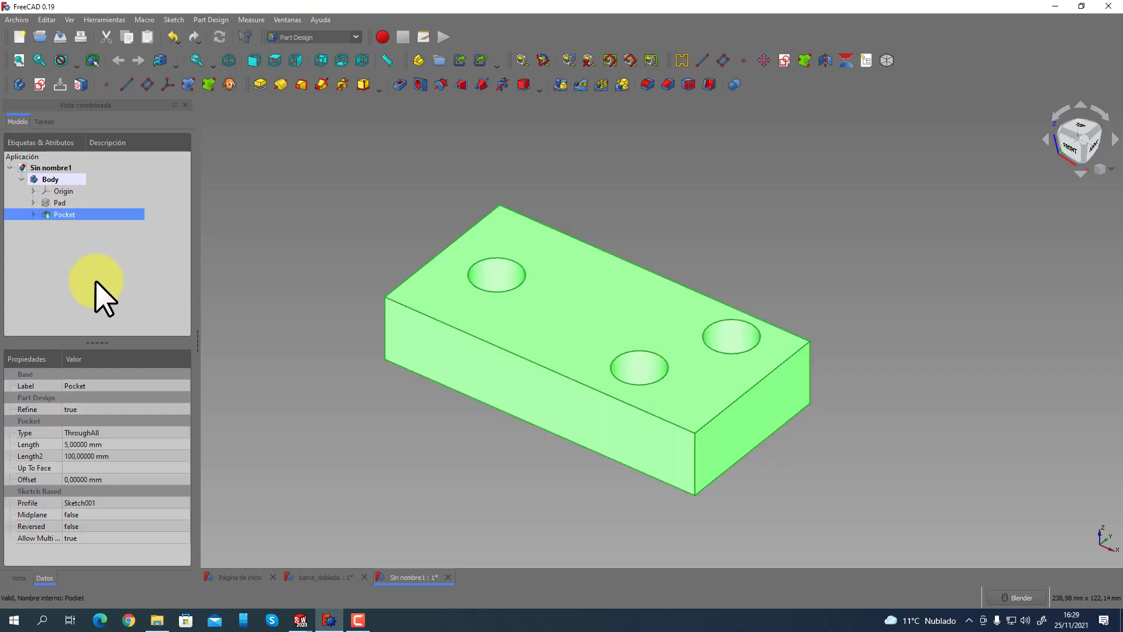
pyautogui.press('Delete')
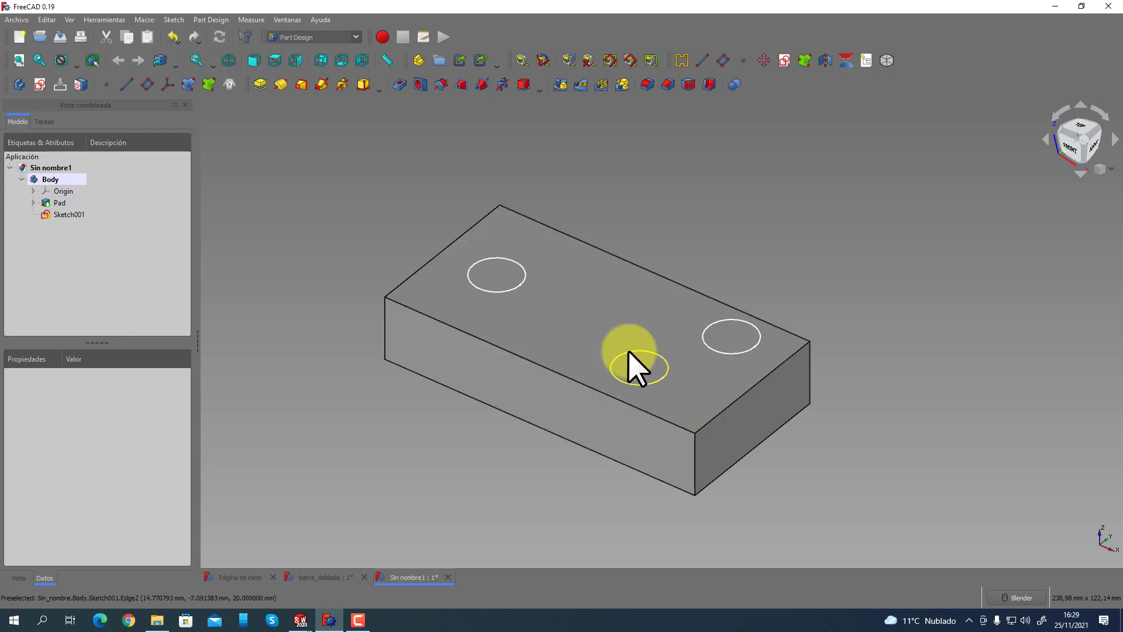
pyautogui.click(635, 364)
pyautogui.moveTo(538, 388); pyautogui.dragTo(451, 442, button='middle')
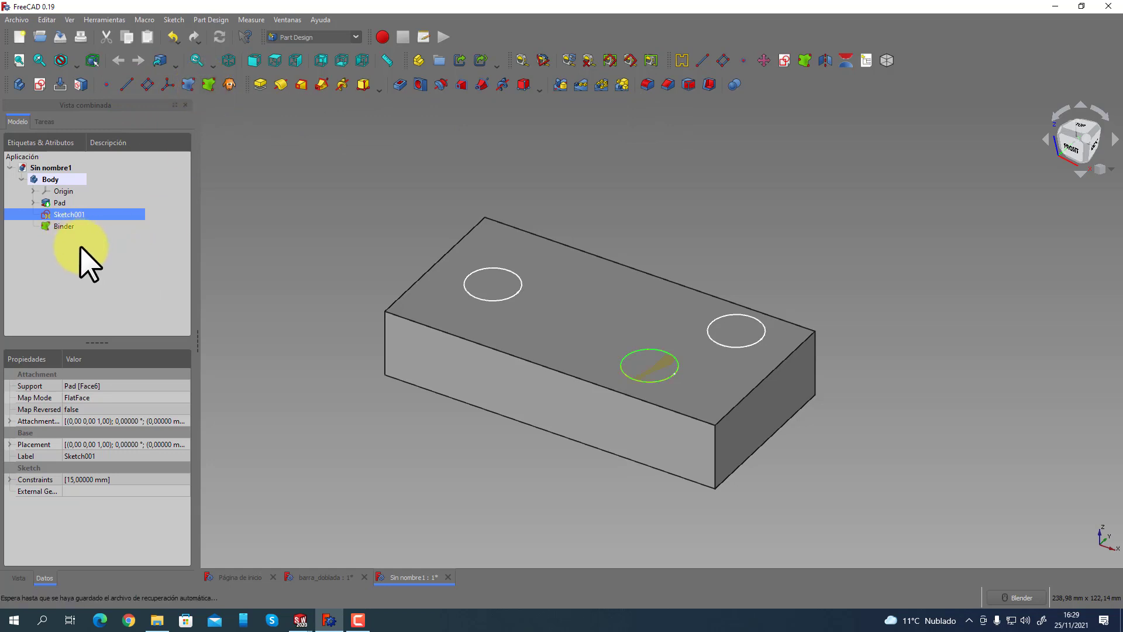
# Pad the Binder circle 10 mm into a cylindrical boss.
pyautogui.click(65, 227)
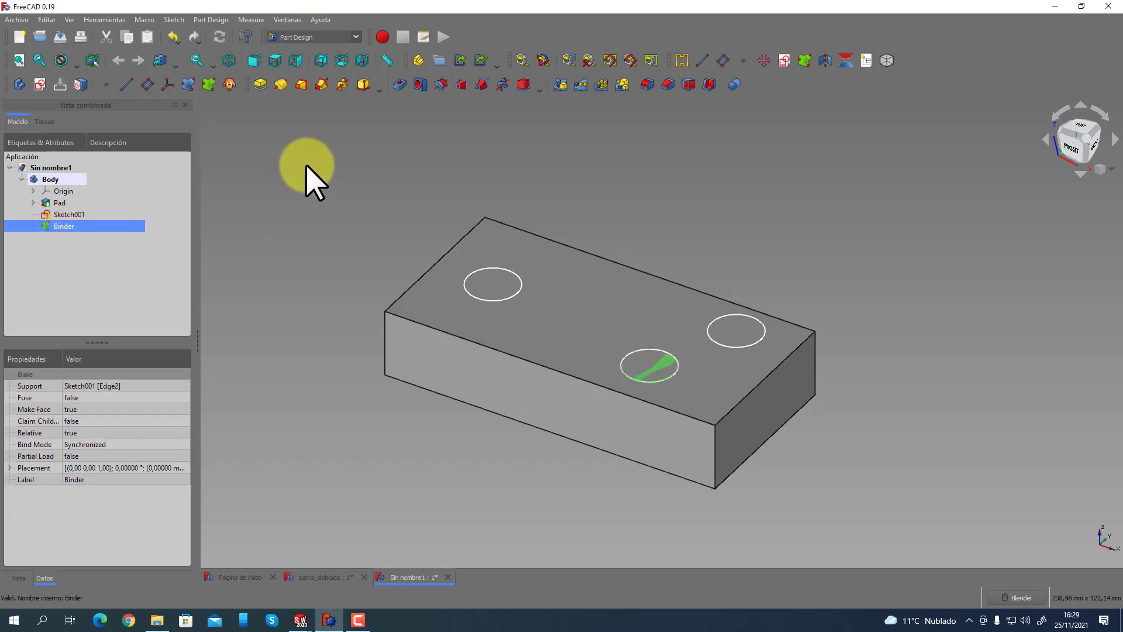
pyautogui.click(261, 86)
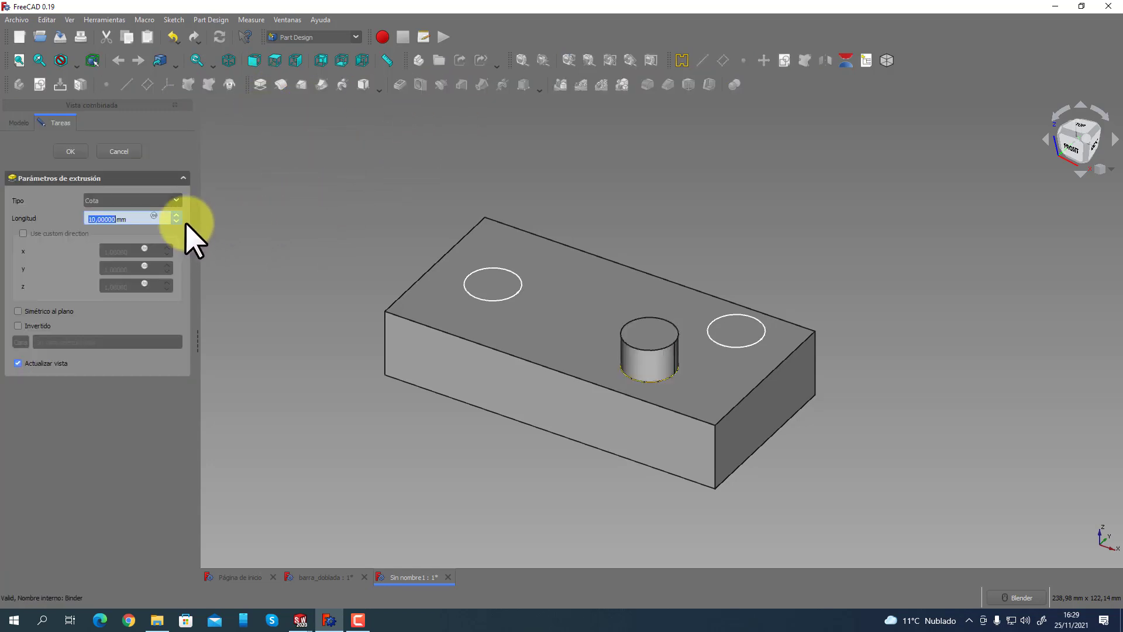
pyautogui.click(70, 150)
# Select the left and right circles of Sketch001.
pyautogui.click(68, 215)
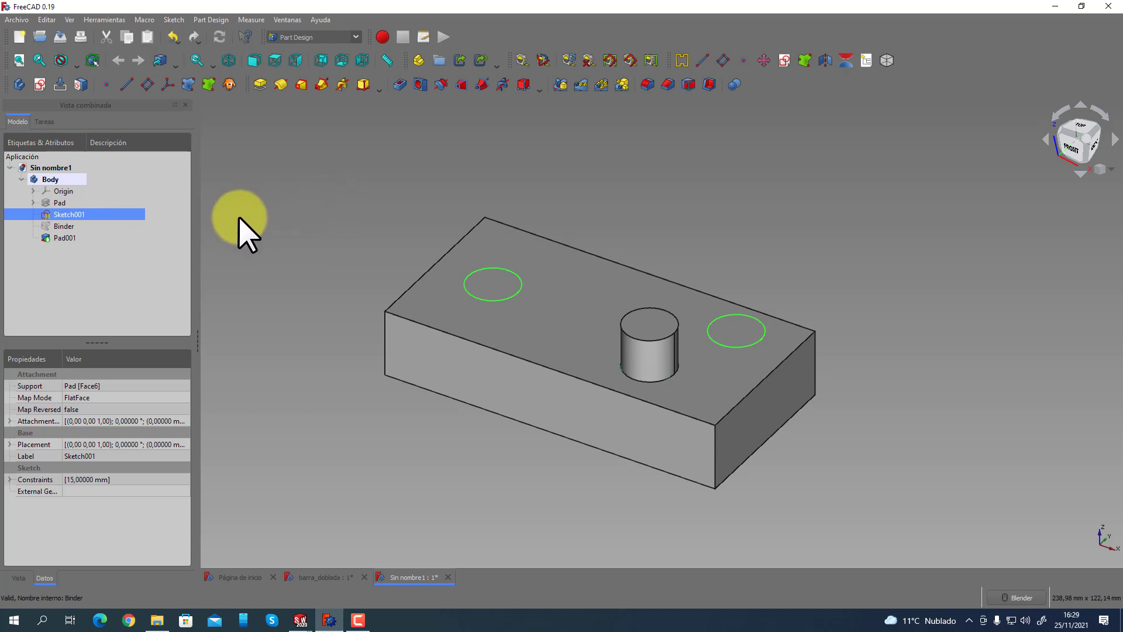
pyautogui.click(415, 246)
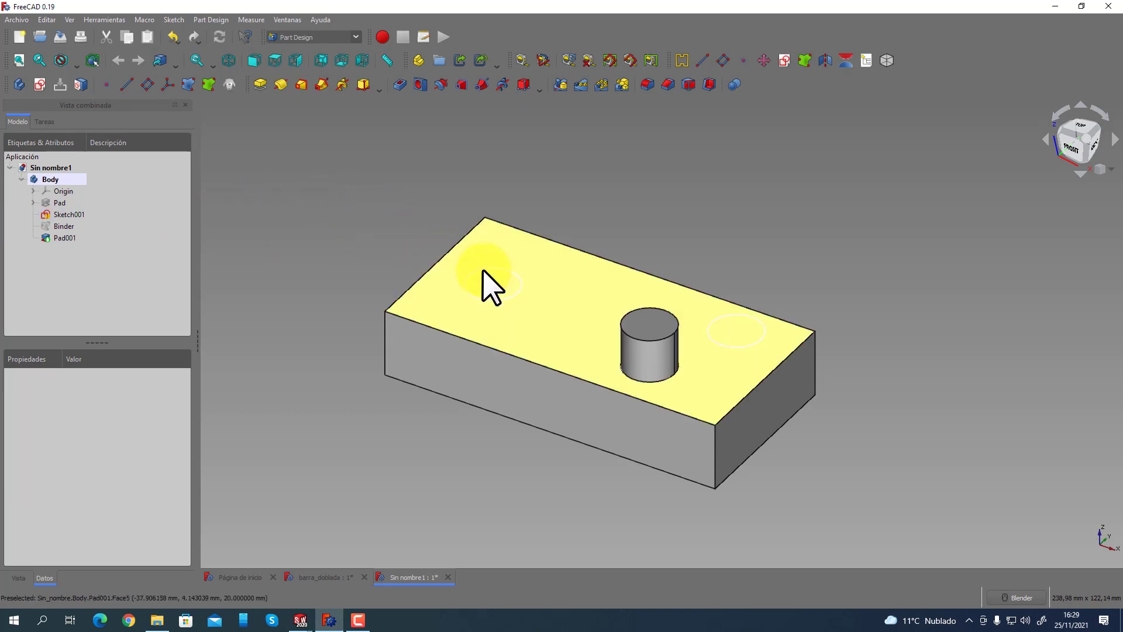
pyautogui.click(485, 269)
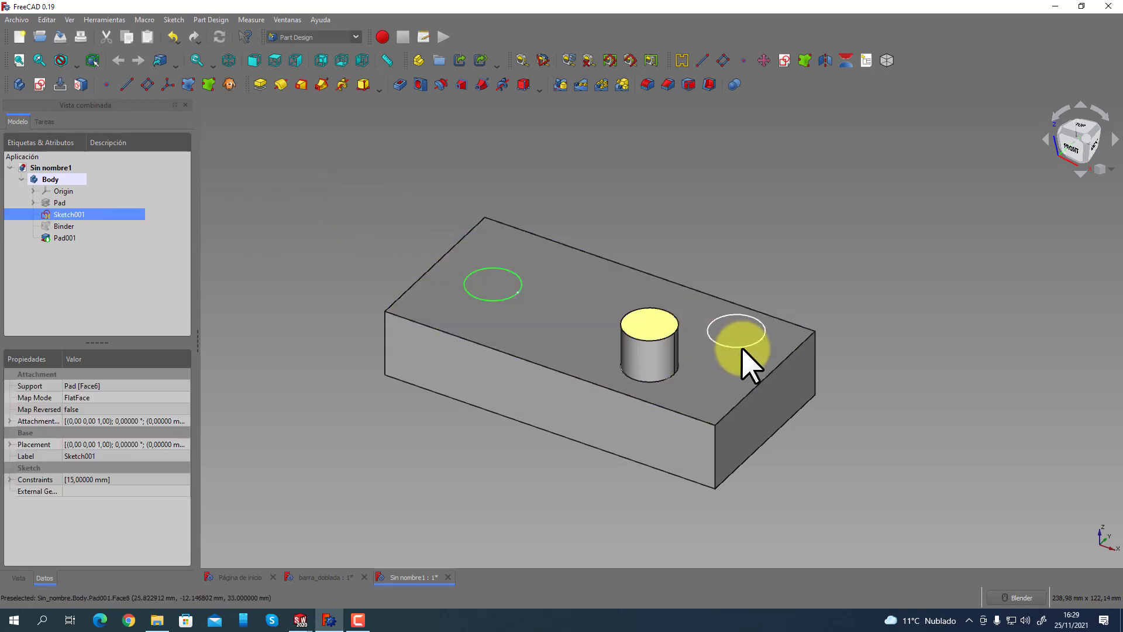
pyautogui.click(728, 317)
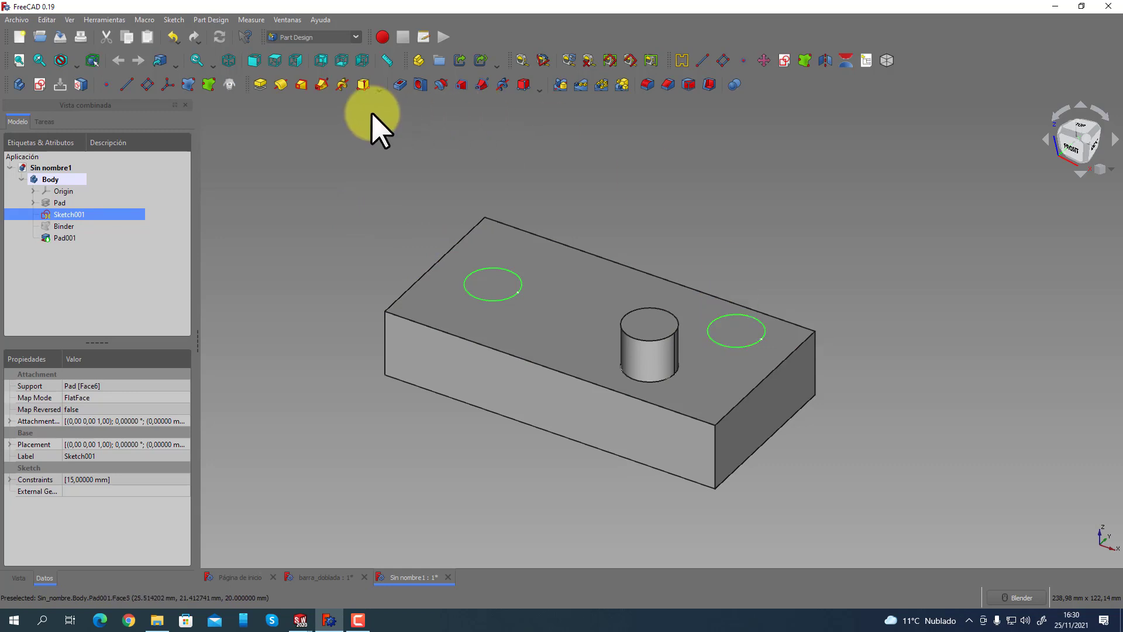
# Bind the two selected circles into a new Binder001.
pyautogui.click(209, 84)
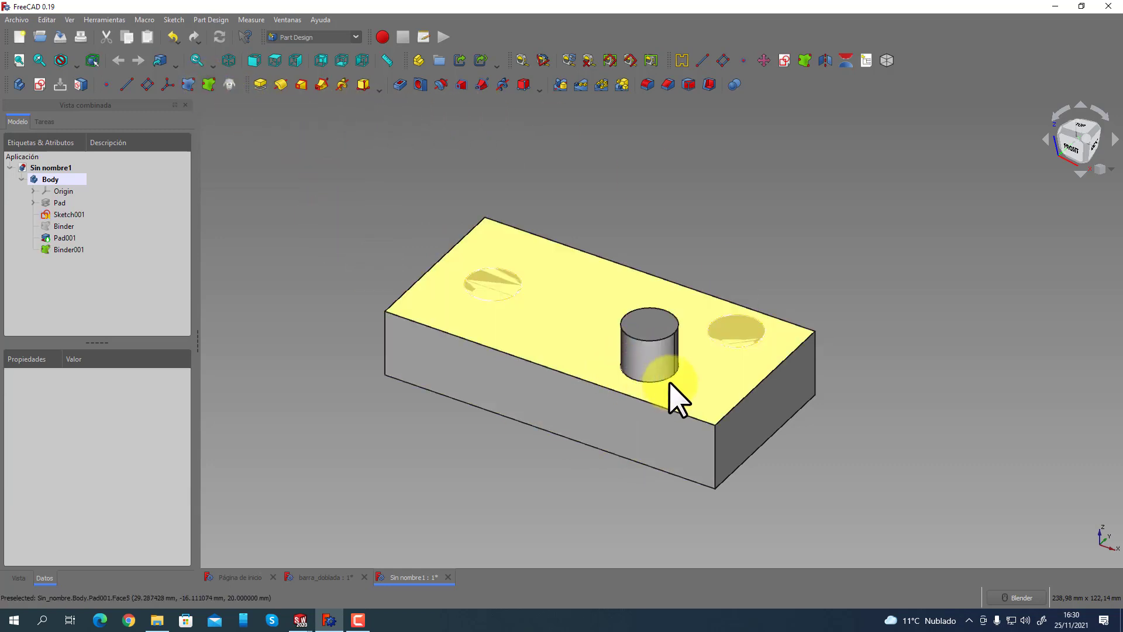
pyautogui.moveTo(525, 476); pyautogui.dragTo(611, 444, button='middle')
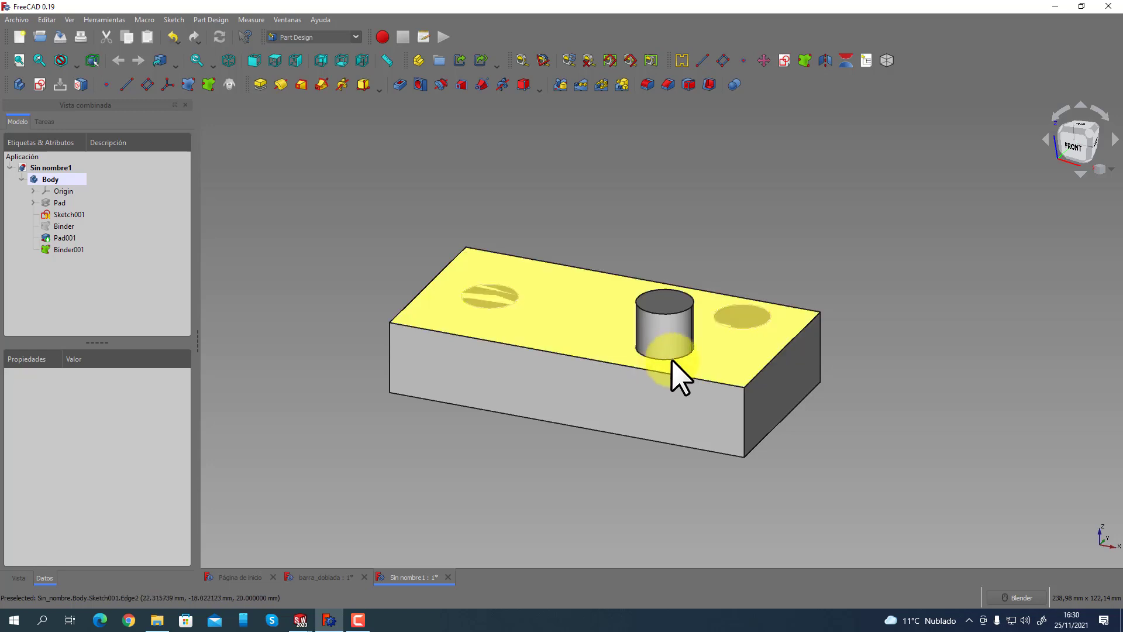
pyautogui.moveTo(667, 383); pyautogui.dragTo(621, 394, button='middle')
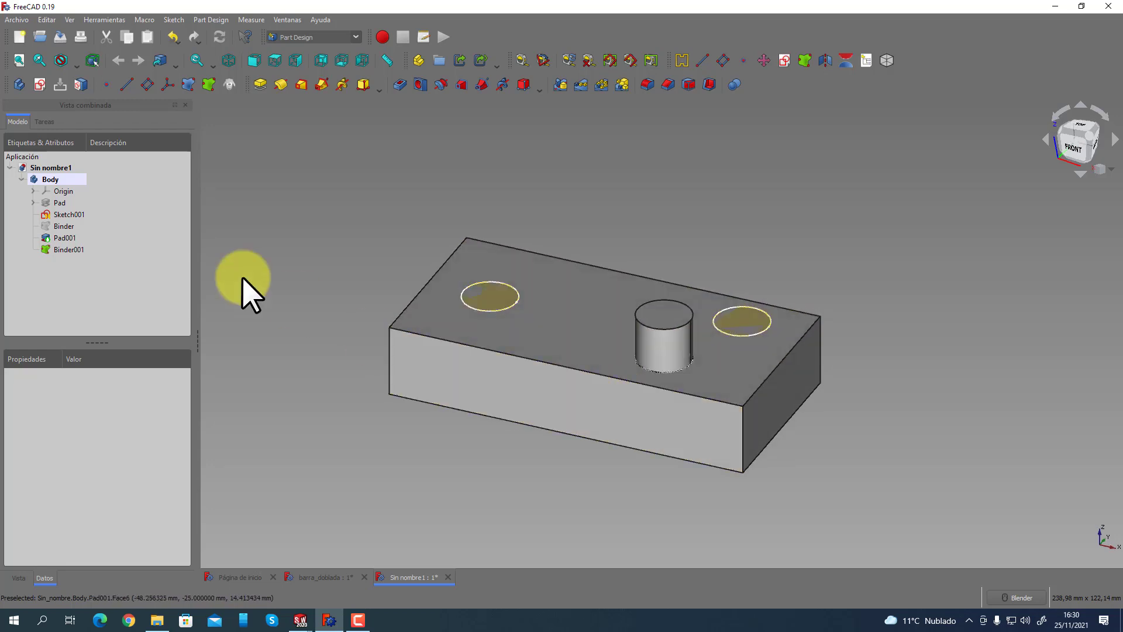
pyautogui.click(69, 215)
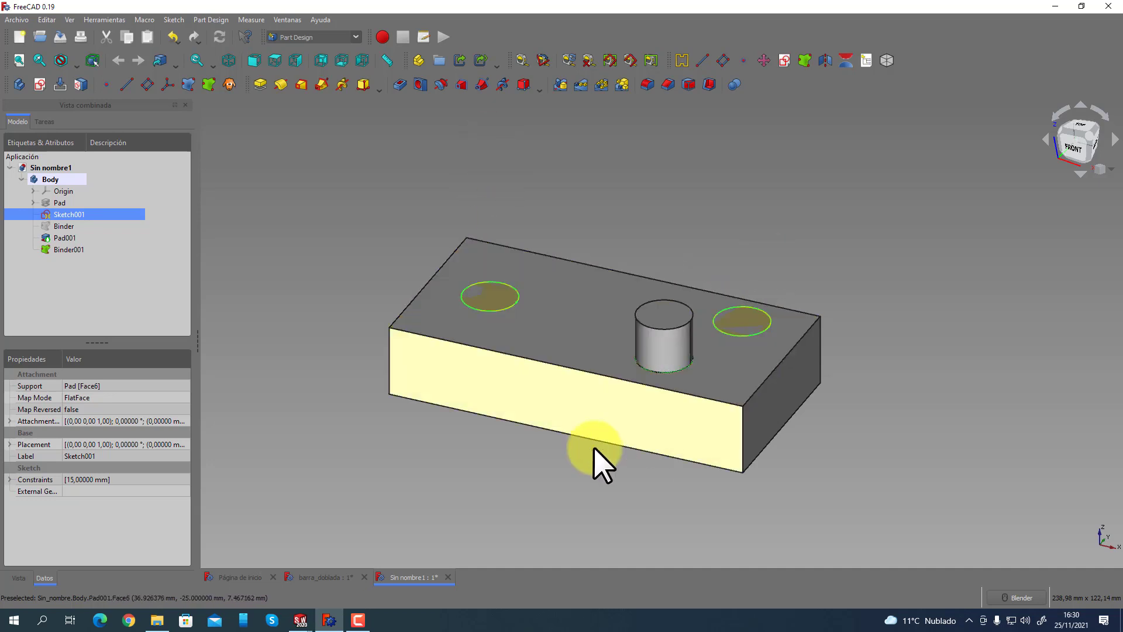
pyautogui.moveTo(597, 458); pyautogui.dragTo(519, 475, button='middle')
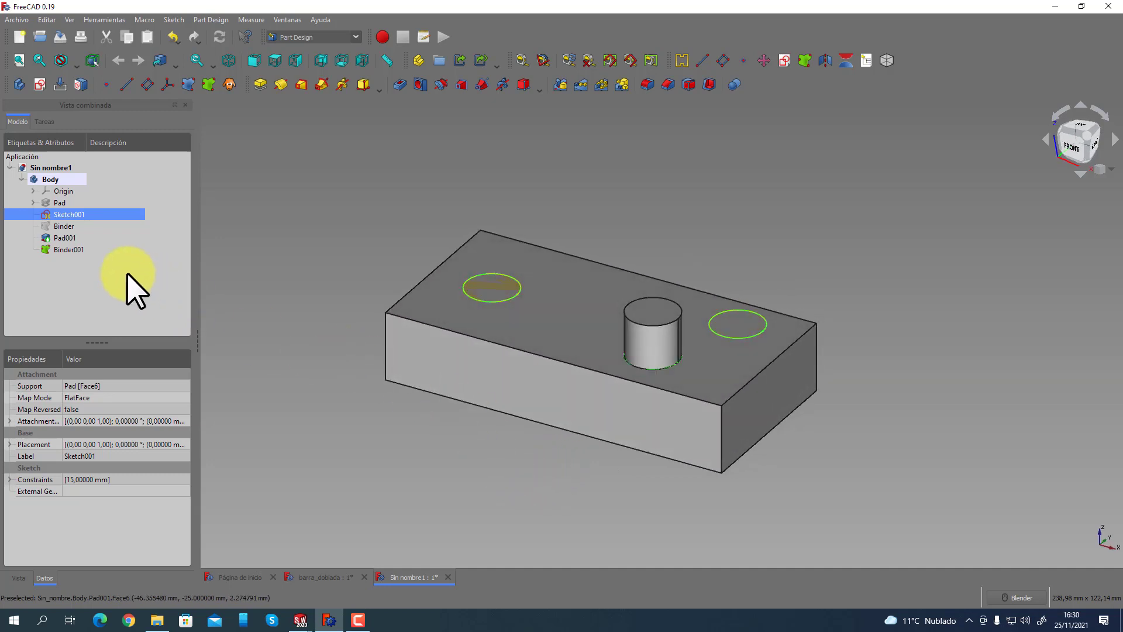
# Pocket Binder001 with type 'A través de todos' to cut two through holes.
pyautogui.click(63, 250)
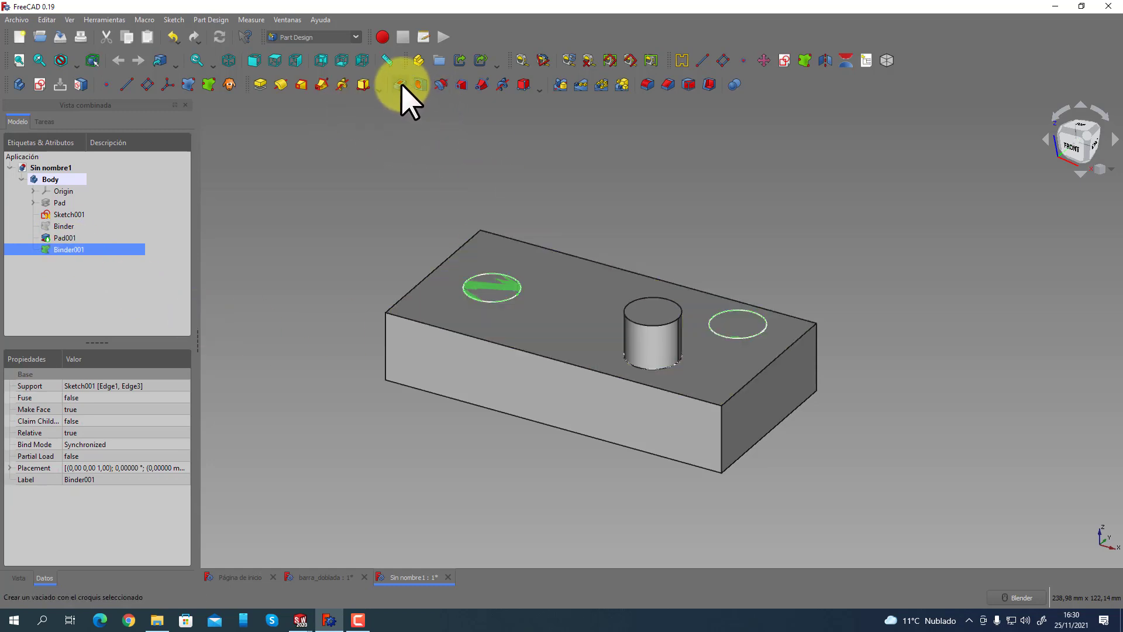
pyautogui.click(400, 85)
pyautogui.click(176, 200)
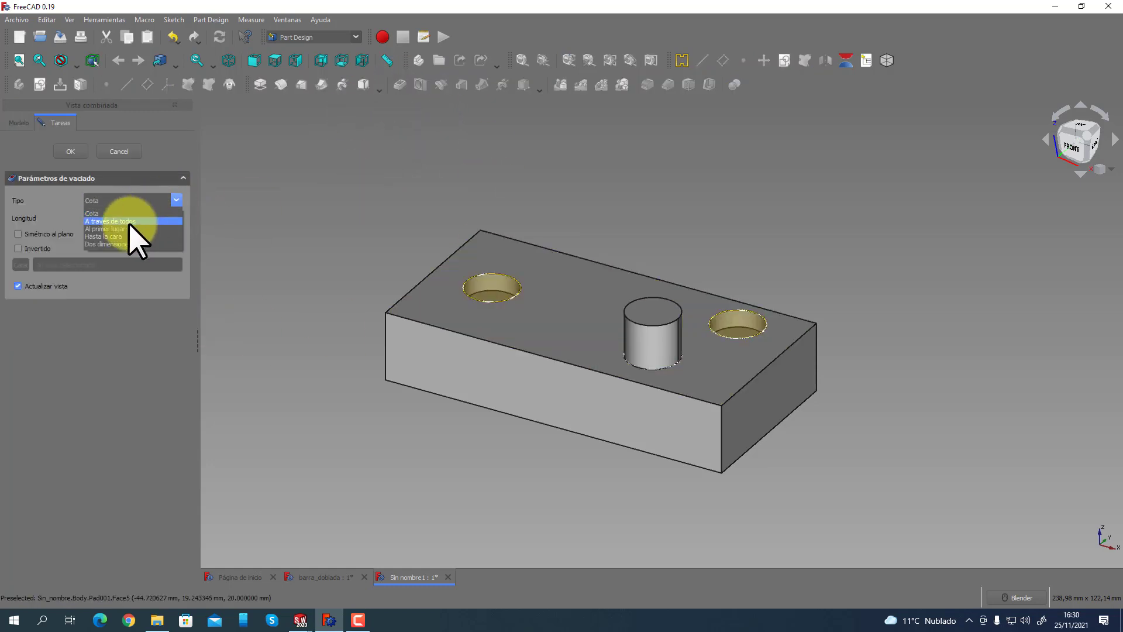
pyautogui.click(117, 221)
pyautogui.click(81, 155)
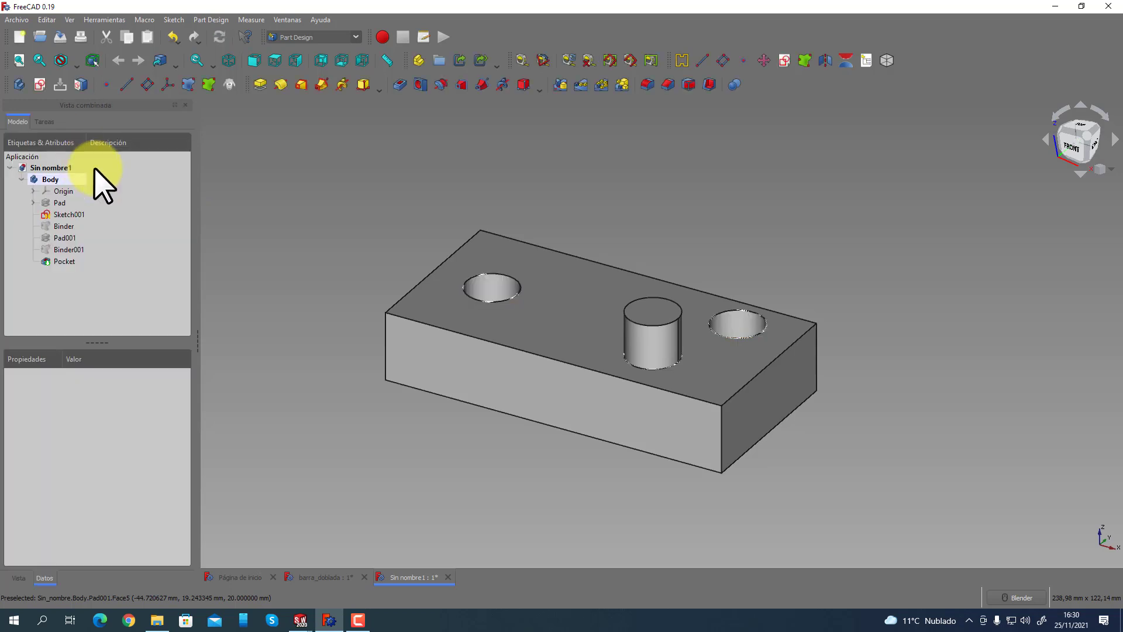
pyautogui.click(68, 251)
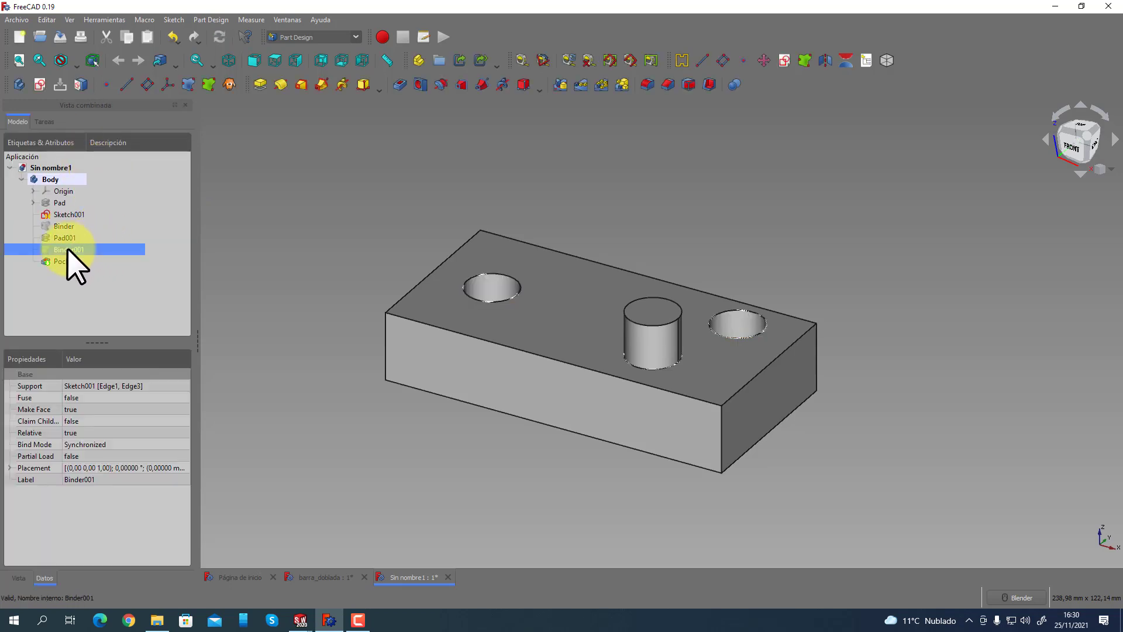
pyautogui.click(268, 228)
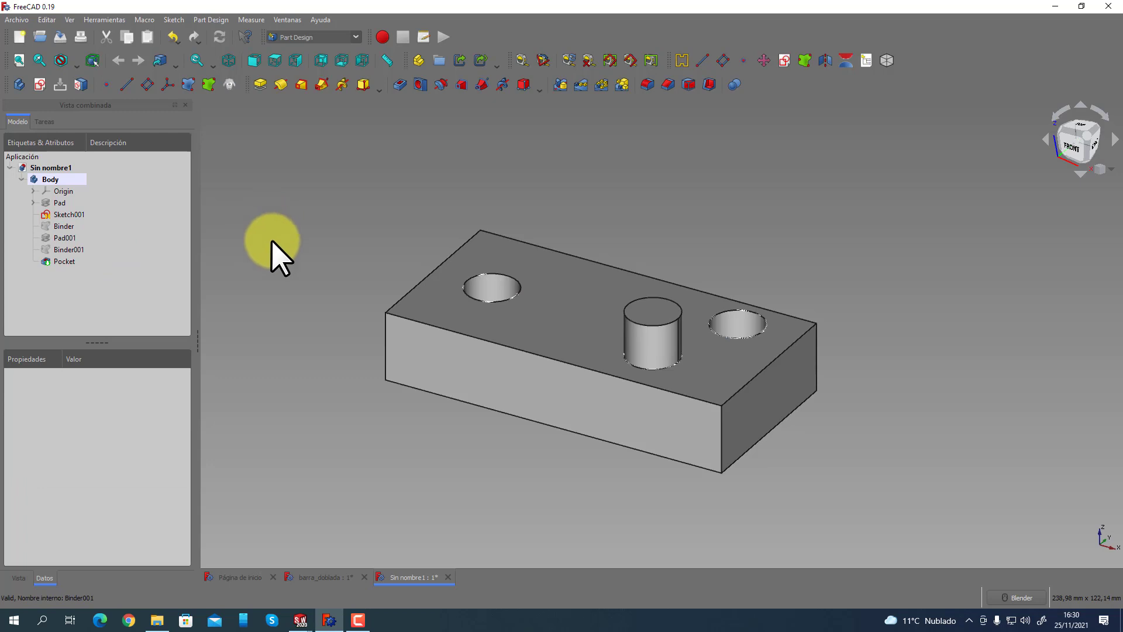
pyautogui.click(61, 216)
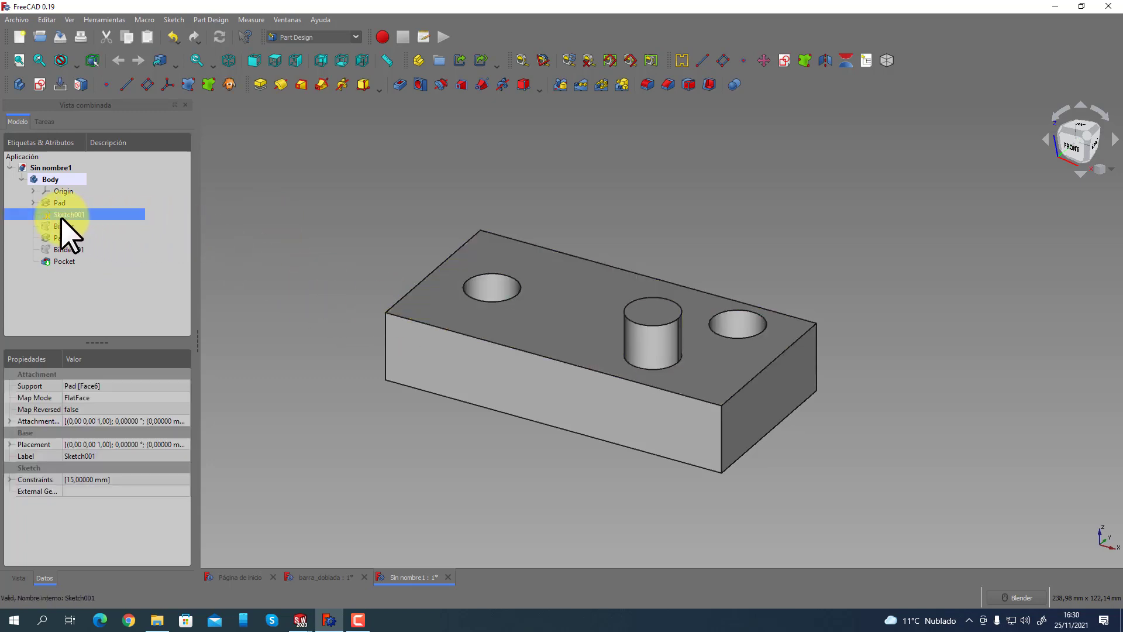
# Fillet the two hole top edges and the boss base edge with a 3 mm radius.
pyautogui.click(503, 276)
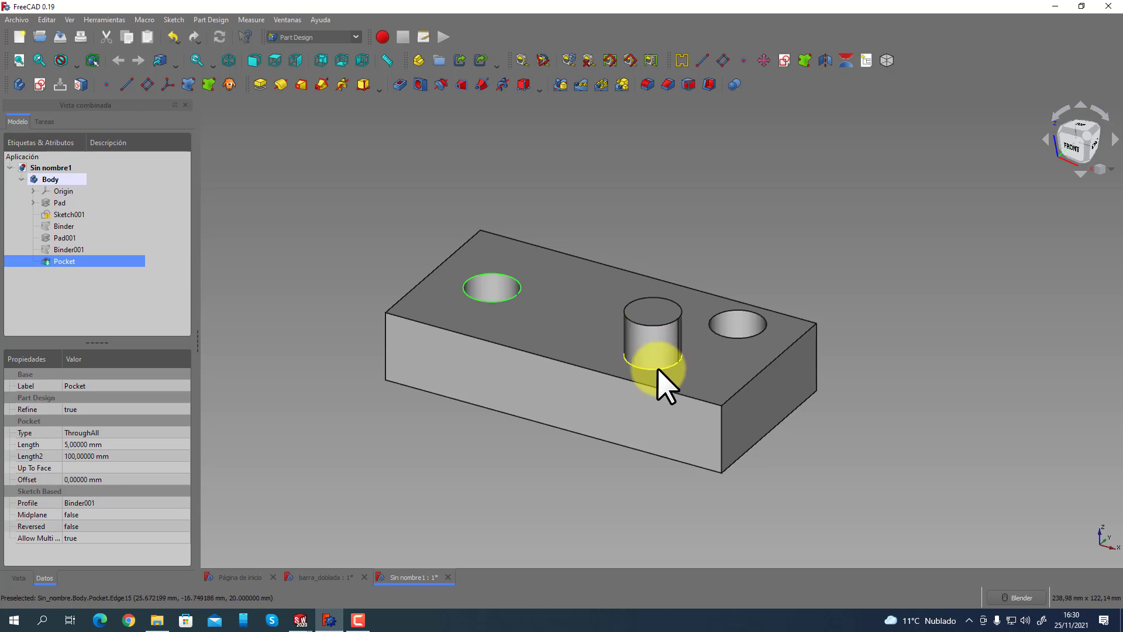
pyautogui.click(735, 339)
pyautogui.click(647, 84)
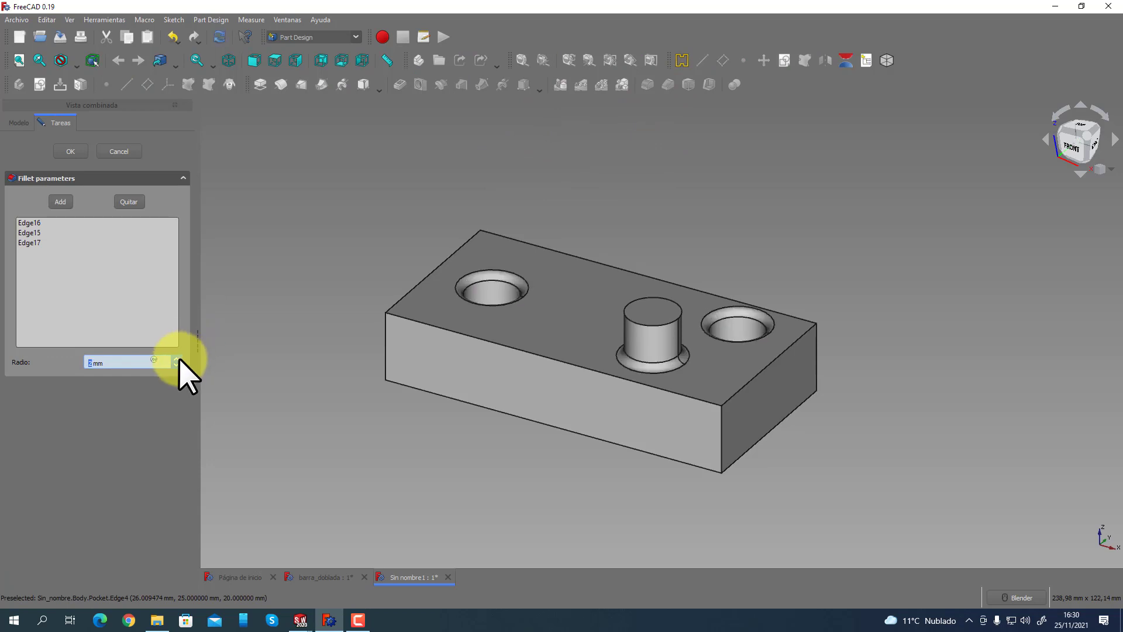
pyautogui.click(70, 151)
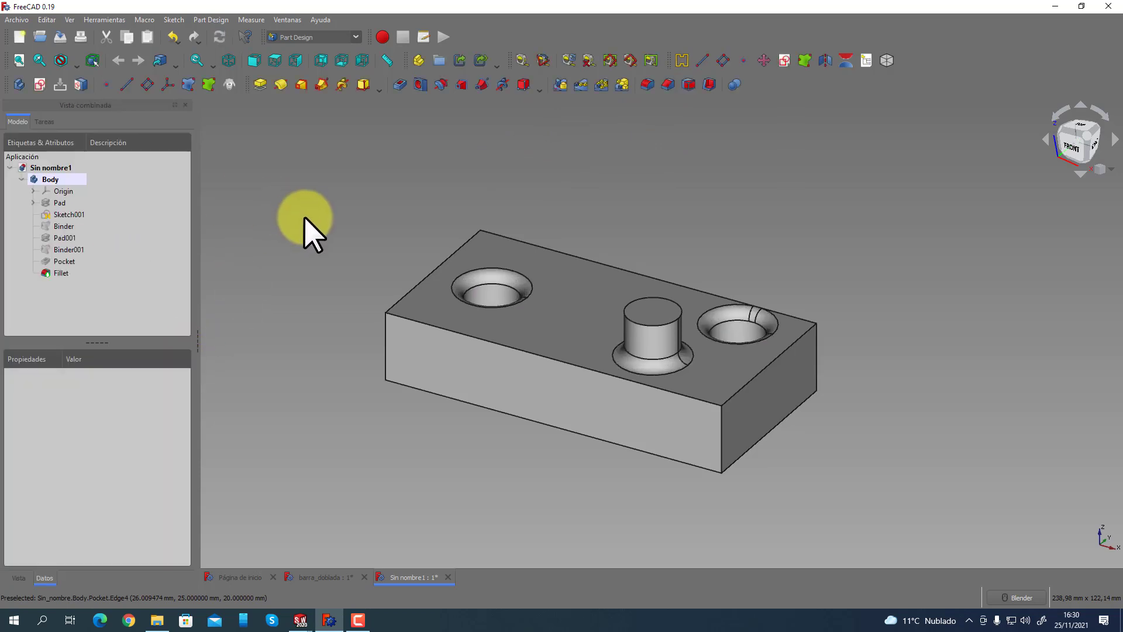
pyautogui.moveTo(375, 345); pyautogui.dragTo(330, 368, button='middle')
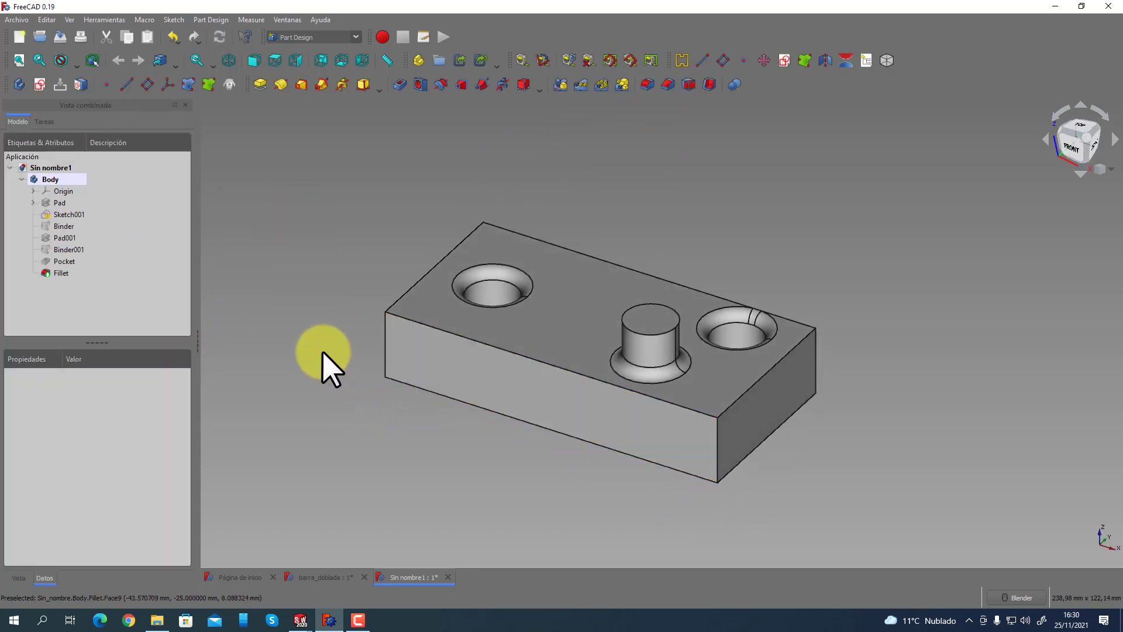
pyautogui.click(61, 215)
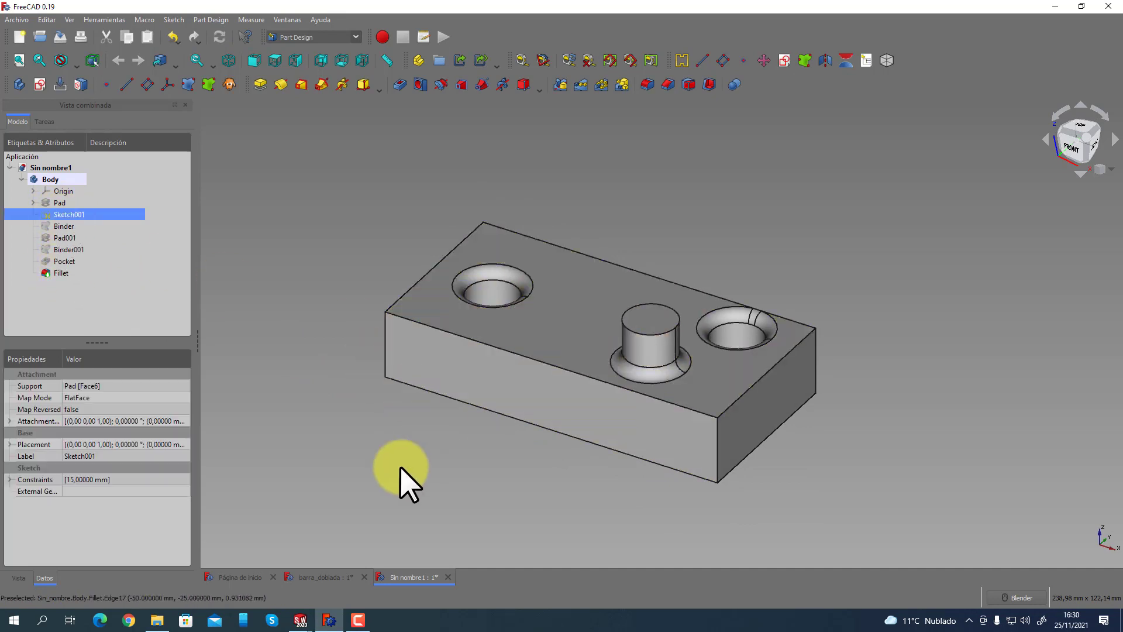
pyautogui.moveTo(402, 468)
pyautogui.mouseDown(button='middle')
pyautogui.moveTo(415, 444)
pyautogui.moveTo(401, 331)
pyautogui.moveTo(401, 451)
pyautogui.moveTo(449, 440)
pyautogui.mouseUp(button='middle')
pyautogui.click(490, 296)
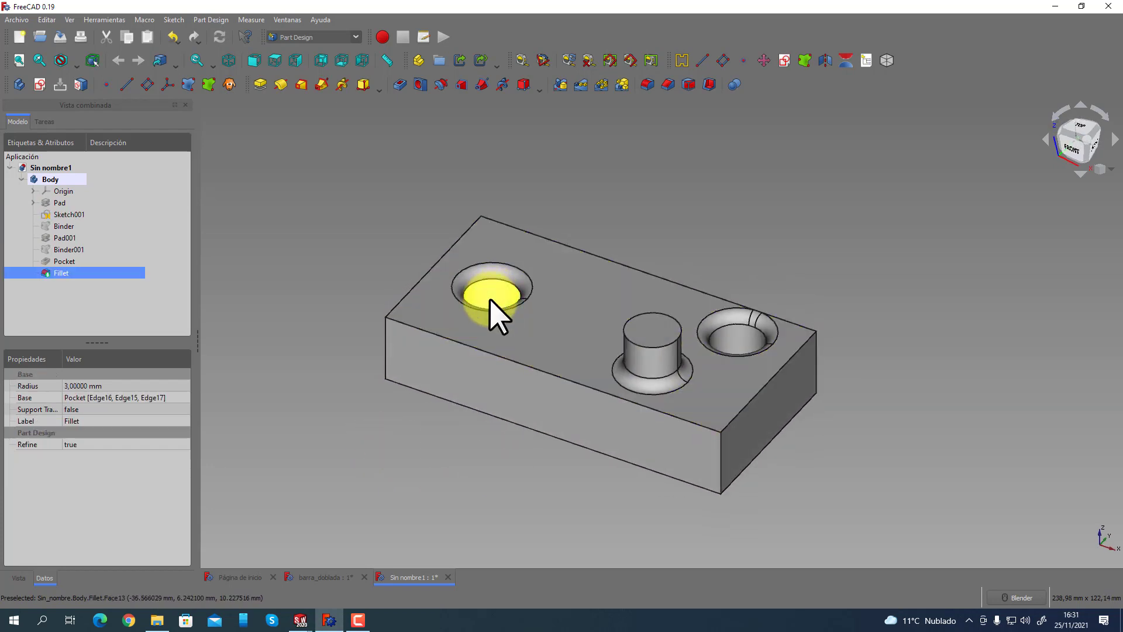
pyautogui.click(302, 623)
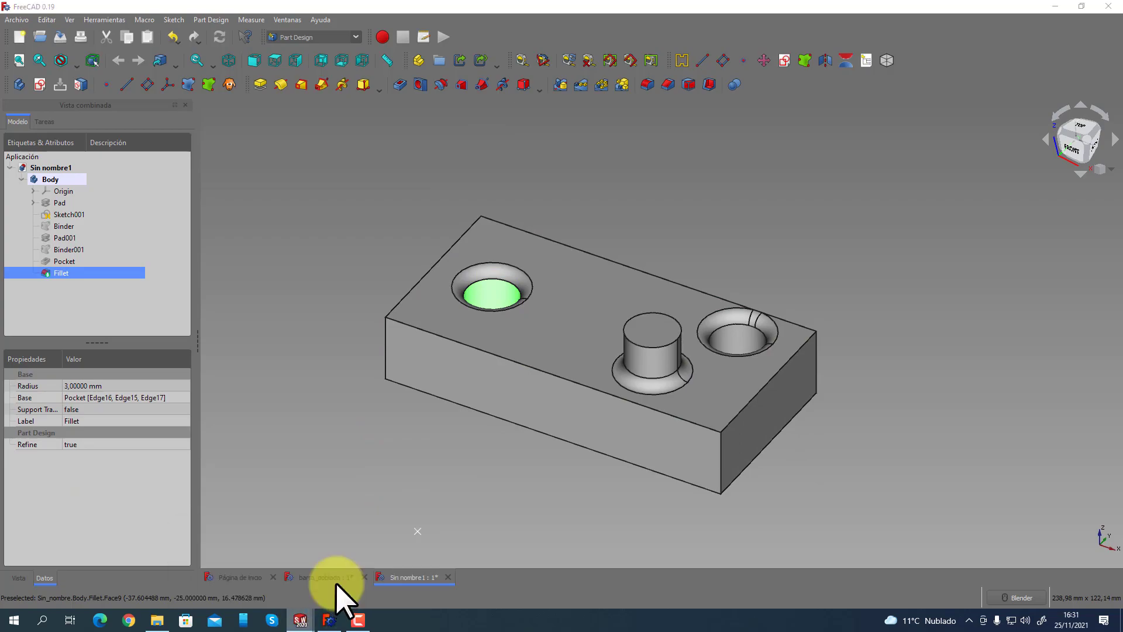
# Pull the left hole upward with Instant3D into a short raised boss.
pyautogui.click(440, 260)
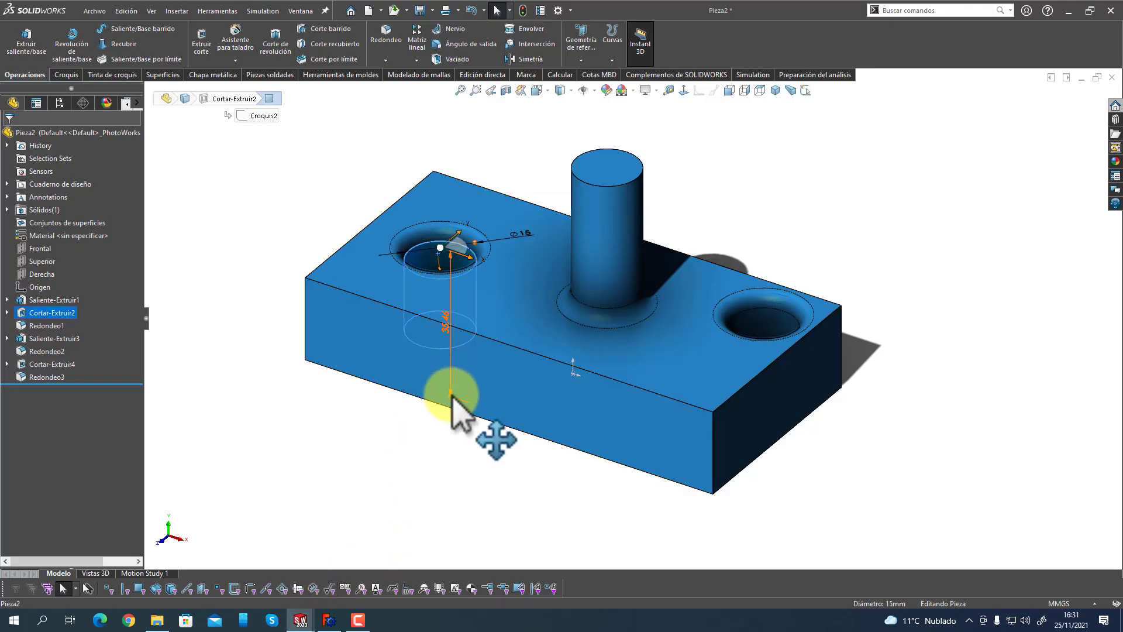
pyautogui.moveTo(453, 393); pyautogui.dragTo(439, 214)
pyautogui.moveTo(314, 271); pyautogui.dragTo(389, 293, button='middle')
# Copy the right hole and its fillet onto the block's front face.
pyautogui.scroll(-2, 755, 285)
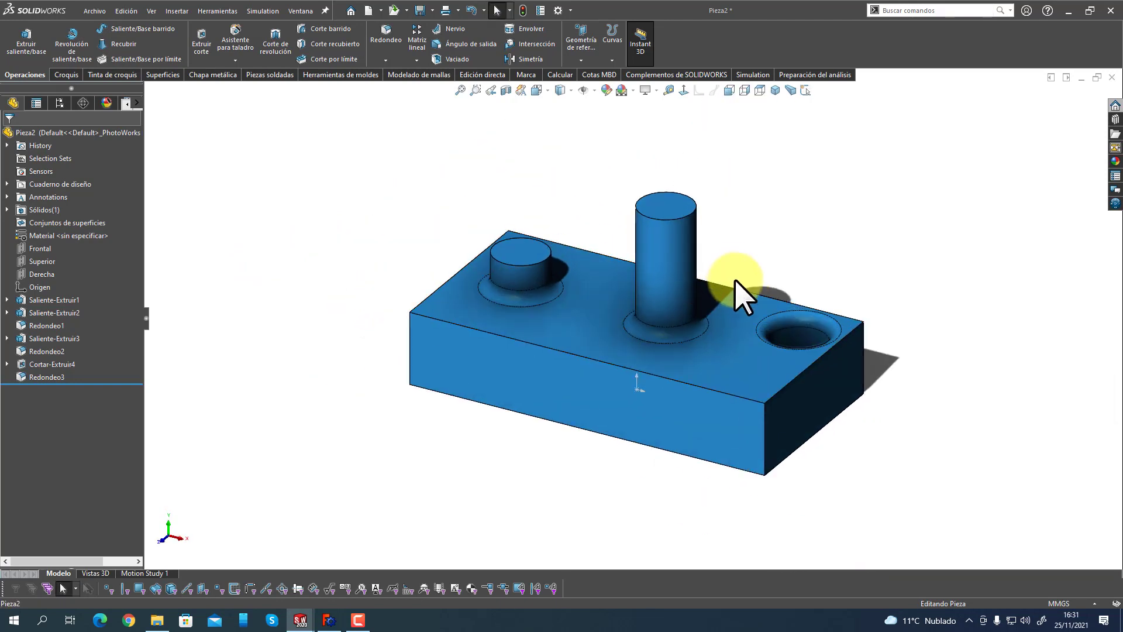
pyautogui.keyDown('ctrl'); pyautogui.moveTo(727, 228); pyautogui.dragTo(760, 281, button='middle'); pyautogui.keyUp('ctrl')
pyautogui.click(760, 316)
pyautogui.click(778, 338)
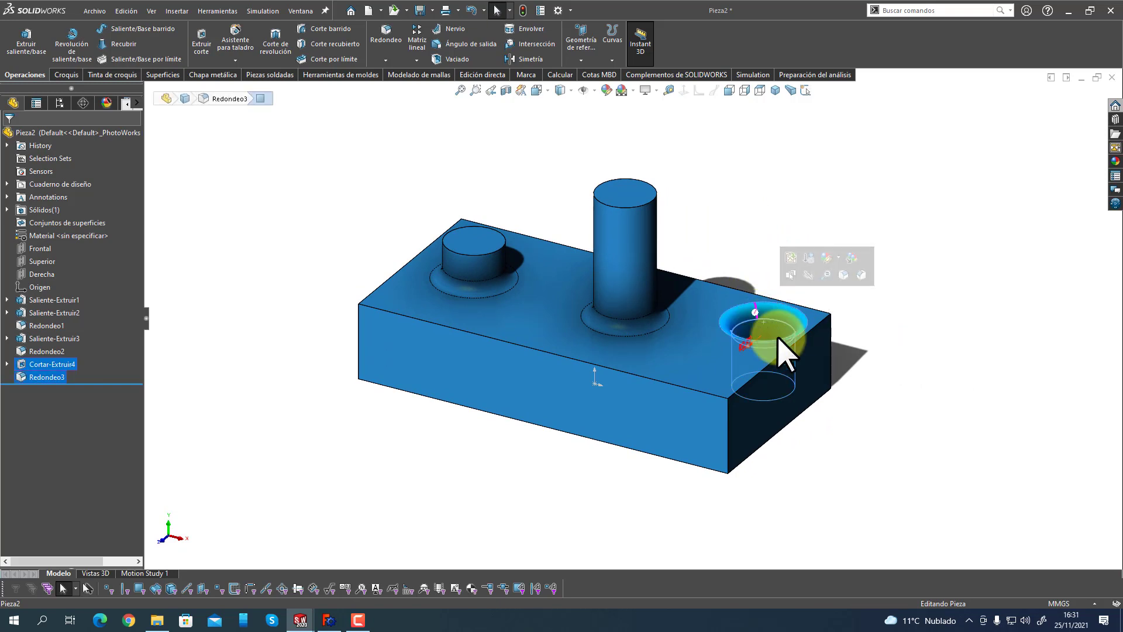
pyautogui.keyDown('ctrl'); pyautogui.moveTo(771, 331); pyautogui.dragTo(712, 355); pyautogui.keyUp('ctrl')
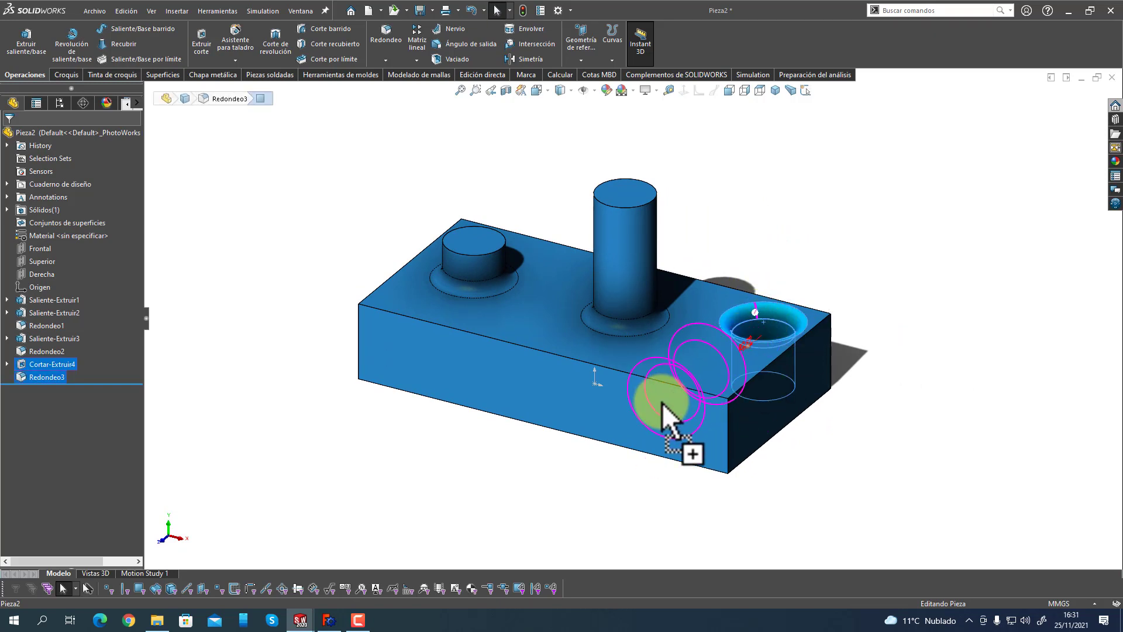
pyautogui.keyDown('ctrl'); pyautogui.moveTo(638, 414); pyautogui.dragTo(638, 416); pyautogui.keyUp('ctrl')
# Dismiss the Redondeo4 error and shrink the front hole's diameter with its Instant3D handle.
pyautogui.click(453, 99)
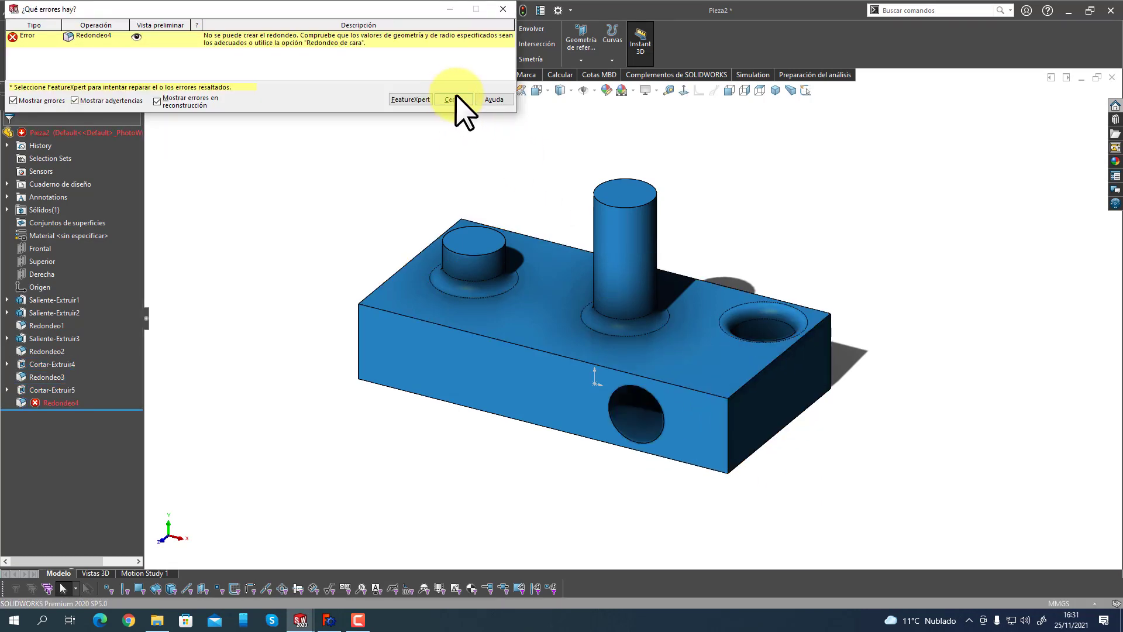
pyautogui.click(641, 413)
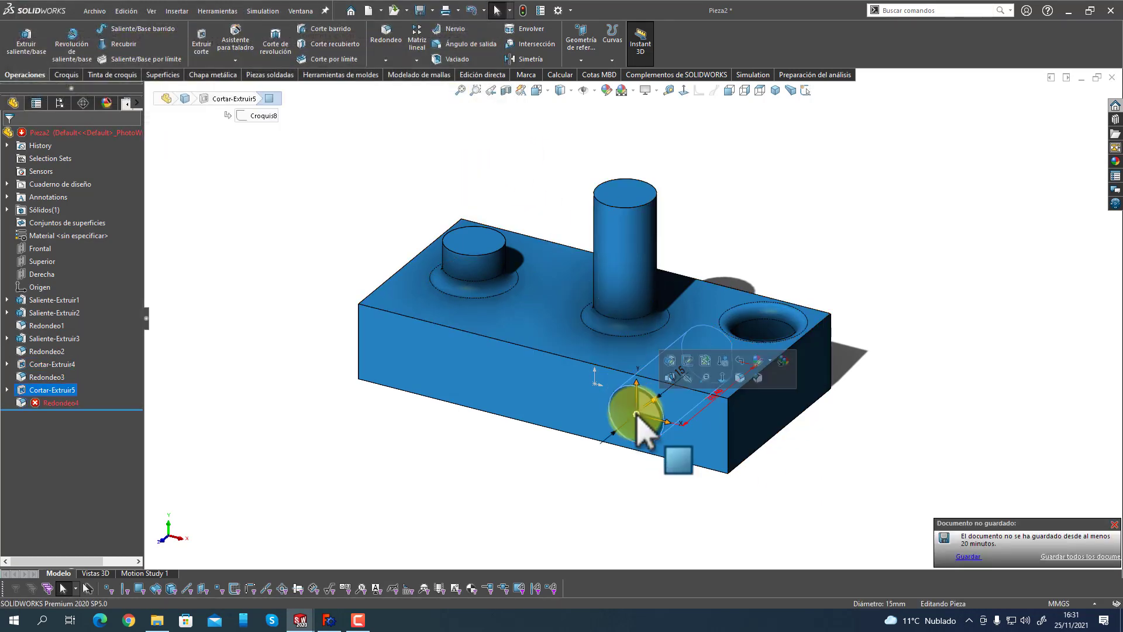
pyautogui.scroll(-1, 673, 427)
pyautogui.scroll(-2, 685, 438)
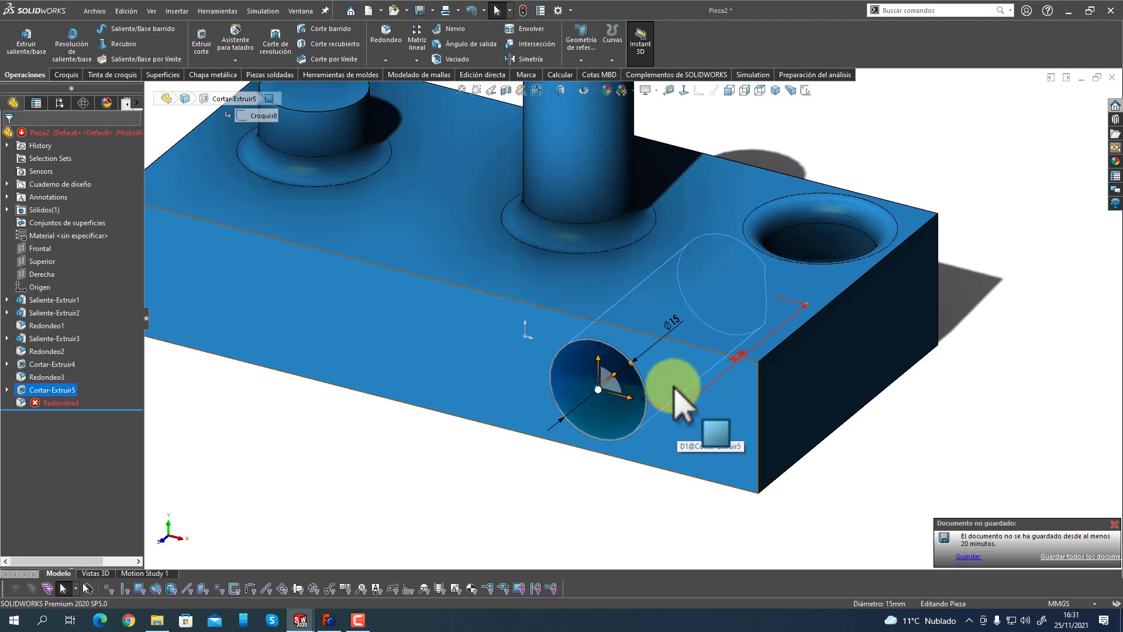
pyautogui.moveTo(632, 372); pyautogui.dragTo(606, 381)
# Extend the Cortar-Extruir5 front hole deeper into the block.
pyautogui.moveTo(664, 459); pyautogui.dragTo(759, 281, button='middle')
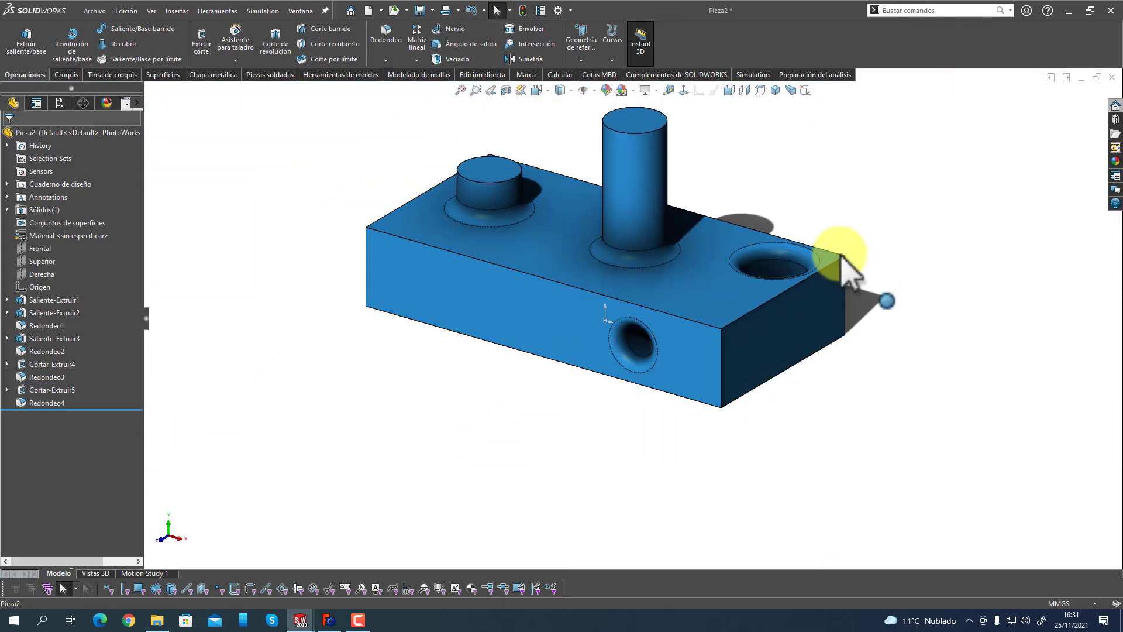
pyautogui.scroll(2, 727, 251)
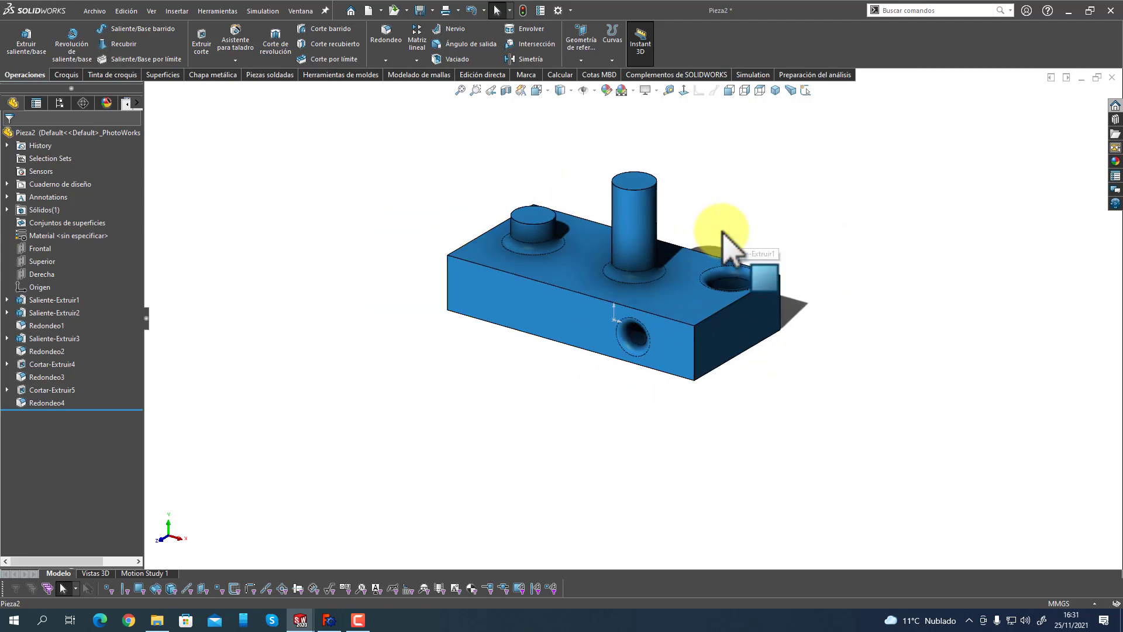
pyautogui.scroll(-5, 702, 325)
pyautogui.moveTo(702, 326); pyautogui.dragTo(615, 344, button='middle')
pyautogui.click(523, 453)
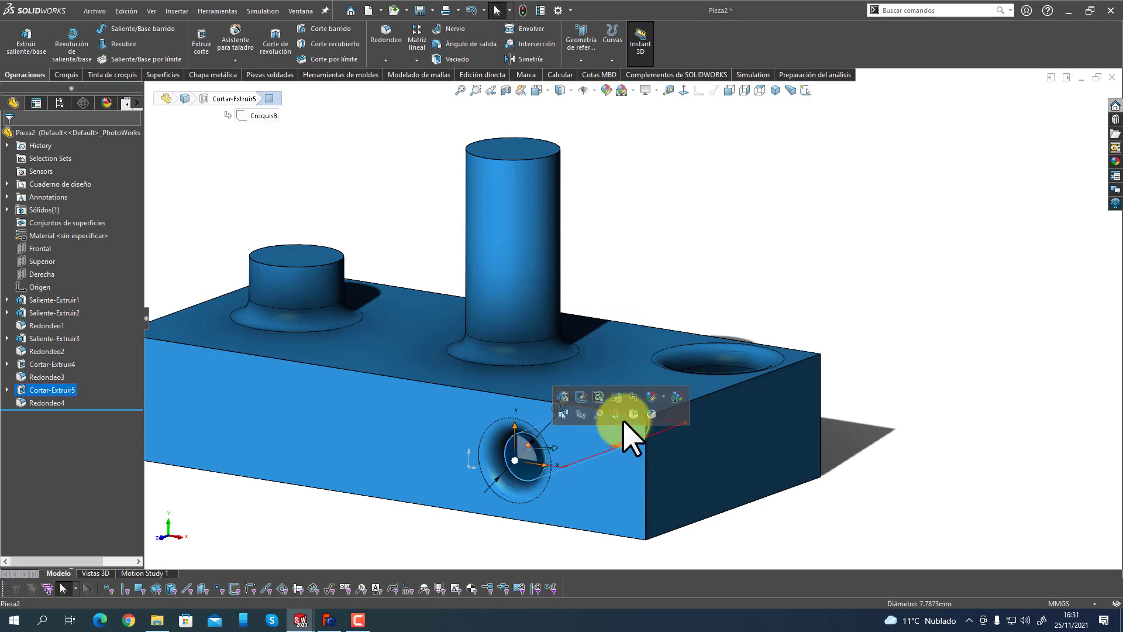
pyautogui.moveTo(731, 275); pyautogui.dragTo(717, 280, button='middle')
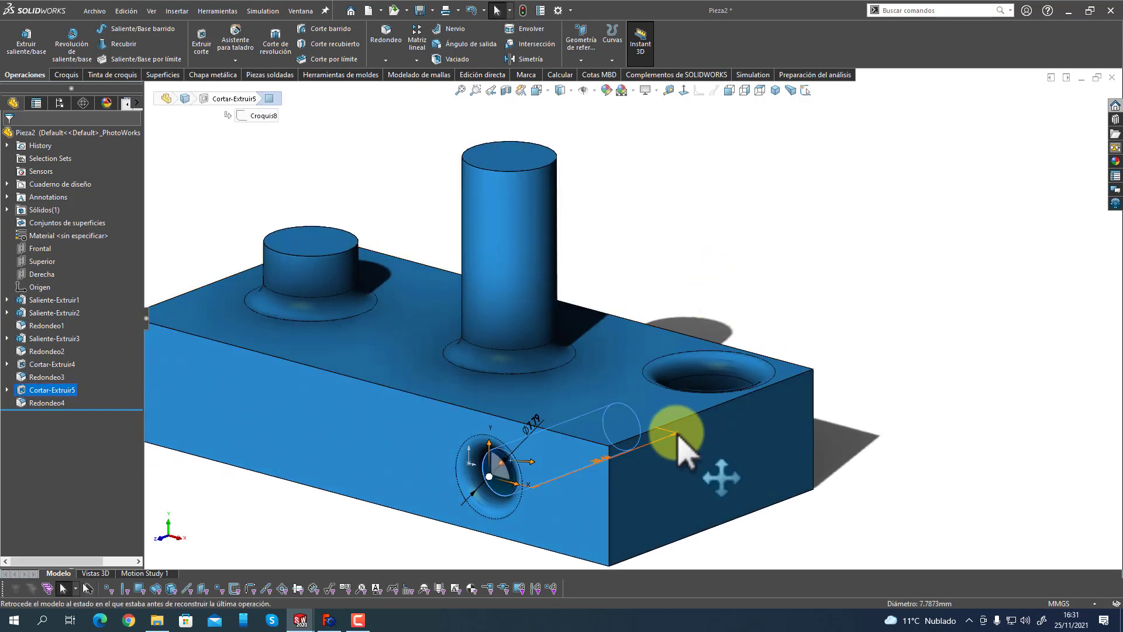
pyautogui.moveTo(677, 434); pyautogui.dragTo(734, 274)
pyautogui.moveTo(734, 274); pyautogui.dragTo(827, 251, button='middle')
pyautogui.scroll(-4, 813, 296)
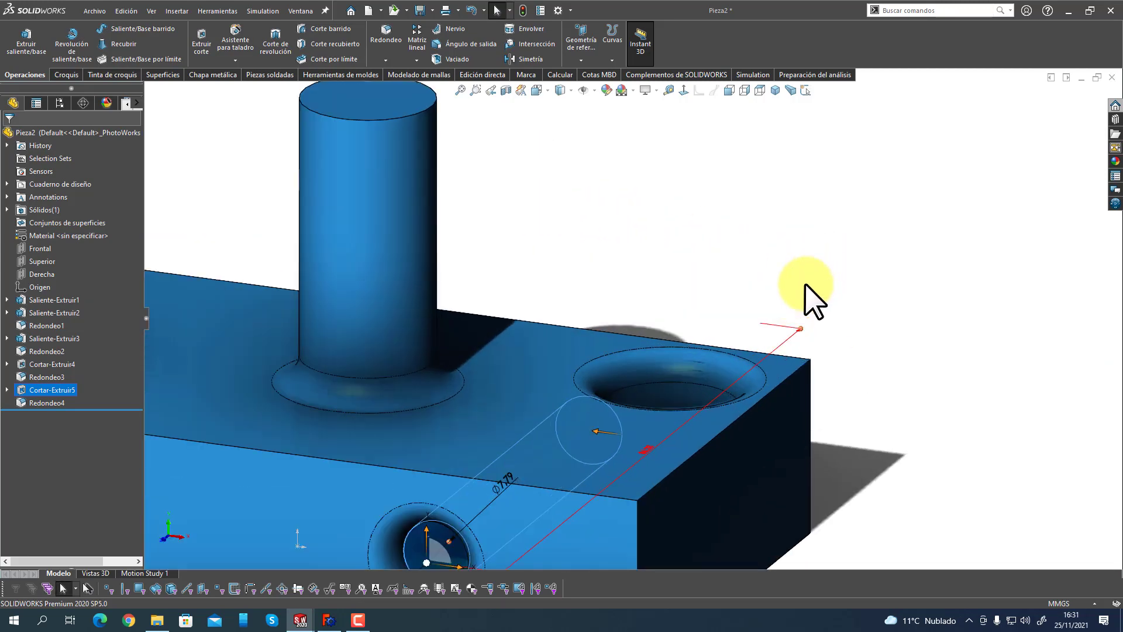
pyautogui.scroll(5, 806, 285)
pyautogui.moveTo(805, 293); pyautogui.dragTo(572, 403, button='middle')
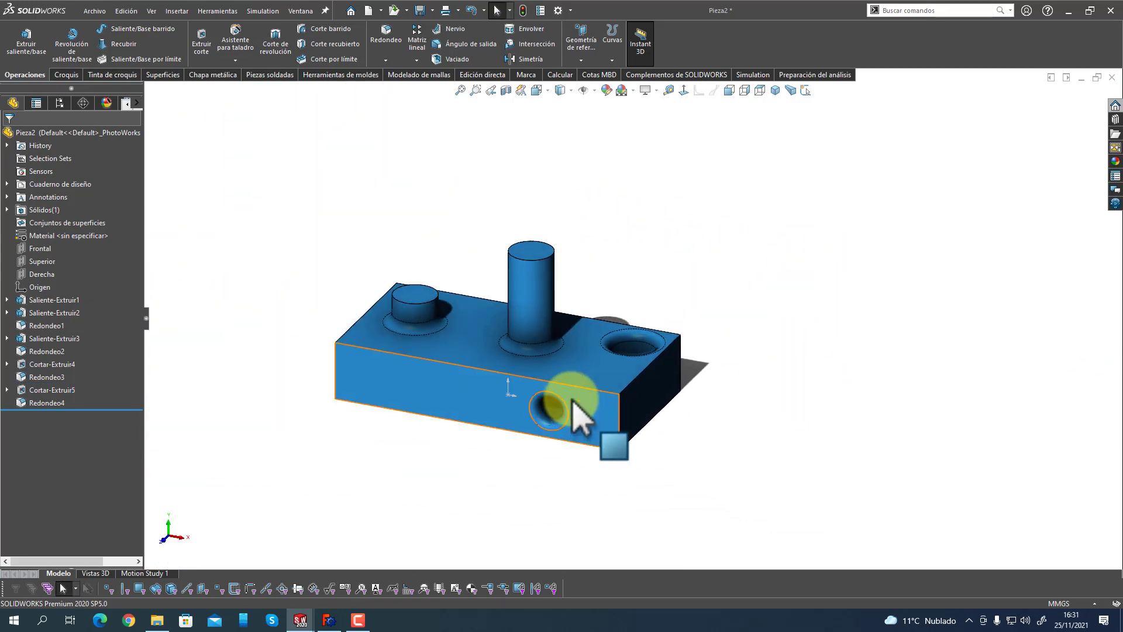
# In FreeCAD, sketch a hole circle on the block's front face.
pyautogui.click(330, 620)
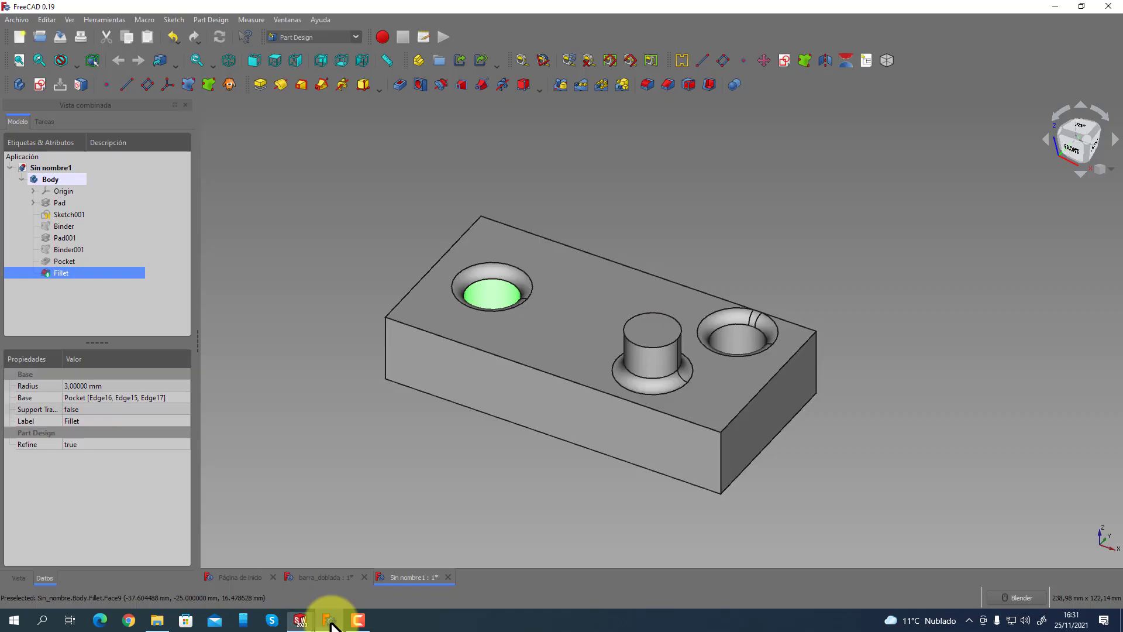
pyautogui.moveTo(397, 486); pyautogui.dragTo(409, 445, button='middle')
pyautogui.click(301, 379)
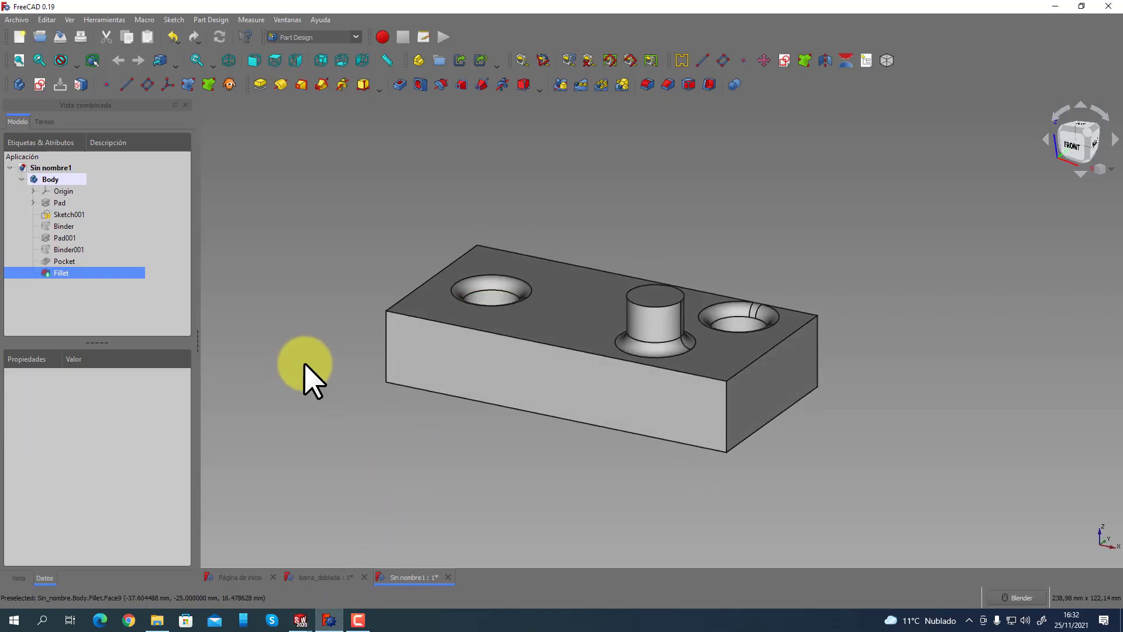
pyautogui.click(628, 417)
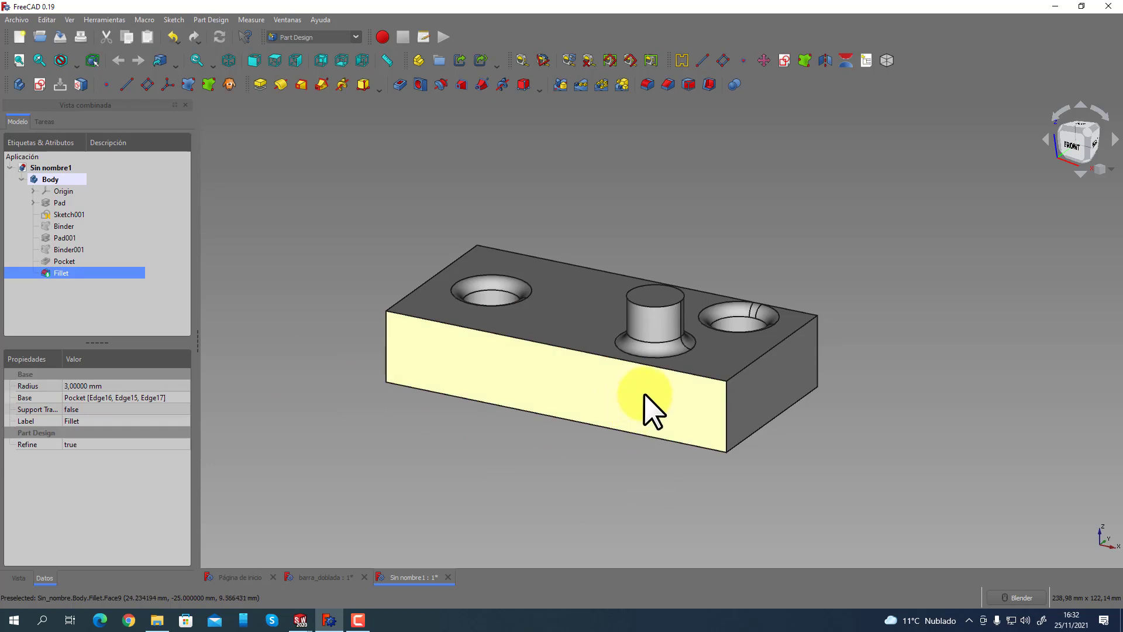
pyautogui.click(41, 86)
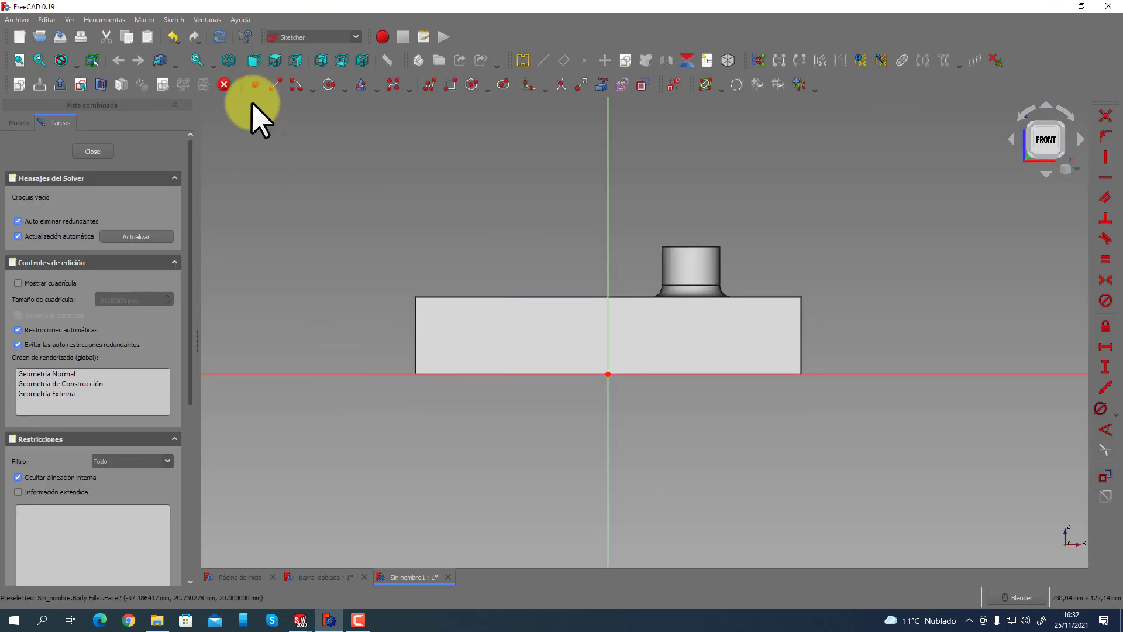
pyautogui.click(330, 86)
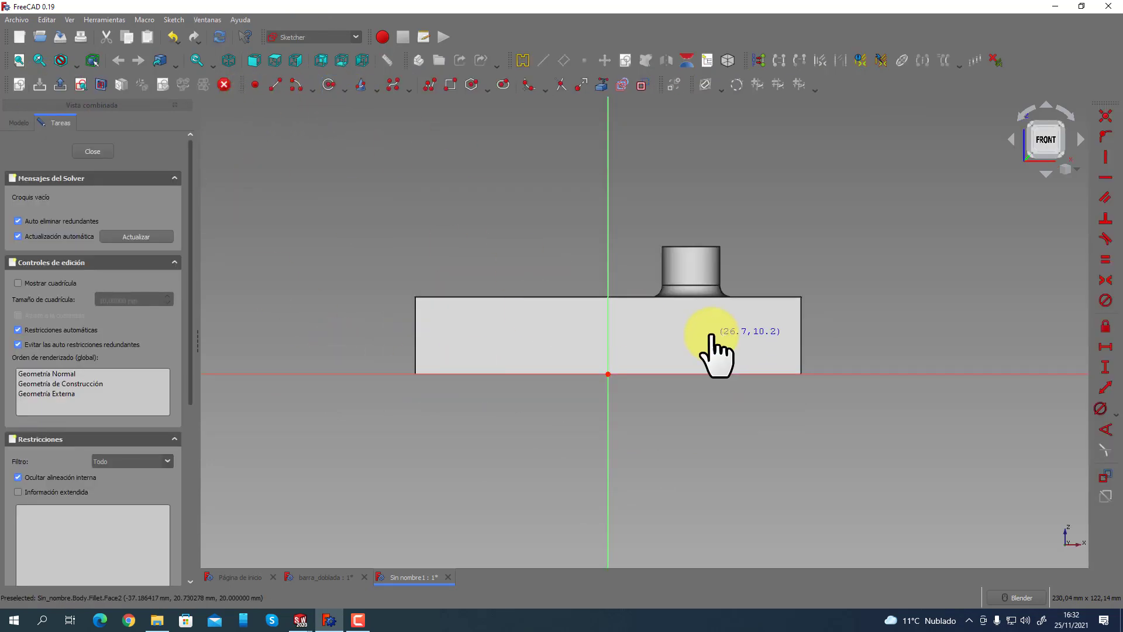
pyautogui.moveTo(558, 240)
pyautogui.mouseDown(button='middle')
pyautogui.moveTo(551, 263)
pyautogui.moveTo(444, 298)
pyautogui.mouseUp(button='middle')
pyautogui.click(102, 151)
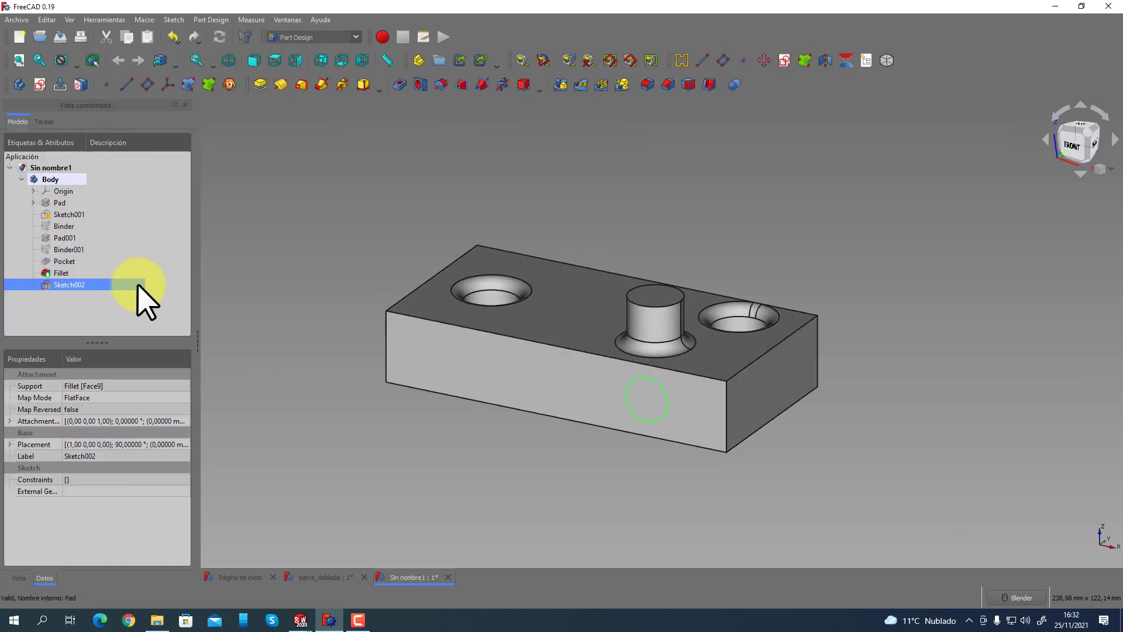
# Pocket the circle through all to cut the side hole Pocket001.
pyautogui.click(400, 86)
pyautogui.click(151, 200)
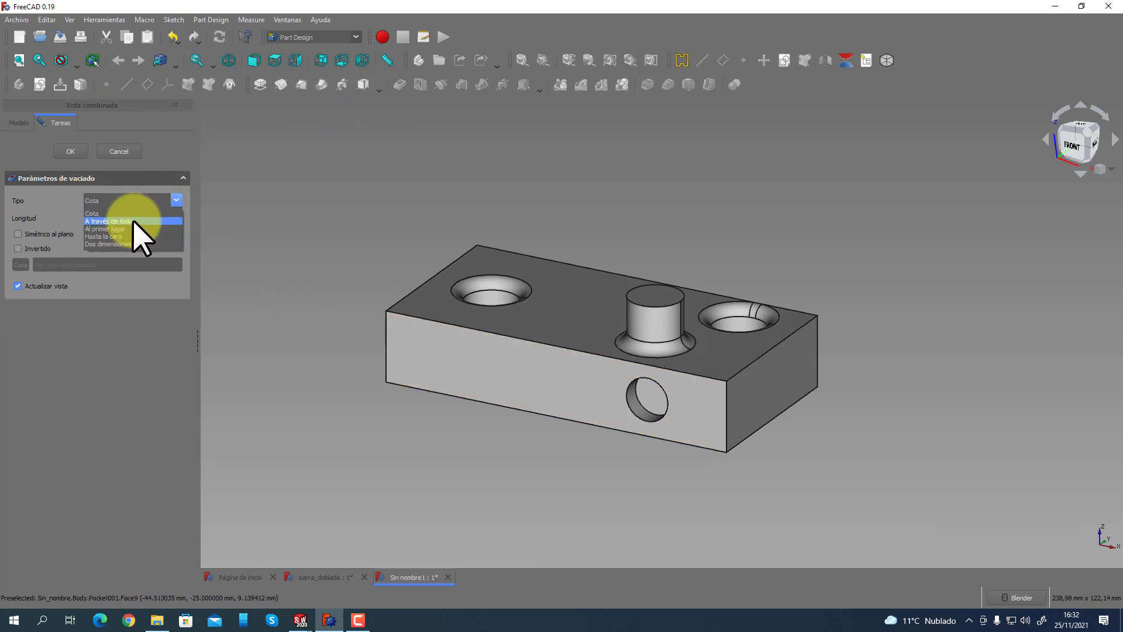
pyautogui.click(133, 221)
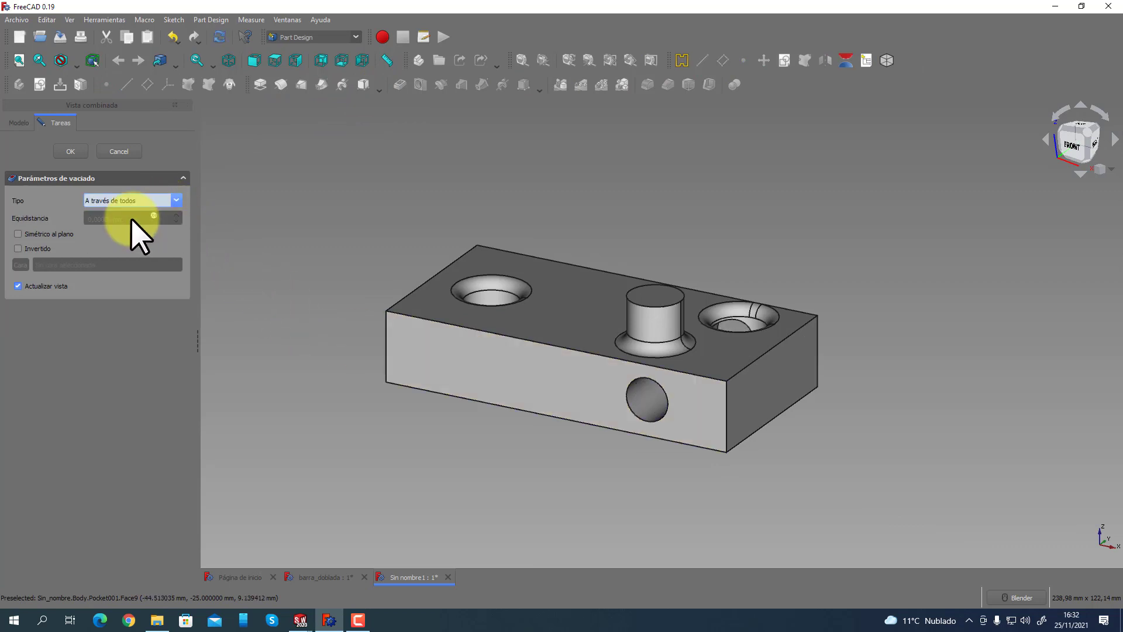
pyautogui.click(82, 153)
# Round the side hole's rim edges with a 2 mm Fillet001.
pyautogui.click(626, 420)
pyautogui.moveTo(626, 420); pyautogui.dragTo(739, 463, button='middle')
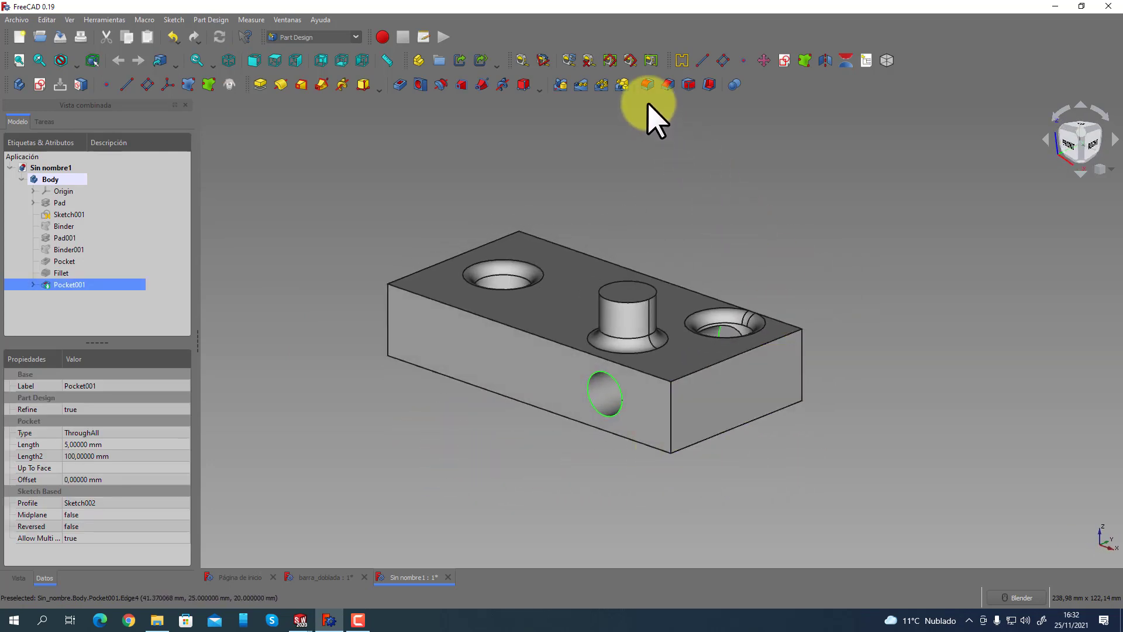
pyautogui.click(648, 85)
pyautogui.click(176, 358)
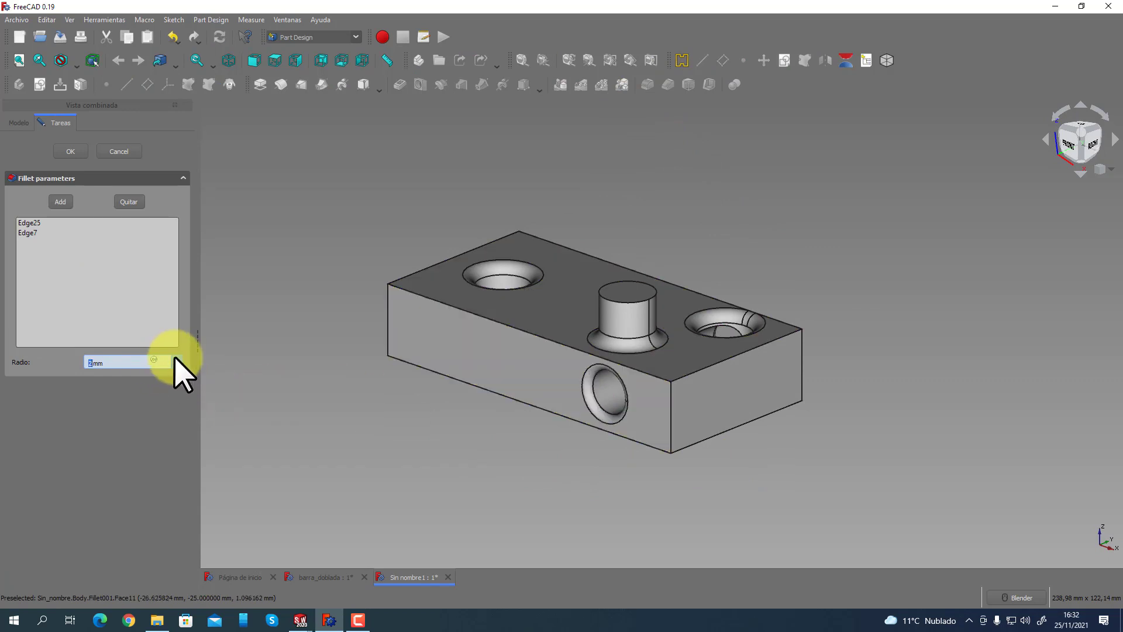
pyautogui.moveTo(445, 447); pyautogui.dragTo(474, 441, button='middle')
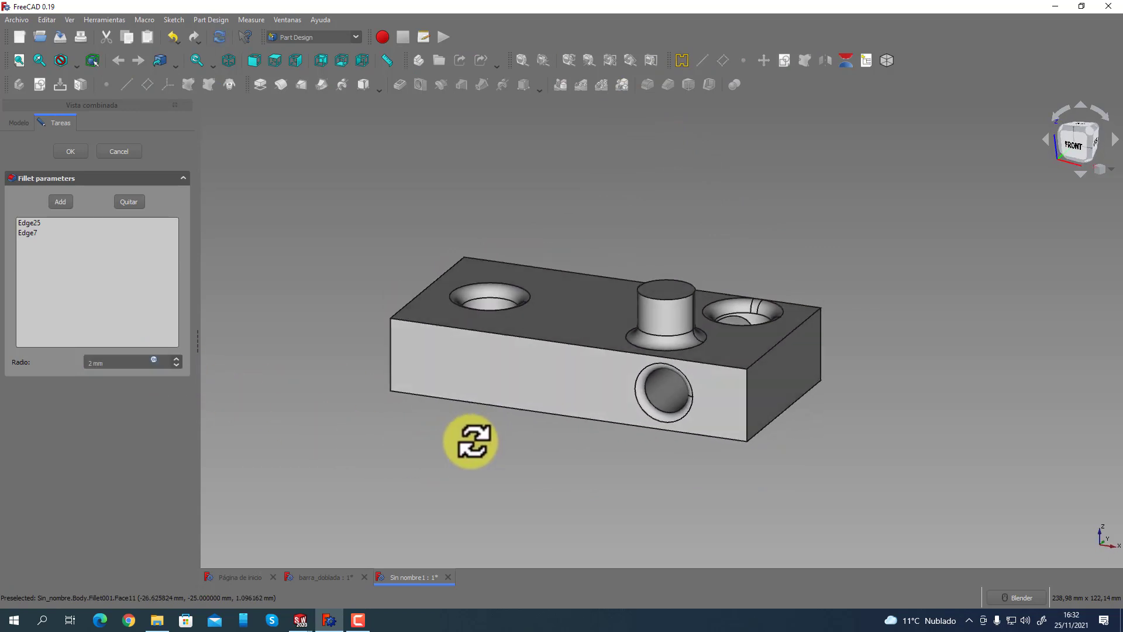
pyautogui.click(70, 151)
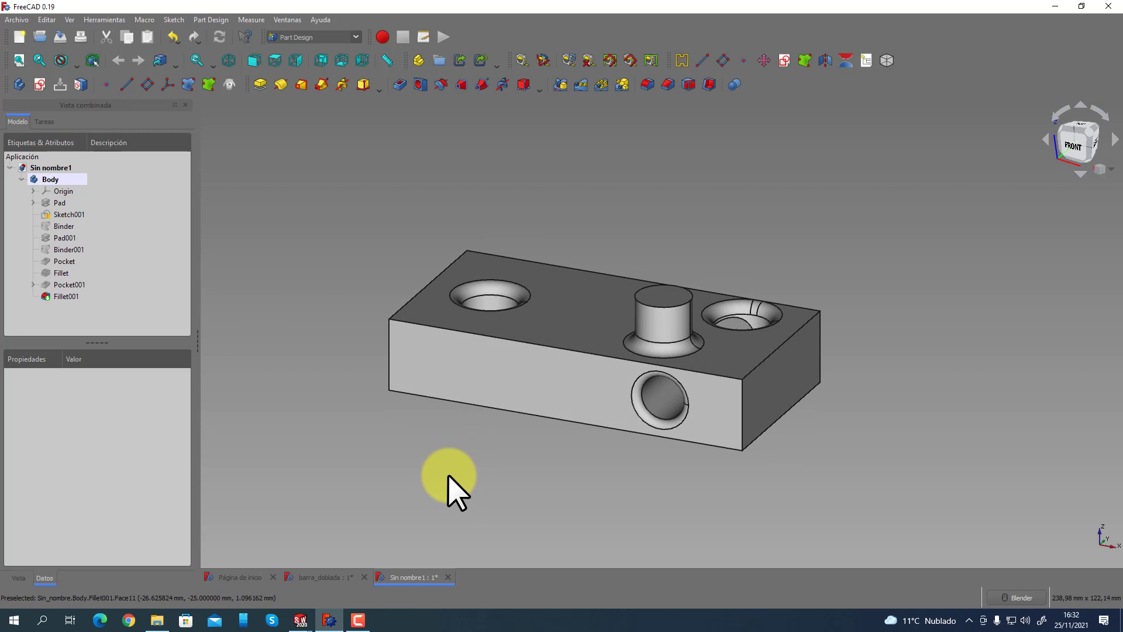
pyautogui.moveTo(371, 451); pyautogui.dragTo(446, 514, button='middle')
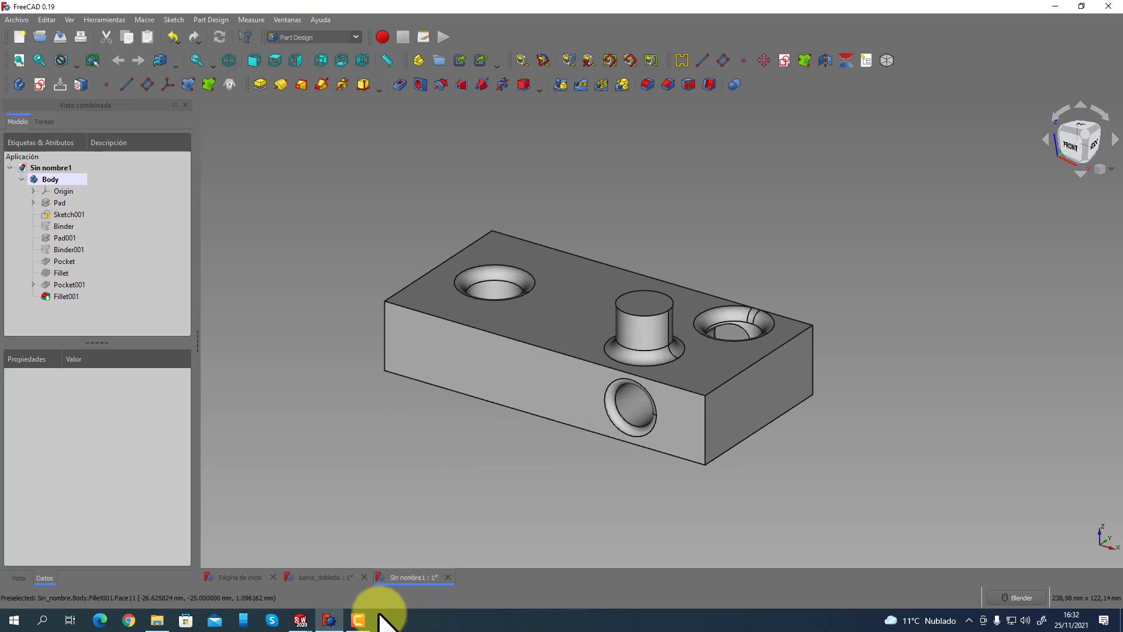
# In SOLIDWORKS, drag Cortar-Extruir5 upward until it opens into the top face as a channel.
pyautogui.moveTo(302, 621)
pyautogui.click(375, 595)
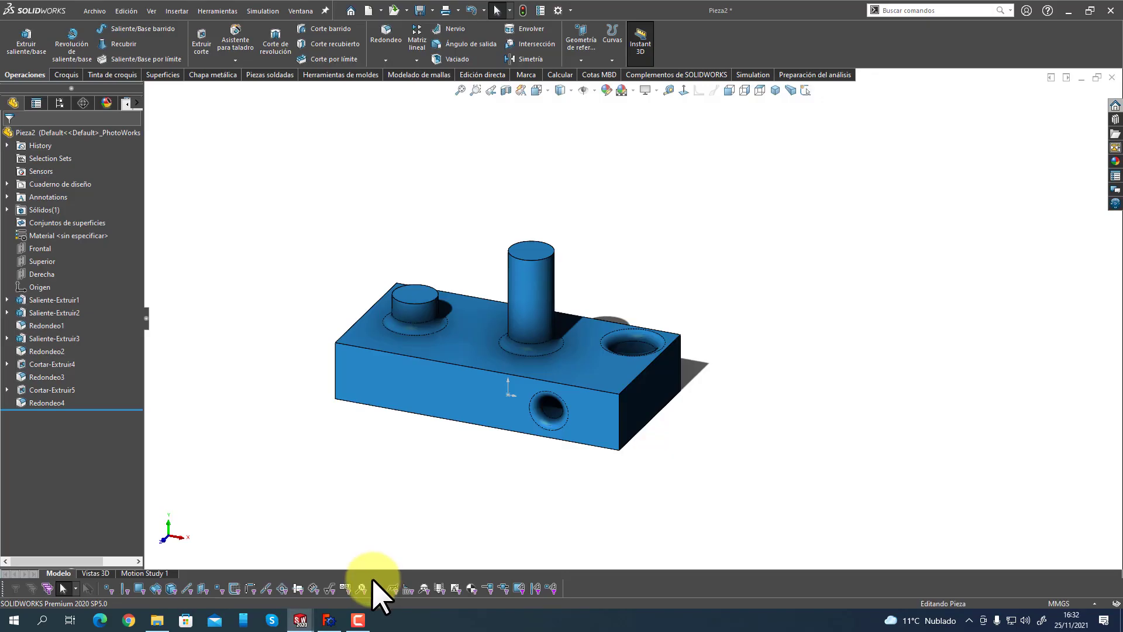
pyautogui.scroll(2, 539, 446)
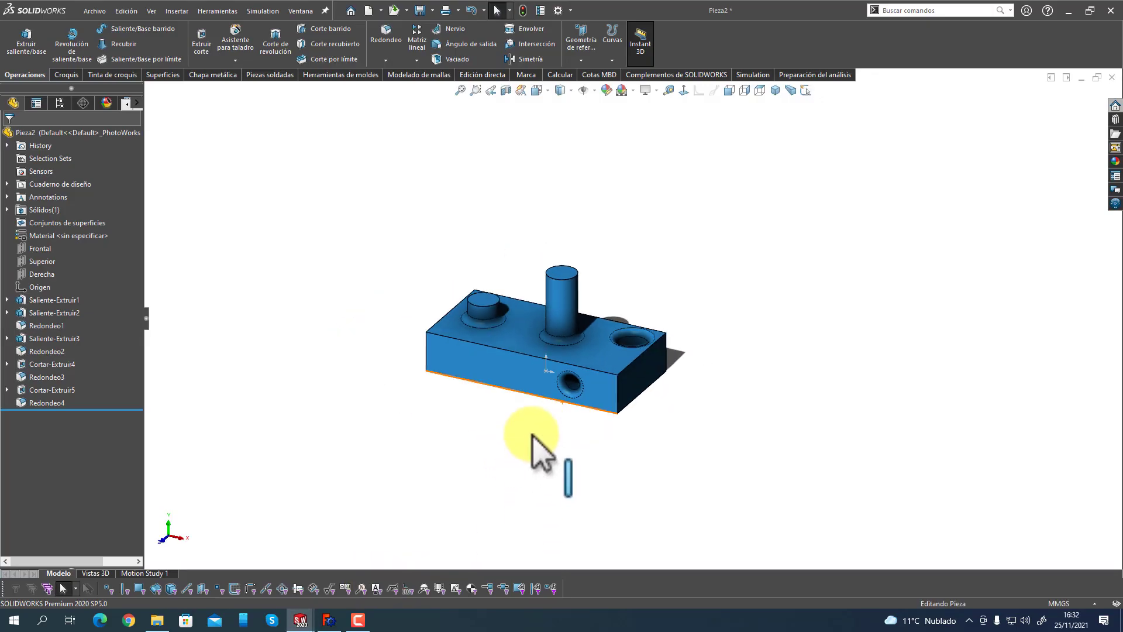
pyautogui.scroll(-5, 588, 372)
pyautogui.click(591, 370)
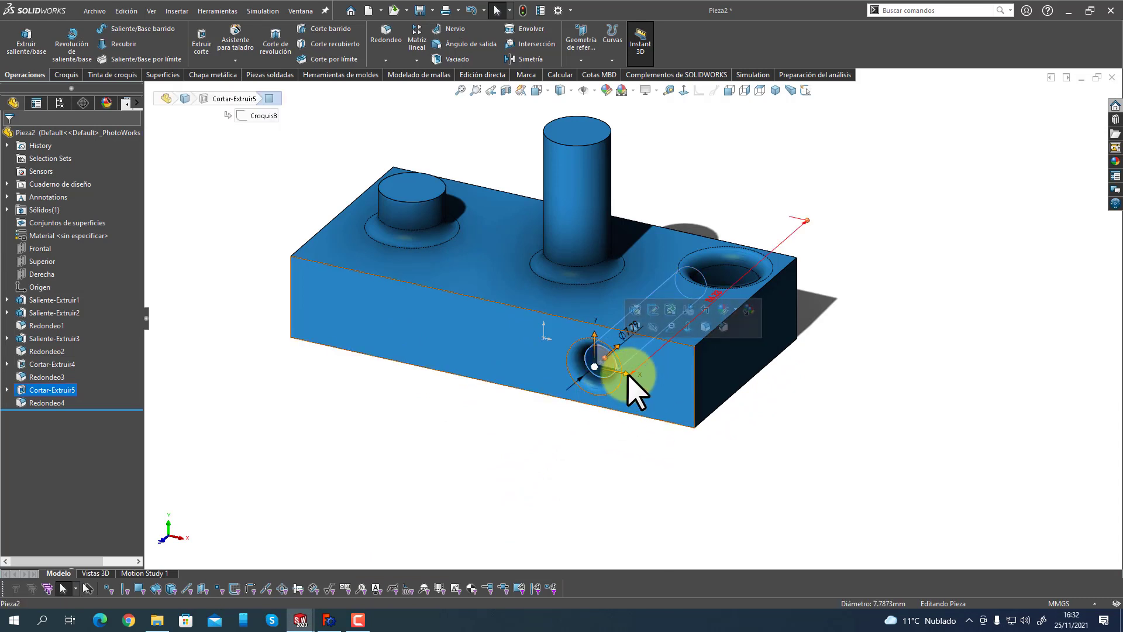
pyautogui.moveTo(603, 368); pyautogui.dragTo(409, 321)
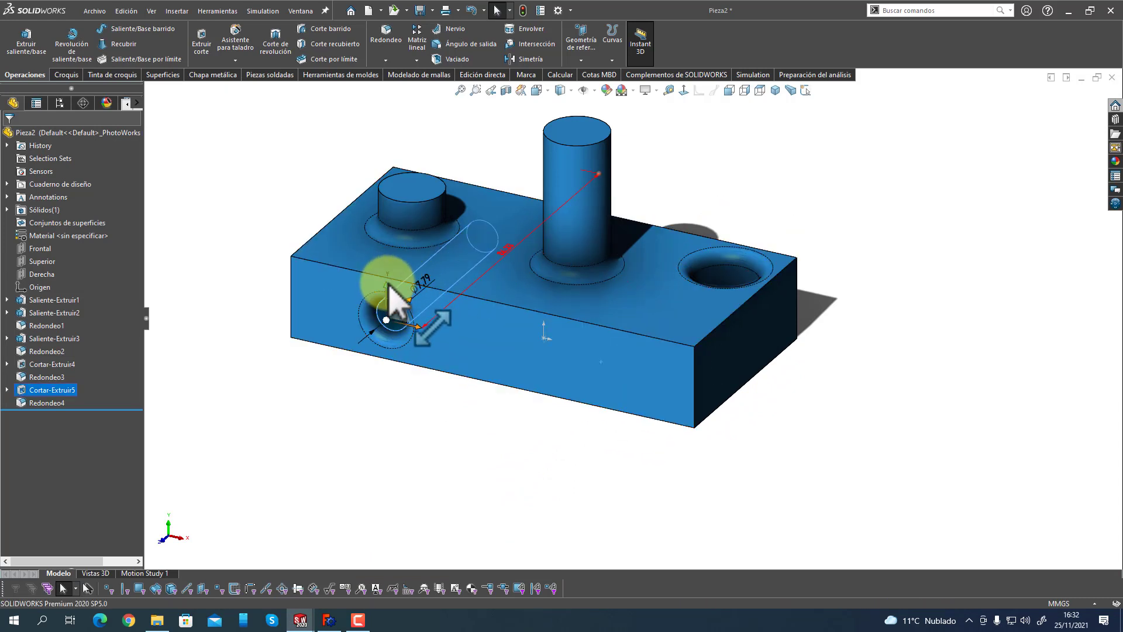
pyautogui.moveTo(389, 295); pyautogui.dragTo(399, 260)
pyautogui.moveTo(426, 464); pyautogui.dragTo(441, 408, button='middle')
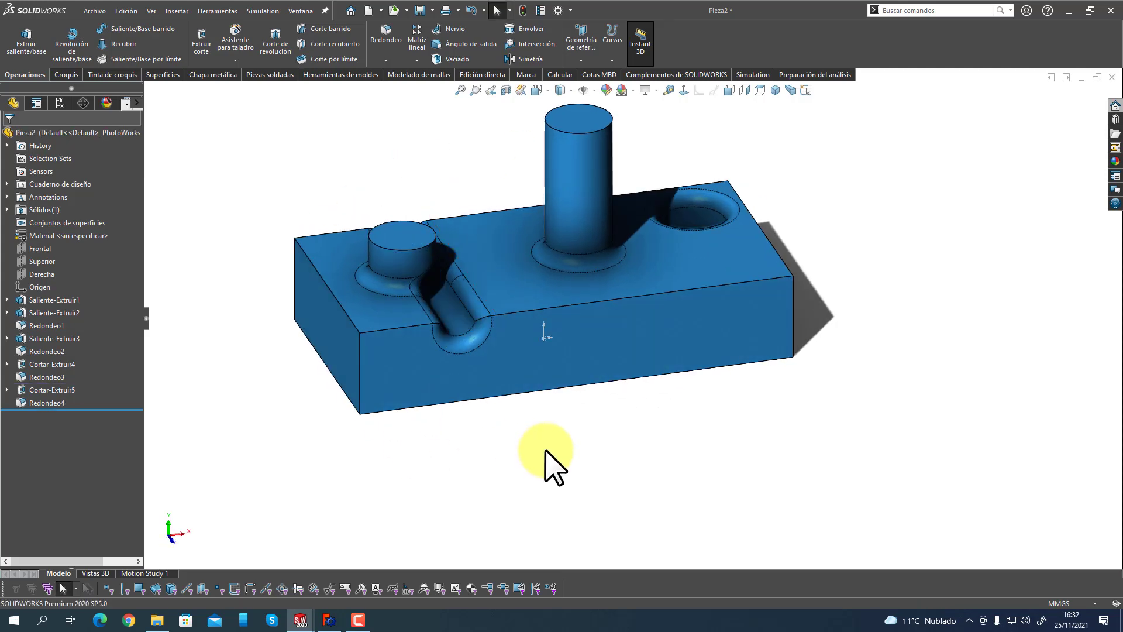
pyautogui.moveTo(551, 464); pyautogui.dragTo(504, 423, button='middle')
pyautogui.click(342, 619)
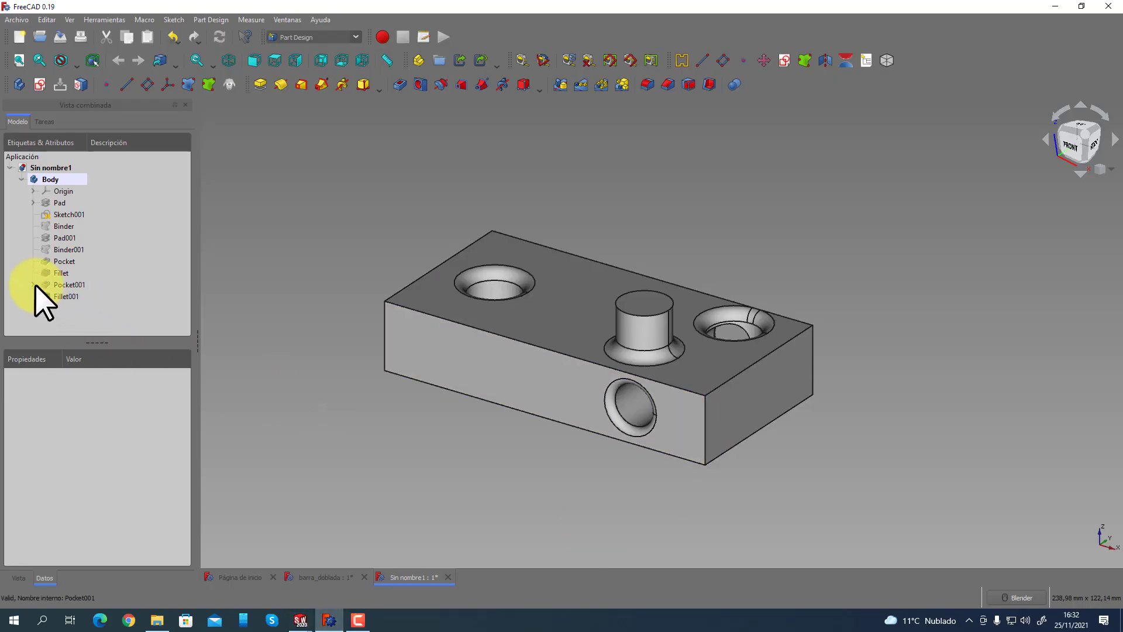
# Reopen Sketch002 with Editar boceto and compare it against the SOLIDWORKS channel.
pyautogui.click(71, 296)
pyautogui.rightClick(71, 296)
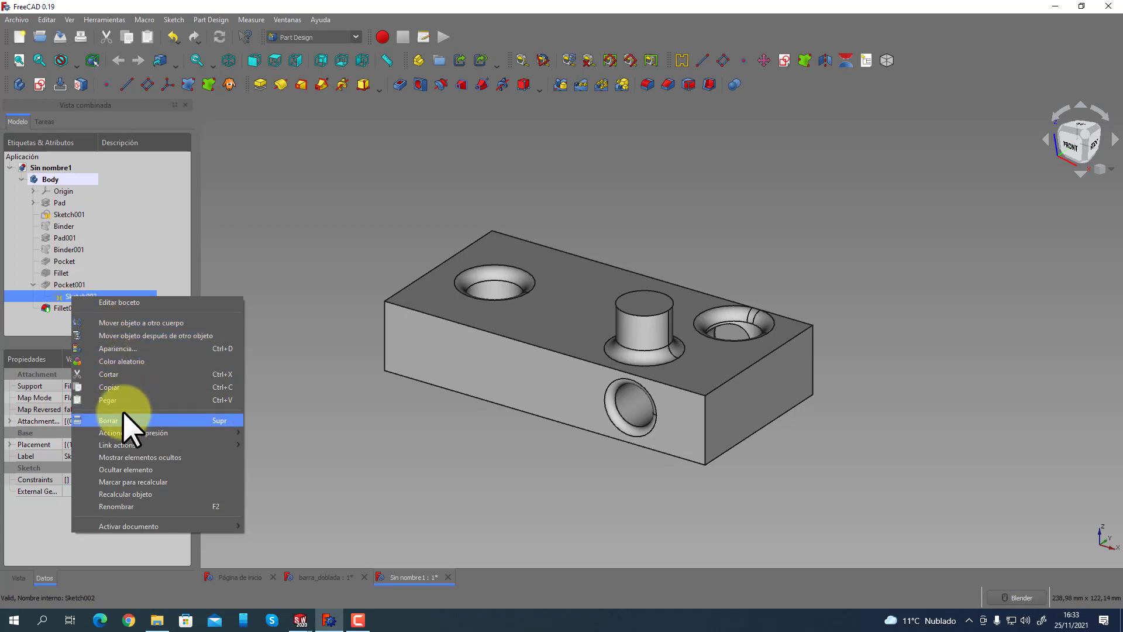
pyautogui.click(115, 303)
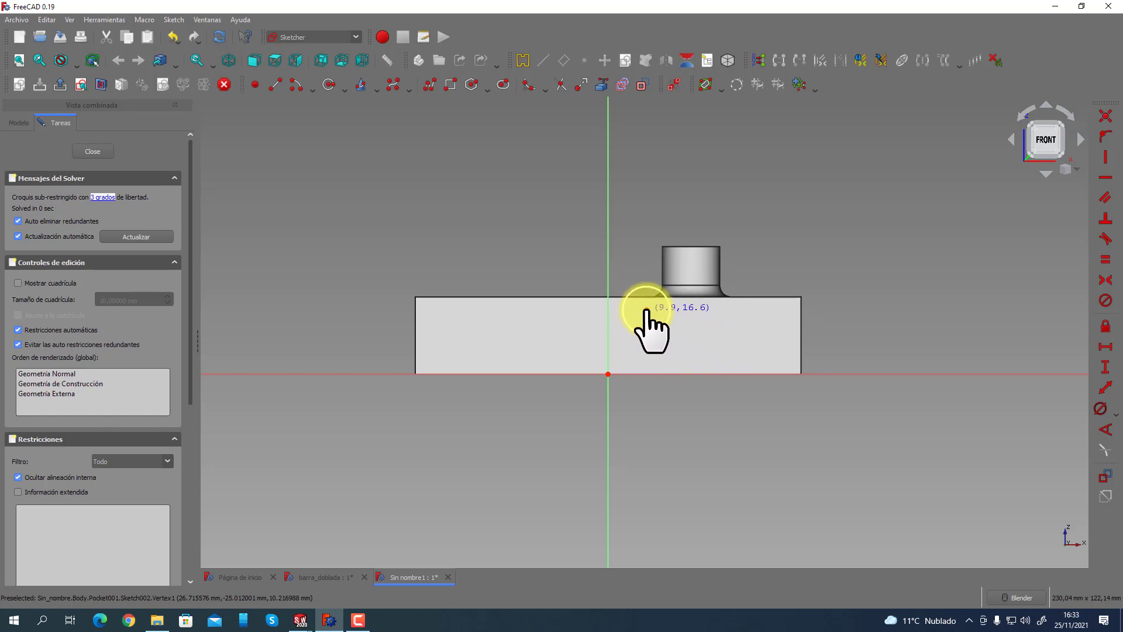
pyautogui.moveTo(458, 304); pyautogui.dragTo(579, 391, button='middle')
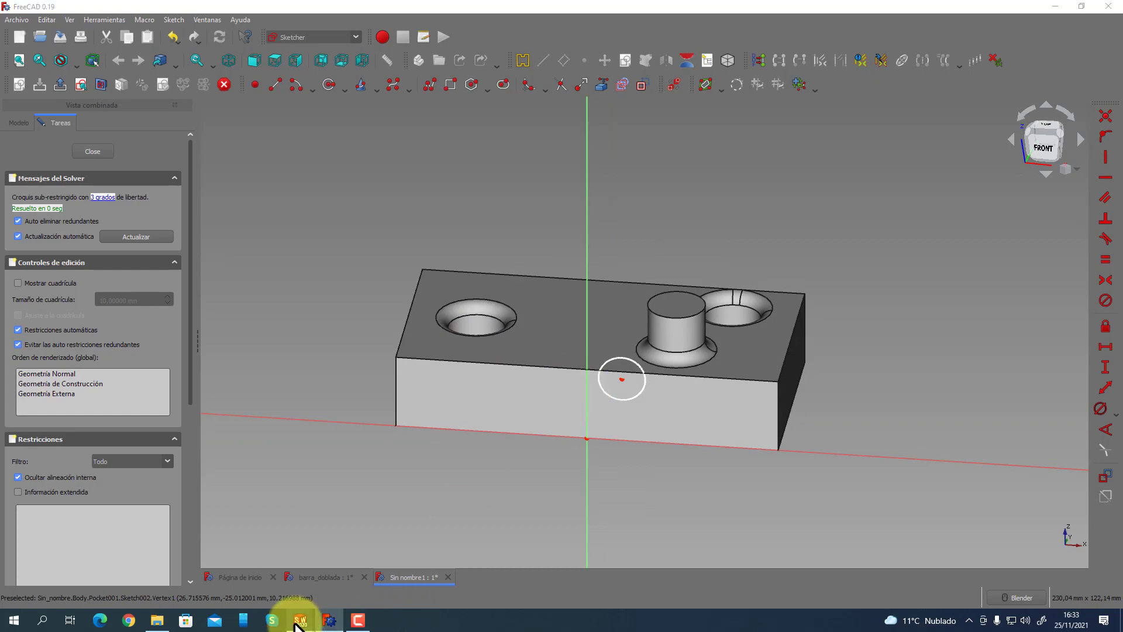
pyautogui.moveTo(300, 623)
pyautogui.click(339, 585)
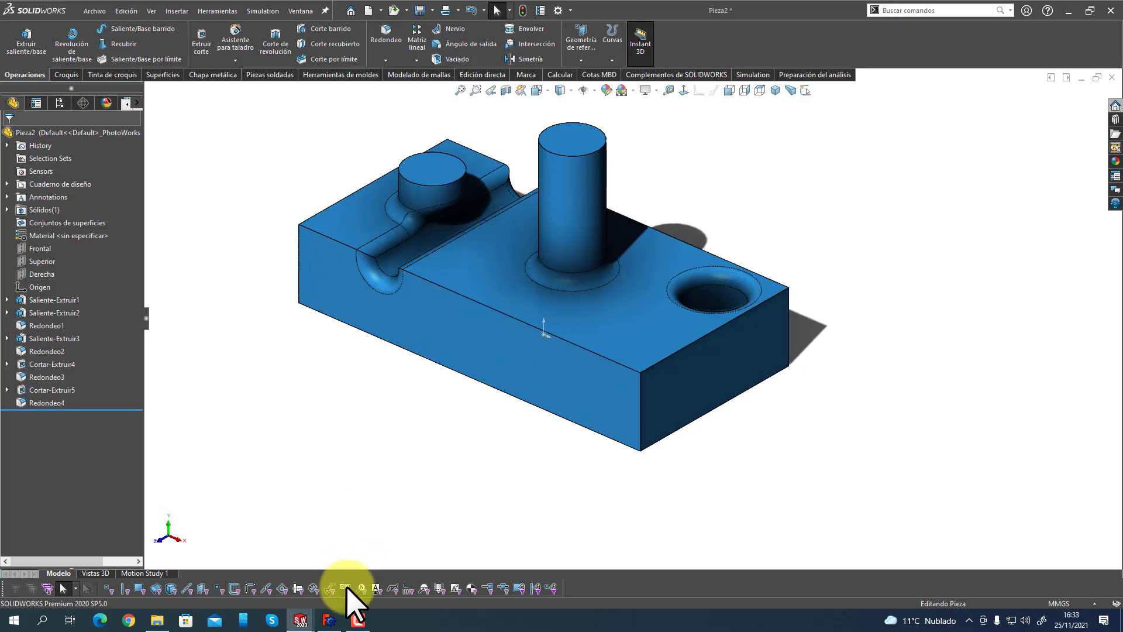
pyautogui.click(328, 621)
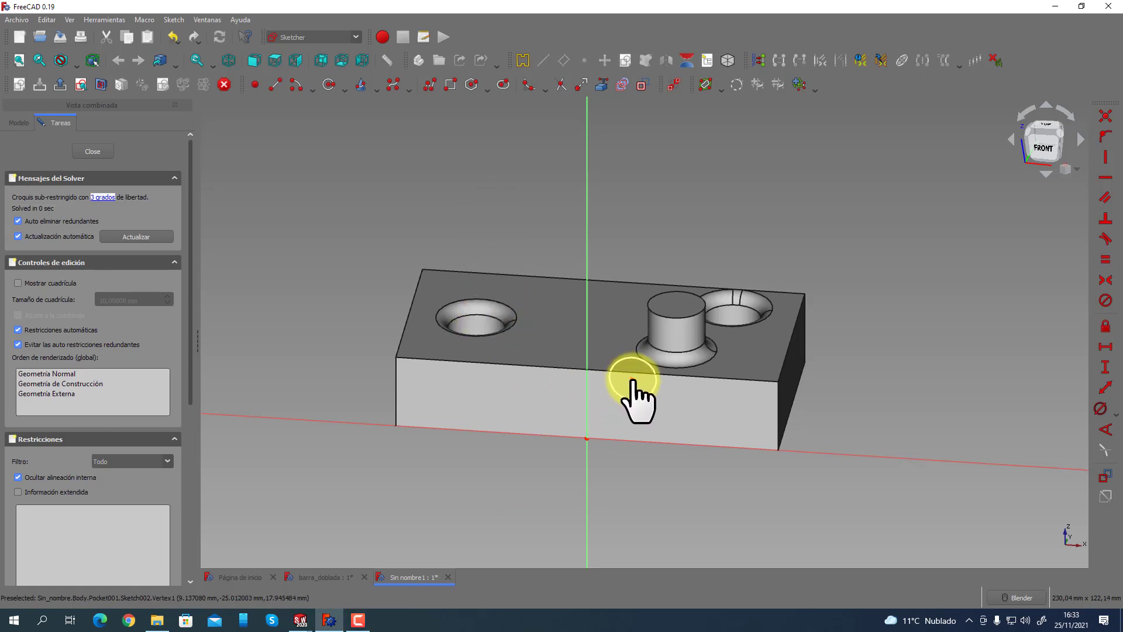
# Close Sketch002 to update the channel and reopen Fillet001 for editing.
pyautogui.click(93, 152)
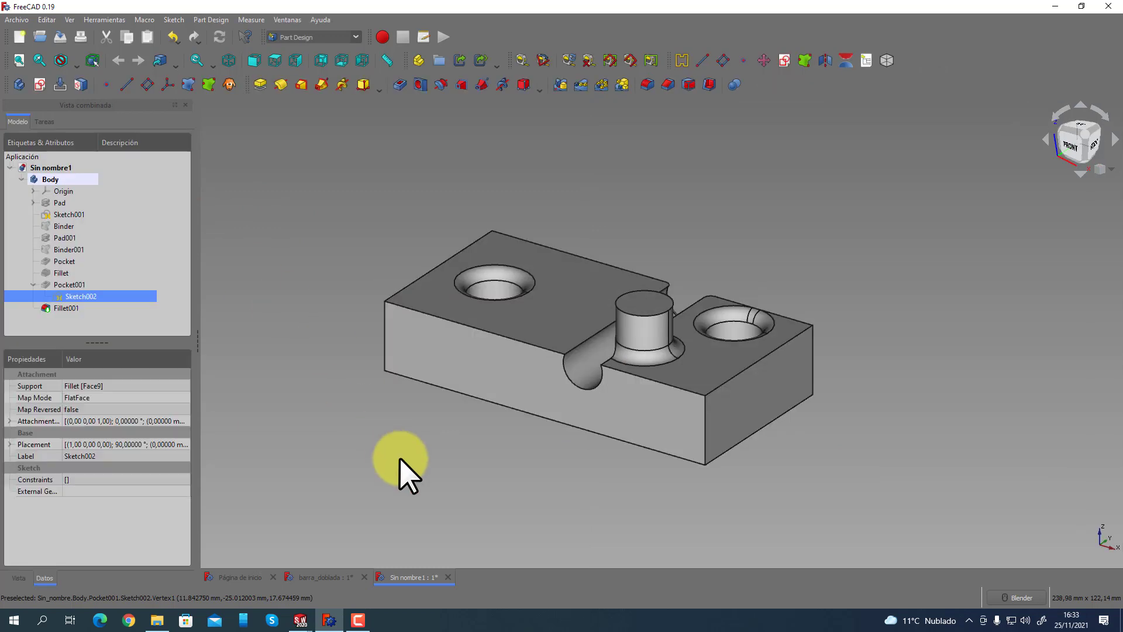
pyautogui.moveTo(428, 476); pyautogui.dragTo(422, 472, button='middle')
pyautogui.moveTo(347, 417); pyautogui.dragTo(325, 321, button='middle')
pyautogui.click(68, 308)
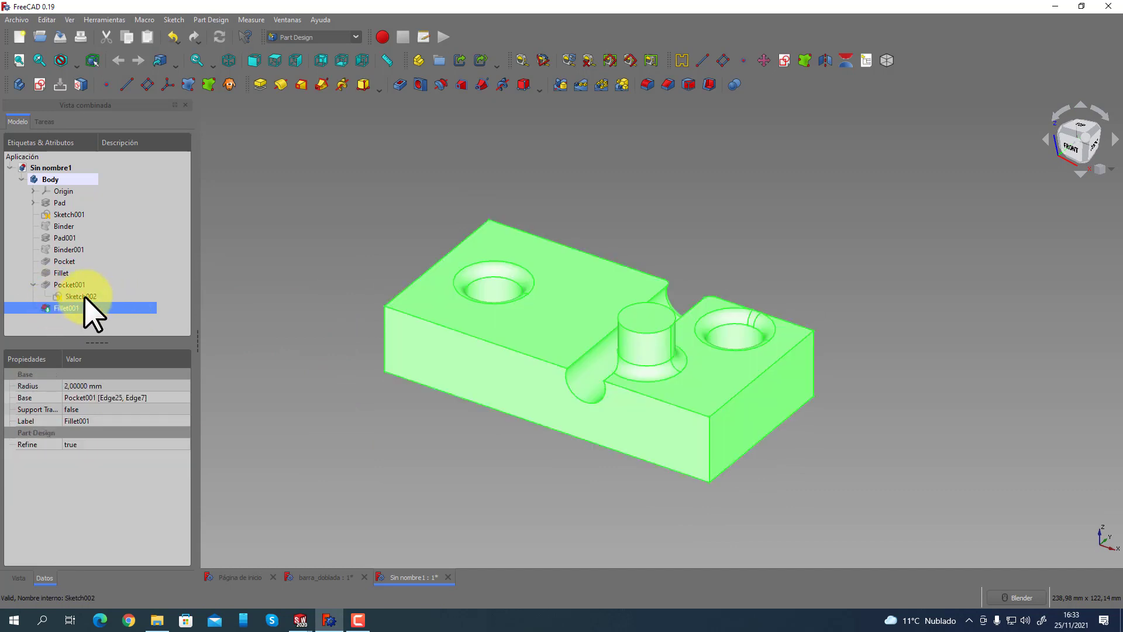
pyautogui.moveTo(529, 393); pyautogui.dragTo(462, 457, button='middle')
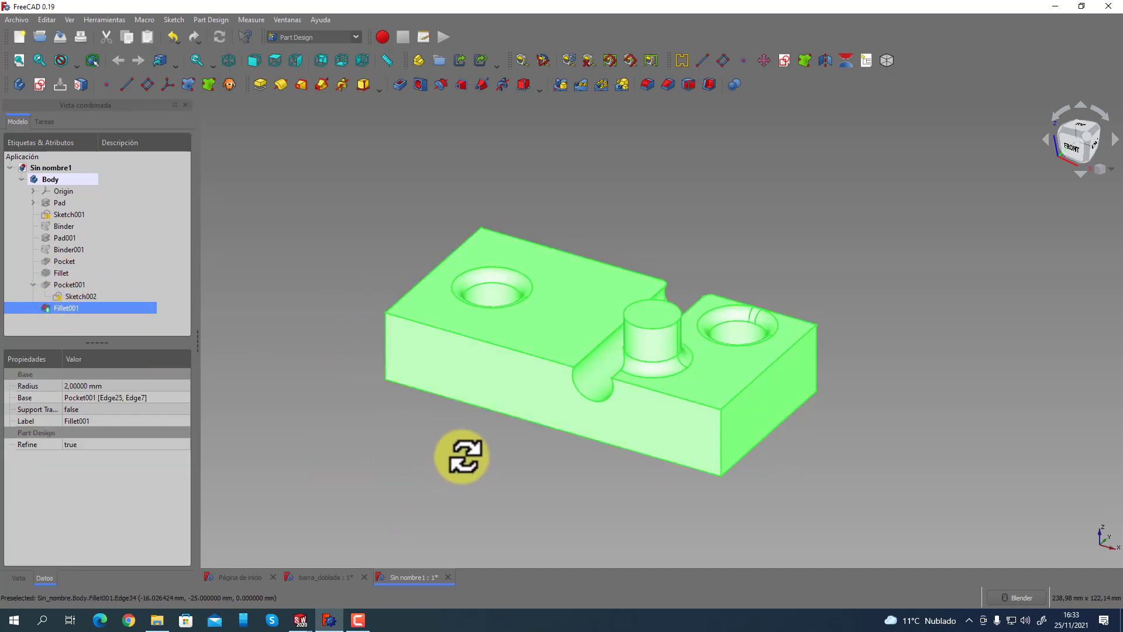
pyautogui.click(433, 453)
pyautogui.click(59, 308)
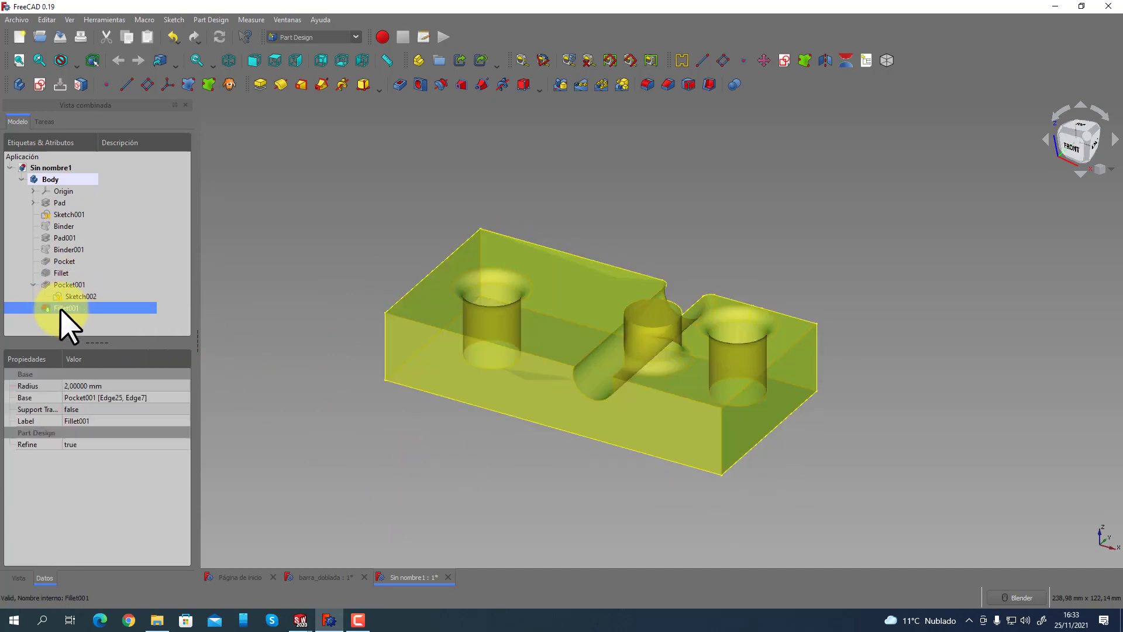
pyautogui.rightClick(70, 309)
pyautogui.click(76, 314)
pyautogui.moveTo(747, 441); pyautogui.dragTo(500, 398, button='middle')
# Add the pocket edge and the channel's arc and top edges to Fillet001.
pyautogui.click(60, 201)
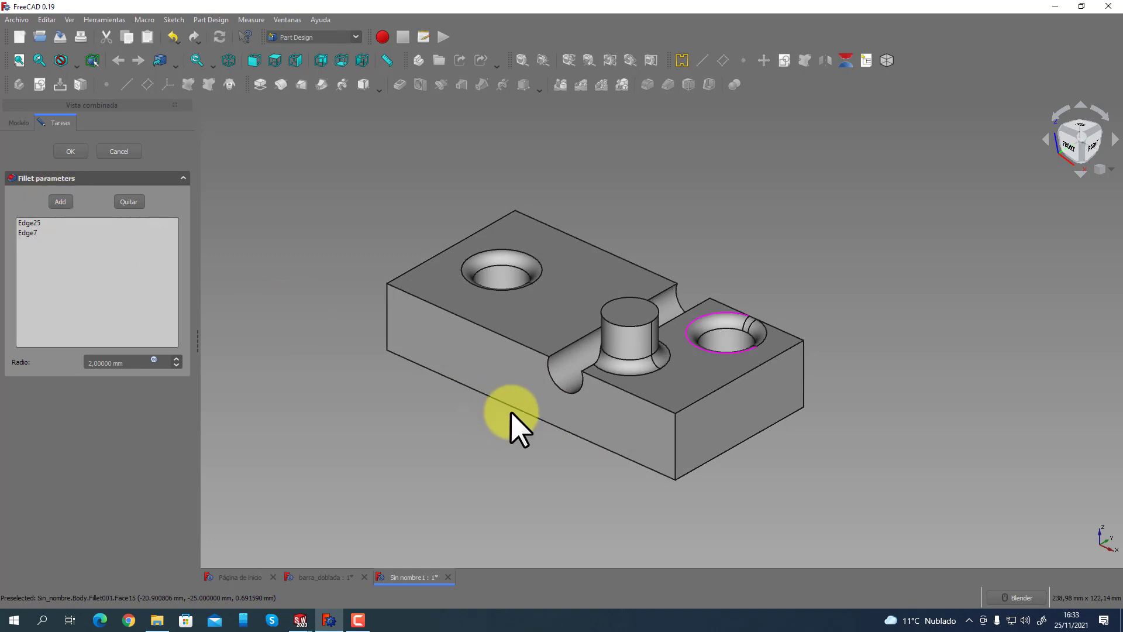
pyautogui.click(555, 390)
pyautogui.moveTo(414, 489); pyautogui.dragTo(599, 406, button='middle')
pyautogui.scroll(-3, 599, 406)
pyautogui.scroll(5, 603, 404)
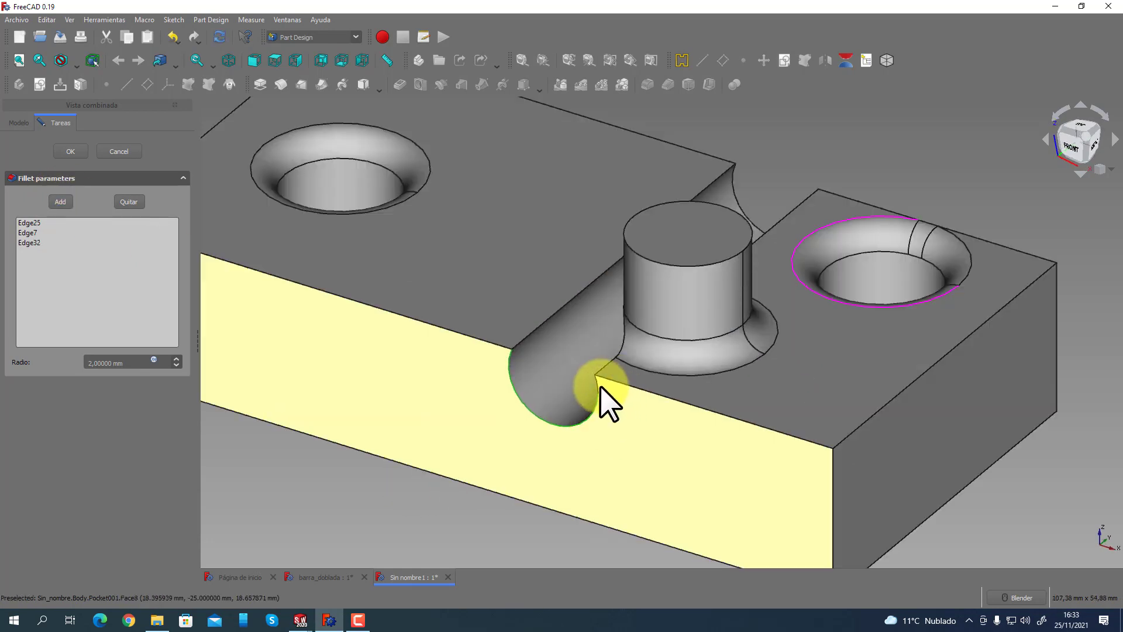
pyautogui.click(600, 378)
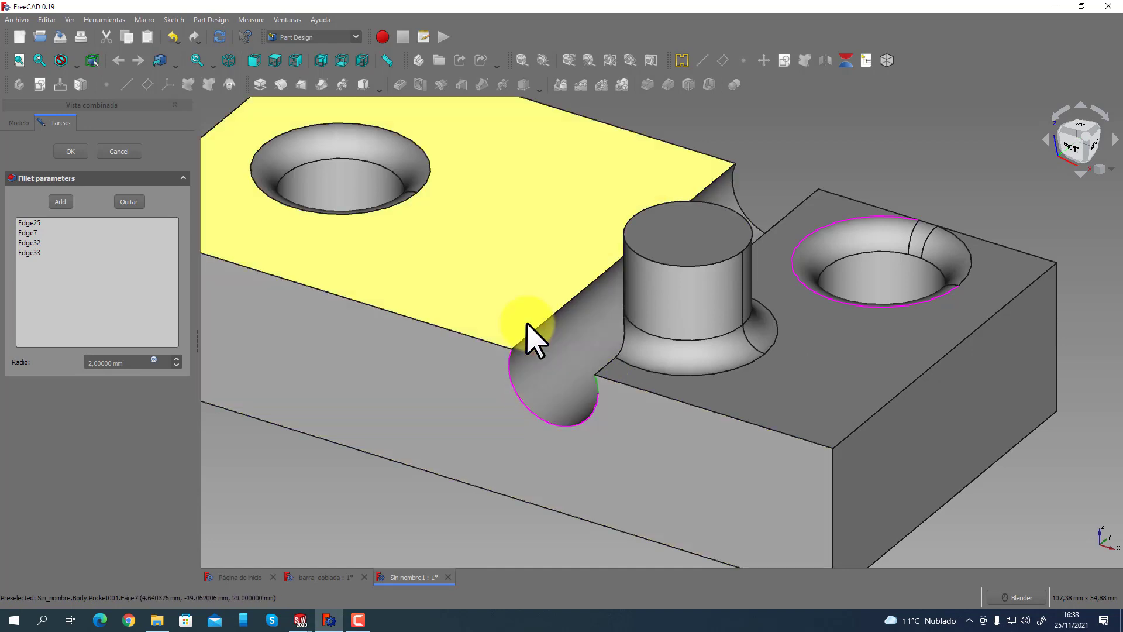
pyautogui.click(526, 337)
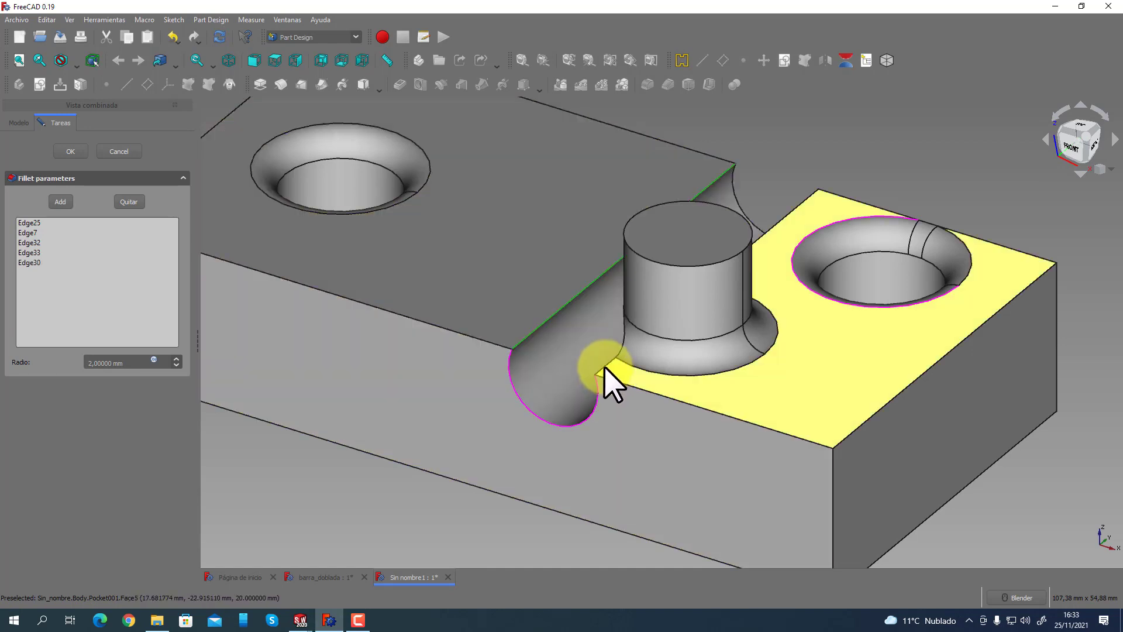
pyautogui.click(592, 377)
pyautogui.moveTo(592, 377); pyautogui.dragTo(614, 401, button='middle')
# Add the remaining slot edges and confirm the 2 mm Fillet001.
pyautogui.scroll(-4, 614, 401)
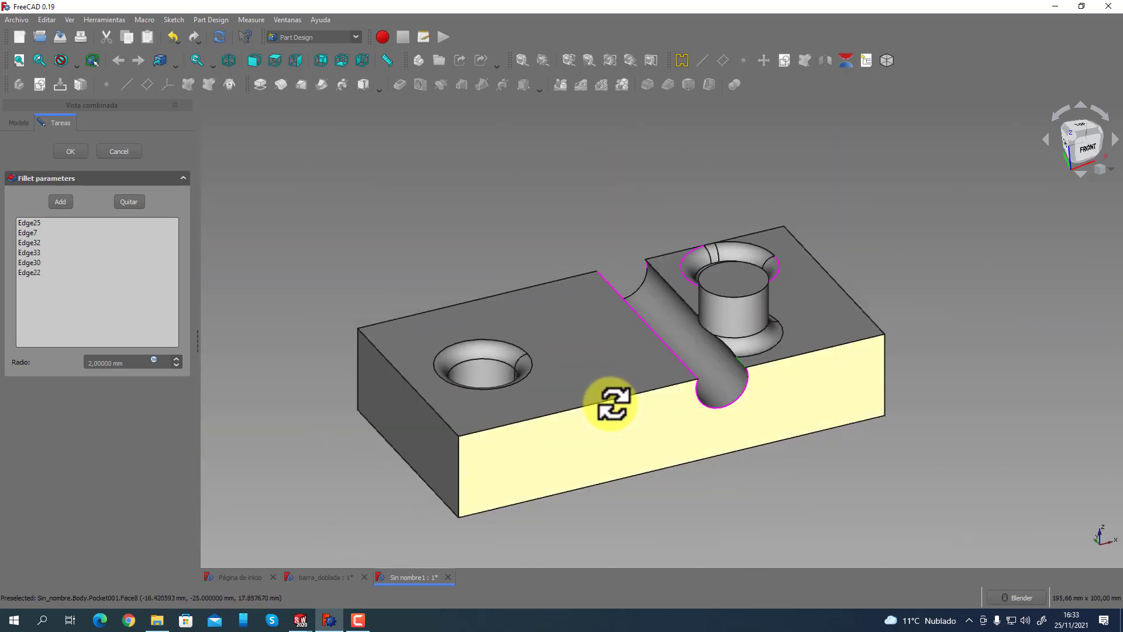
pyautogui.scroll(2, 734, 314)
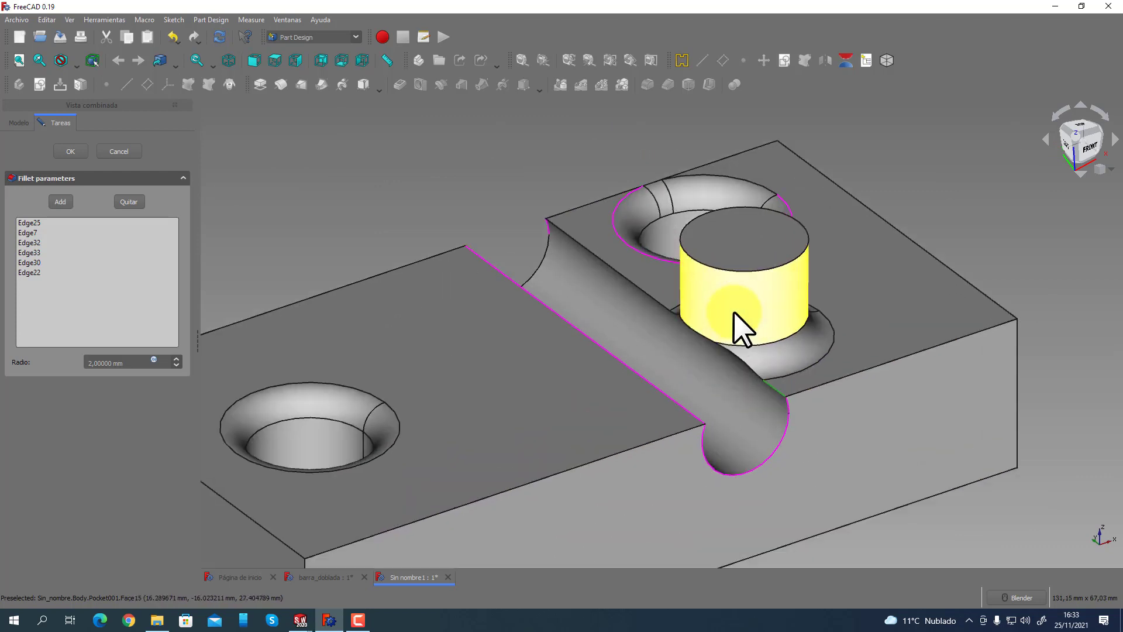
pyautogui.click(744, 361)
pyautogui.click(678, 331)
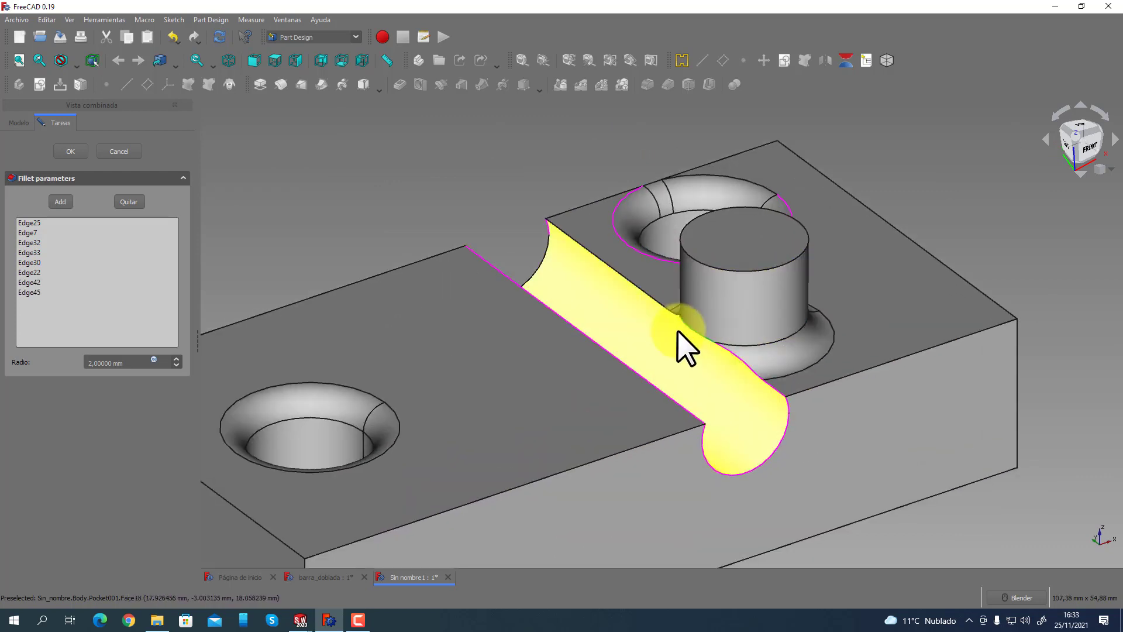
pyautogui.click(655, 300)
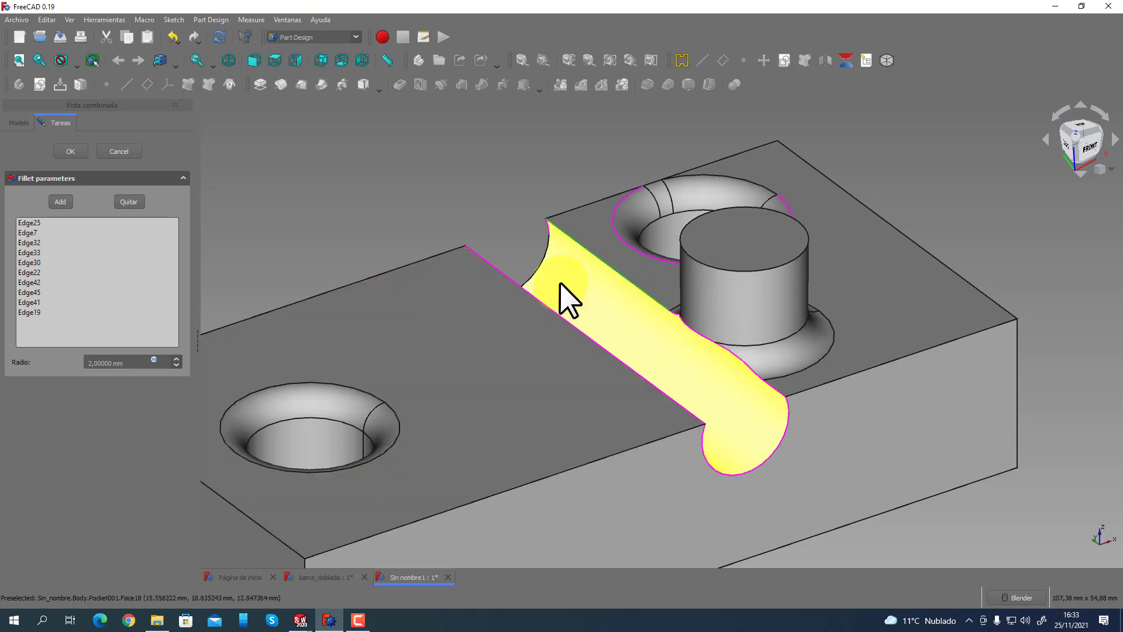
pyautogui.click(545, 256)
pyautogui.scroll(3, 649, 354)
pyautogui.moveTo(677, 358); pyautogui.dragTo(935, 359, button='middle')
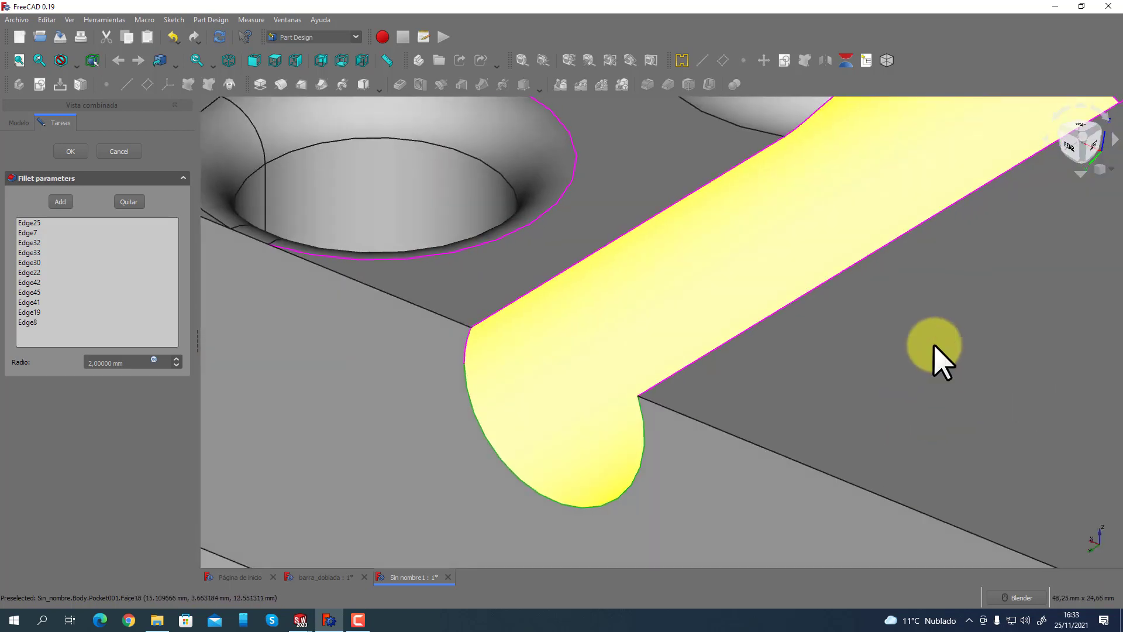
pyautogui.scroll(-3, 664, 387)
pyautogui.scroll(-2, 667, 395)
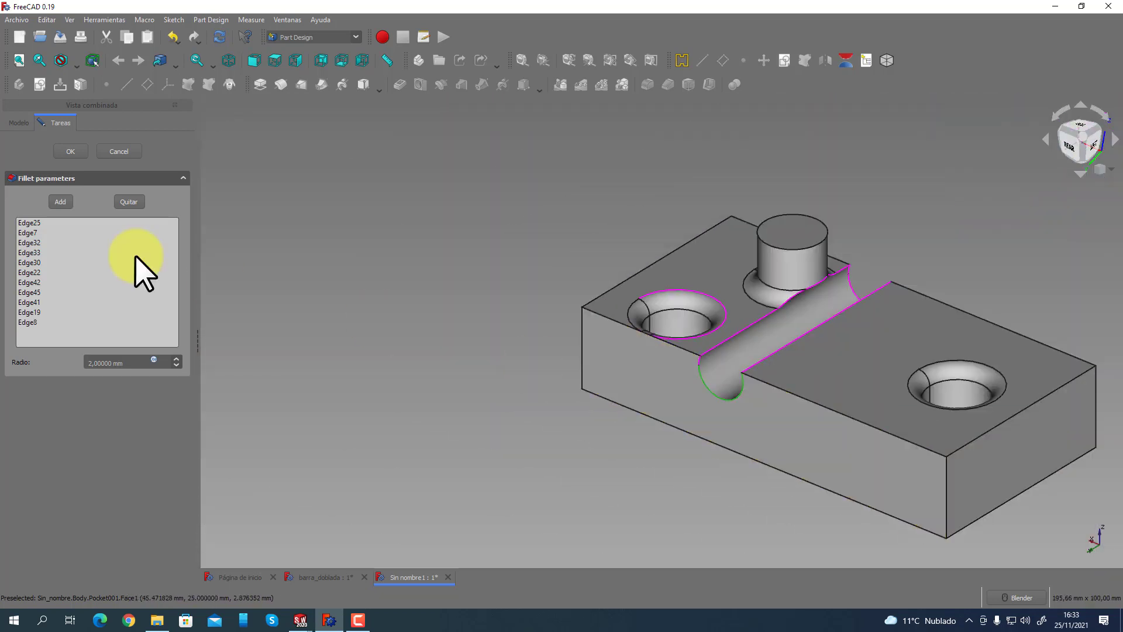
pyautogui.click(91, 152)
pyautogui.moveTo(539, 402); pyautogui.dragTo(393, 393, button='middle')
pyautogui.scroll(3, 395, 383)
pyautogui.scroll(-3, 398, 384)
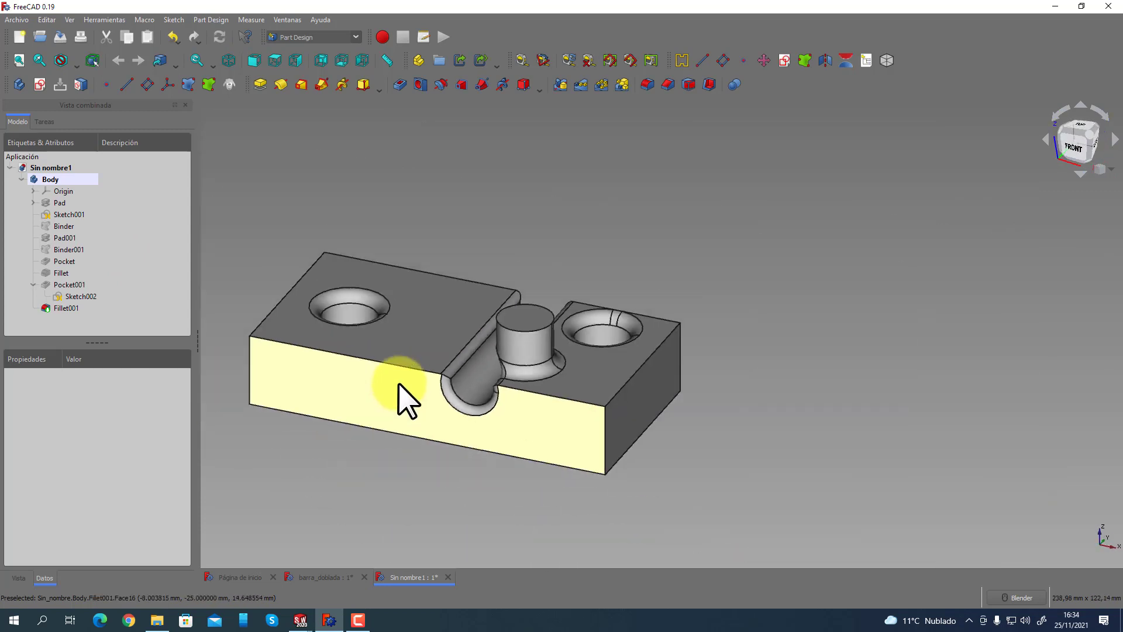
pyautogui.scroll(3, 400, 387)
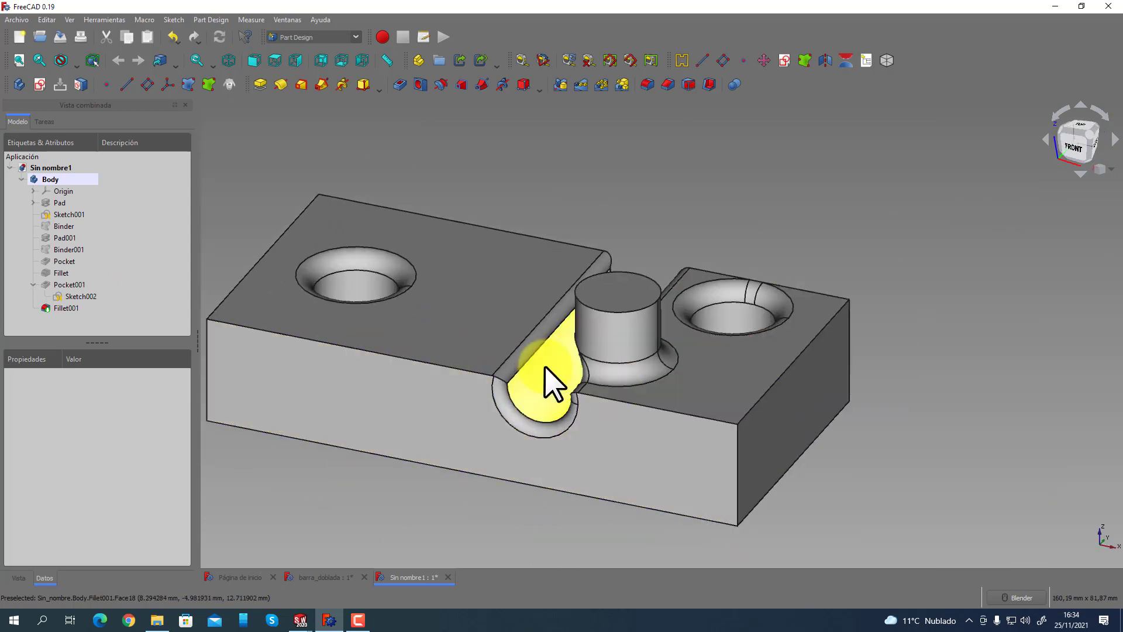
pyautogui.moveTo(414, 396); pyautogui.dragTo(684, 431, button='middle')
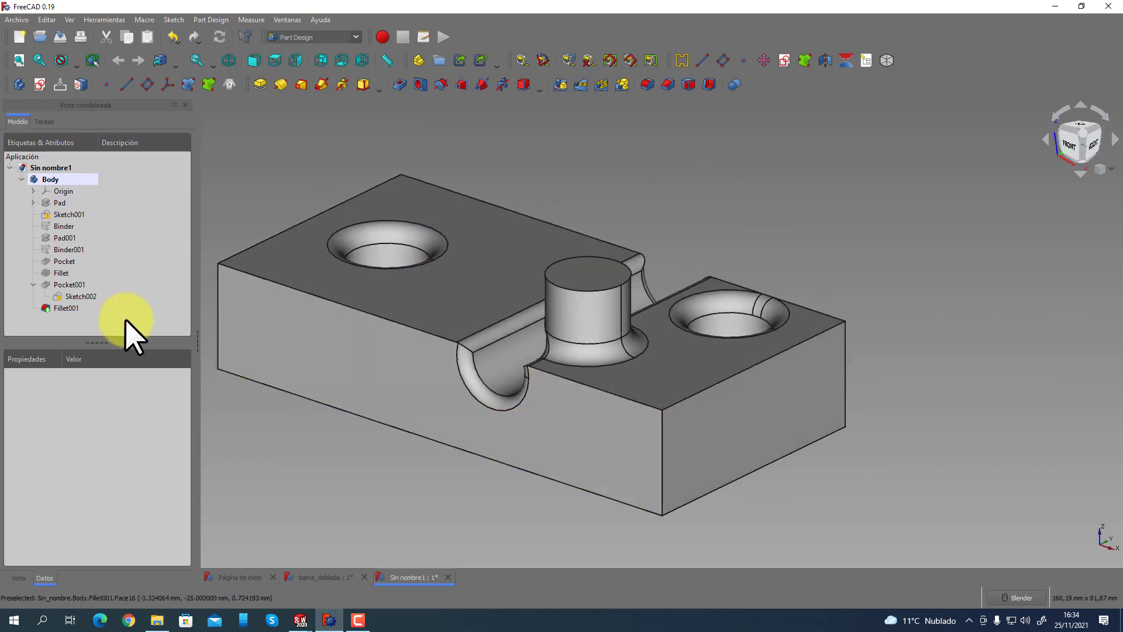
pyautogui.rightClick(69, 308)
pyautogui.click(95, 314)
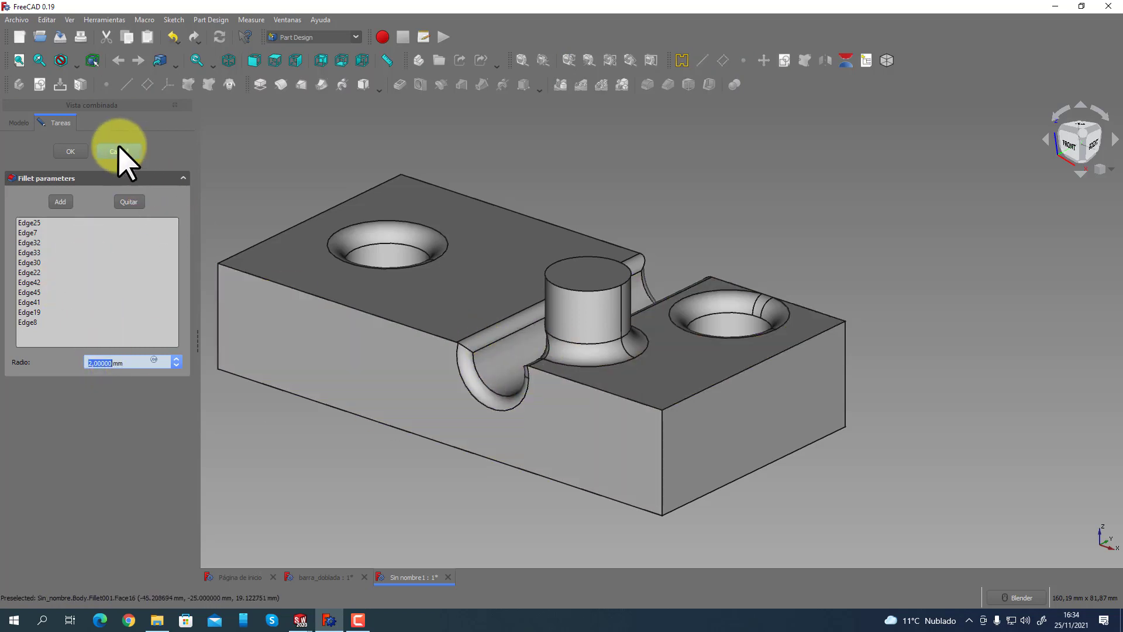
pyautogui.click(82, 152)
pyautogui.scroll(2, 427, 494)
pyautogui.scroll(-3, 427, 495)
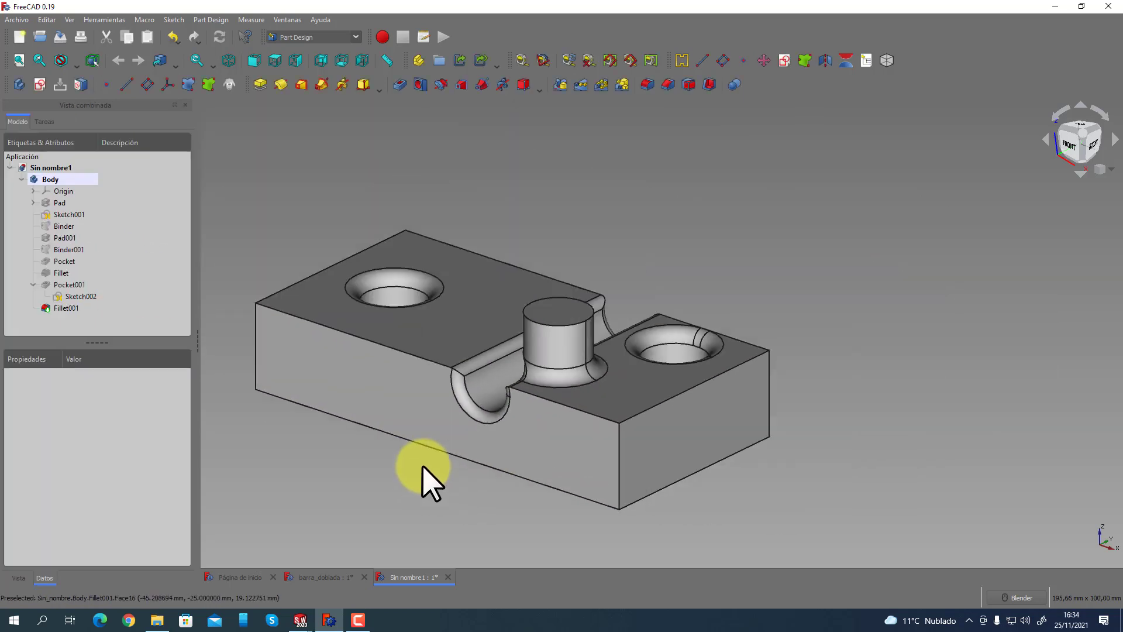
pyautogui.moveTo(316, 412); pyautogui.dragTo(422, 413, button='middle')
pyautogui.scroll(-2, 431, 439)
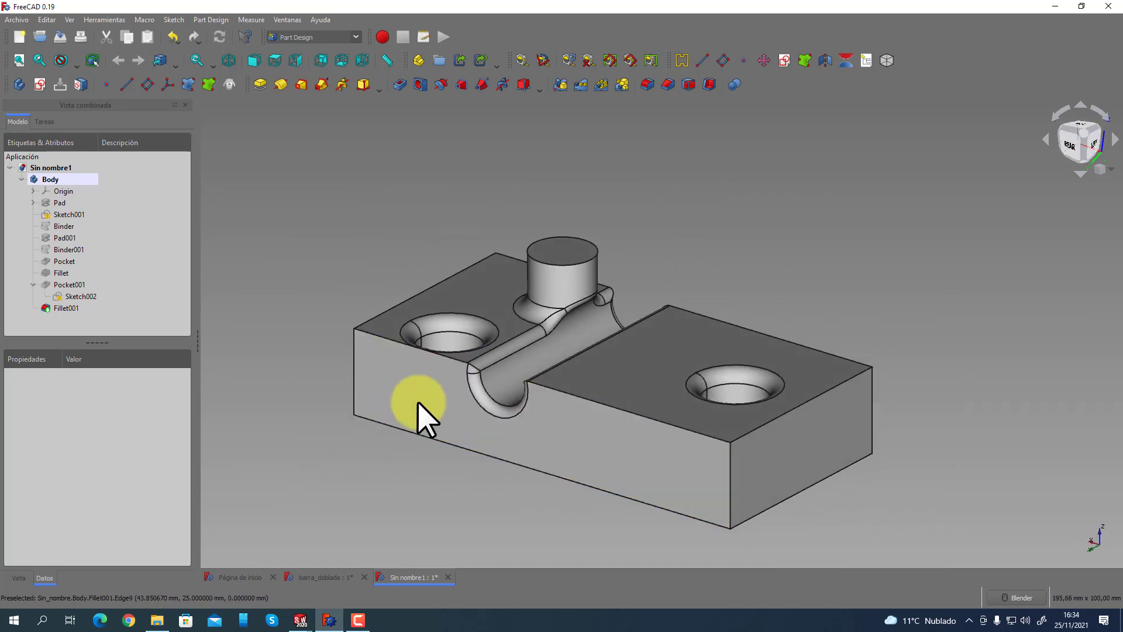
# Switch back and forth between SOLIDWORKS Pieza2 and the FreeCAD model, orbiting Pieza2 to compare shapes.
pyautogui.moveTo(300, 621)
pyautogui.click(363, 602)
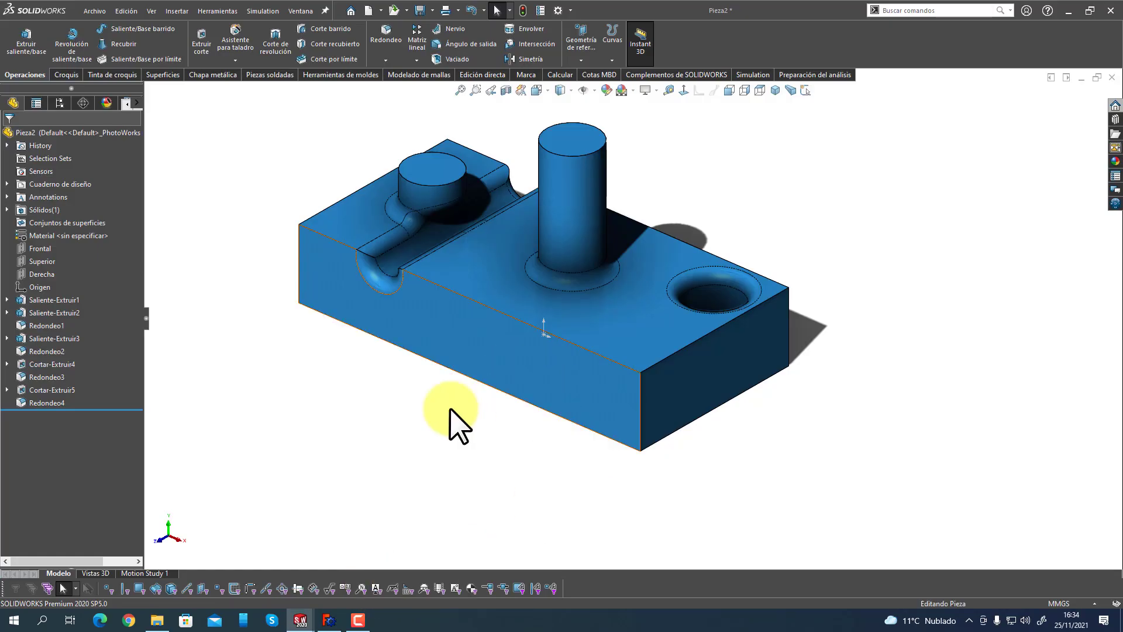
pyautogui.moveTo(451, 421); pyautogui.dragTo(412, 418, button='middle')
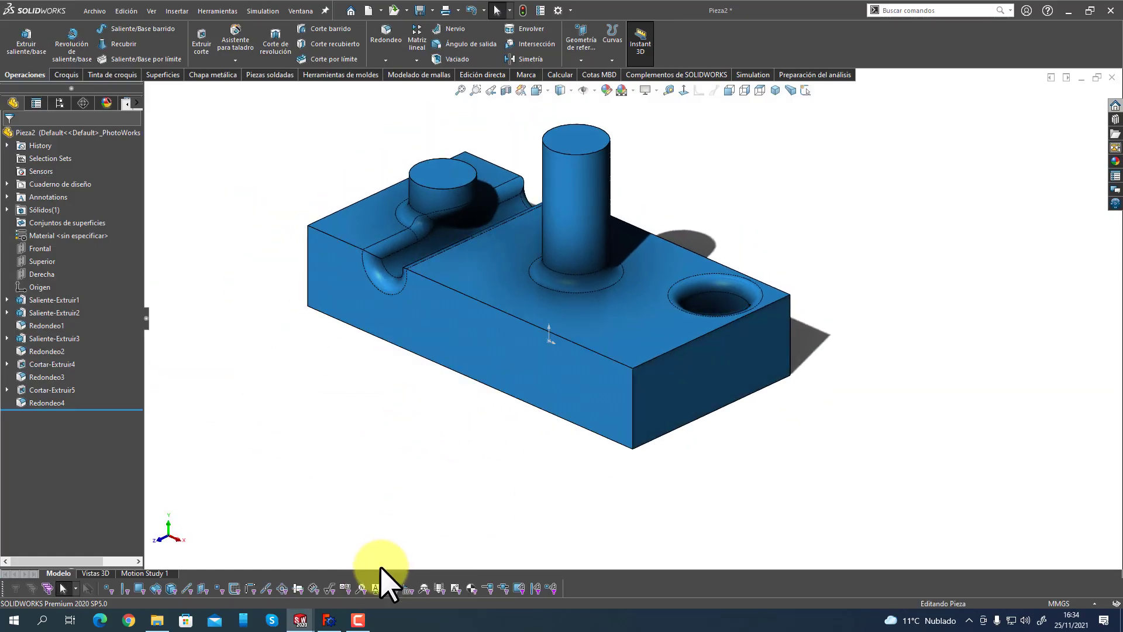
pyautogui.click(328, 620)
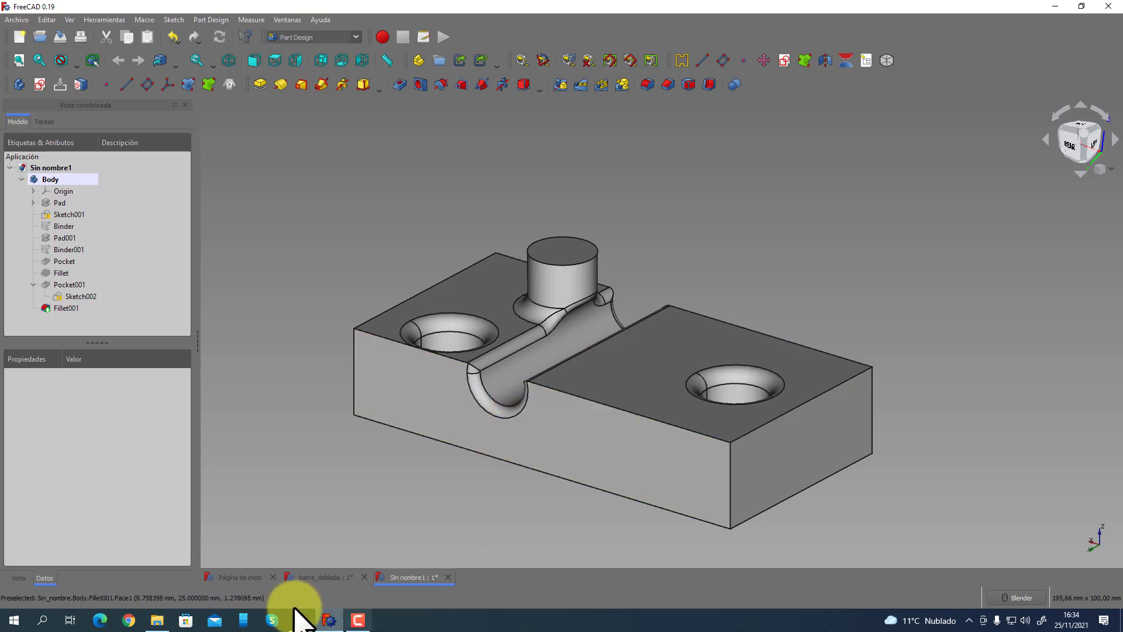
pyautogui.moveTo(299, 615)
pyautogui.click(332, 592)
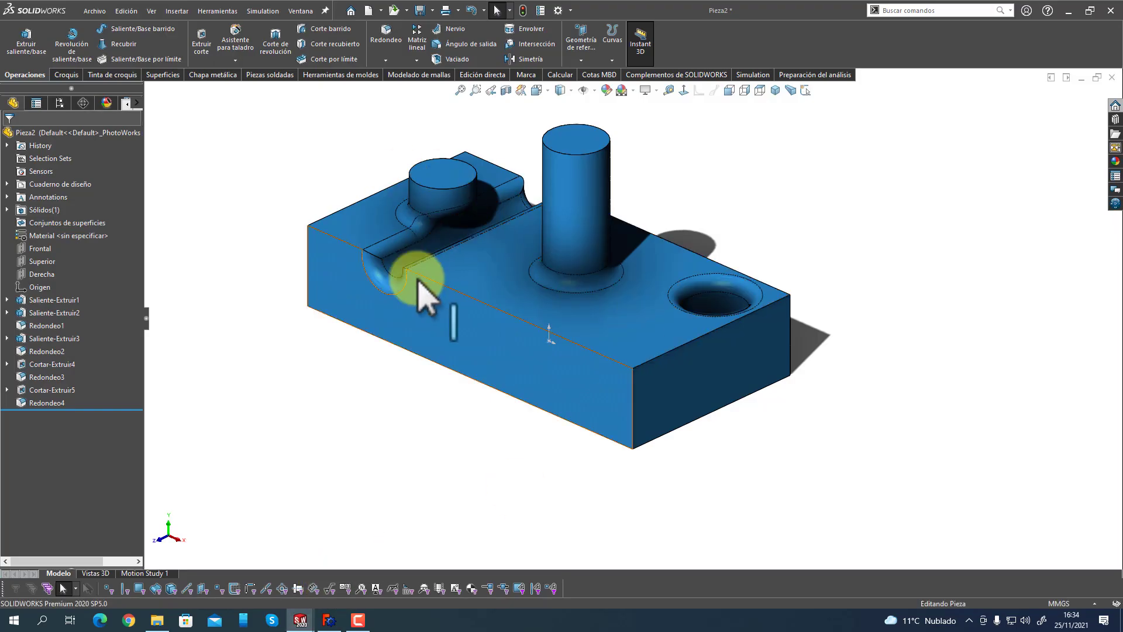
pyautogui.moveTo(416, 284); pyautogui.dragTo(436, 374, button='middle')
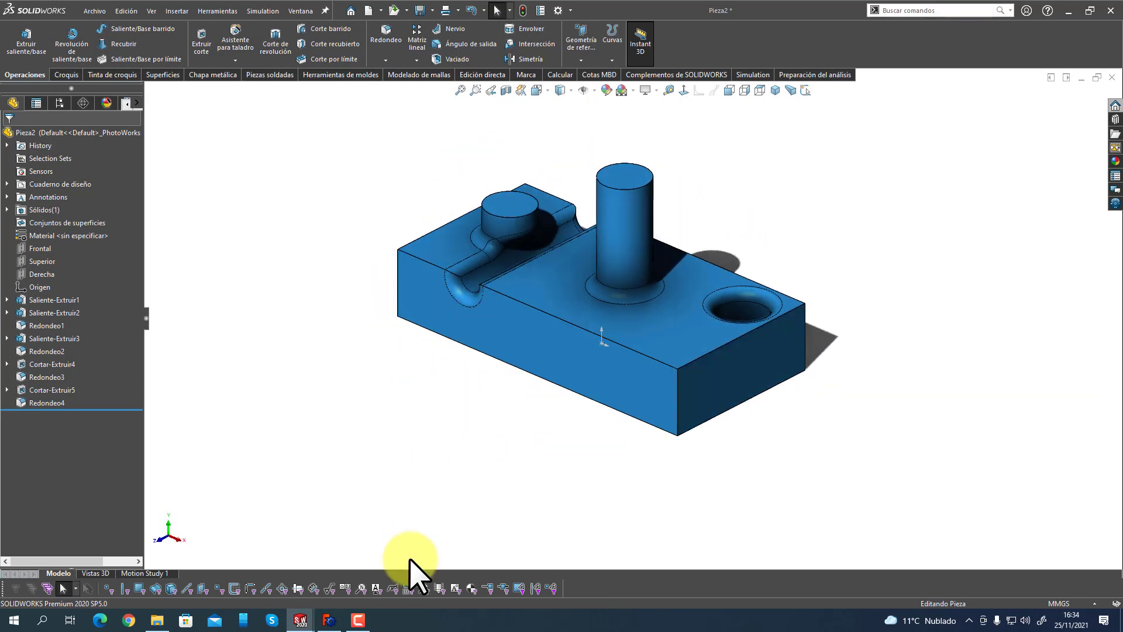
pyautogui.click(329, 620)
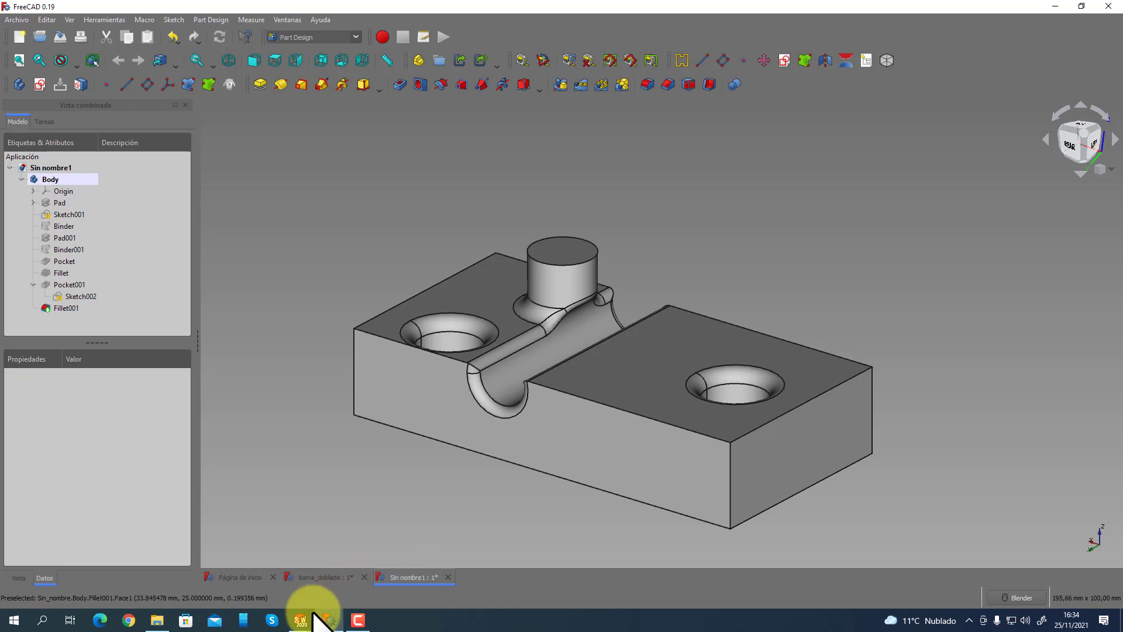
pyautogui.moveTo(306, 616)
pyautogui.click(351, 576)
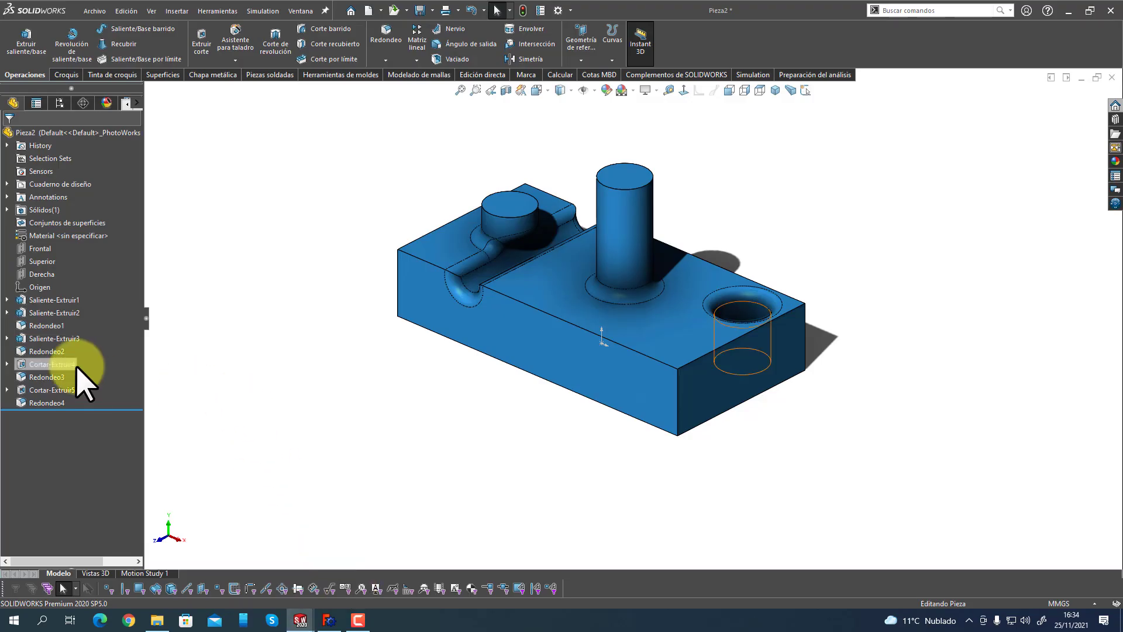
# Expand Saliente-Extruir1 and Saliente-Extruir2 in the FeatureManager tree to reveal Croquis1 and Croquis2.
pyautogui.click(51, 300)
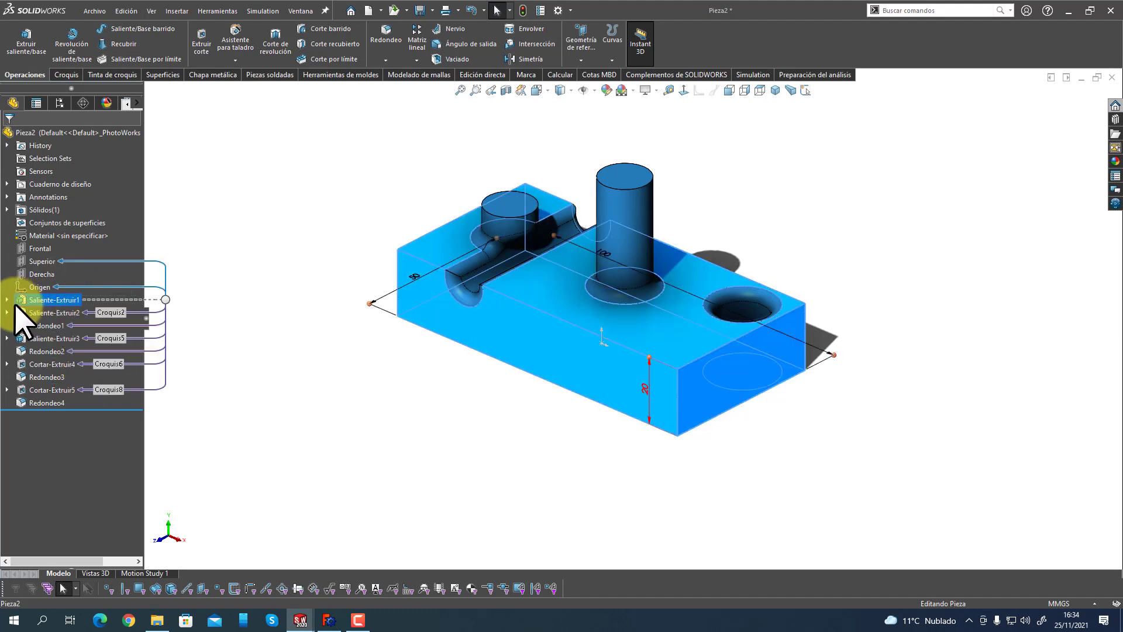
pyautogui.click(7, 300)
pyautogui.click(53, 312)
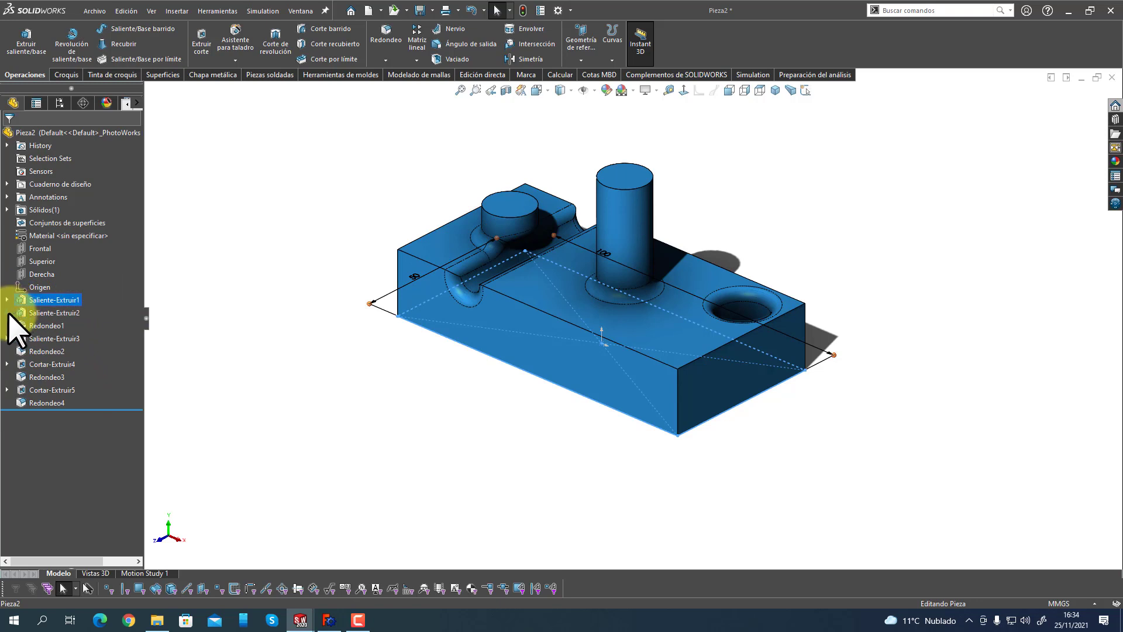
pyautogui.click(7, 312)
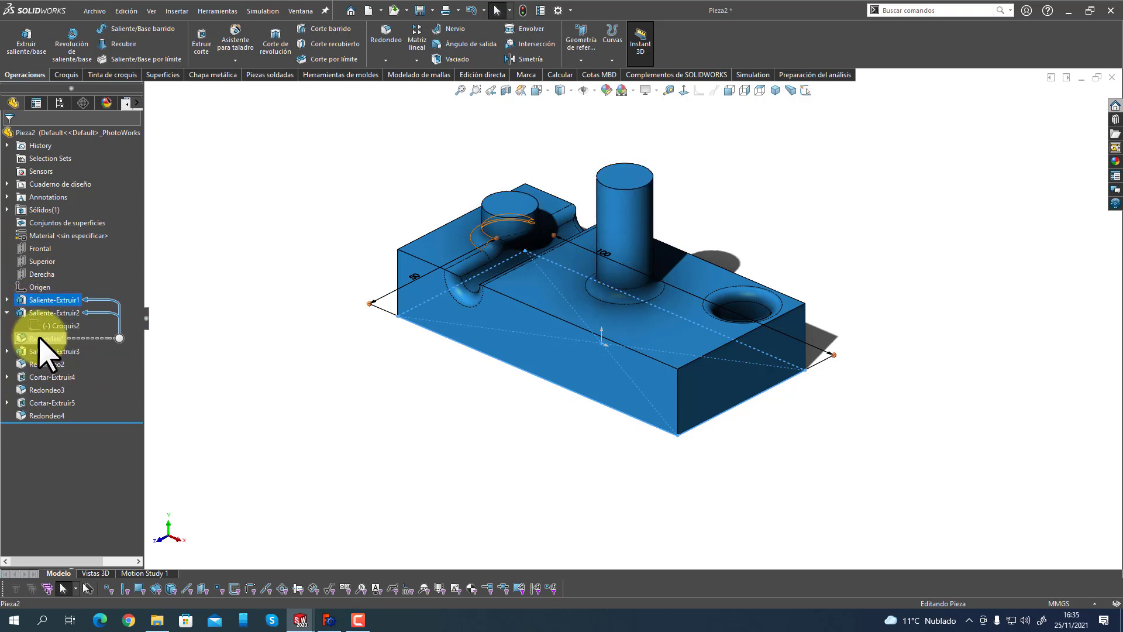
pyautogui.click(39, 339)
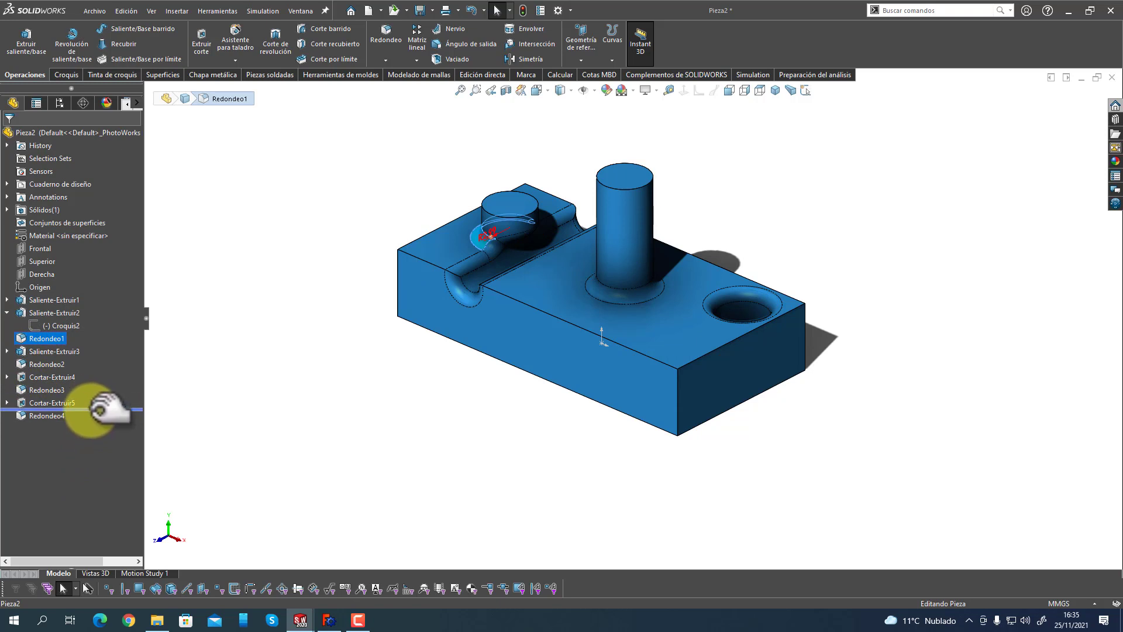
# Drag the rollback bar above Cortar-Extruir5, suppressing the slot cut and Redondeo4.
pyautogui.moveTo(99, 409); pyautogui.dragTo(98, 410)
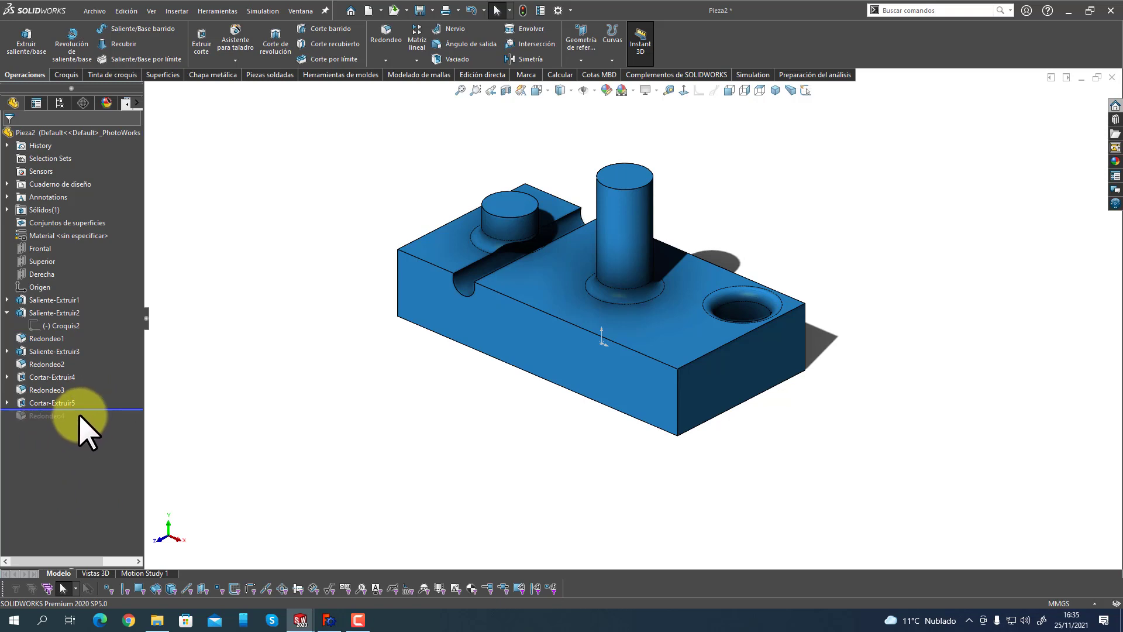
pyautogui.moveTo(99, 415); pyautogui.dragTo(50, 471)
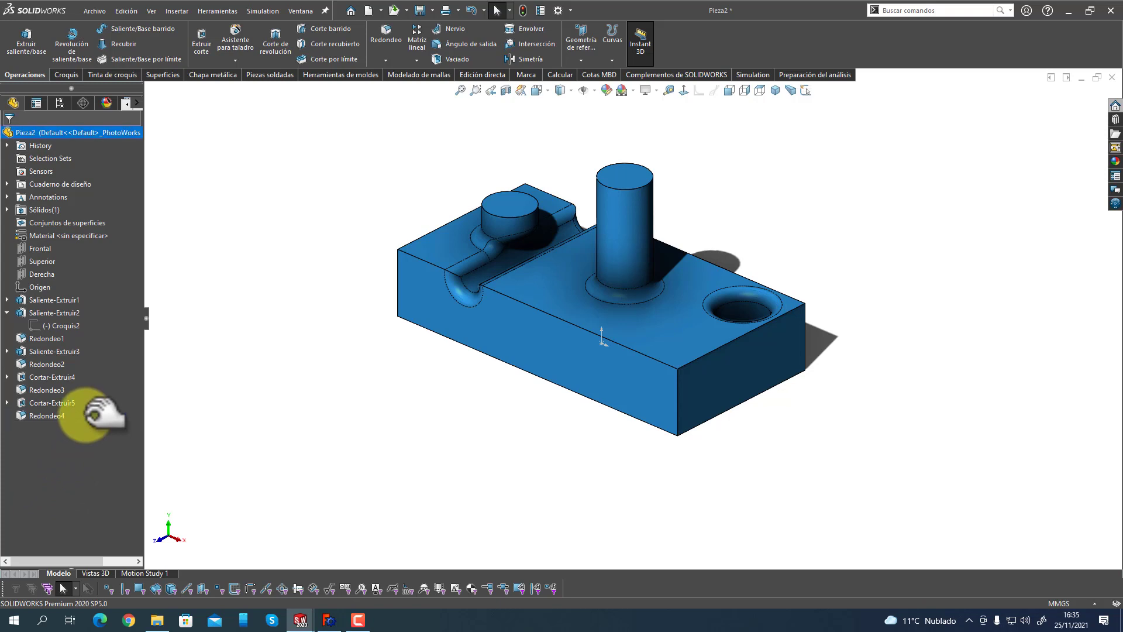
pyautogui.moveTo(100, 412); pyautogui.dragTo(100, 404)
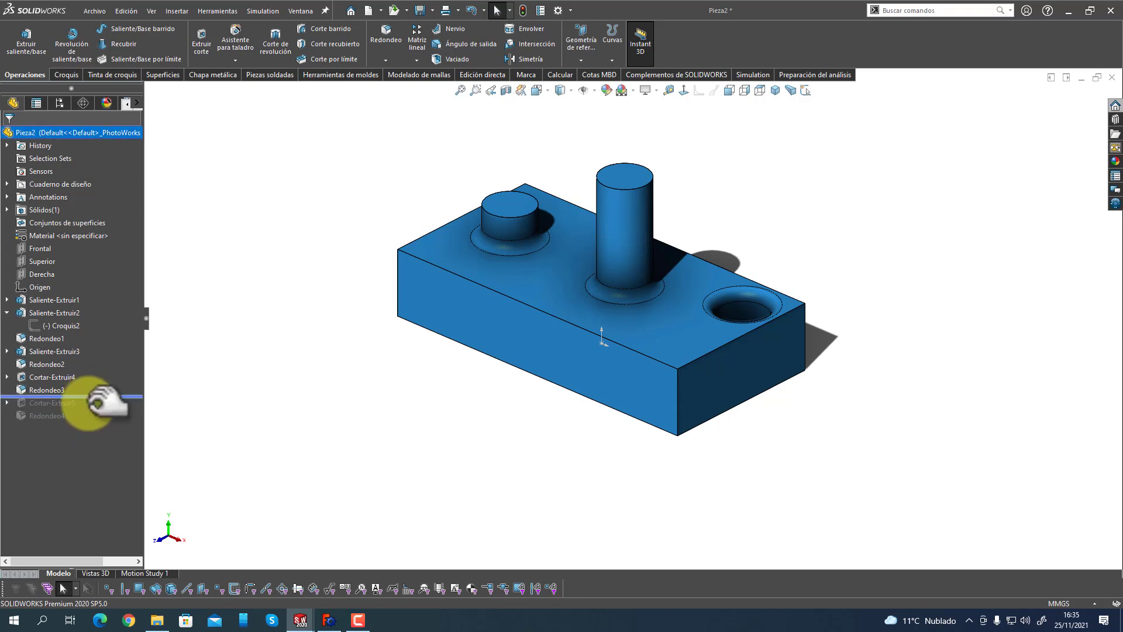
pyautogui.moveTo(89, 405); pyautogui.dragTo(90, 420)
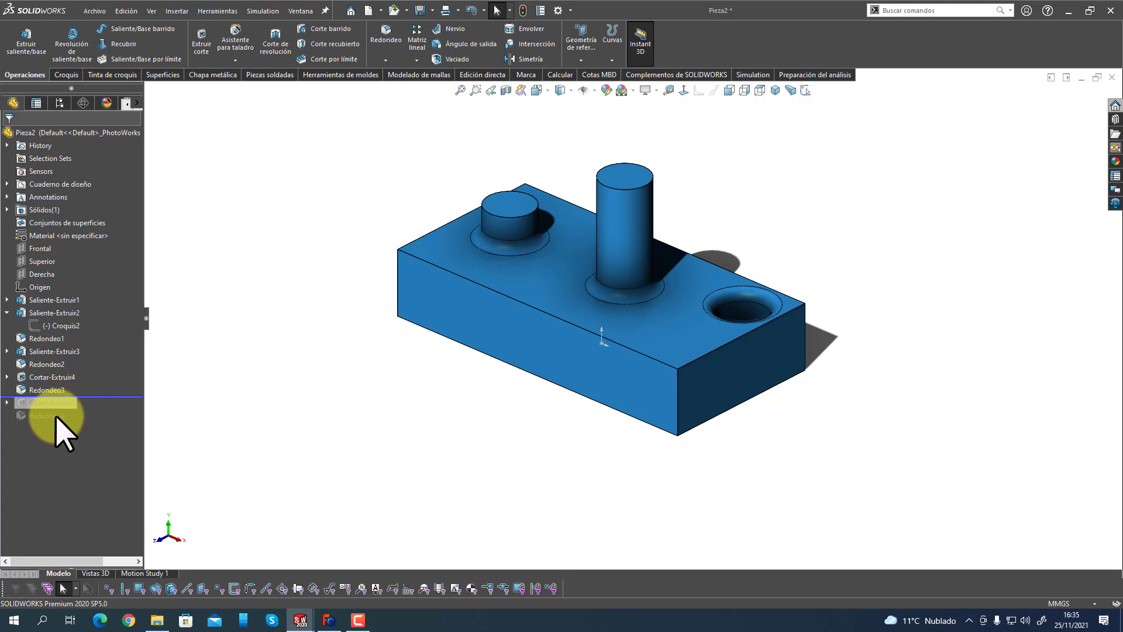
pyautogui.moveTo(446, 376); pyautogui.dragTo(501, 359, button='middle')
# Sketch a small center rectangle on the top face beside the shorter boss.
pyautogui.click(497, 330)
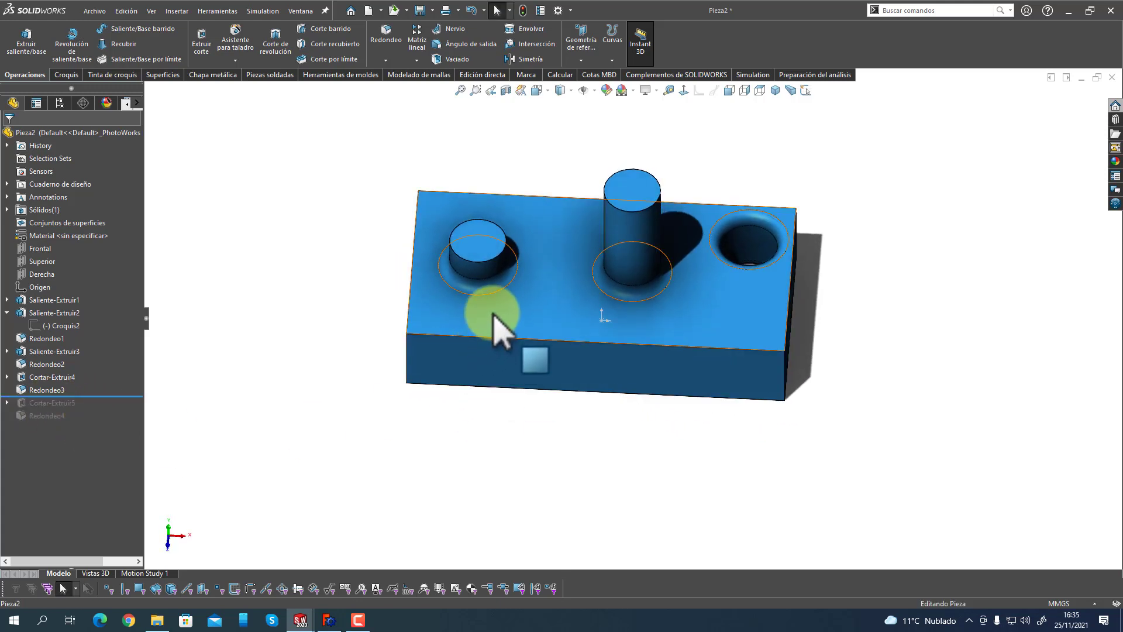
pyautogui.click(526, 307)
pyautogui.click(544, 279)
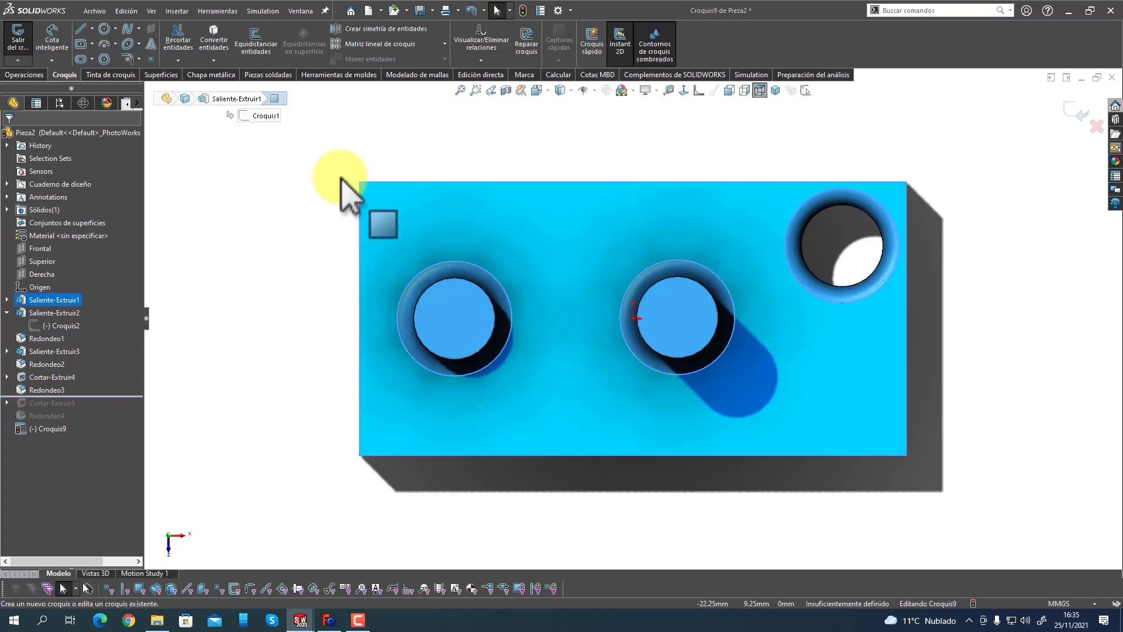
pyautogui.click(104, 29)
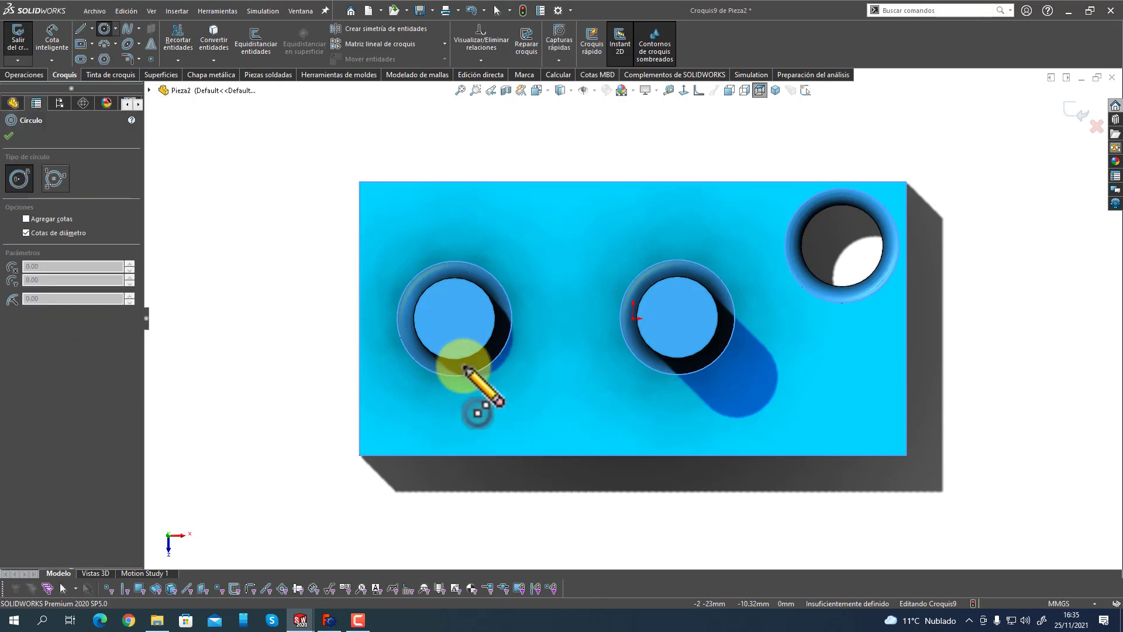
pyautogui.click(79, 44)
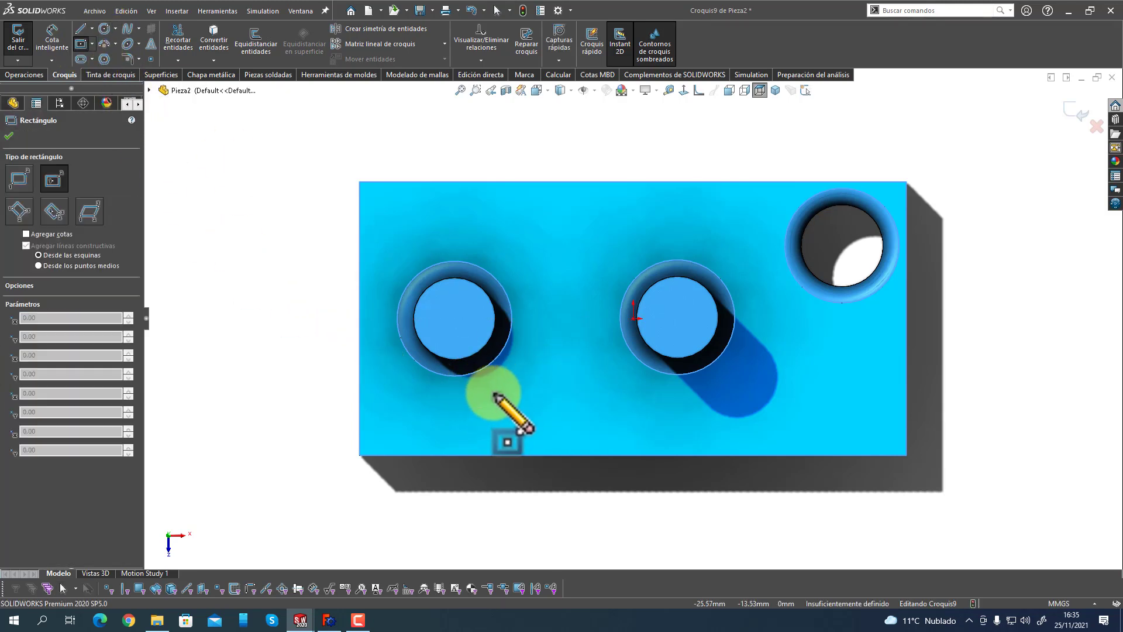
pyautogui.click(493, 392)
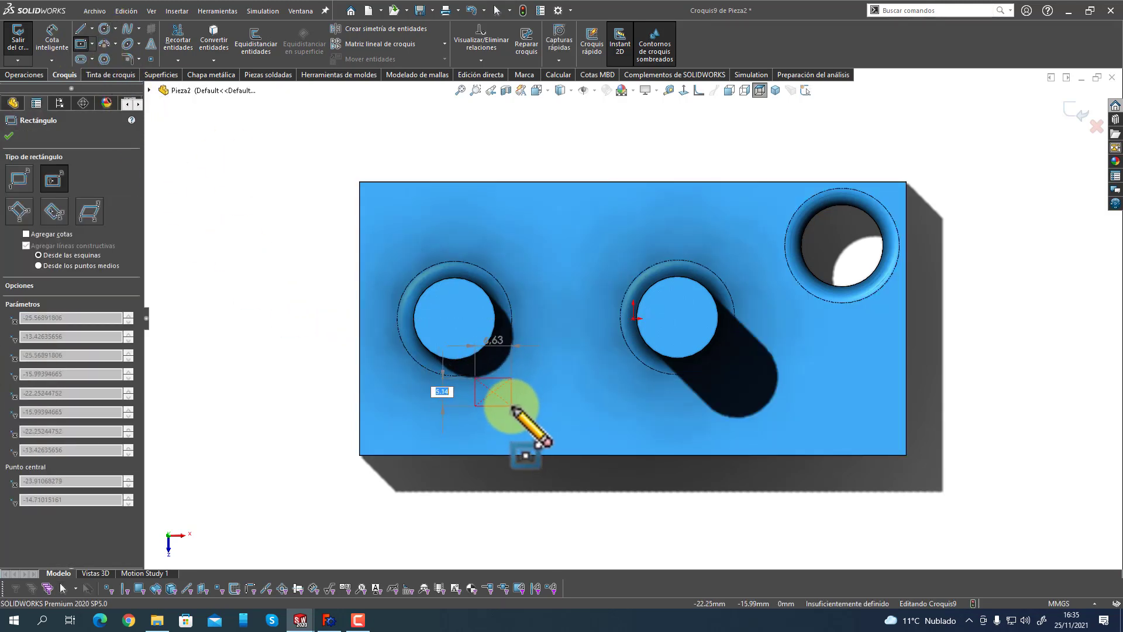
pyautogui.click(513, 407)
pyautogui.moveTo(468, 482); pyautogui.dragTo(389, 346, button='middle')
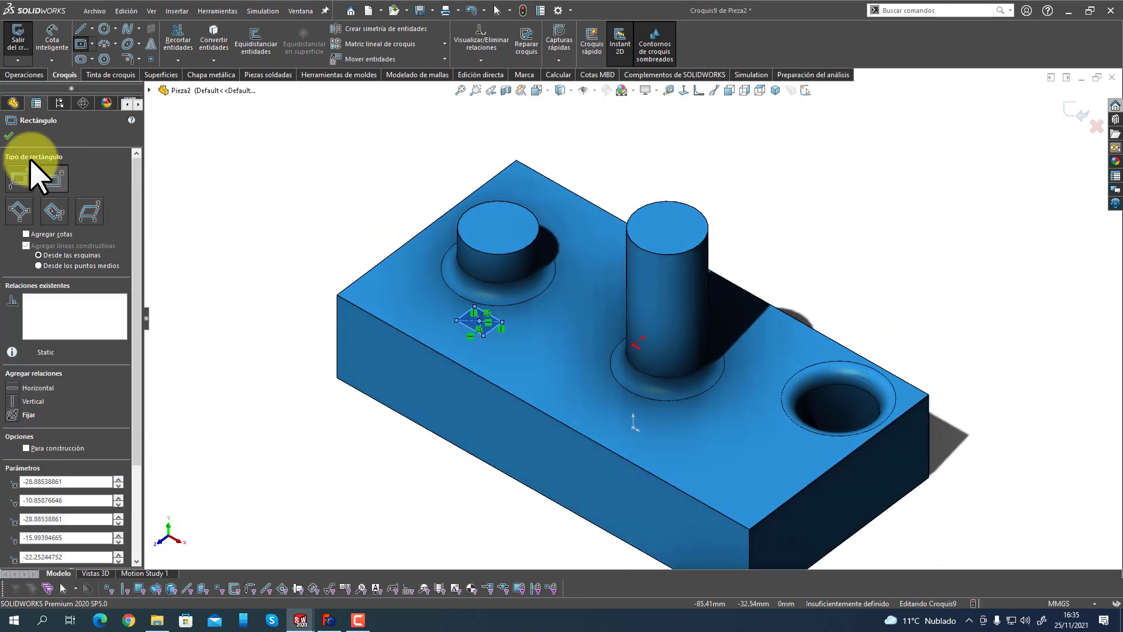
pyautogui.click(9, 136)
# Extrude-cut the rectangle 5 mm deep to form the square pocket Cortar-Extruir6.
pyautogui.click(24, 60)
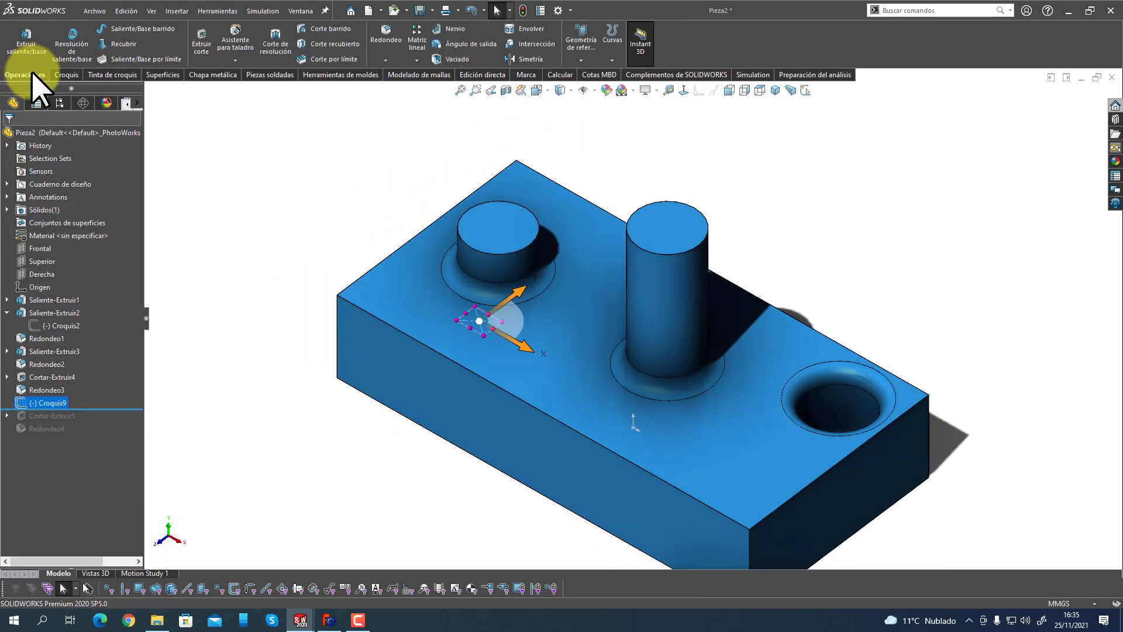
pyautogui.click(205, 47)
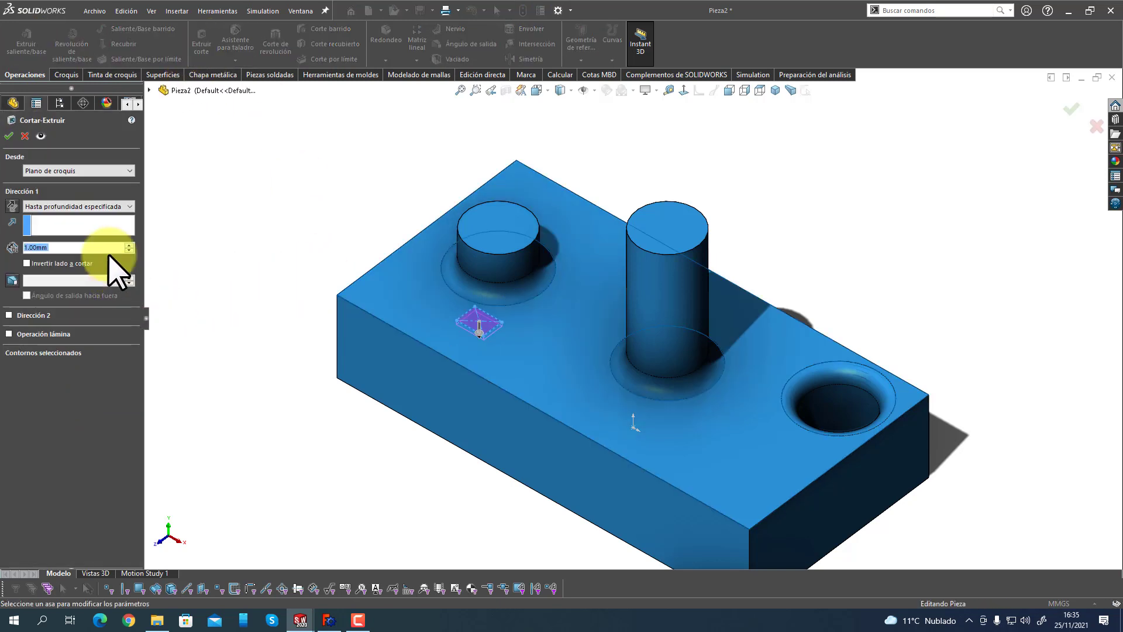
pyautogui.click(128, 244)
pyautogui.click(128, 244)
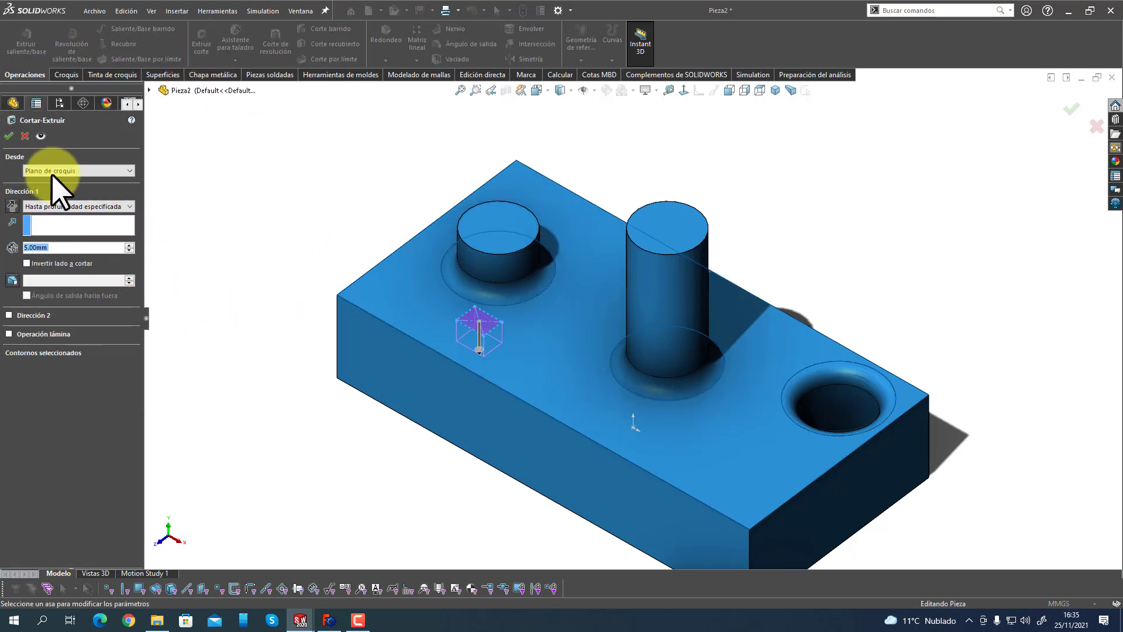
pyautogui.click(9, 136)
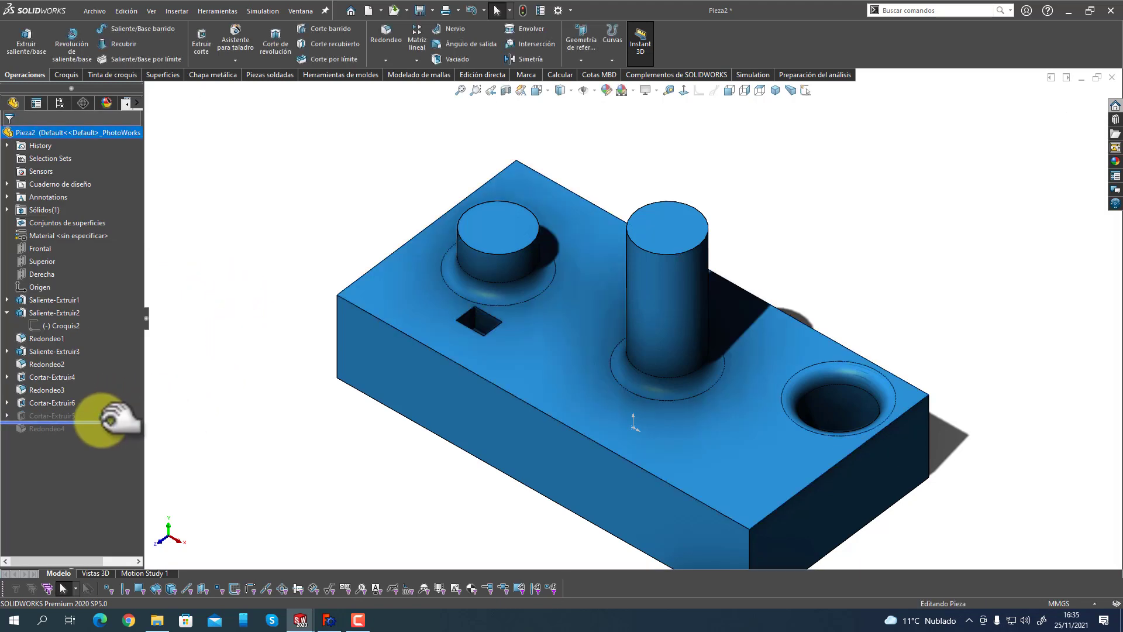
# Roll the history fully forward to restore Cortar-Extruir5 and Redondeo4, then inspect the slot.
pyautogui.moveTo(111, 420); pyautogui.dragTo(111, 420)
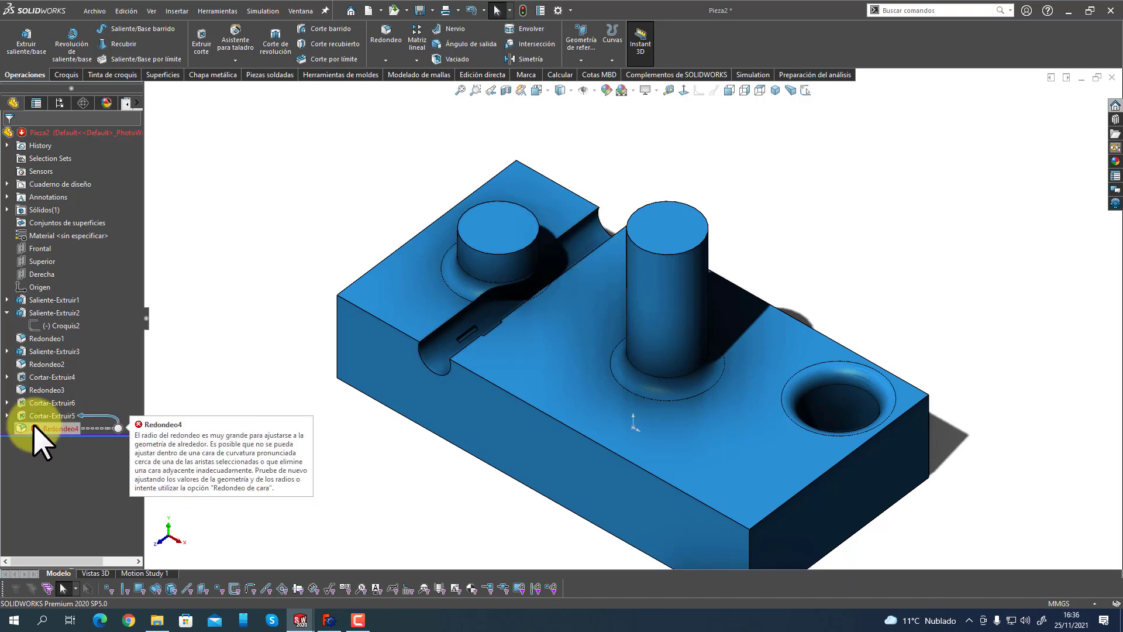
pyautogui.moveTo(319, 446); pyautogui.dragTo(421, 412, button='middle')
pyautogui.scroll(3, 624, 455)
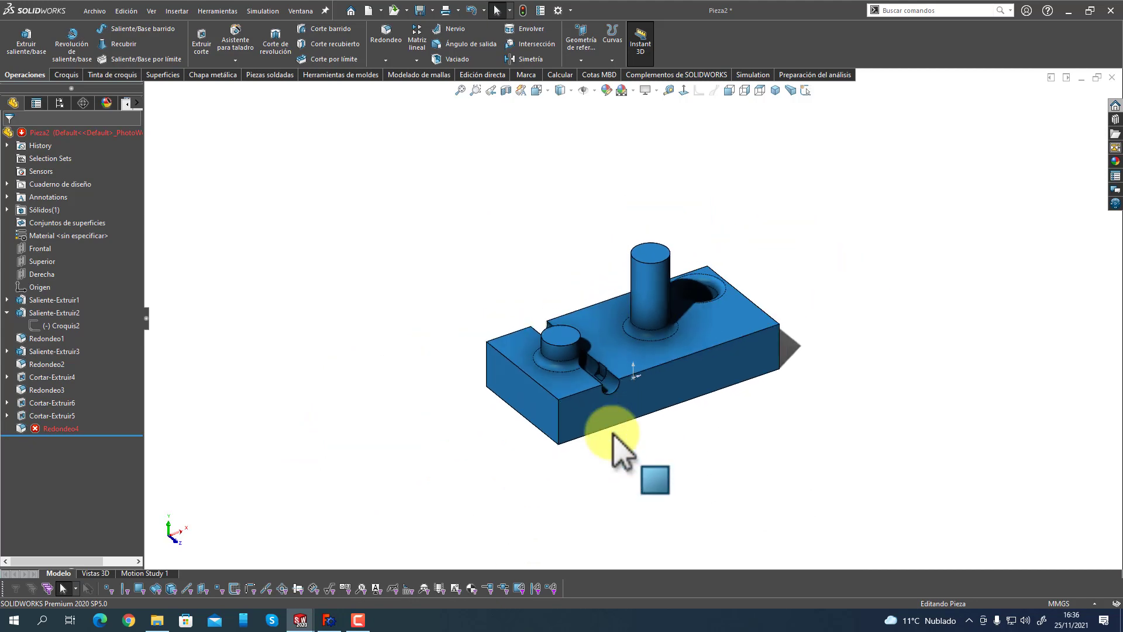
pyautogui.scroll(-6, 608, 321)
pyautogui.scroll(-2, 597, 319)
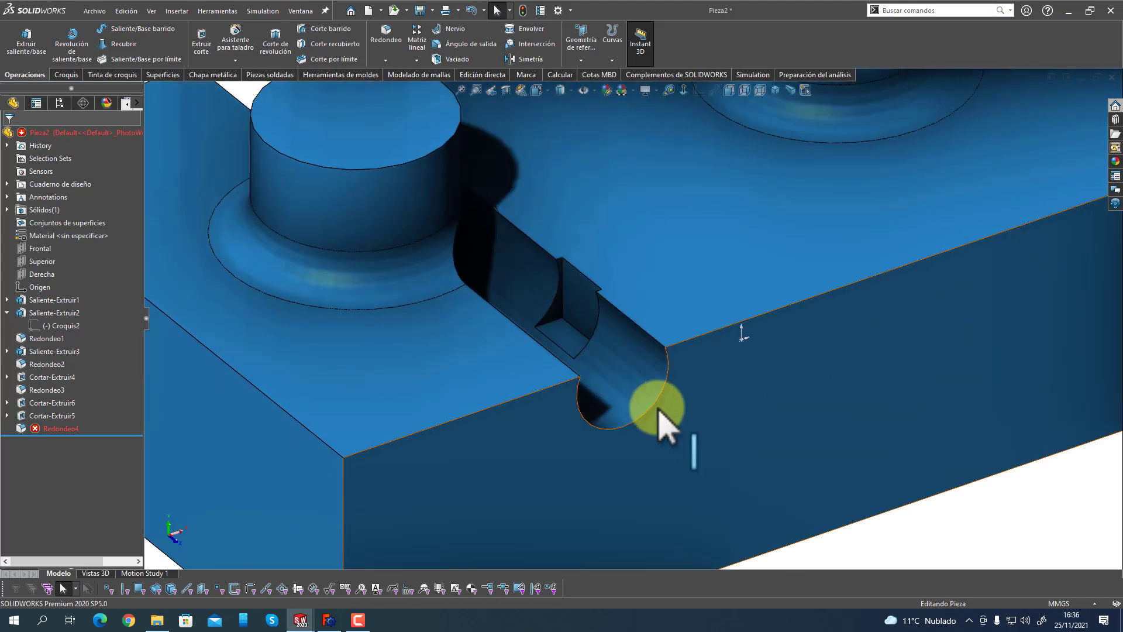
pyautogui.moveTo(659, 413); pyautogui.dragTo(666, 313, button='middle')
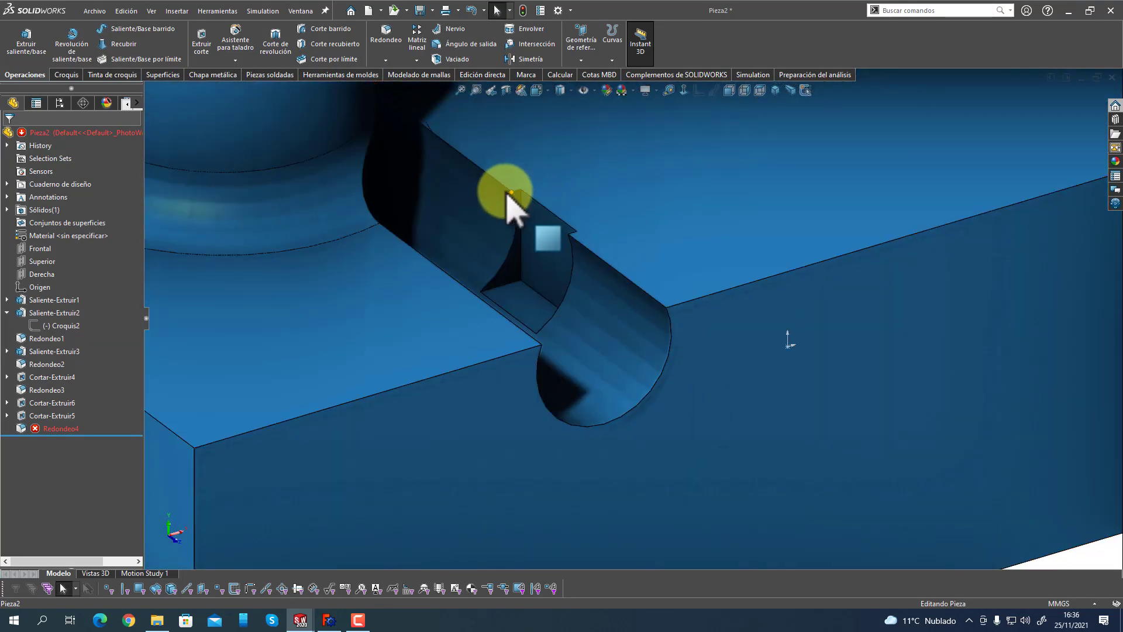
pyautogui.hotkey('ctrl', '7')
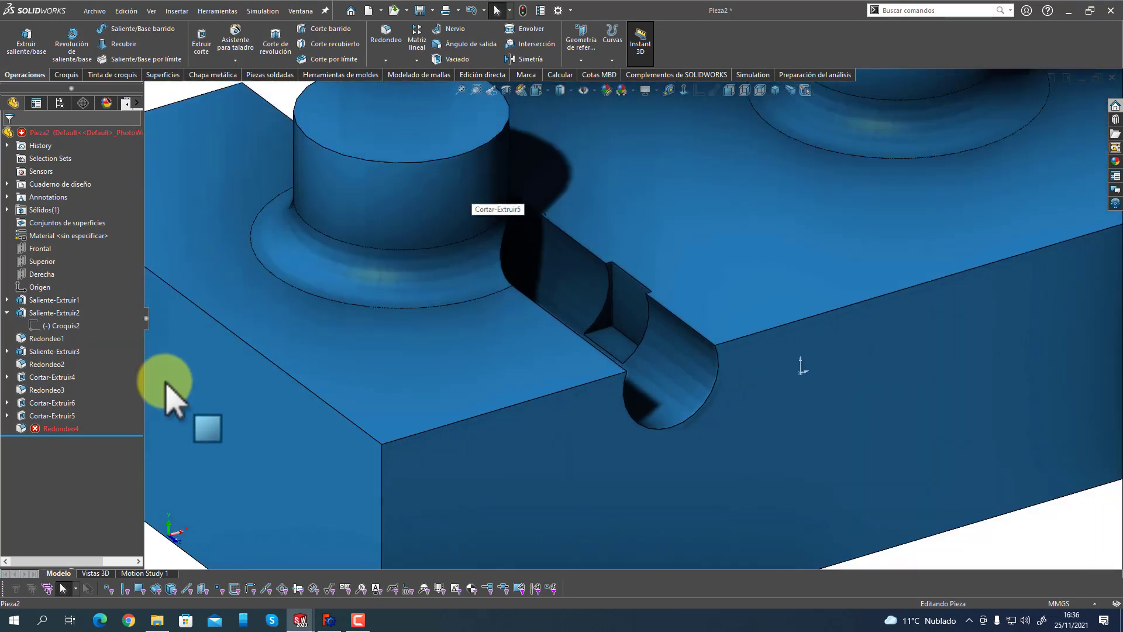
# Edit the failing Redondeo4 fillet and clear its existing selection.
pyautogui.rightClick(58, 428)
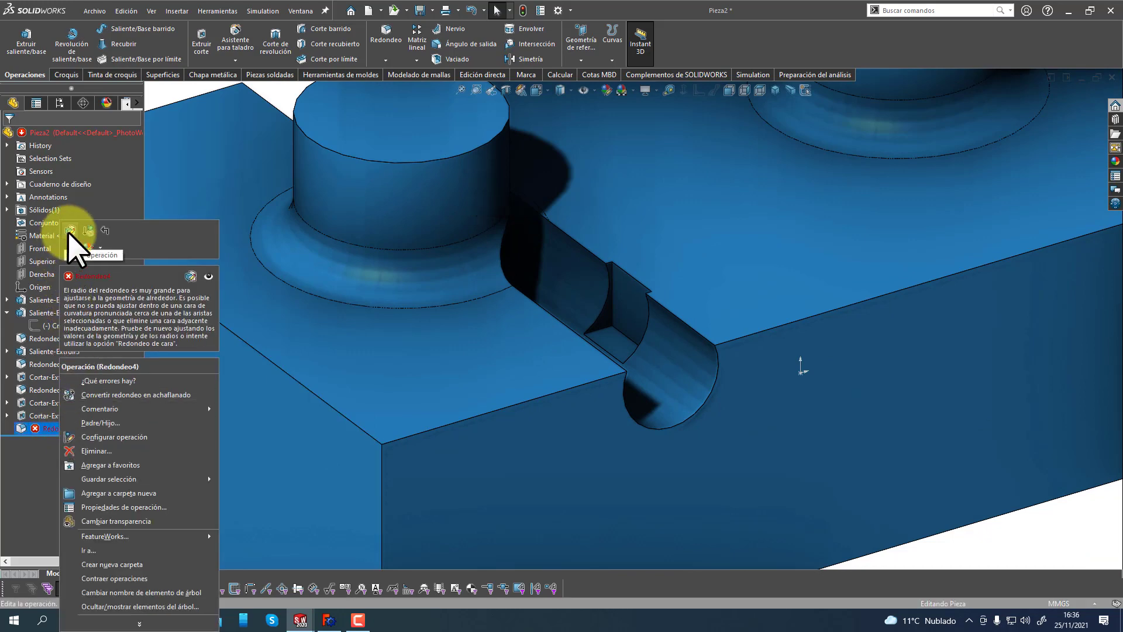
pyautogui.click(357, 339)
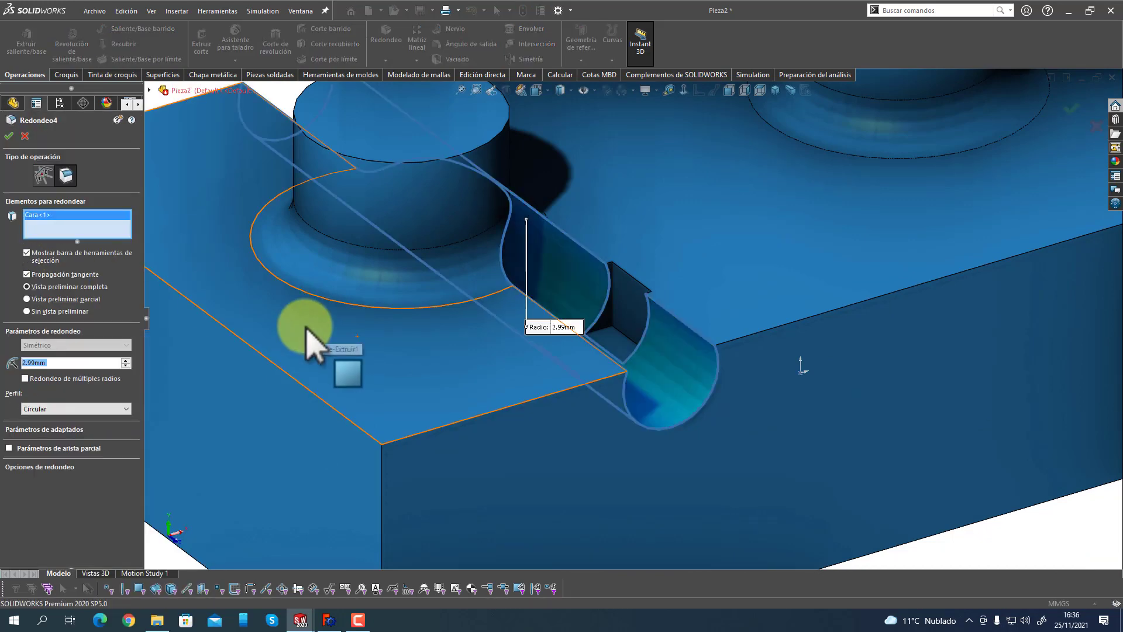
pyautogui.scroll(3, 653, 370)
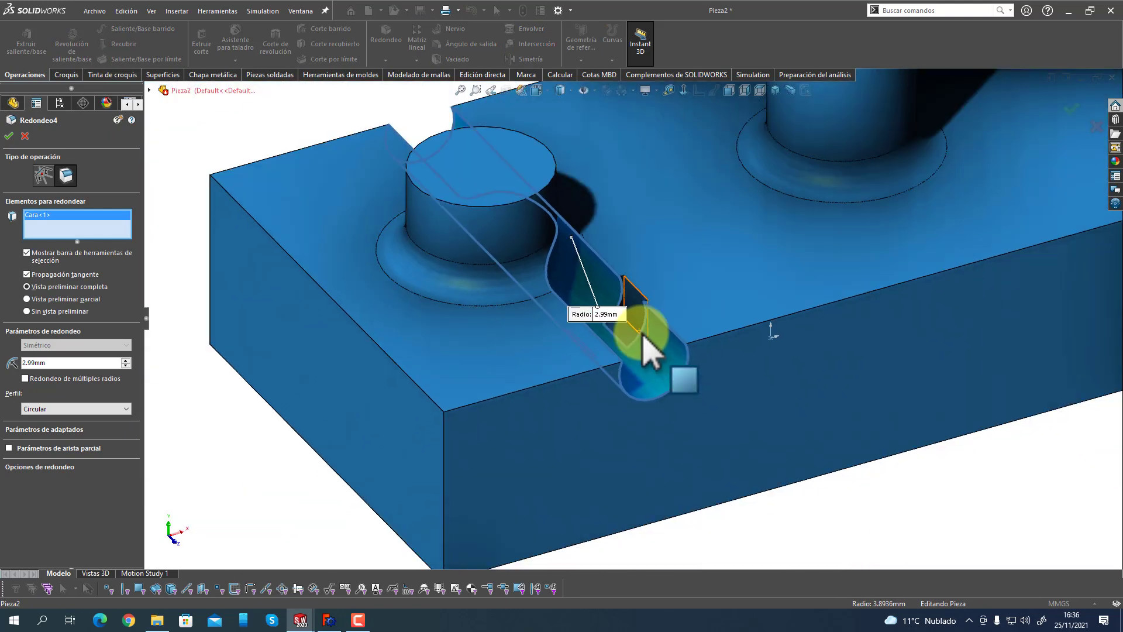
pyautogui.scroll(-6, 647, 339)
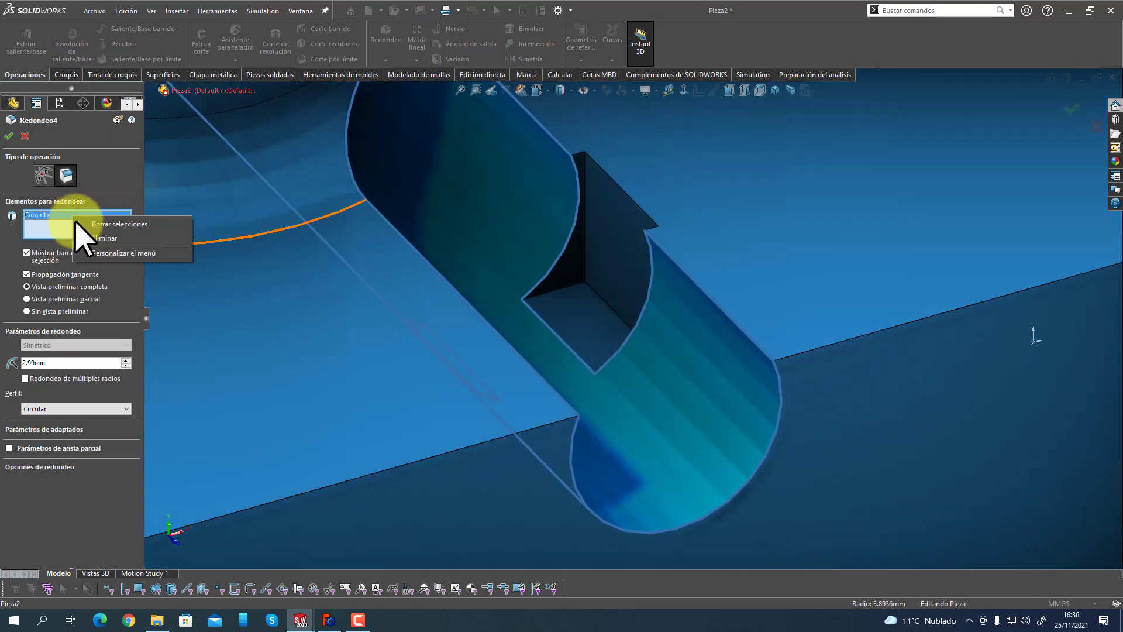
pyautogui.click(88, 225)
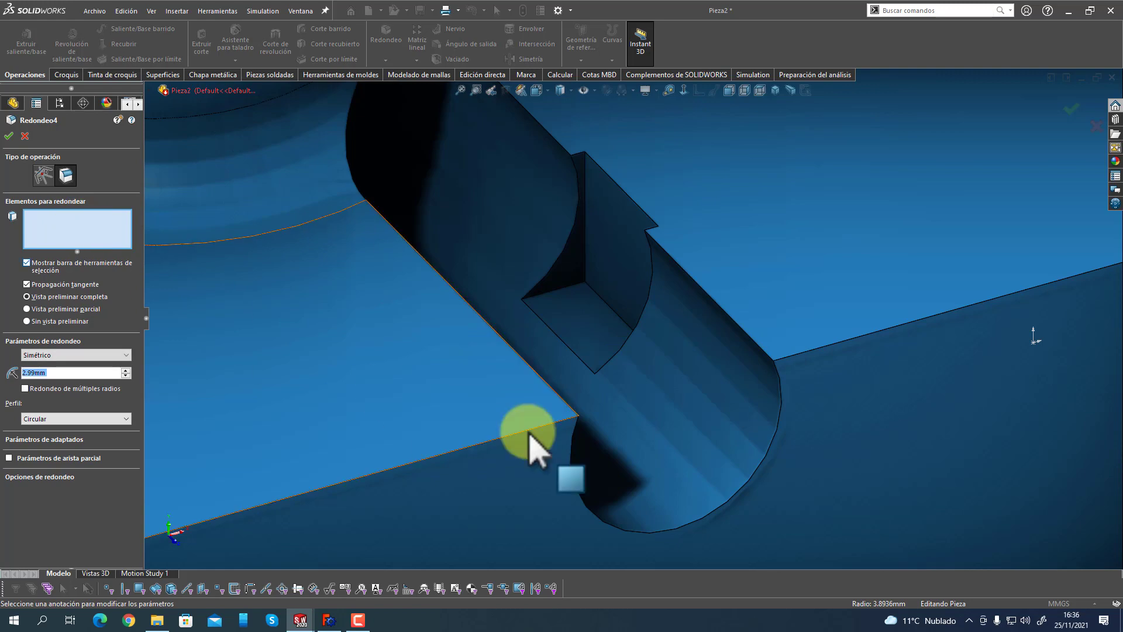
# Select the four slot edges for the fillet, keeping the 2.99 mm radius.
pyautogui.click(726, 505)
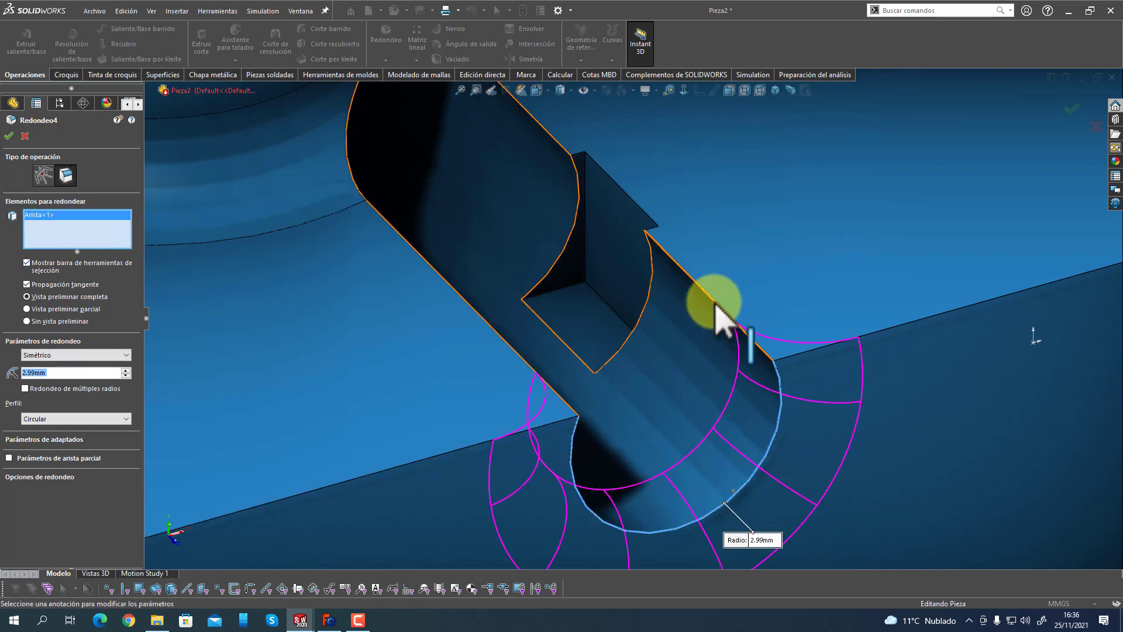
pyautogui.click(716, 304)
pyautogui.moveTo(722, 313); pyautogui.dragTo(632, 286, button='middle')
pyautogui.click(611, 264)
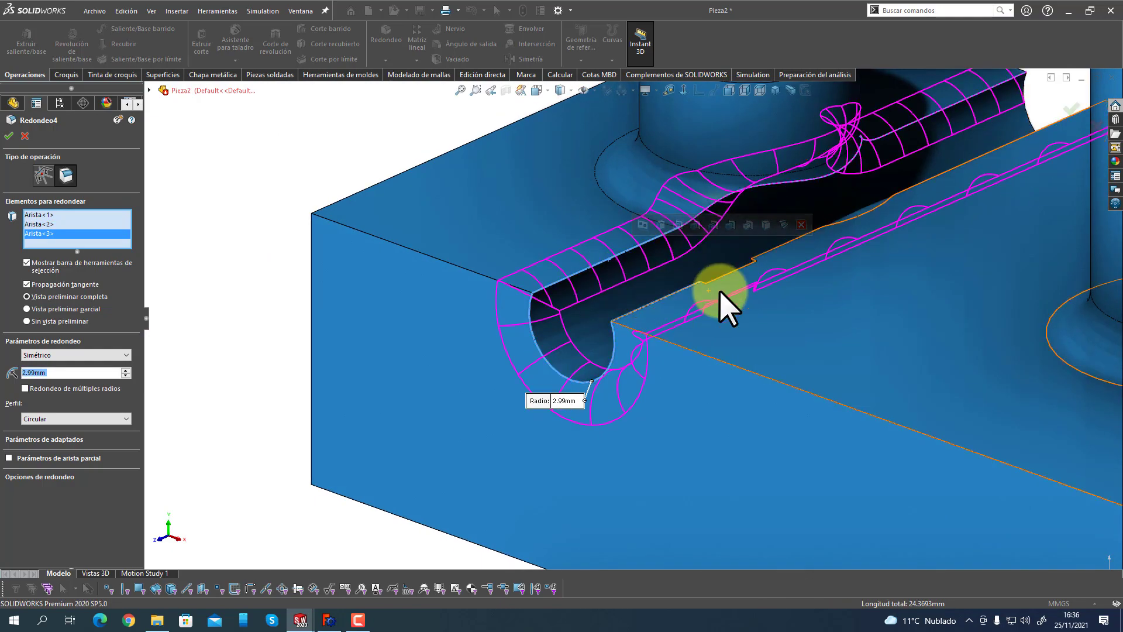
pyautogui.moveTo(722, 296); pyautogui.dragTo(549, 441, button='middle')
pyautogui.scroll(3, 534, 293)
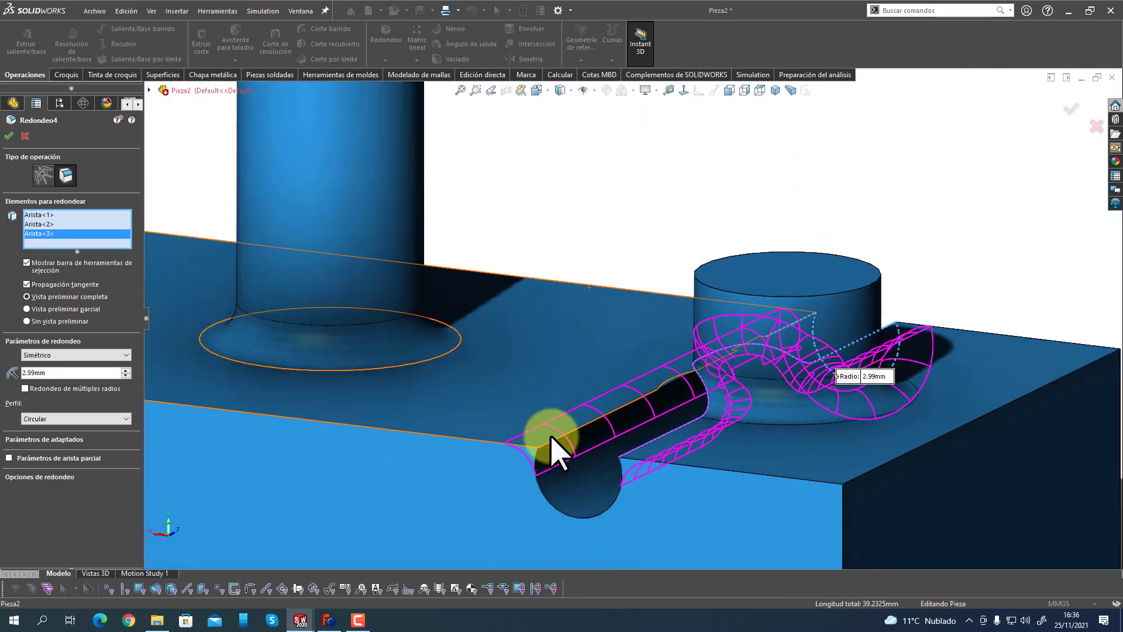
pyautogui.click(547, 499)
pyautogui.moveTo(547, 498); pyautogui.dragTo(772, 373, button='middle')
pyautogui.moveTo(426, 359); pyautogui.dragTo(404, 362, button='middle')
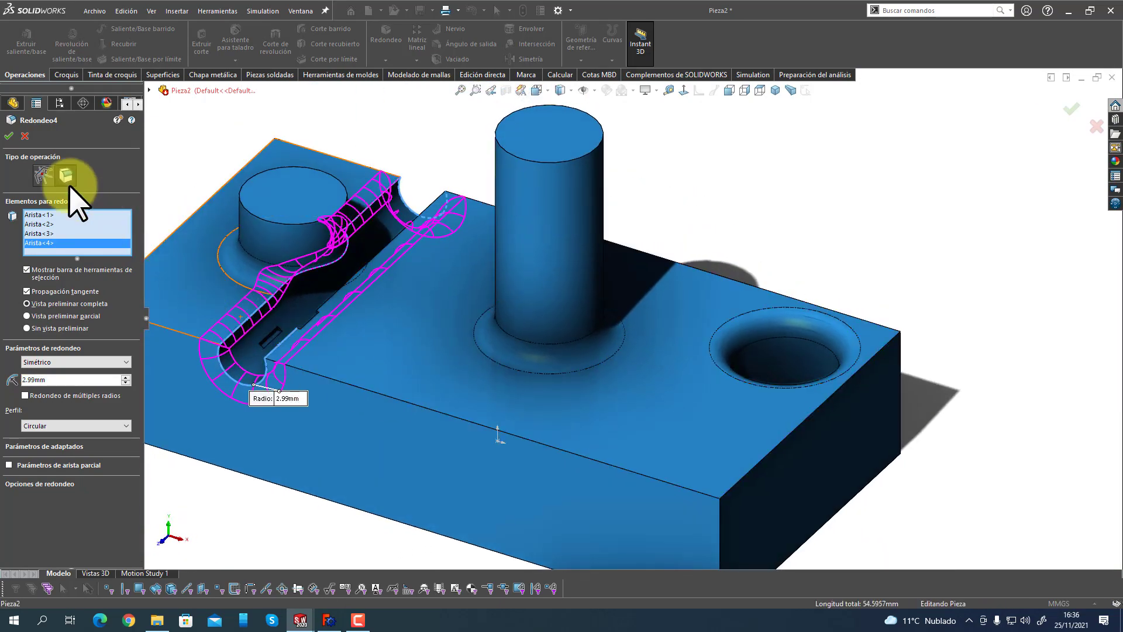
# Confirm the 2.99 mm slot fillet and inspect the rounded channel rims.
pyautogui.click(9, 136)
pyautogui.moveTo(298, 386); pyautogui.dragTo(293, 339, button='middle')
pyautogui.scroll(5, 288, 388)
pyautogui.scroll(-6, 544, 318)
pyautogui.moveTo(544, 318); pyautogui.dragTo(501, 325, button='middle')
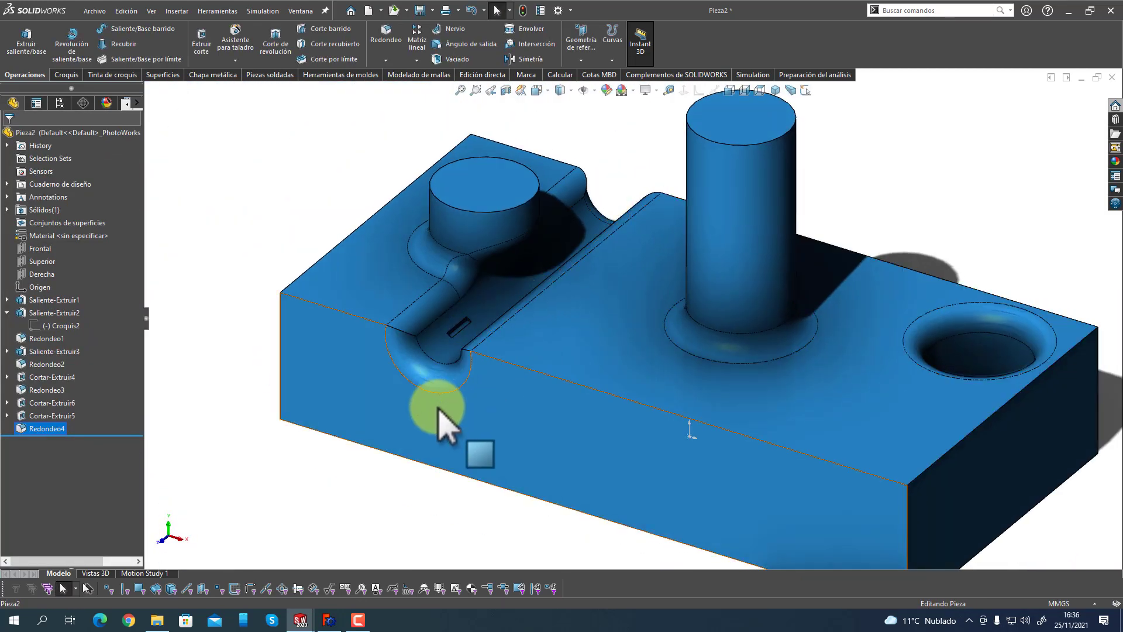
pyautogui.moveTo(94, 436); pyautogui.dragTo(97, 406)
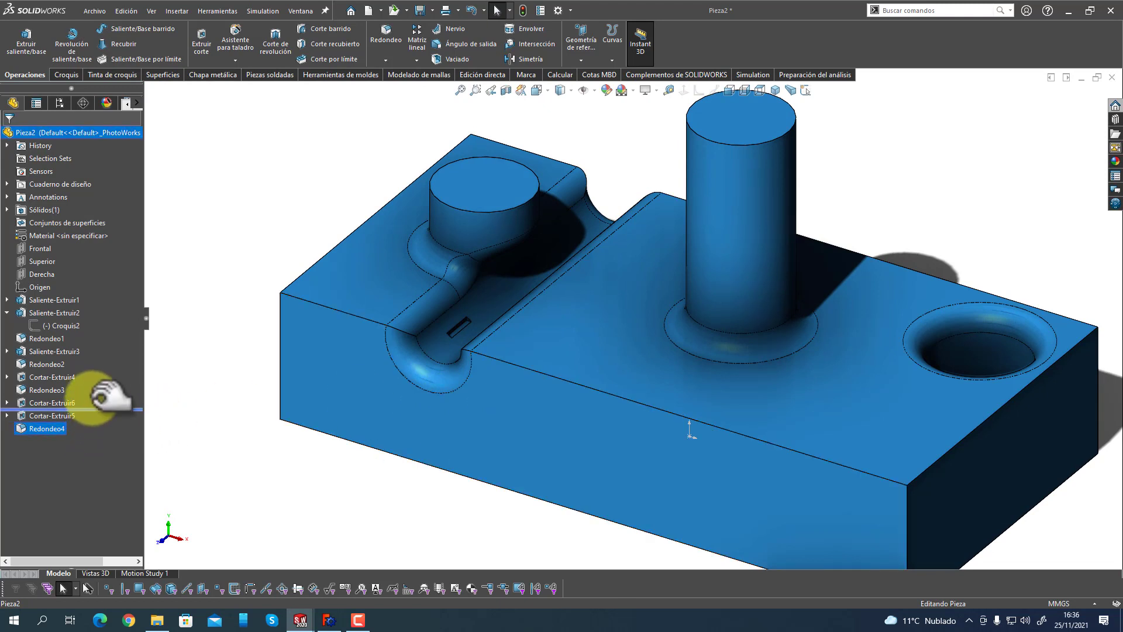
pyautogui.moveTo(105, 345); pyautogui.dragTo(107, 346)
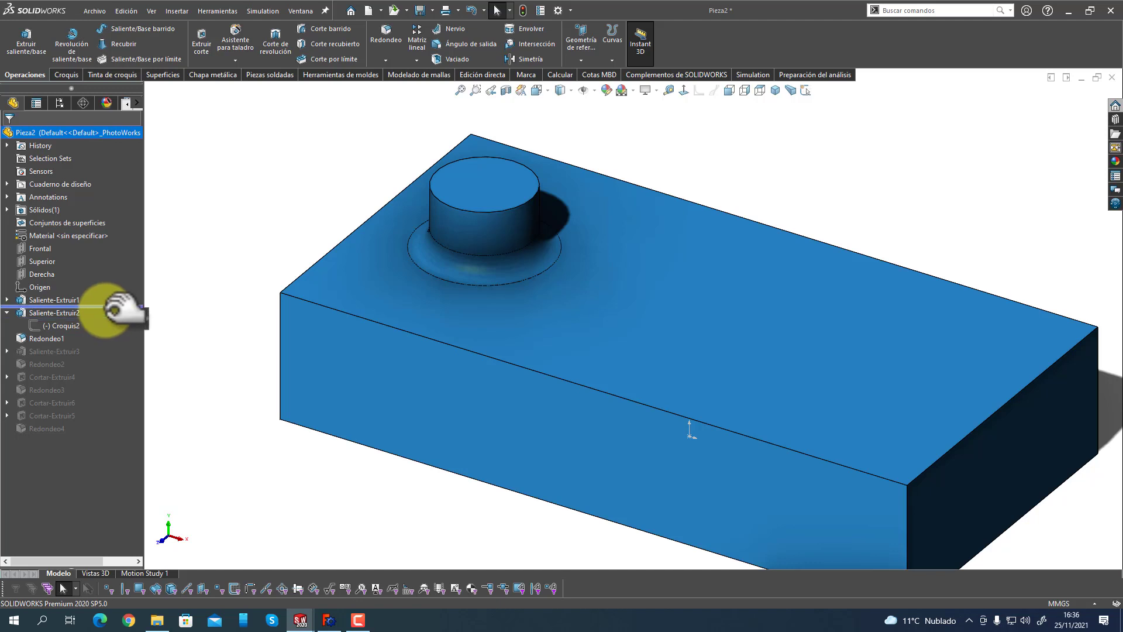
pyautogui.click(47, 300)
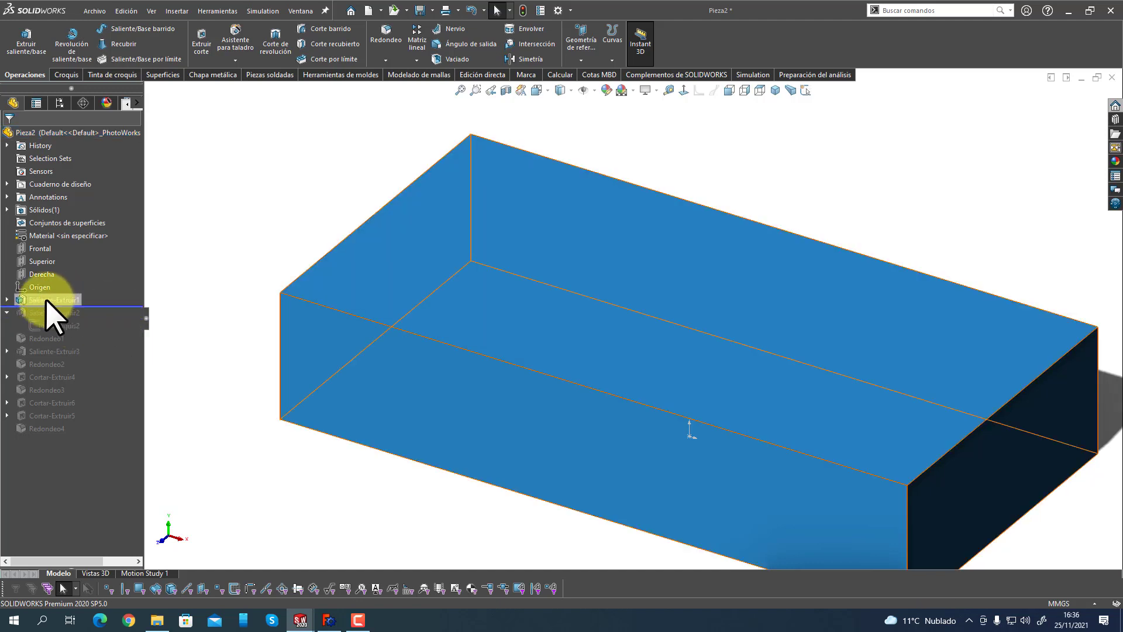
pyautogui.scroll(3, 627, 333)
pyautogui.scroll(-3, 604, 338)
pyautogui.scroll(4, 644, 363)
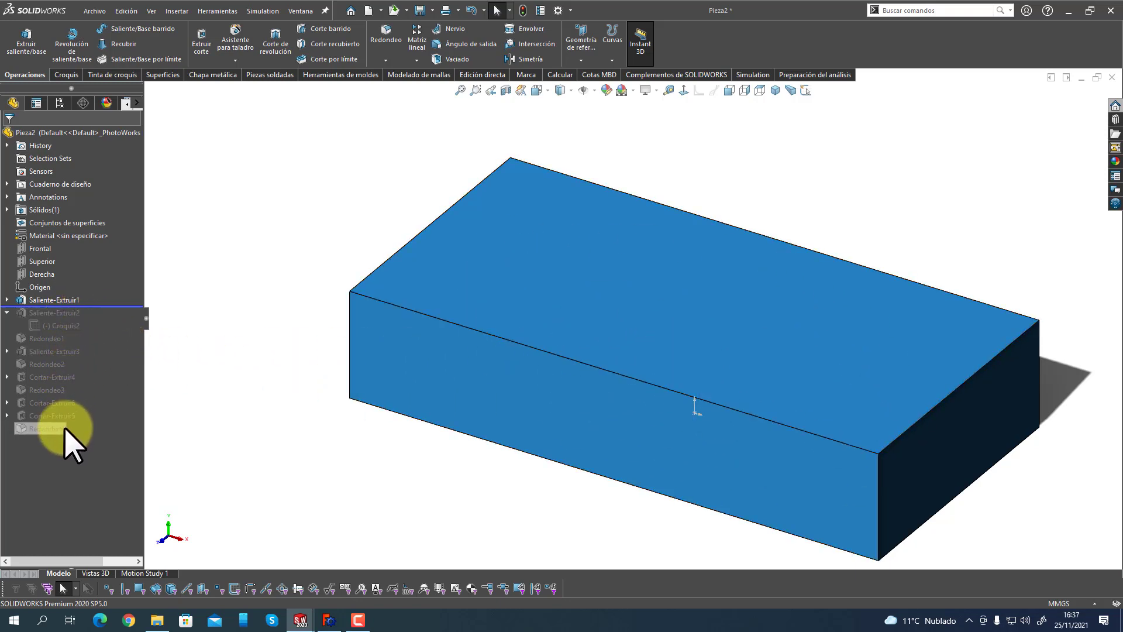
pyautogui.moveTo(105, 305); pyautogui.dragTo(100, 436)
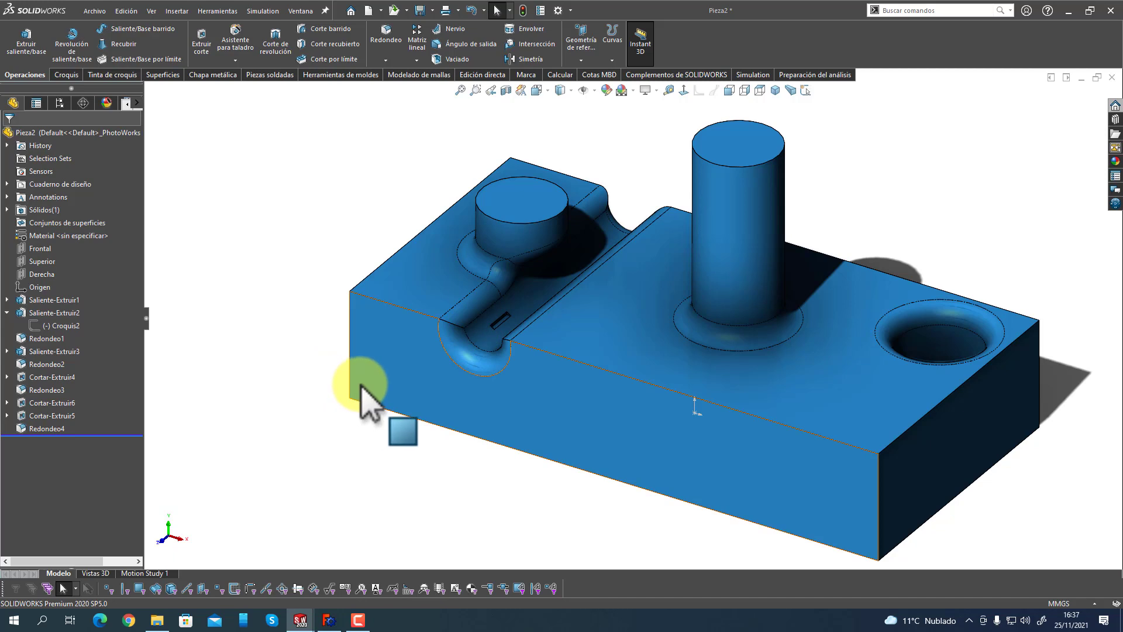
pyautogui.scroll(-3, 380, 412)
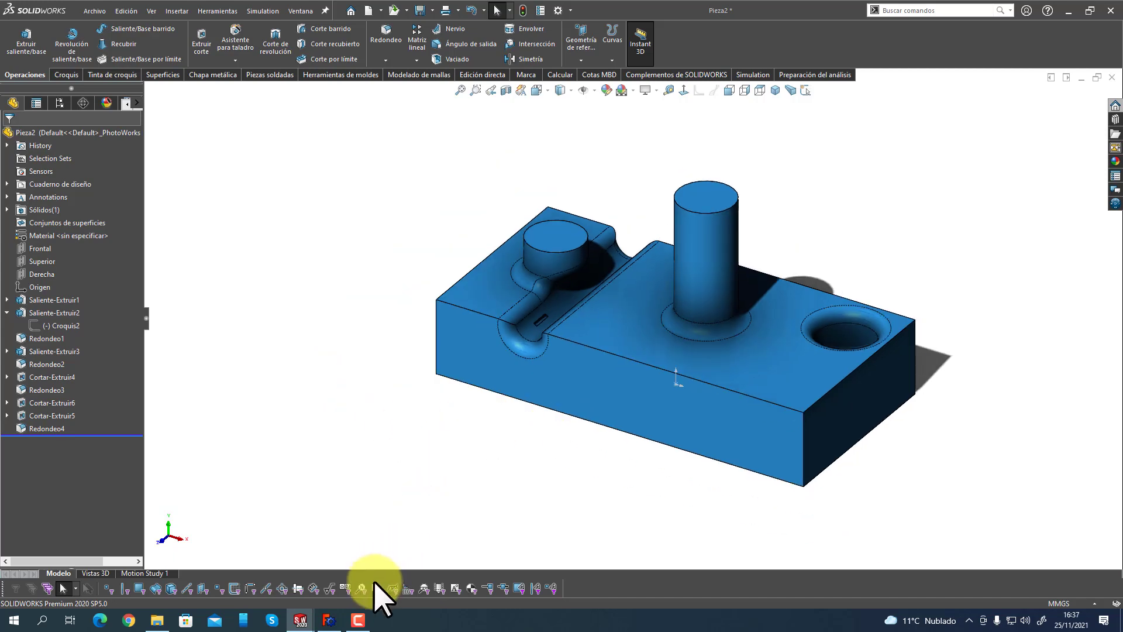
pyautogui.click(329, 620)
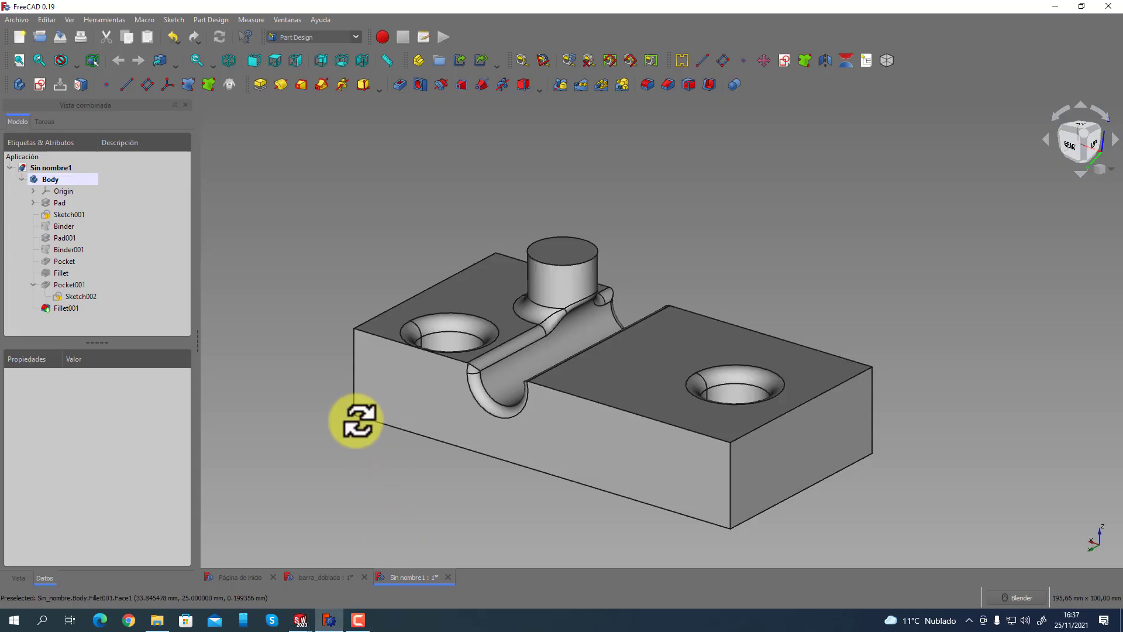
pyautogui.moveTo(355, 420); pyautogui.dragTo(388, 439, button='middle')
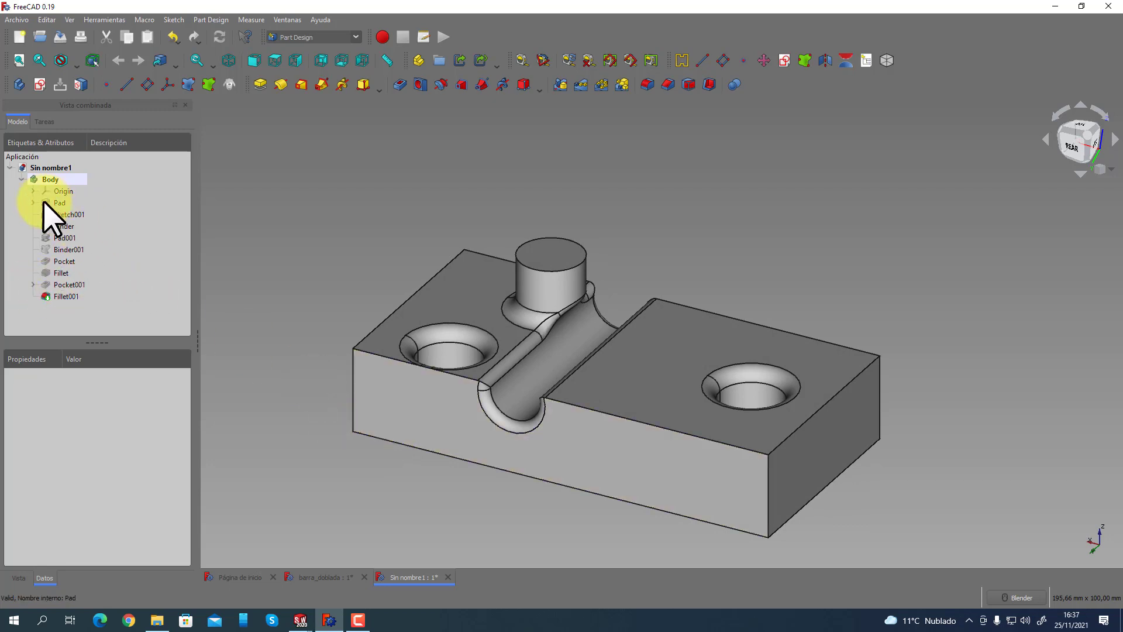
pyautogui.click(59, 203)
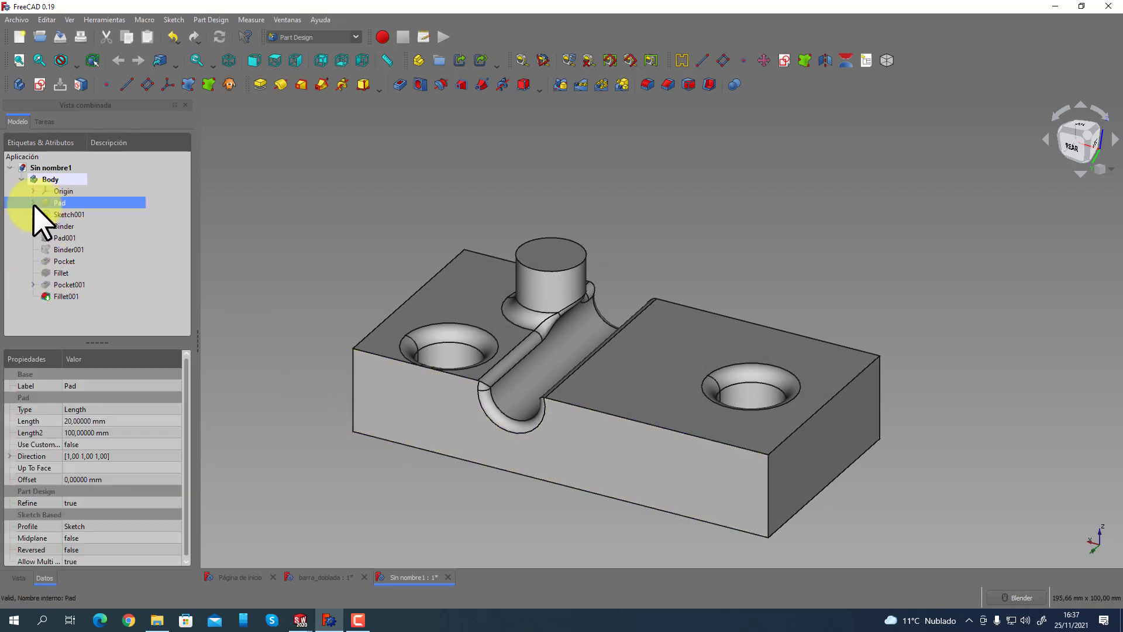
pyautogui.click(33, 202)
pyautogui.click(67, 215)
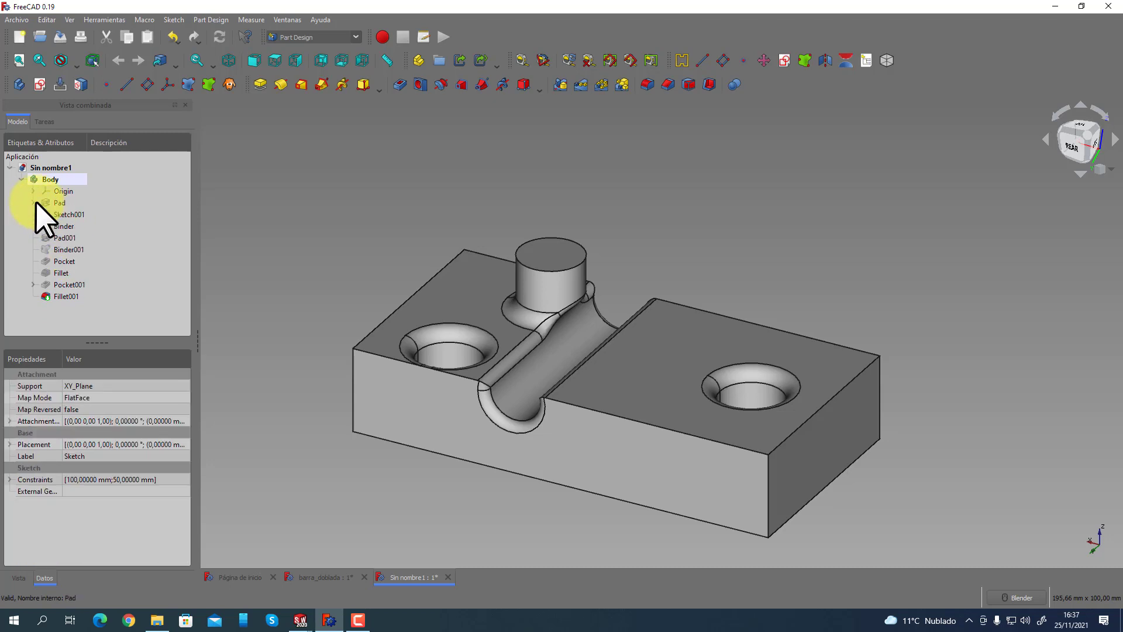
pyautogui.press('Down')
pyautogui.press('Down')
pyautogui.press('Down')
pyautogui.press('Down')
pyautogui.press('Down')
pyautogui.press('Down')
pyautogui.press('Down')
pyautogui.press('Down')
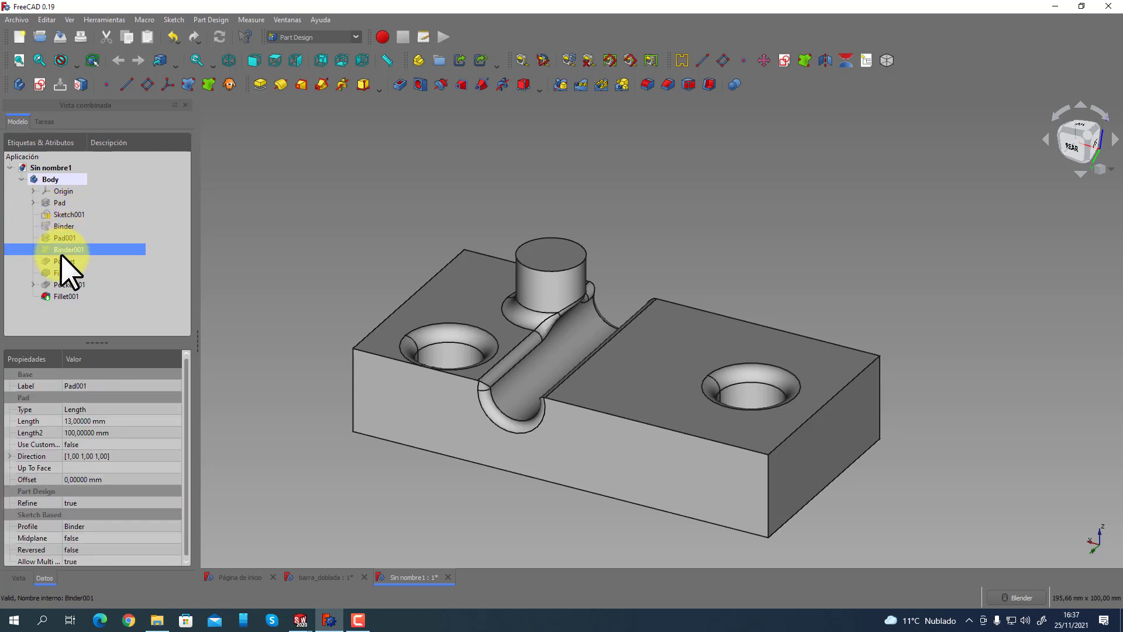
pyautogui.click(33, 284)
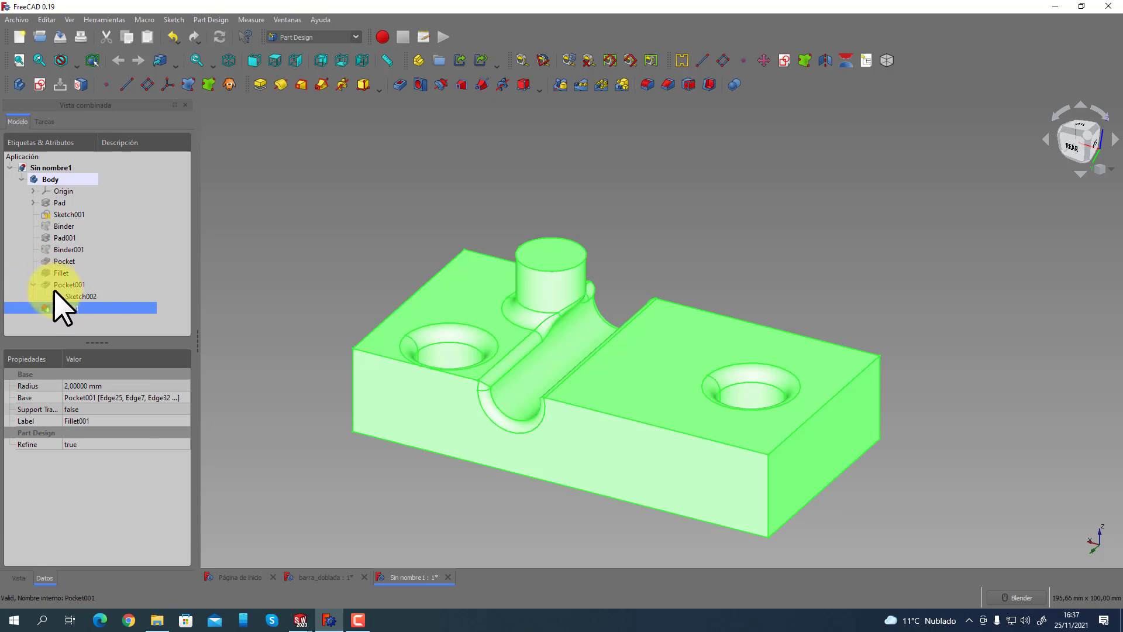
pyautogui.click(33, 285)
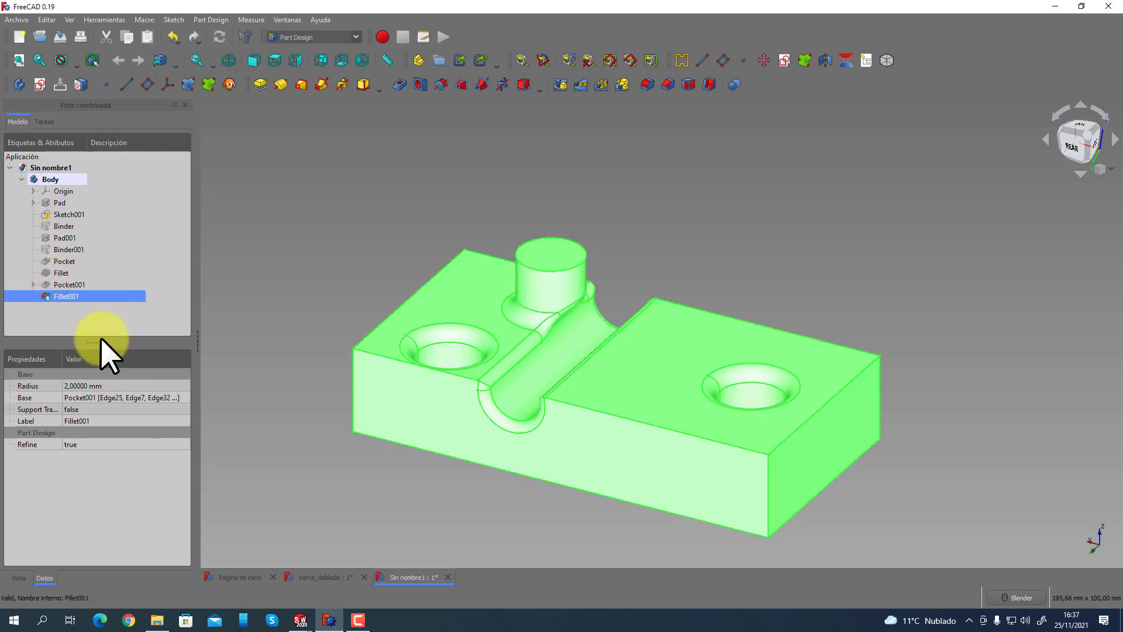
pyautogui.click(104, 332)
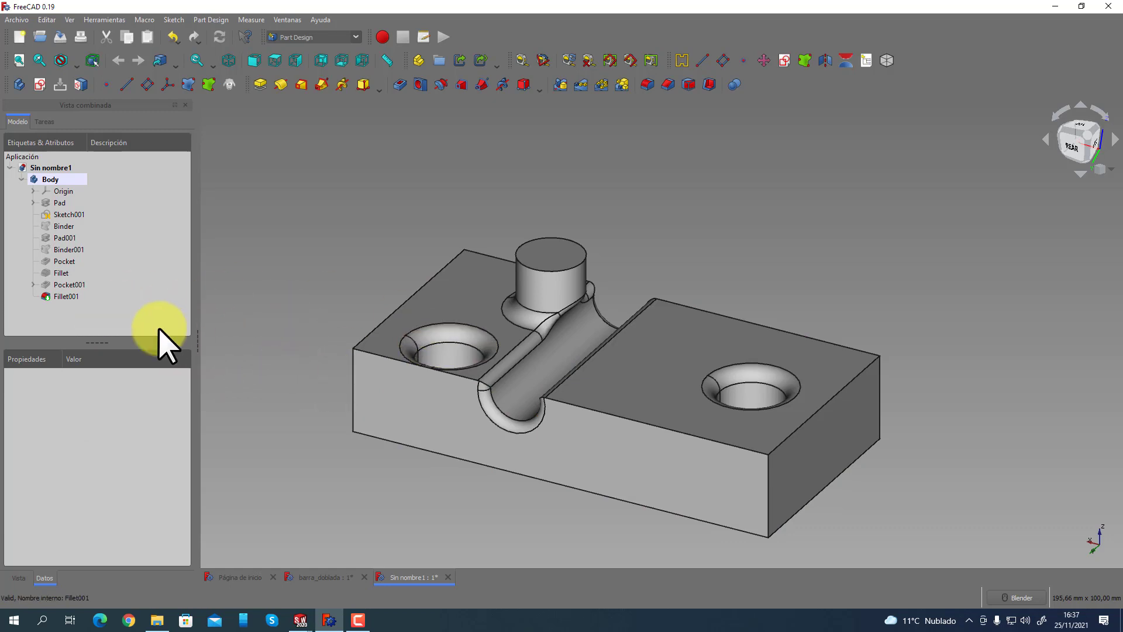
pyautogui.click(69, 285)
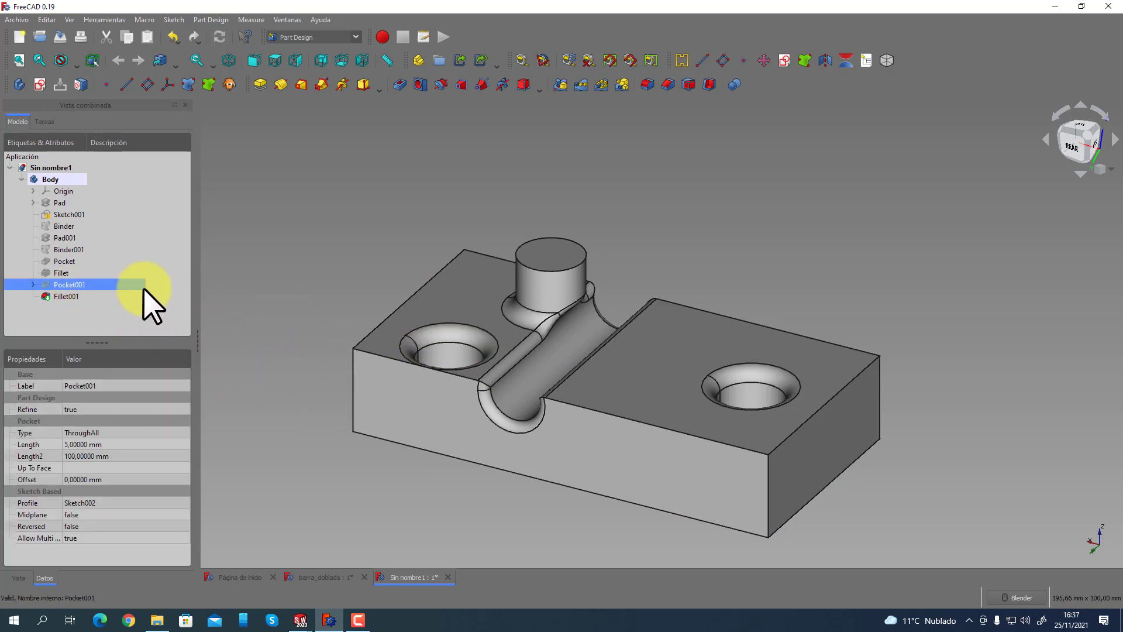
pyautogui.press('space')
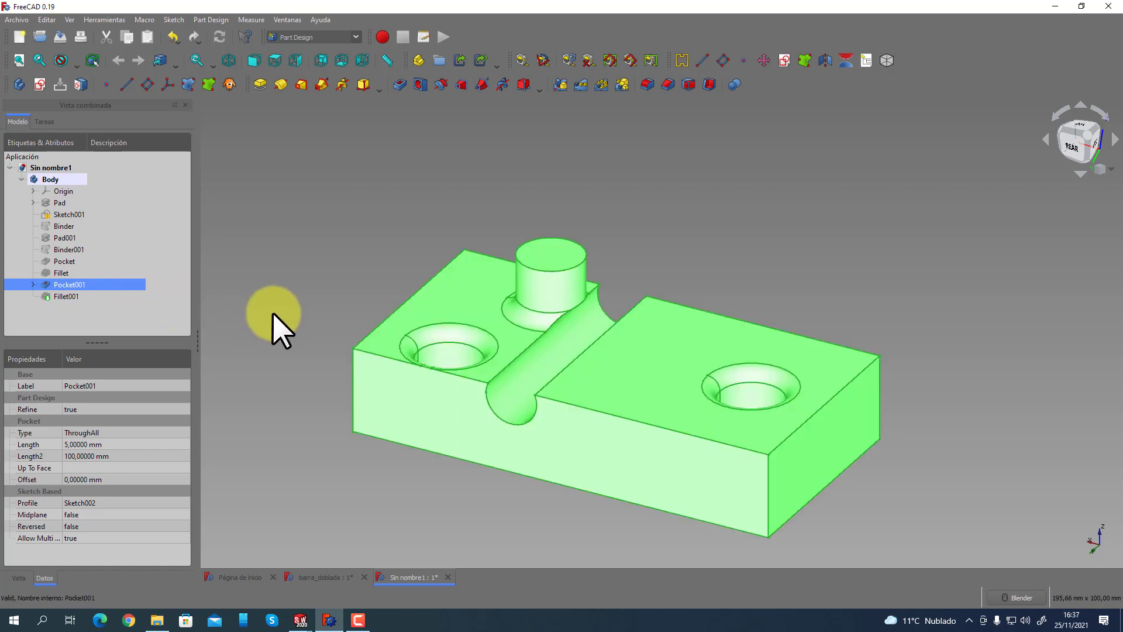
pyautogui.click(63, 272)
pyautogui.press('space')
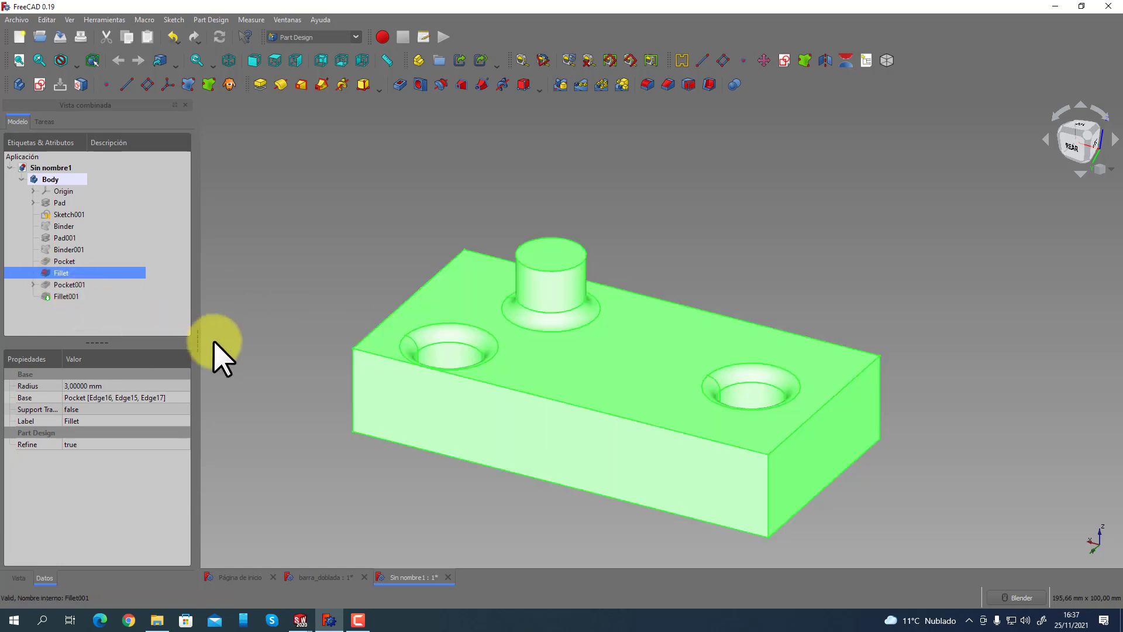
pyautogui.click(316, 355)
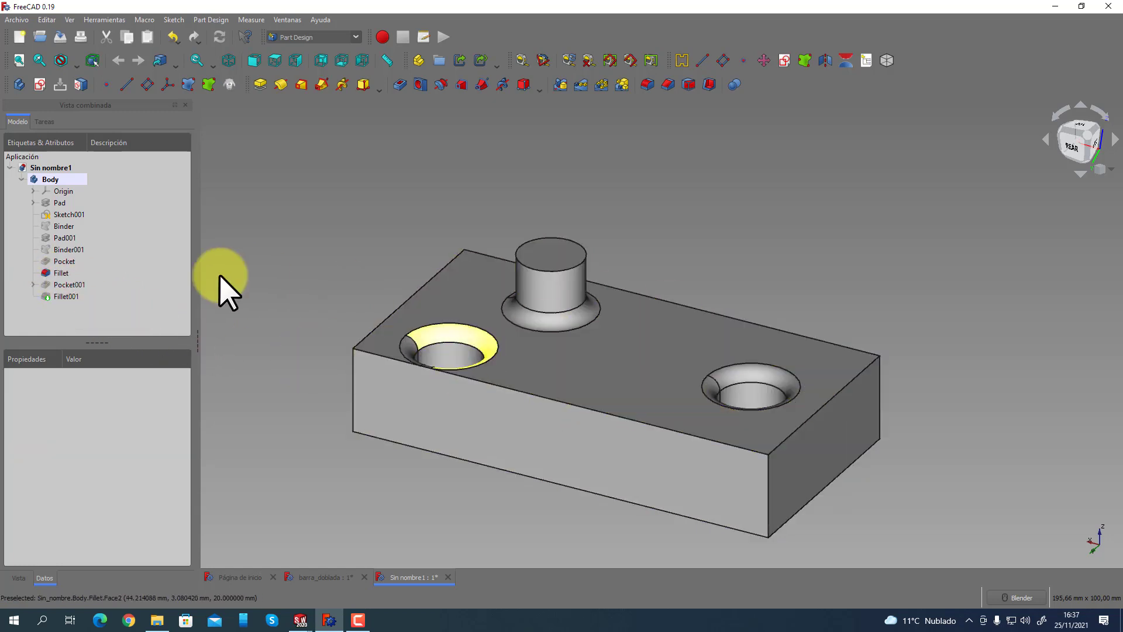
pyautogui.click(64, 261)
pyautogui.press('space')
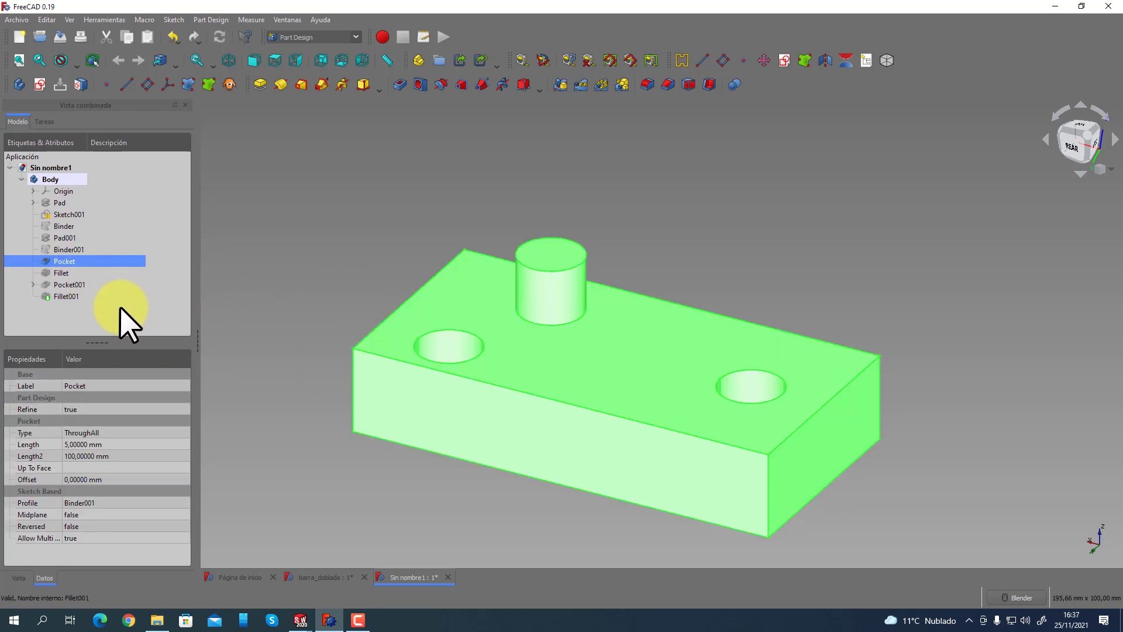
pyautogui.click(59, 273)
pyautogui.press('space')
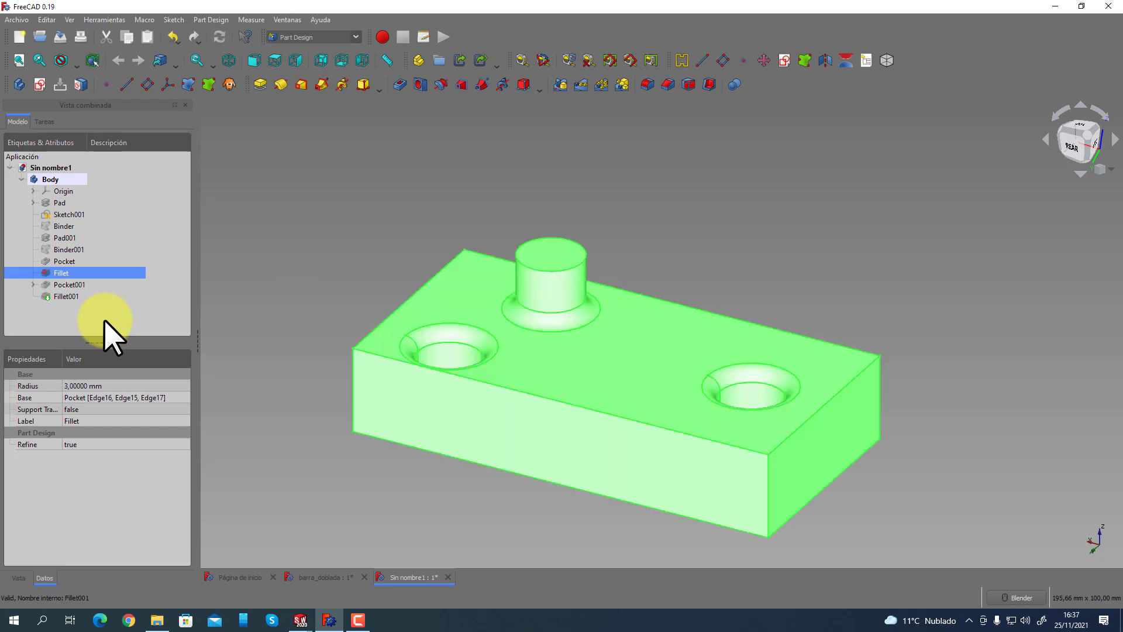
pyautogui.click(76, 285)
pyautogui.press('space')
pyautogui.click(65, 297)
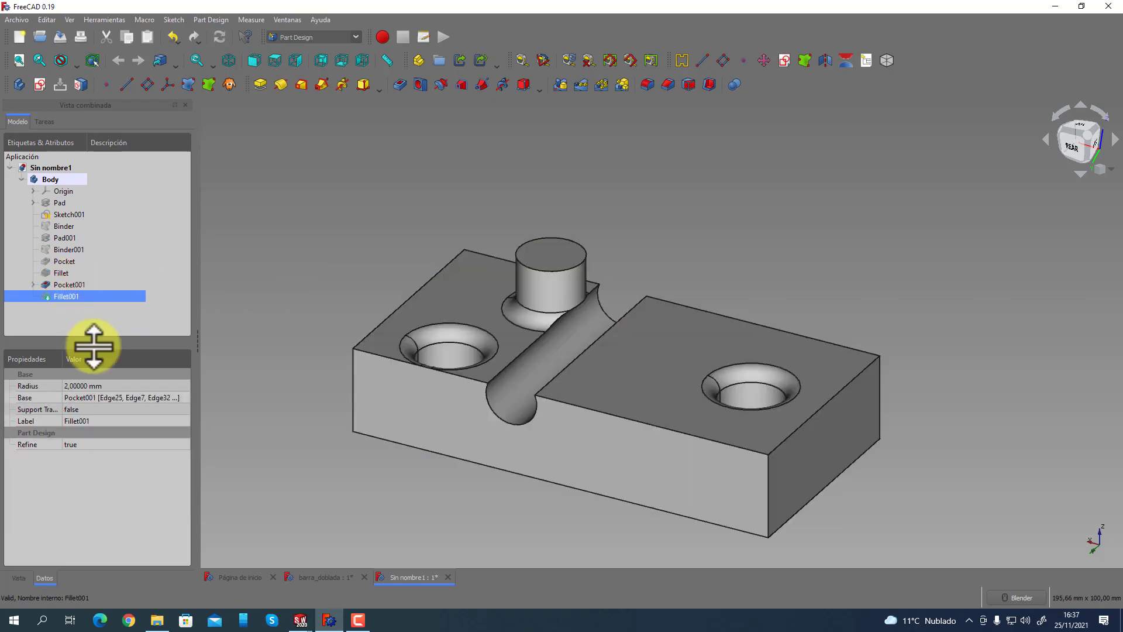
pyautogui.press('space')
pyautogui.click(76, 285)
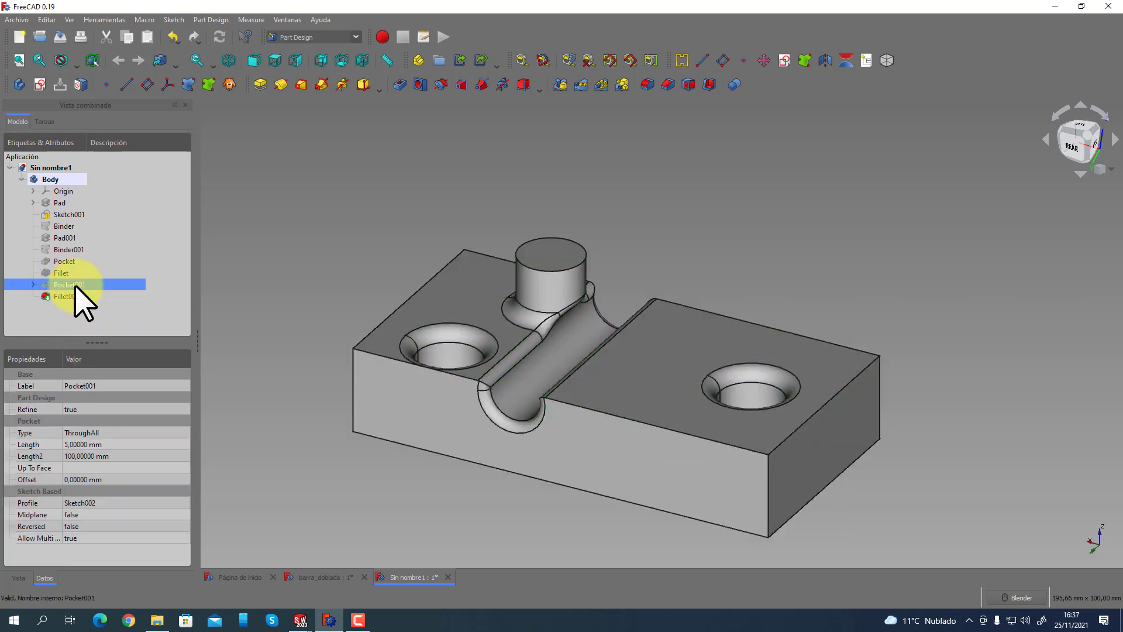
pyautogui.press('space')
pyautogui.click(61, 273)
pyautogui.click(62, 261)
pyautogui.press('space')
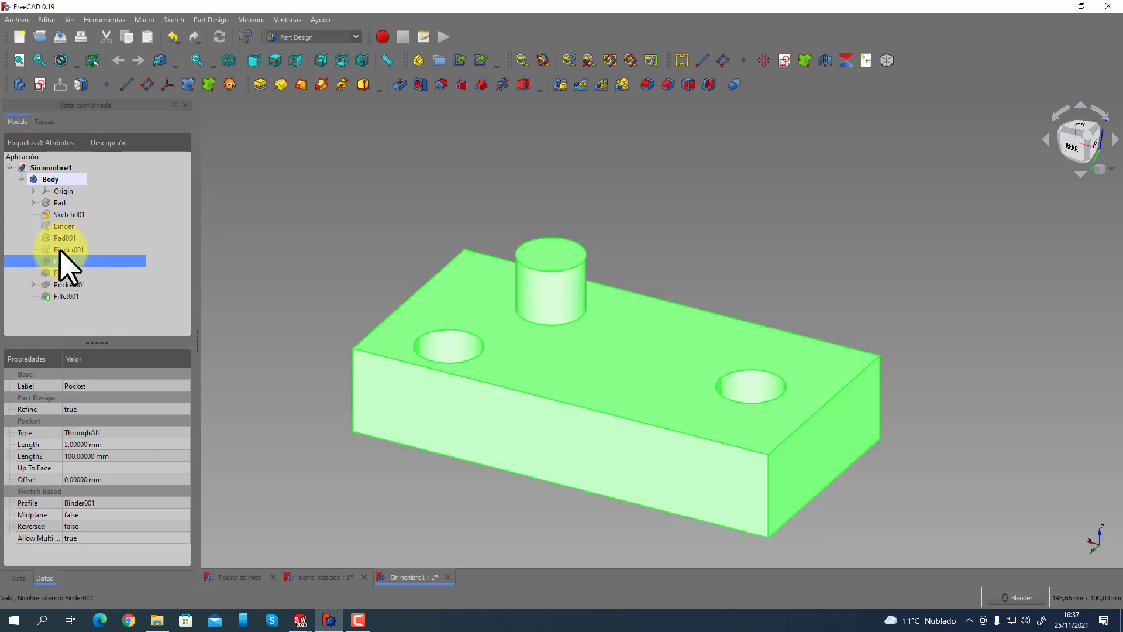
pyautogui.click(62, 250)
pyautogui.click(58, 238)
pyautogui.click(54, 226)
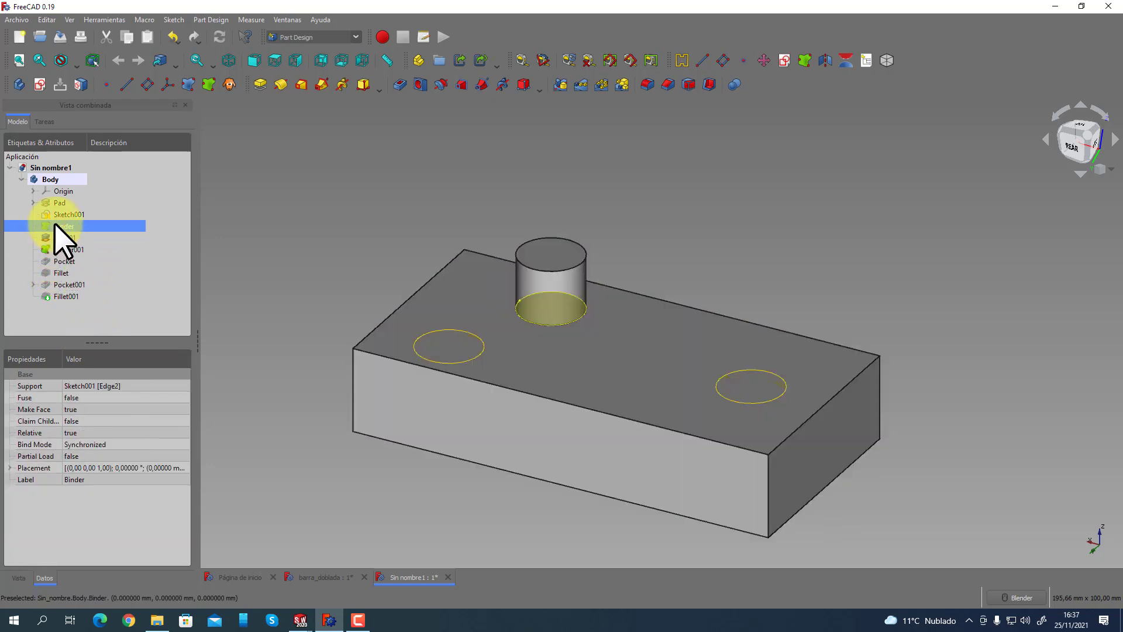
pyautogui.click(54, 215)
pyautogui.click(53, 202)
pyautogui.press('space')
pyautogui.click(54, 214)
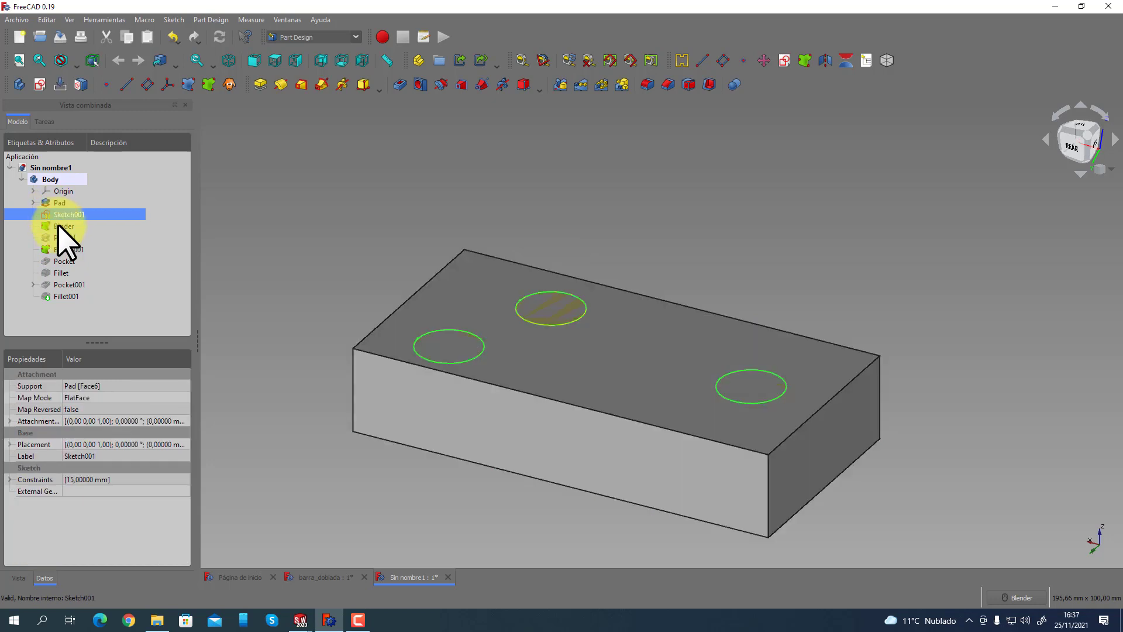
pyautogui.click(55, 226)
pyautogui.click(58, 238)
pyautogui.press('space')
pyautogui.click(55, 250)
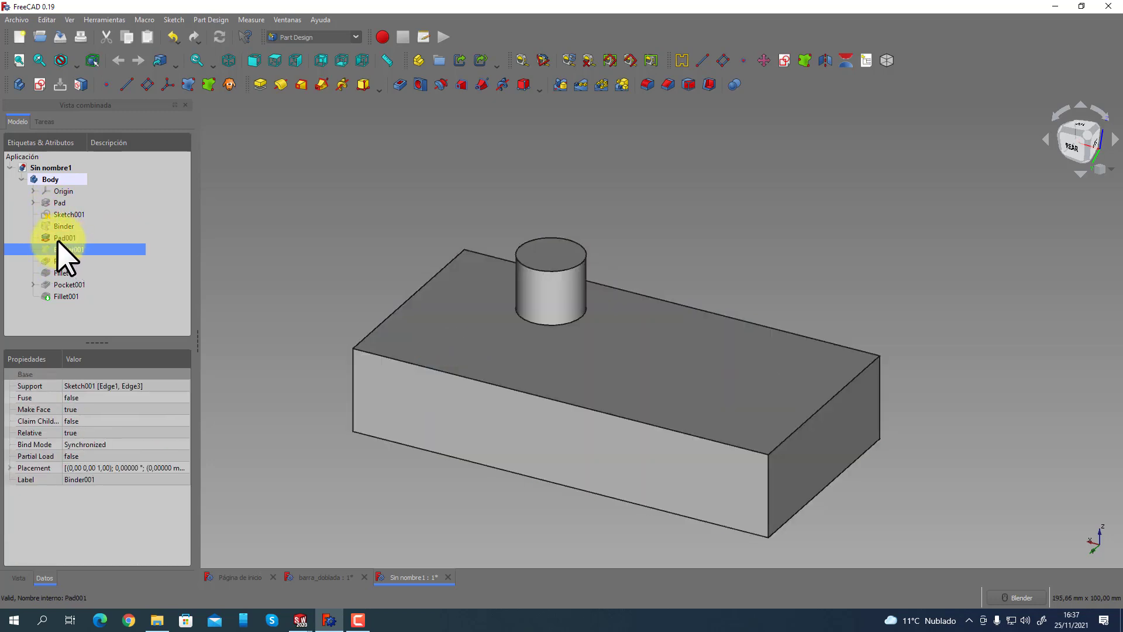
pyautogui.click(58, 238)
pyautogui.press('space')
pyautogui.click(55, 226)
pyautogui.click(54, 215)
pyautogui.click(52, 203)
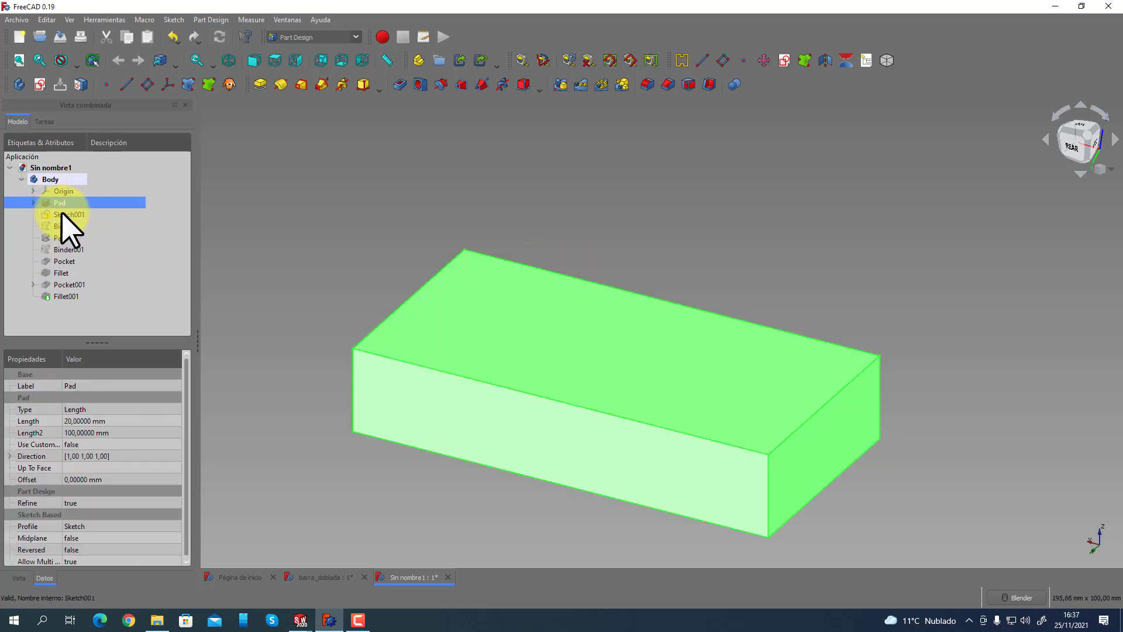
pyautogui.press('space')
pyautogui.click(66, 296)
pyautogui.click(251, 320)
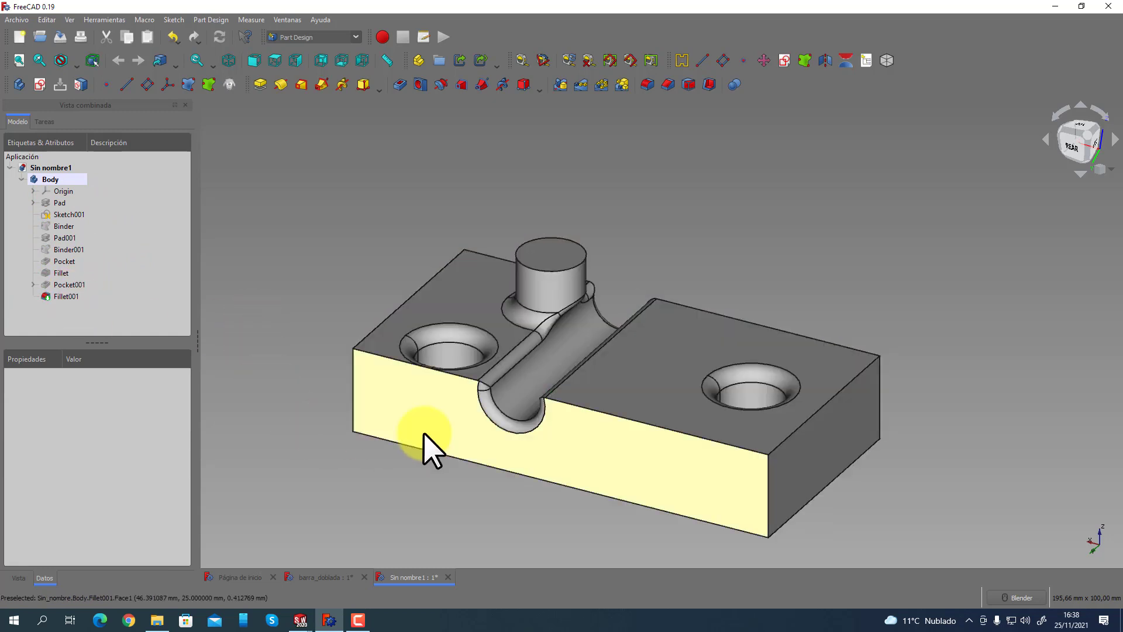
pyautogui.moveTo(423, 436); pyautogui.dragTo(304, 428, button='middle')
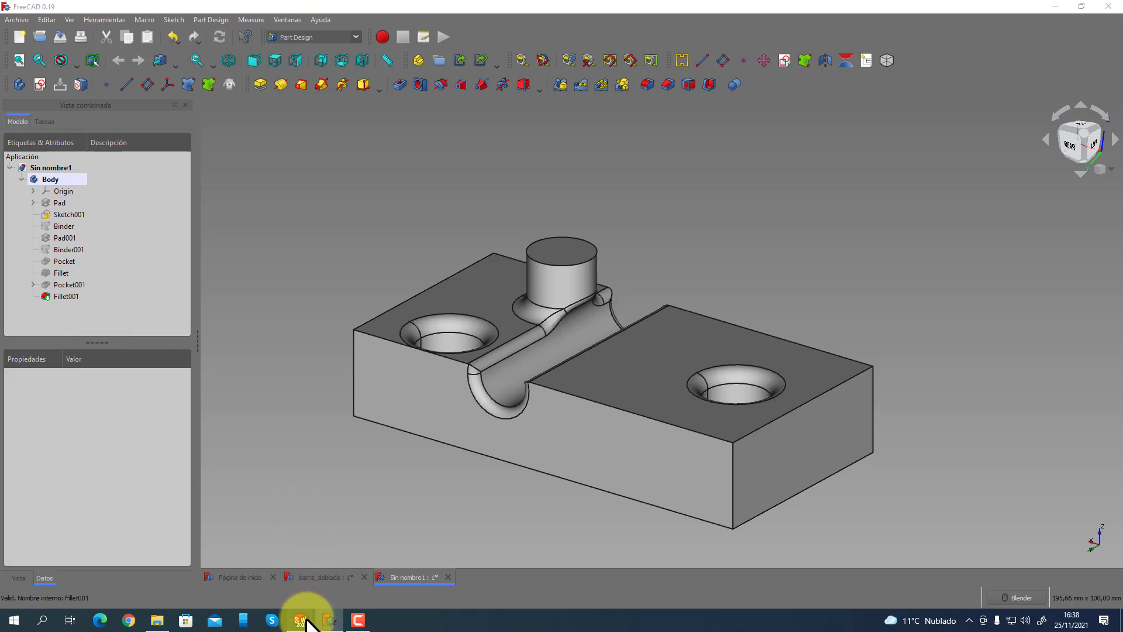
# Bring SOLIDWORKS forward and expand Cortar-Extruir6 to show its Croquis9 sketch.
pyautogui.moveTo(301, 620)
pyautogui.click(408, 534)
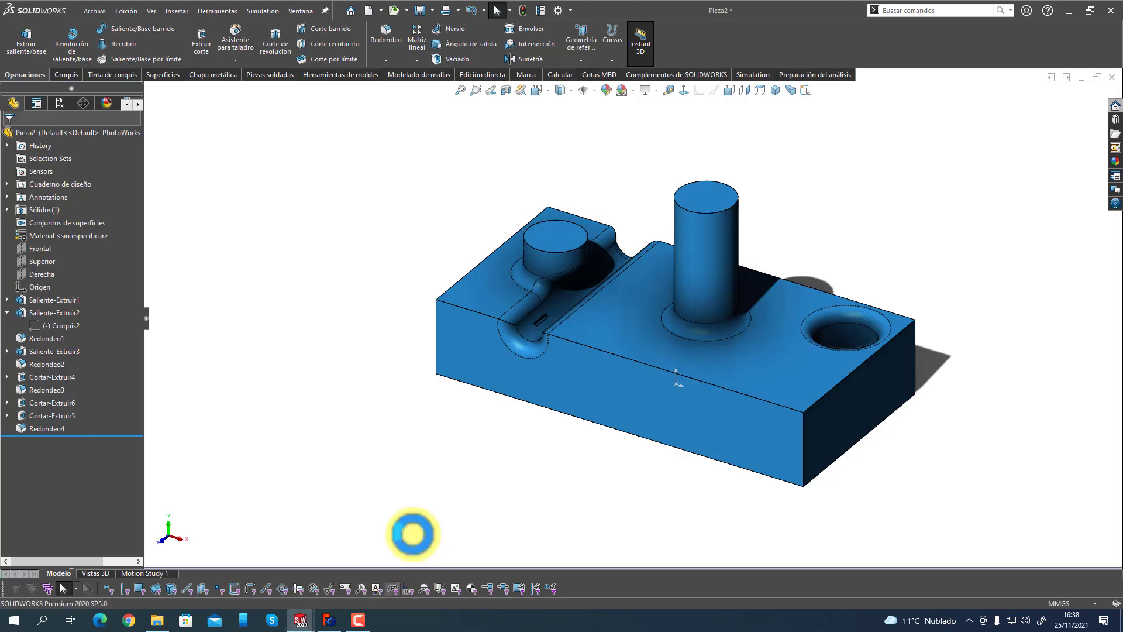
pyautogui.click(61, 402)
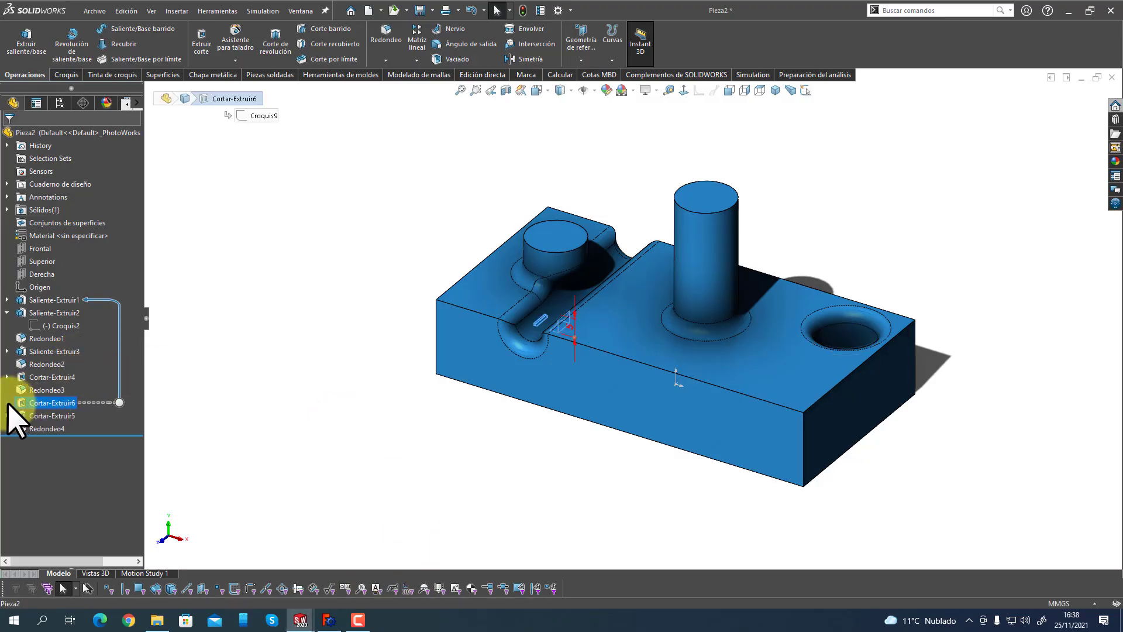
pyautogui.click(7, 403)
pyautogui.click(59, 415)
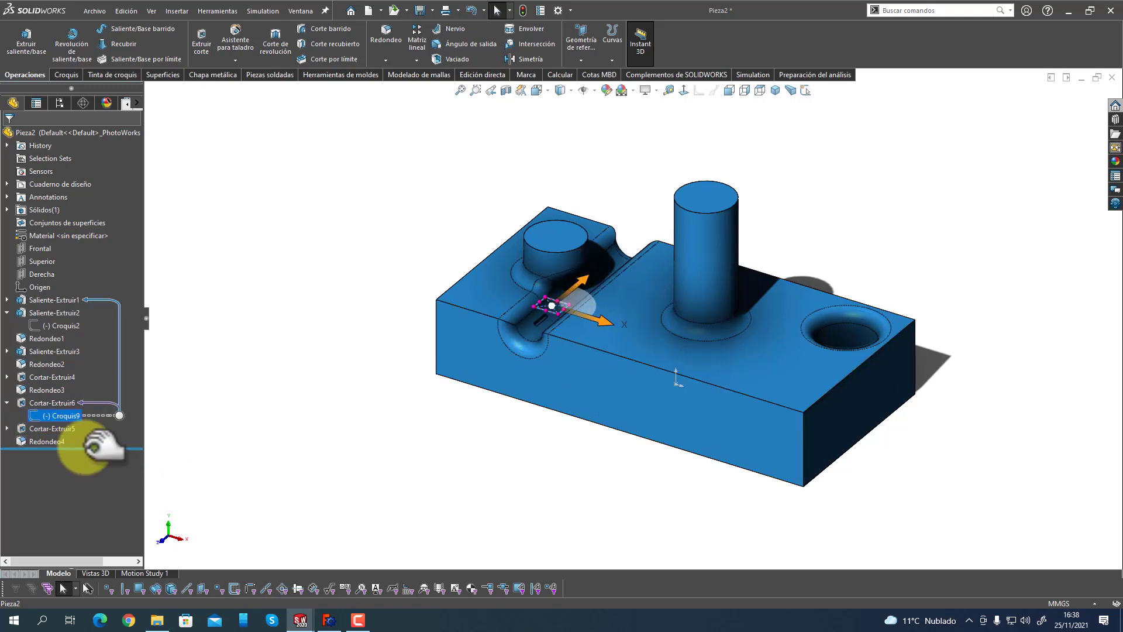
# Roll history back to just after Croquis9, restore all features, and return to FreeCAD.
pyautogui.moveTo(93, 448); pyautogui.dragTo(94, 421)
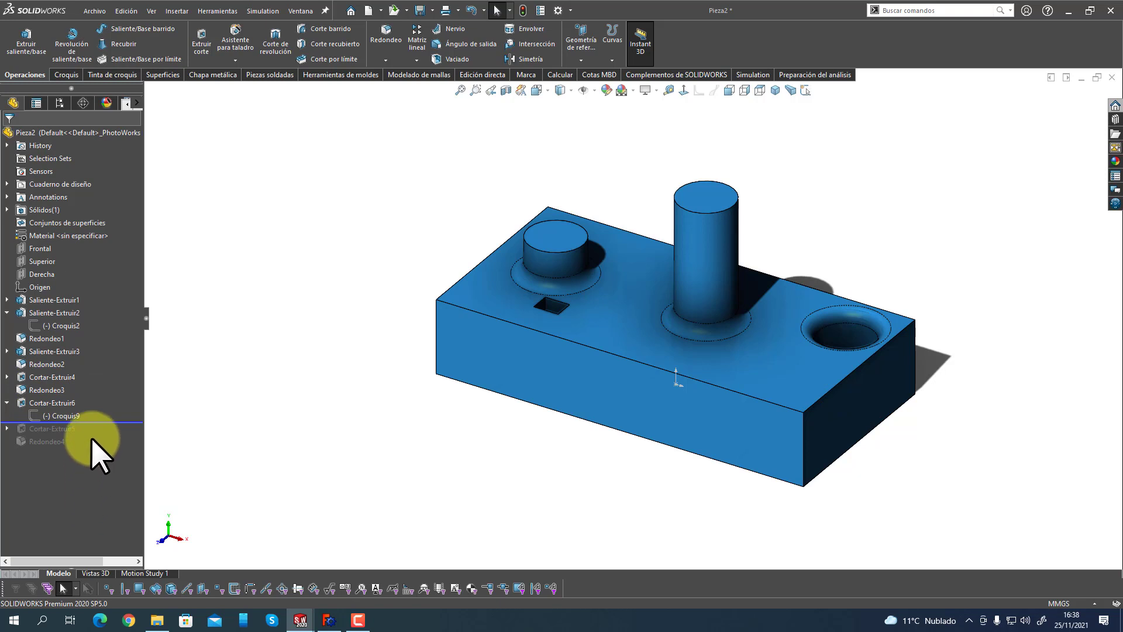
pyautogui.moveTo(94, 422); pyautogui.dragTo(75, 579)
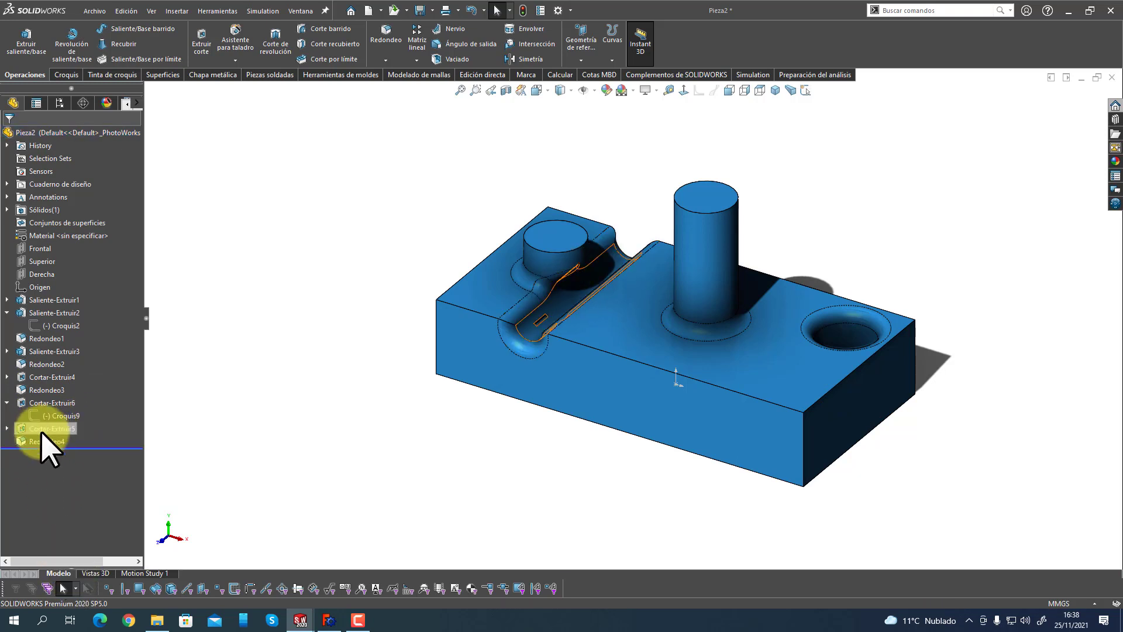
pyautogui.click(328, 619)
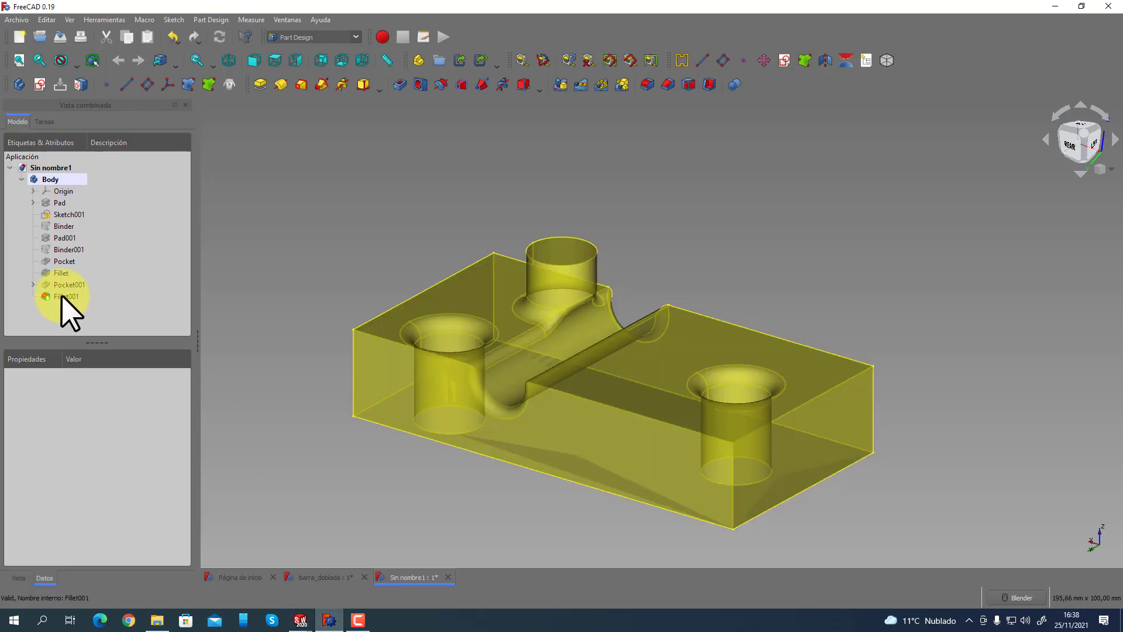
# Toggle Fillet001, Pocket001 and Fillet visibility to show the block with filleted holes, no slot.
pyautogui.click(64, 296)
pyautogui.press('space')
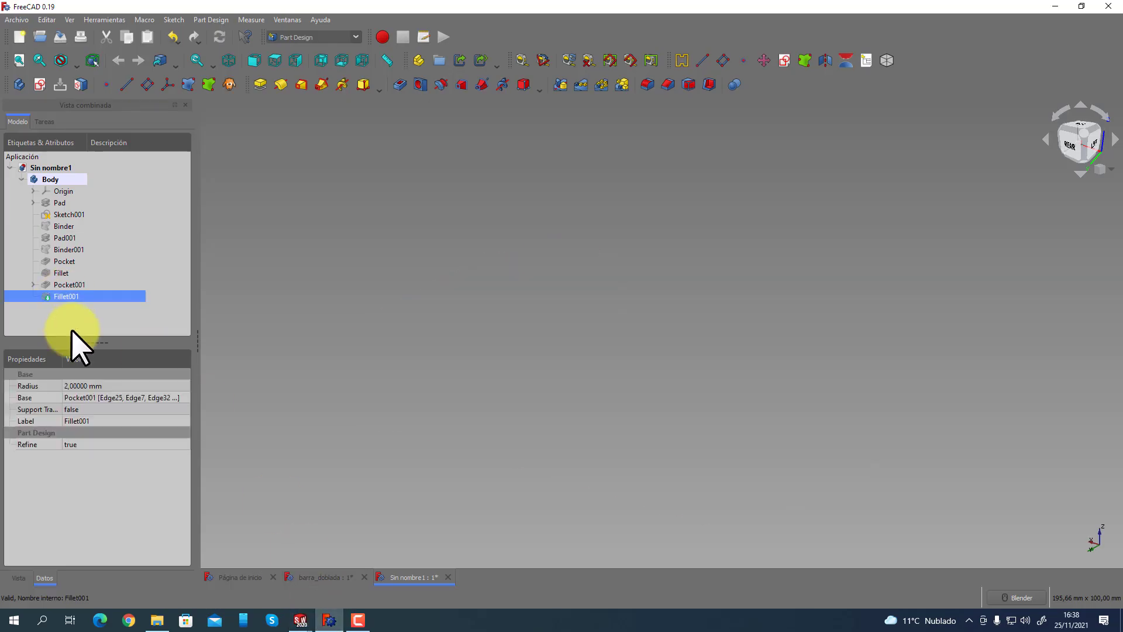
pyautogui.click(67, 285)
pyautogui.press('space')
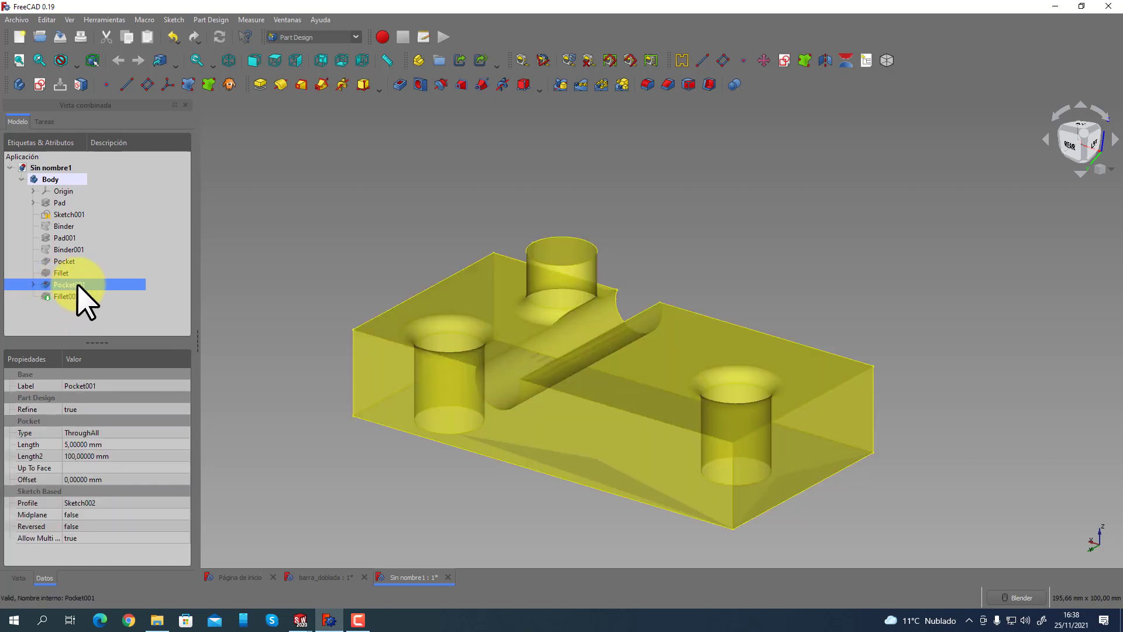
pyautogui.click(63, 273)
pyautogui.press('space')
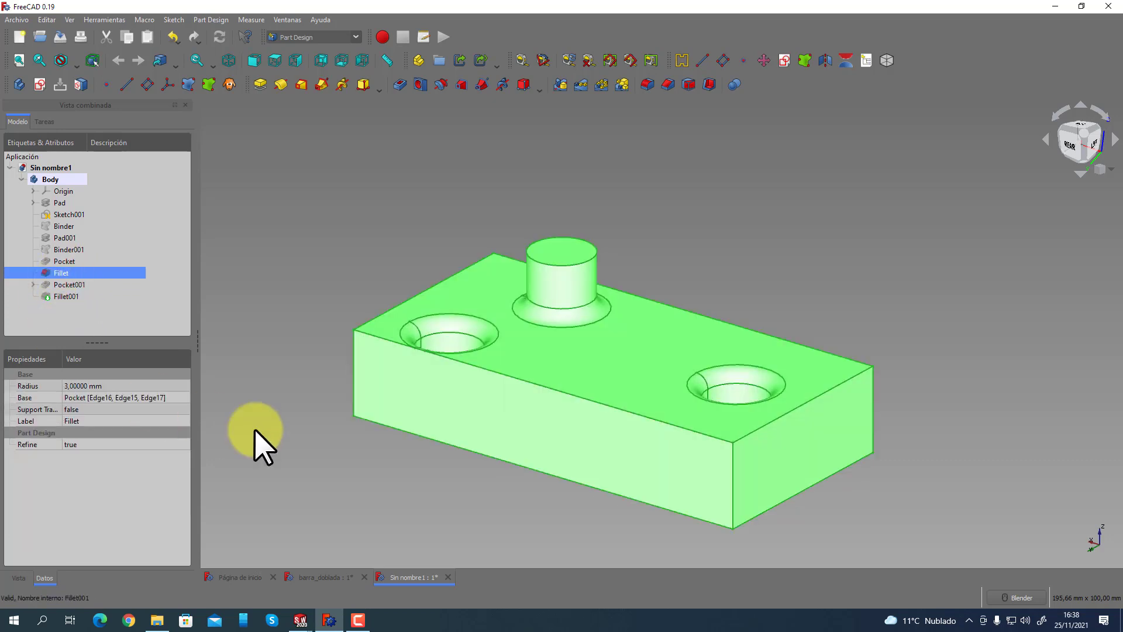
# Orbit down onto the block and select its top face.
pyautogui.click(296, 464)
pyautogui.moveTo(296, 464); pyautogui.dragTo(499, 476, button='middle')
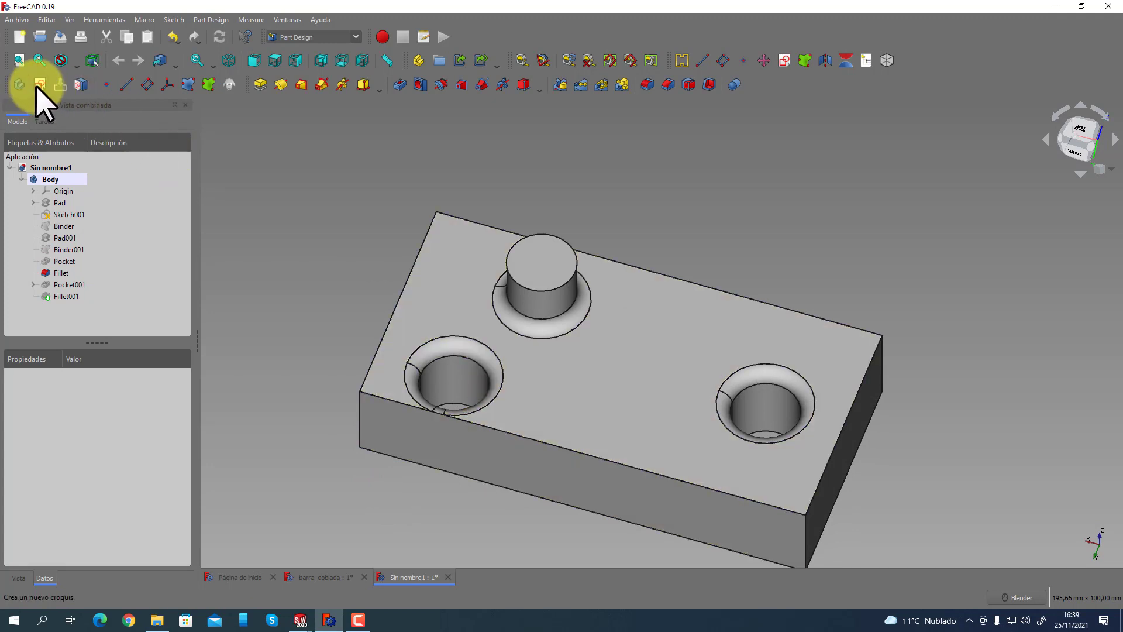
pyautogui.click(521, 395)
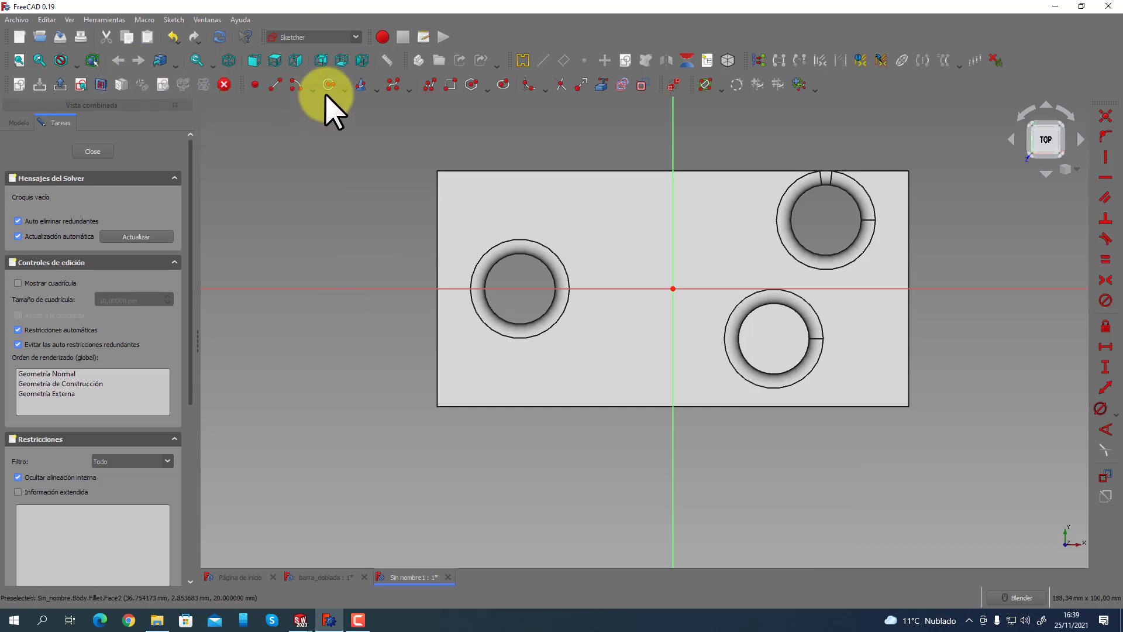
# Draw a small rectangle beside the boss in Sketch003 and close the sketch.
pyautogui.click(449, 85)
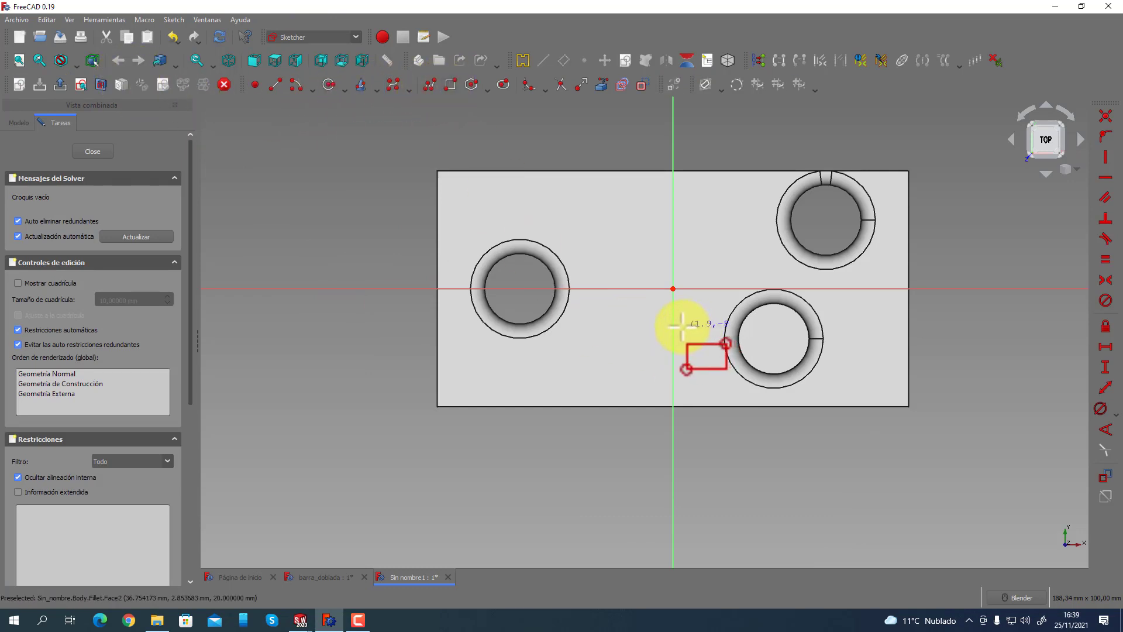
pyautogui.click(711, 346)
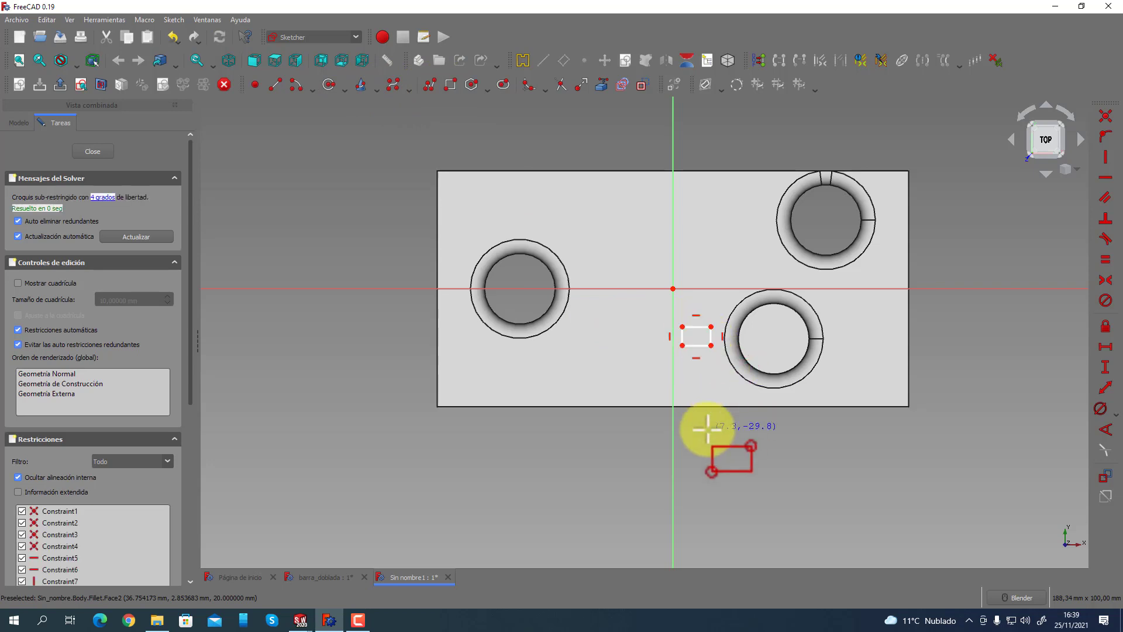
pyautogui.moveTo(708, 431)
pyautogui.mouseDown(button='middle')
pyautogui.moveTo(620, 333)
pyautogui.moveTo(440, 270)
pyautogui.mouseUp(button='middle')
pyautogui.click(105, 154)
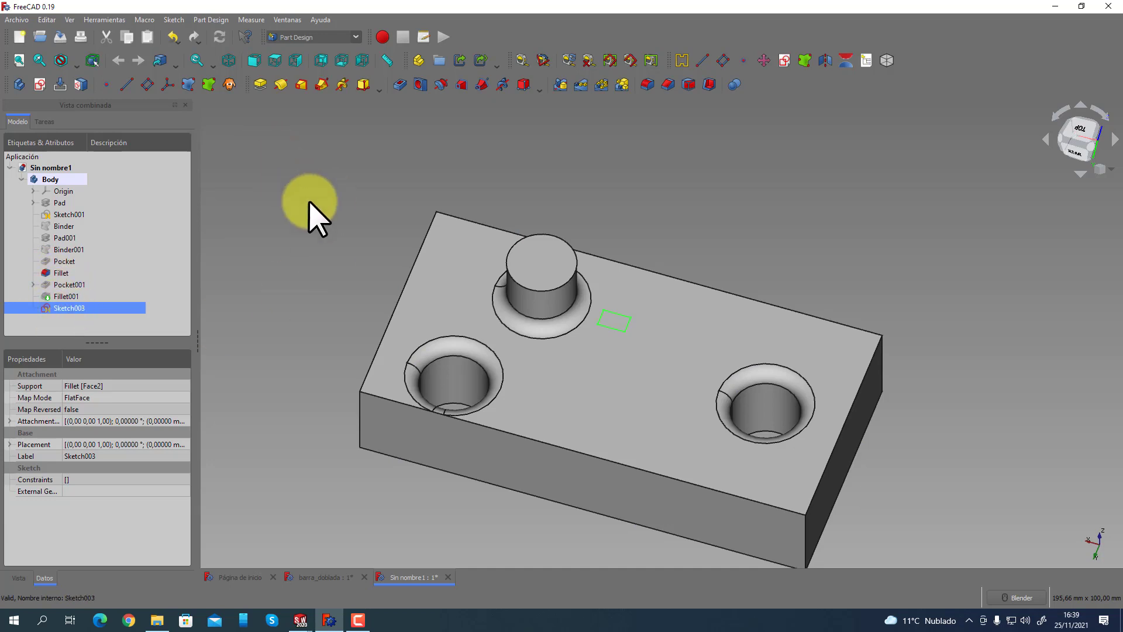
pyautogui.moveTo(313, 213)
pyautogui.mouseDown(button='middle')
pyautogui.moveTo(293, 181)
pyautogui.moveTo(351, 135)
pyautogui.mouseUp(button='middle')
# Pocket the new sketch 9 mm deep as Pocket002.
pyautogui.click(401, 85)
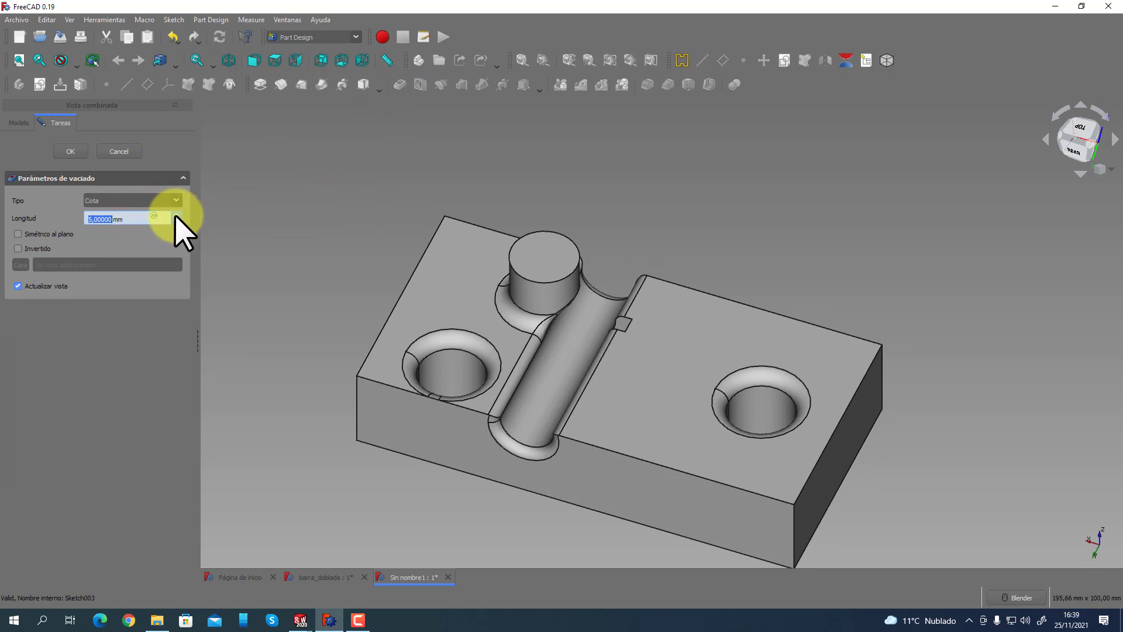
pyautogui.write('9')
pyautogui.moveTo(328, 275); pyautogui.dragTo(489, 369, button='middle')
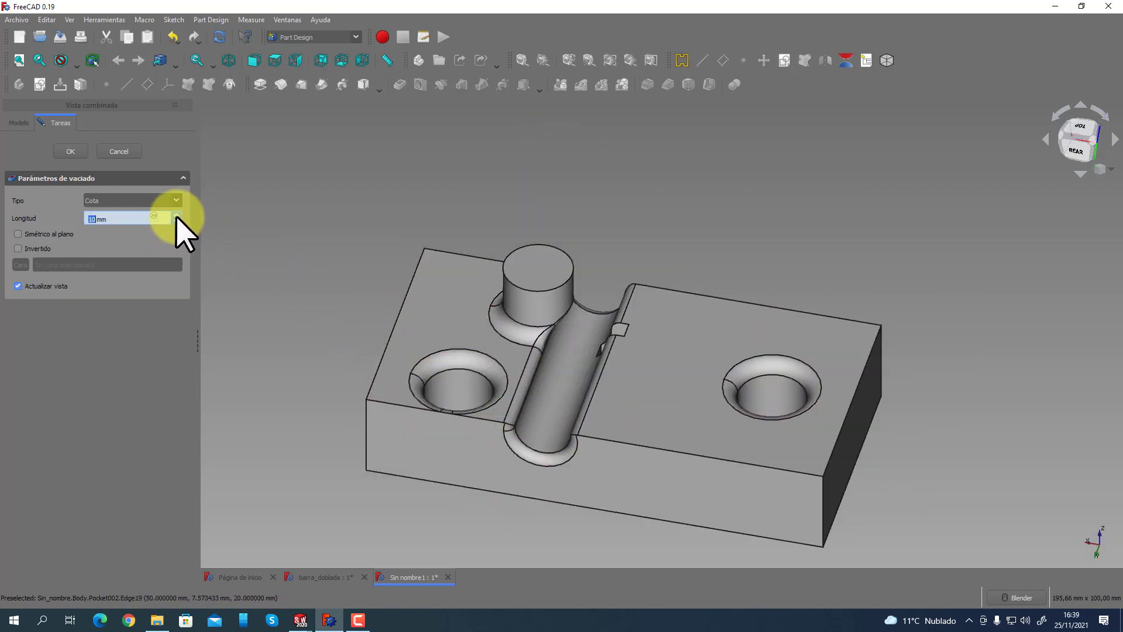
pyautogui.click(70, 151)
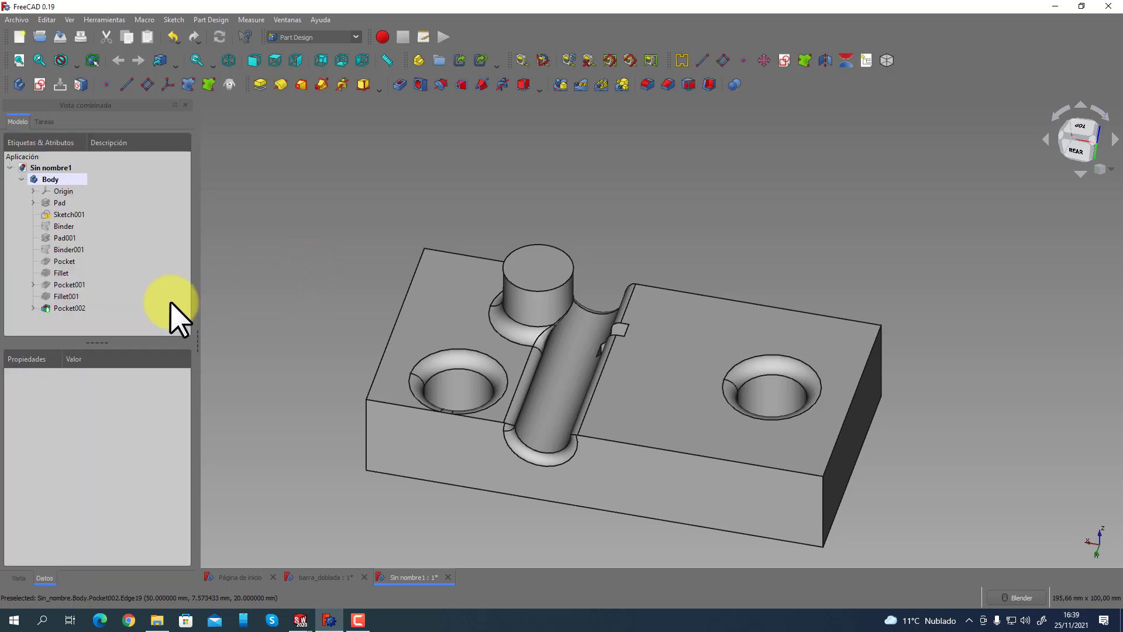
# Select Fillet001 and Pocket002 in the tree, then orbit to check the notch.
pyautogui.click(56, 296)
pyautogui.click(59, 306)
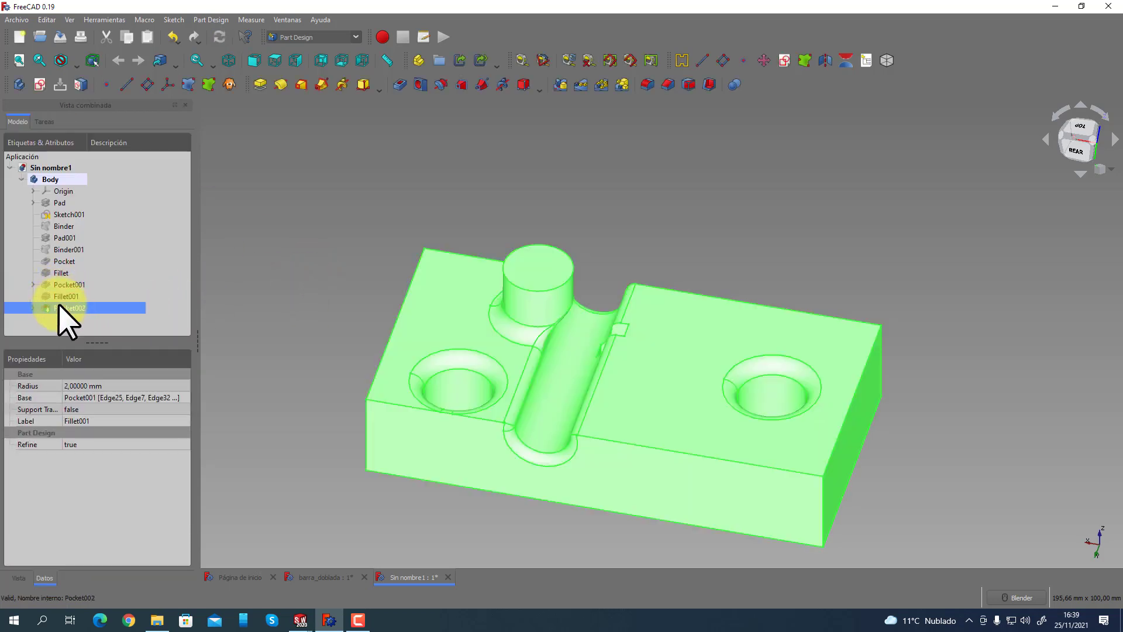
pyautogui.click(250, 250)
pyautogui.moveTo(251, 250); pyautogui.dragTo(486, 329, button='middle')
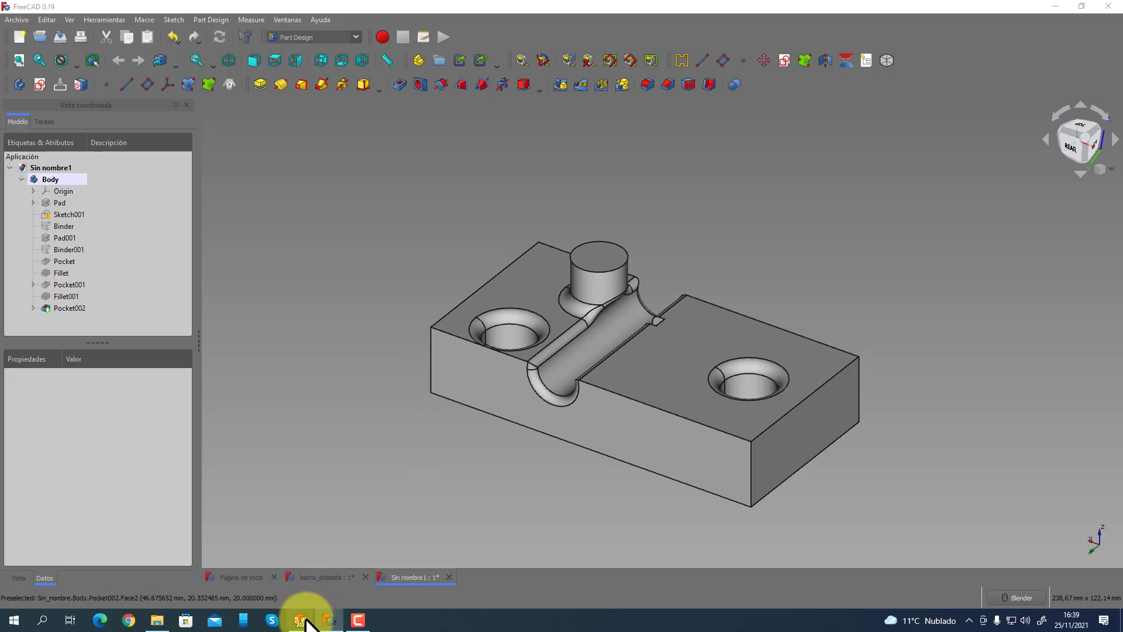
# In SOLIDWORKS, sketch a small center rectangle on Pieza2's top face.
pyautogui.moveTo(307, 623)
pyautogui.click(331, 591)
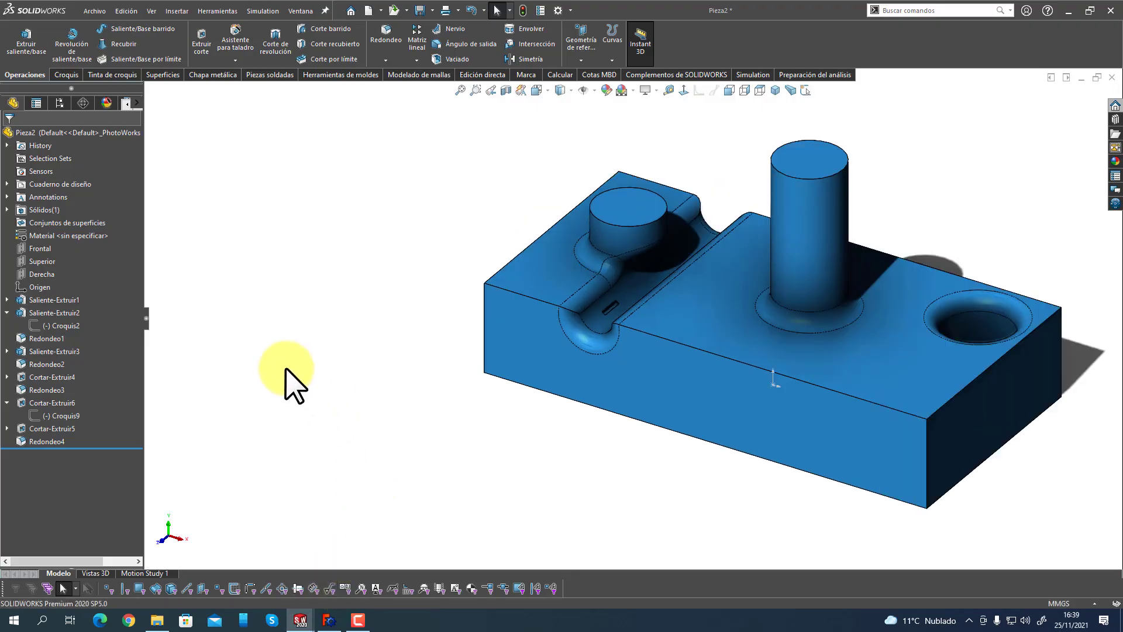
pyautogui.press('z')
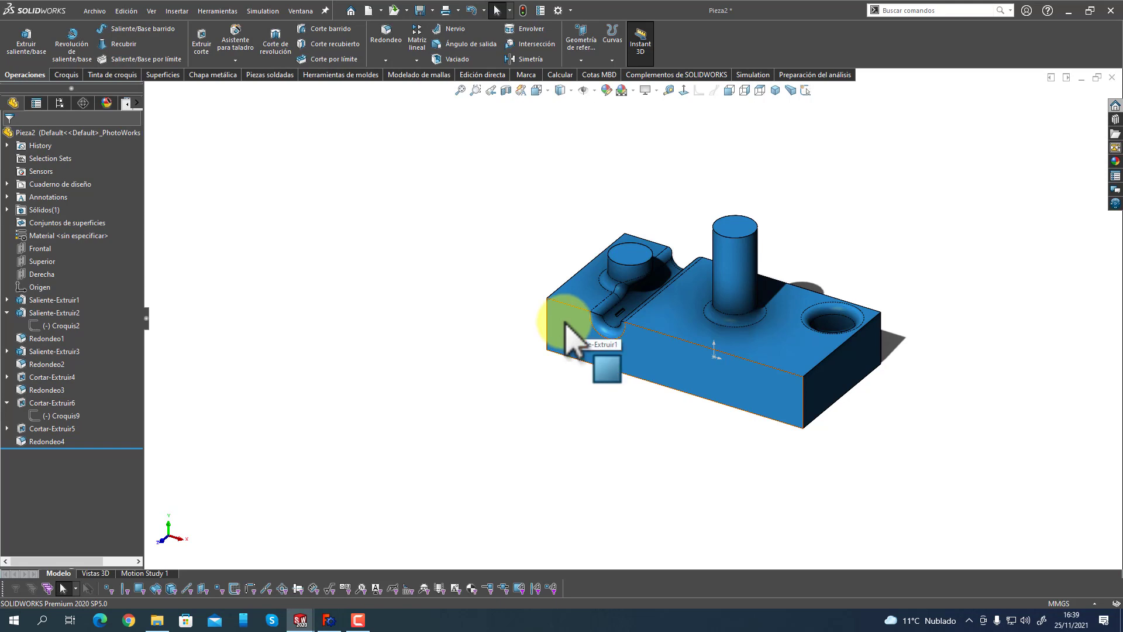
pyautogui.click(679, 325)
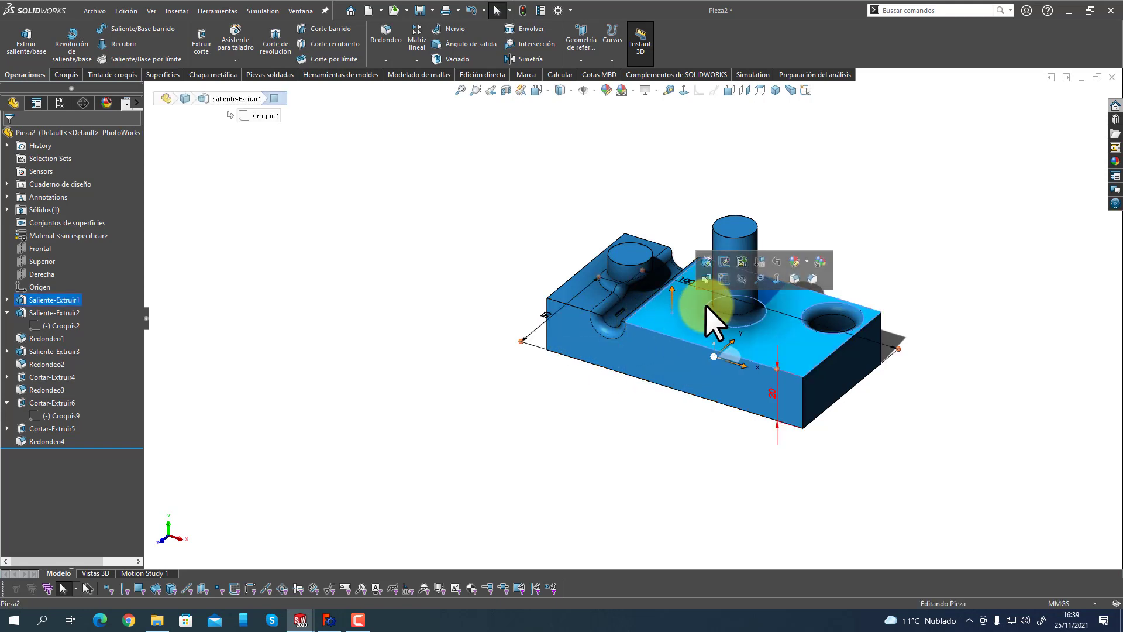
pyautogui.click(722, 282)
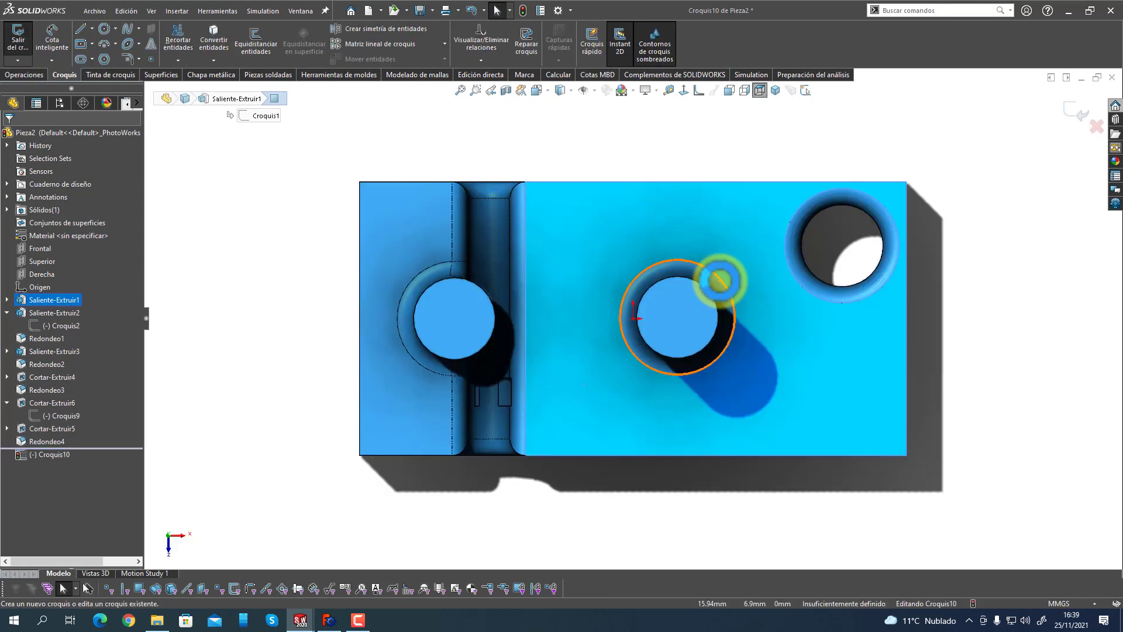
pyautogui.click(82, 46)
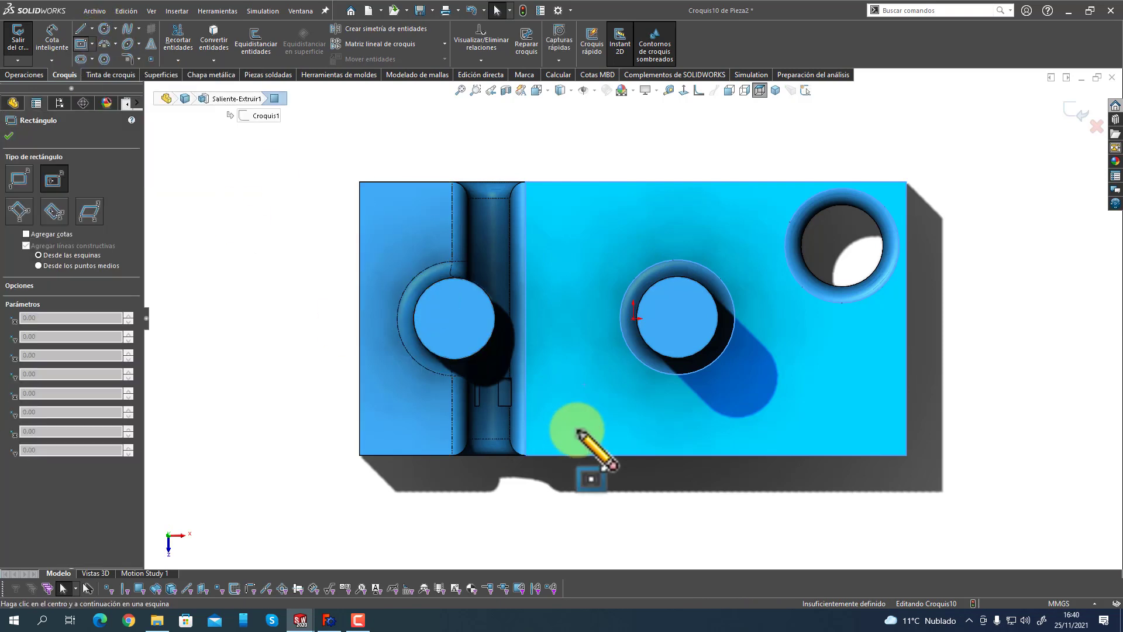
pyautogui.click(554, 376)
pyautogui.click(586, 411)
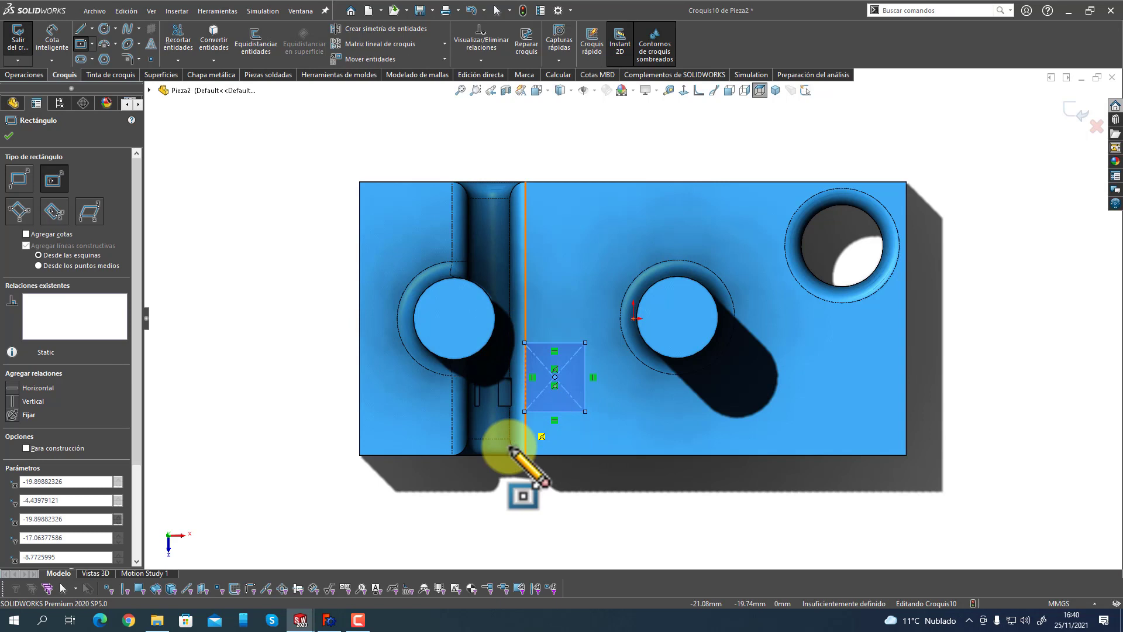
pyautogui.rightClick(515, 504)
pyautogui.click(544, 527)
# Make the rectangle's lower-left corner coincident with the slot's front corner and exit sketch Croquis10.
pyautogui.click(525, 411)
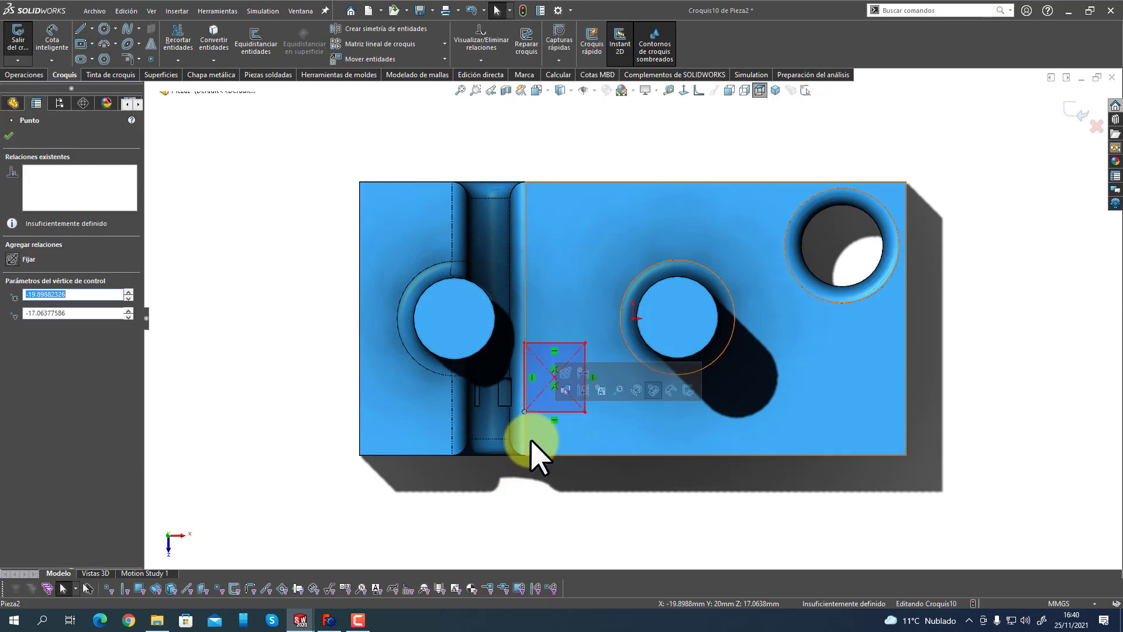
pyautogui.keyDown('ctrl'); pyautogui.click(525, 455); pyautogui.keyUp('ctrl')
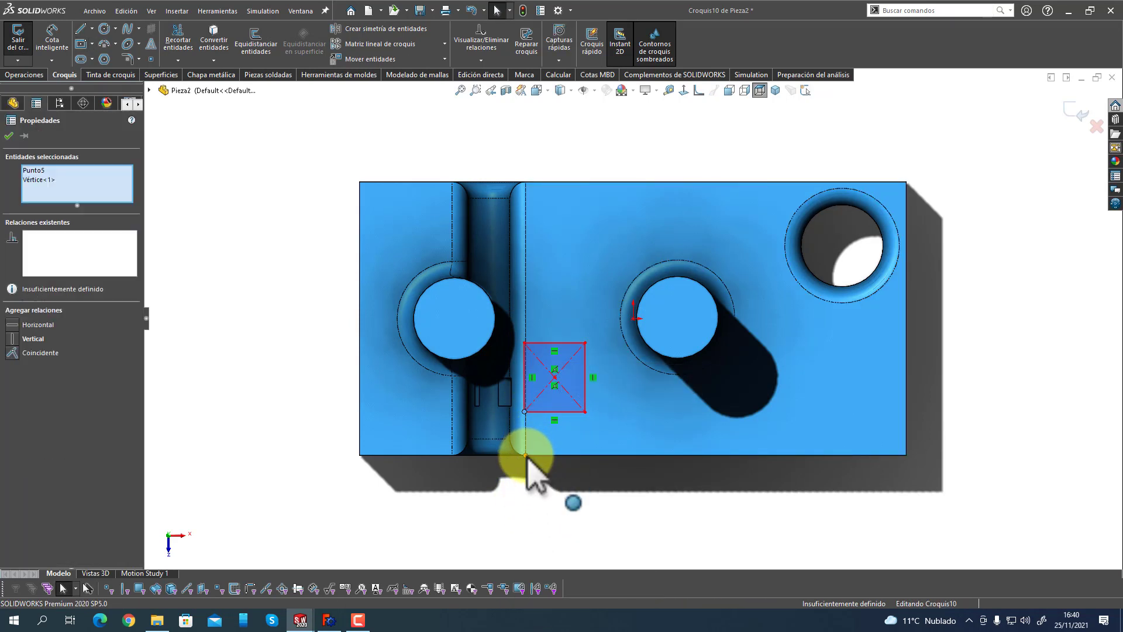
pyautogui.click(594, 404)
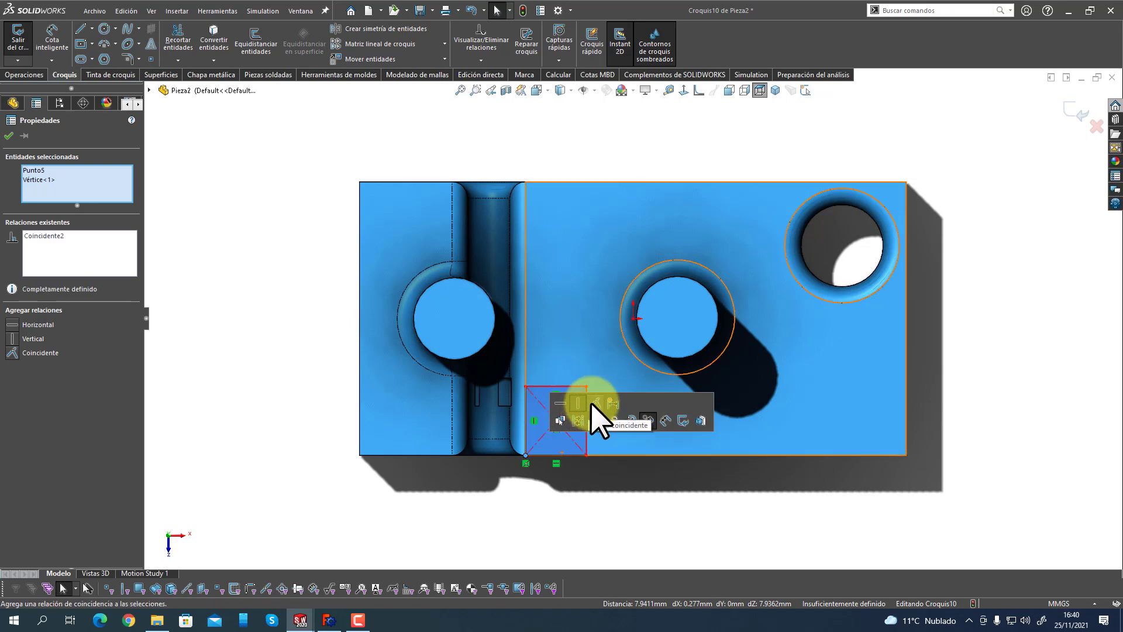
pyautogui.click(493, 531)
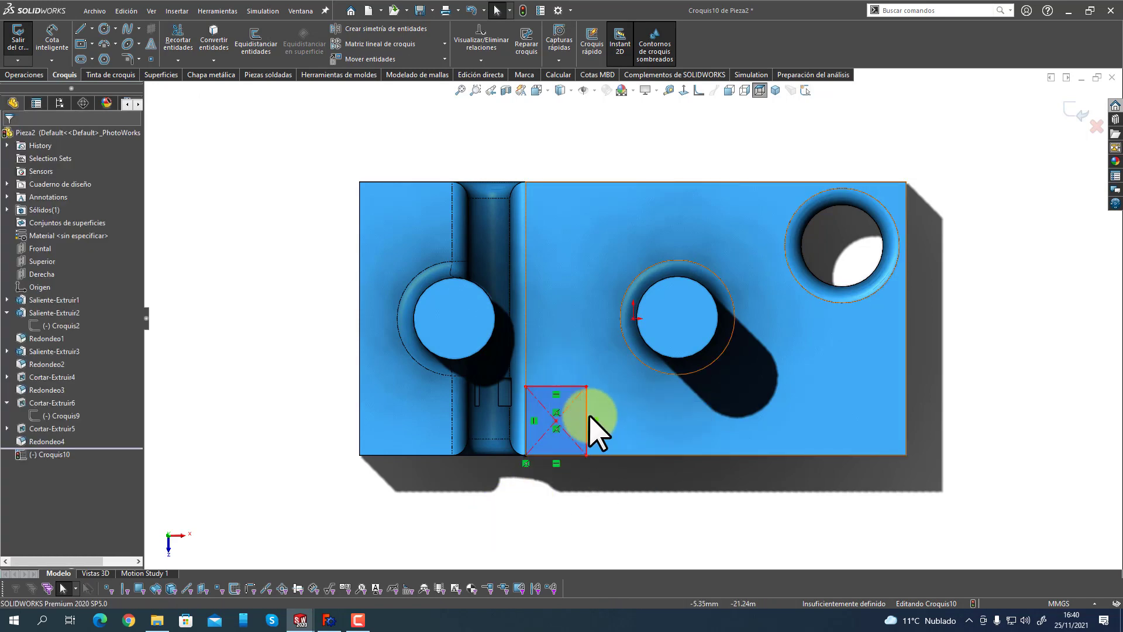
pyautogui.click(20, 41)
pyautogui.moveTo(338, 380); pyautogui.dragTo(296, 243, button='middle')
pyautogui.click(117, 461)
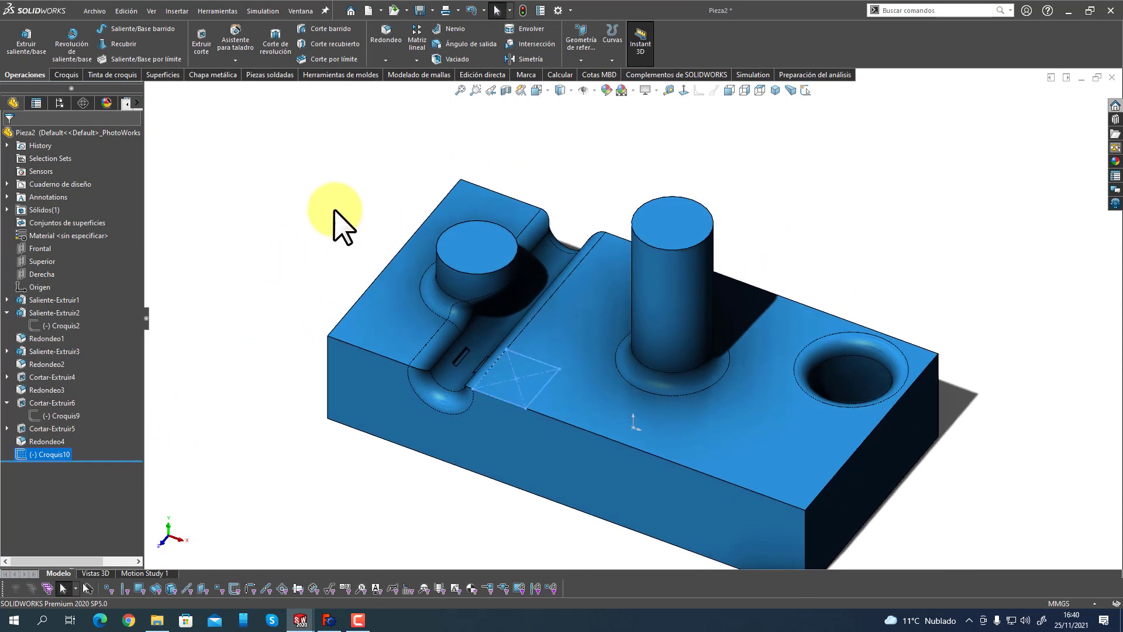
# Start a new sketch on the part's top face and draw a circle on it.
pyautogui.click(589, 403)
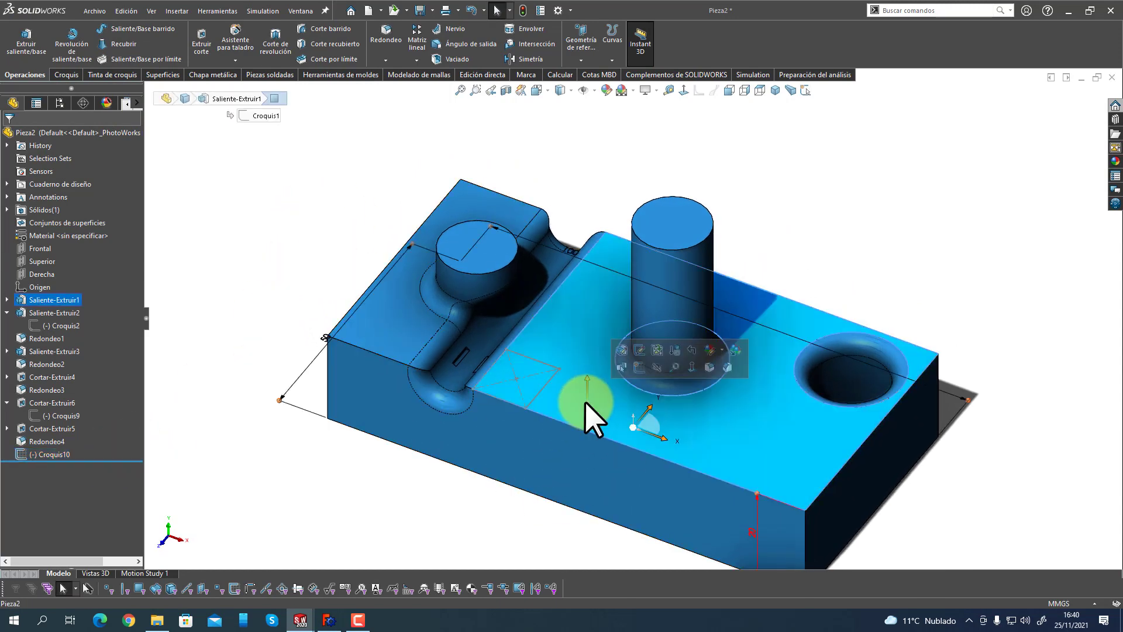
pyautogui.click(642, 364)
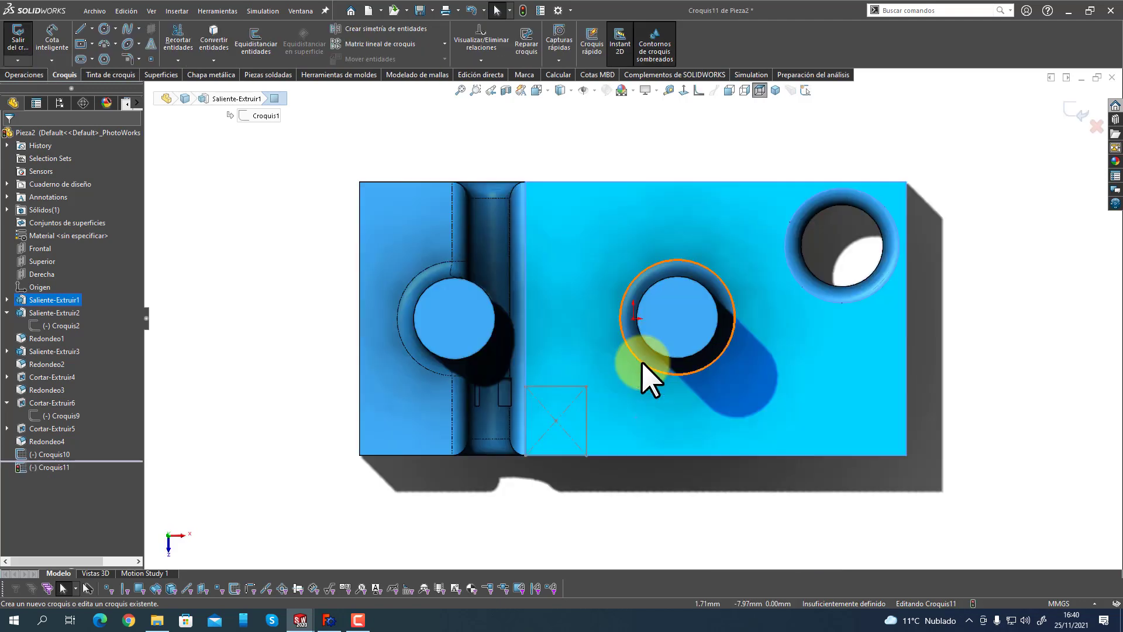
pyautogui.click(104, 29)
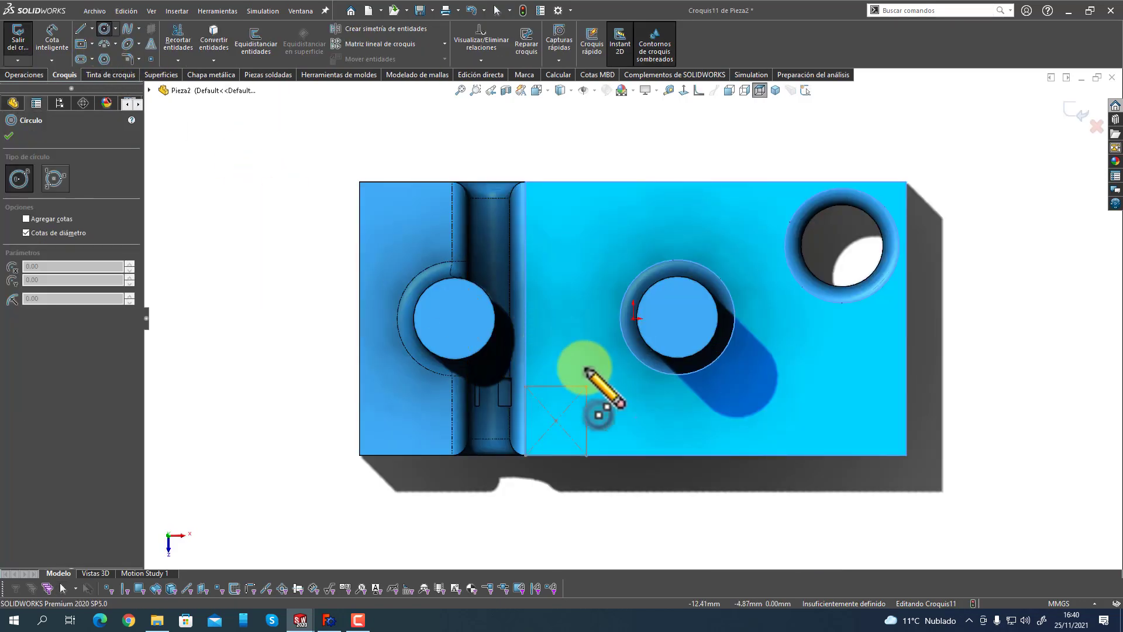
pyautogui.click(628, 408)
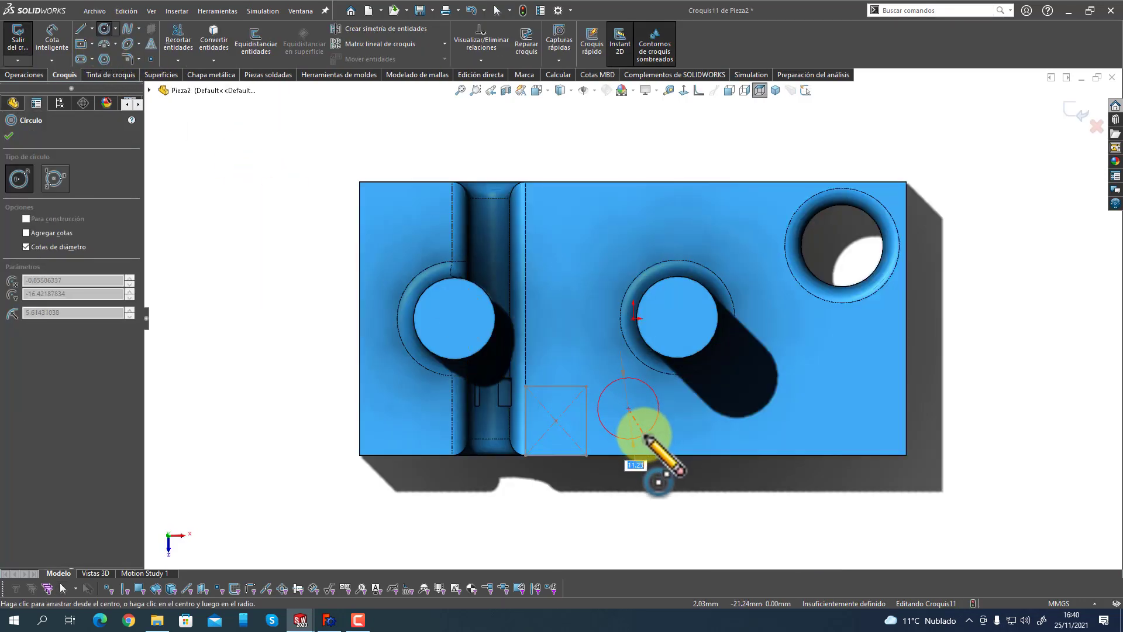
pyautogui.click(645, 437)
pyautogui.rightClick(641, 426)
pyautogui.click(632, 409)
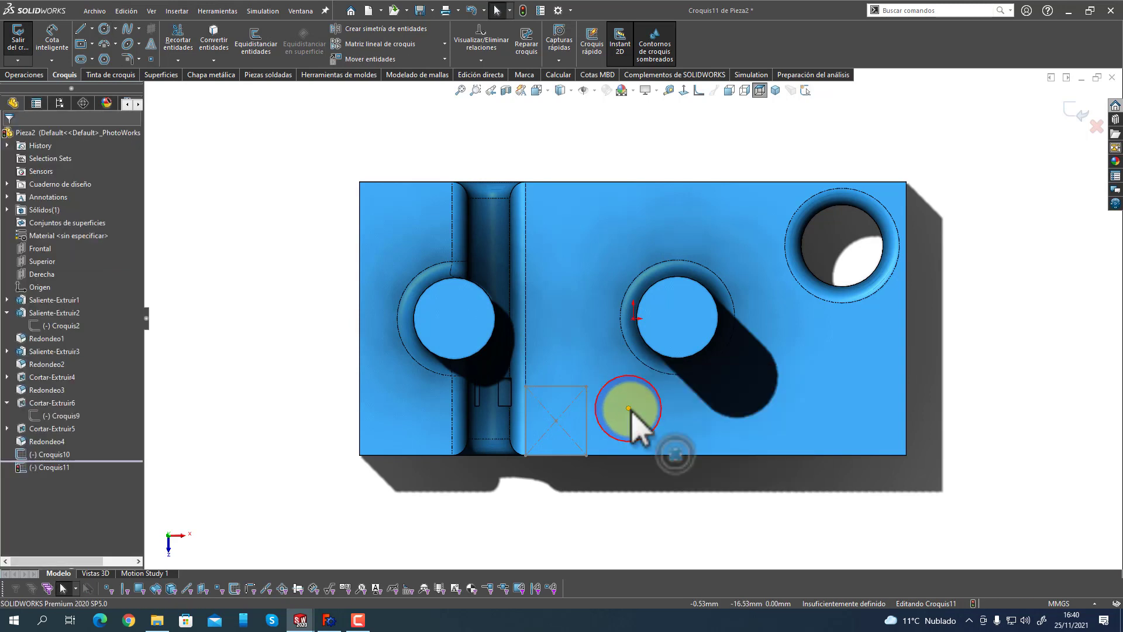
# Centre the circle on the slot's right-edge midpoint with a Punto medio relation, then exit the sketch.
pyautogui.moveTo(628, 409); pyautogui.dragTo(534, 351)
pyautogui.keyDown('ctrl'); pyautogui.click(534, 351); pyautogui.keyUp('ctrl')
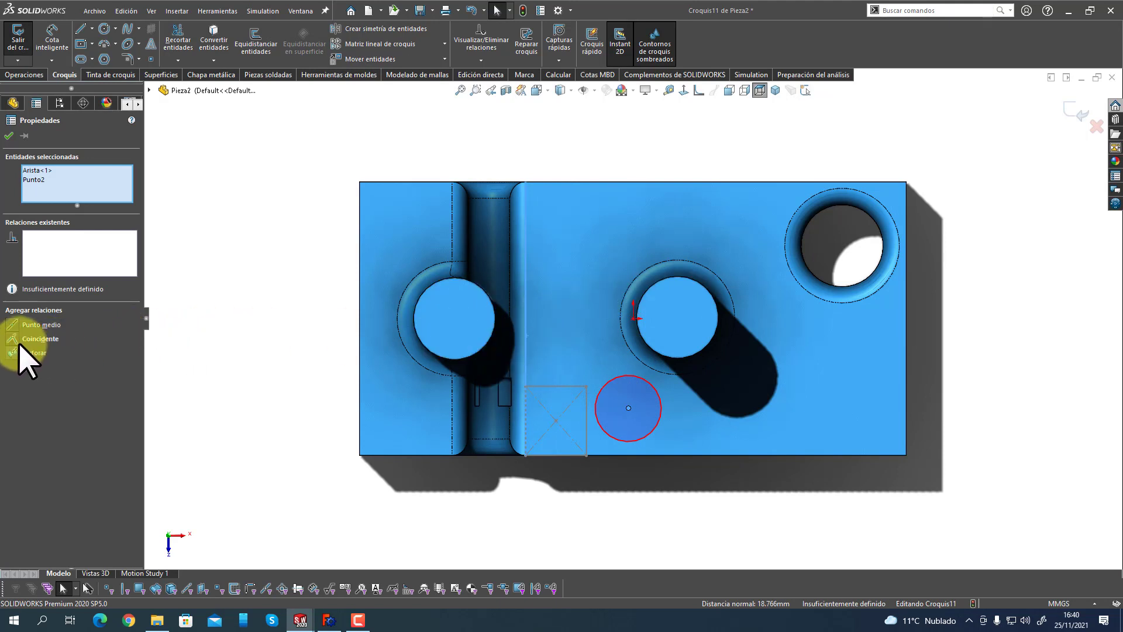
pyautogui.click(16, 325)
pyautogui.click(201, 292)
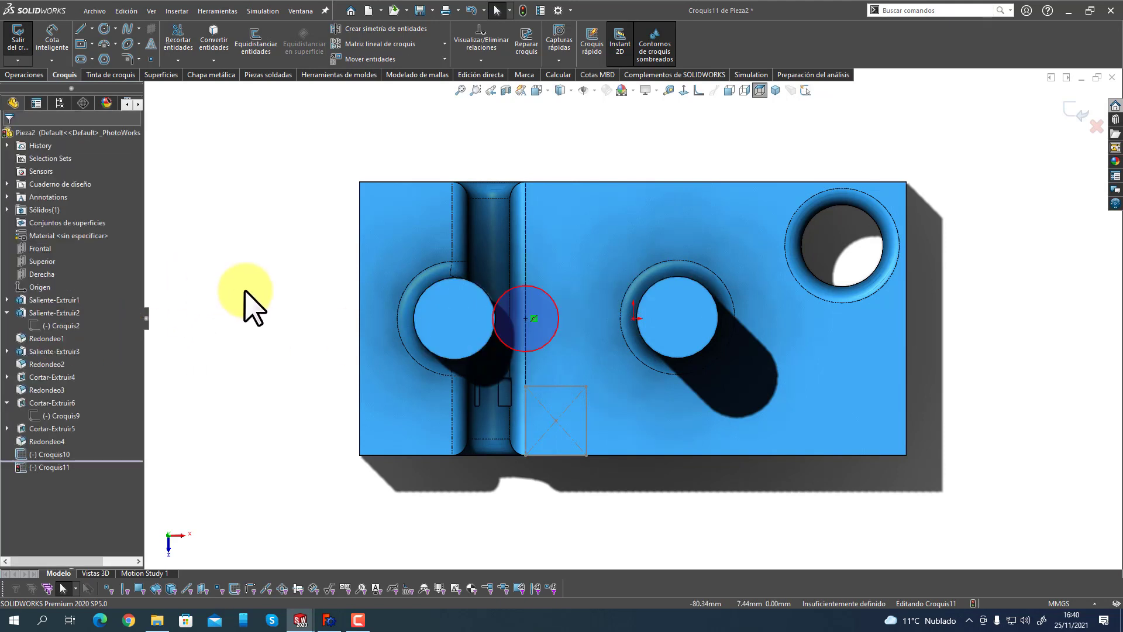
pyautogui.click(14, 44)
pyautogui.moveTo(280, 346)
pyautogui.mouseDown(button='middle')
pyautogui.moveTo(313, 381)
pyautogui.moveTo(266, 254)
pyautogui.moveTo(354, 318)
pyautogui.mouseUp(button='middle')
pyautogui.click(553, 314)
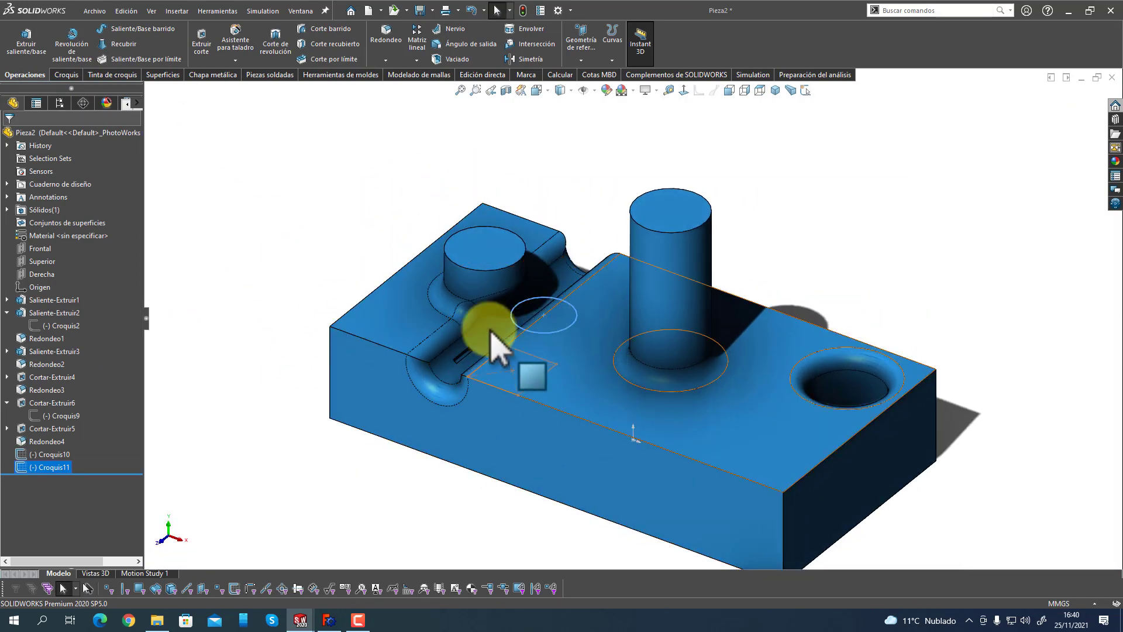
pyautogui.click(509, 356)
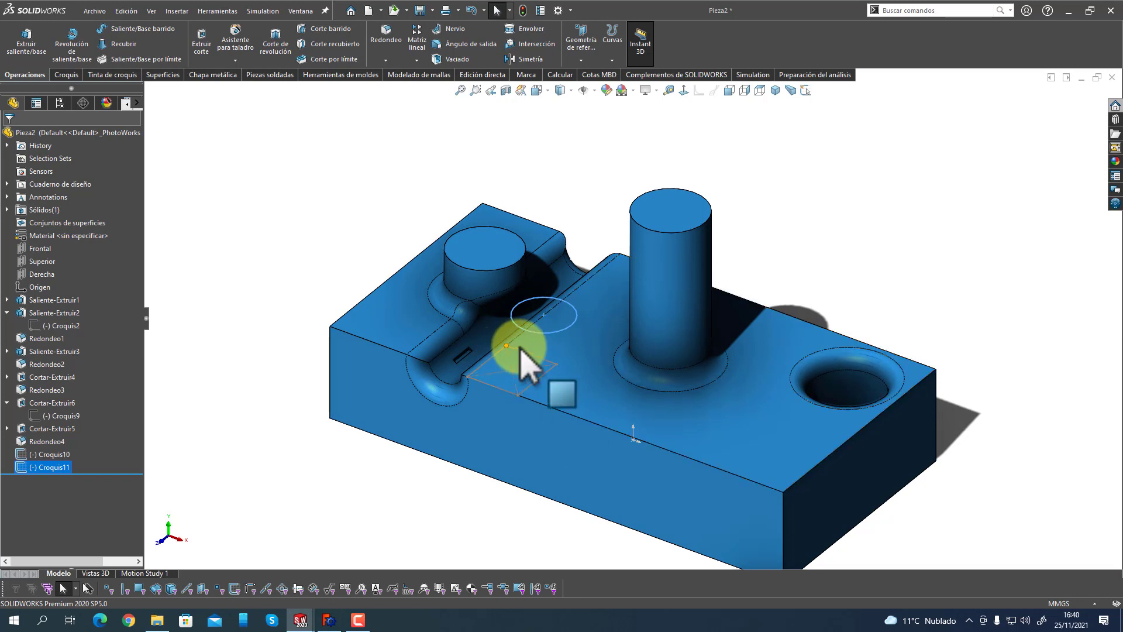
pyautogui.click(544, 316)
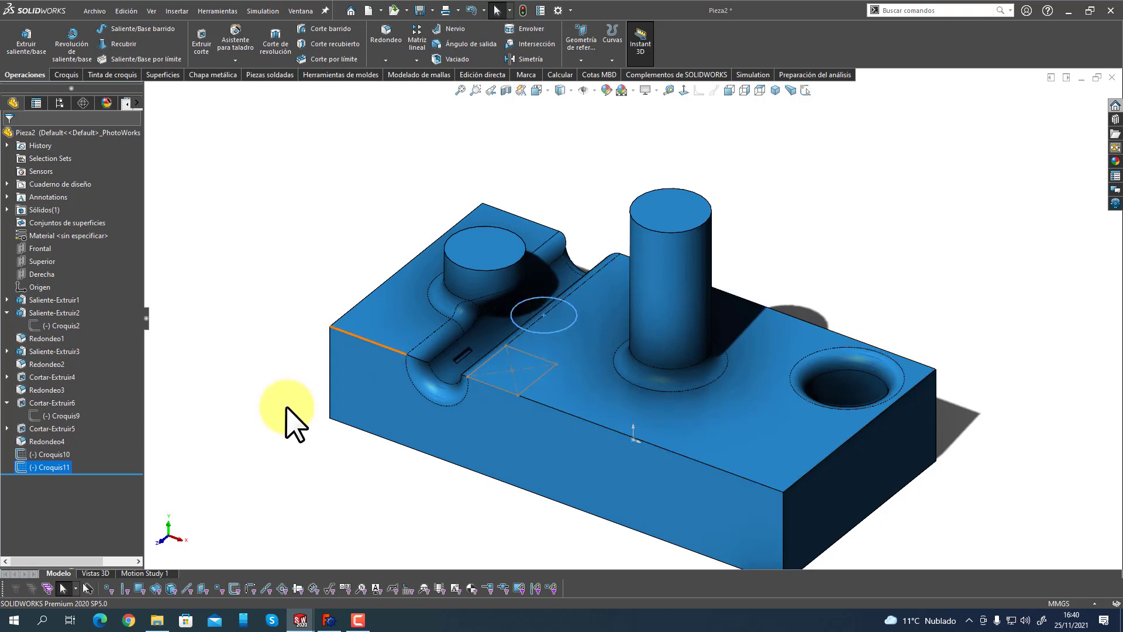
pyautogui.click(49, 468)
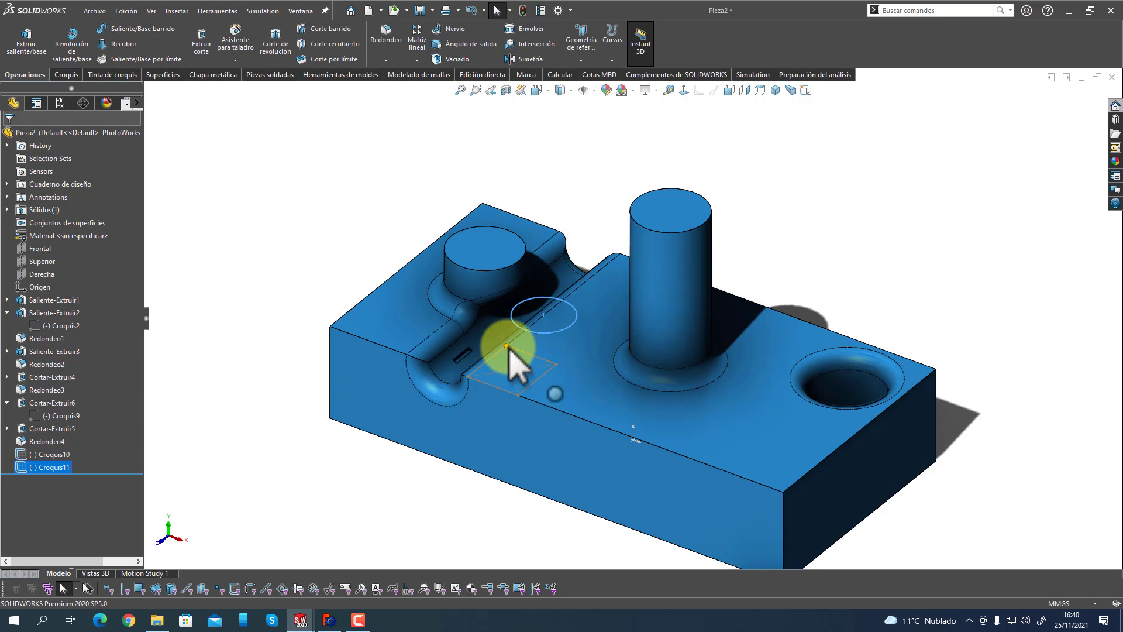
pyautogui.click(545, 402)
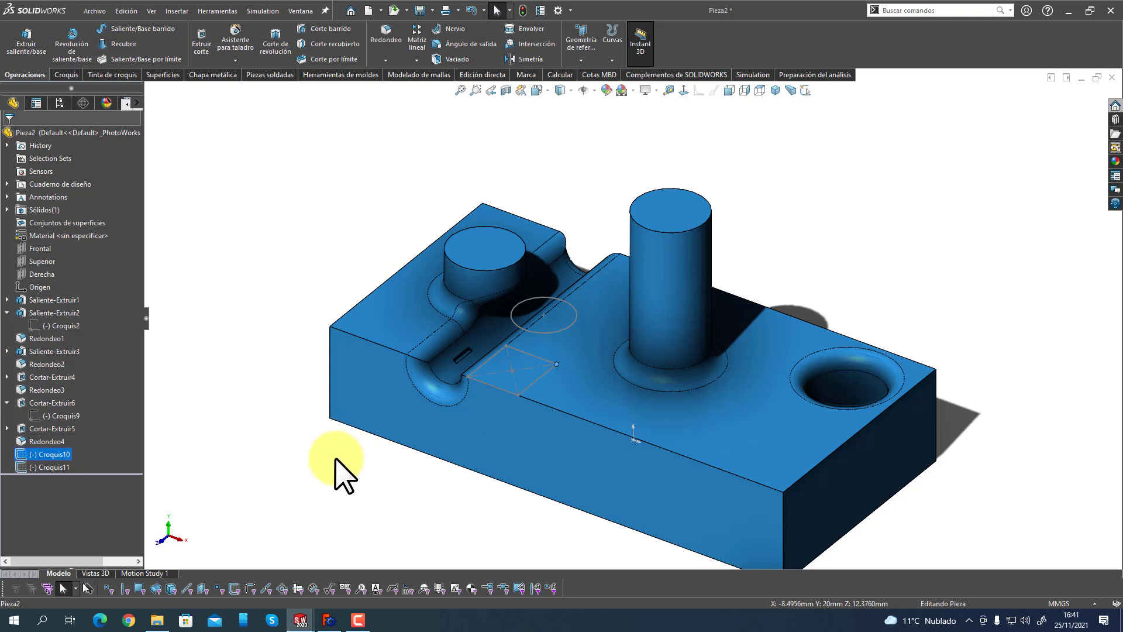
pyautogui.click(66, 455)
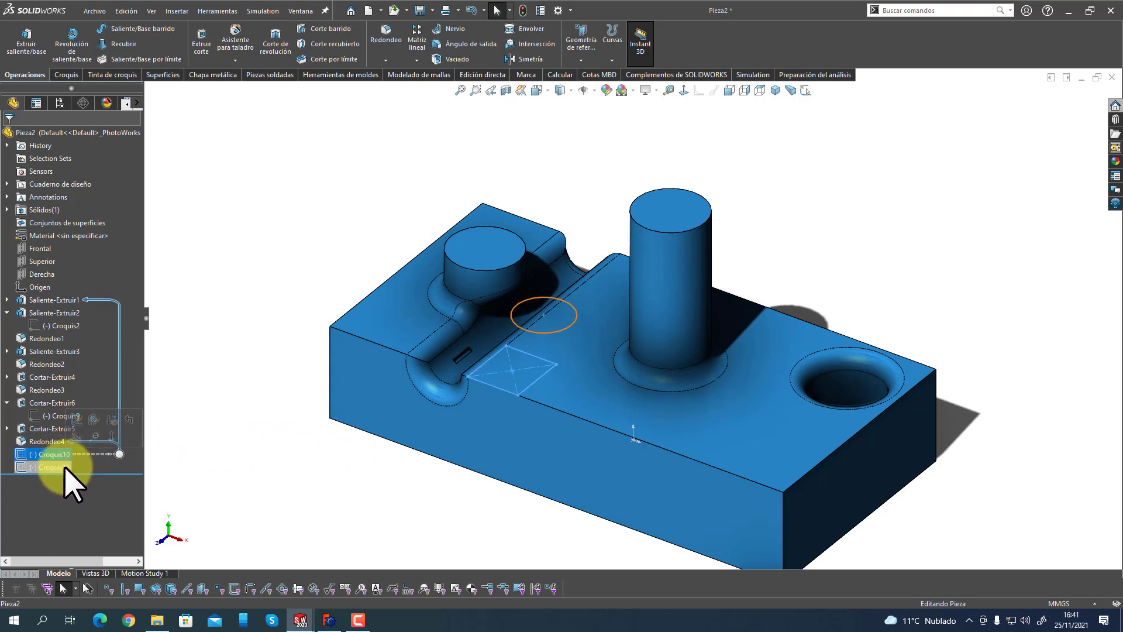
pyautogui.click(64, 466)
pyautogui.click(53, 457)
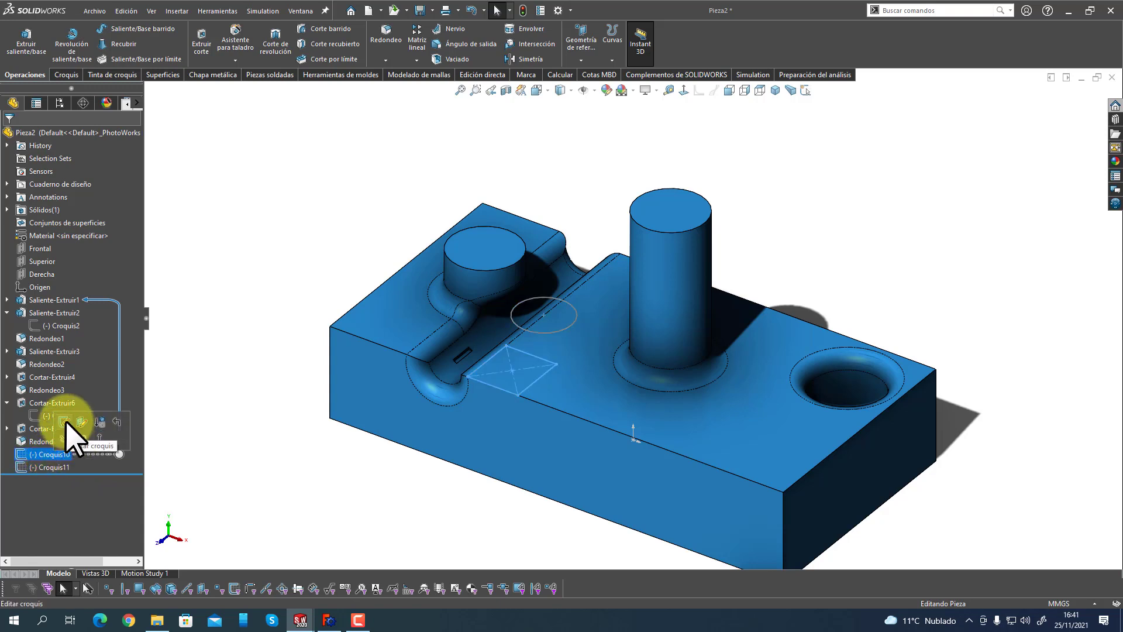
pyautogui.click(66, 423)
# Try reordering sketches in the feature tree, then leave the rectangle sketch unchanged.
pyautogui.moveTo(621, 430)
pyautogui.mouseDown()
pyautogui.moveTo(605, 304)
pyautogui.moveTo(490, 317)
pyautogui.moveTo(9, 418)
pyautogui.moveTo(50, 465)
pyautogui.moveTo(35, 546)
pyautogui.mouseUp()
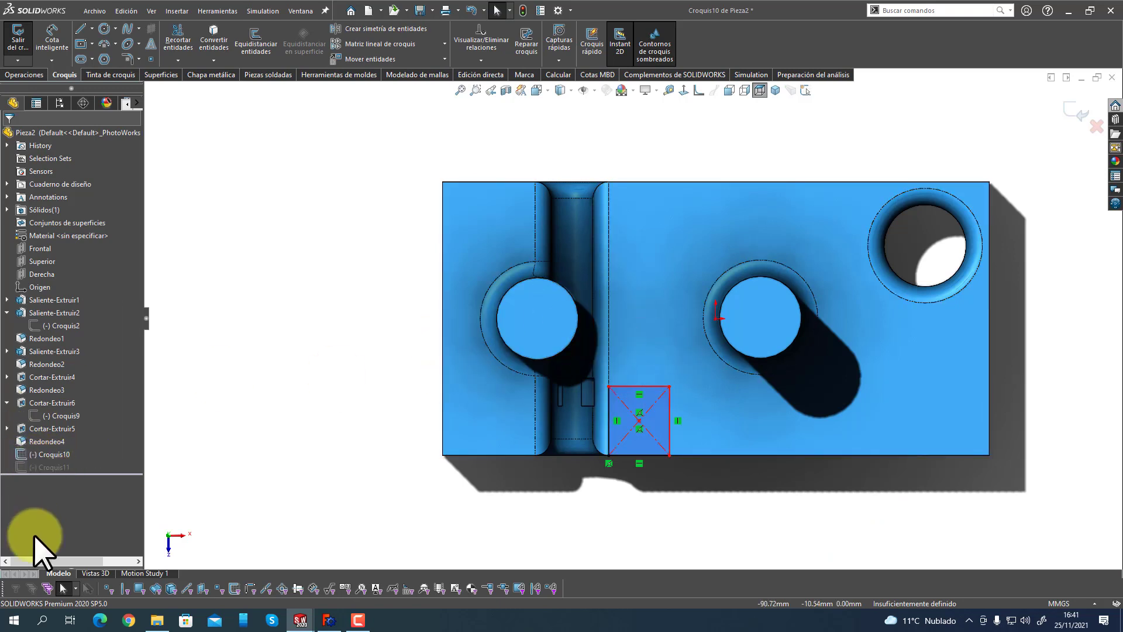
pyautogui.moveTo(43, 455); pyautogui.dragTo(76, 485)
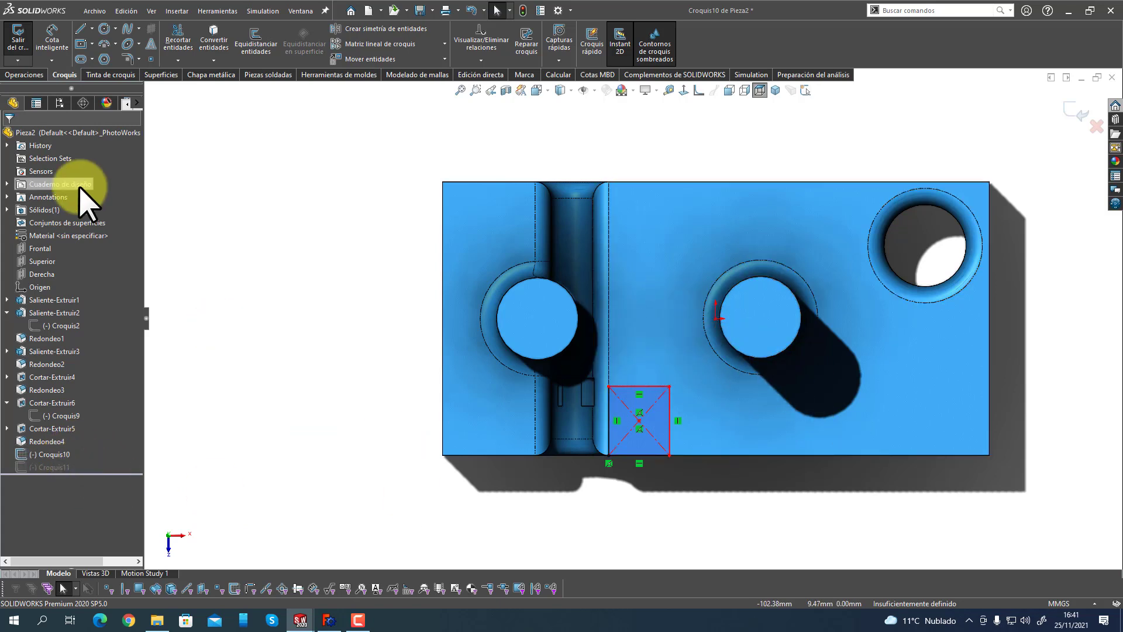
pyautogui.click(19, 40)
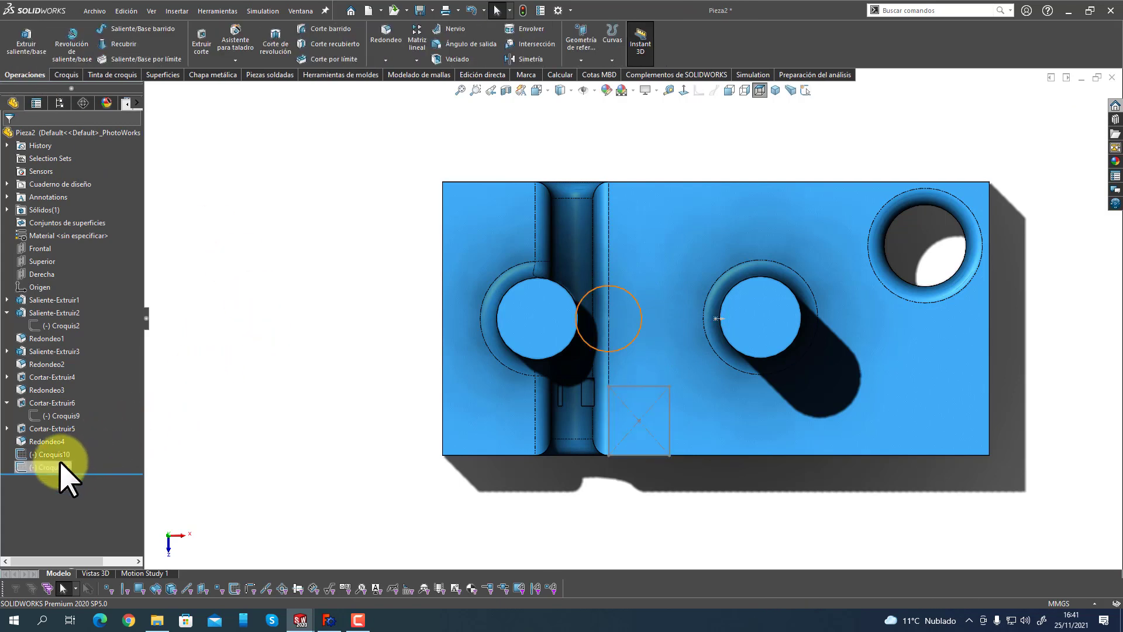
# Move Croquis11 above Croquis10 in the feature tree and reopen Croquis10 for editing.
pyautogui.moveTo(55, 465)
pyautogui.mouseDown()
pyautogui.moveTo(54, 444)
pyautogui.moveTo(62, 447)
pyautogui.moveTo(47, 469)
pyautogui.mouseUp()
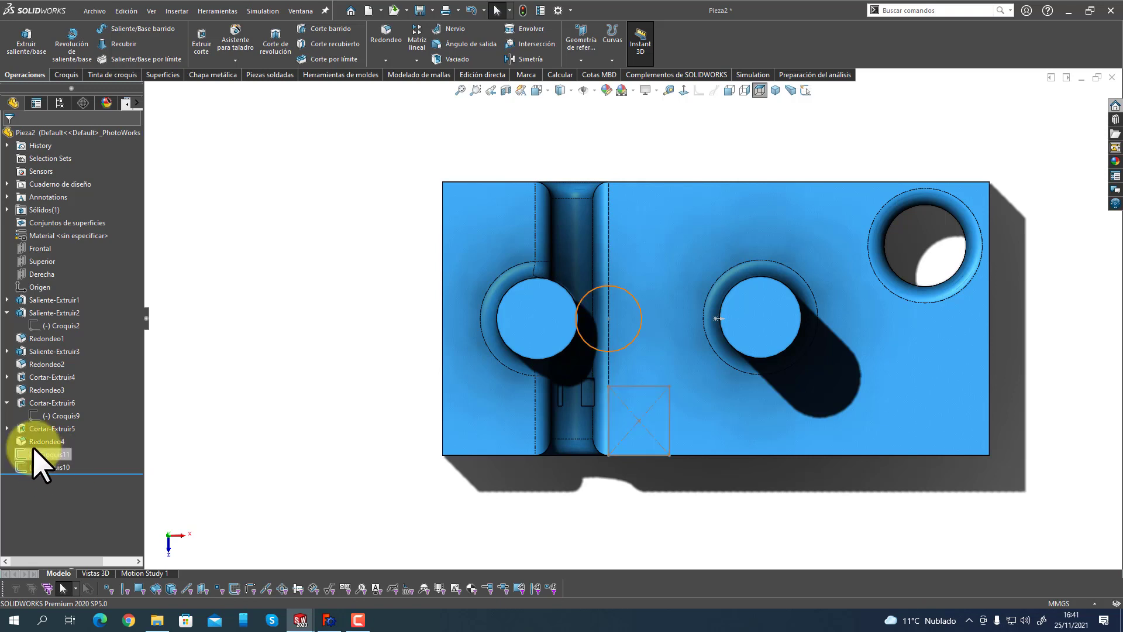
pyautogui.click(38, 466)
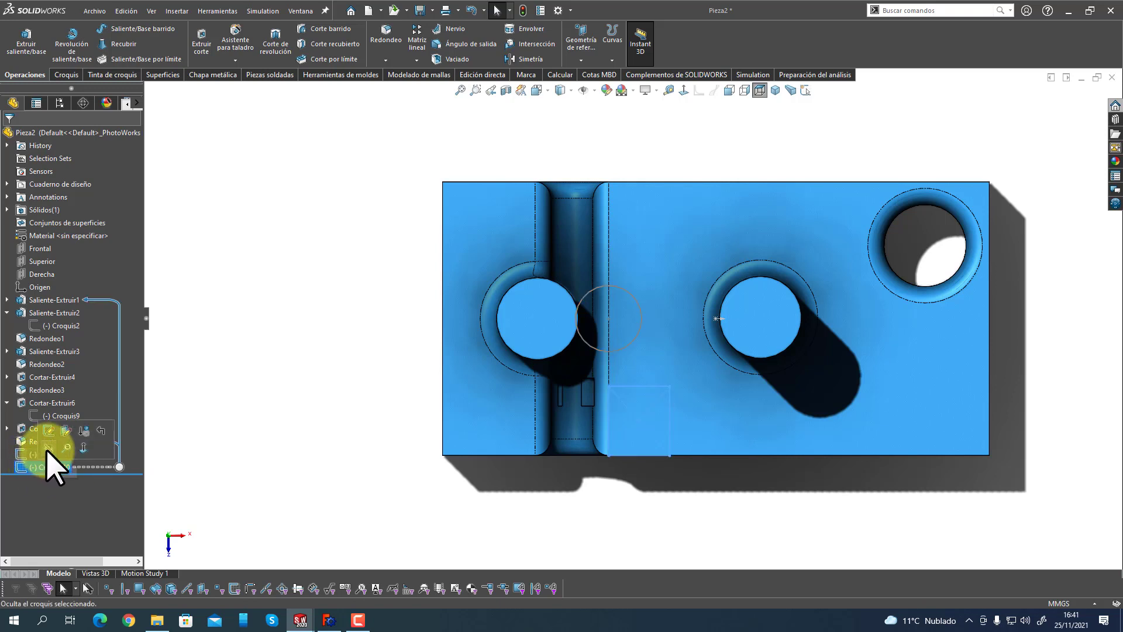
pyautogui.click(49, 434)
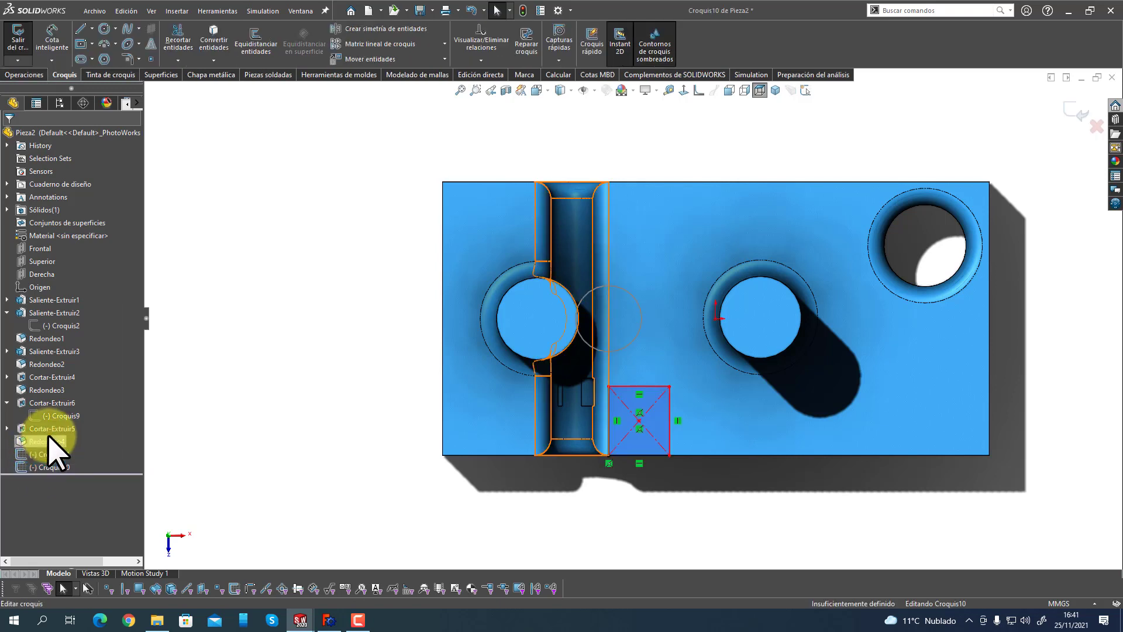
# Add a Pierce relation between the rectangle's top-right corner and the circle, then delete it as invalid.
pyautogui.click(669, 387)
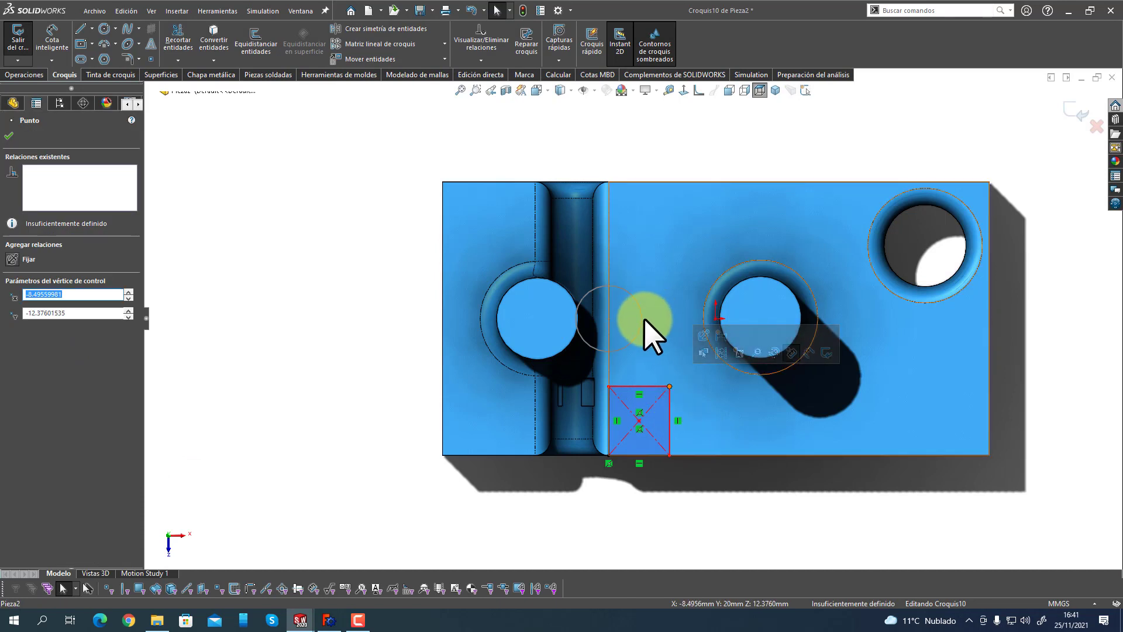
pyautogui.keyDown('ctrl'); pyautogui.click(641, 319); pyautogui.keyUp('ctrl')
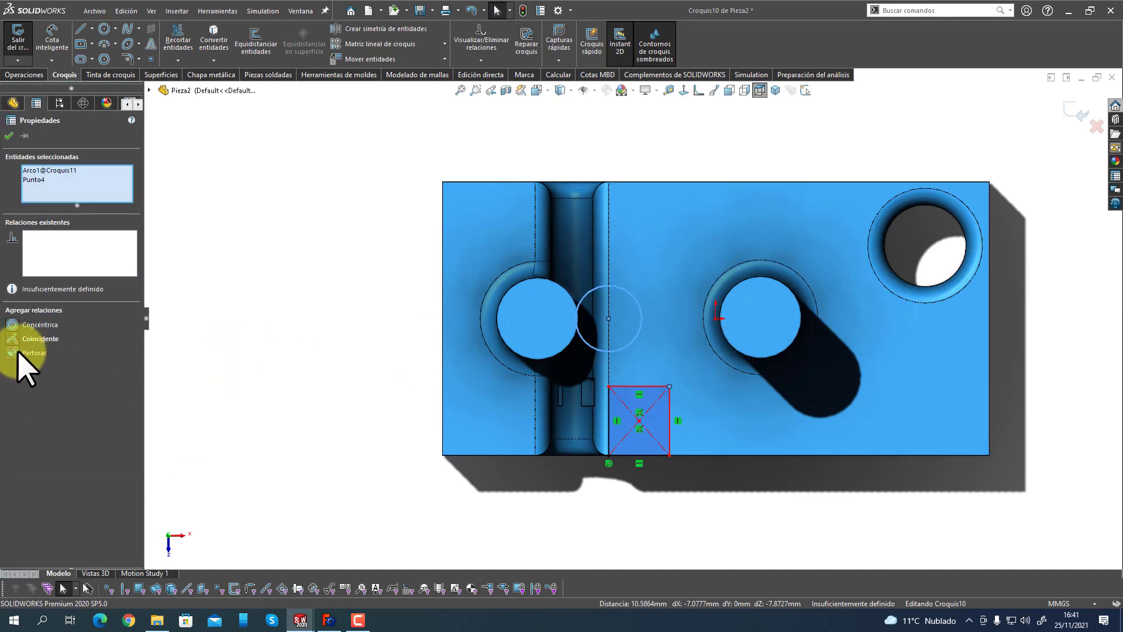
pyautogui.click(33, 353)
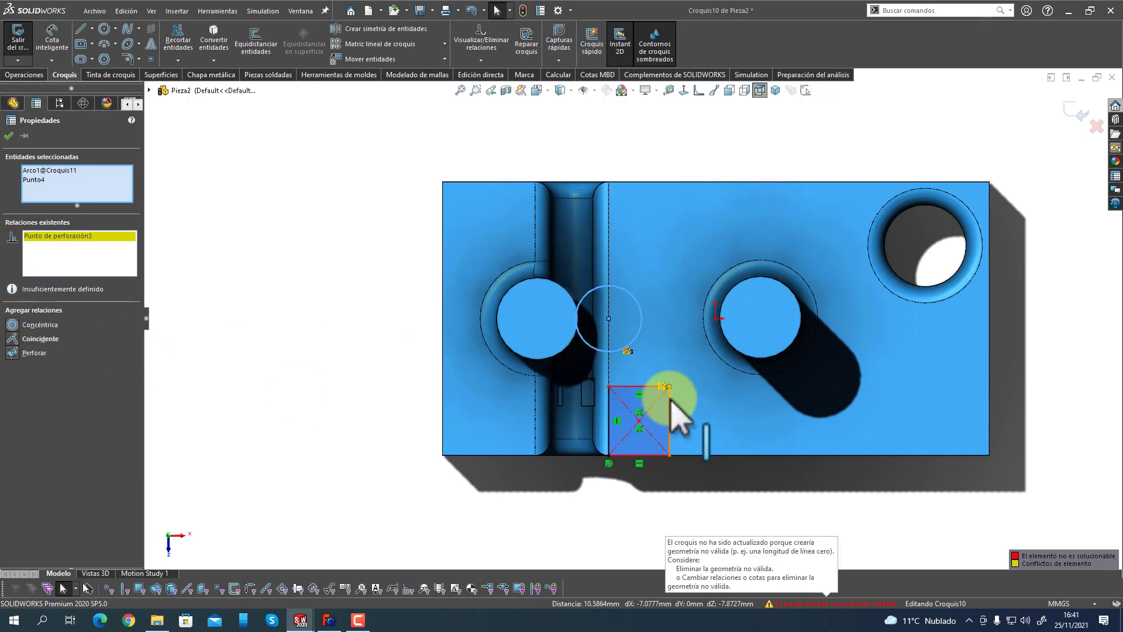
pyautogui.rightClick(629, 351)
pyautogui.click(59, 238)
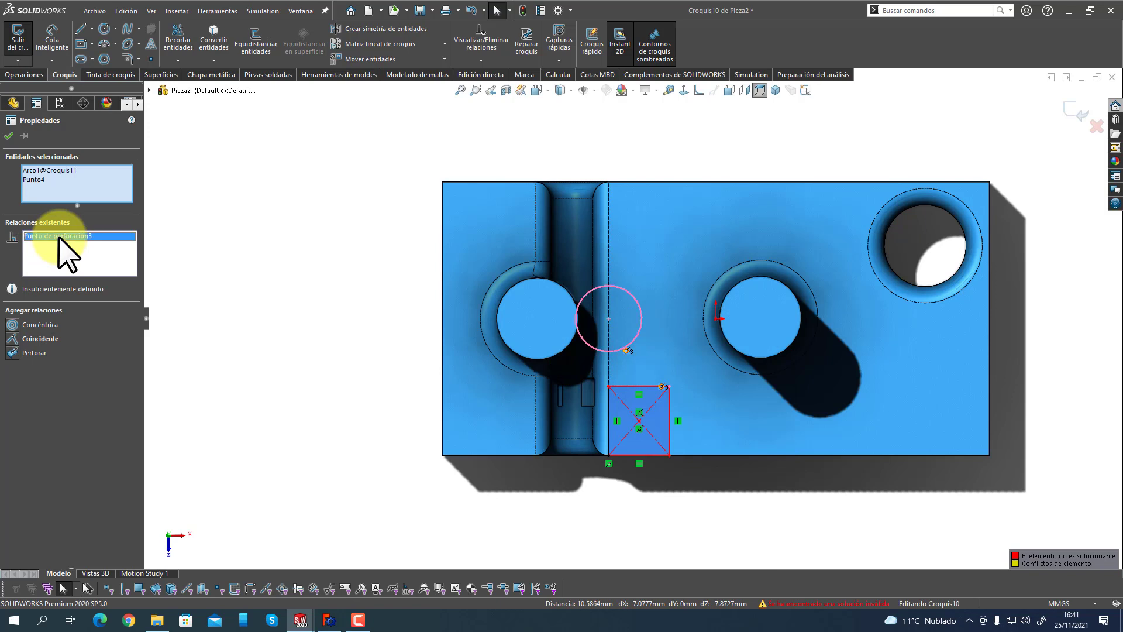
pyautogui.press('Delete')
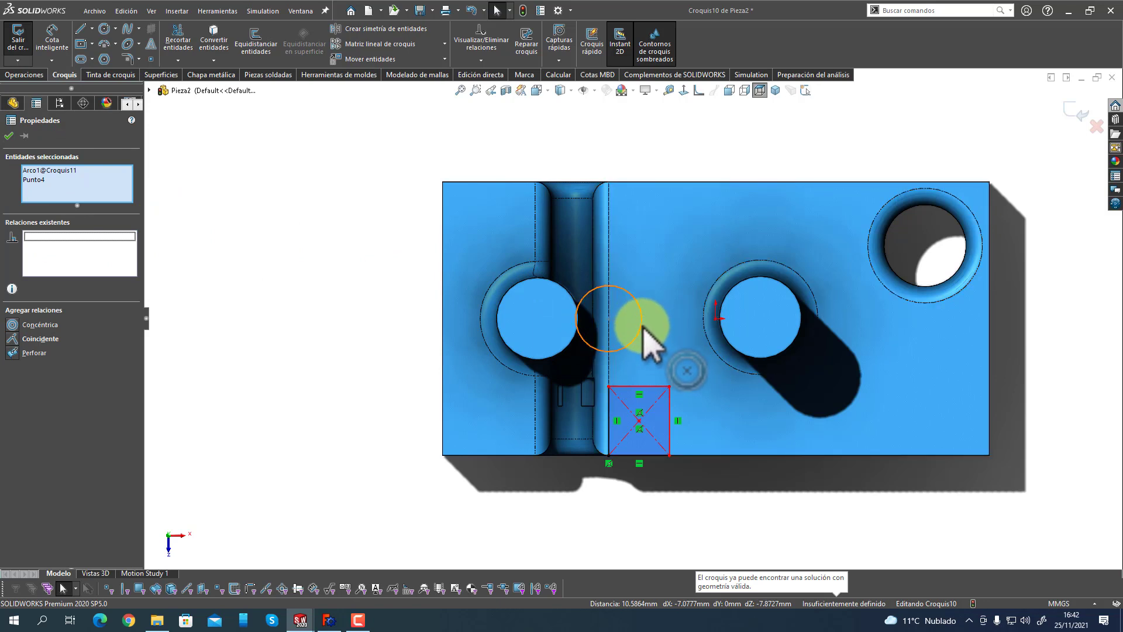
# Drag the rectangle's top edge upward to make it taller and exit Croquis10.
pyautogui.rightClick(406, 392)
pyautogui.click(16, 147)
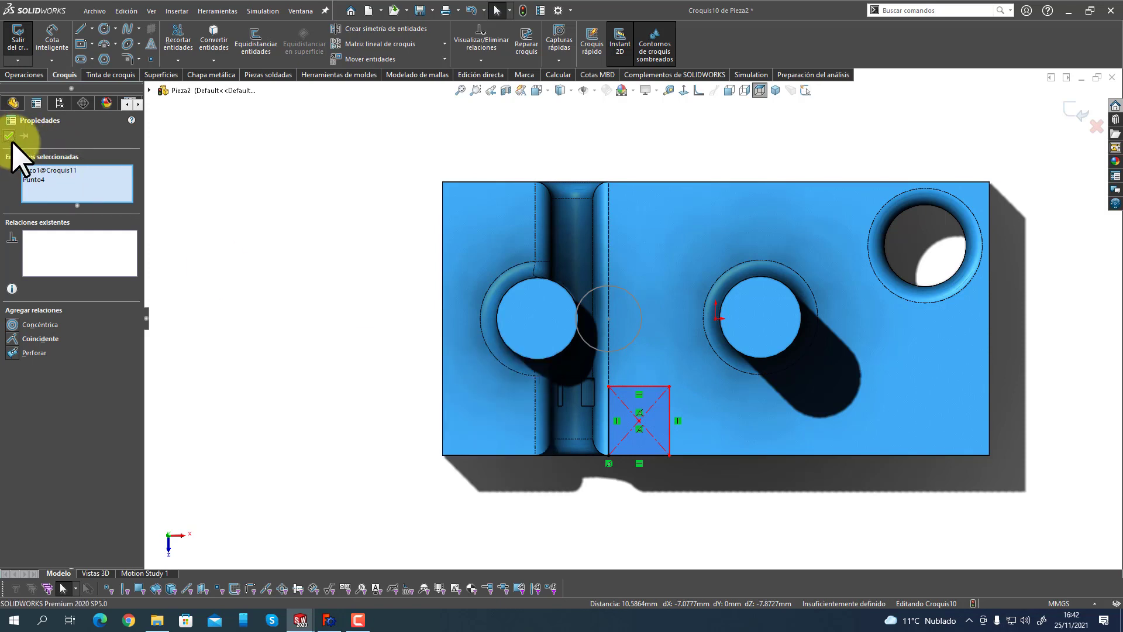
pyautogui.moveTo(670, 389)
pyautogui.mouseDown()
pyautogui.moveTo(654, 386)
pyautogui.moveTo(661, 333)
pyautogui.moveTo(662, 370)
pyautogui.mouseUp()
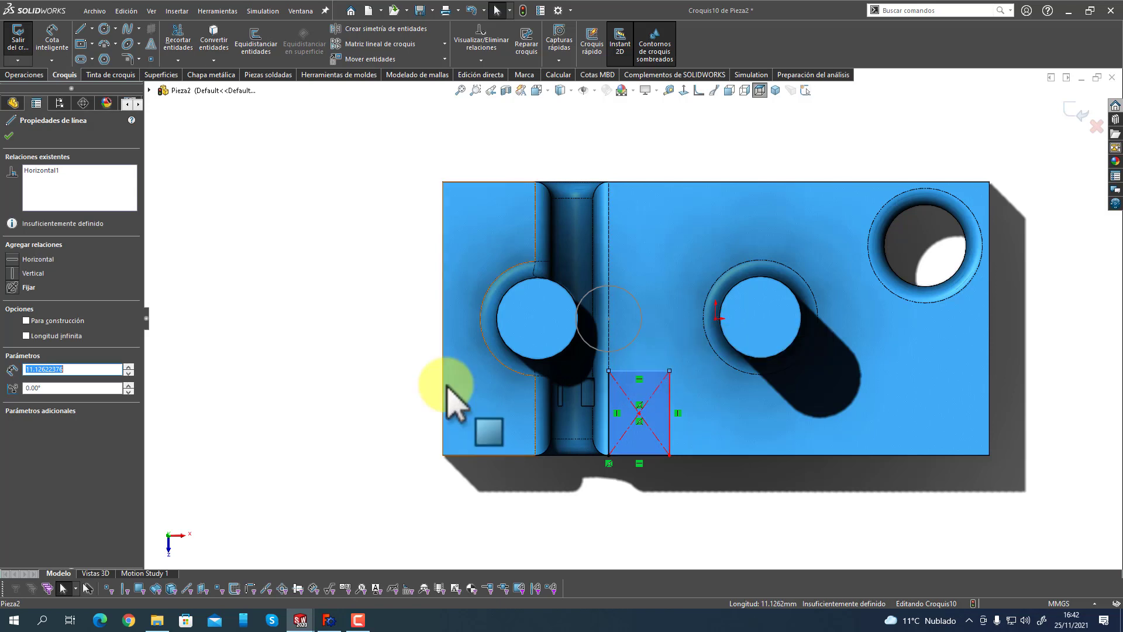
pyautogui.click(10, 137)
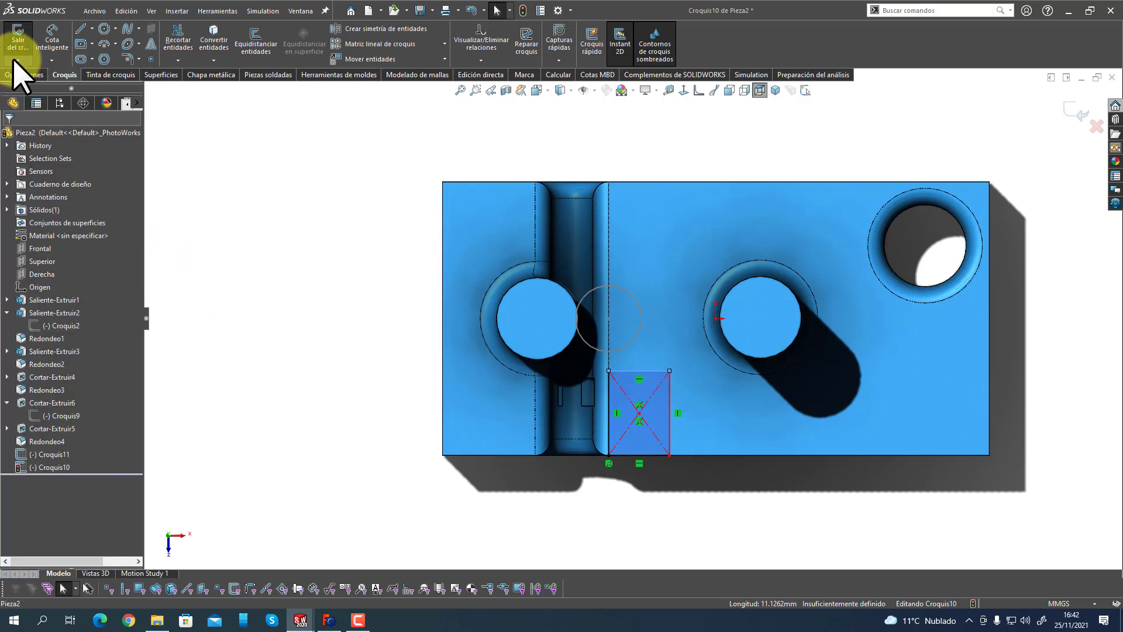
pyautogui.click(18, 42)
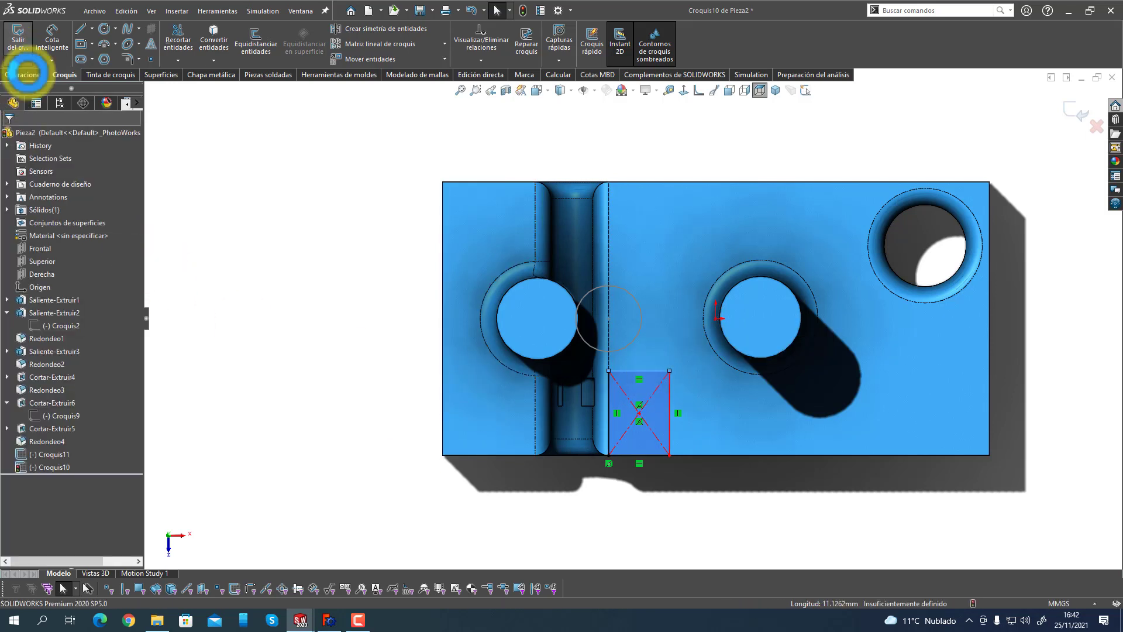
# Edit Croquis11 and place a sketch point on the circle.
pyautogui.click(56, 454)
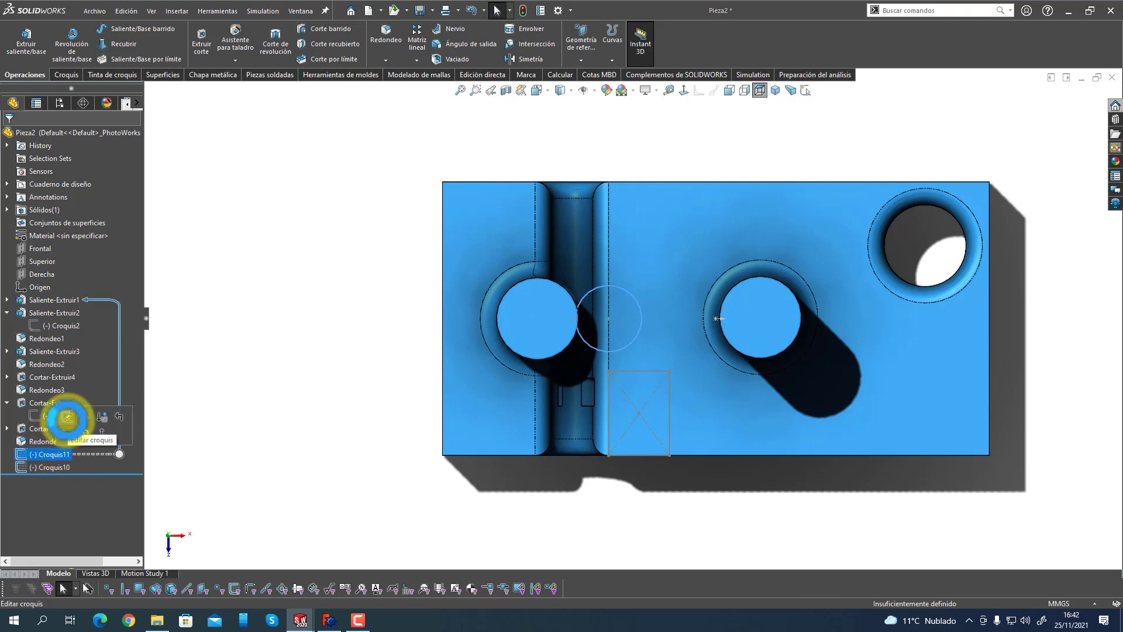
pyautogui.click(68, 417)
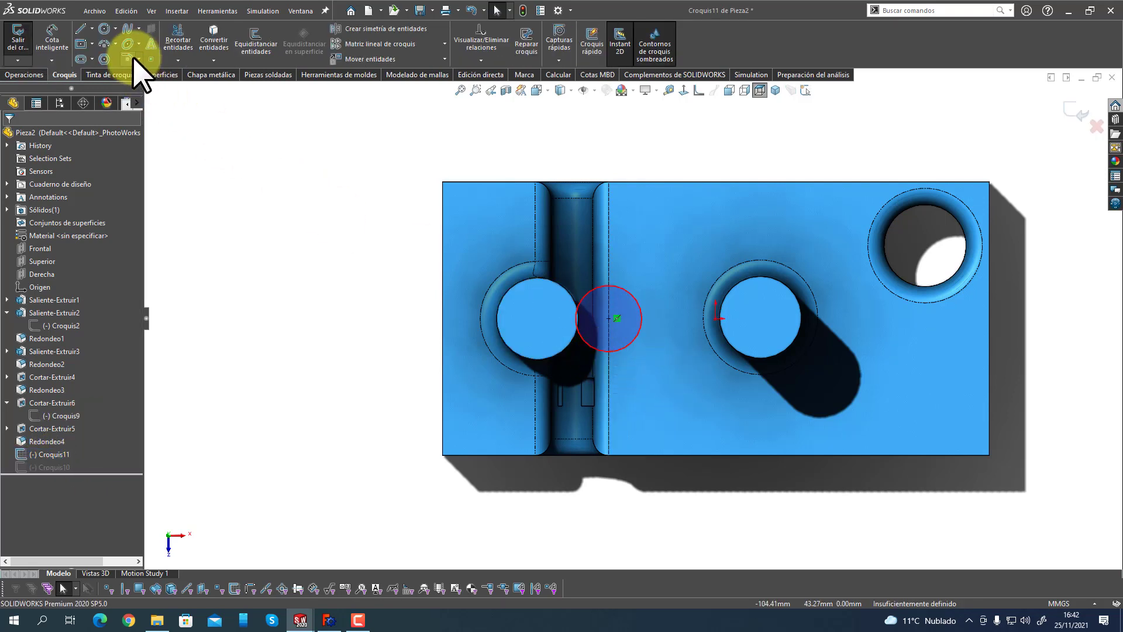
pyautogui.click(150, 60)
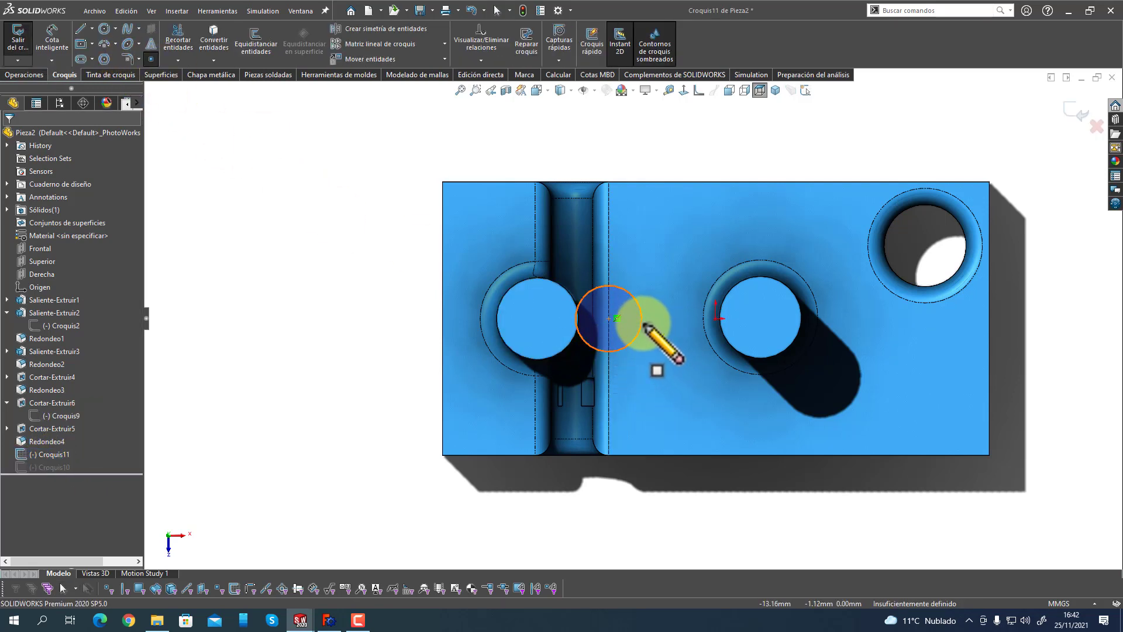
pyautogui.click(643, 326)
pyautogui.rightClick(406, 358)
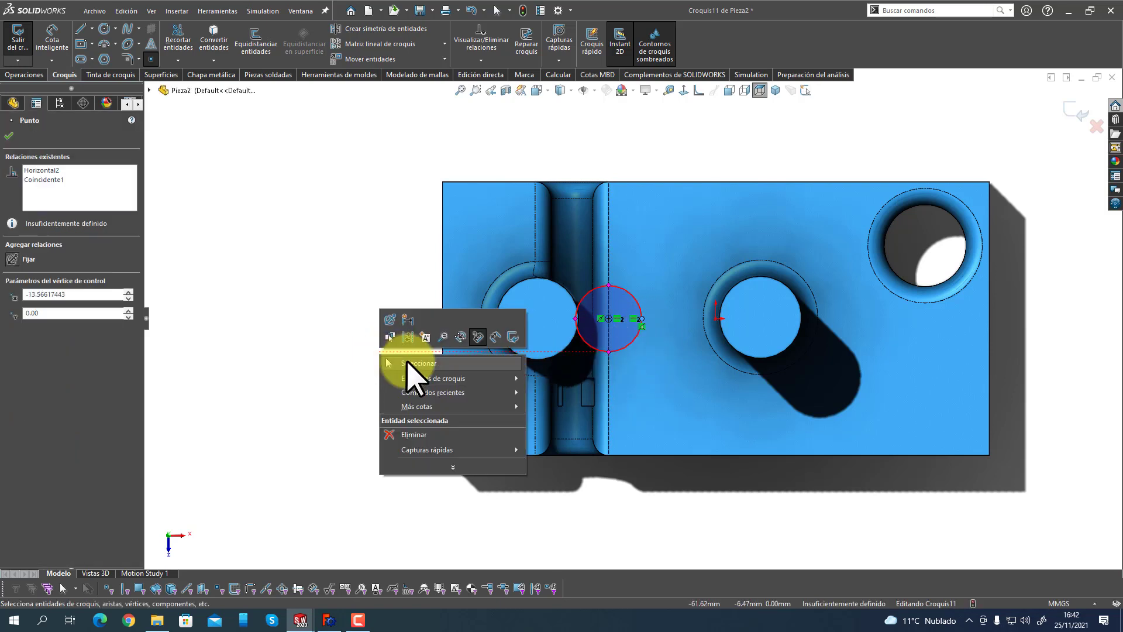
pyautogui.click(403, 360)
# Exit Croquis11 and reopen the rectangle sketch Croquis10 for editing.
pyautogui.click(50, 42)
pyautogui.click(23, 50)
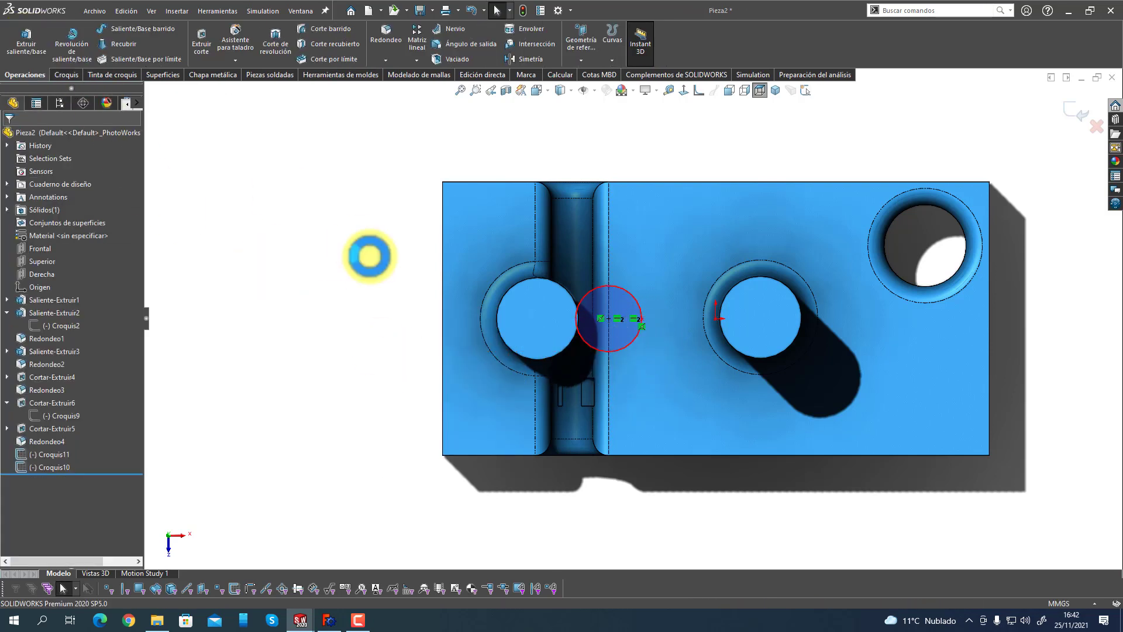
pyautogui.rightClick(57, 467)
pyautogui.click(63, 358)
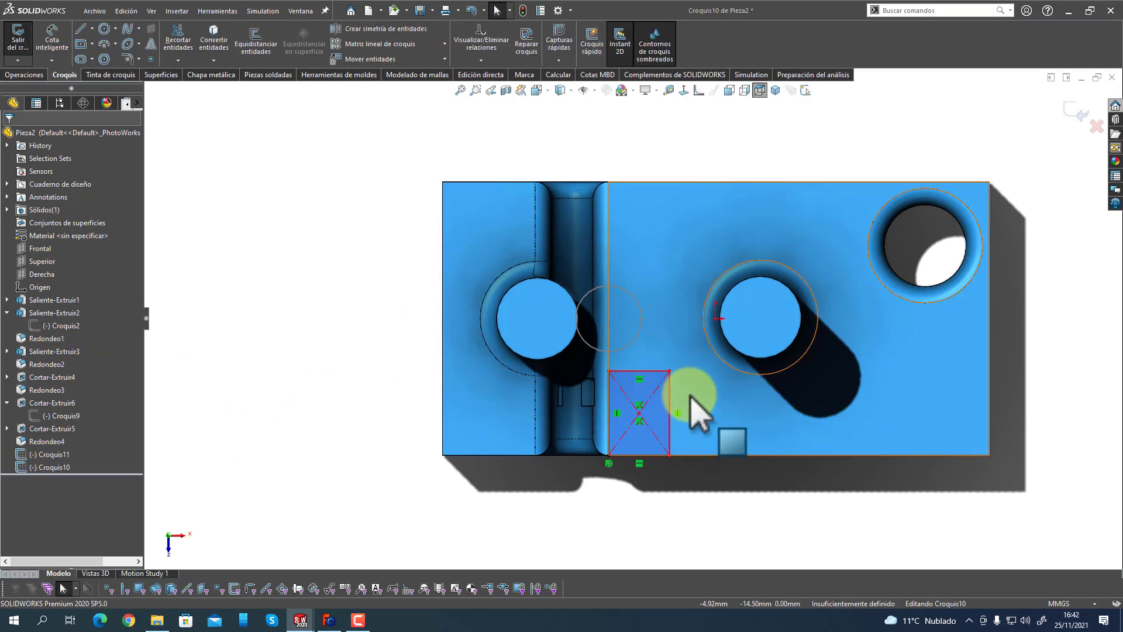
# Make Croquis10's top-right corner coincident with the Croquis11 circle point, then exit the sketch.
pyautogui.click(642, 319)
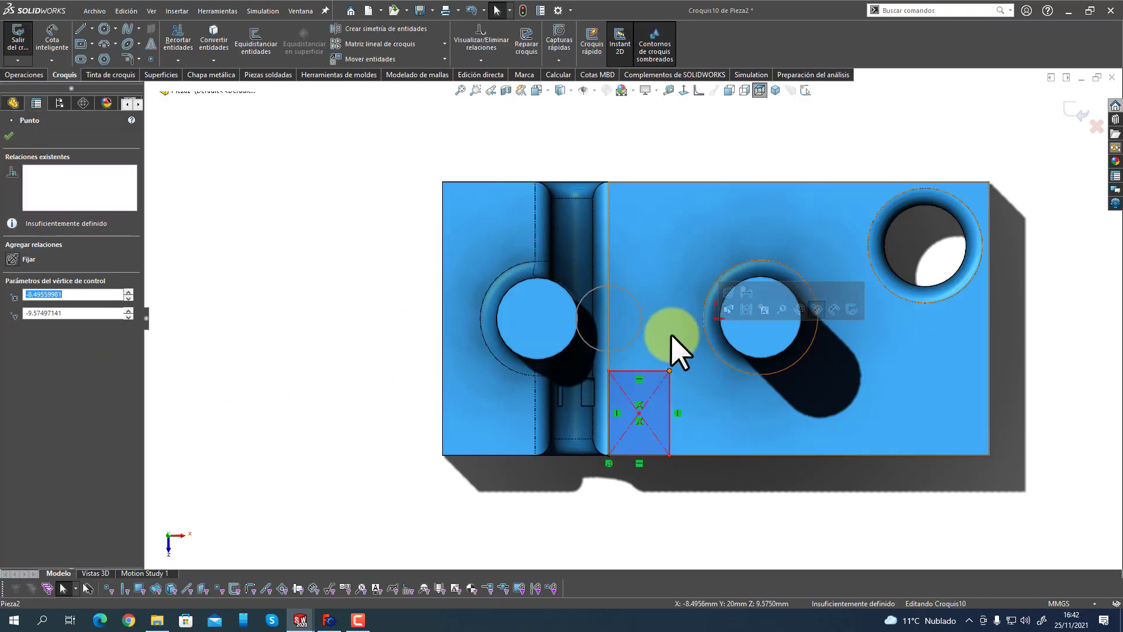
pyautogui.keyDown('ctrl'); pyautogui.click(643, 320); pyautogui.keyUp('ctrl')
pyautogui.click(95, 408)
pyautogui.click(21, 354)
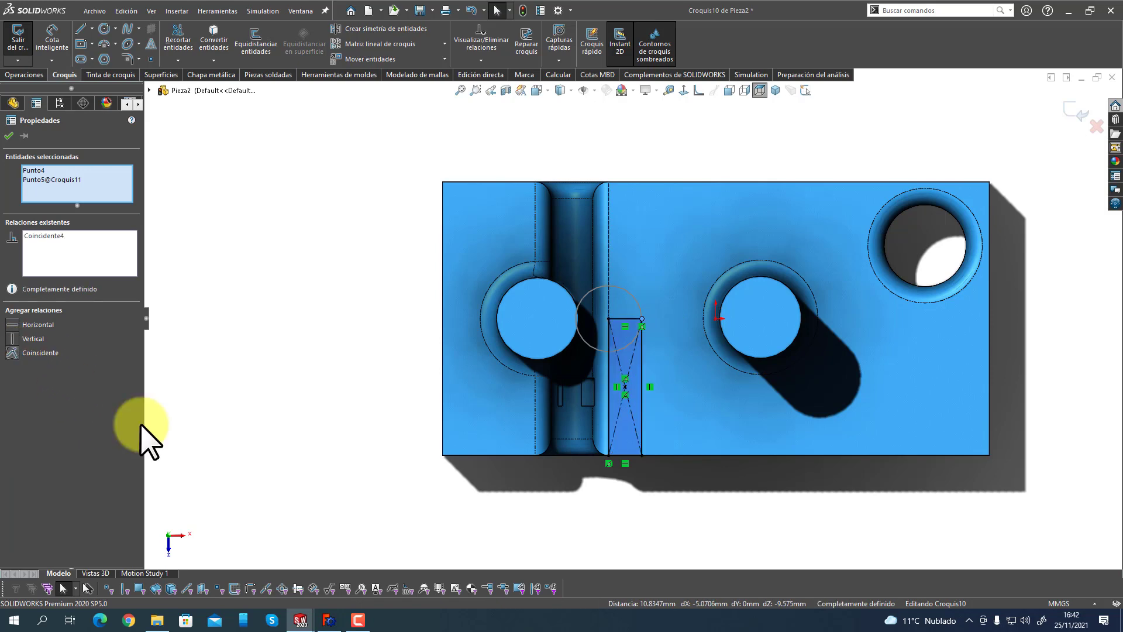
pyautogui.click(389, 550)
pyautogui.moveTo(530, 567)
pyautogui.mouseDown(button='middle')
pyautogui.moveTo(450, 438)
pyautogui.moveTo(463, 406)
pyautogui.mouseUp(button='middle')
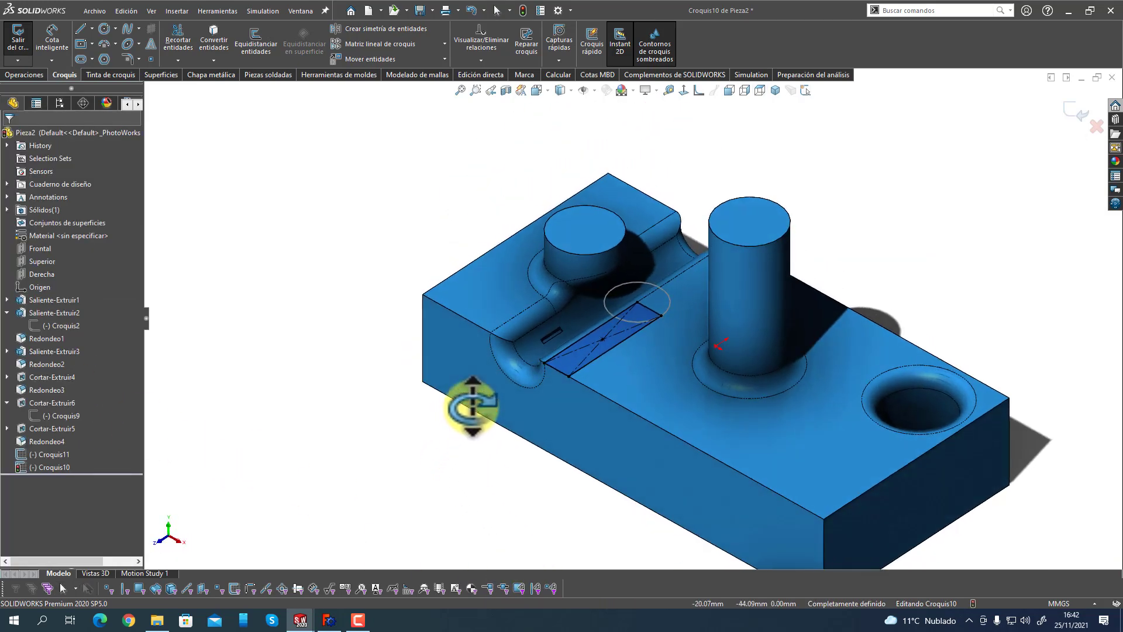
pyautogui.click(24, 47)
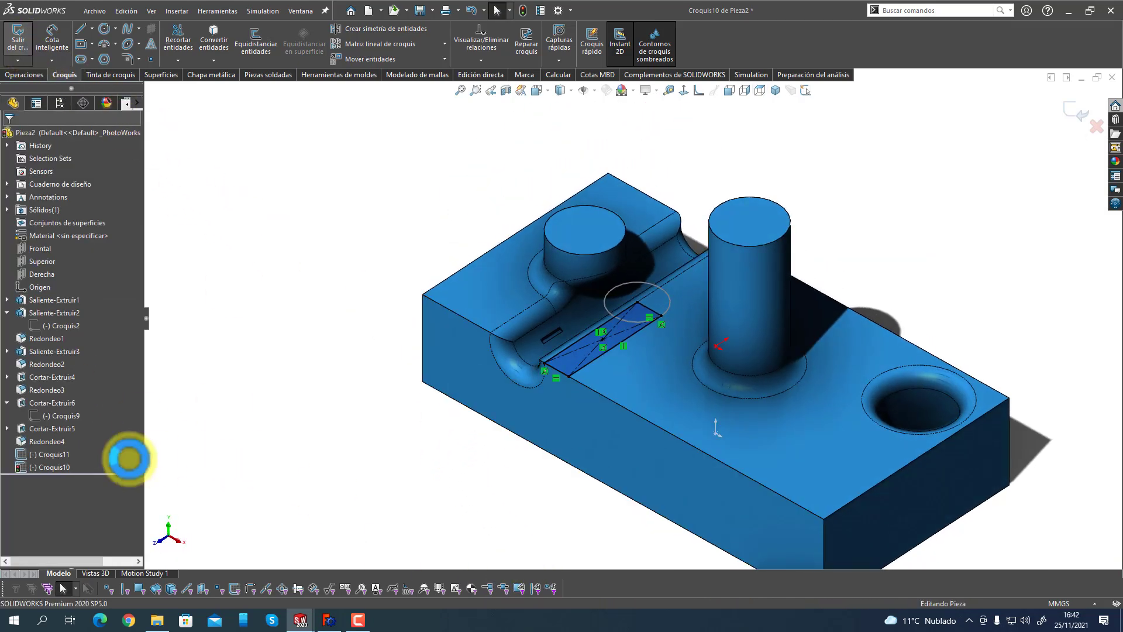
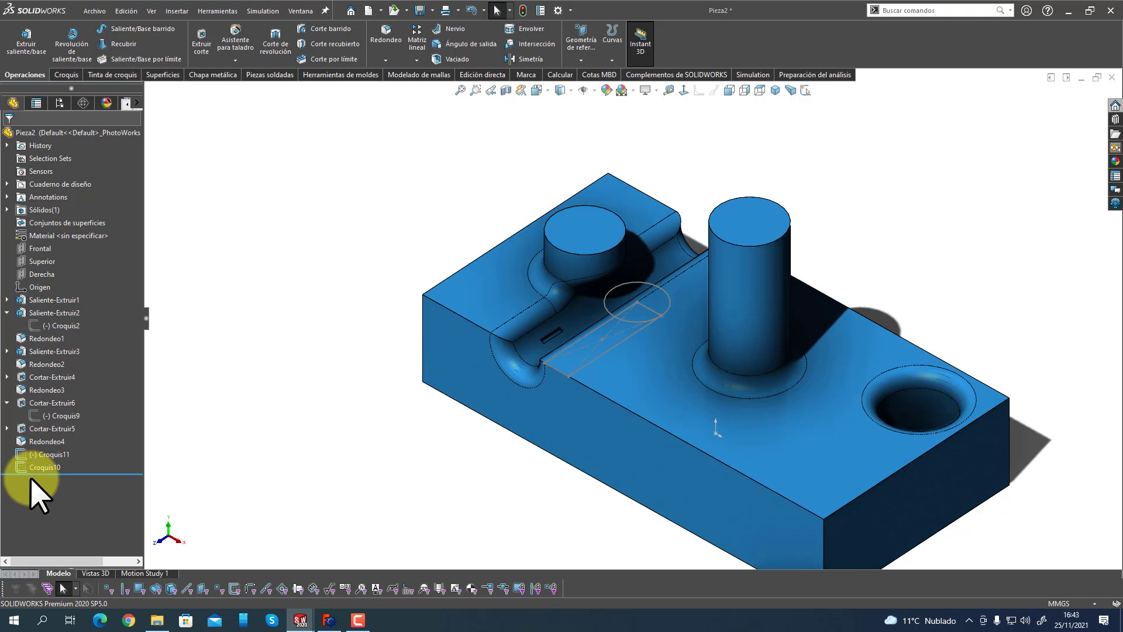
# Orbit the SolidWorks channel-block part, then switch to the FreeCAD comparison model.
pyautogui.moveTo(376, 431); pyautogui.dragTo(393, 387, button='middle')
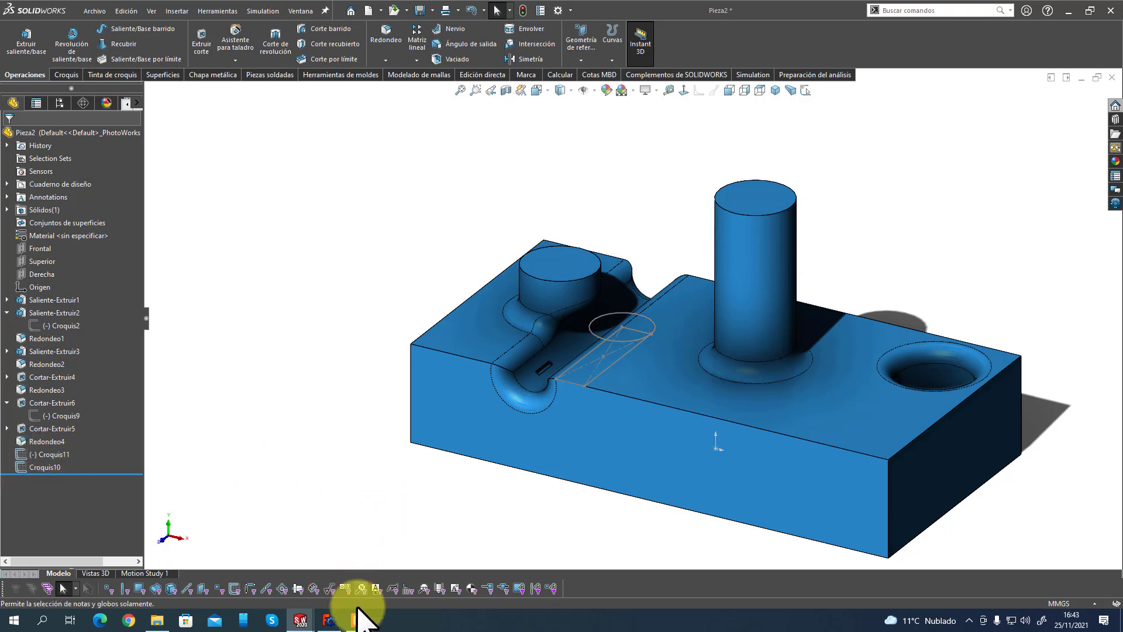
pyautogui.click(330, 621)
# On the block's top face, draw a small rectangle beside the channel.
pyautogui.moveTo(413, 502); pyautogui.dragTo(413, 469, button='middle')
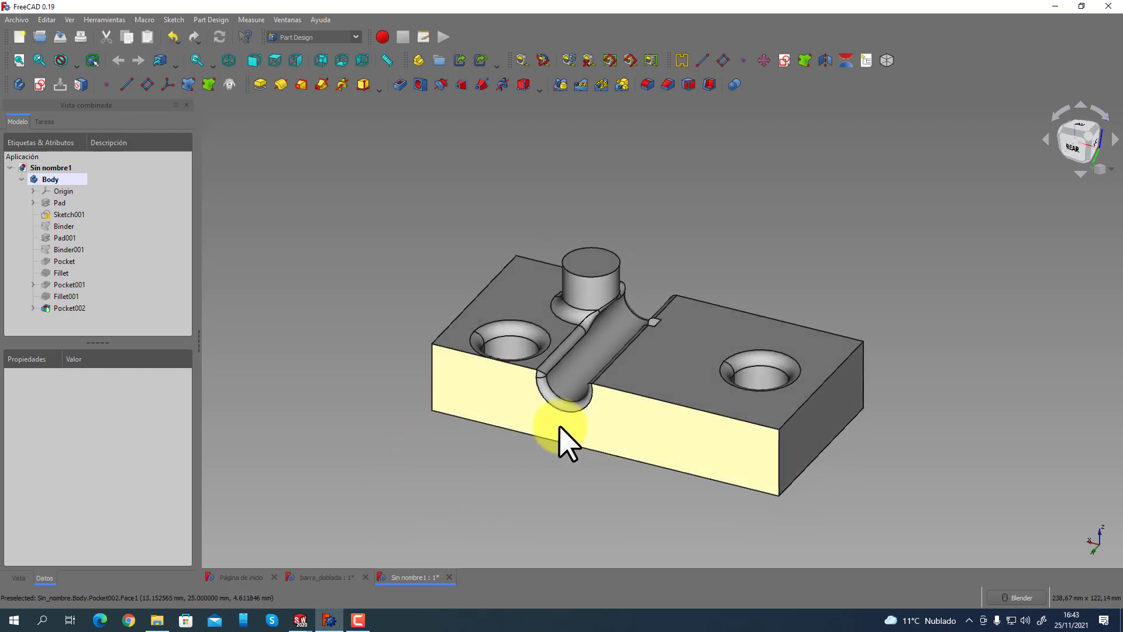
pyautogui.click(653, 378)
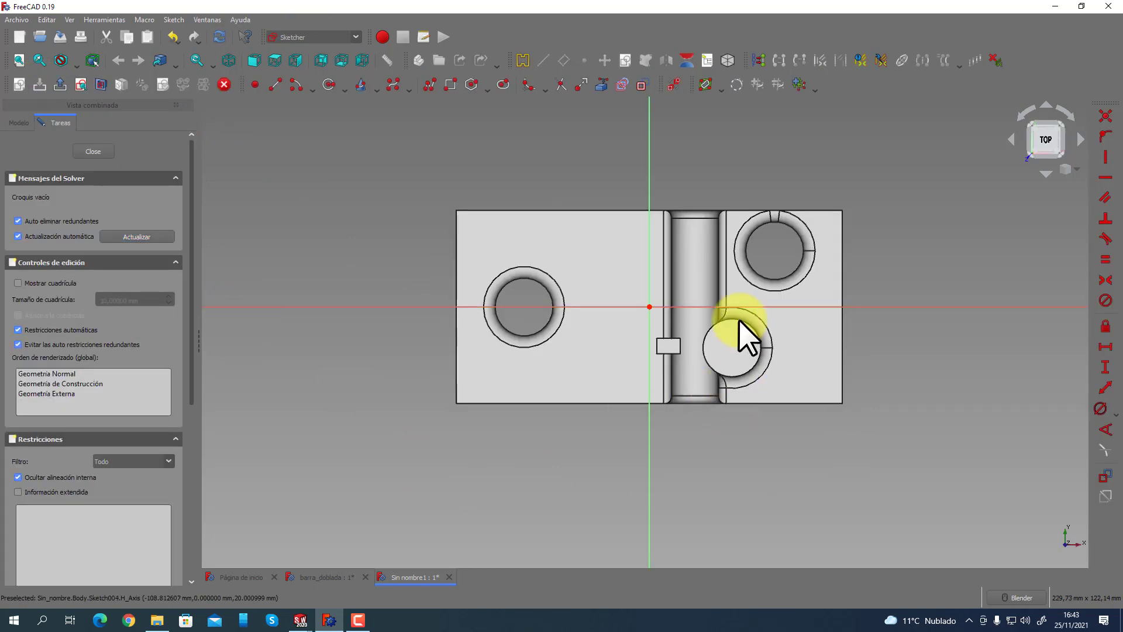
pyautogui.scroll(-2, 735, 270)
pyautogui.scroll(3, 708, 336)
pyautogui.scroll(1, 705, 332)
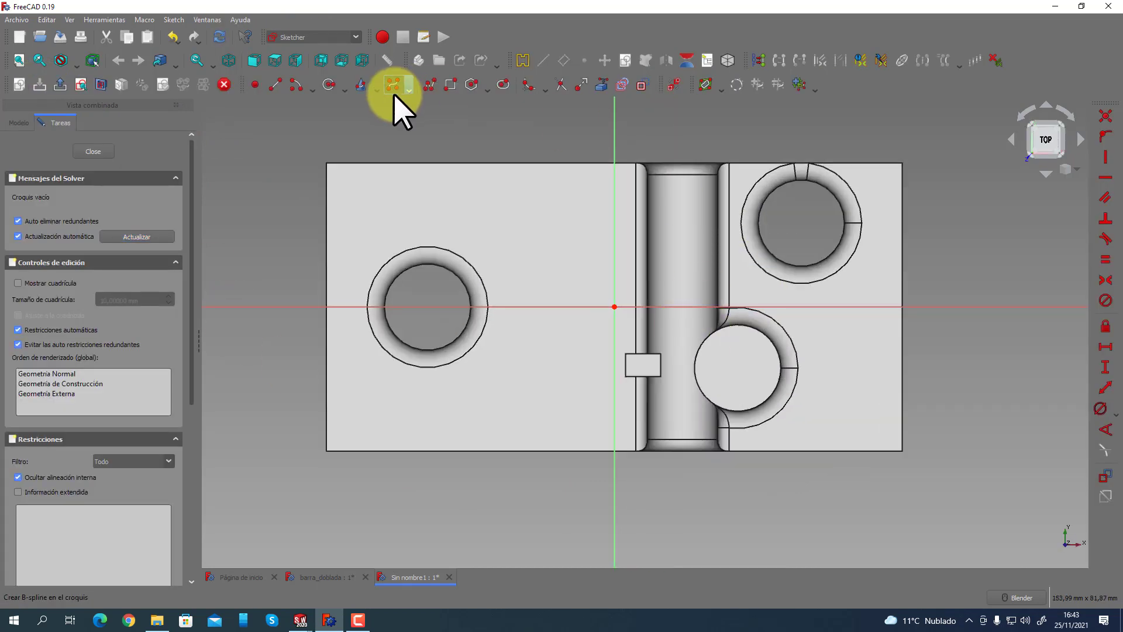
pyautogui.click(450, 84)
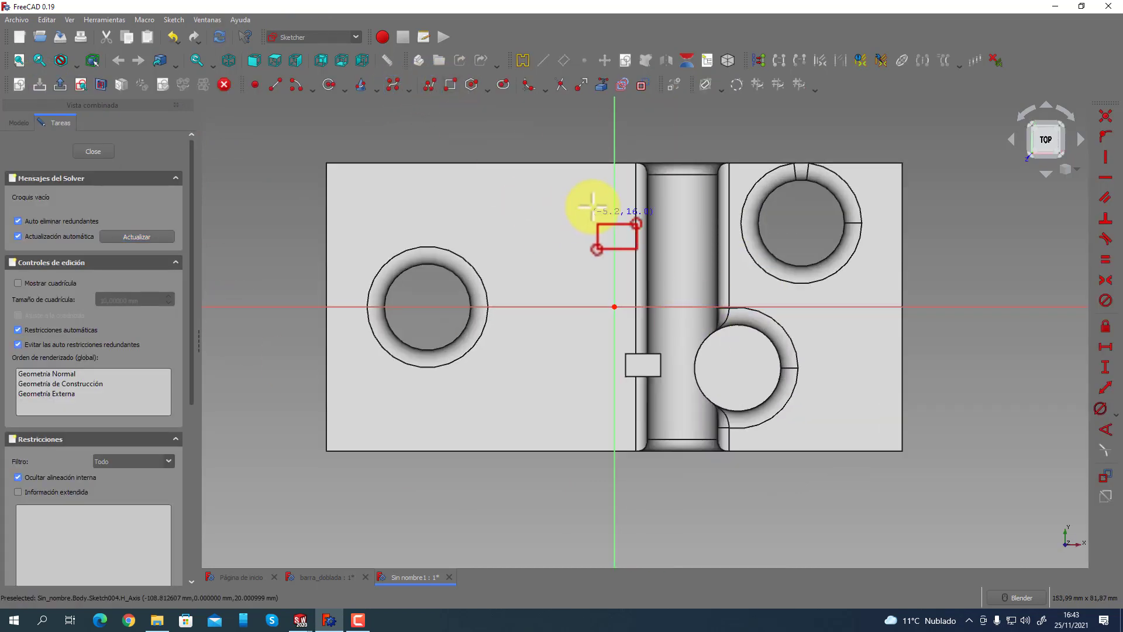
pyautogui.click(628, 171)
pyautogui.click(587, 244)
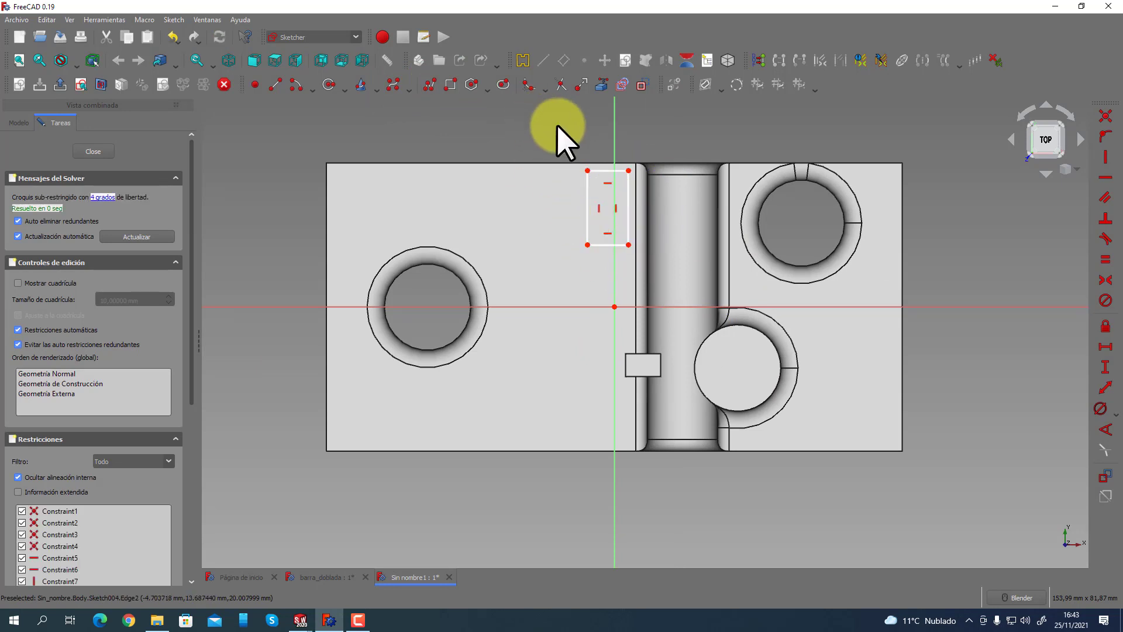
# Make the rectangle's top-right corner coincident with the channel edge and close the sketch.
pyautogui.click(604, 85)
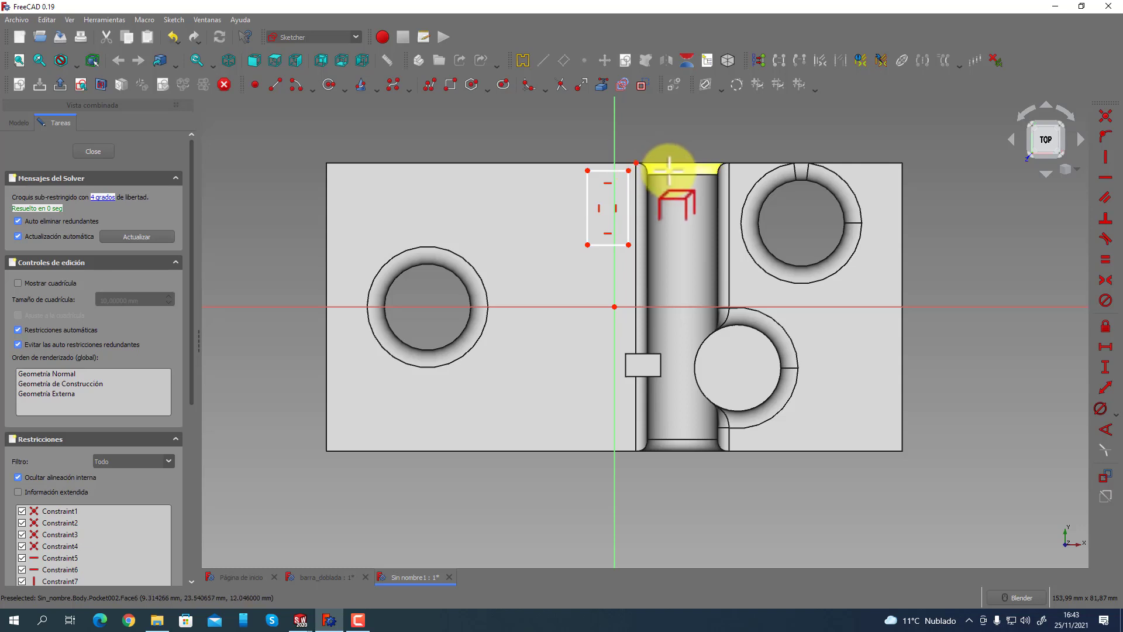
pyautogui.rightClick(636, 154)
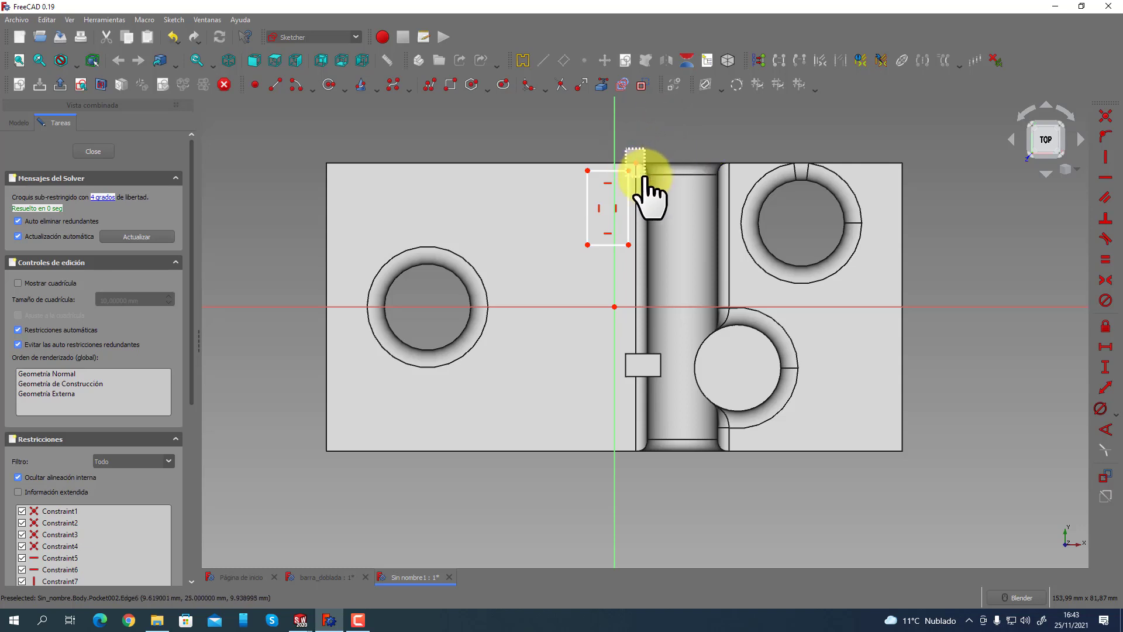
pyautogui.click(636, 166)
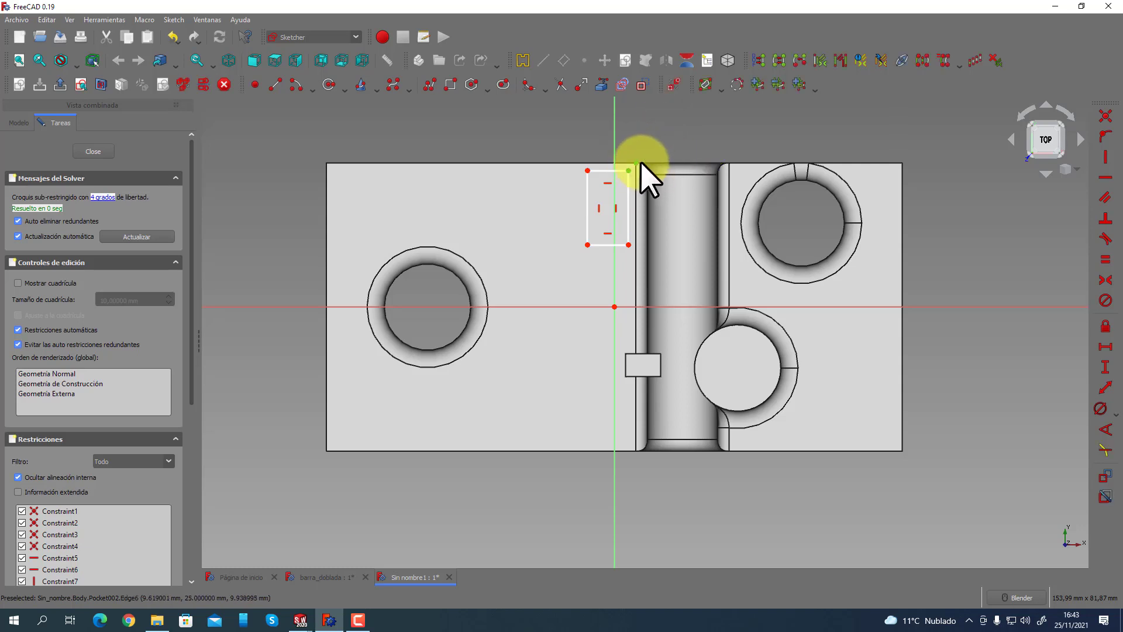
pyautogui.click(1106, 117)
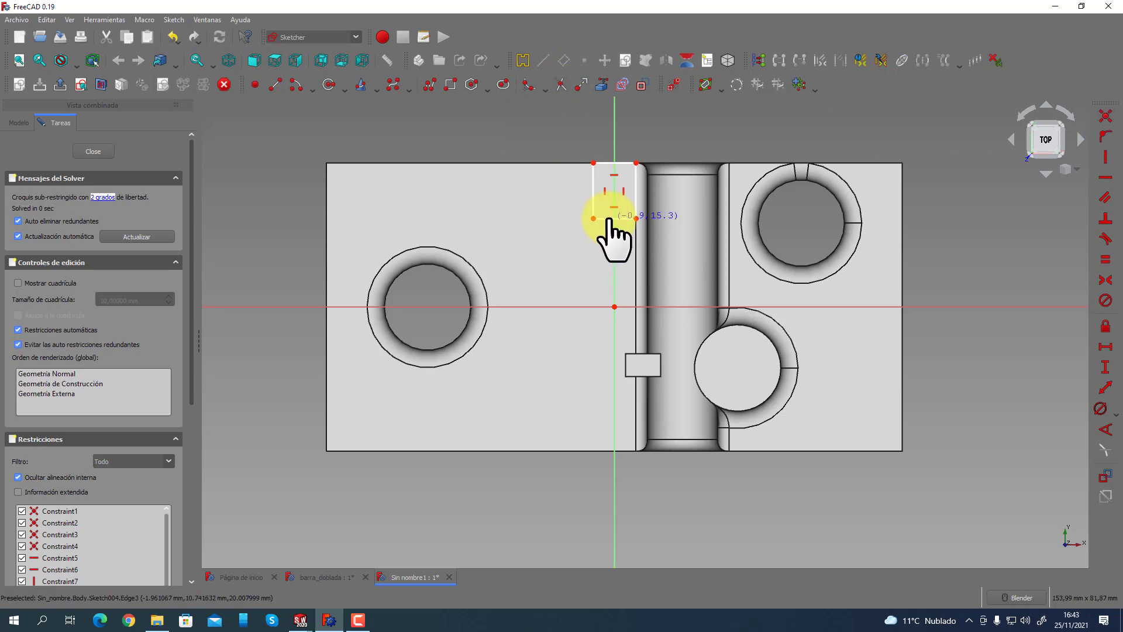
pyautogui.click(575, 206)
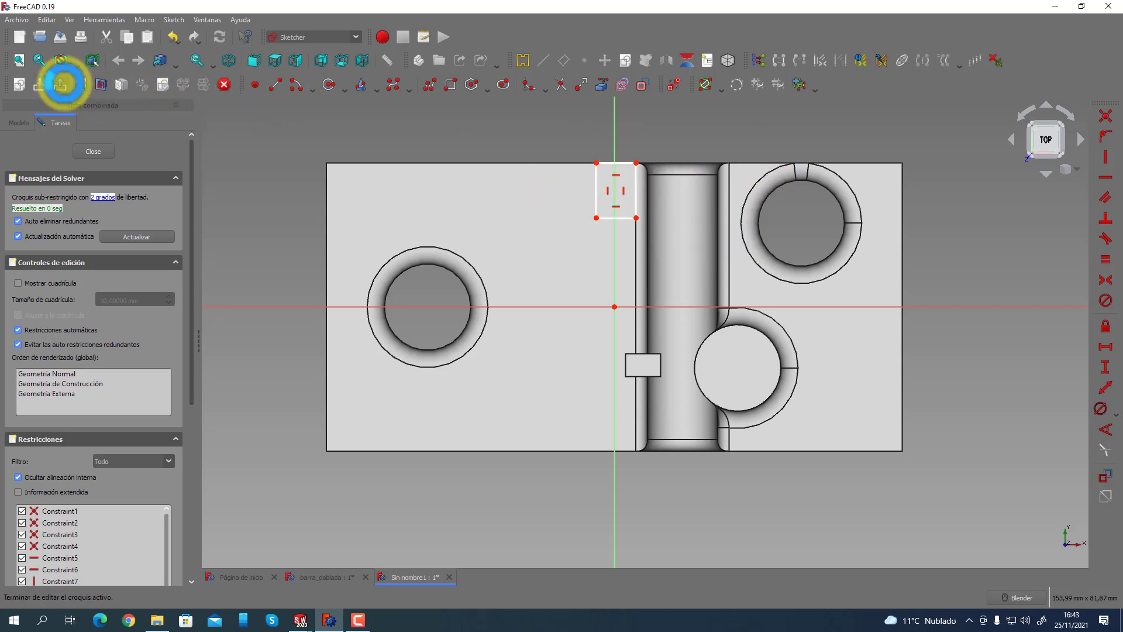
pyautogui.click(61, 85)
# Start a sketch on the top face and draw a circle near the channel, removing its unwanted coincident constraint.
pyautogui.click(669, 370)
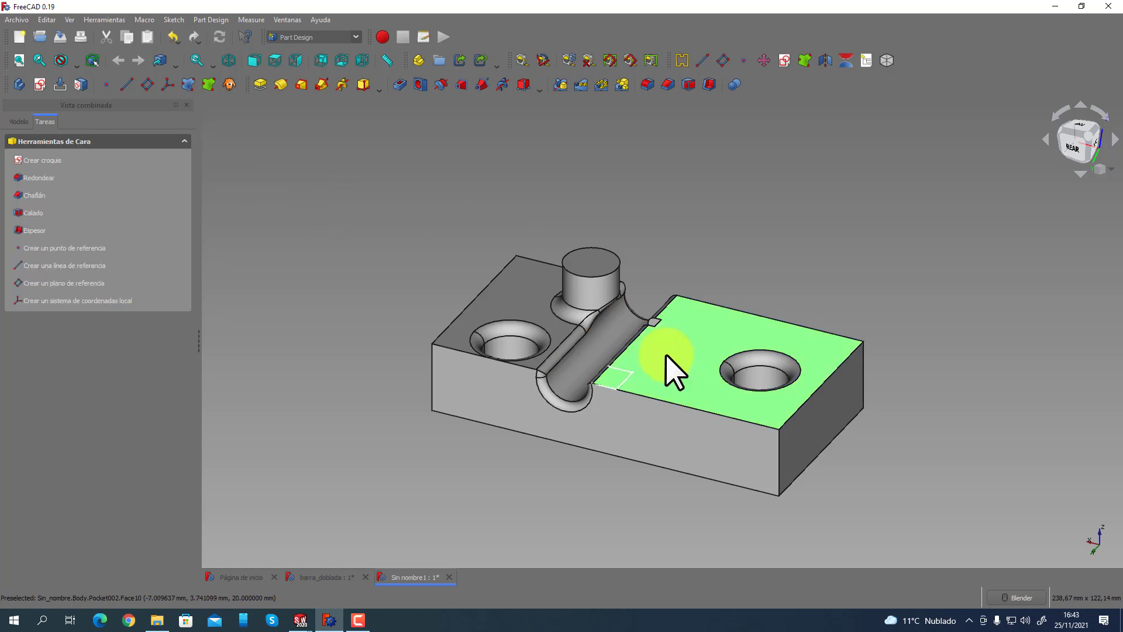
pyautogui.click(40, 84)
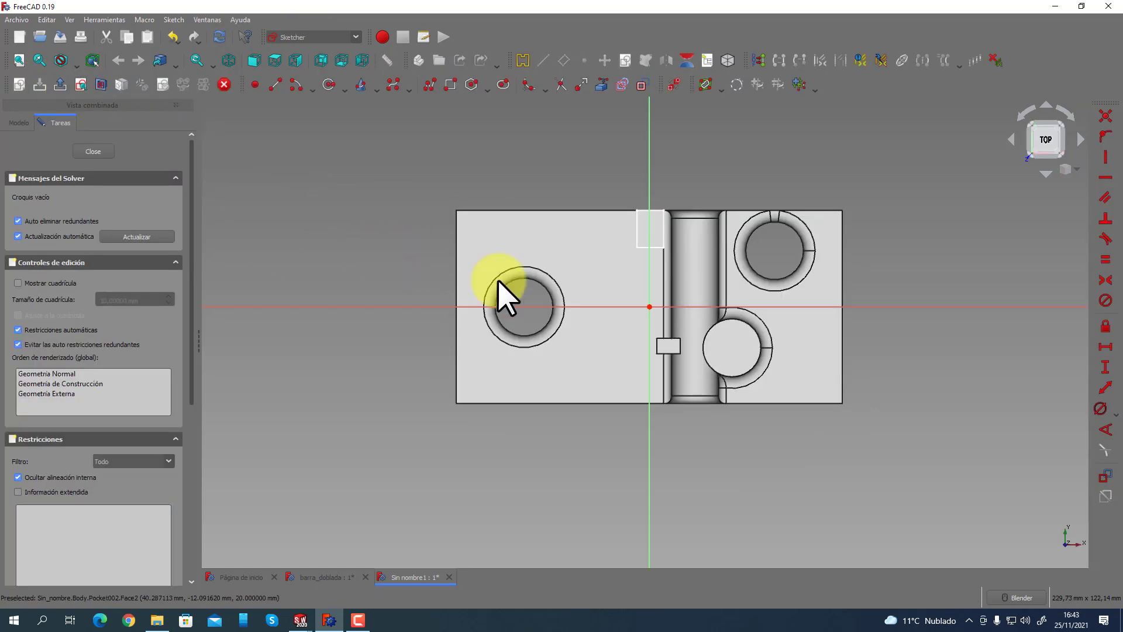
pyautogui.scroll(2, 707, 312)
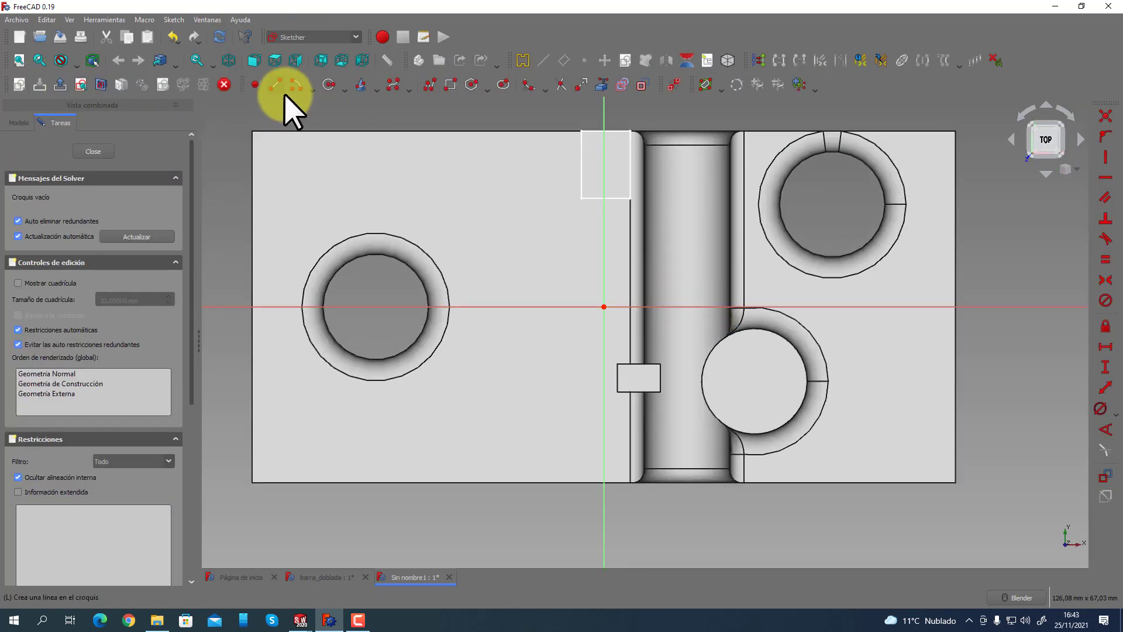
pyautogui.click(326, 86)
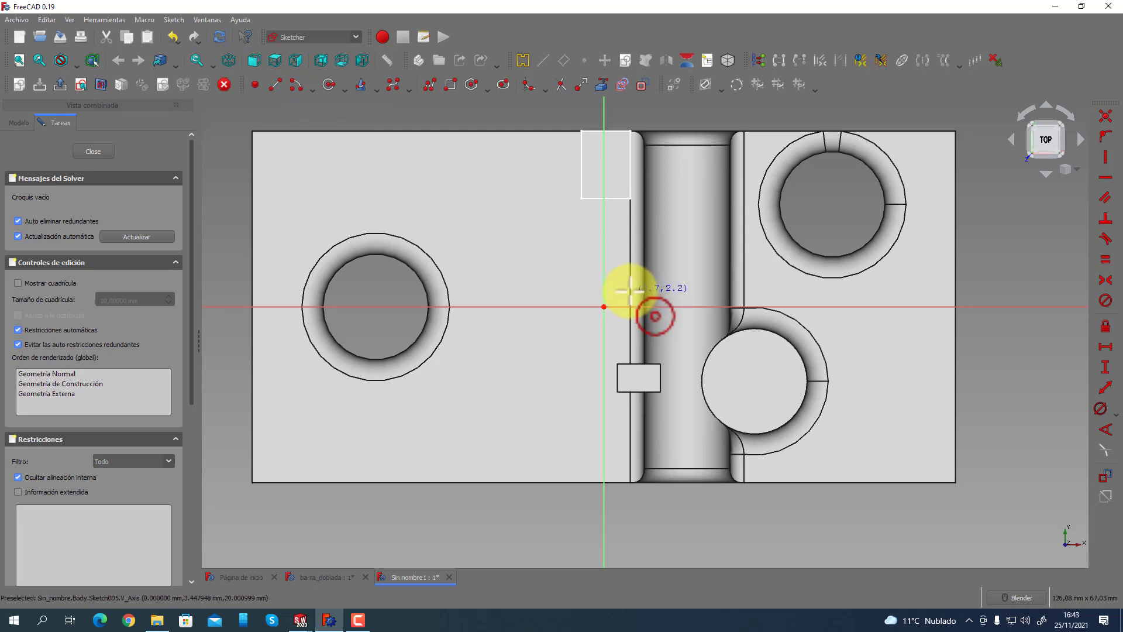
pyautogui.click(630, 290)
pyautogui.click(658, 305)
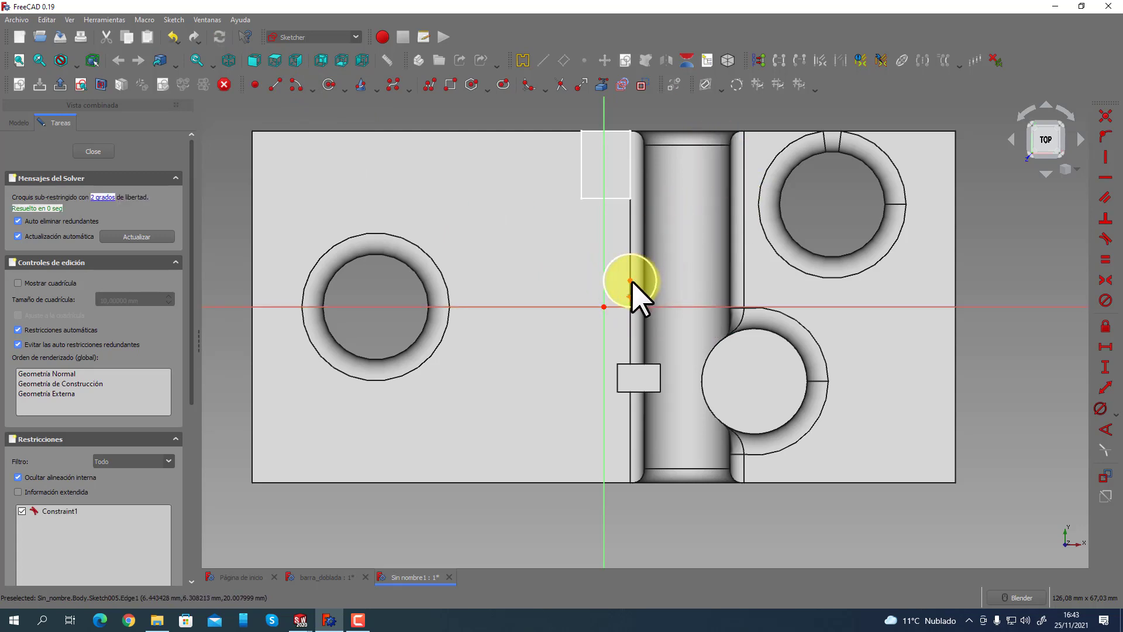
pyautogui.moveTo(631, 280)
pyautogui.mouseDown()
pyautogui.moveTo(667, 282)
pyautogui.moveTo(655, 283)
pyautogui.moveTo(655, 262)
pyautogui.mouseUp()
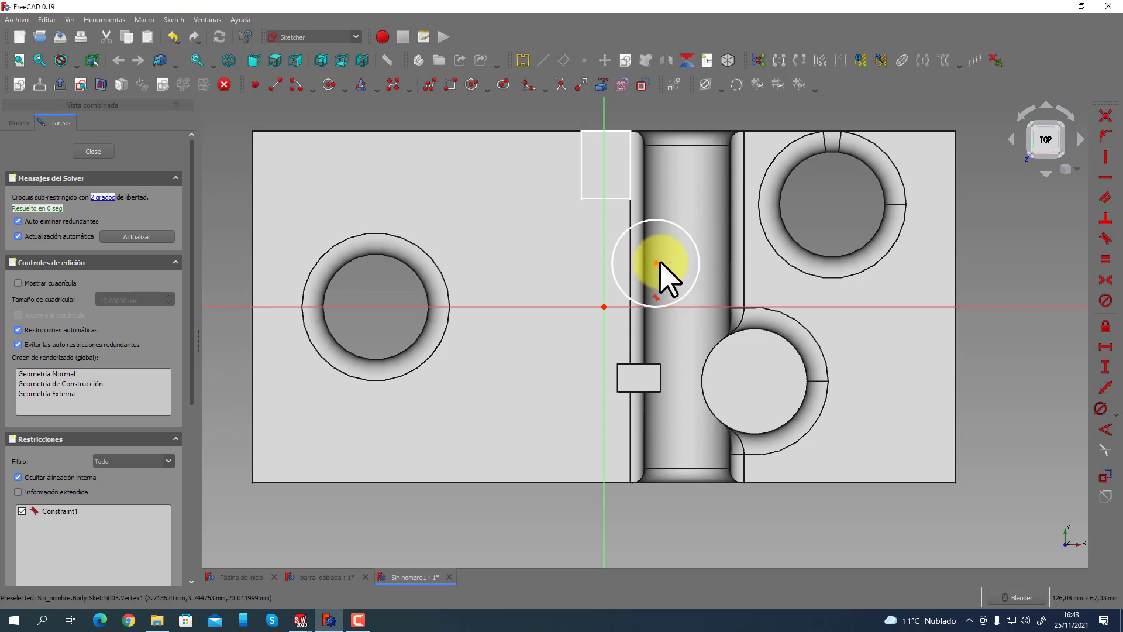
pyautogui.click(656, 297)
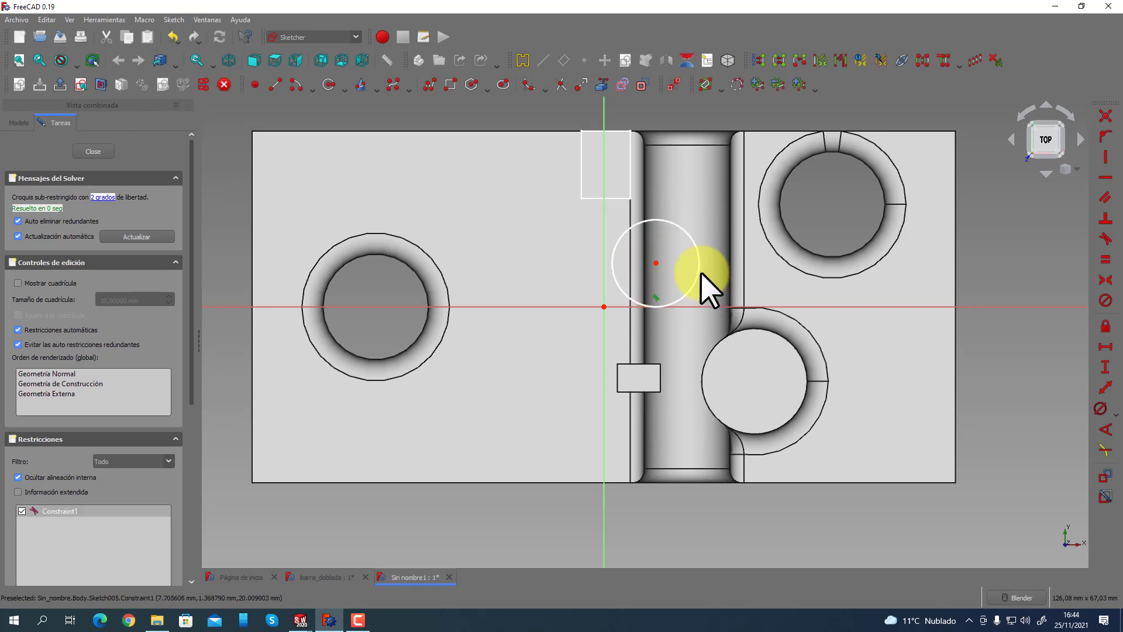
pyautogui.press('Delete')
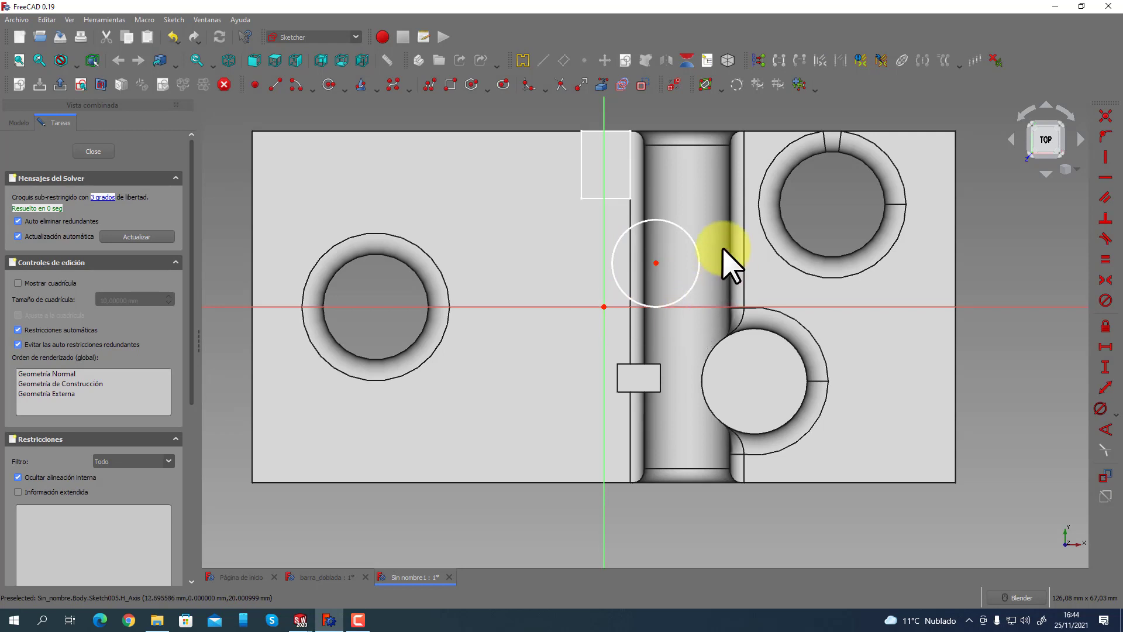
# Import the channel edge as external geometry, put the circle's centre on it, and shrink the radius.
pyautogui.click(602, 85)
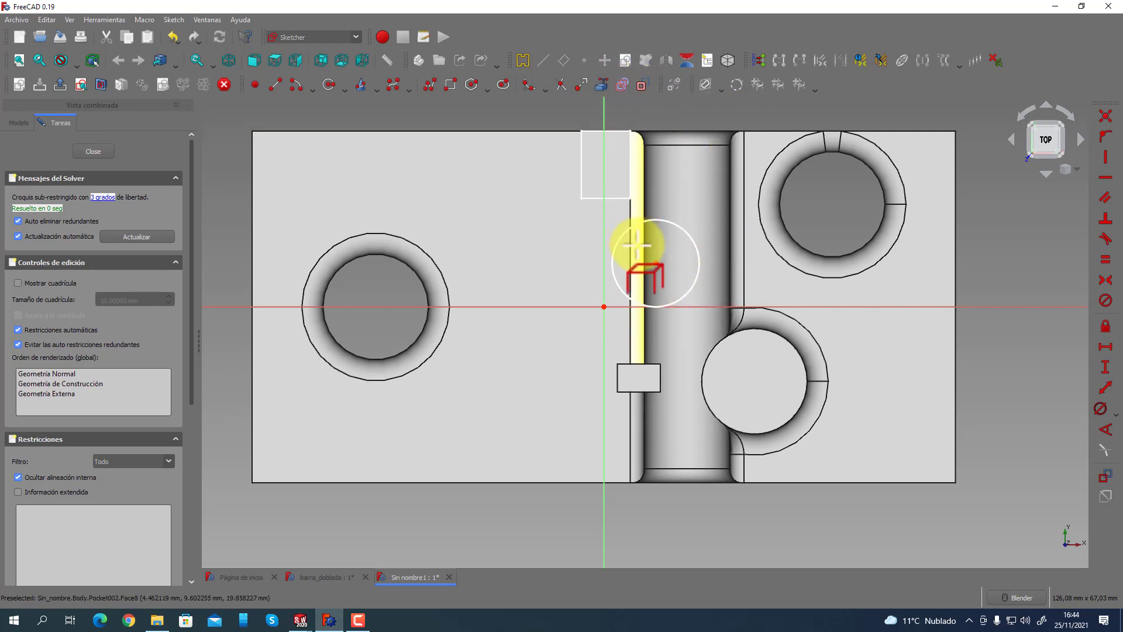
pyautogui.click(637, 246)
pyautogui.rightClick(682, 213)
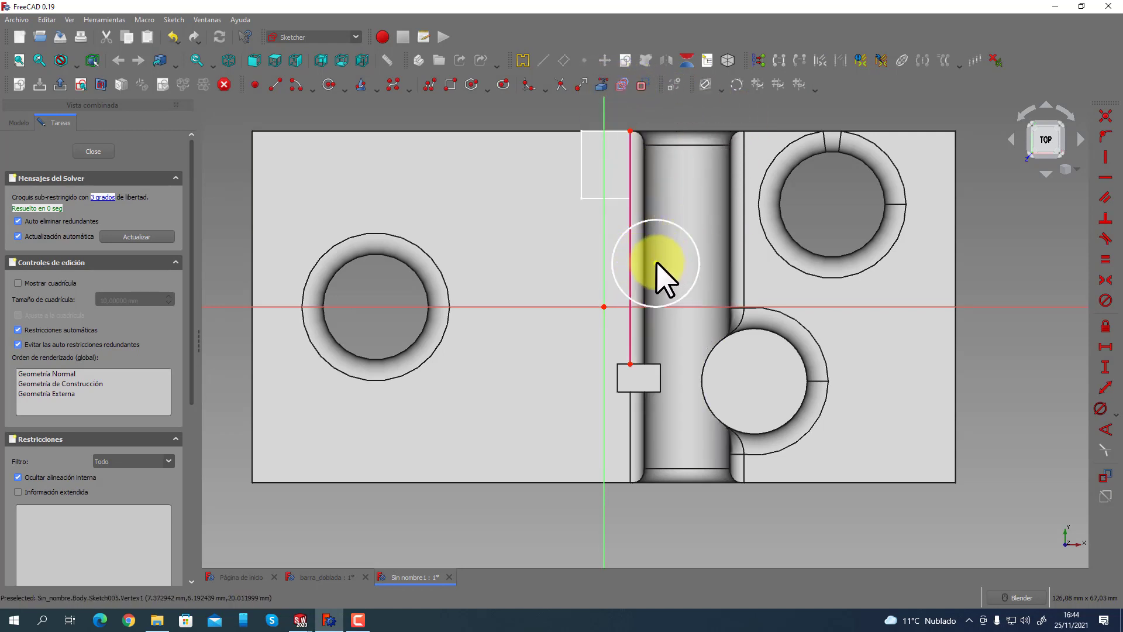
pyautogui.click(635, 271)
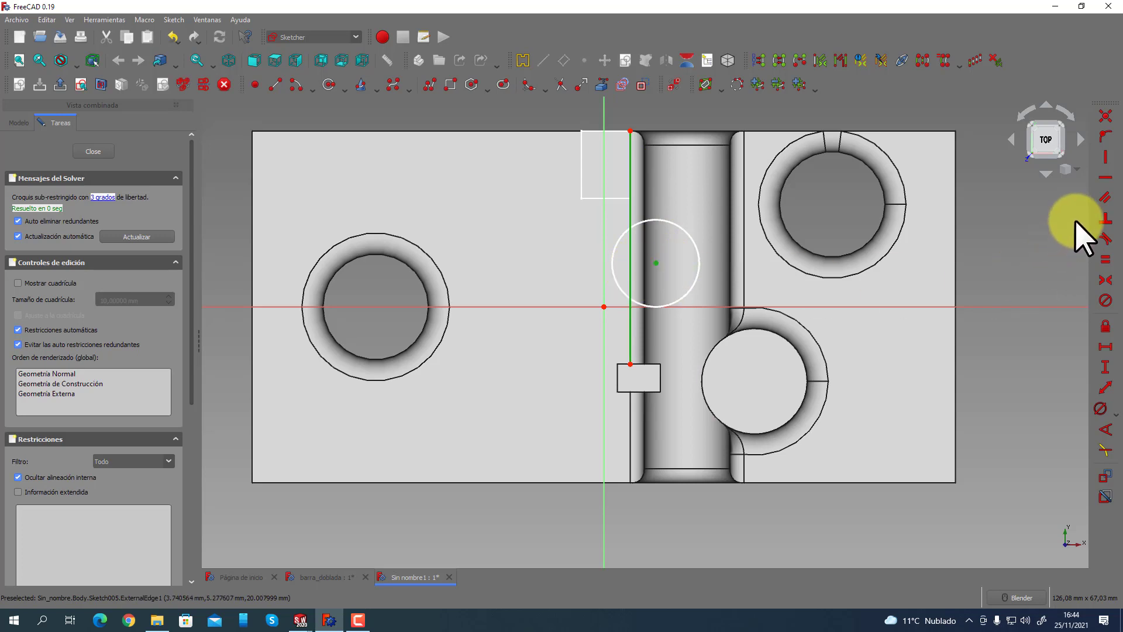
pyautogui.click(1105, 135)
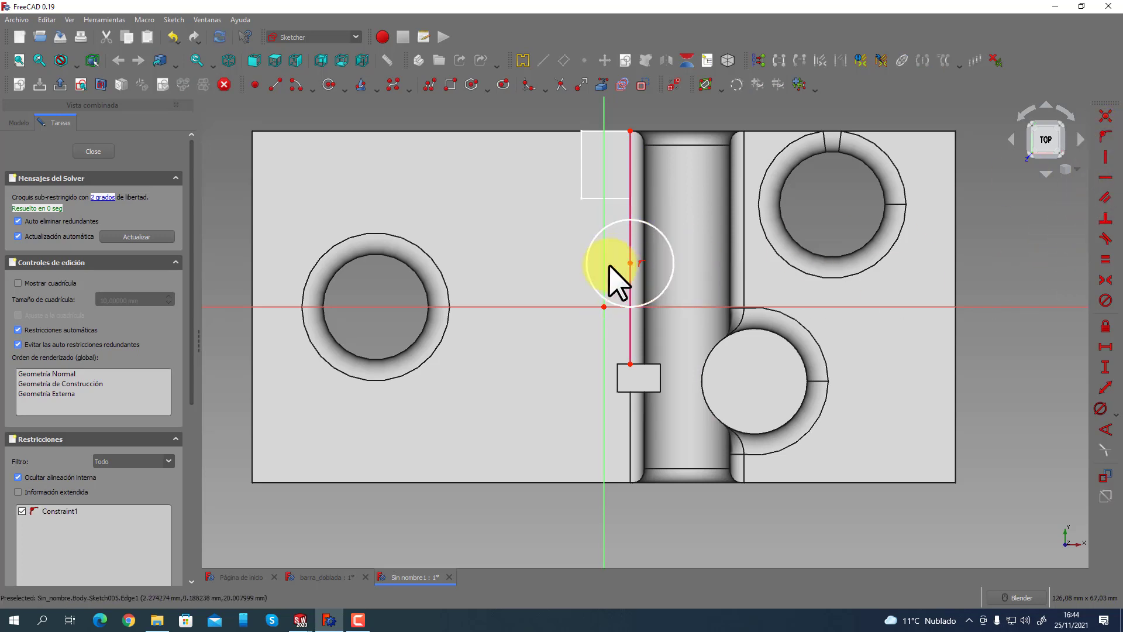
pyautogui.moveTo(653, 224); pyautogui.dragTo(650, 244)
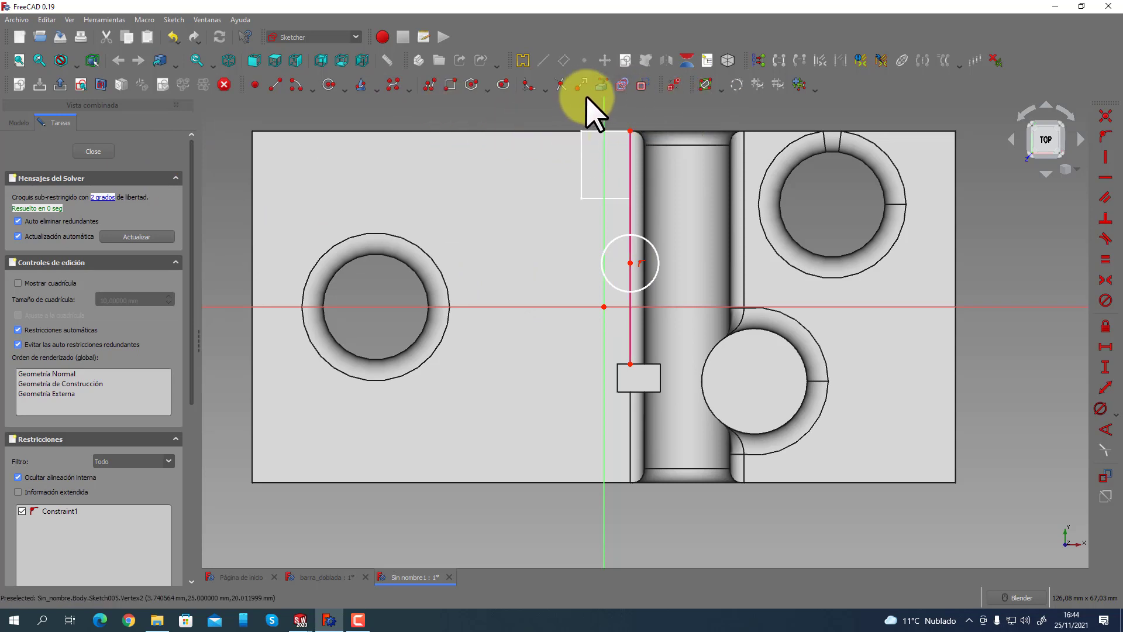
# Add a point left of the circle, constrain it horizontal with the centre, and close the sketch.
pyautogui.click(255, 85)
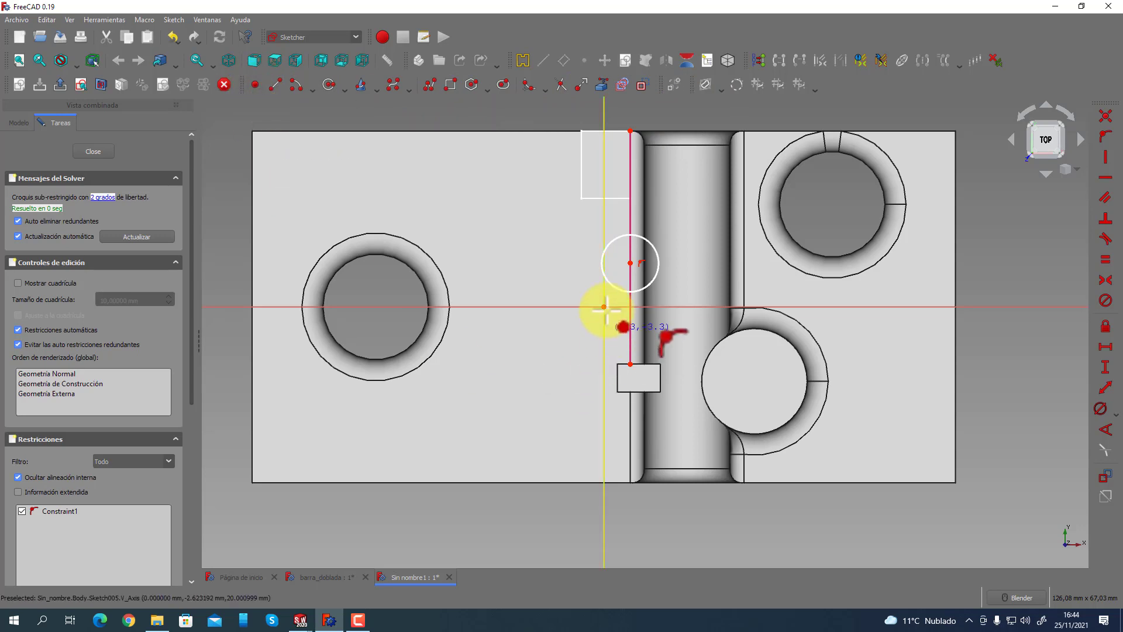
pyautogui.click(602, 264)
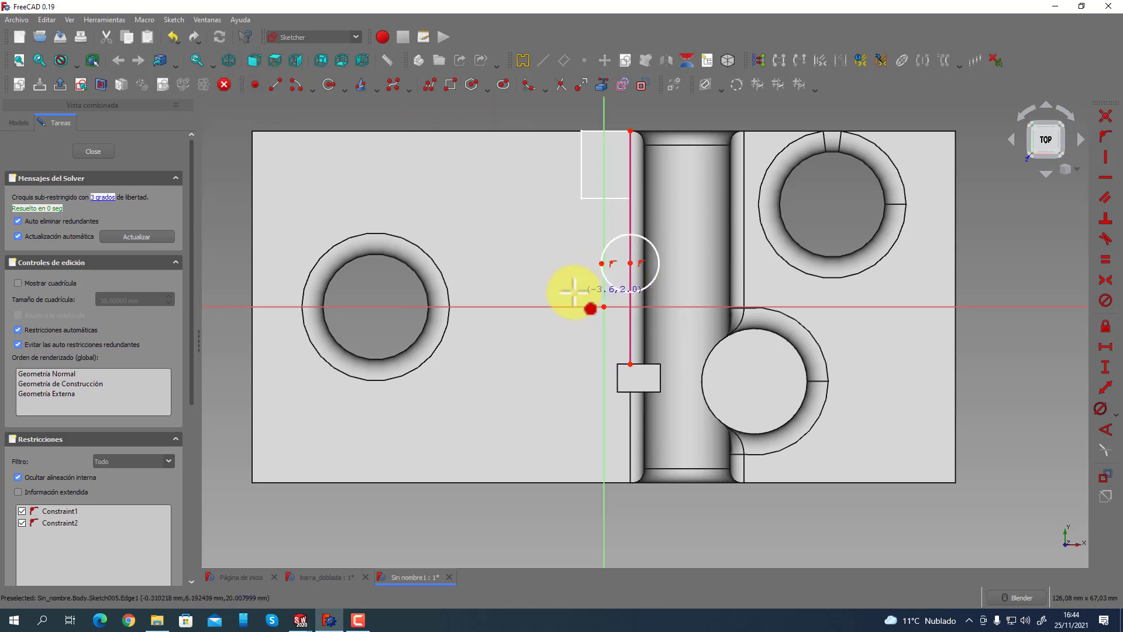
pyautogui.click(602, 263)
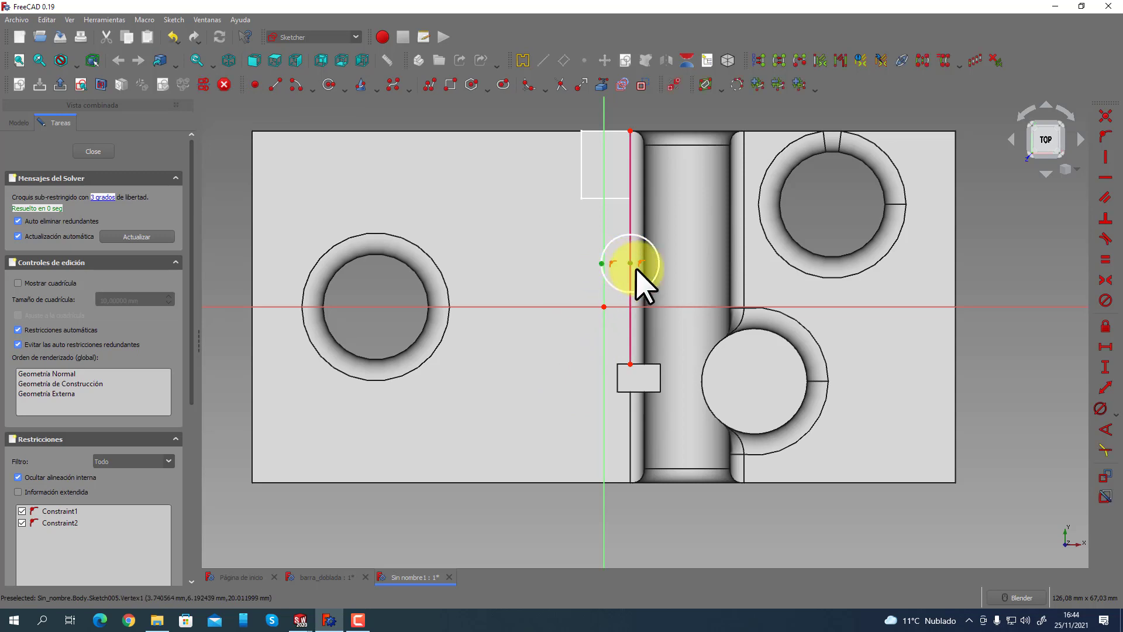
pyautogui.click(630, 263)
pyautogui.click(1106, 176)
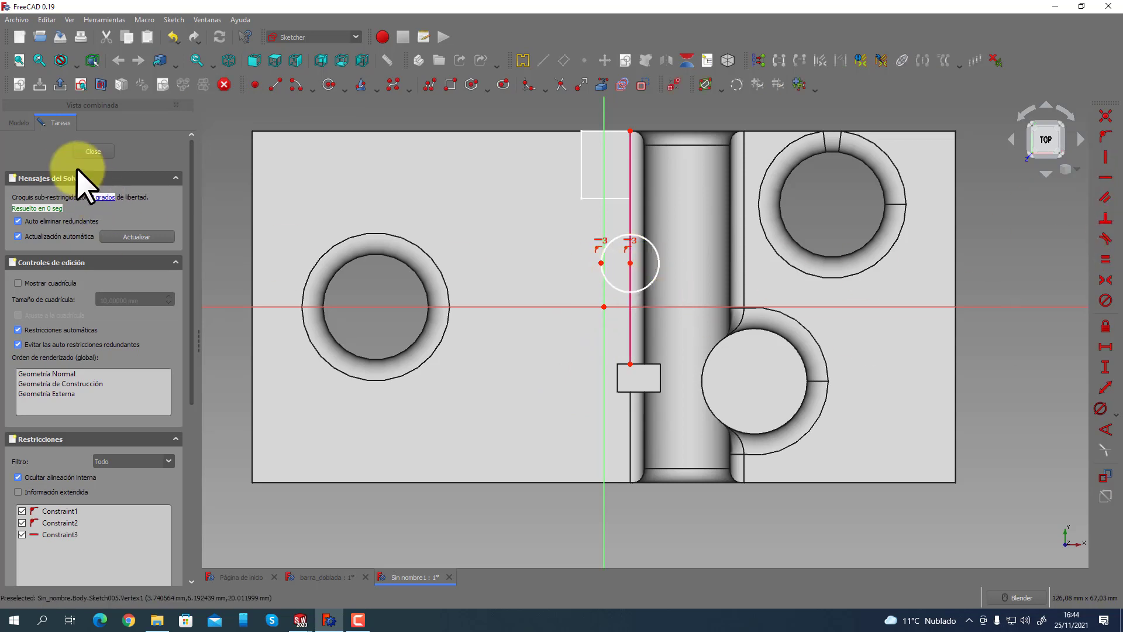
pyautogui.click(92, 152)
# Open the rectangle sketch Sketch004 for editing from the model tree.
pyautogui.moveTo(348, 306); pyautogui.dragTo(199, 217, button='middle')
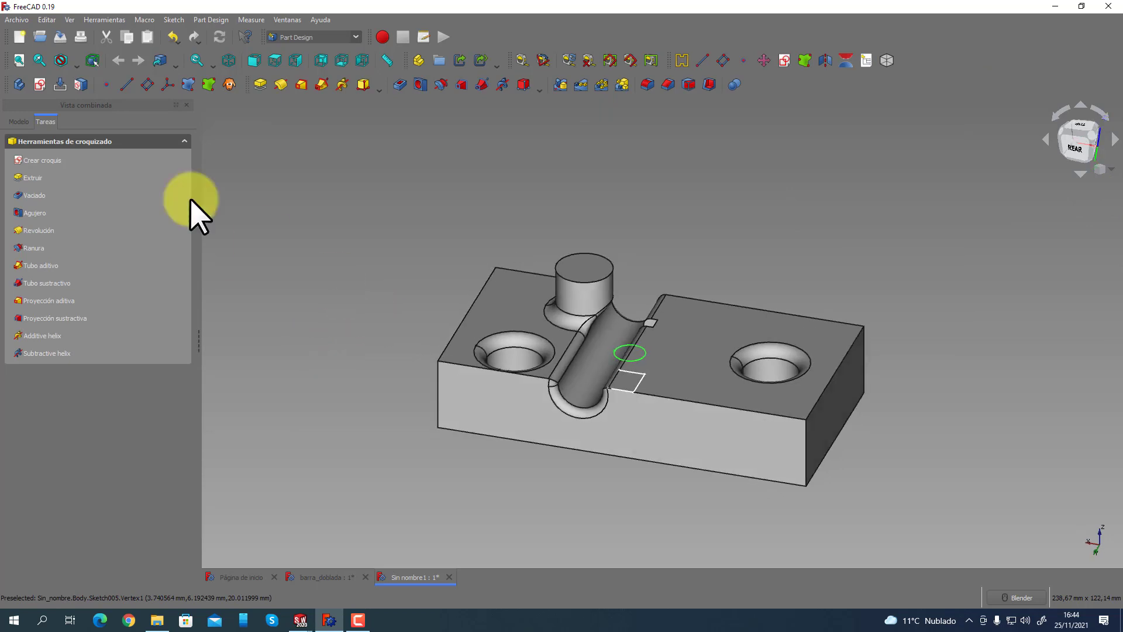
pyautogui.click(19, 122)
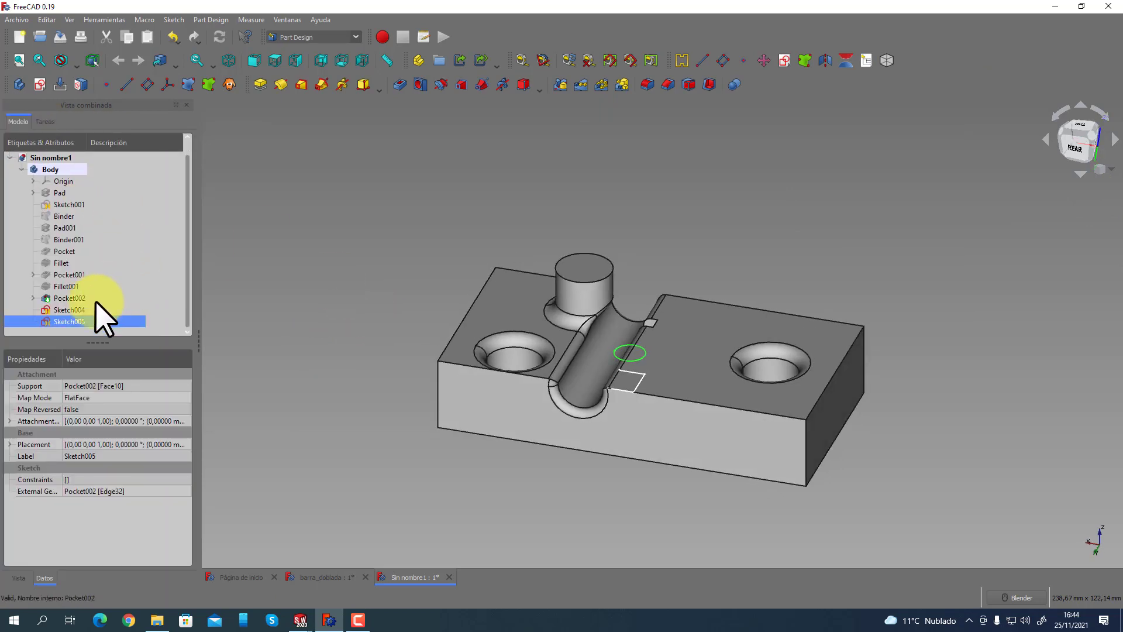
pyautogui.click(80, 309)
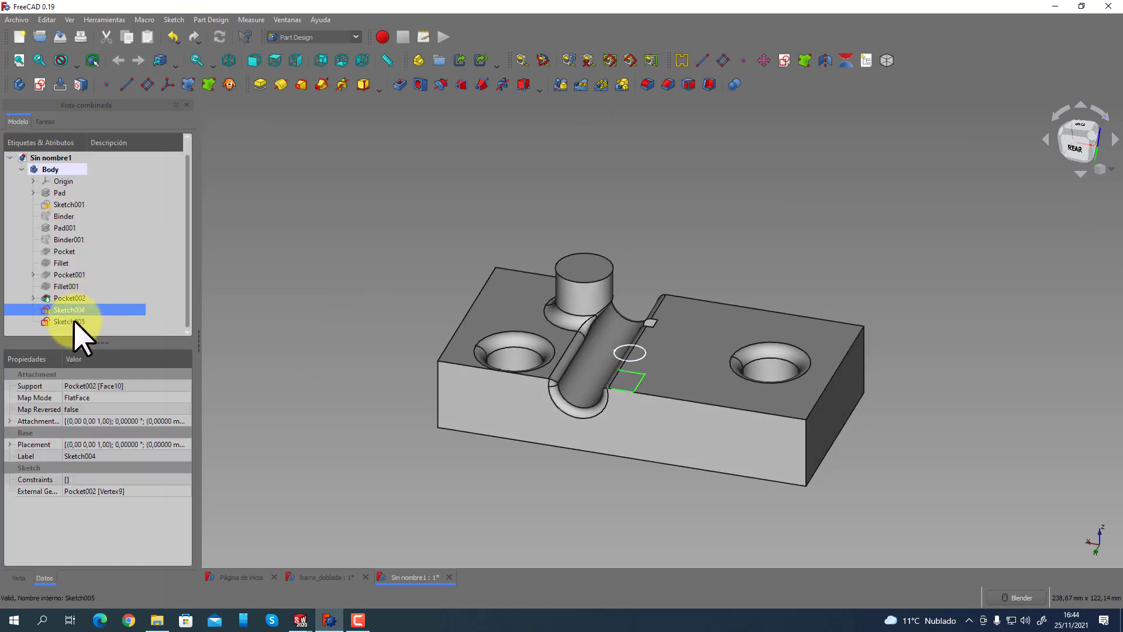
pyautogui.click(75, 322)
pyautogui.doubleClick(74, 321)
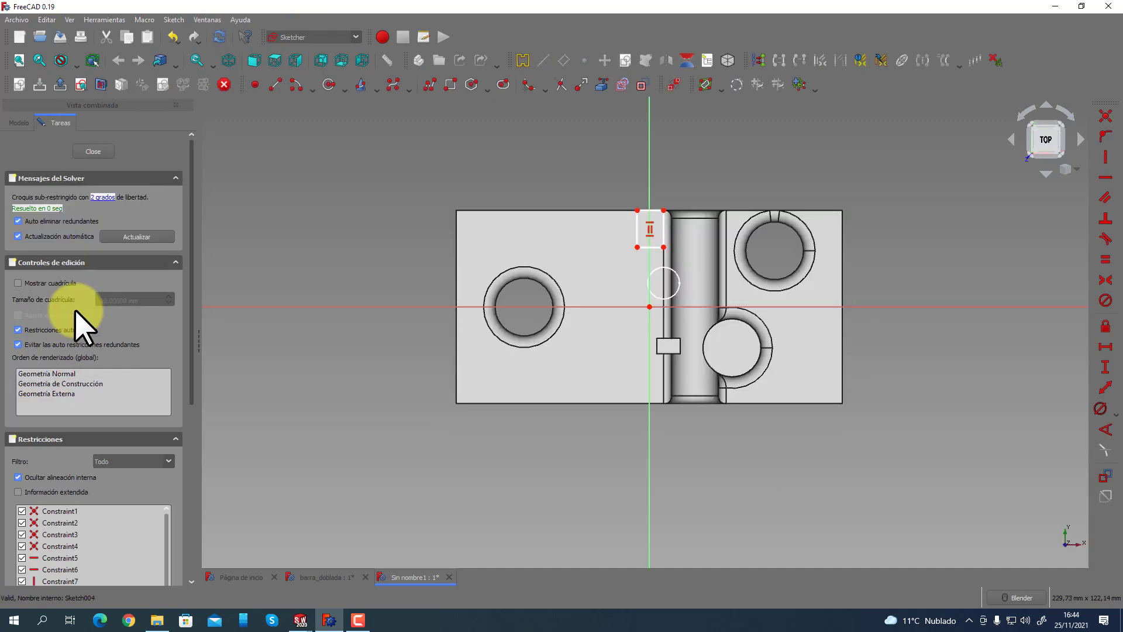
pyautogui.scroll(-1, 661, 269)
pyautogui.scroll(4, 664, 275)
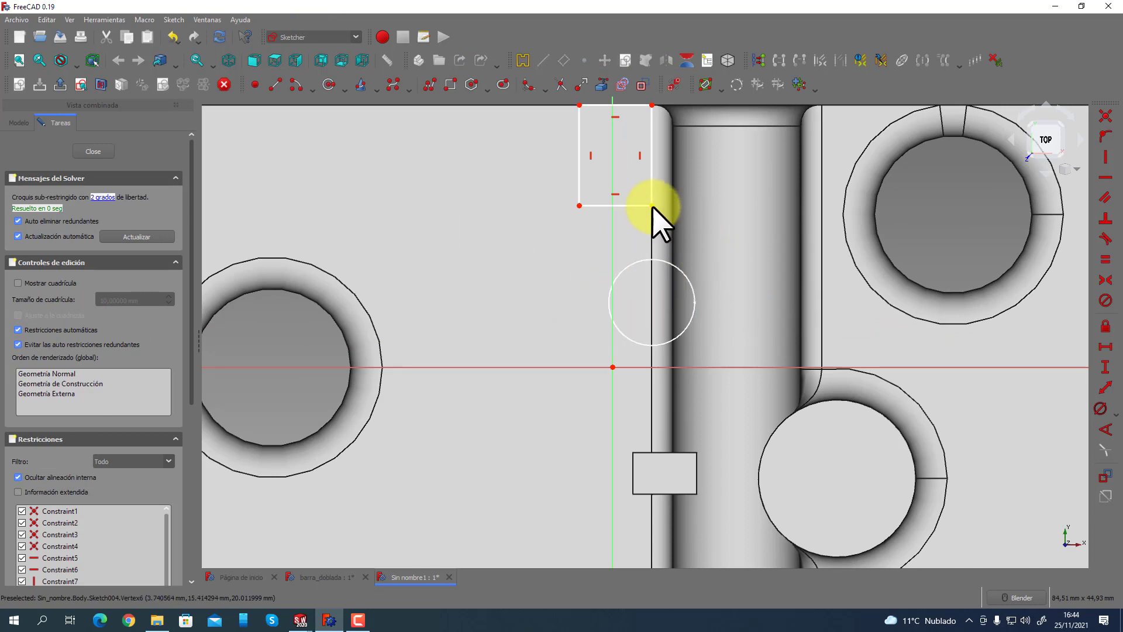
# Reference the circle, then constrain the rectangle's lower-left corner level with its centre and onto it; close.
pyautogui.click(602, 85)
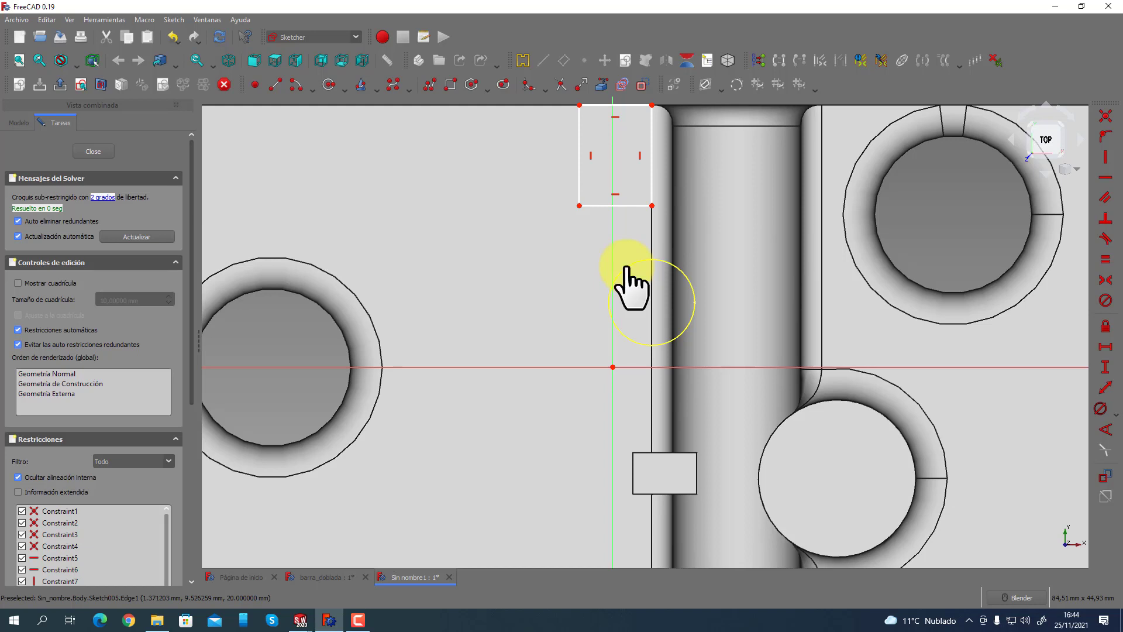
pyautogui.click(626, 266)
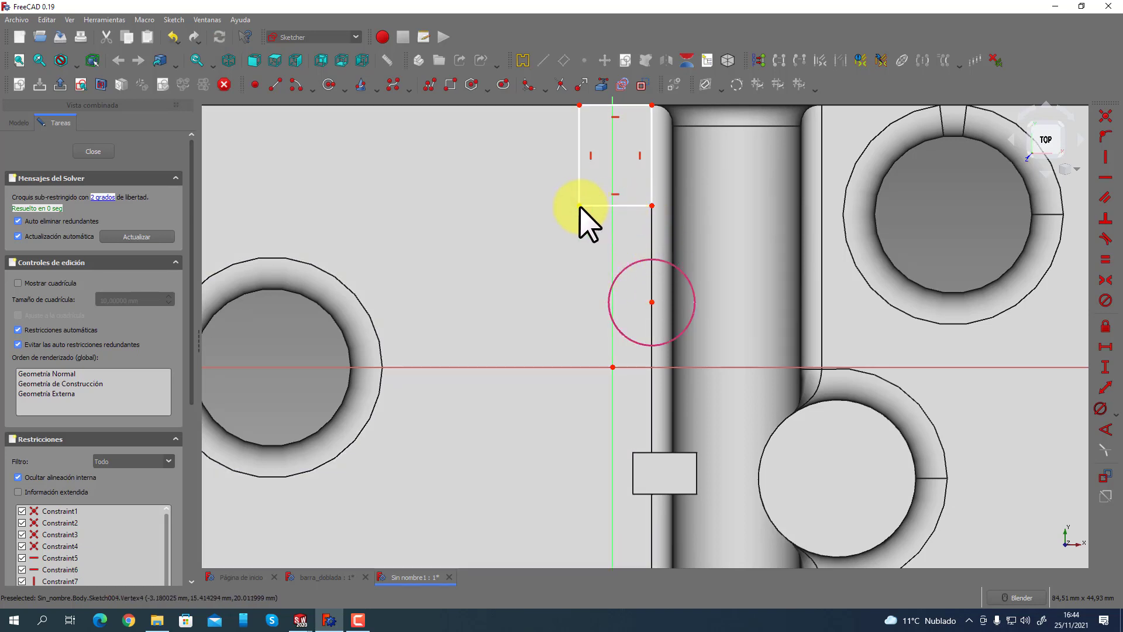
pyautogui.click(579, 206)
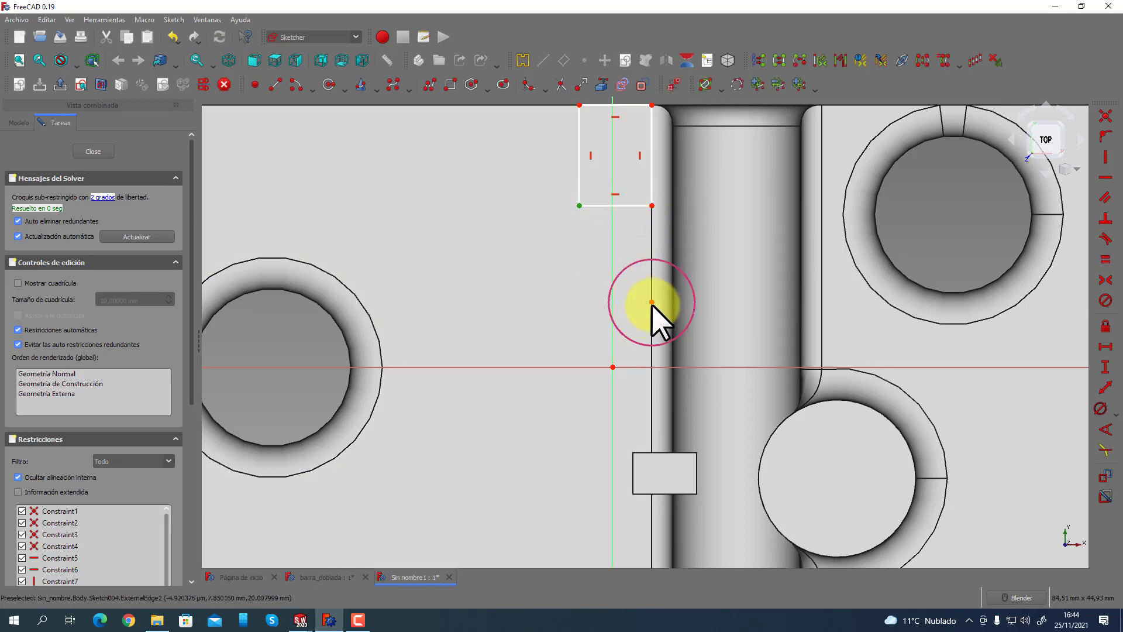
pyautogui.click(651, 302)
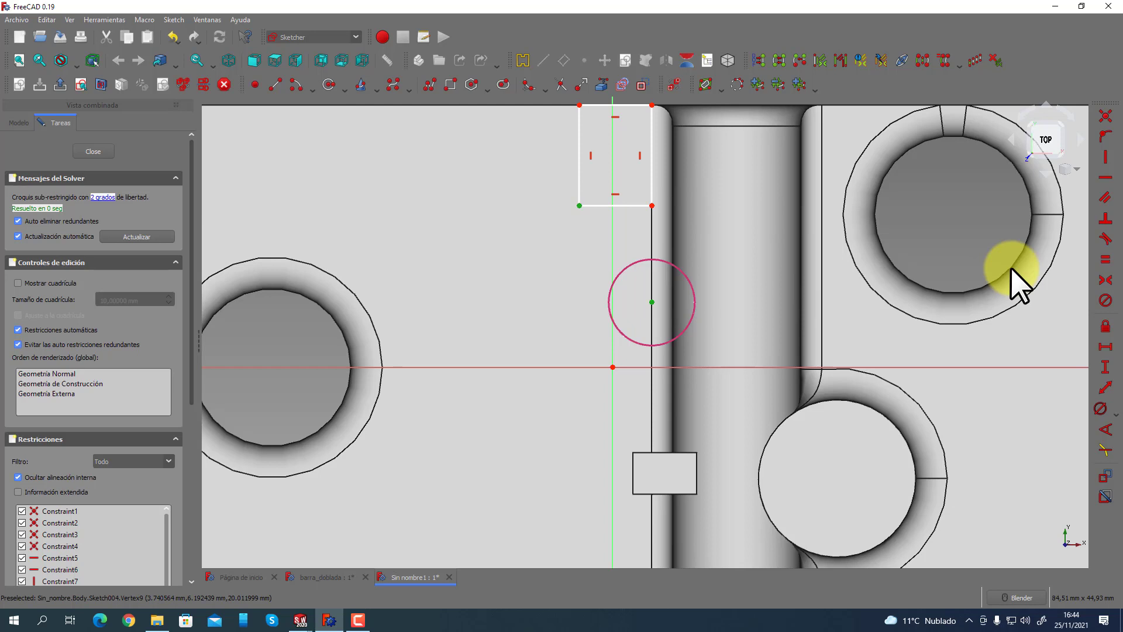
pyautogui.click(1106, 178)
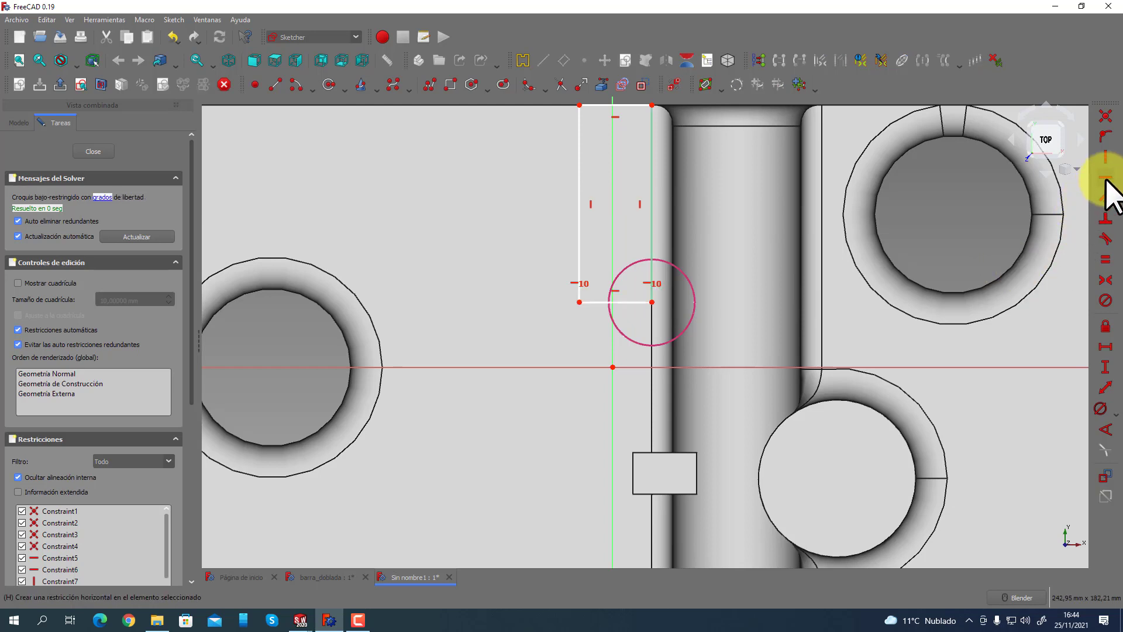
pyautogui.click(579, 302)
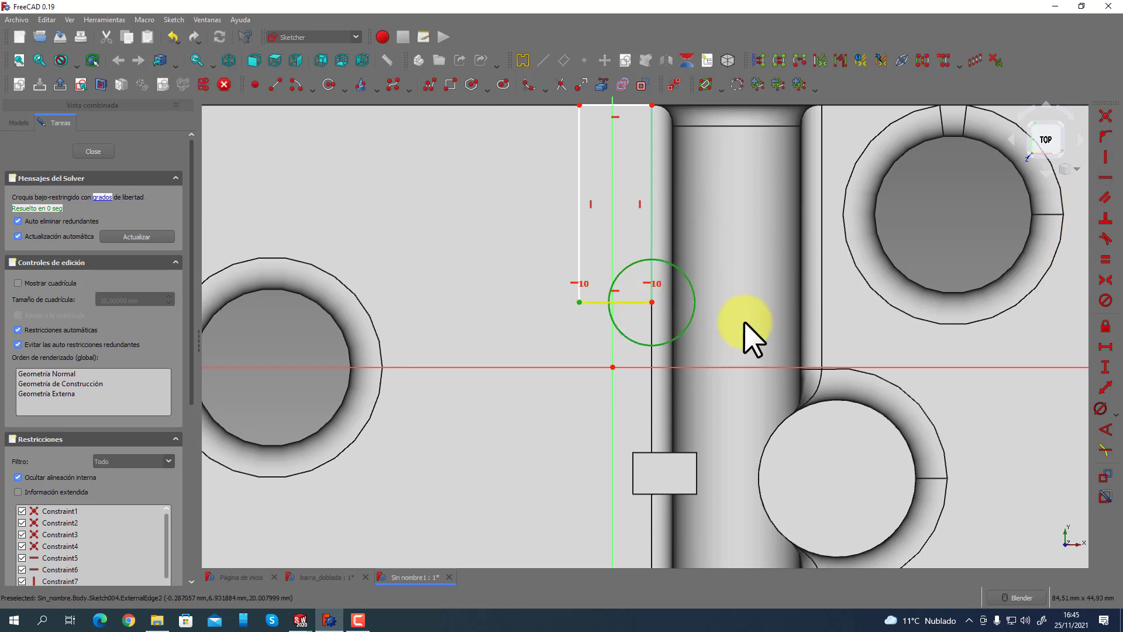
pyautogui.click(1106, 139)
pyautogui.scroll(3, 649, 301)
pyautogui.scroll(-2, 658, 310)
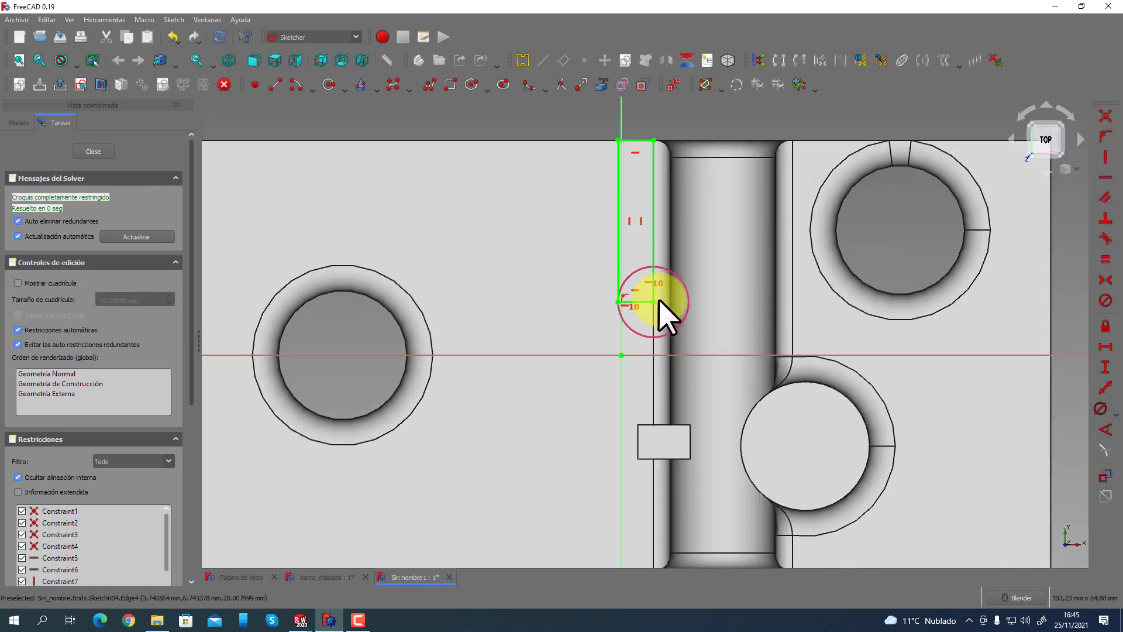
pyautogui.click(101, 152)
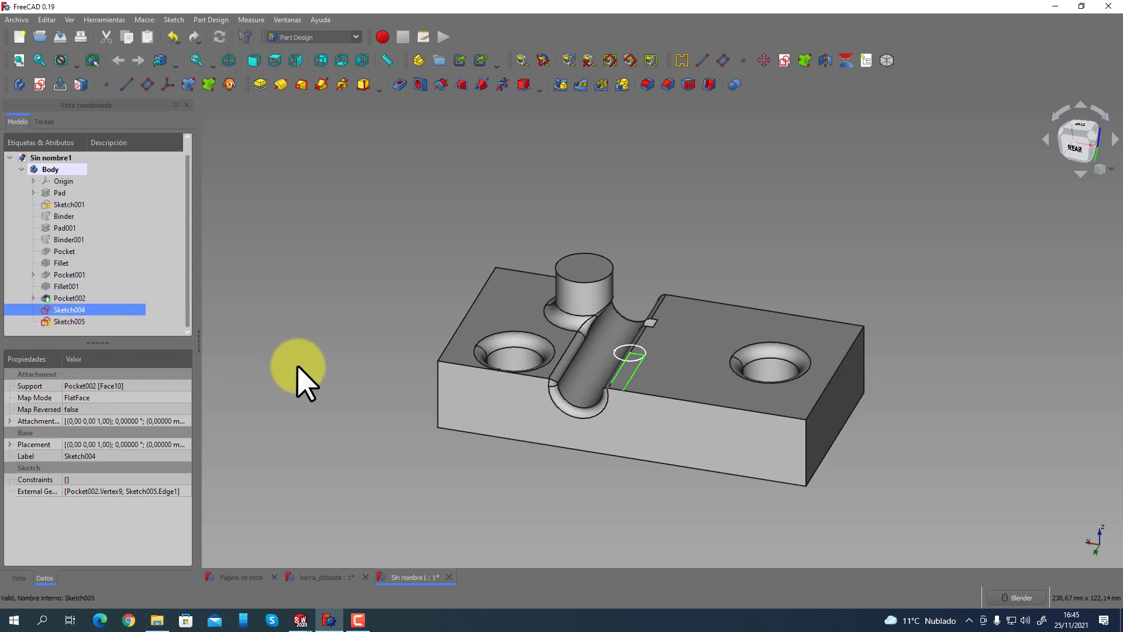
pyautogui.moveTo(298, 367); pyautogui.dragTo(571, 388, button='middle')
pyautogui.click(69, 299)
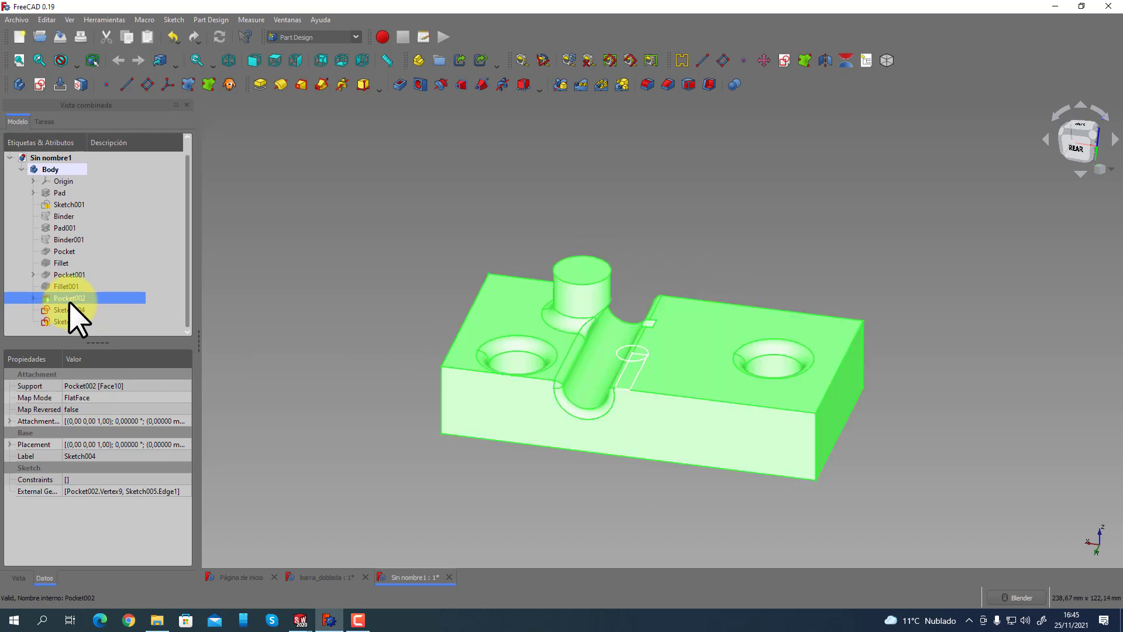
pyautogui.click(339, 413)
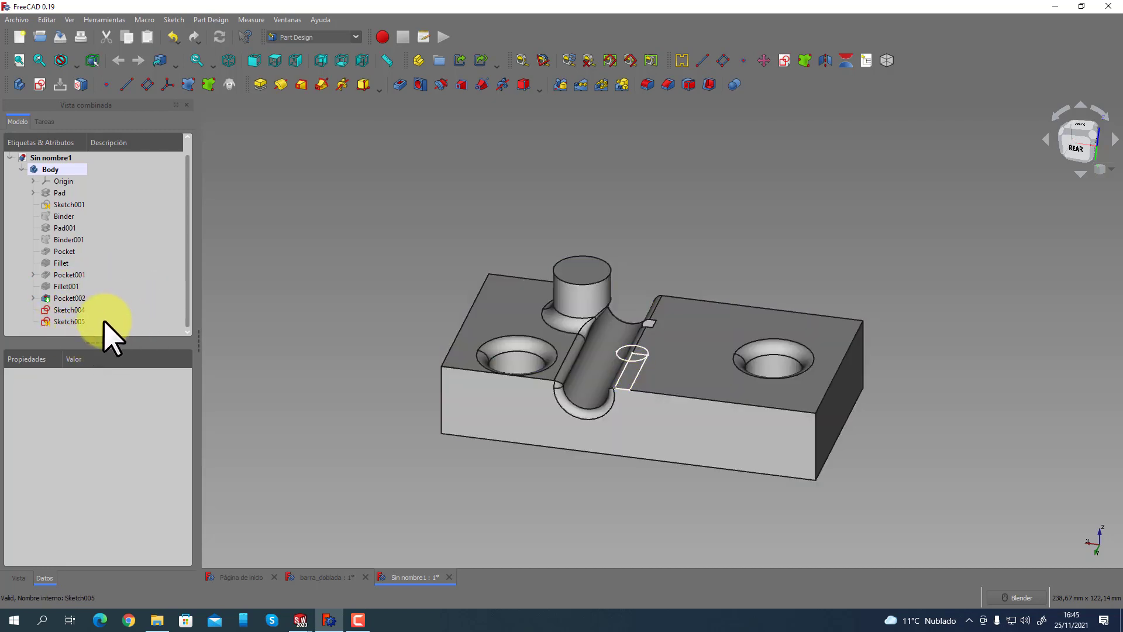
pyautogui.click(88, 321)
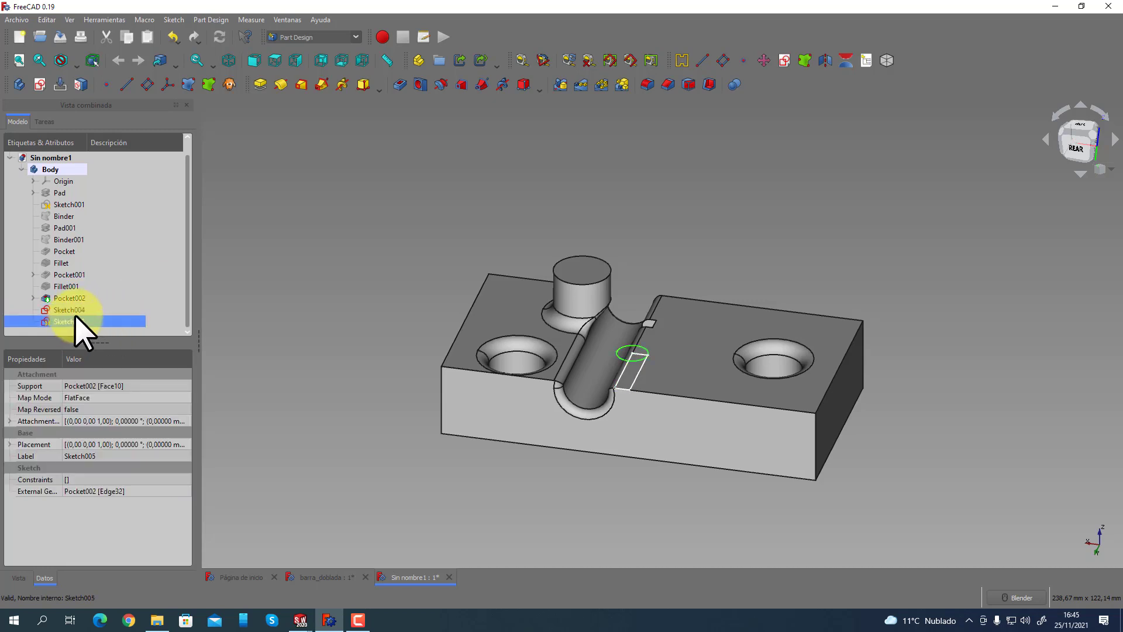
pyautogui.moveTo(634, 389); pyautogui.dragTo(606, 484, button='middle')
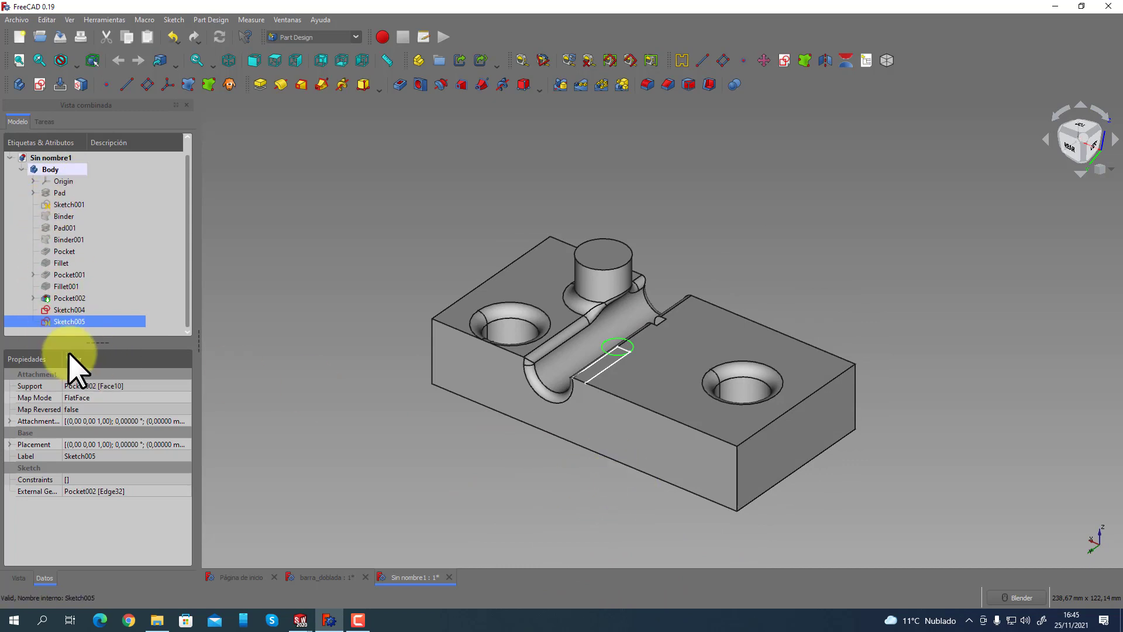
pyautogui.moveTo(414, 431); pyautogui.dragTo(459, 515, button='middle')
pyautogui.moveTo(301, 615)
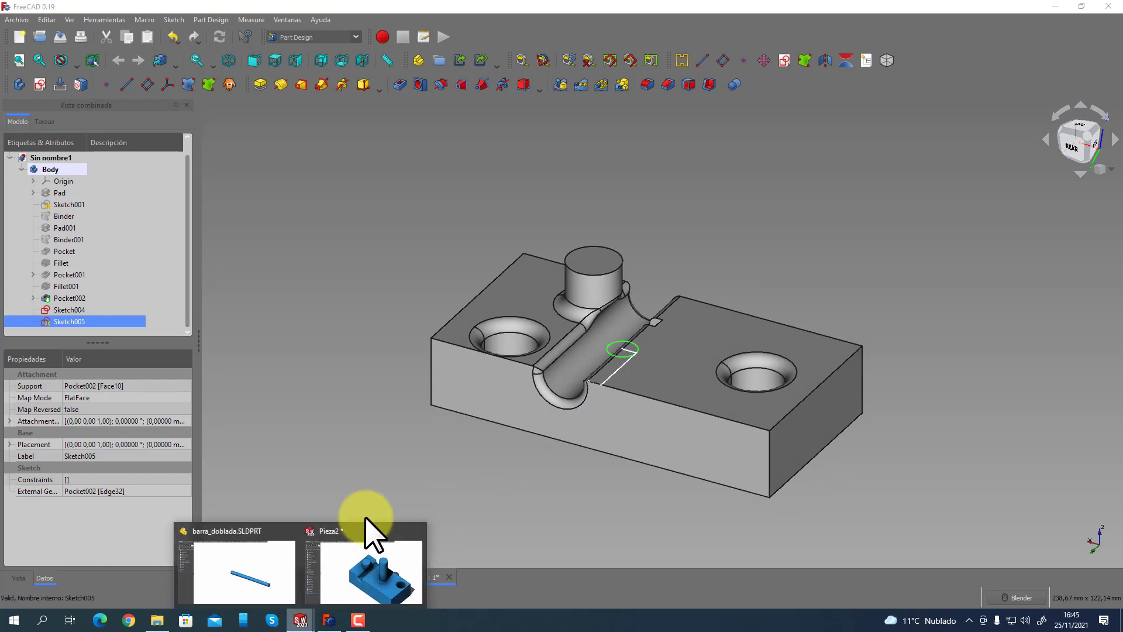
# Bring the SolidWorks Pieza2 window forward and orbit, zoom and pan around the block and its sketches.
pyautogui.click(345, 564)
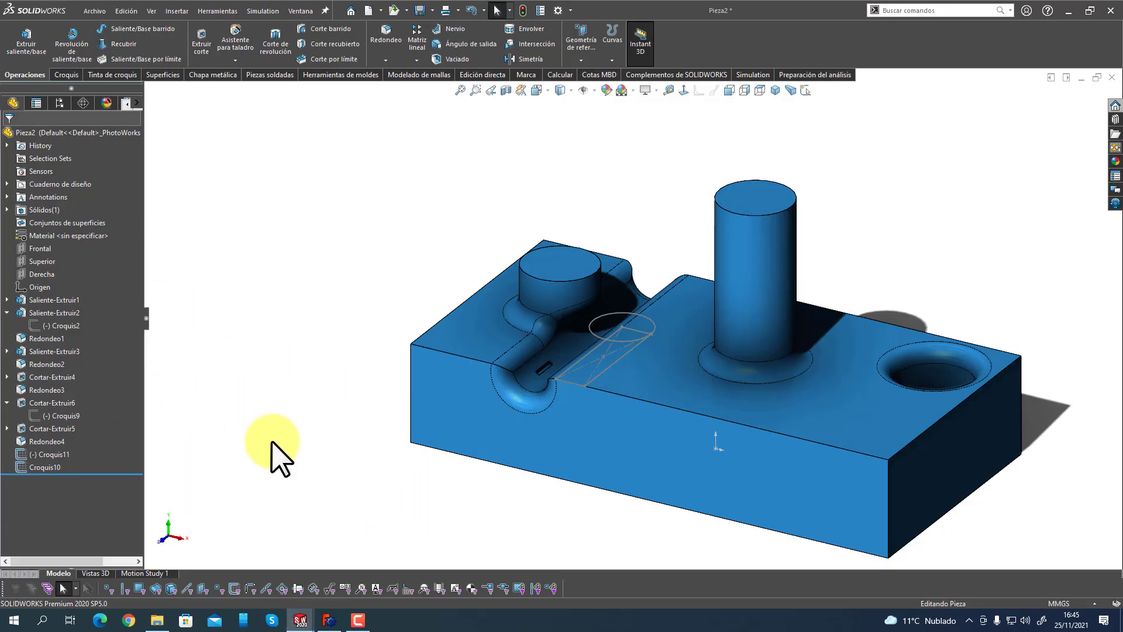
pyautogui.moveTo(308, 398)
pyautogui.mouseDown(button='middle')
pyautogui.moveTo(376, 372)
pyautogui.moveTo(485, 409)
pyautogui.moveTo(333, 384)
pyautogui.moveTo(353, 394)
pyautogui.mouseUp(button='middle')
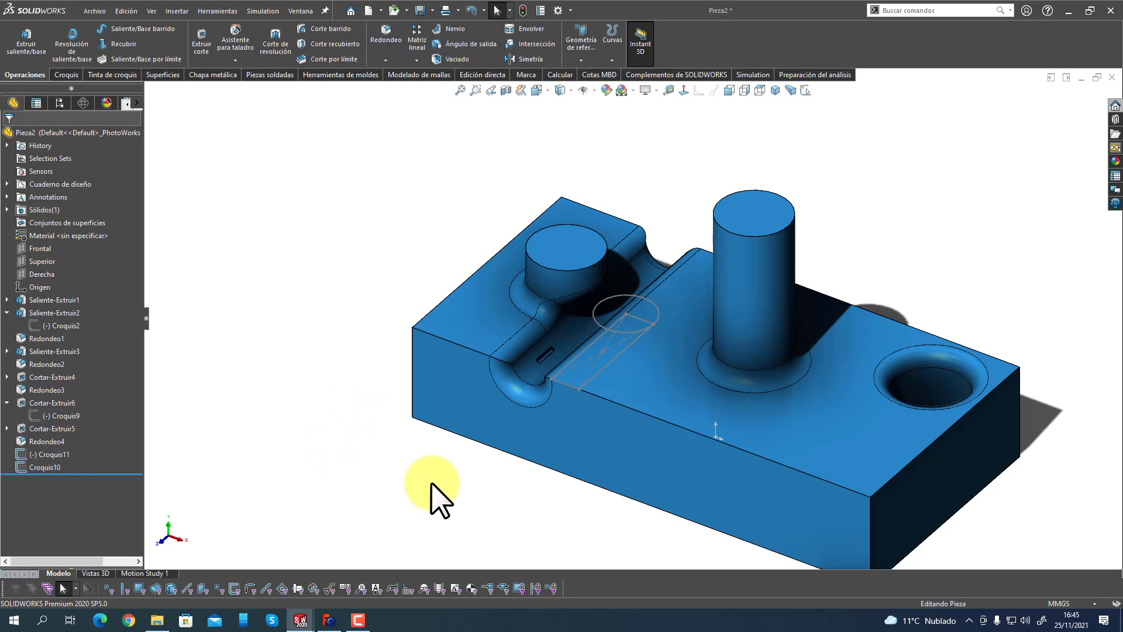
pyautogui.scroll(3, 431, 480)
pyautogui.moveTo(431, 476); pyautogui.dragTo(445, 442, button='middle')
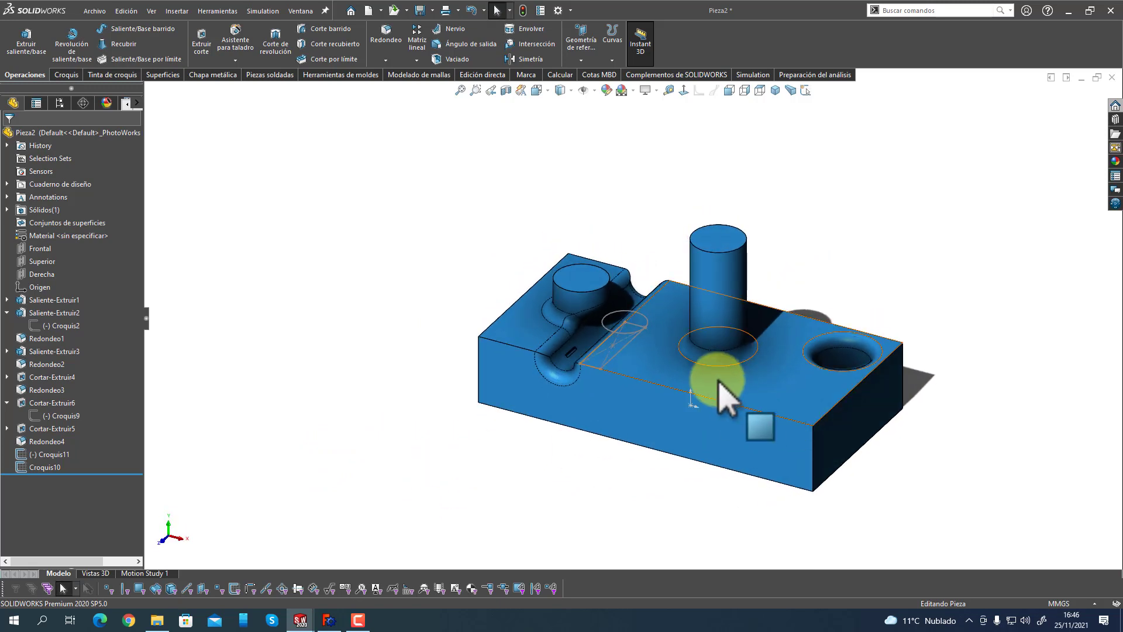
pyautogui.scroll(-3, 723, 392)
pyautogui.keyDown('ctrl'); pyautogui.moveTo(471, 248); pyautogui.dragTo(618, 357, button='middle'); pyautogui.keyUp('ctrl')
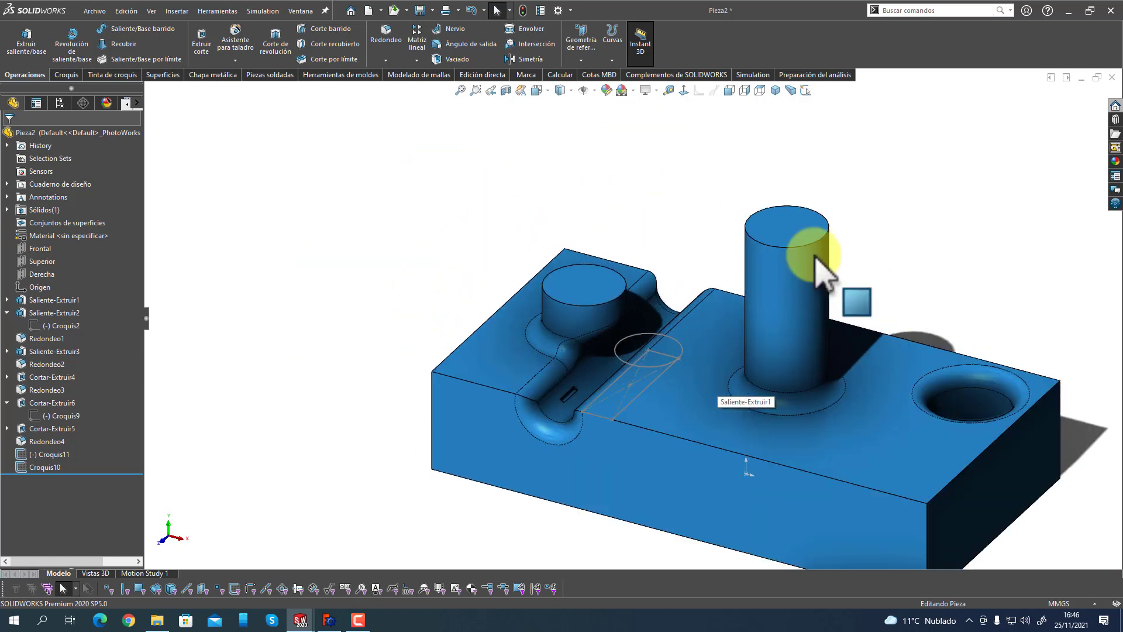
pyautogui.scroll(2, 619, 345)
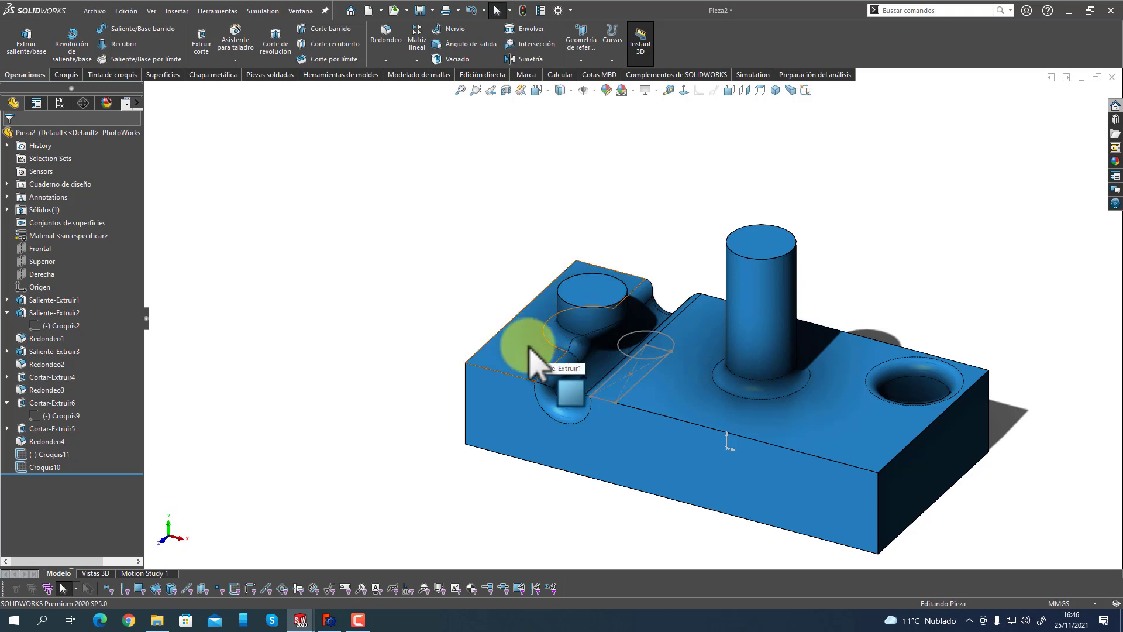
pyautogui.moveTo(529, 351)
pyautogui.mouseDown()
pyautogui.moveTo(635, 381)
pyautogui.moveTo(577, 389)
pyautogui.moveTo(445, 336)
pyautogui.mouseUp()
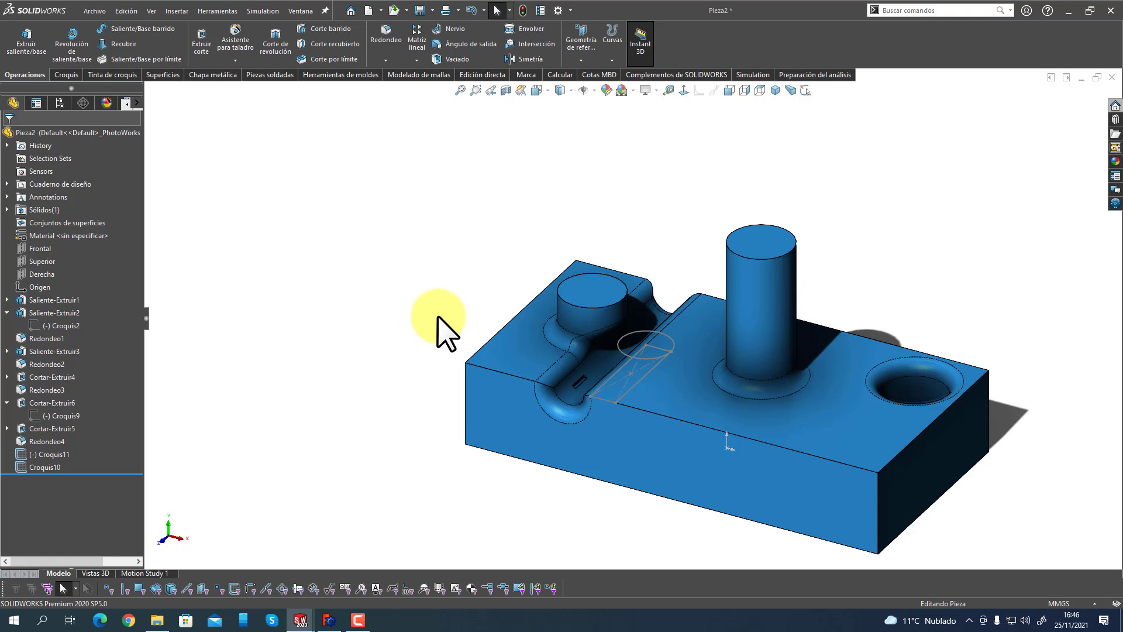
pyautogui.moveTo(439, 331); pyautogui.dragTo(386, 418)
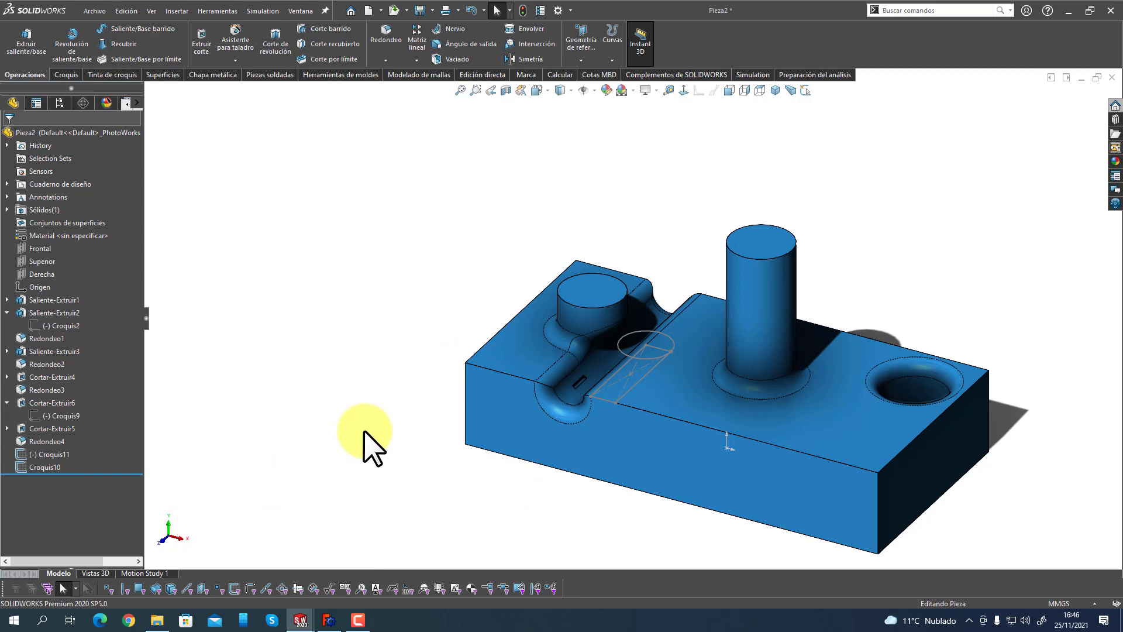
# In FreeCAD, orbit the part to a rear view and collapse the Body, then glance at SolidWorks.
pyautogui.click(327, 622)
pyautogui.moveTo(355, 451); pyautogui.dragTo(451, 481, button='middle')
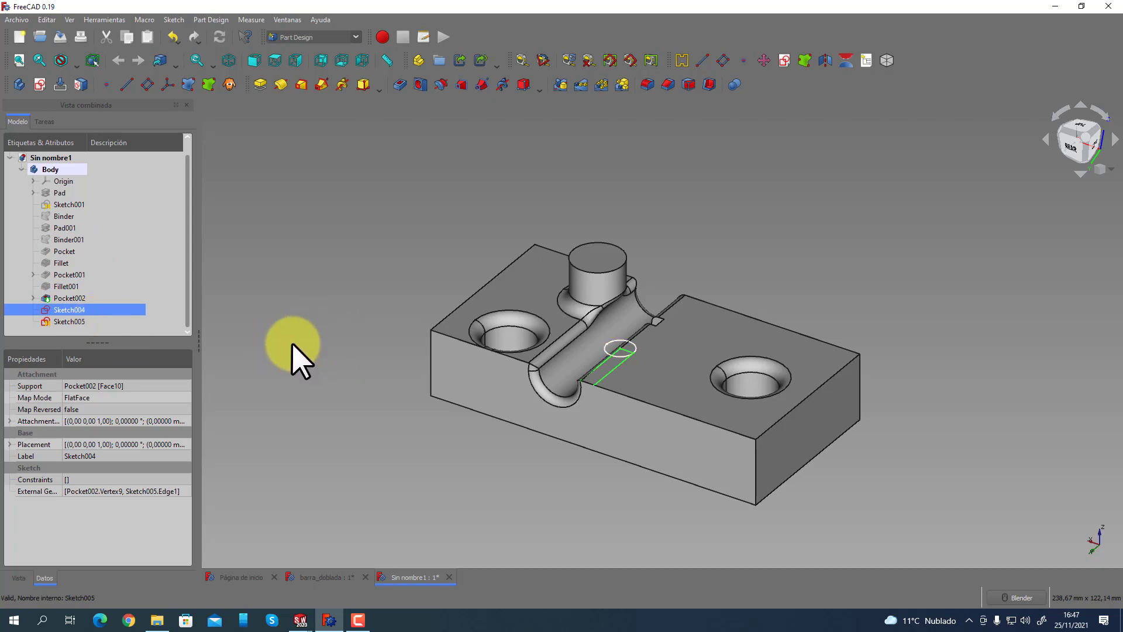
pyautogui.click(22, 170)
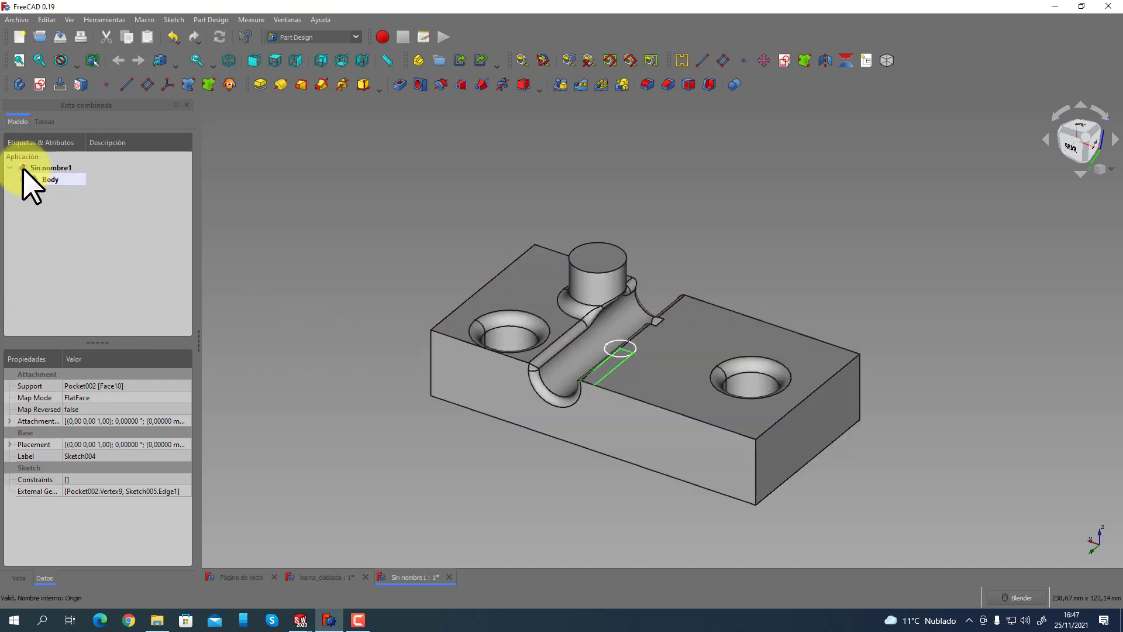
pyautogui.click(362, 585)
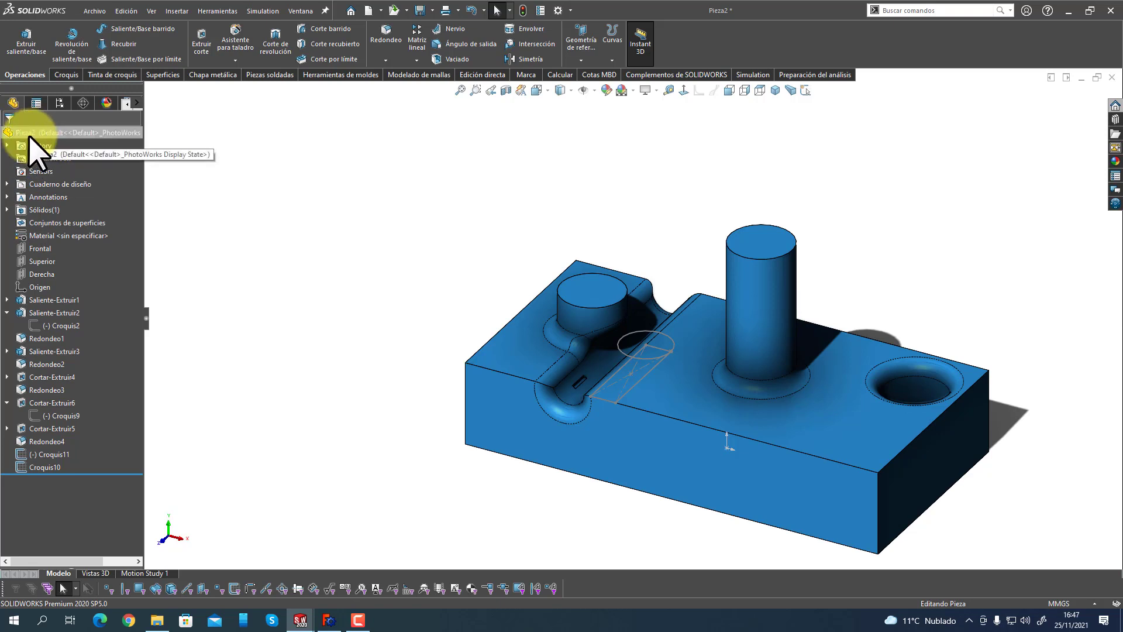
# Return to FreeCAD to select the Sin nombre1 document, then bring up Pieza2 again.
pyautogui.click(329, 620)
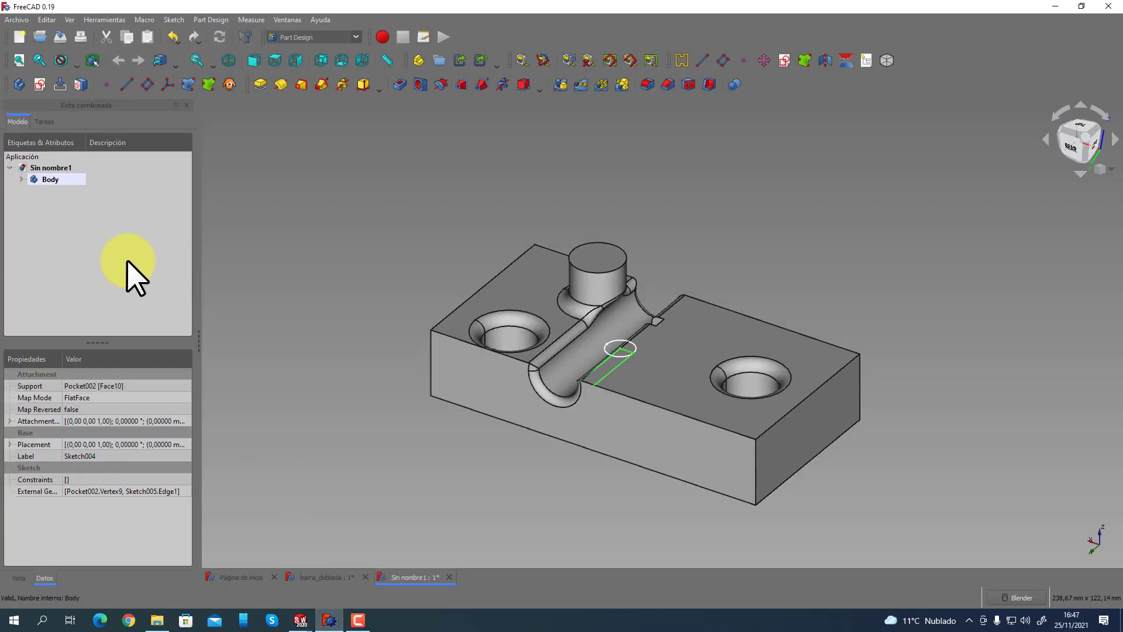
pyautogui.click(49, 169)
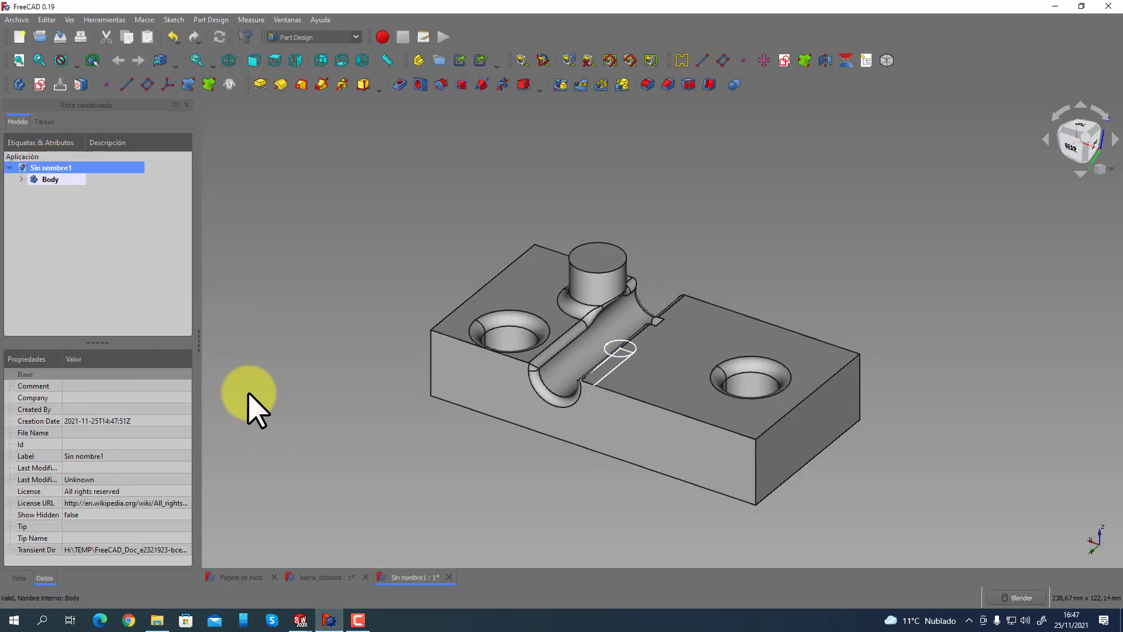
pyautogui.moveTo(300, 617)
pyautogui.click(366, 597)
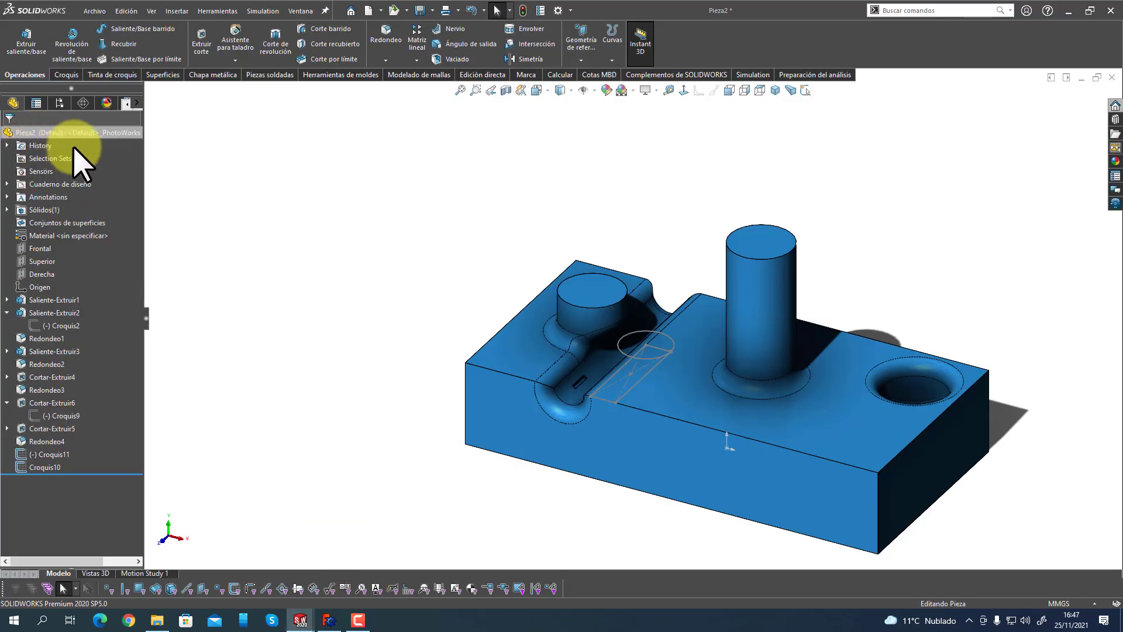
# Select the Body in FreeCAD's tree, then bring the SolidWorks Pieza2 part to the front.
pyautogui.click(327, 619)
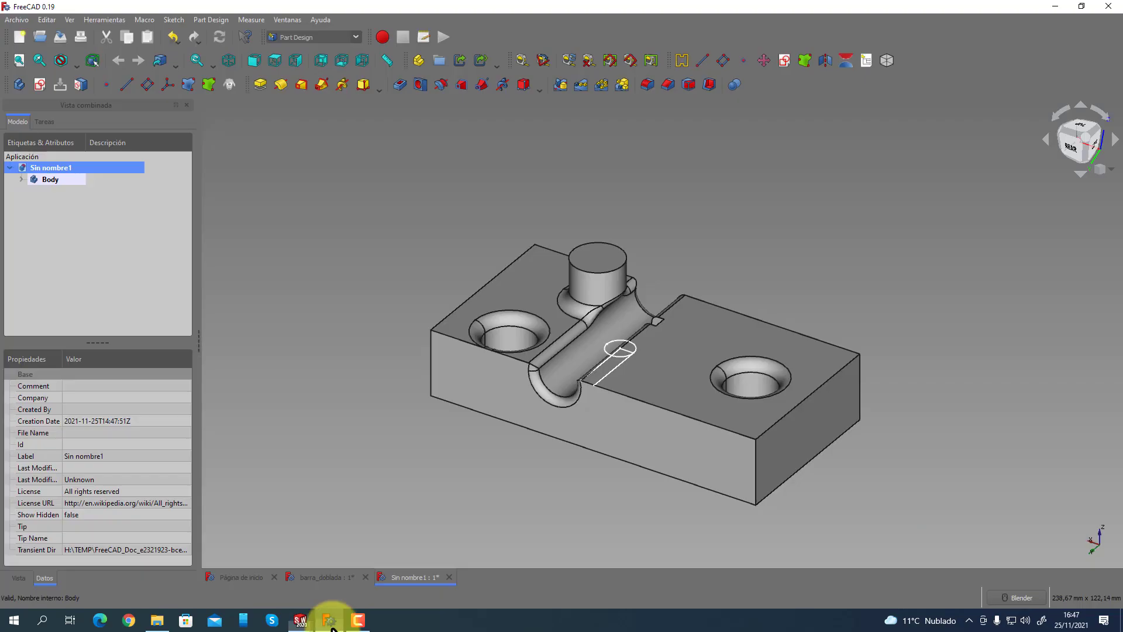
pyautogui.click(50, 179)
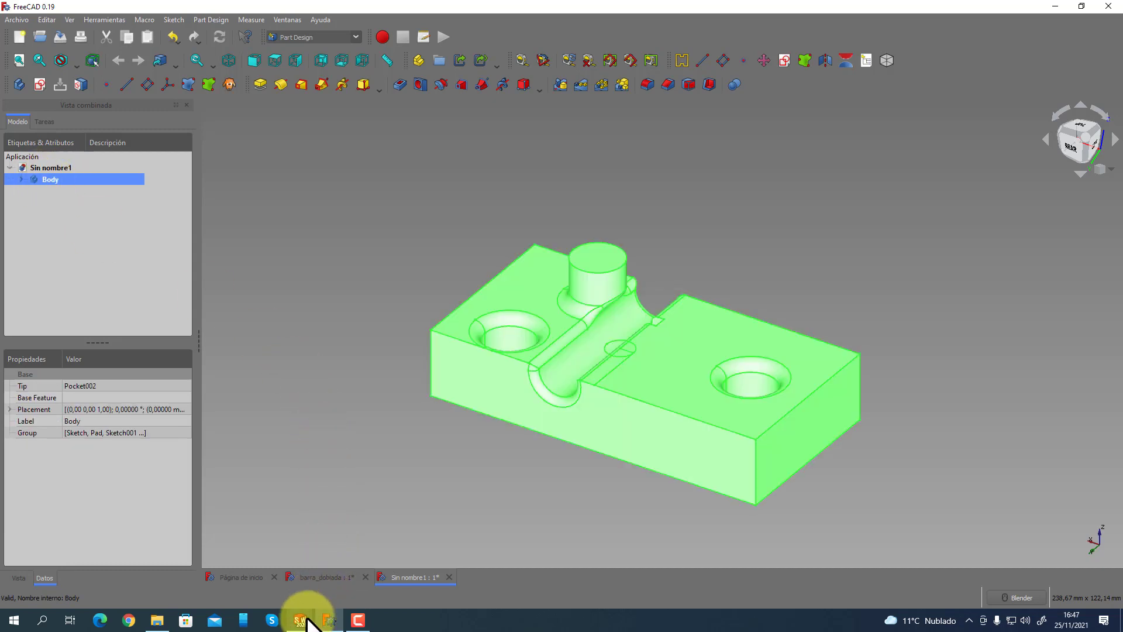
pyautogui.moveTo(300, 617)
pyautogui.click(342, 588)
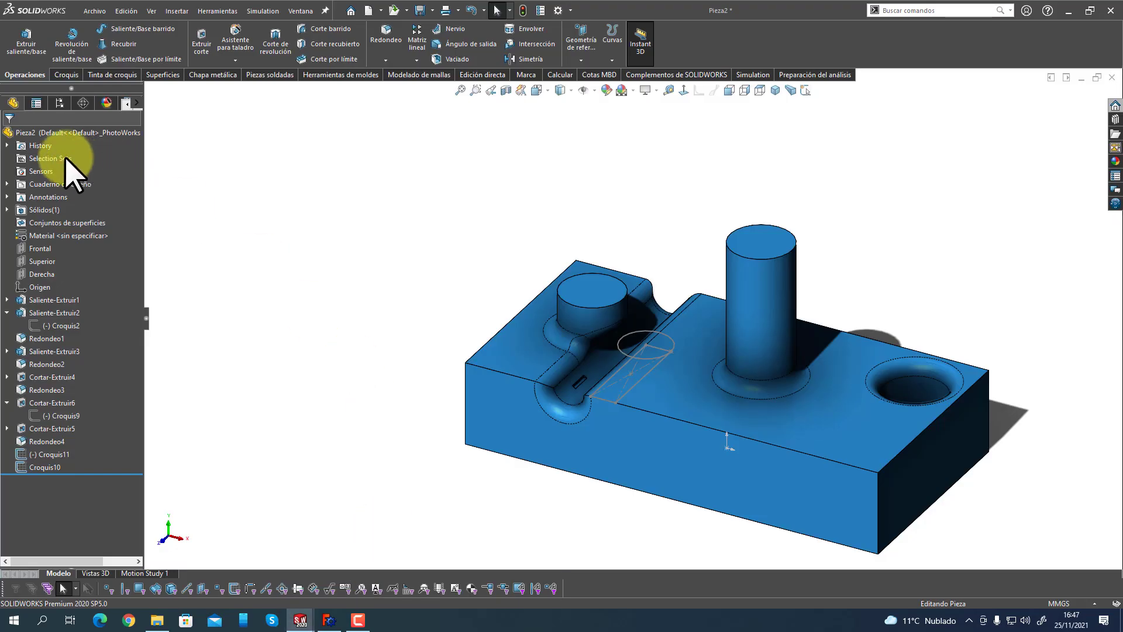
# Expand Pieza2's Sólidos(1) folder to confirm the single Redondeo4 body, then select FreeCAD's Body.
pyautogui.click(27, 135)
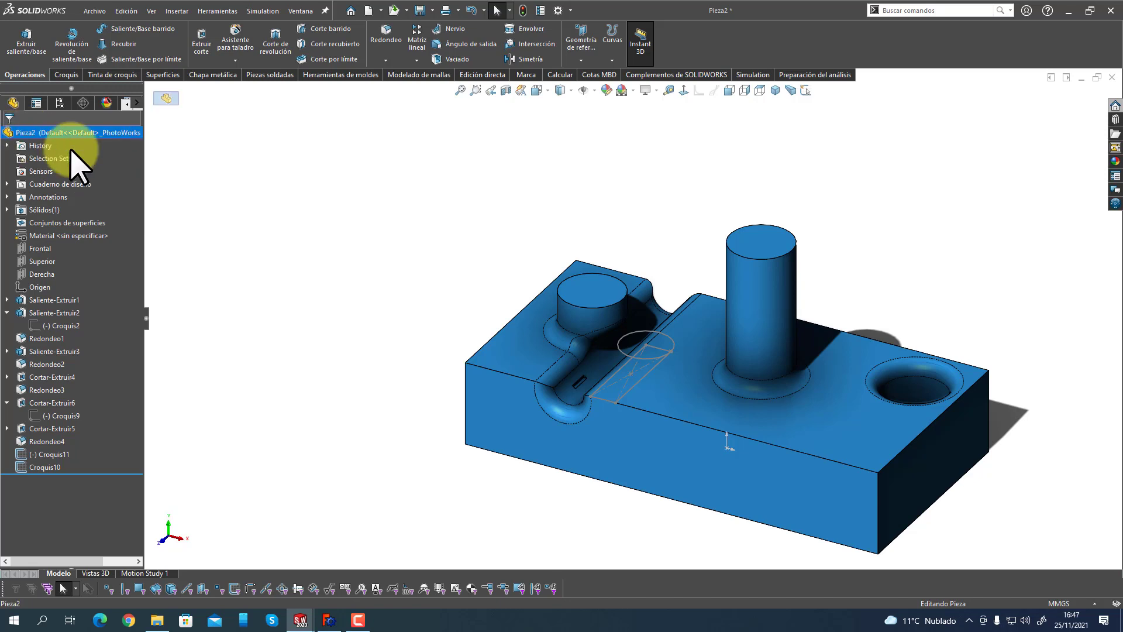
pyautogui.click(7, 210)
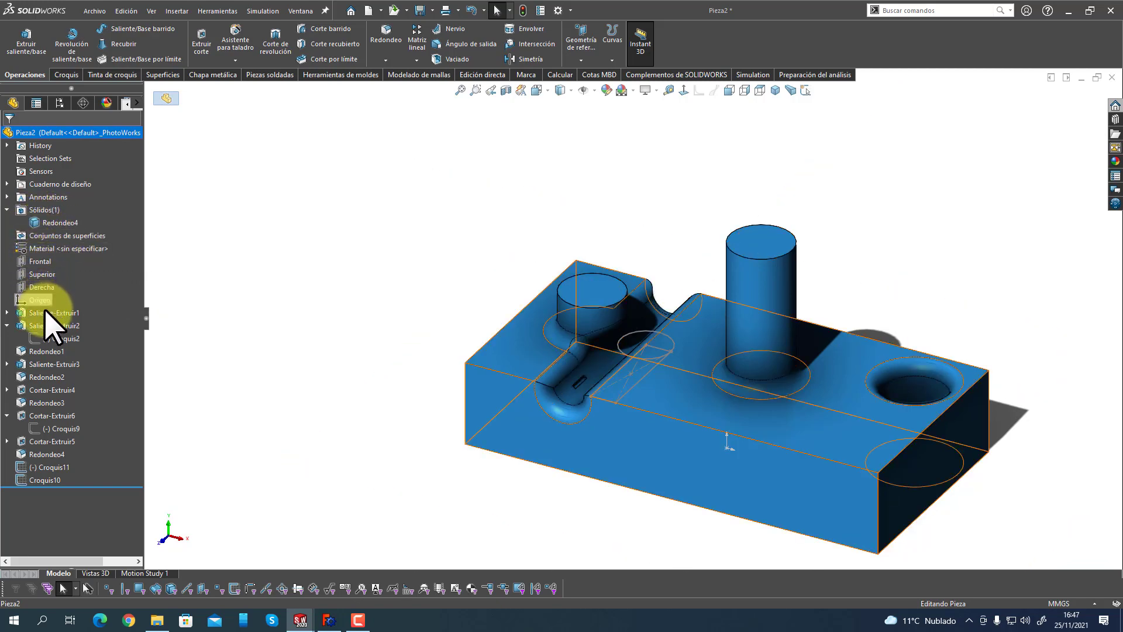
pyautogui.click(7, 210)
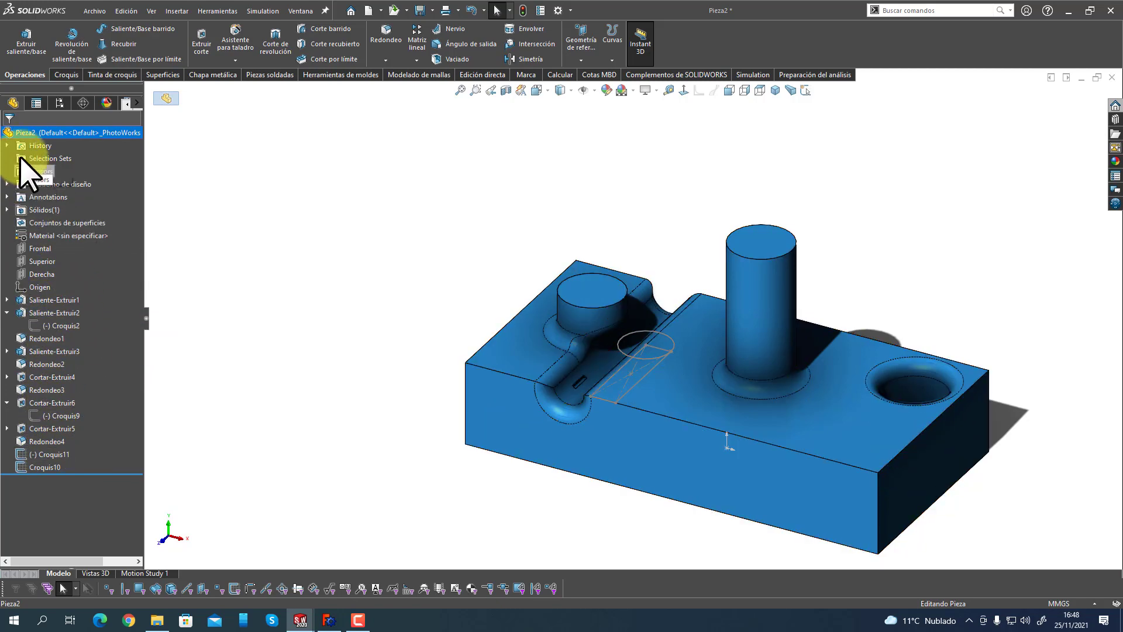
pyautogui.click(17, 135)
pyautogui.click(41, 209)
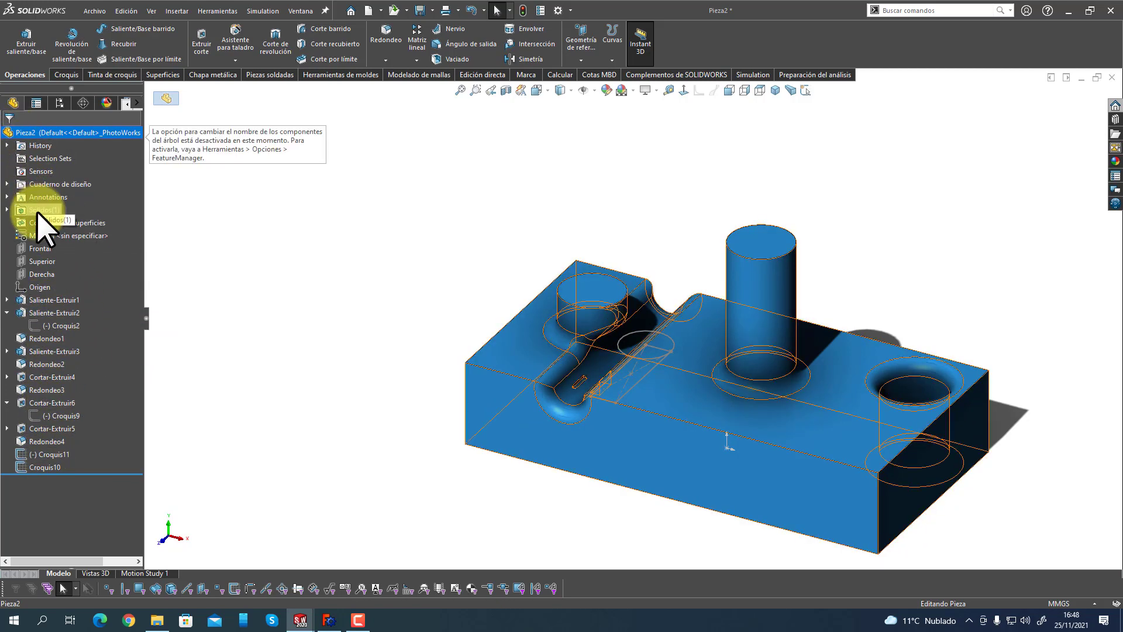
pyautogui.click(327, 621)
pyautogui.click(63, 183)
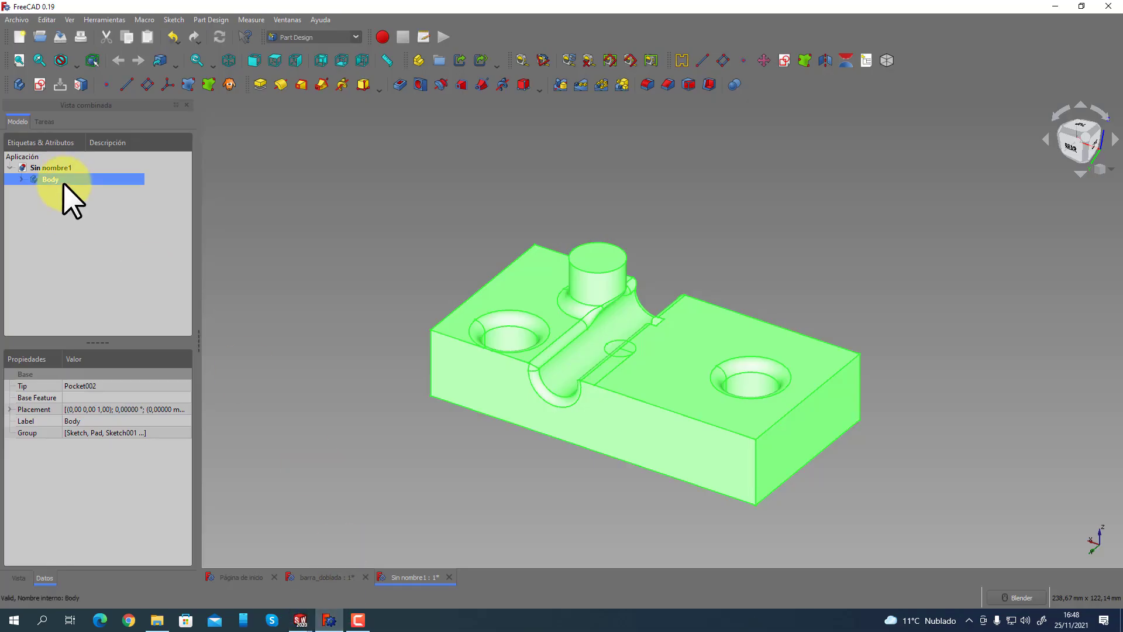
# Expand and collapse the Sin nombre1 and Body nodes to review Pad, Pocket and Fillet, then return to Pieza2.
pyautogui.click(21, 179)
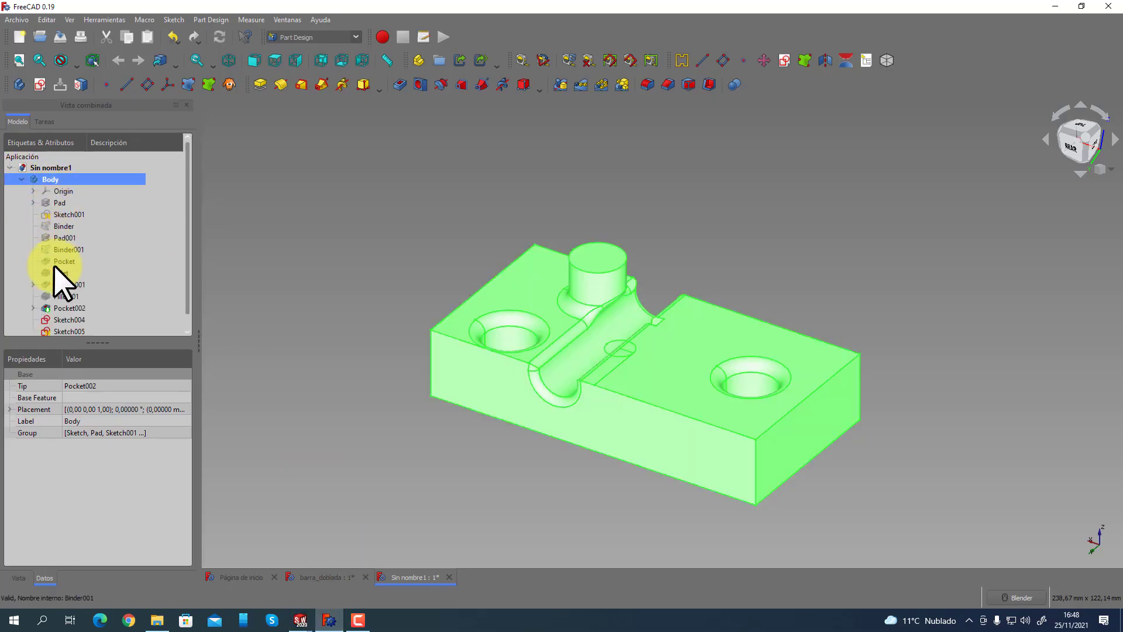
pyautogui.click(37, 168)
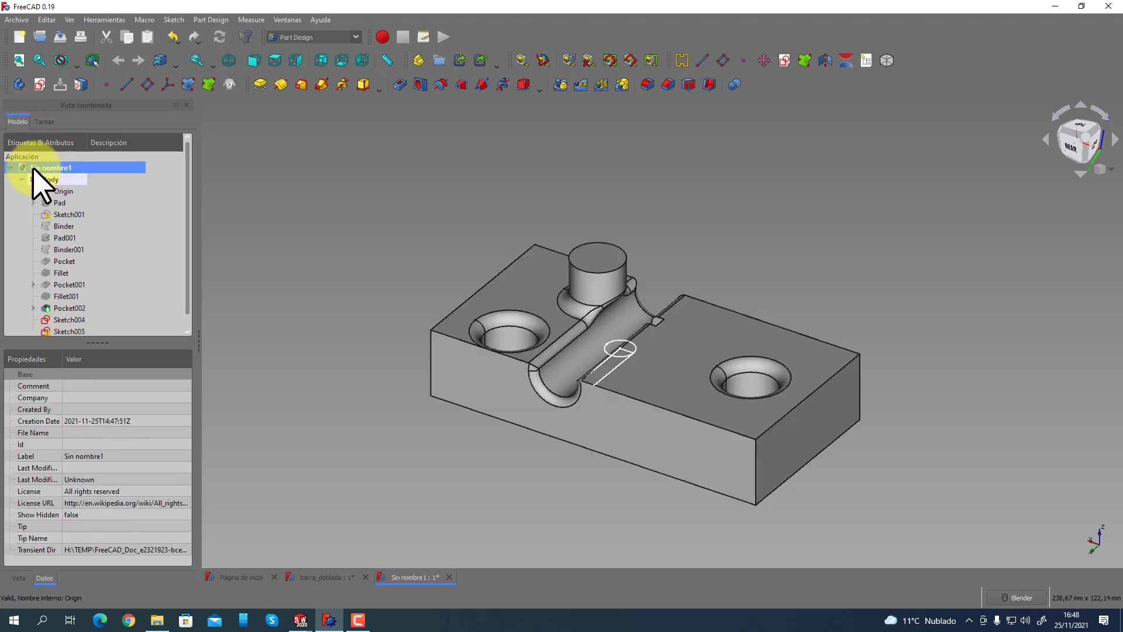
pyautogui.click(33, 180)
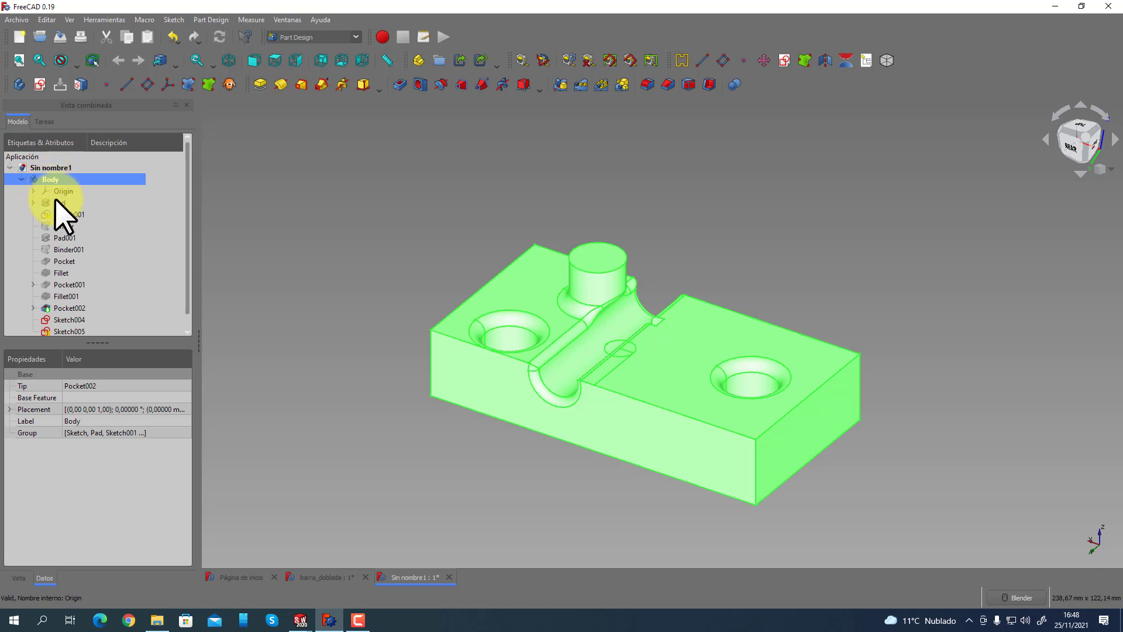
pyautogui.click(22, 179)
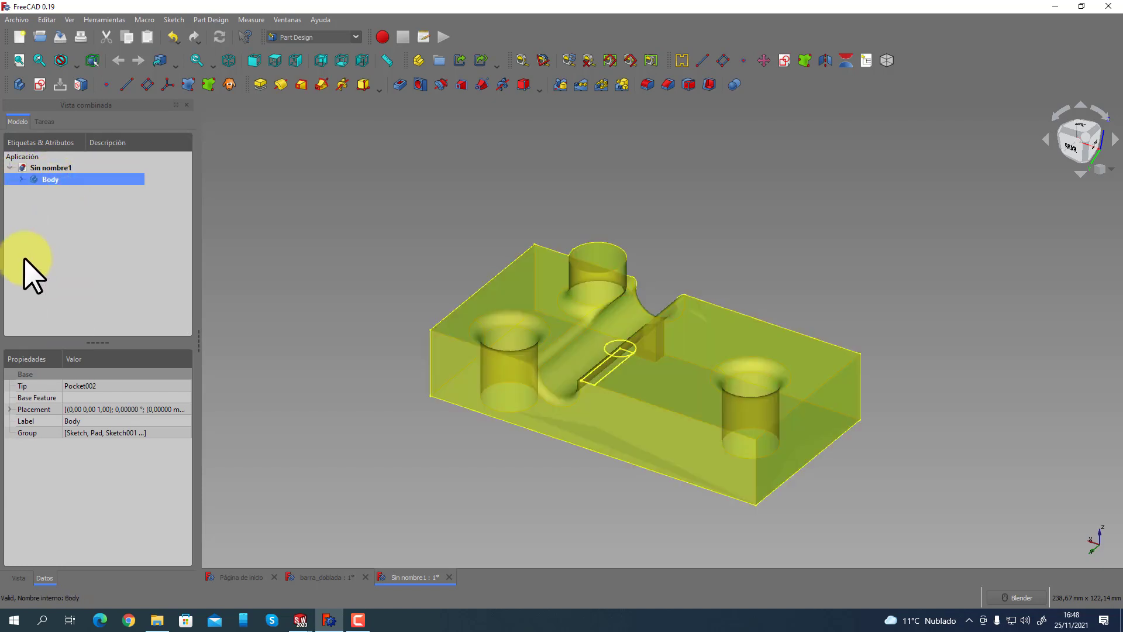
pyautogui.click(21, 180)
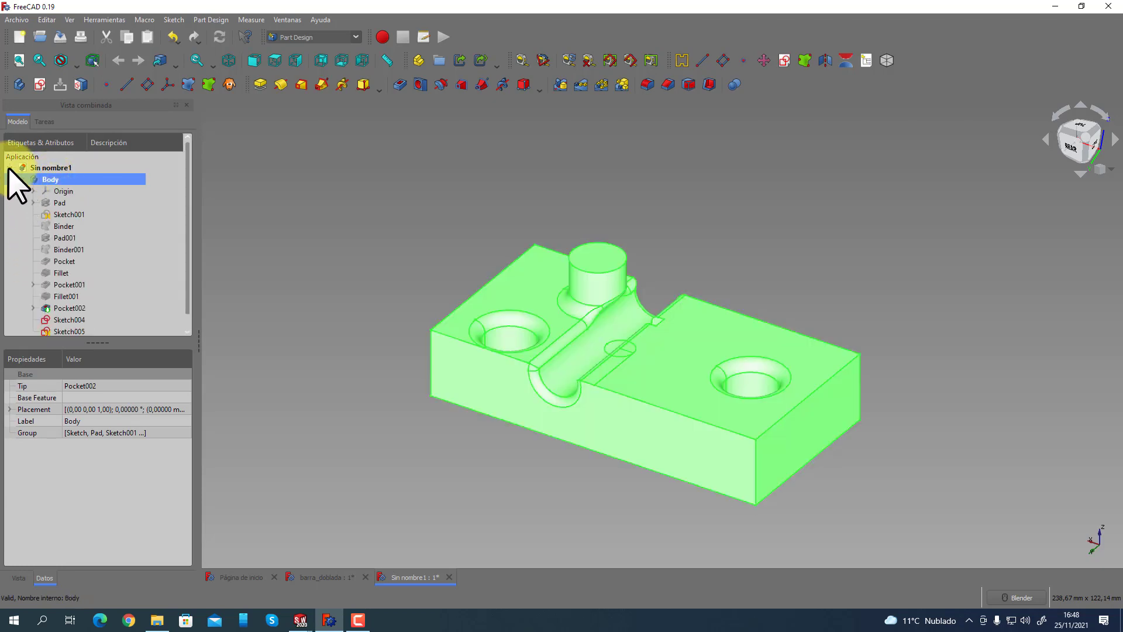
pyautogui.click(9, 168)
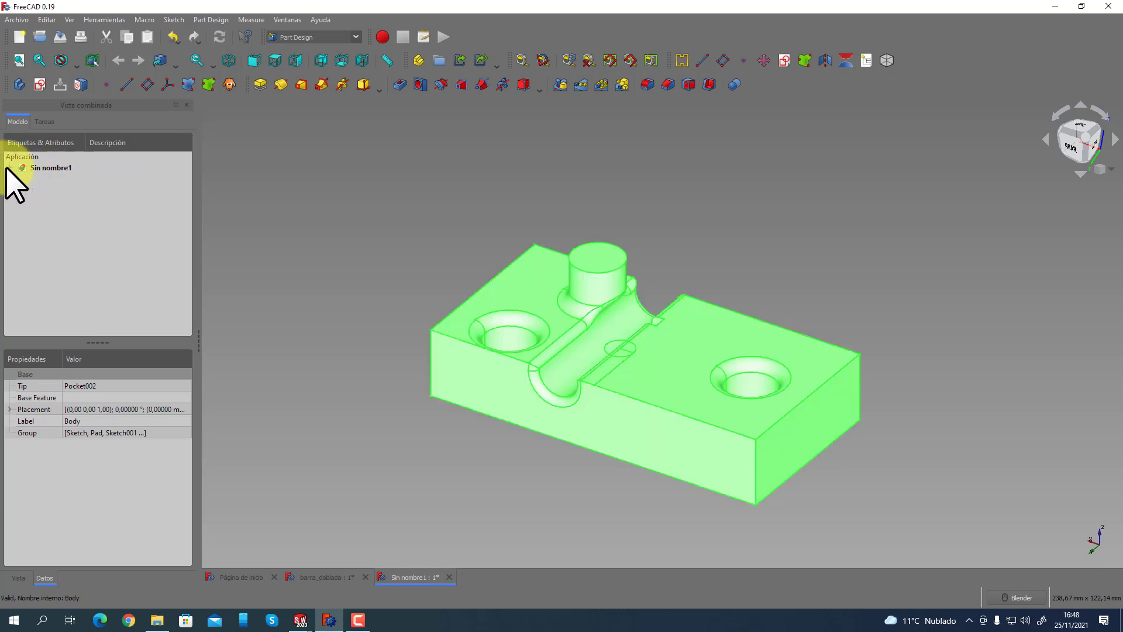
pyautogui.click(8, 168)
pyautogui.click(8, 168)
pyautogui.click(8, 168)
pyautogui.click(21, 179)
pyautogui.click(22, 179)
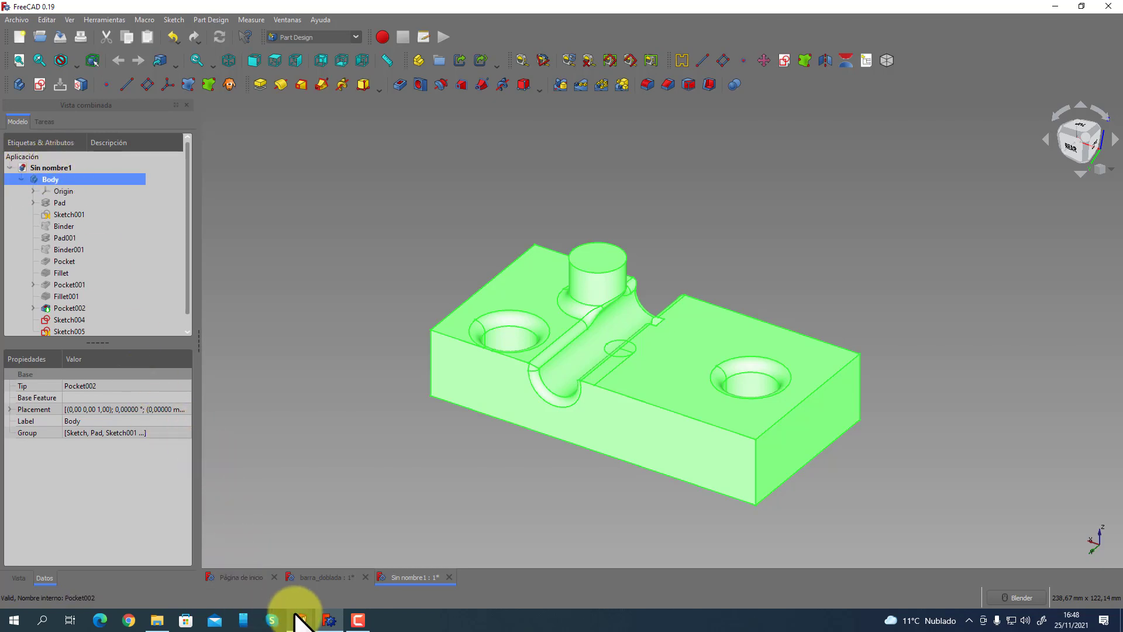
pyautogui.moveTo(310, 623)
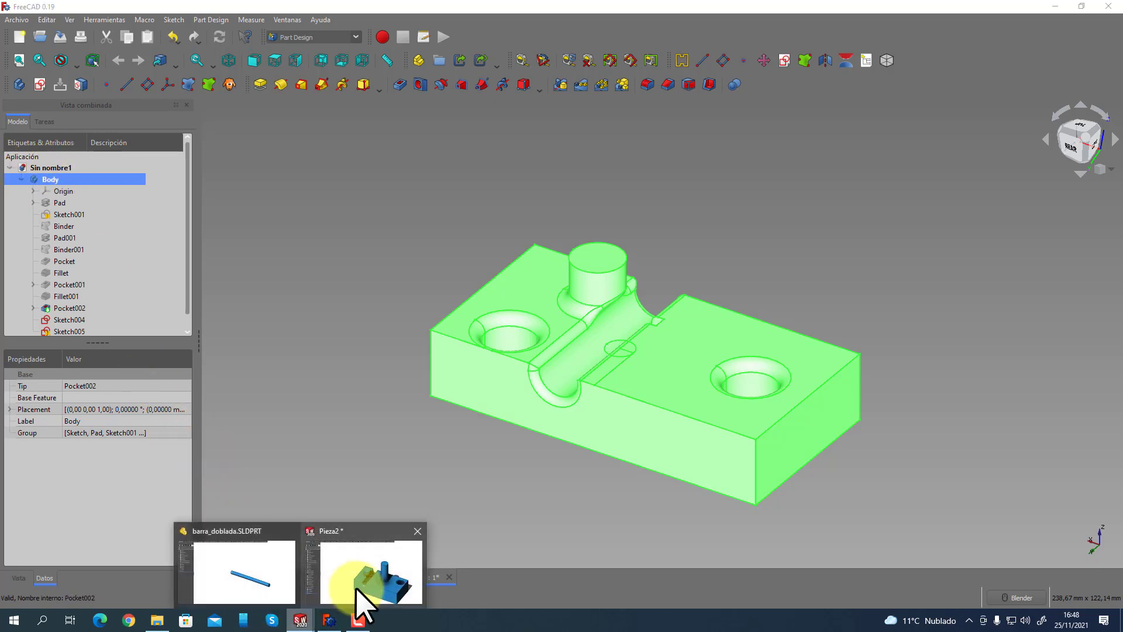
pyautogui.click(363, 585)
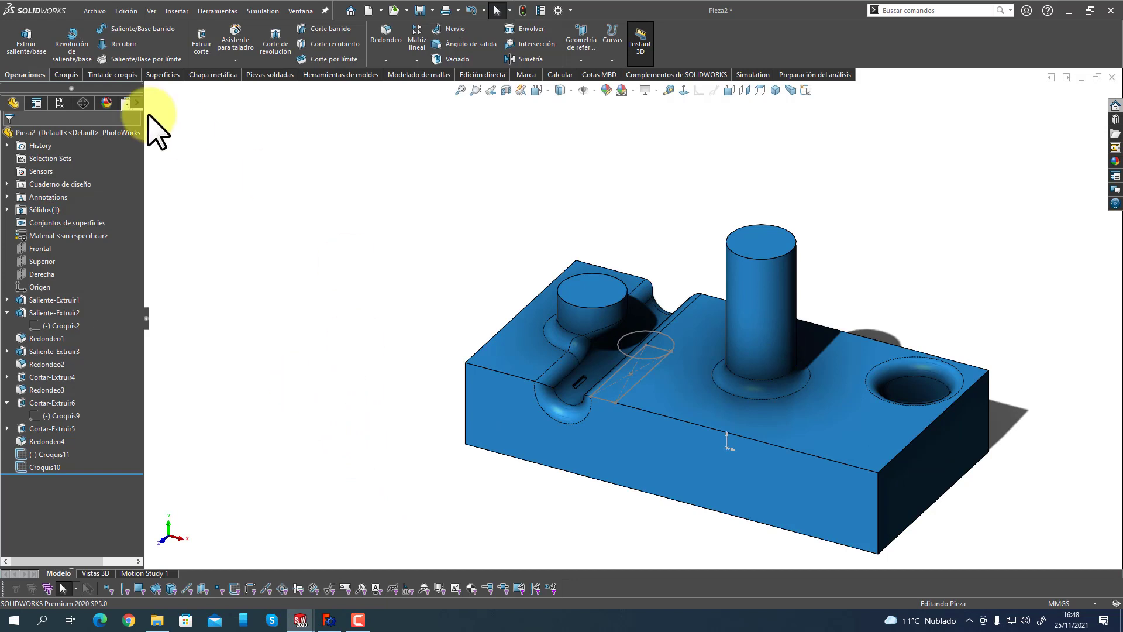
# Start a new sketch on the Superior plane picked from the flyout tree.
pyautogui.click(66, 74)
pyautogui.click(19, 36)
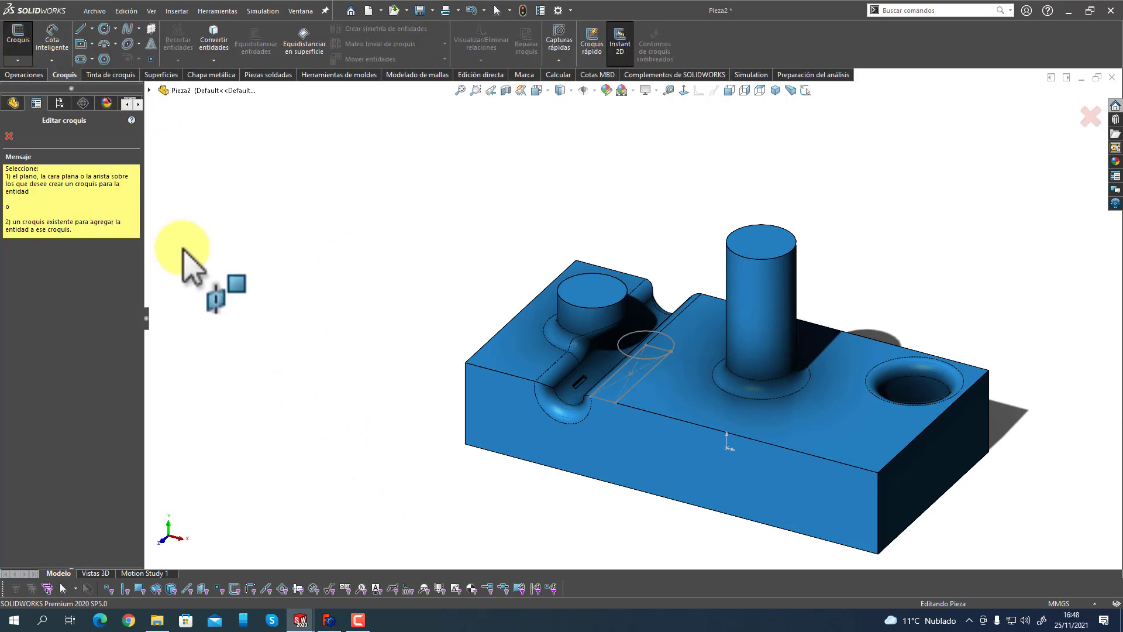
pyautogui.click(147, 90)
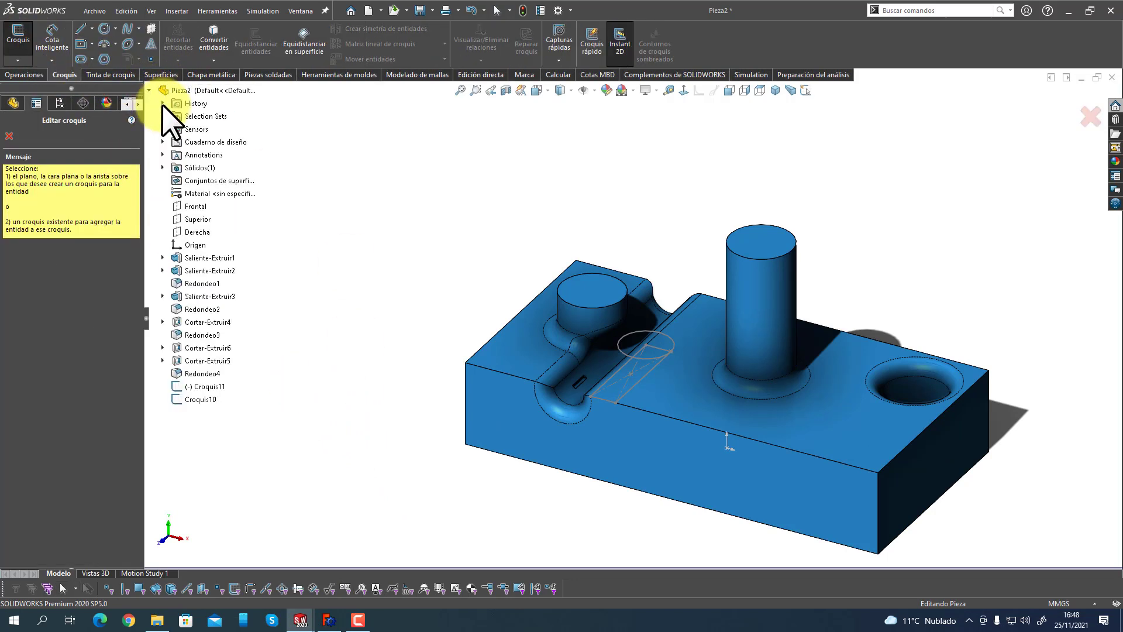
pyautogui.click(196, 220)
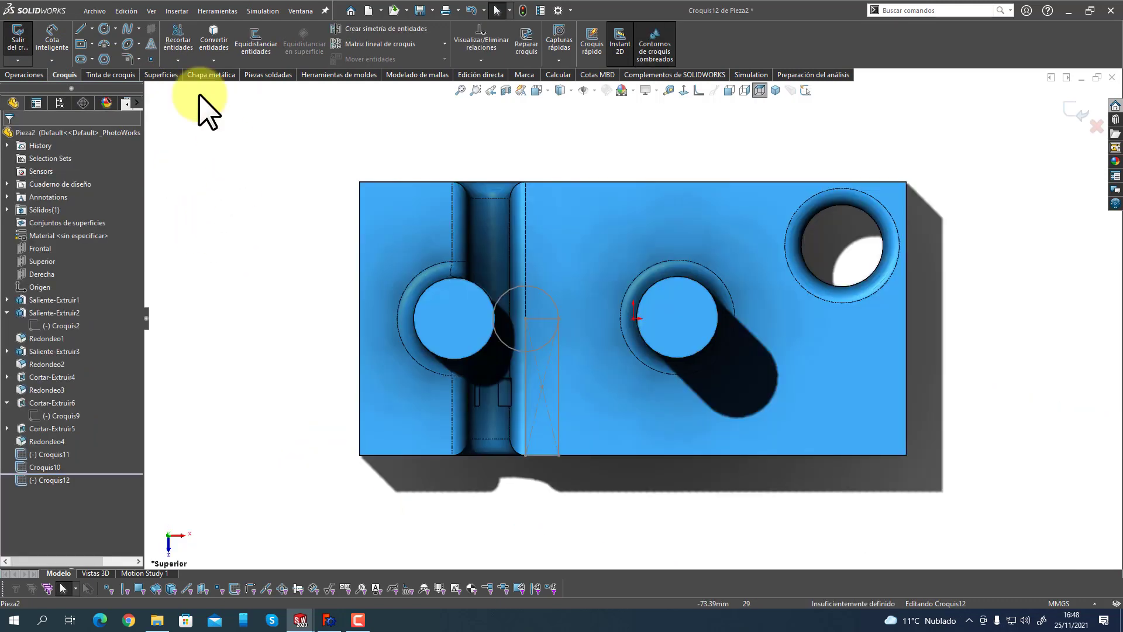
# Draw a circle to the left of the block, outside the part.
pyautogui.click(105, 29)
pyautogui.moveTo(242, 367); pyautogui.dragTo(283, 397)
pyautogui.click(9, 135)
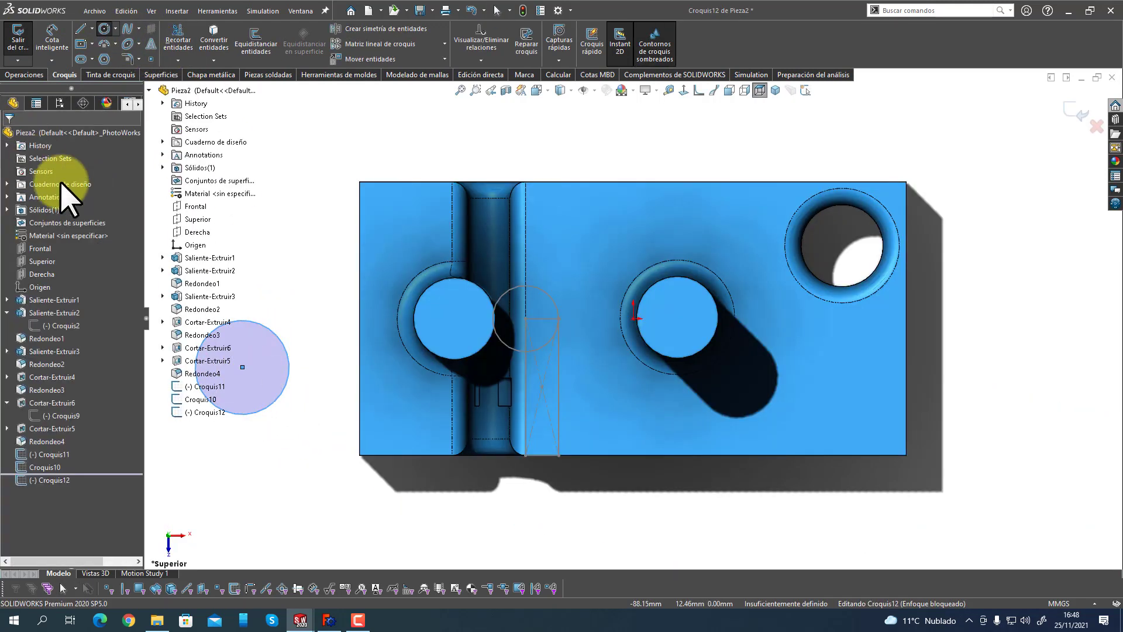
pyautogui.moveTo(229, 416); pyautogui.dragTo(253, 285, button='middle')
pyautogui.scroll(5, 258, 272)
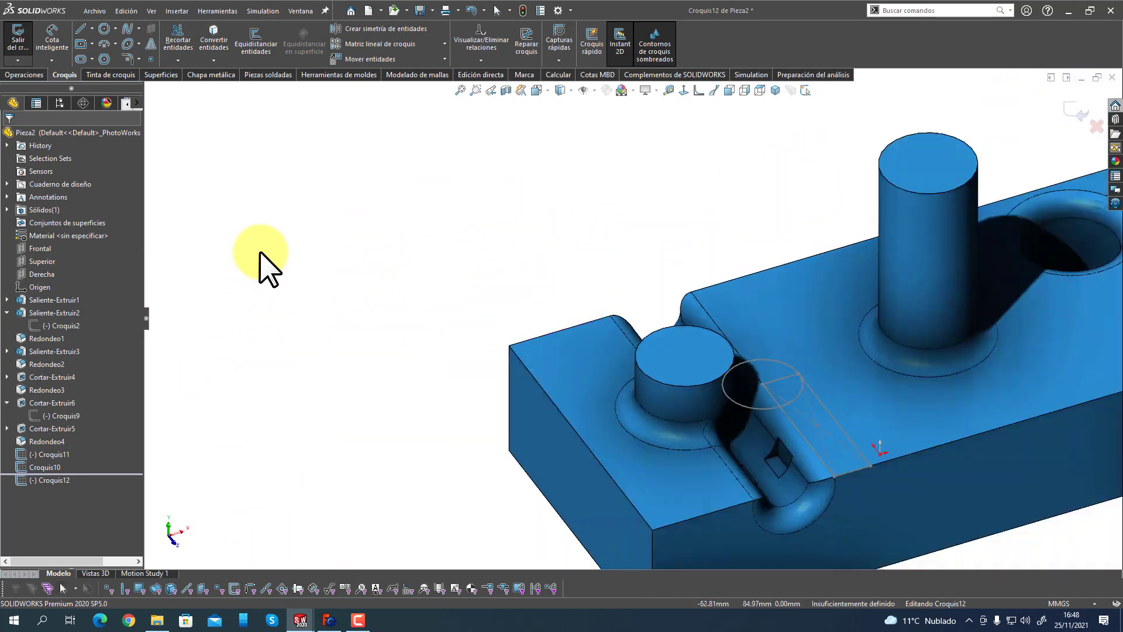
# Exit the sketch and pull Croquis12 up 52 mm with Instant 3D into Saliente-Extruir4.
pyautogui.click(17, 40)
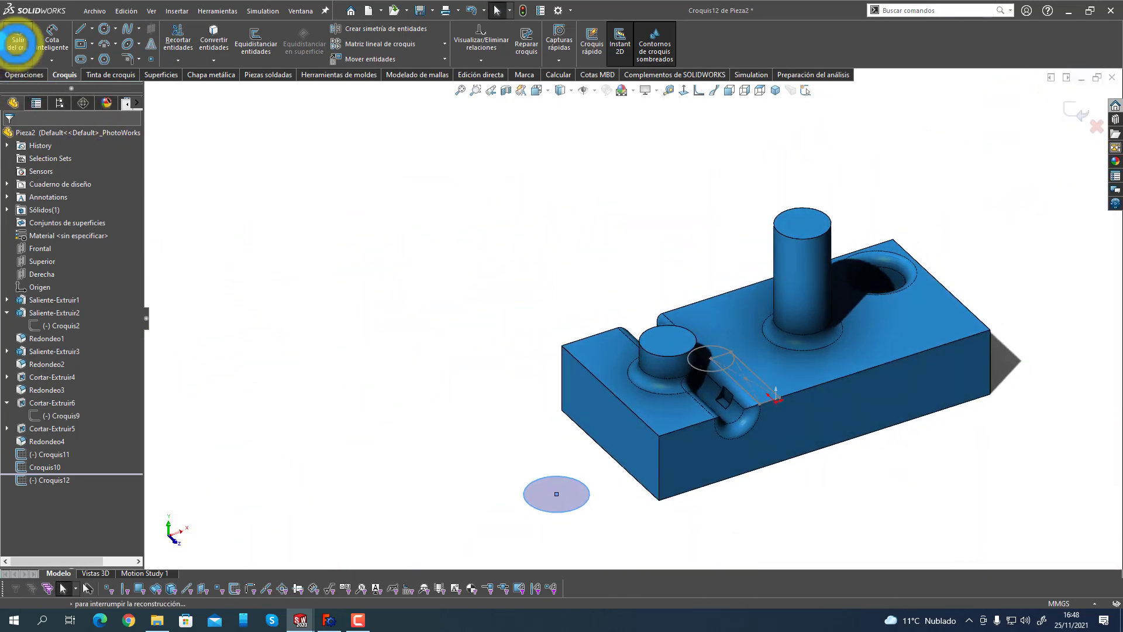
pyautogui.click(557, 477)
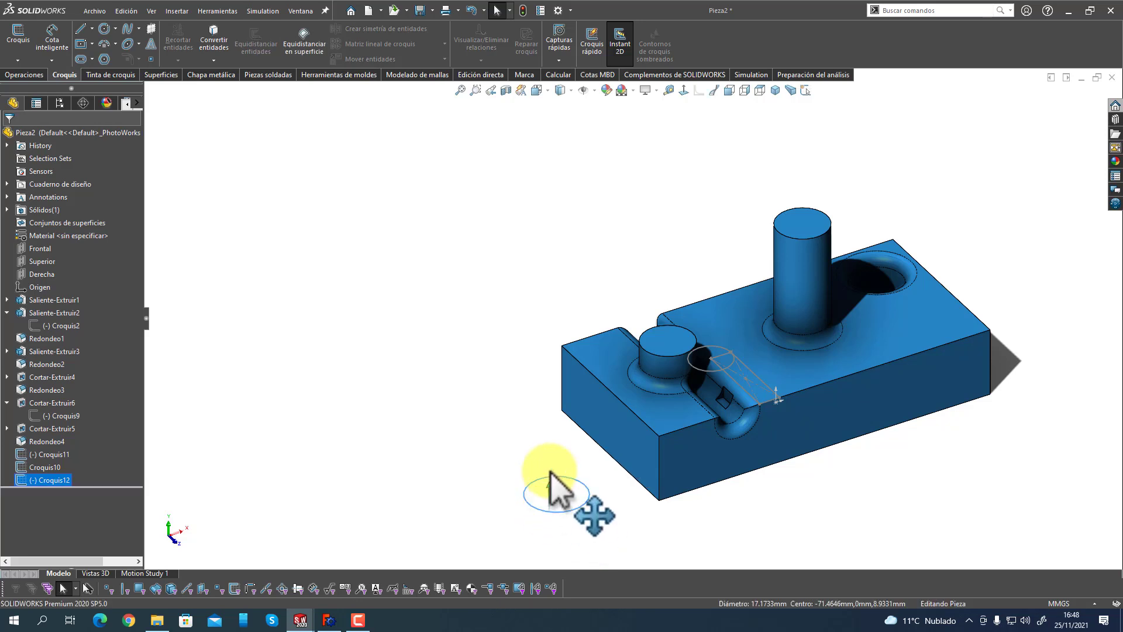
pyautogui.moveTo(548, 487); pyautogui.dragTo(538, 316)
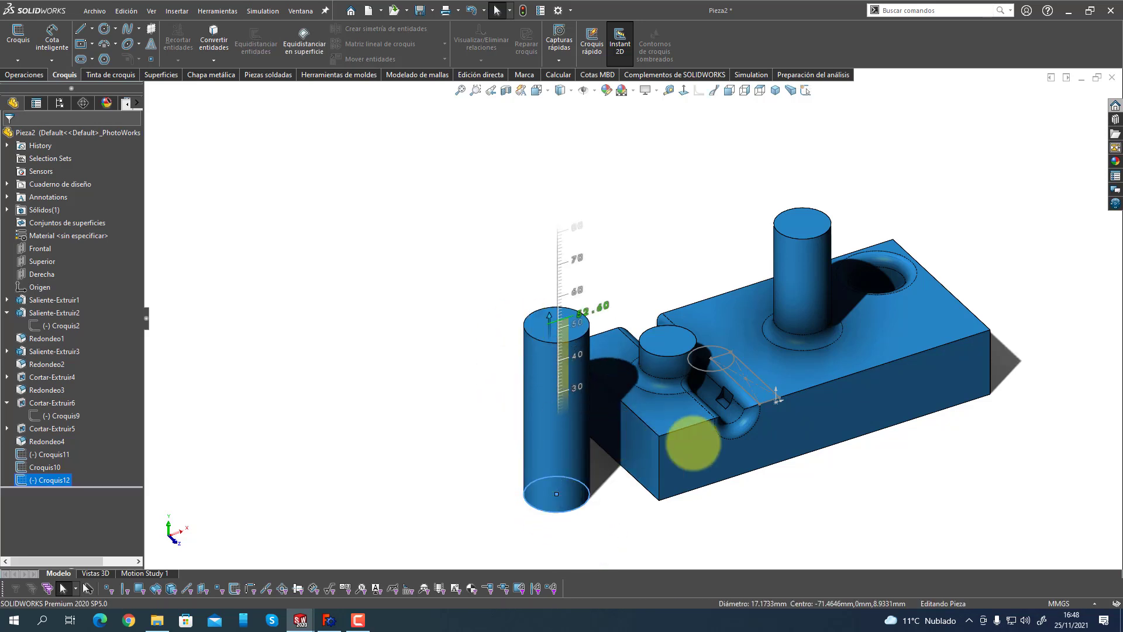
pyautogui.moveTo(689, 446); pyautogui.dragTo(667, 421, button='middle')
pyautogui.click(527, 451)
pyautogui.moveTo(527, 451); pyautogui.dragTo(552, 426, button='middle')
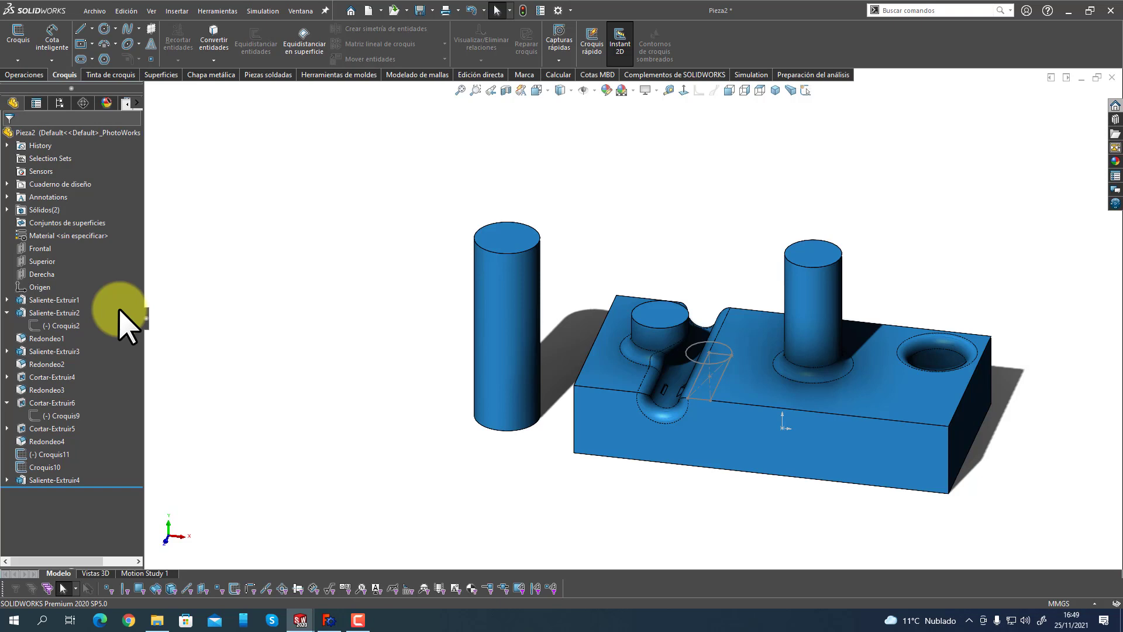
# Expand Sólidos(2), select the block body Redondeo4 and the cylinder body in turn, then collapse the list.
pyautogui.click(7, 210)
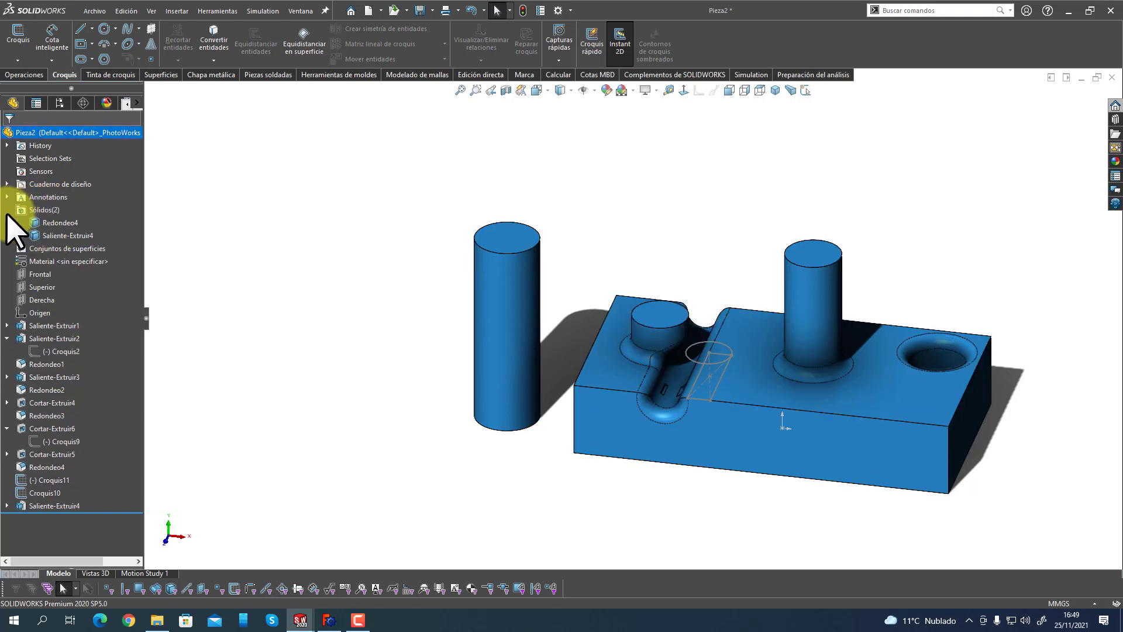
pyautogui.click(53, 222)
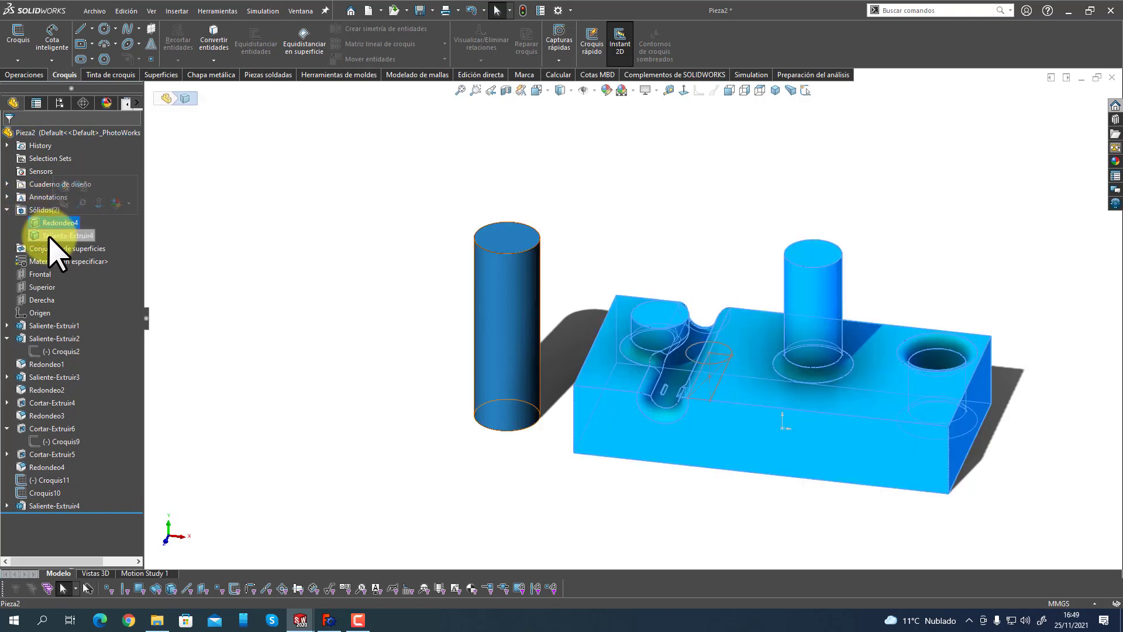
pyautogui.click(51, 236)
pyautogui.click(47, 223)
pyautogui.click(62, 236)
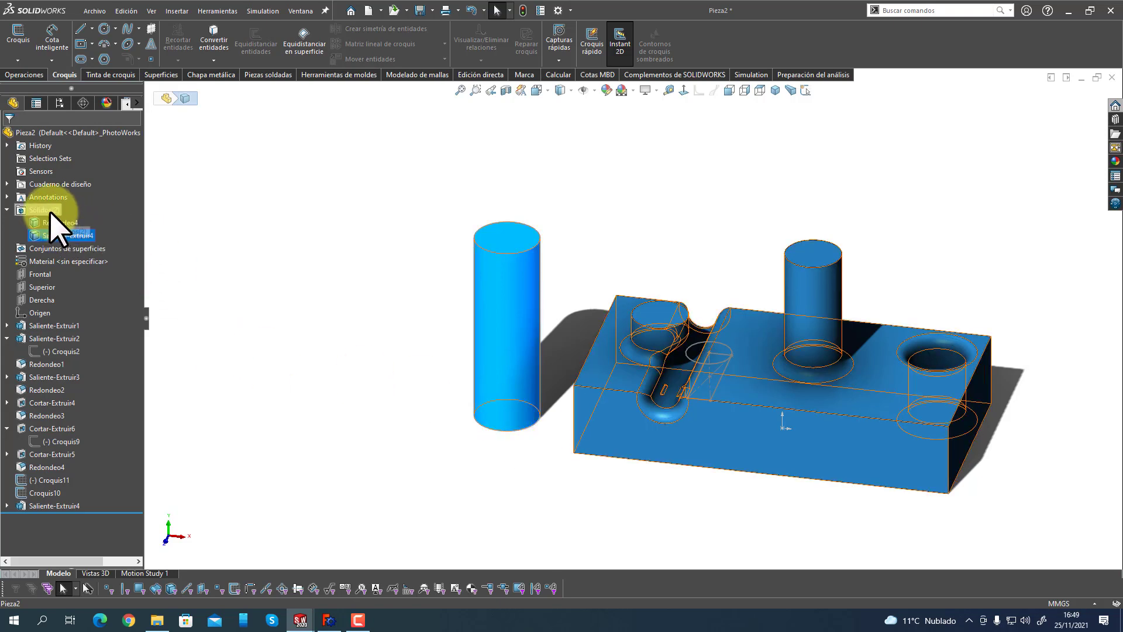
pyautogui.doubleClick(16, 211)
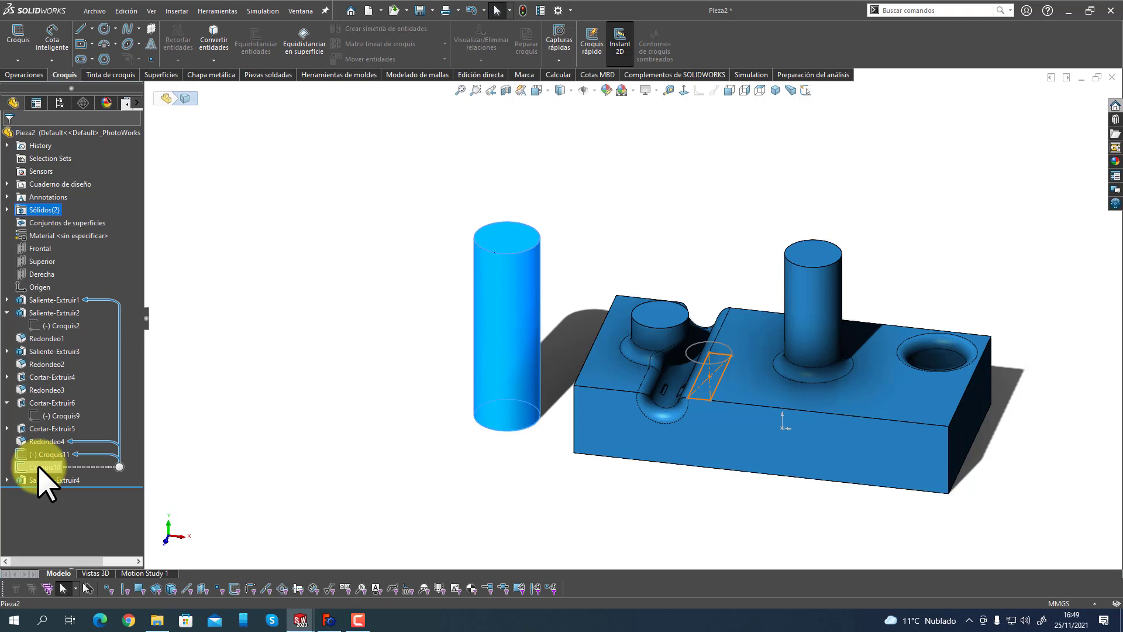
# Sketch a small circle at the centre of the standalone cylinder's top face.
pyautogui.click(414, 208)
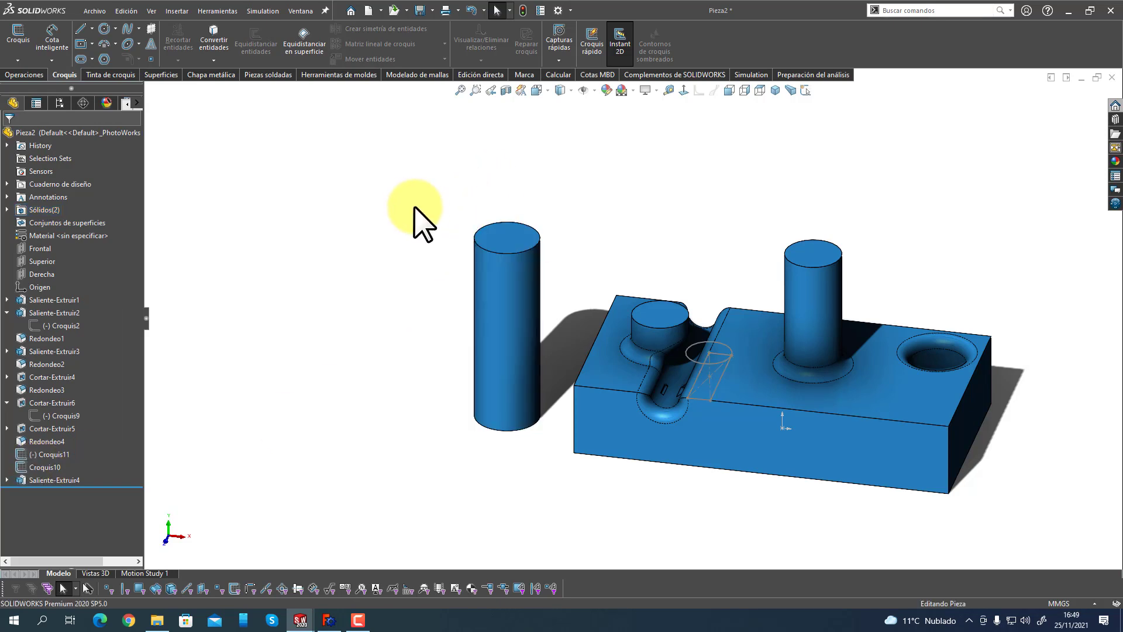
pyautogui.click(500, 237)
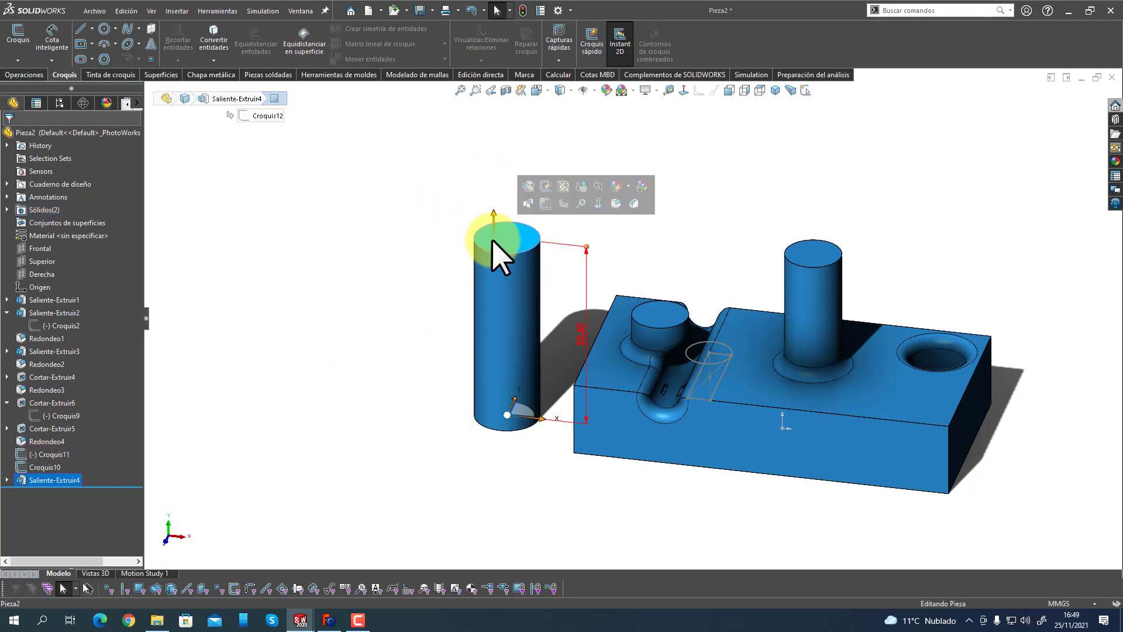
pyautogui.click(547, 205)
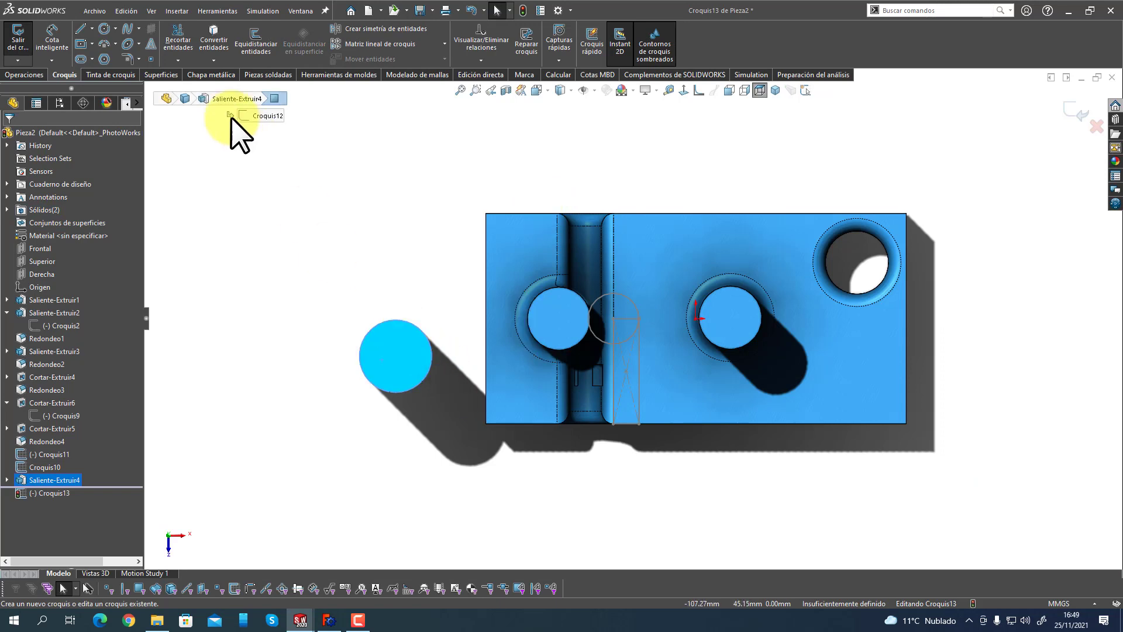
pyautogui.click(104, 28)
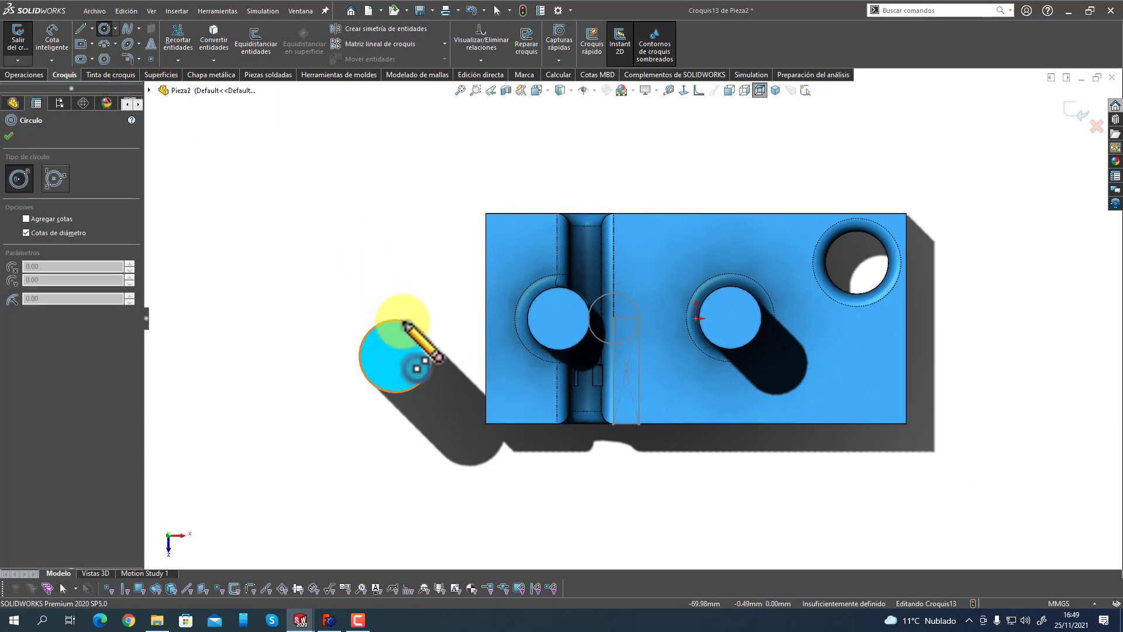
pyautogui.click(397, 357)
pyautogui.click(409, 367)
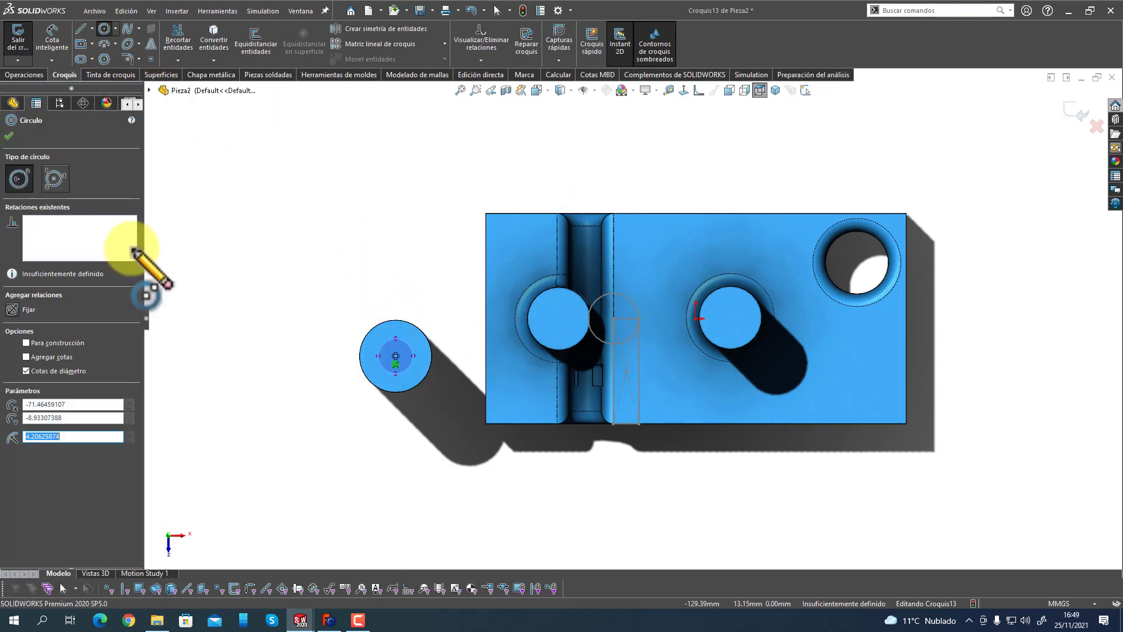
pyautogui.click(9, 136)
pyautogui.click(17, 39)
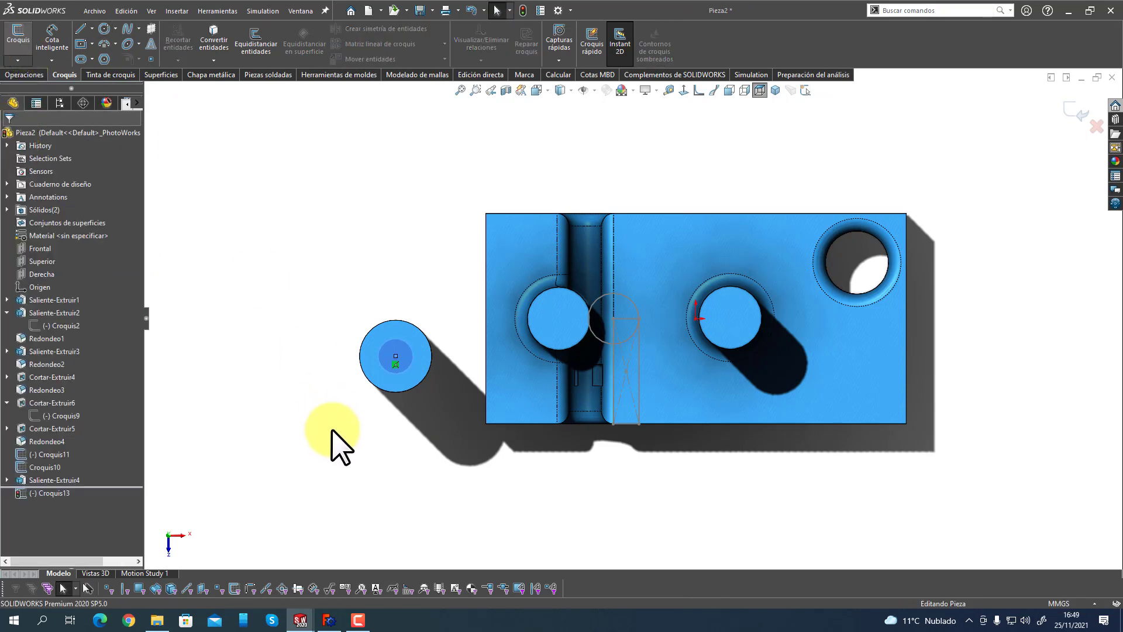
# Drag the circle down with Instant3D to cut a hole into the cylinder's top.
pyautogui.moveTo(334, 438)
pyautogui.mouseDown(button='middle')
pyautogui.moveTo(339, 279)
pyautogui.moveTo(310, 253)
pyautogui.mouseUp(button='middle')
pyautogui.click(391, 206)
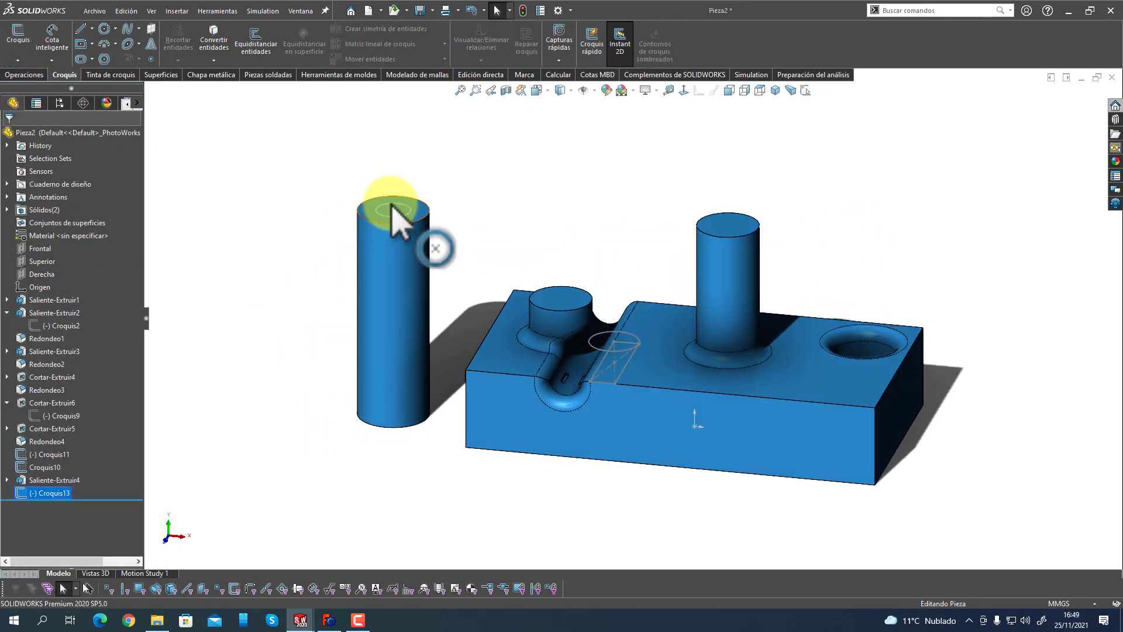
pyautogui.moveTo(388, 180); pyautogui.dragTo(403, 275)
pyautogui.click(251, 206)
pyautogui.moveTo(271, 255)
pyautogui.mouseDown(button='middle')
pyautogui.moveTo(314, 301)
pyautogui.moveTo(308, 353)
pyautogui.moveTo(293, 260)
pyautogui.mouseUp(button='middle')
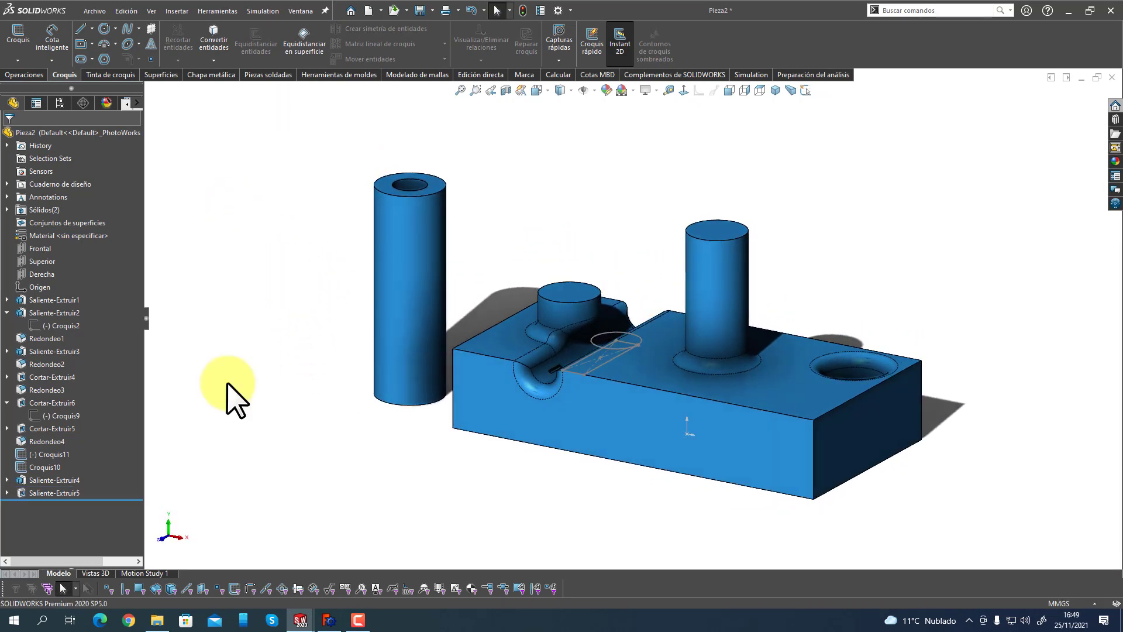
# Group the block's features, Saliente-Extruir1 through Croquis10, into a new folder 'solido 1'.
pyautogui.click(57, 484)
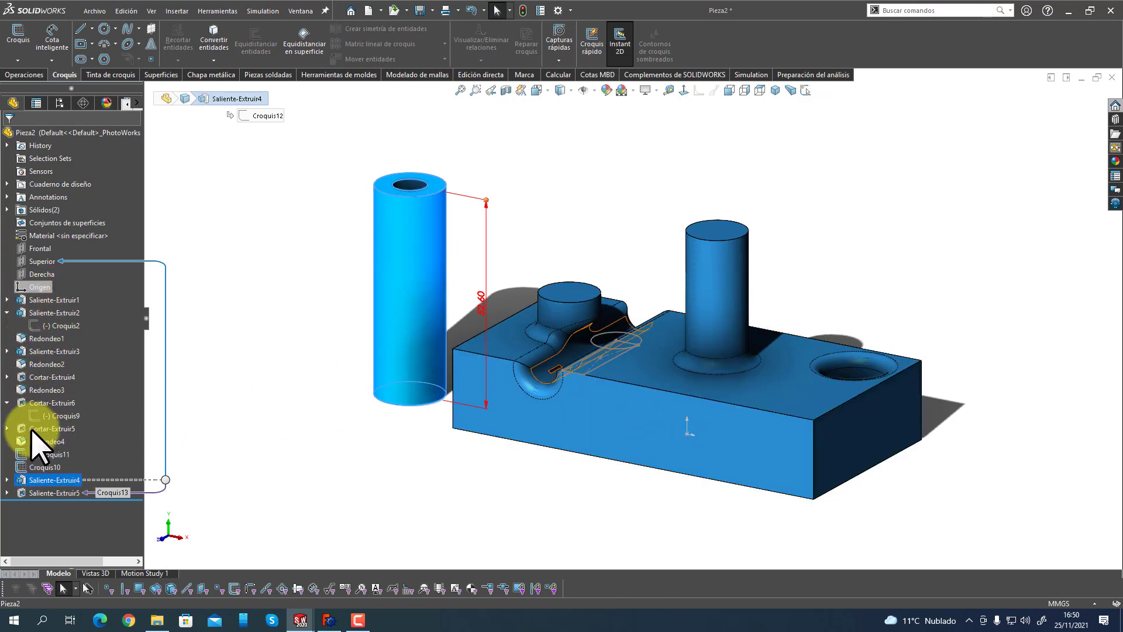
pyautogui.click(66, 300)
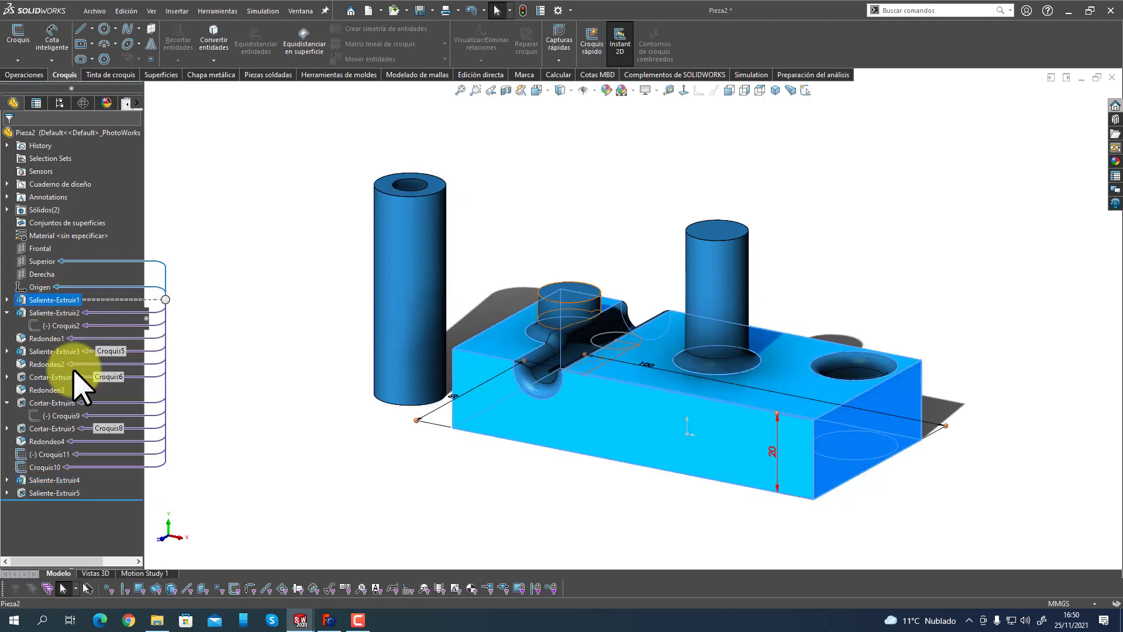
pyautogui.keyDown('shift'); pyautogui.click(47, 466); pyautogui.keyUp('shift')
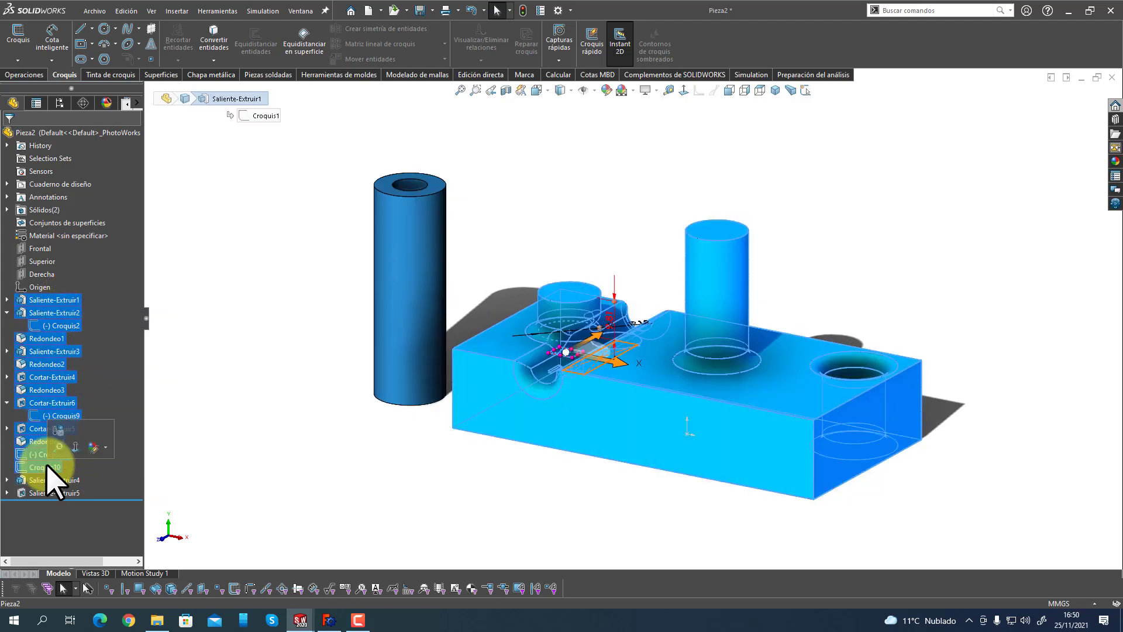
pyautogui.rightClick(52, 481)
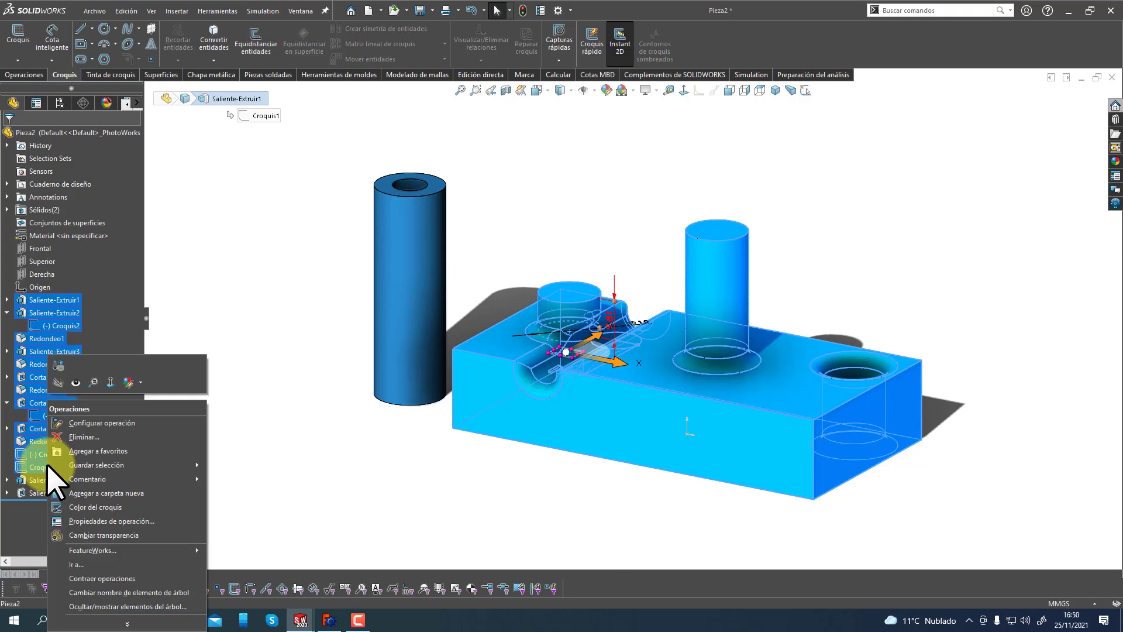
pyautogui.click(82, 493)
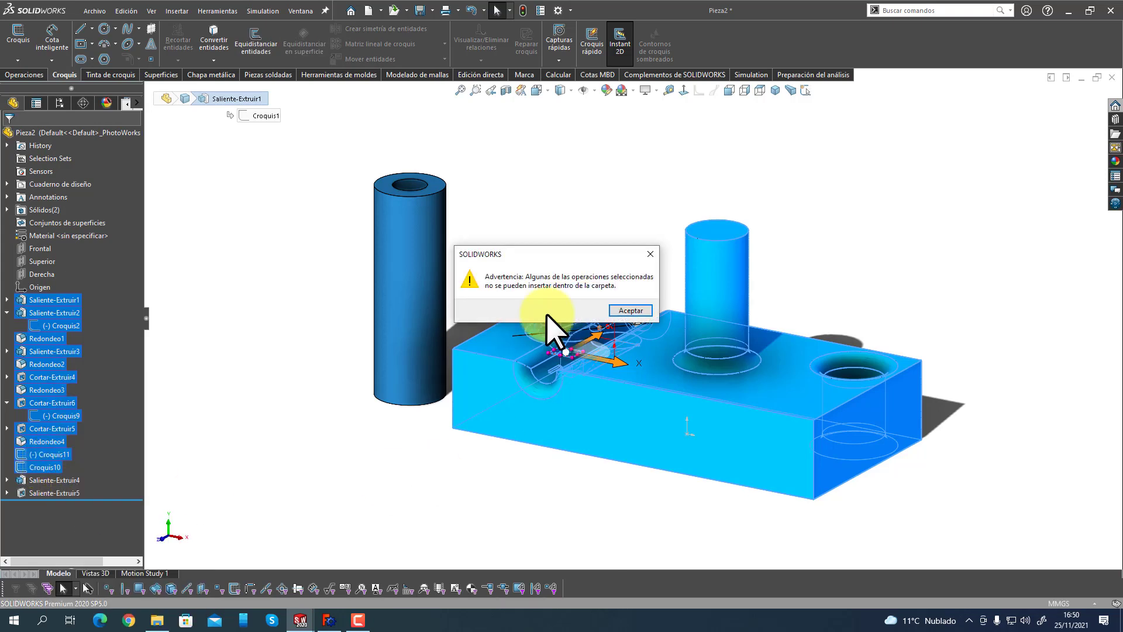
pyautogui.click(628, 310)
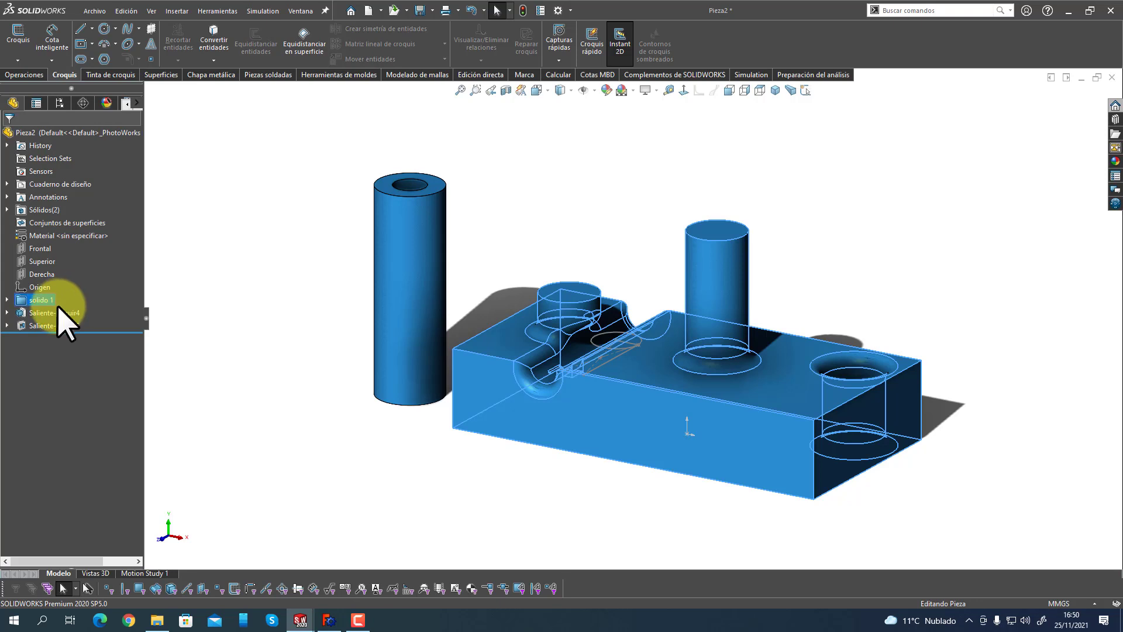
# Put the cylinder's Saliente-Extruir4 features into a second new folder 'solido 2'.
pyautogui.click(56, 313)
pyautogui.rightClick(53, 326)
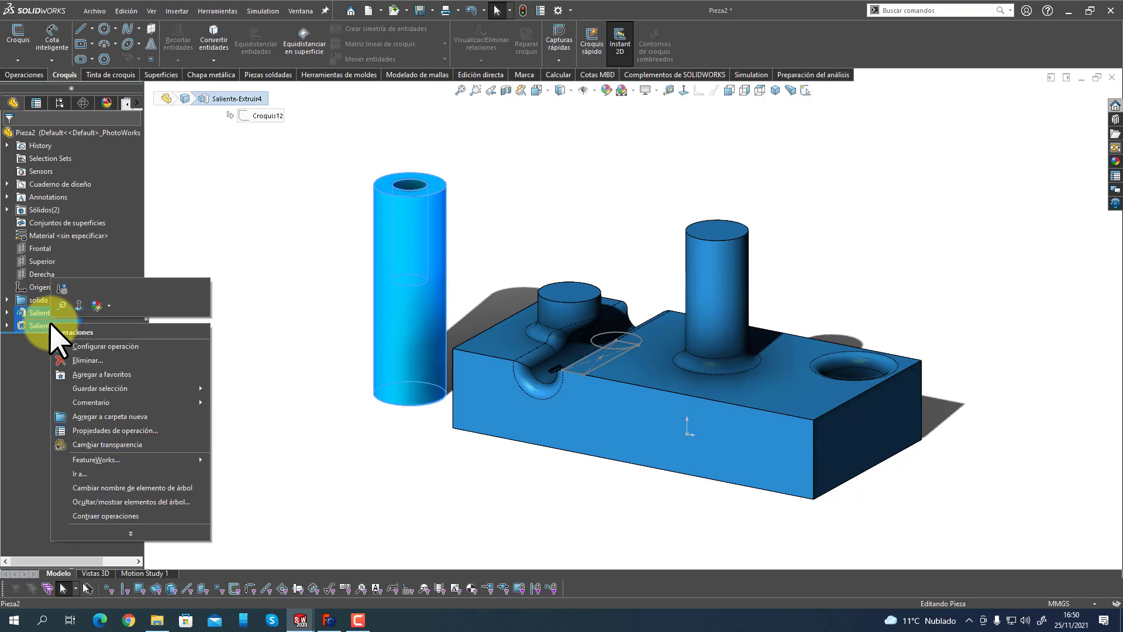
pyautogui.click(114, 425)
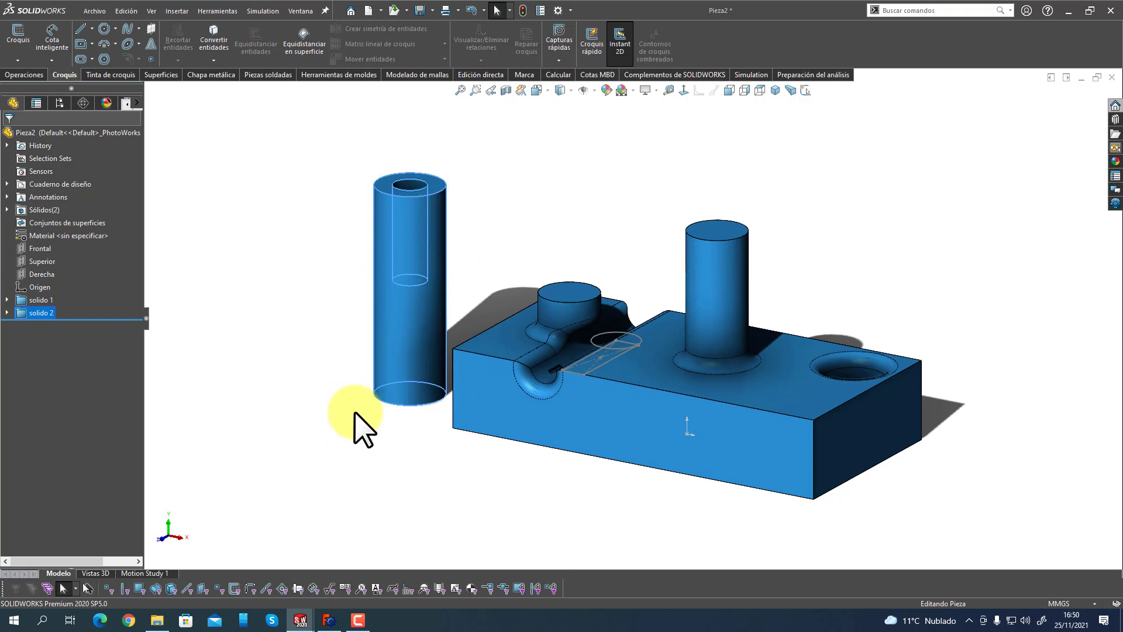
pyautogui.click(517, 365)
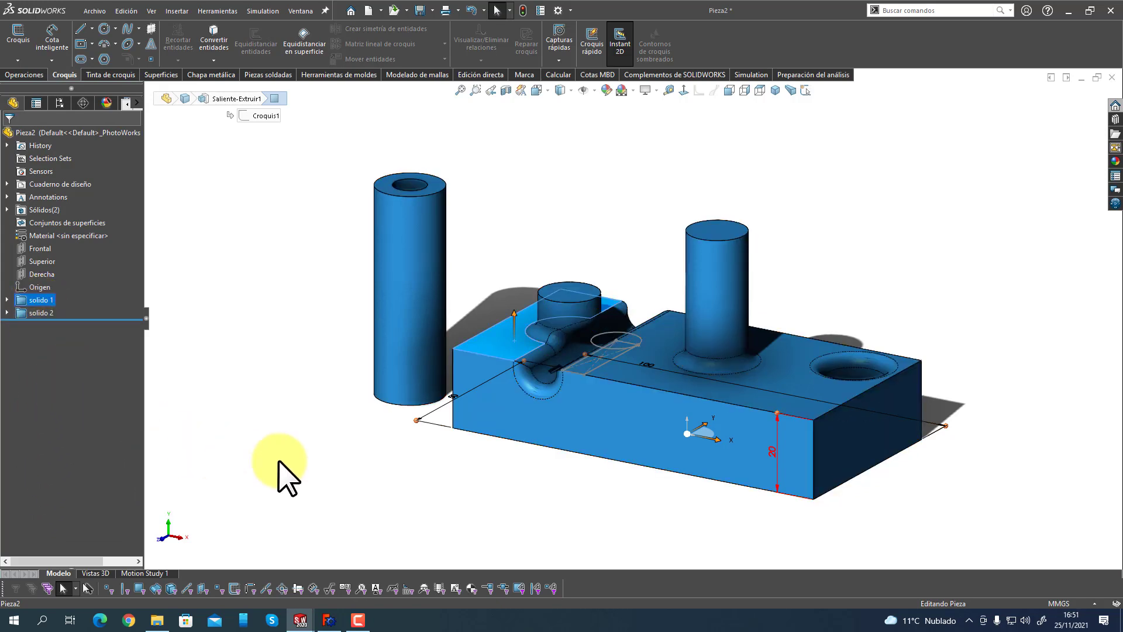
pyautogui.moveTo(280, 463); pyautogui.dragTo(363, 421, button='middle')
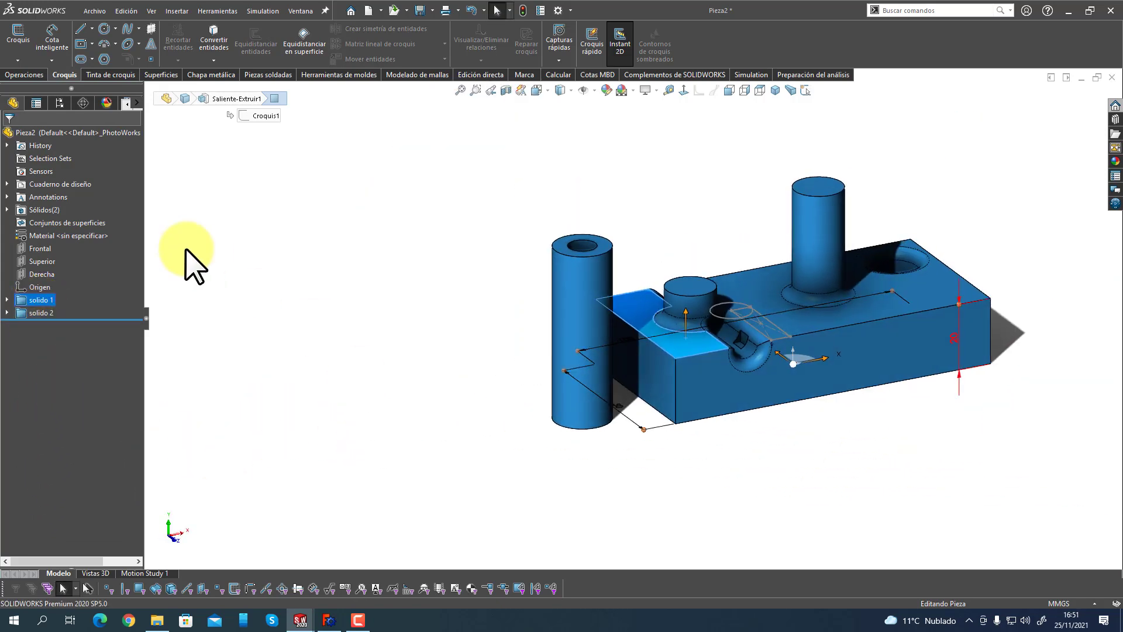
pyautogui.click(461, 91)
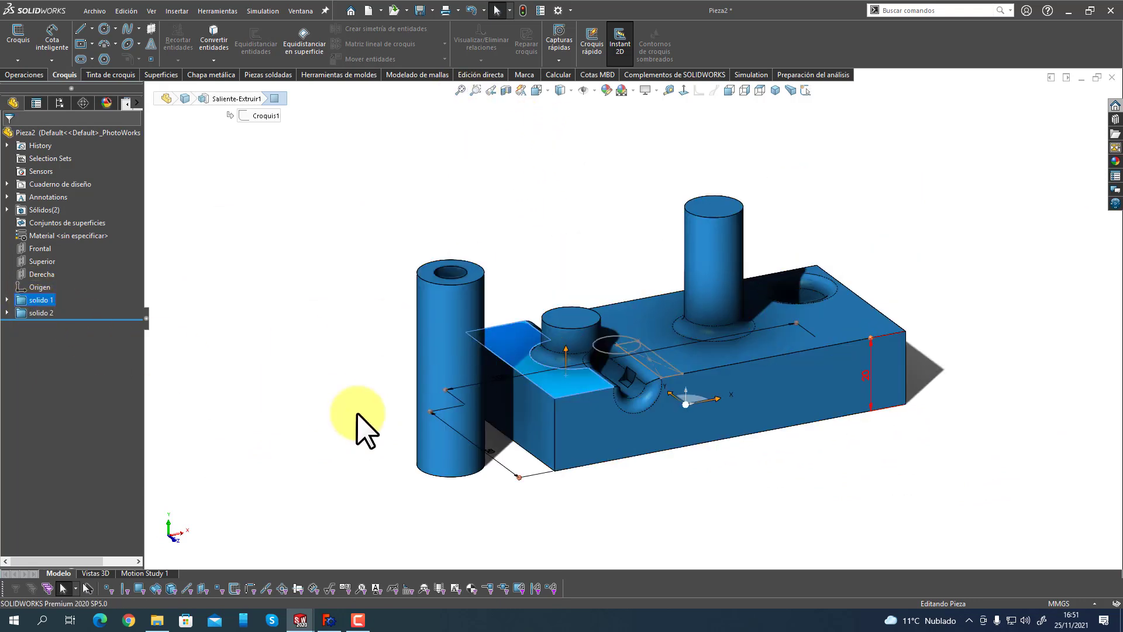
pyautogui.press('Escape')
pyautogui.moveTo(782, 564); pyautogui.dragTo(532, 456, button='middle')
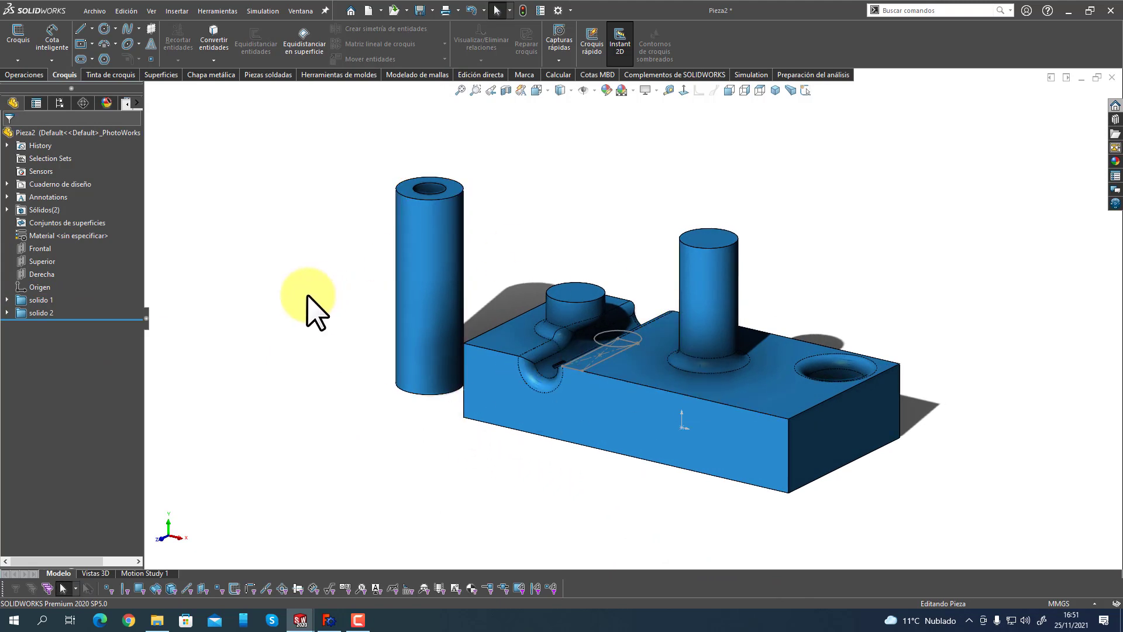
# In FreeCAD's Sin nombre1 part, deselect everything and collapse the Body's feature list.
pyautogui.click(329, 619)
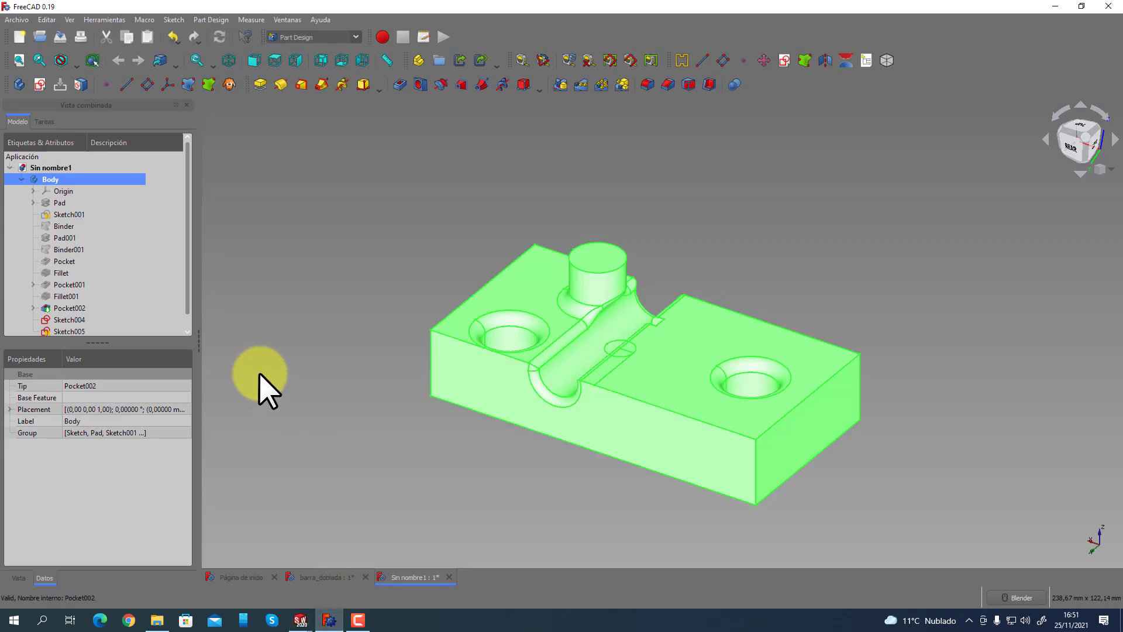
pyautogui.click(296, 344)
pyautogui.click(21, 179)
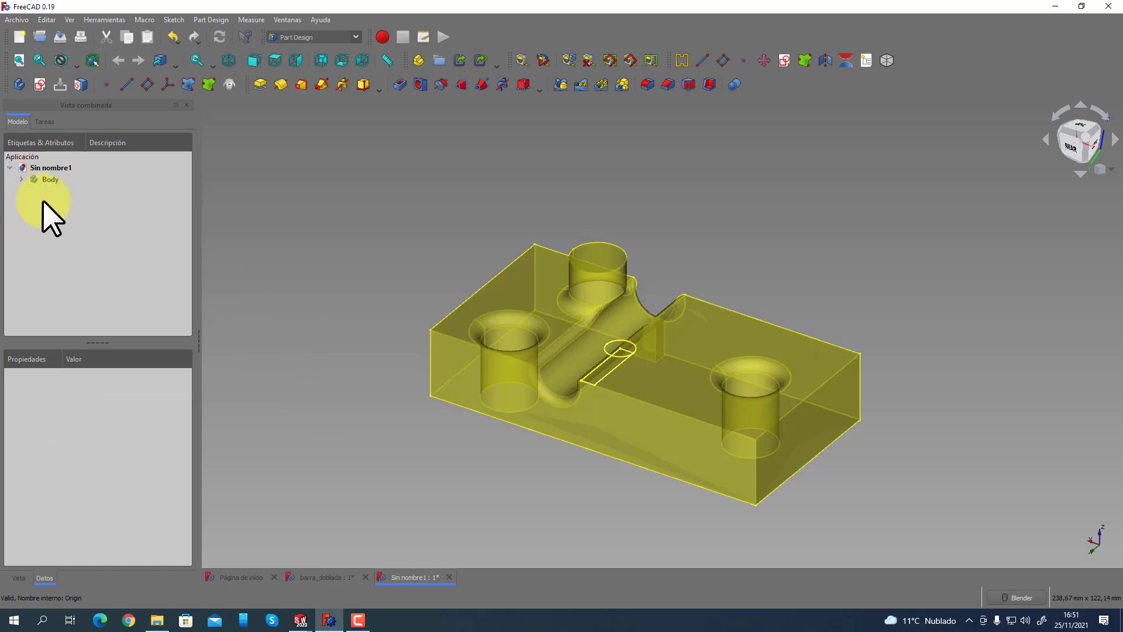
pyautogui.moveTo(310, 383)
pyautogui.mouseDown(button='middle')
pyautogui.moveTo(331, 412)
pyautogui.moveTo(317, 395)
pyautogui.mouseUp(button='middle')
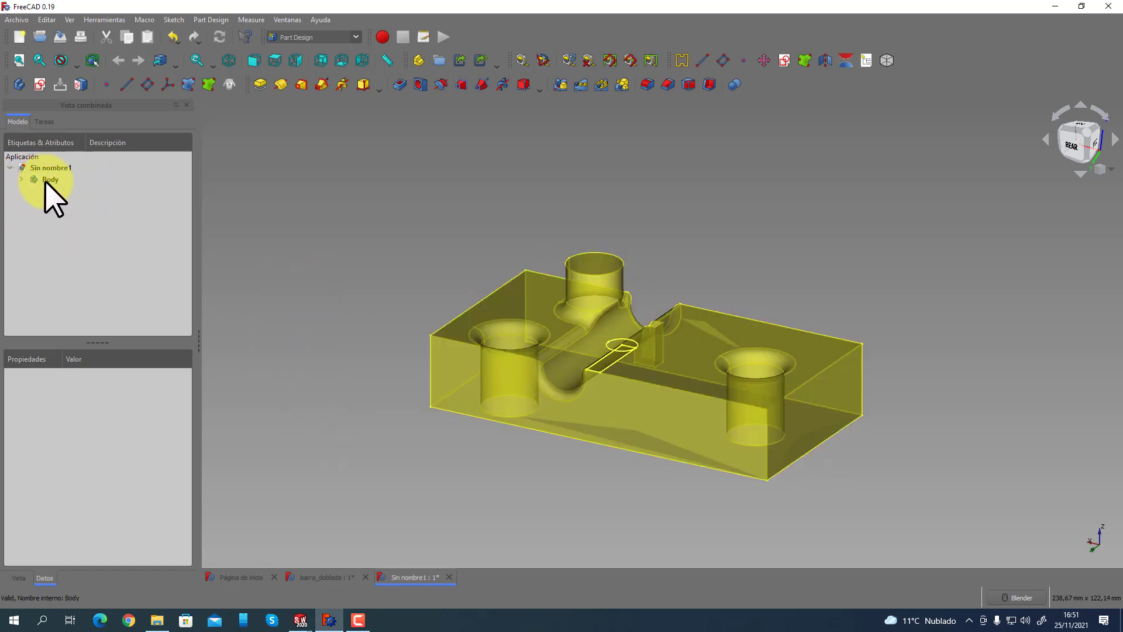
pyautogui.click(22, 180)
pyautogui.click(22, 180)
# Create the empty body Body001 and start a new sketch in it.
pyautogui.click(47, 180)
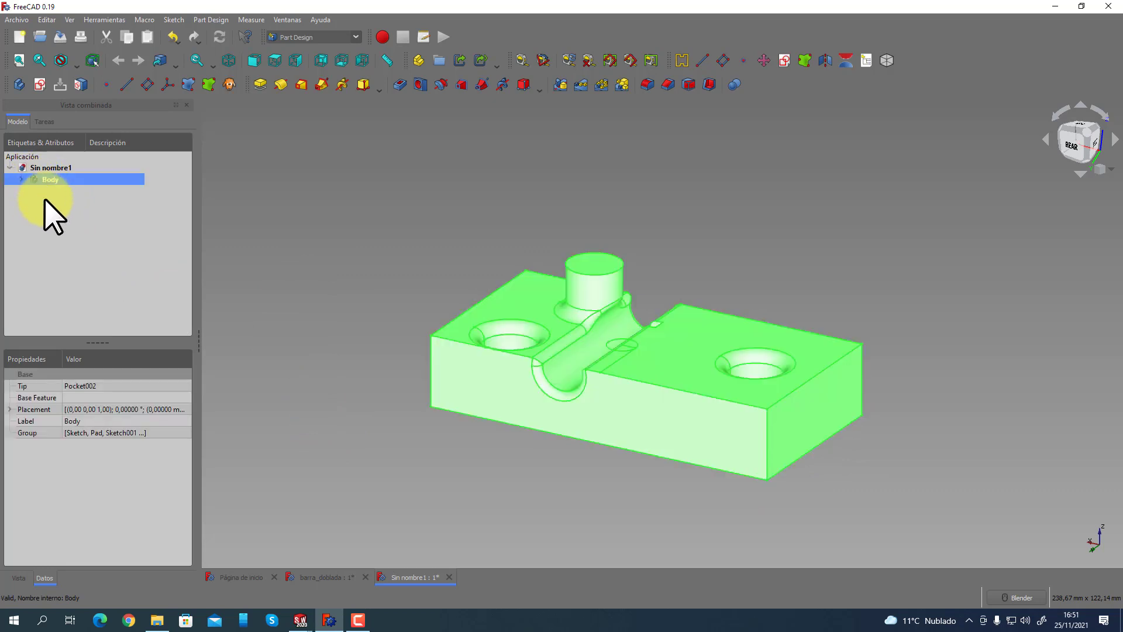
pyautogui.click(20, 86)
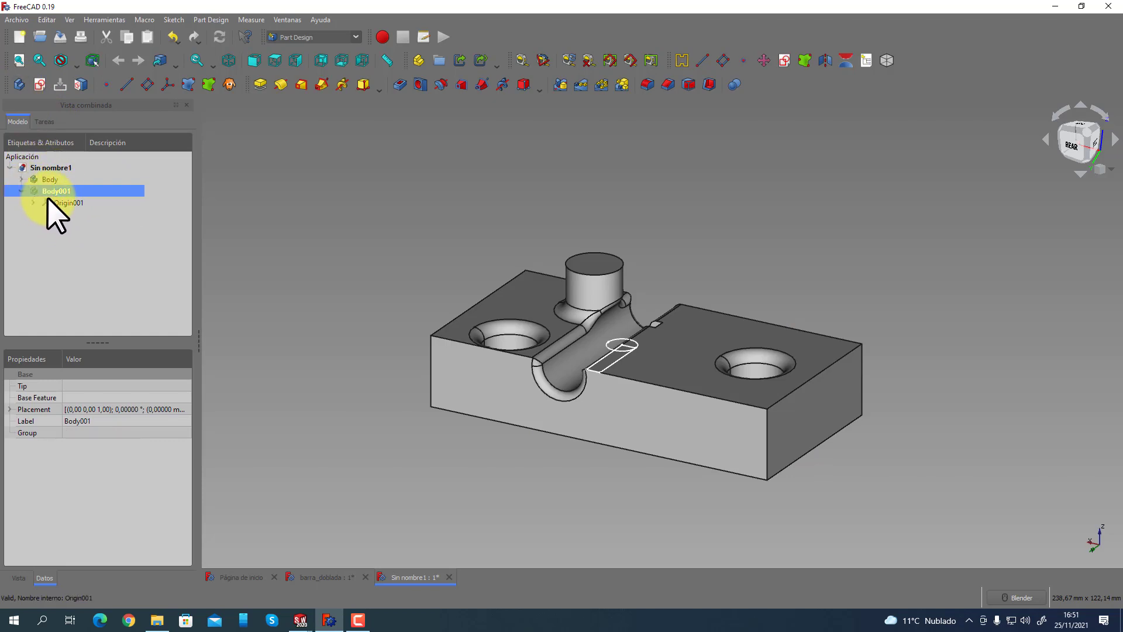
pyautogui.click(41, 85)
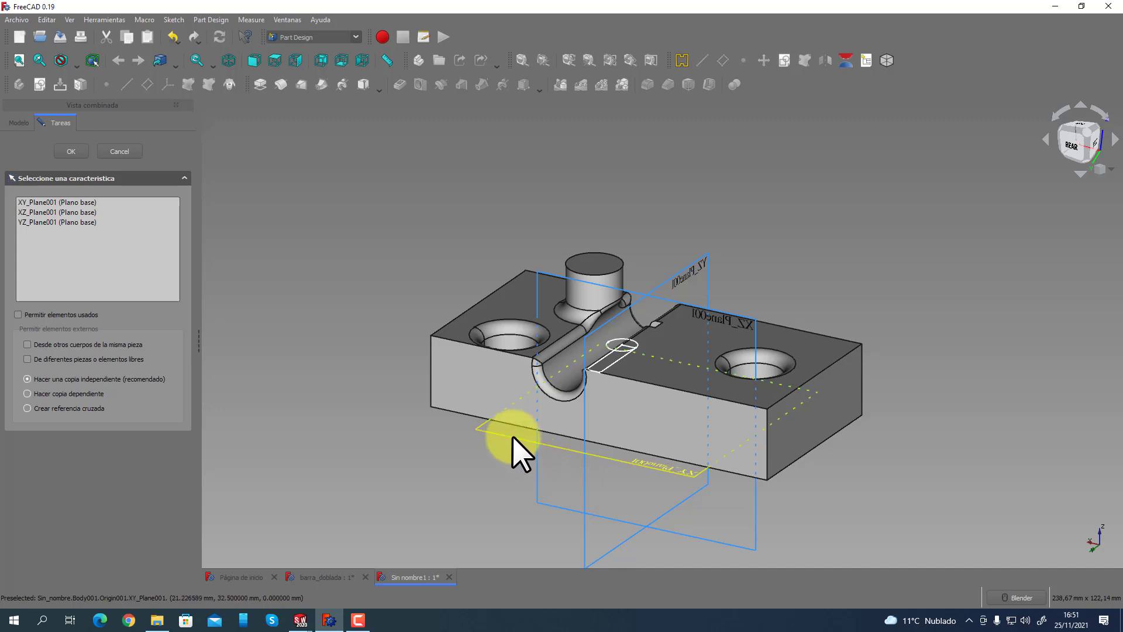
# Sketch a circle on XY_Plane001 beside the block and close the sketch.
pyautogui.click(71, 151)
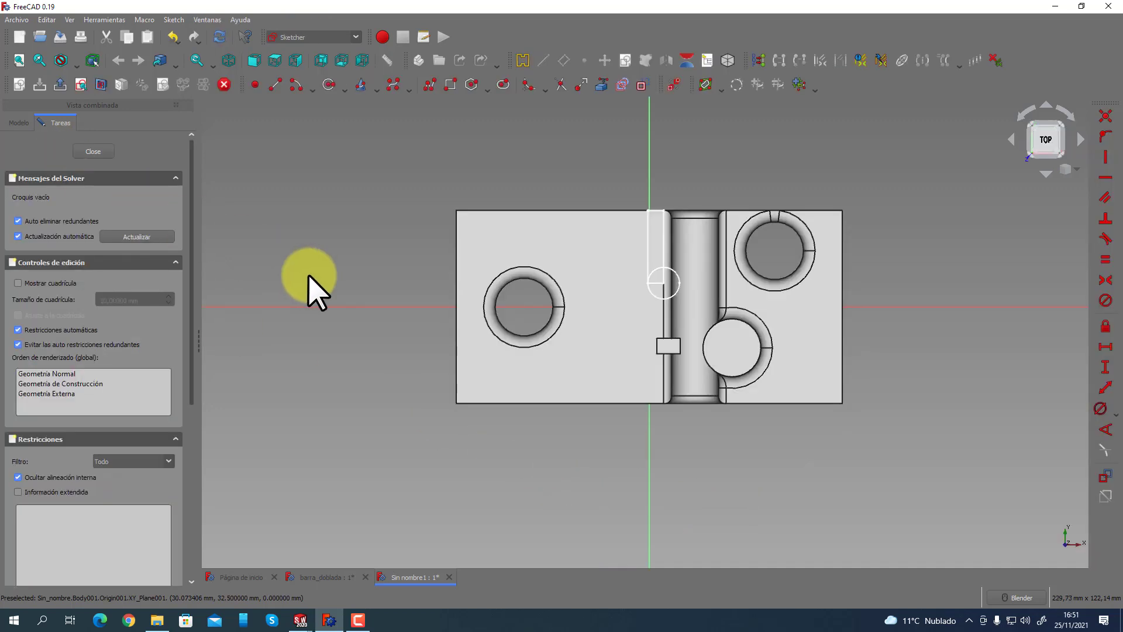
pyautogui.click(330, 87)
pyautogui.click(320, 306)
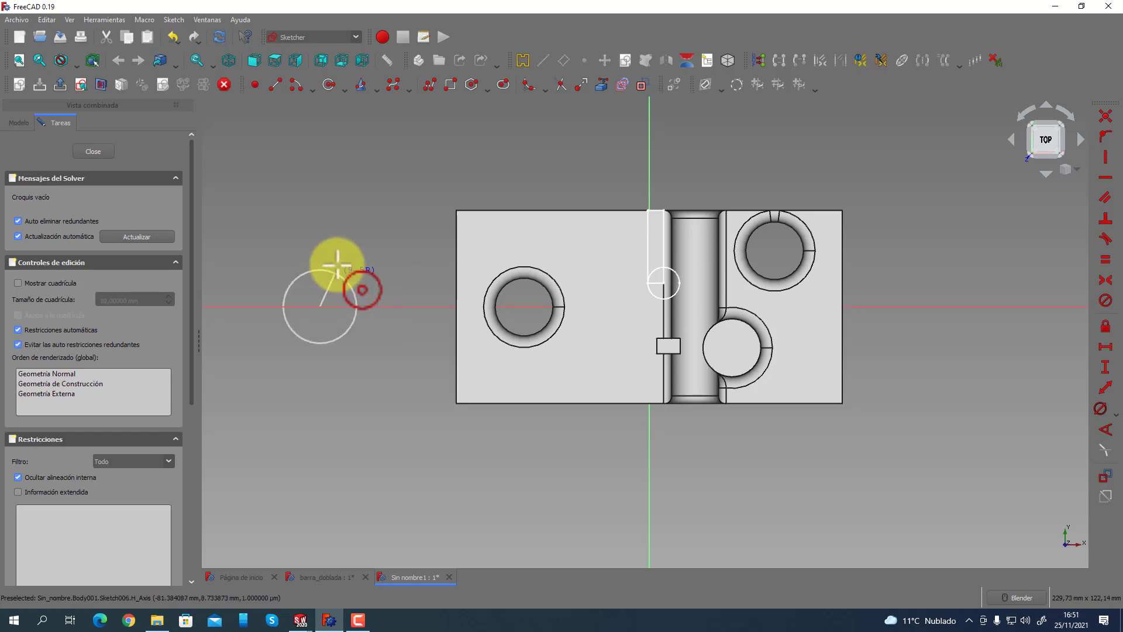
pyautogui.click(339, 257)
pyautogui.click(93, 151)
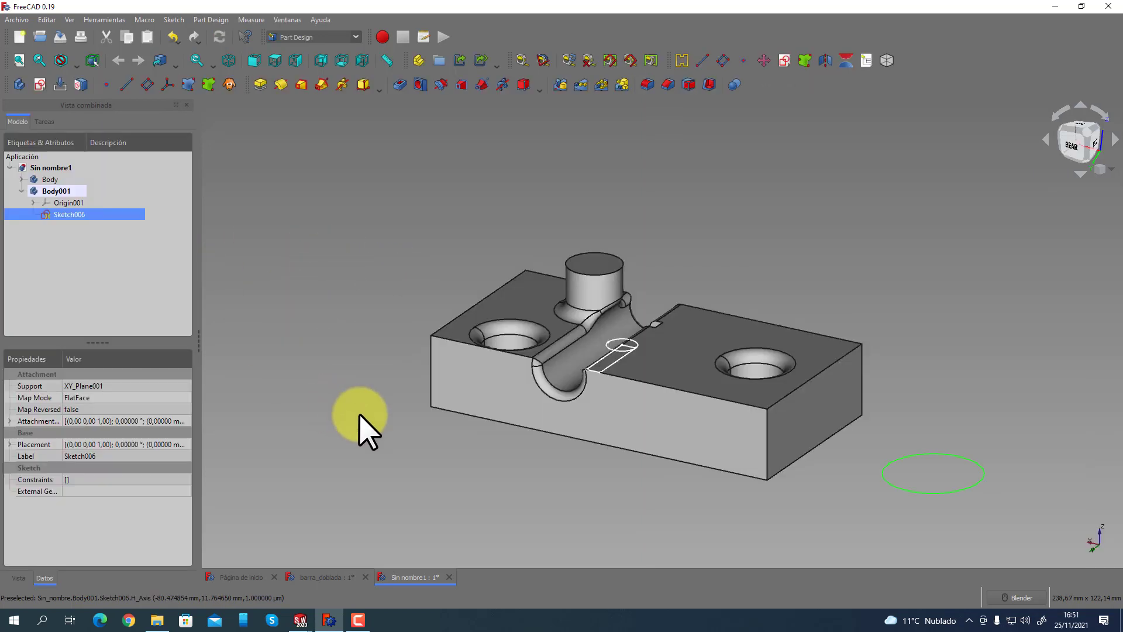
# Pad the circle 42 mm to form the standalone cylinder Pad002.
pyautogui.scroll(-2, 354, 409)
pyautogui.scroll(1, 761, 485)
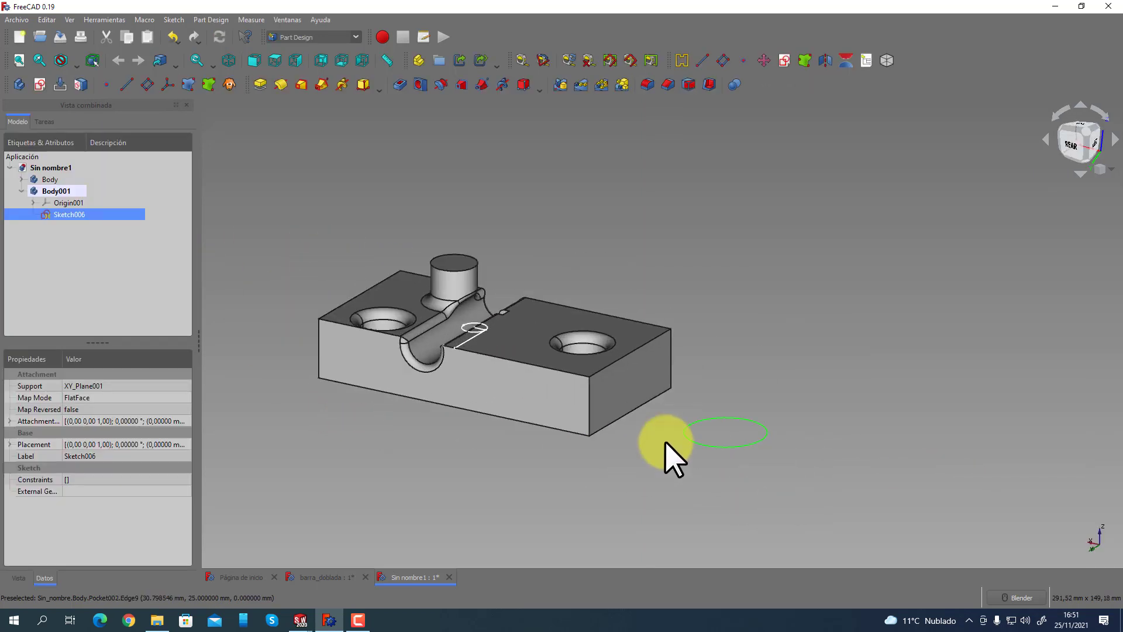
pyautogui.click(261, 86)
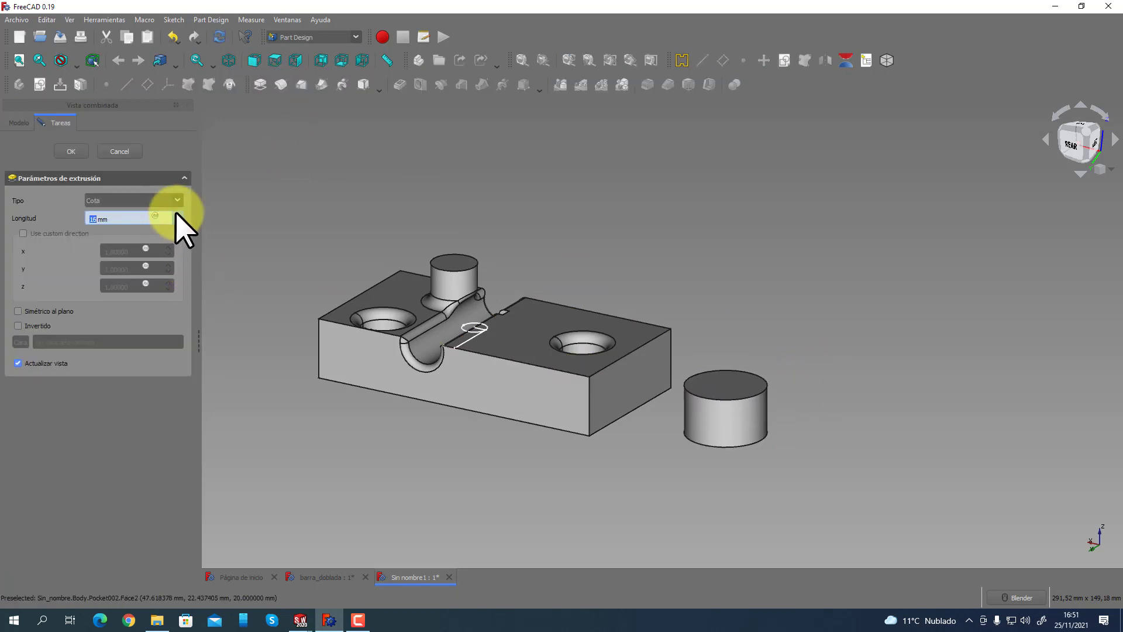
pyautogui.scroll(2, 143, 219)
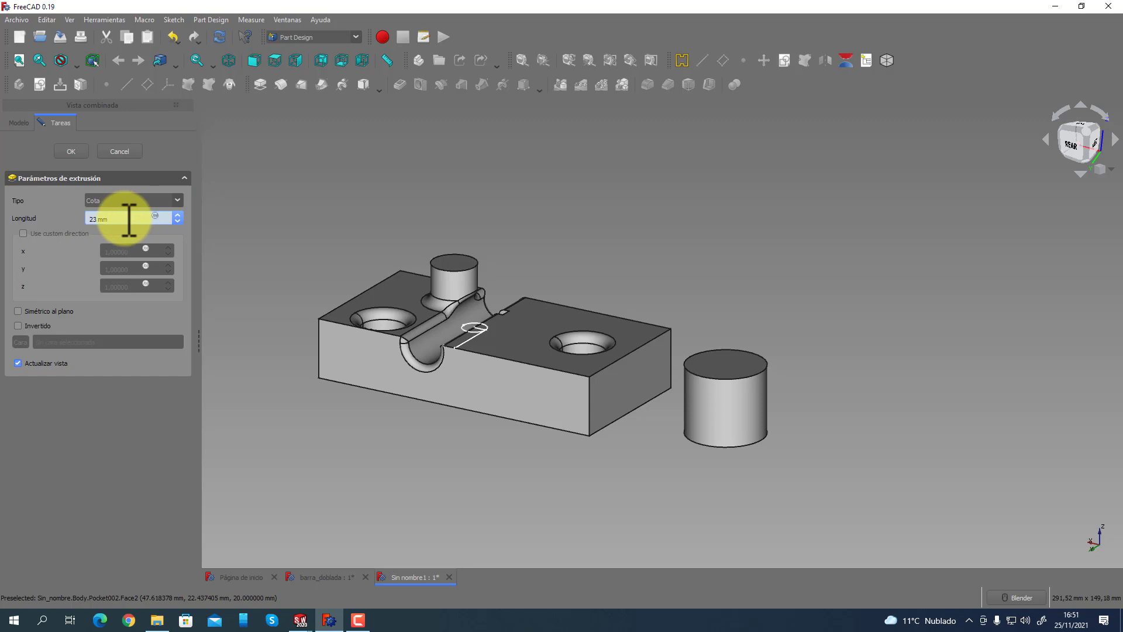
pyautogui.scroll(14, 128, 219)
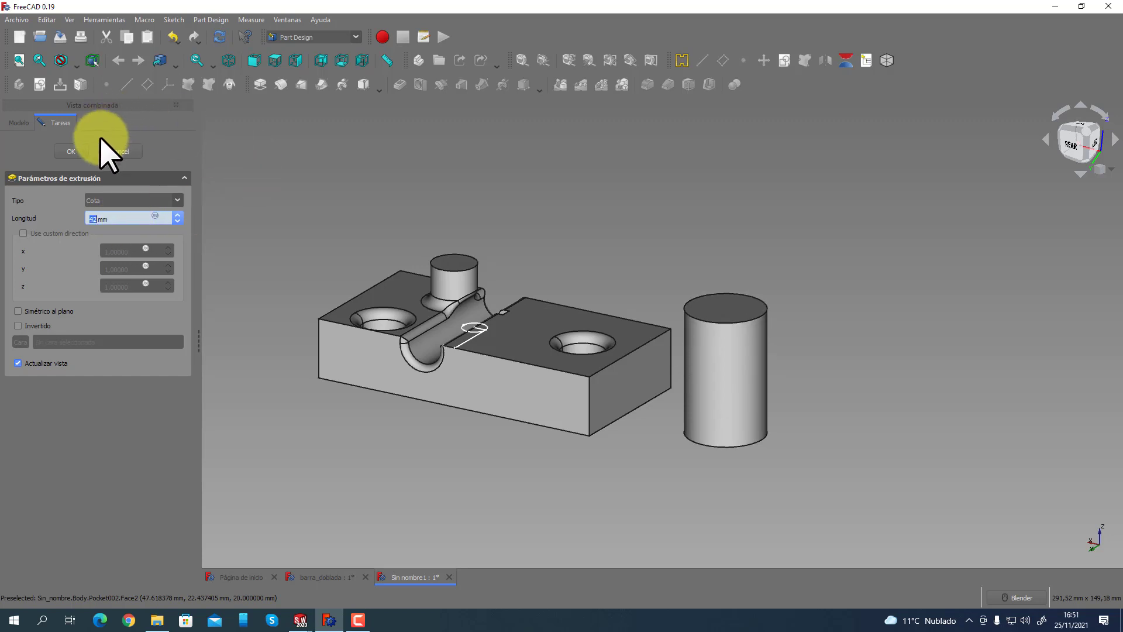
pyautogui.click(71, 151)
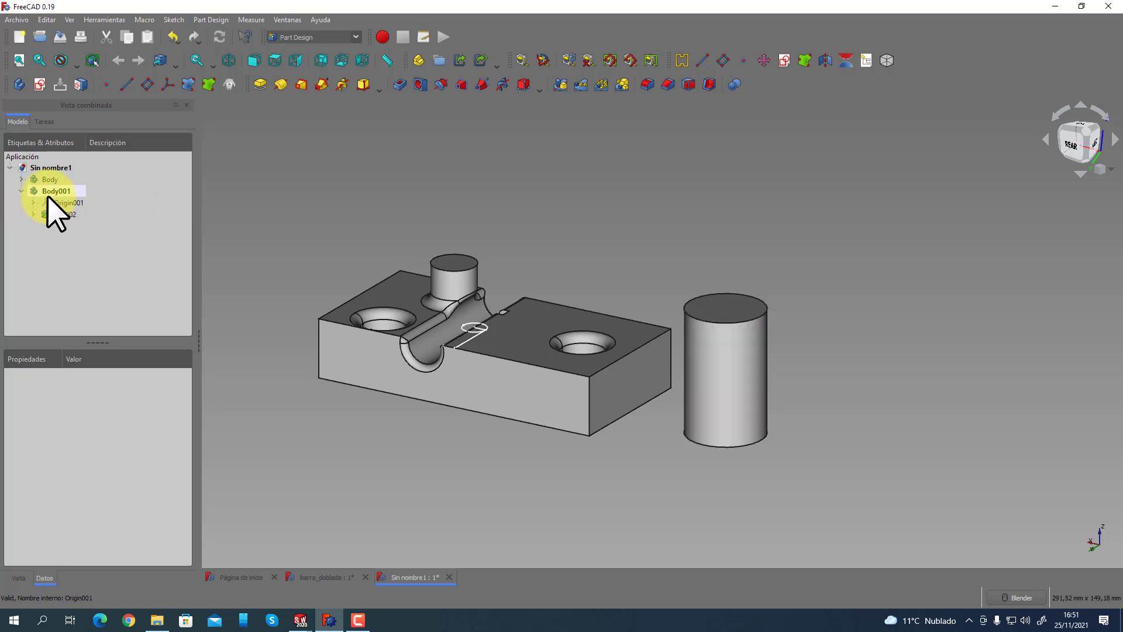
# Review the feature lists of Body and Body001, then select the channel-block Body.
pyautogui.click(21, 191)
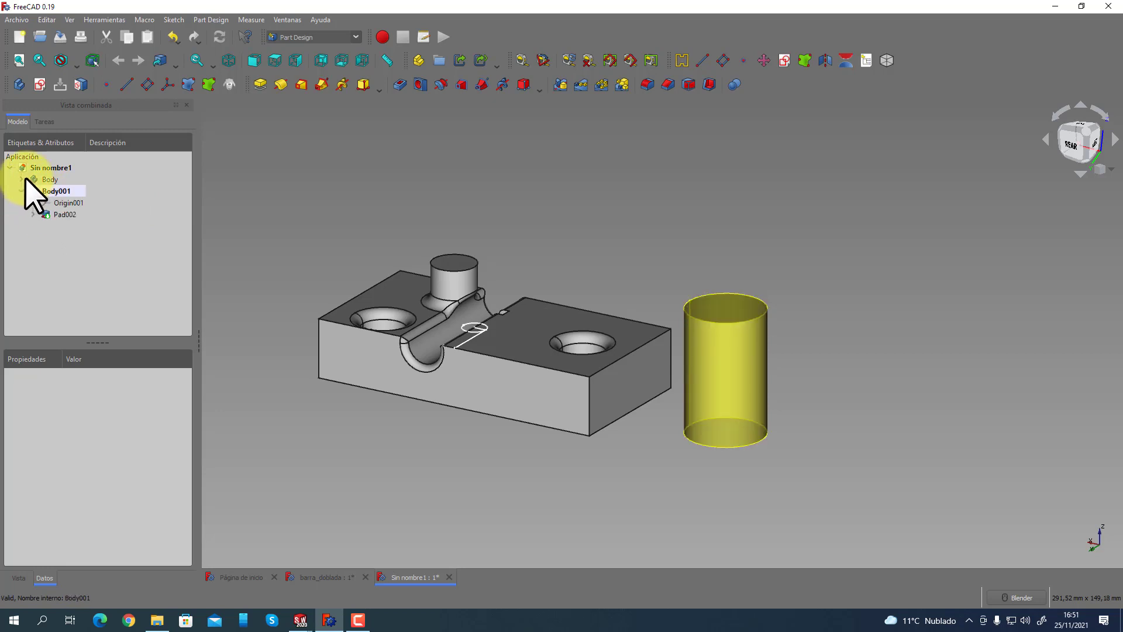
pyautogui.click(21, 179)
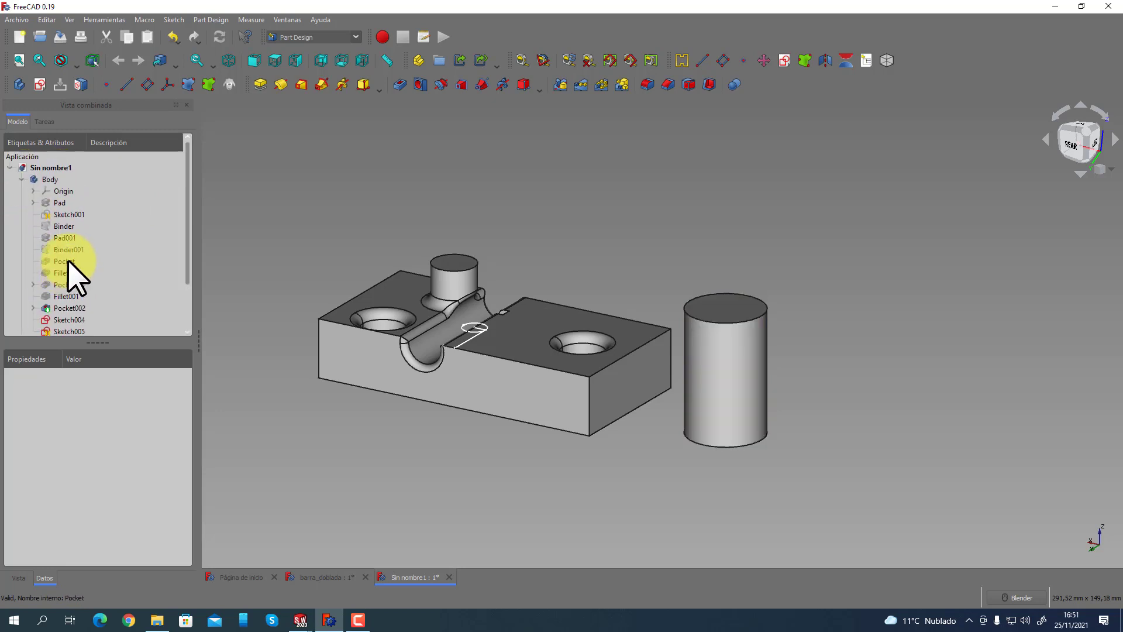
pyautogui.click(21, 179)
pyautogui.click(21, 191)
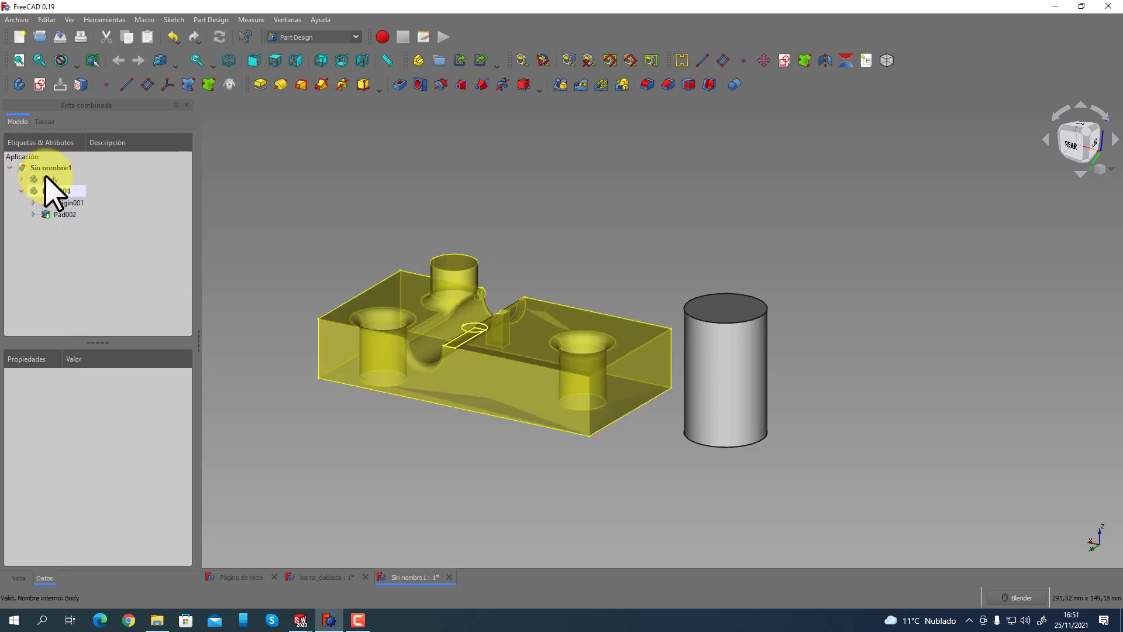
pyautogui.click(50, 178)
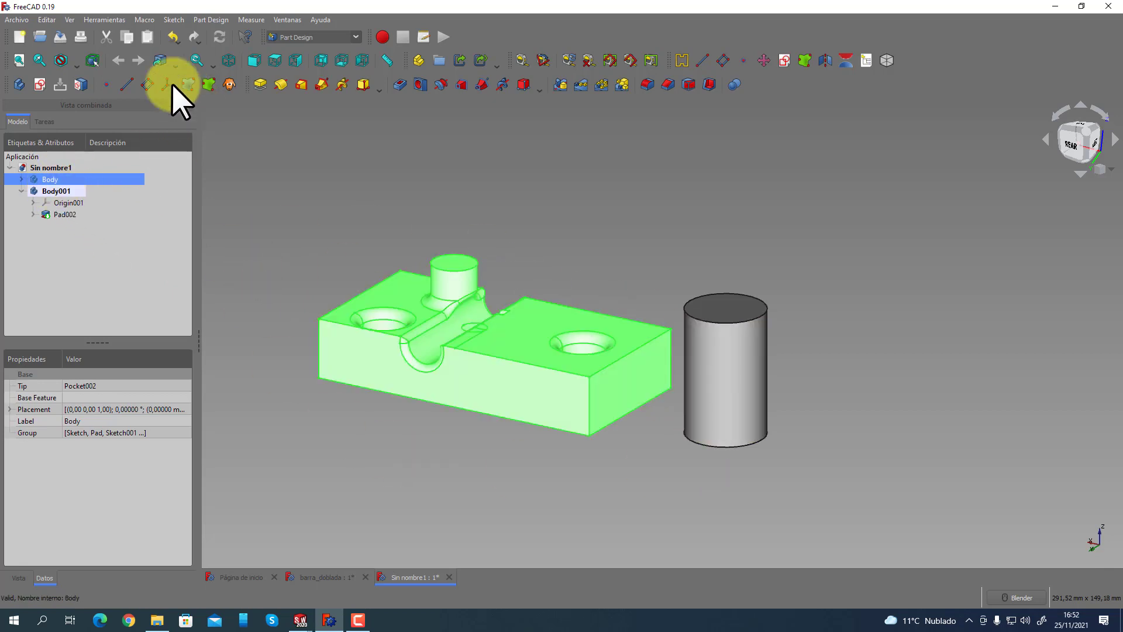
# Copy the Body with its dependencies via Editar > Copiar, then create the new document Sin nombre2.
pyautogui.click(47, 19)
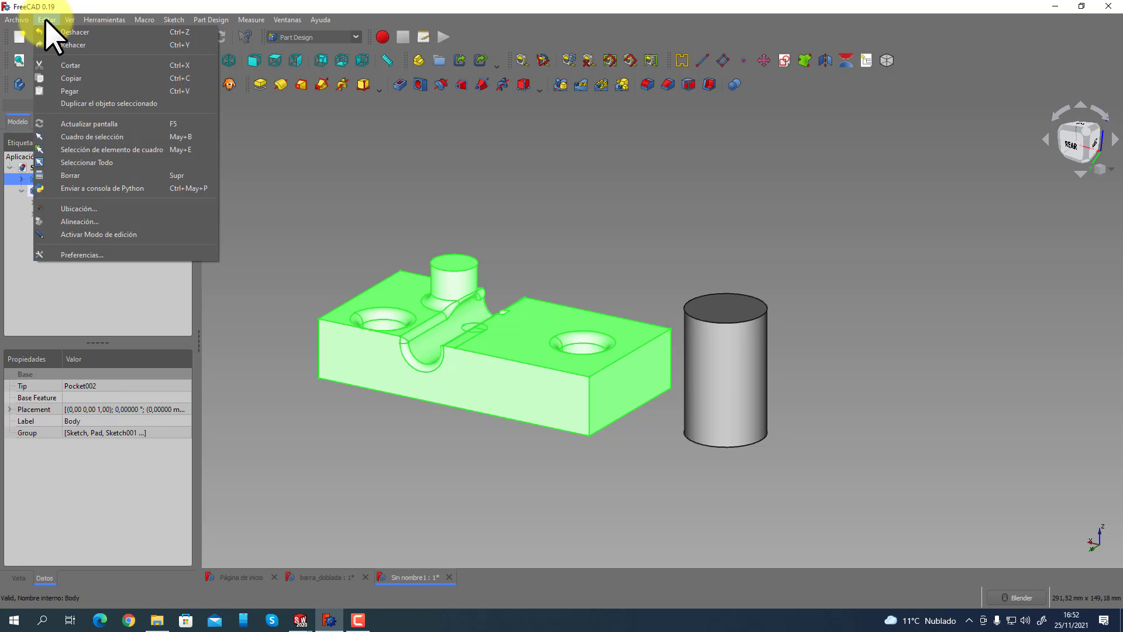
pyautogui.click(75, 79)
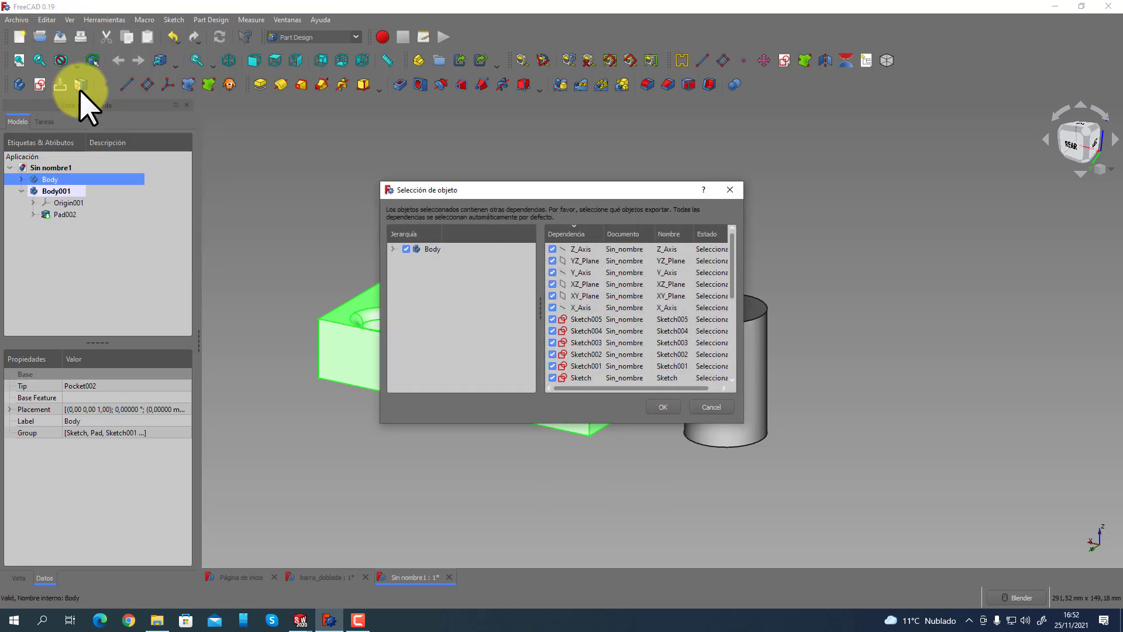
pyautogui.click(393, 249)
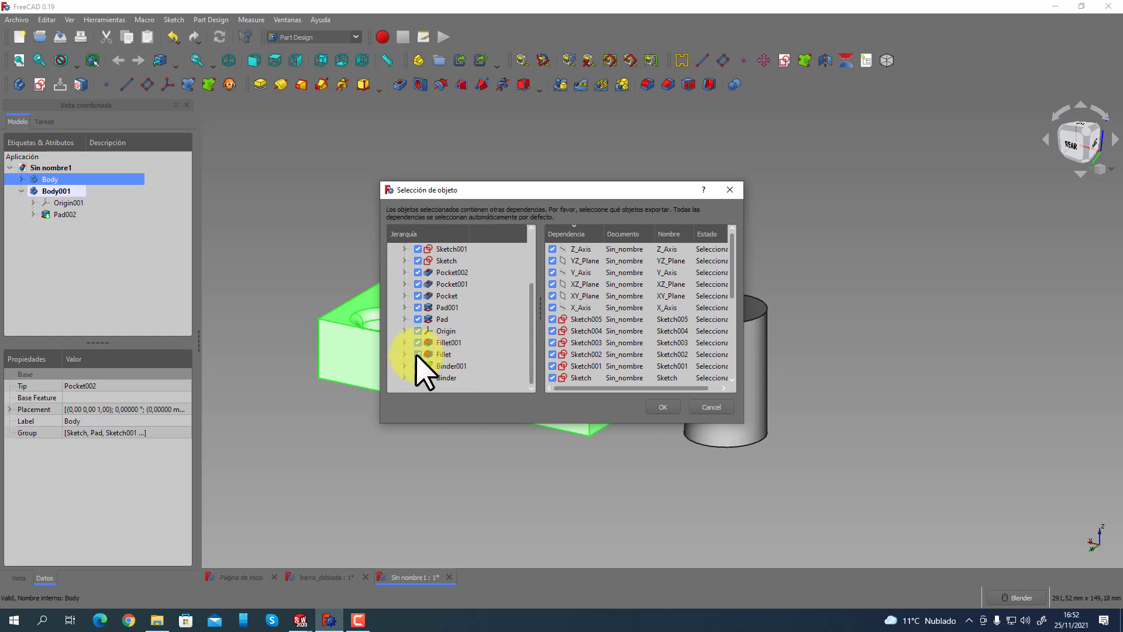
pyautogui.click(417, 377)
pyautogui.scroll(2, 450, 386)
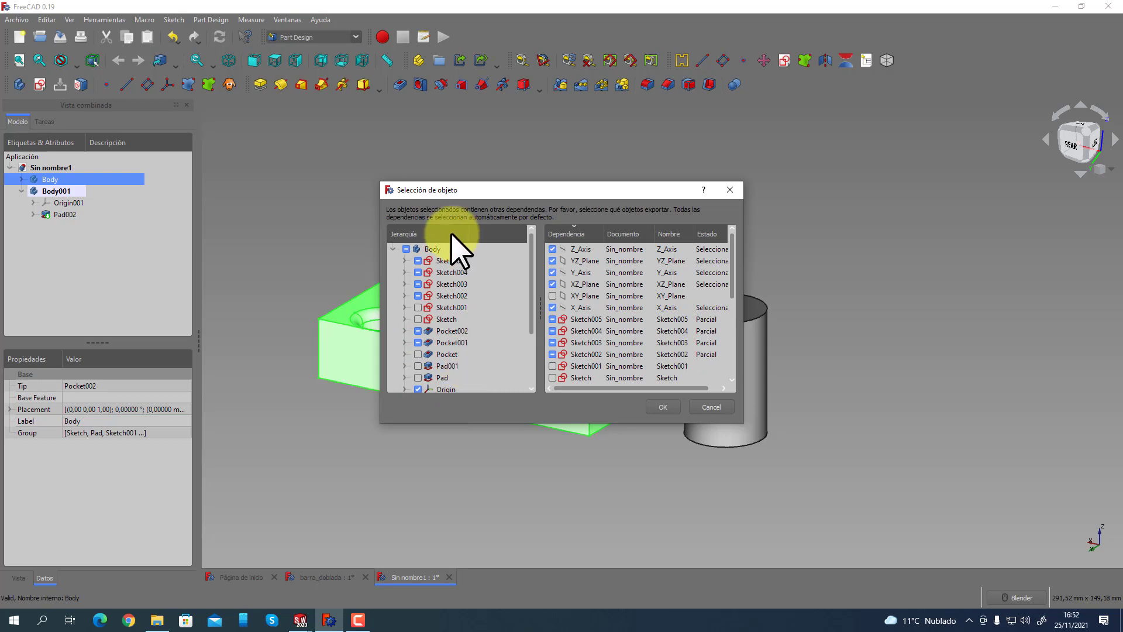
pyautogui.scroll(-2, 500, 339)
pyautogui.scroll(2, 497, 339)
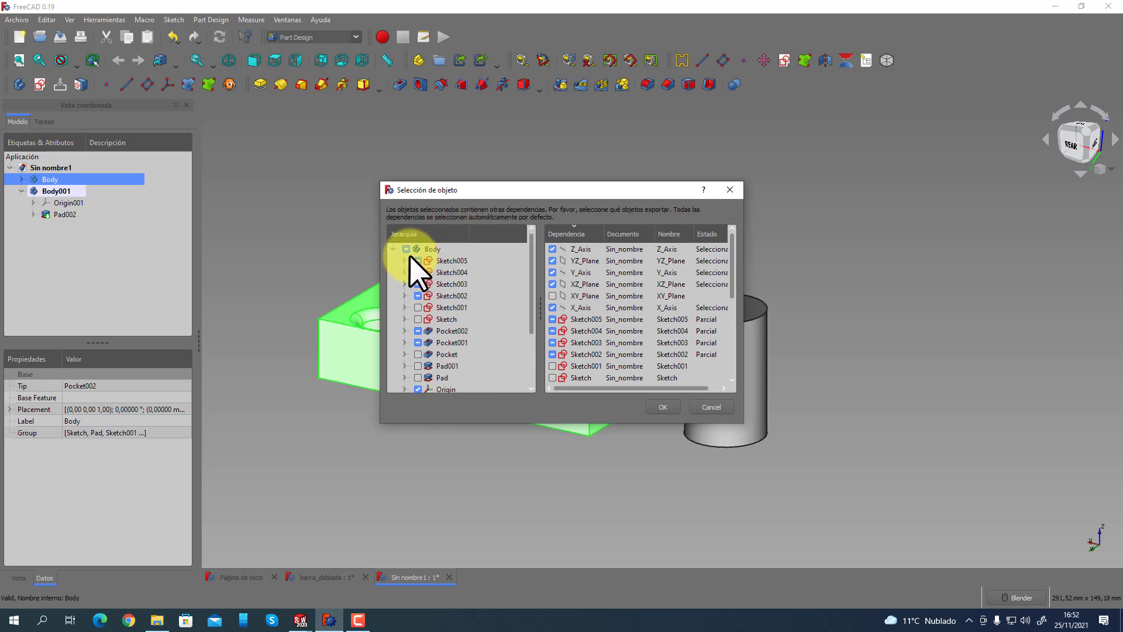
pyautogui.scroll(-2, 489, 351)
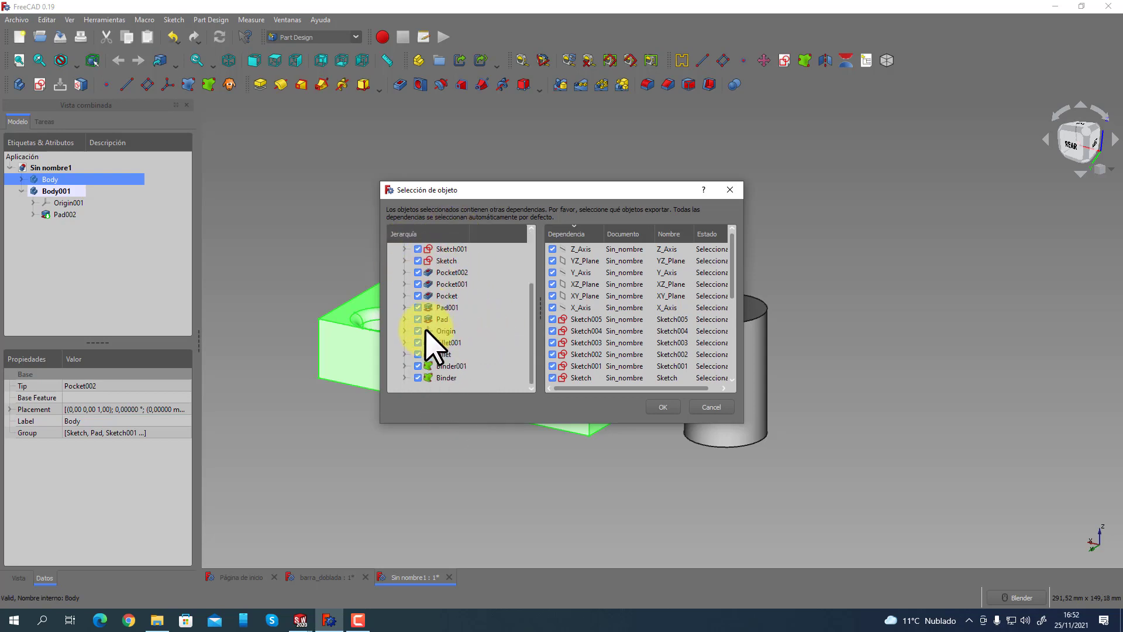
pyautogui.click(663, 407)
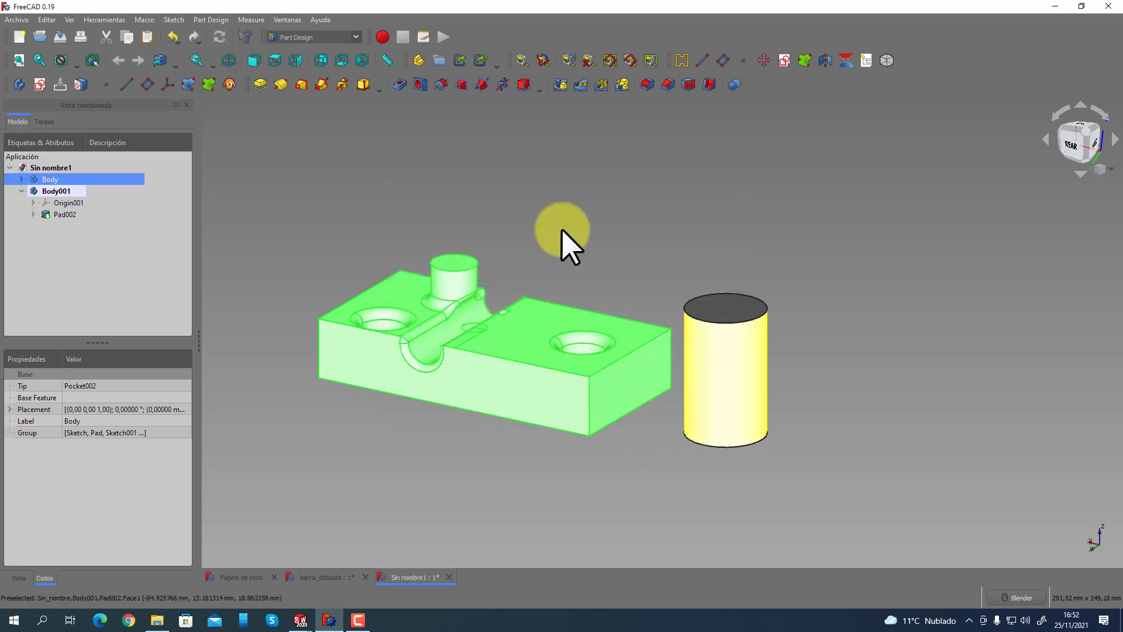
pyautogui.click(22, 37)
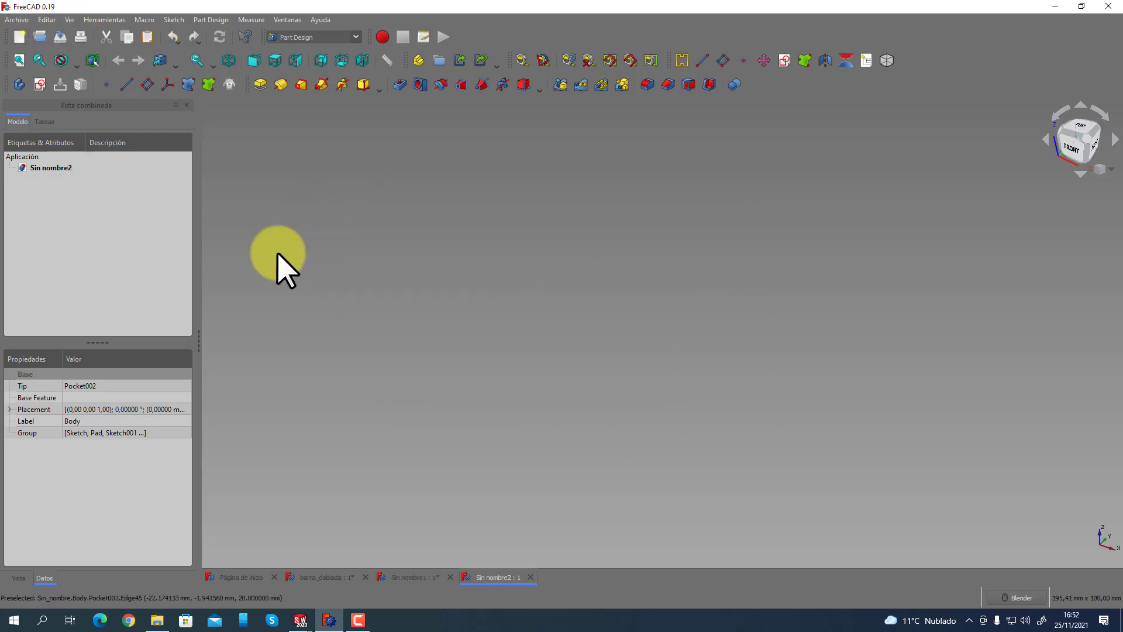
# Paste the Body into Sin nombre2, check its features, then return to SolidWorks Pieza2.
pyautogui.click(46, 20)
pyautogui.click(67, 91)
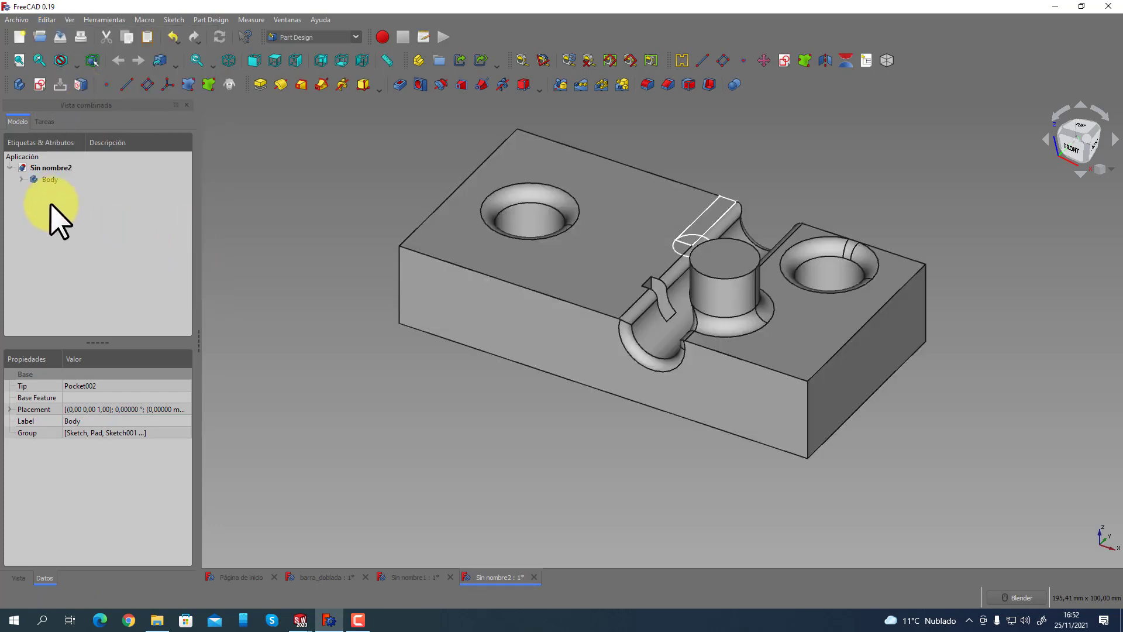
pyautogui.click(21, 178)
pyautogui.scroll(-1, 78, 310)
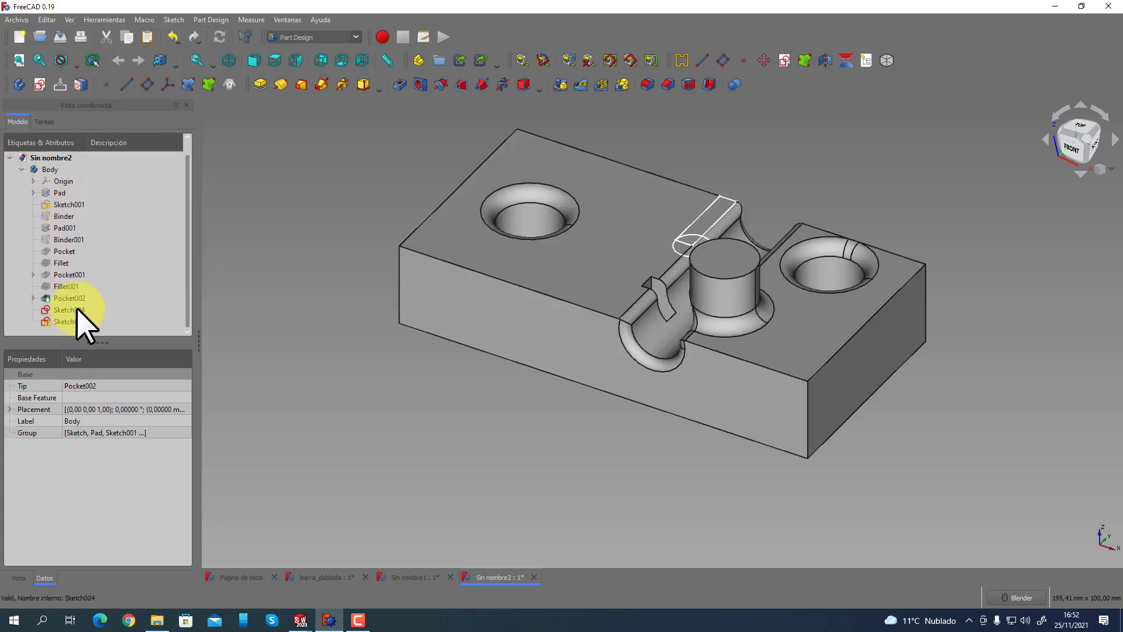
pyautogui.scroll(1, 359, 315)
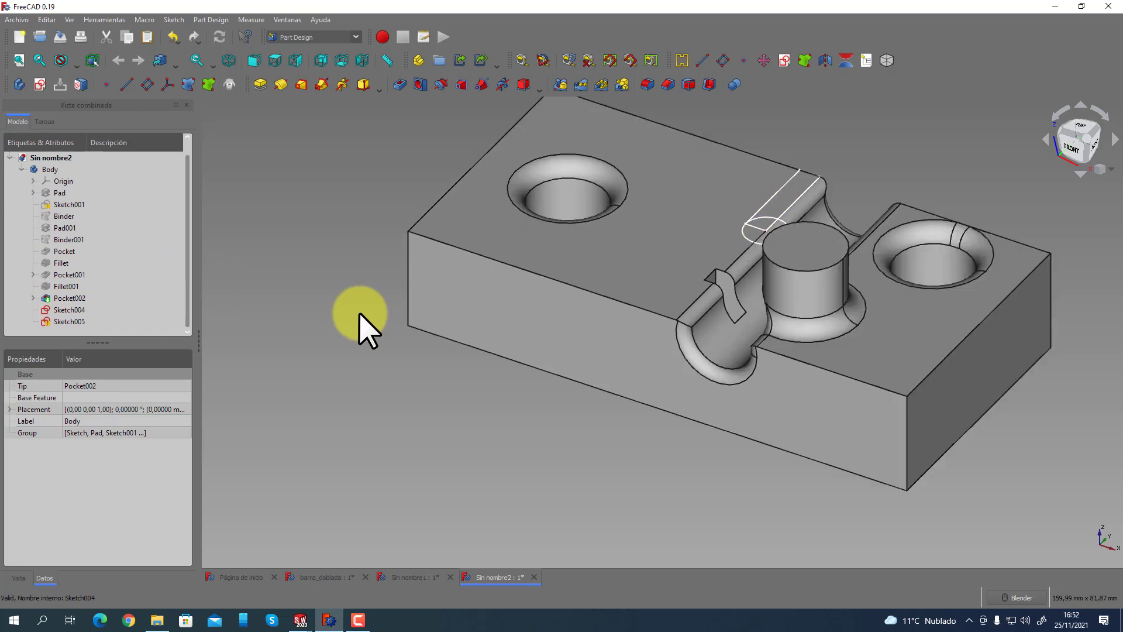
pyautogui.scroll(-2, 254, 301)
pyautogui.click(23, 170)
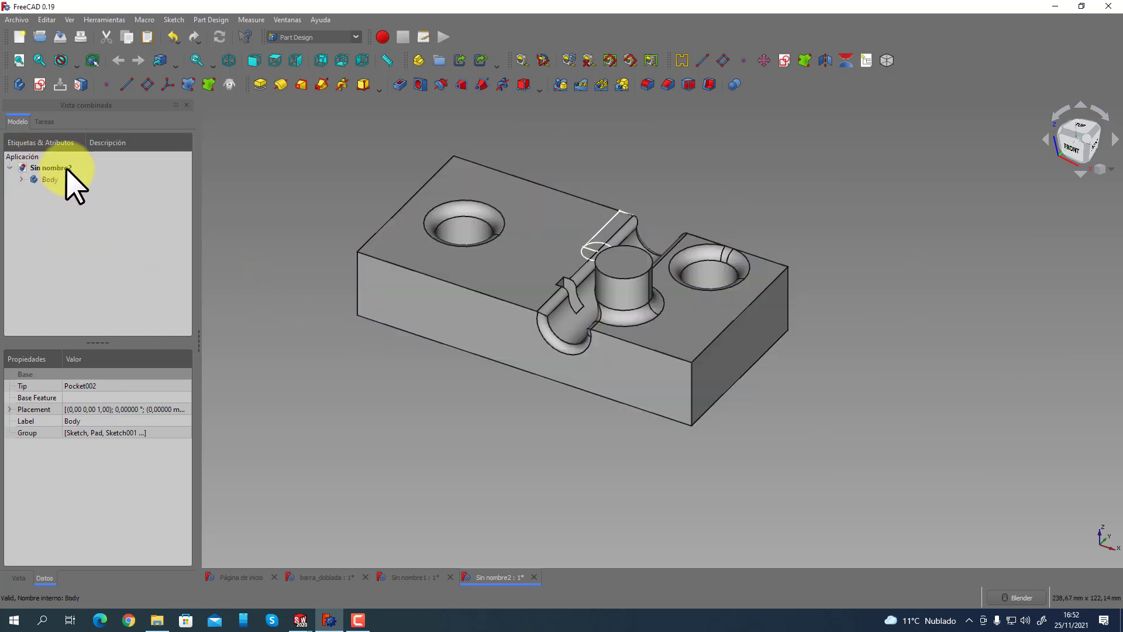
pyautogui.moveTo(300, 614)
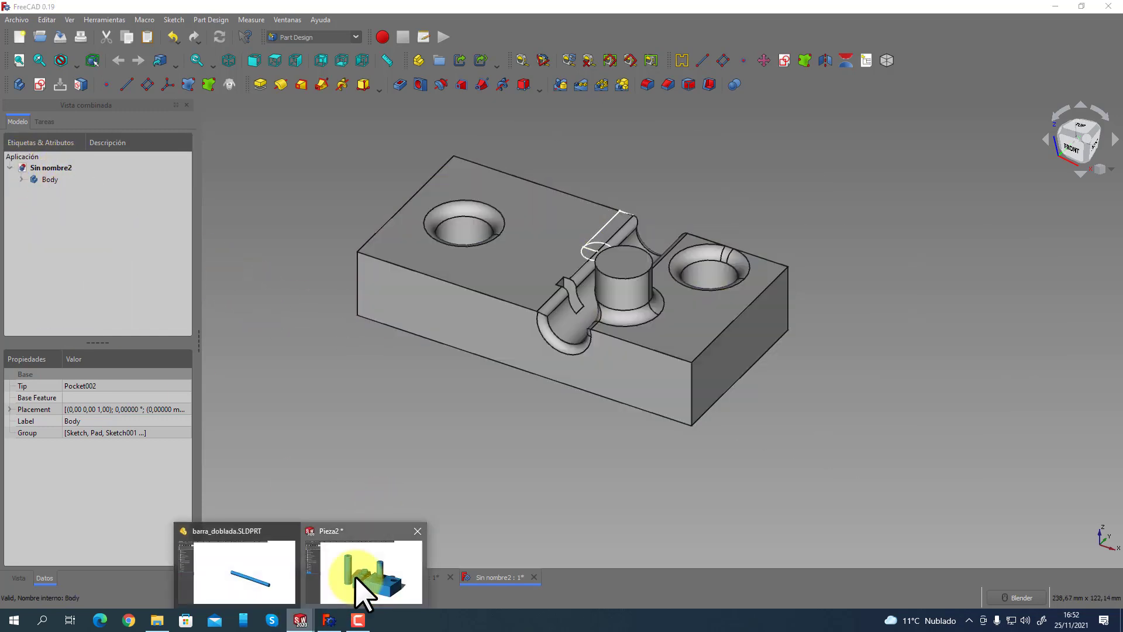
pyautogui.click(363, 586)
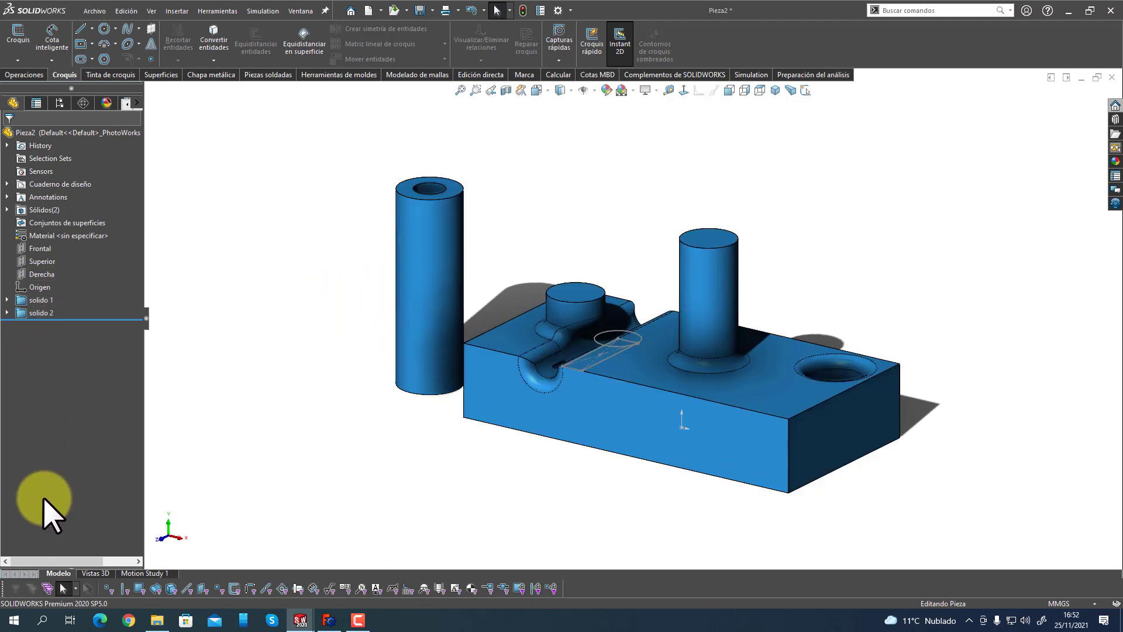
# Select folders solido 1 and solido 2, expand solido 1 to list its features, then deselect.
pyautogui.click(35, 300)
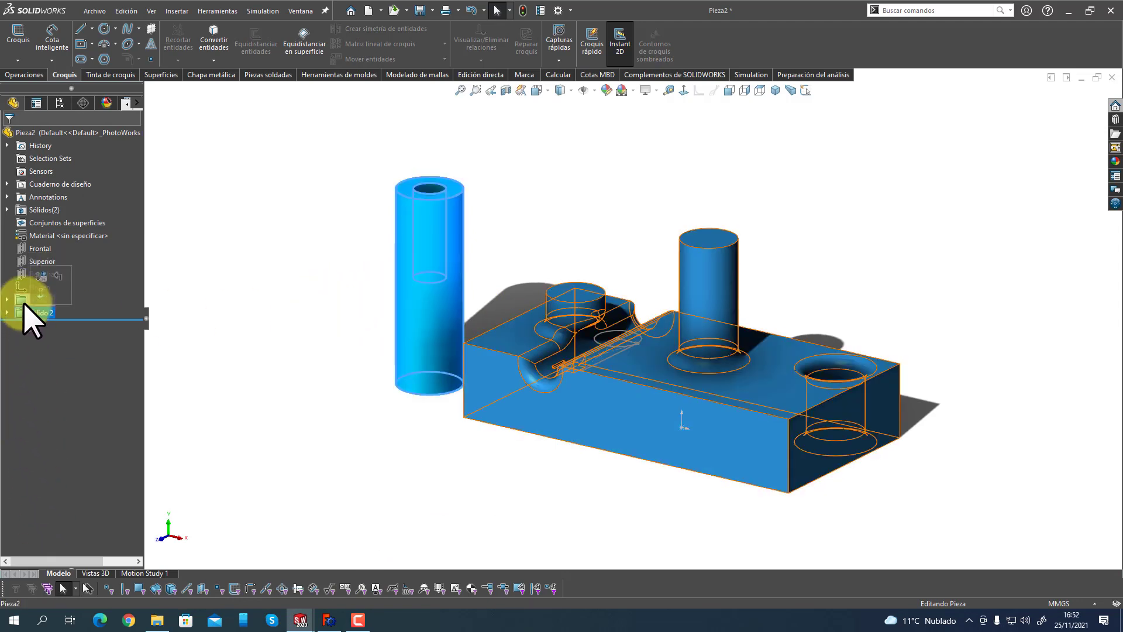
pyautogui.keyDown('ctrl'); pyautogui.click(32, 313); pyautogui.keyUp('ctrl')
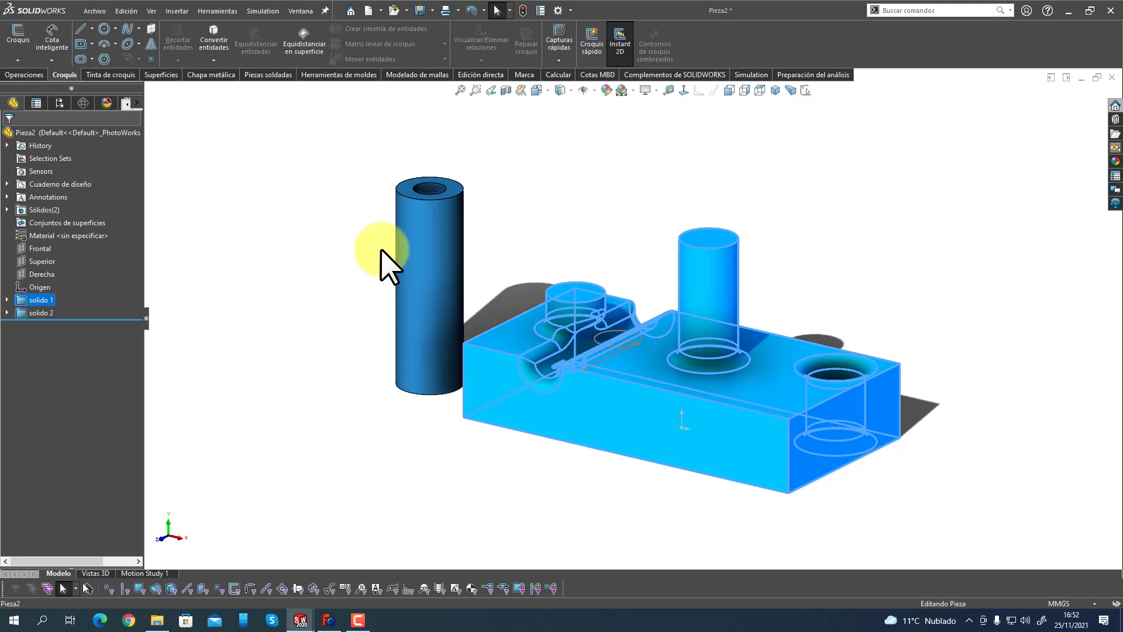
pyautogui.click(7, 300)
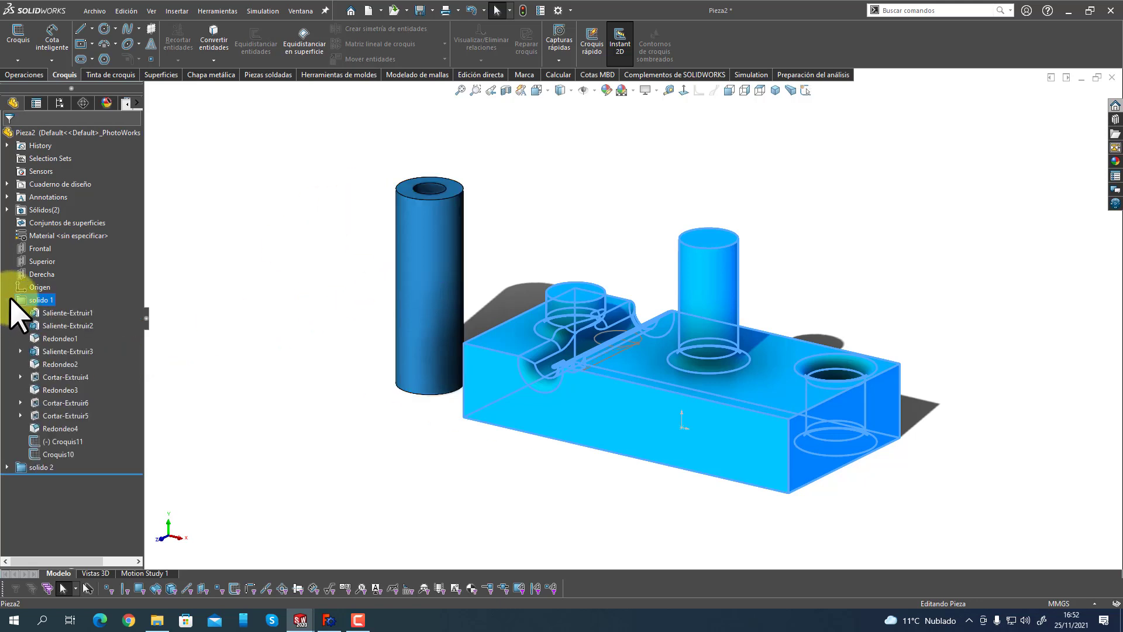
pyautogui.click(270, 463)
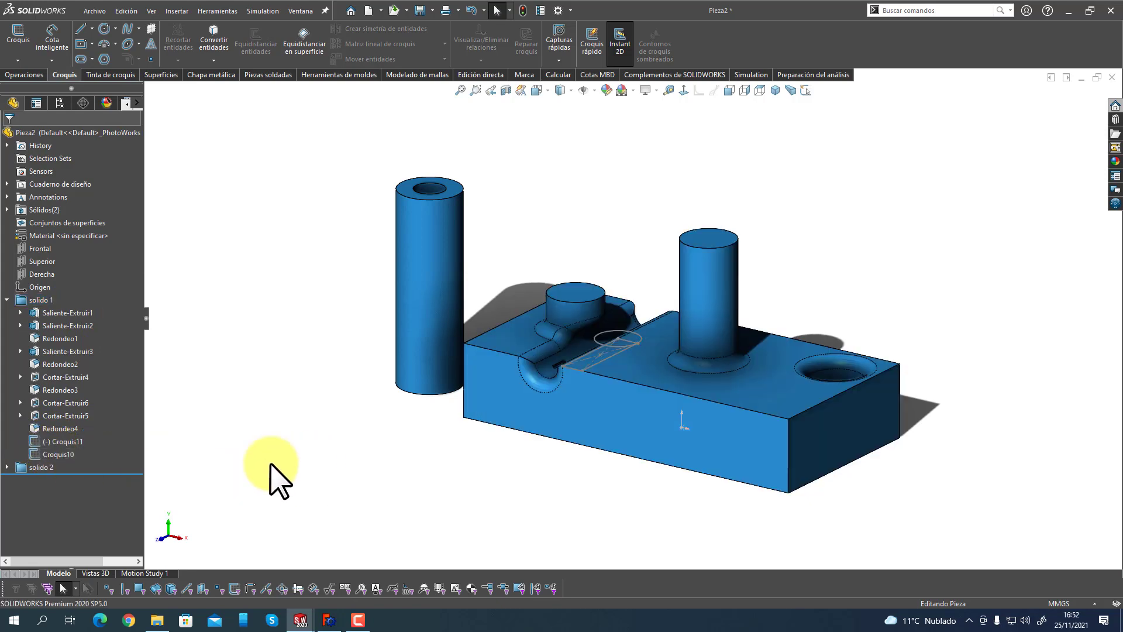
# Close the Sin nombre2 copy without saving, returning to Sin nombre1's block and Pad002 cylinder.
pyautogui.click(328, 619)
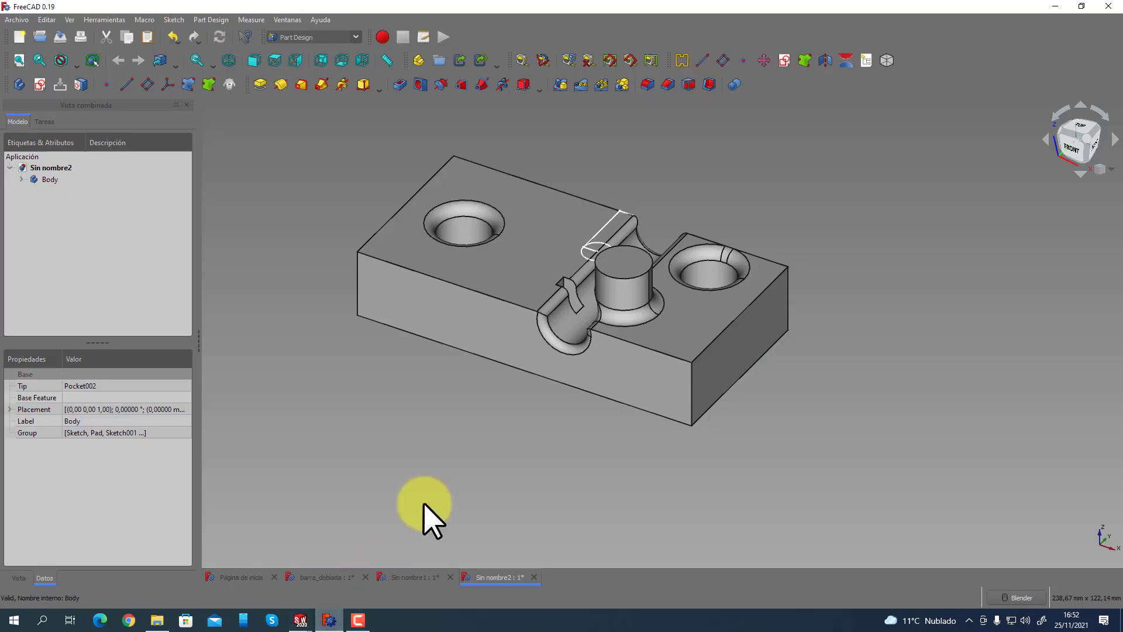
pyautogui.click(50, 179)
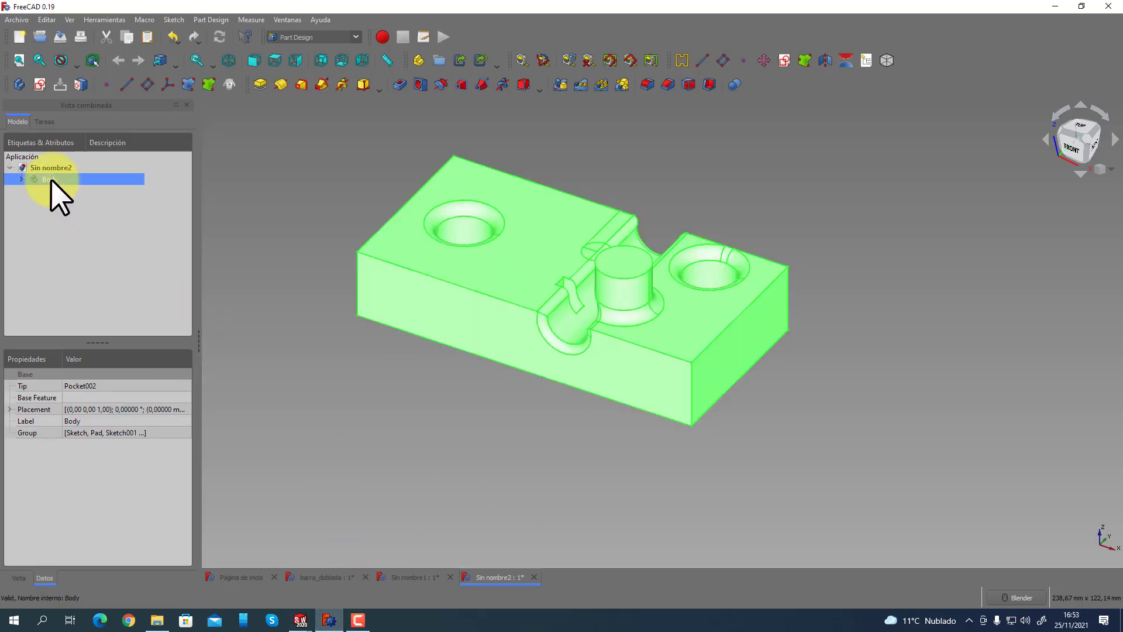
pyautogui.moveTo(456, 395); pyautogui.dragTo(343, 471, button='middle')
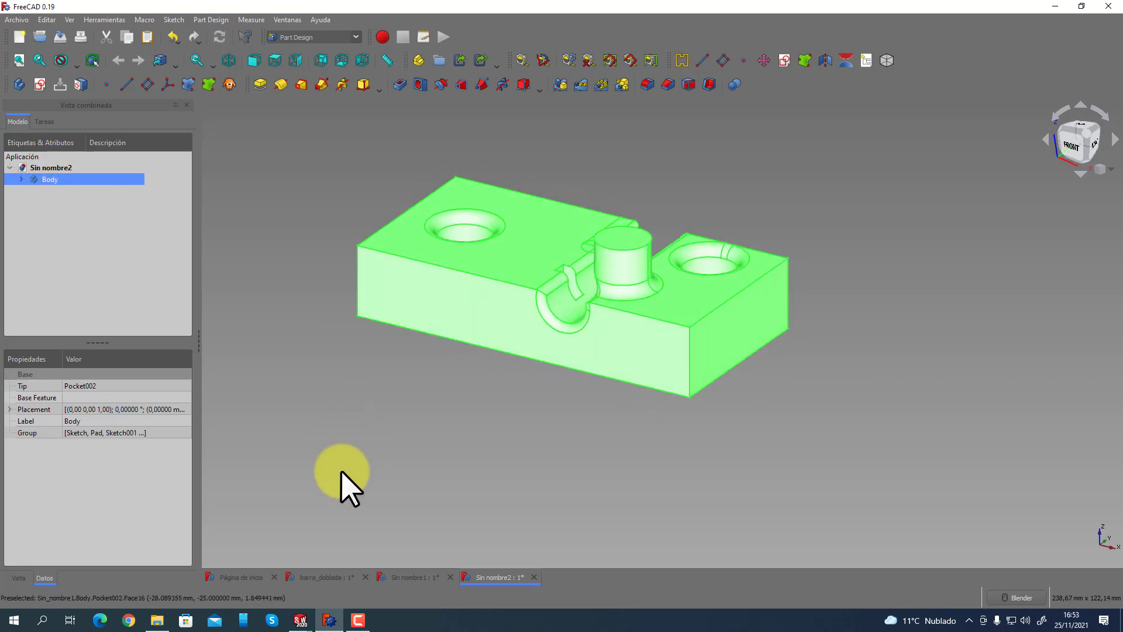
pyautogui.click(532, 577)
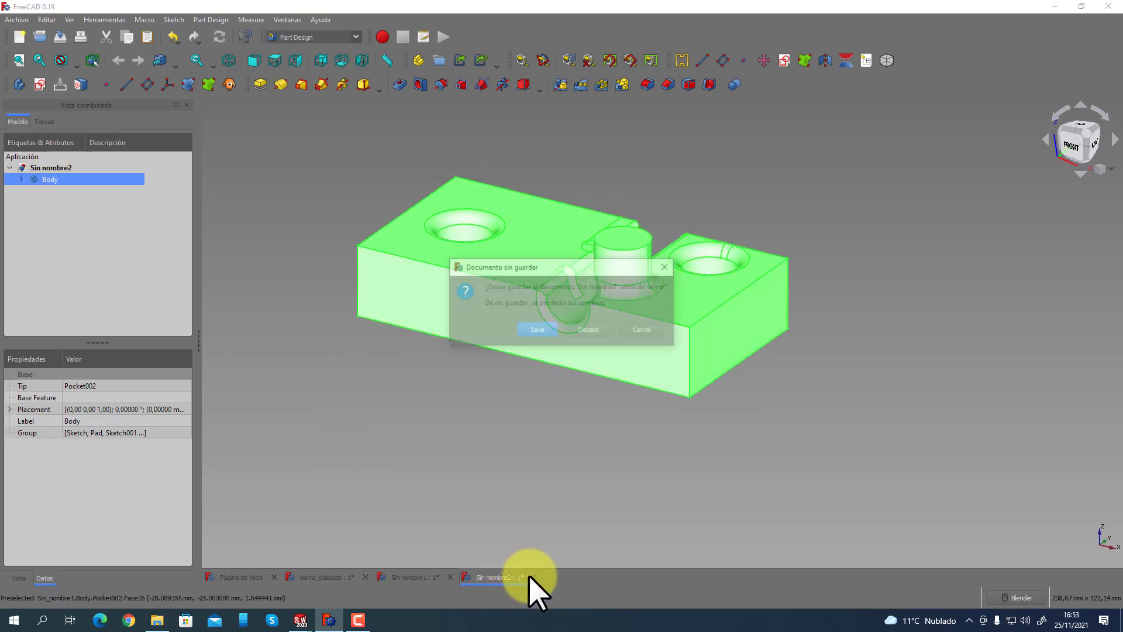
pyautogui.click(601, 332)
pyautogui.moveTo(287, 351); pyautogui.dragTo(220, 271, button='middle')
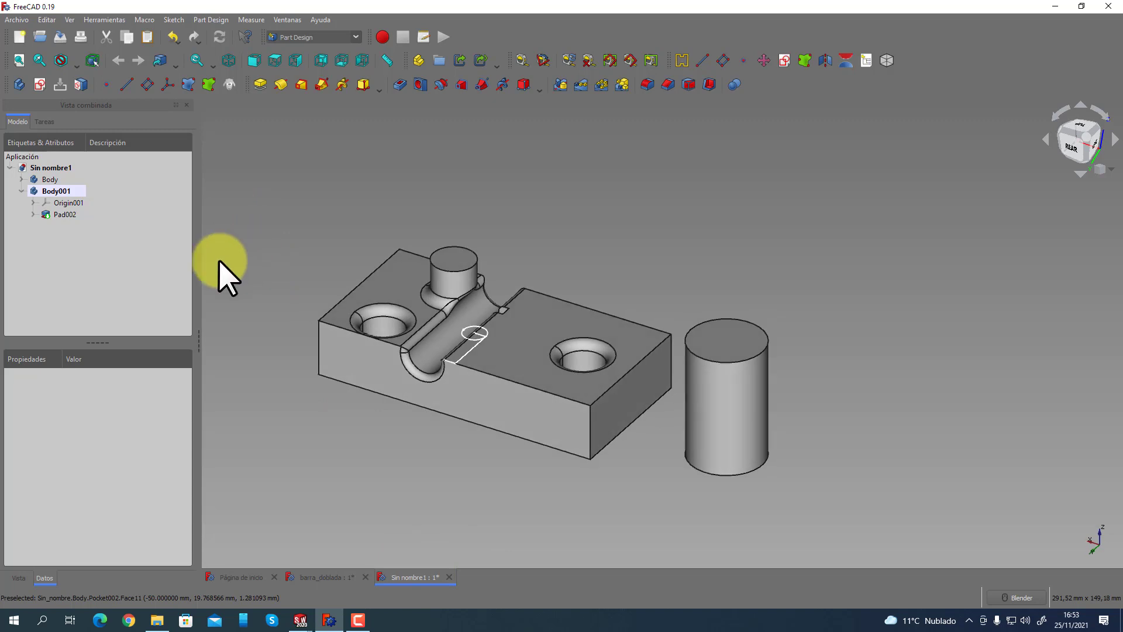
# Collapse Body001 and expand the plate's Body to list Pad, Binder, Pocket, Fillet and sketches.
pyautogui.click(21, 190)
pyautogui.click(21, 179)
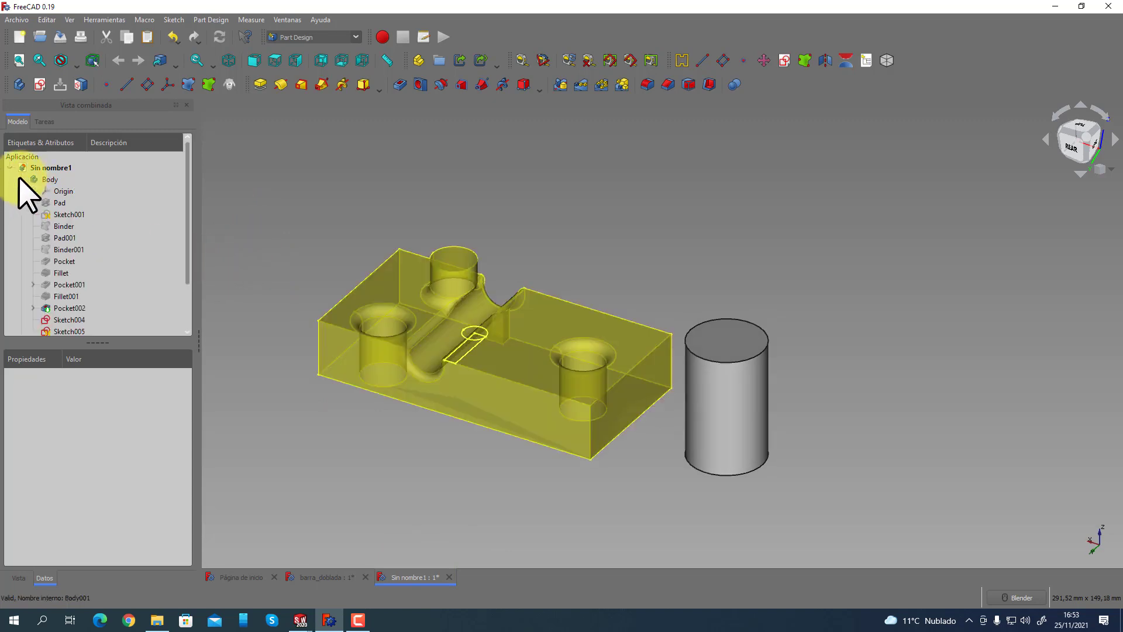
pyautogui.click(47, 180)
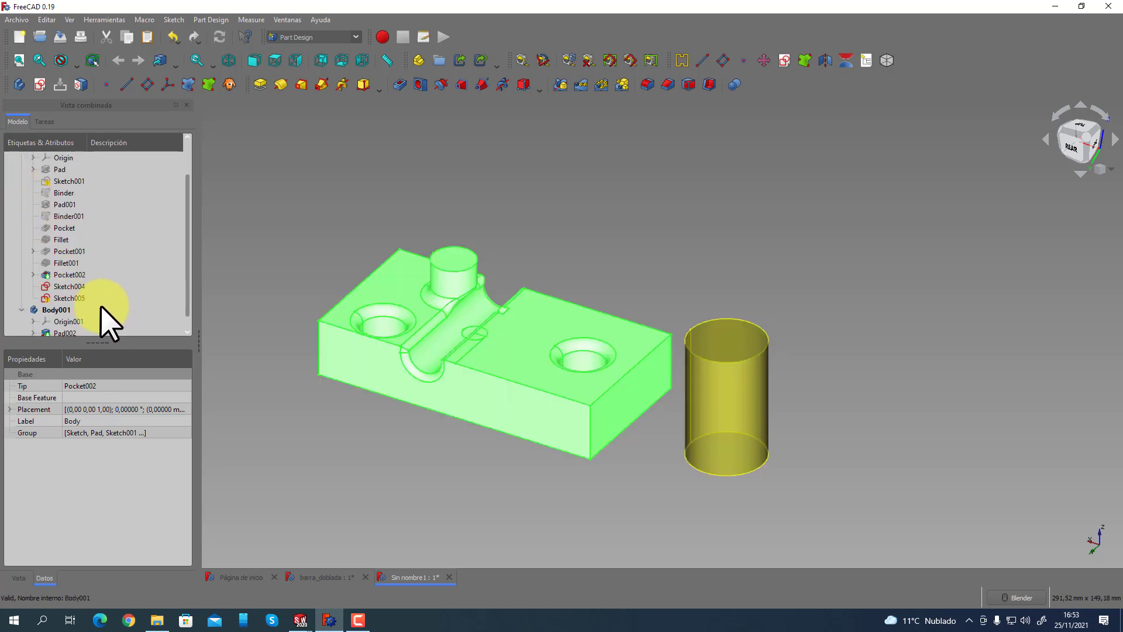
pyautogui.click(22, 179)
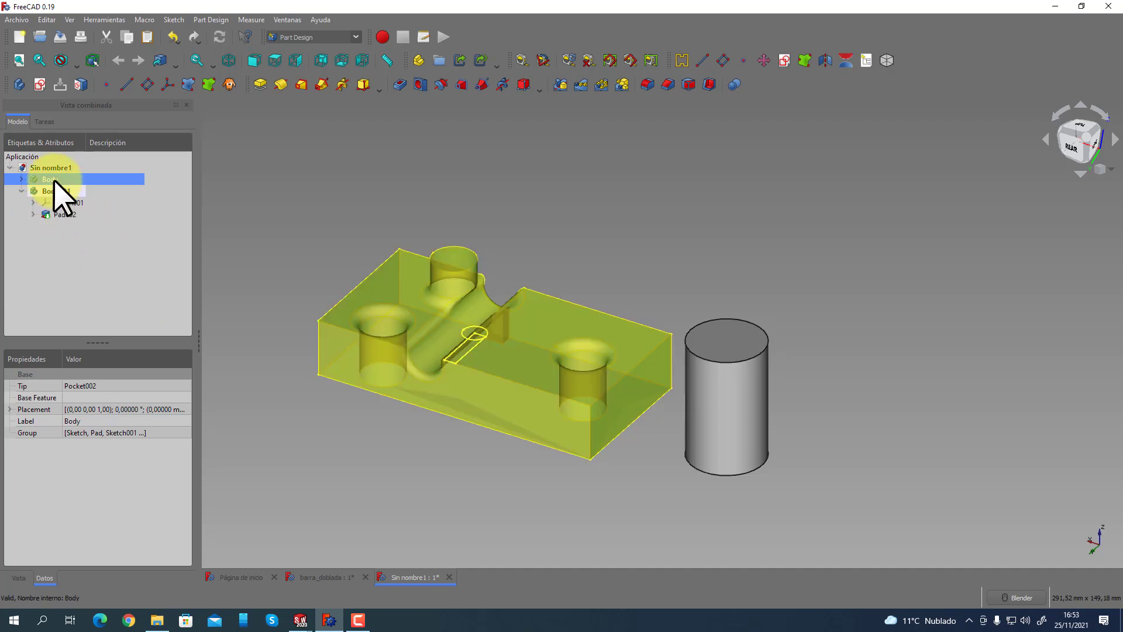
pyautogui.click(34, 168)
pyautogui.click(48, 191)
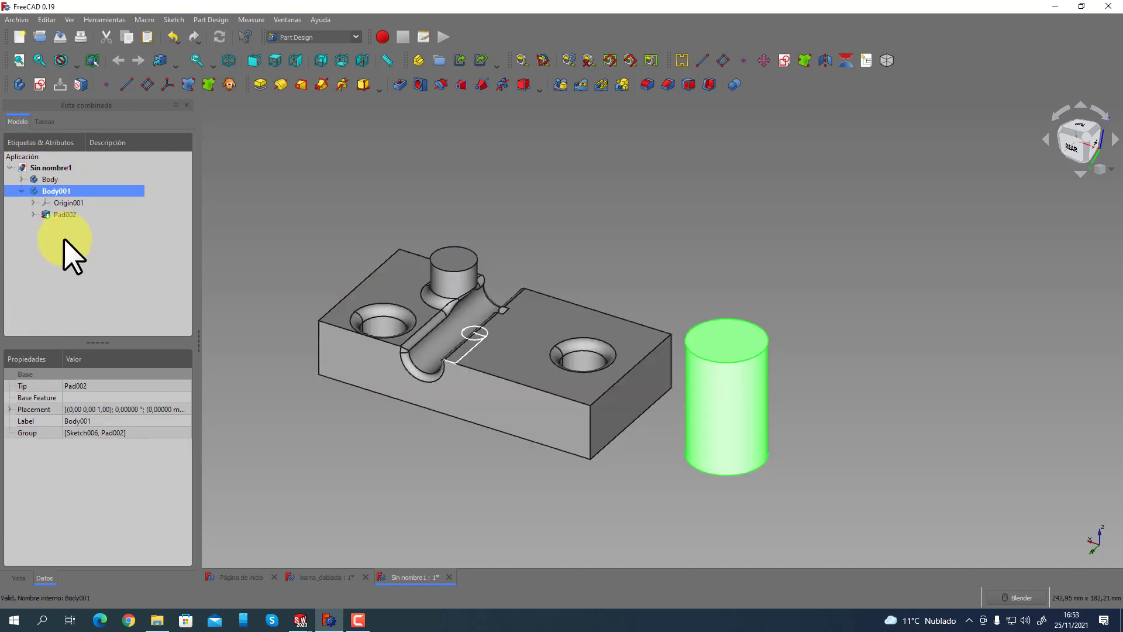
pyautogui.click(48, 179)
pyautogui.click(21, 180)
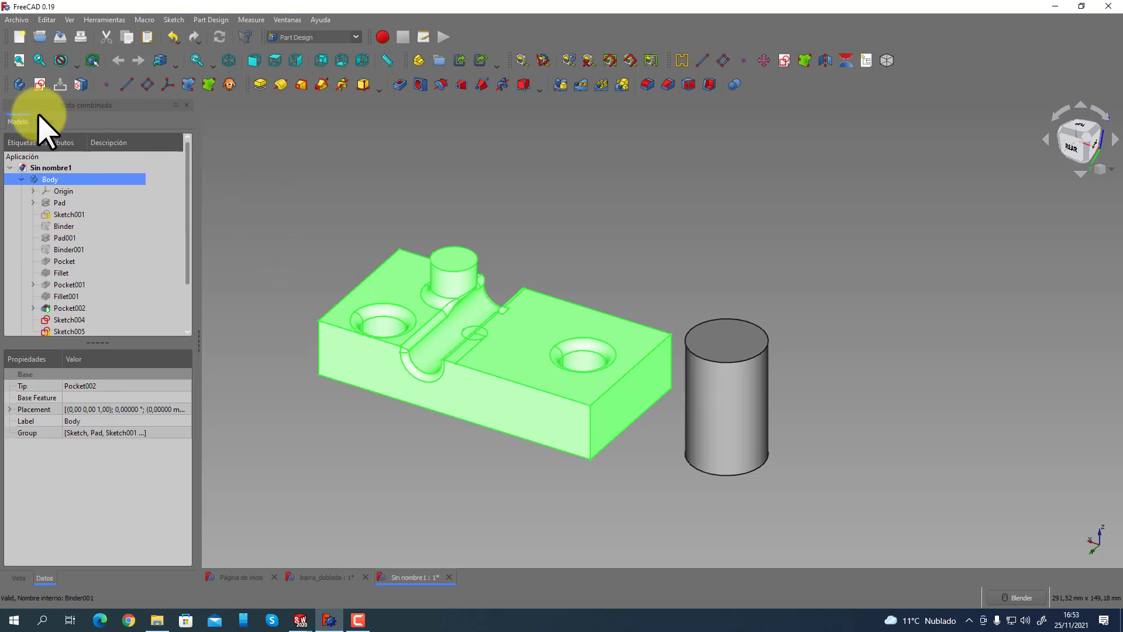
# Start a new sketch on the XY plane.
pyautogui.click(40, 84)
pyautogui.scroll(-3, 464, 409)
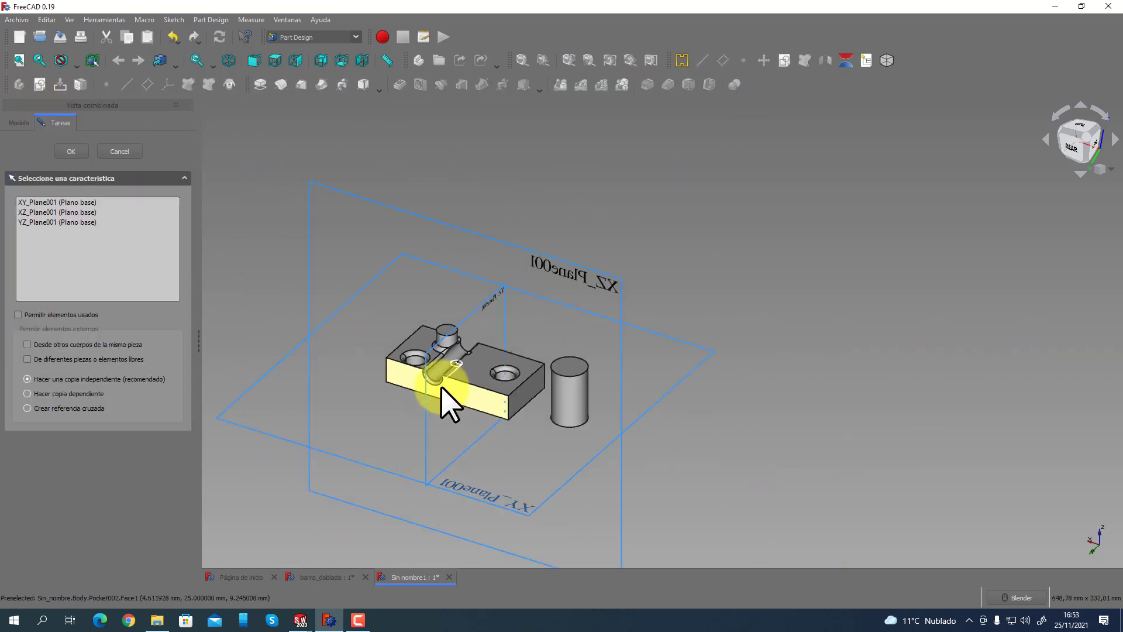
pyautogui.click(280, 376)
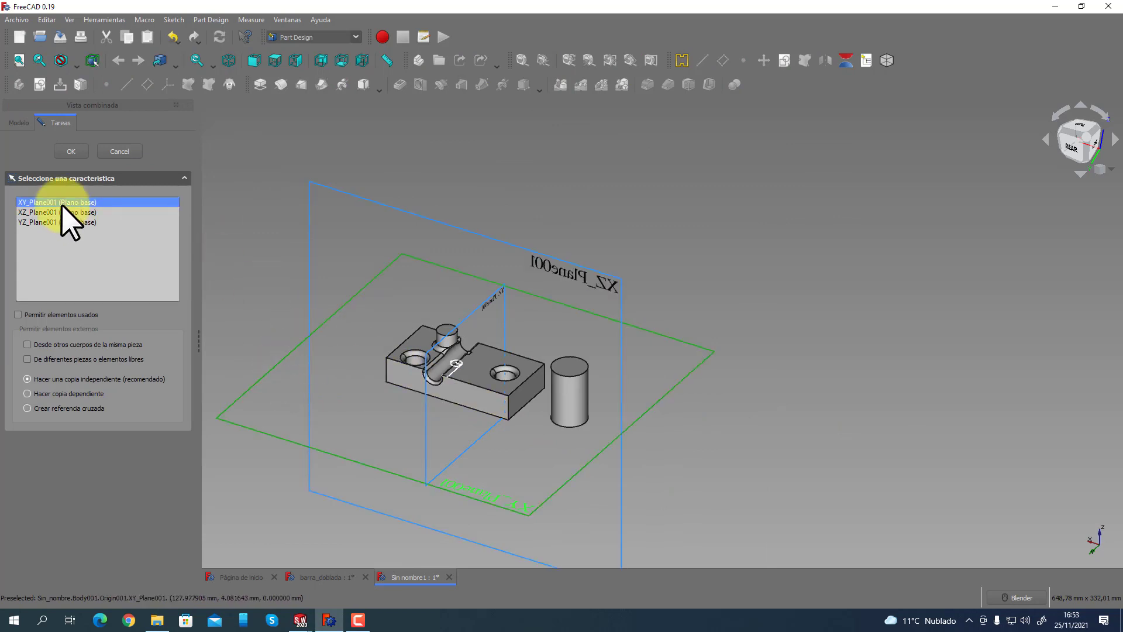
pyautogui.click(71, 151)
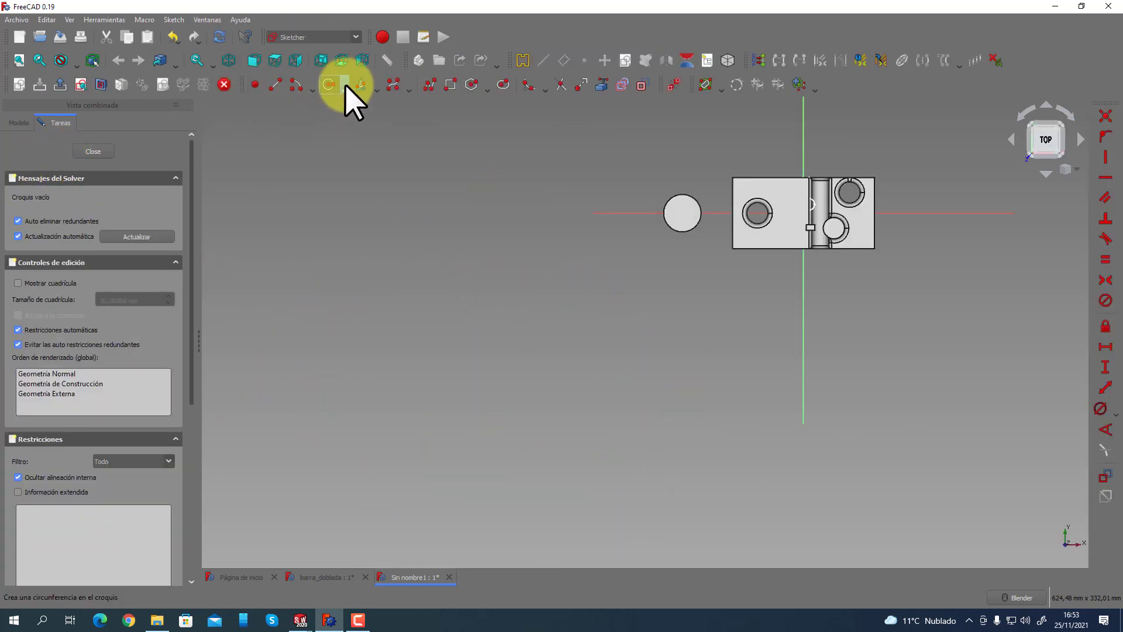
# Draw two circles beside the cylinder and close the sketch.
pyautogui.click(330, 88)
pyautogui.click(647, 347)
pyautogui.click(656, 369)
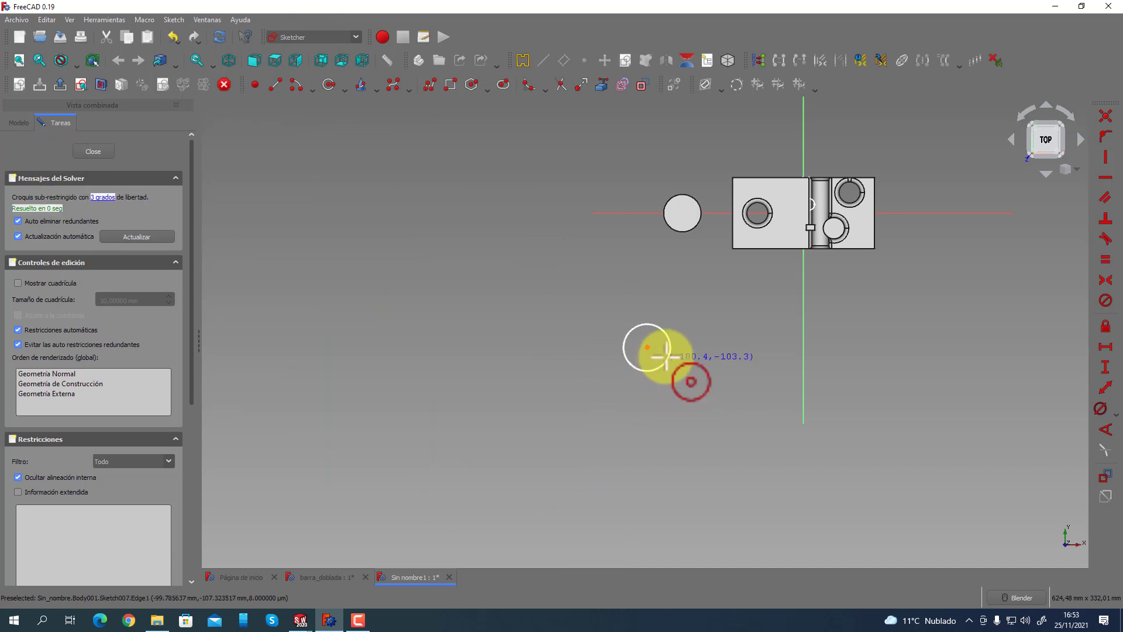
pyautogui.click(738, 345)
pyautogui.click(749, 371)
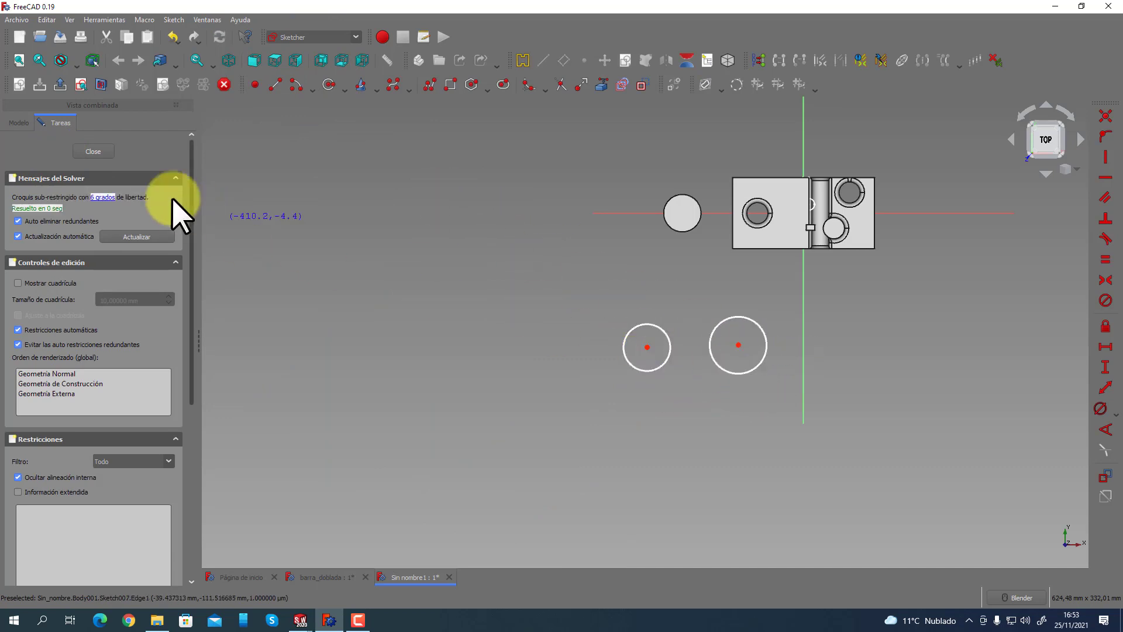
pyautogui.click(95, 153)
pyautogui.moveTo(647, 468)
pyautogui.mouseDown(button='middle')
pyautogui.moveTo(631, 464)
pyautogui.moveTo(657, 351)
pyautogui.moveTo(642, 411)
pyautogui.moveTo(608, 419)
pyautogui.mouseUp(button='middle')
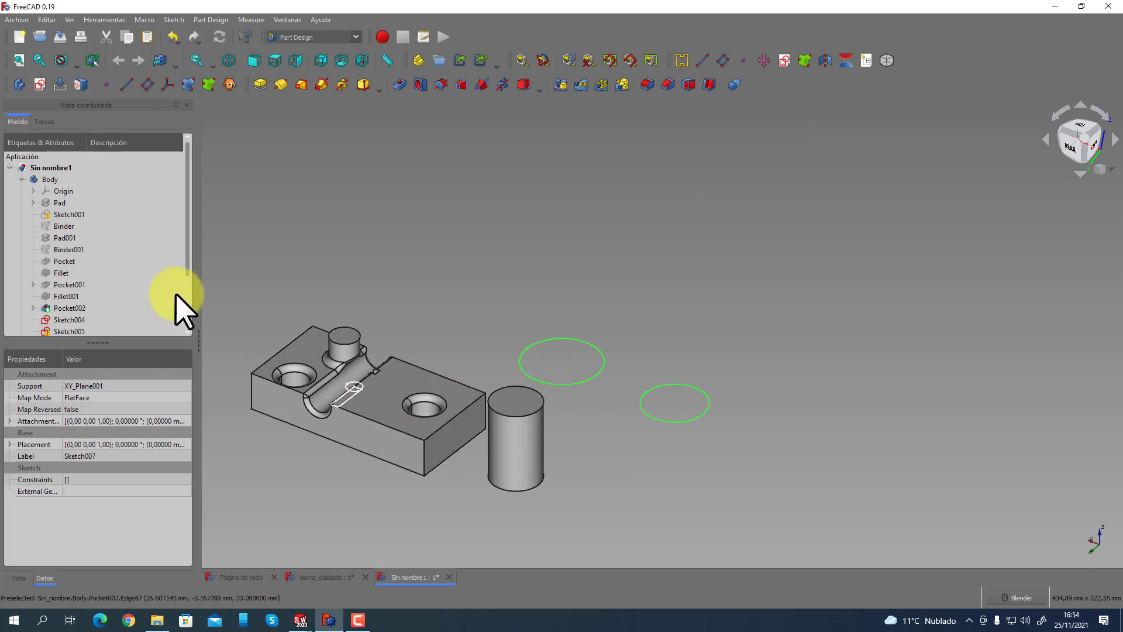
pyautogui.scroll(-1, 178, 301)
pyautogui.scroll(1, 171, 293)
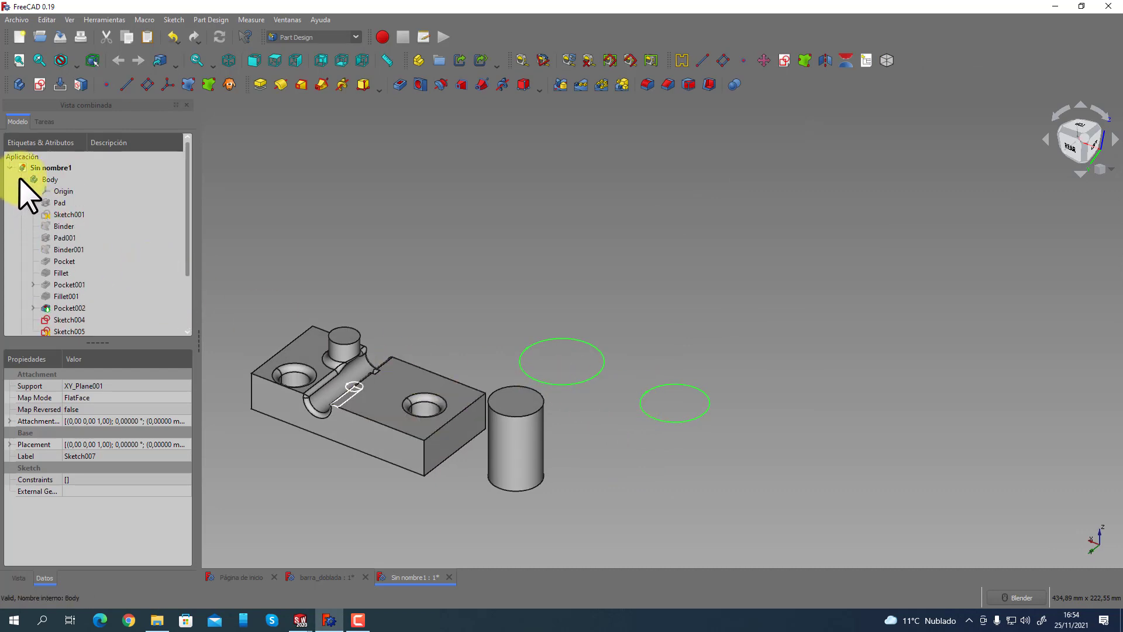
pyautogui.click(48, 179)
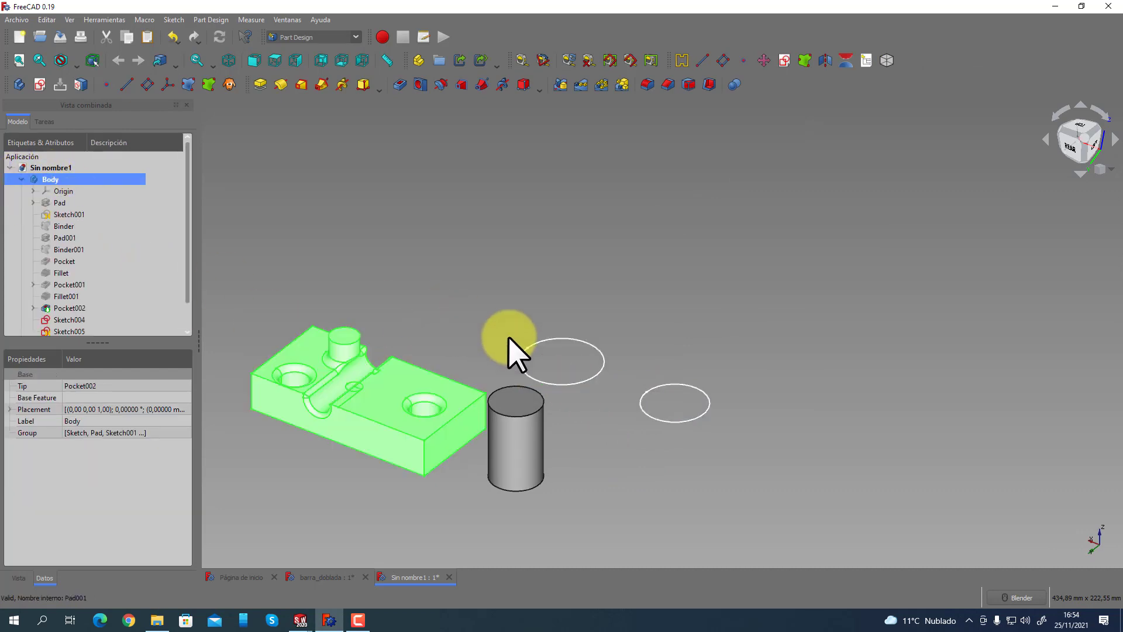
pyautogui.scroll(-1, 150, 314)
# Browse the plate's sketches, then make Body001 the active body.
pyautogui.click(79, 310)
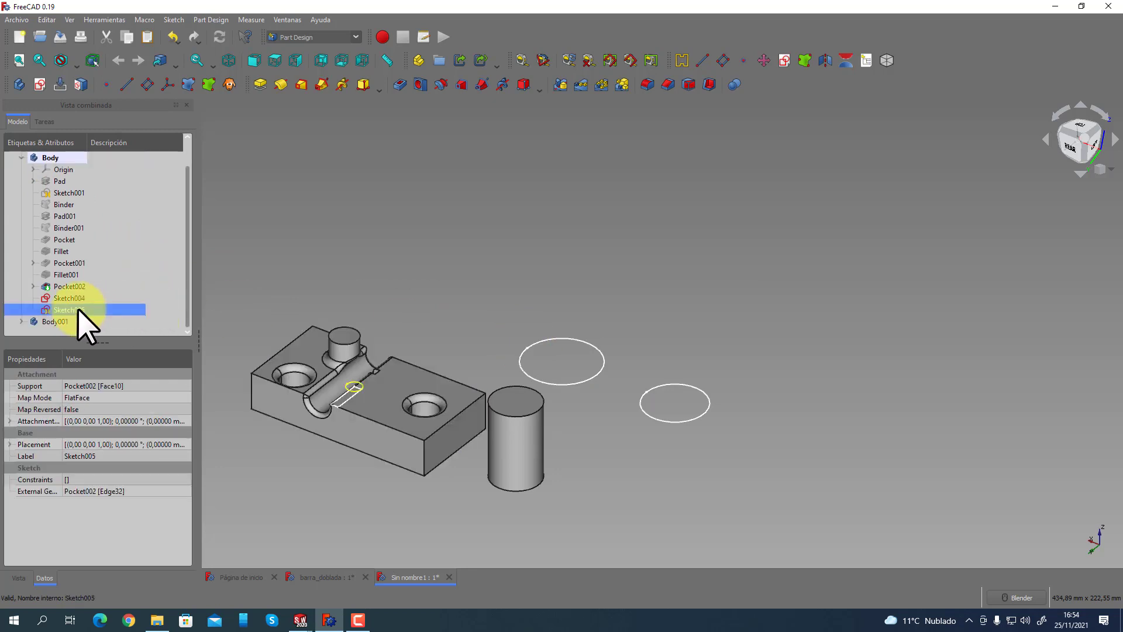
pyautogui.click(21, 321)
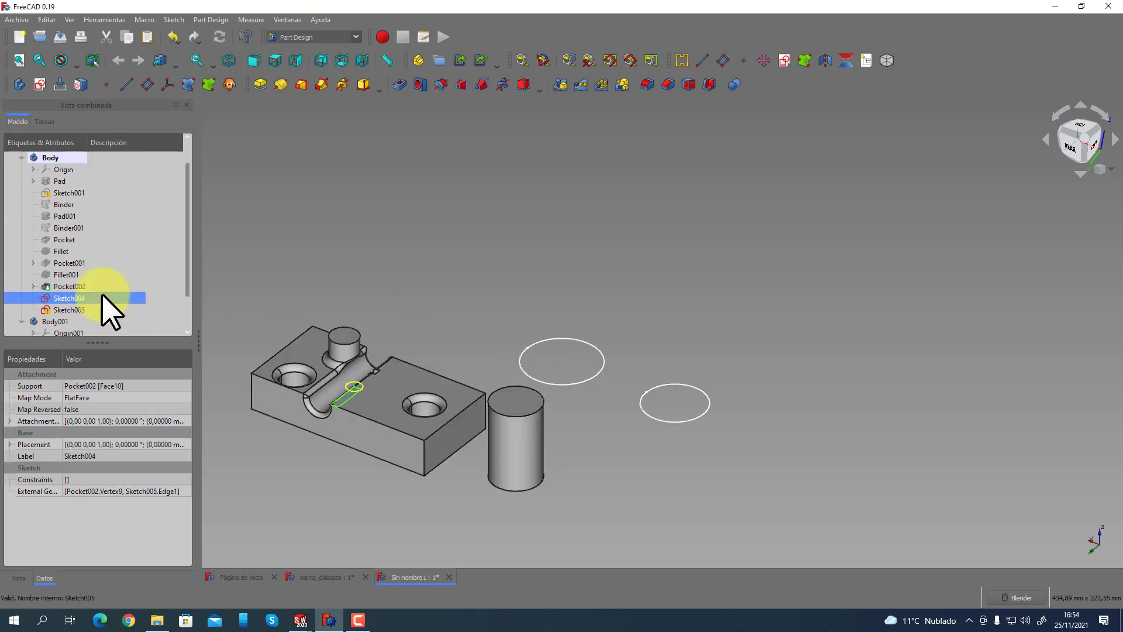
pyautogui.scroll(-1, 102, 294)
pyautogui.click(69, 322)
pyautogui.doubleClick(64, 287)
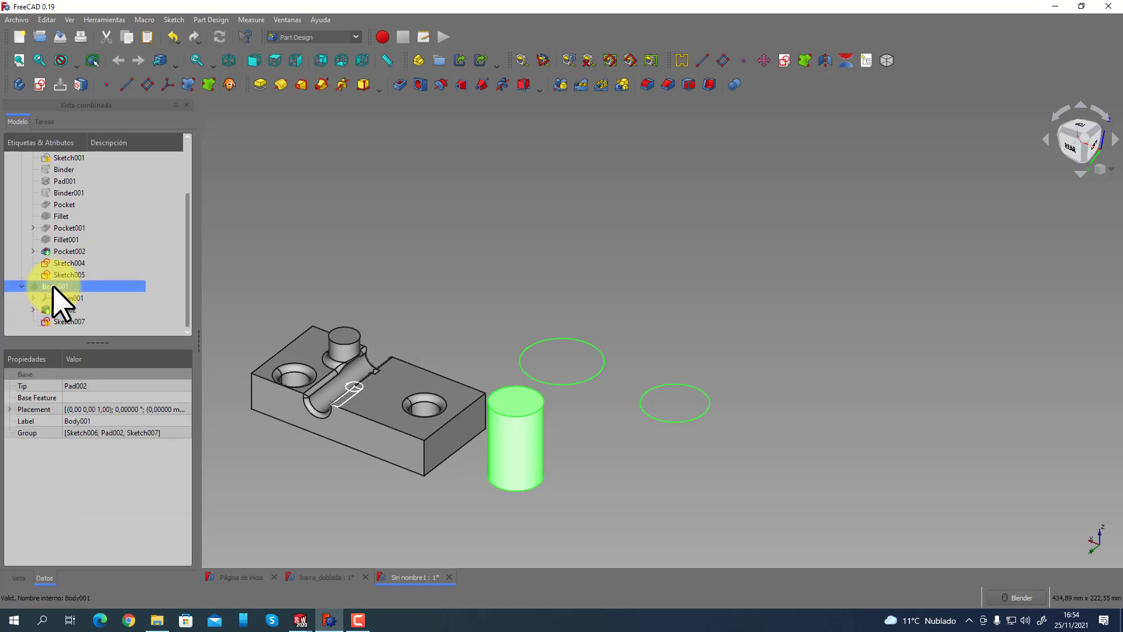
# Try padding Sketch007, cancel, then drag Sketch007 out of Body001 to the document level.
pyautogui.click(43, 226)
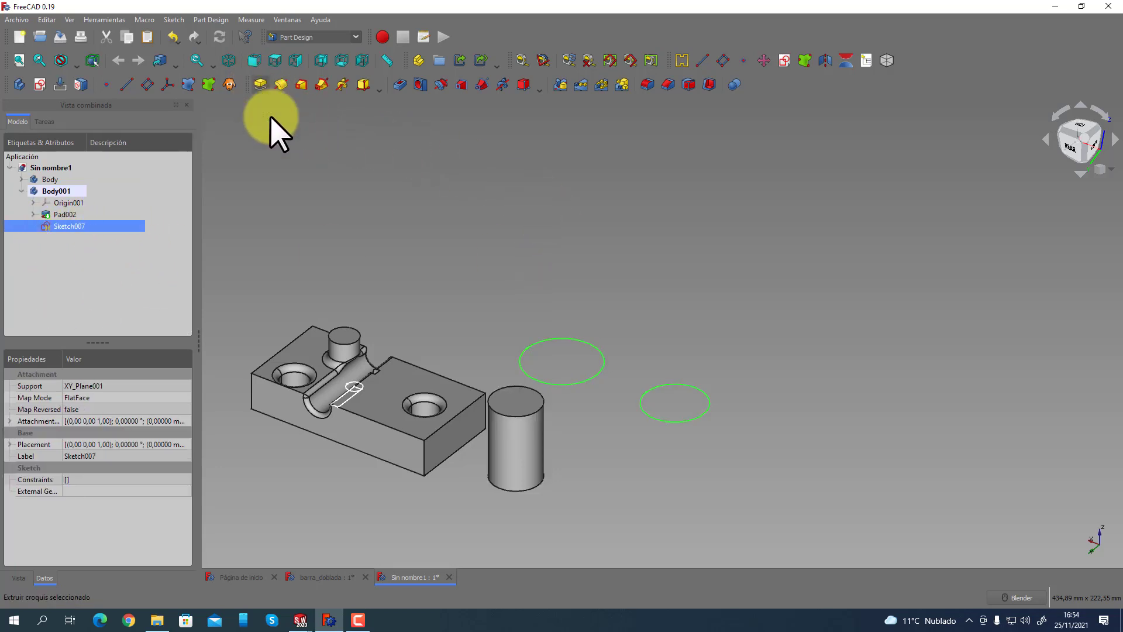
pyautogui.click(261, 84)
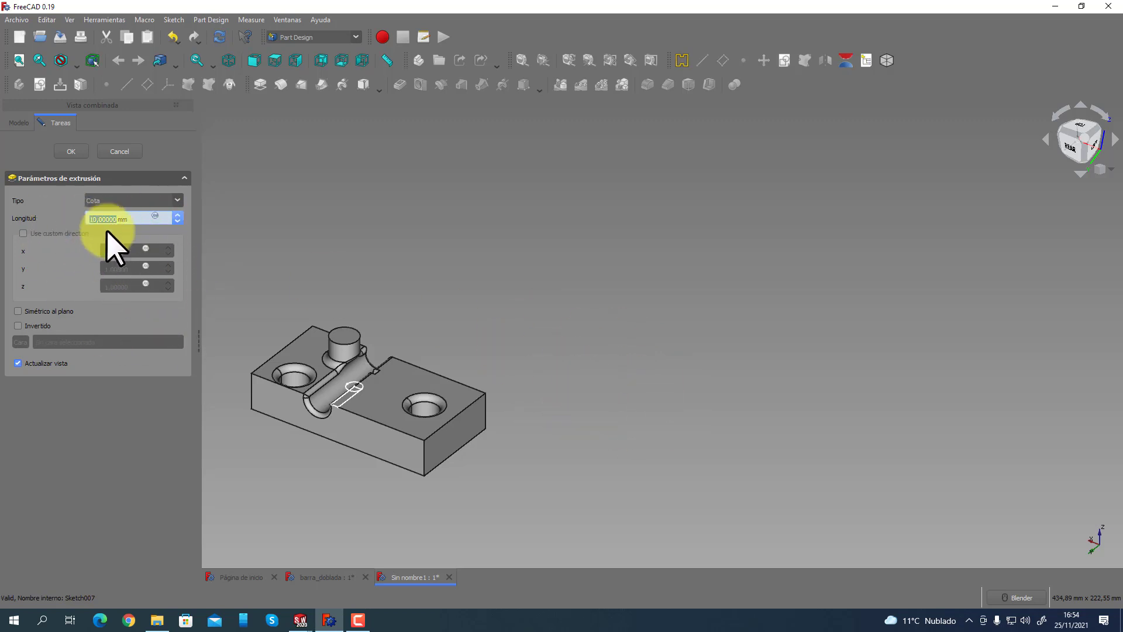
pyautogui.click(124, 155)
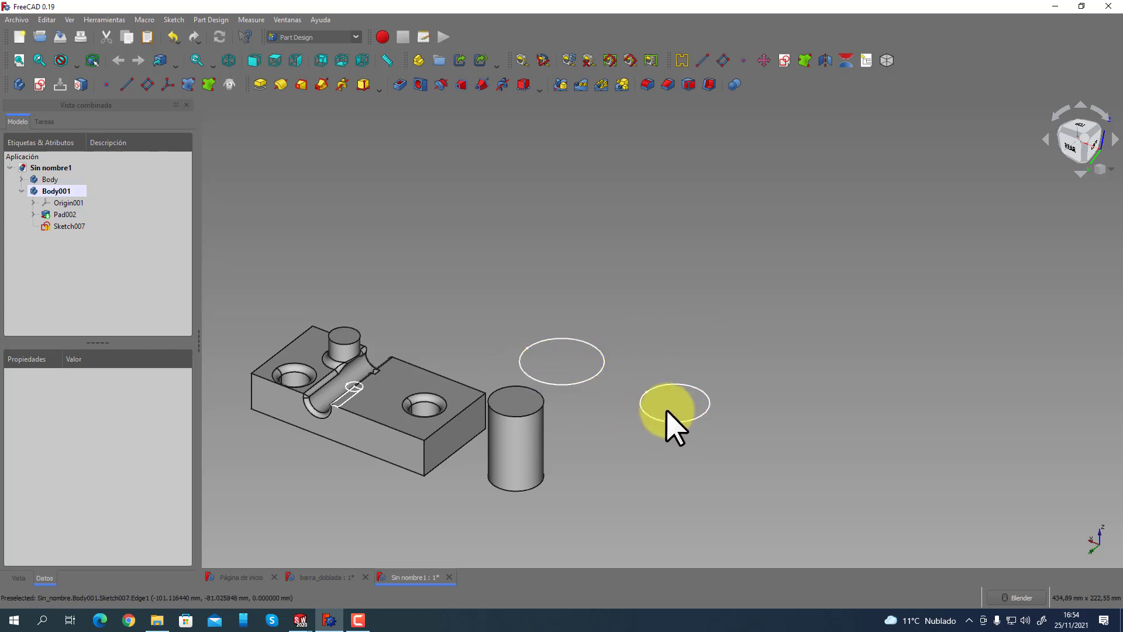
pyautogui.click(53, 191)
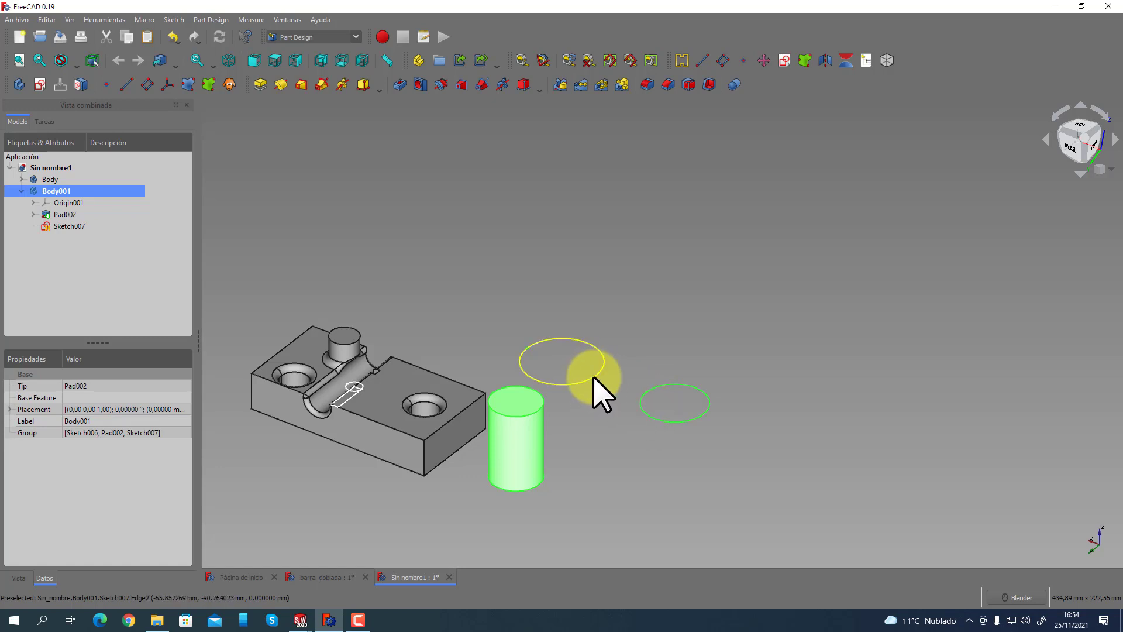
pyautogui.moveTo(53, 227)
pyautogui.mouseDown()
pyautogui.moveTo(82, 229)
pyautogui.moveTo(52, 169)
pyautogui.moveTo(539, 376)
pyautogui.mouseUp()
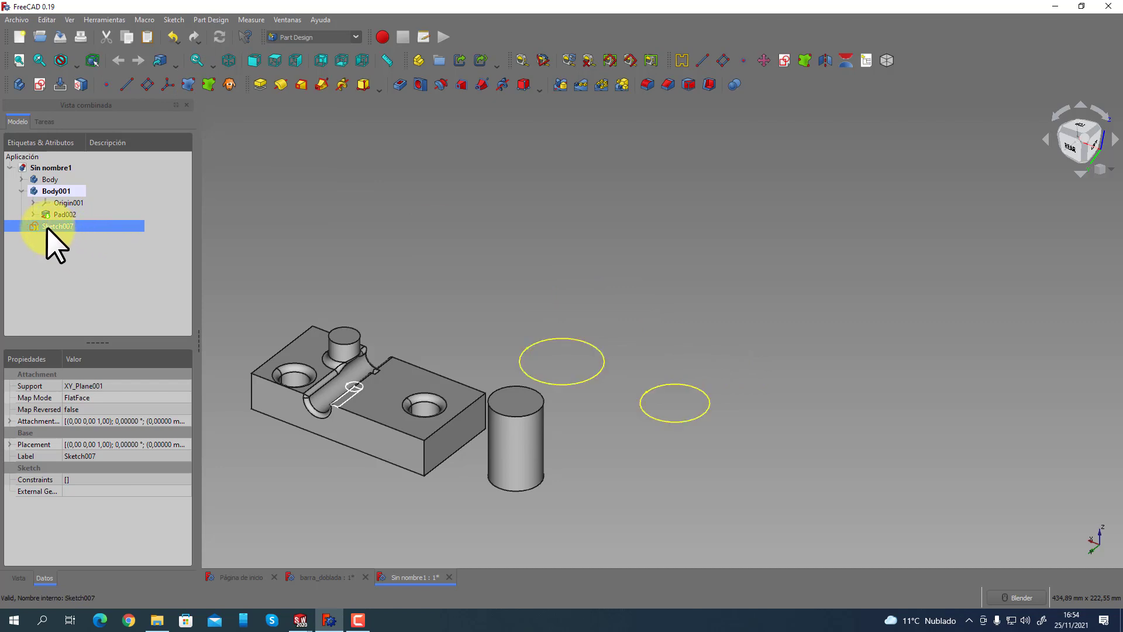
# Collapse Body001 and create a new empty body, Body002.
pyautogui.click(21, 190)
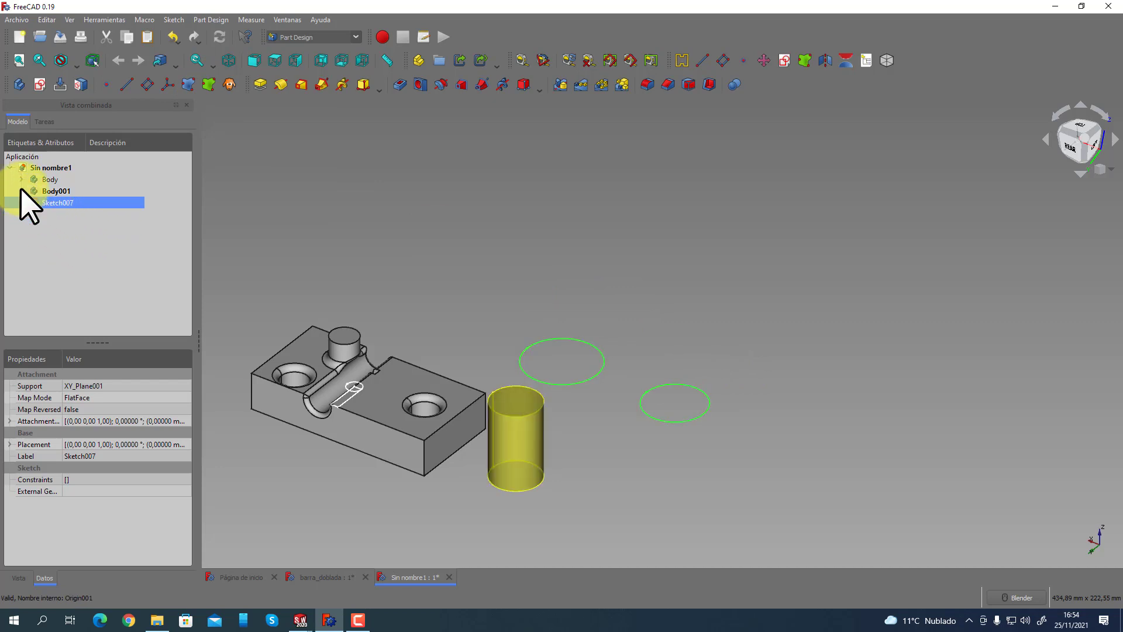
pyautogui.click(18, 88)
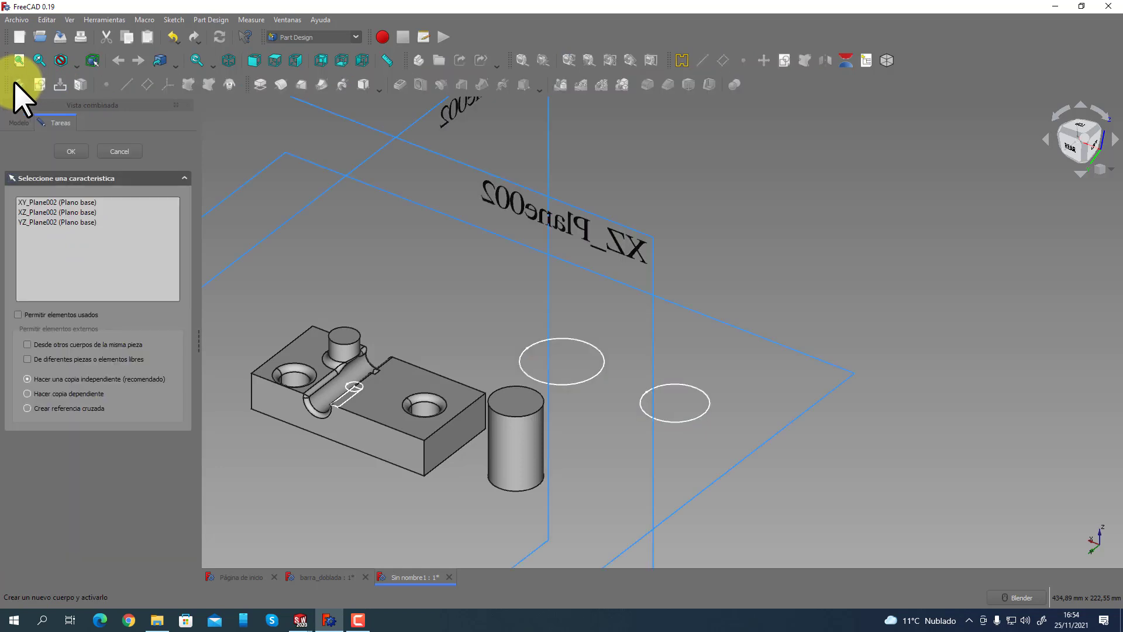
pyautogui.click(127, 151)
pyautogui.click(52, 170)
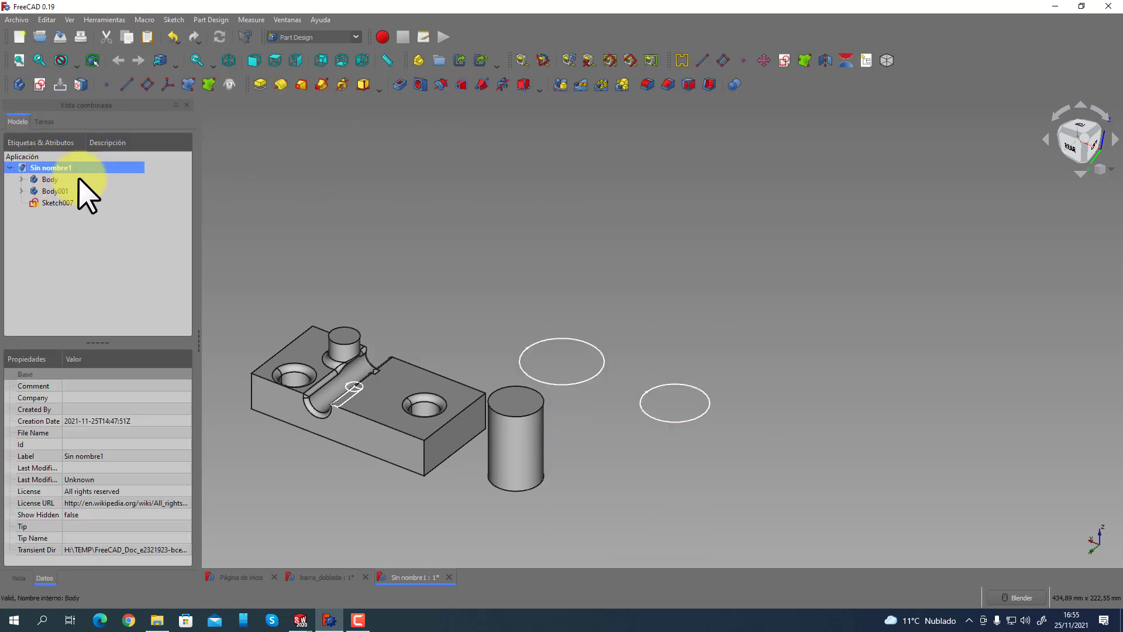
pyautogui.click(19, 85)
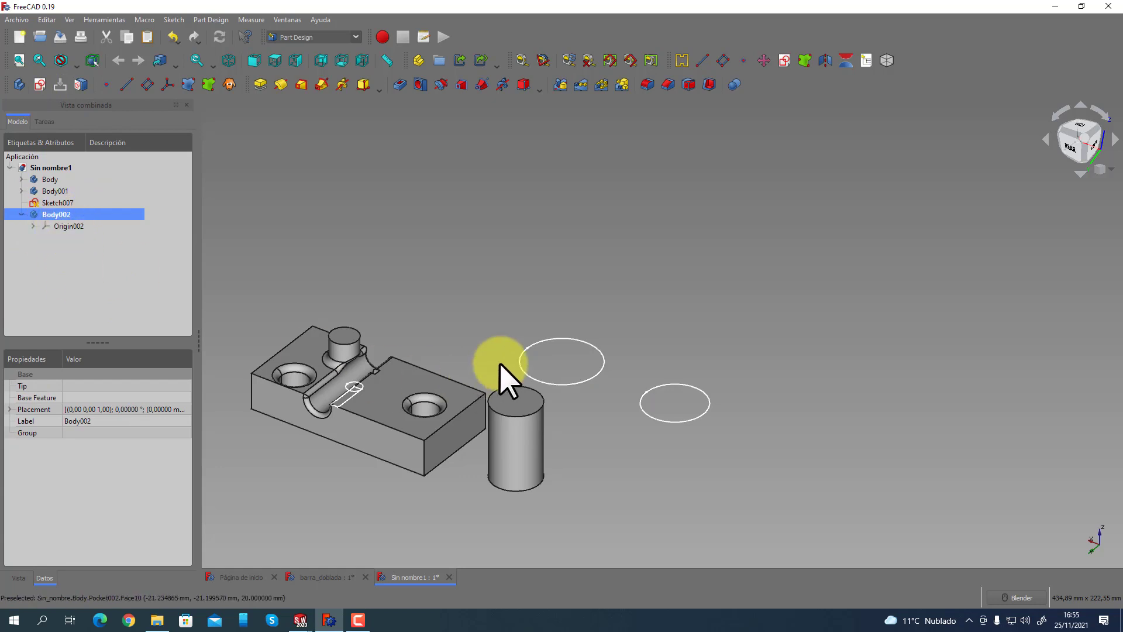
# Attempt a shape binder and pad, then cancel the empty-shape failure and delete Binder002.
pyautogui.click(209, 85)
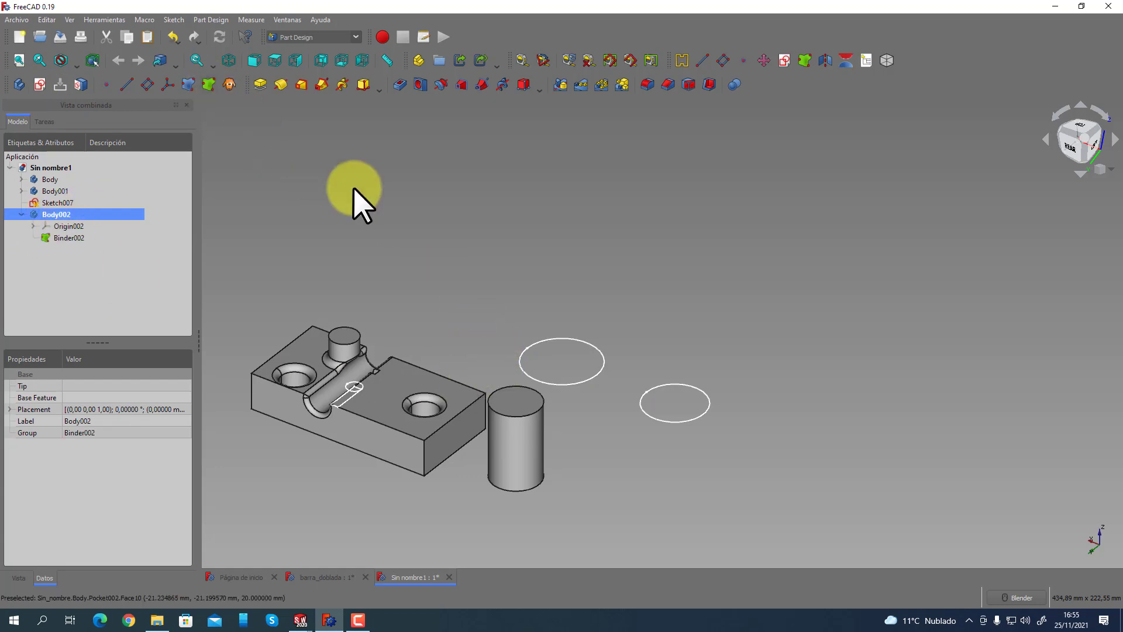
pyautogui.click(555, 340)
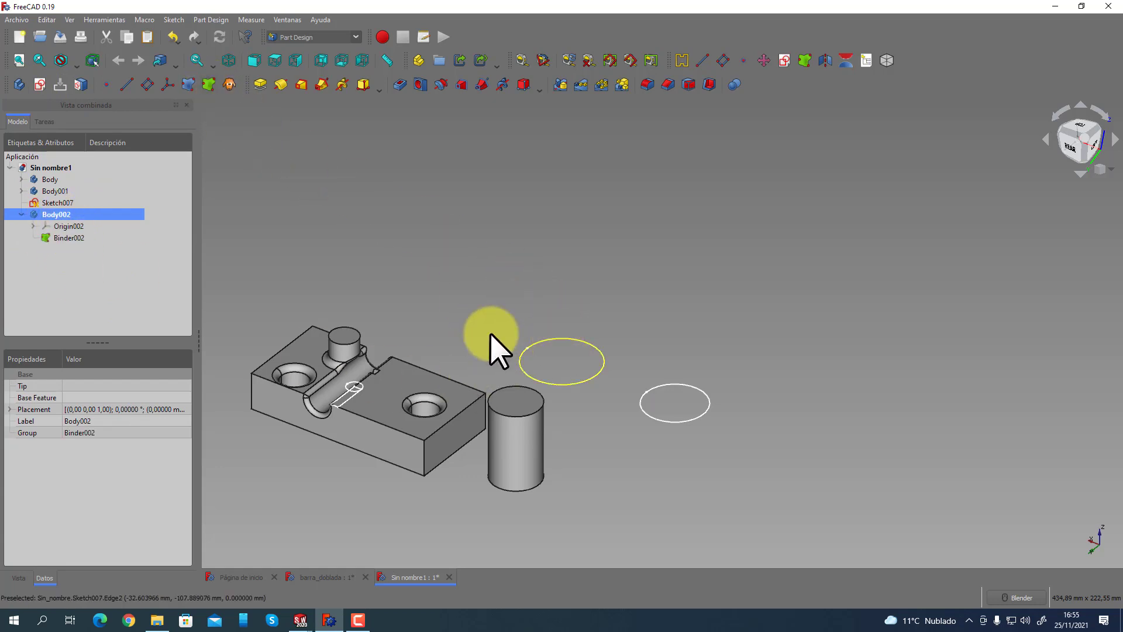
pyautogui.click(66, 237)
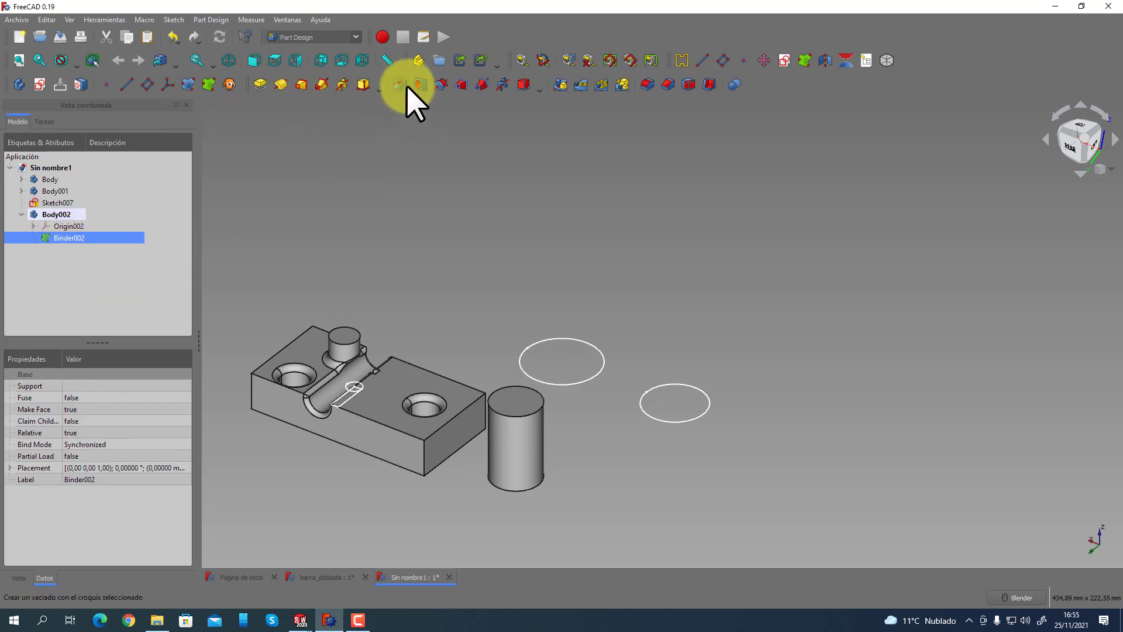
pyautogui.click(258, 86)
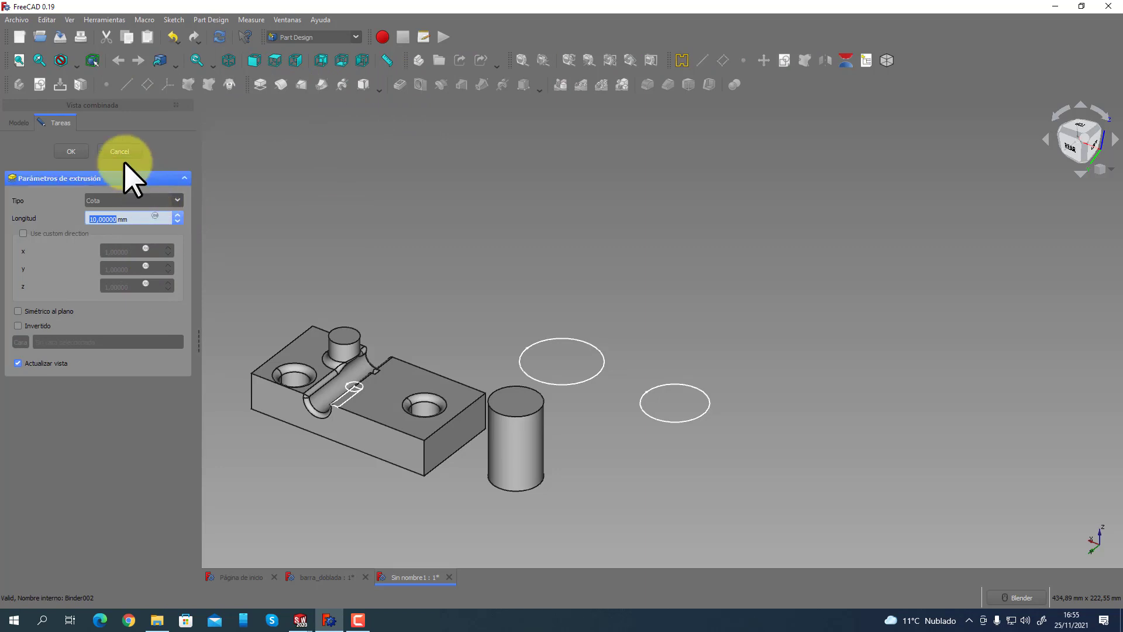
pyautogui.click(71, 151)
pyautogui.click(610, 329)
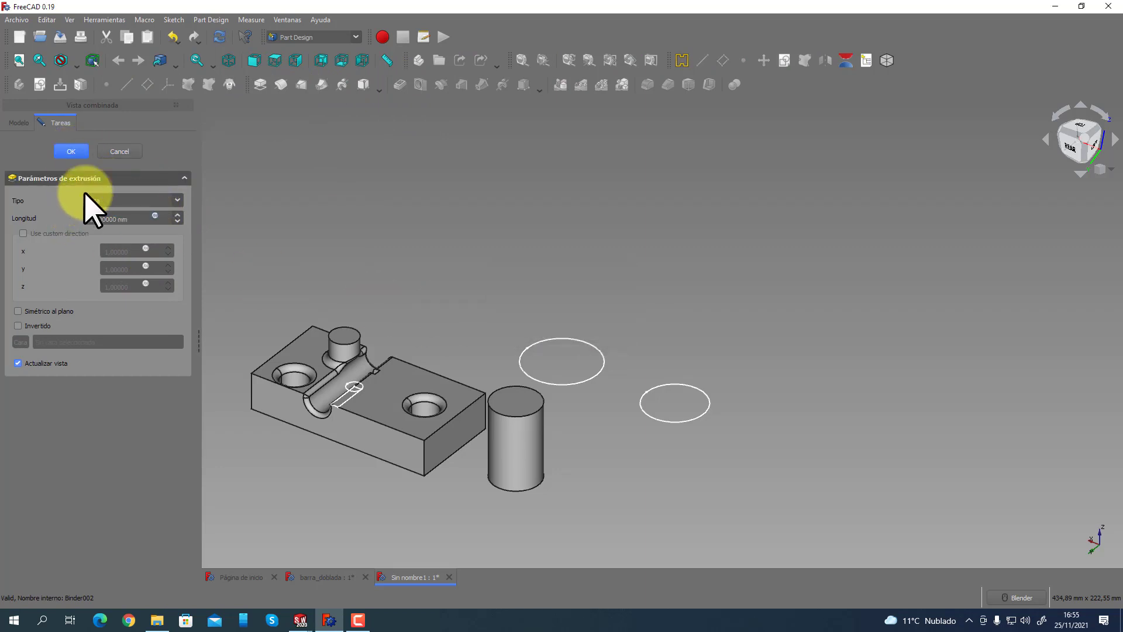
pyautogui.click(119, 151)
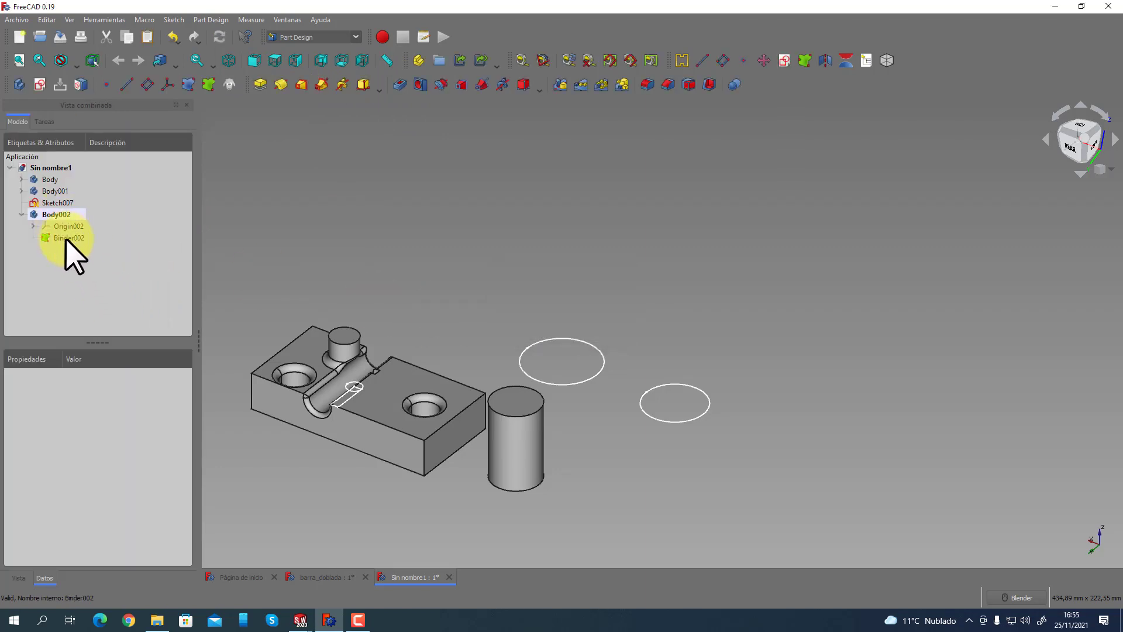
pyautogui.click(69, 237)
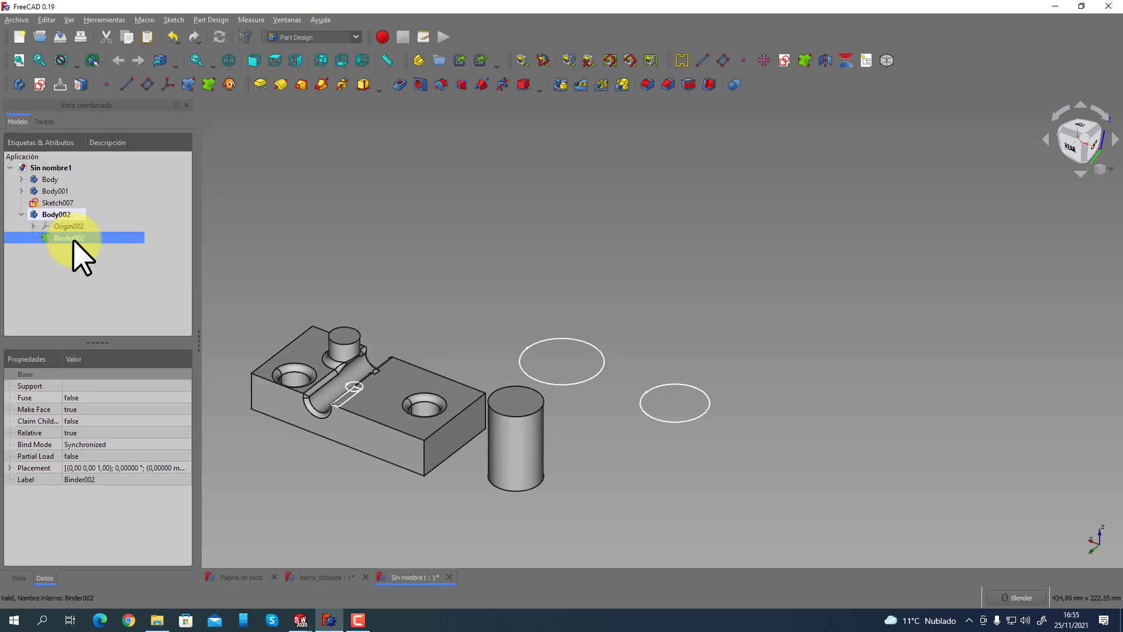
pyautogui.press('Delete')
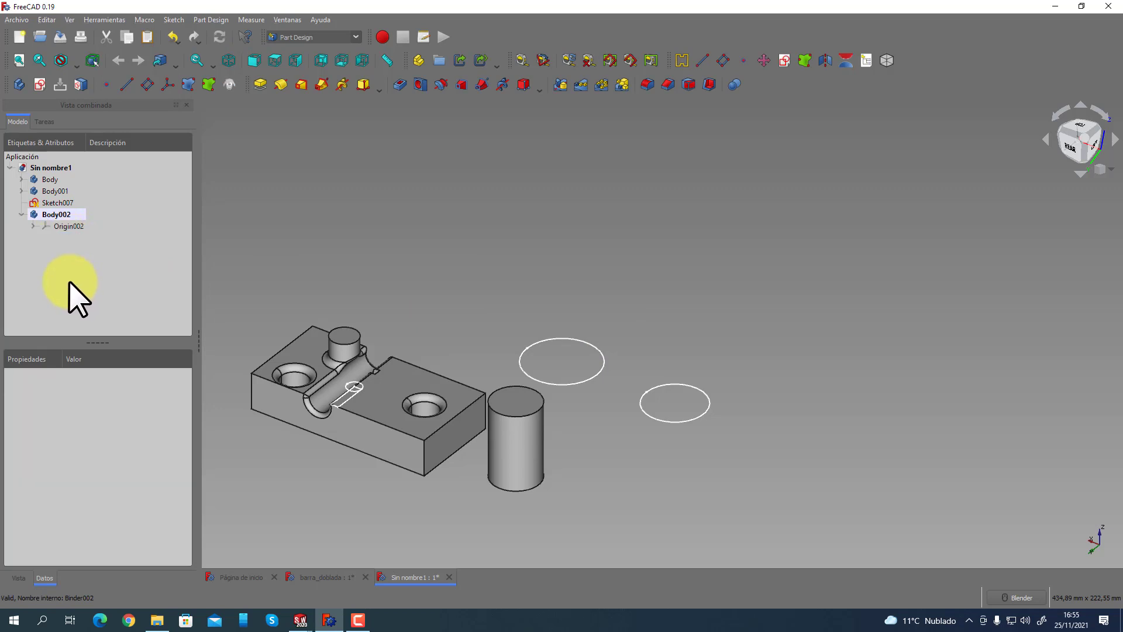
# Bind Sketch007's first circle into Body002 and pad it 40 mm tall.
pyautogui.click(54, 215)
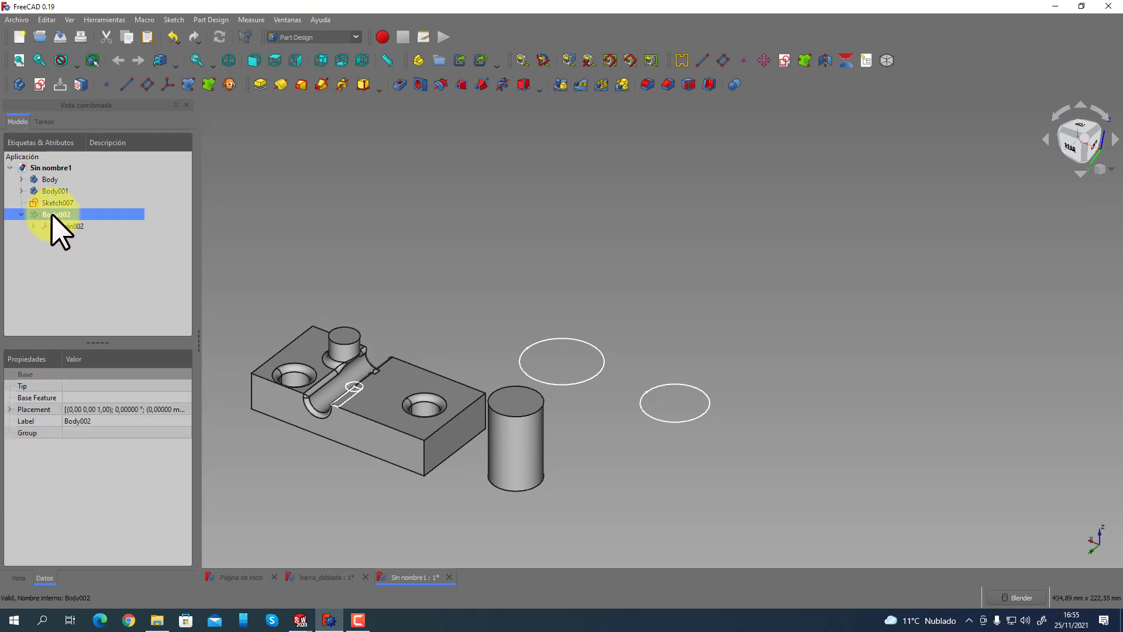
pyautogui.click(560, 337)
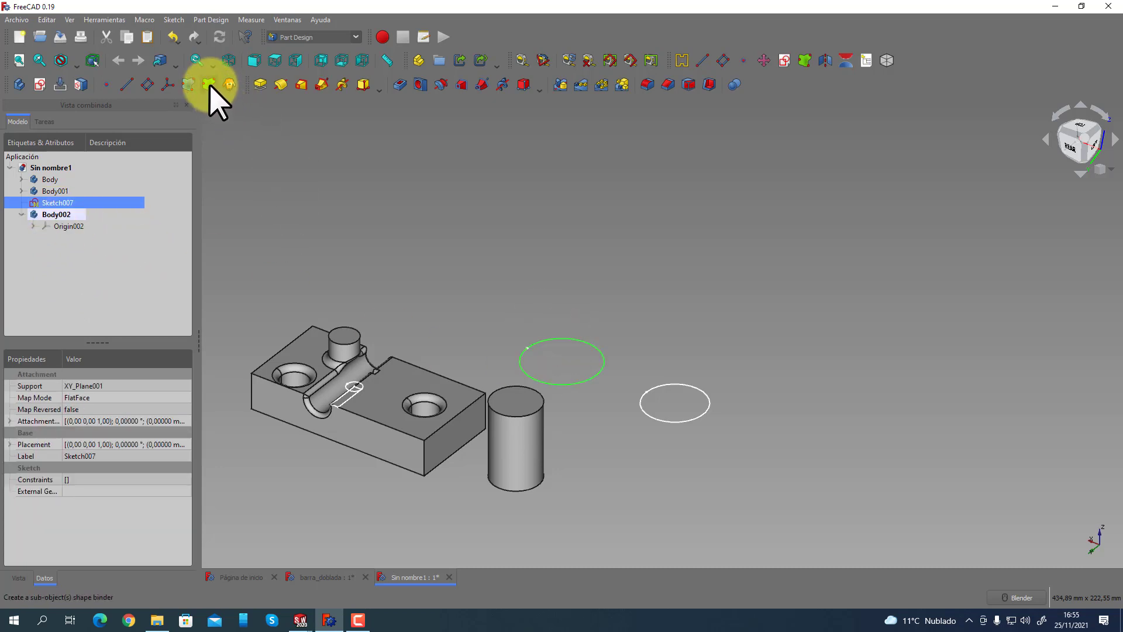
pyautogui.click(76, 237)
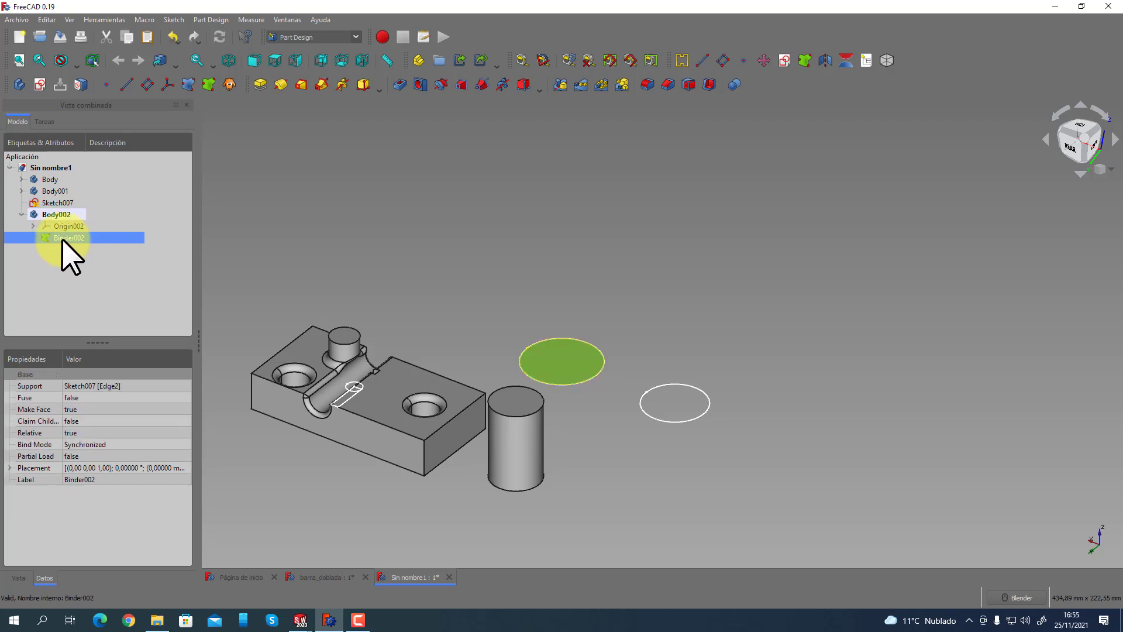
pyautogui.click(259, 84)
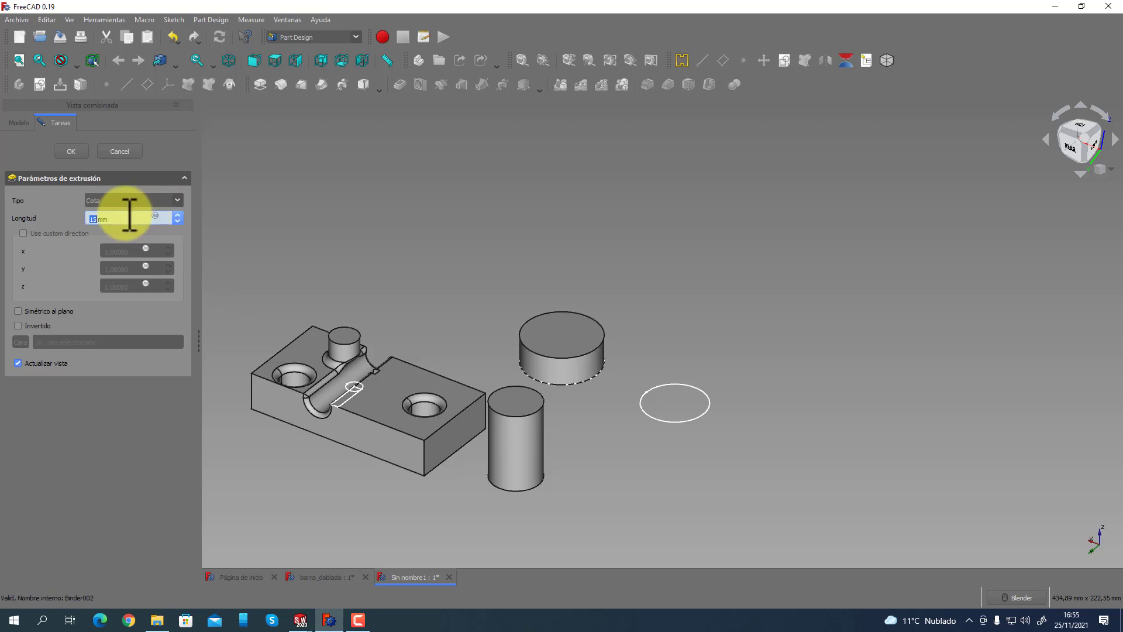
pyautogui.scroll(5, 130, 217)
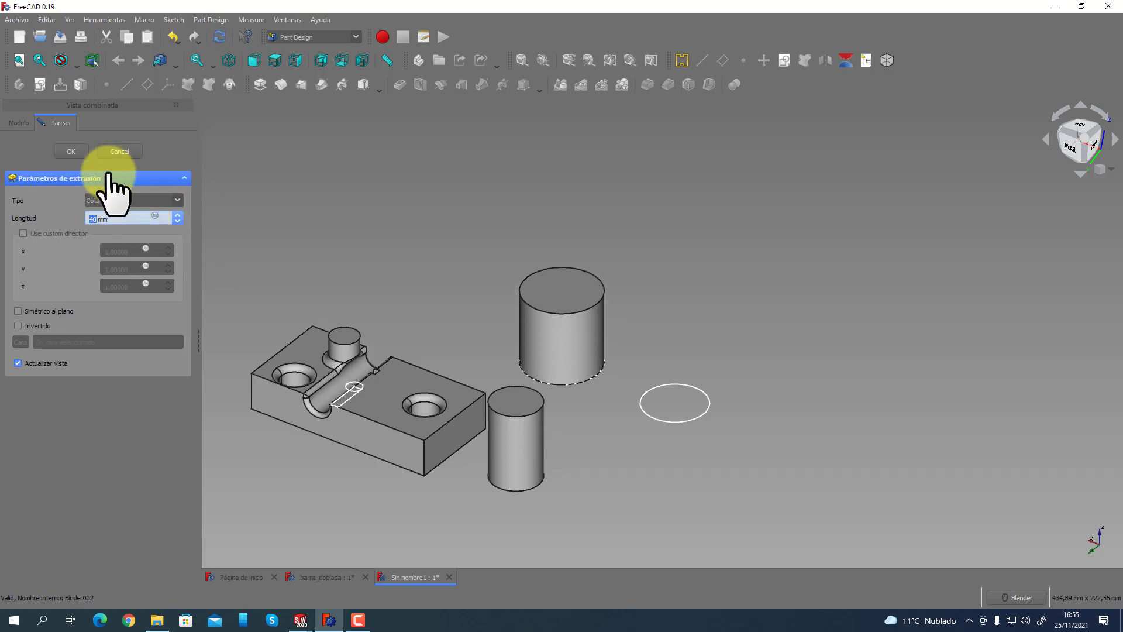
pyautogui.click(71, 152)
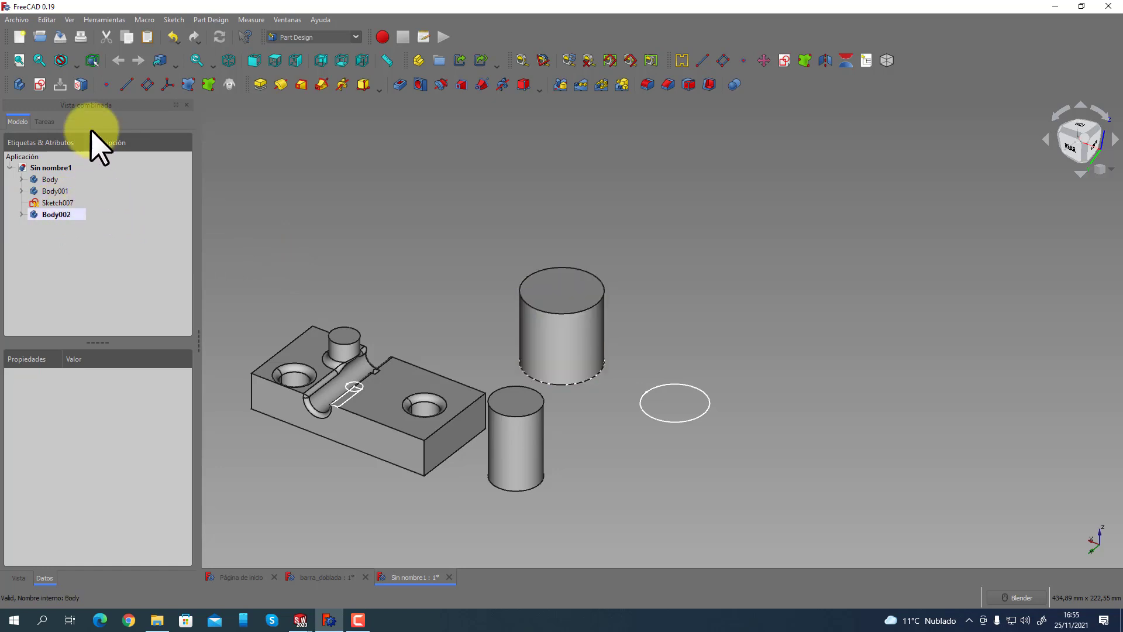
# Create Body003 with a 10 mm disc padded from the second circle, then enlarge and move it.
pyautogui.click(19, 85)
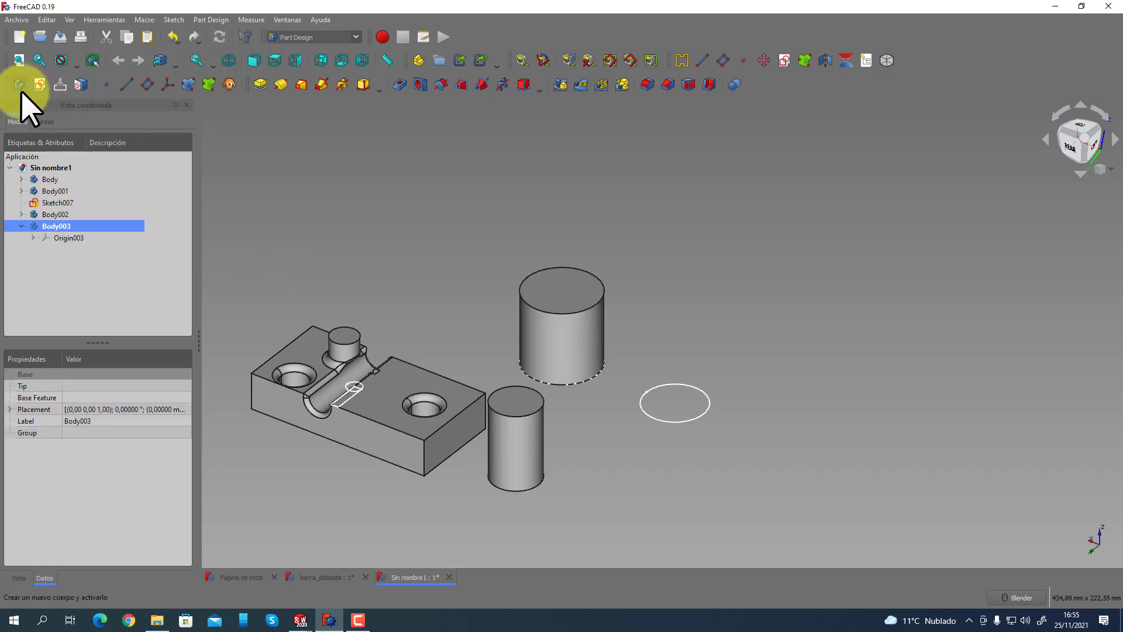
pyautogui.click(40, 202)
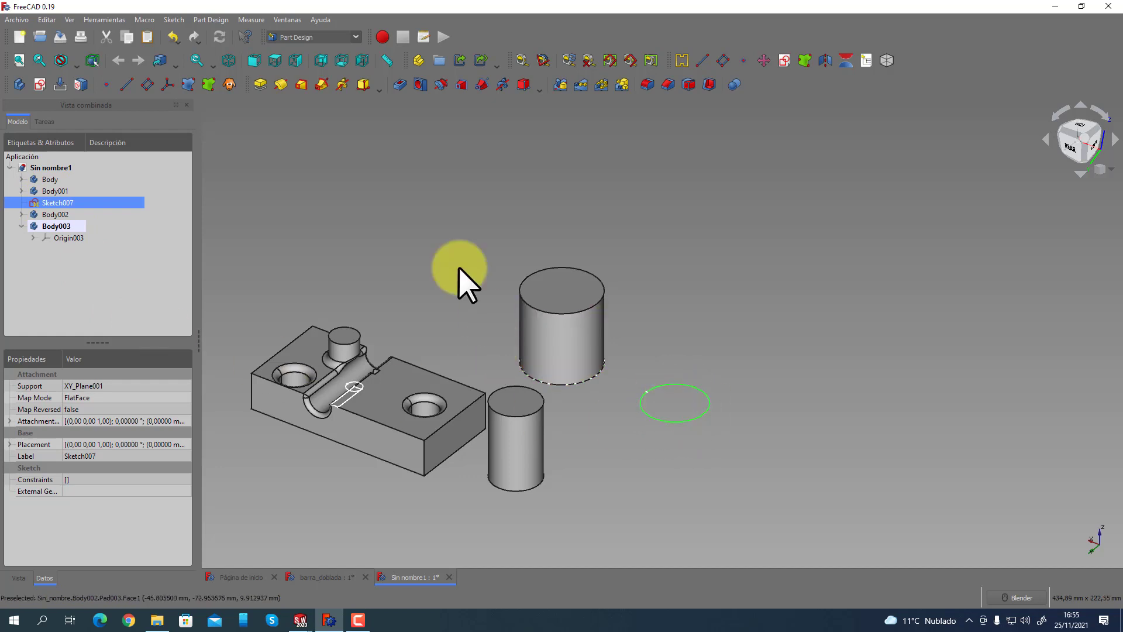
pyautogui.click(208, 84)
pyautogui.click(69, 250)
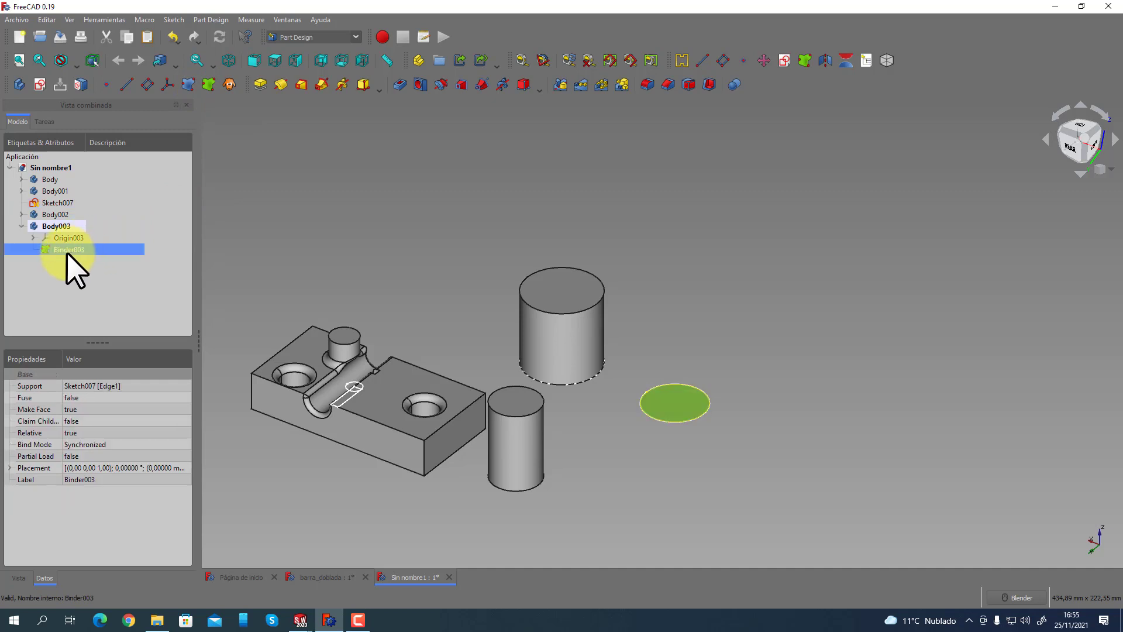
pyautogui.click(260, 85)
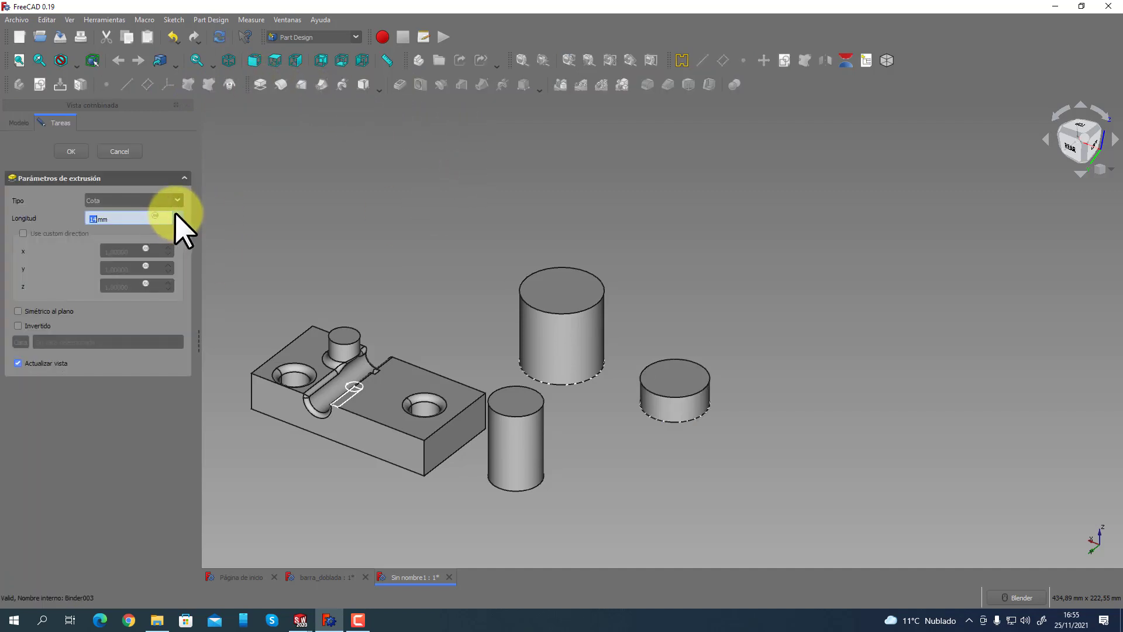
pyautogui.click(71, 151)
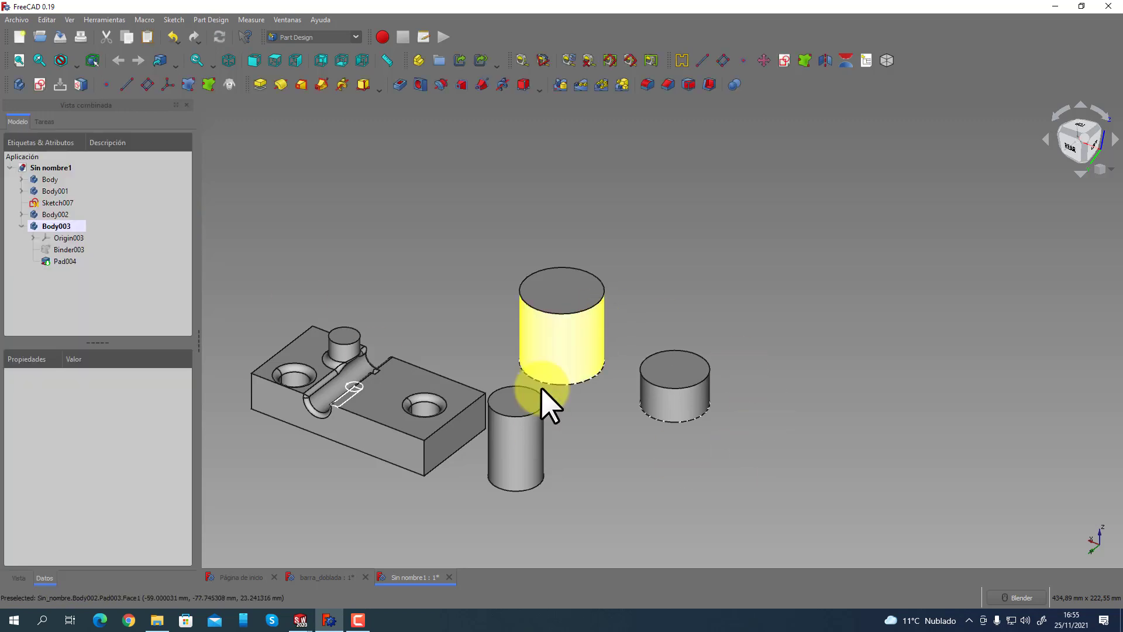
pyautogui.doubleClick(56, 203)
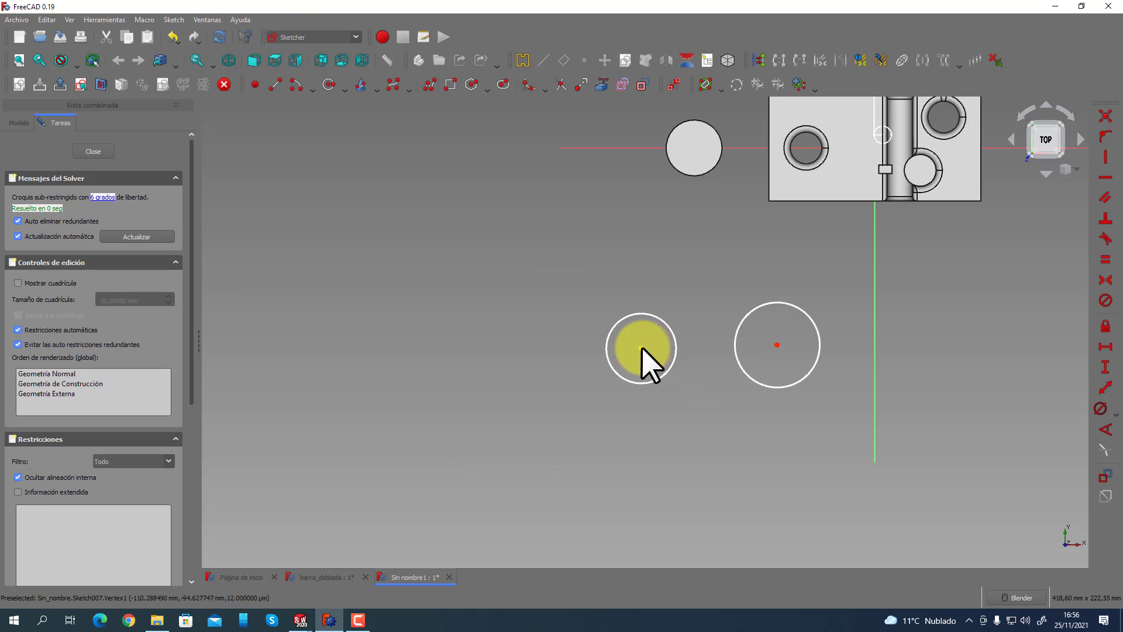
pyautogui.moveTo(642, 349)
pyautogui.mouseDown()
pyautogui.moveTo(440, 343)
pyautogui.moveTo(475, 333)
pyautogui.moveTo(497, 300)
pyautogui.mouseUp()
pyautogui.click(93, 151)
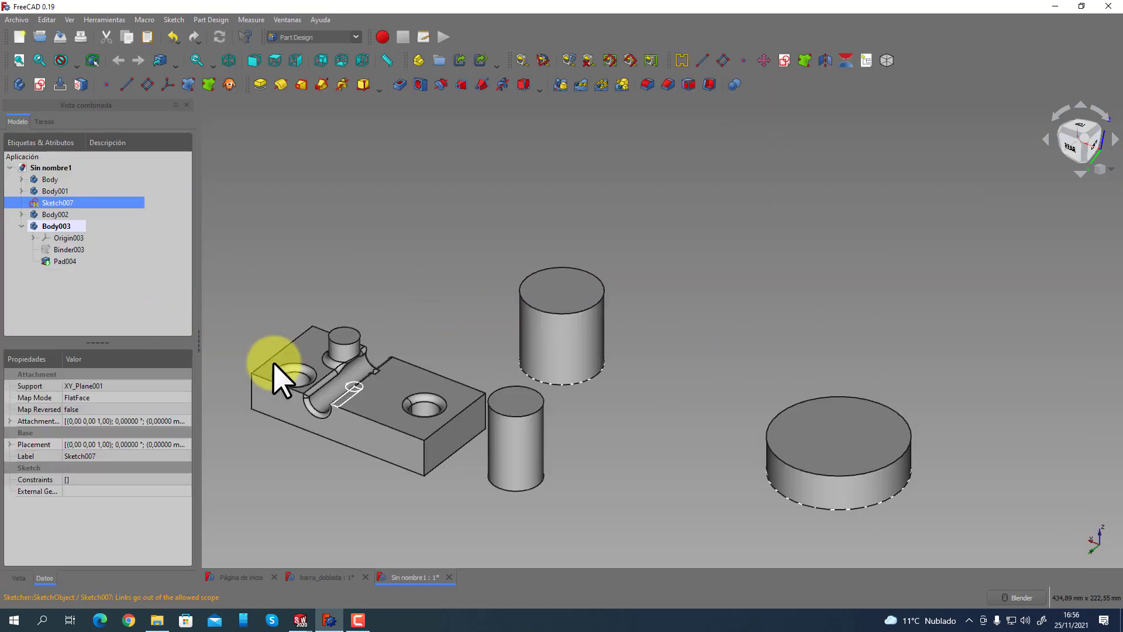
pyautogui.moveTo(275, 374); pyautogui.dragTo(576, 367, button='middle')
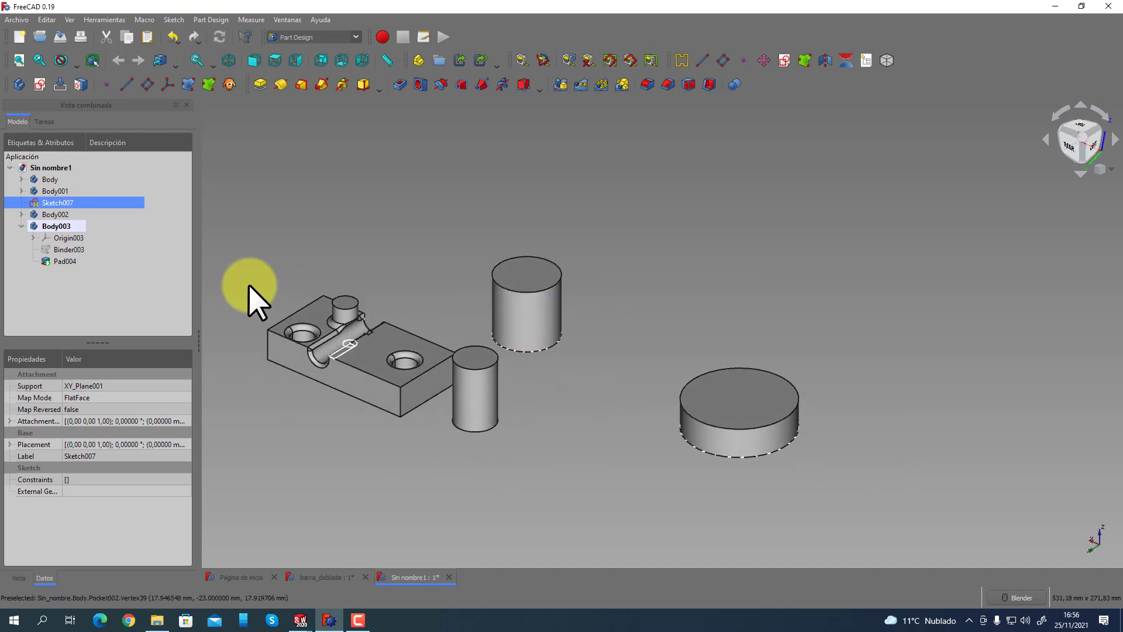
pyautogui.click(22, 226)
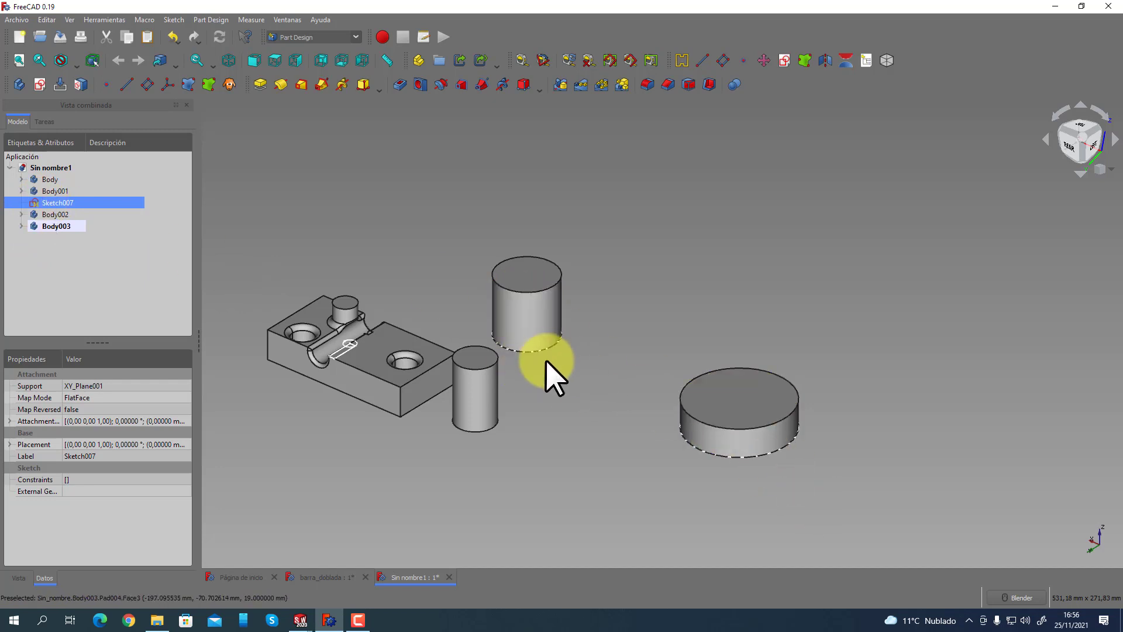
pyautogui.click(50, 215)
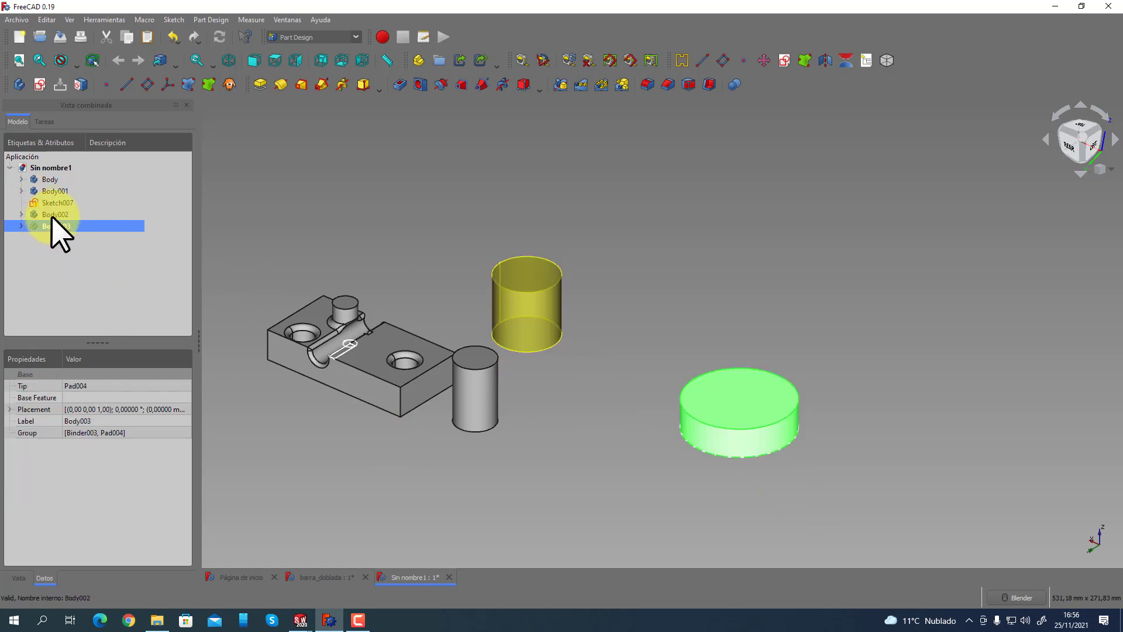
pyautogui.click(56, 227)
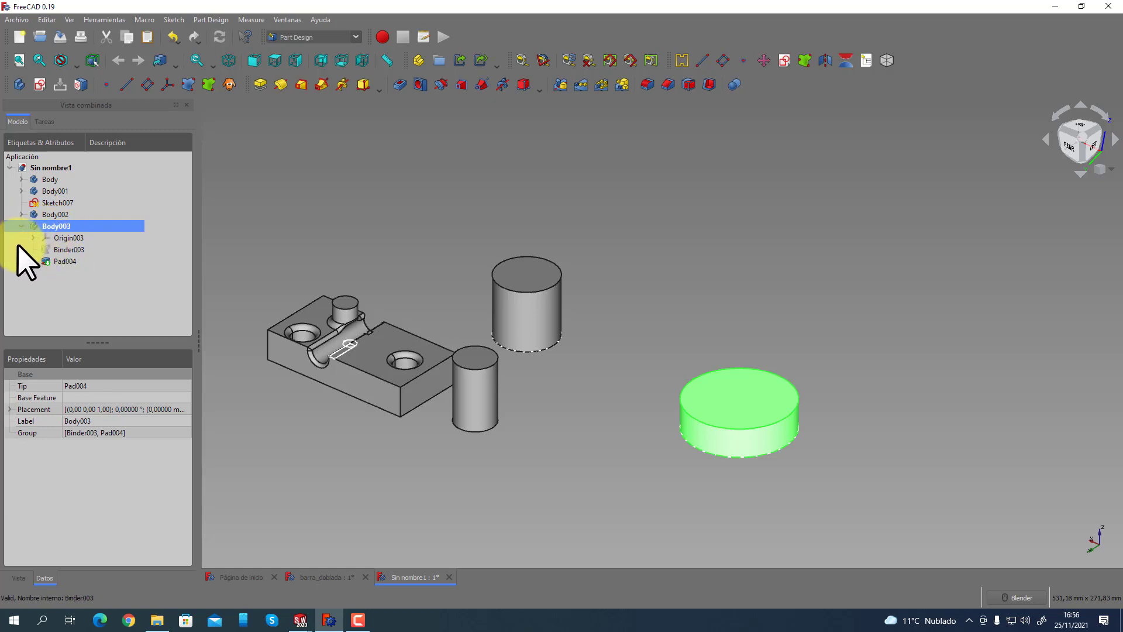
pyautogui.click(21, 227)
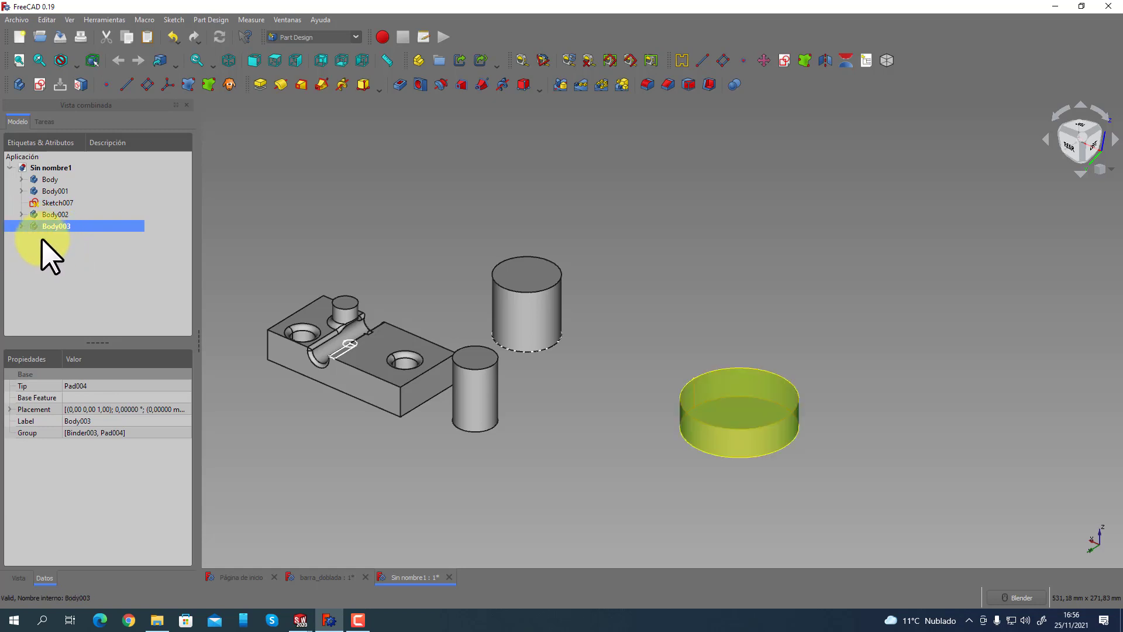
pyautogui.click(51, 180)
pyautogui.click(52, 192)
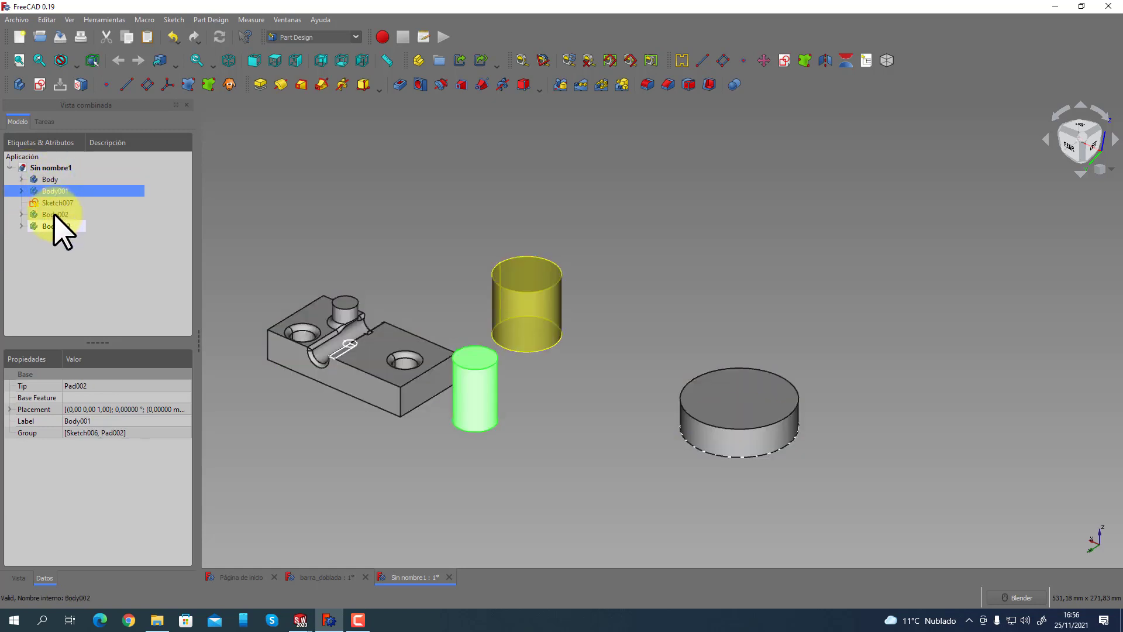
pyautogui.click(54, 215)
pyautogui.click(54, 226)
pyautogui.click(54, 215)
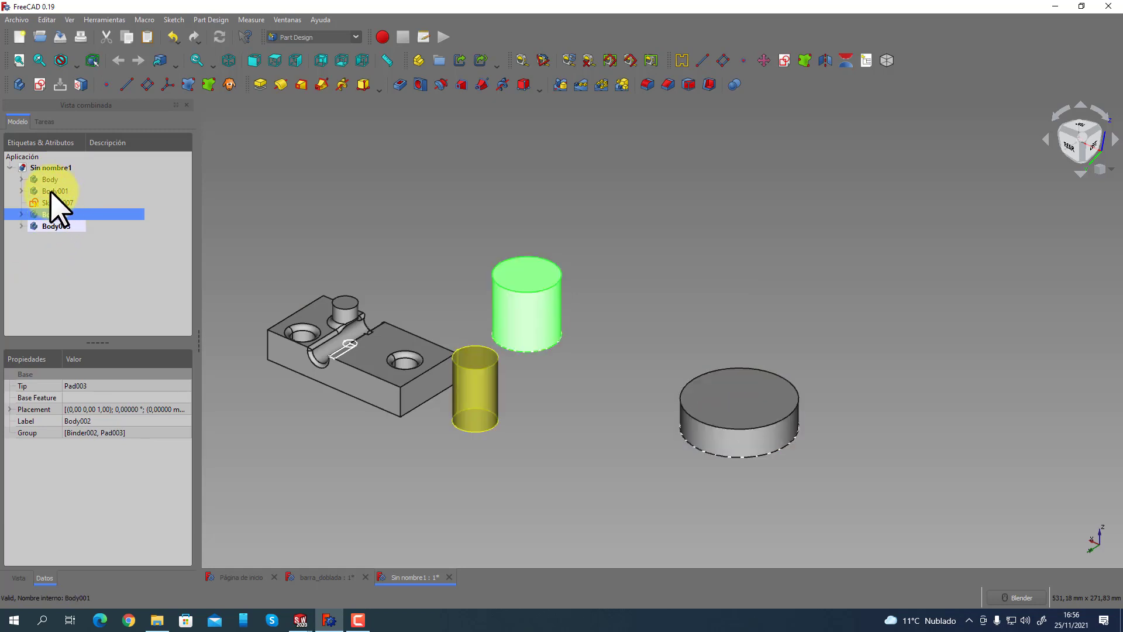
pyautogui.click(51, 191)
pyautogui.click(50, 180)
pyautogui.click(52, 168)
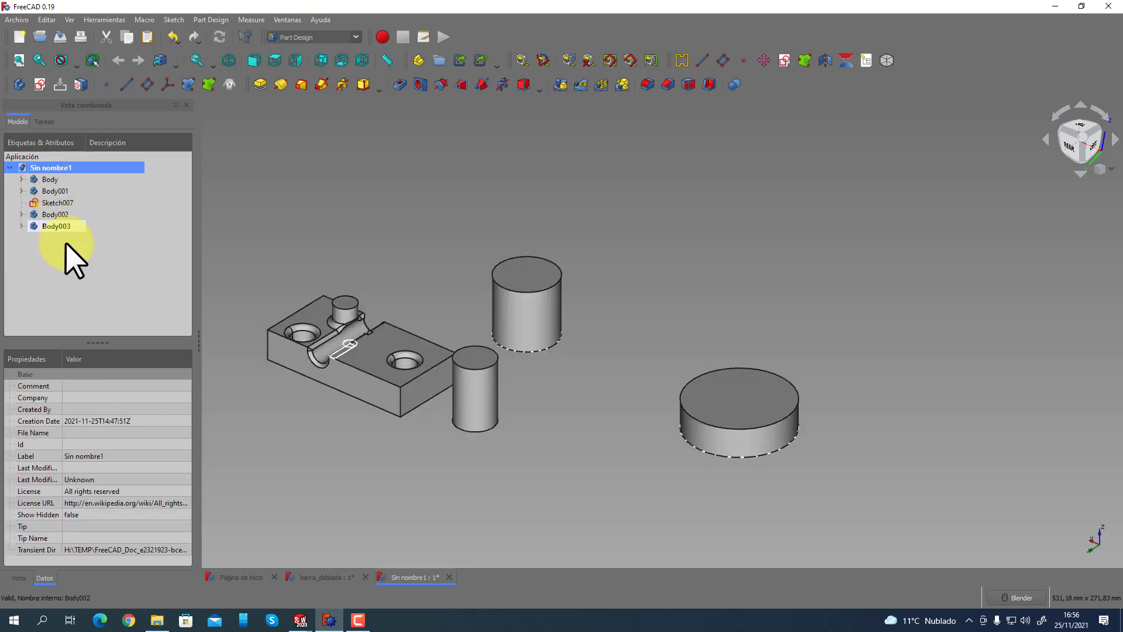
pyautogui.click(51, 180)
pyautogui.click(52, 191)
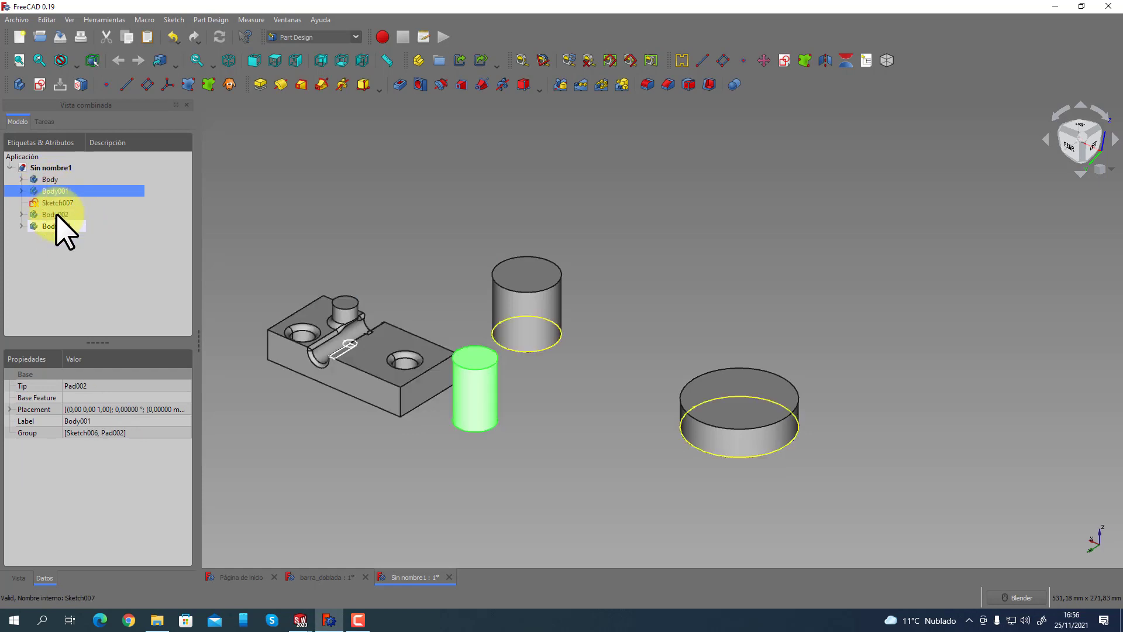
pyautogui.click(55, 215)
pyautogui.click(57, 226)
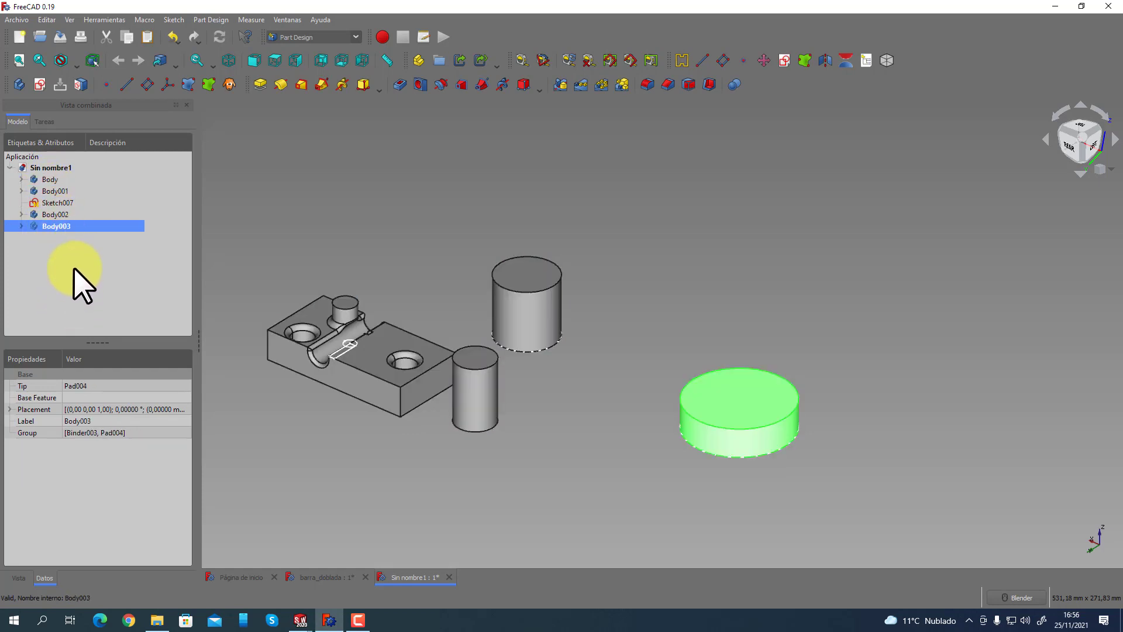
pyautogui.click(20, 226)
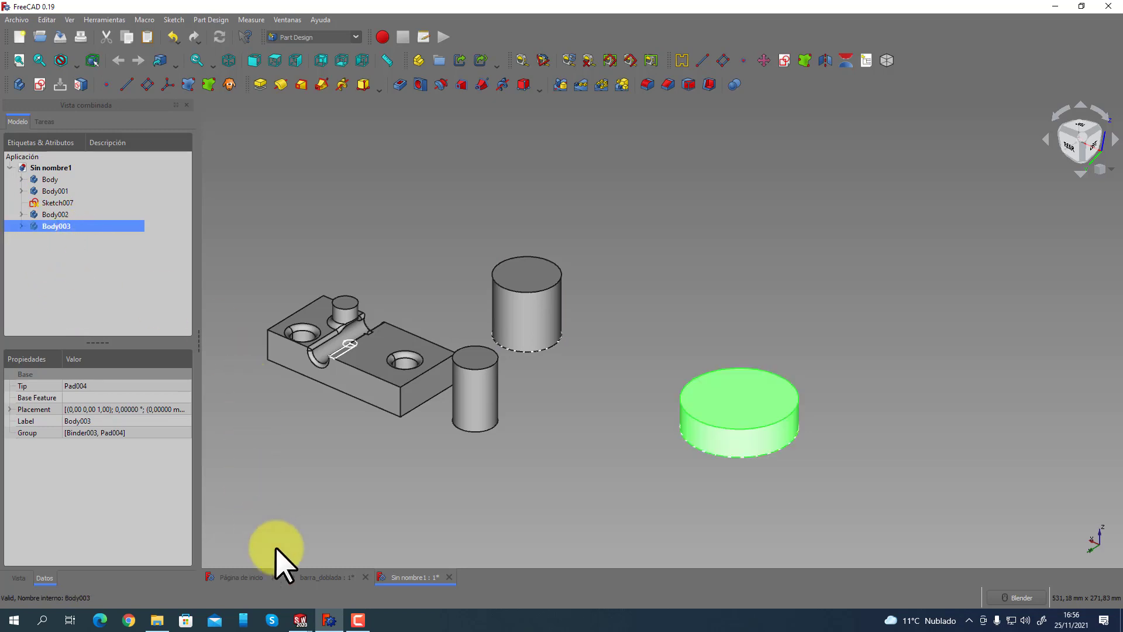
# In Pieza2, expand Sólidos(2) to show Redondeo4 and Saliente-Extruir5, and collapse solido 1.
pyautogui.moveTo(296, 609)
pyautogui.click(352, 582)
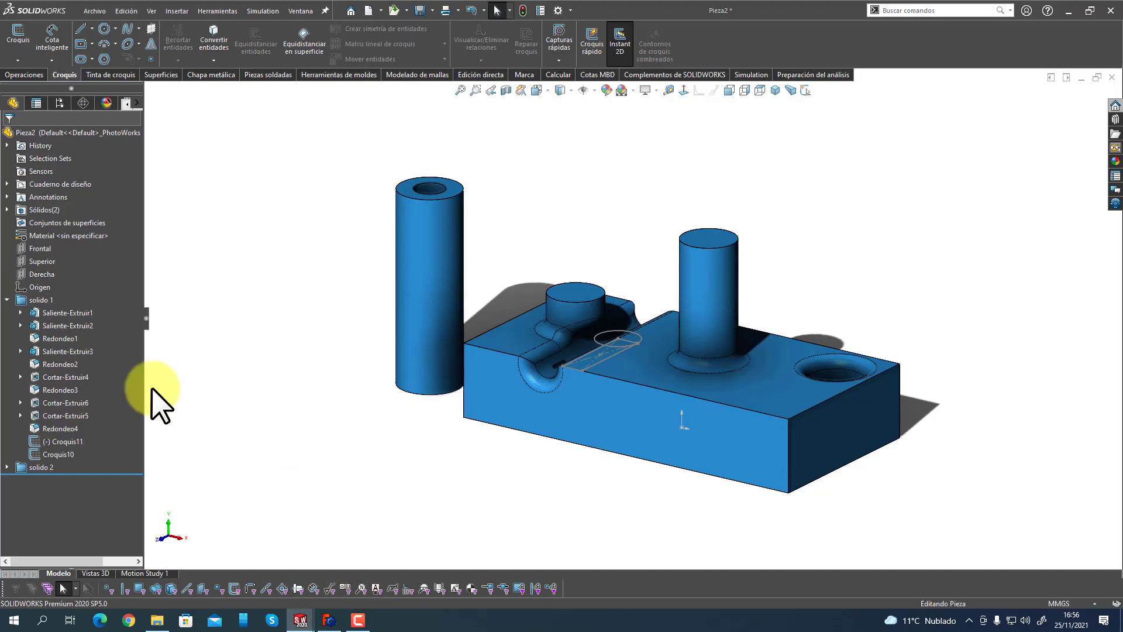
pyautogui.click(7, 210)
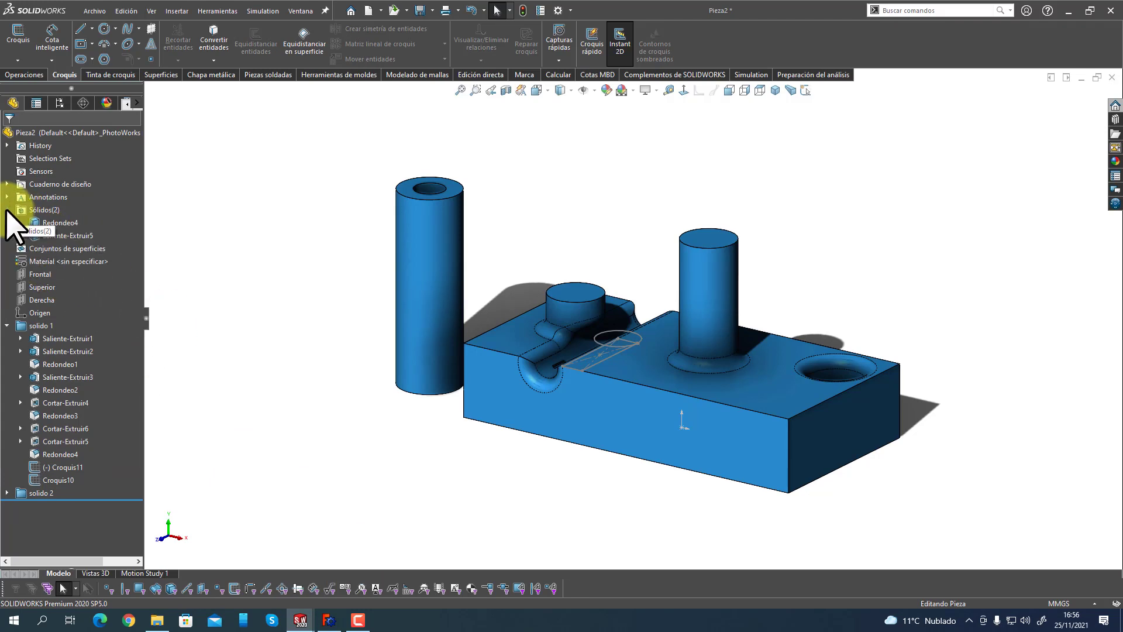
pyautogui.click(61, 222)
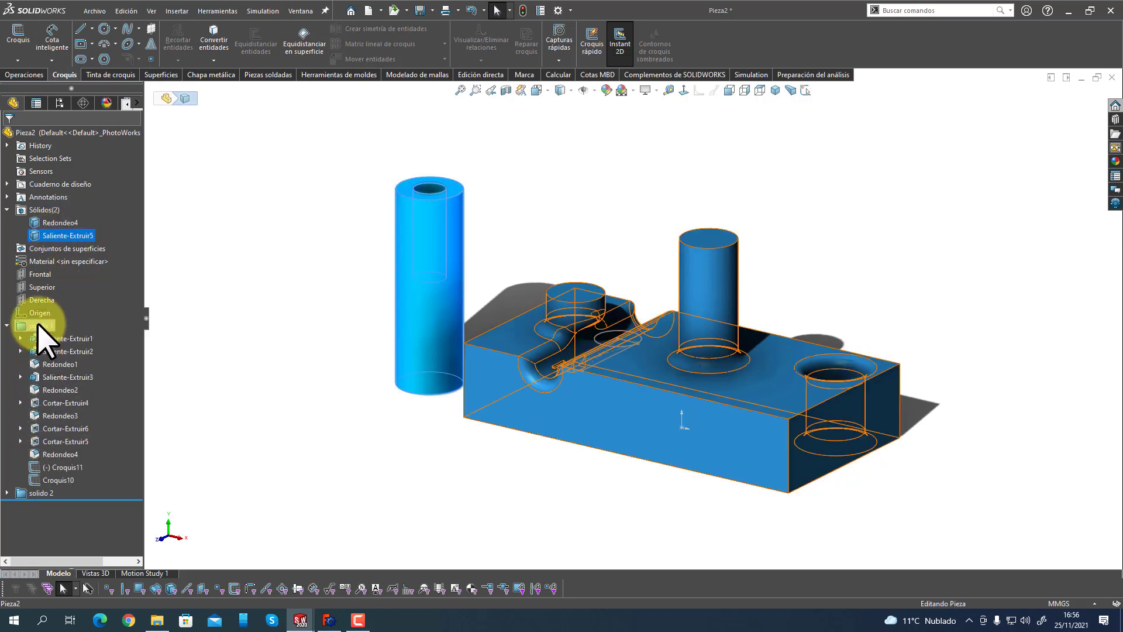
pyautogui.click(7, 325)
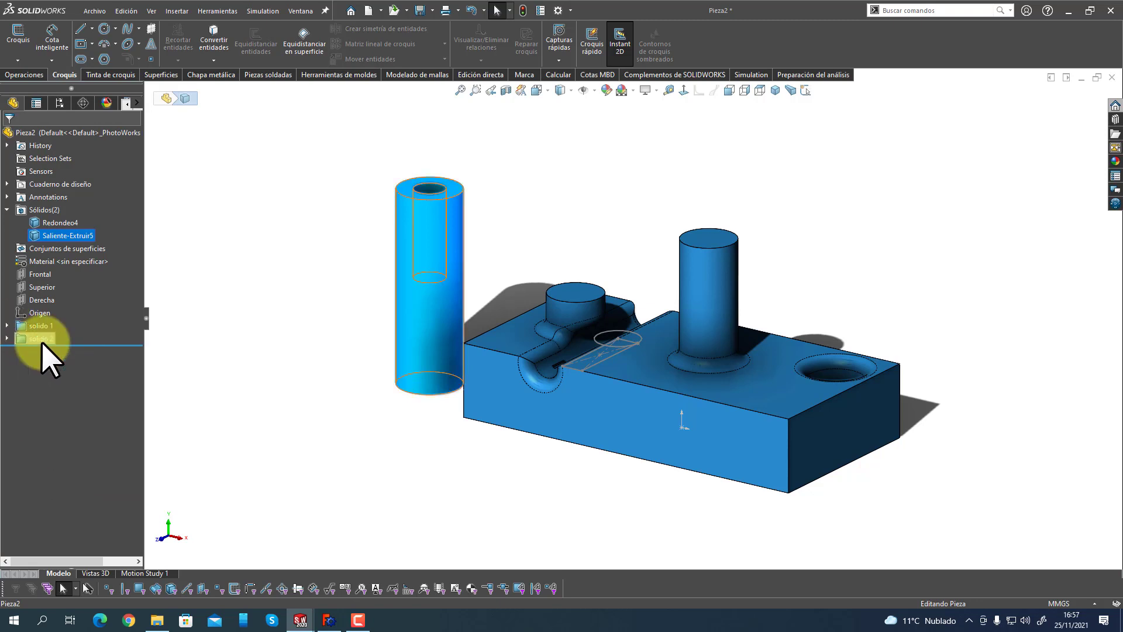
pyautogui.click(57, 224)
pyautogui.click(57, 235)
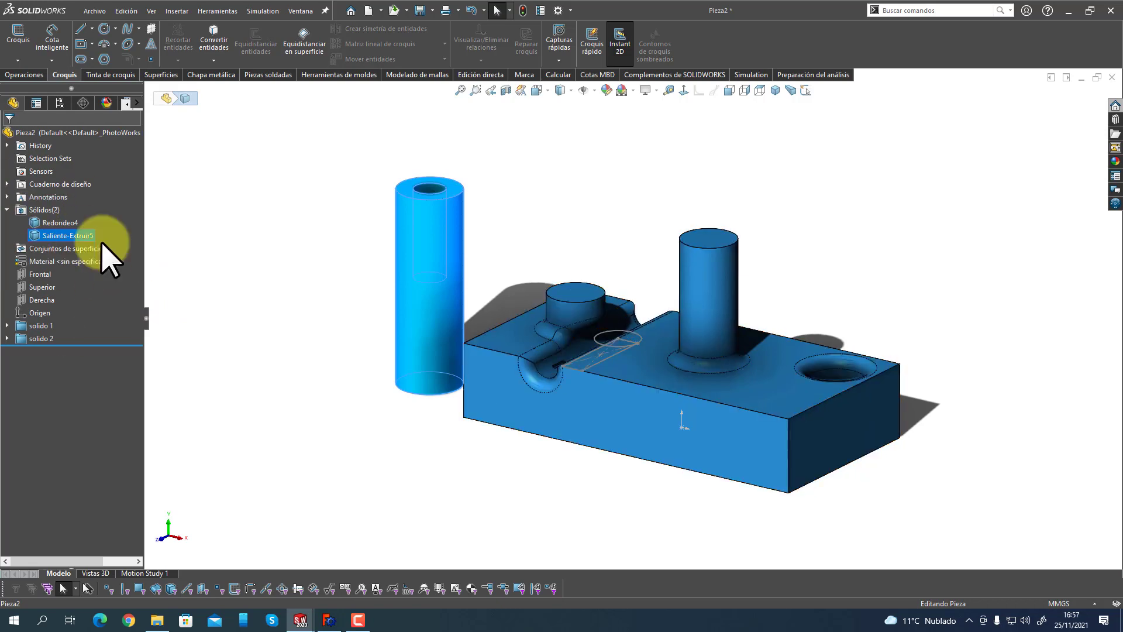
pyautogui.moveTo(341, 387)
pyautogui.mouseDown(button='middle')
pyautogui.moveTo(401, 431)
pyautogui.moveTo(345, 403)
pyautogui.mouseUp(button='middle')
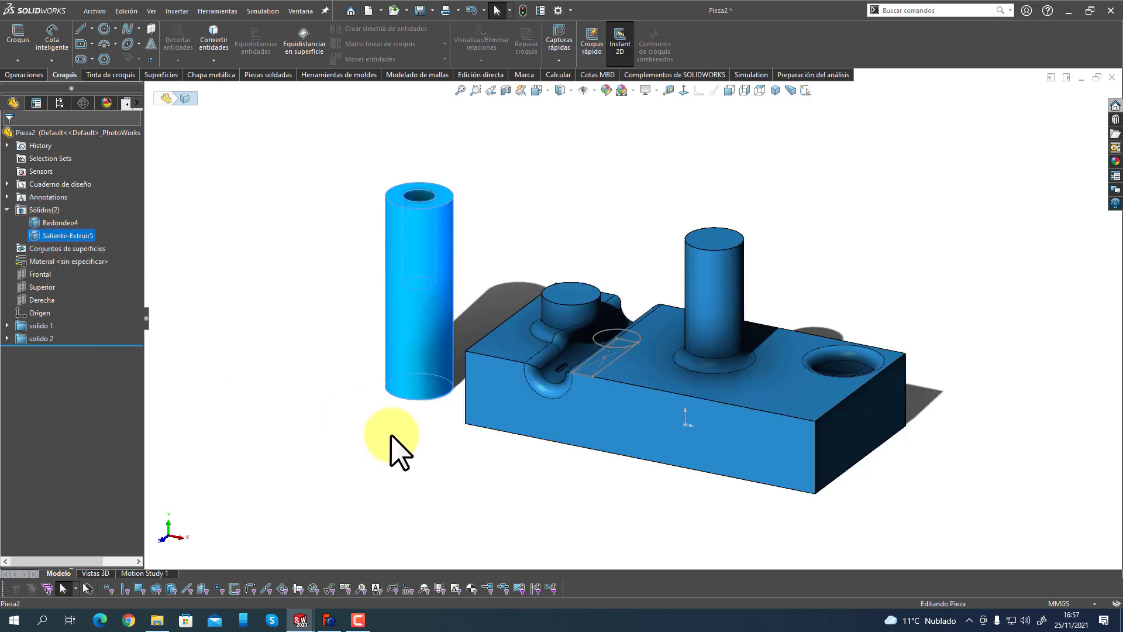
pyautogui.moveTo(393, 451); pyautogui.dragTo(369, 442, button='middle')
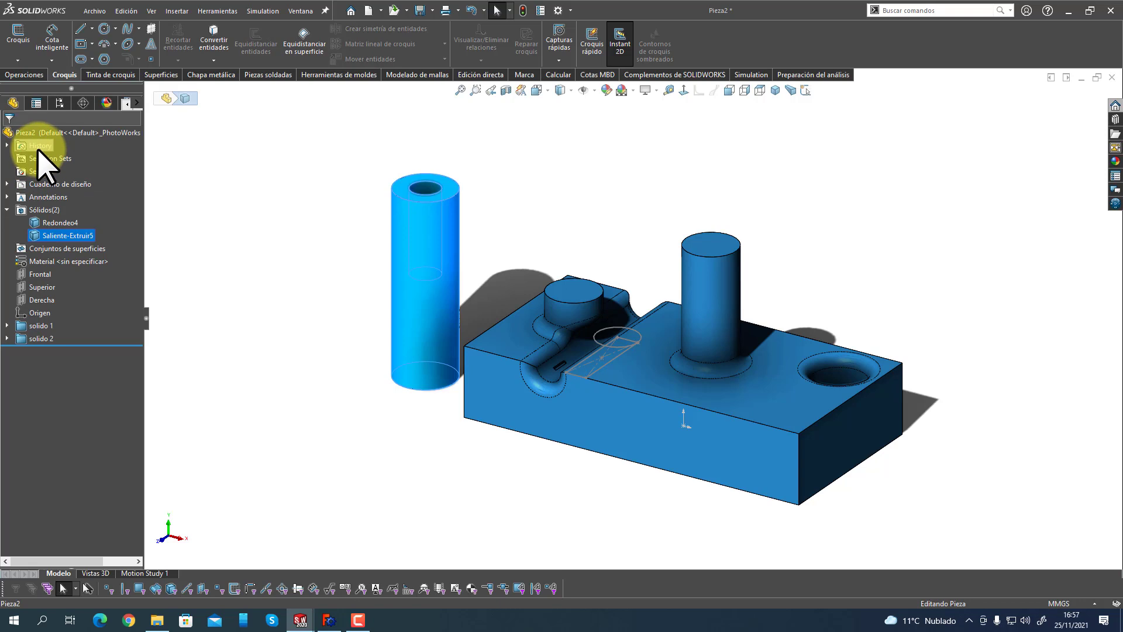
pyautogui.click(8, 145)
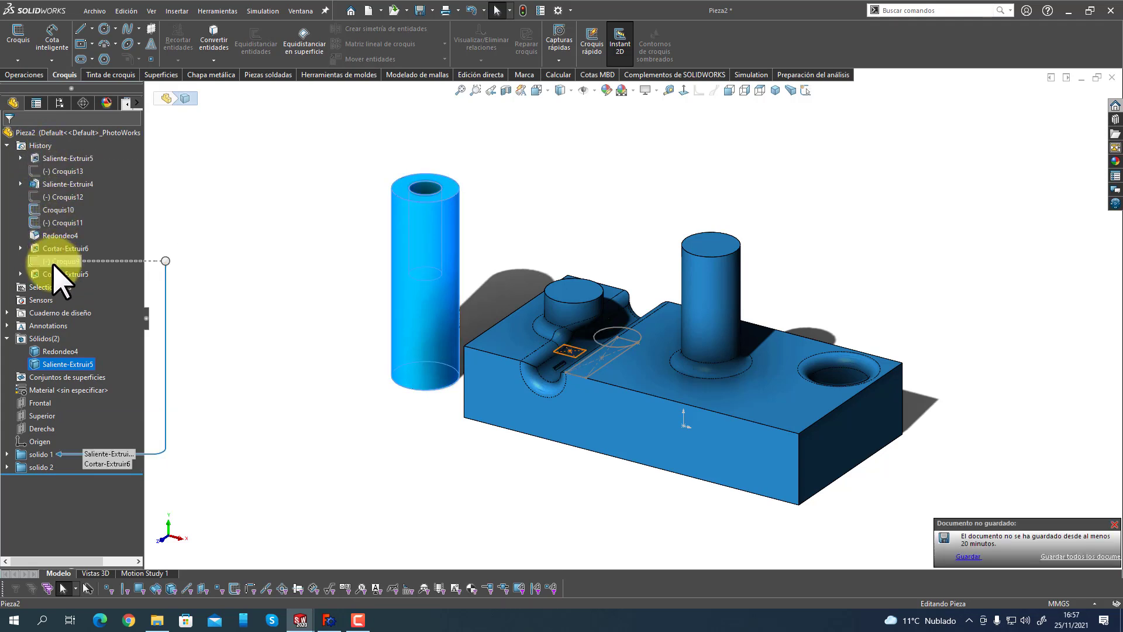
pyautogui.click(8, 147)
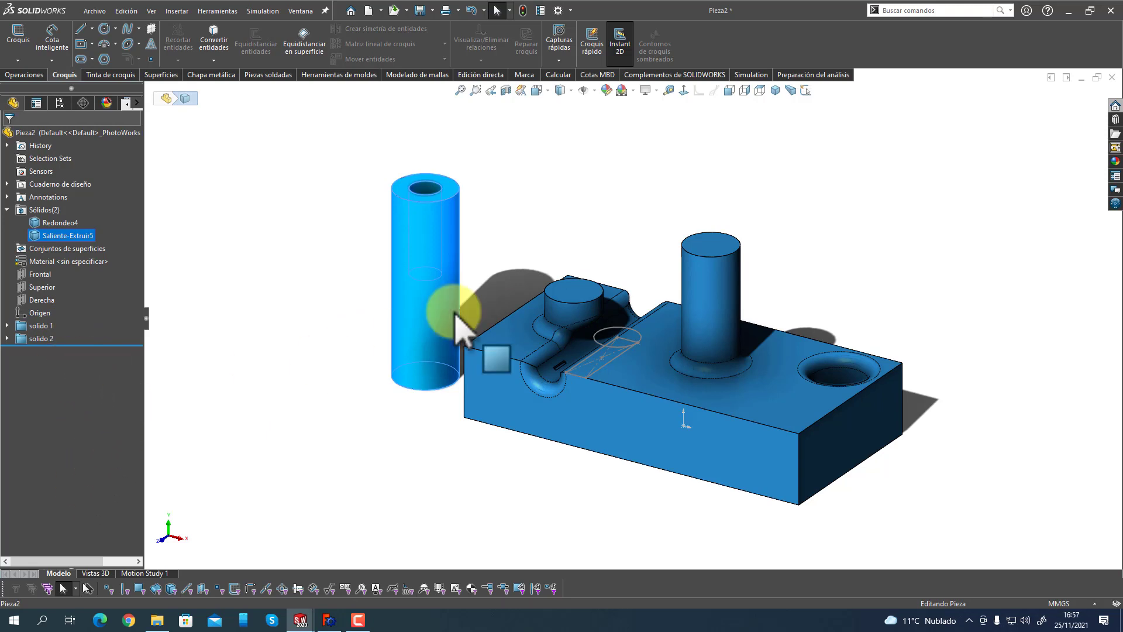
pyautogui.click(419, 237)
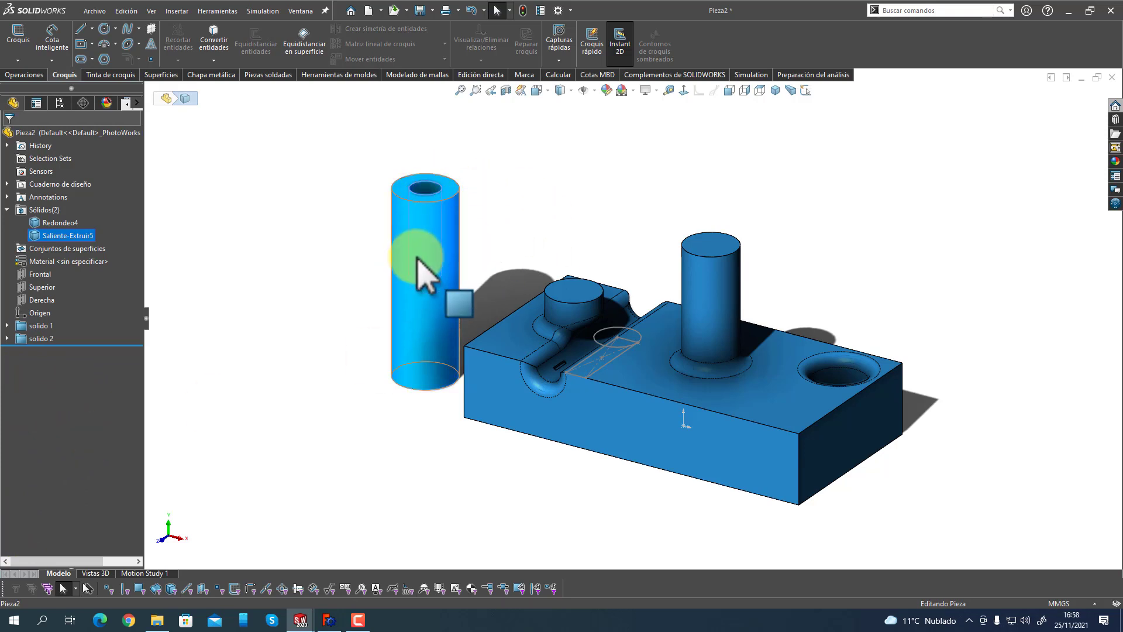
pyautogui.click(8, 145)
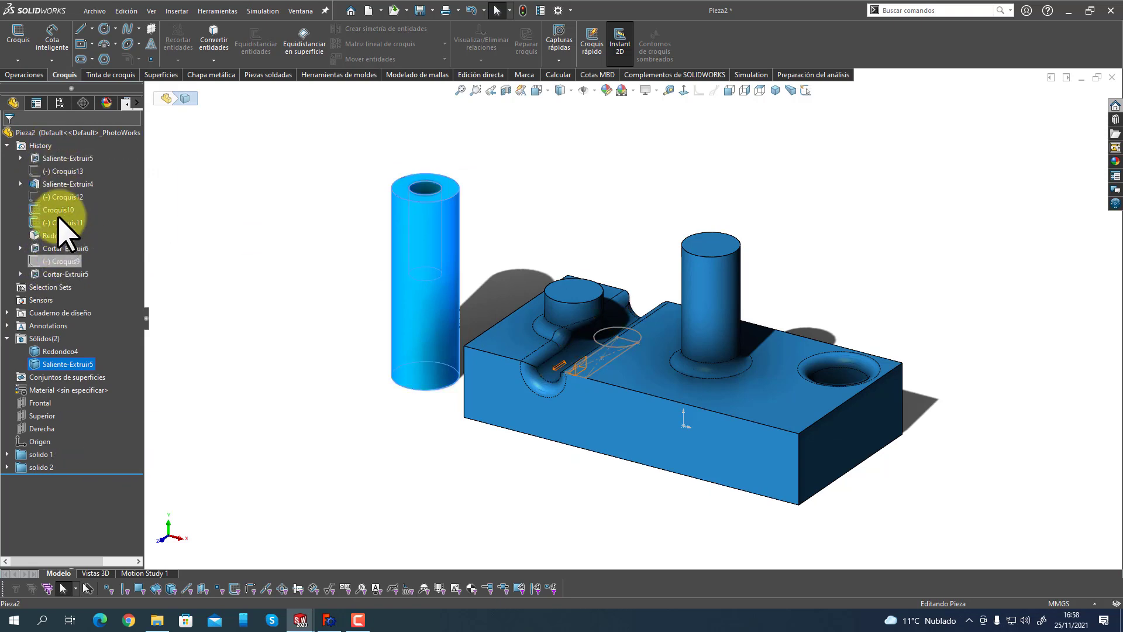
pyautogui.click(8, 146)
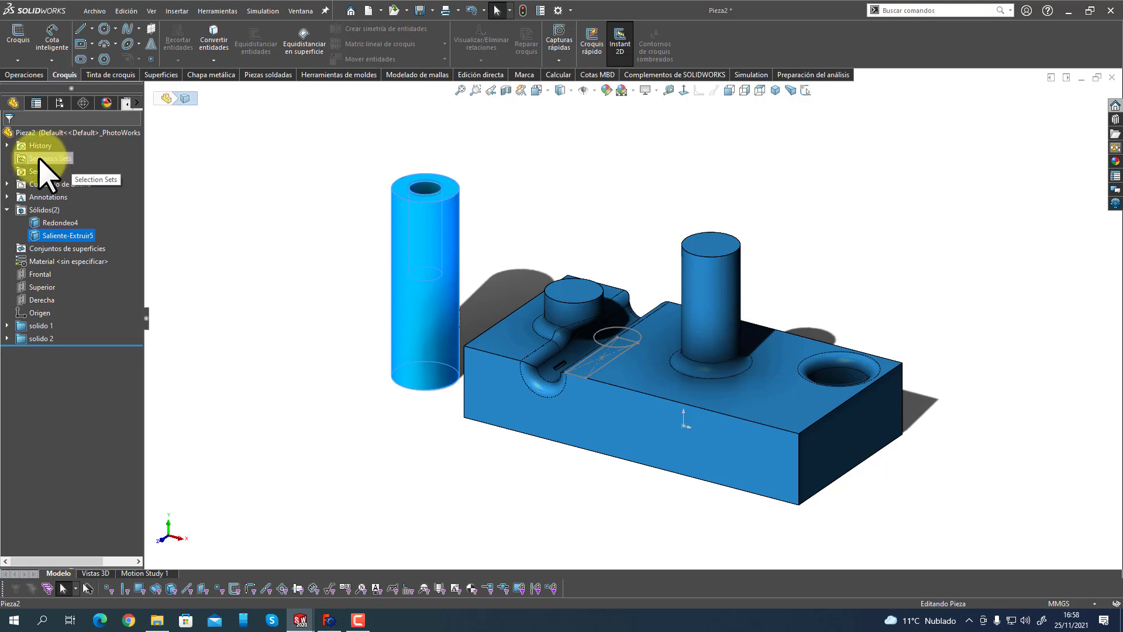
pyautogui.press('Escape')
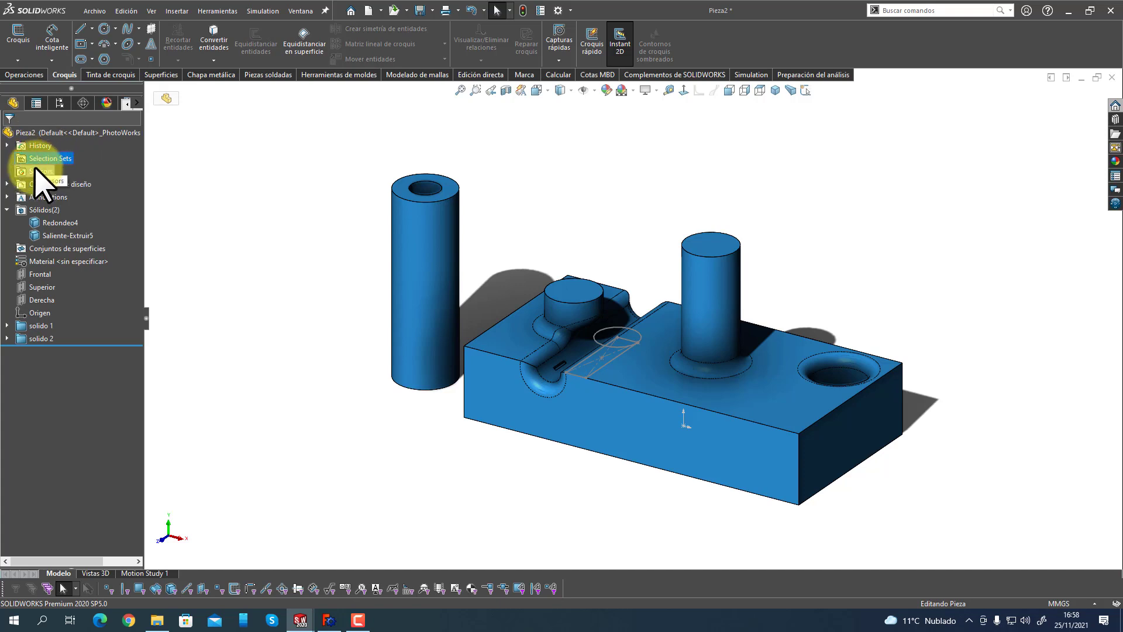
pyautogui.click(52, 159)
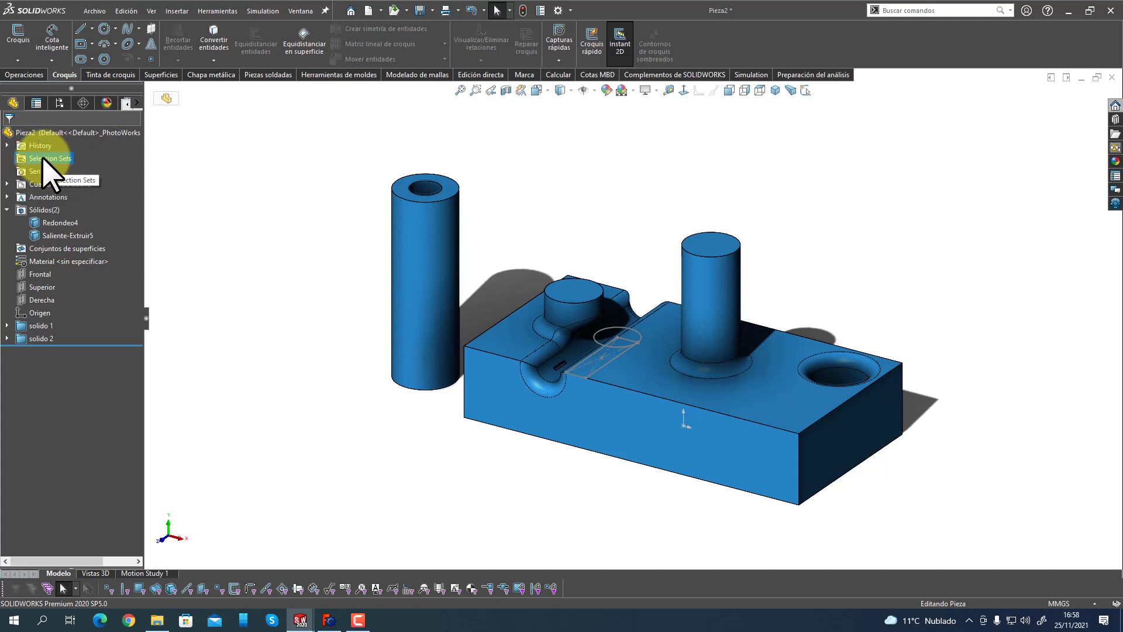
pyautogui.click(424, 278)
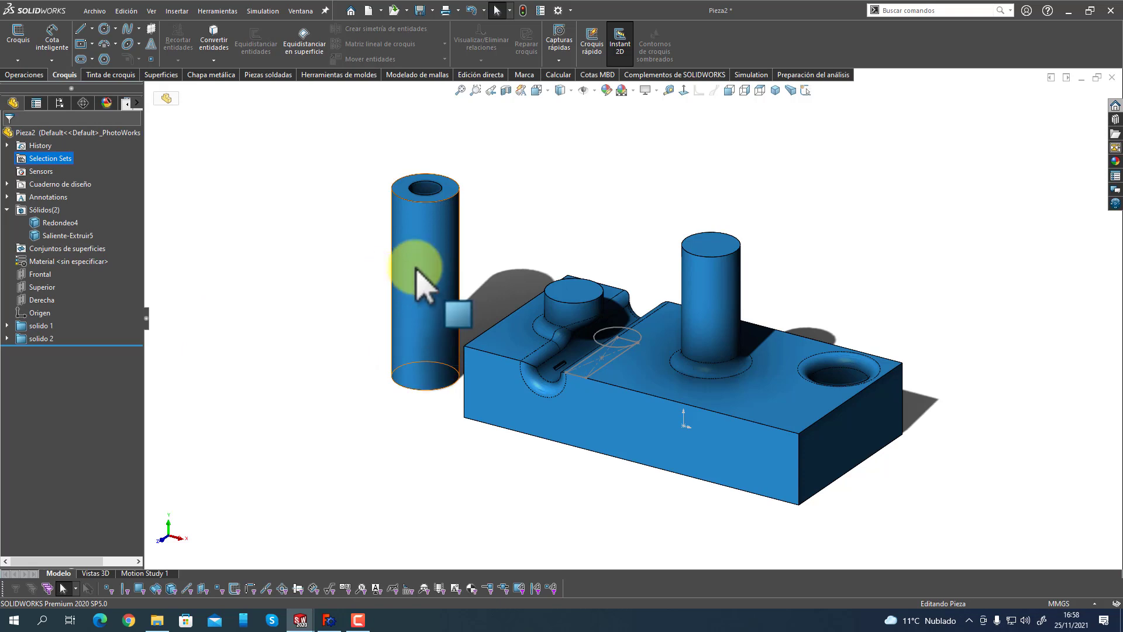
pyautogui.rightClick(410, 308)
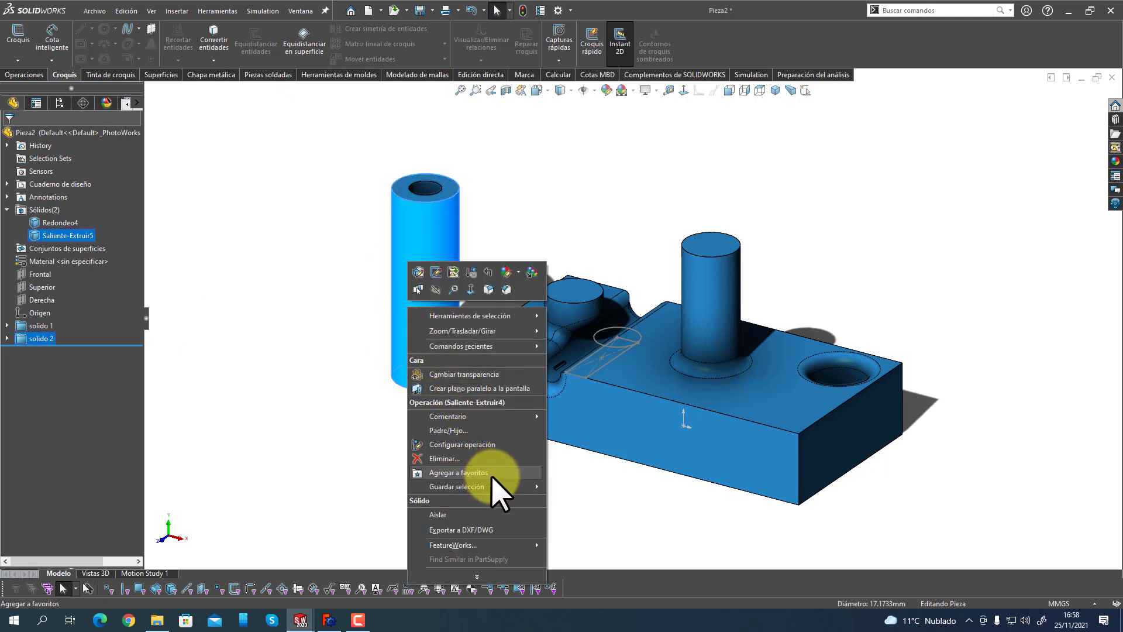
pyautogui.moveTo(486, 487)
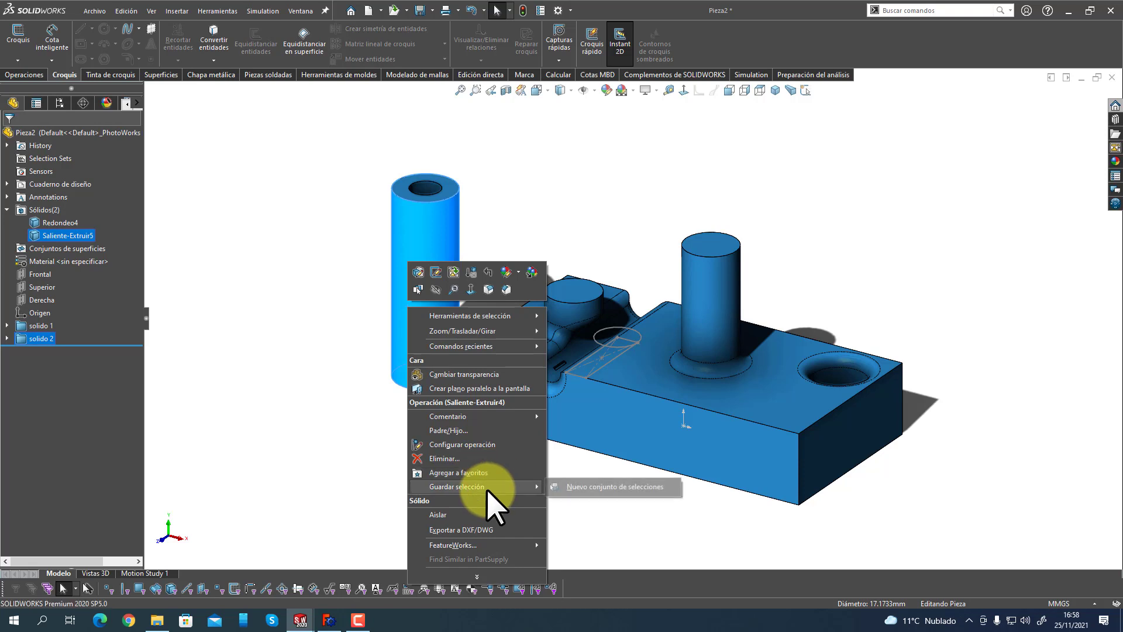
pyautogui.click(585, 485)
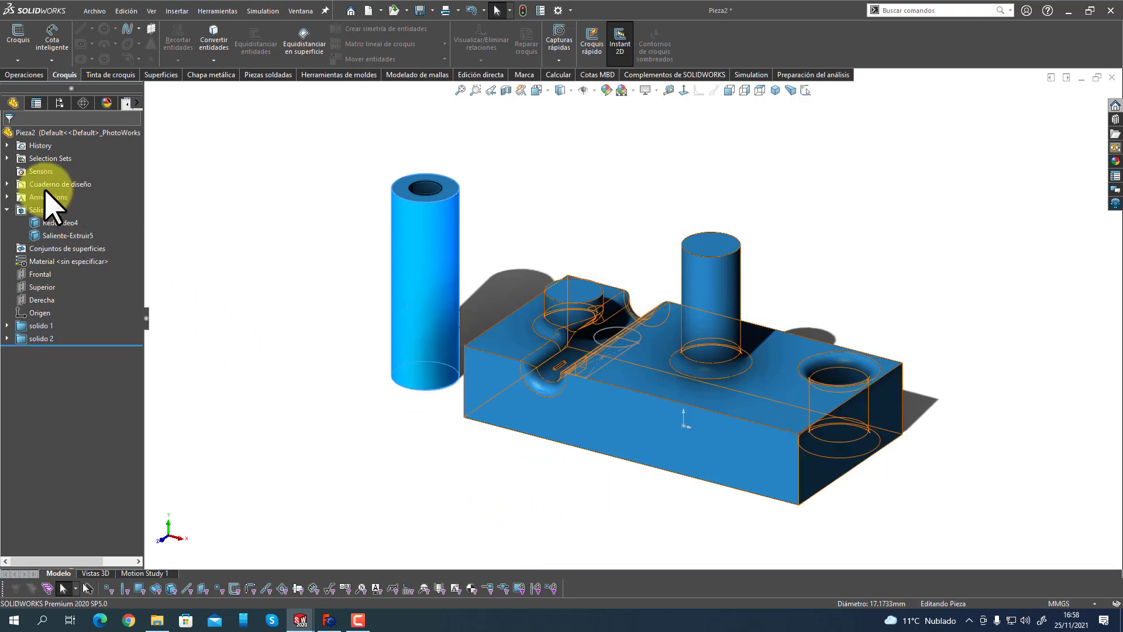
pyautogui.click(284, 349)
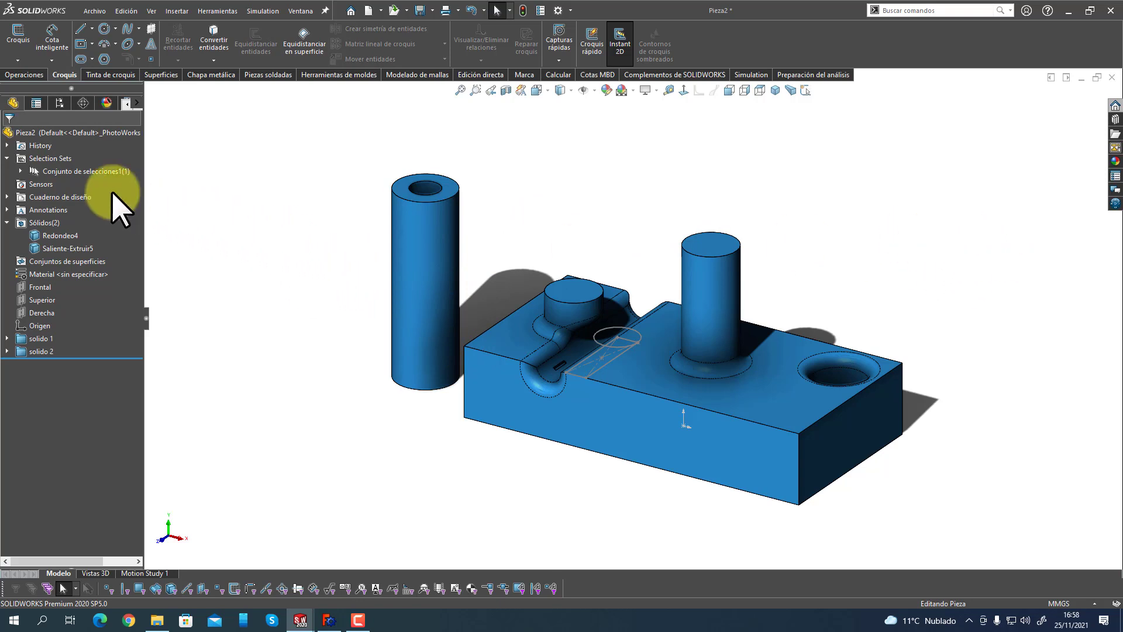
pyautogui.click(63, 171)
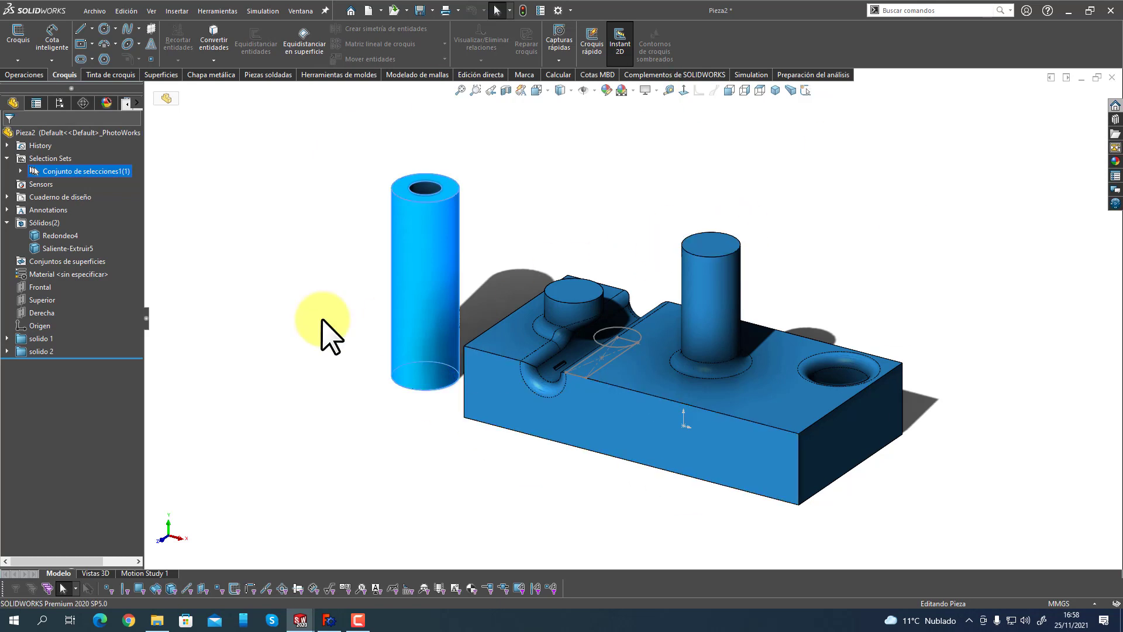
pyautogui.rightClick(75, 172)
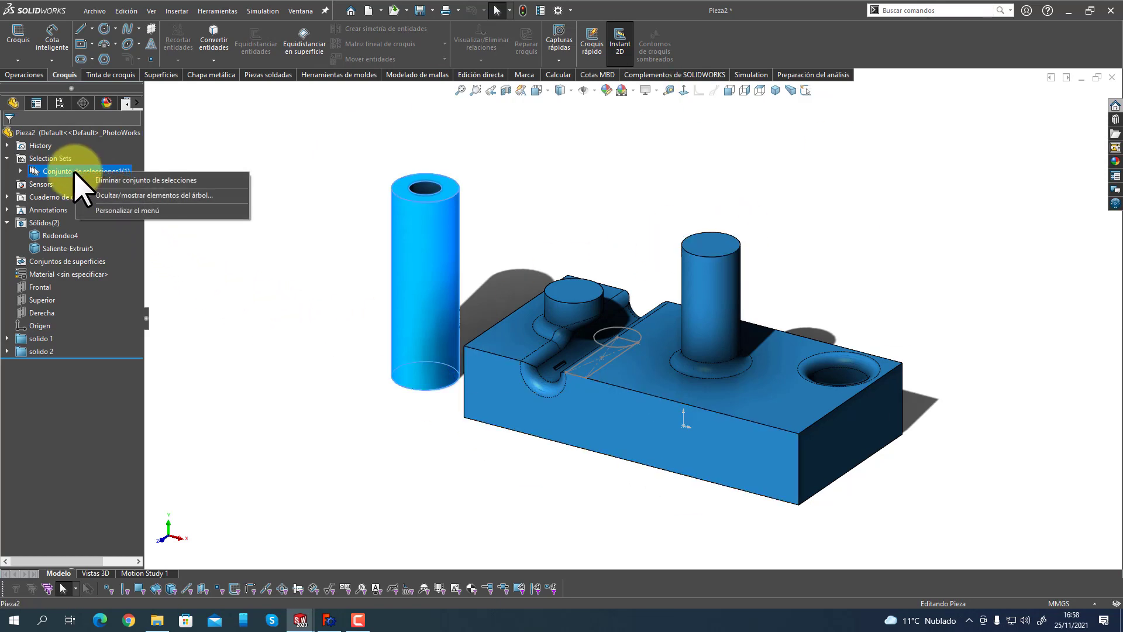
pyautogui.click(100, 180)
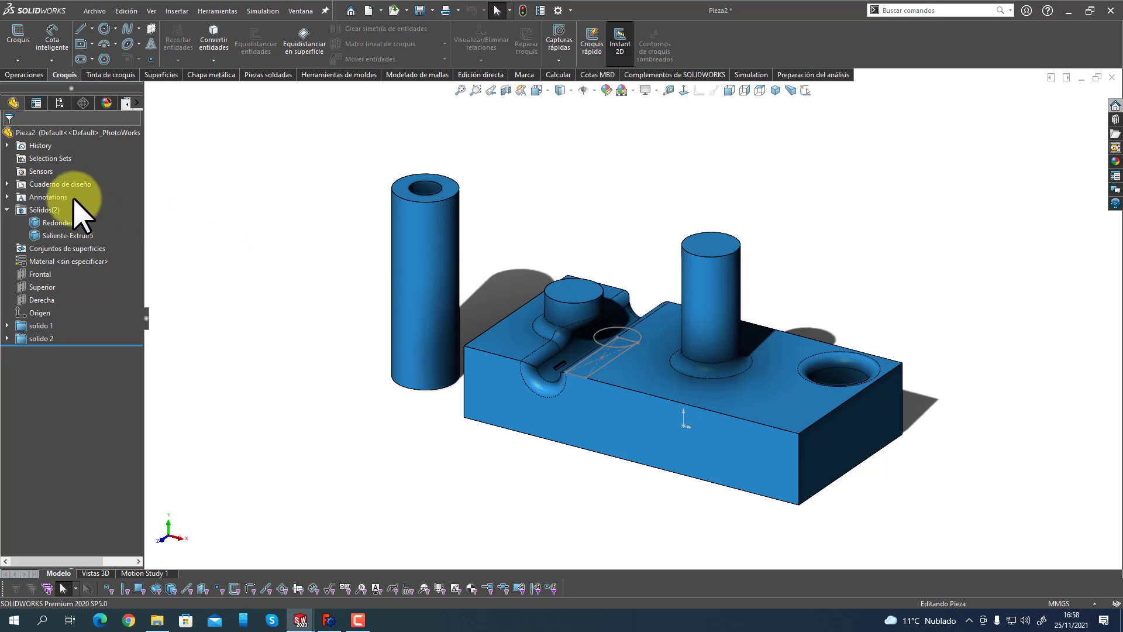
# Select the block's bottom front edge and read its length of 100mm.
pyautogui.click(38, 172)
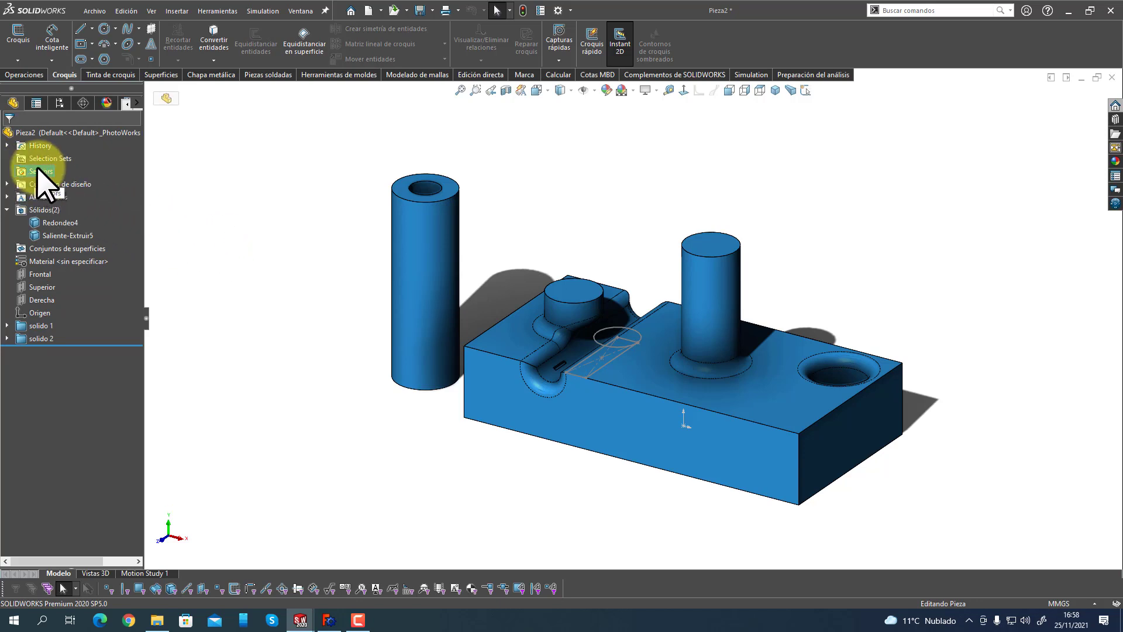
pyautogui.click(54, 159)
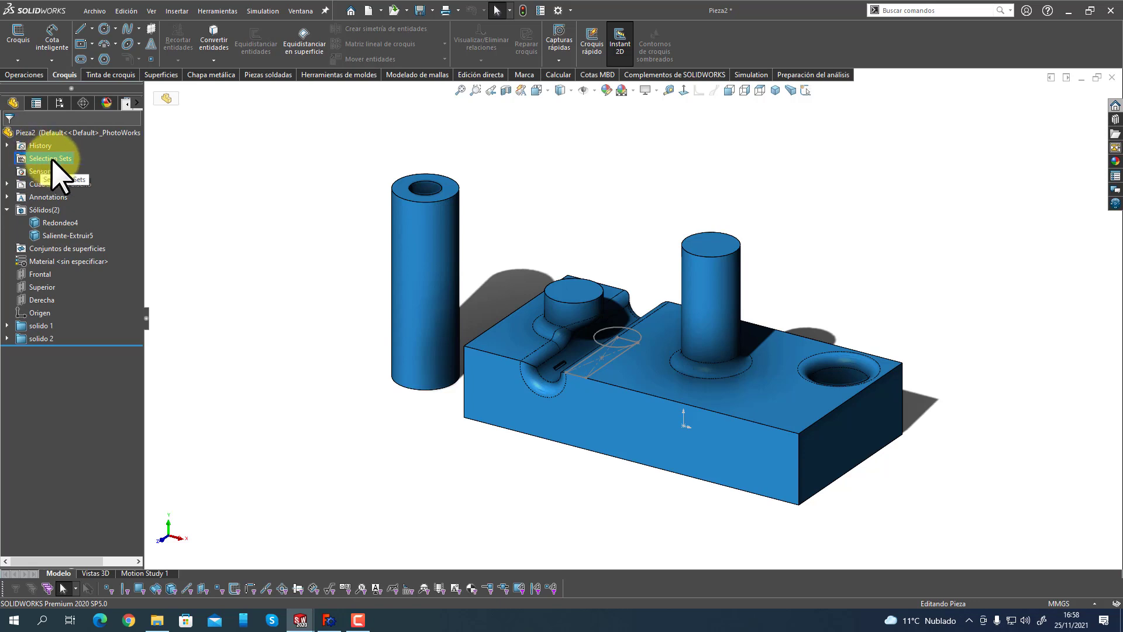
pyautogui.click(38, 172)
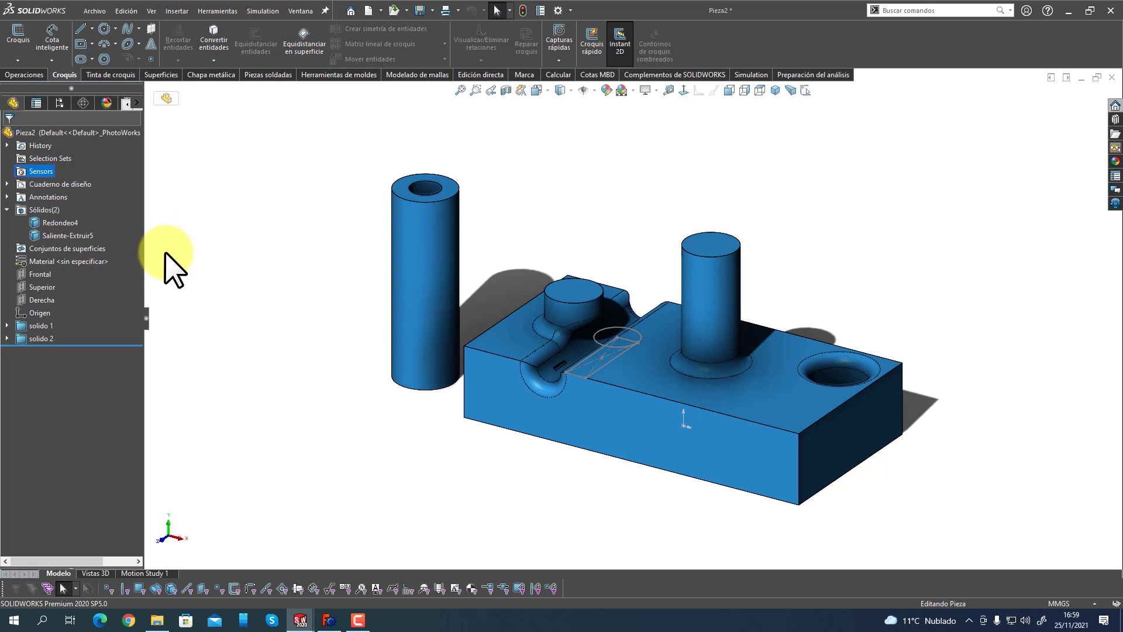
pyautogui.click(538, 437)
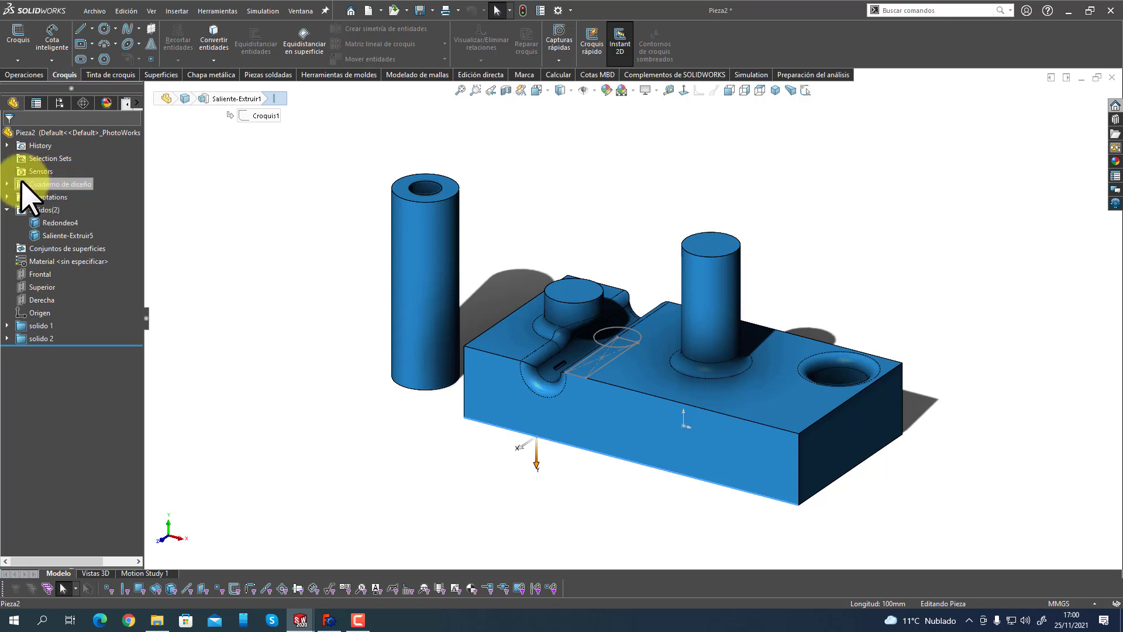
pyautogui.click(6, 184)
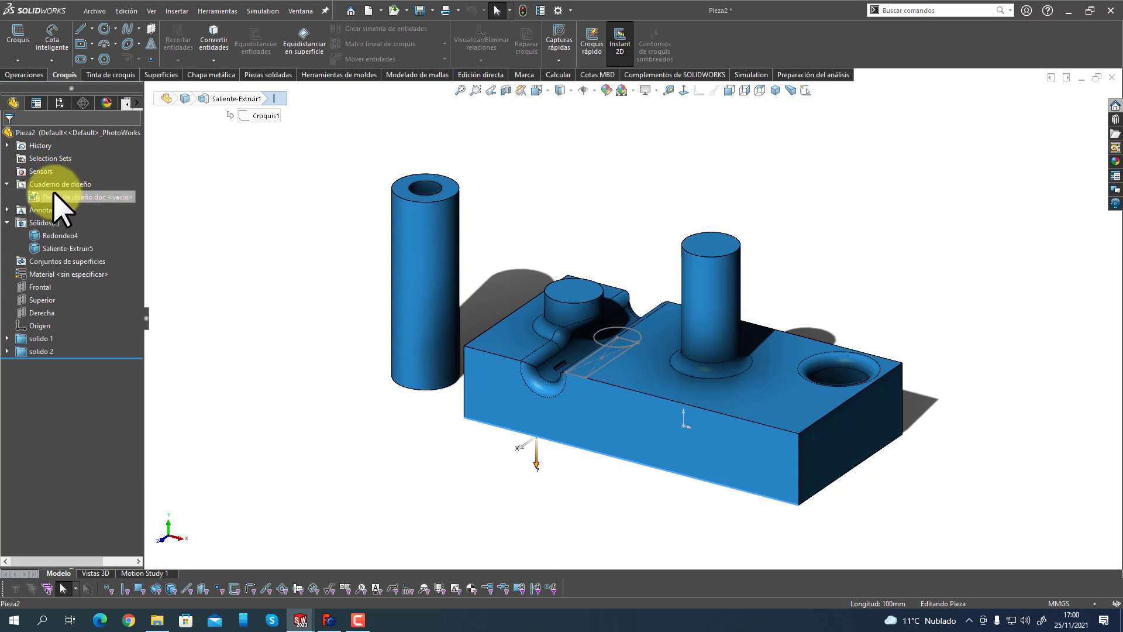
pyautogui.click(7, 183)
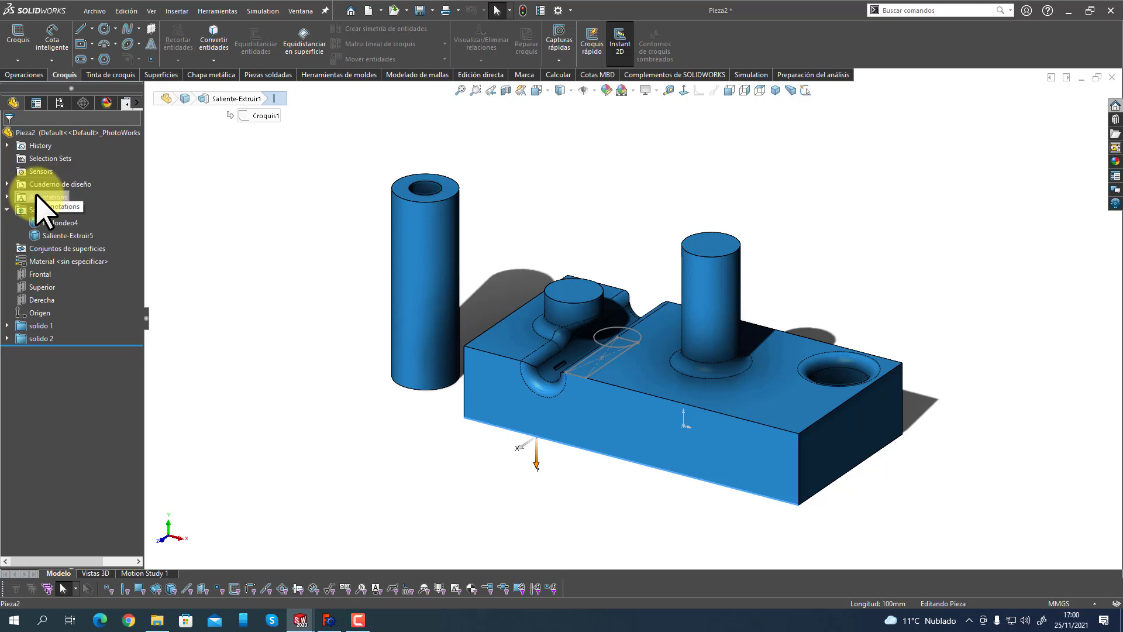
pyautogui.click(9, 197)
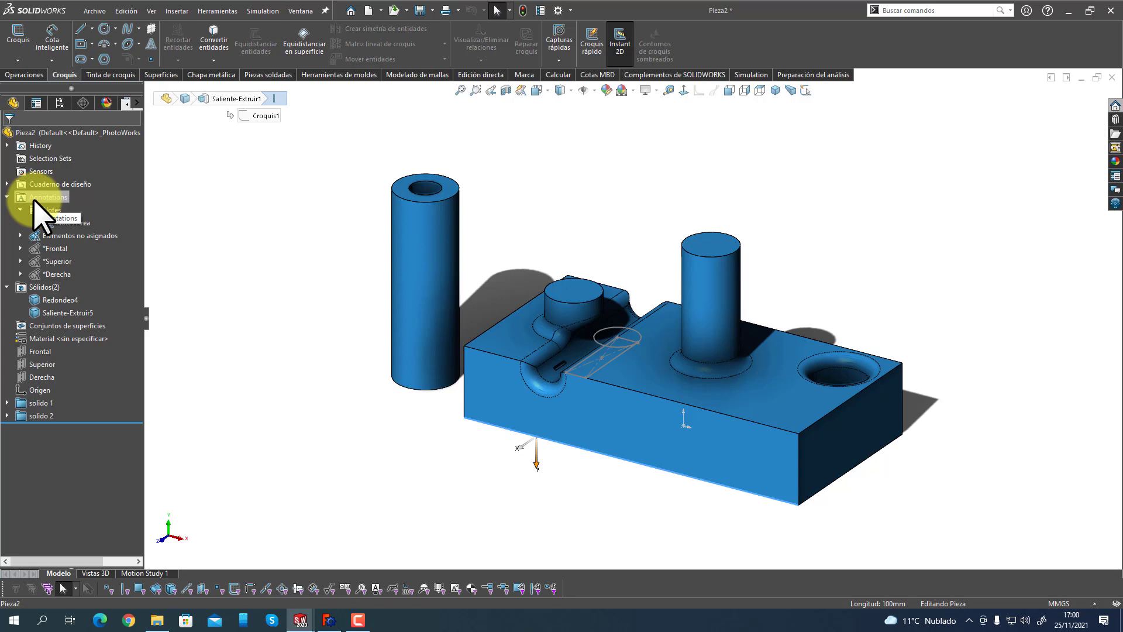
pyautogui.click(7, 197)
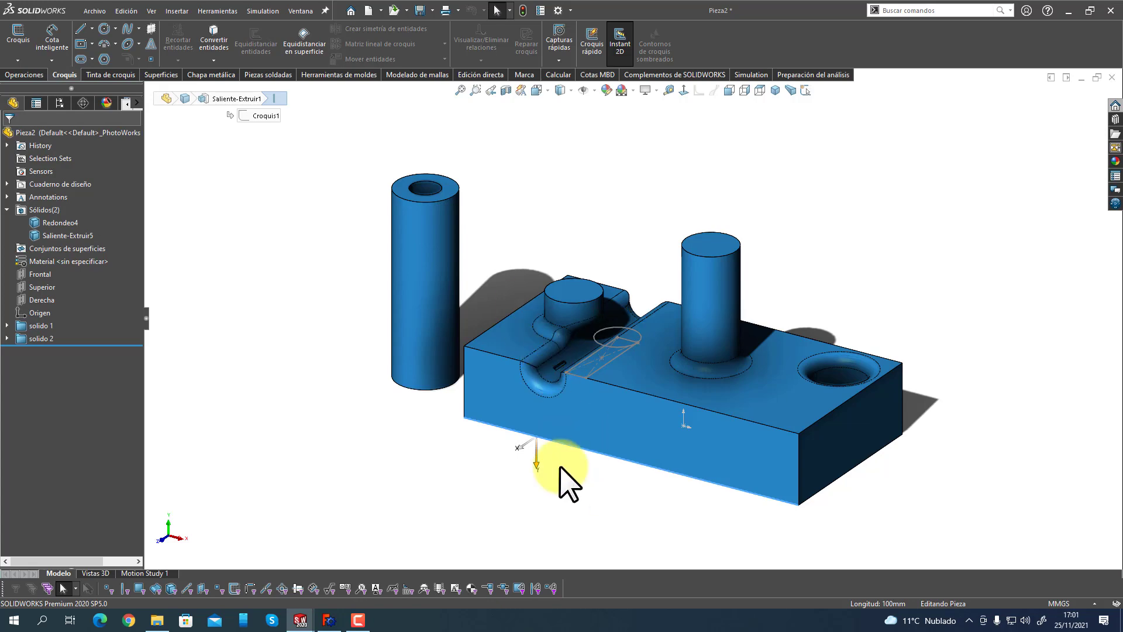
pyautogui.moveTo(564, 472); pyautogui.dragTo(525, 437, button='middle')
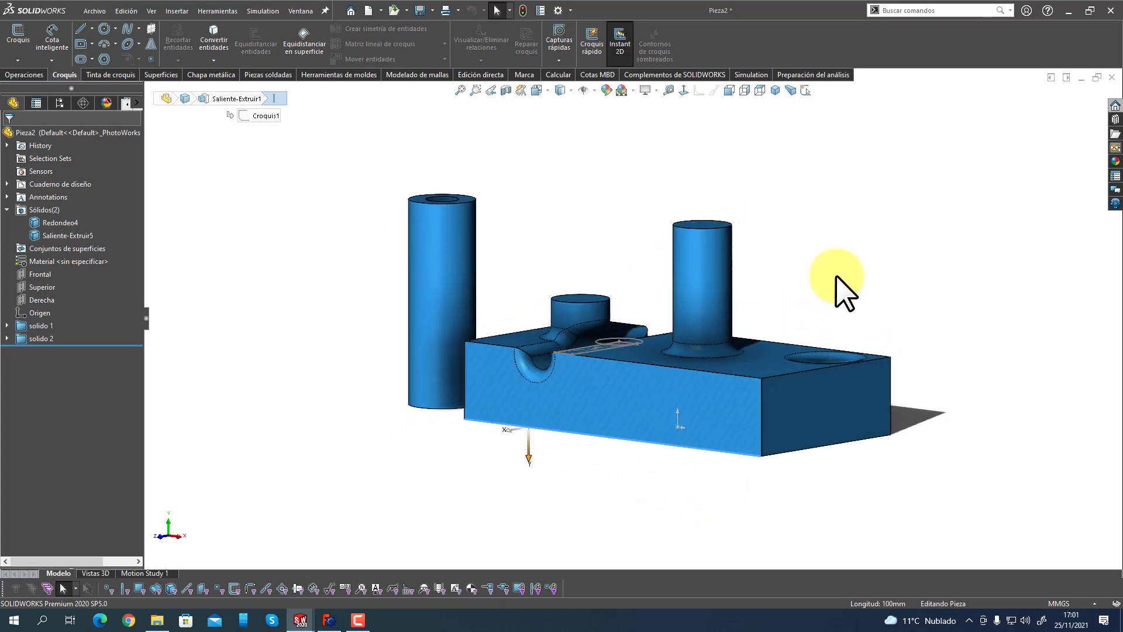
pyautogui.moveTo(840, 288); pyautogui.dragTo(597, 345, button='middle')
pyautogui.scroll(-6, 602, 357)
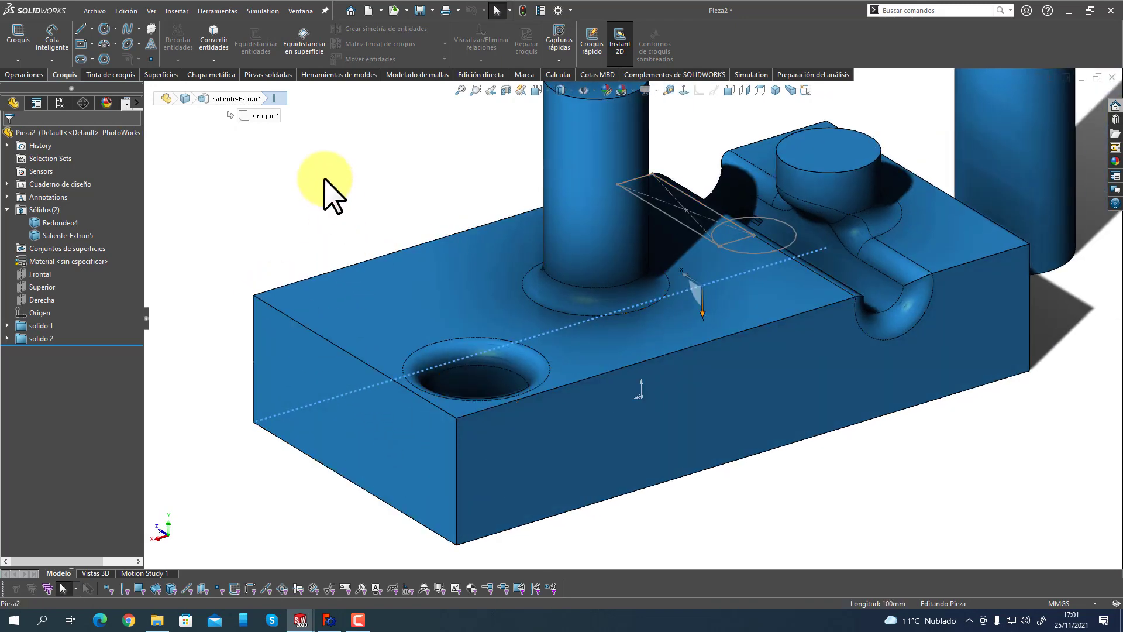
pyautogui.scroll(6, 655, 316)
pyautogui.moveTo(647, 326); pyautogui.dragTo(745, 342, button='middle')
pyautogui.scroll(2, 673, 280)
pyautogui.scroll(-4, 619, 256)
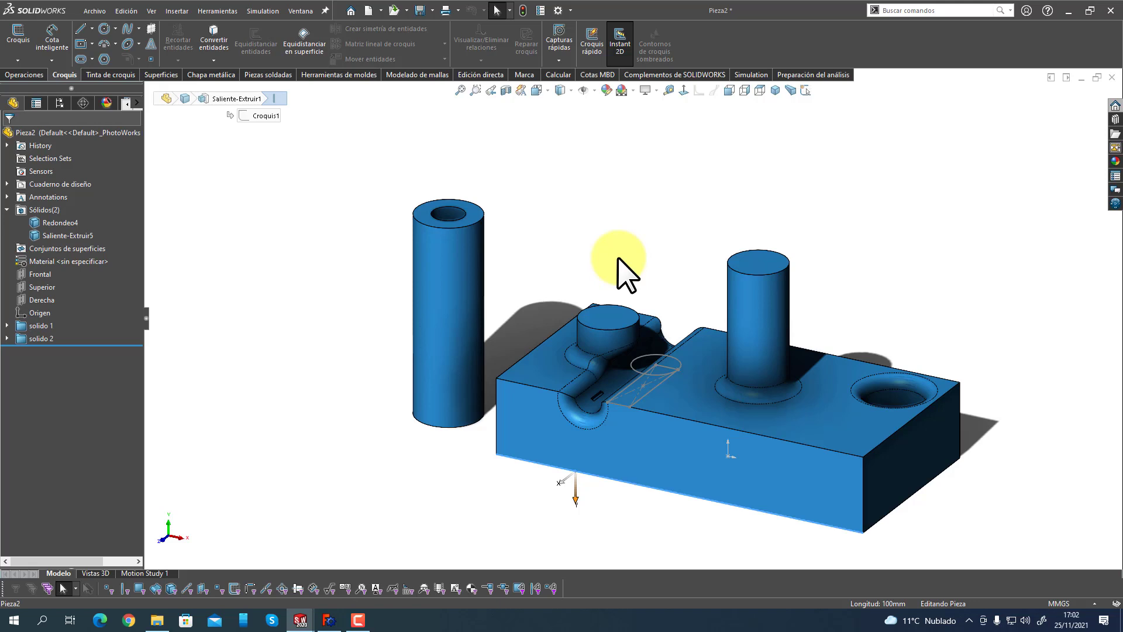
pyautogui.click(597, 332)
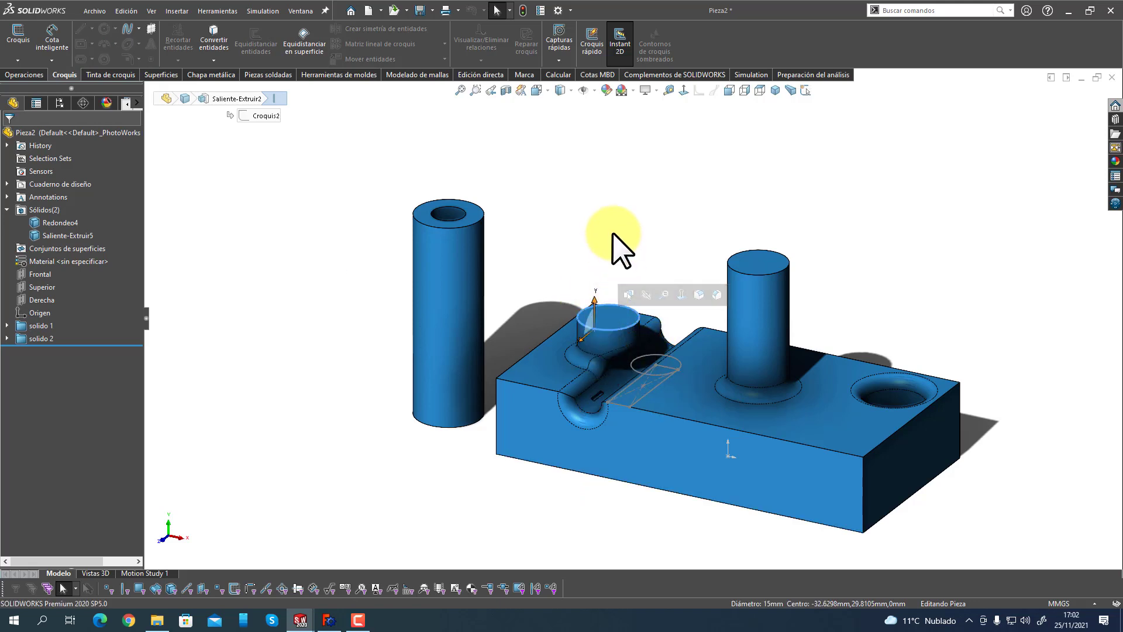
pyautogui.moveTo(612, 234); pyautogui.dragTo(791, 293, button='middle')
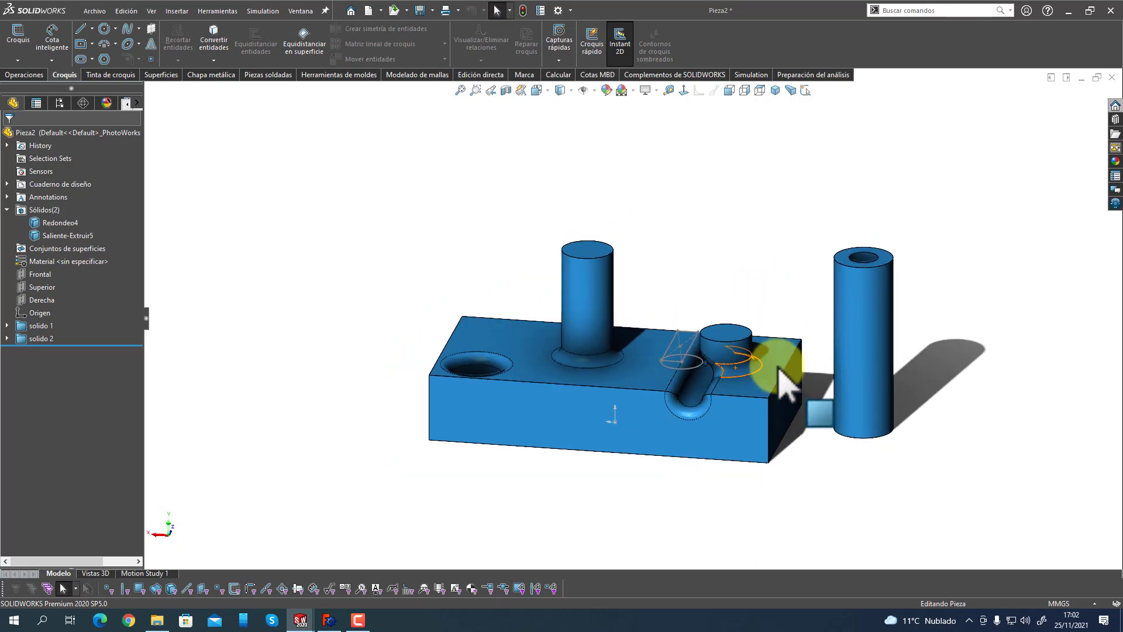
pyautogui.scroll(-4, 707, 323)
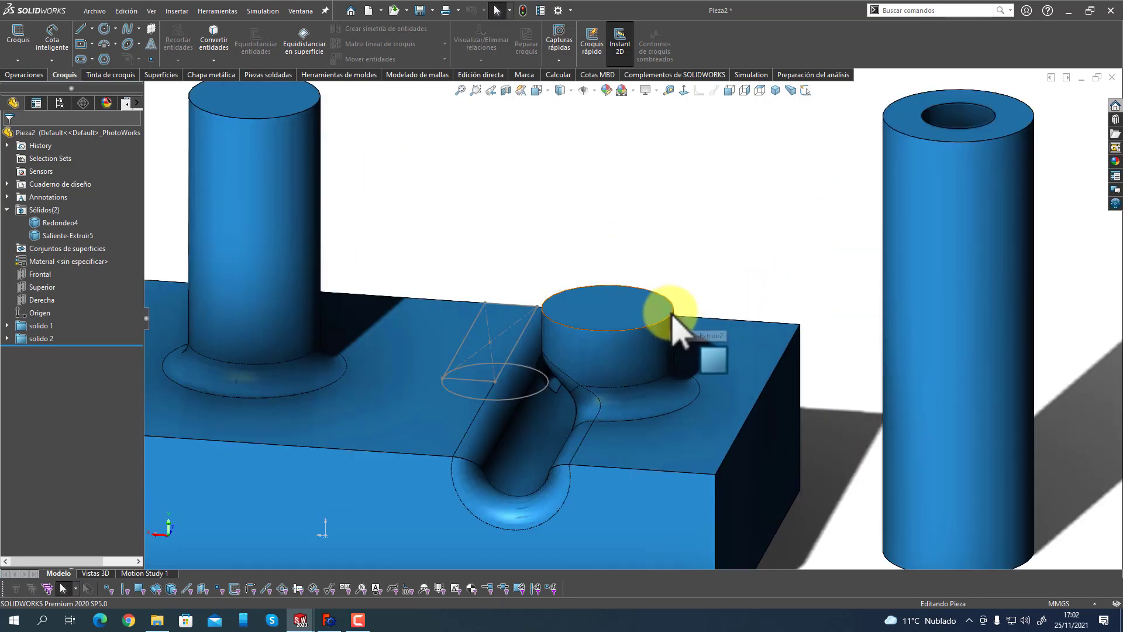
pyautogui.scroll(5, 677, 313)
pyautogui.moveTo(591, 346); pyautogui.dragTo(792, 326, button='middle')
pyautogui.moveTo(497, 246); pyautogui.dragTo(509, 304, button='middle')
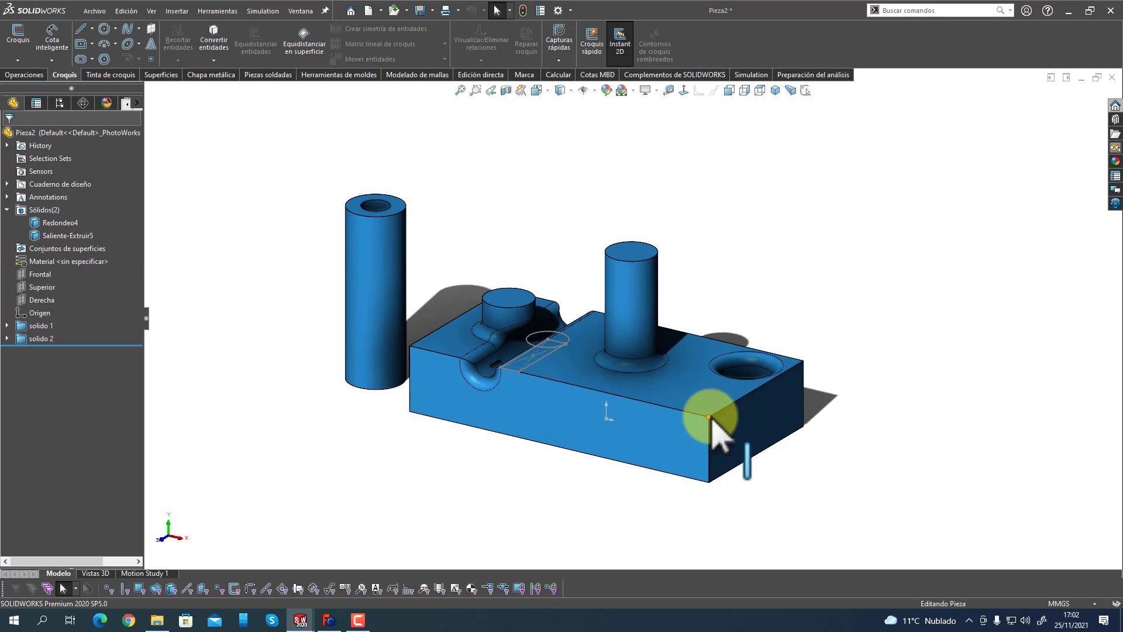
pyautogui.moveTo(709, 417); pyautogui.dragTo(807, 439, button='middle')
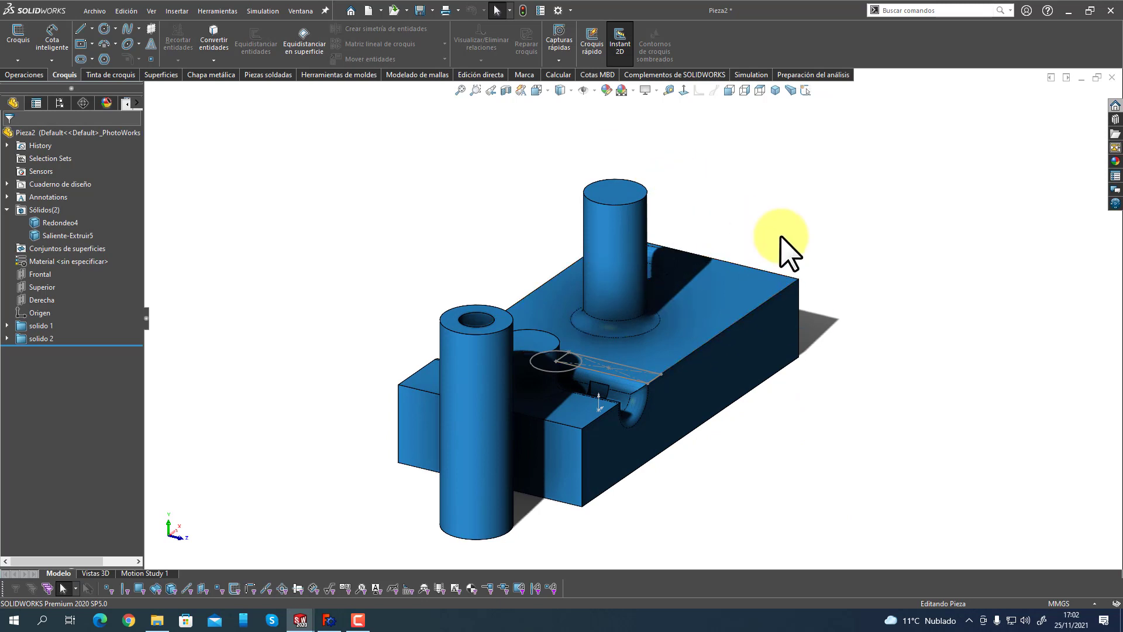
pyautogui.moveTo(825, 527); pyautogui.dragTo(619, 413, button='middle')
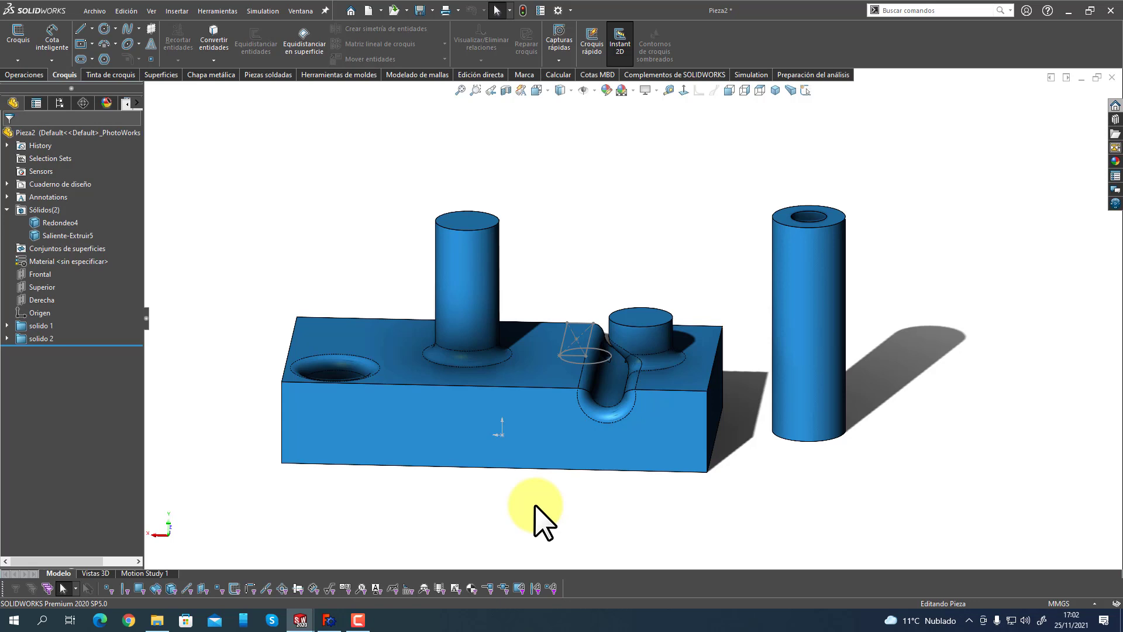
pyautogui.moveTo(514, 509); pyautogui.dragTo(697, 525, button='middle')
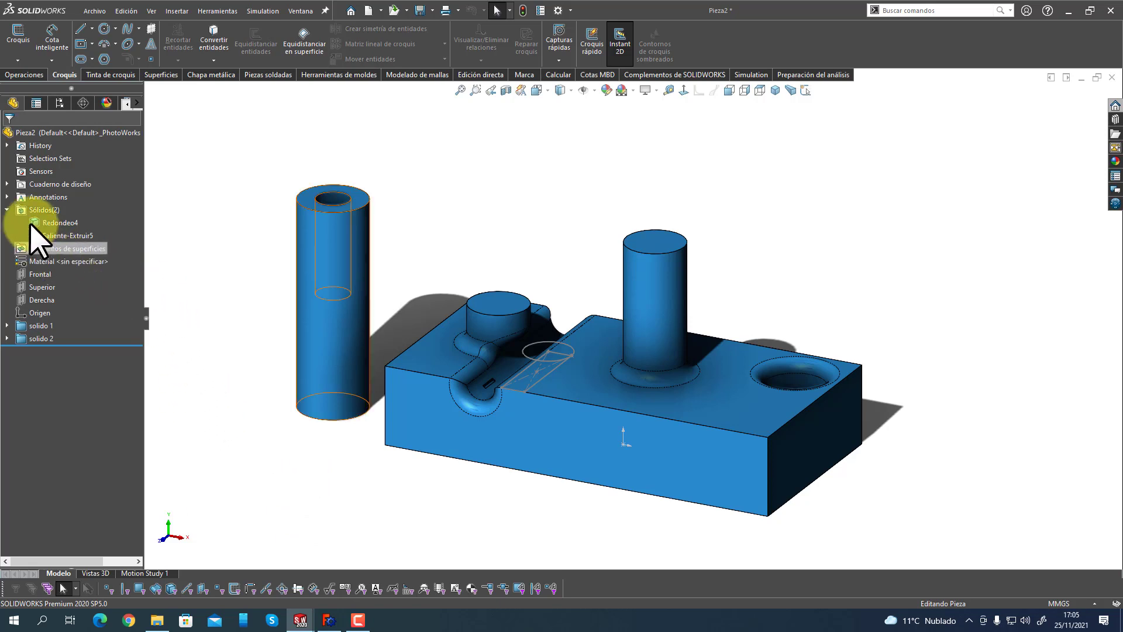
pyautogui.click(7, 209)
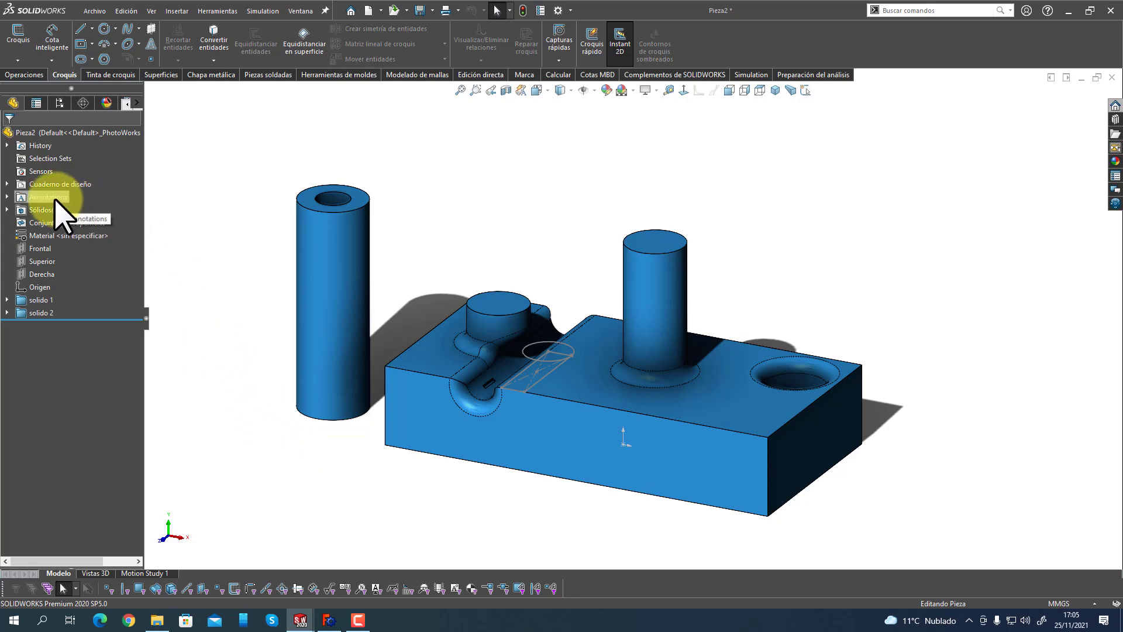
pyautogui.click(10, 199)
pyautogui.click(9, 197)
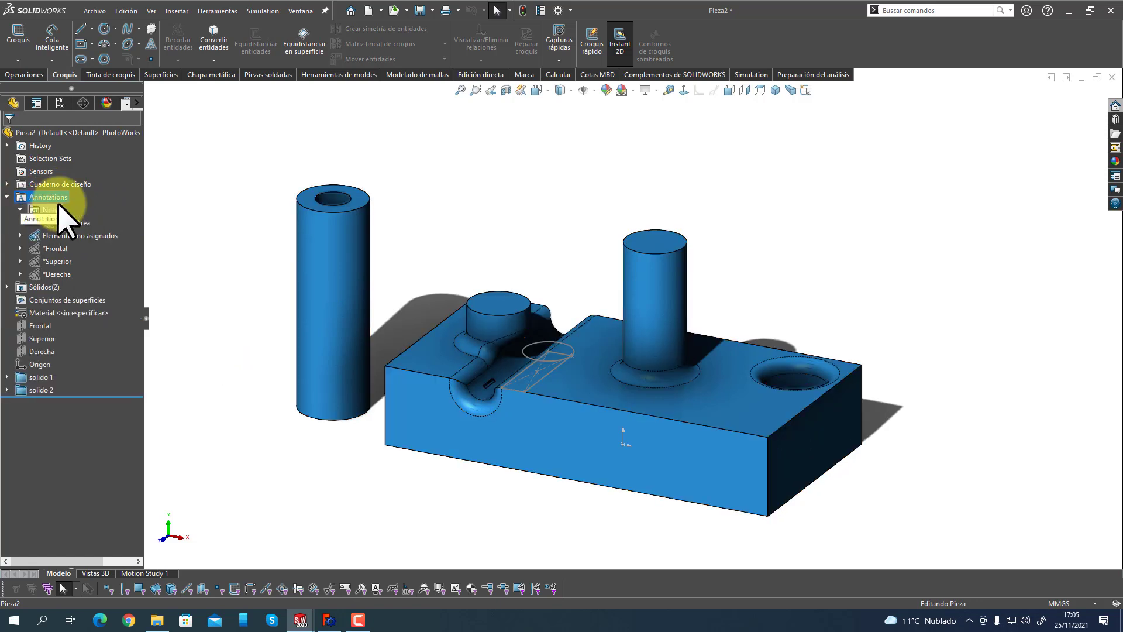
pyautogui.click(7, 197)
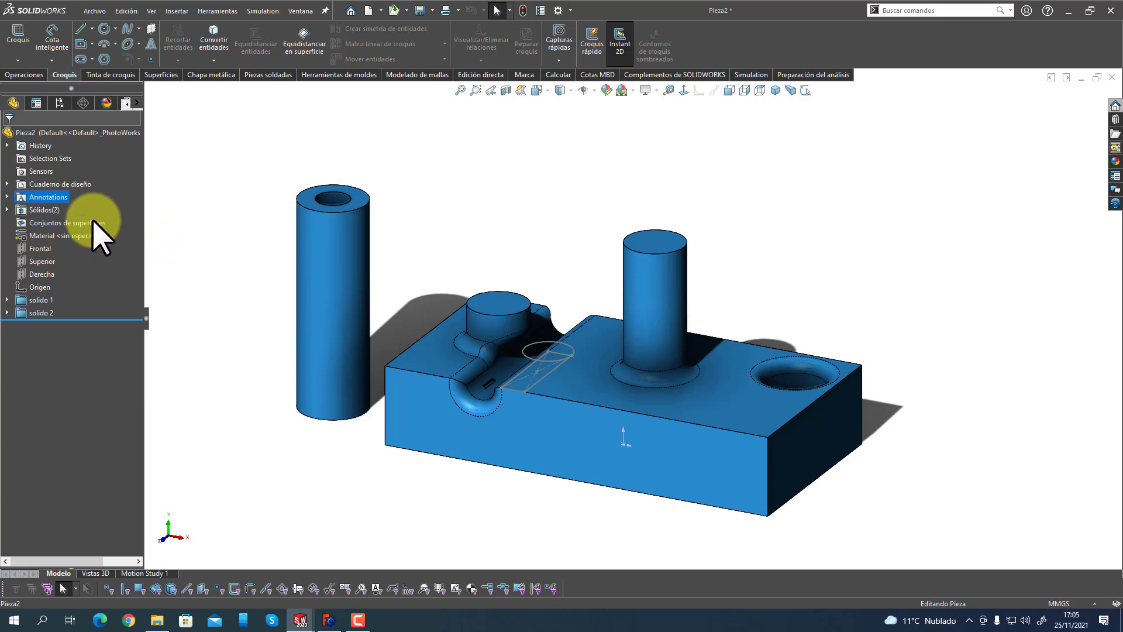
pyautogui.doubleClick(24, 211)
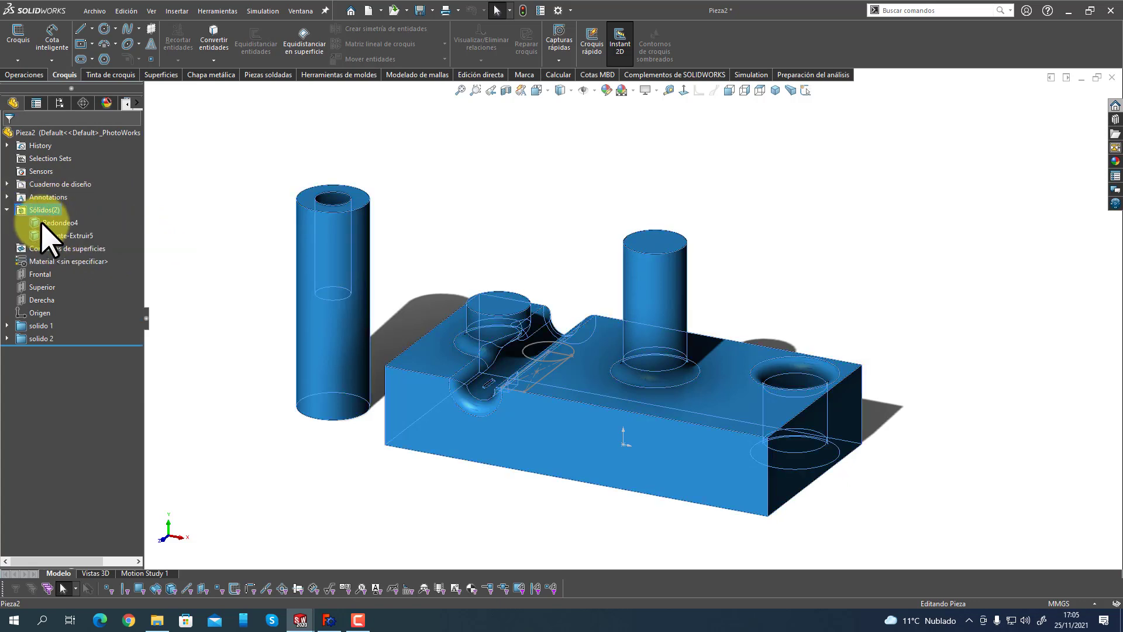
pyautogui.click(7, 209)
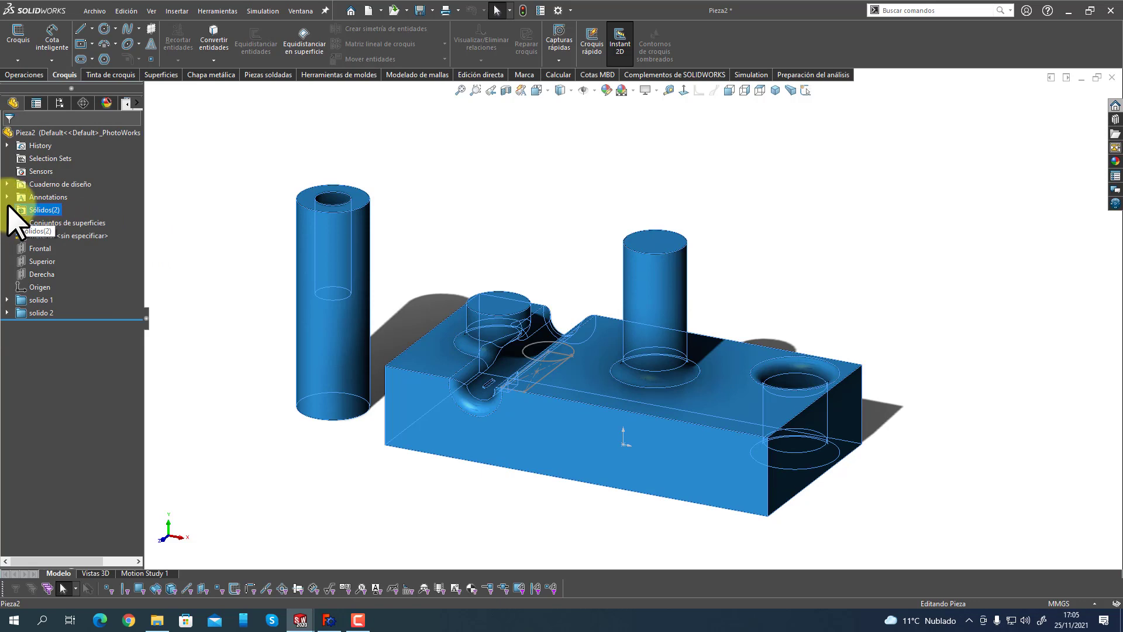
pyautogui.click(69, 223)
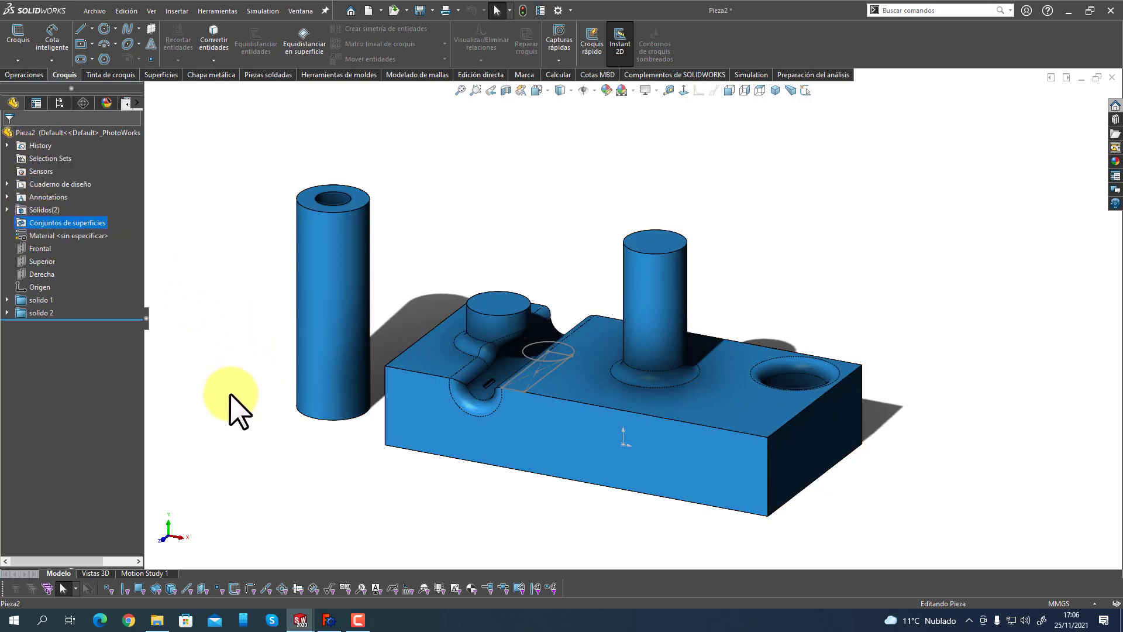
# In Ocultar/mostrar elementos del árbol, keep Conjuntos de superficies shown and hide Sensores.
pyautogui.rightClick(75, 131)
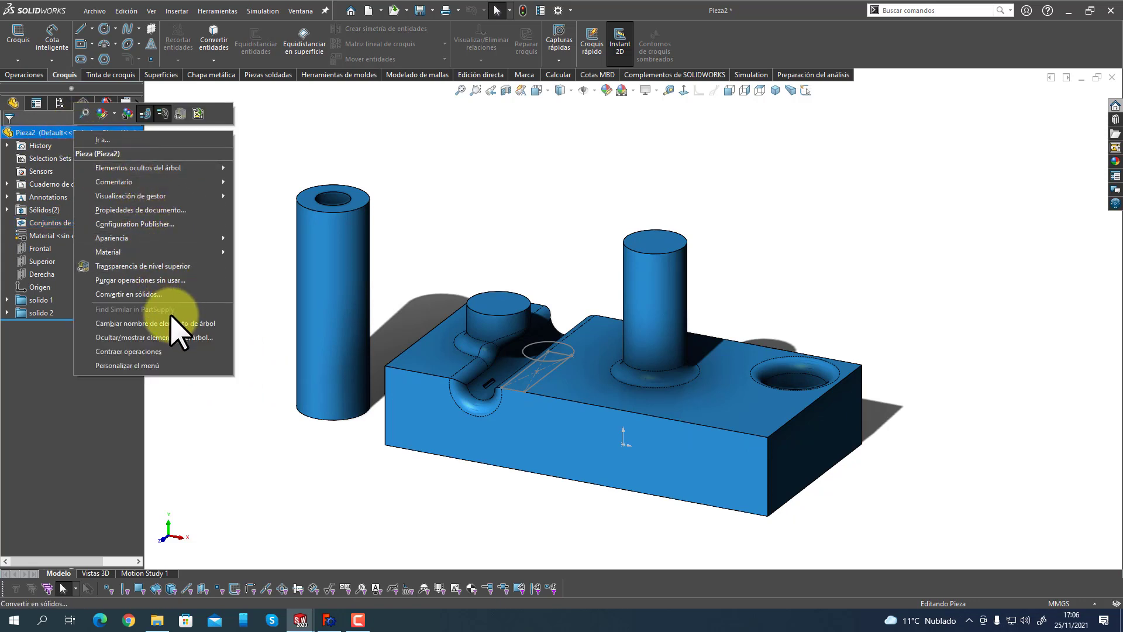
pyautogui.click(186, 339)
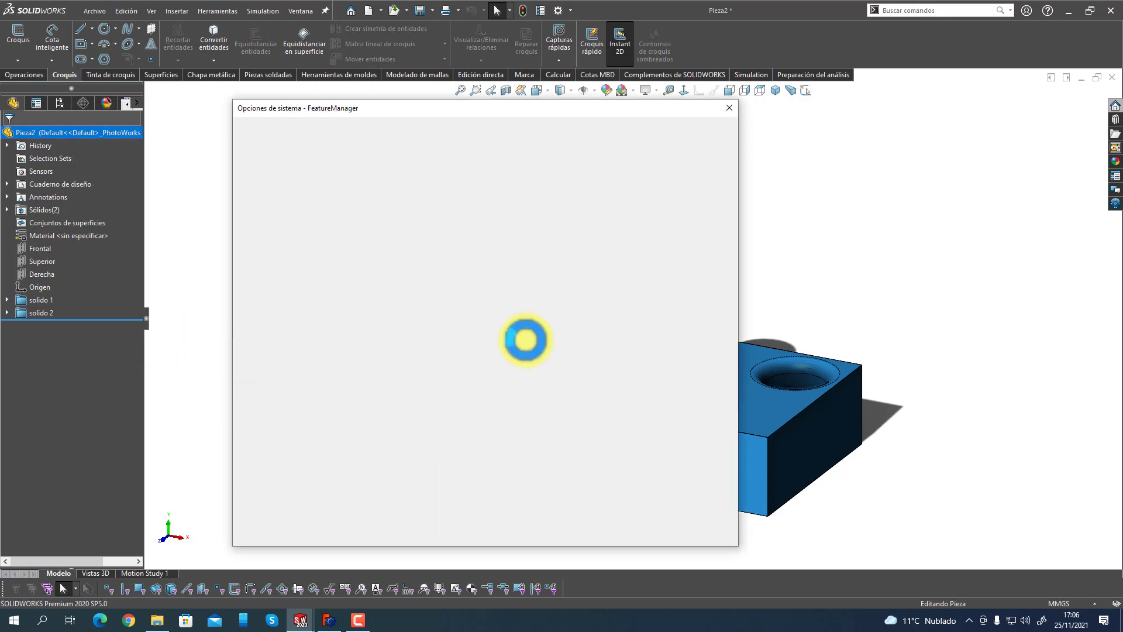
pyautogui.scroll(-2, 673, 339)
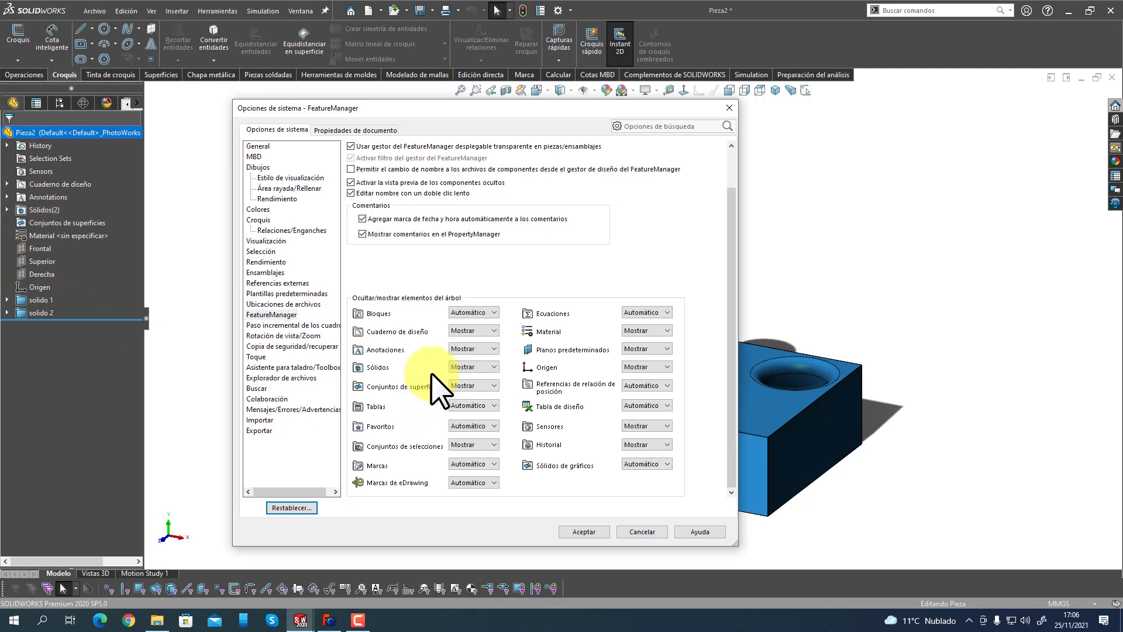
pyautogui.click(472, 331)
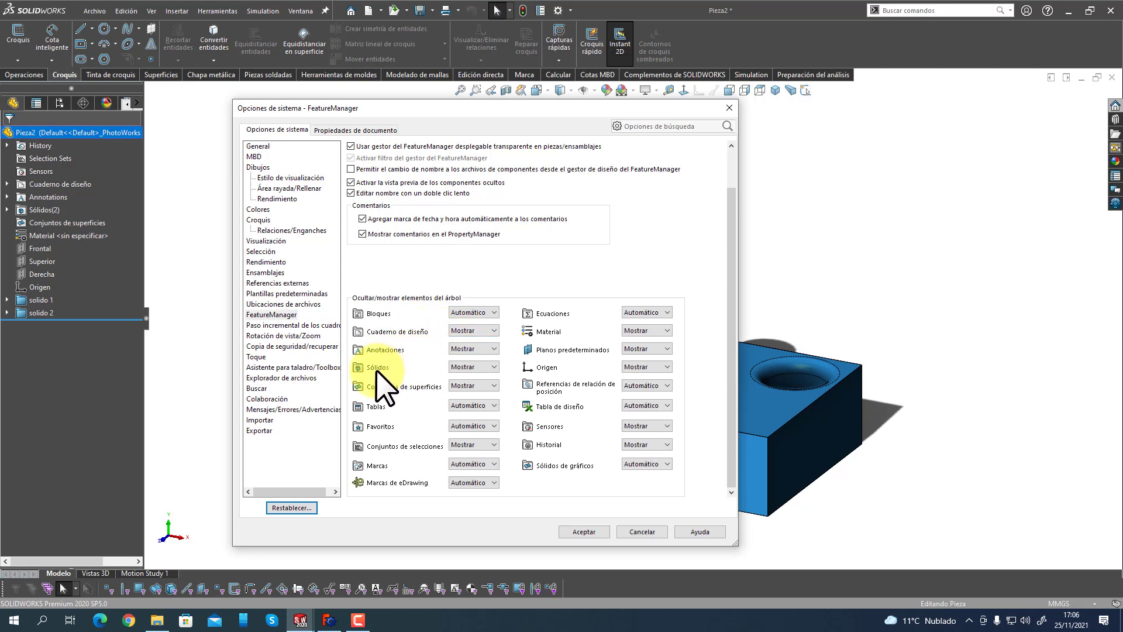
pyautogui.click(468, 386)
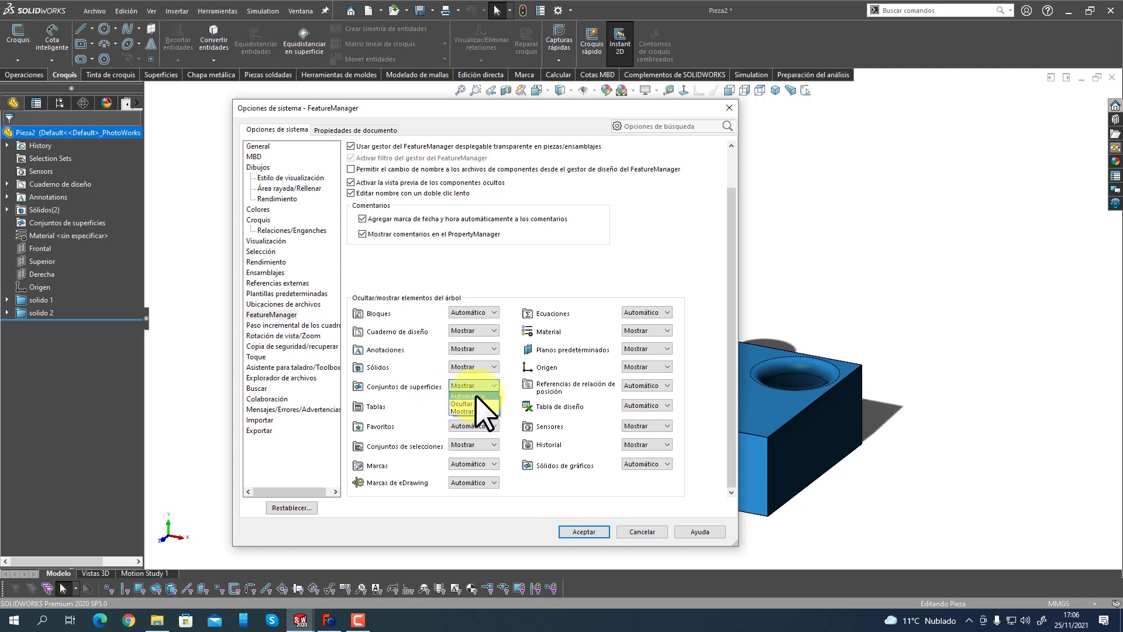
pyautogui.click(410, 395)
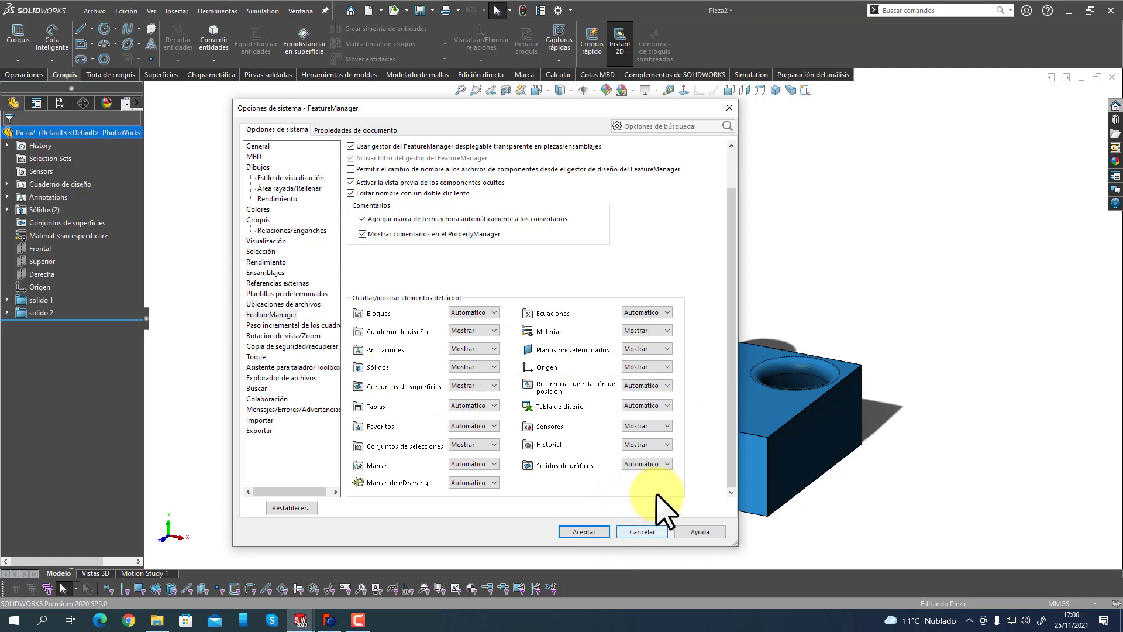
pyautogui.click(653, 429)
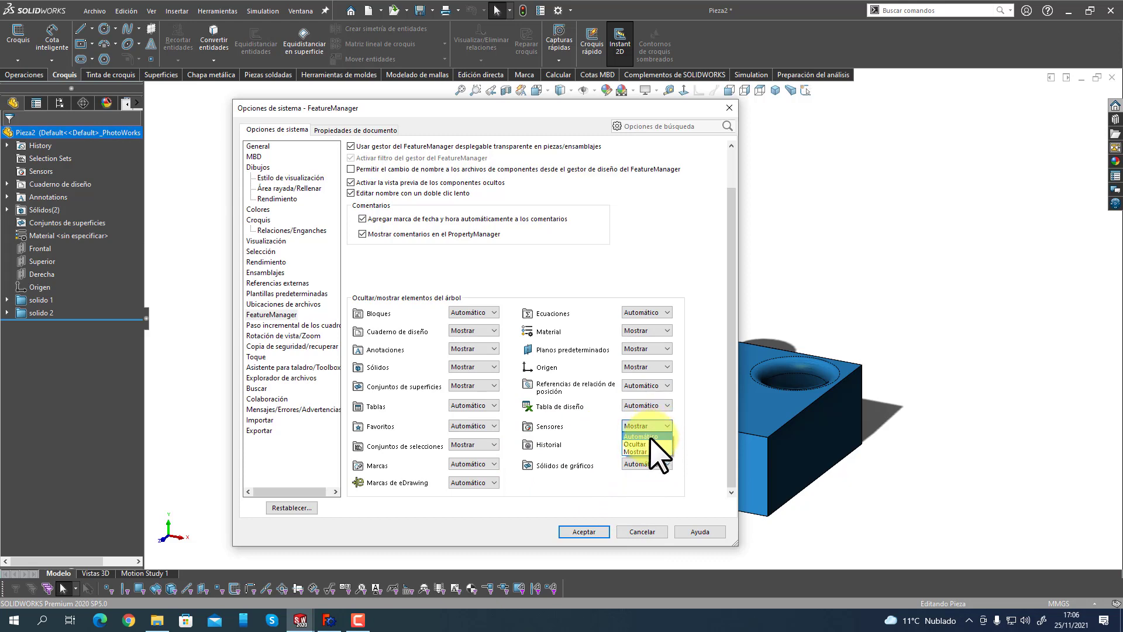
pyautogui.click(637, 444)
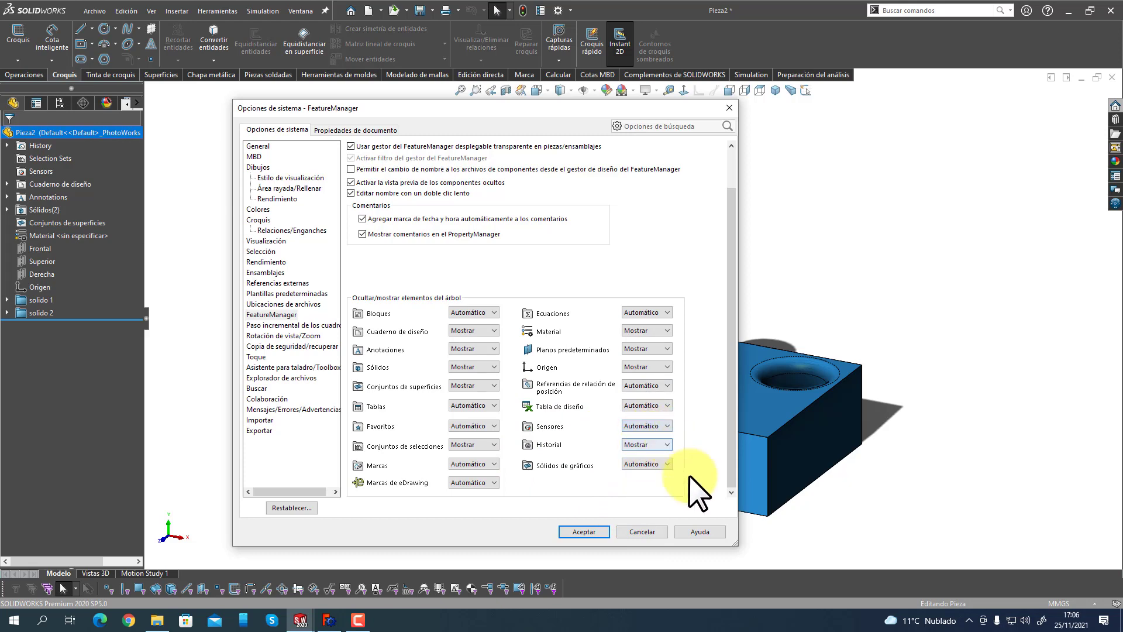
pyautogui.click(585, 530)
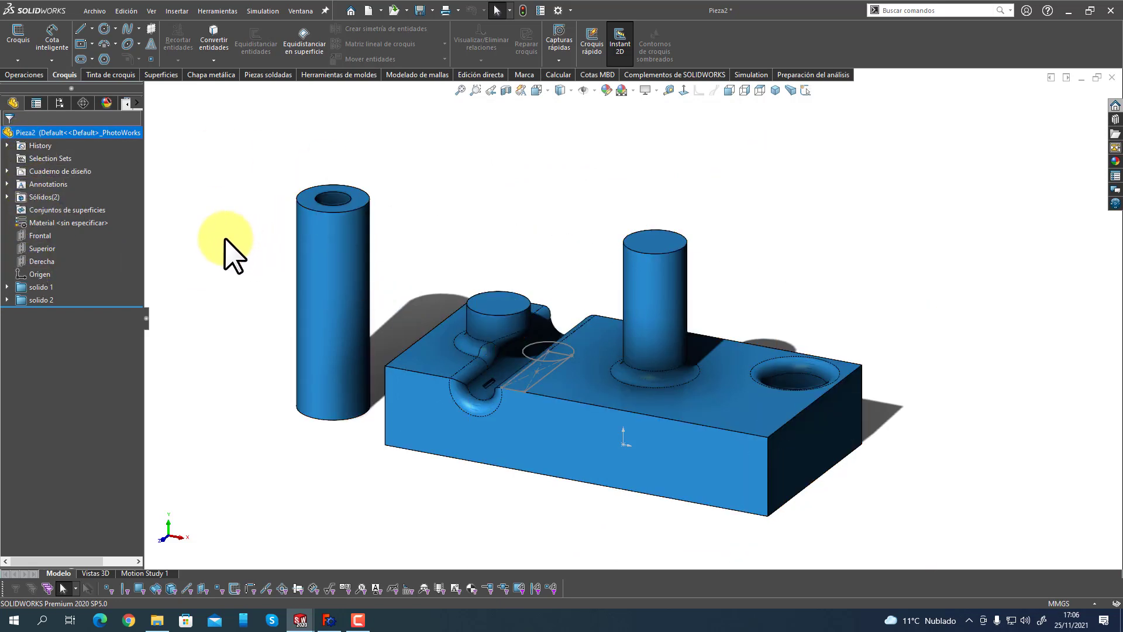
# Reopen the tree-item visibility settings and set Sensores to Mostrar.
pyautogui.rightClick(80, 134)
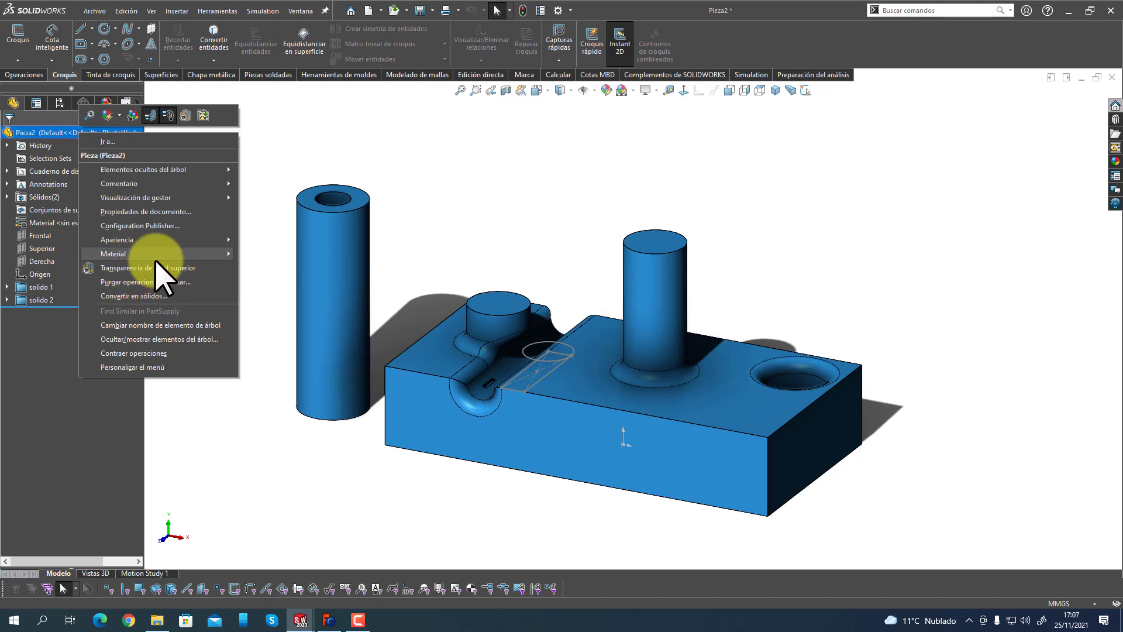
pyautogui.click(159, 340)
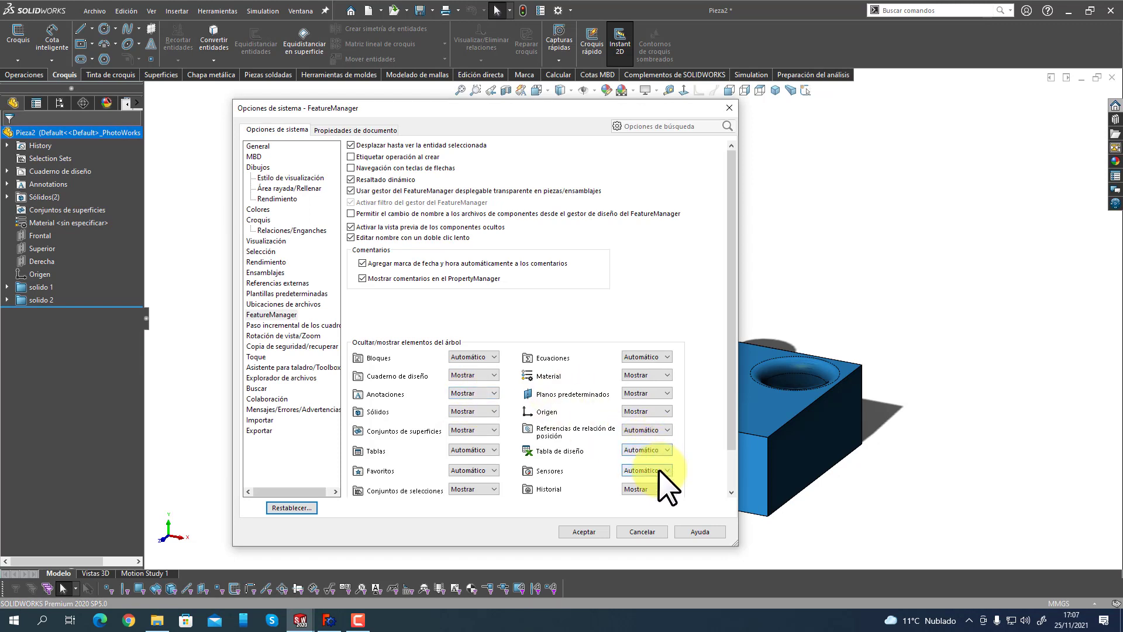
pyautogui.click(660, 472)
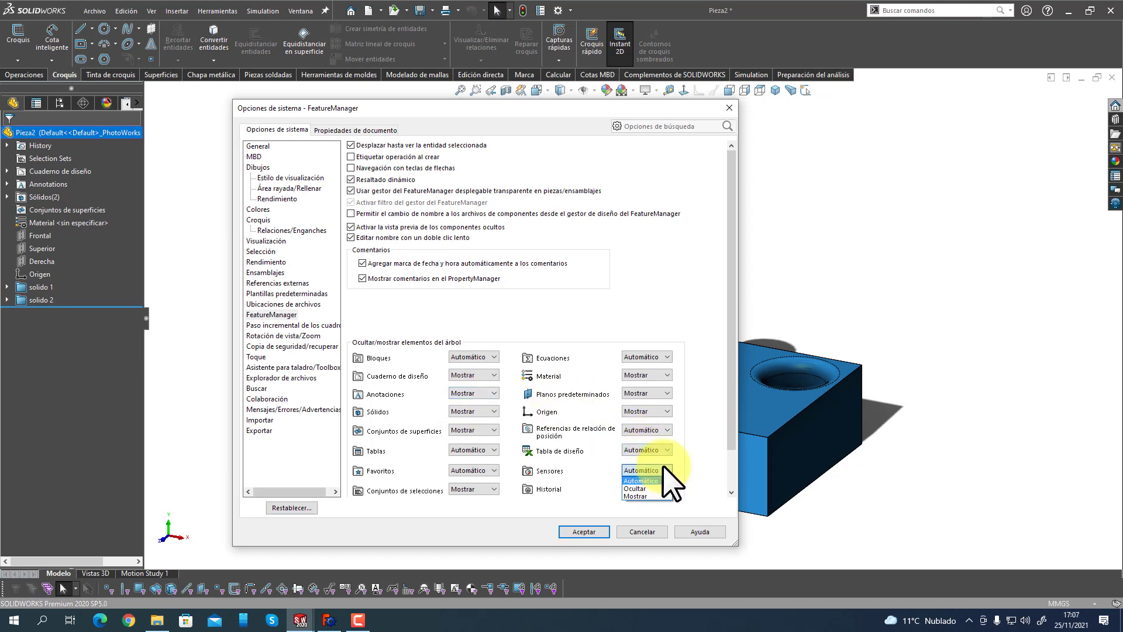
pyautogui.click(649, 496)
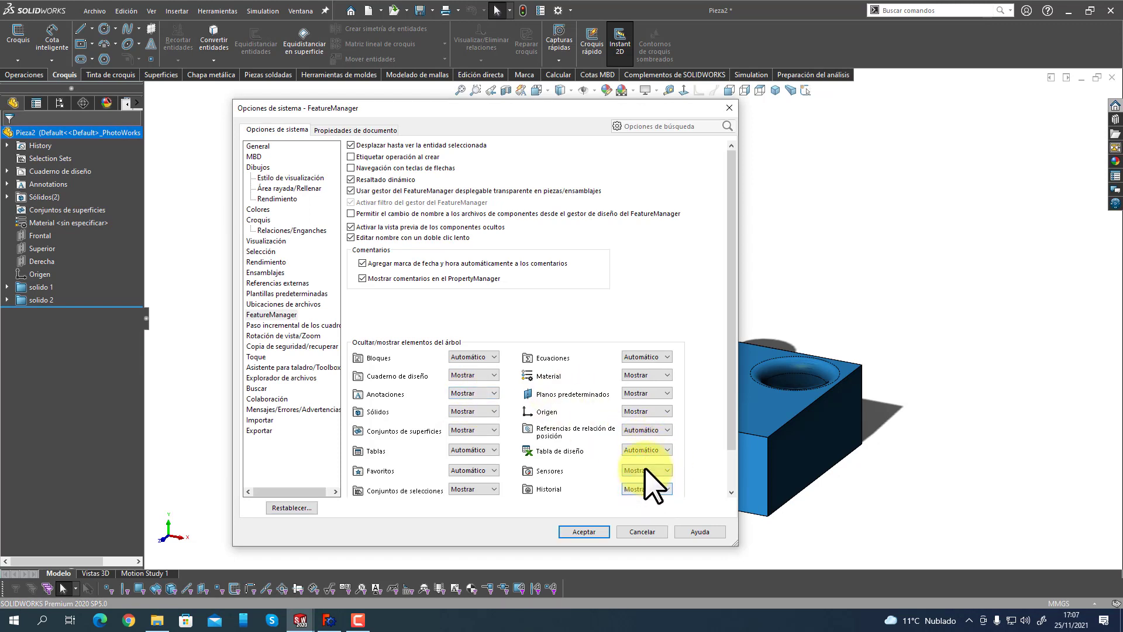
pyautogui.click(595, 533)
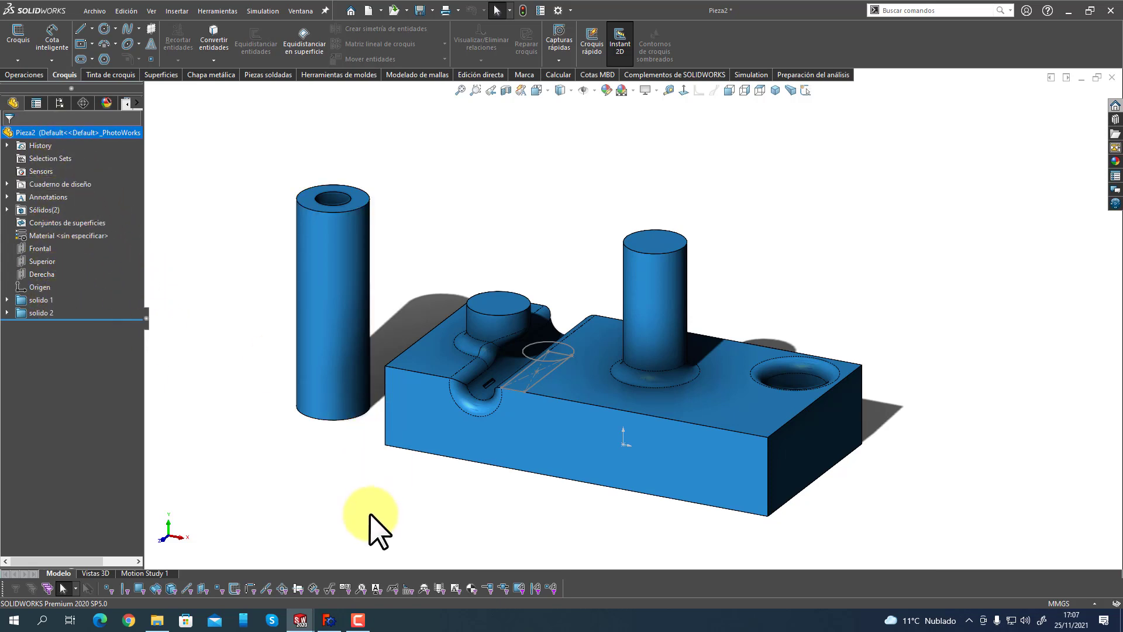
# Return to FreeCAD after a brief look at Pieza2, and deselect the green cylinder.
pyautogui.click(329, 620)
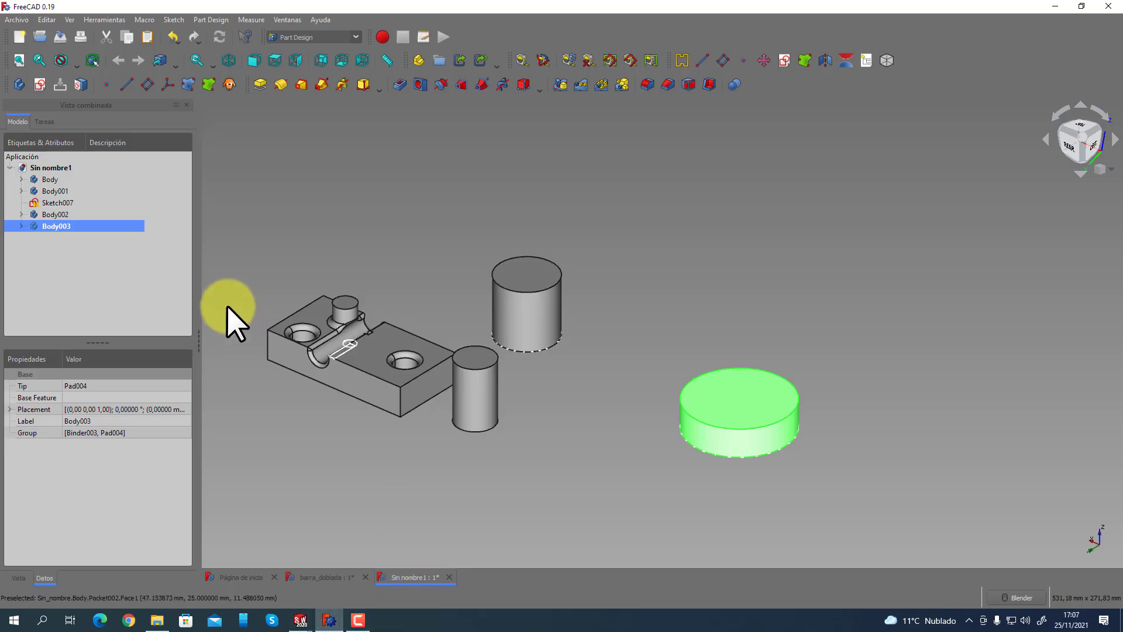
pyautogui.click(304, 619)
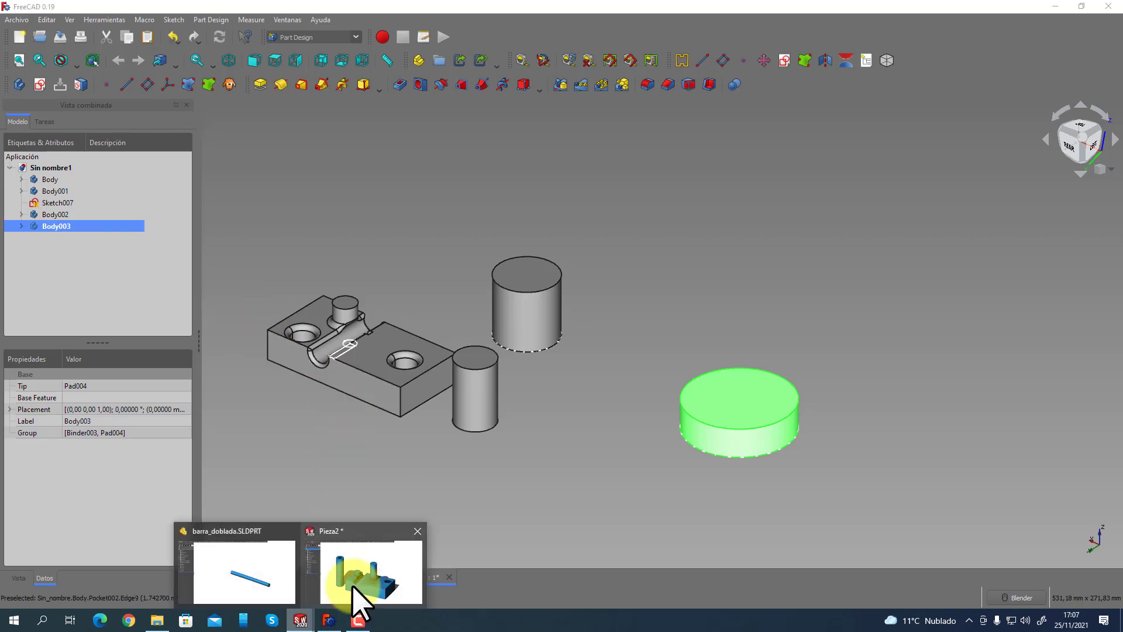
pyautogui.click(353, 588)
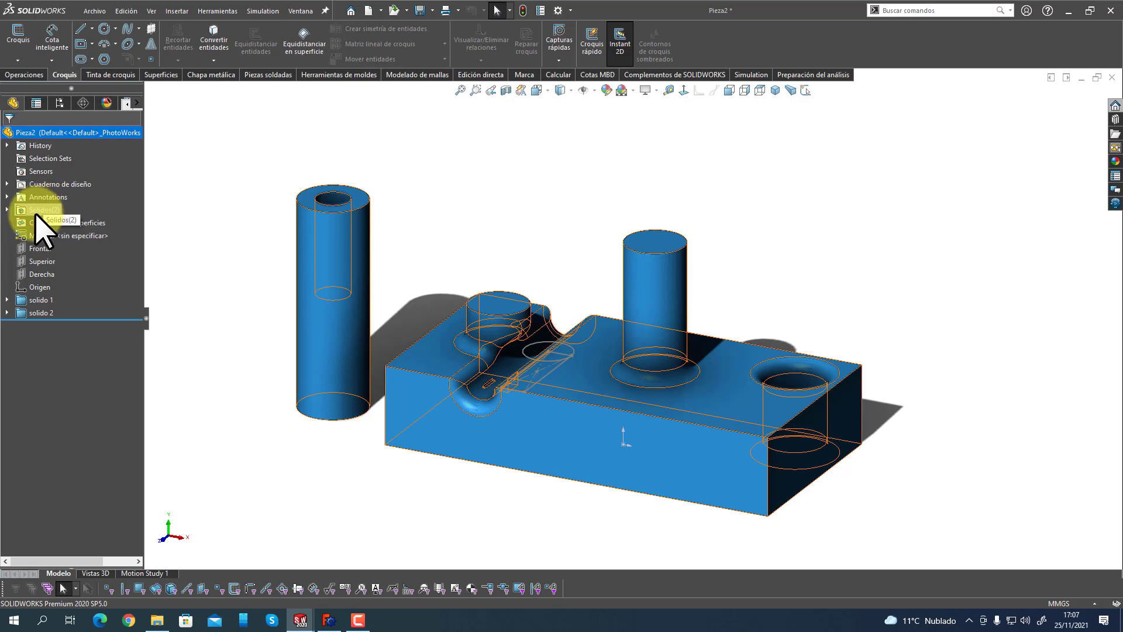
pyautogui.click(329, 619)
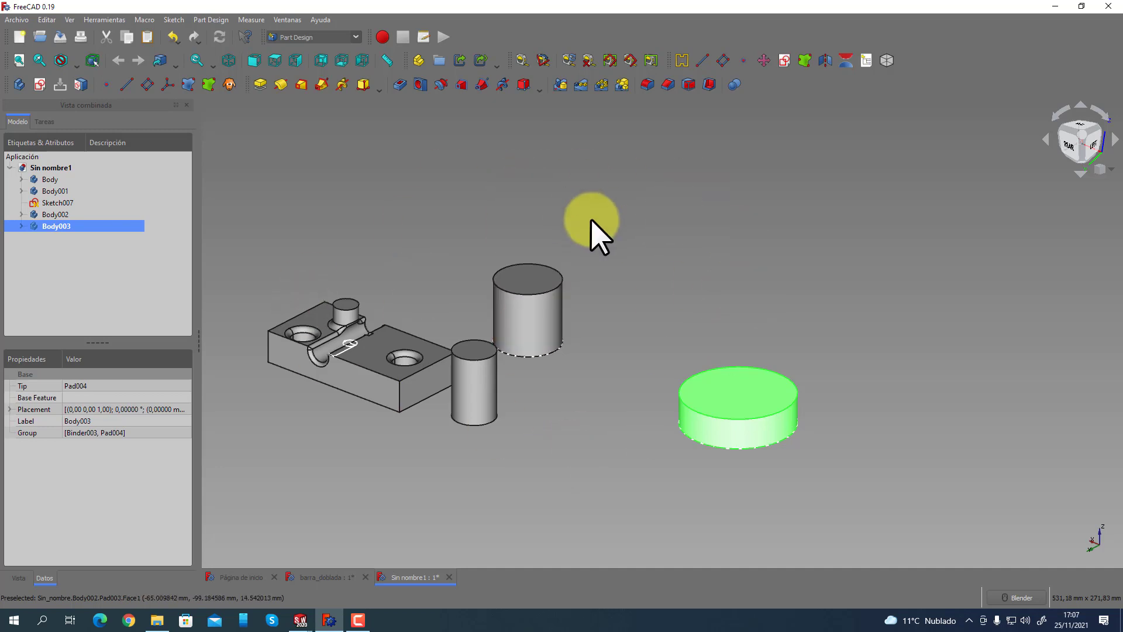
pyautogui.click(592, 230)
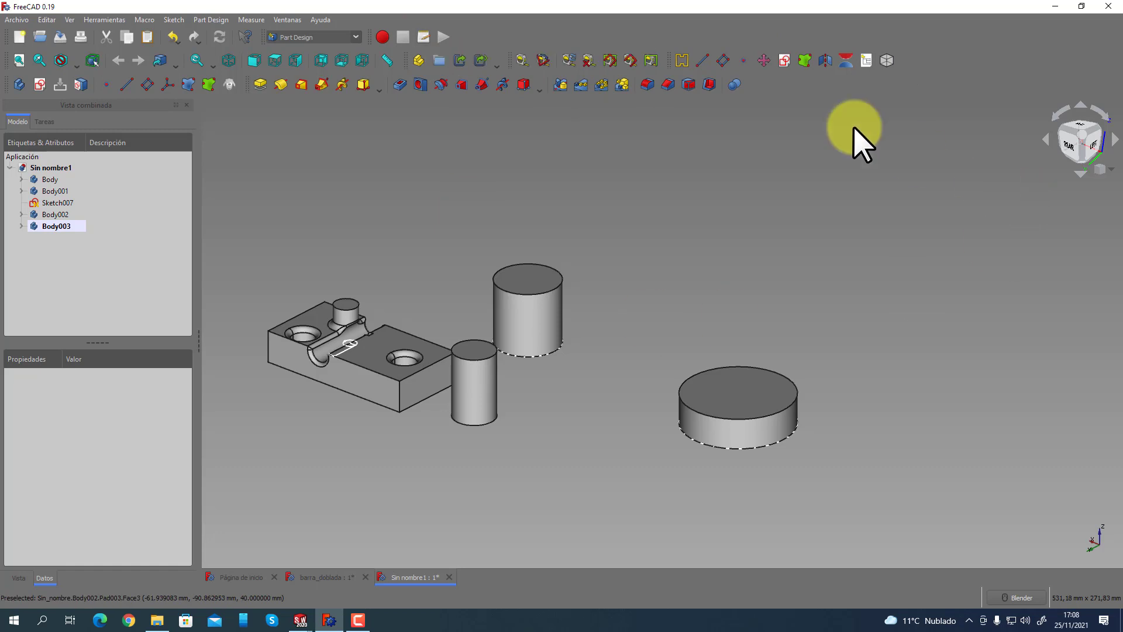
# Create a new plantilla_part document without saving it.
pyautogui.click(866, 69)
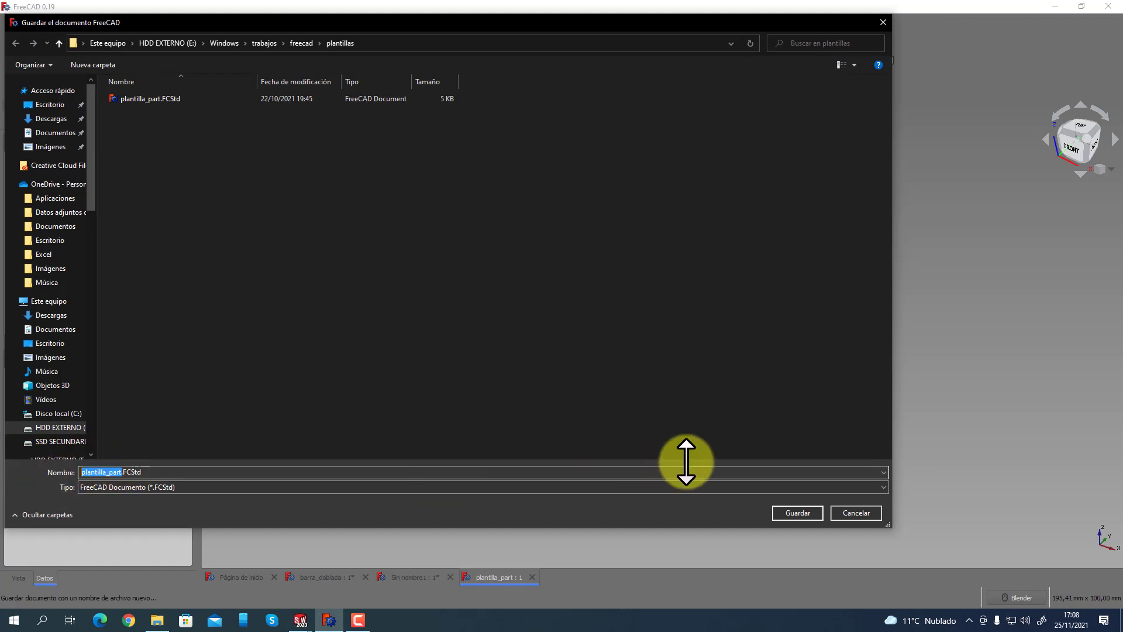
pyautogui.click(847, 511)
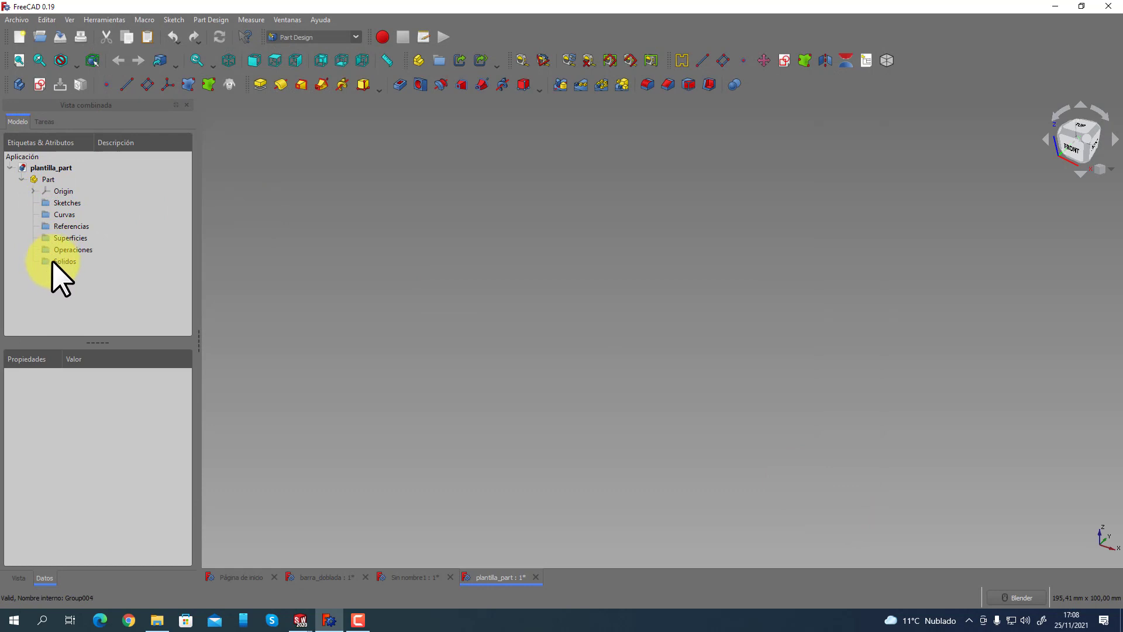
pyautogui.click(47, 181)
# Review the Sketches, Curvas, Referencias, Superficies, Operaciones and Solidos folders.
pyautogui.click(60, 201)
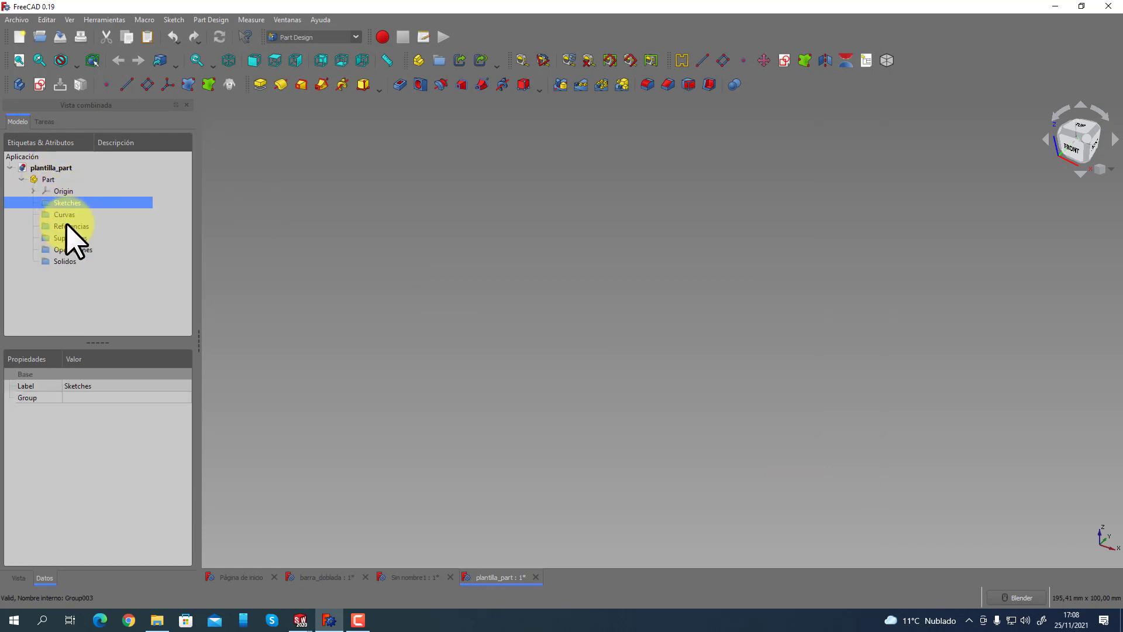
pyautogui.click(64, 215)
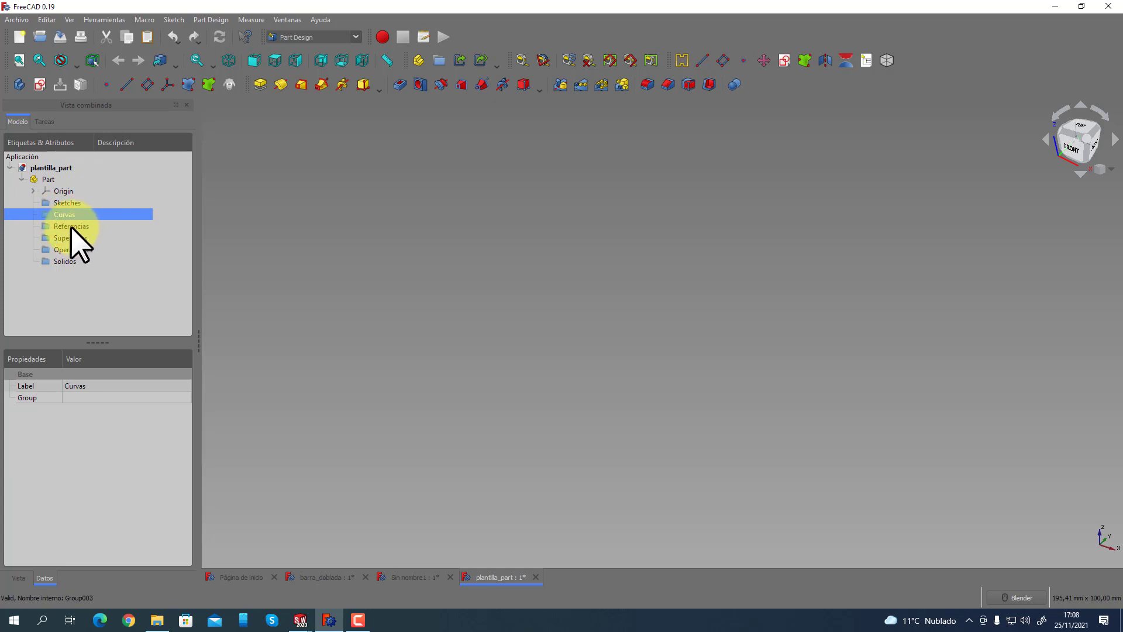
pyautogui.click(70, 227)
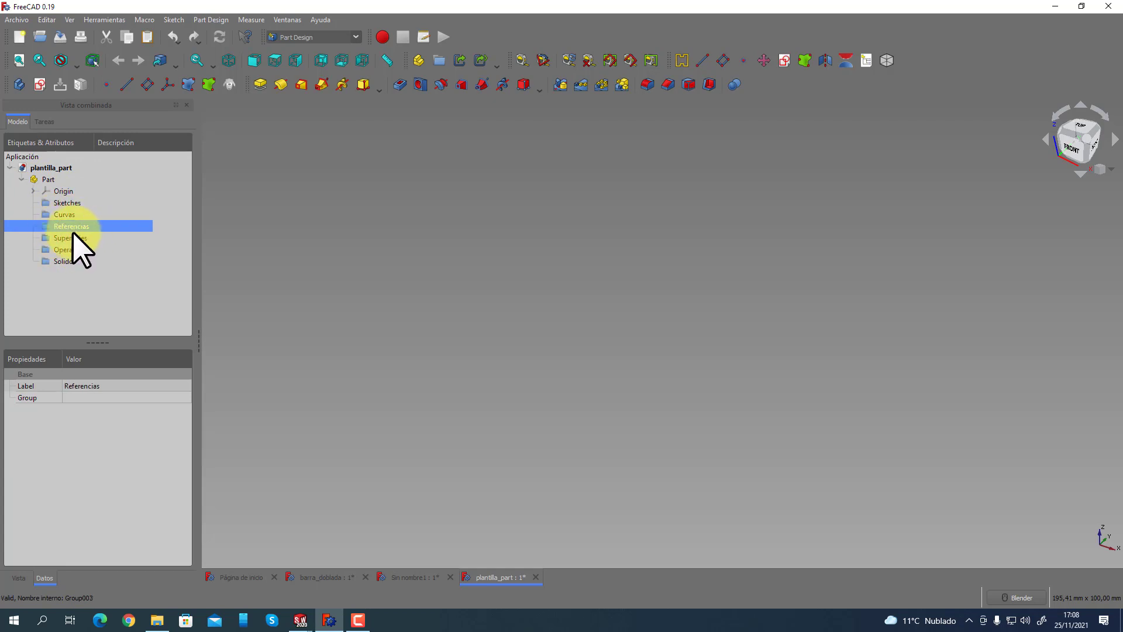
pyautogui.click(58, 238)
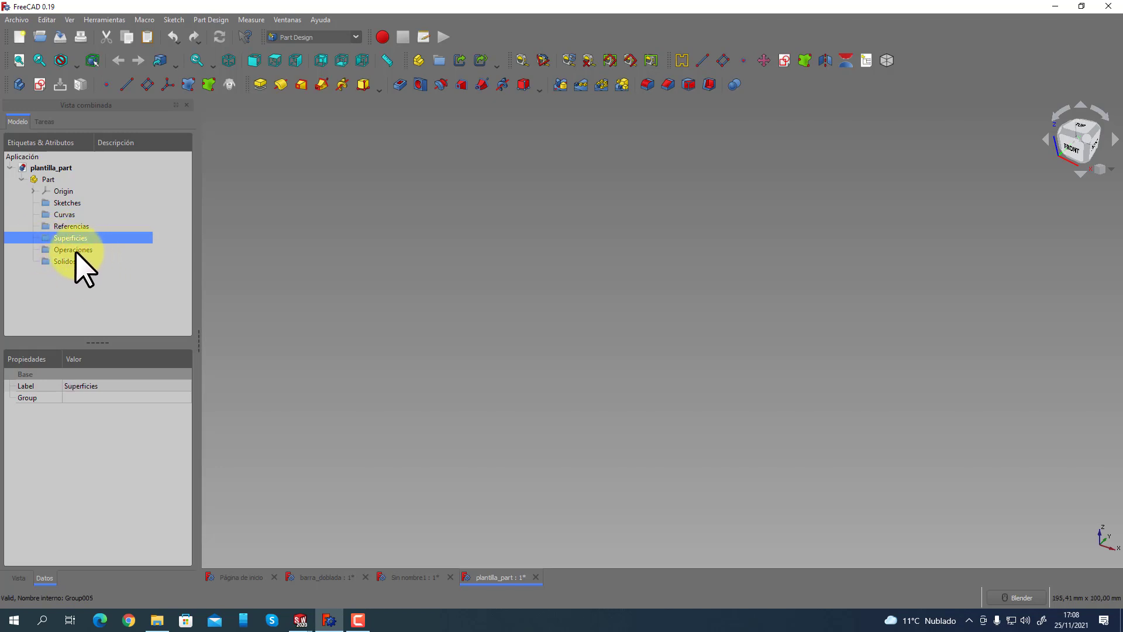
pyautogui.click(63, 251)
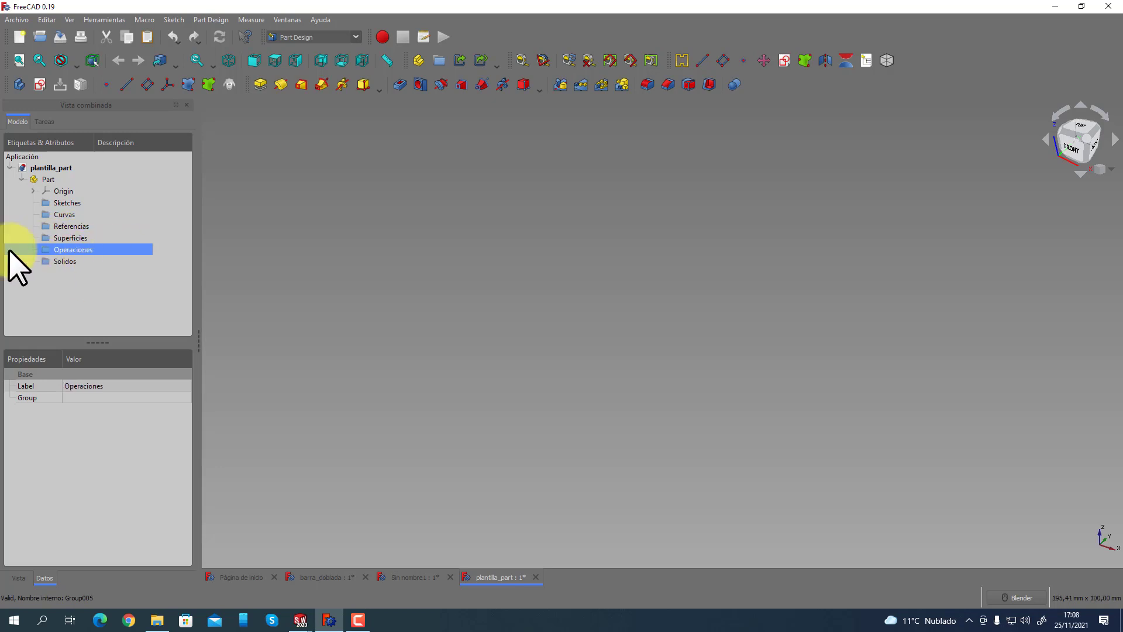
pyautogui.click(65, 262)
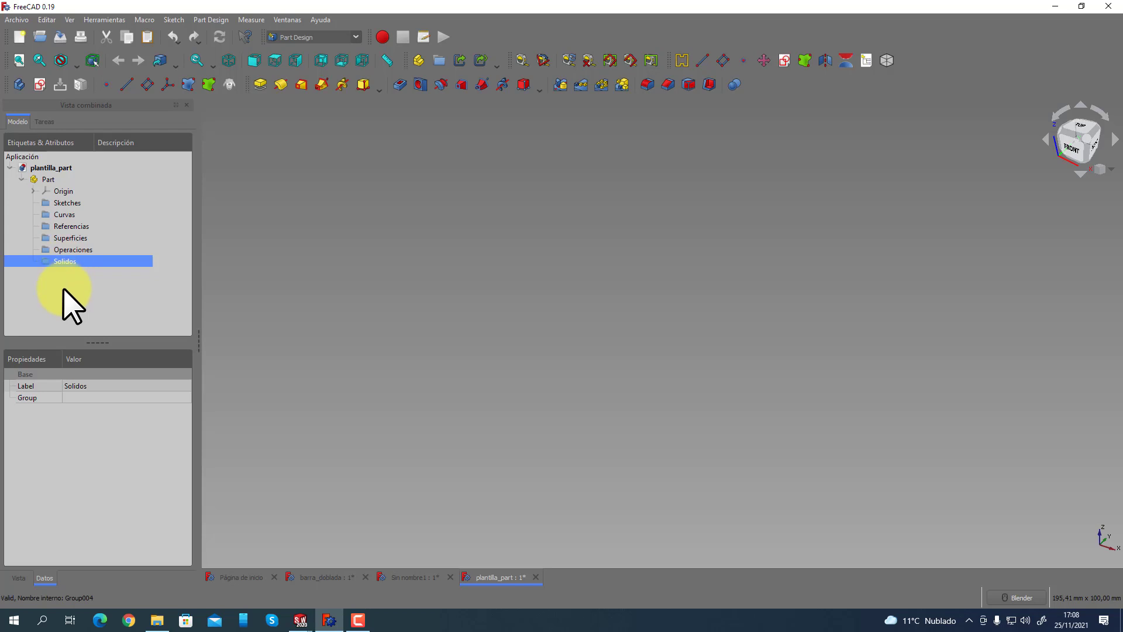
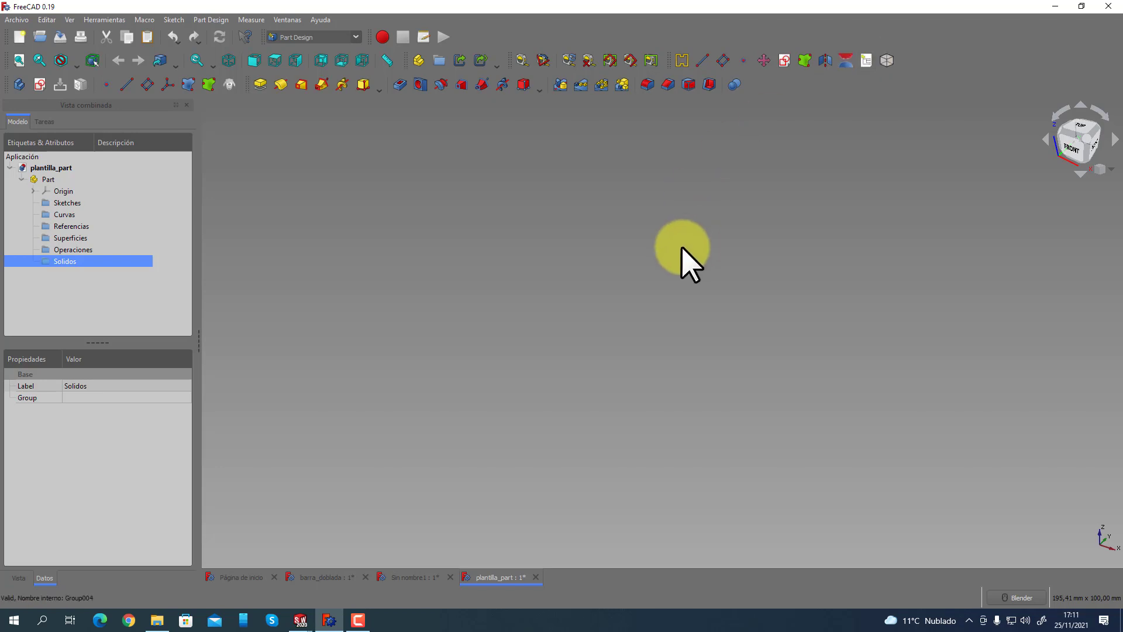
# Clear the tree selection, glance at SolidWorks' Pieza2, then return to plantilla_part in FreeCAD.
pyautogui.click(682, 249)
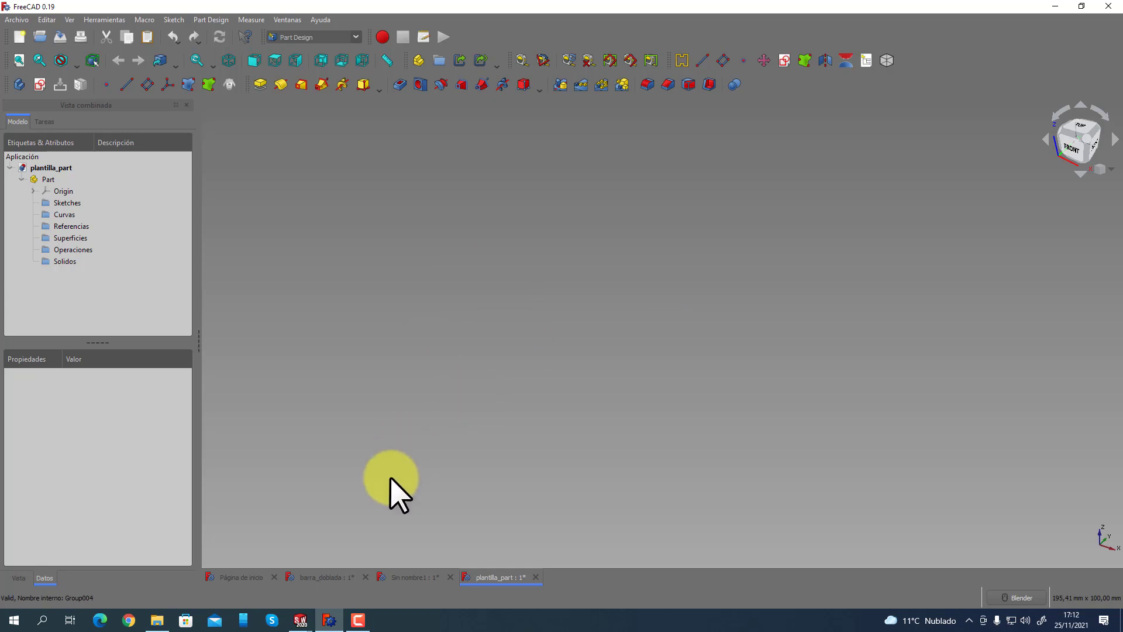
pyautogui.moveTo(298, 625)
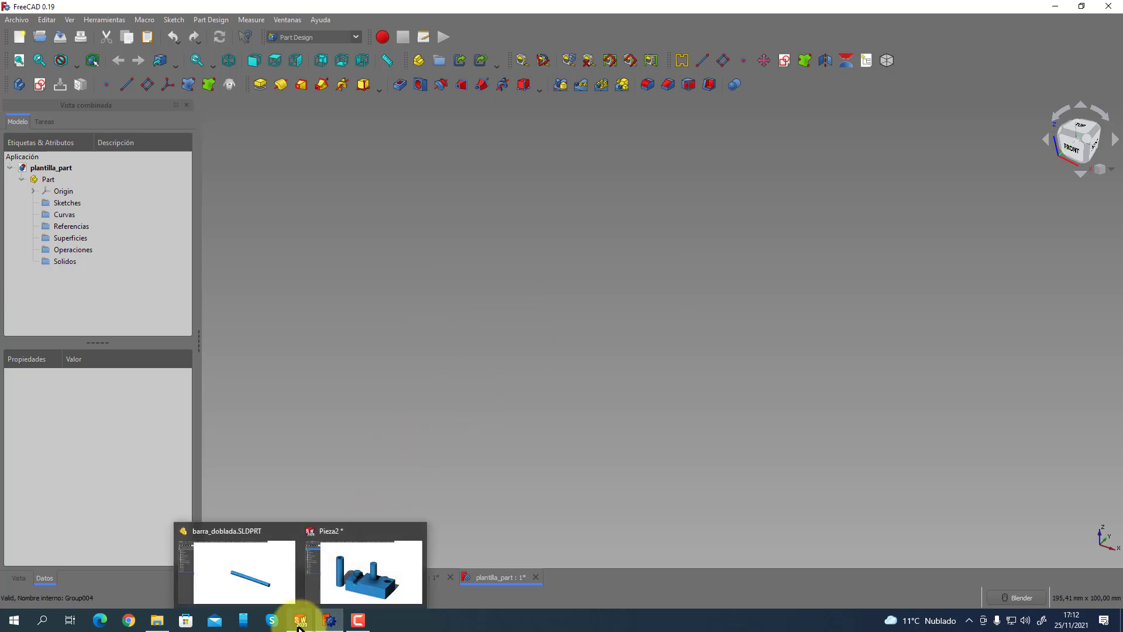
pyautogui.click(342, 594)
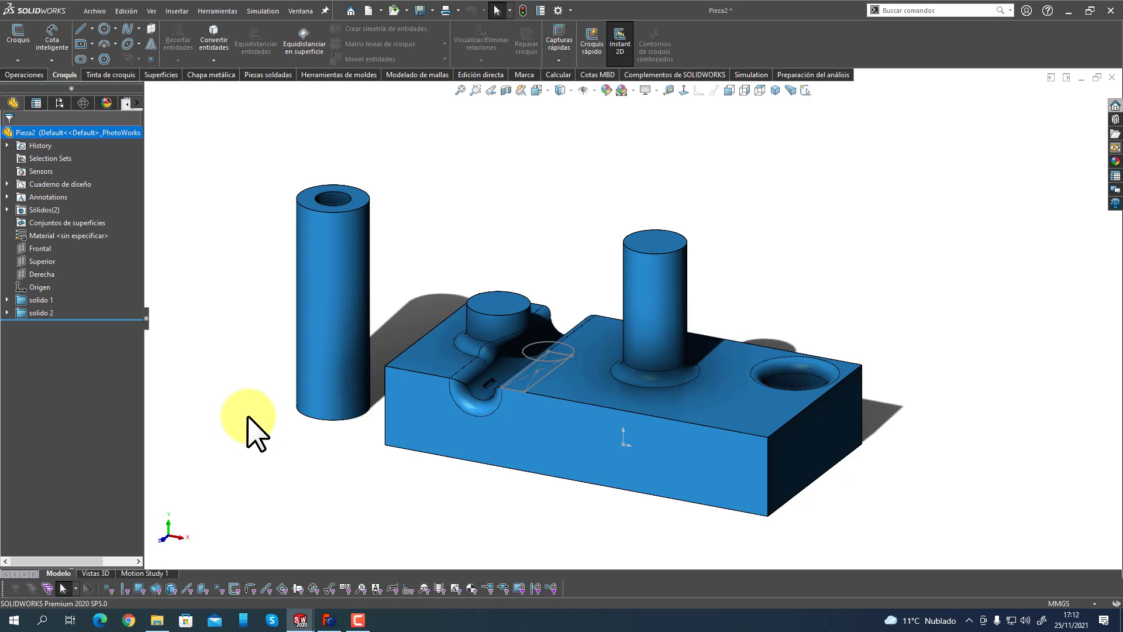
pyautogui.click(328, 619)
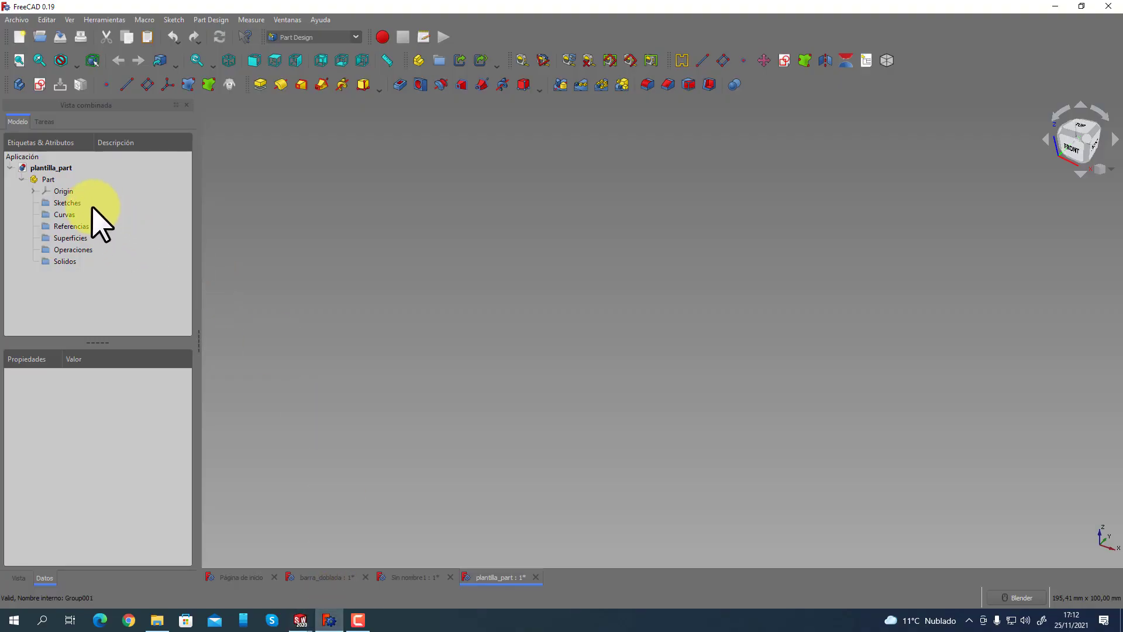
# Draw an origin-centred circle sketch on XY_Plane001, then delete its new Body.
pyautogui.click(38, 85)
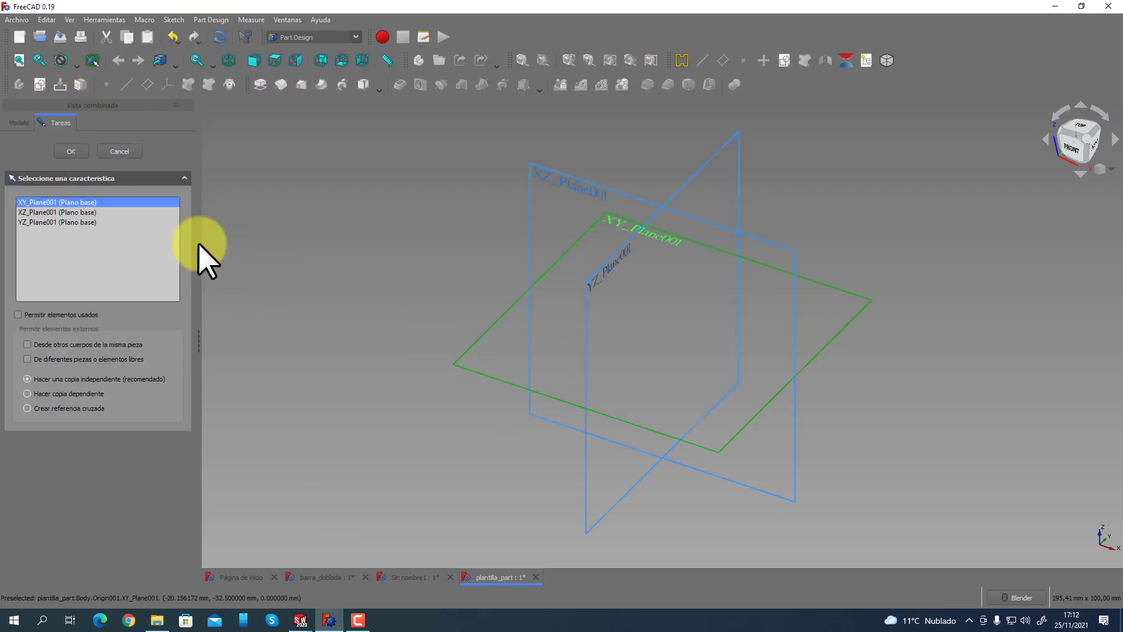
pyautogui.click(82, 151)
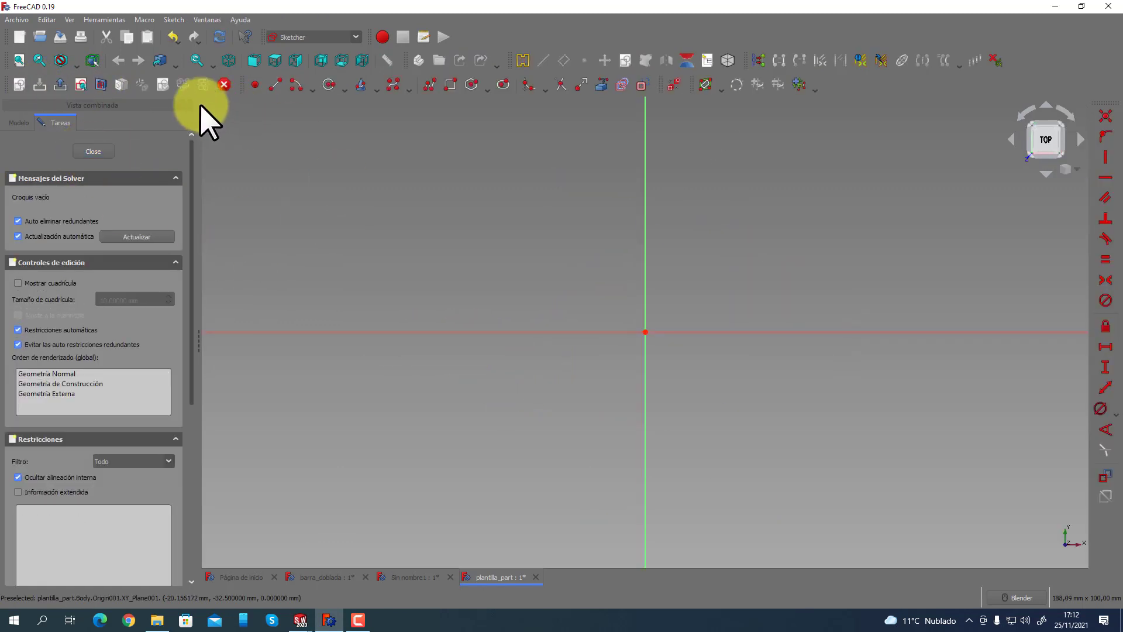
pyautogui.click(328, 84)
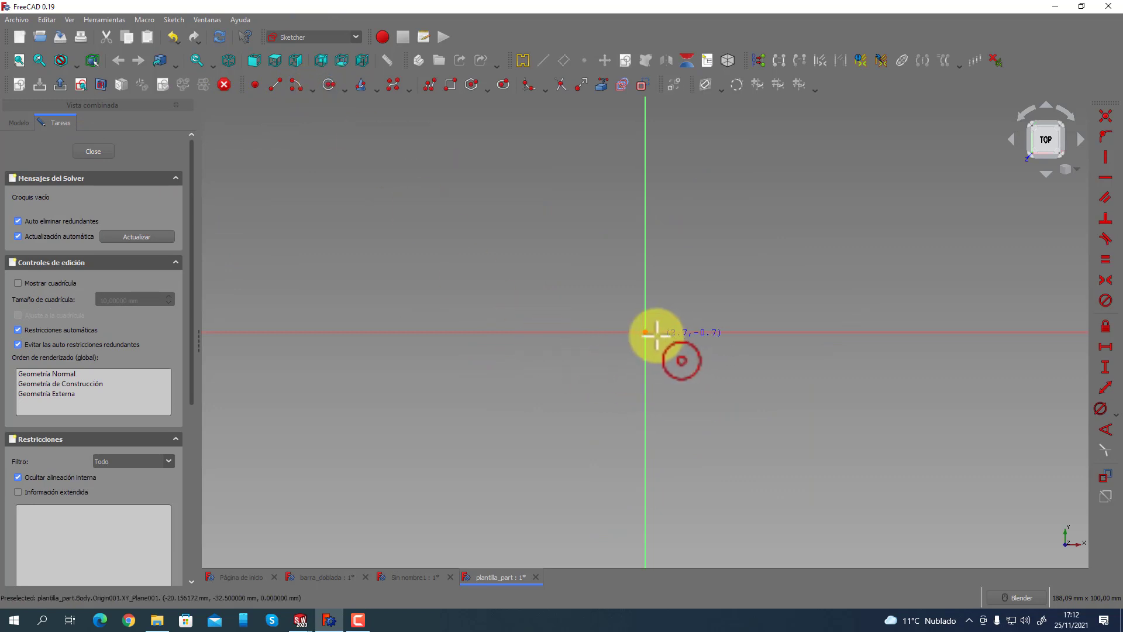
pyautogui.click(645, 332)
pyautogui.click(702, 374)
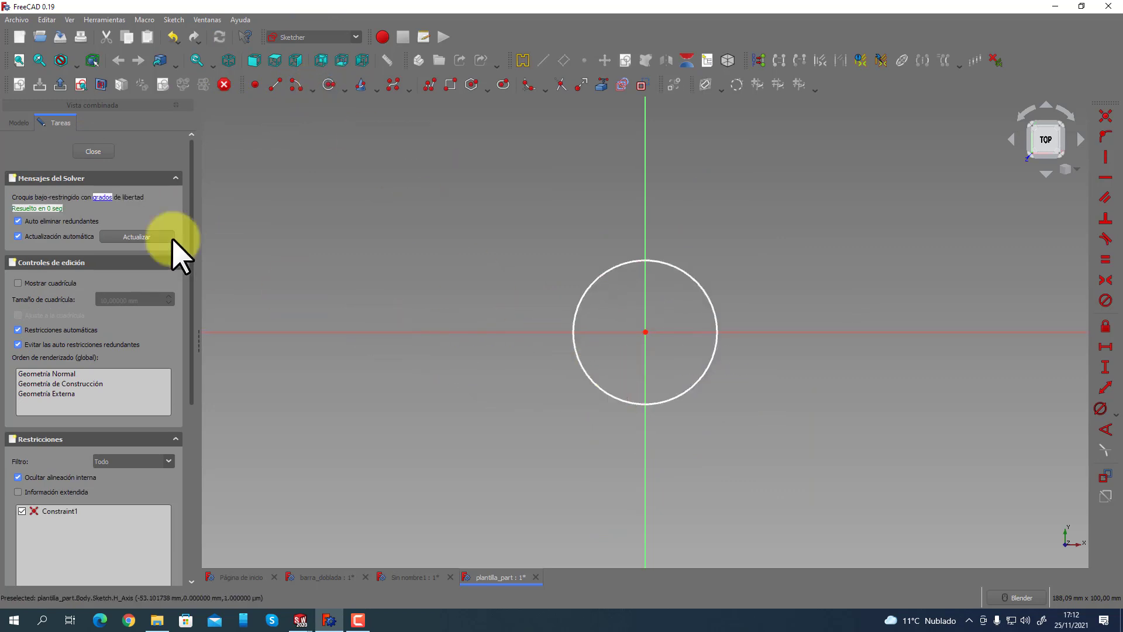
pyautogui.click(93, 151)
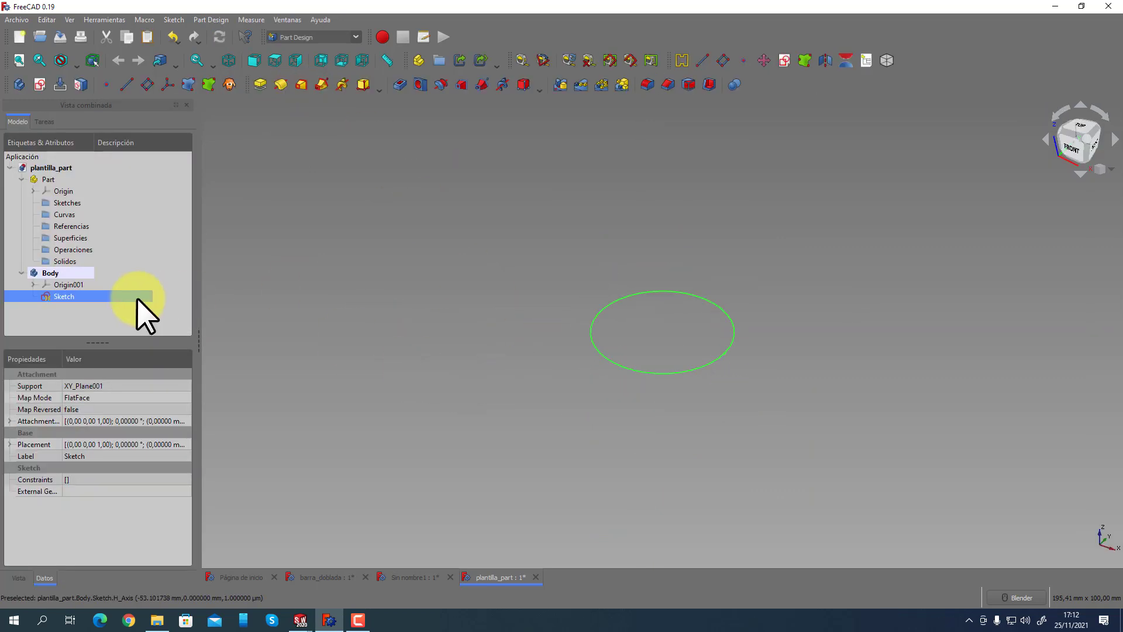
pyautogui.click(55, 272)
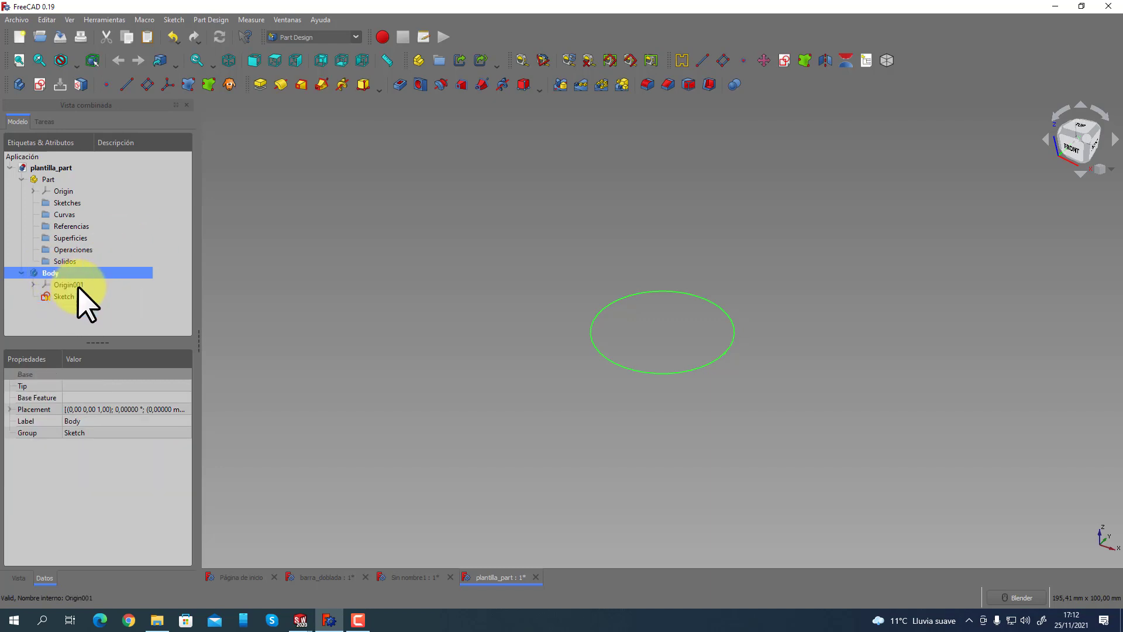
pyautogui.press('Delete')
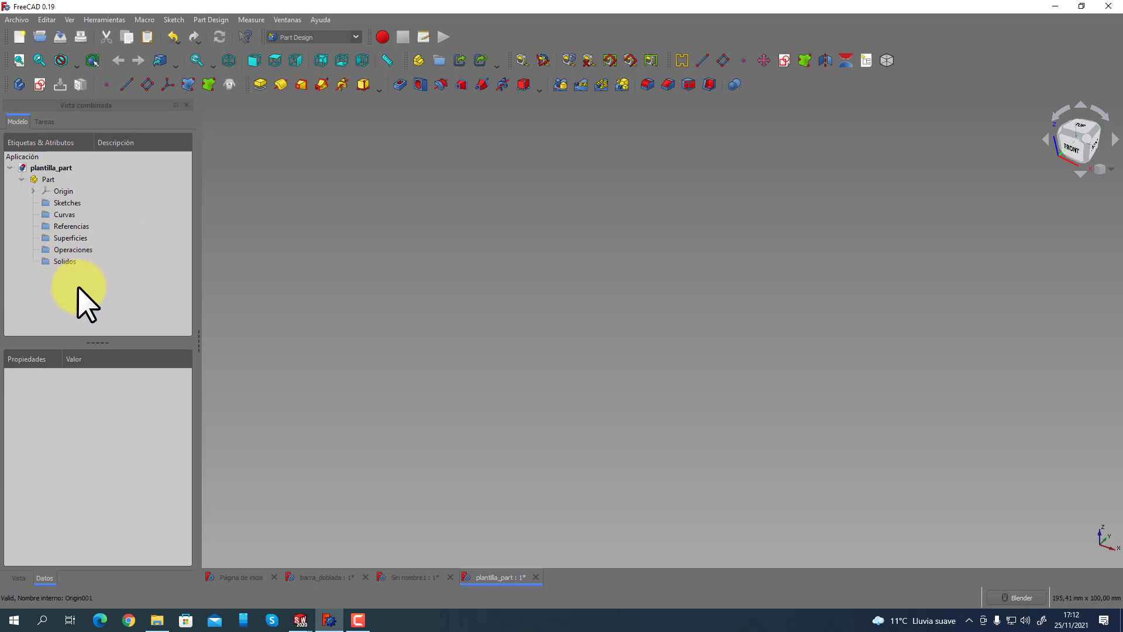
# In the Part workbench, sketch an origin-centred circle on XY and drag it into Sketches.
pyautogui.click(322, 37)
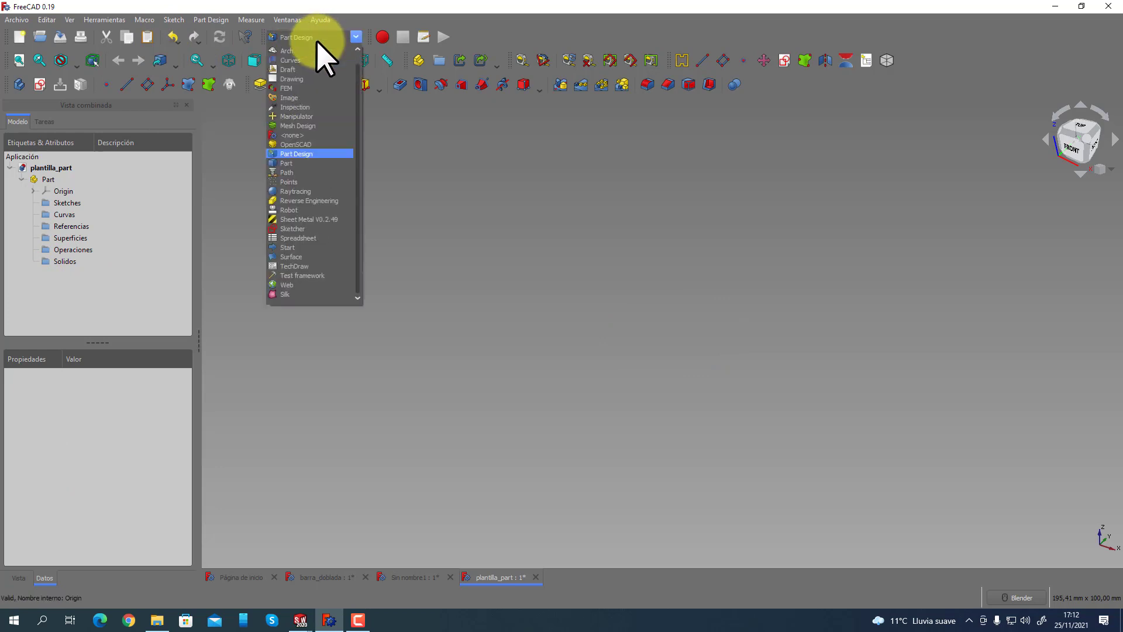
pyautogui.click(300, 163)
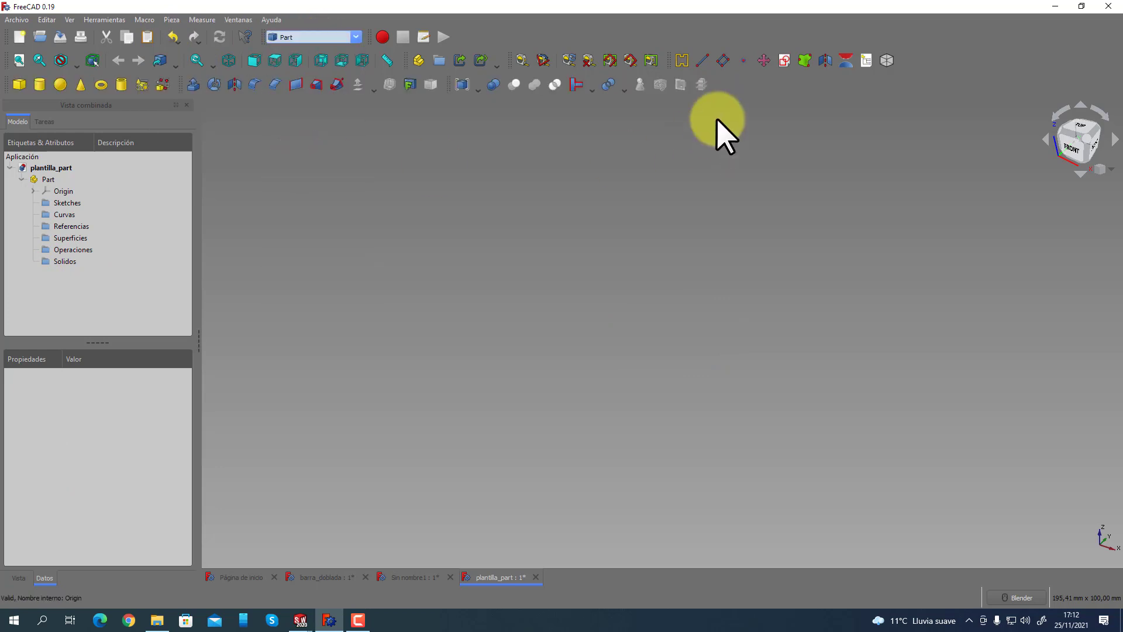
pyautogui.click(785, 60)
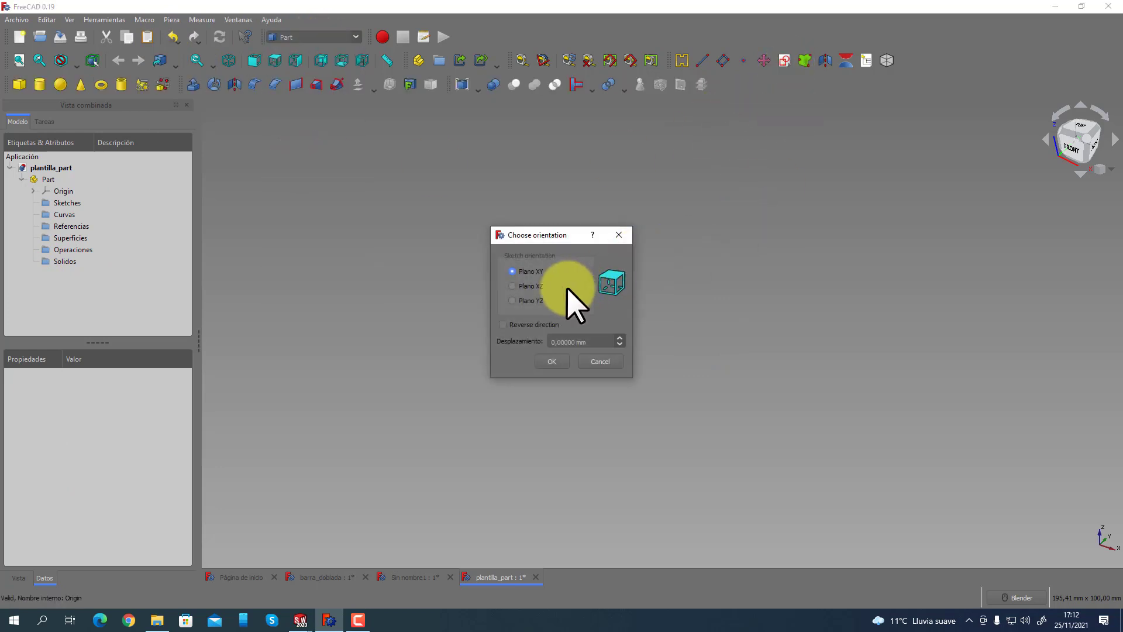
pyautogui.click(554, 360)
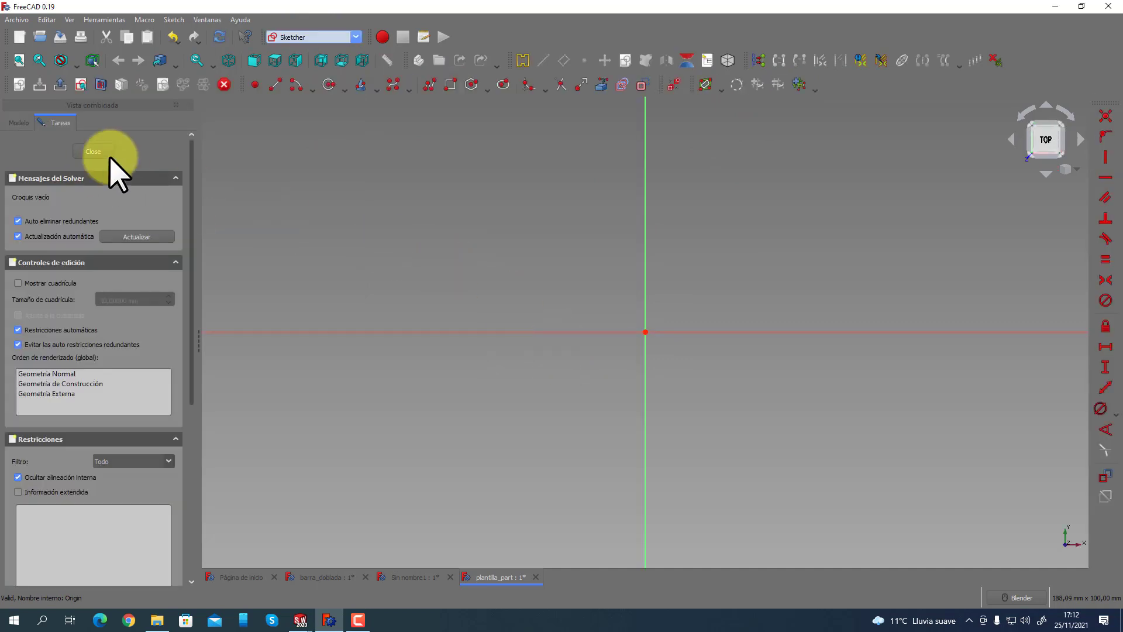
pyautogui.click(331, 86)
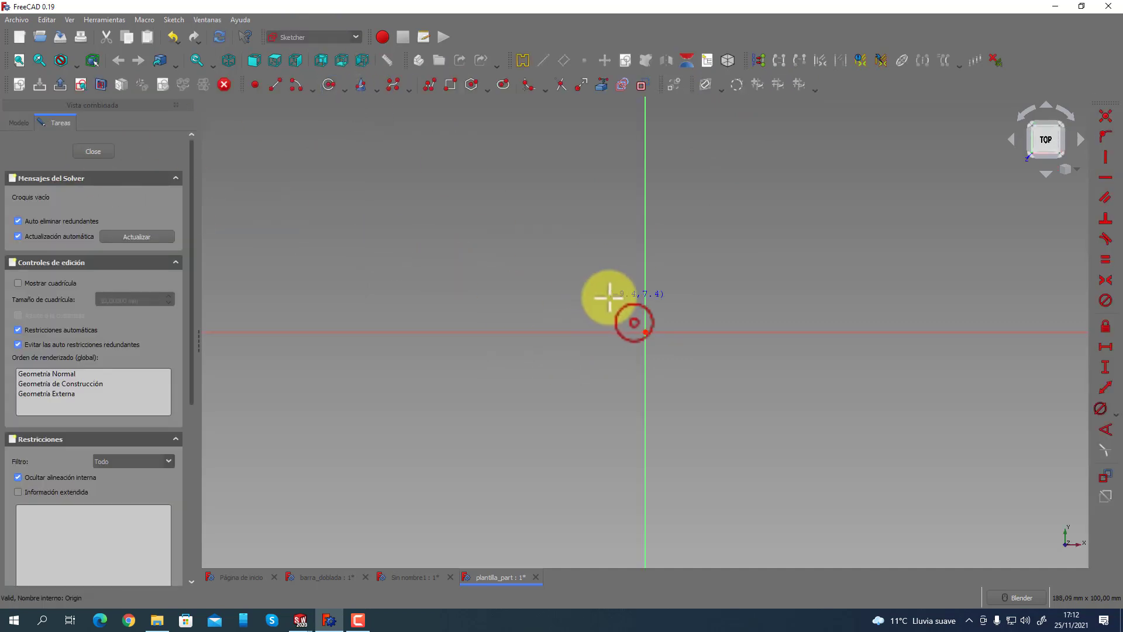
pyautogui.click(644, 332)
pyautogui.click(710, 370)
pyautogui.click(94, 151)
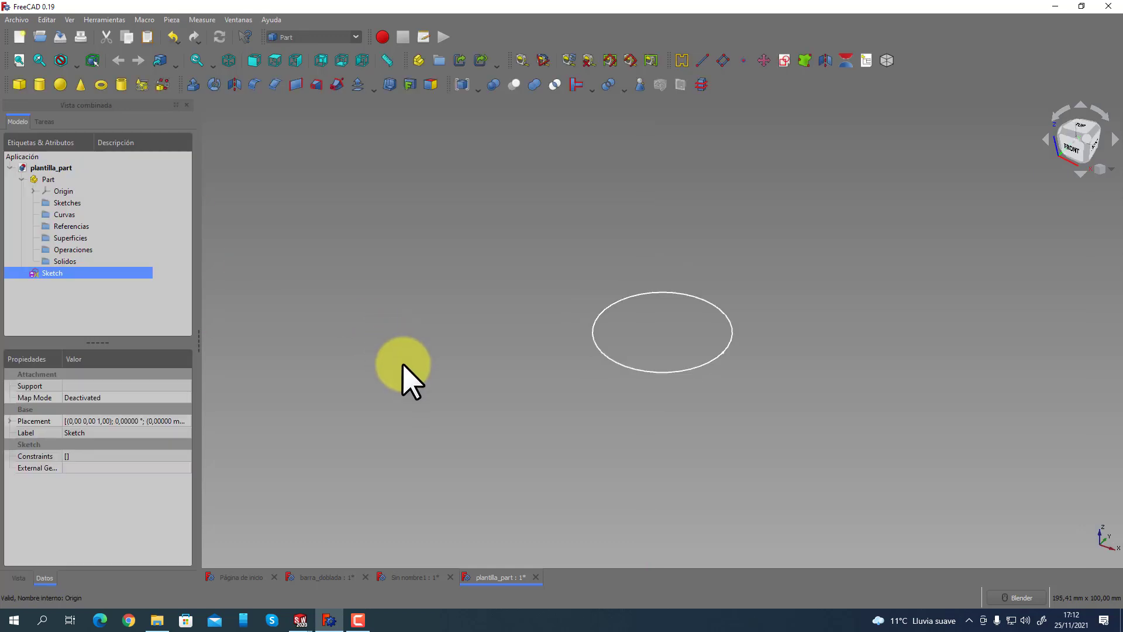
pyautogui.moveTo(44, 272)
pyautogui.mouseDown()
pyautogui.moveTo(84, 264)
pyautogui.moveTo(68, 206)
pyautogui.mouseUp()
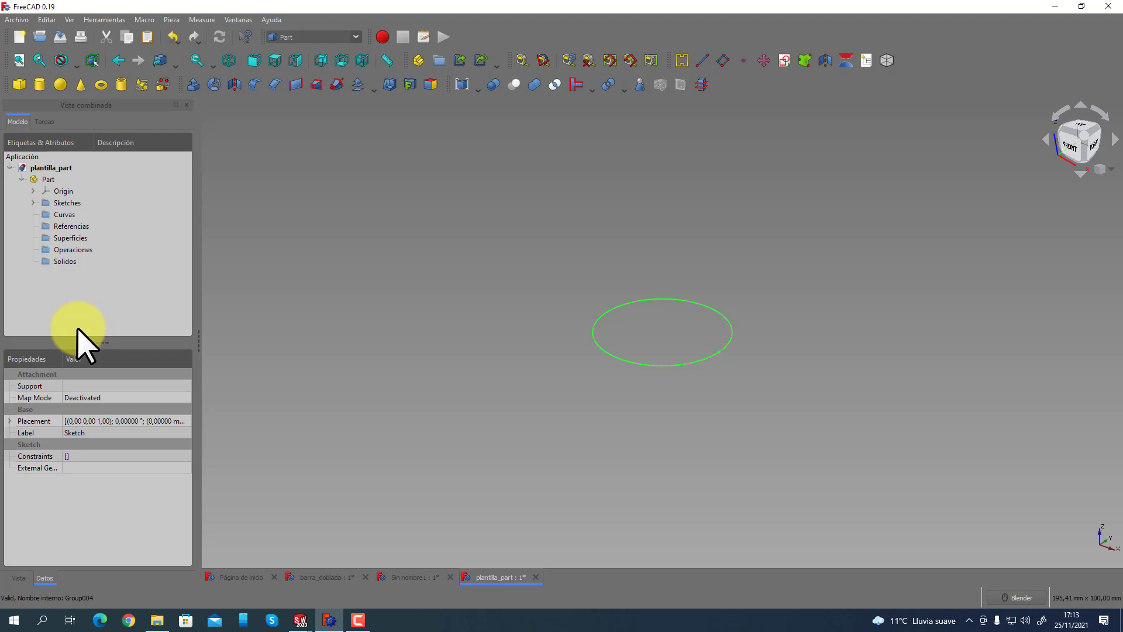
pyautogui.click(63, 263)
pyautogui.rightClick(63, 263)
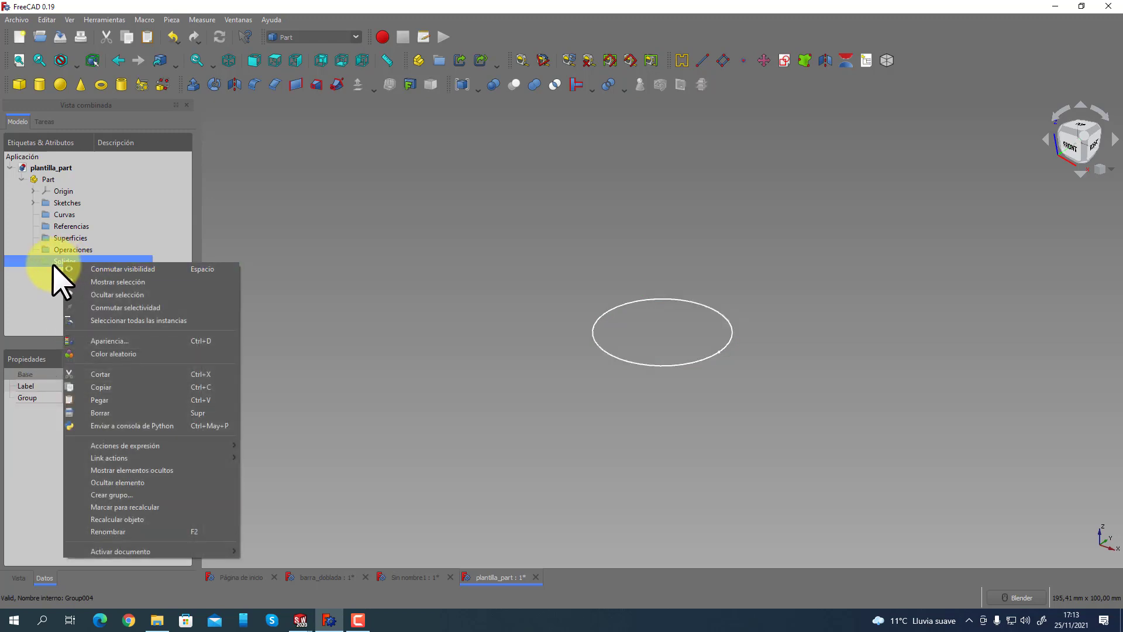
pyautogui.click(59, 250)
pyautogui.rightClick(62, 249)
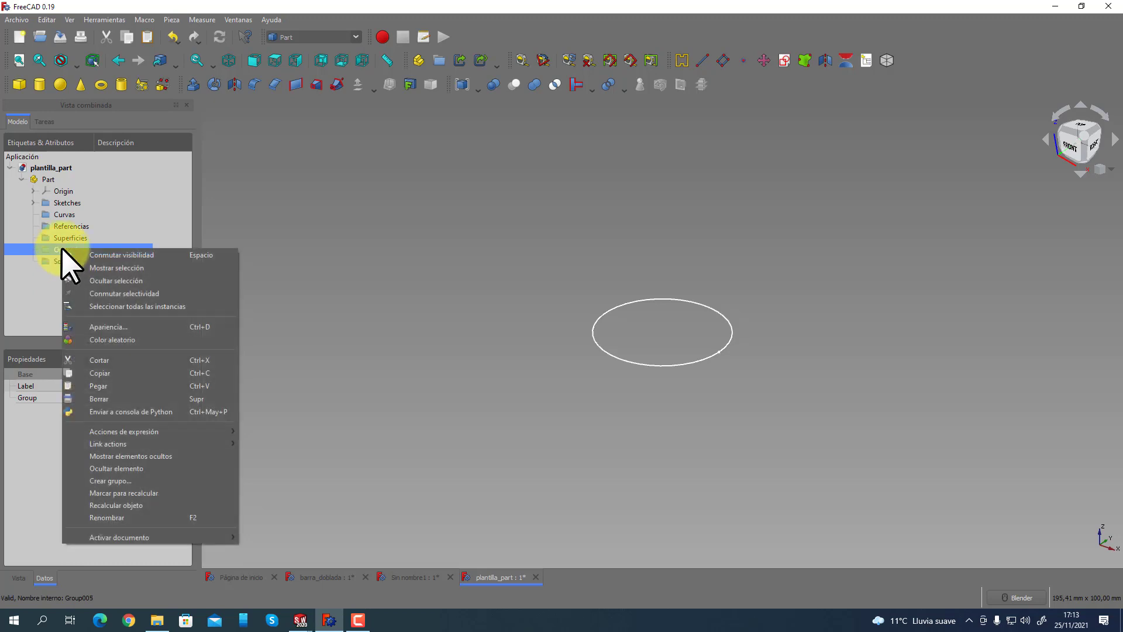
pyautogui.click(30, 314)
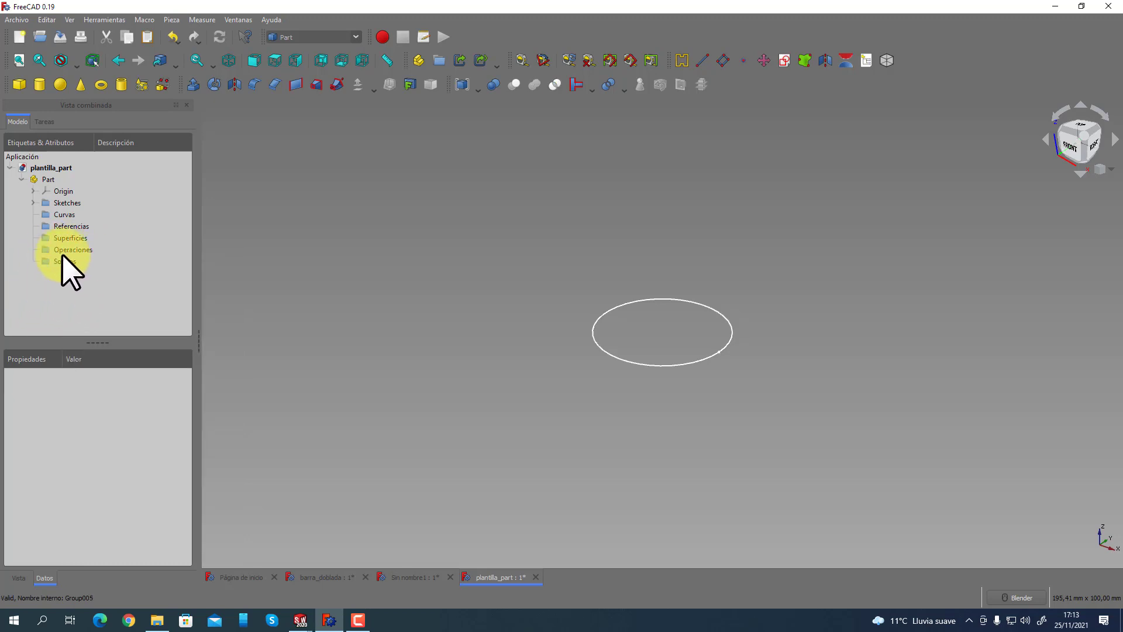
pyautogui.click(66, 238)
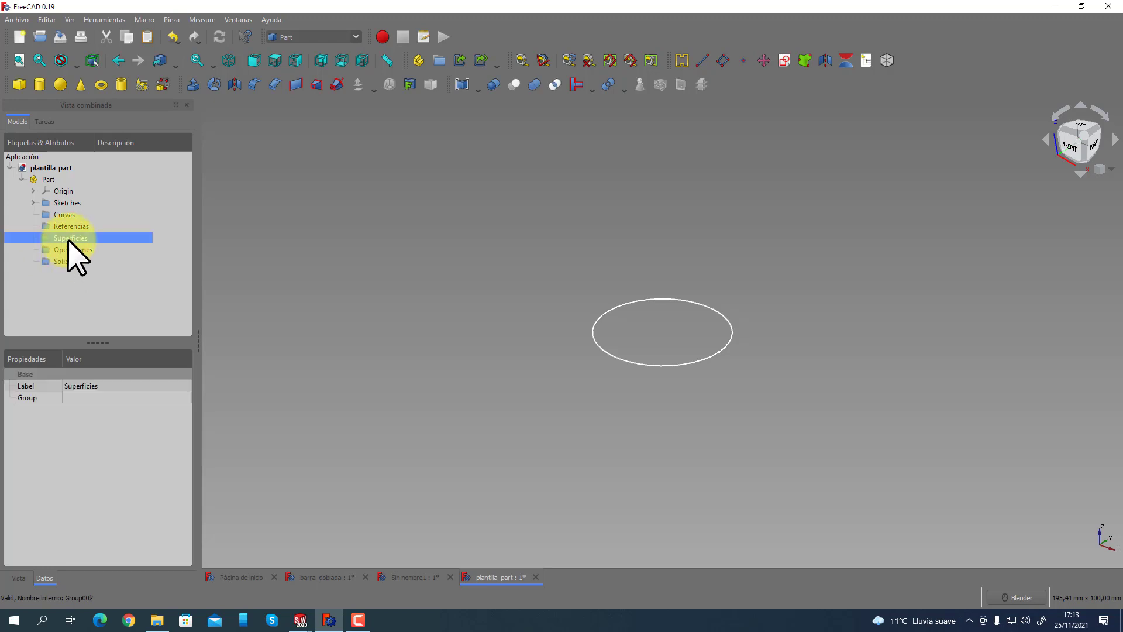
pyautogui.rightClick(68, 239)
pyautogui.click(117, 272)
pyautogui.click(55, 314)
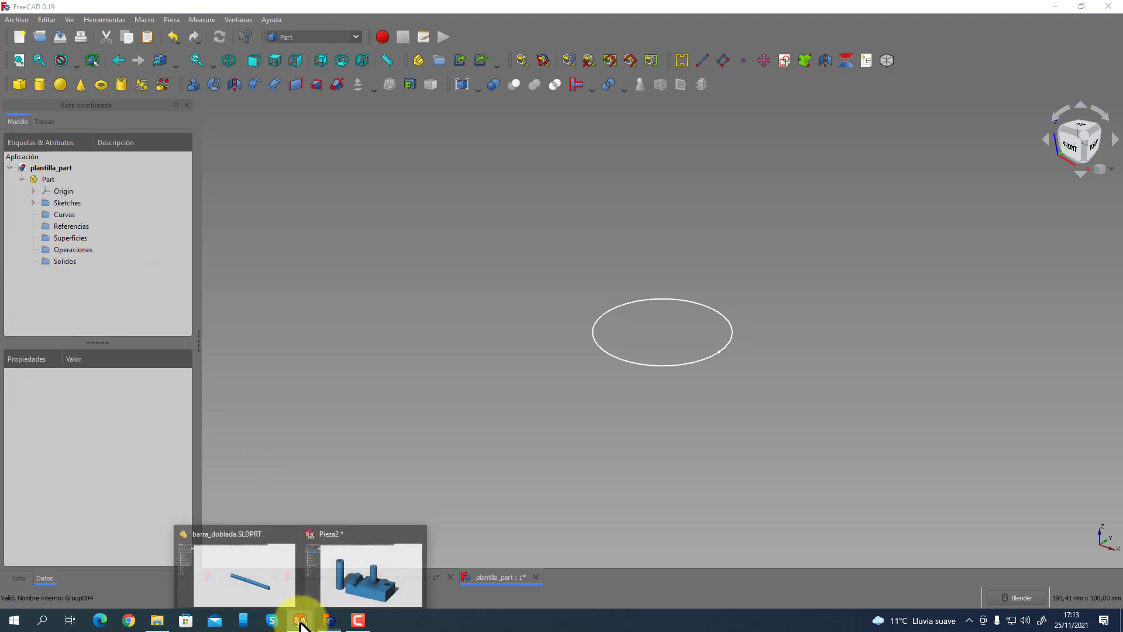
# Bring SolidWorks' Pieza2 forward and start a new sketch on the Superior plane.
pyautogui.click(358, 585)
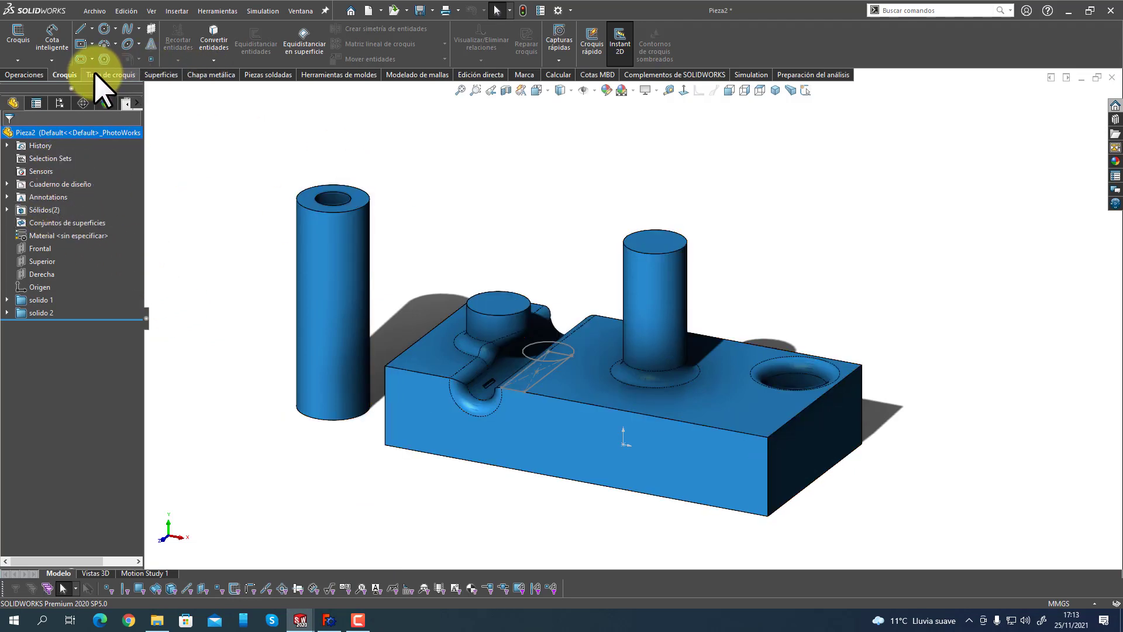
pyautogui.click(18, 35)
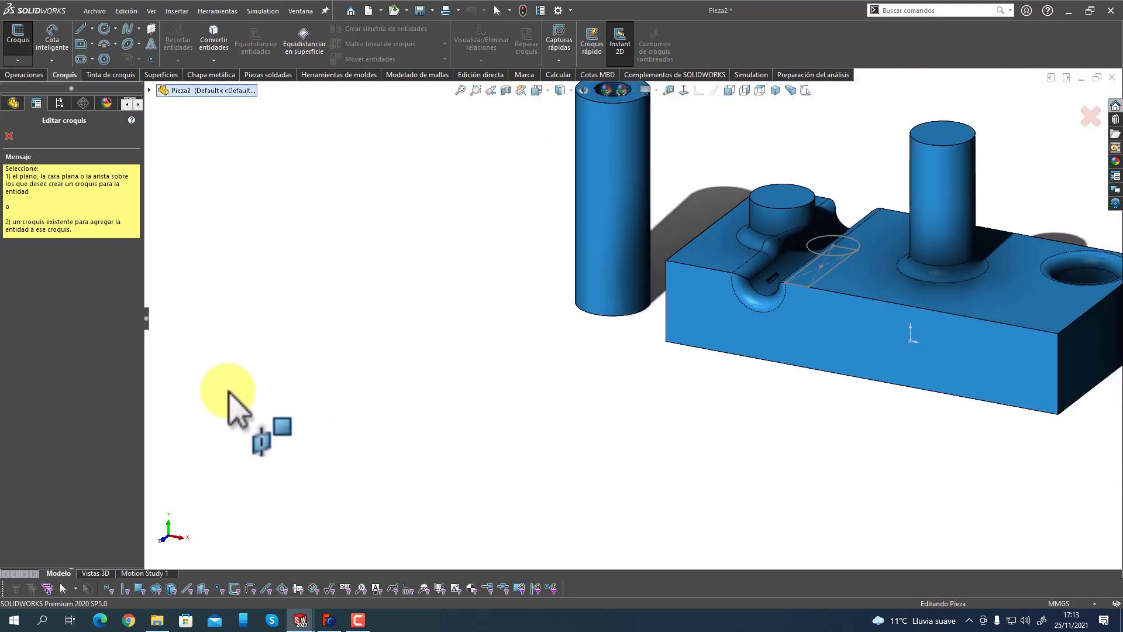
pyautogui.click(150, 90)
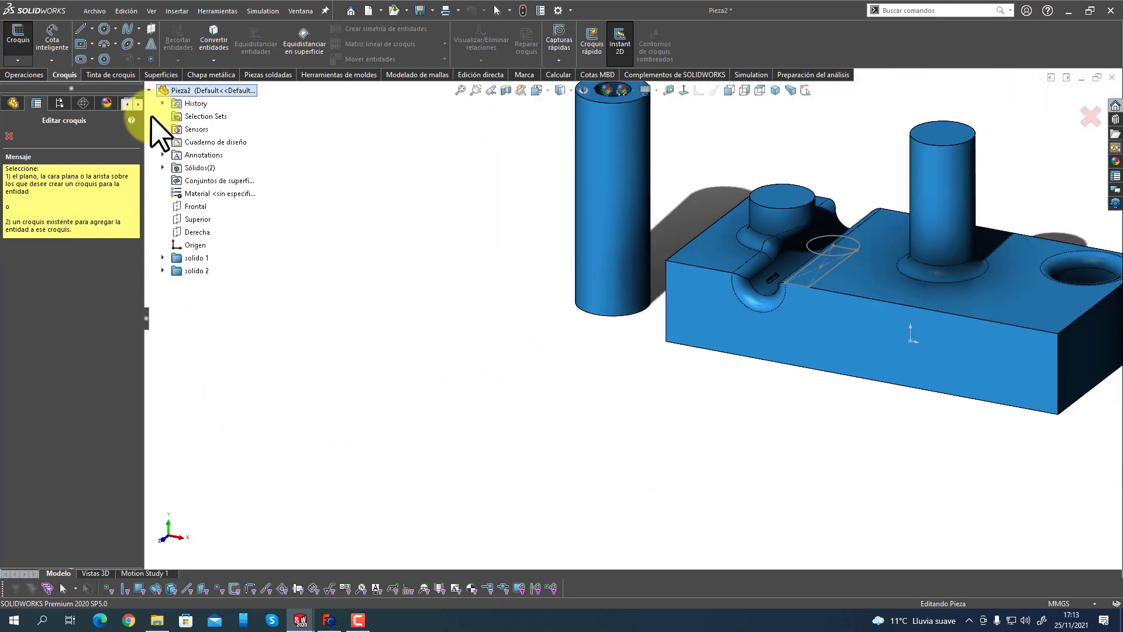
pyautogui.click(193, 220)
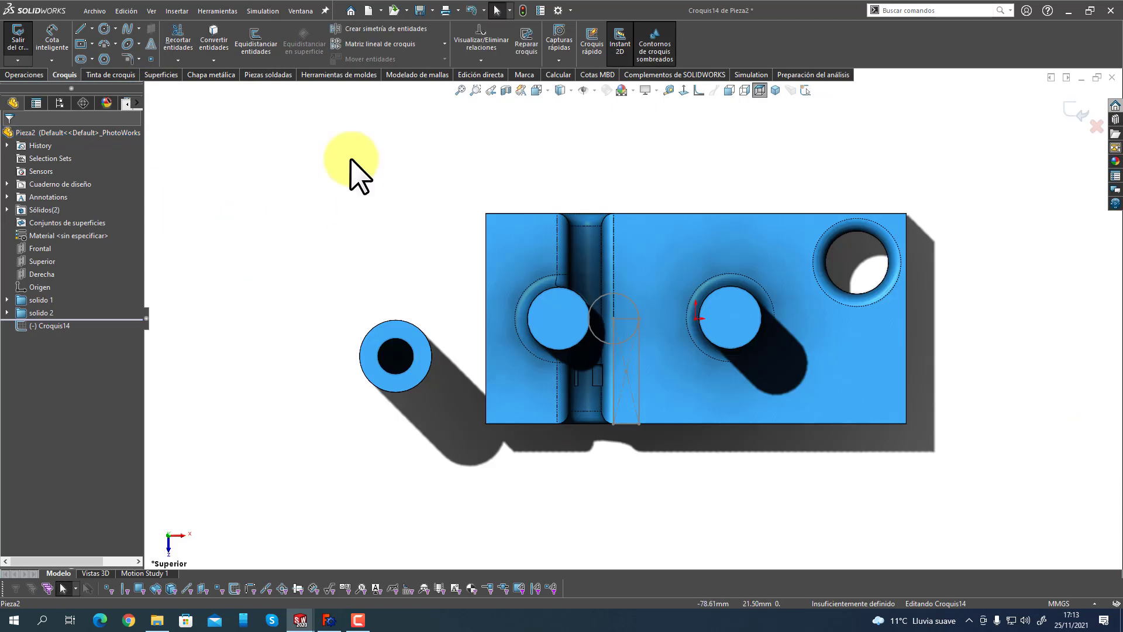
# Draw a three-point arched spline below the part and end it.
pyautogui.click(127, 29)
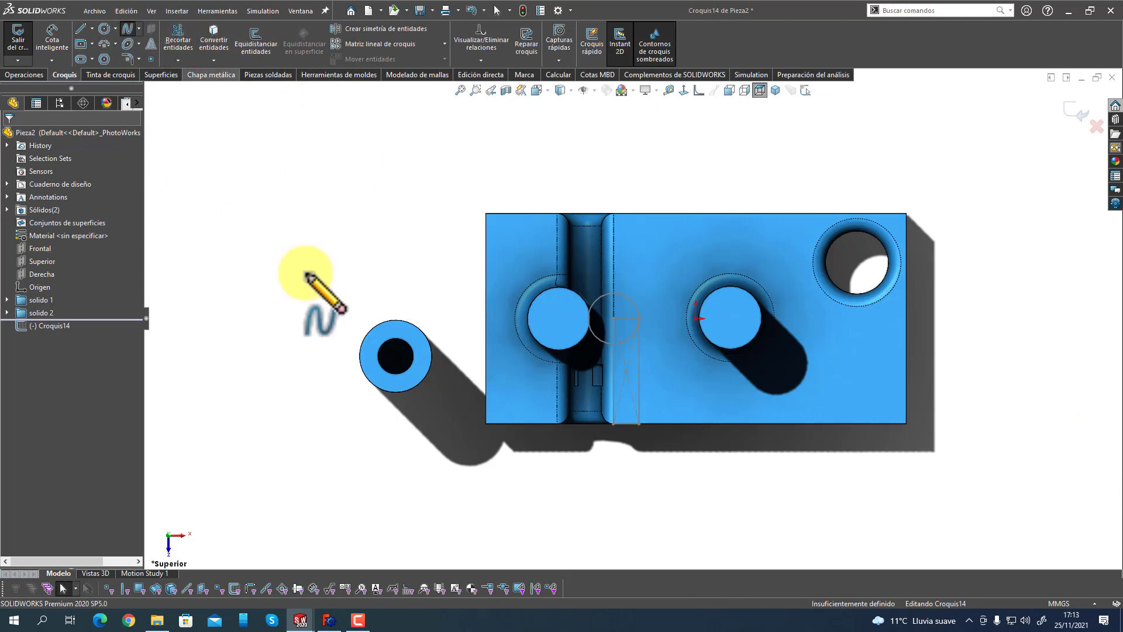
pyautogui.click(241, 510)
pyautogui.click(326, 455)
pyautogui.click(446, 516)
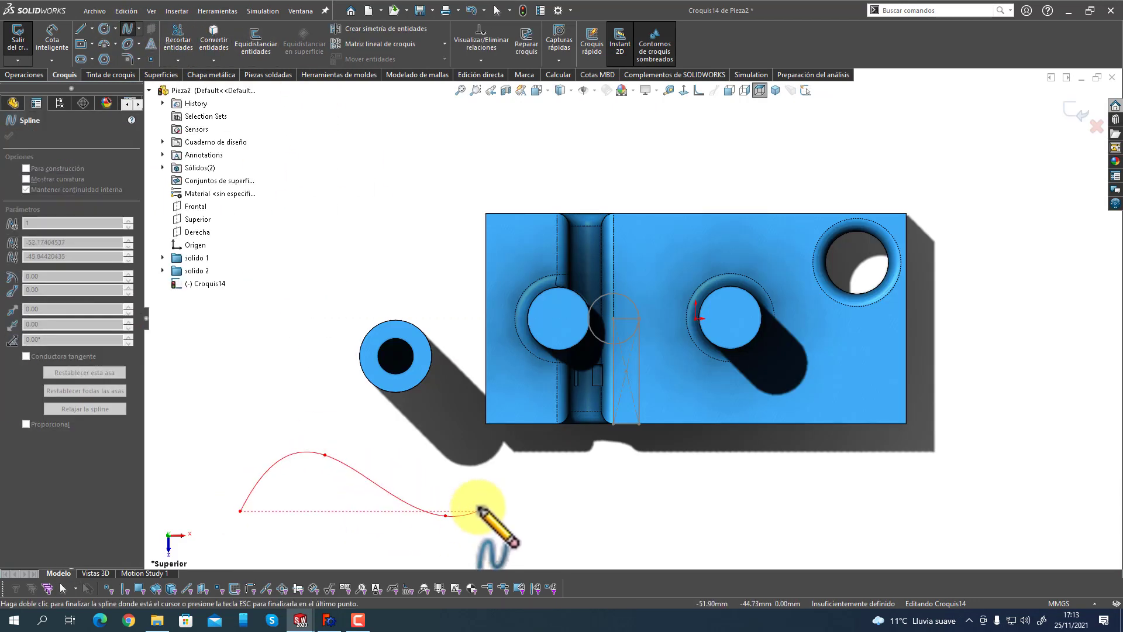
pyautogui.rightClick(478, 507)
pyautogui.click(515, 515)
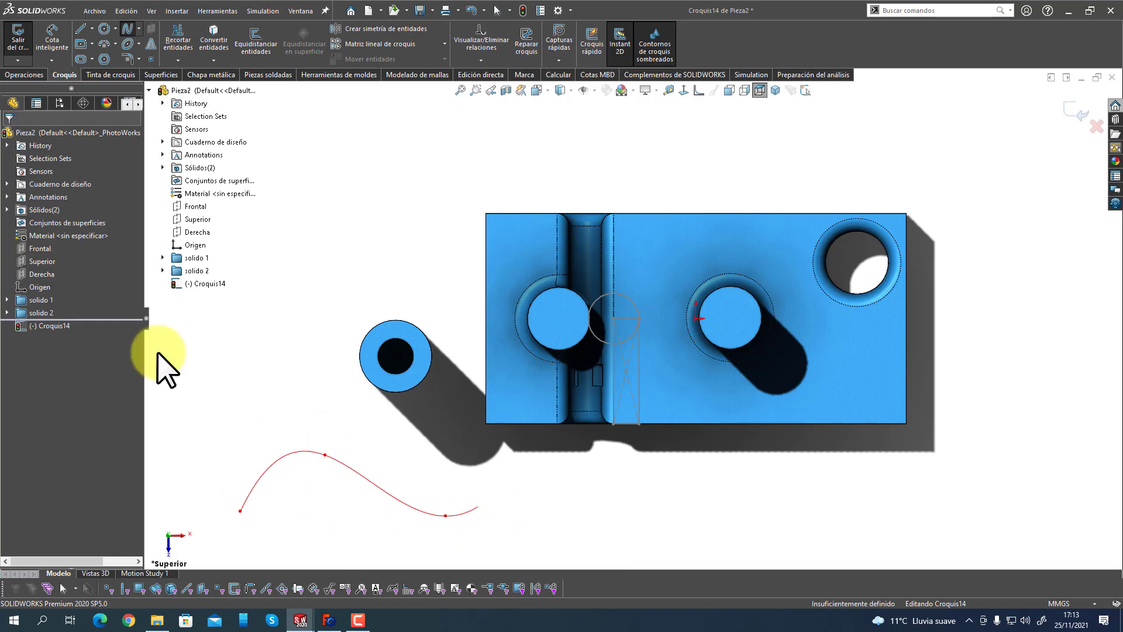
# Exit the sketch and switch to the isometric view with Ctrl+7.
pyautogui.click(18, 35)
pyautogui.click(377, 462)
pyautogui.hotkey('ctrl', '7')
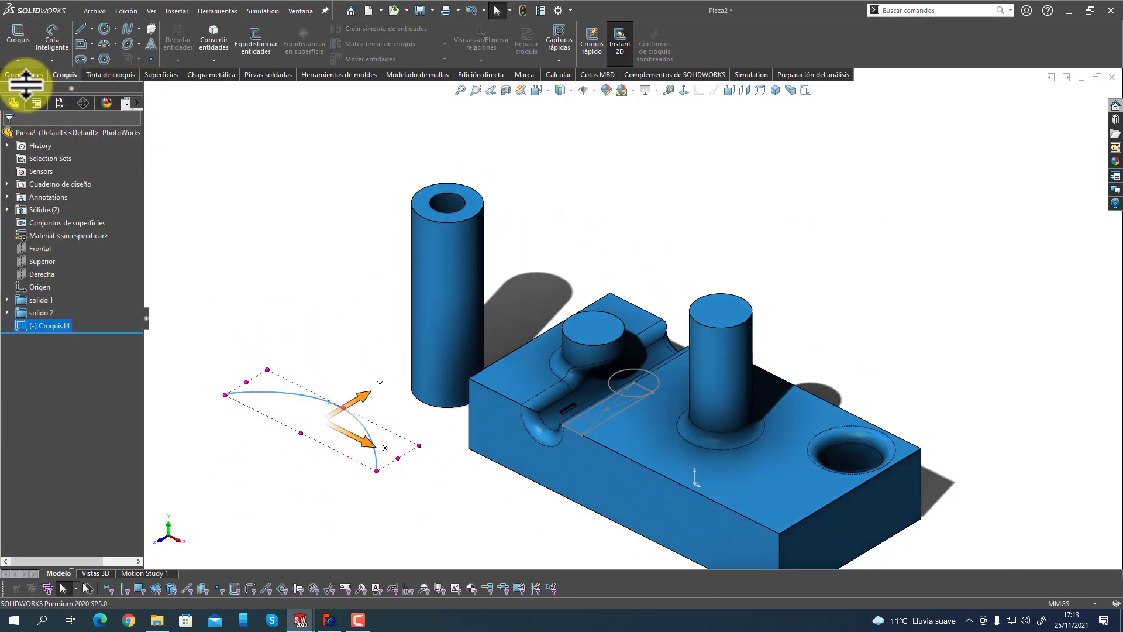
# Extrude the spline into a 45.60 mm surface from the Superficies tools.
pyautogui.click(161, 75)
pyautogui.click(22, 42)
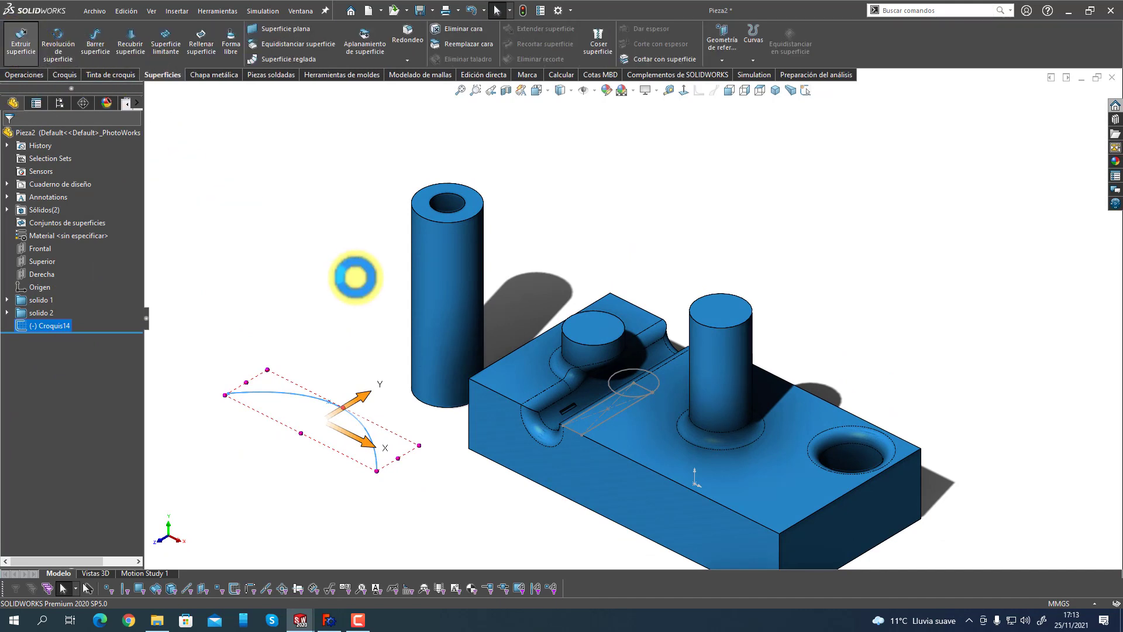
pyautogui.moveTo(325, 398); pyautogui.dragTo(326, 263)
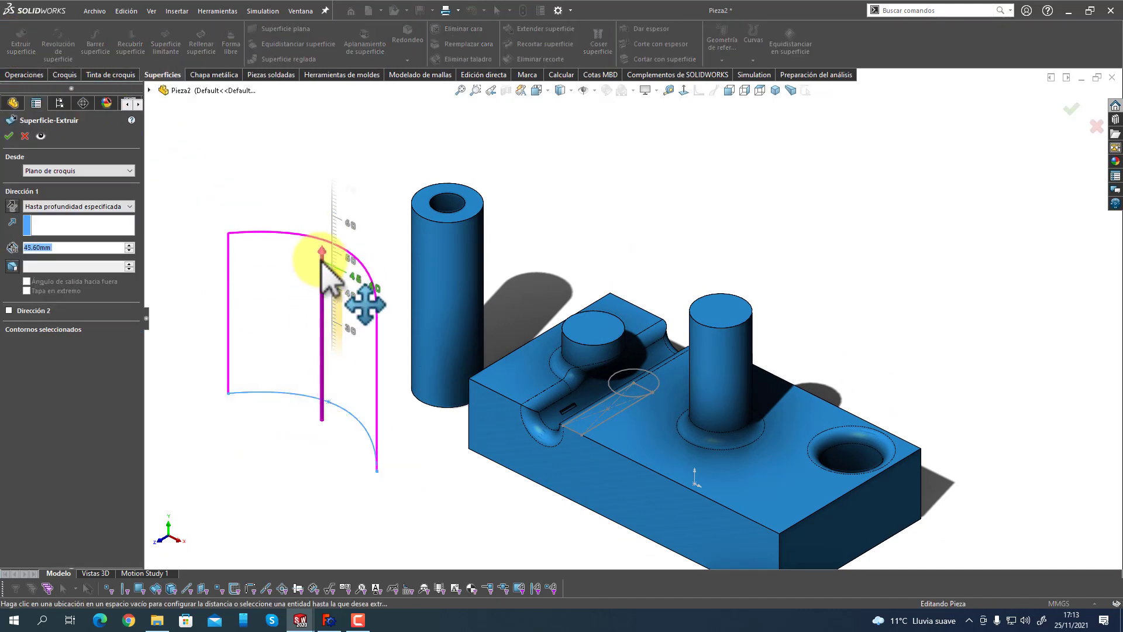
pyautogui.click(9, 136)
# Orbit to inspect Superficie-Extruir1, expand the surface bodies folder, then switch to FreeCAD.
pyautogui.moveTo(261, 345); pyautogui.dragTo(280, 303, button='middle')
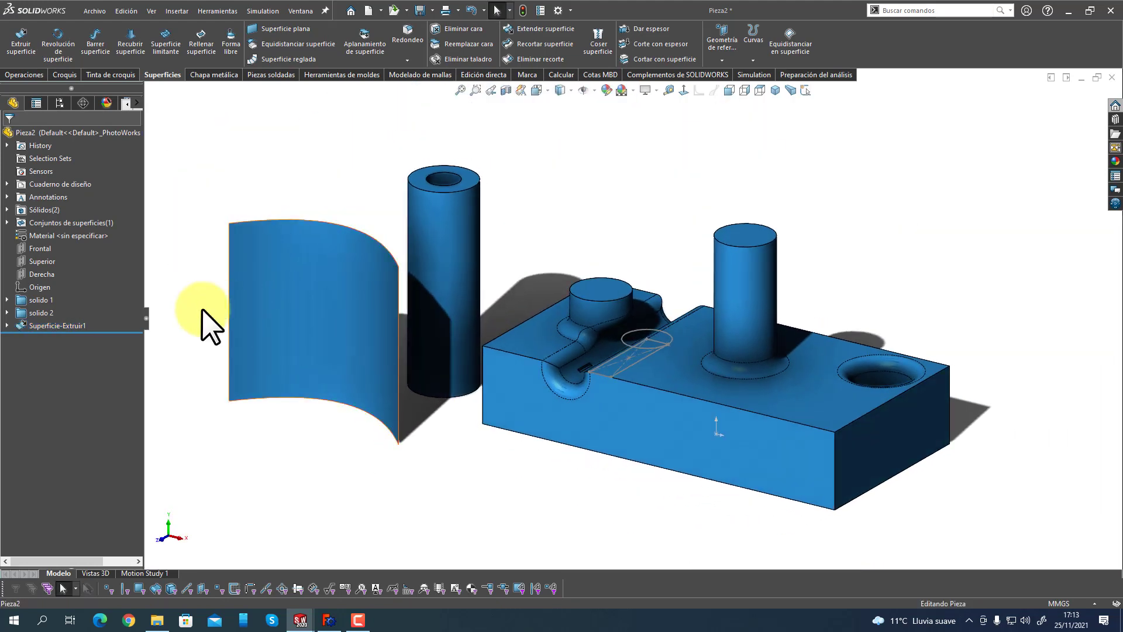
pyautogui.click(64, 325)
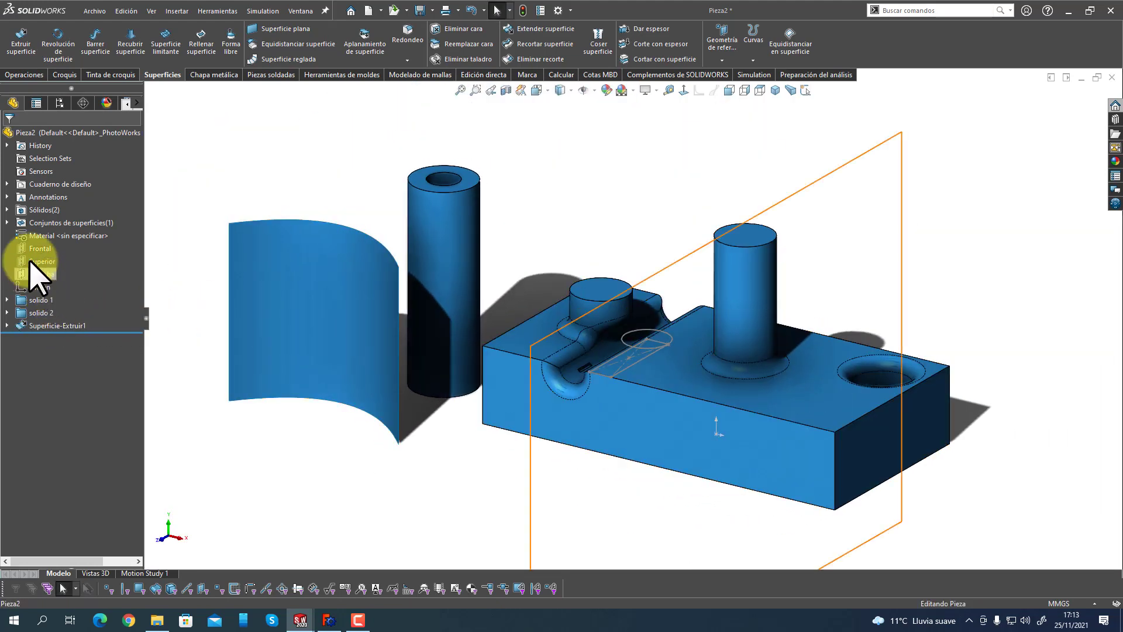
pyautogui.click(7, 222)
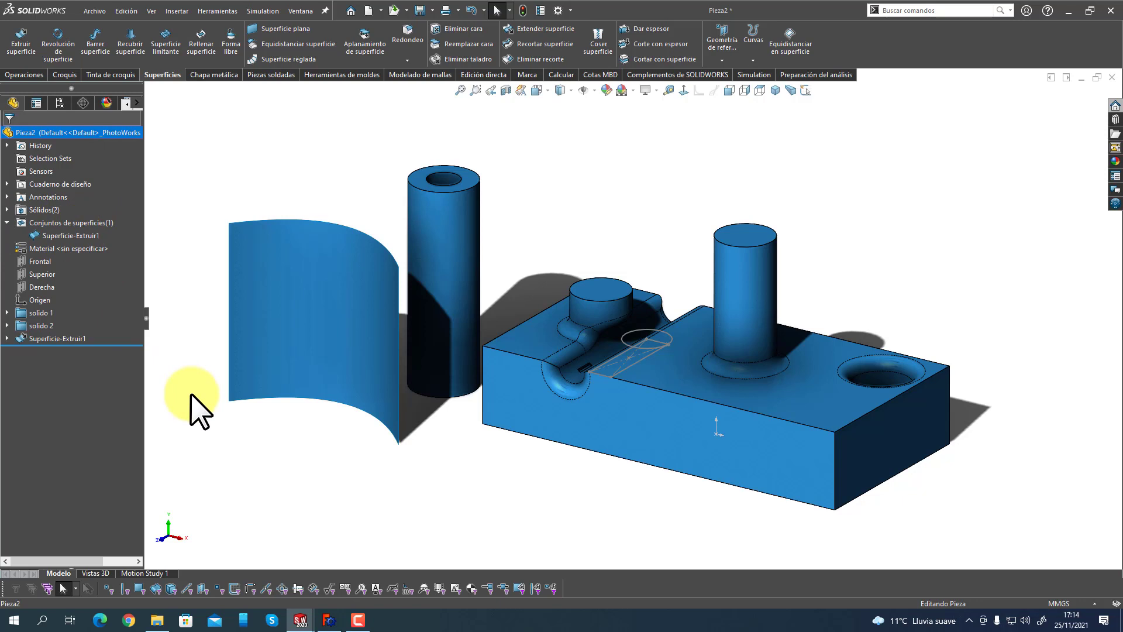
pyautogui.click(87, 225)
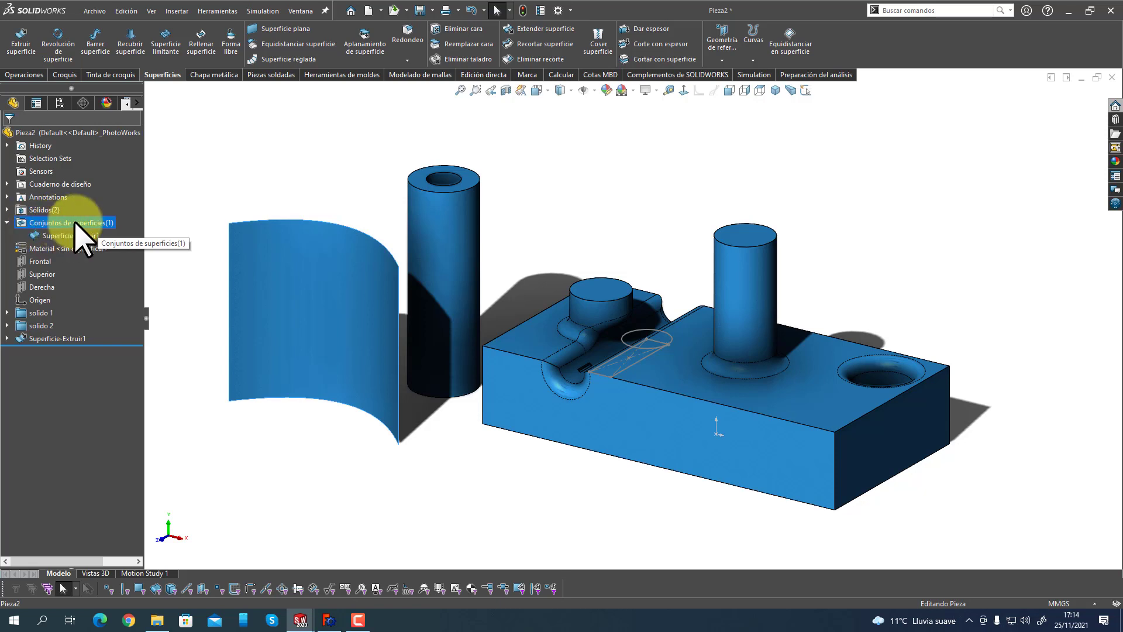
pyautogui.click(331, 621)
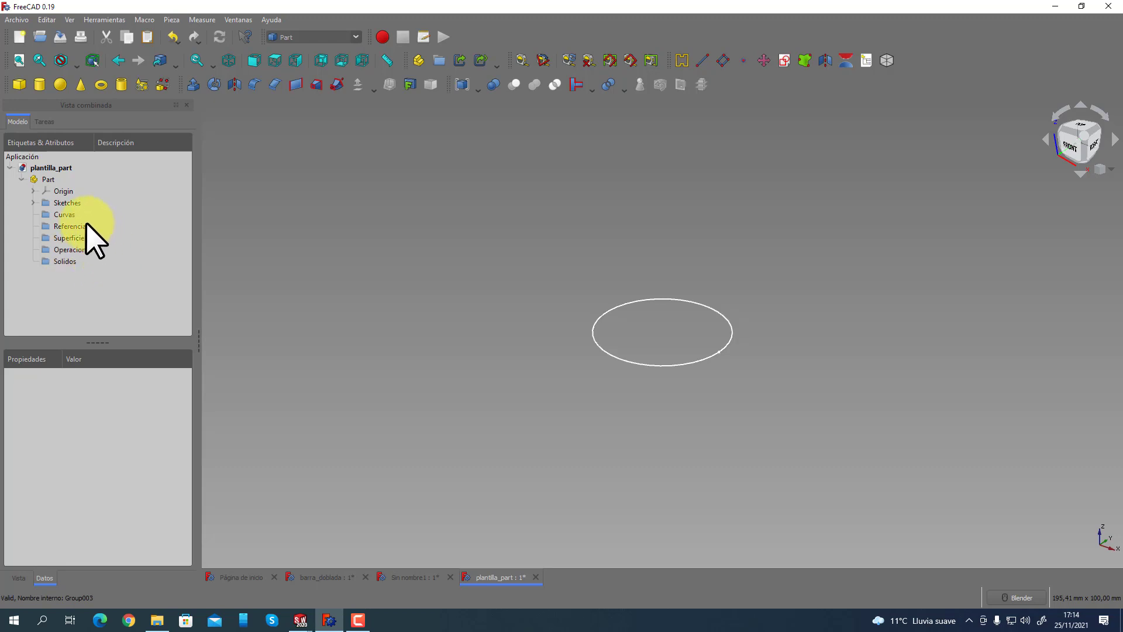
# Review the Superficies, Sketches, Operaciones and Solidos groups in the tree.
pyautogui.click(78, 236)
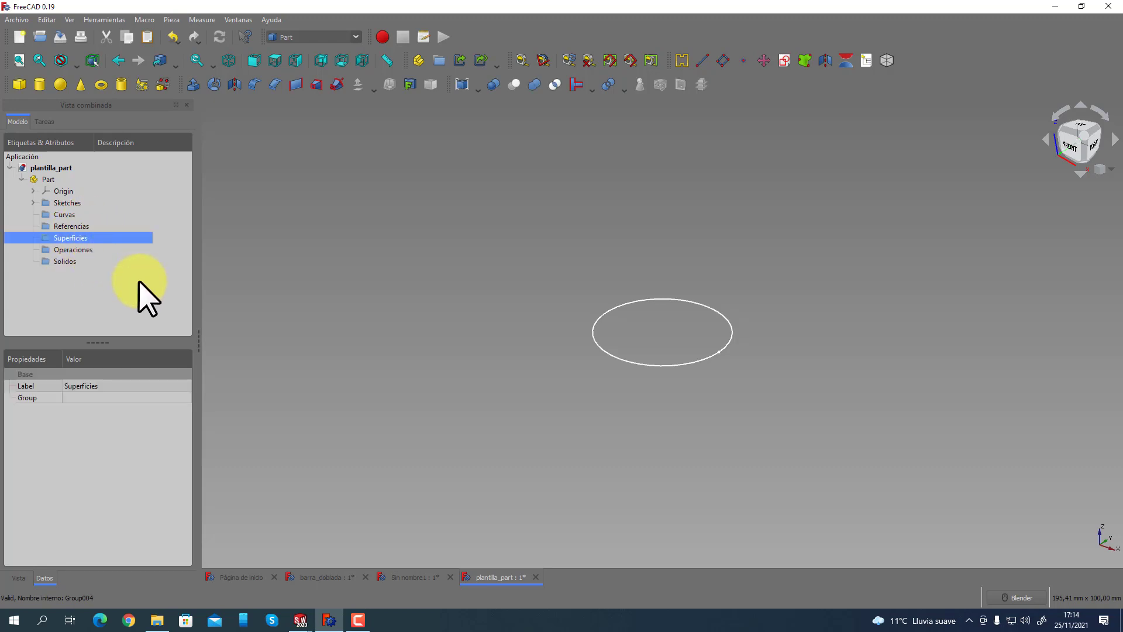
pyautogui.click(82, 202)
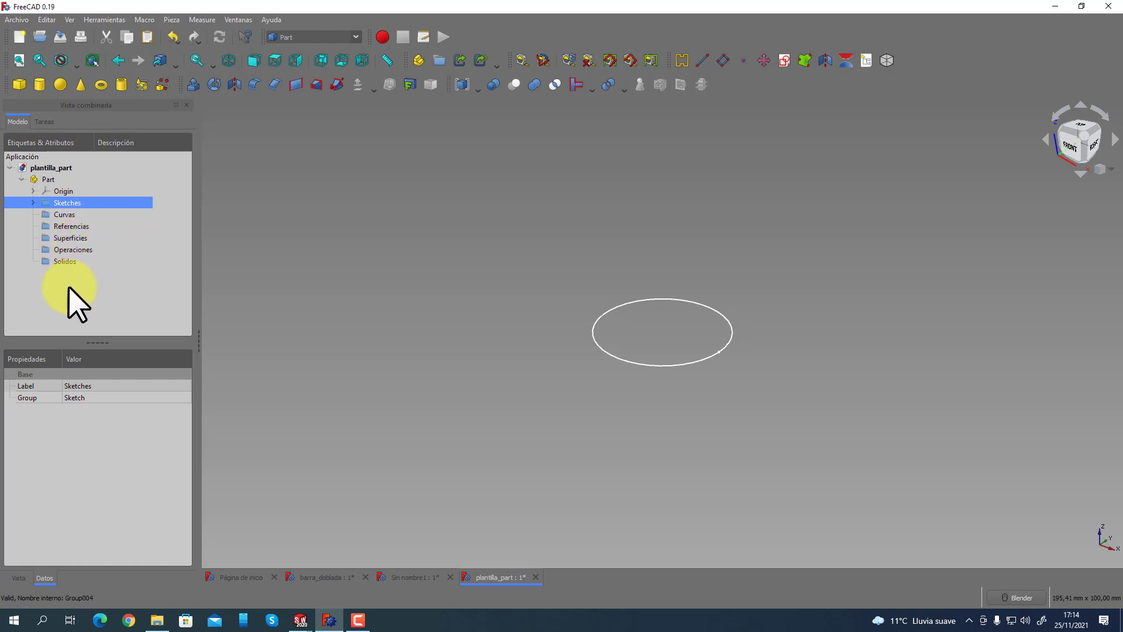
pyautogui.moveTo(56, 292); pyautogui.dragTo(70, 251)
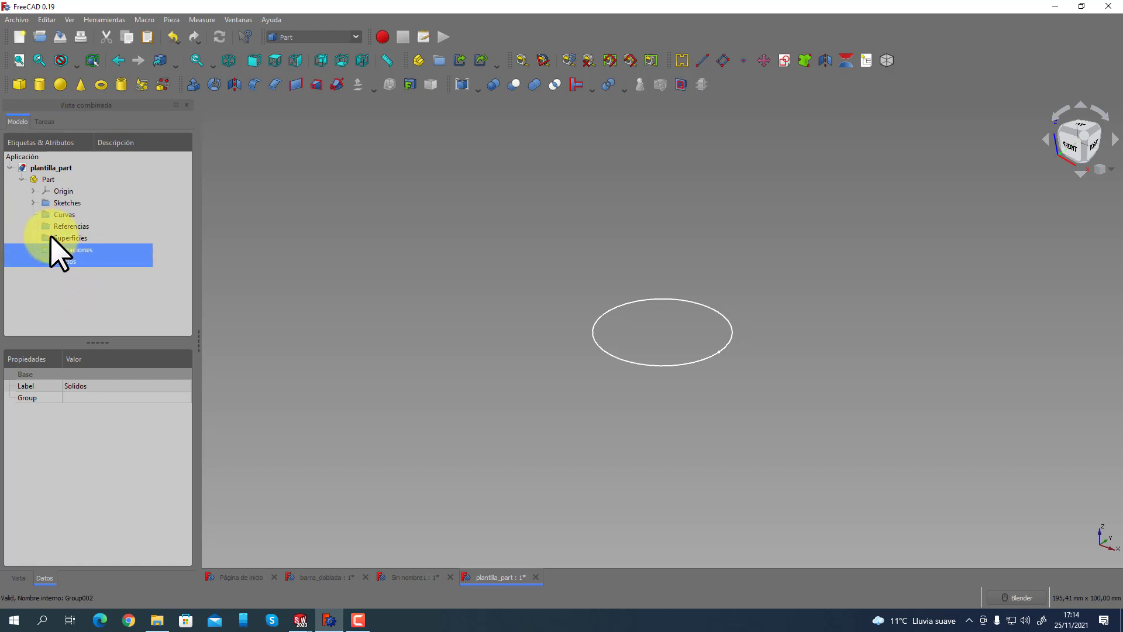
pyautogui.click(57, 311)
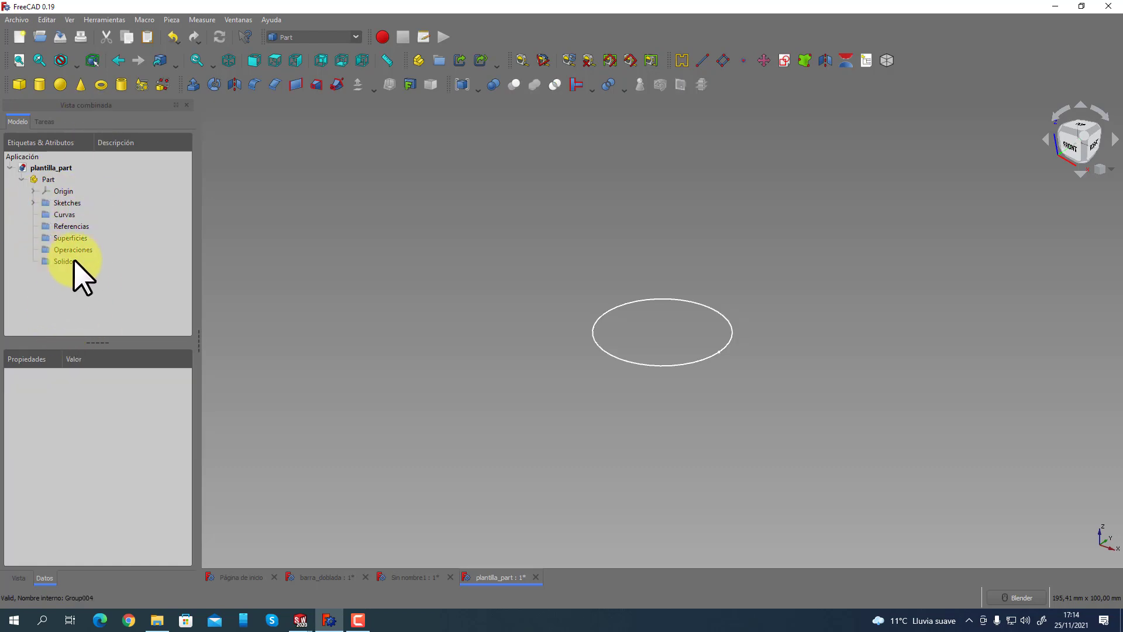
# Add a Part cube and file Cubo inside the Solidos group.
pyautogui.click(19, 84)
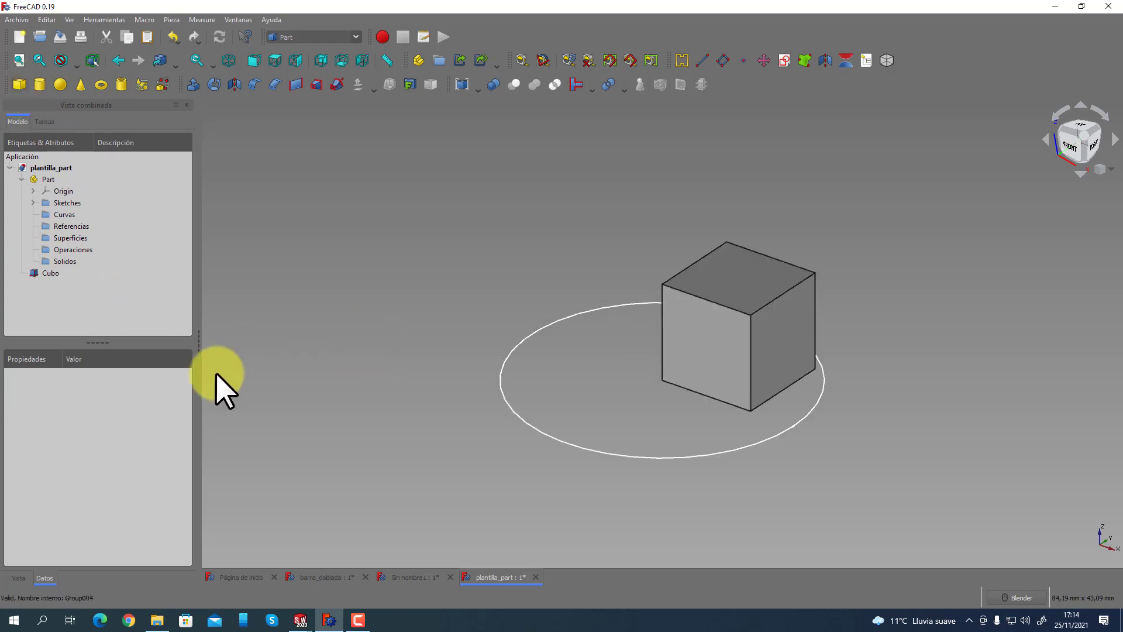
pyautogui.click(43, 273)
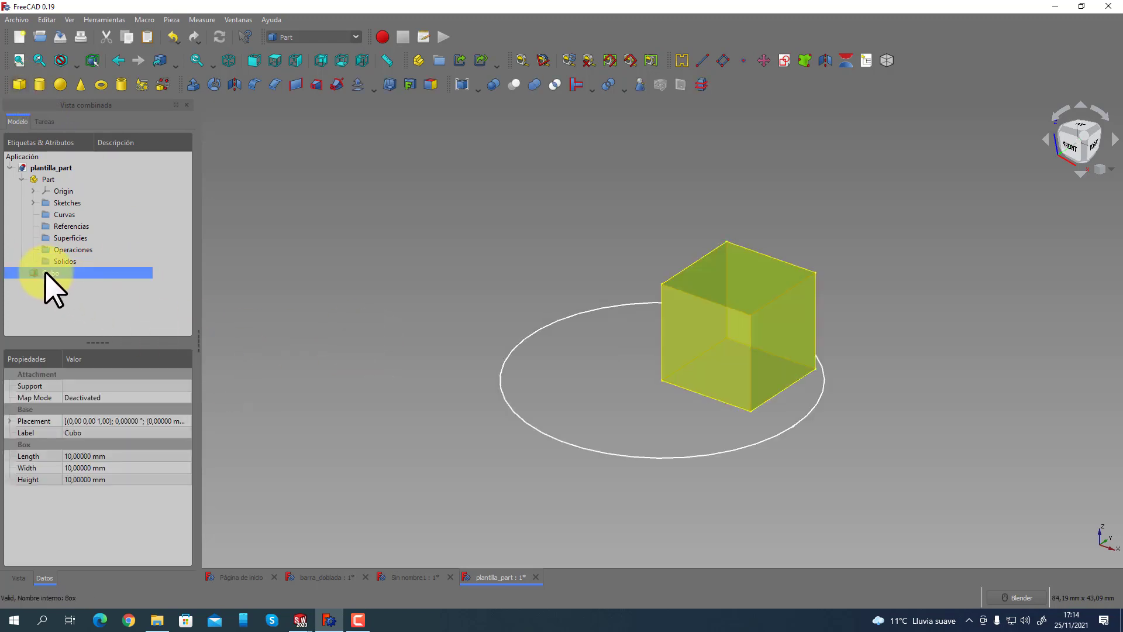
pyautogui.moveTo(46, 273); pyautogui.dragTo(68, 262)
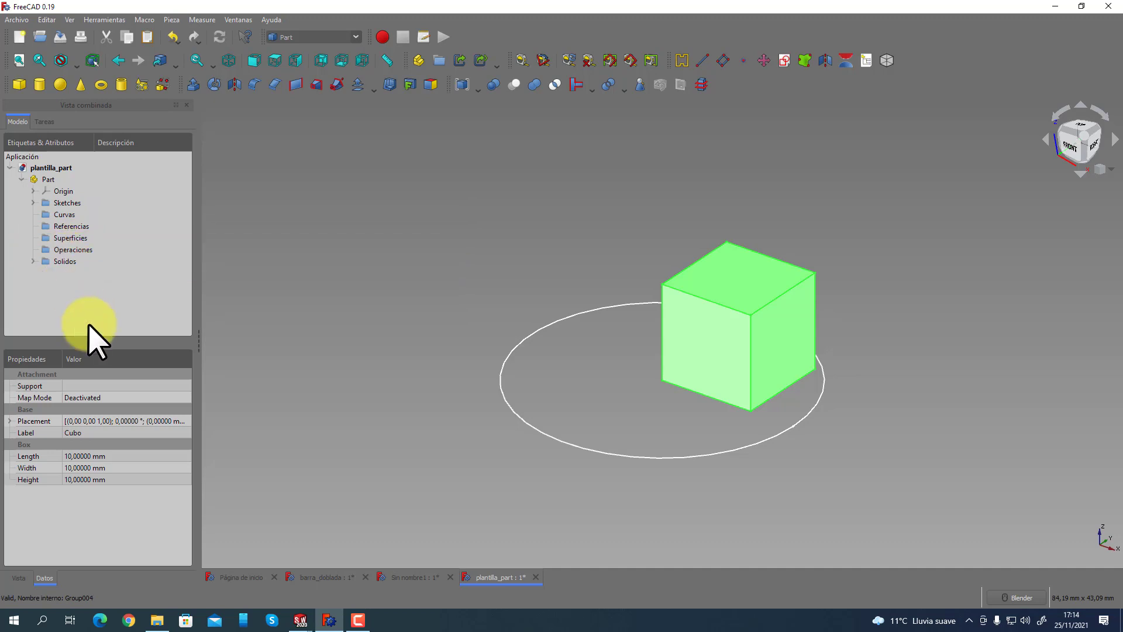
pyautogui.click(77, 328)
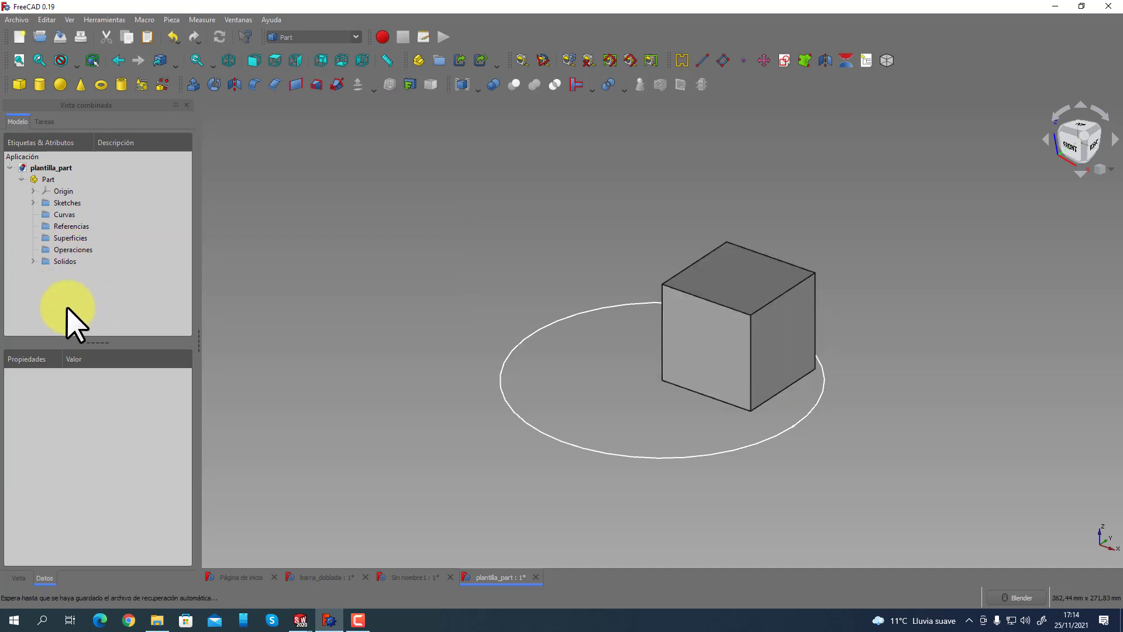
# Inspect the Operaciones group's context menu without choosing anything.
pyautogui.click(70, 250)
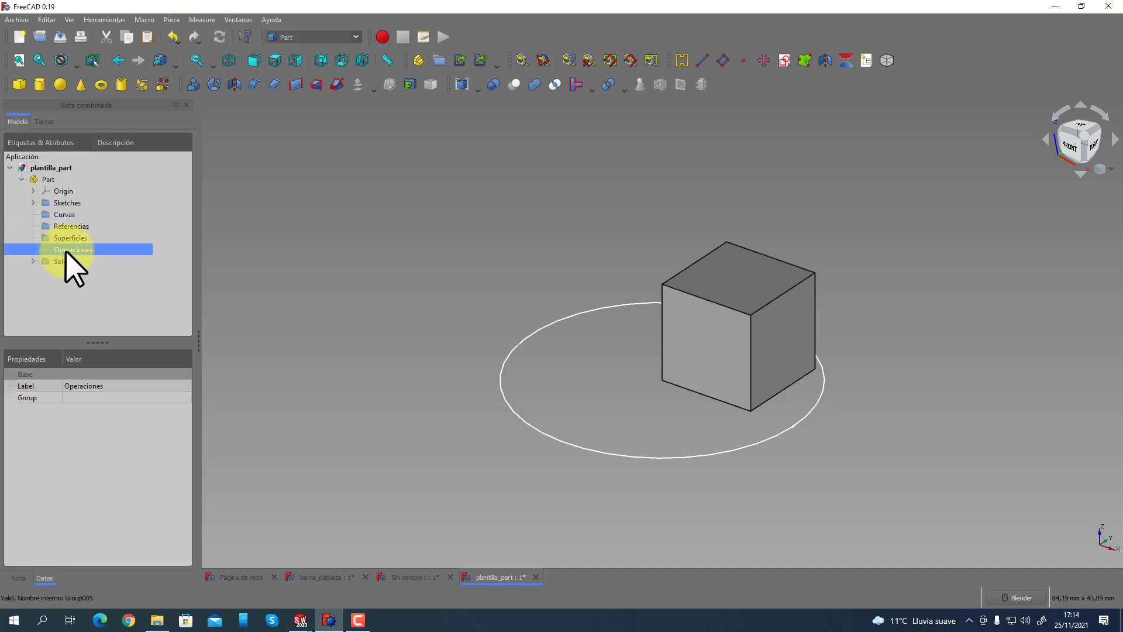
pyautogui.rightClick(67, 253)
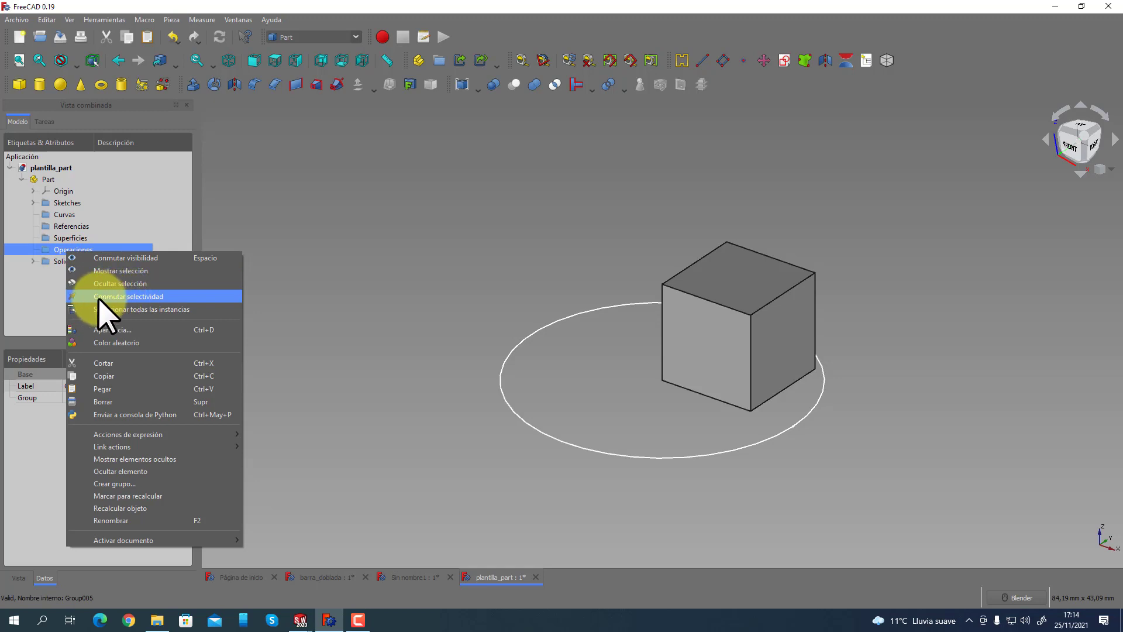
pyautogui.click(59, 273)
pyautogui.click(64, 251)
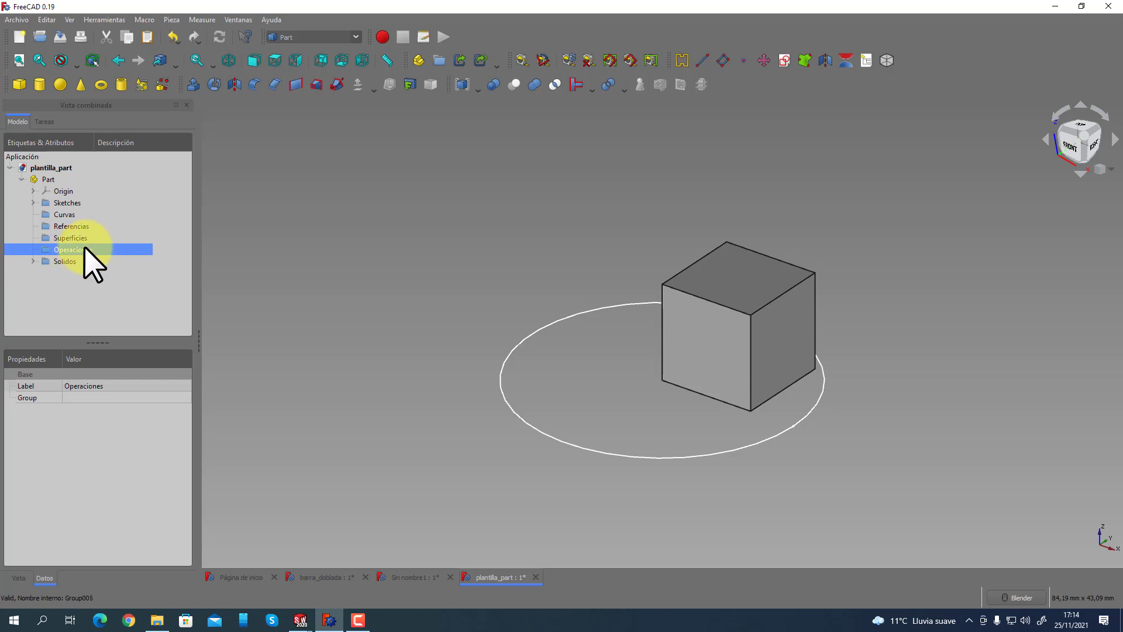
# Step through the Superficies, Referencias, Curvas and Sketches groups to Solidos, then return to SolidWorks.
pyautogui.click(77, 238)
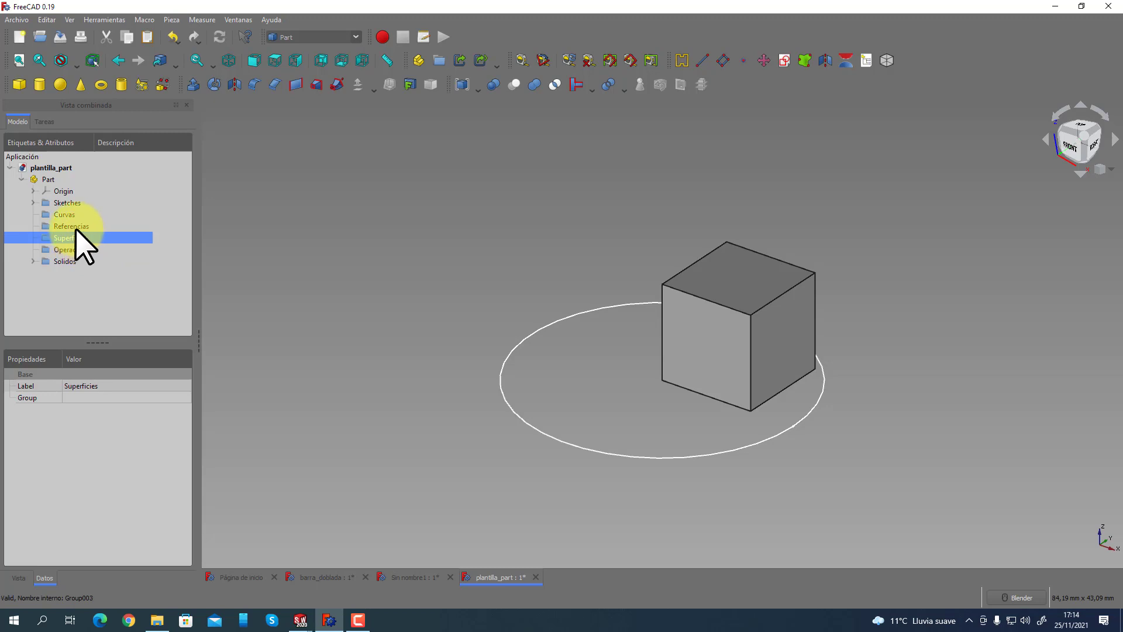
pyautogui.click(73, 227)
pyautogui.click(68, 215)
pyautogui.click(64, 203)
pyautogui.click(65, 215)
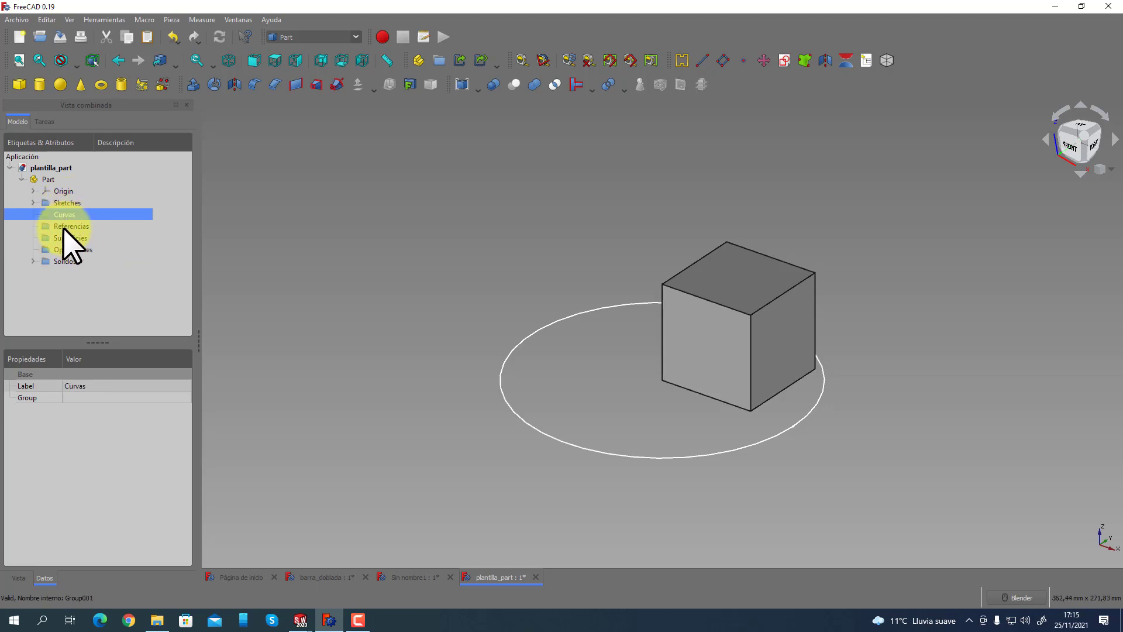
pyautogui.click(67, 226)
pyautogui.click(68, 238)
pyautogui.click(68, 250)
pyautogui.click(67, 258)
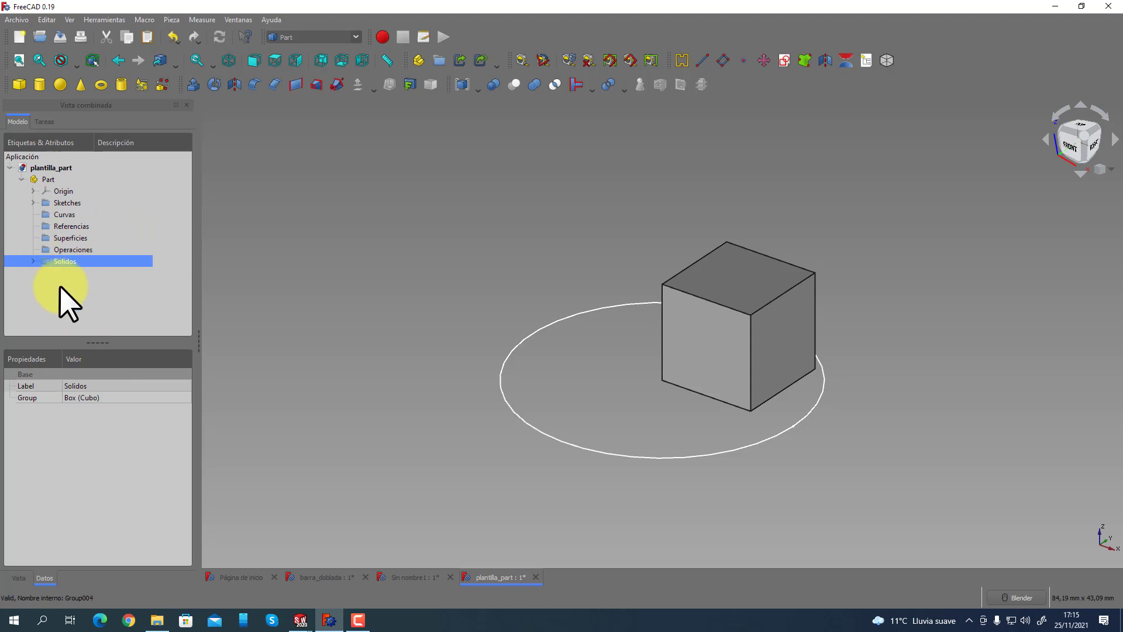
pyautogui.click(301, 620)
# In Pieza2, move Superficie-Extruir1 lower in the feature tree and collapse the surface bodies folder.
pyautogui.click(331, 601)
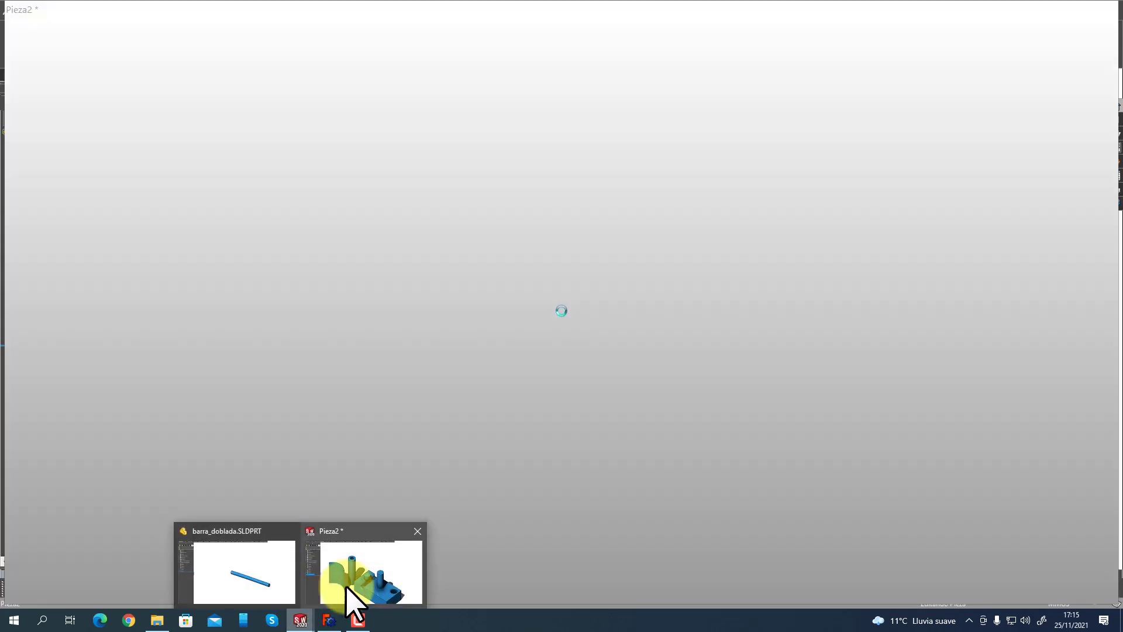
pyautogui.moveTo(64, 236); pyautogui.dragTo(80, 339)
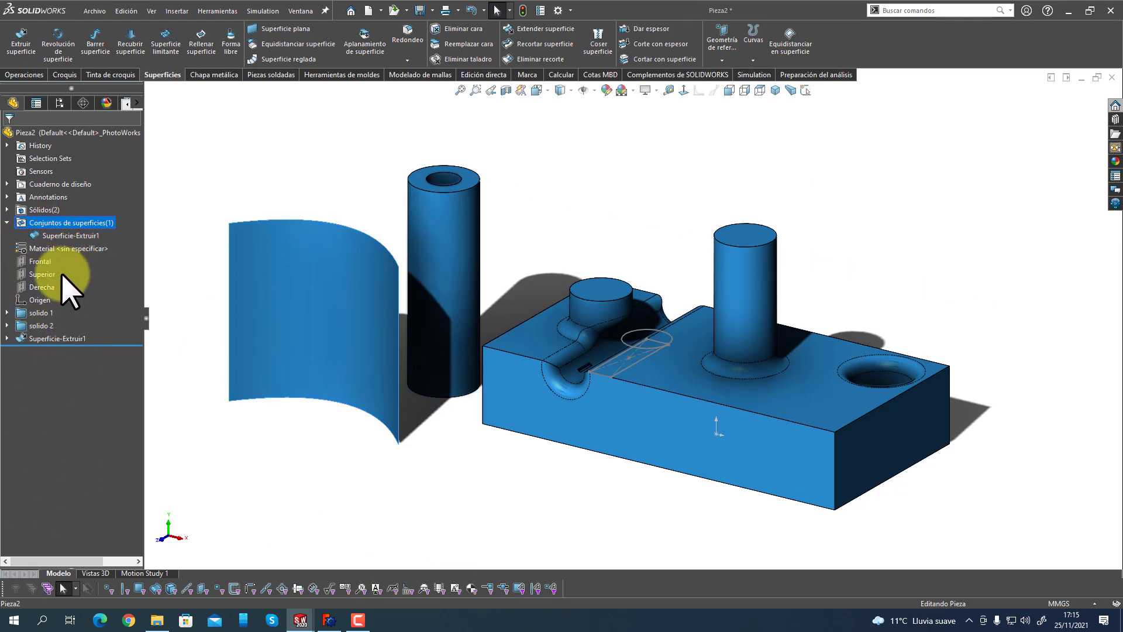
pyautogui.rightClick(32, 222)
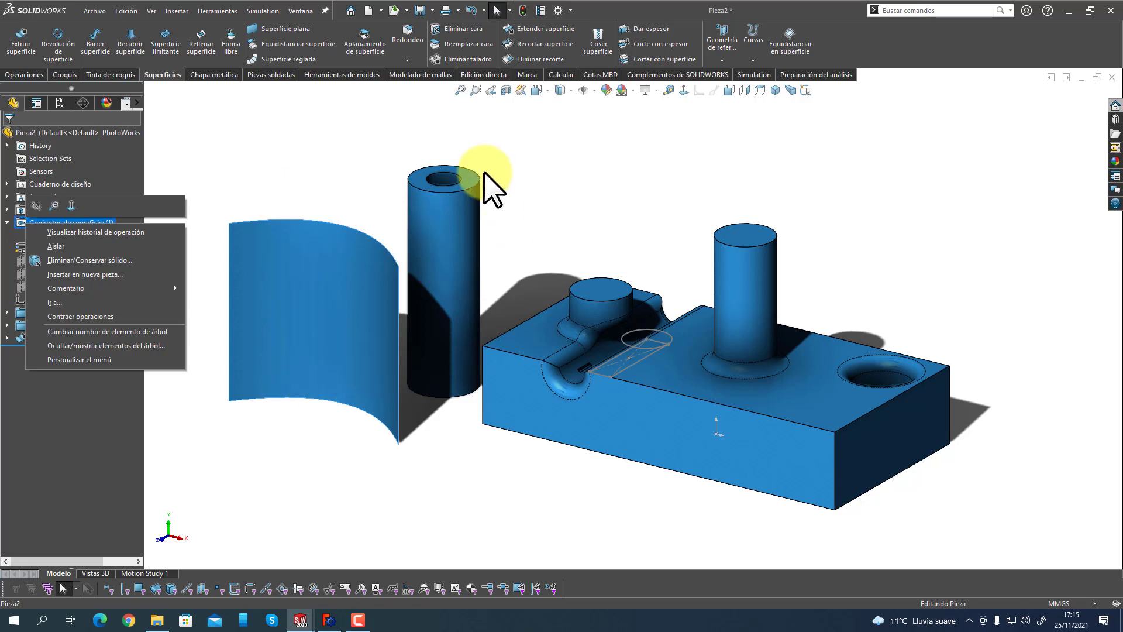
pyautogui.click(406, 150)
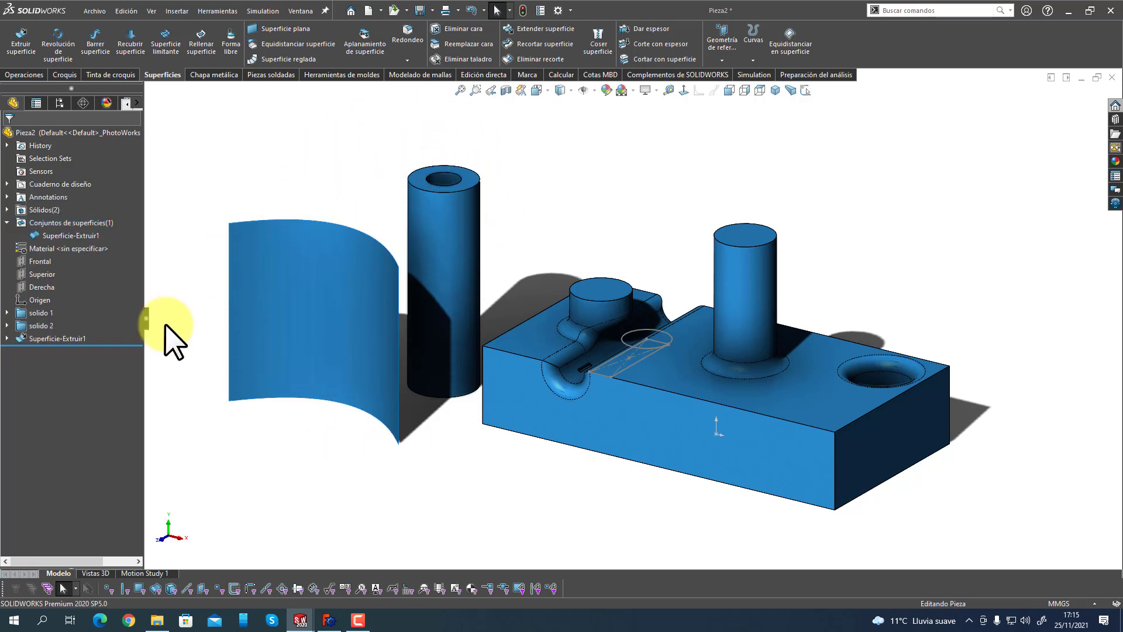
pyautogui.click(7, 222)
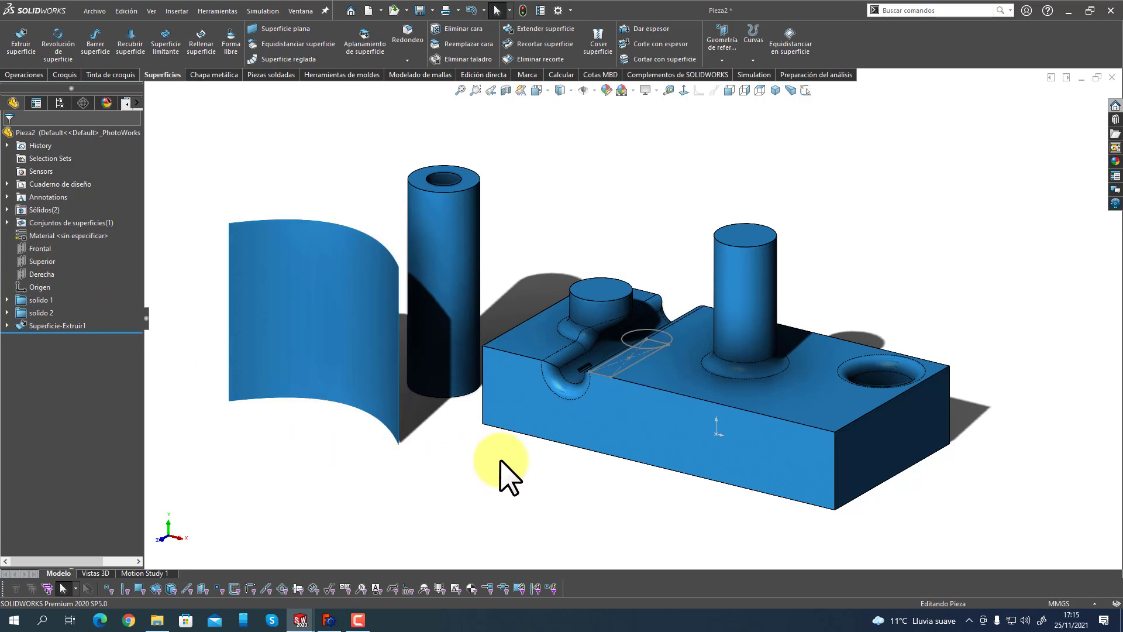
# Fit the model in view, compare the solid and surface tool tabs, then switch to FreeCAD.
pyautogui.press('f')
pyautogui.scroll(-1, 558, 398)
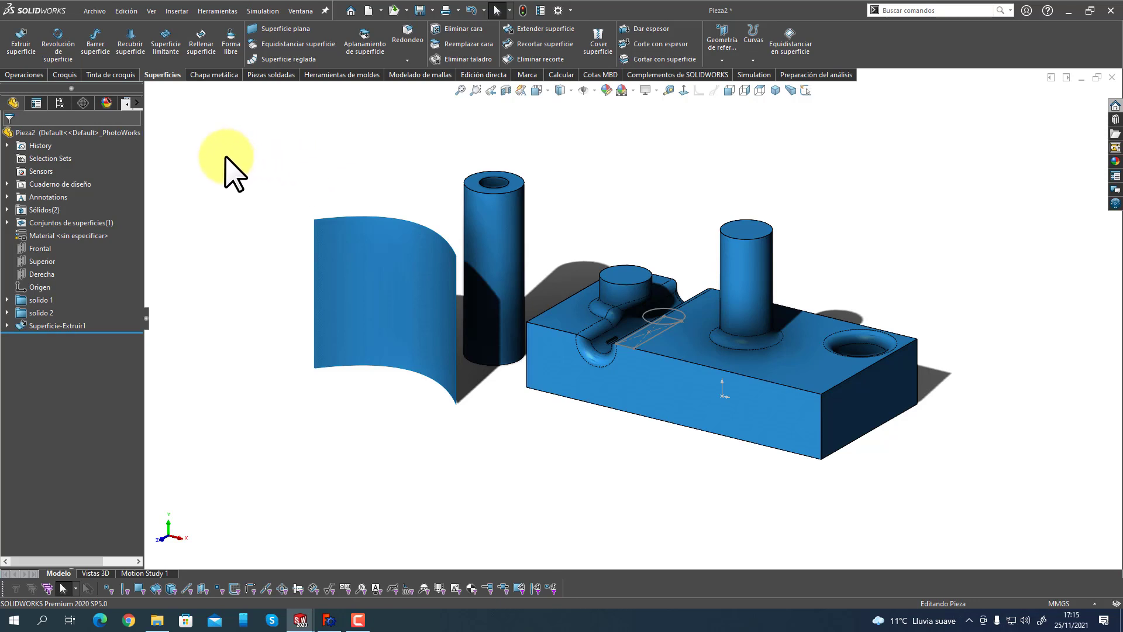
pyautogui.click(27, 74)
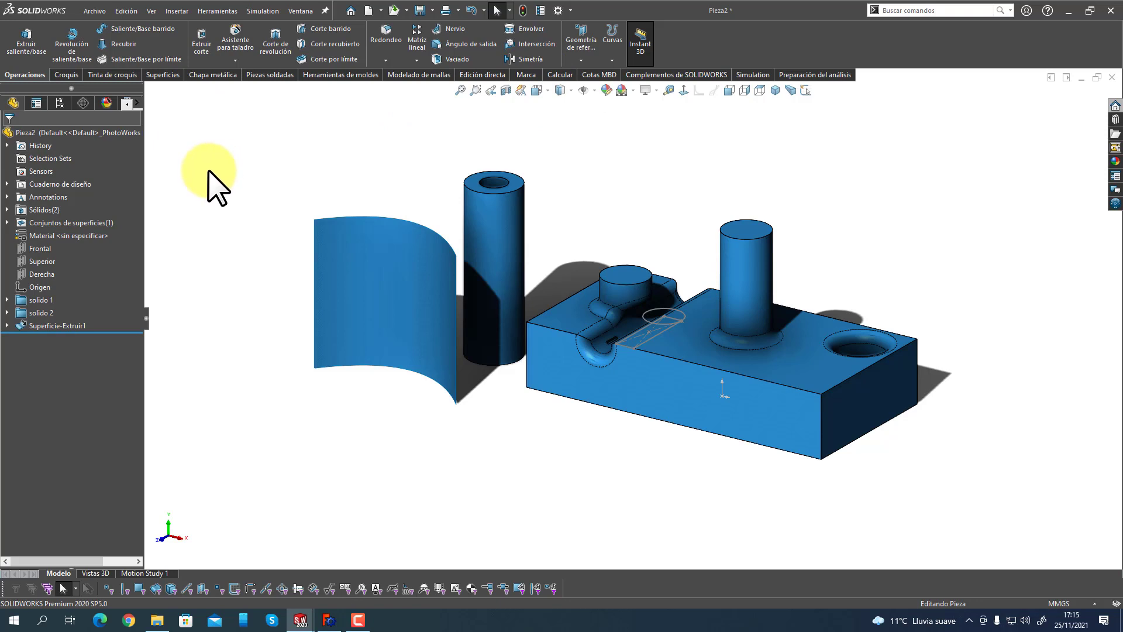
pyautogui.click(163, 75)
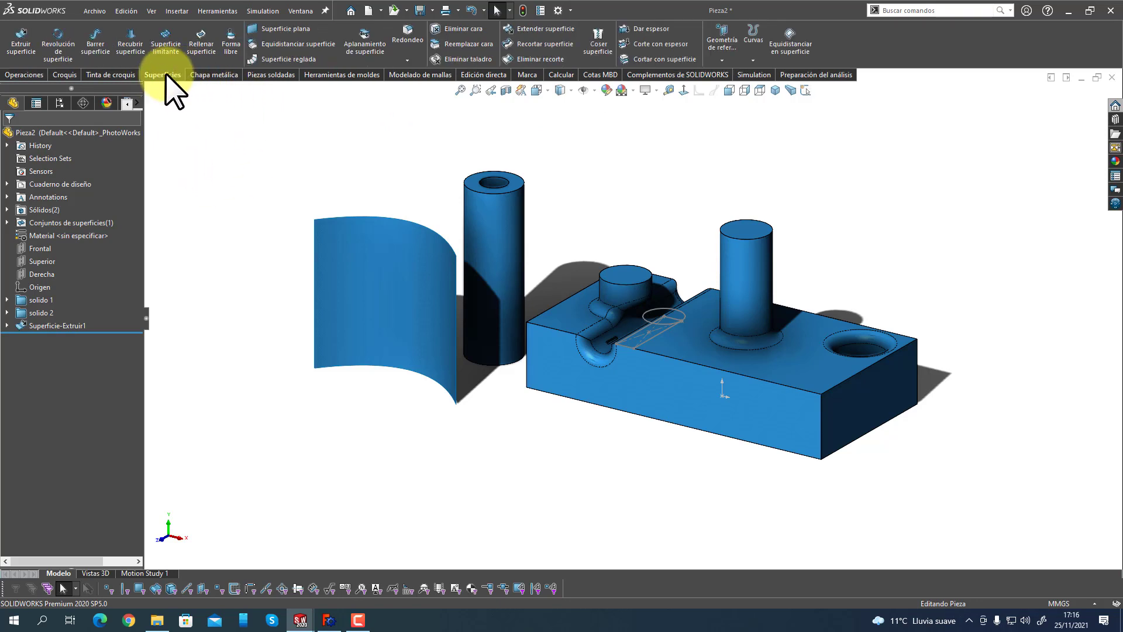
pyautogui.click(329, 622)
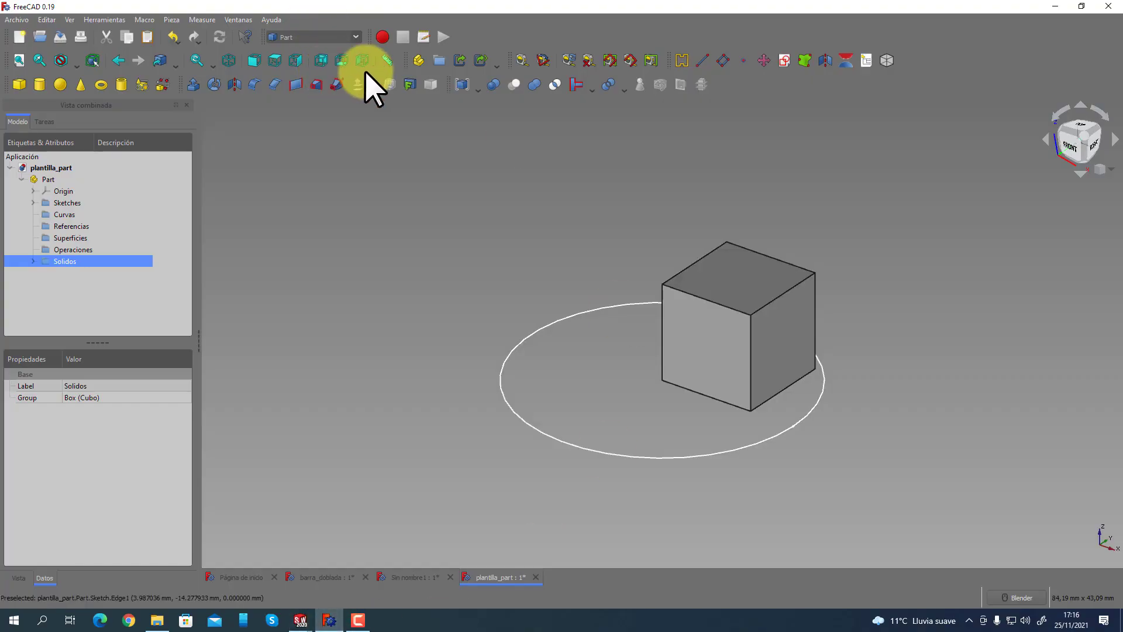
# Pick Curves from the workbench list, then open and close the Herramientas menu.
pyautogui.click(357, 37)
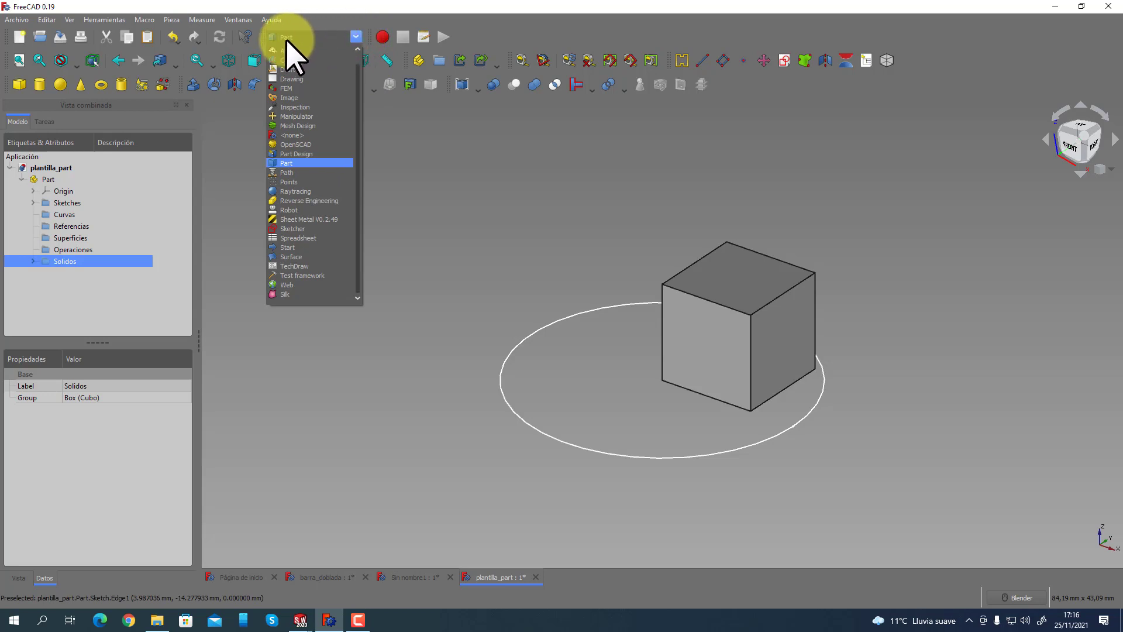
pyautogui.scroll(1, 304, 169)
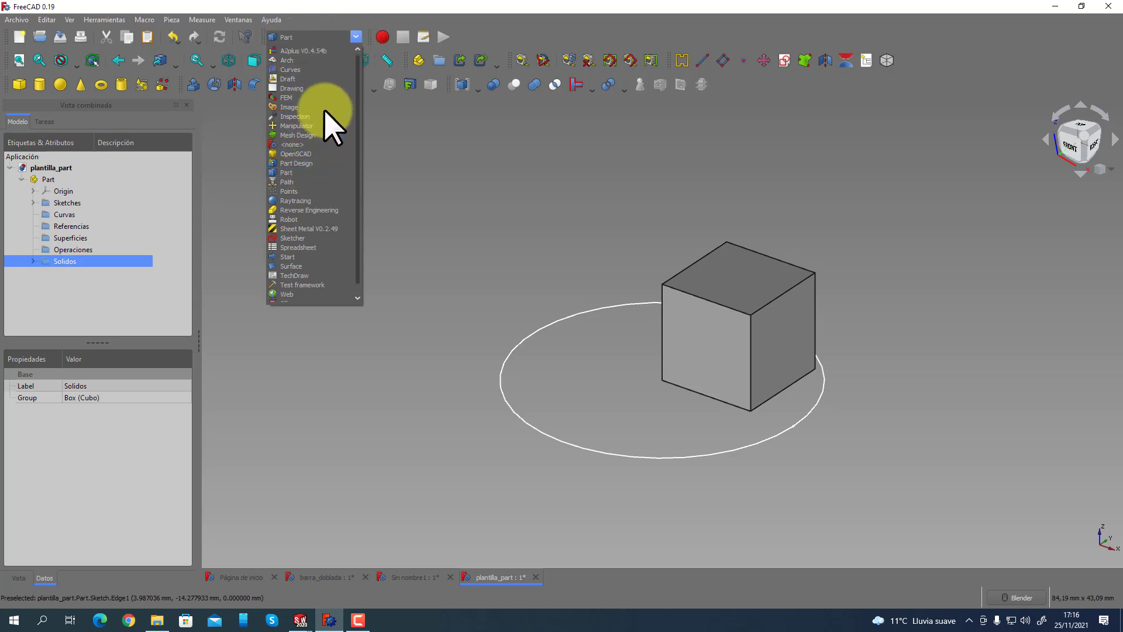
pyautogui.click(292, 70)
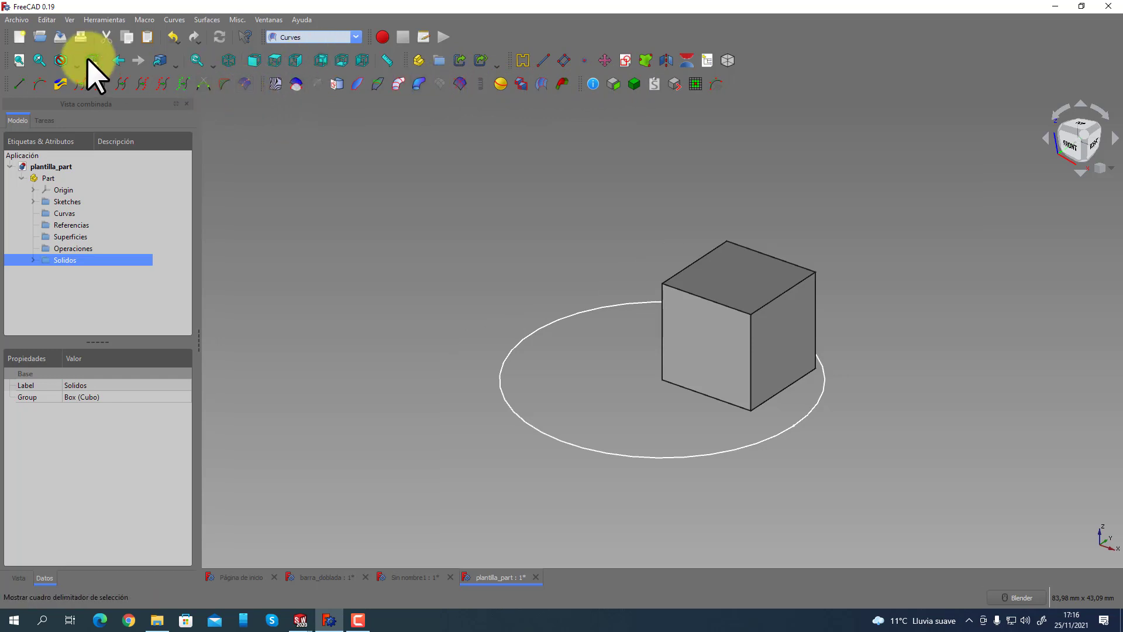
pyautogui.click(105, 21)
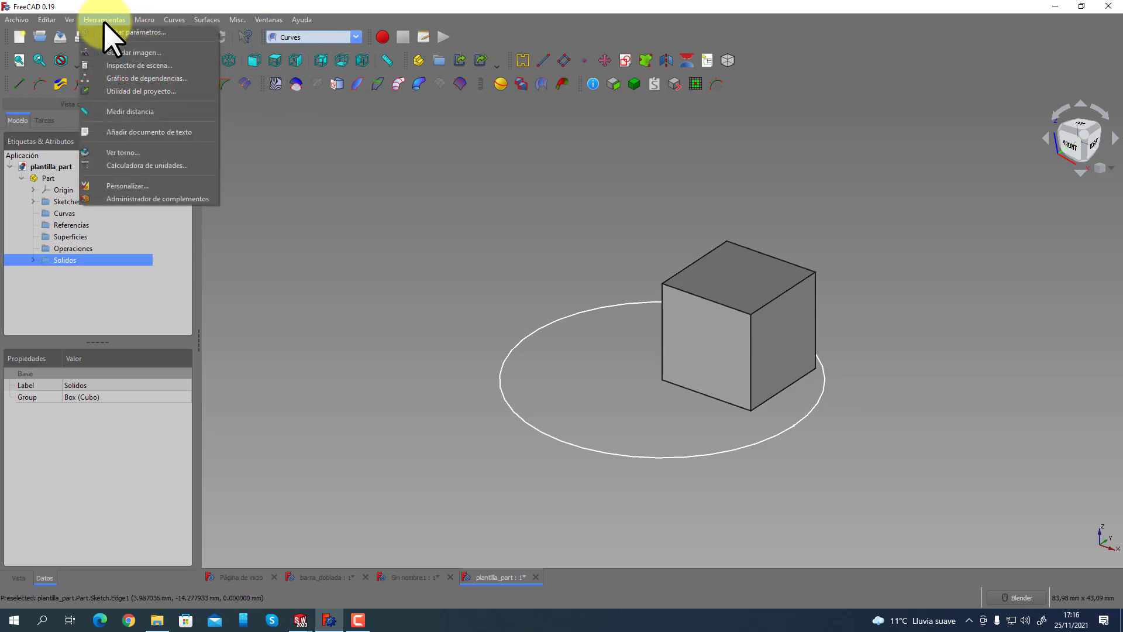
pyautogui.click(322, 211)
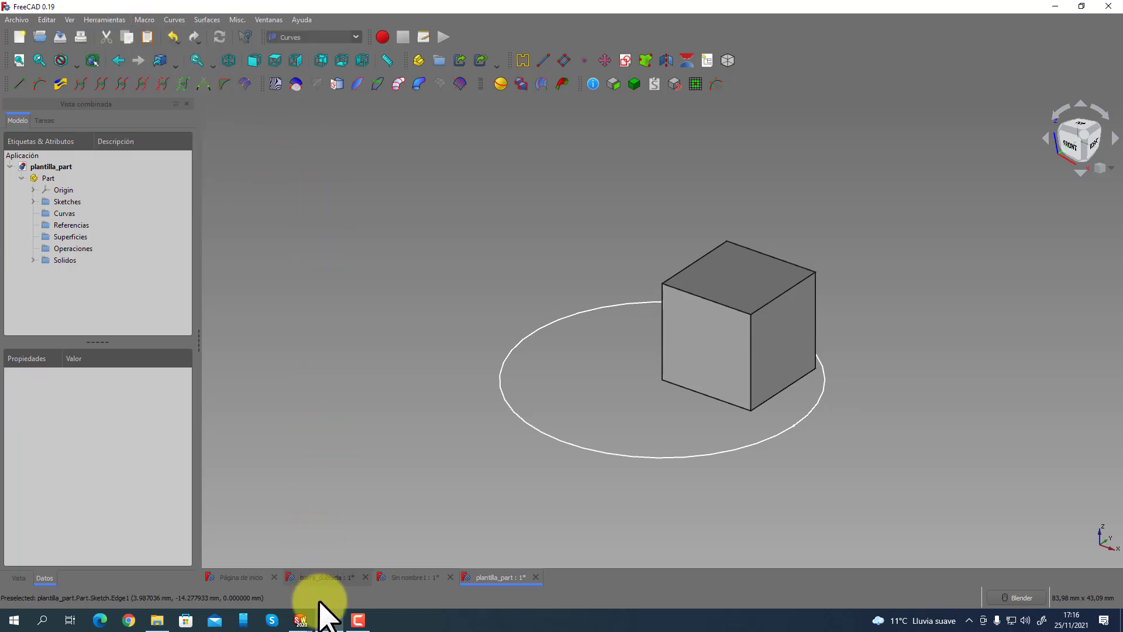
pyautogui.moveTo(304, 623)
pyautogui.click(371, 593)
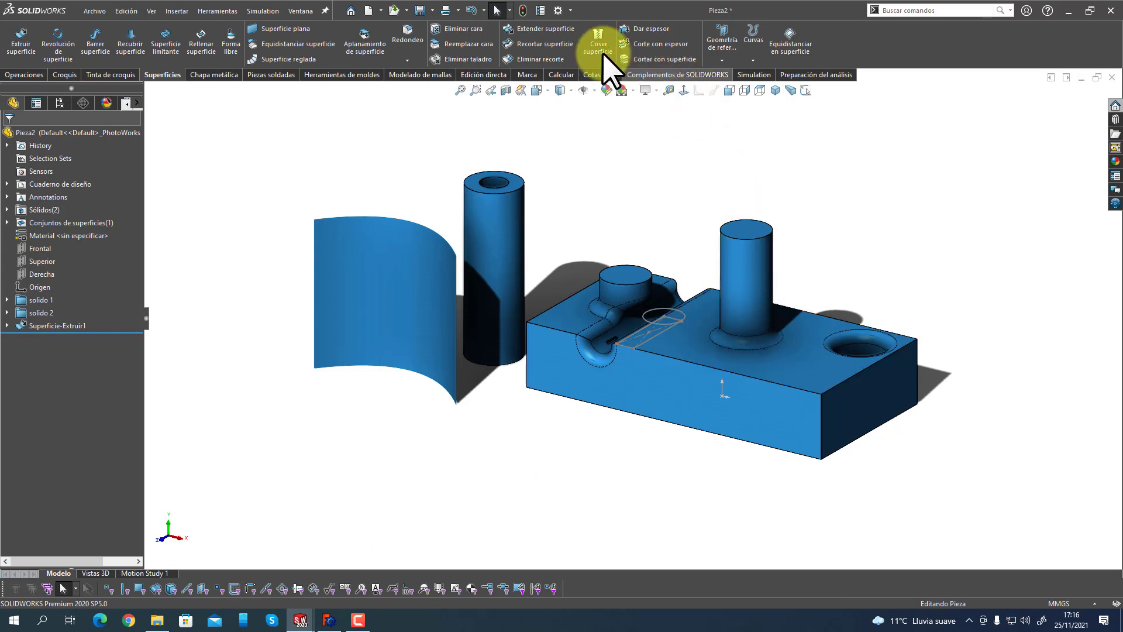
pyautogui.click(570, 10)
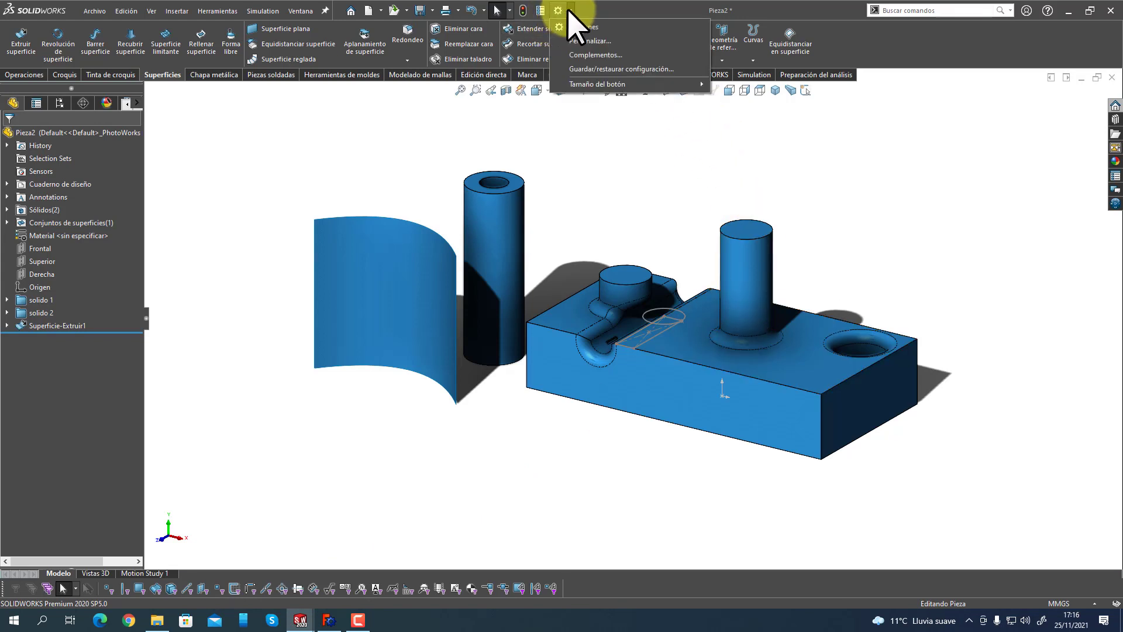
pyautogui.click(582, 54)
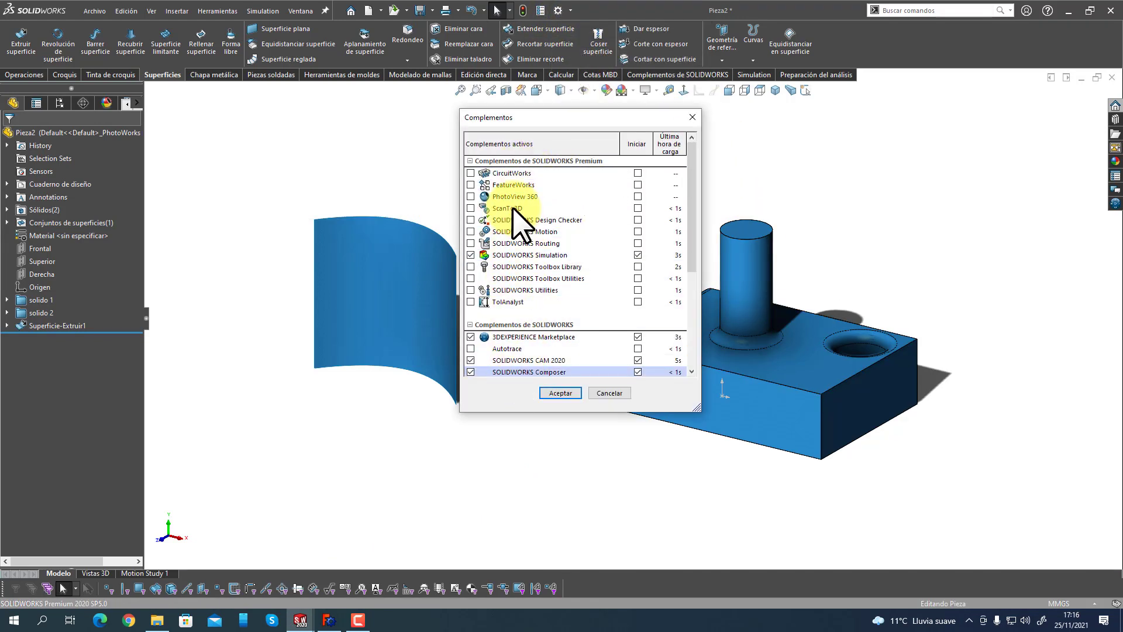
pyautogui.click(560, 392)
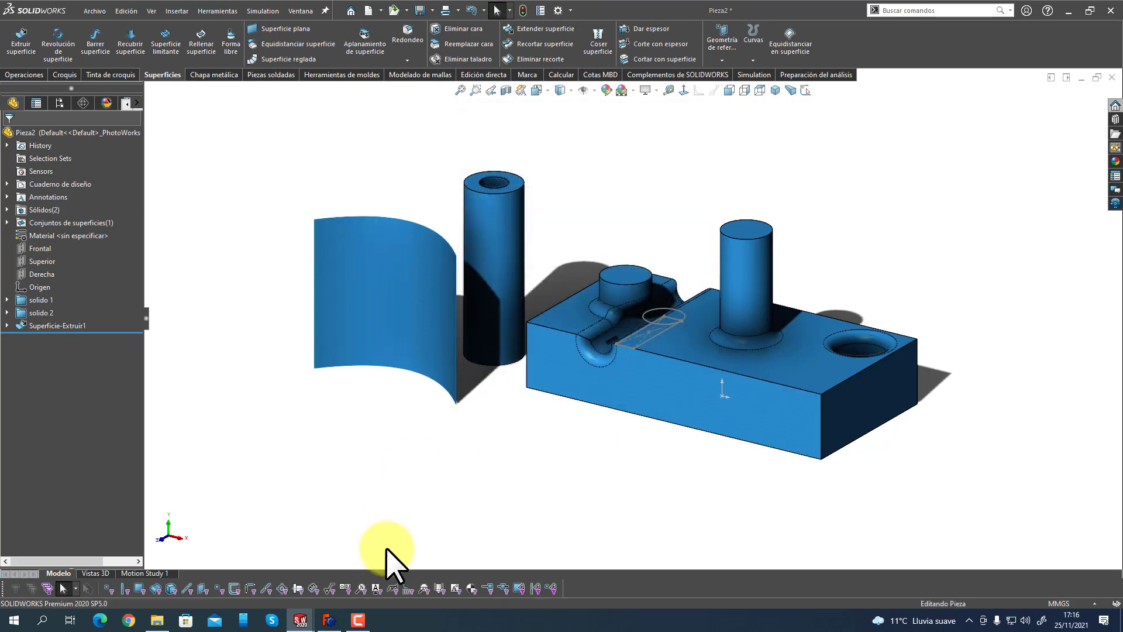
pyautogui.click(329, 620)
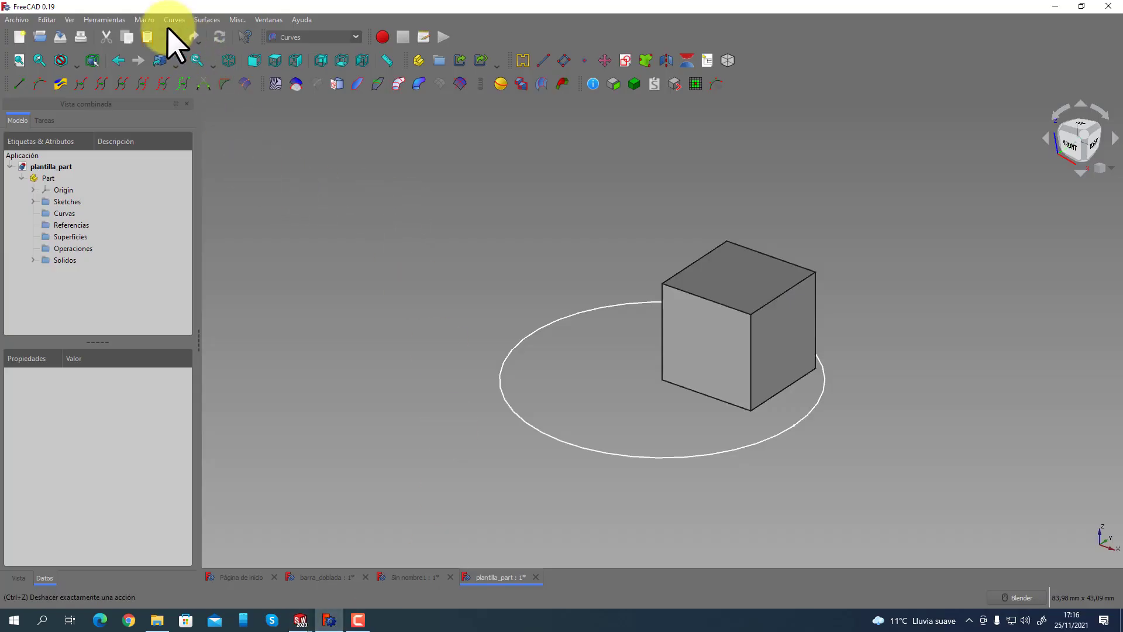
# Open Herramientas > Administrador de complementos and browse the workbench list showing A2plus and Curves.
pyautogui.click(106, 21)
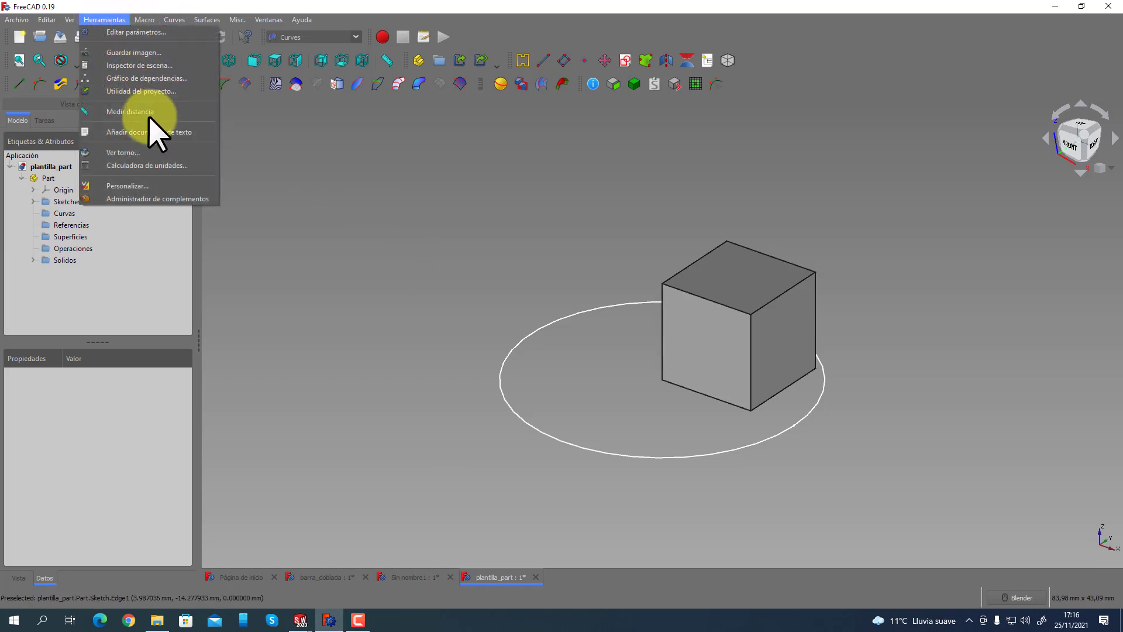
pyautogui.click(176, 202)
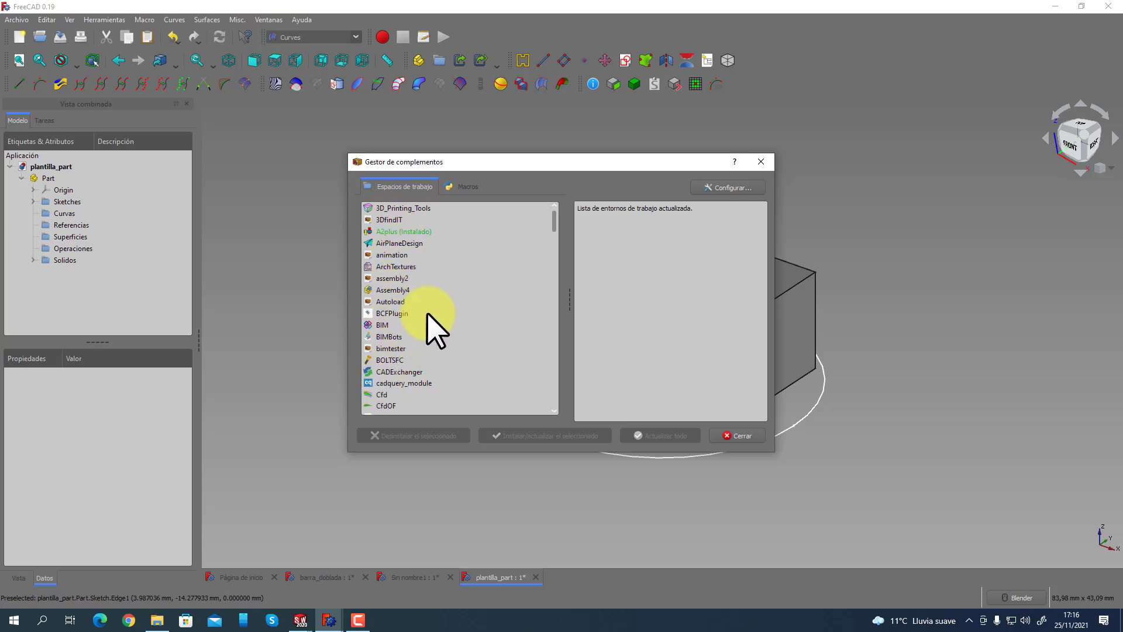
pyautogui.scroll(-7, 435, 330)
pyautogui.scroll(5, 436, 331)
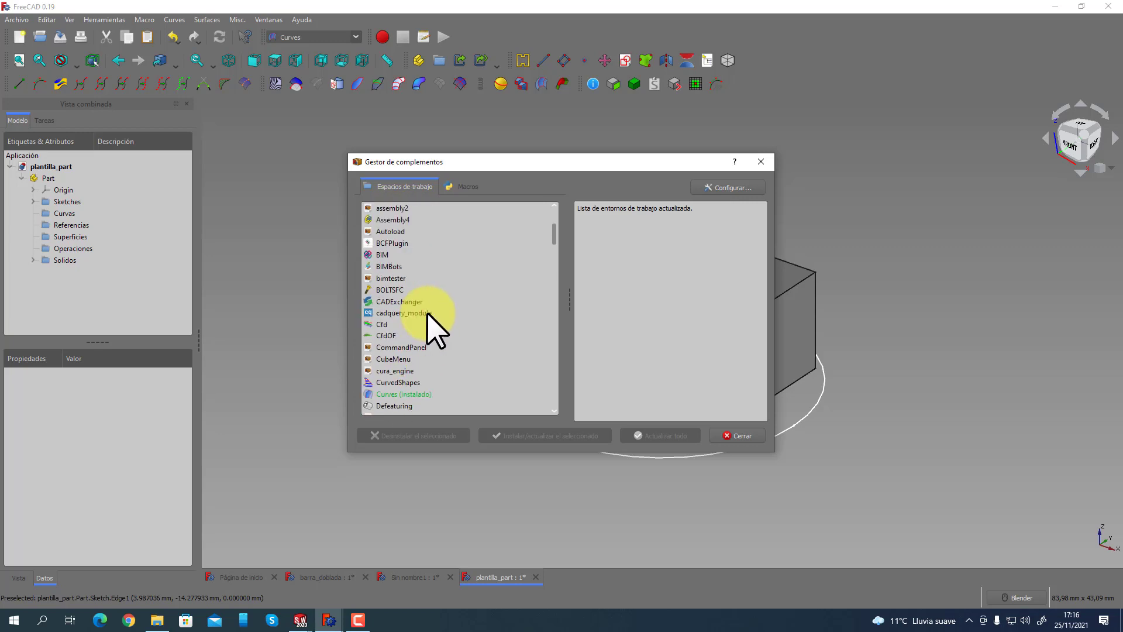
pyautogui.scroll(2, 430, 318)
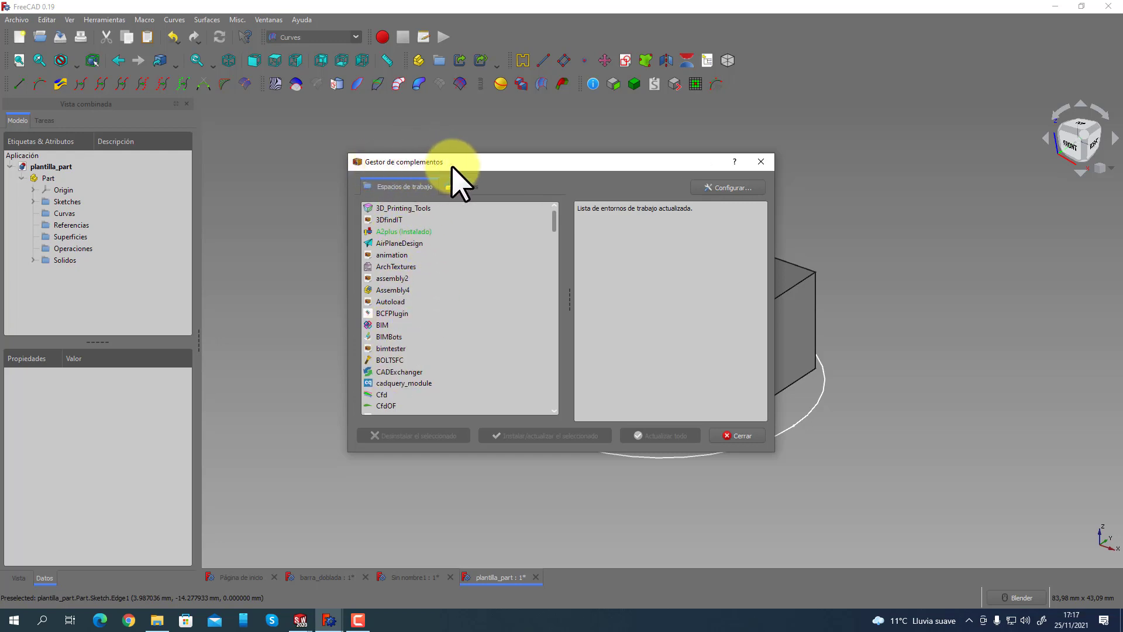
pyautogui.moveTo(552, 223); pyautogui.dragTo(537, 205)
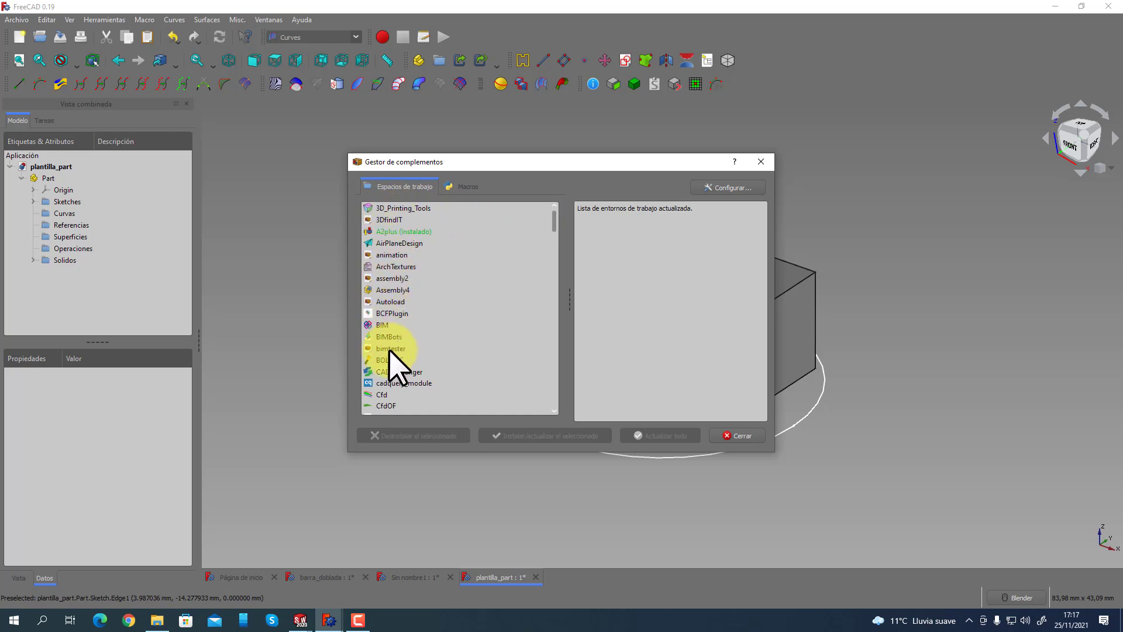
pyautogui.scroll(-4, 417, 369)
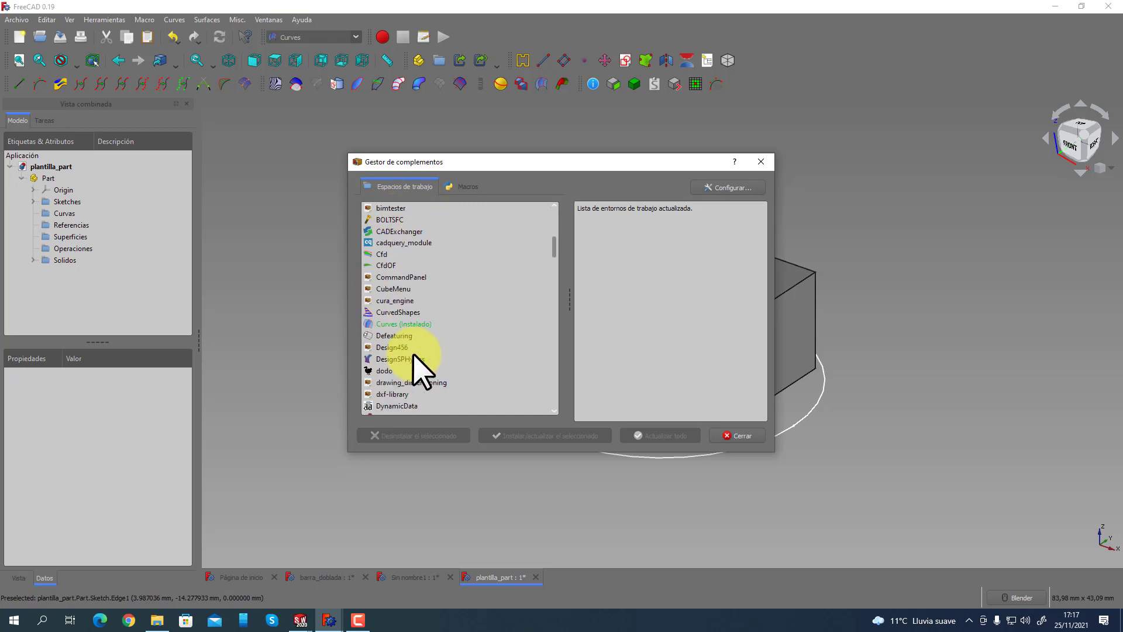
pyautogui.scroll(-2, 416, 368)
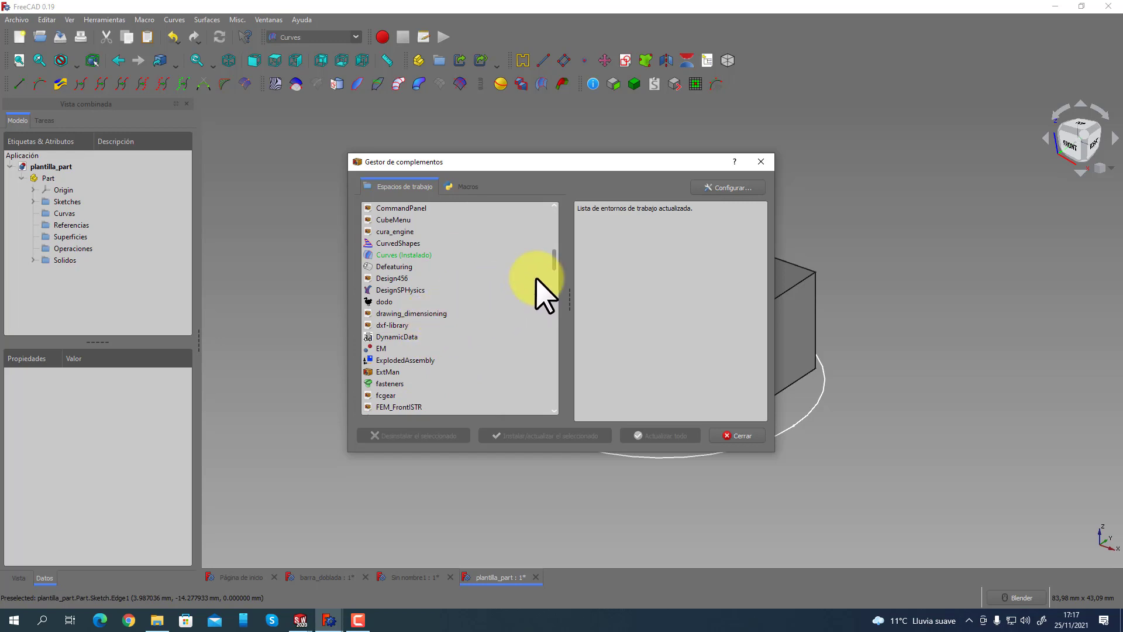
pyautogui.moveTo(554, 267); pyautogui.dragTo(546, 221)
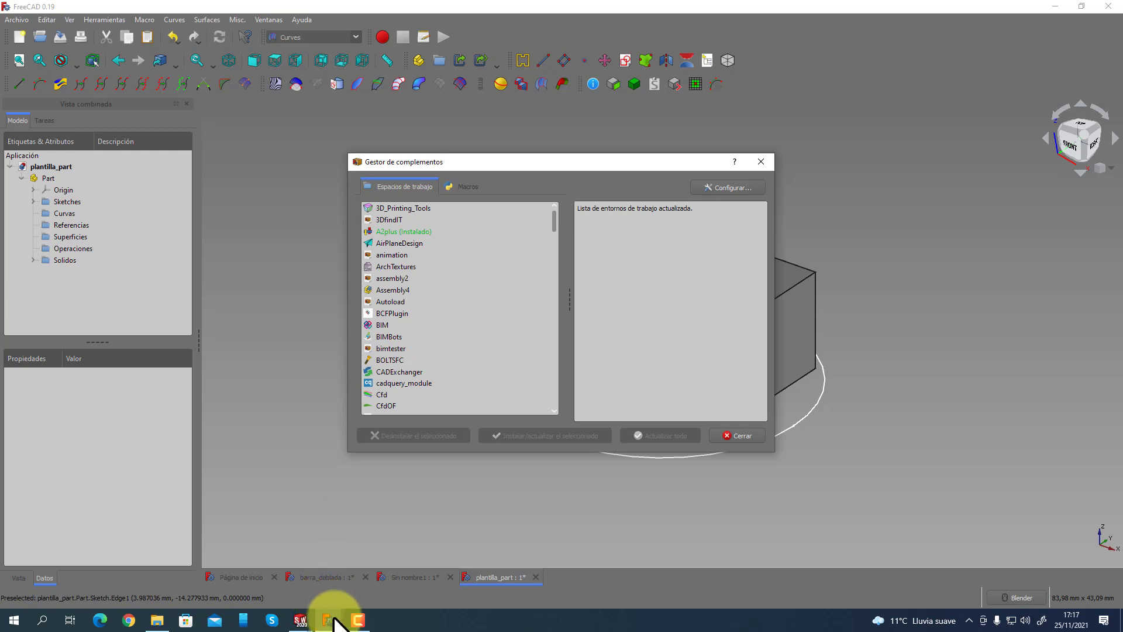
# Bring SolidWorks' Pieza2 forward and open then dismiss the gear Options dropdown.
pyautogui.moveTo(302, 620)
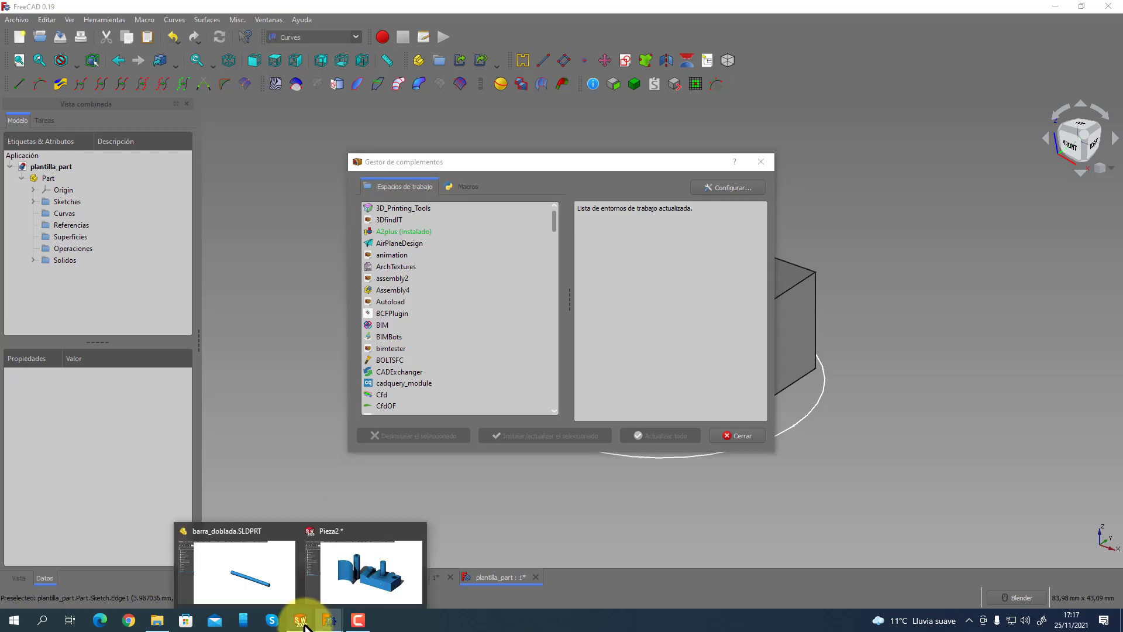
pyautogui.click(351, 601)
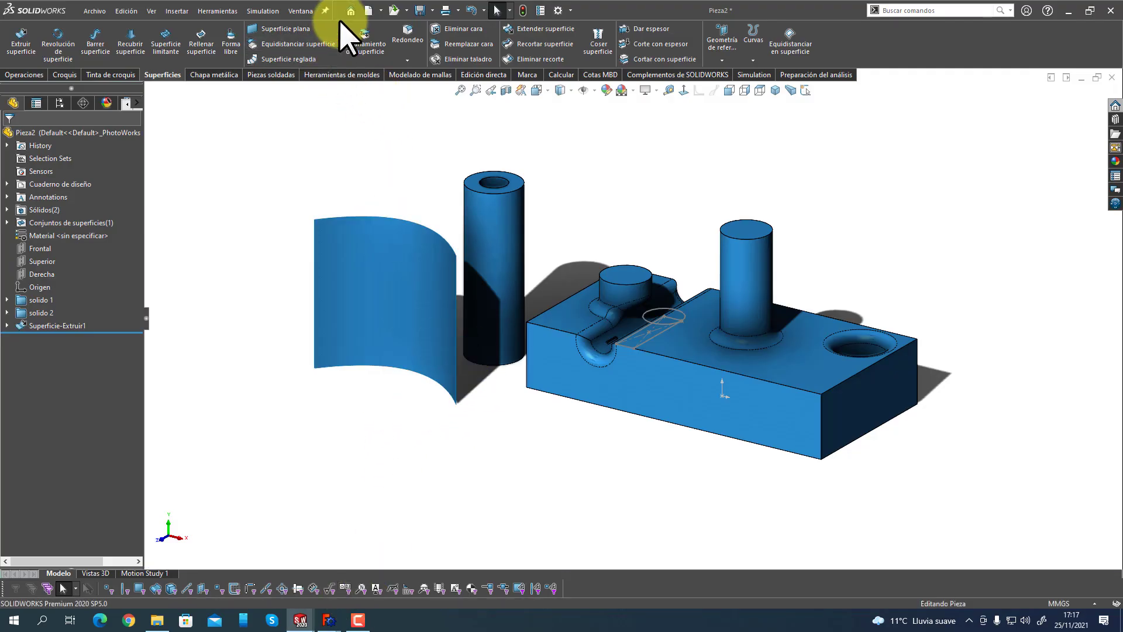
pyautogui.click(571, 11)
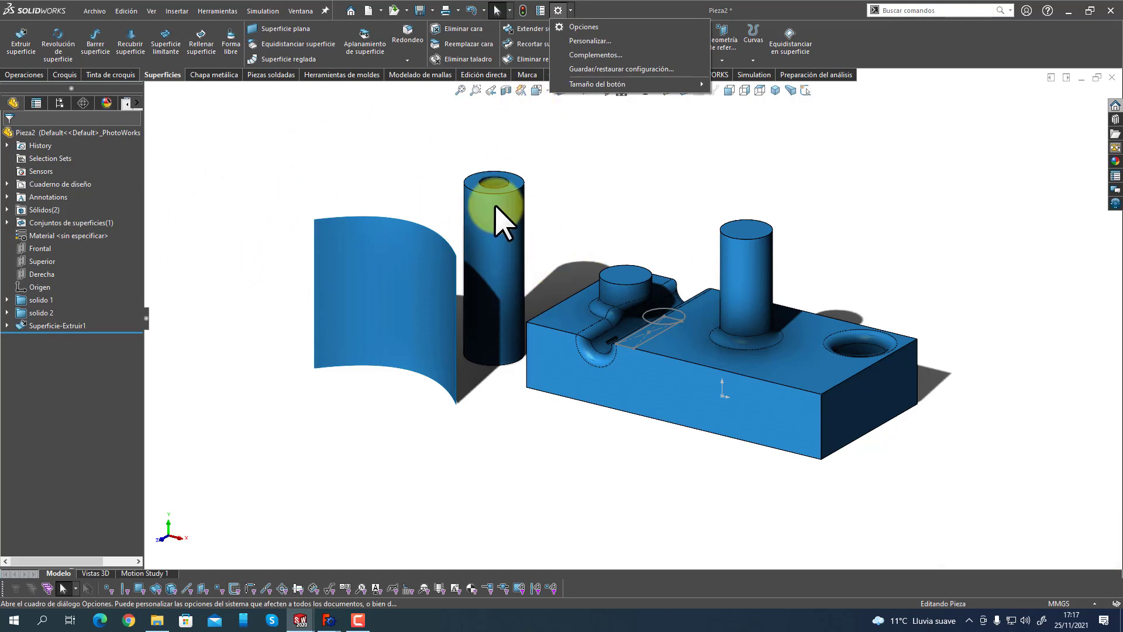
pyautogui.click(556, 167)
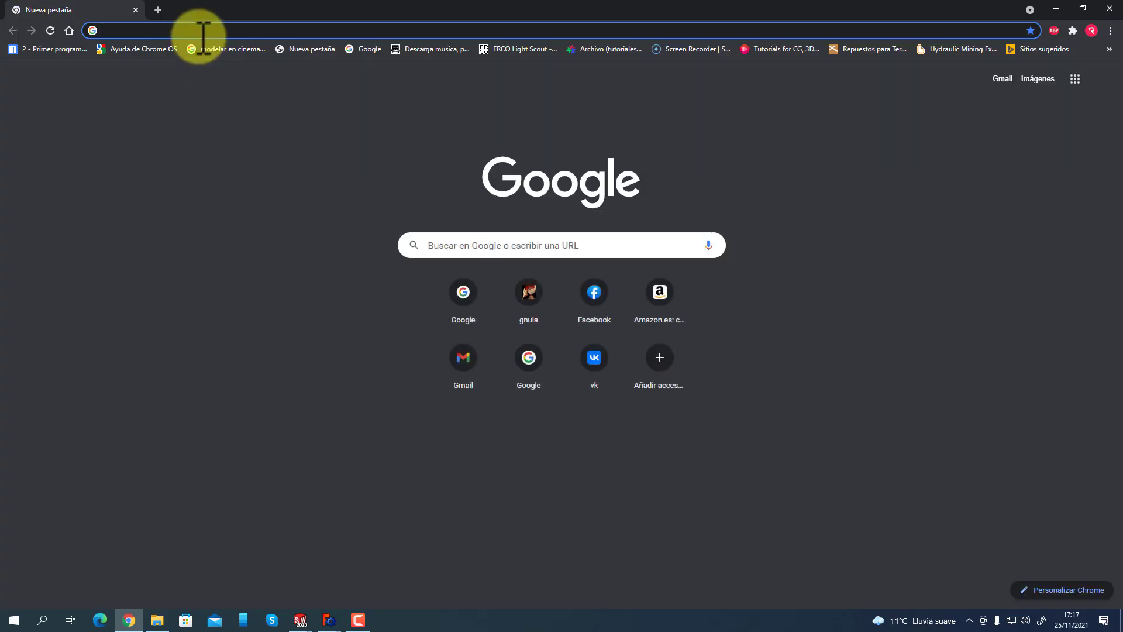
# Search 'power surfacing solidworks', open the Power Surfacing result and dismiss the privacy notice.
pyautogui.click(202, 31)
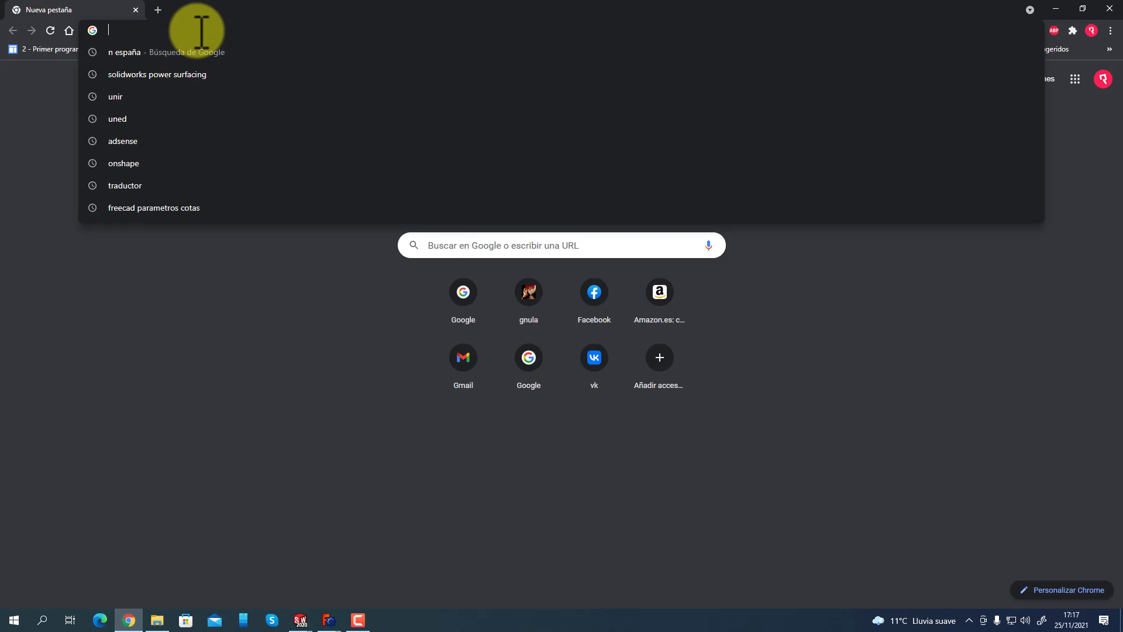
pyautogui.write('power s')
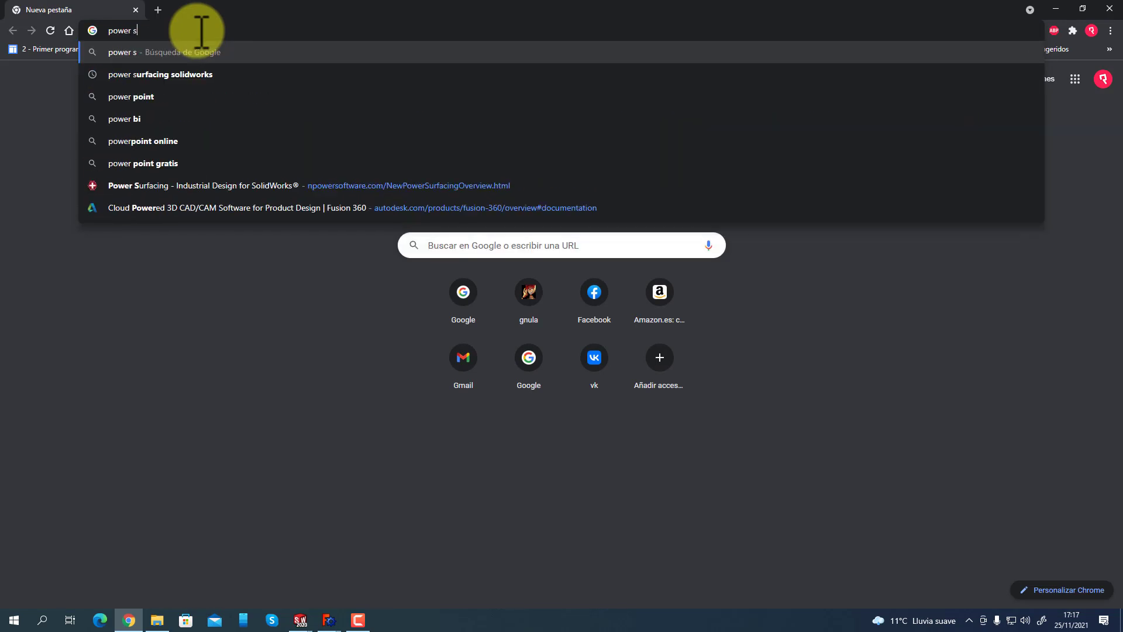
pyautogui.write('ur')
pyautogui.press('Down')
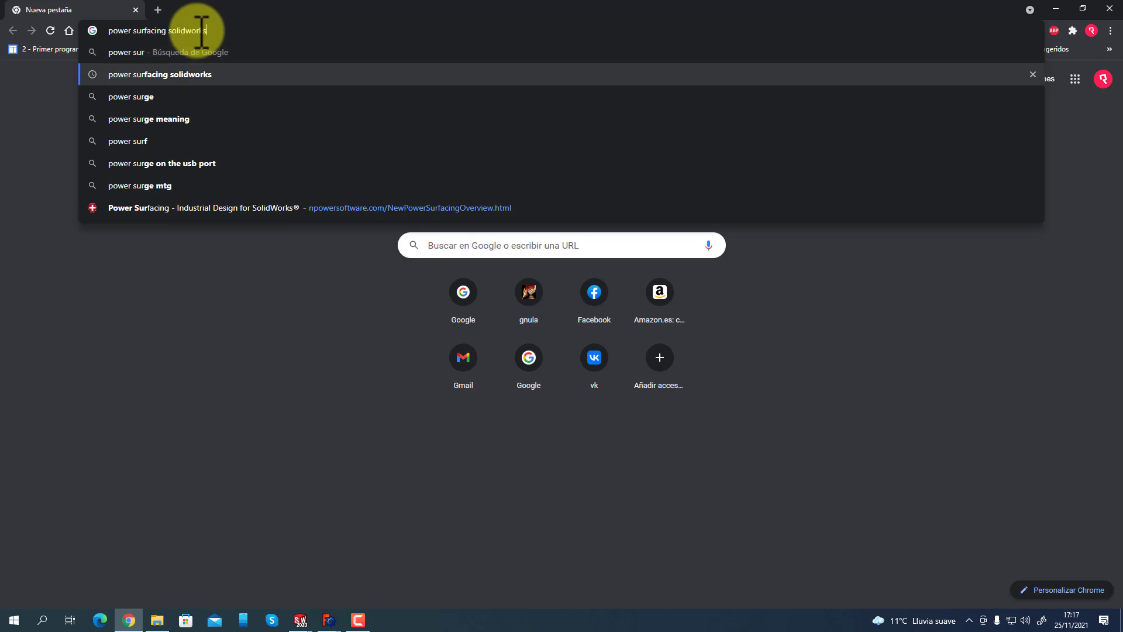
pyautogui.press('Return')
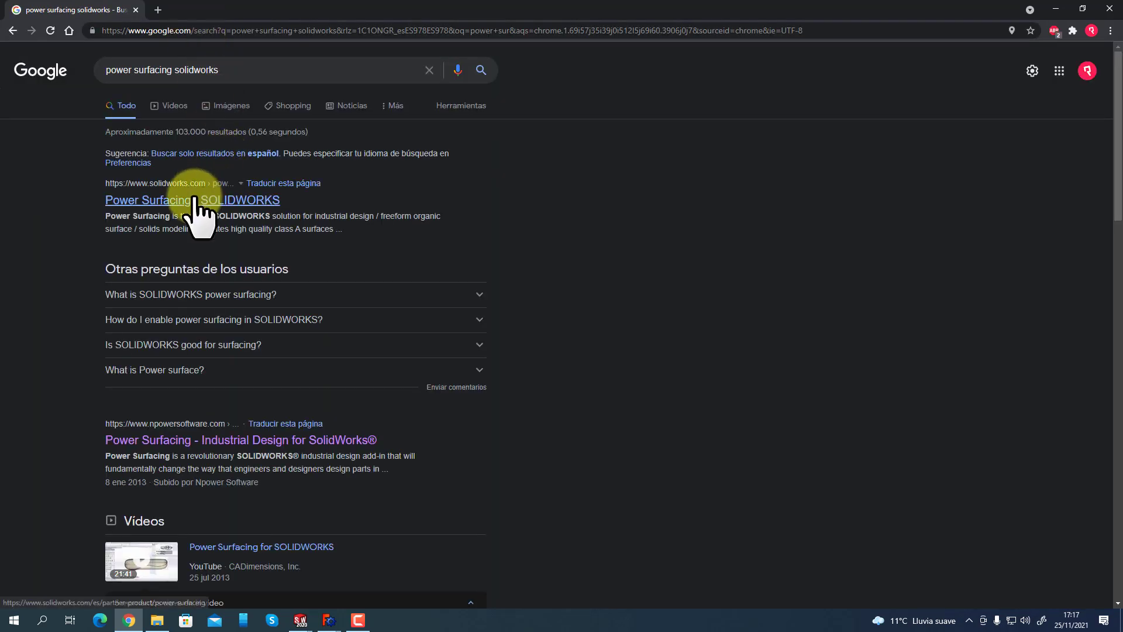
pyautogui.click(234, 199)
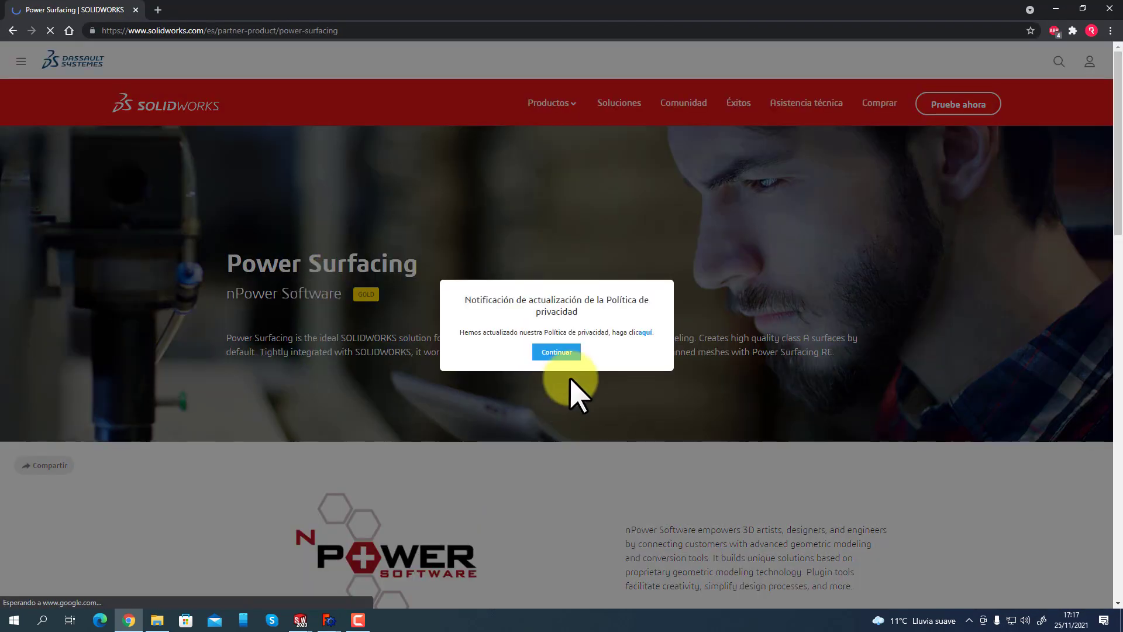
pyautogui.click(559, 352)
# Scroll the page and open the npowersoftware Power Surfacing page.
pyautogui.scroll(-5, 530, 441)
pyautogui.scroll(-5, 530, 441)
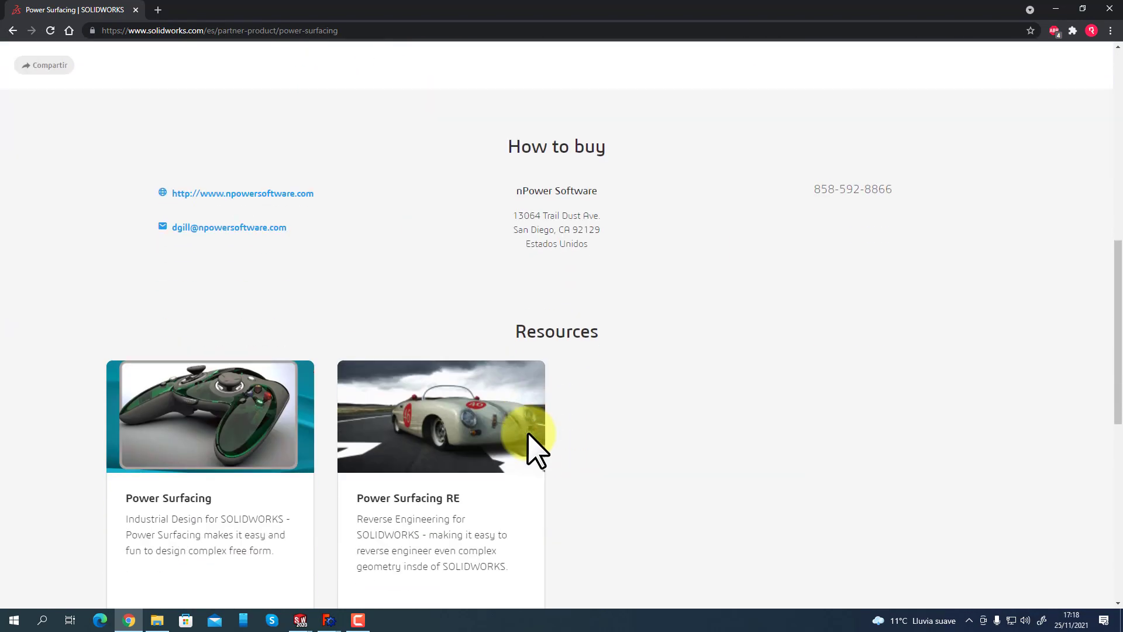
pyautogui.scroll(-7, 530, 444)
pyautogui.scroll(12, 528, 449)
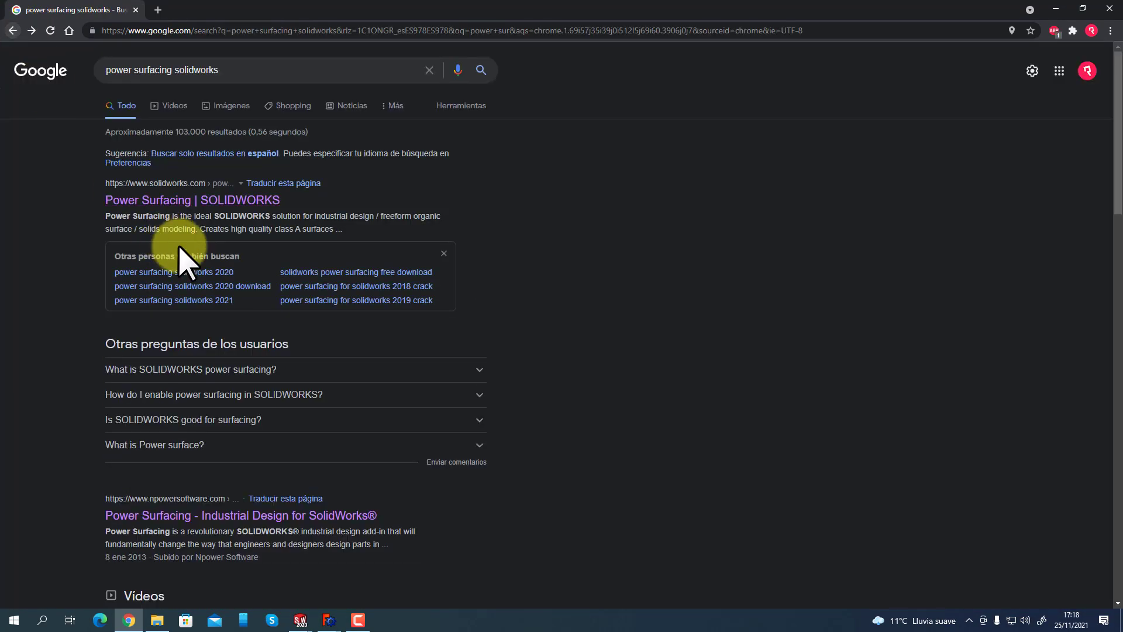
pyautogui.scroll(-1, 277, 465)
pyautogui.click(256, 459)
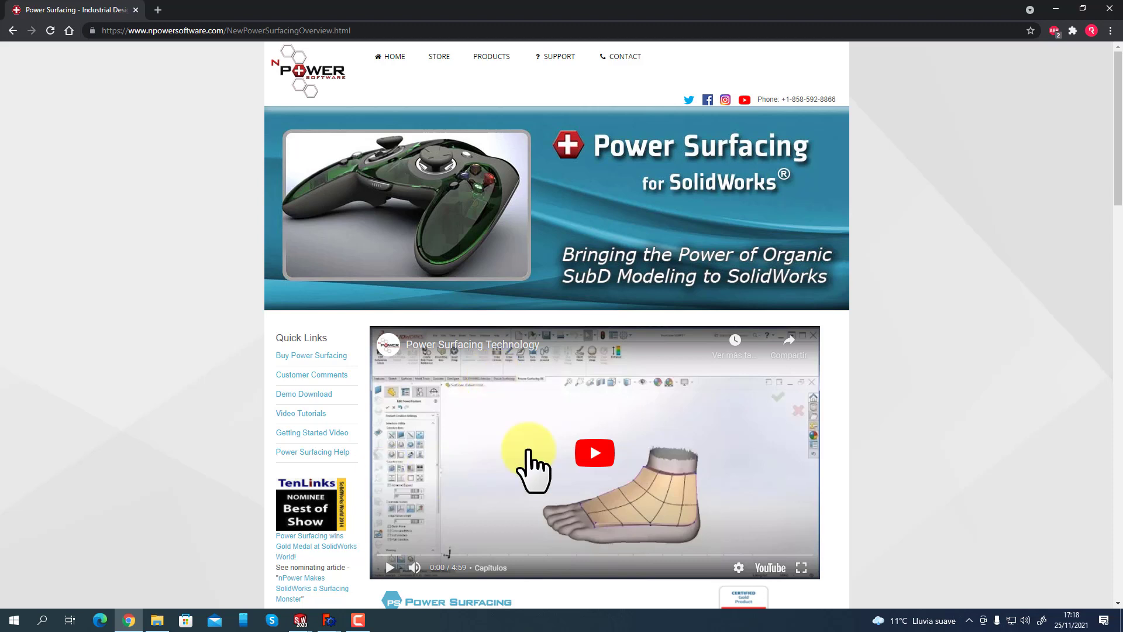
# Browse the Power Surfacing page and open its Demo Download page.
pyautogui.scroll(-2, 562, 435)
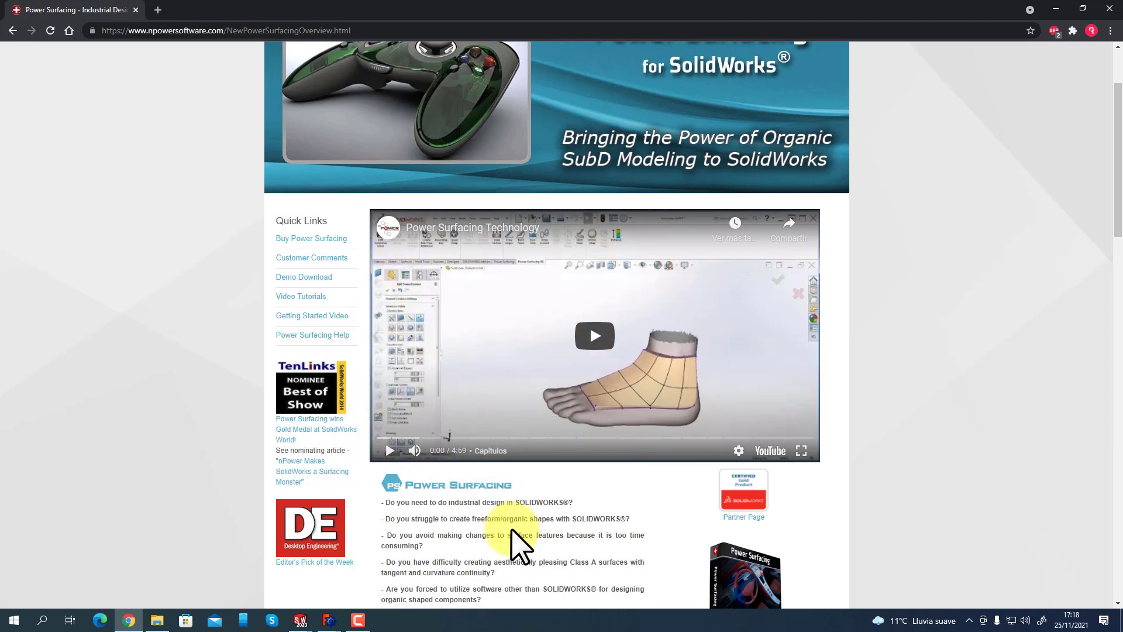
pyautogui.scroll(-6, 512, 531)
pyautogui.scroll(3, 512, 531)
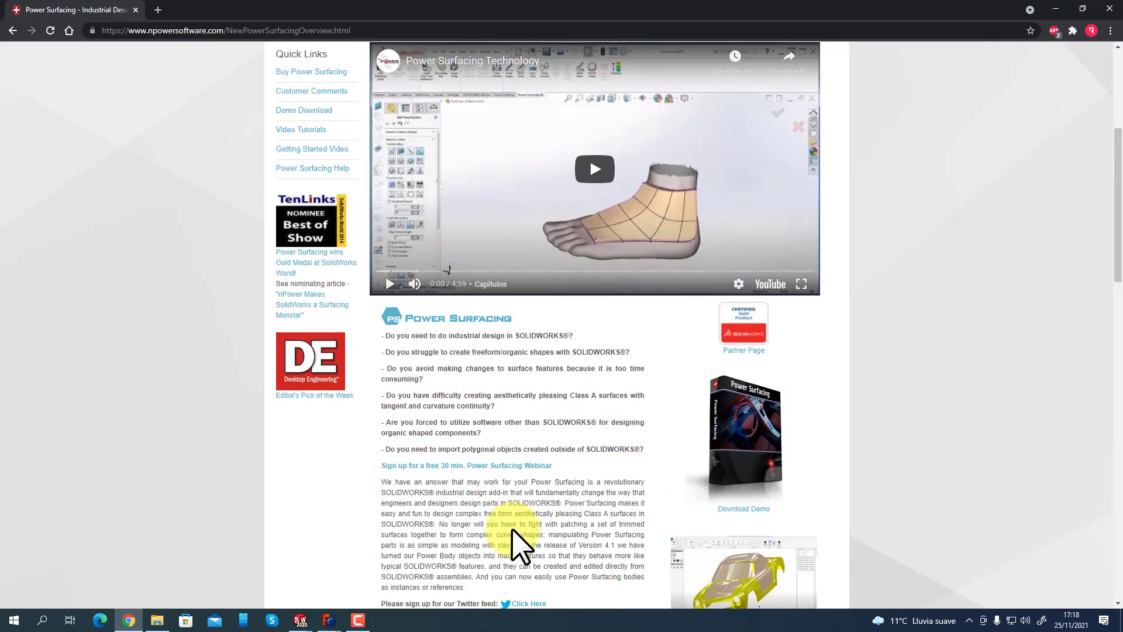
pyautogui.scroll(4, 513, 532)
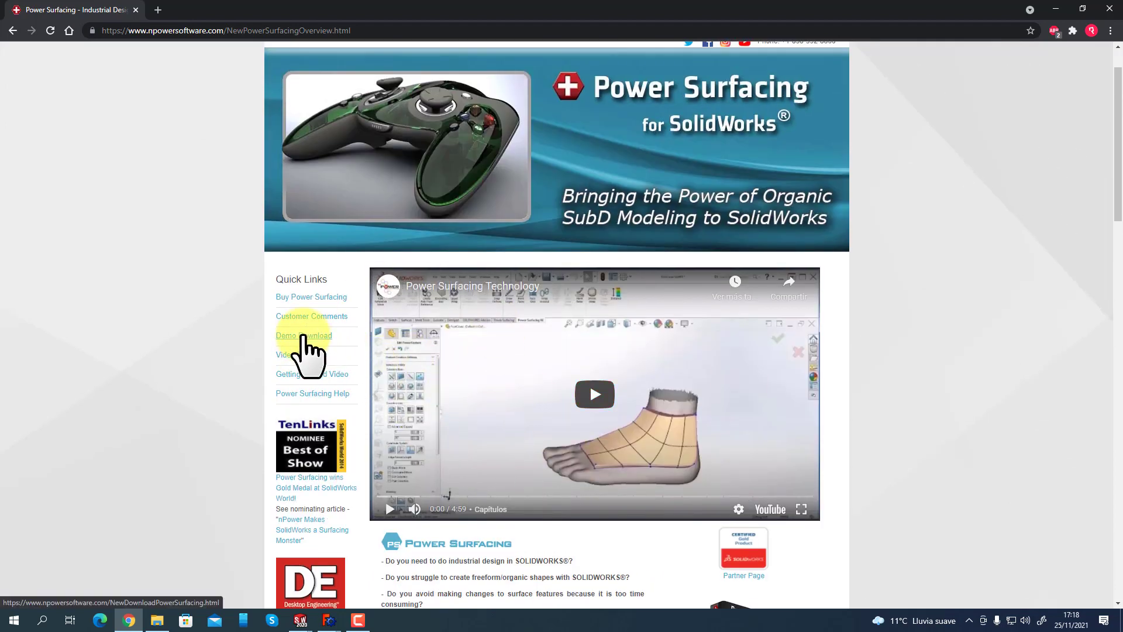
pyautogui.click(304, 337)
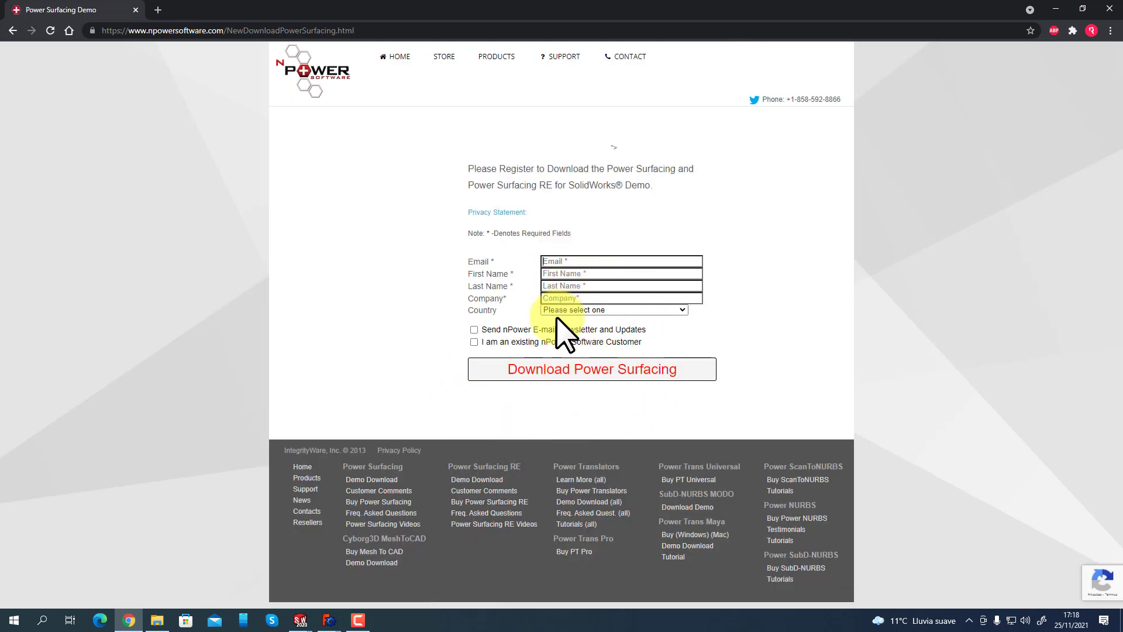
# Go to the nPowerSoftware home page and browse its SOLIDWORKS products.
pyautogui.click(299, 77)
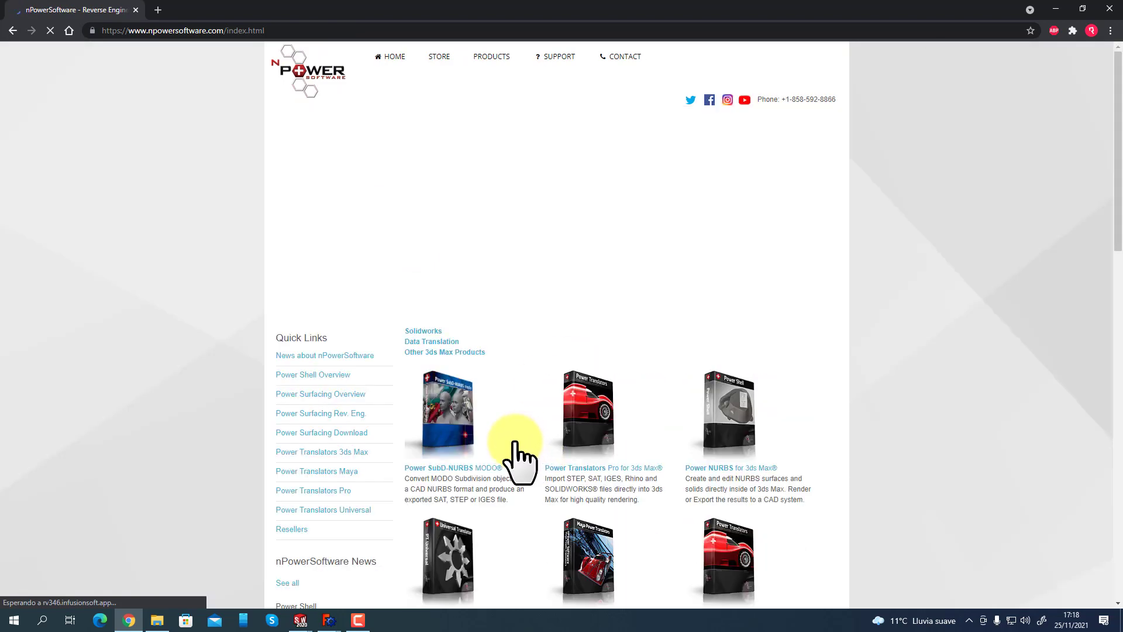
pyautogui.scroll(-5, 518, 440)
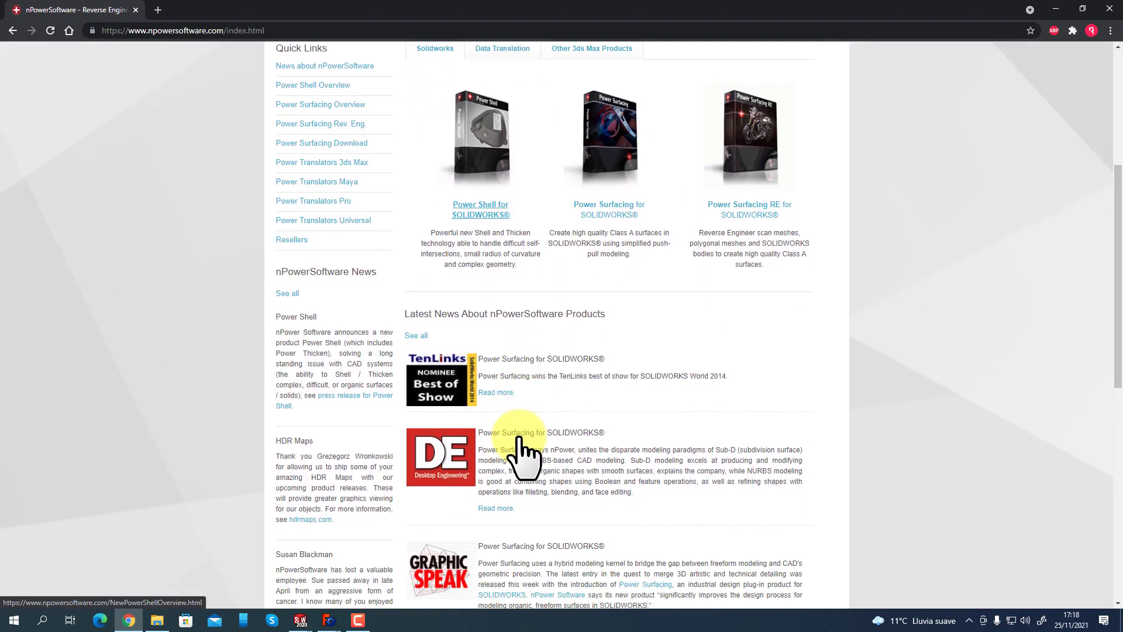
pyautogui.scroll(-3, 519, 440)
pyautogui.scroll(-3, 523, 453)
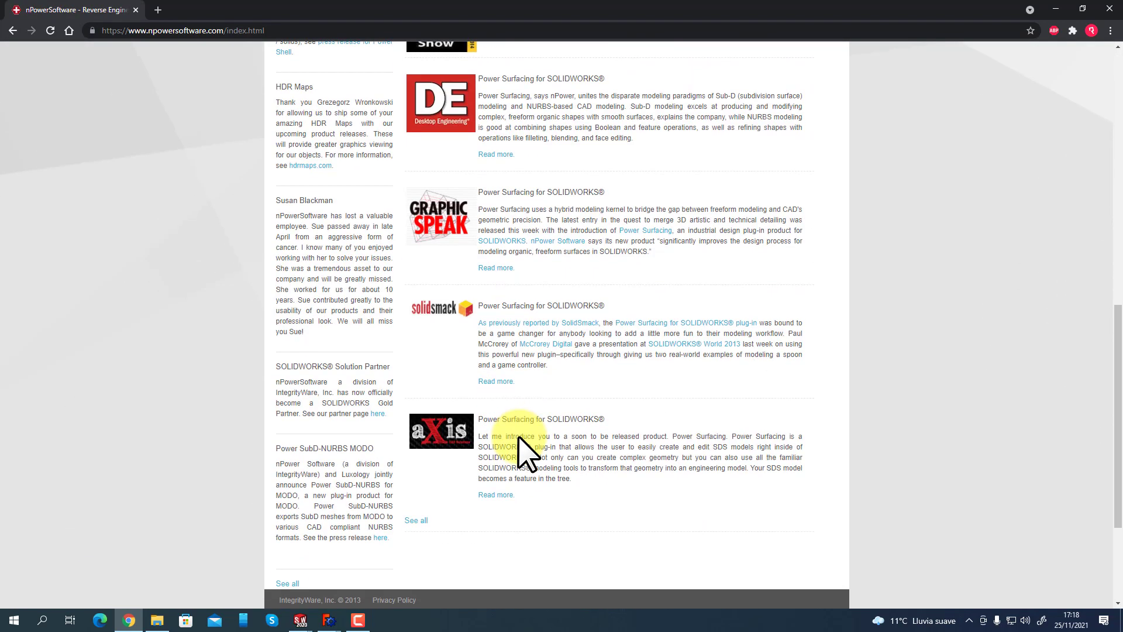
pyautogui.scroll(11, 519, 439)
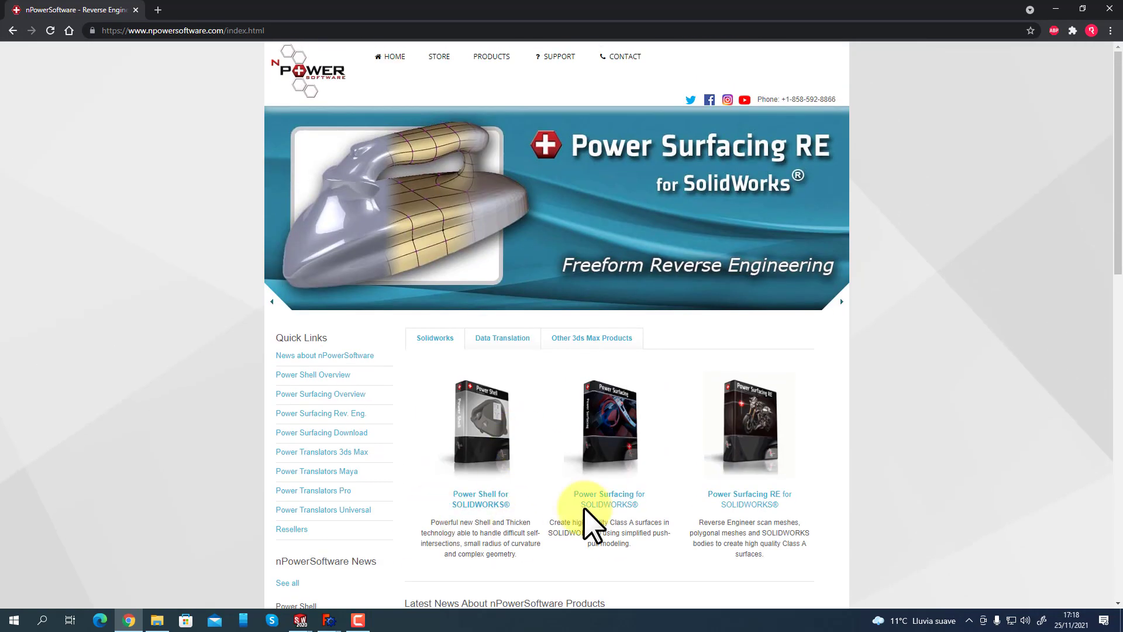
# In SolidWorks, view the Options > Complementos add-ins list and cancel without changes.
pyautogui.moveTo(300, 618)
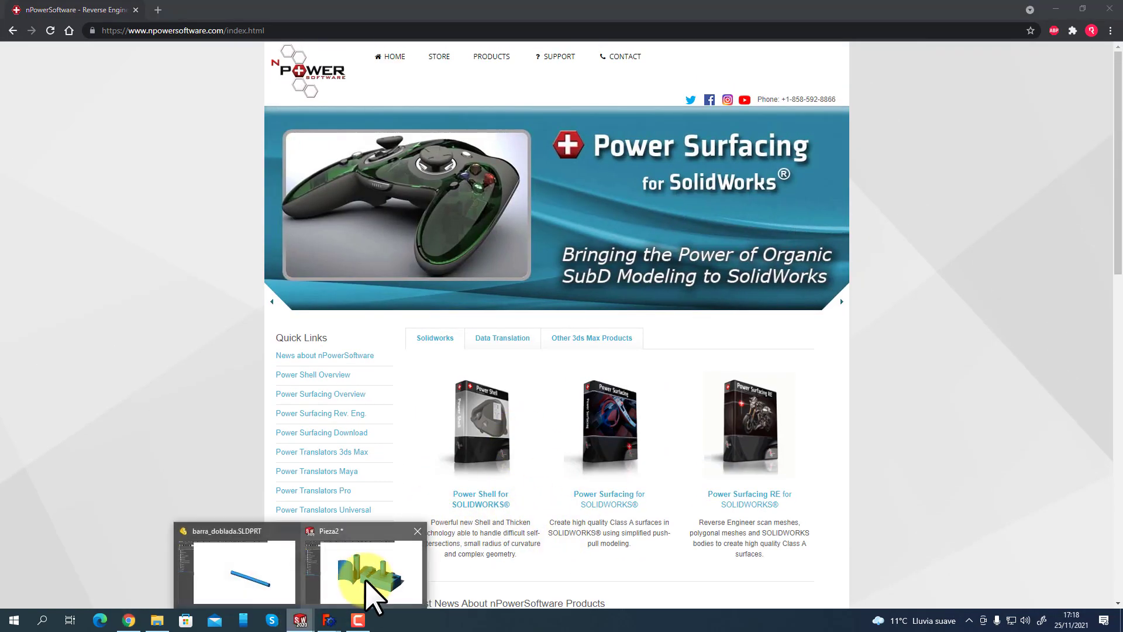
pyautogui.click(370, 587)
pyautogui.click(570, 11)
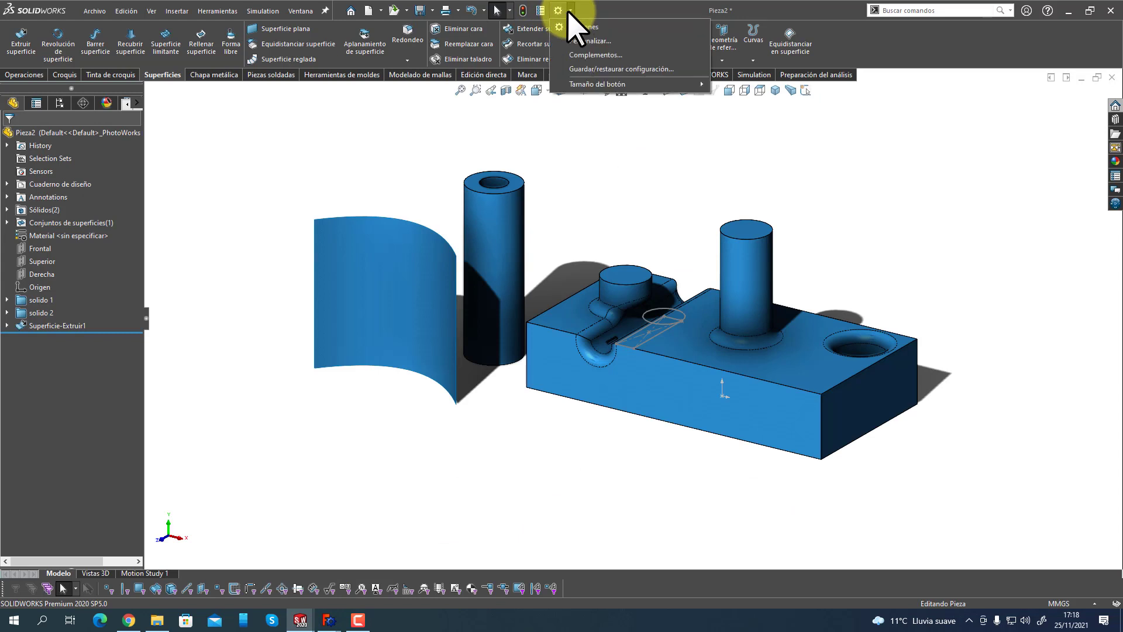
pyautogui.click(590, 55)
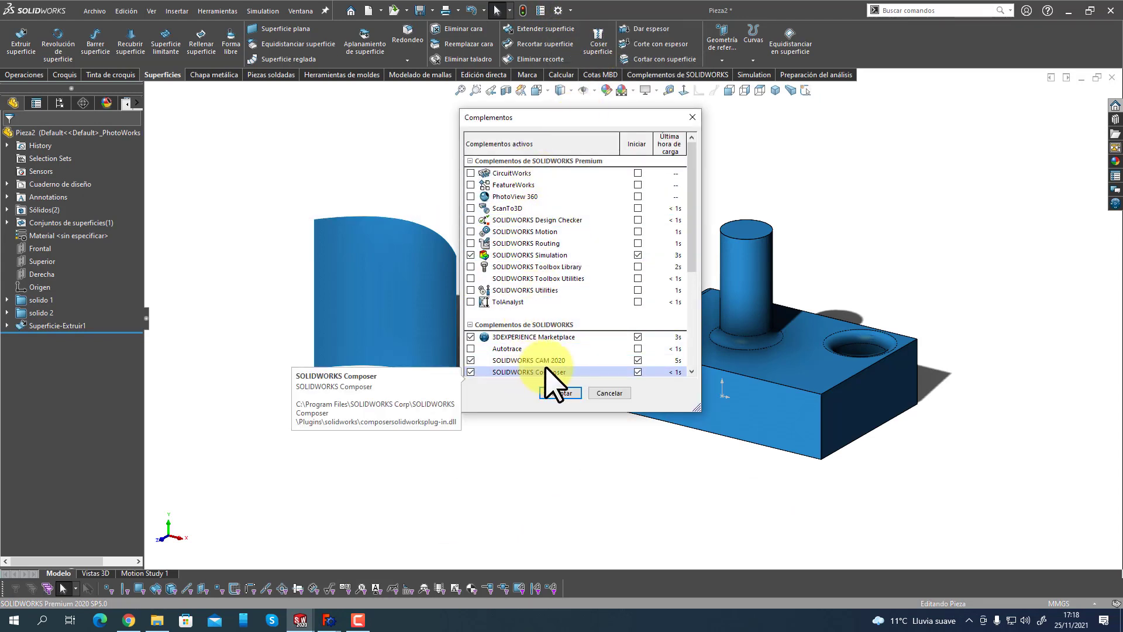
pyautogui.click(608, 387)
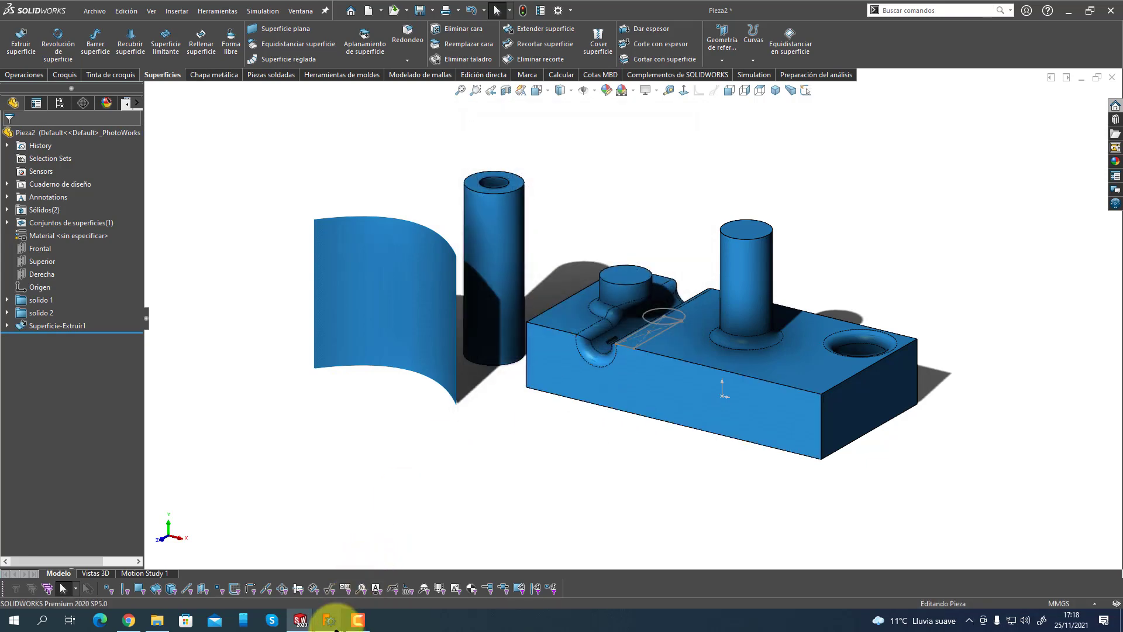
# Show the assembly2 add-on details in FreeCAD's Addon Manager, then return to Pieza2.
pyautogui.click(409, 592)
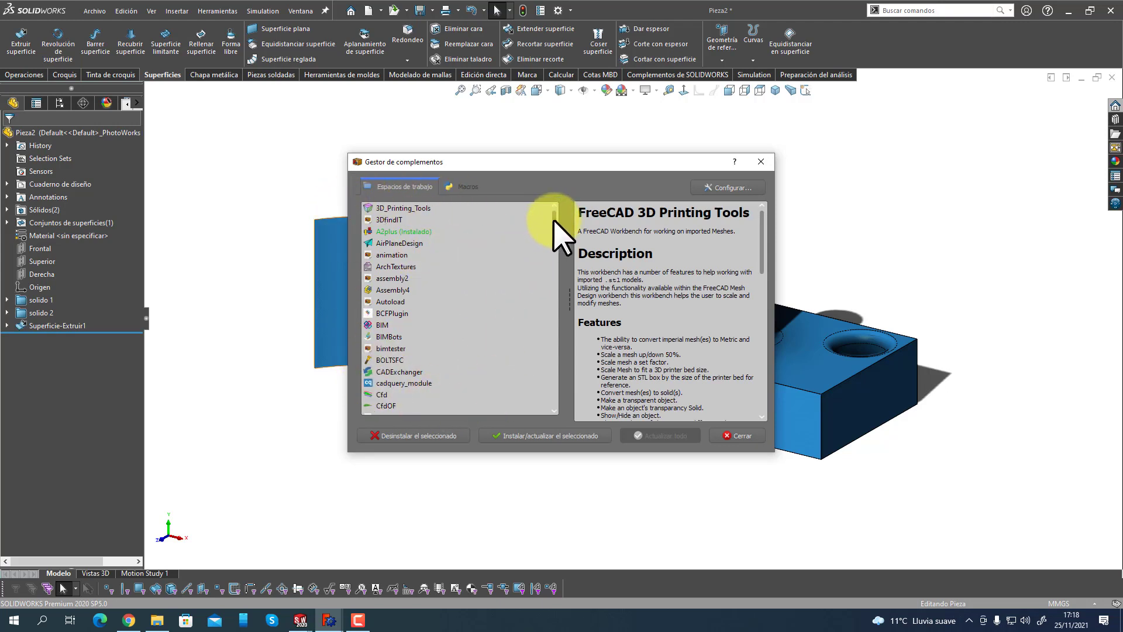
pyautogui.moveTo(554, 220)
pyautogui.mouseDown()
pyautogui.moveTo(541, 401)
pyautogui.moveTo(552, 217)
pyautogui.mouseUp()
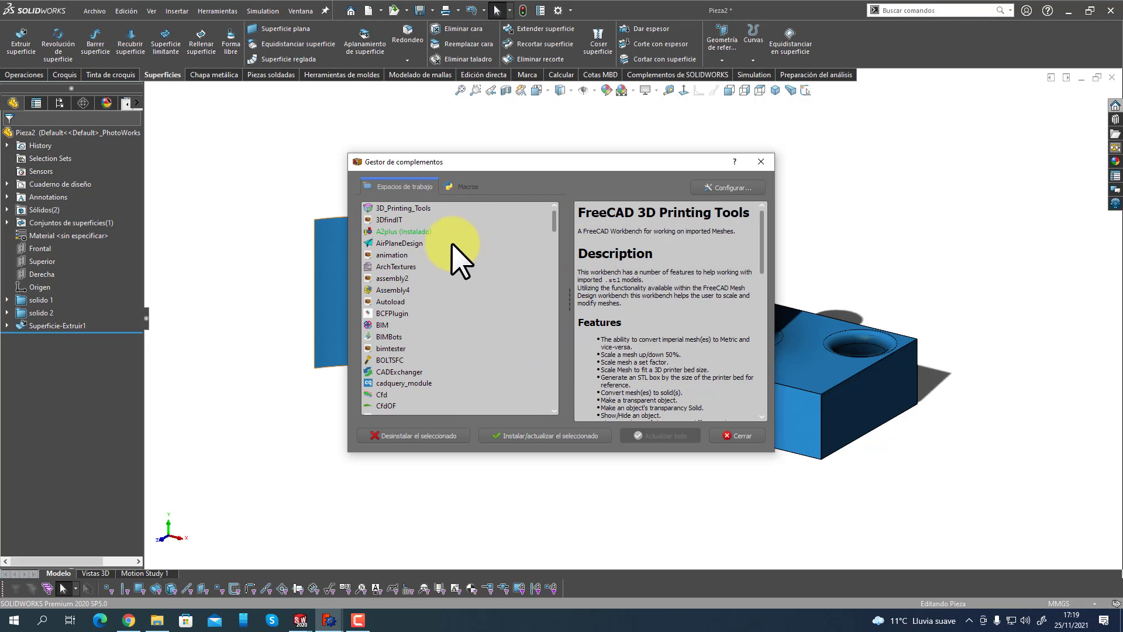
pyautogui.click(392, 279)
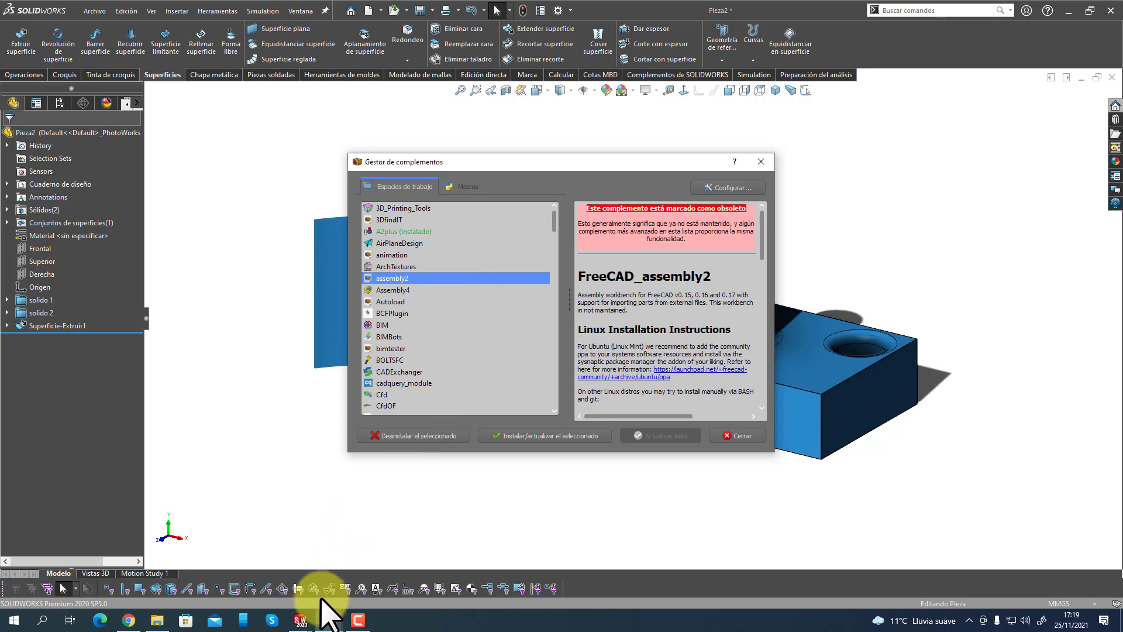
pyautogui.moveTo(300, 615)
pyautogui.click(351, 594)
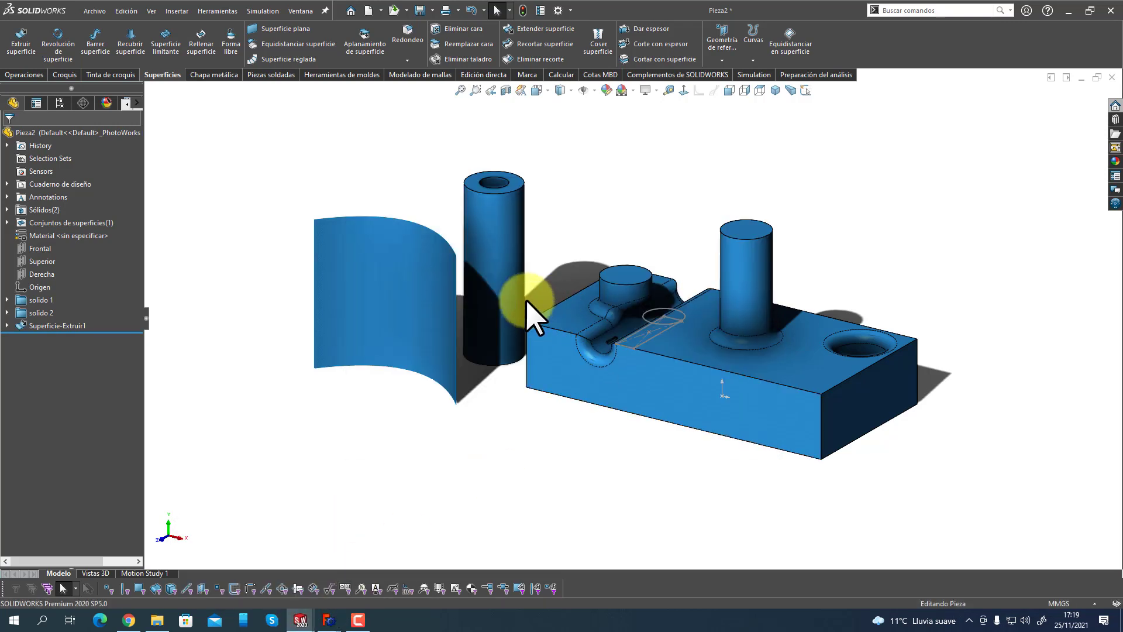
pyautogui.click(567, 12)
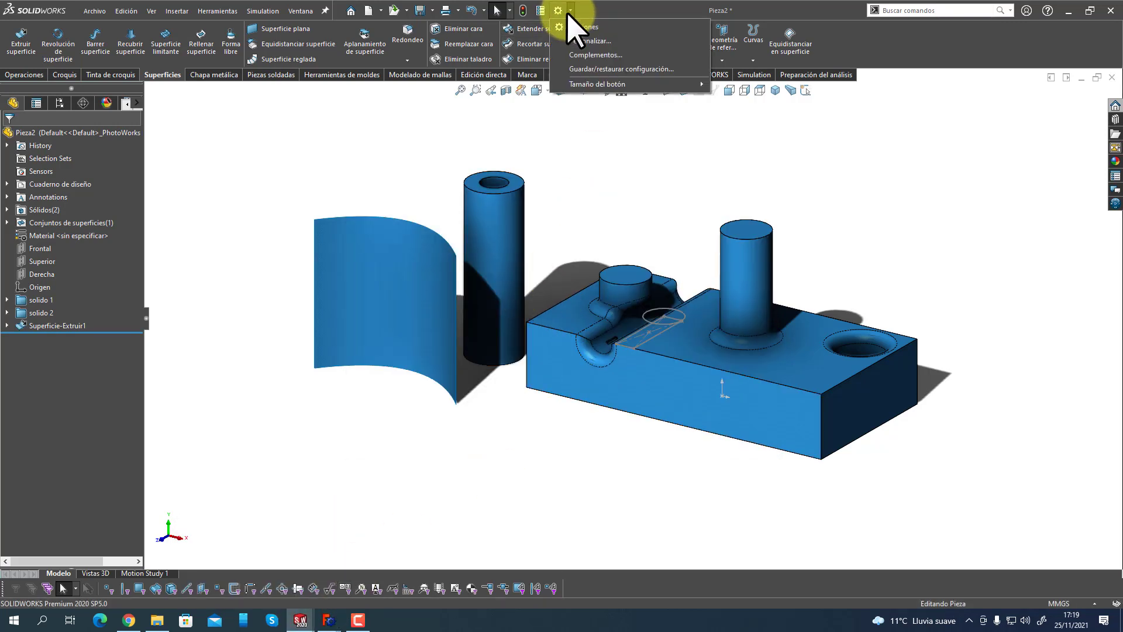
pyautogui.click(585, 62)
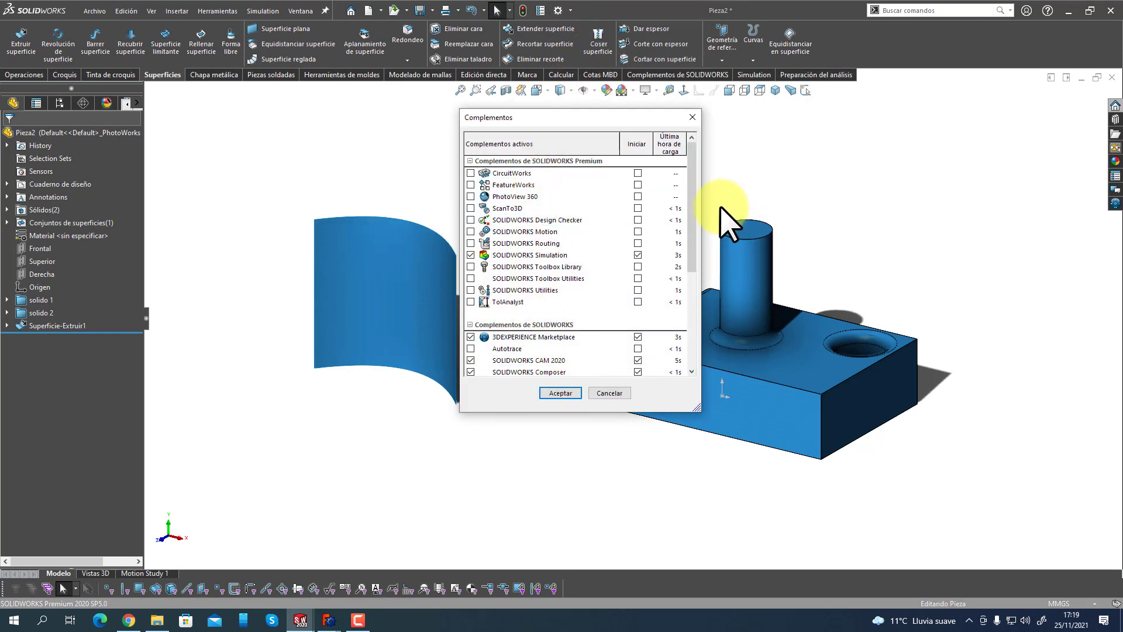
pyautogui.moveTo(693, 197)
pyautogui.mouseDown()
pyautogui.moveTo(687, 281)
pyautogui.moveTo(678, 181)
pyautogui.mouseUp()
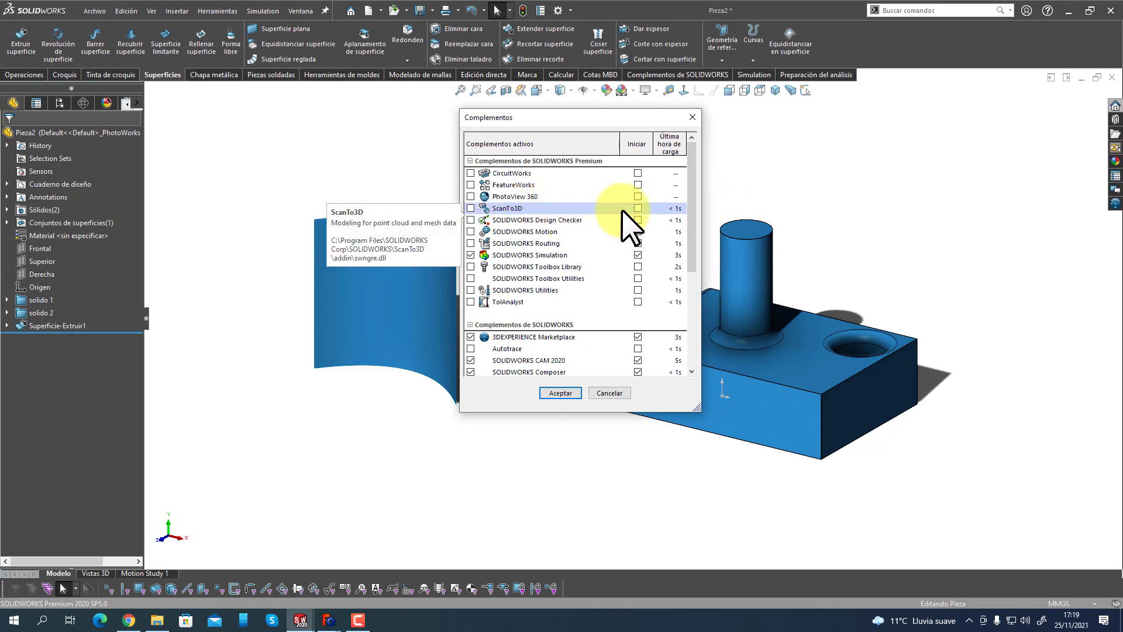
pyautogui.click(609, 393)
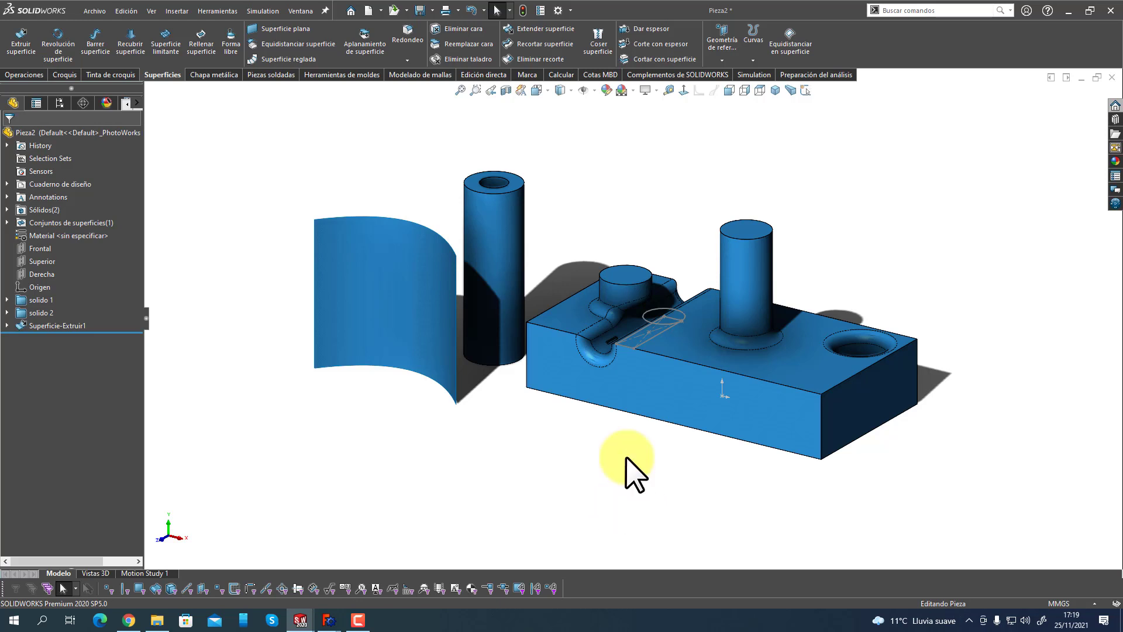
pyautogui.click(571, 11)
pyautogui.click(584, 54)
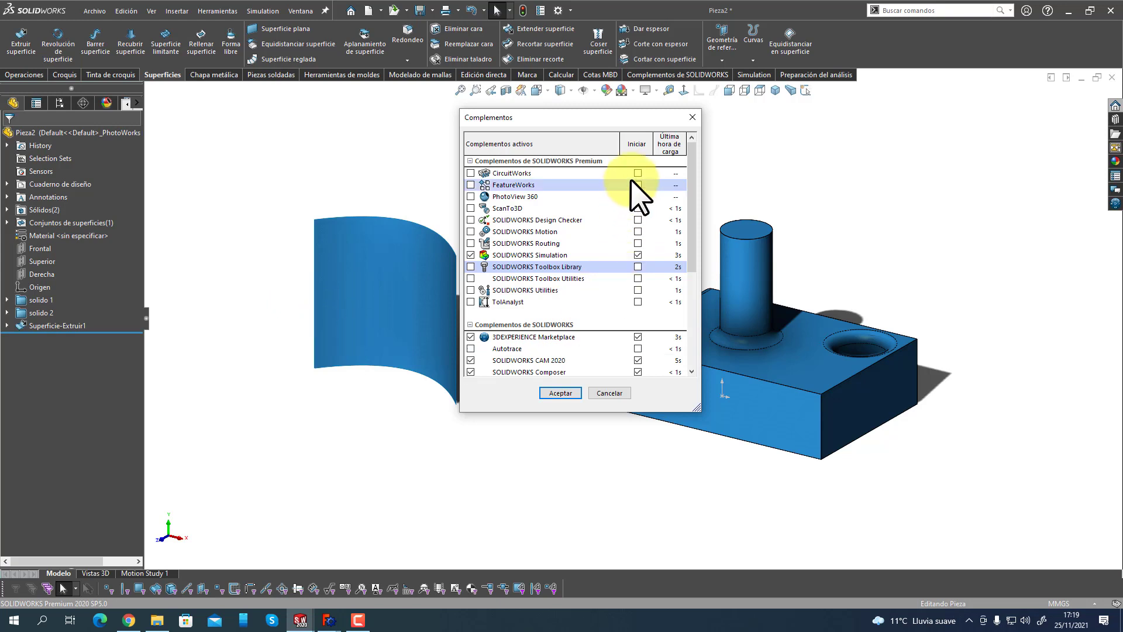
pyautogui.click(607, 393)
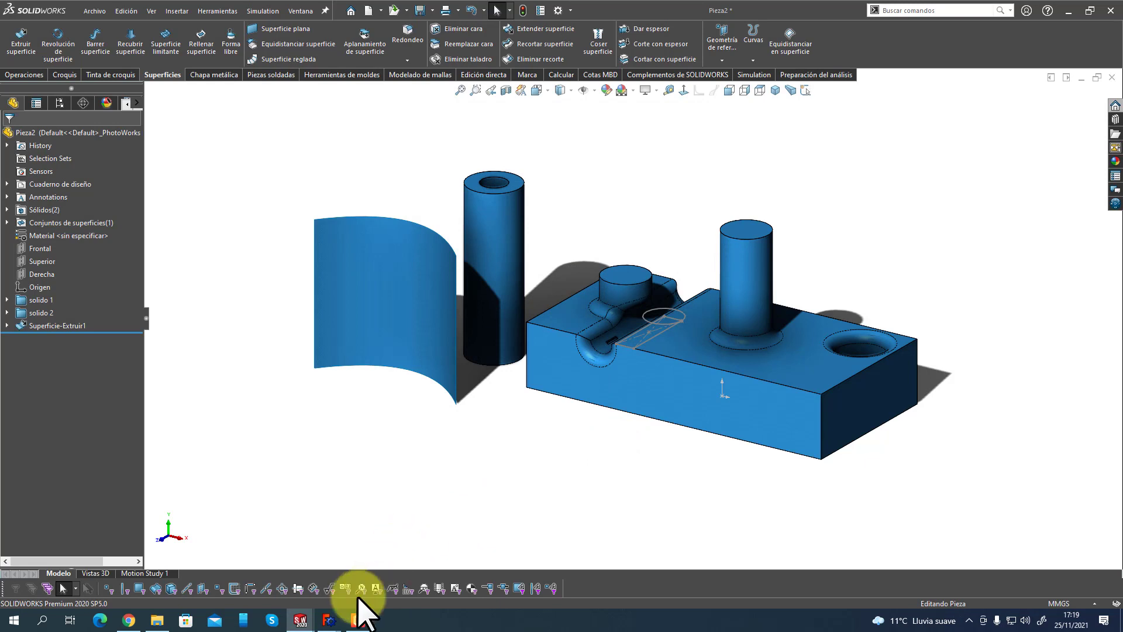
# Bring FreeCAD and its Addon Manager back to the front.
pyautogui.moveTo(345, 615)
pyautogui.click(378, 582)
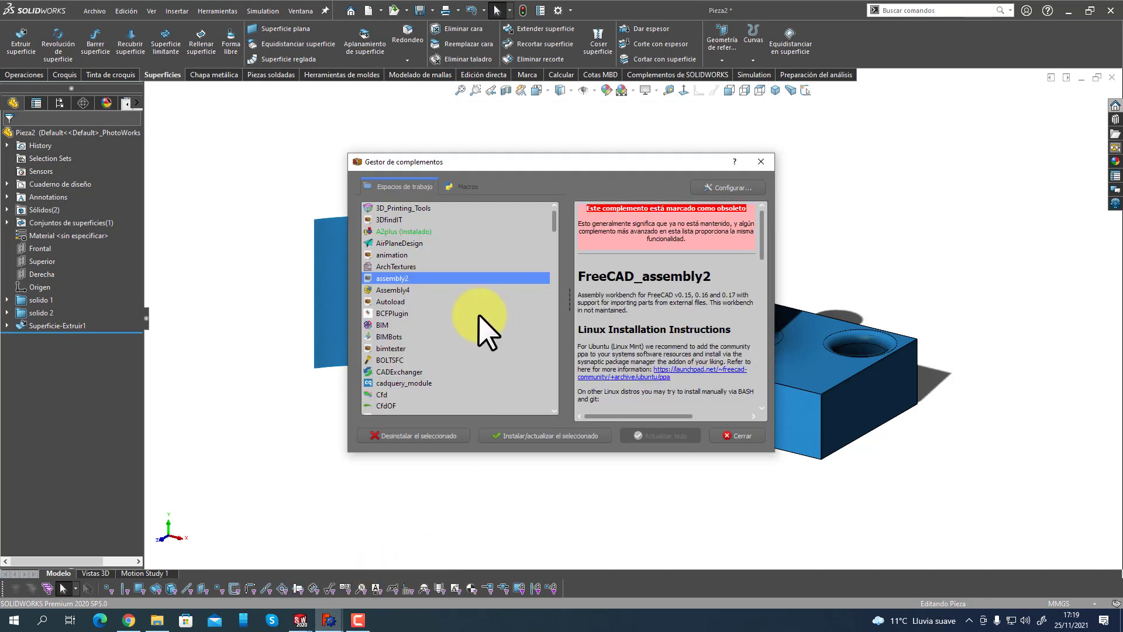
pyautogui.click(331, 588)
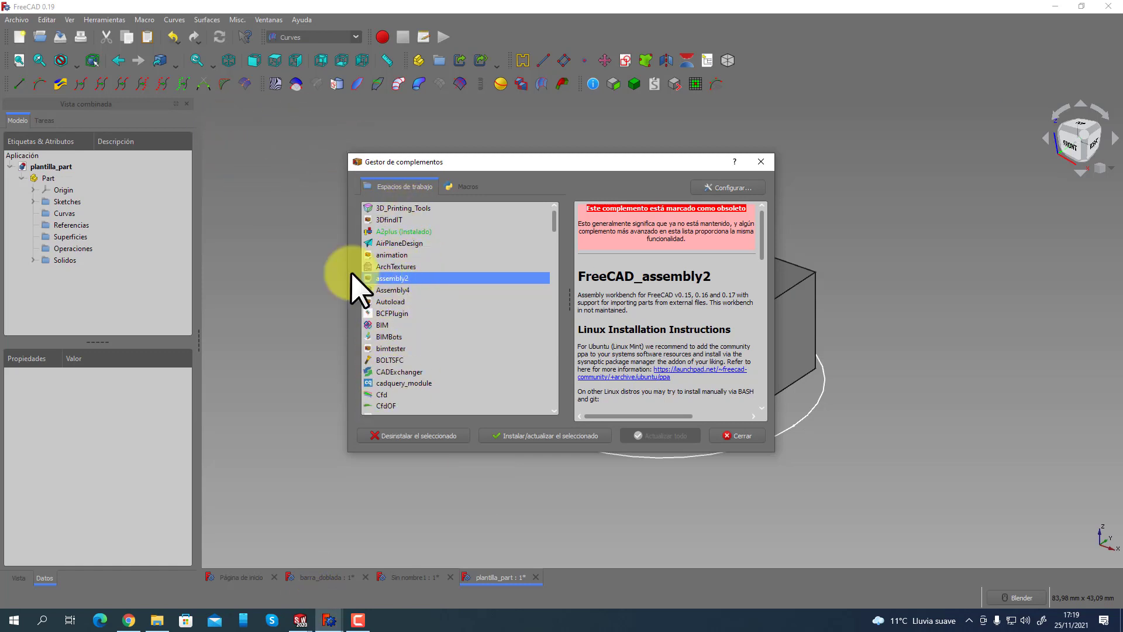
pyautogui.moveTo(553, 218); pyautogui.dragTo(555, 250)
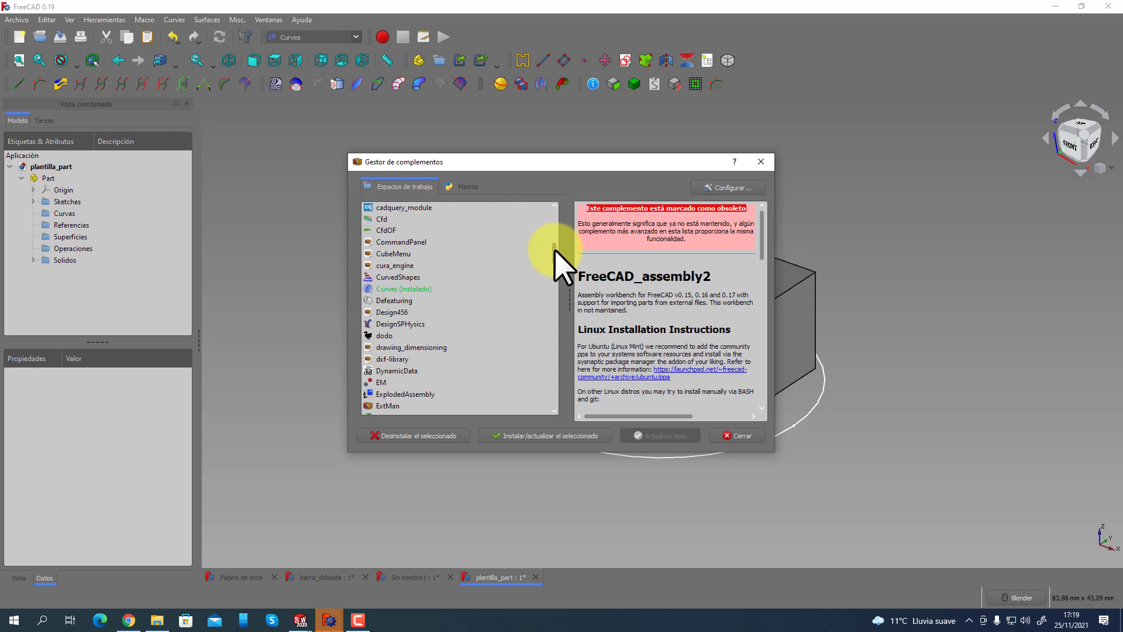
# Review the installed Curves add-on's details, then close the Addon Manager.
pyautogui.click(383, 289)
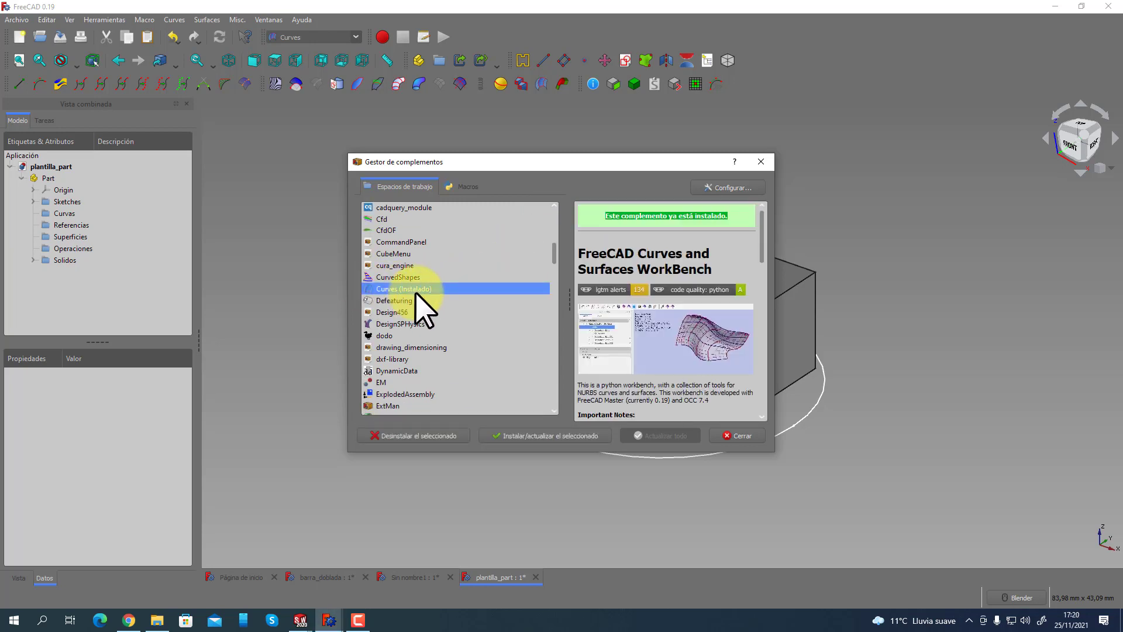
pyautogui.scroll(-3, 701, 377)
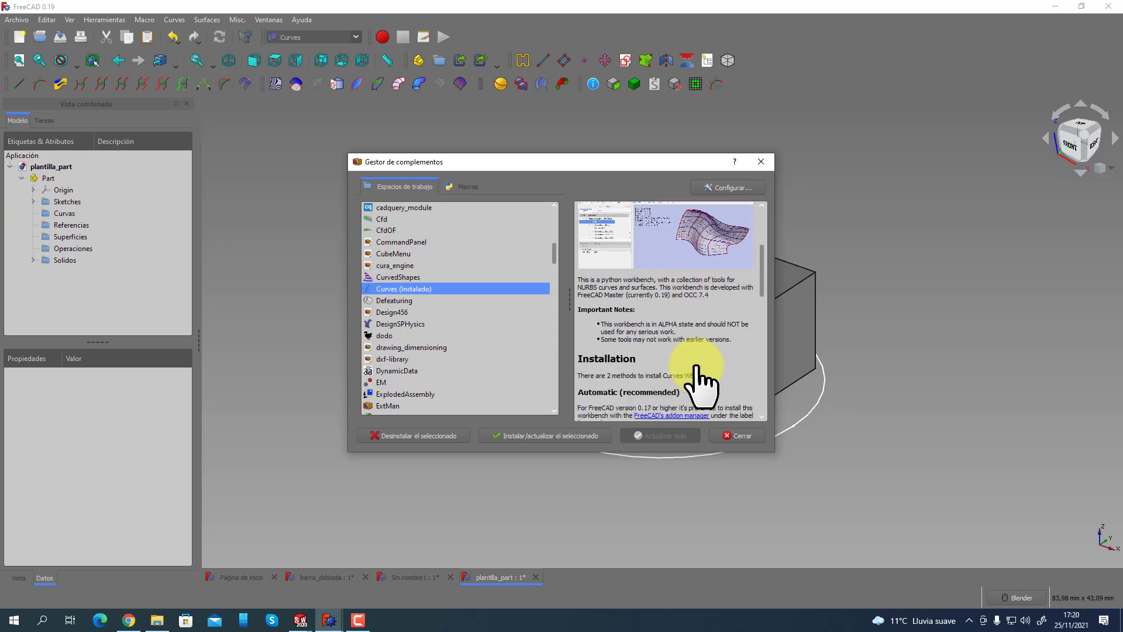
pyautogui.scroll(-5, 699, 374)
pyautogui.scroll(10, 699, 375)
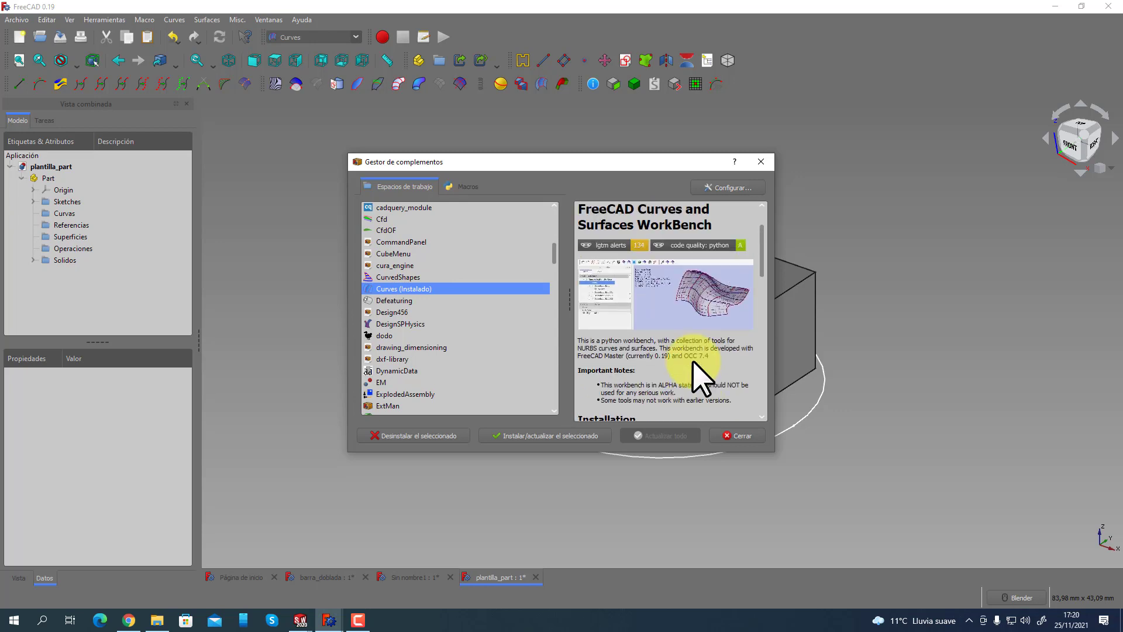
pyautogui.scroll(2, 699, 377)
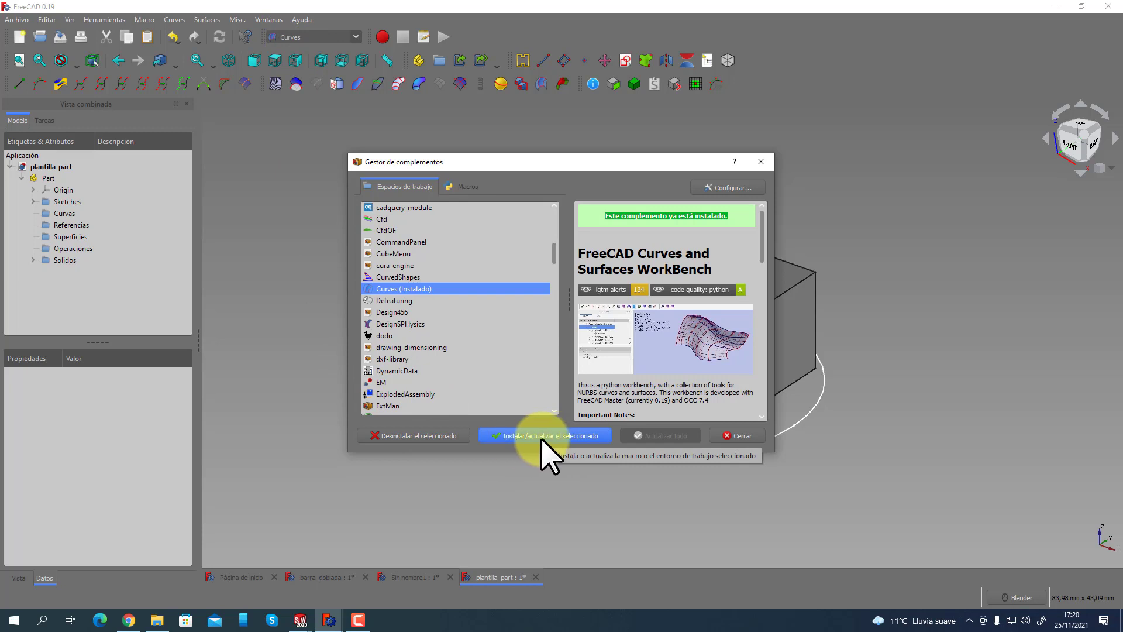
pyautogui.click(760, 161)
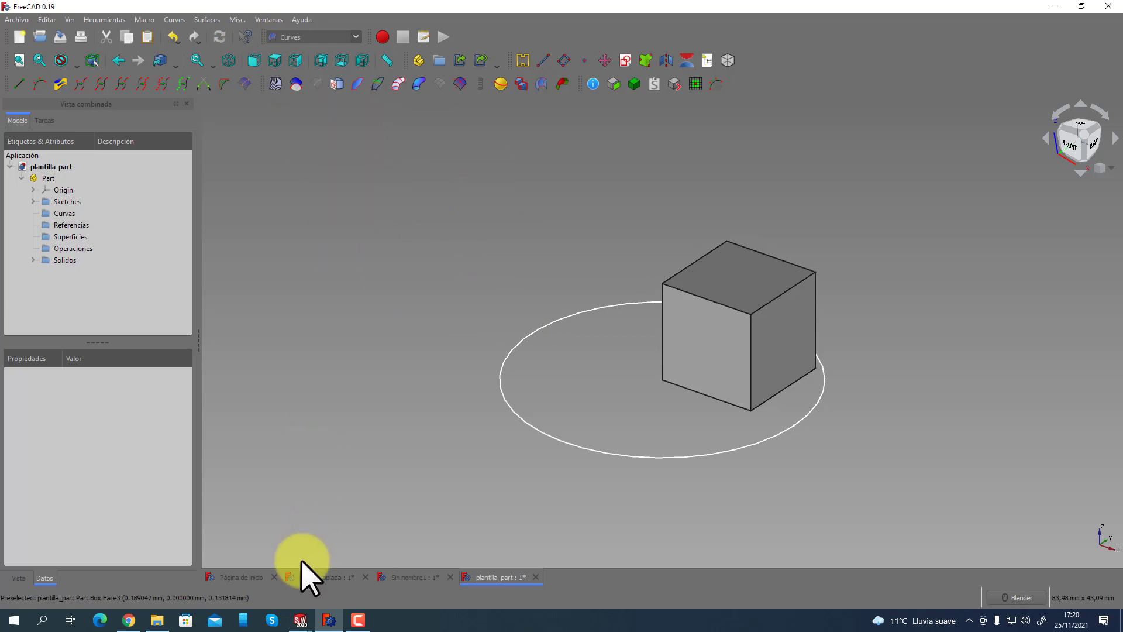
# Show the Chapa metálica sheet metal commands on SolidWorks' Pieza2 part.
pyautogui.moveTo(302, 622)
pyautogui.click(351, 588)
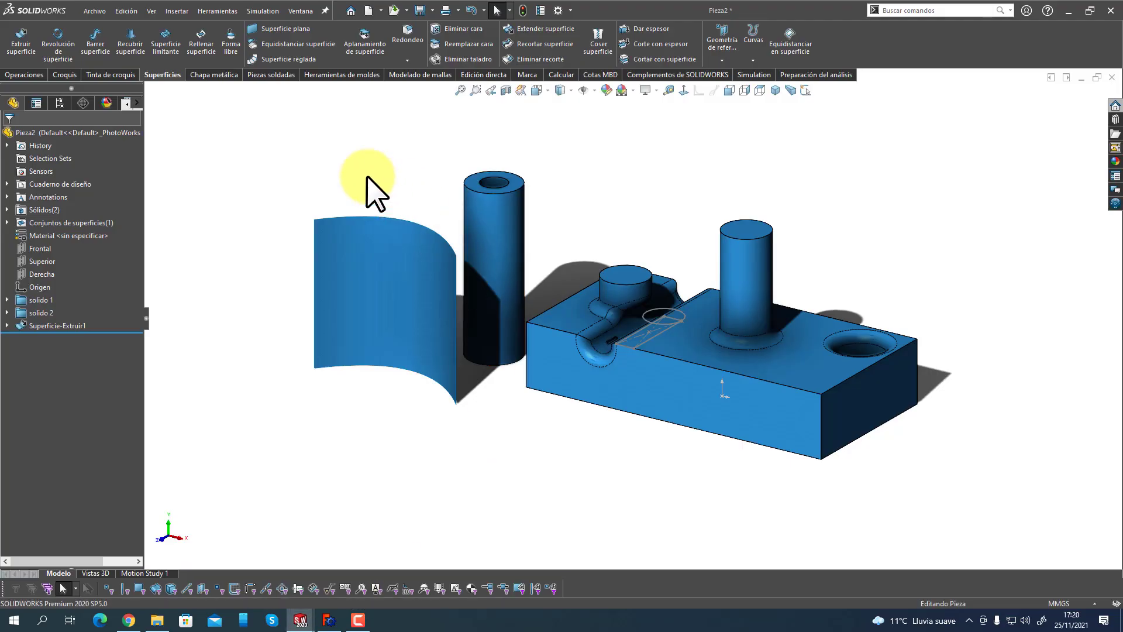
pyautogui.click(210, 75)
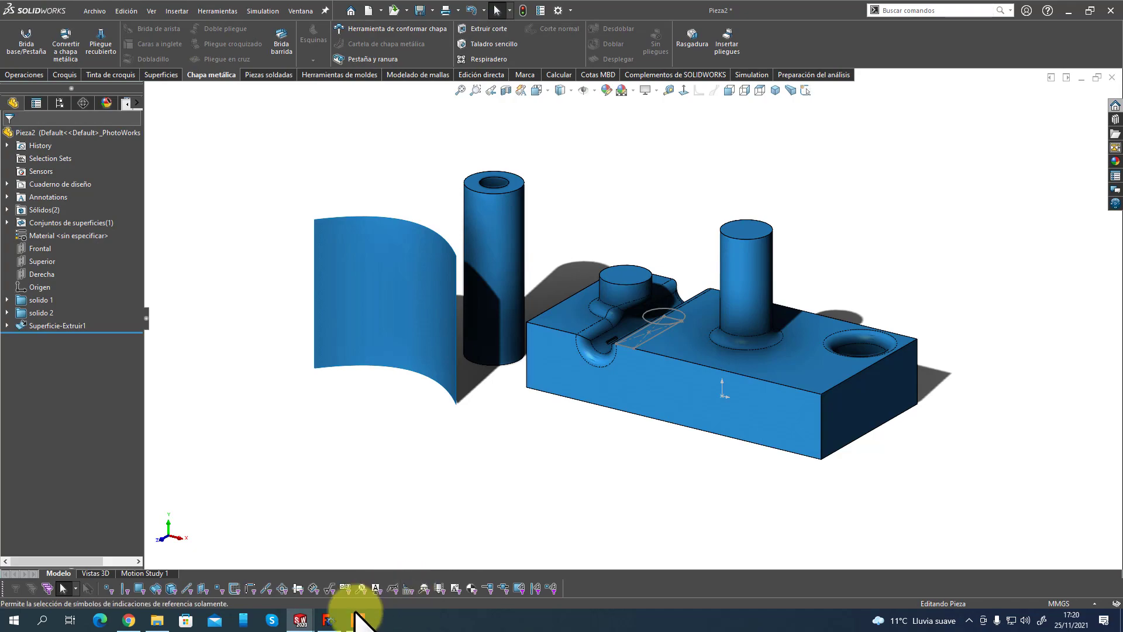
# Back in FreeCAD, switch to the Sheet Metal V0.2.49 workbench.
pyautogui.click(329, 622)
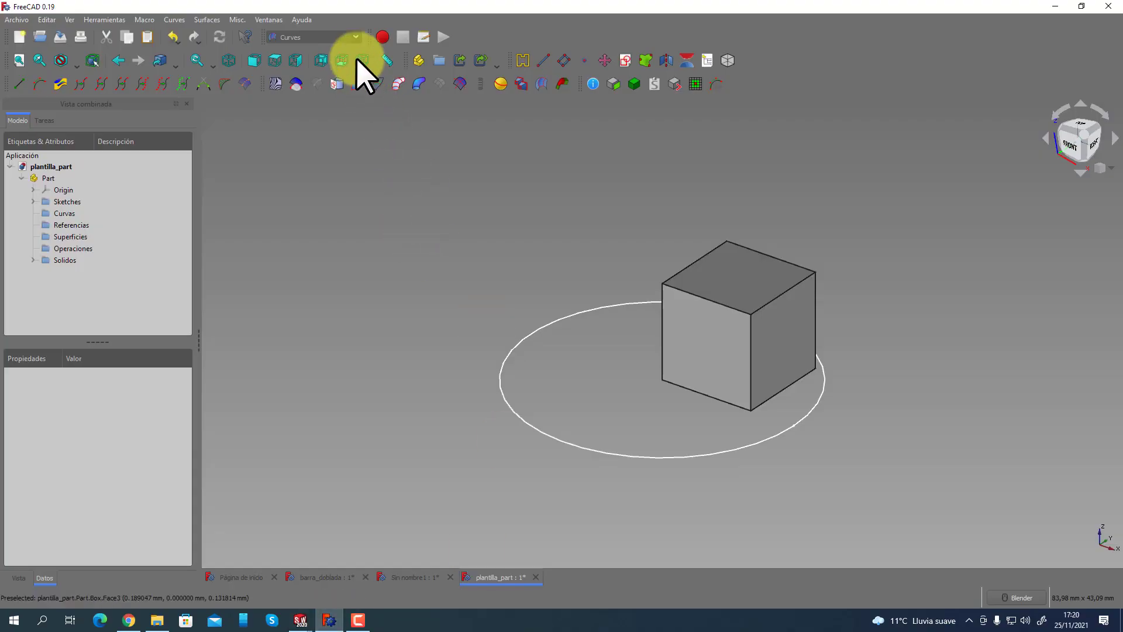
pyautogui.click(355, 37)
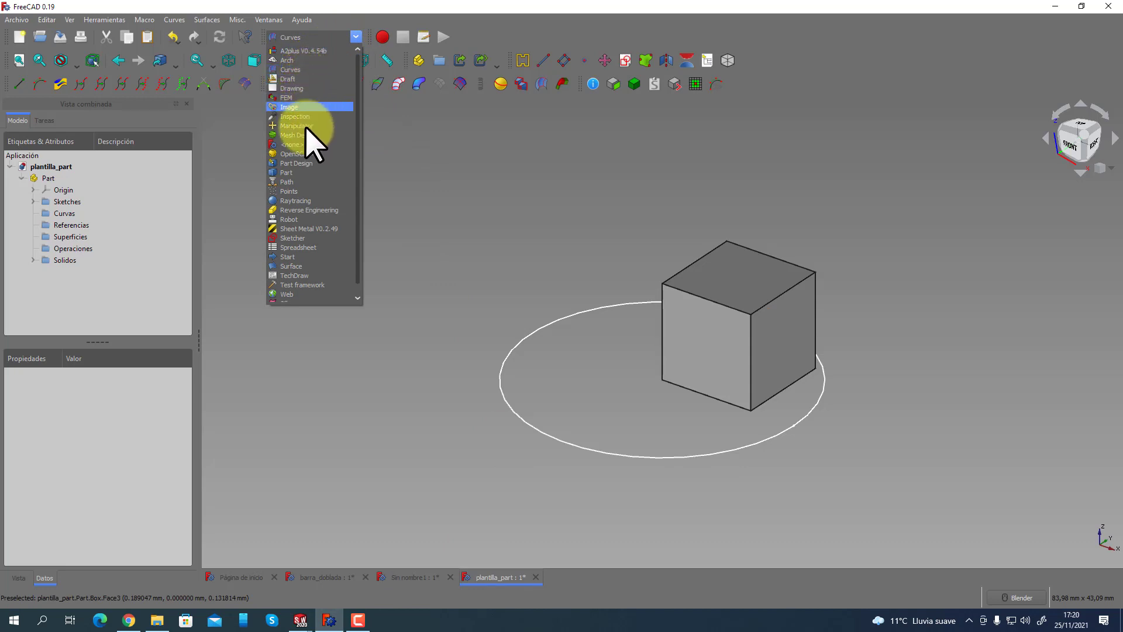
pyautogui.click(323, 229)
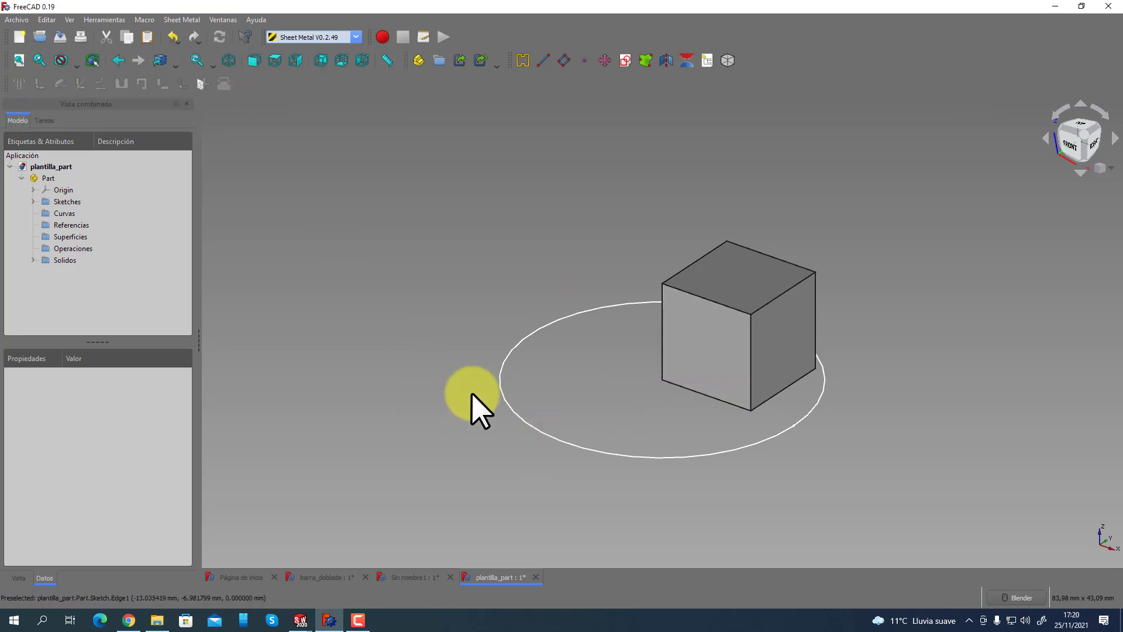
# Look at SolidWorks Pieza2's Piezas soldadas weldment commands, then return to FreeCAD.
pyautogui.moveTo(300, 617)
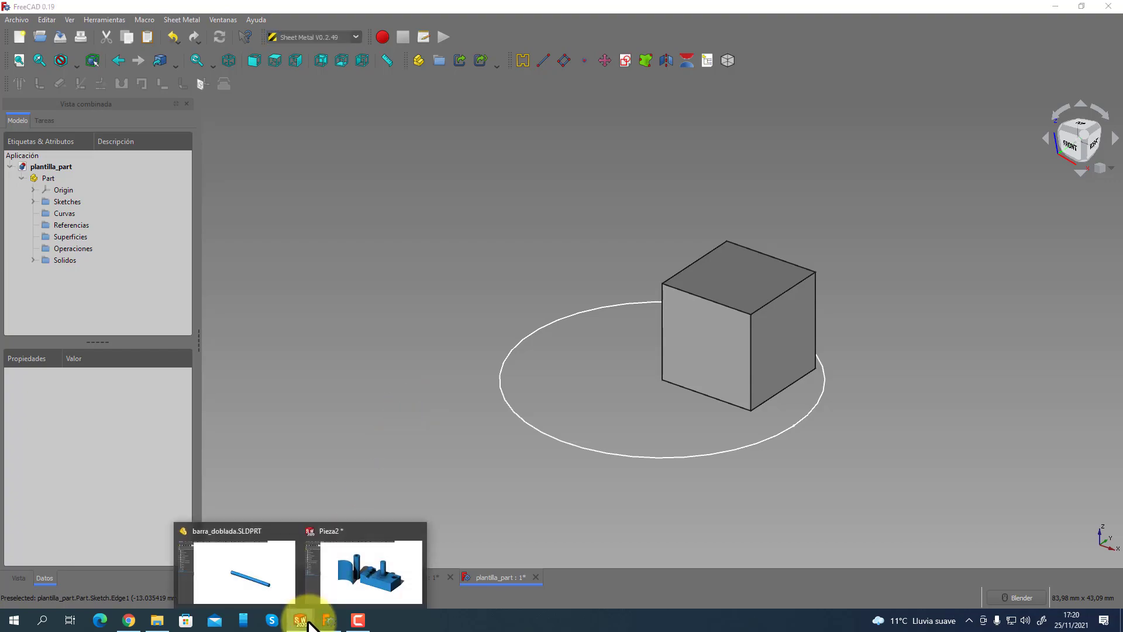
pyautogui.click(344, 594)
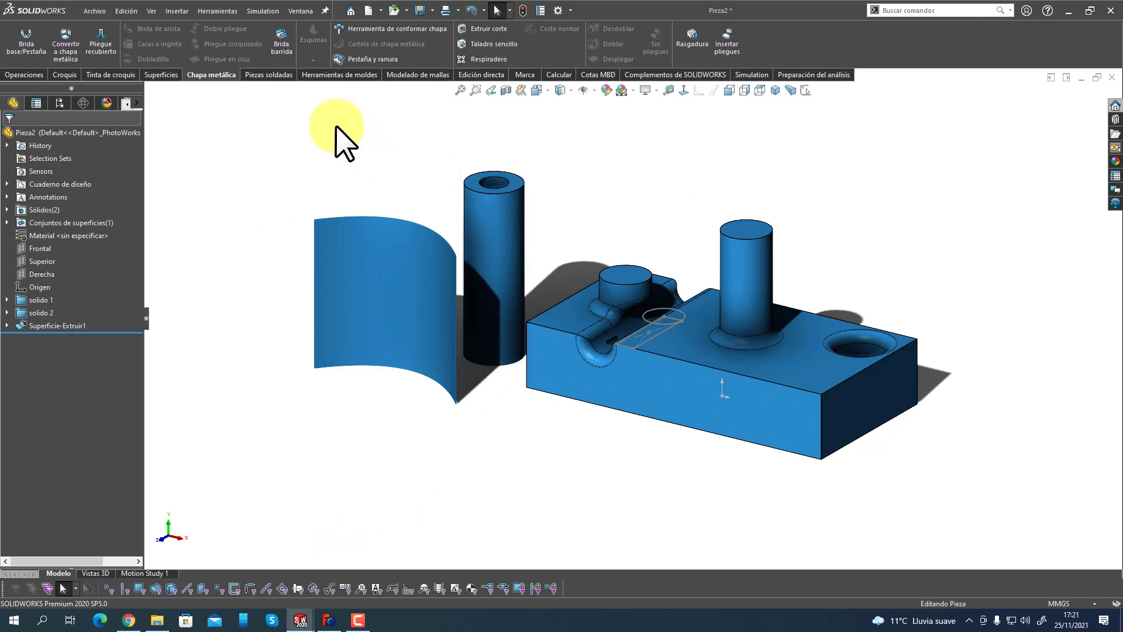
pyautogui.click(278, 76)
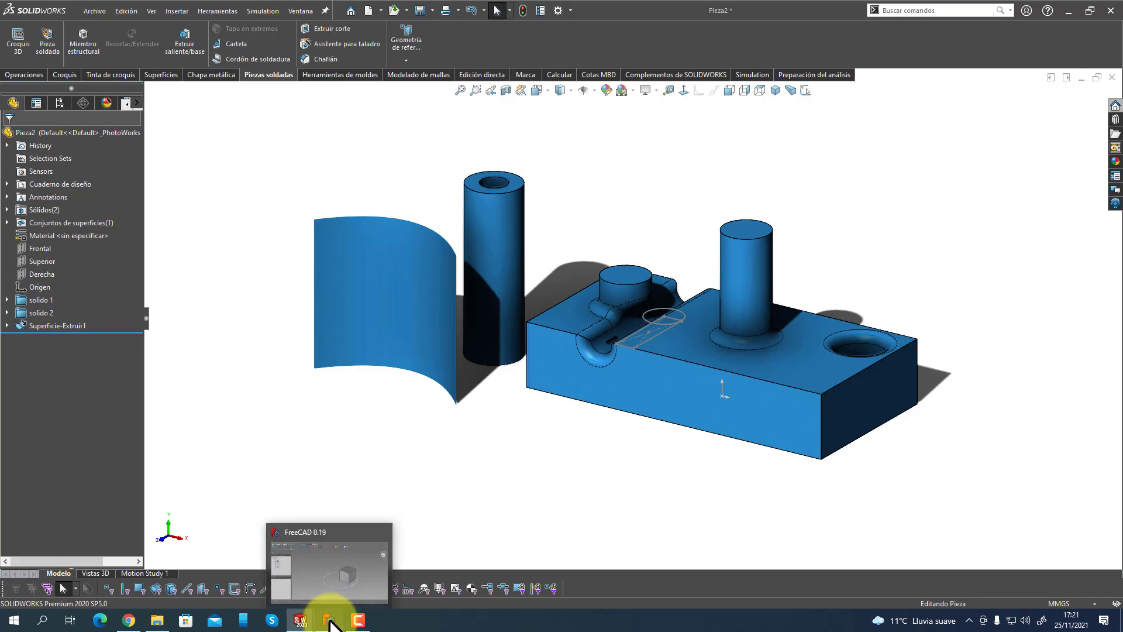
pyautogui.click(328, 620)
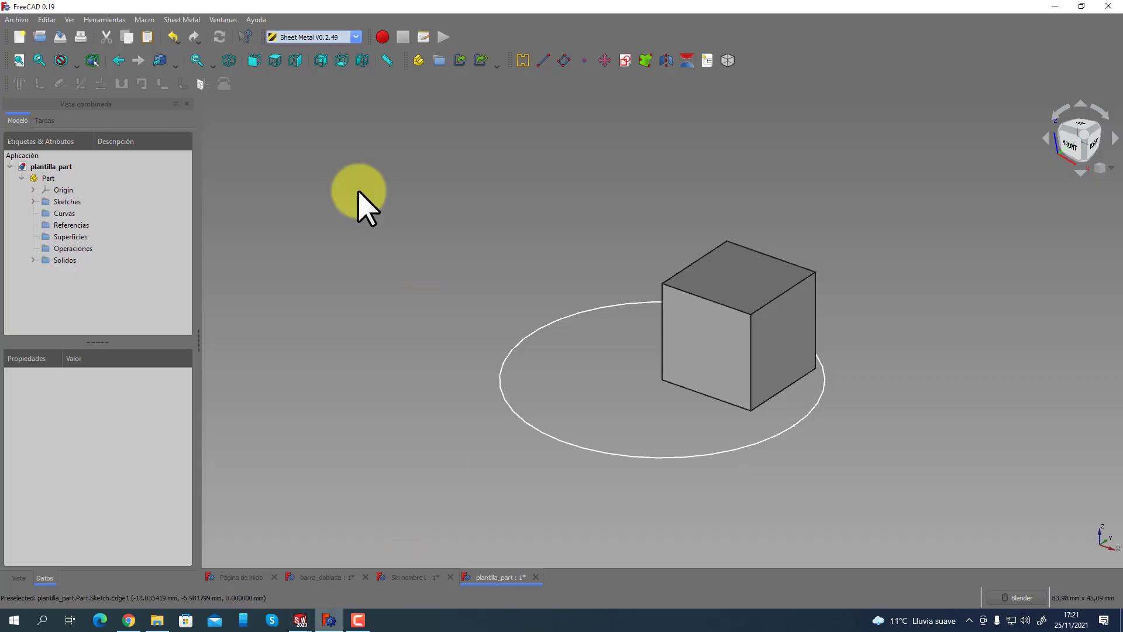
pyautogui.click(117, 20)
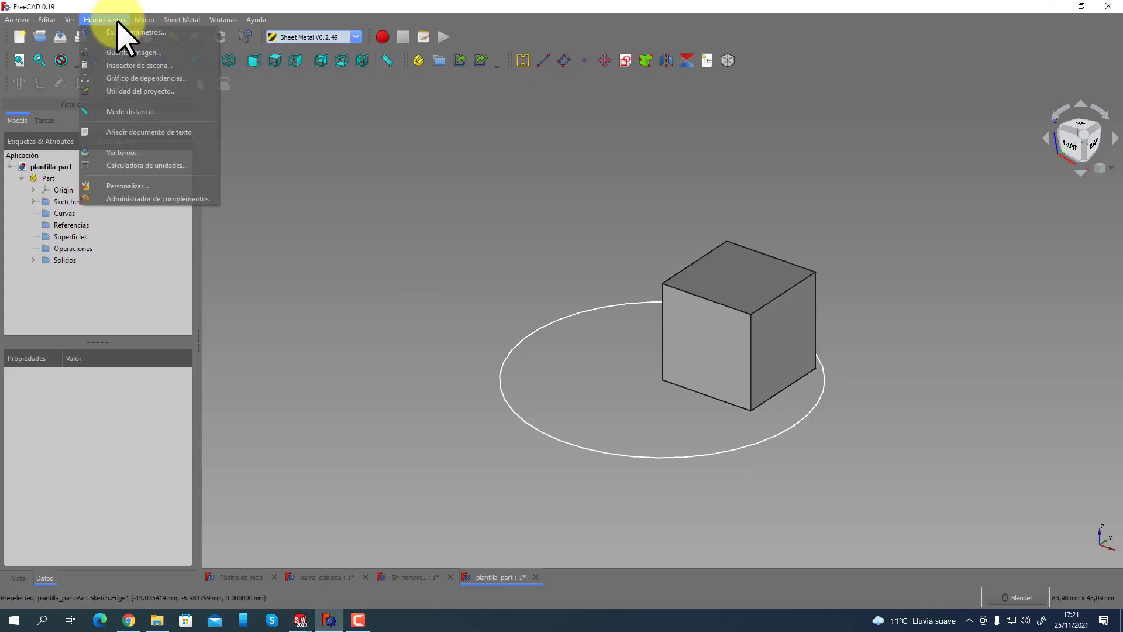
pyautogui.click(137, 198)
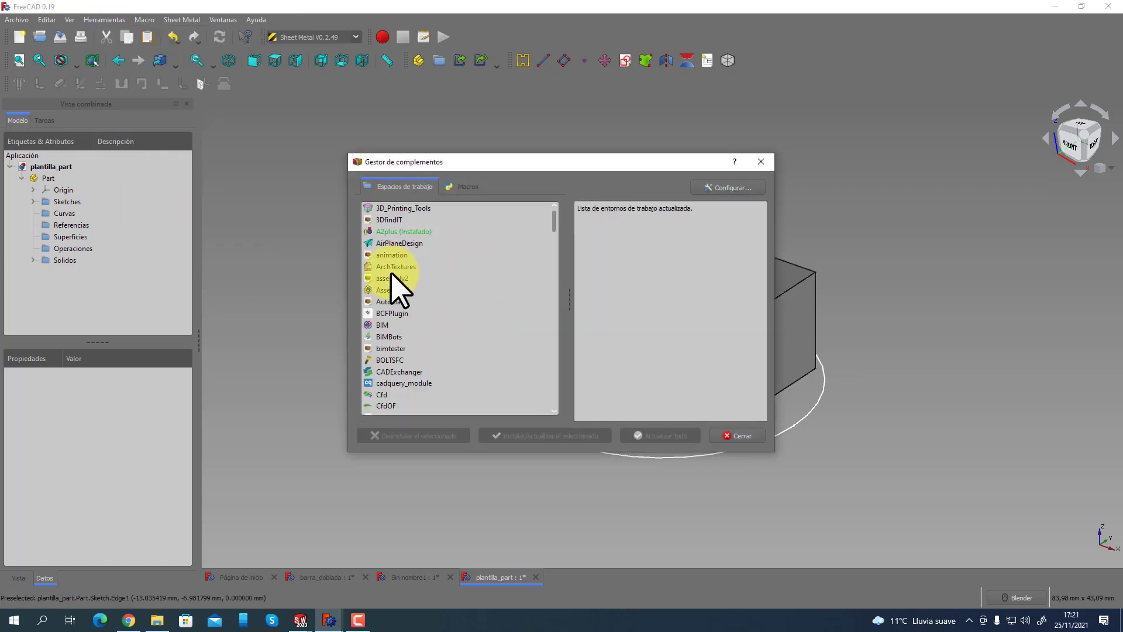
pyautogui.scroll(-5, 391, 275)
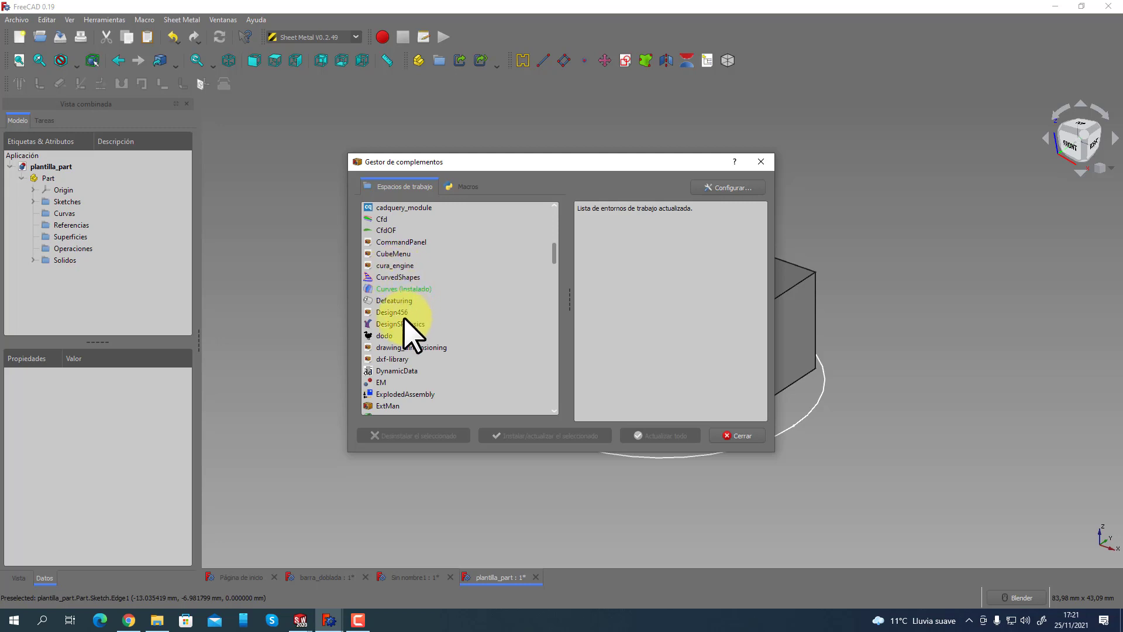
pyautogui.click(386, 336)
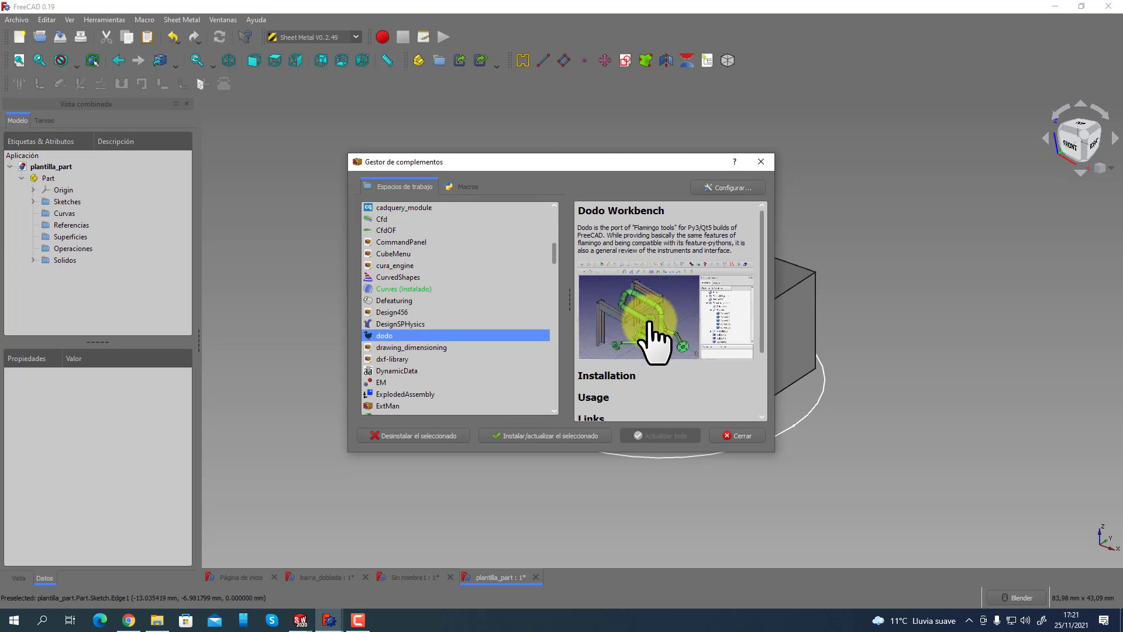
pyautogui.scroll(-5, 689, 399)
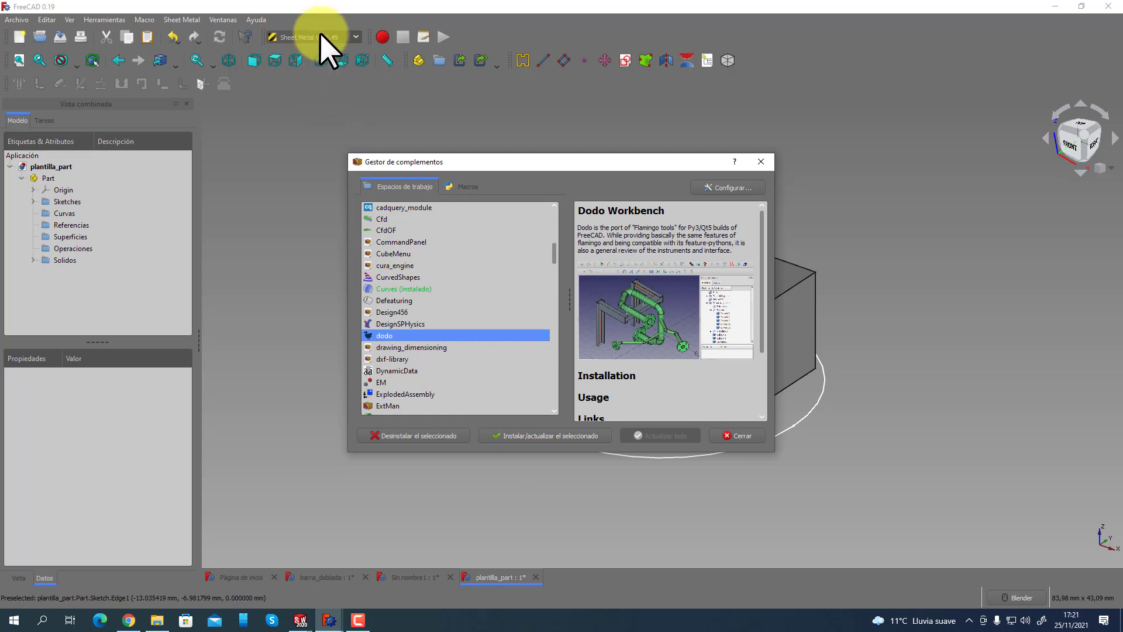
# Close the Addon Manager, view SolidWorks' Herramientas de moldes commands, then return to FreeCAD.
pyautogui.click(737, 436)
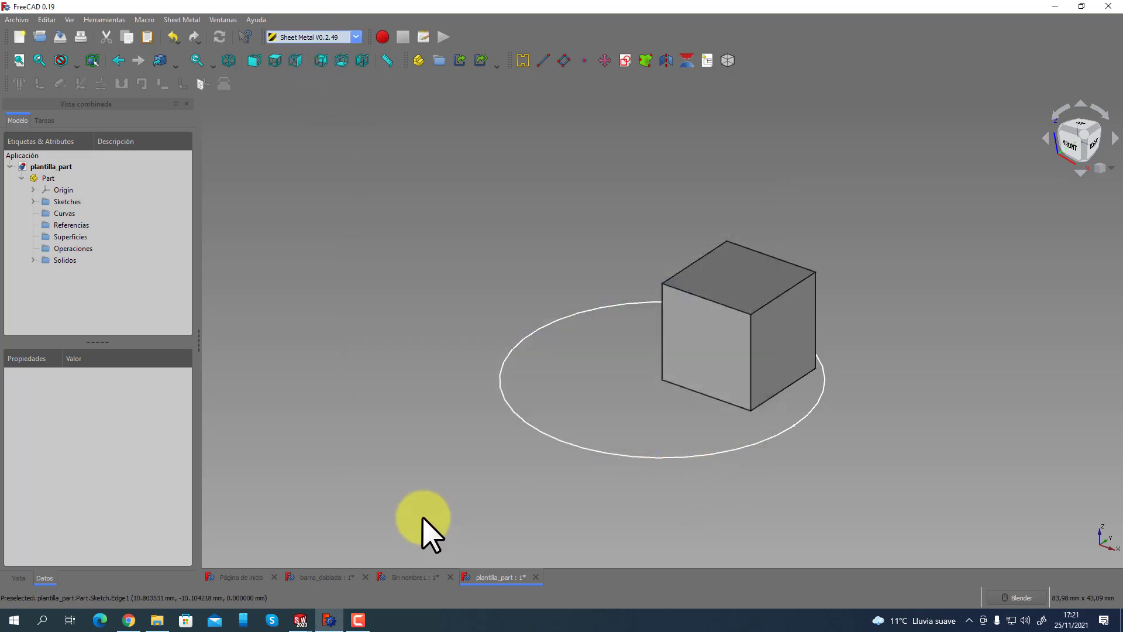
pyautogui.moveTo(353, 619)
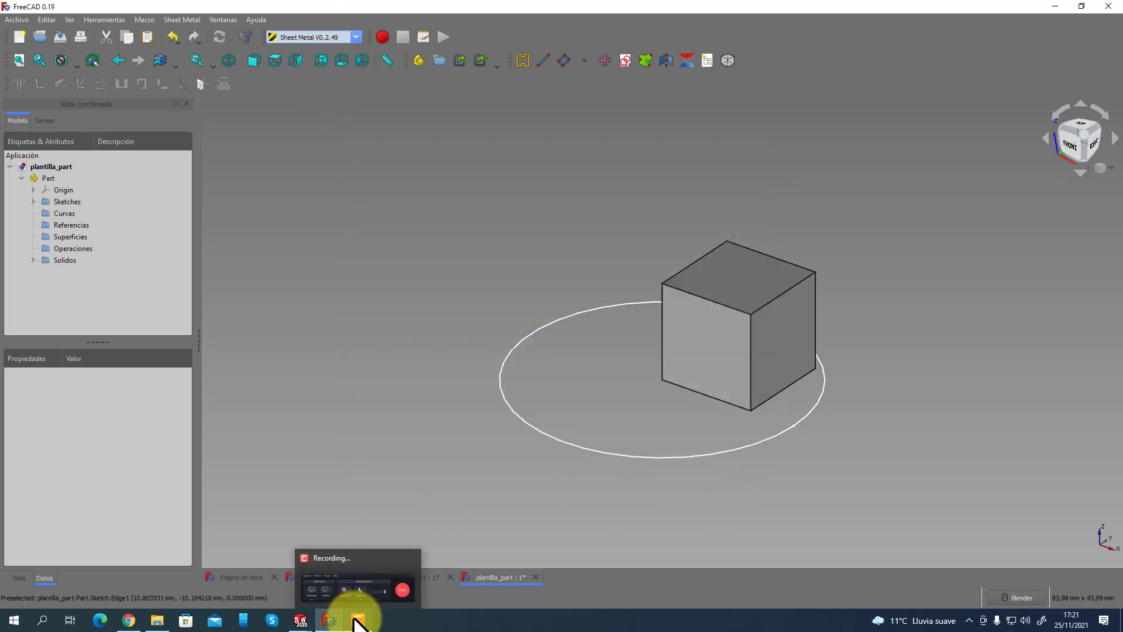
pyautogui.moveTo(300, 617)
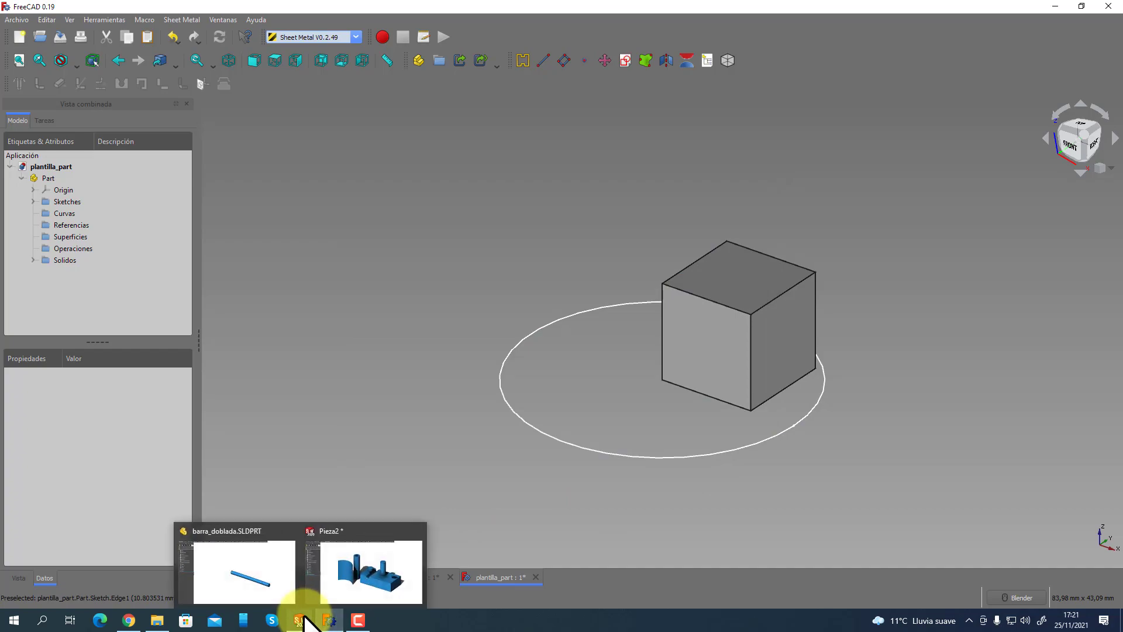
pyautogui.click(350, 592)
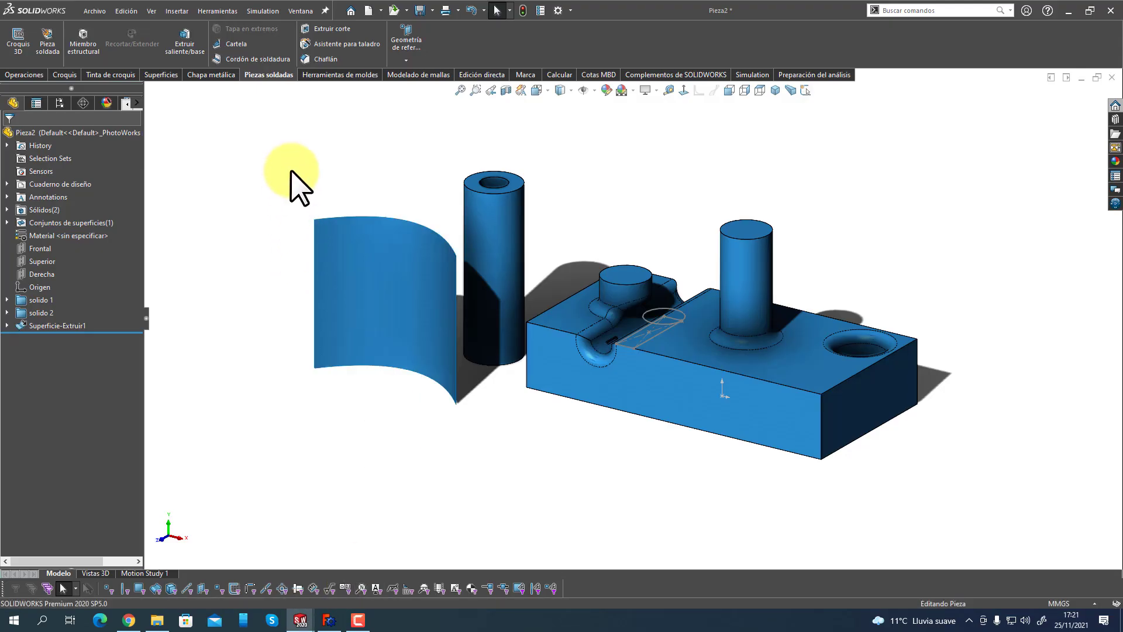
pyautogui.click(363, 74)
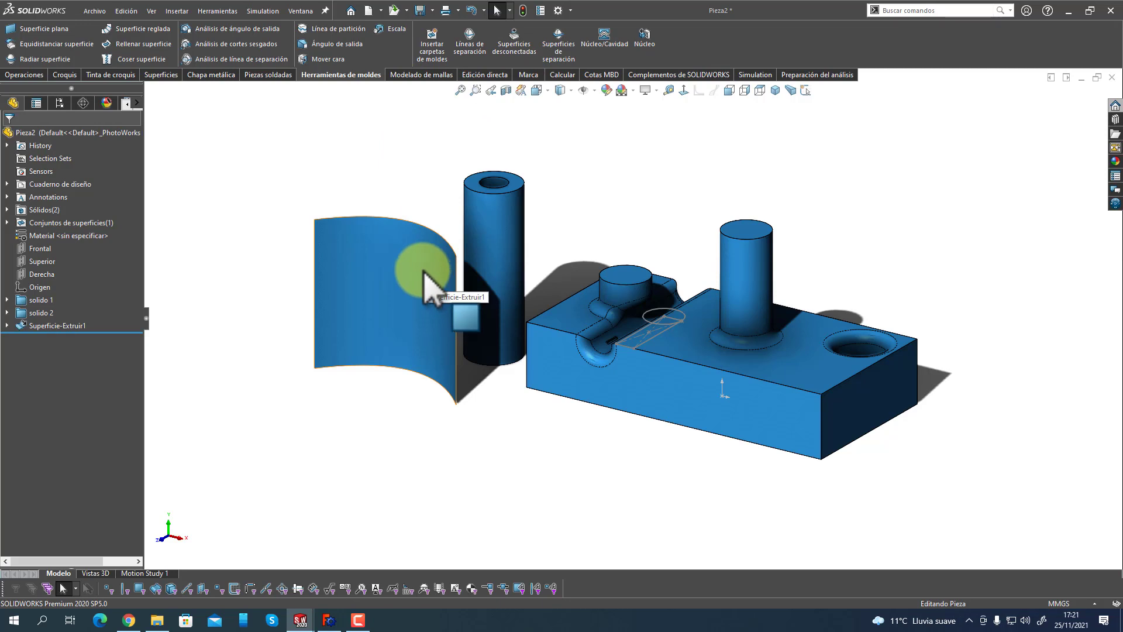
pyautogui.click(330, 619)
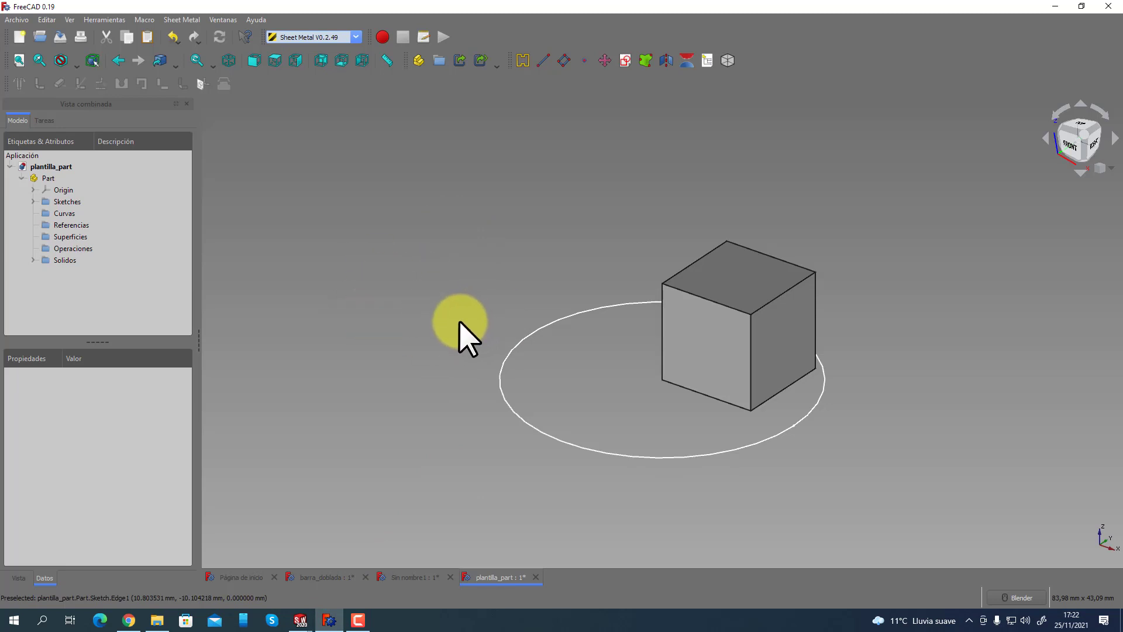
# Switch FreeCAD to the Part Design workbench, briefly glancing at SolidWorks' Pieza2.
pyautogui.click(351, 37)
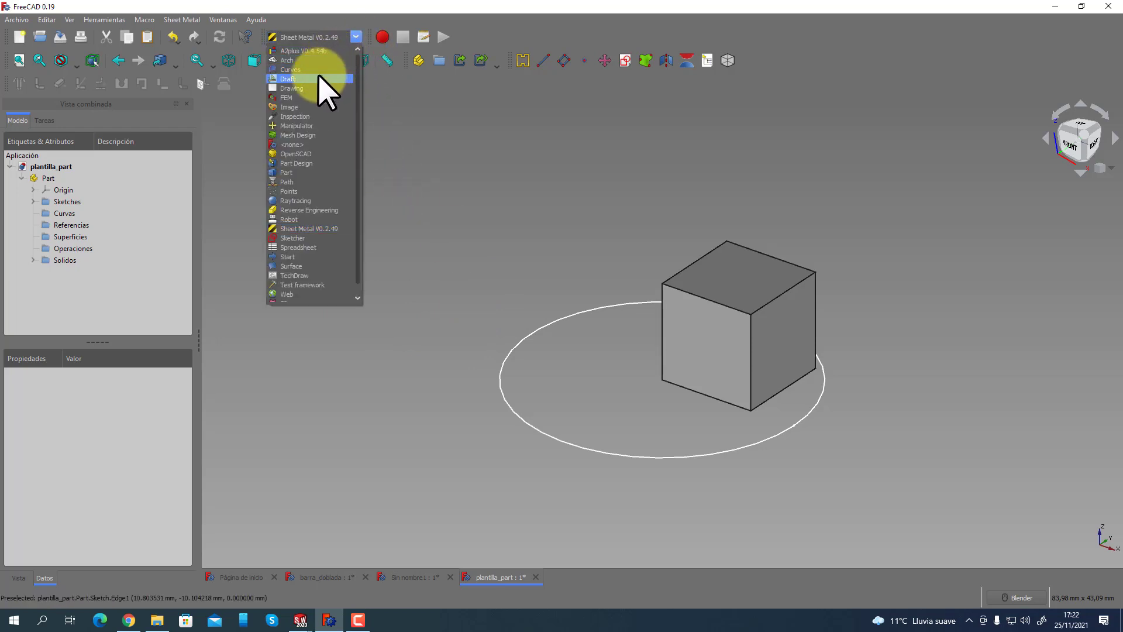
pyautogui.click(308, 165)
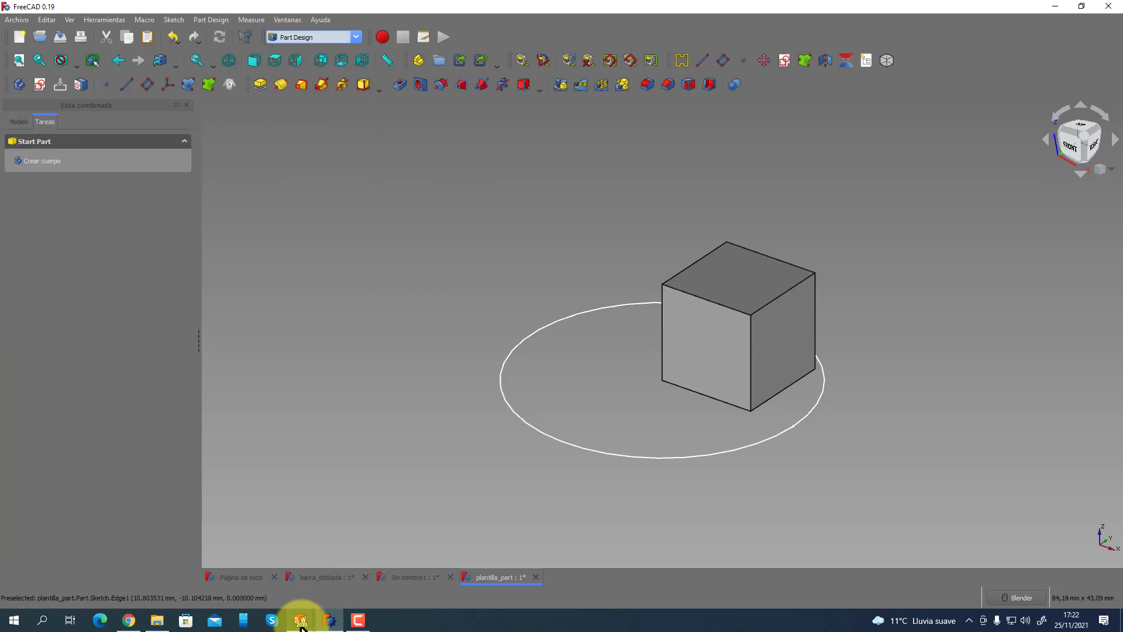
pyautogui.moveTo(301, 626)
pyautogui.click(346, 570)
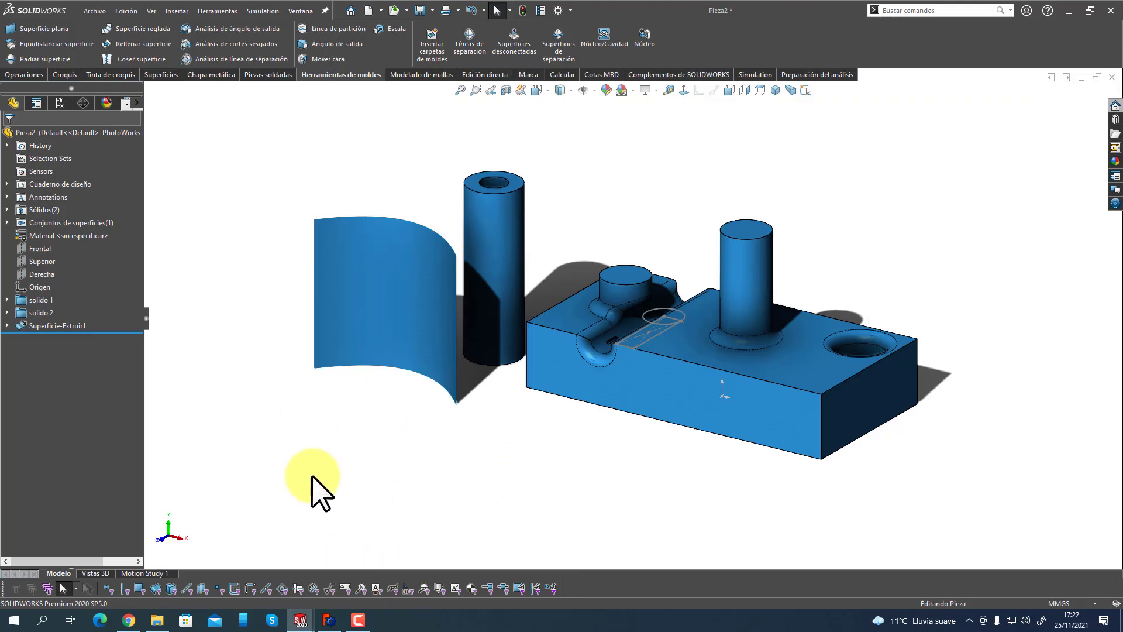
pyautogui.click(336, 620)
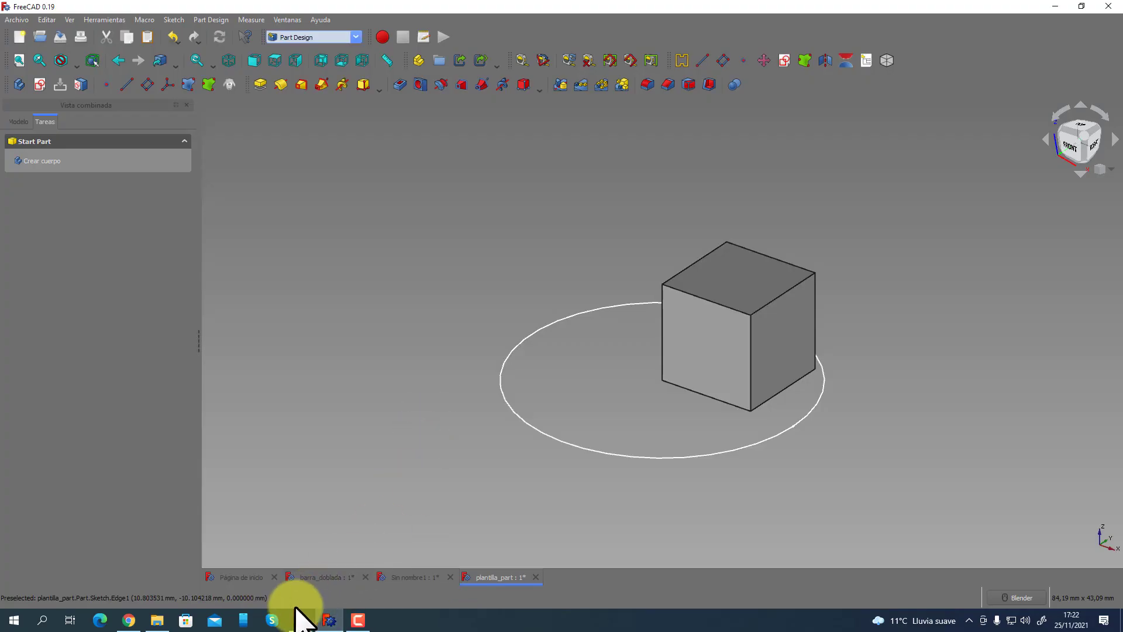
# Show the Modelado de mallas mesh modelling commands on SolidWorks' Pieza2 part.
pyautogui.moveTo(301, 620)
pyautogui.click(354, 574)
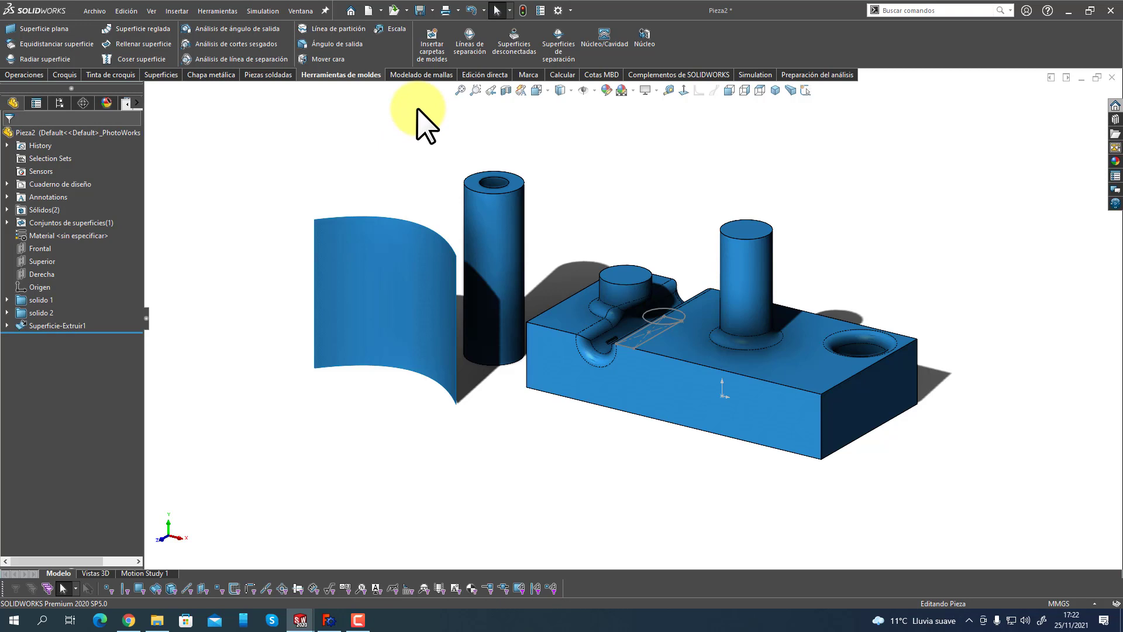
pyautogui.click(418, 76)
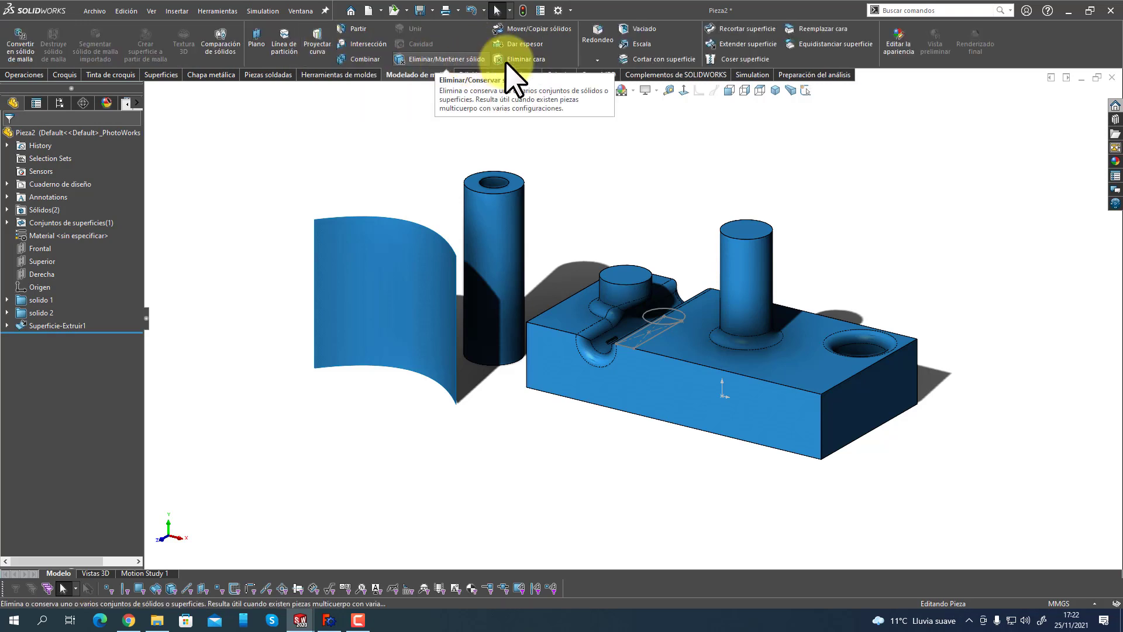
# Switch FreeCAD to the Mesh Design workbench, then bring SolidWorks' Pieza2 forward.
pyautogui.click(328, 621)
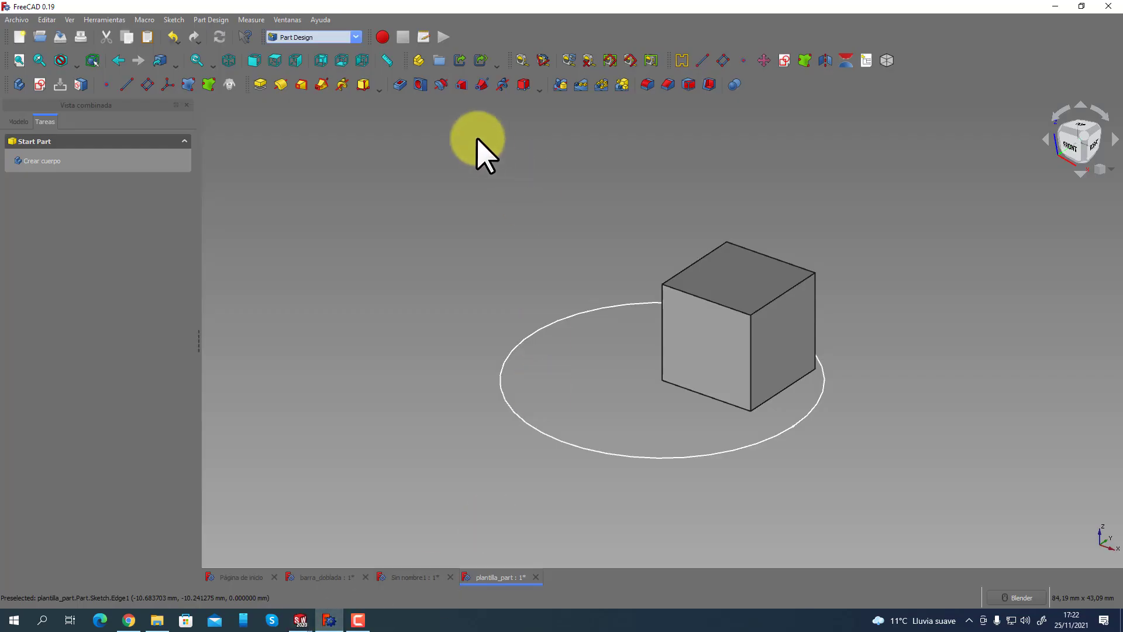
pyautogui.click(356, 37)
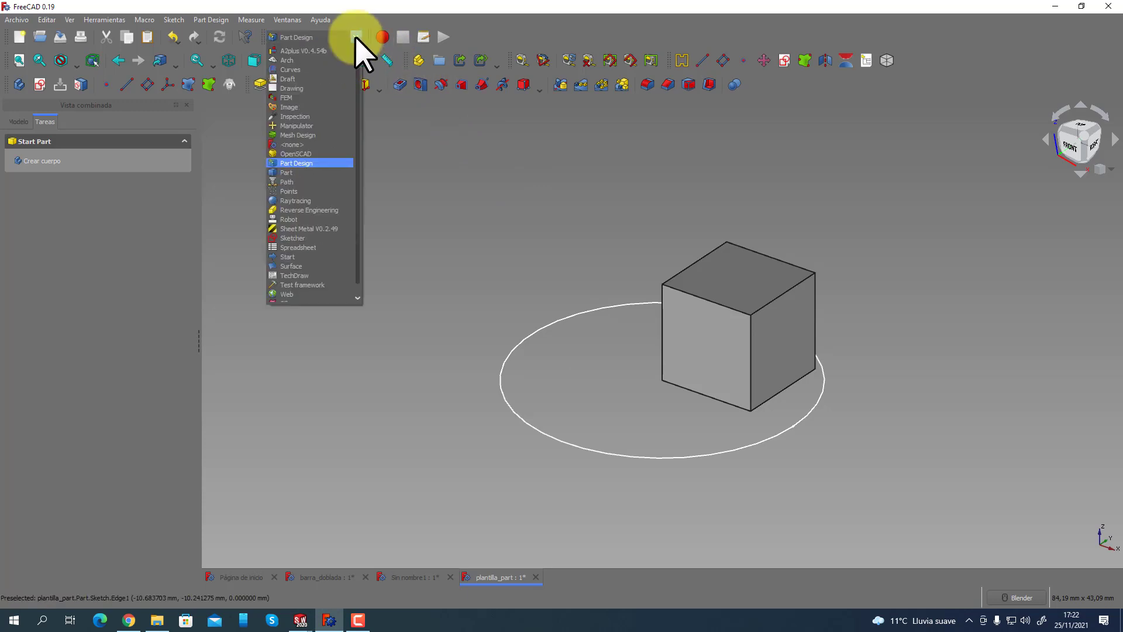
pyautogui.click(316, 136)
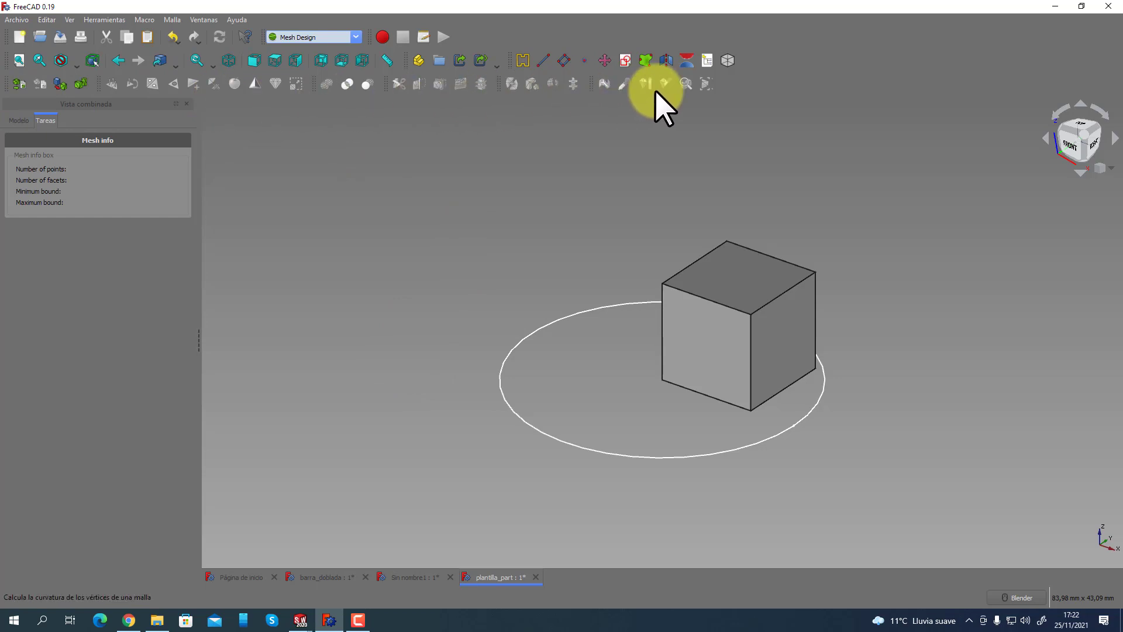
pyautogui.moveTo(300, 619)
pyautogui.click(344, 588)
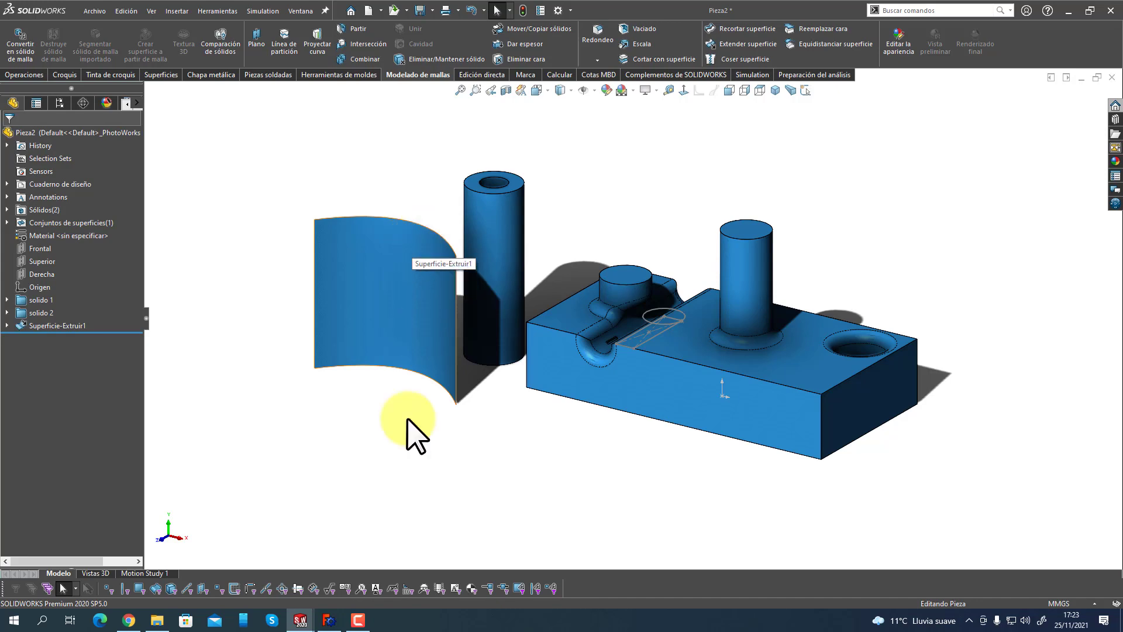
# Show SolidWorks' Cotas MBD dimensioning commands for Pieza2 after briefly checking FreeCAD.
pyautogui.click(332, 614)
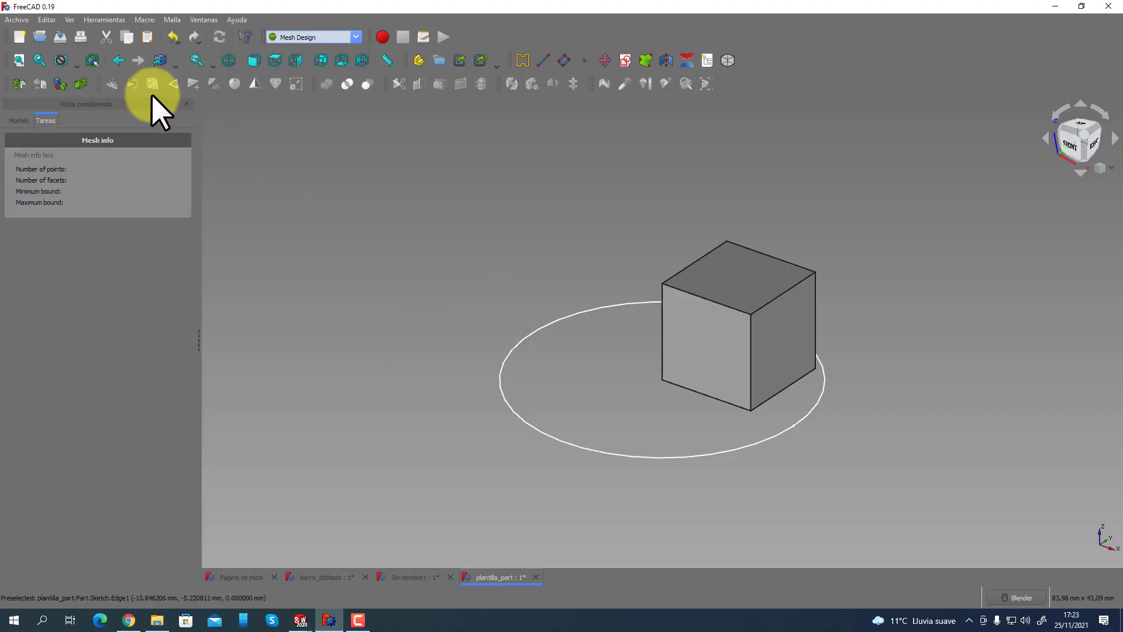
pyautogui.moveTo(300, 617)
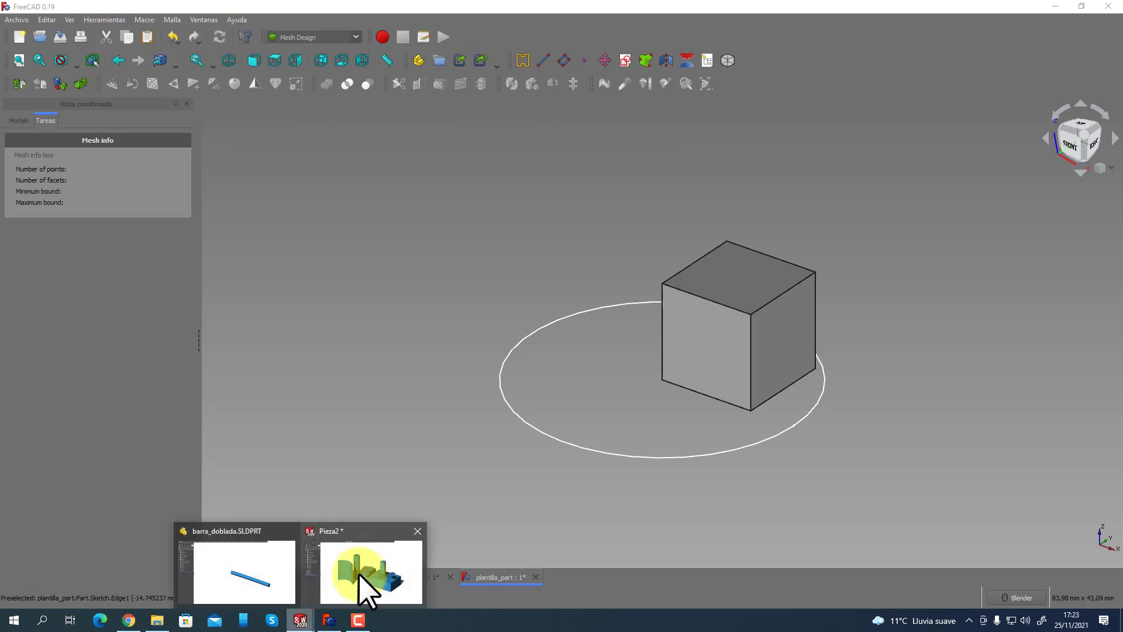
pyautogui.click(386, 535)
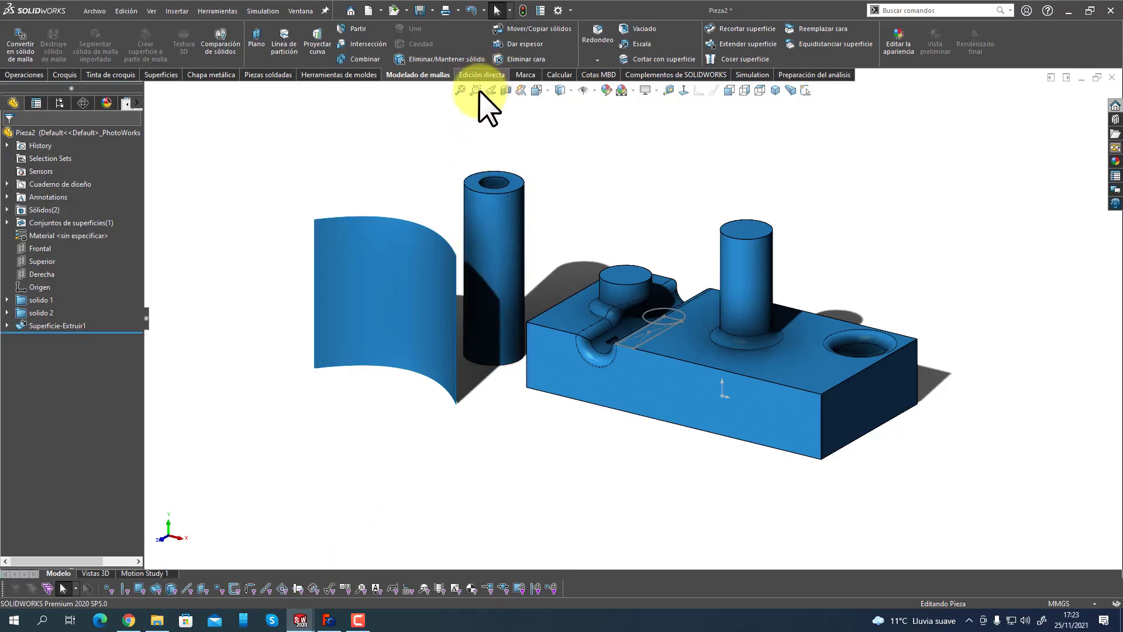
pyautogui.click(600, 75)
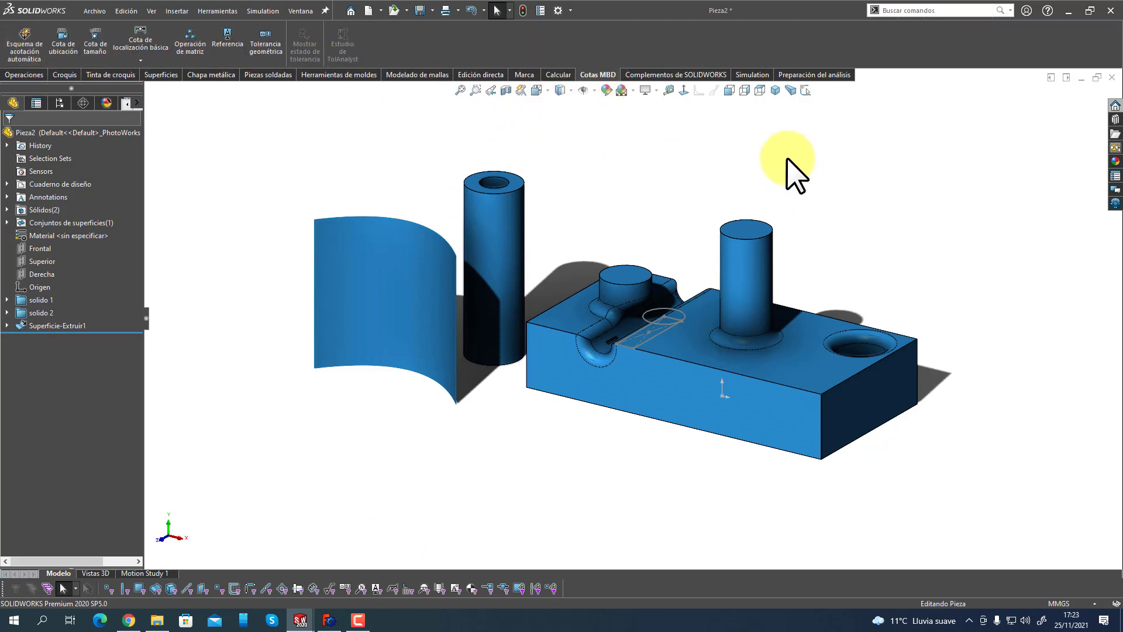
# Bring plantilla_part forward in the Draft workbench and orbit around the cube.
pyautogui.click(329, 619)
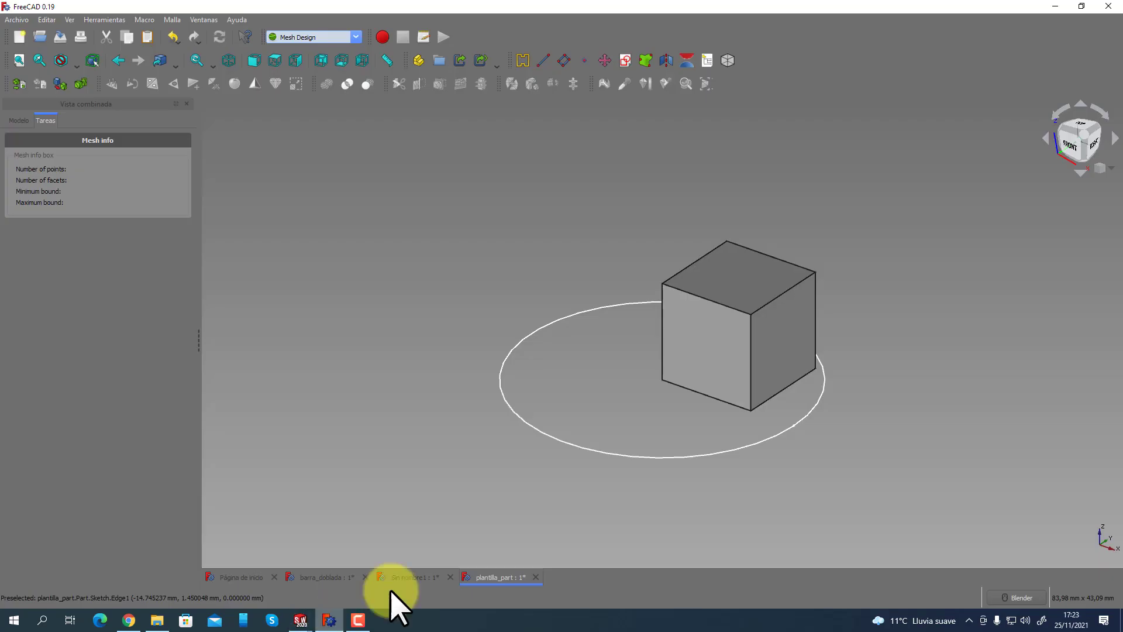
pyautogui.click(354, 37)
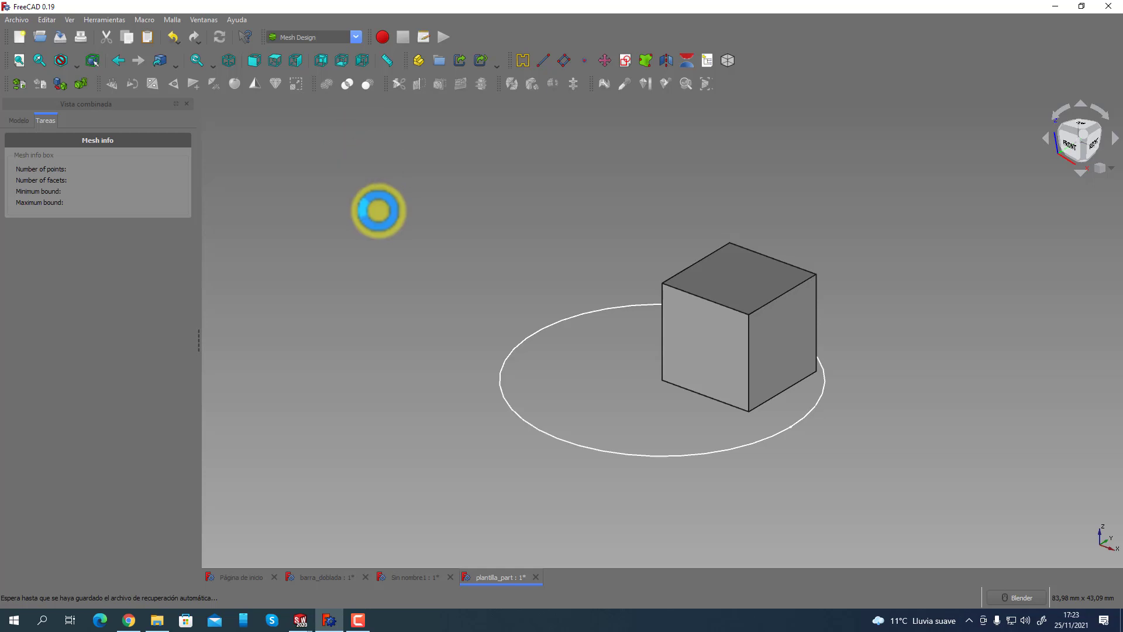
pyautogui.moveTo(433, 289)
pyautogui.mouseDown(button='middle')
pyautogui.moveTo(446, 283)
pyautogui.moveTo(431, 288)
pyautogui.mouseUp(button='middle')
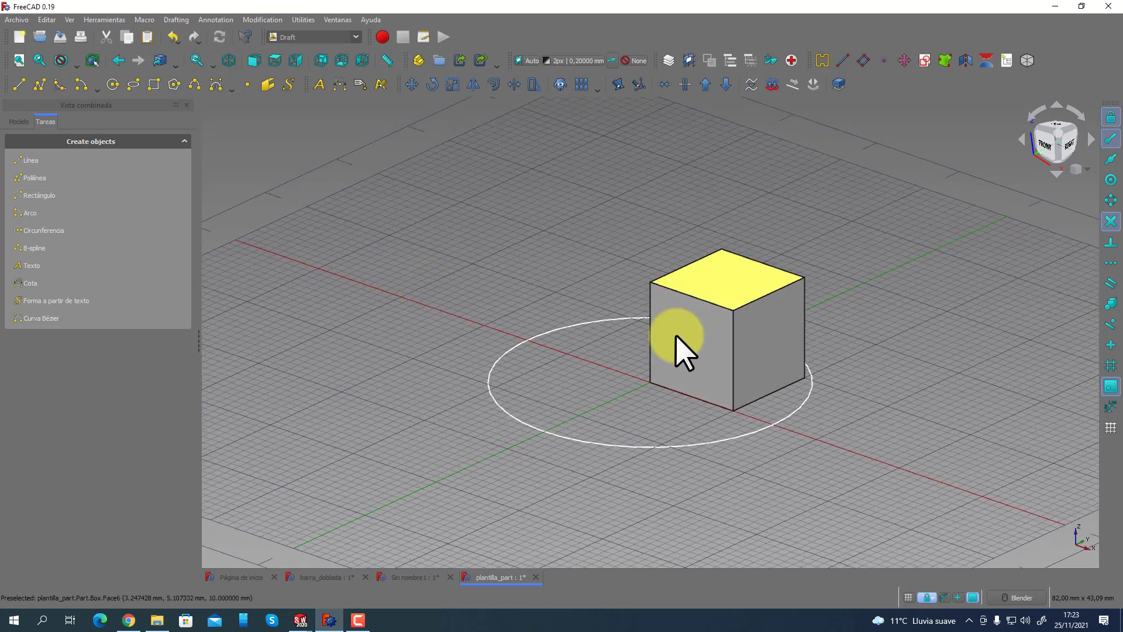
# Set the working plane to the cube's top face and dimension its top edge.
pyautogui.click(702, 297)
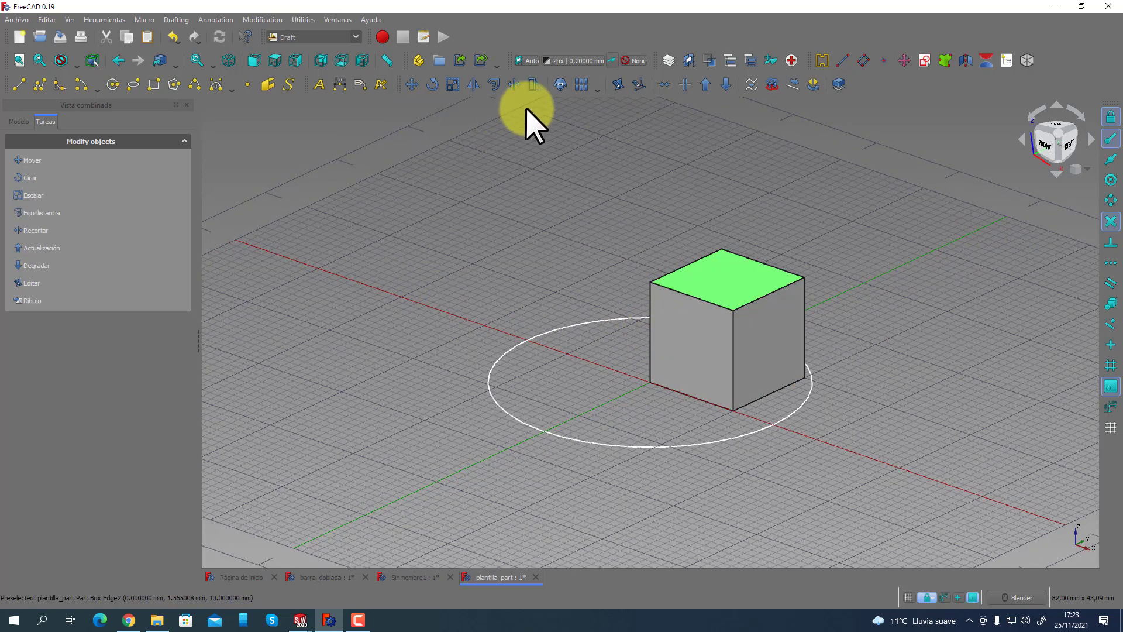
pyautogui.click(527, 60)
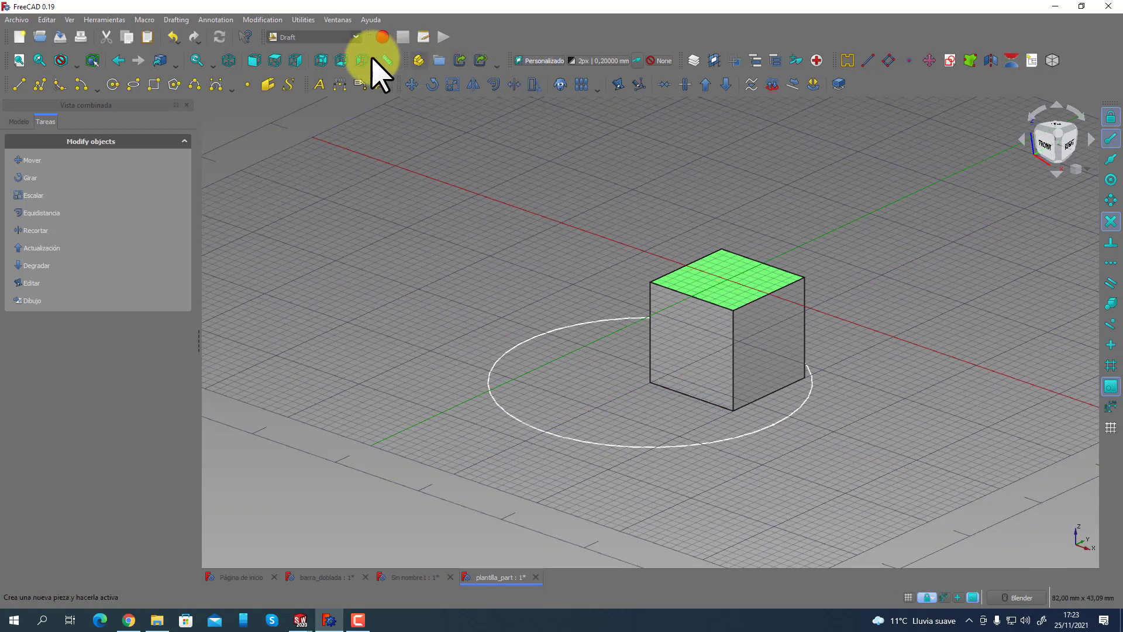
pyautogui.click(339, 85)
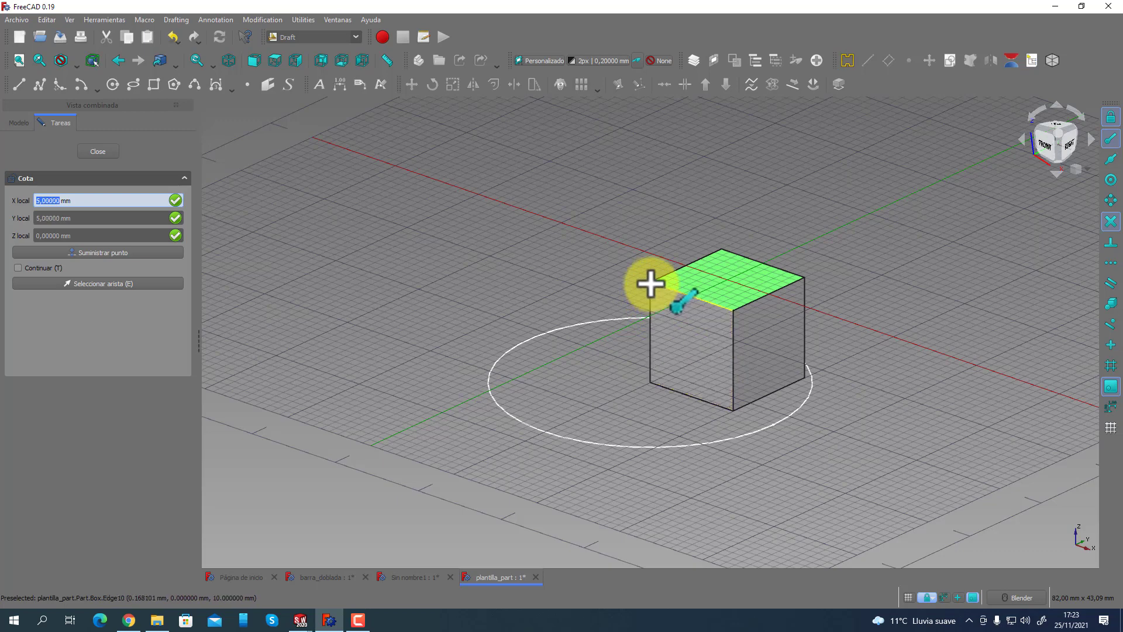
pyautogui.click(732, 310)
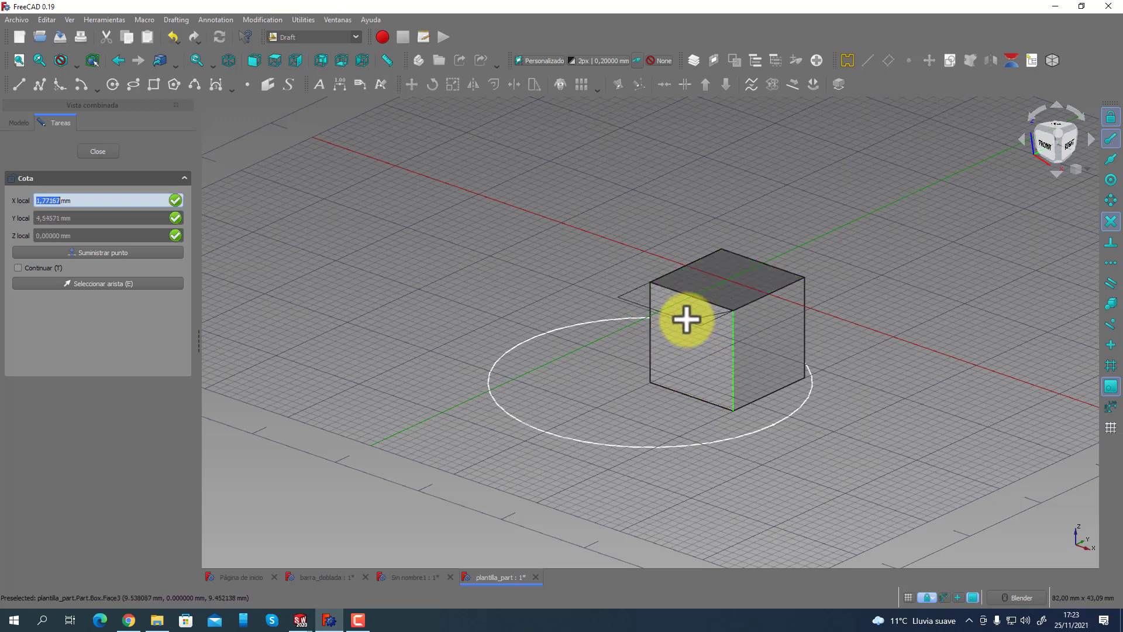
pyautogui.click(685, 318)
pyautogui.scroll(3, 679, 328)
pyautogui.scroll(5, 678, 321)
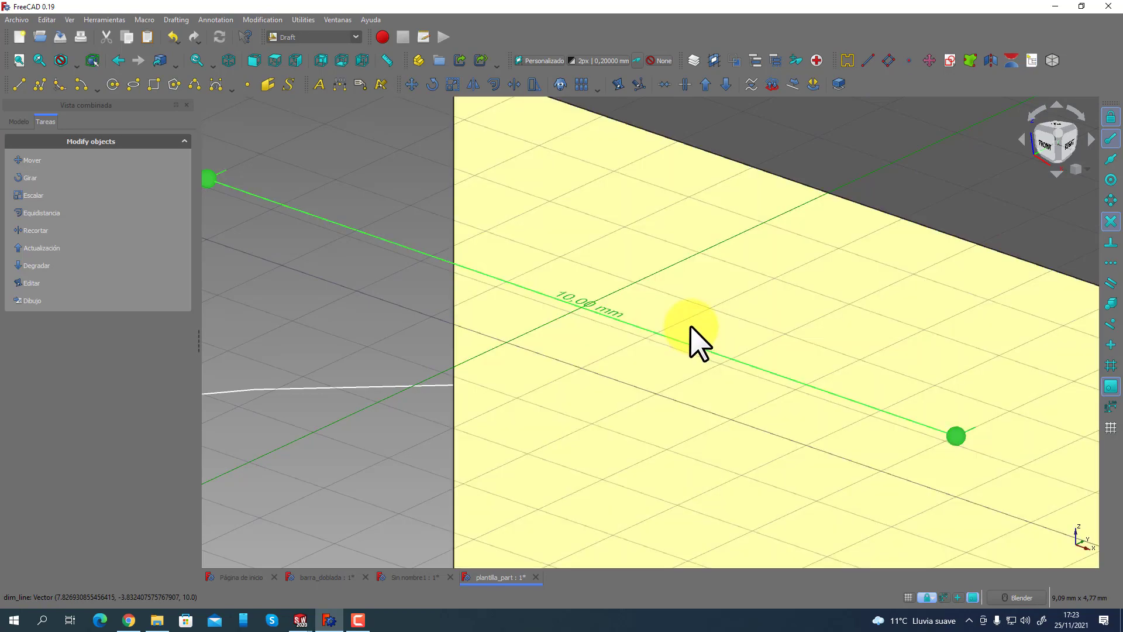
pyautogui.scroll(-5, 693, 345)
# Set the working plane to the cube's left face and add a second dimension from its top-left corner.
pyautogui.moveTo(621, 351); pyautogui.dragTo(581, 451, button='middle')
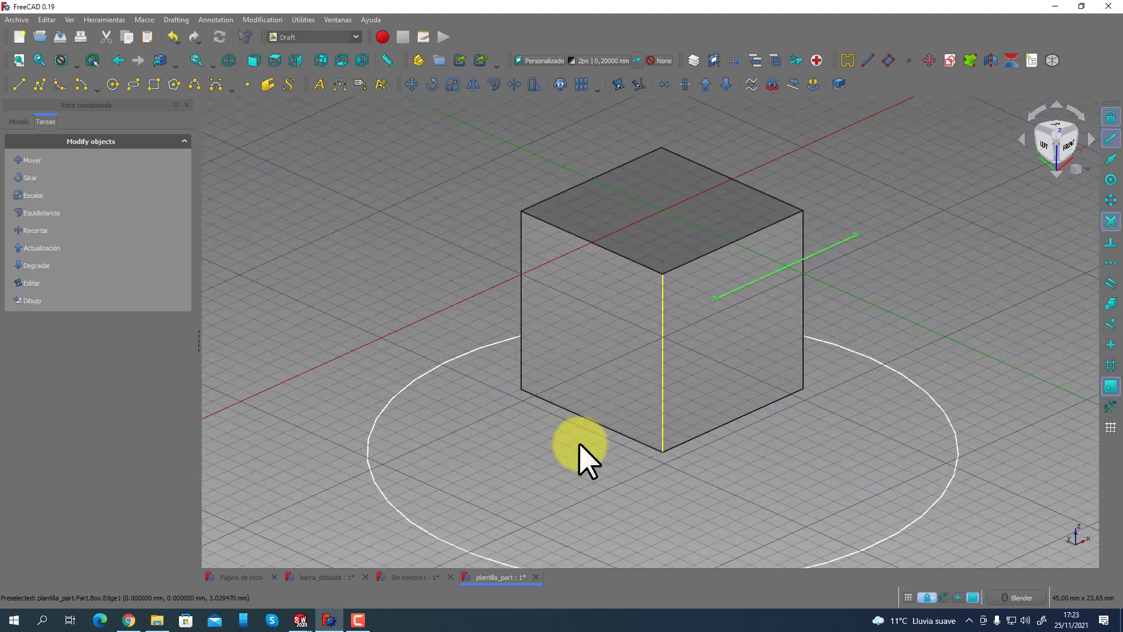
pyautogui.click(689, 276)
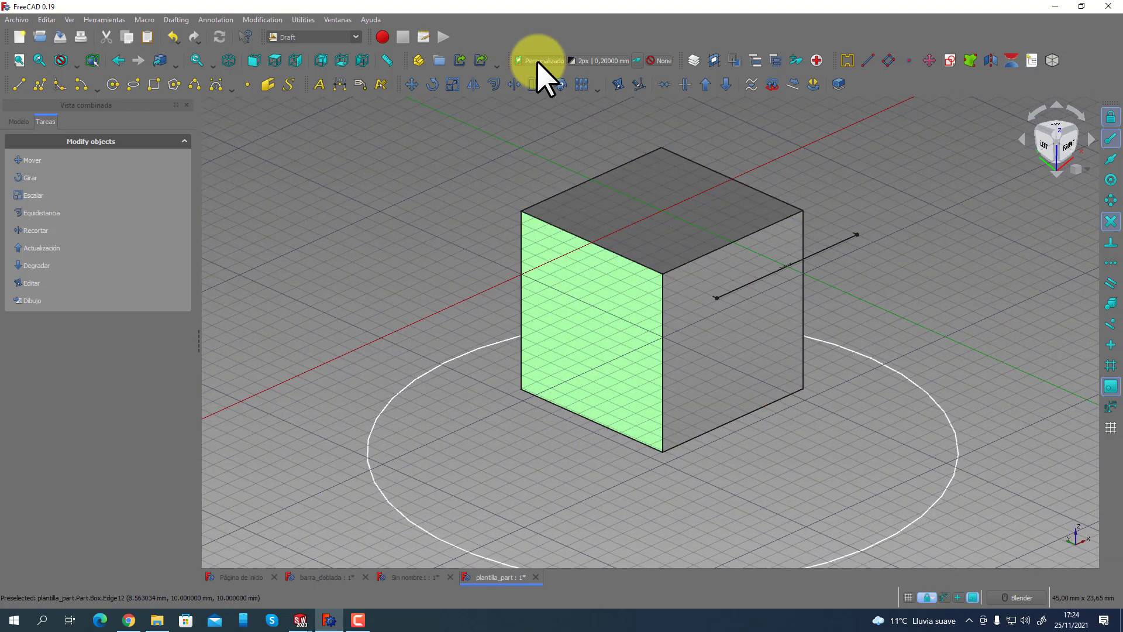
pyautogui.click(539, 60)
pyautogui.click(339, 84)
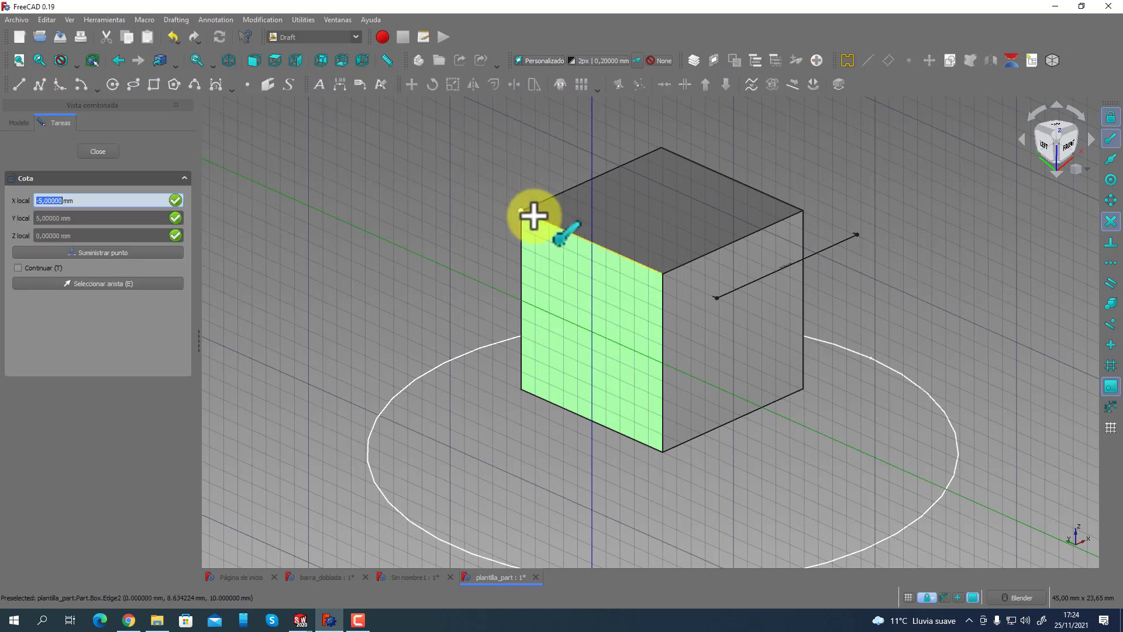
pyautogui.click(521, 212)
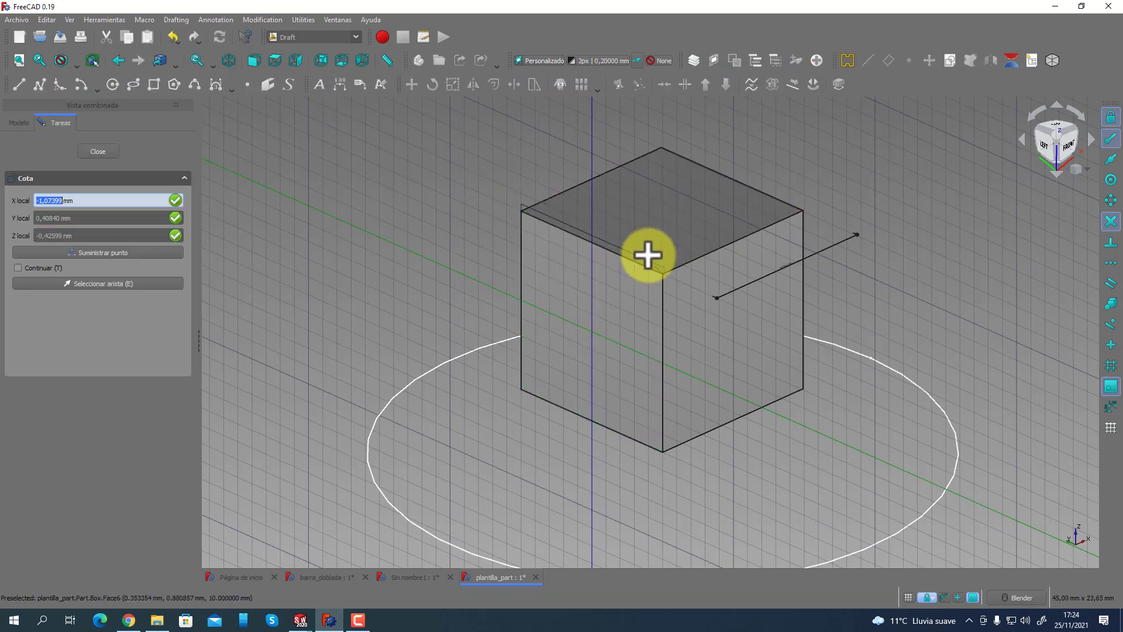
pyautogui.click(620, 231)
pyautogui.scroll(8, 601, 222)
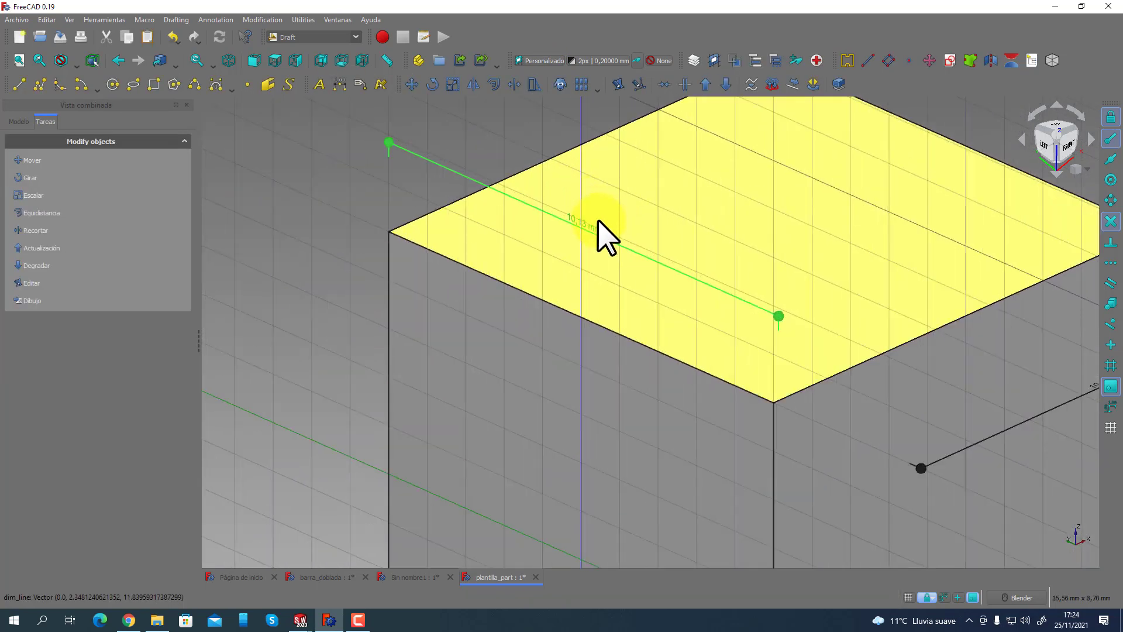
pyautogui.scroll(-8, 662, 231)
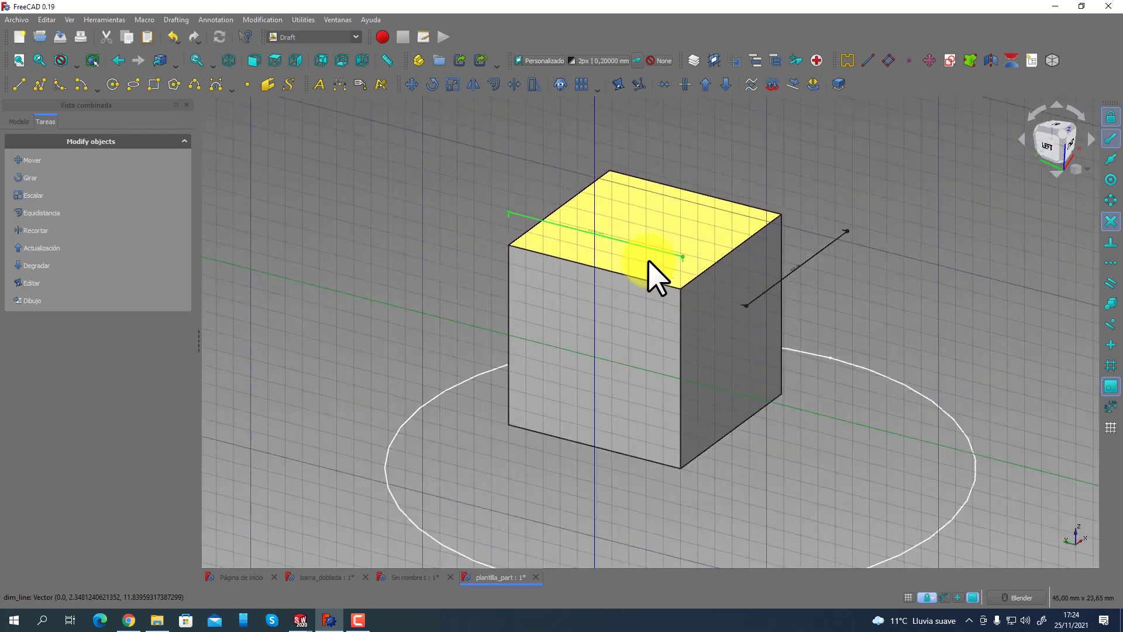
pyautogui.moveTo(657, 271); pyautogui.dragTo(637, 249, button='middle')
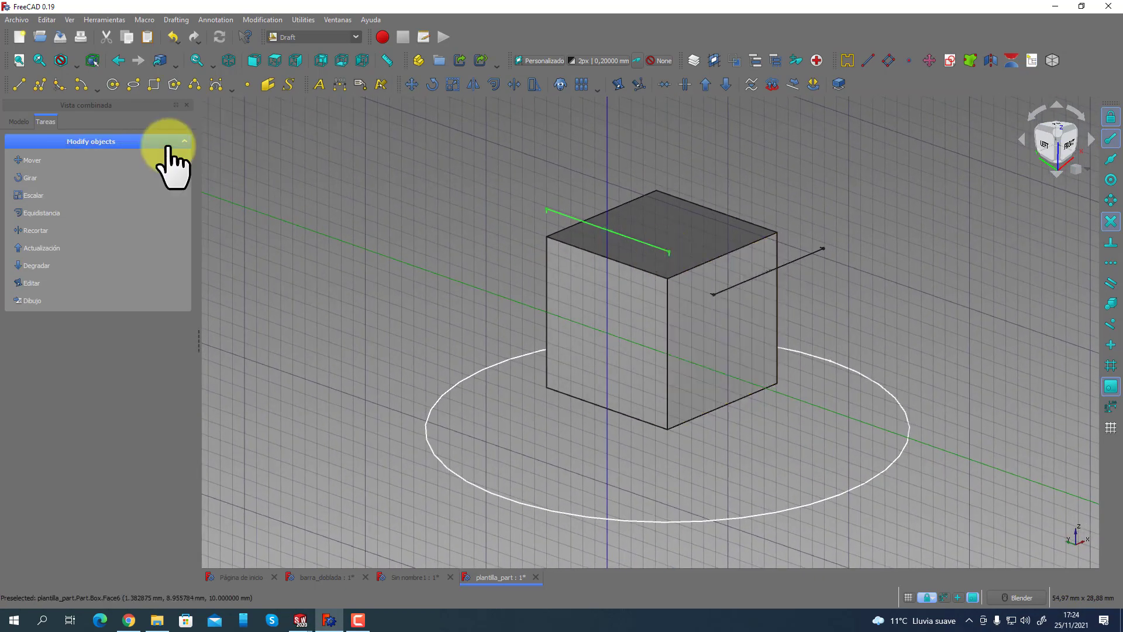
# Reset the Draft working plane to the horizontal XY plane (Arriba).
pyautogui.click(549, 62)
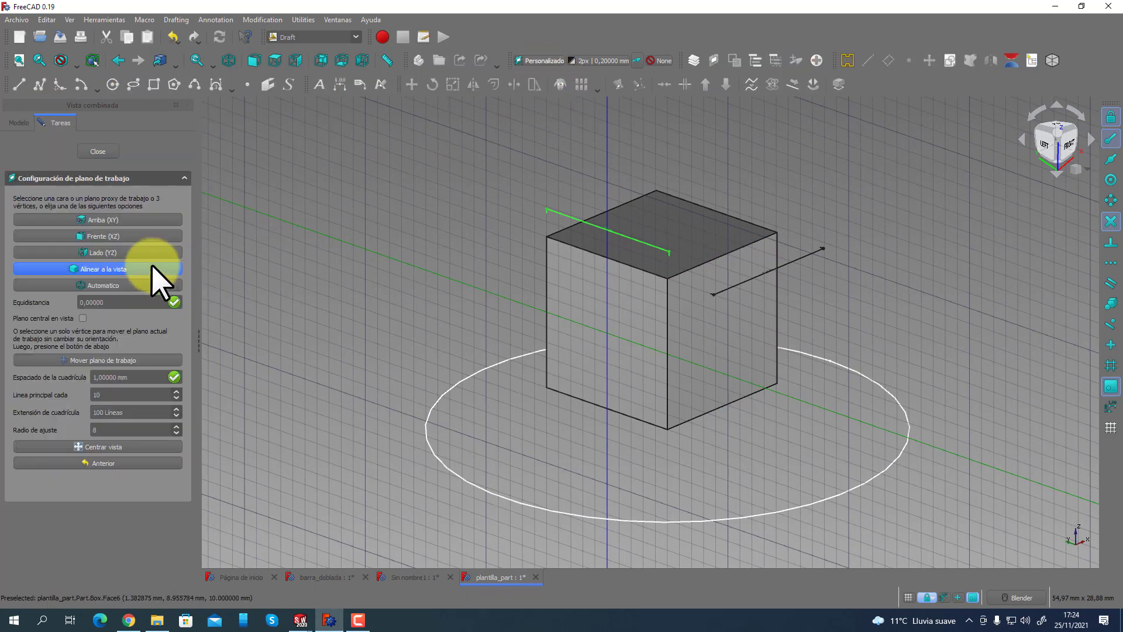
pyautogui.click(98, 220)
pyautogui.moveTo(445, 295); pyautogui.dragTo(448, 286, button='middle')
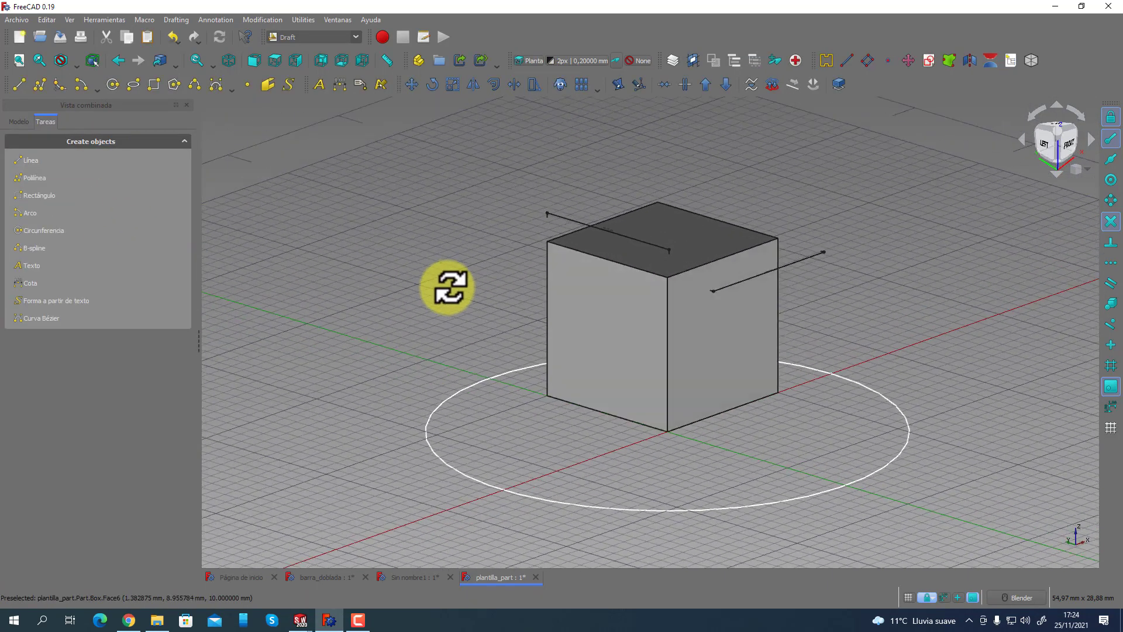
# Try Archivo > Exportar on the annotated model and dismiss the no-selection warning.
pyautogui.click(16, 19)
pyautogui.click(53, 184)
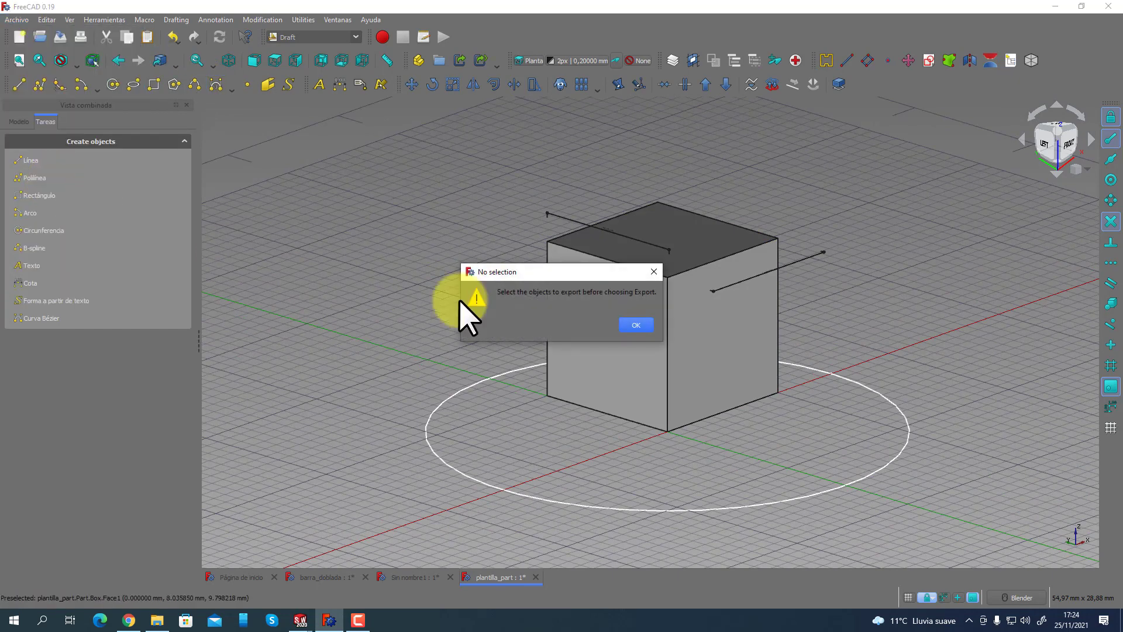
pyautogui.click(636, 324)
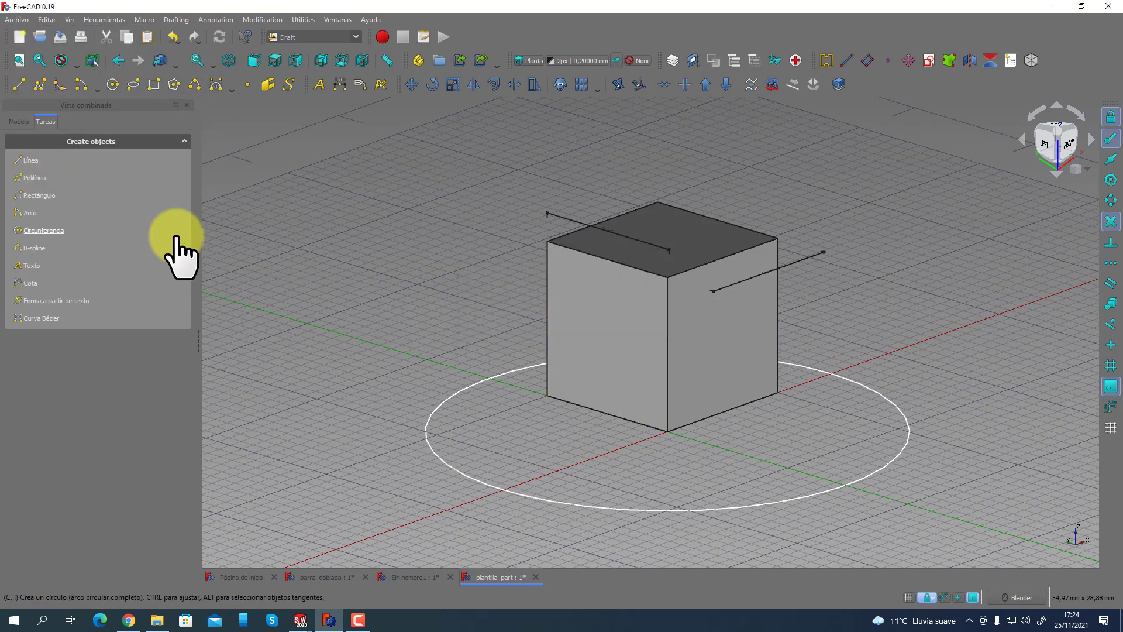
# Show the plantilla_part model tree with Dimension and Dimension001 listed.
pyautogui.click(9, 123)
pyautogui.click(36, 168)
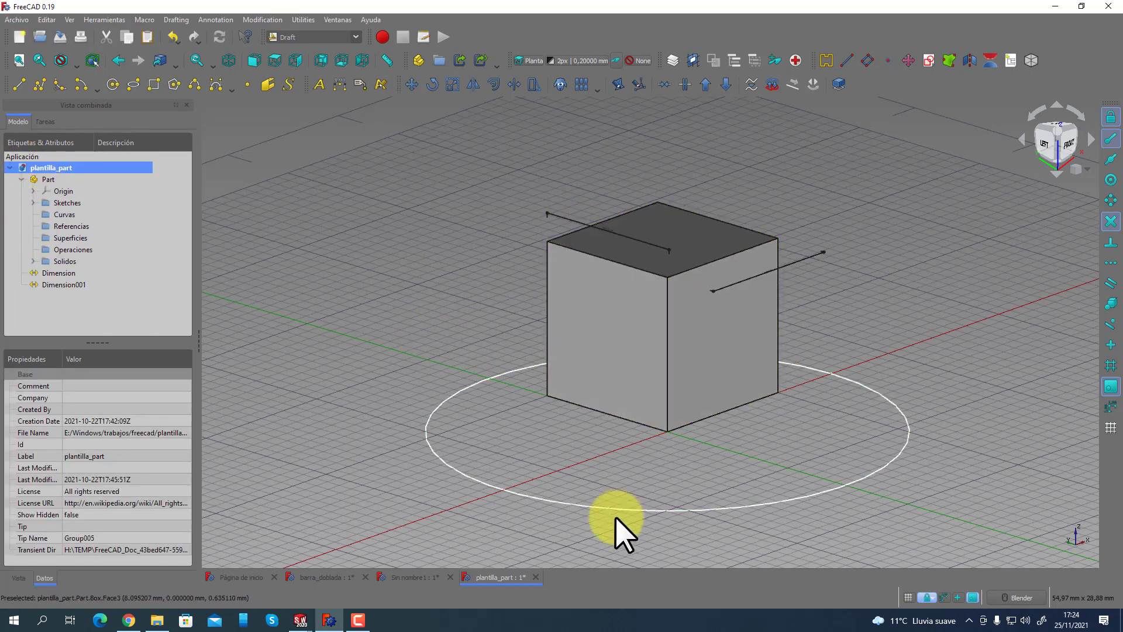
pyautogui.moveTo(647, 509); pyautogui.dragTo(600, 446, button='middle')
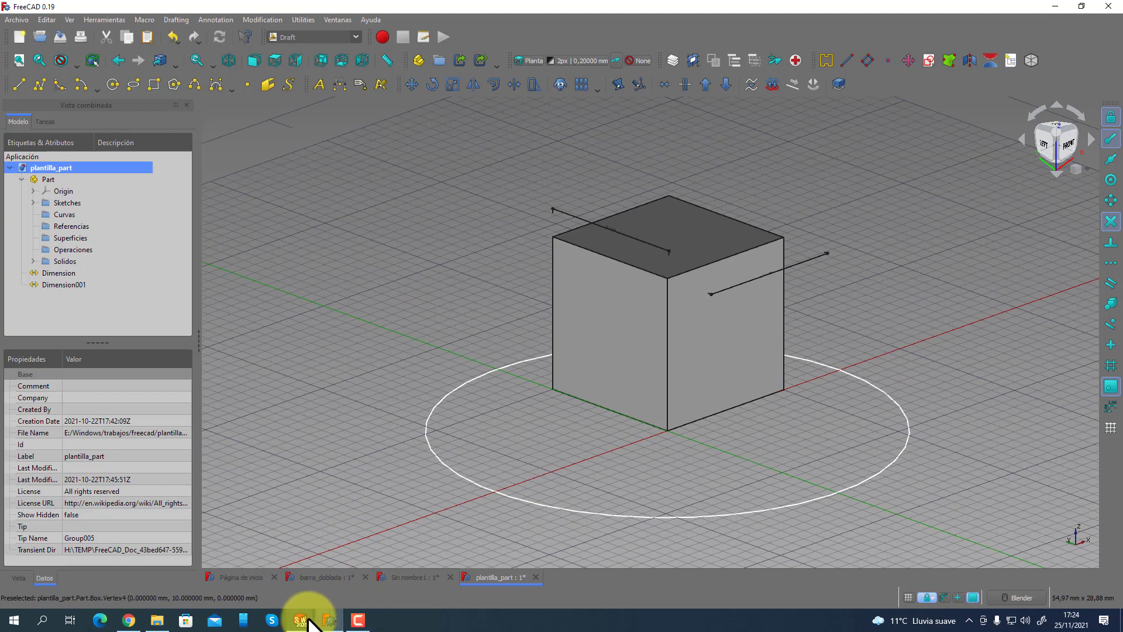
# Switch to the SolidWorks part Pieza2 and show its Simulation commands.
pyautogui.moveTo(308, 624)
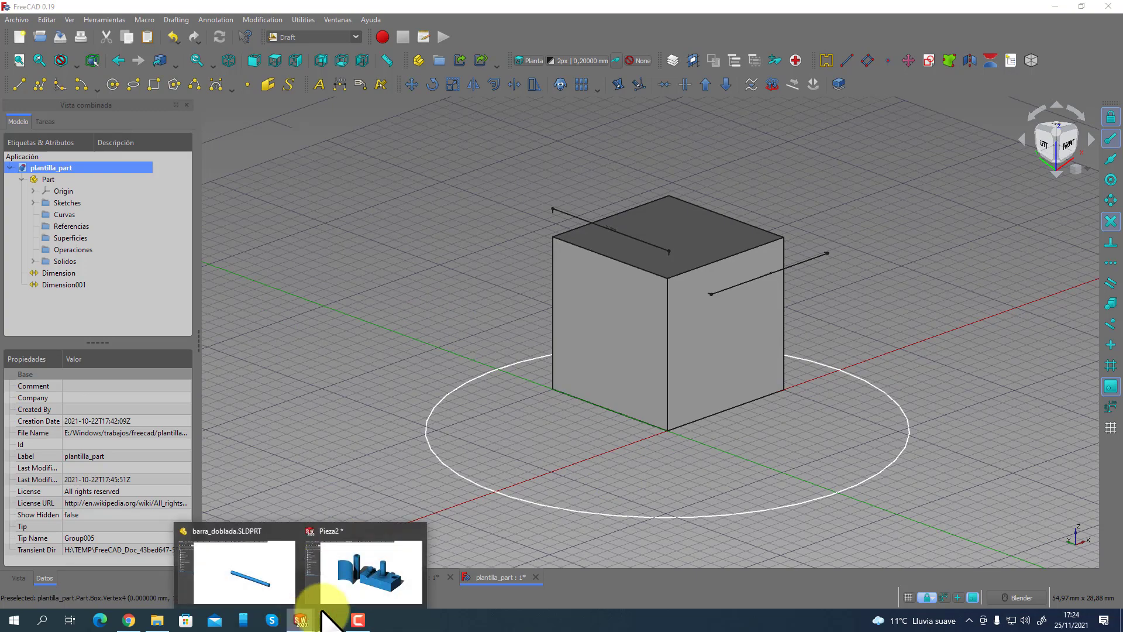
pyautogui.click(354, 579)
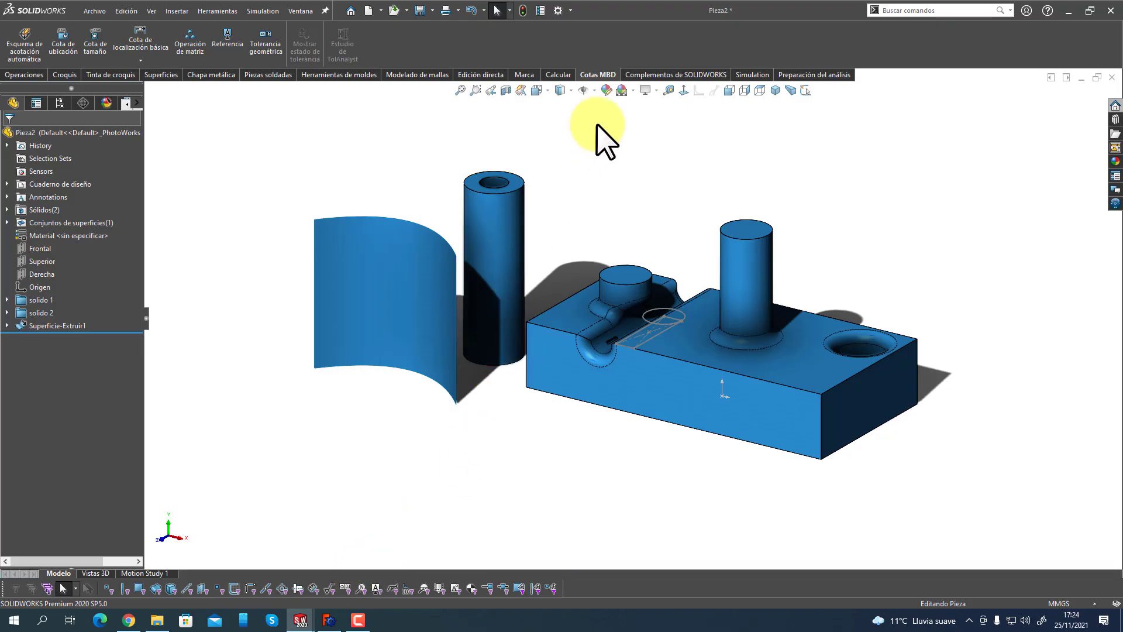
pyautogui.click(753, 75)
# Browse the analysis preparation and Simulation commands, then bring FreeCAD back to the front.
pyautogui.click(800, 76)
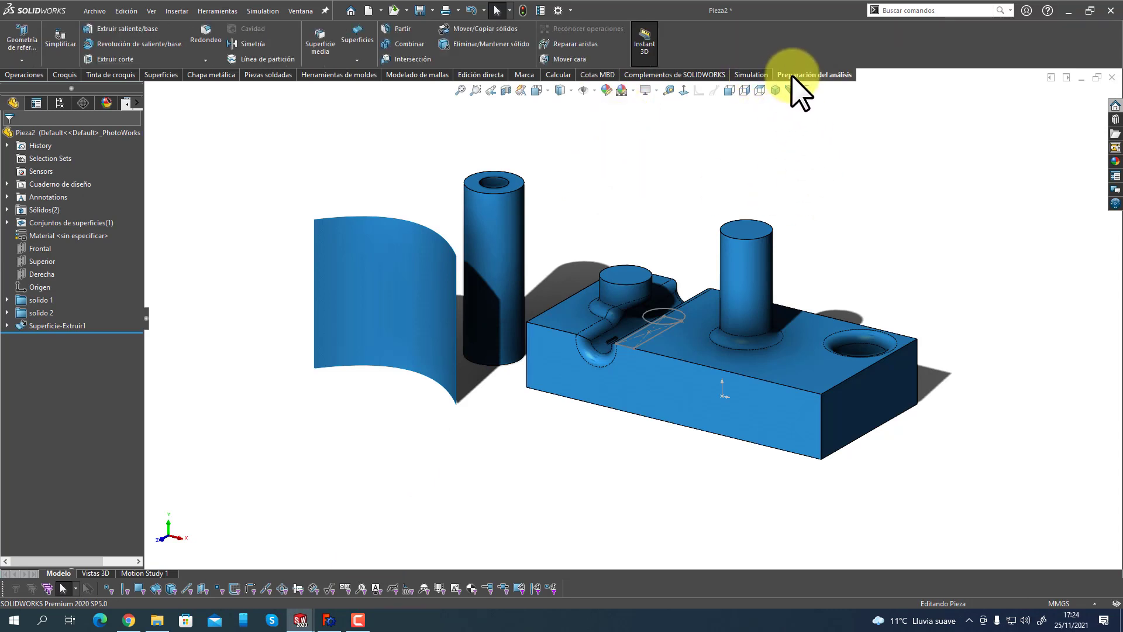
pyautogui.click(755, 75)
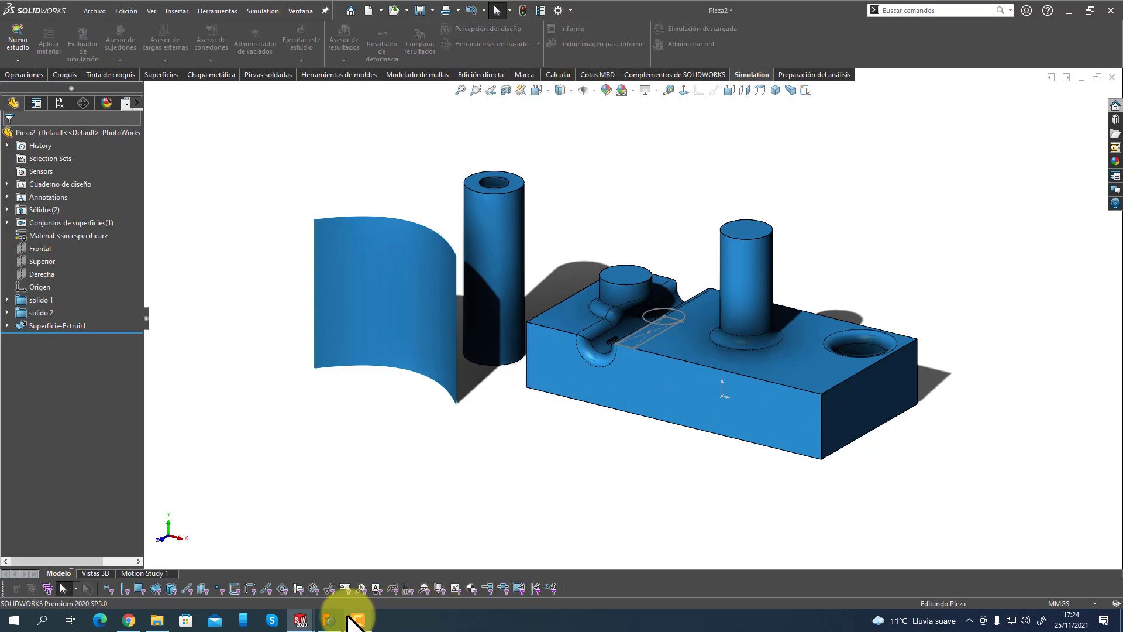
pyautogui.click(329, 620)
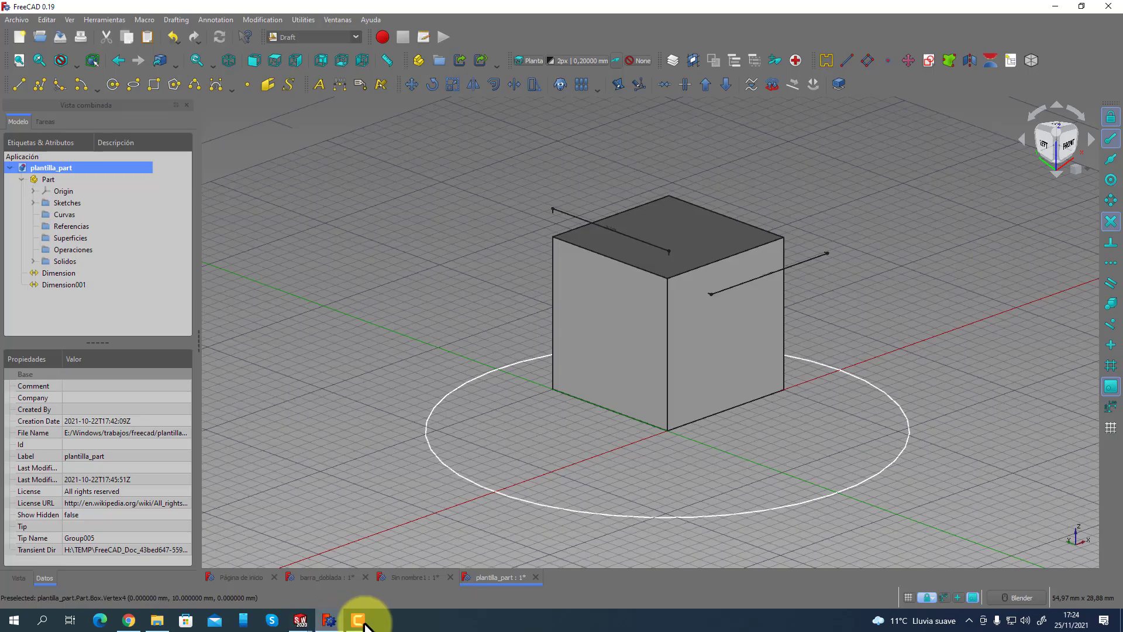
# Activate the FEM workbench and move the last third-row toolbar onto a new fourth row.
pyautogui.click(356, 36)
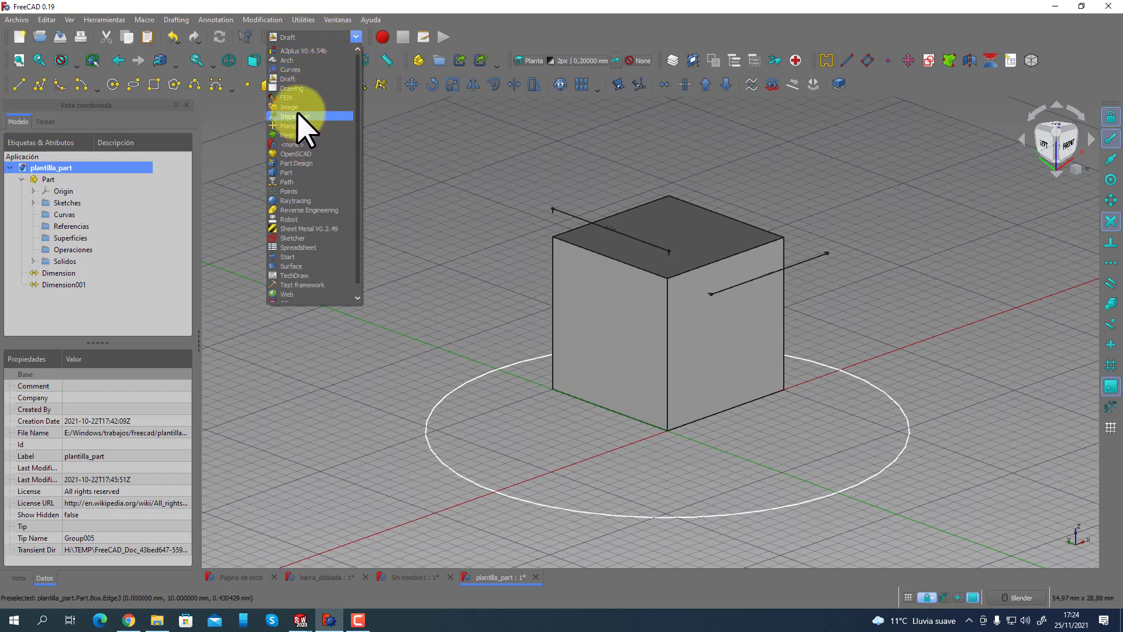
pyautogui.click(285, 97)
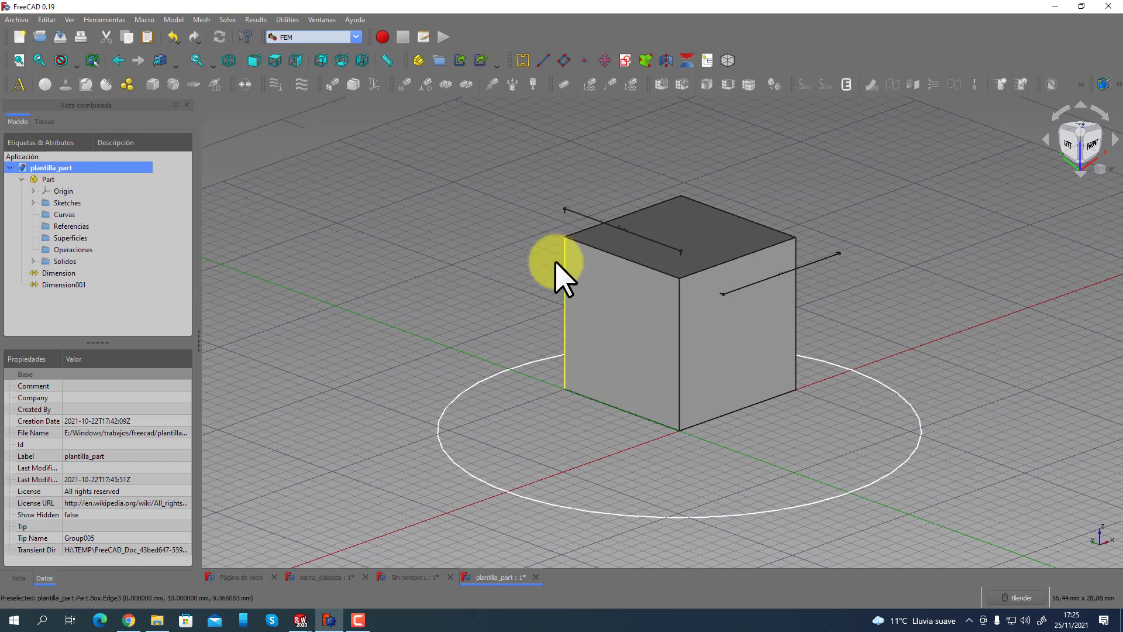
pyautogui.moveTo(1093, 81); pyautogui.dragTo(672, 110)
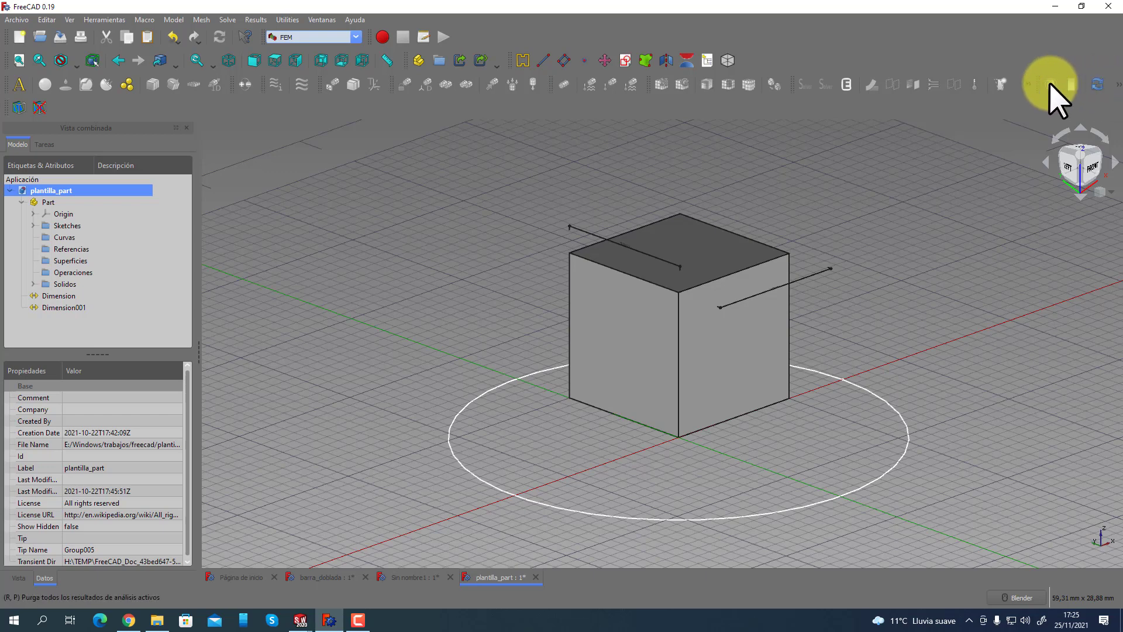
pyautogui.moveTo(1039, 83); pyautogui.dragTo(70, 106)
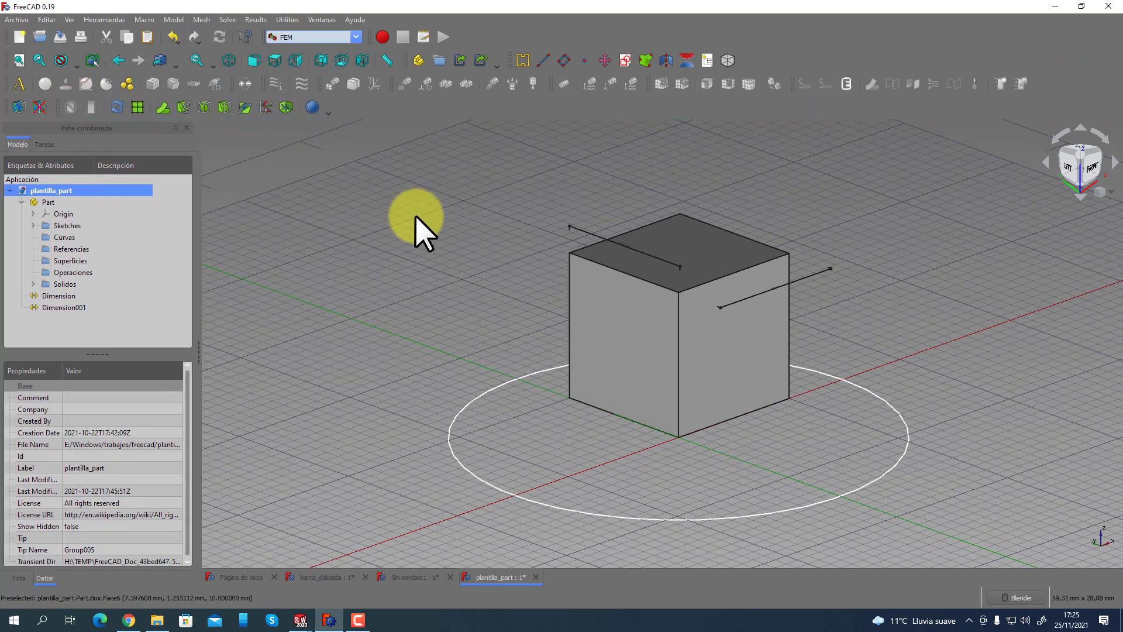
pyautogui.moveTo(370, 250); pyautogui.dragTo(394, 221, button='middle')
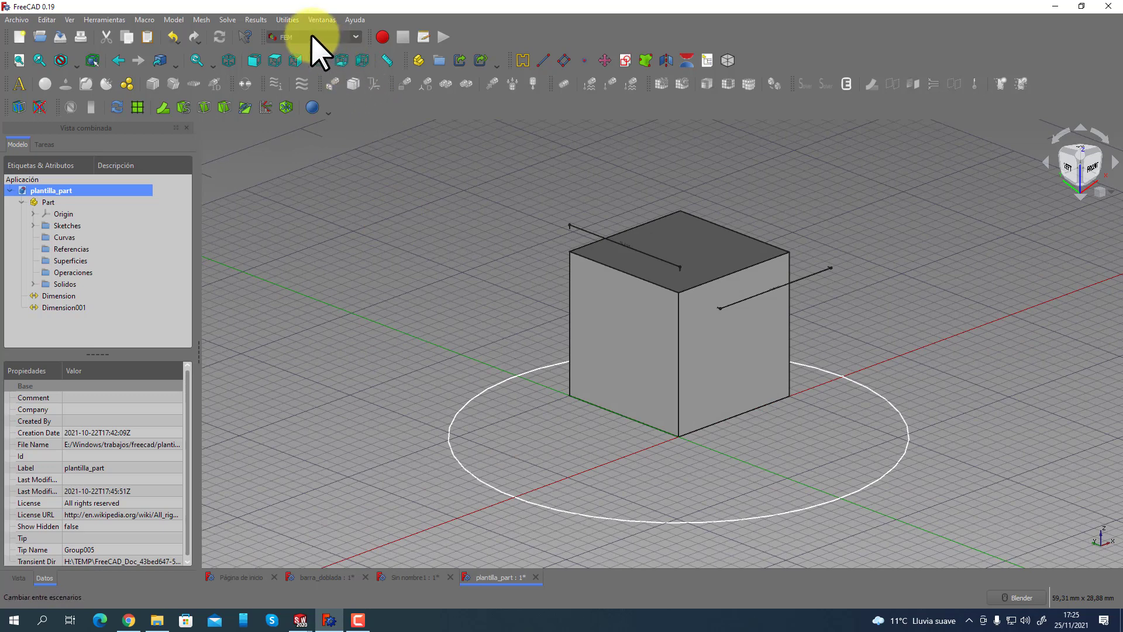
pyautogui.click(313, 37)
pyautogui.click(313, 37)
pyautogui.click(112, 22)
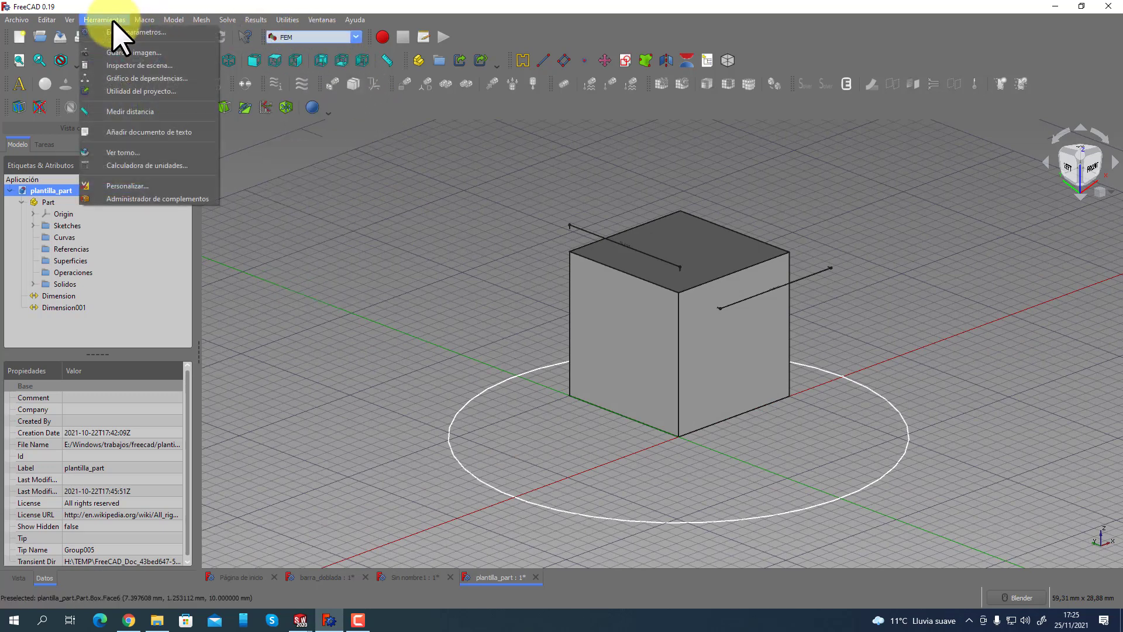
pyautogui.click(322, 37)
pyautogui.click(322, 37)
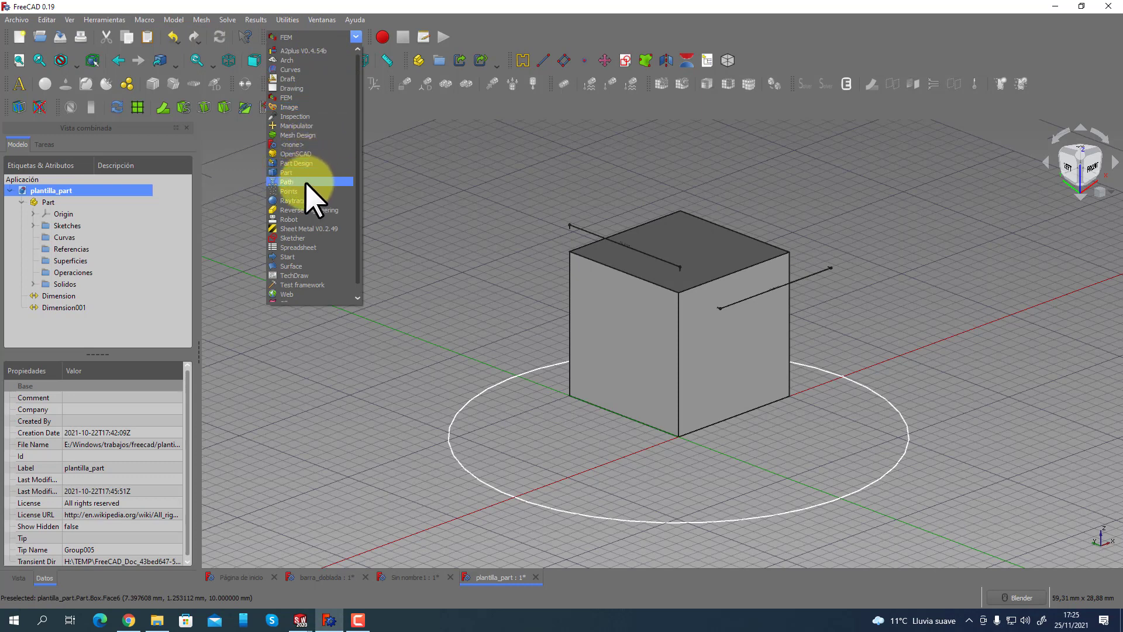
pyautogui.scroll(-1, 306, 182)
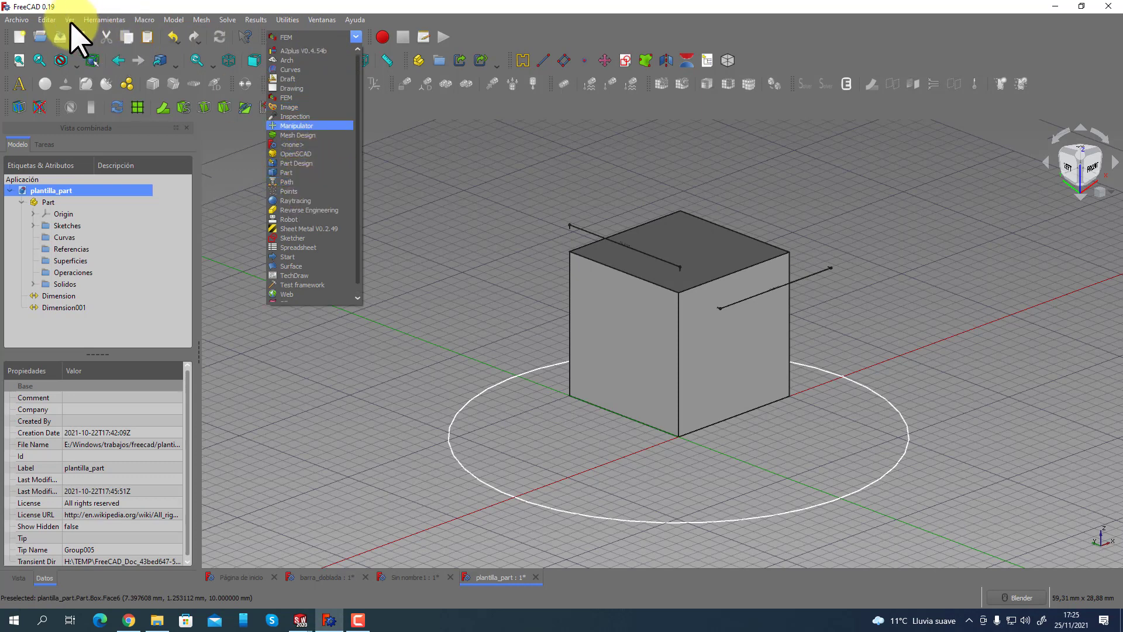
pyautogui.click(45, 21)
pyautogui.click(45, 22)
pyautogui.click(45, 24)
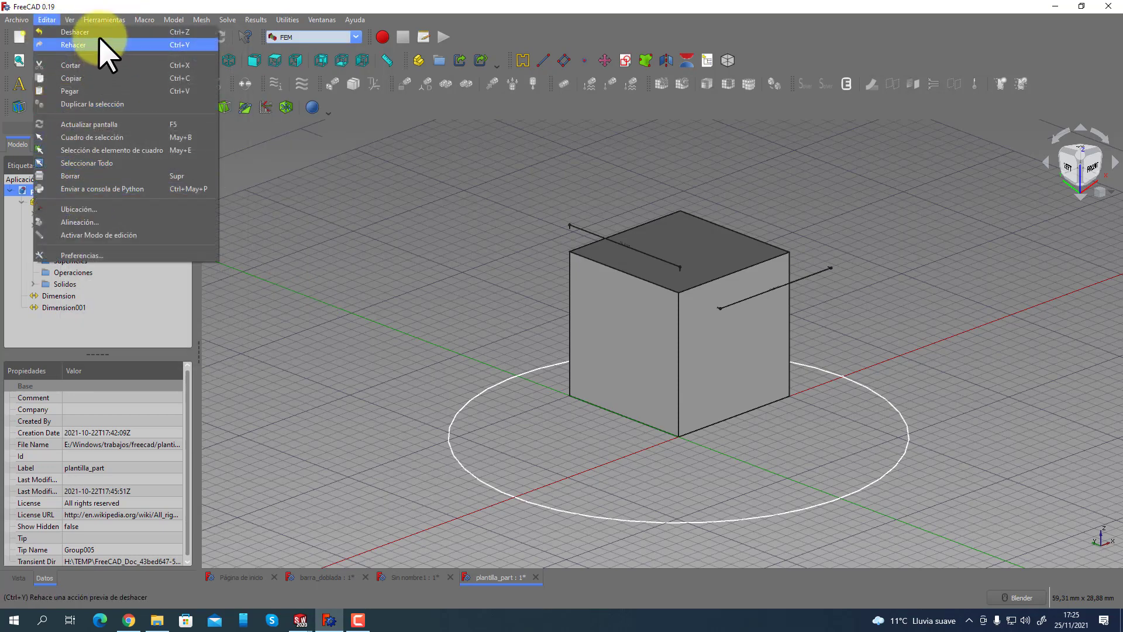
pyautogui.moveTo(104, 19)
pyautogui.click(141, 199)
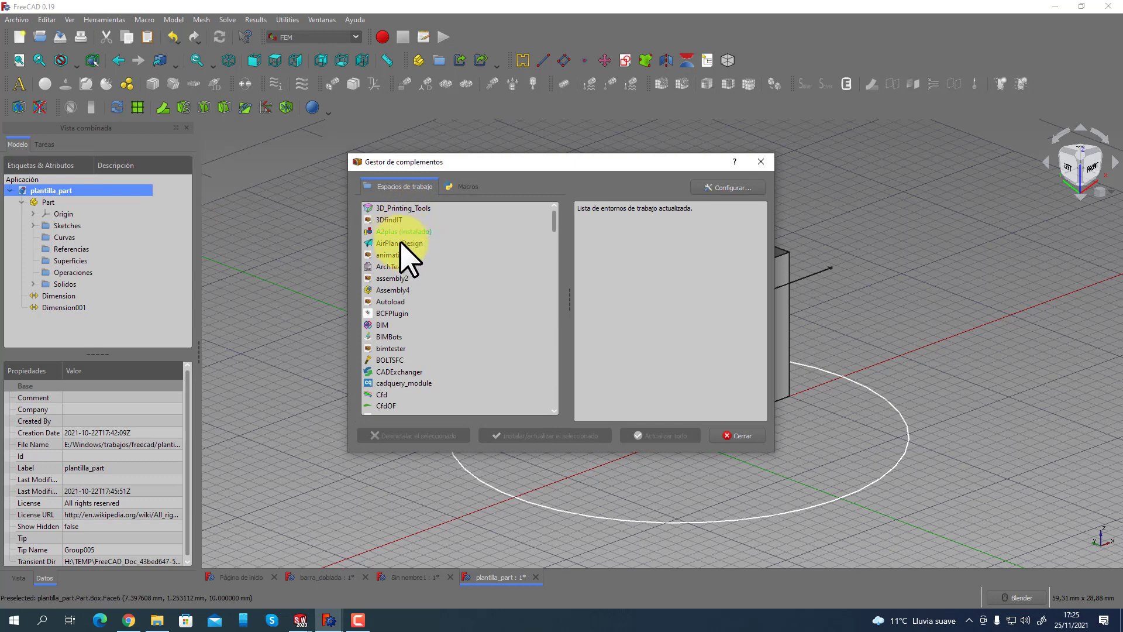
pyautogui.click(391, 255)
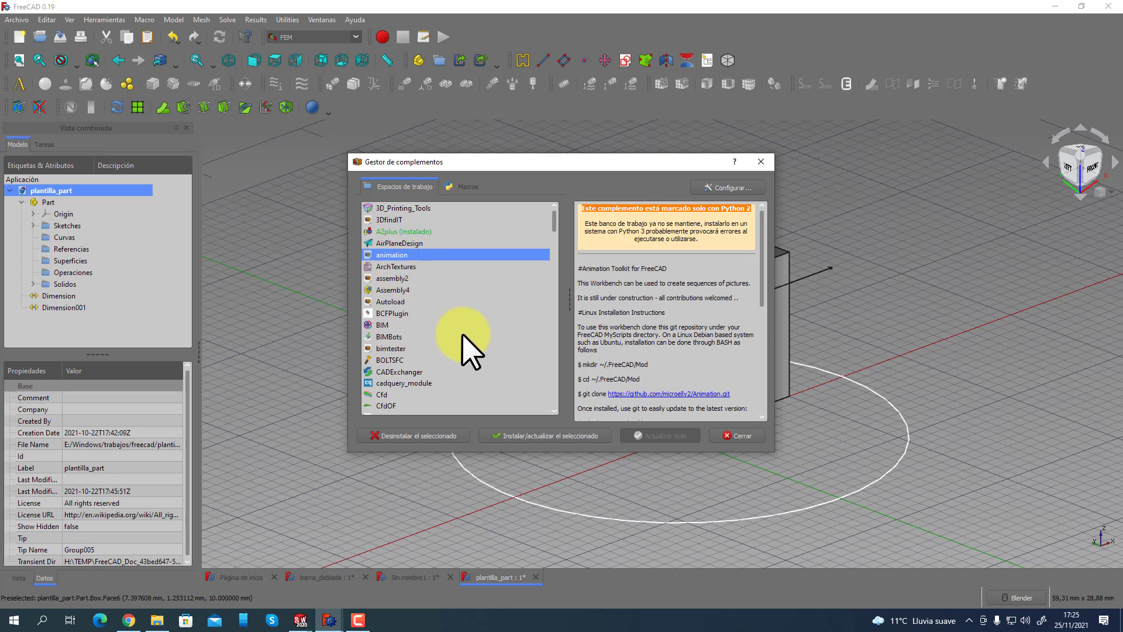
pyautogui.click(736, 435)
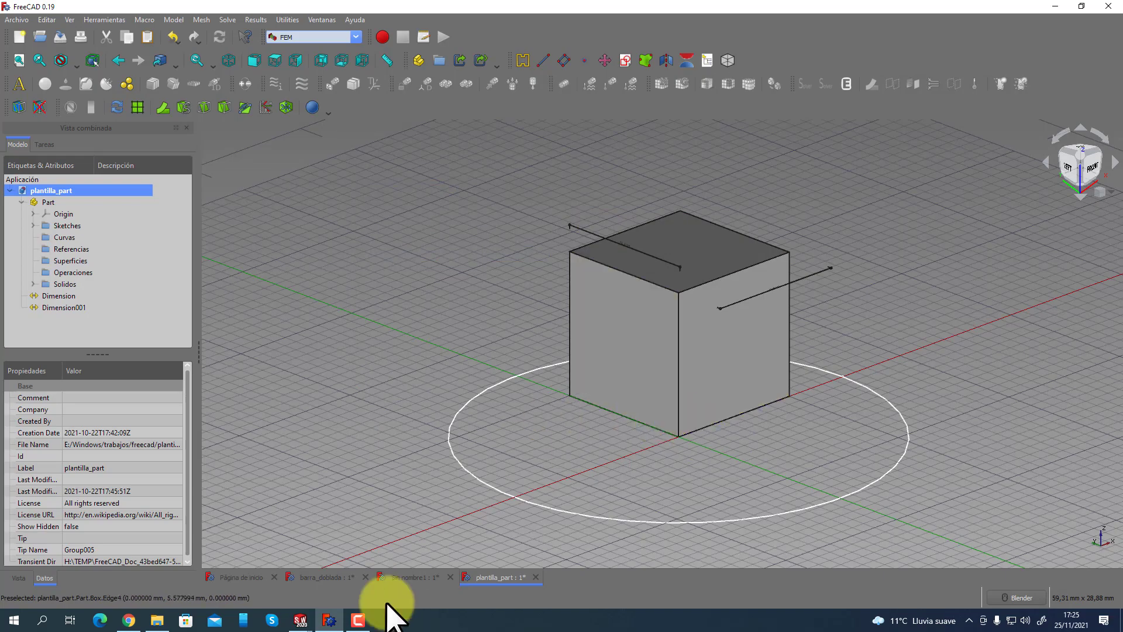
pyautogui.moveTo(305, 621)
pyautogui.click(351, 582)
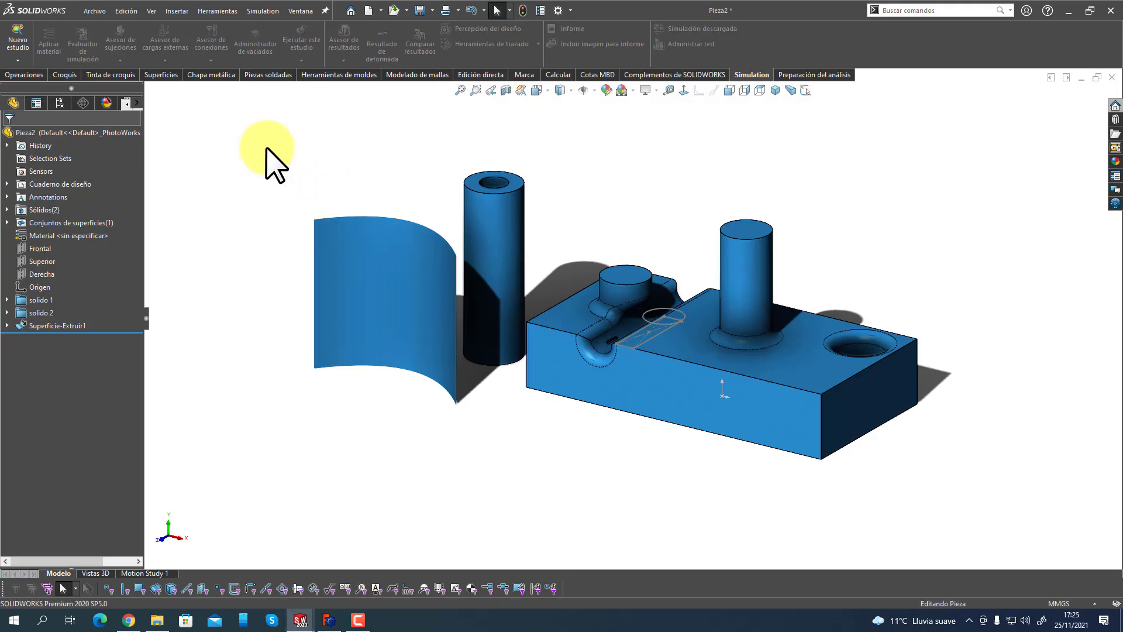
pyautogui.click(97, 11)
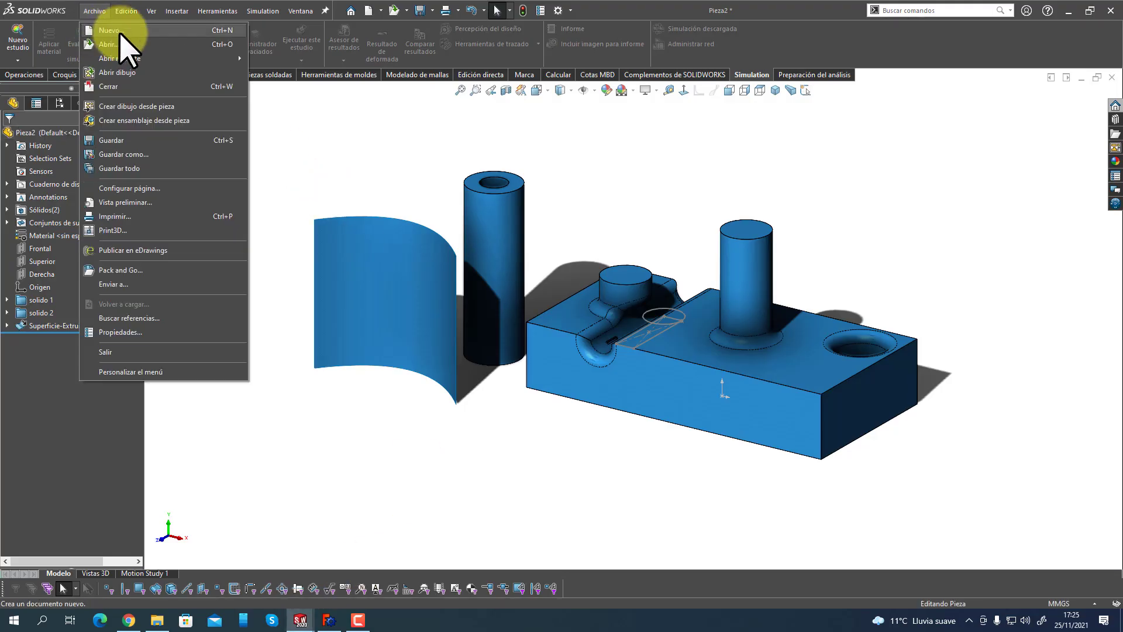
pyautogui.click(119, 30)
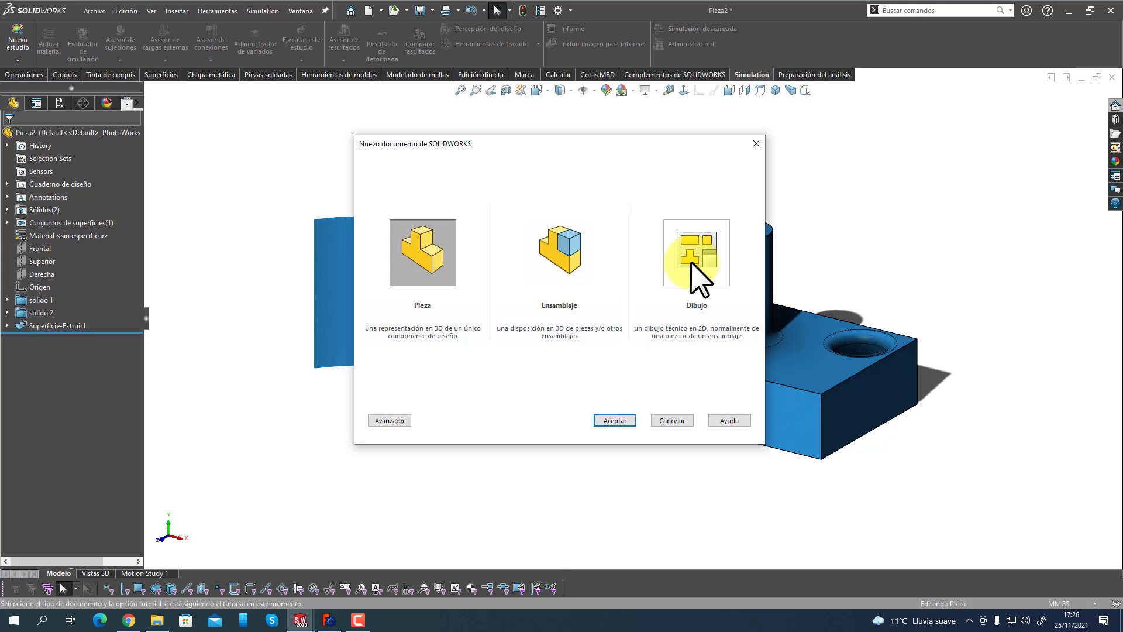
pyautogui.click(672, 420)
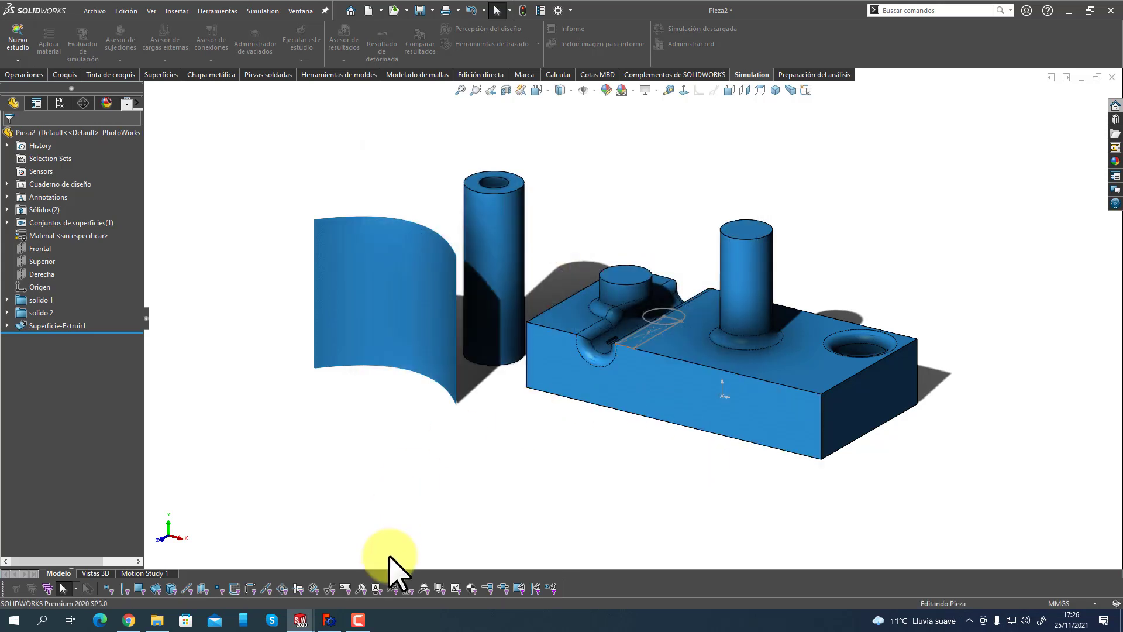
pyautogui.click(329, 620)
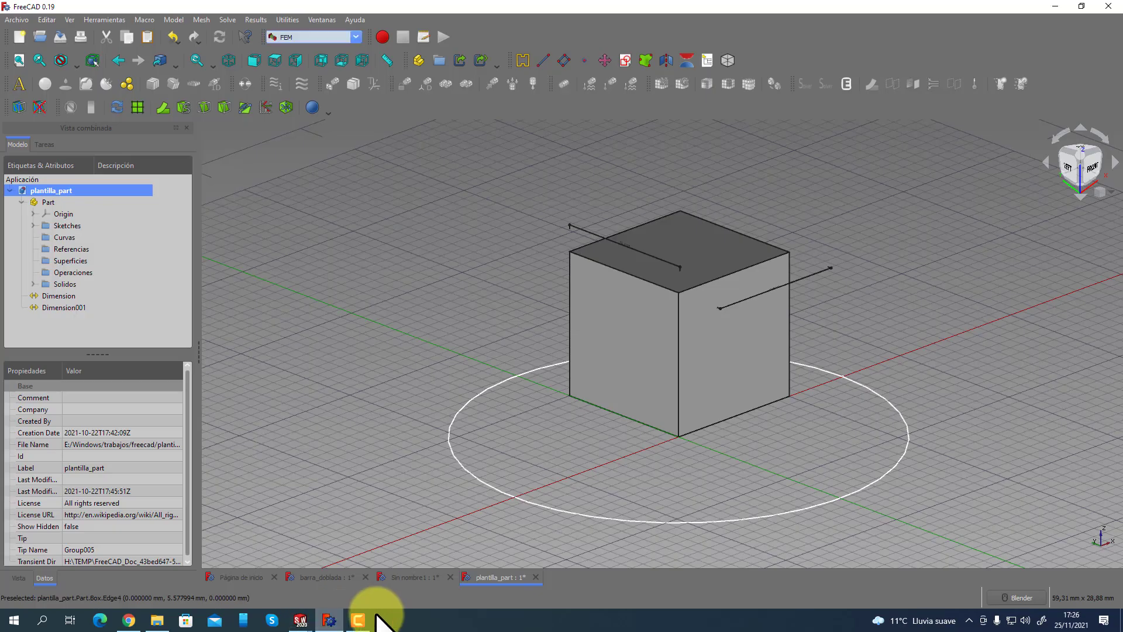
# Switch to the TechDraw workbench and insert a default A4 drawing page.
pyautogui.click(311, 37)
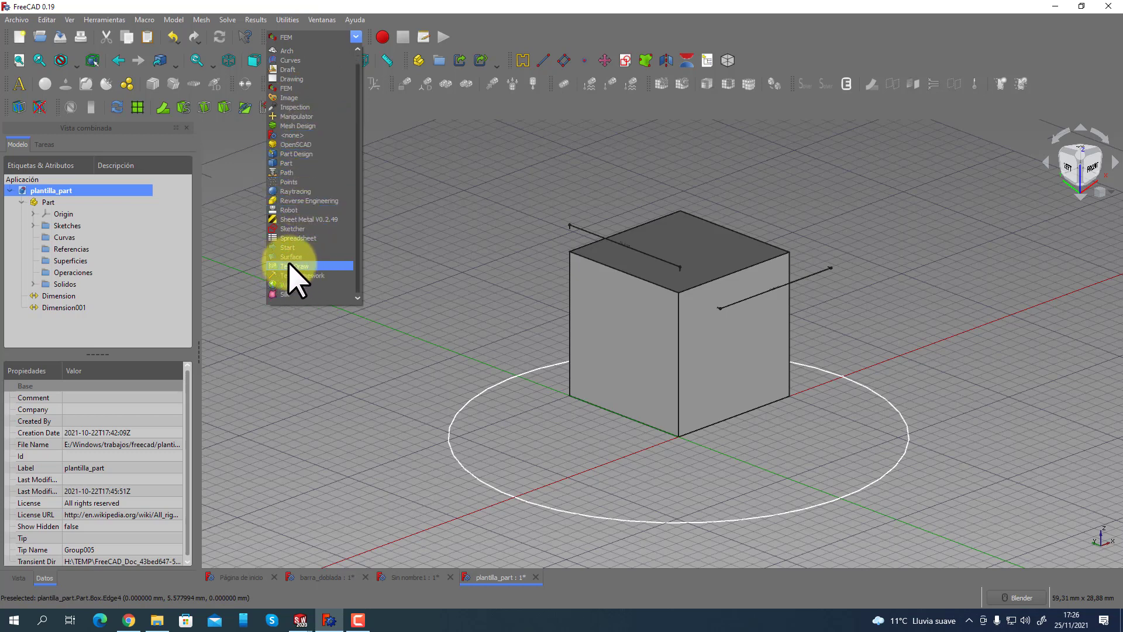
pyautogui.click(287, 266)
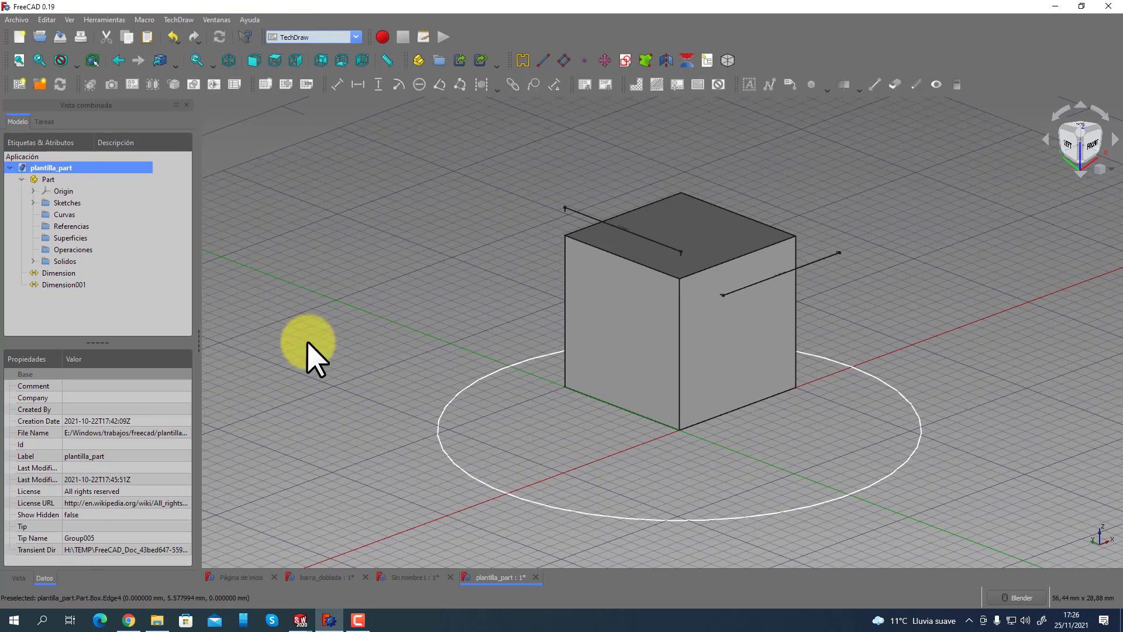
pyautogui.click(19, 84)
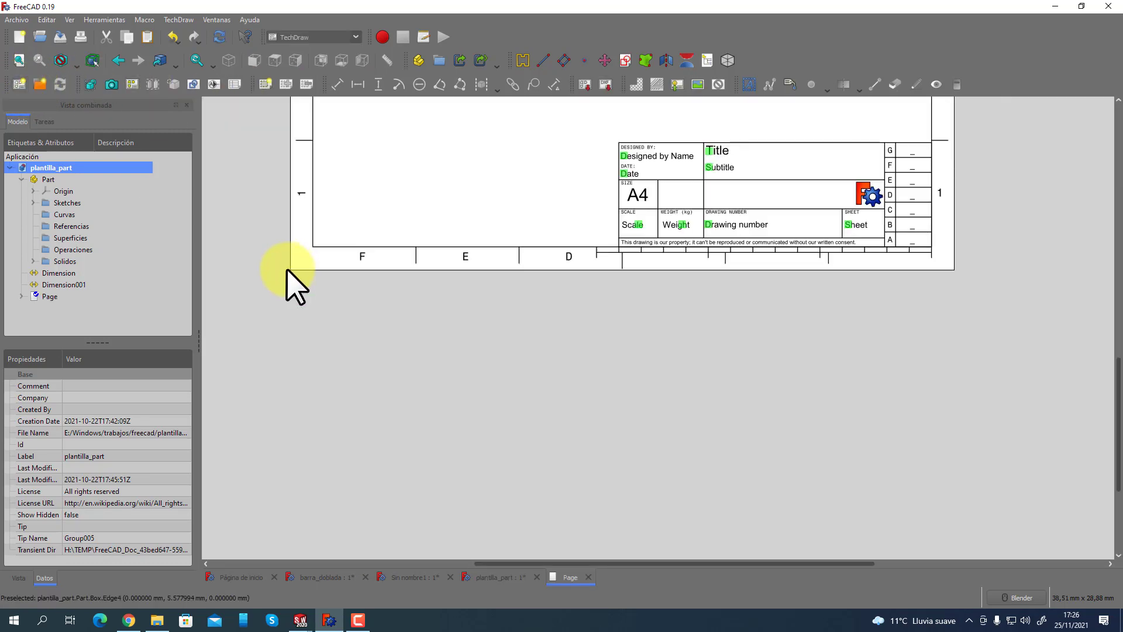
# Select the cube's Part in the tree and insert a projection group with a Front view.
pyautogui.scroll(-6, 486, 308)
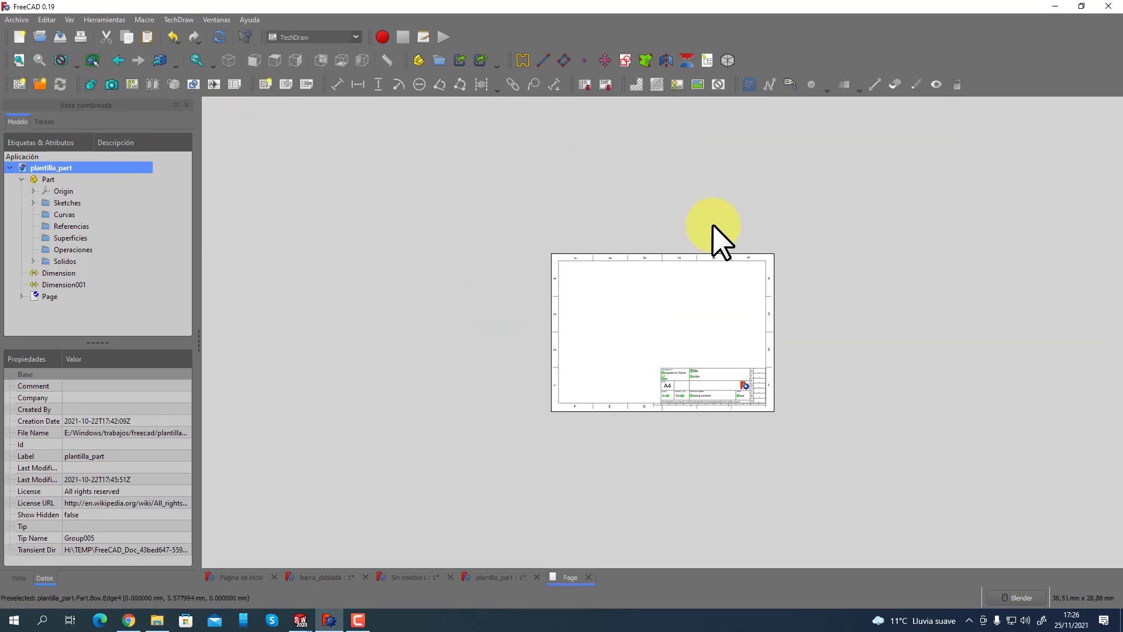
pyautogui.scroll(4, 714, 237)
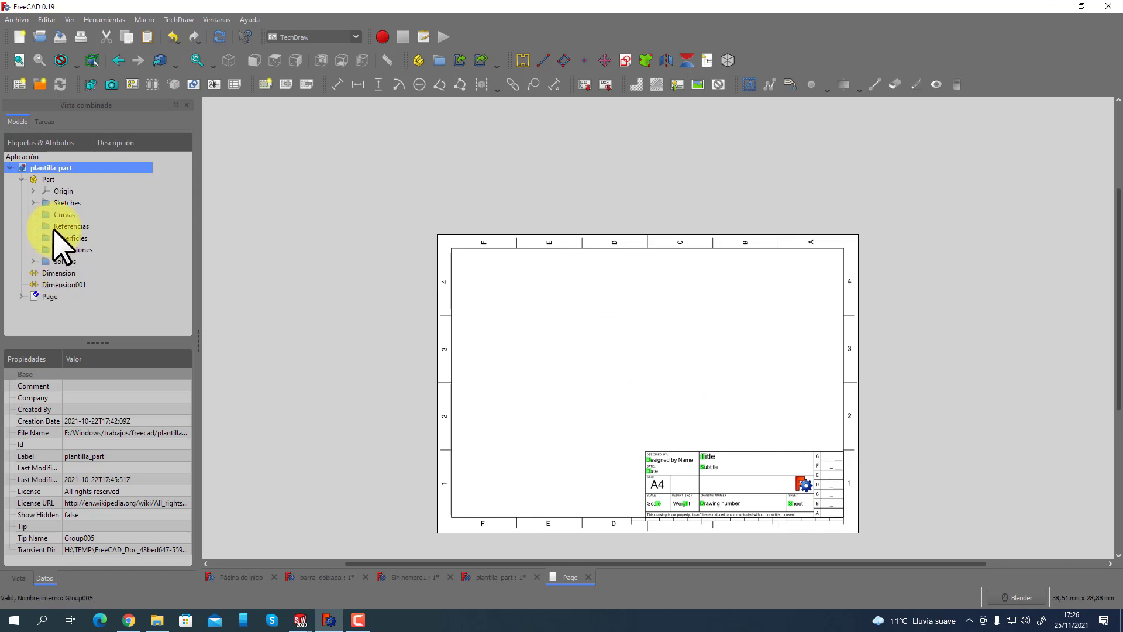
pyautogui.click(38, 179)
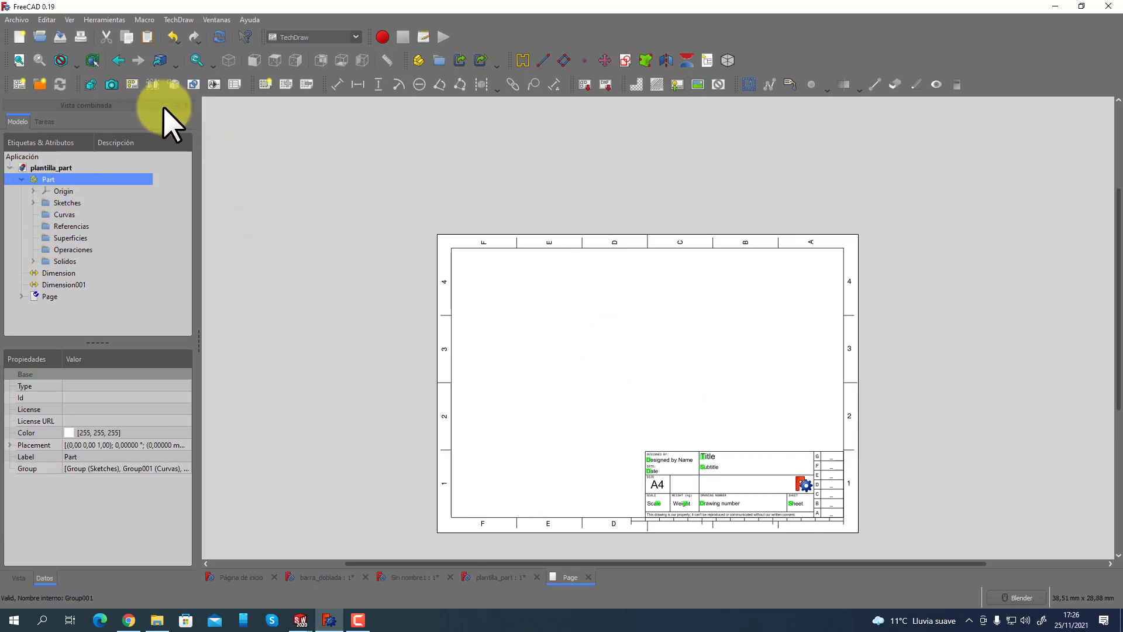
pyautogui.click(134, 84)
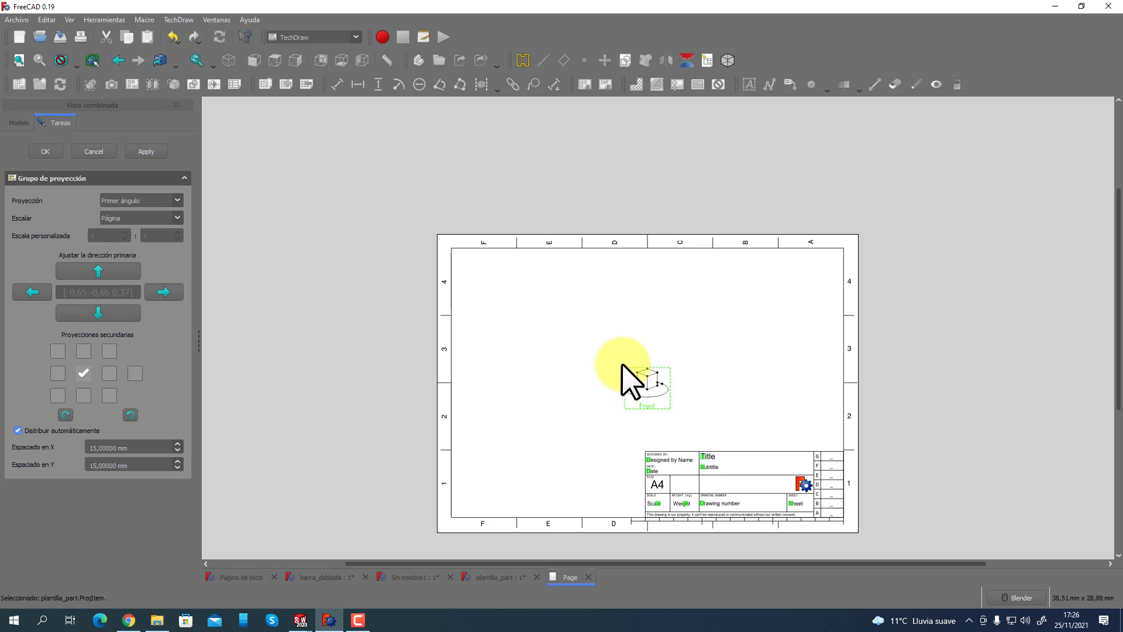
# Move the Front view up-left and add Left, Top and FrontTopLeft views.
pyautogui.moveTo(622, 365); pyautogui.dragTo(496, 289)
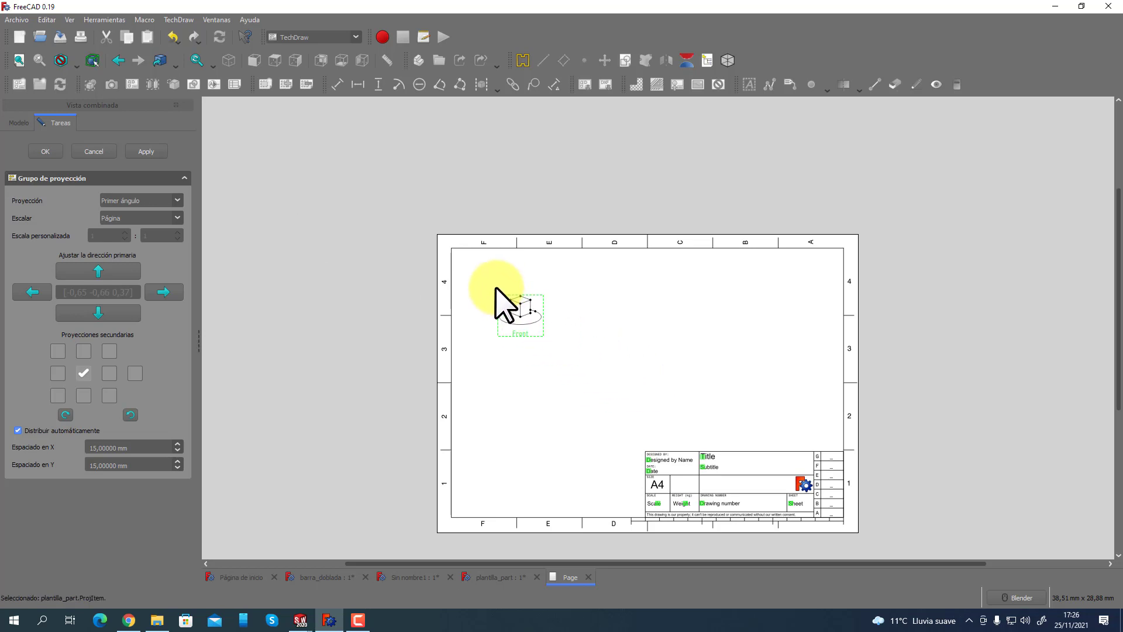
pyautogui.click(110, 372)
pyautogui.click(83, 395)
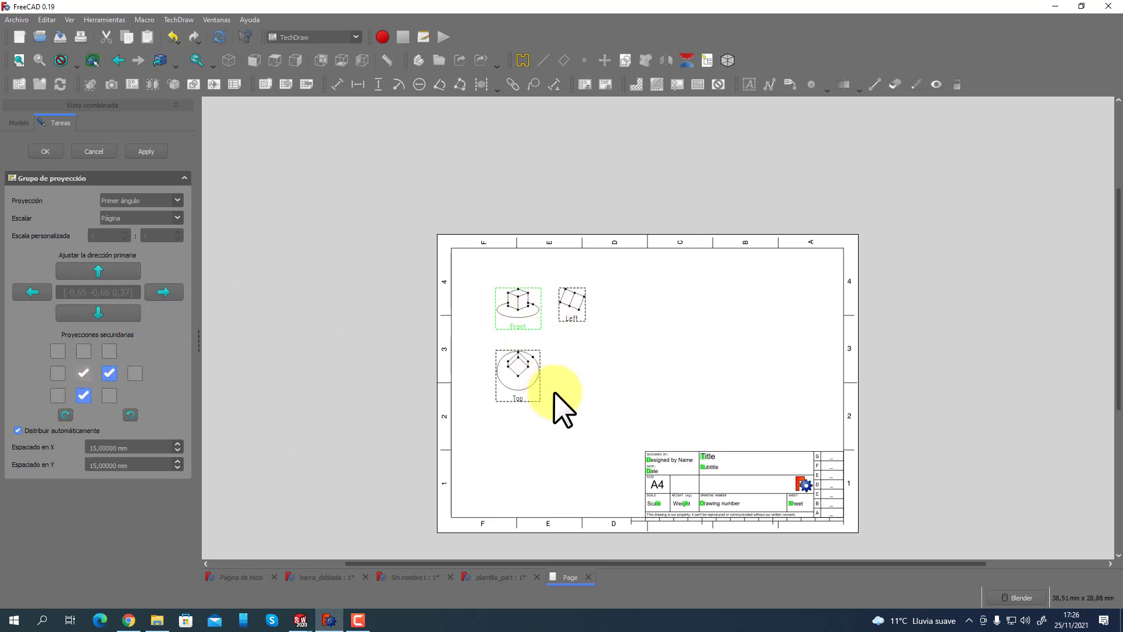
pyautogui.click(109, 395)
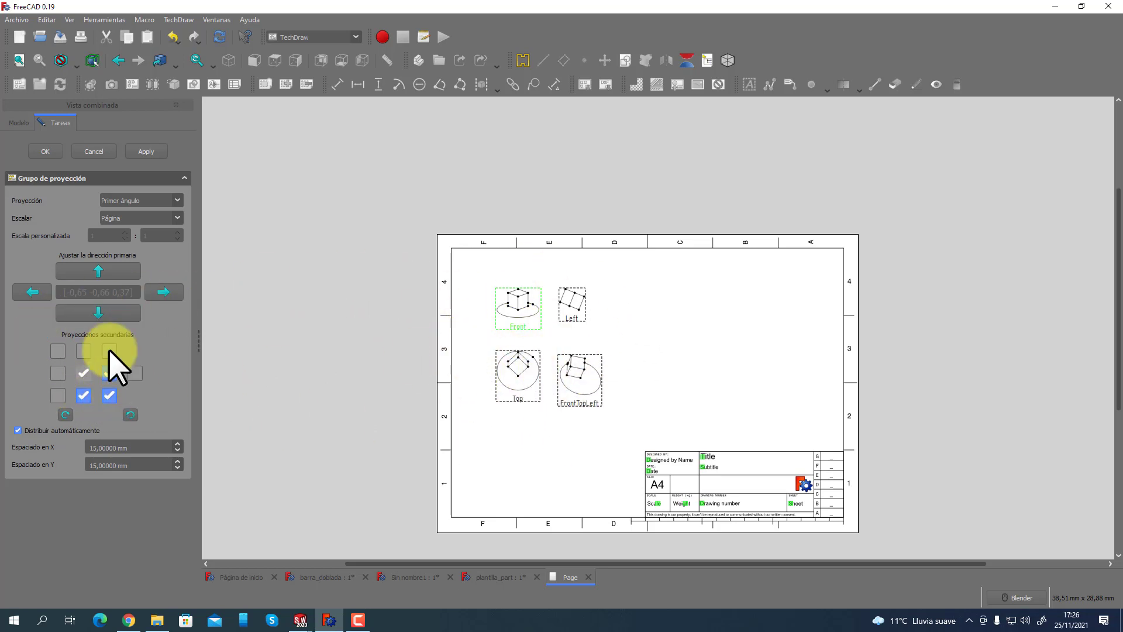
# Set a custom 2:1 view scale, keep first-angle projection, and toggle the Left view off and on.
pyautogui.click(130, 219)
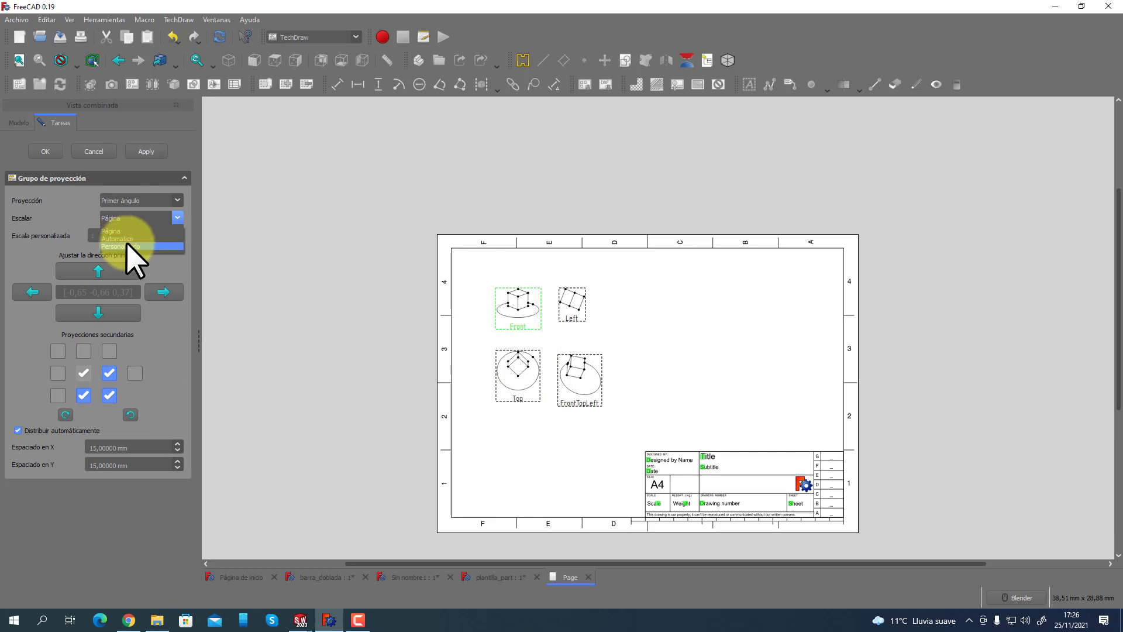
pyautogui.click(128, 246)
pyautogui.click(127, 233)
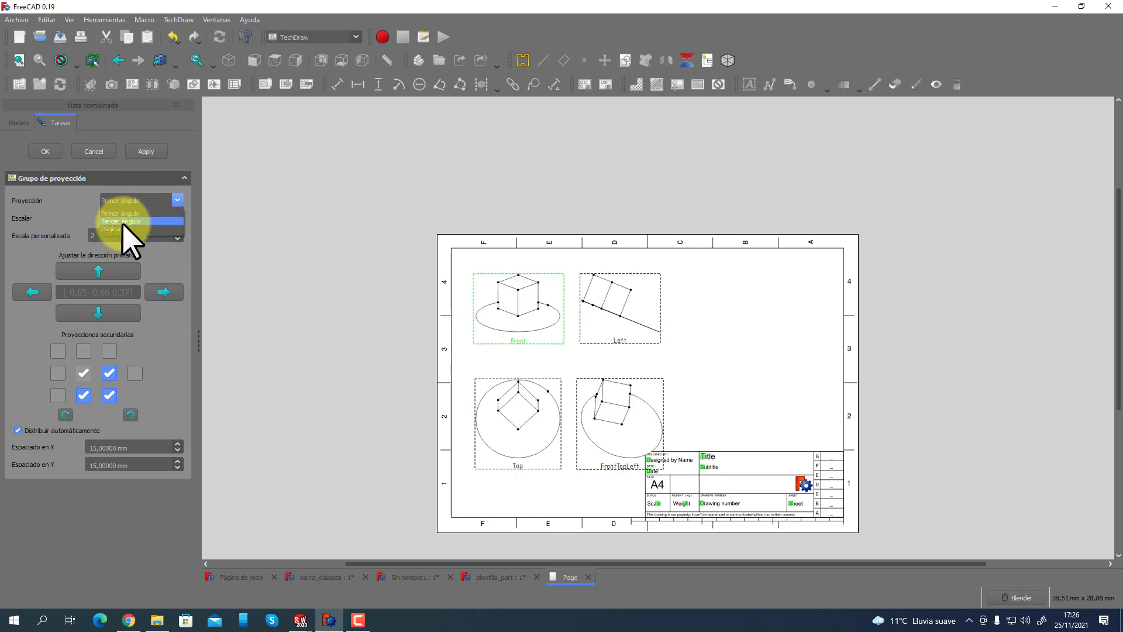
pyautogui.click(129, 213)
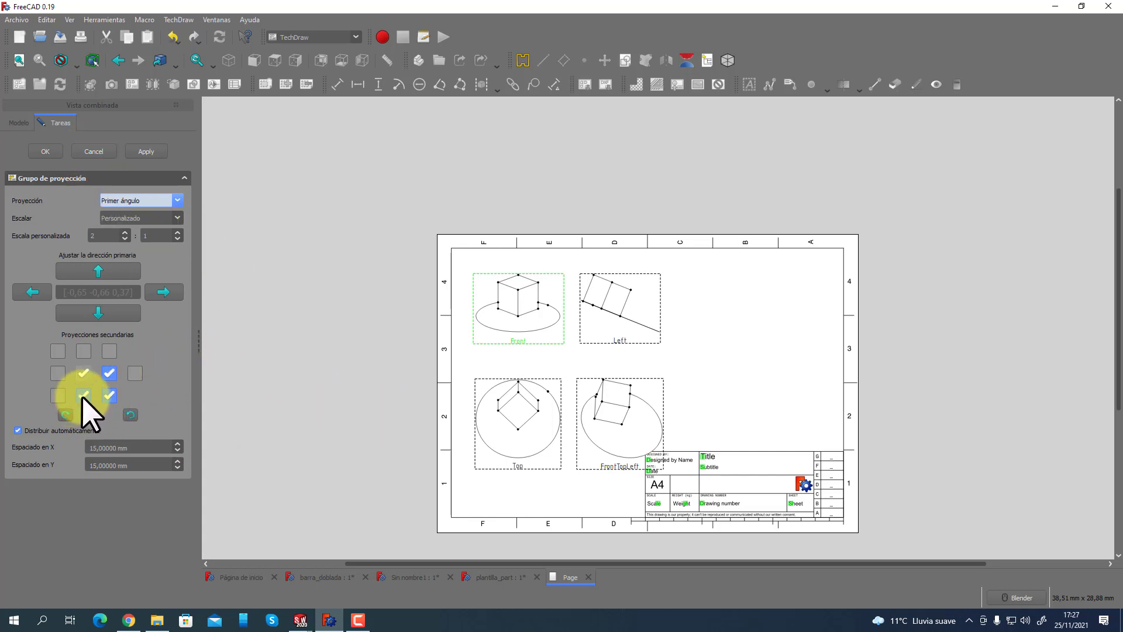
pyautogui.click(110, 373)
pyautogui.click(109, 373)
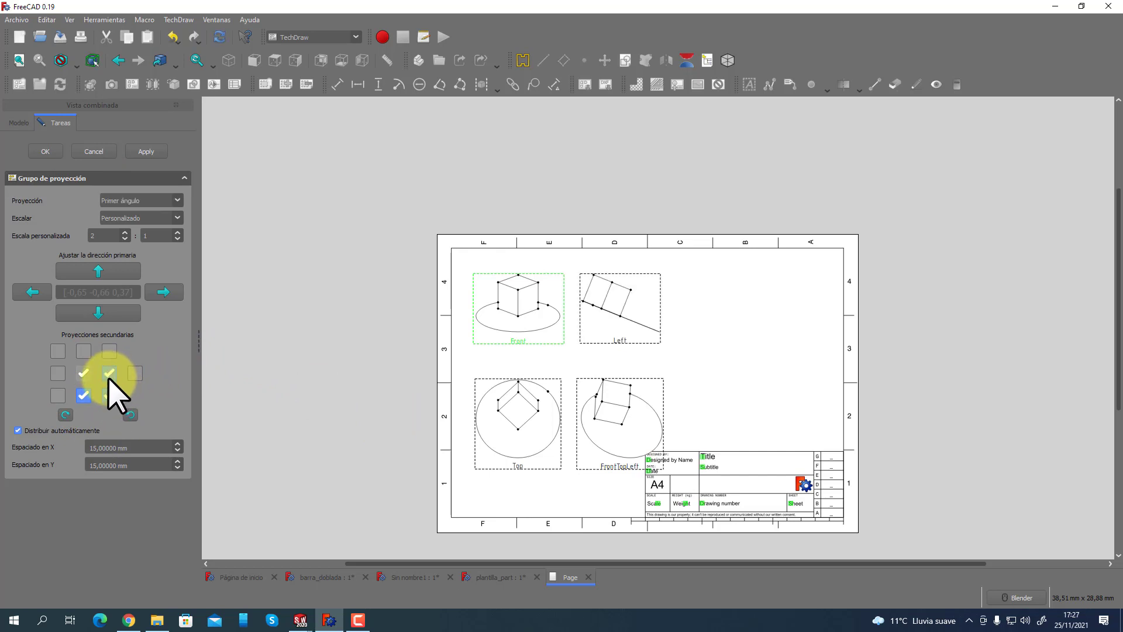
# Confirm the projection group, then check barra_doblada, Sin nombre1 and the cube's straight left view.
pyautogui.click(47, 152)
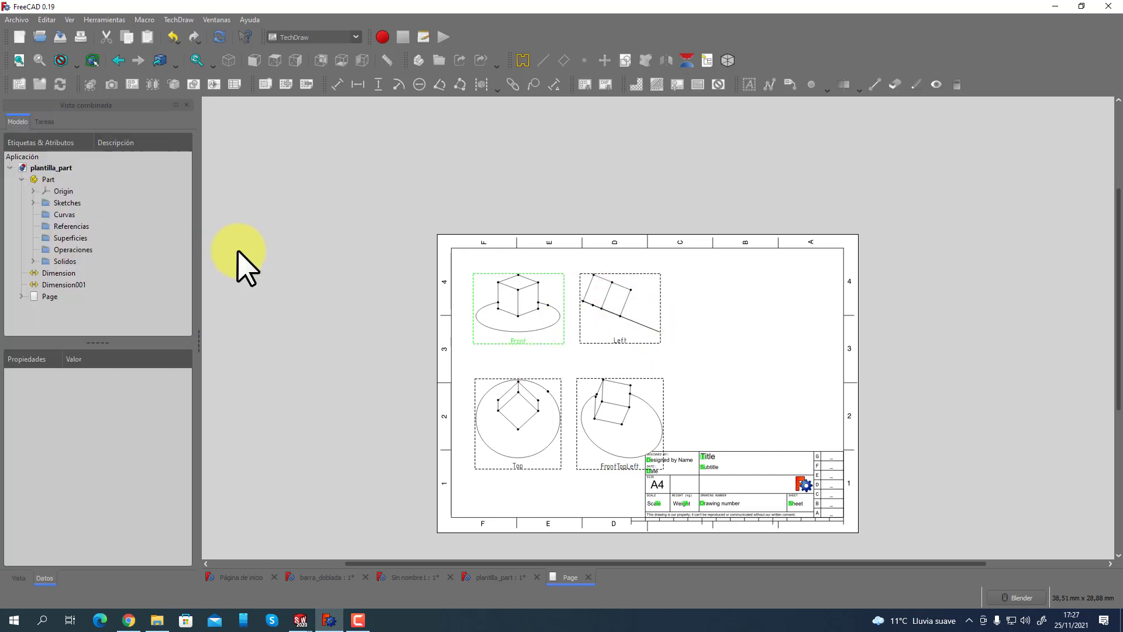
pyautogui.scroll(1, 627, 401)
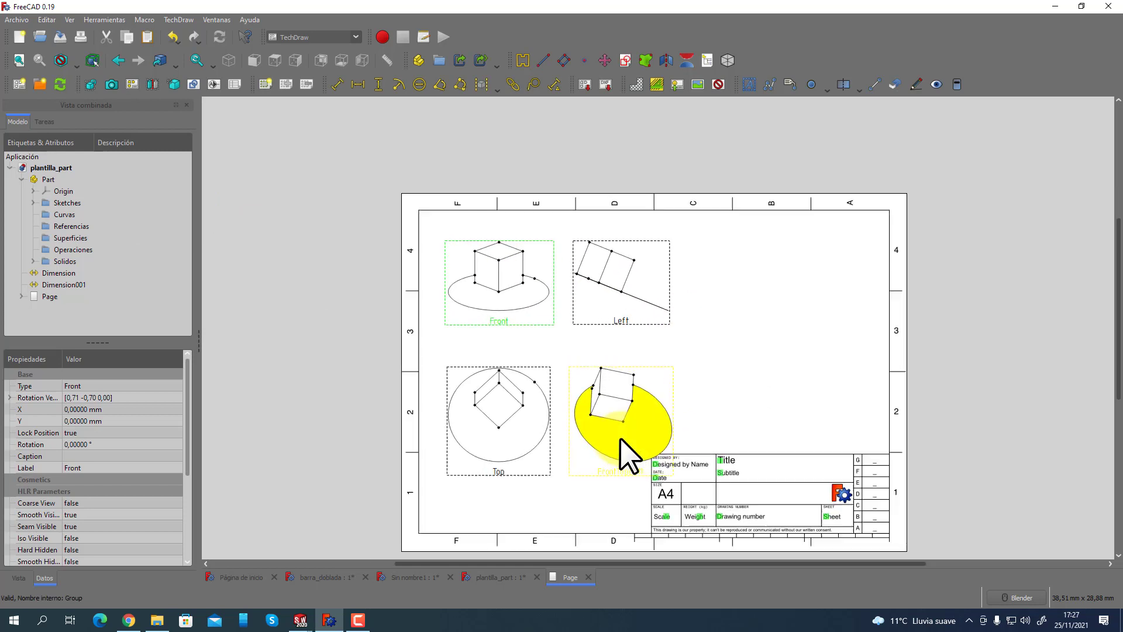
pyautogui.click(327, 577)
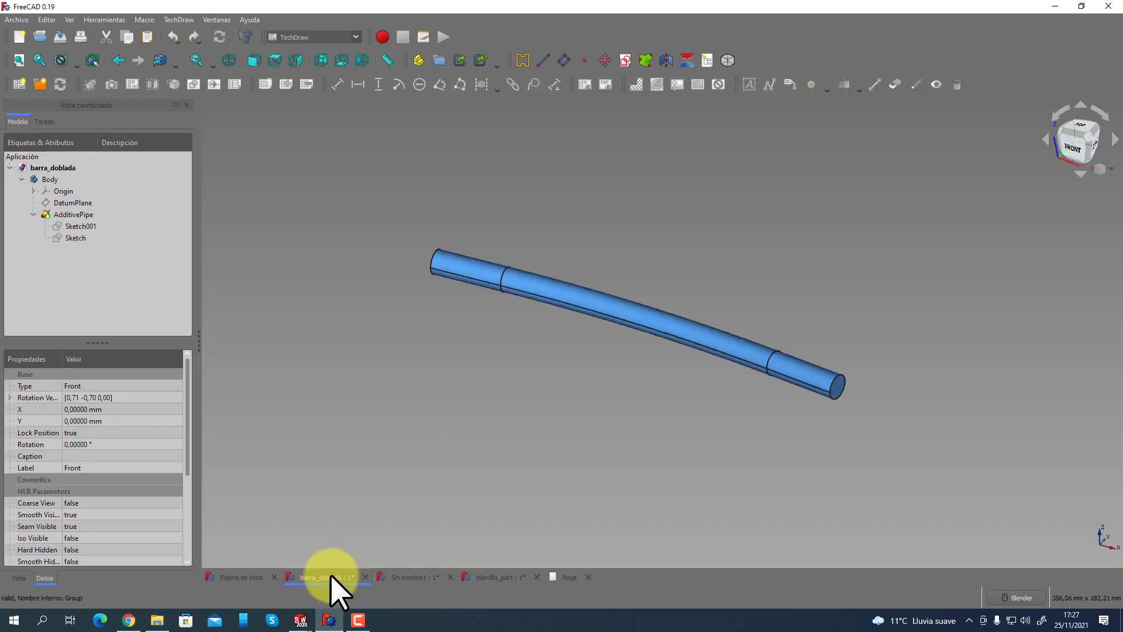
pyautogui.click(414, 577)
pyautogui.moveTo(513, 539); pyautogui.dragTo(678, 426, button='middle')
pyautogui.click(485, 577)
pyautogui.moveTo(538, 486); pyautogui.dragTo(709, 434, button='middle')
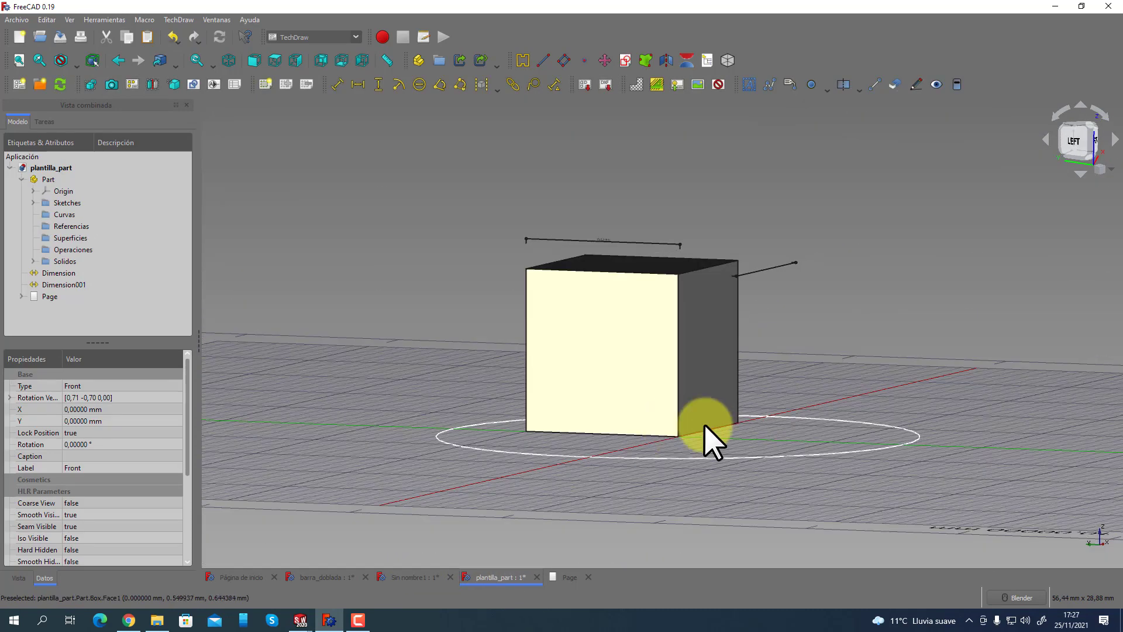
pyautogui.click(1076, 149)
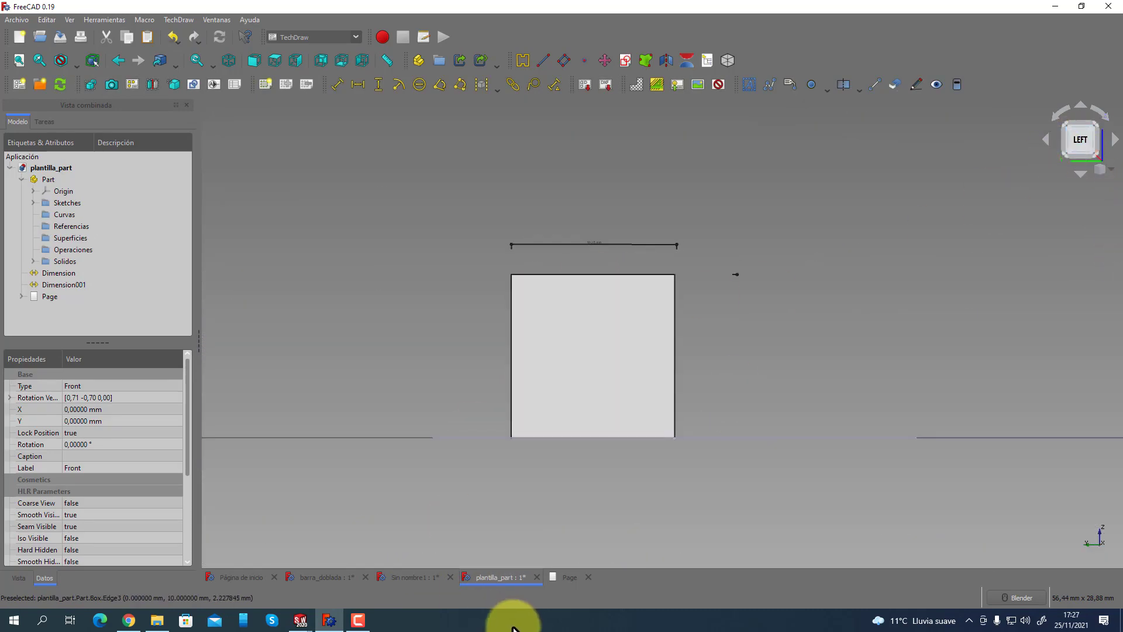
# Back on the drawing page, attempt a distance dimension and dismiss the incorrect-selection warning.
pyautogui.click(565, 577)
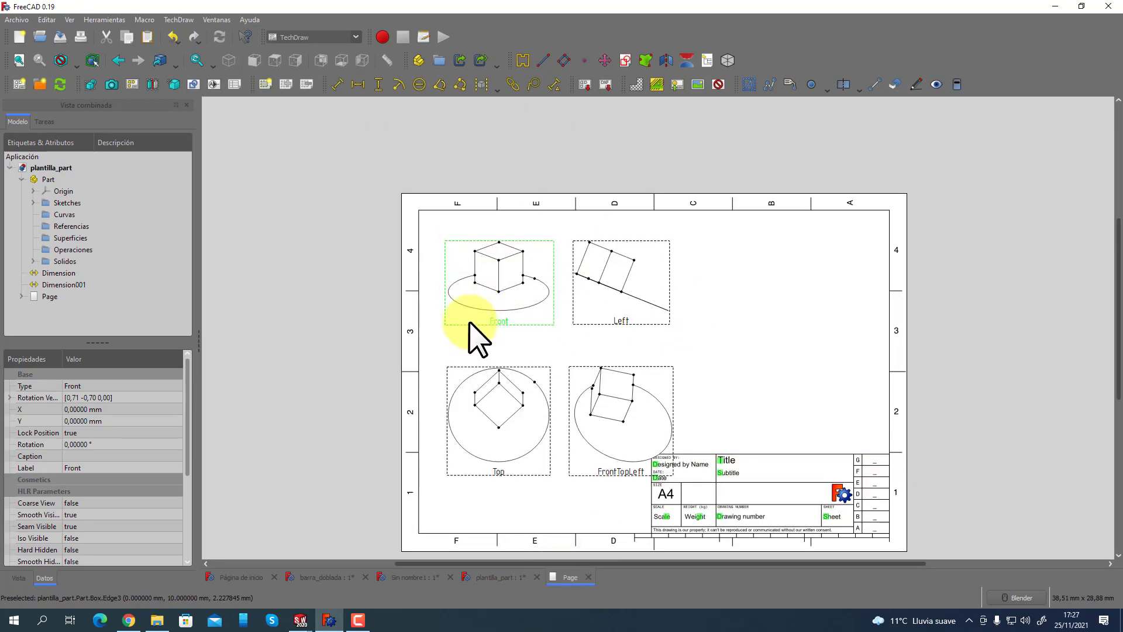
pyautogui.click(338, 84)
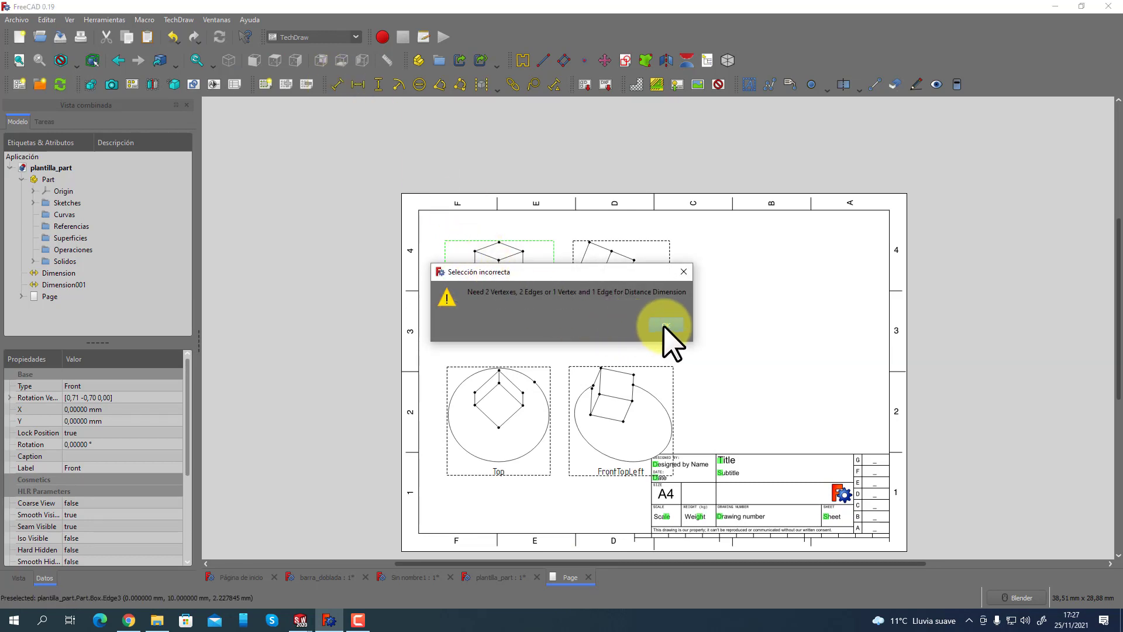
pyautogui.click(665, 326)
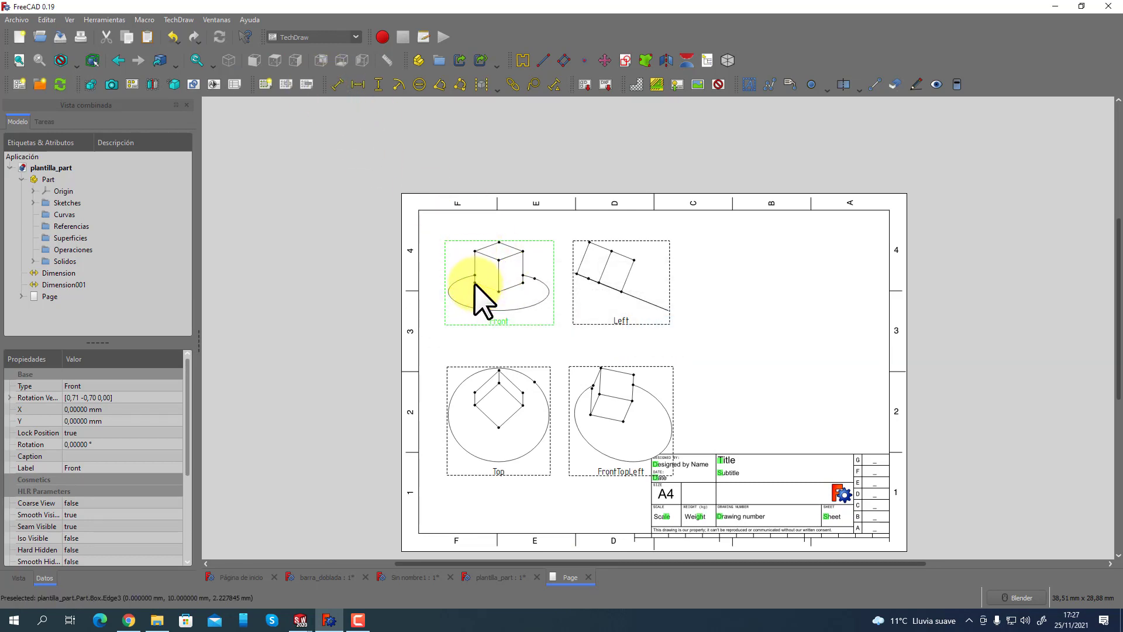
# Add a 9.28 mm vertical dimension between two Front-view vertices, placed left of the view.
pyautogui.click(473, 258)
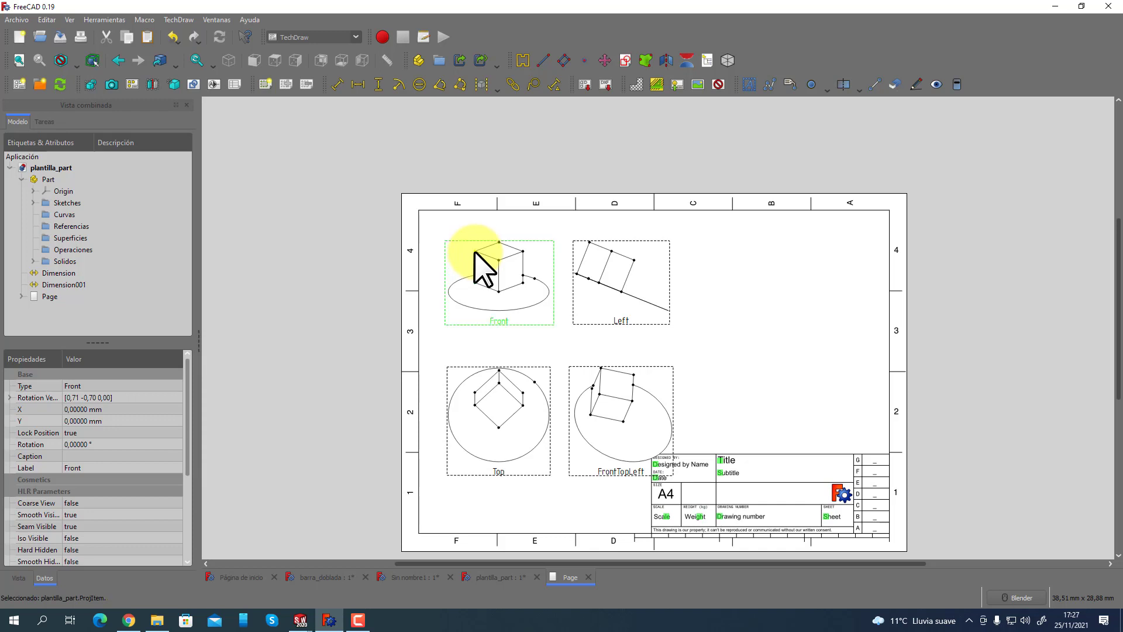
pyautogui.click(474, 252)
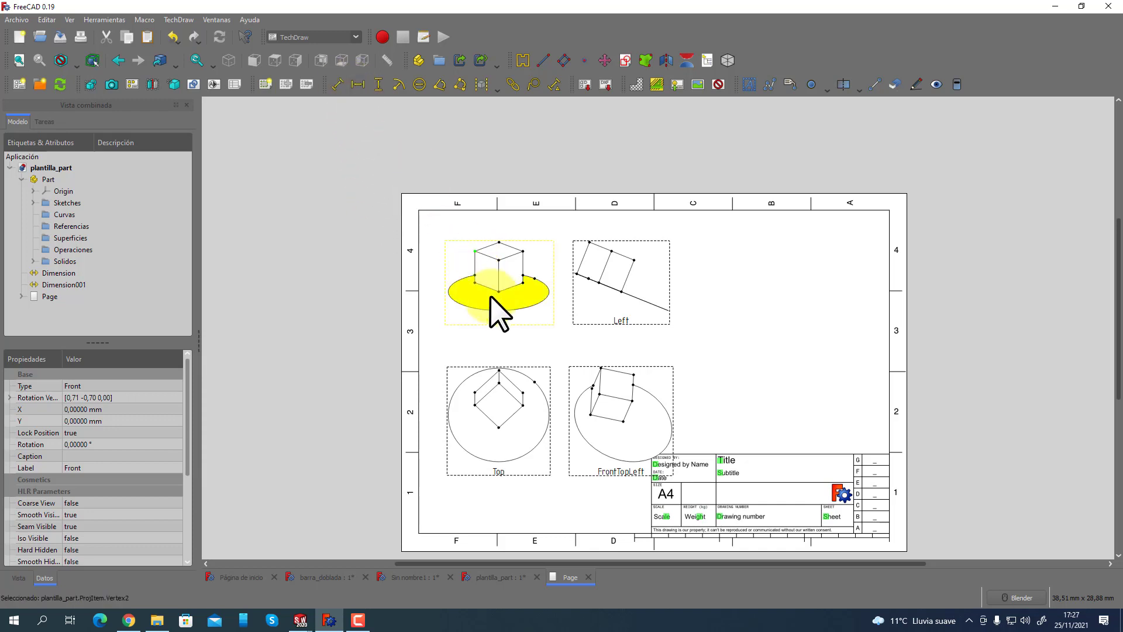
pyautogui.click(475, 282)
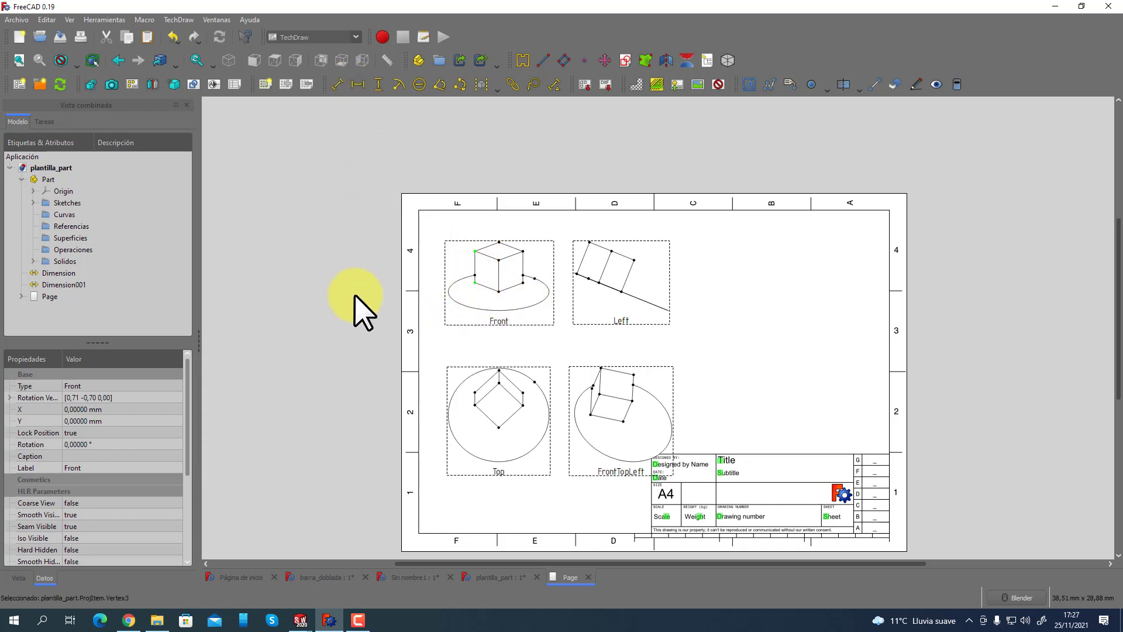
pyautogui.click(379, 85)
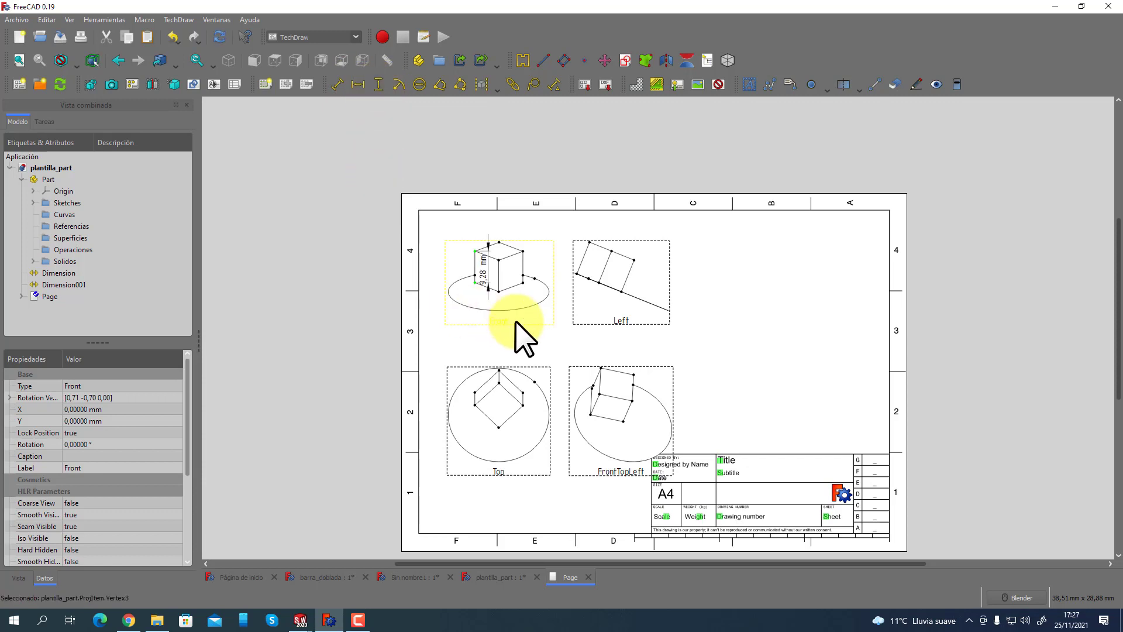
pyautogui.moveTo(459, 272); pyautogui.dragTo(428, 247)
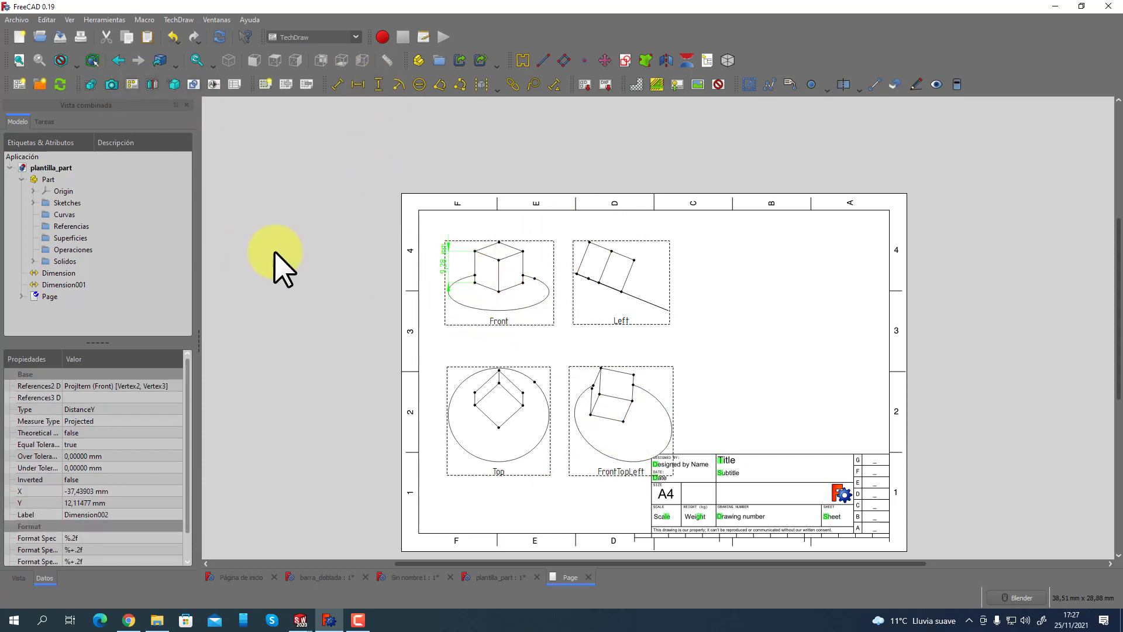
# Close the TechDraw Page tab and switch to the A2plus V0.4.54b workbench.
pyautogui.click(295, 276)
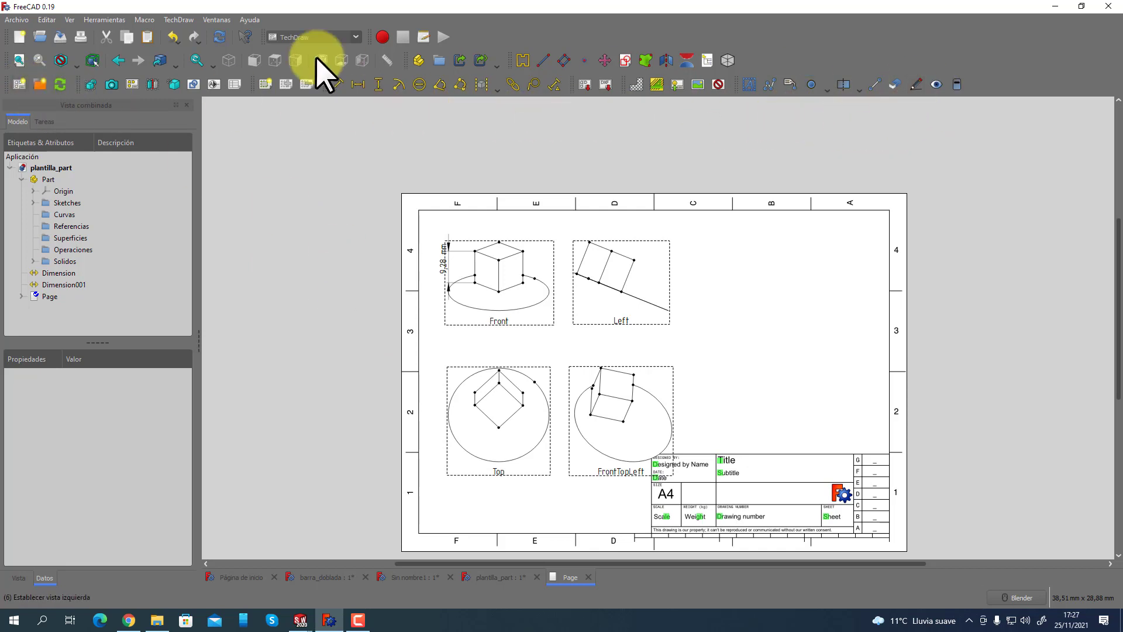
pyautogui.click(588, 577)
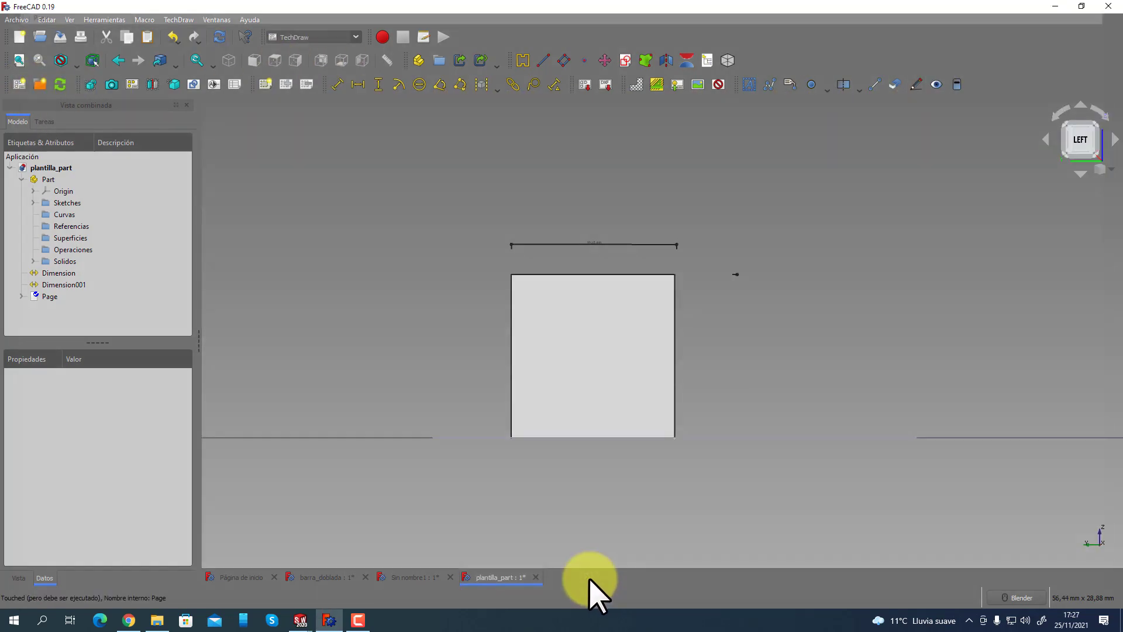
pyautogui.click(351, 37)
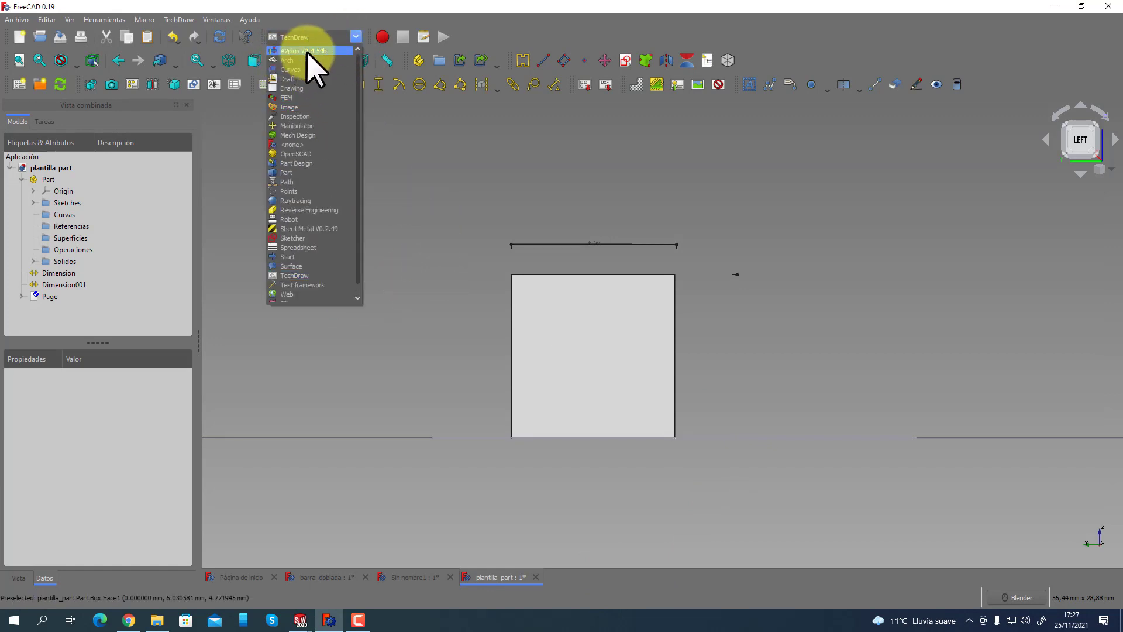
pyautogui.click(307, 52)
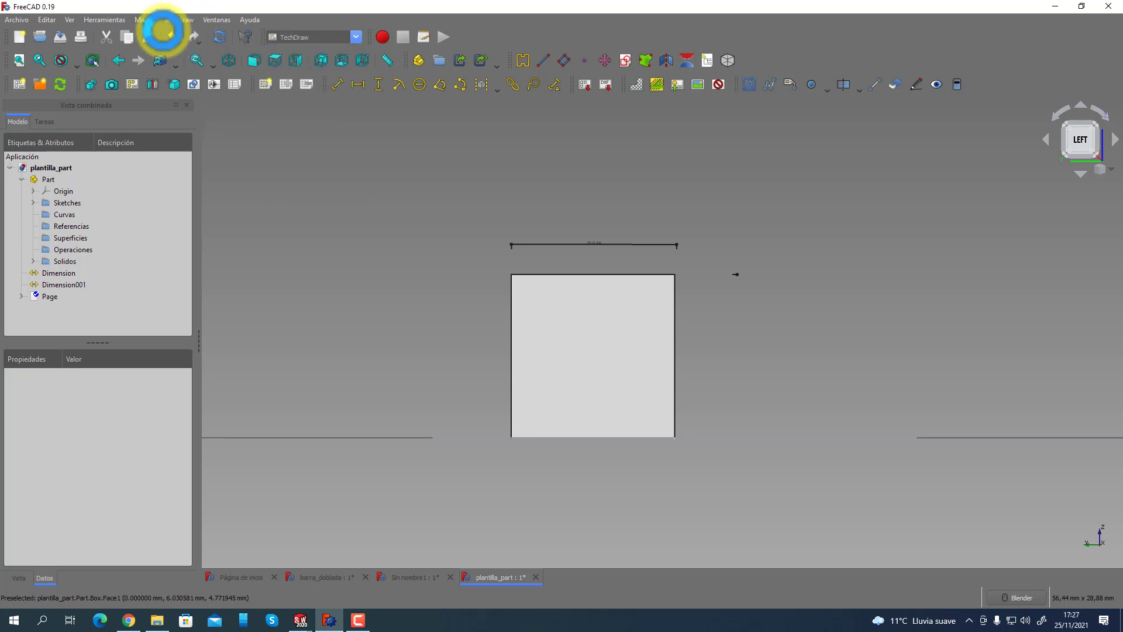
# Open the Addon Manager from Tools and view the Assembly4 workbench details.
pyautogui.click(101, 20)
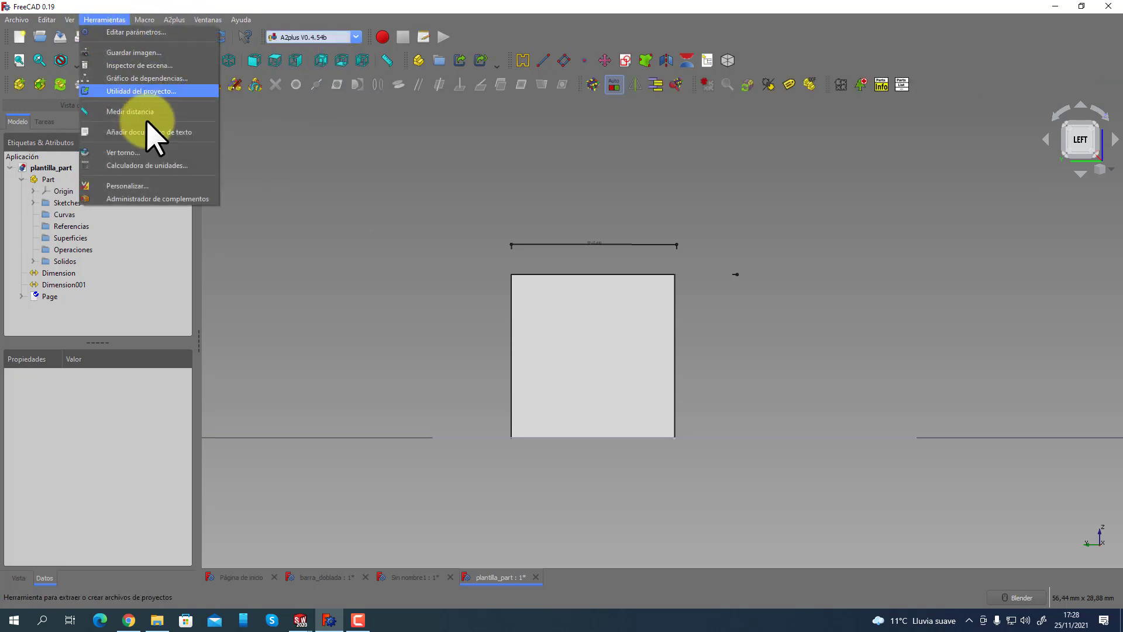
pyautogui.click(155, 199)
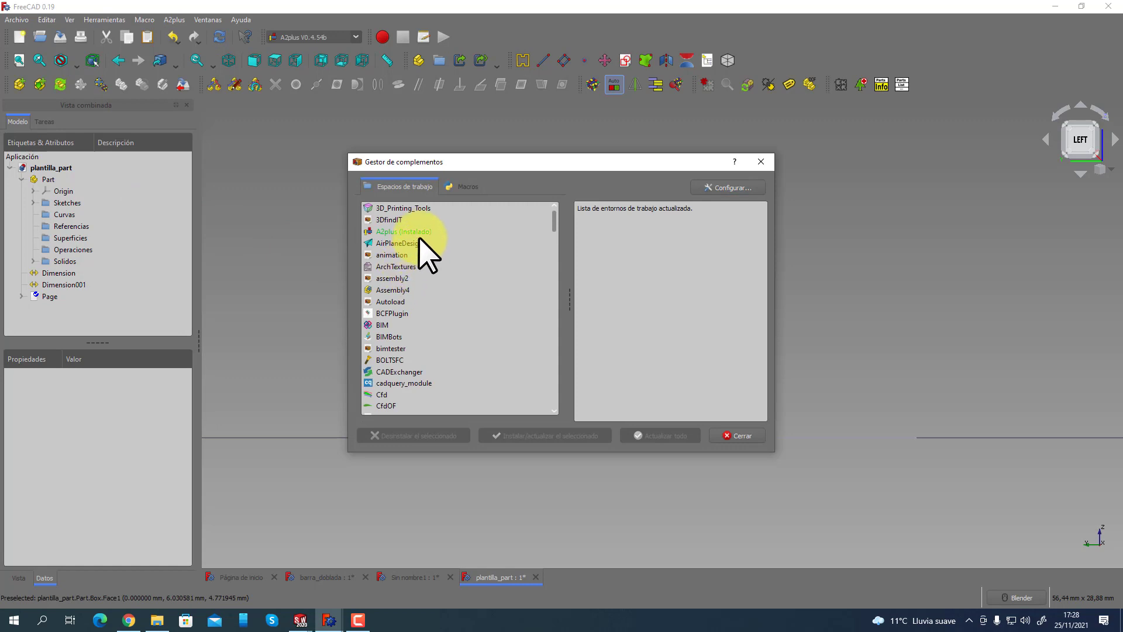
pyautogui.click(401, 290)
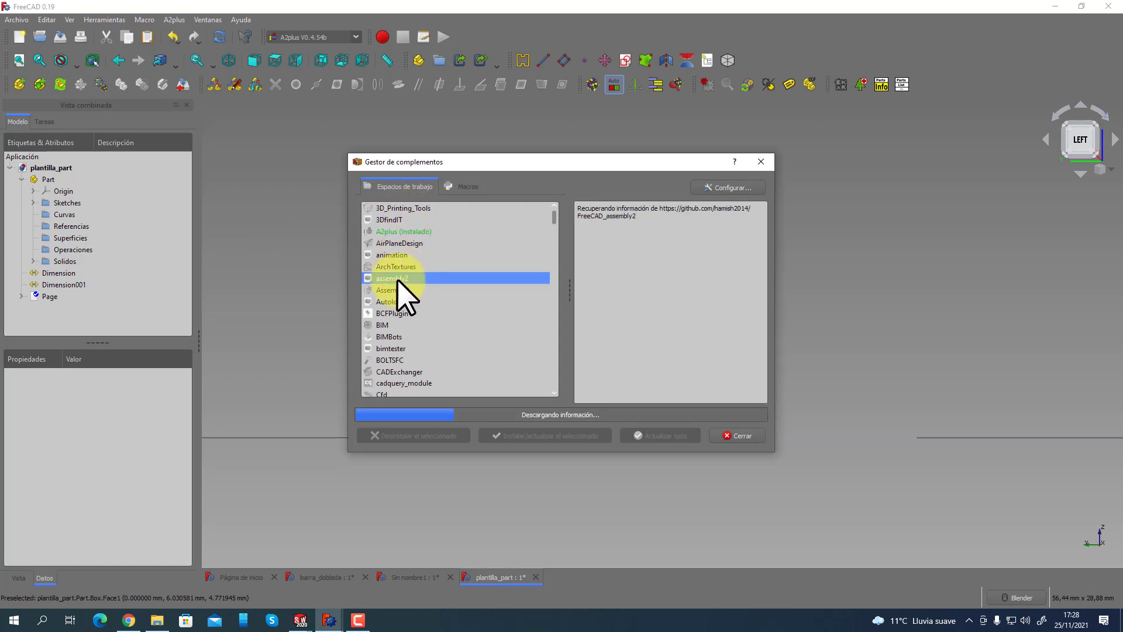
# Scroll the workbench list and compare A2plus, Assembly4 and the obsolete assembly2 entries.
pyautogui.scroll(-3, 432, 342)
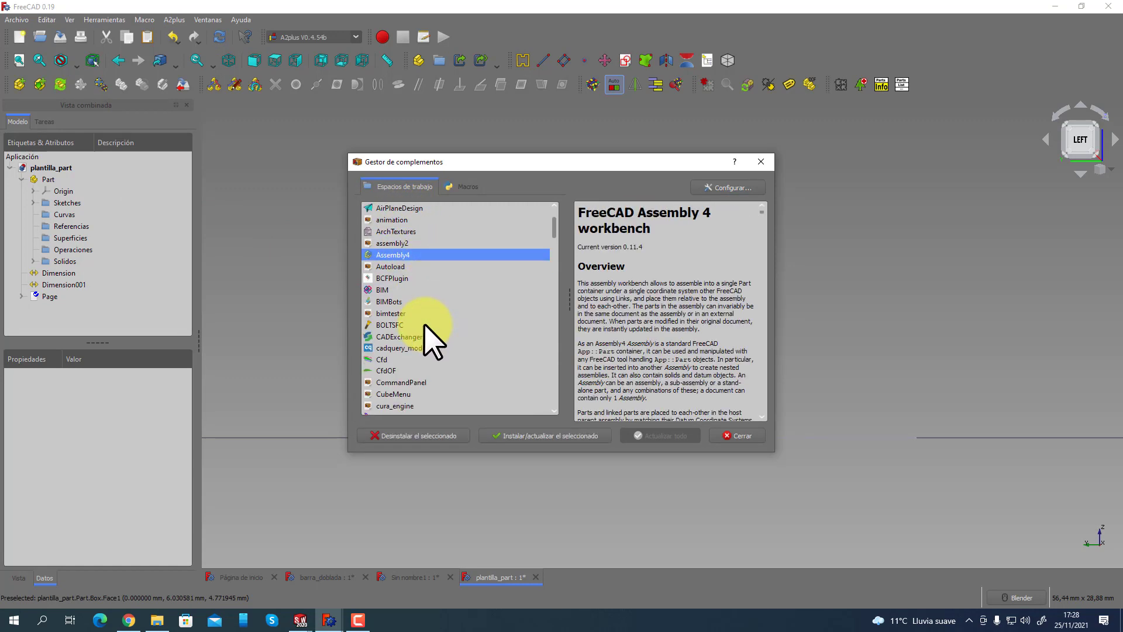
pyautogui.scroll(-2, 422, 326)
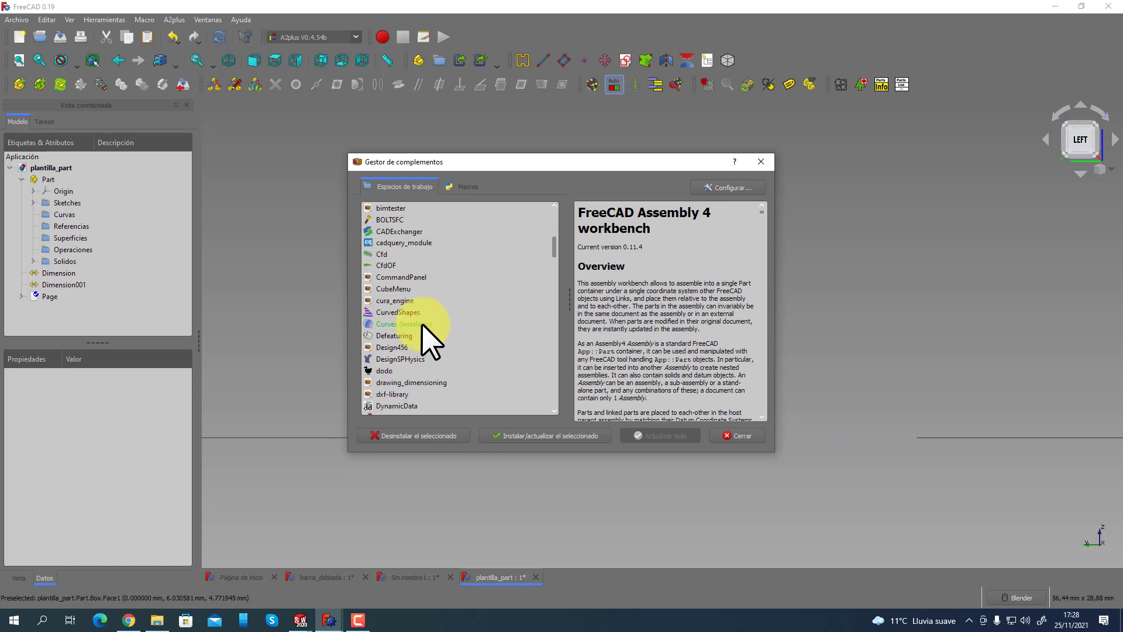
pyautogui.scroll(-2, 431, 343)
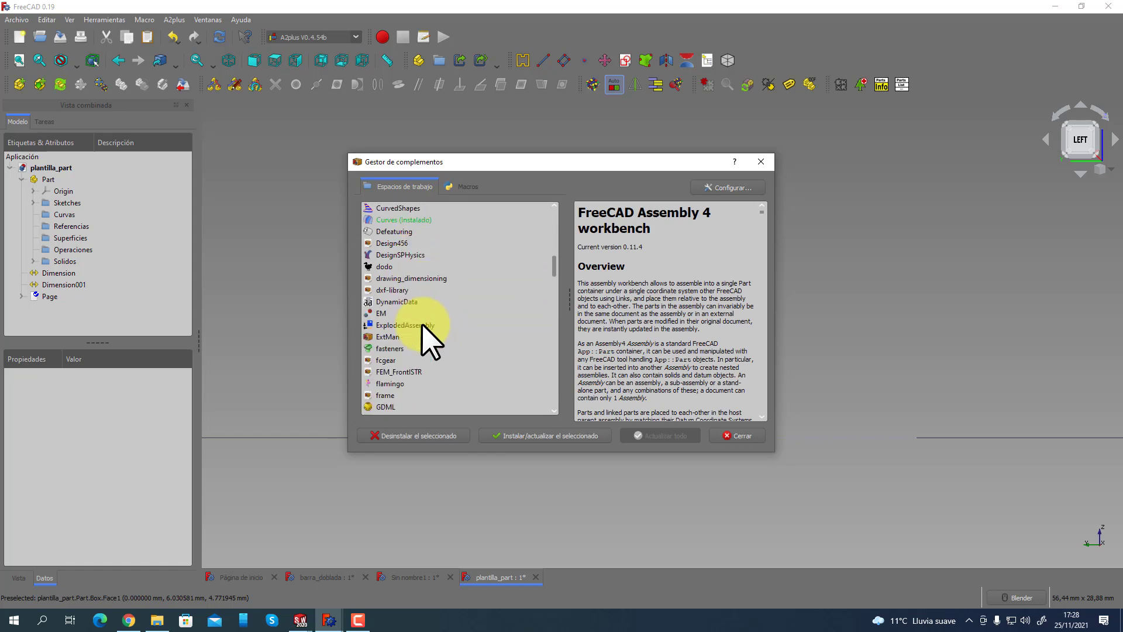
pyautogui.scroll(-3, 424, 327)
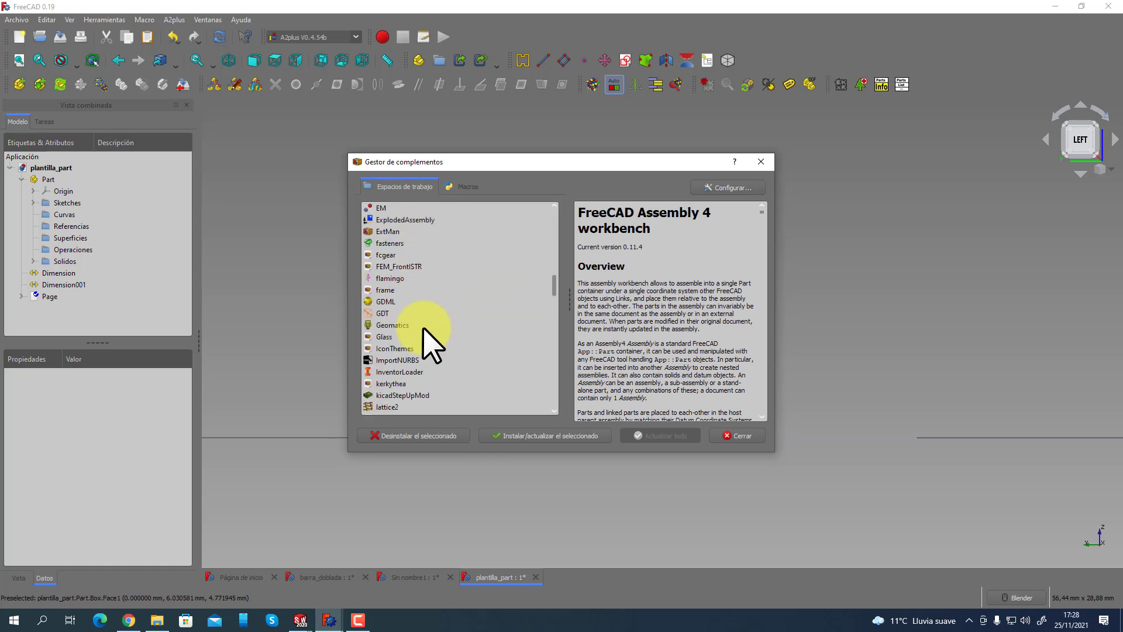
pyautogui.scroll(-2, 424, 330)
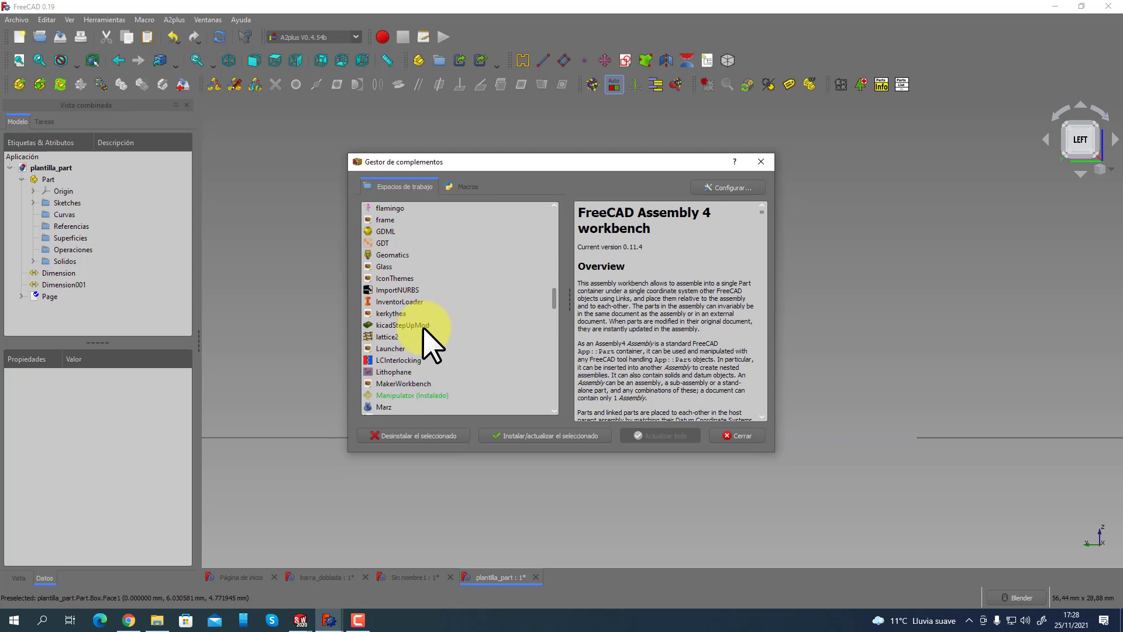
pyautogui.scroll(10, 431, 345)
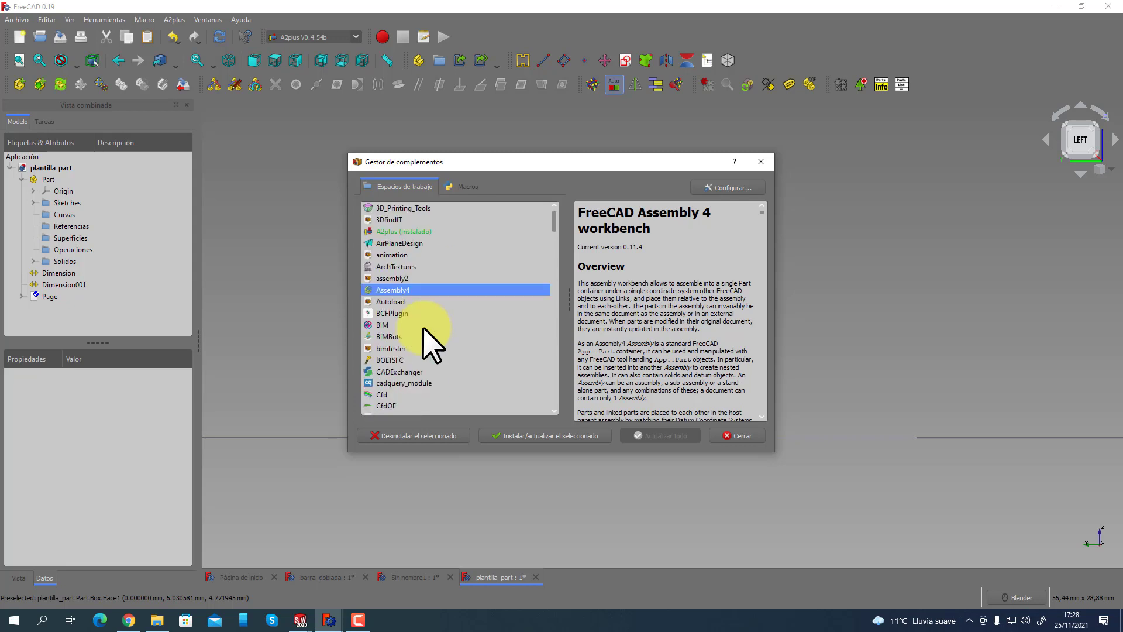
pyautogui.click(388, 232)
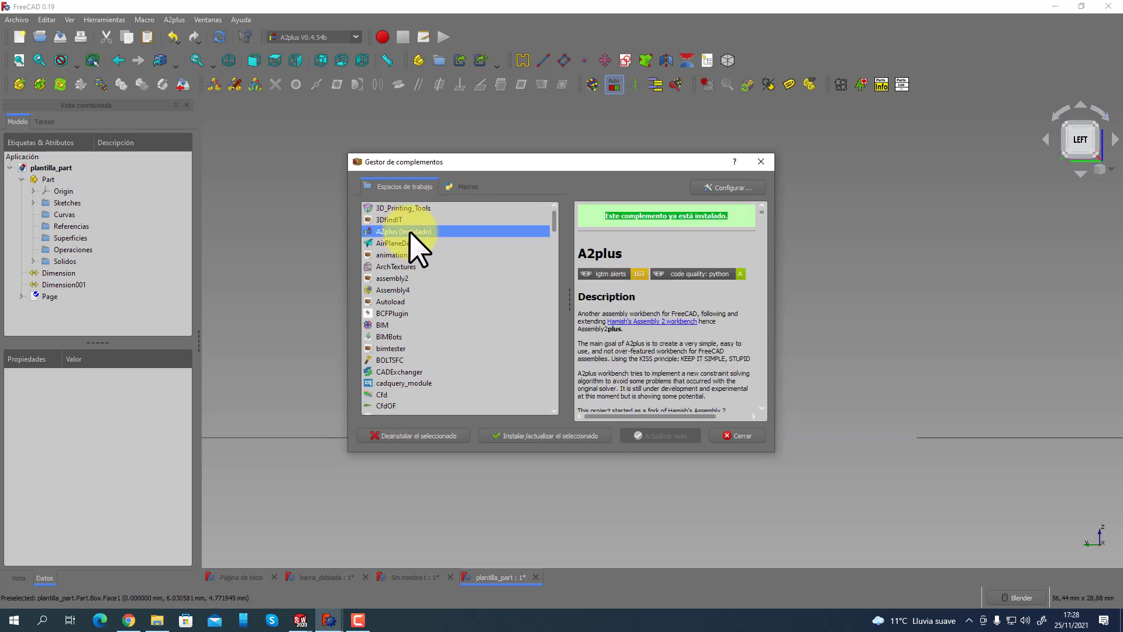
pyautogui.click(424, 290)
pyautogui.click(410, 279)
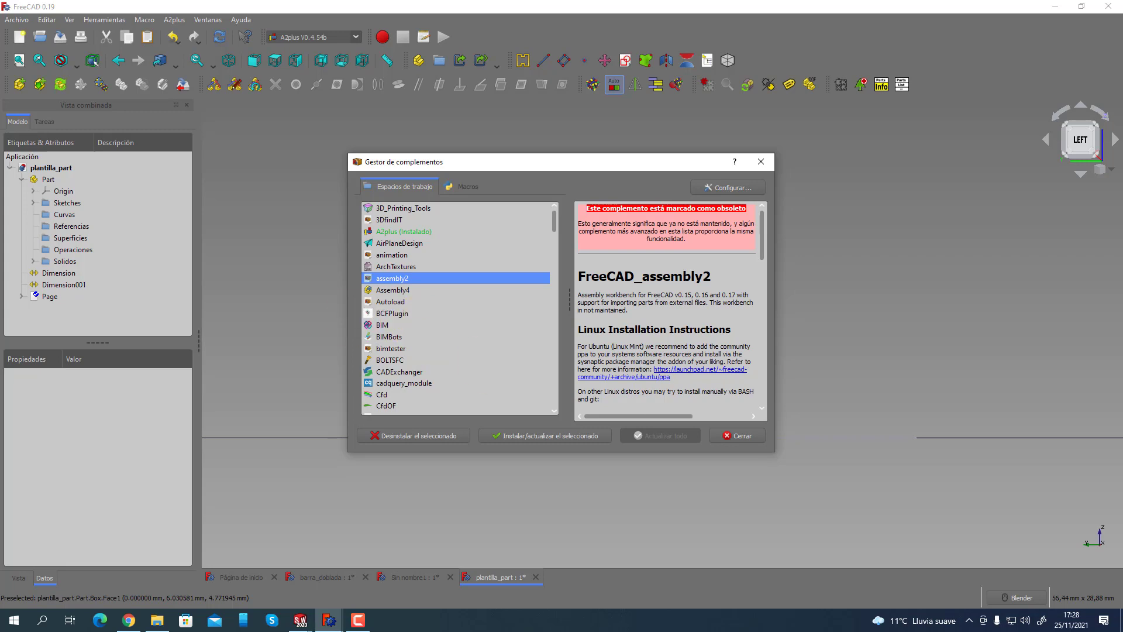
# Close the Addon Manager, minimise SOLIDWORKS, and restore FreeCAD from the taskbar.
pyautogui.click(761, 162)
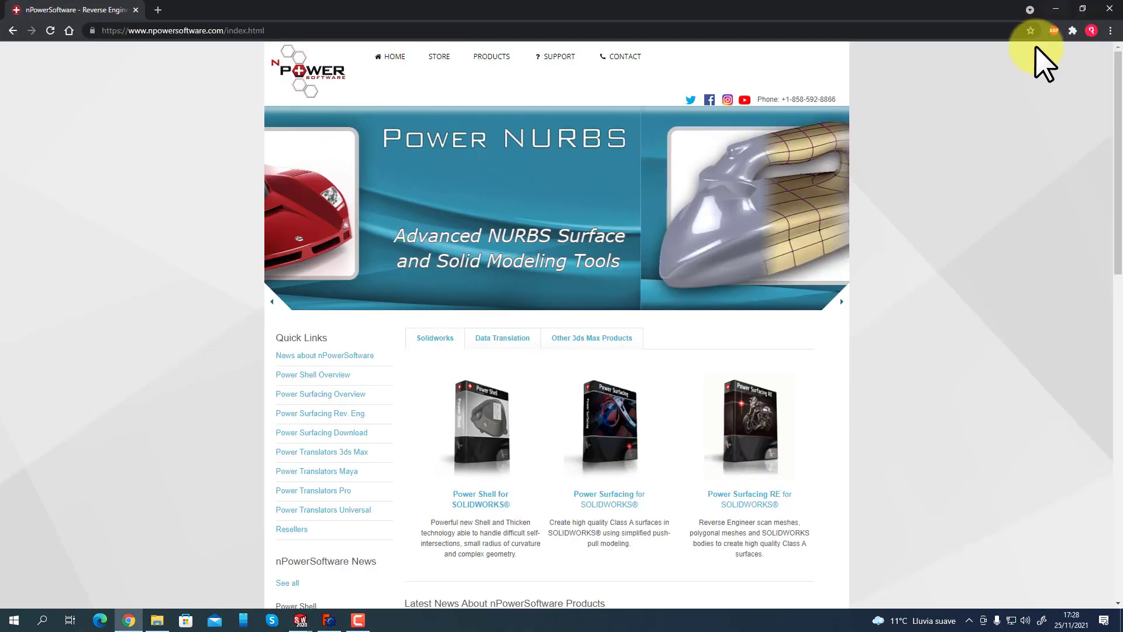
pyautogui.click(1056, 9)
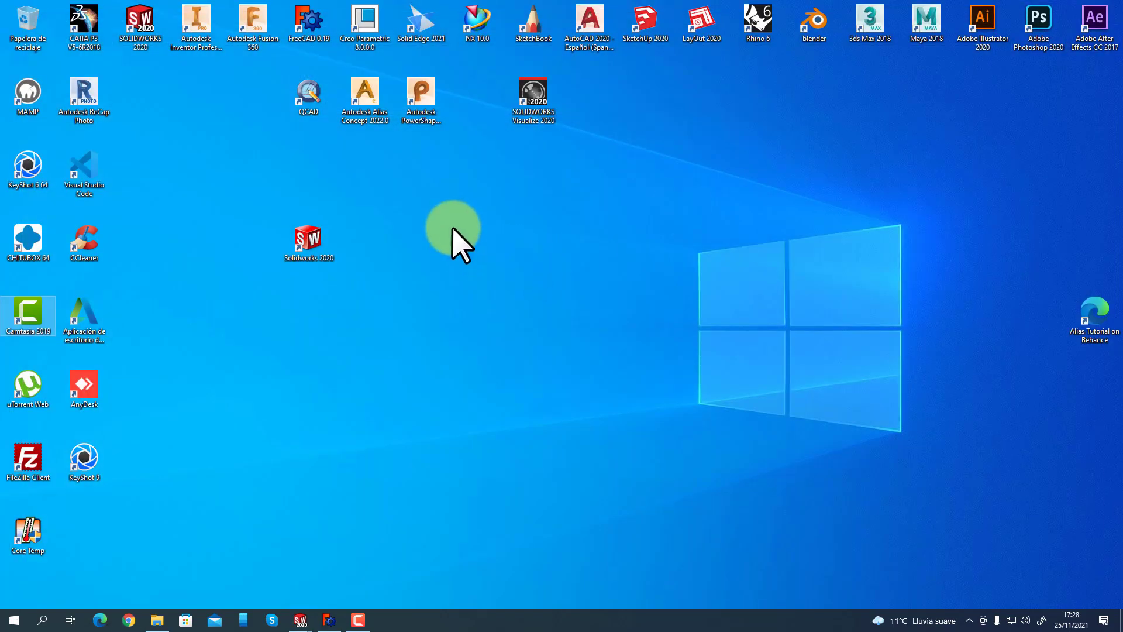
pyautogui.click(263, 41)
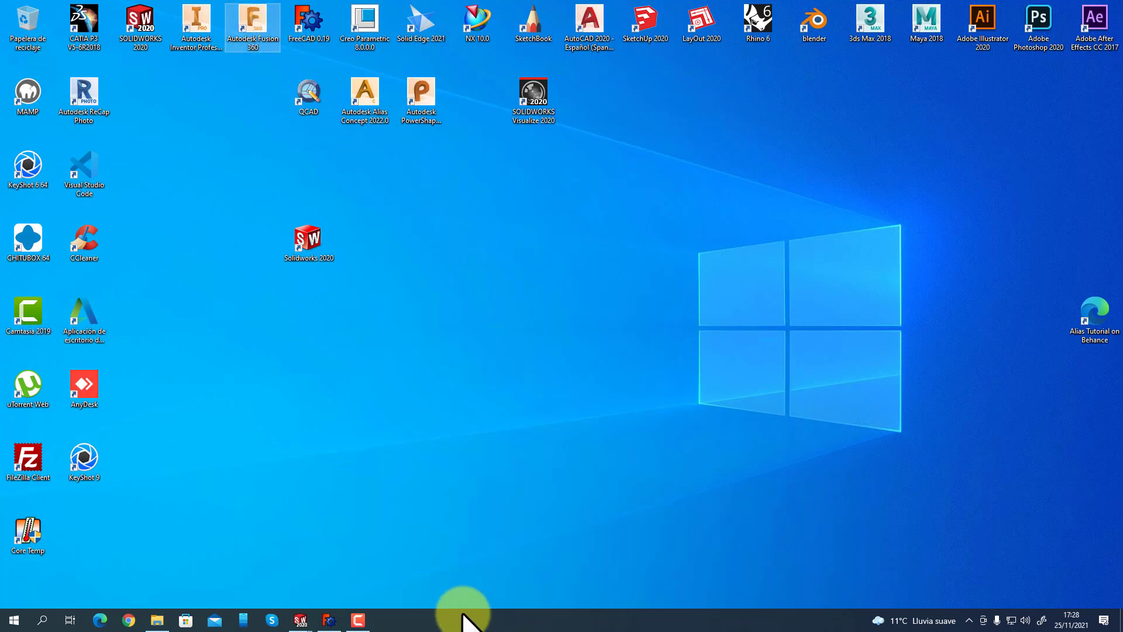
pyautogui.click(329, 620)
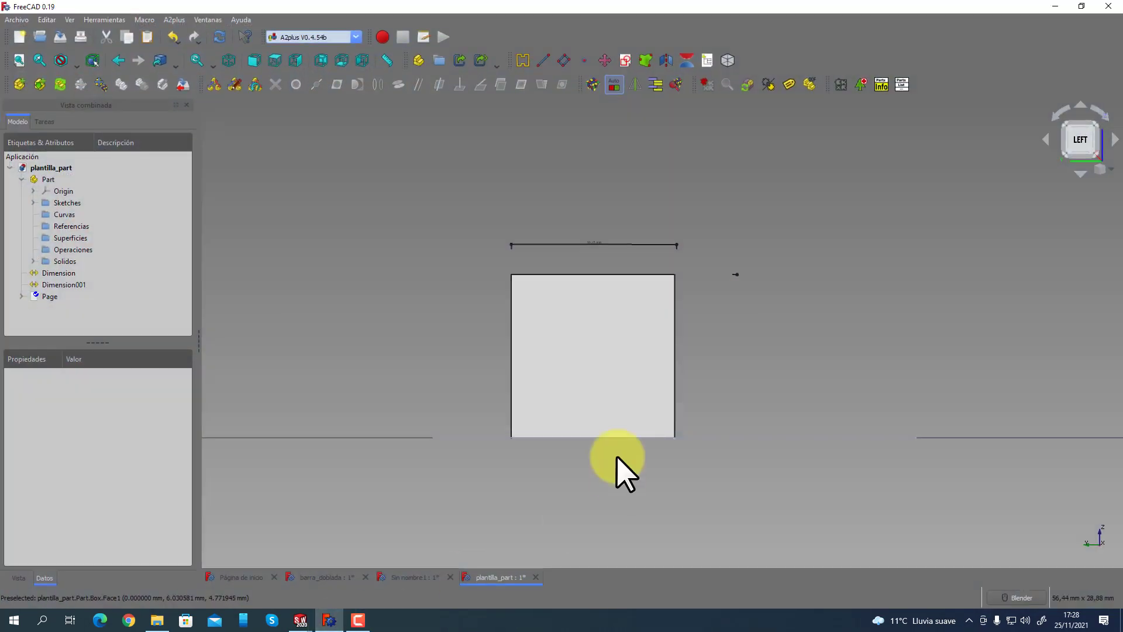
pyautogui.moveTo(719, 354); pyautogui.dragTo(607, 396, button='middle')
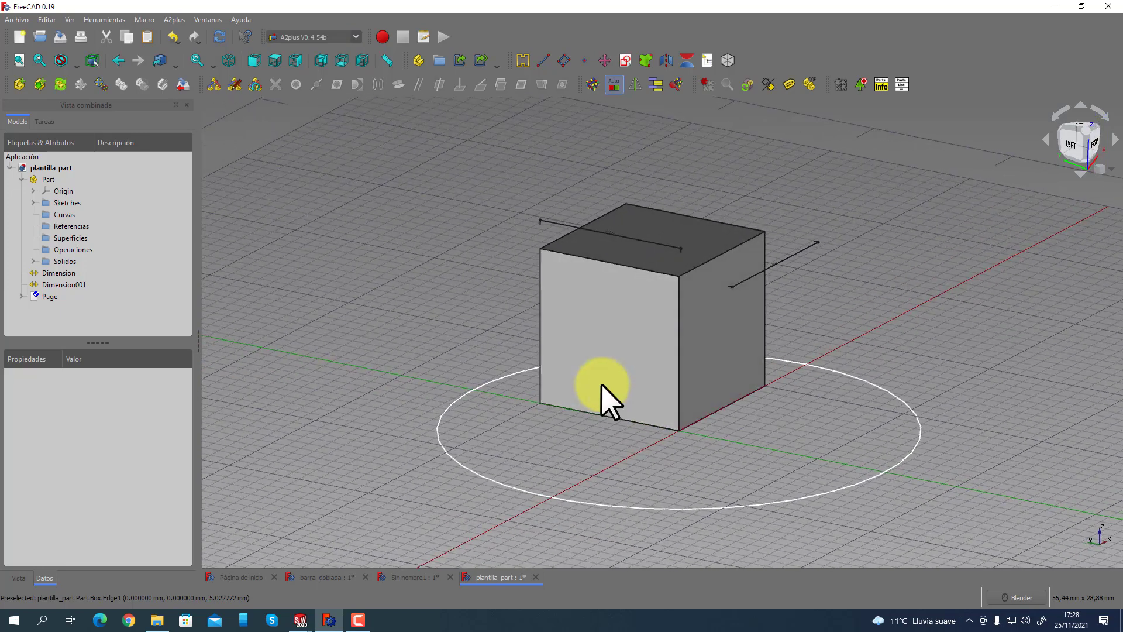
pyautogui.click(332, 40)
pyautogui.click(47, 21)
pyautogui.moveTo(99, 21)
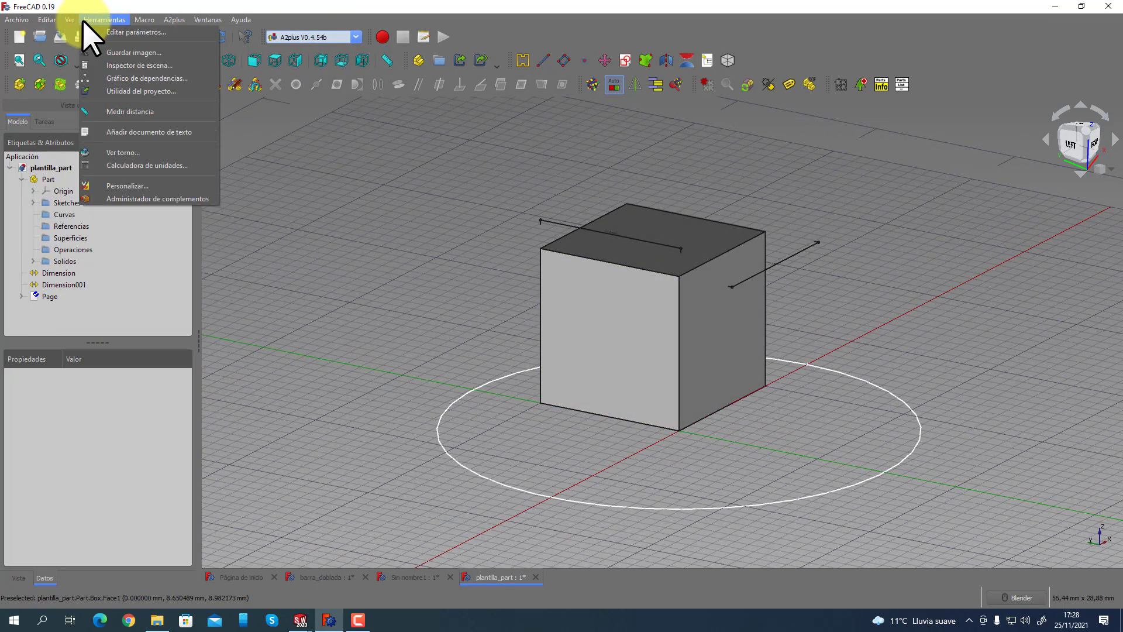
pyautogui.click(142, 198)
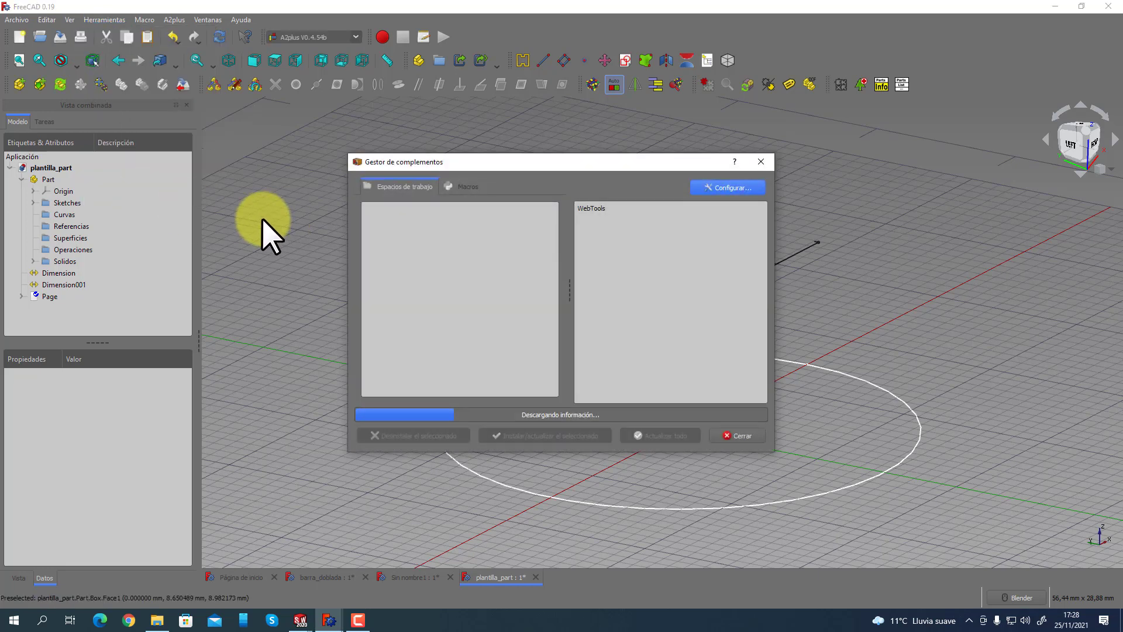
pyautogui.click(399, 289)
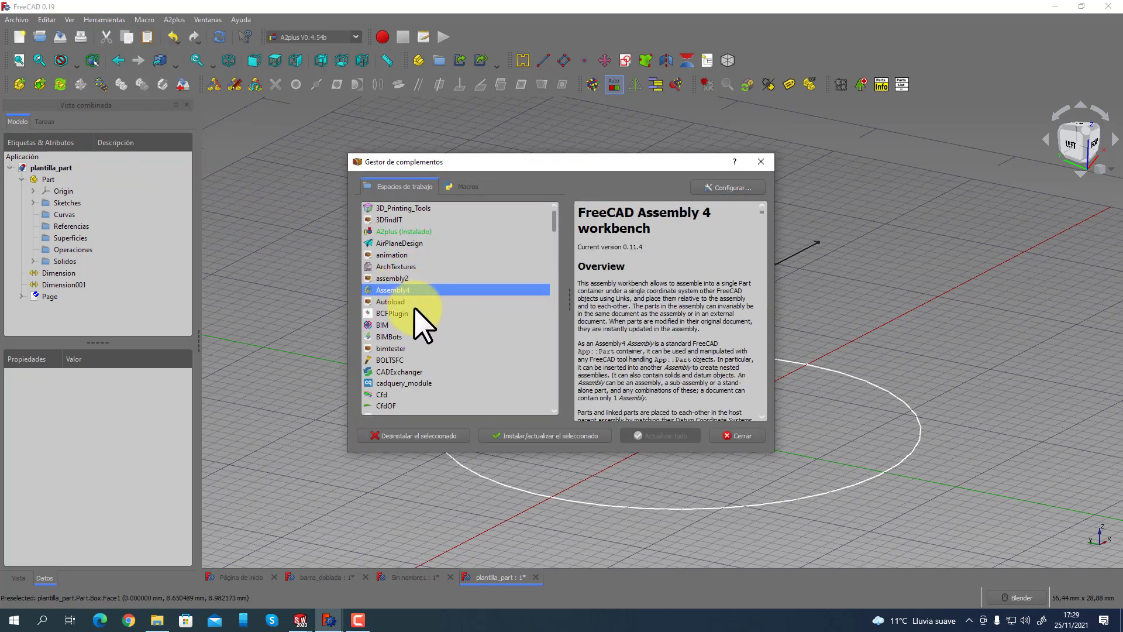
pyautogui.click(736, 436)
pyautogui.moveTo(685, 471); pyautogui.dragTo(694, 434, button='middle')
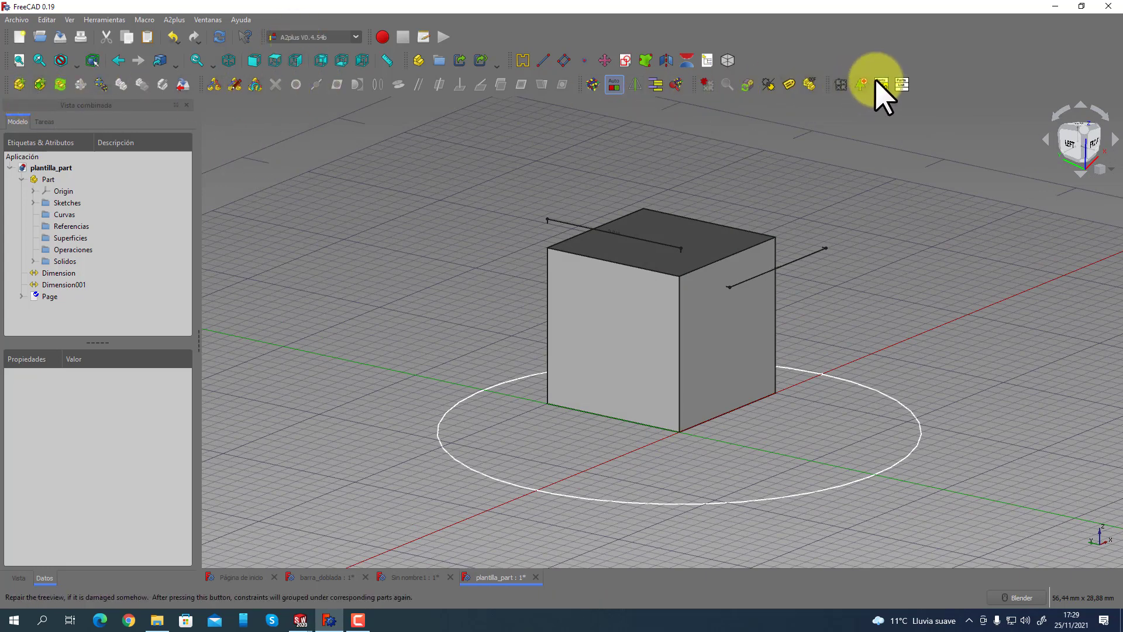
pyautogui.moveTo(300, 619)
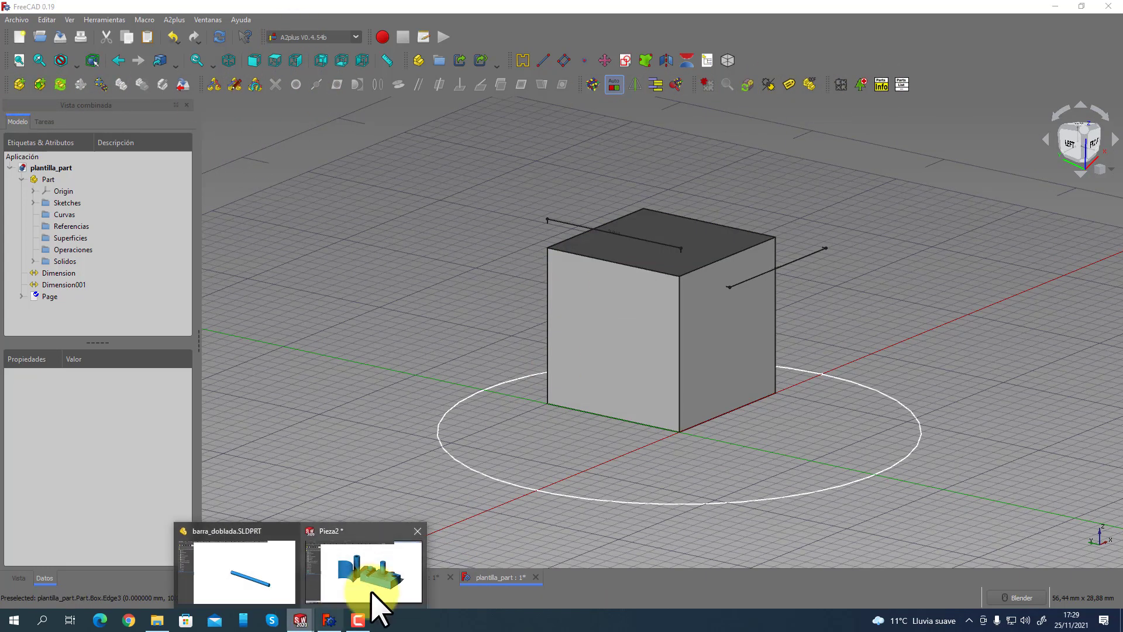
pyautogui.click(376, 589)
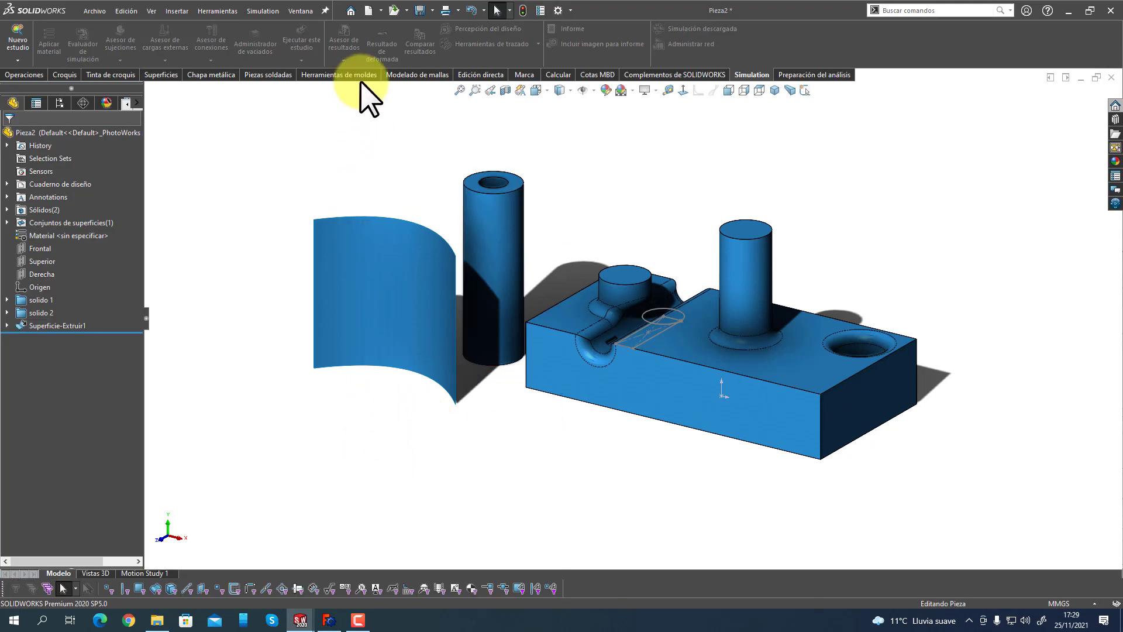
# Review SOLIDWORKS' Complementos add-ins list, cancel without changes, and bring FreeCAD back.
pyautogui.click(569, 12)
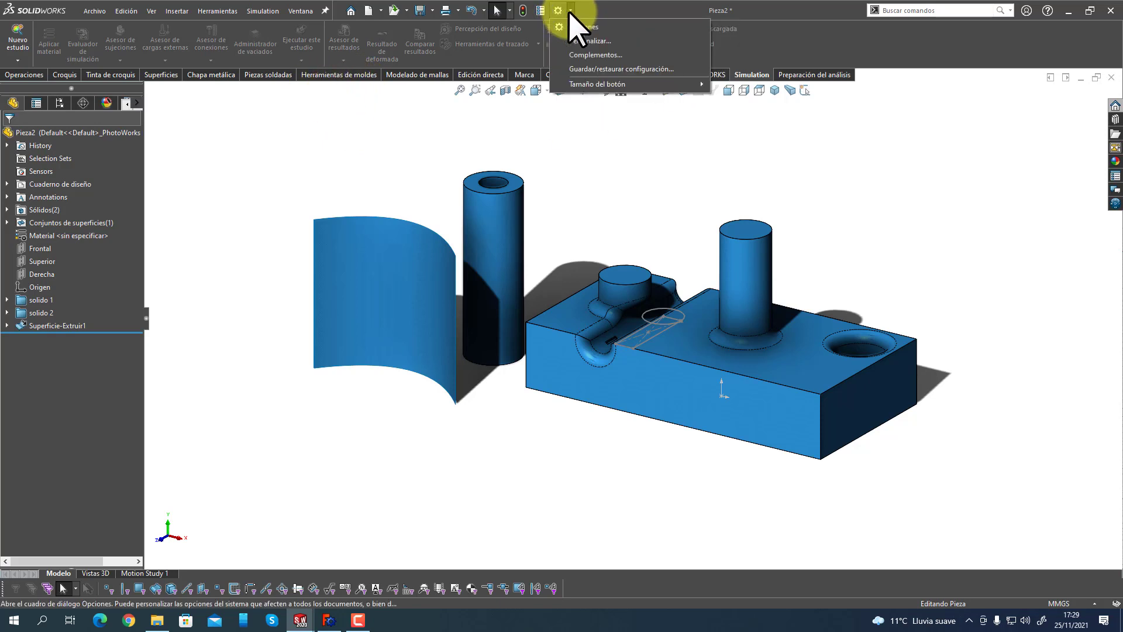
pyautogui.click(613, 56)
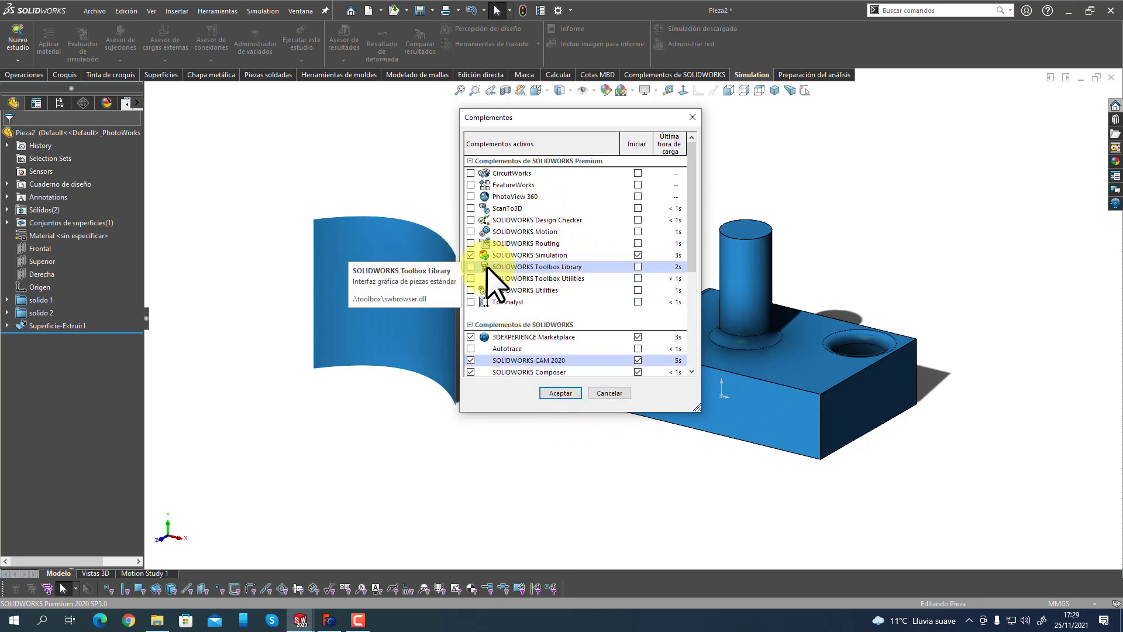
pyautogui.click(611, 394)
pyautogui.click(330, 618)
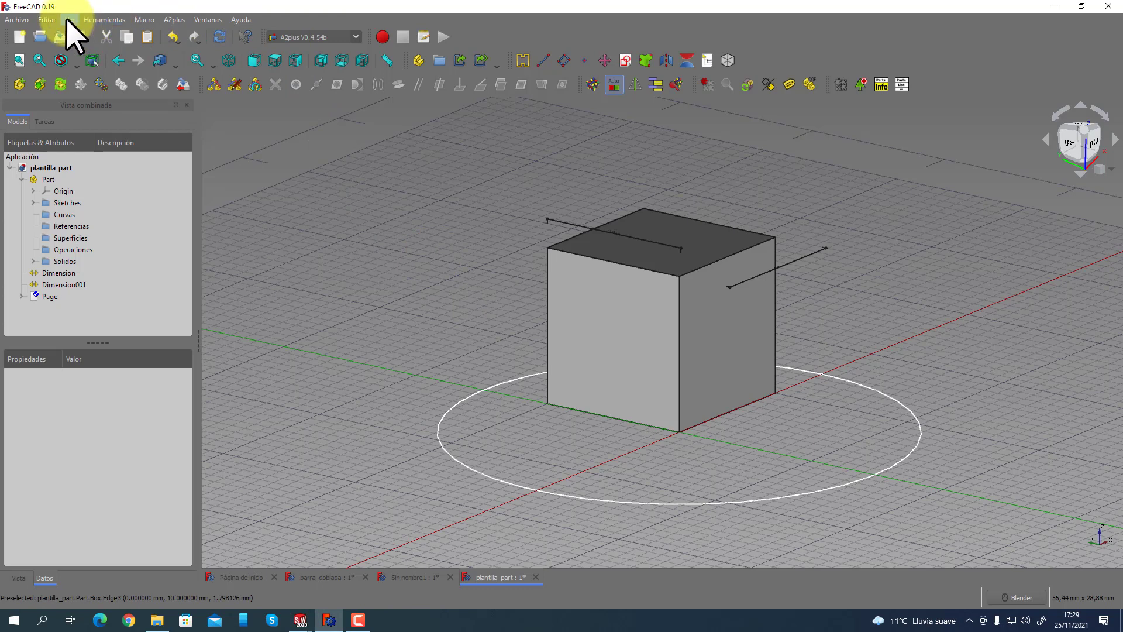
# Open the Addon Manager from Herramientas and select the fasteners workbench to show its description.
pyautogui.click(48, 20)
pyautogui.moveTo(88, 21)
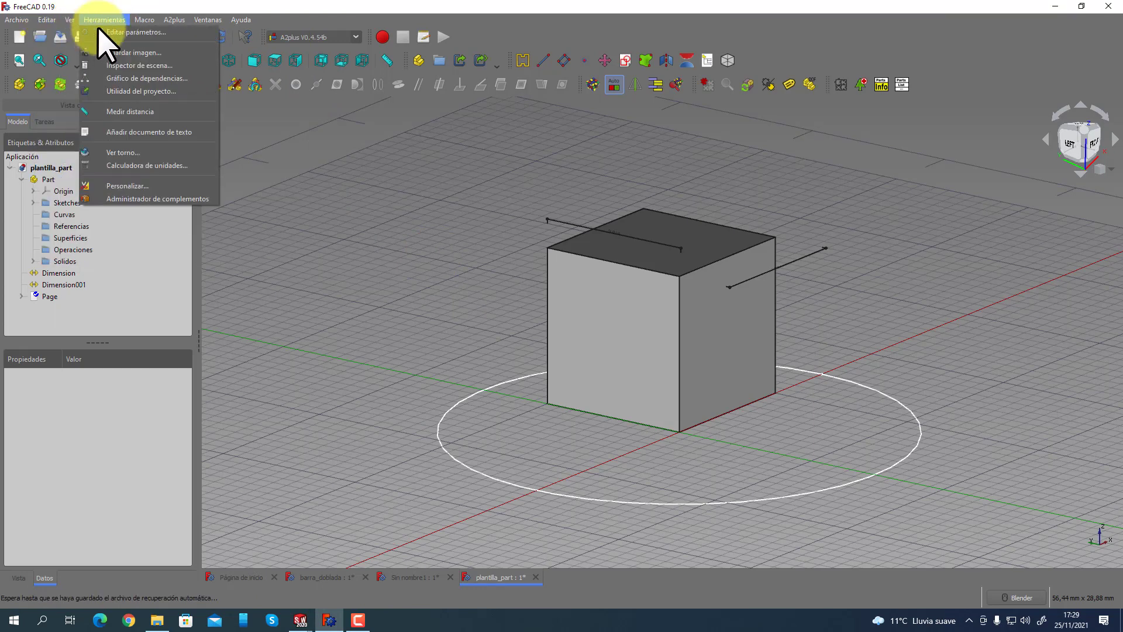
pyautogui.click(146, 199)
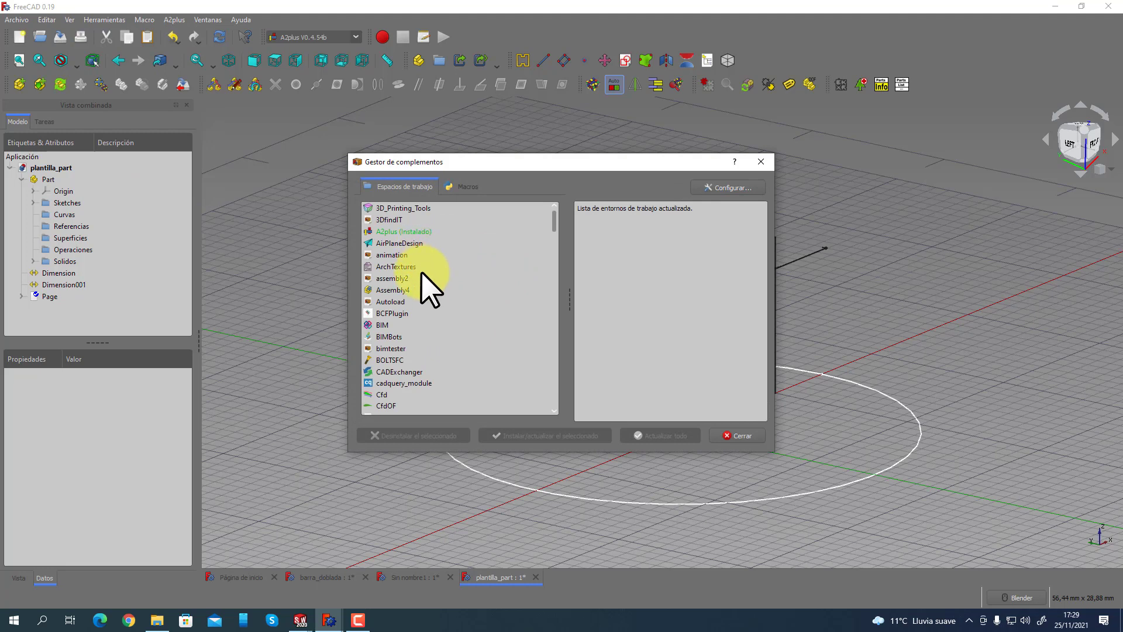
pyautogui.scroll(-2, 418, 304)
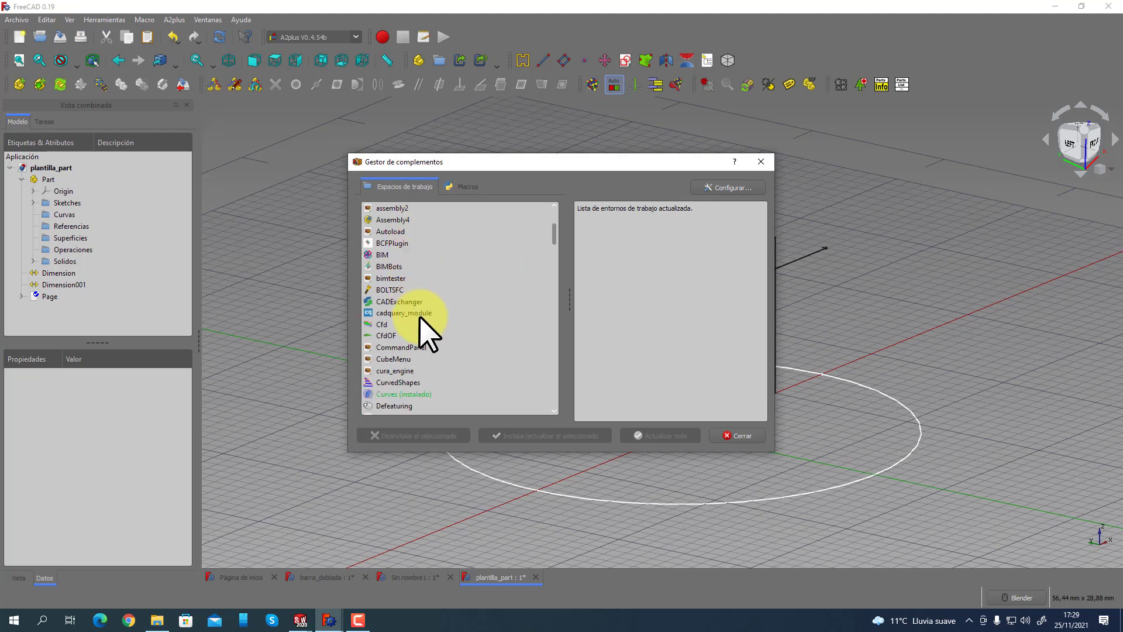
pyautogui.scroll(-1, 427, 334)
pyautogui.scroll(-1, 429, 333)
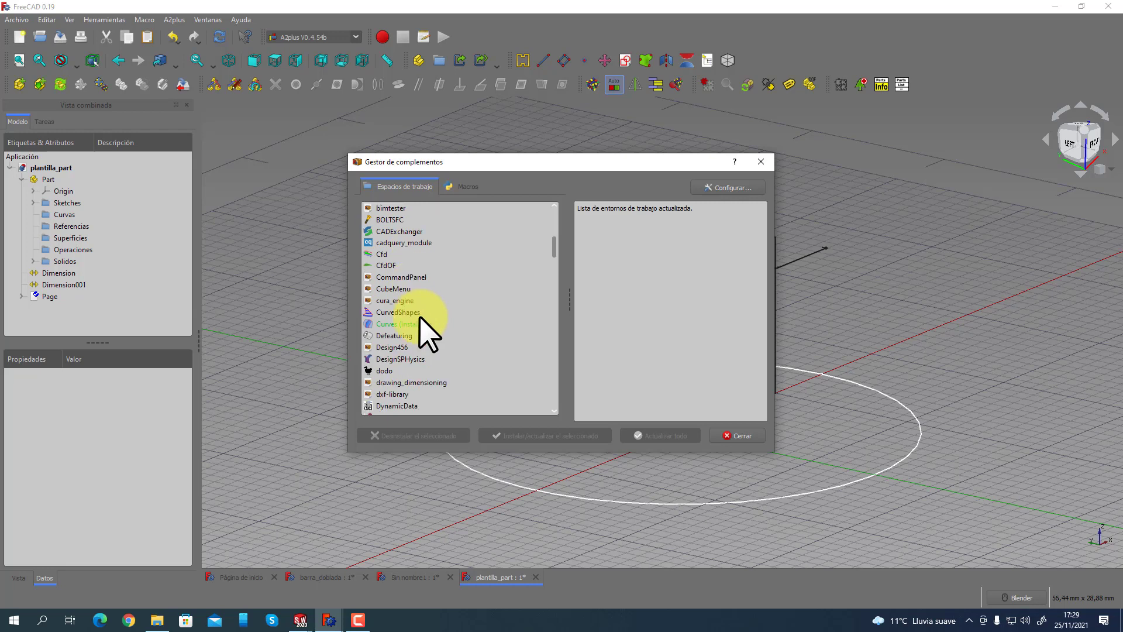
pyautogui.scroll(-2, 429, 334)
pyautogui.scroll(-1, 420, 318)
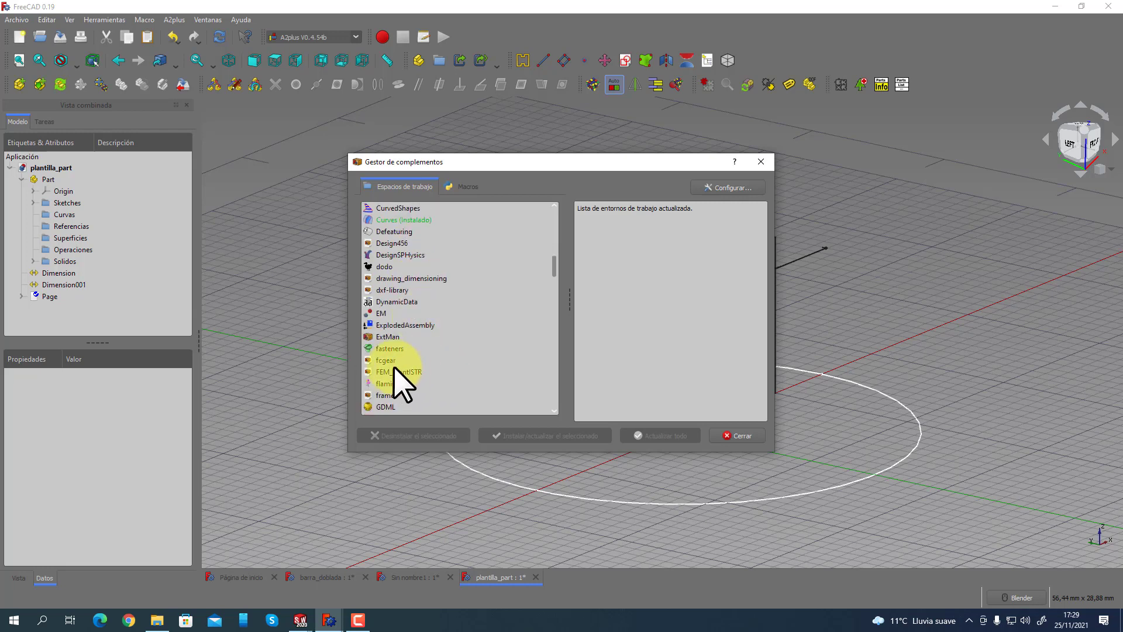
pyautogui.click(384, 351)
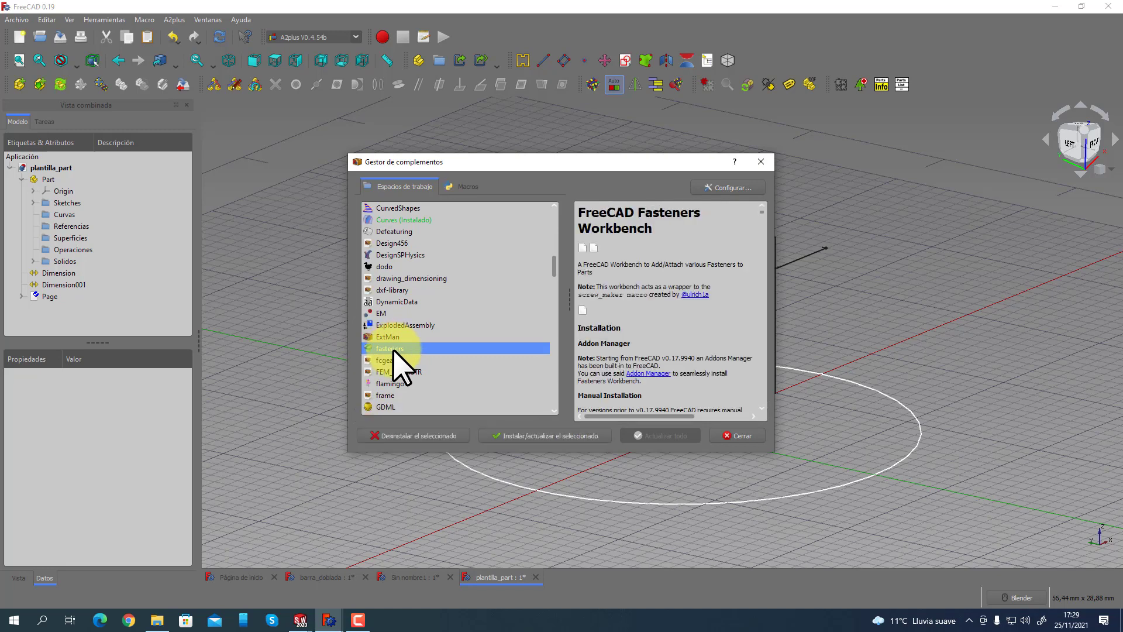
# Open the fasteners demonstration screencast GIF from its description in the browser.
pyautogui.scroll(-6, 725, 359)
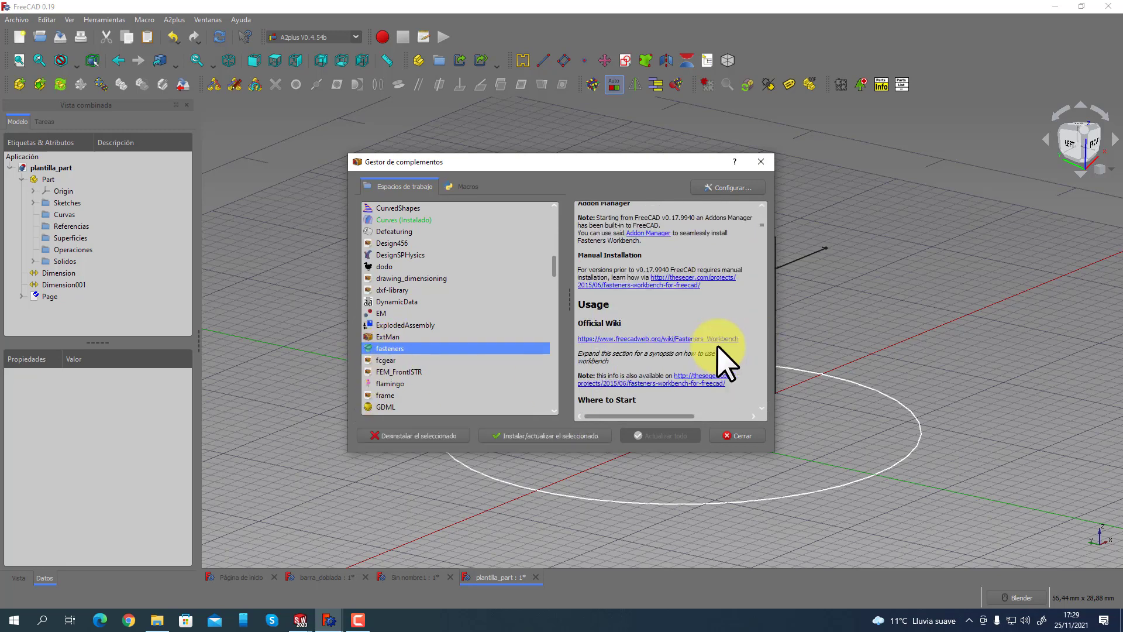
pyautogui.scroll(-10, 718, 350)
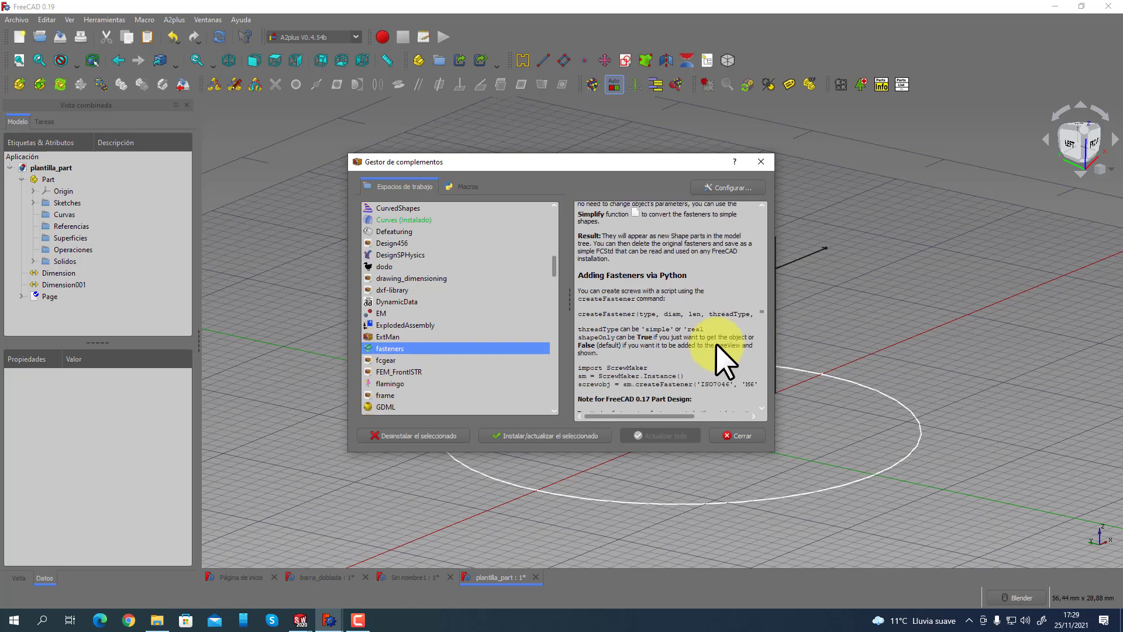
pyautogui.scroll(-10, 725, 360)
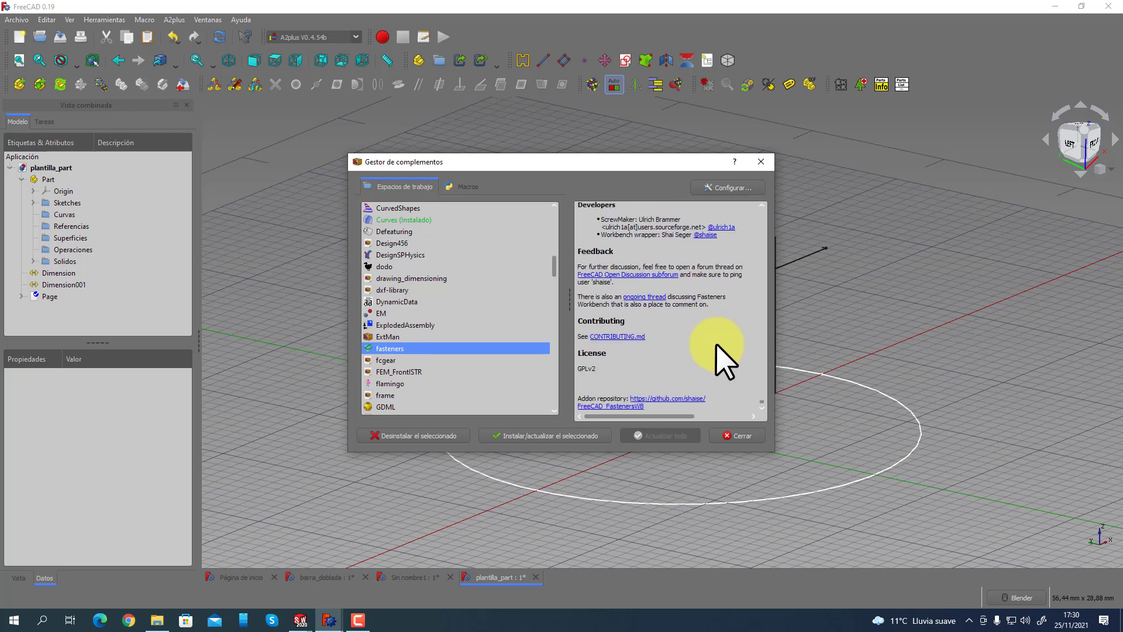
pyautogui.moveTo(762, 404); pyautogui.dragTo(762, 210)
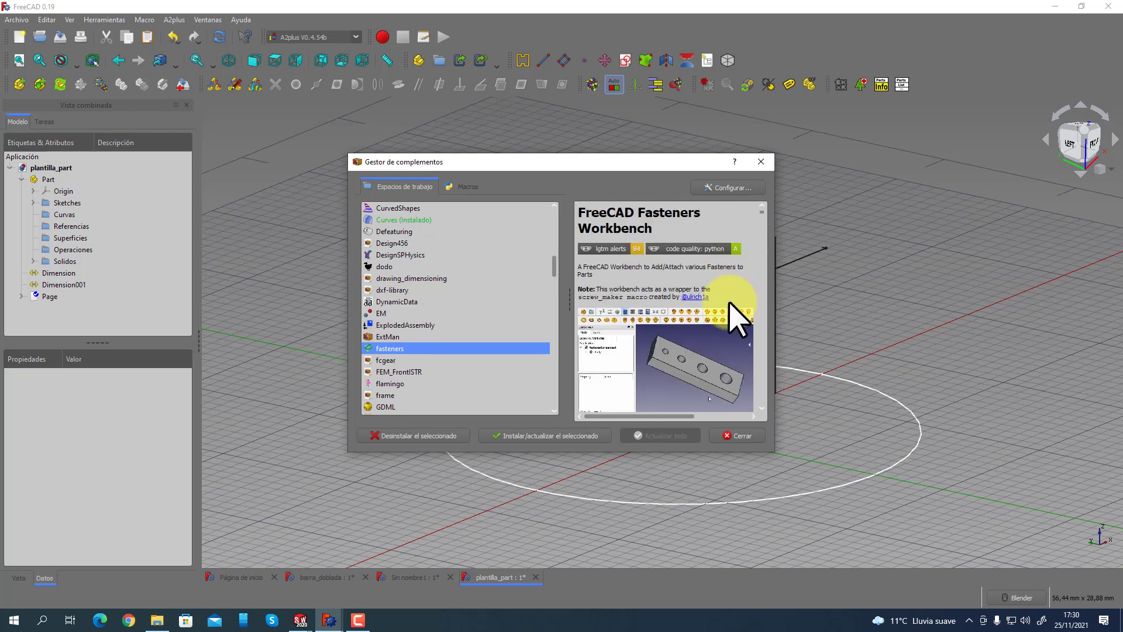
pyautogui.scroll(-1, 751, 295)
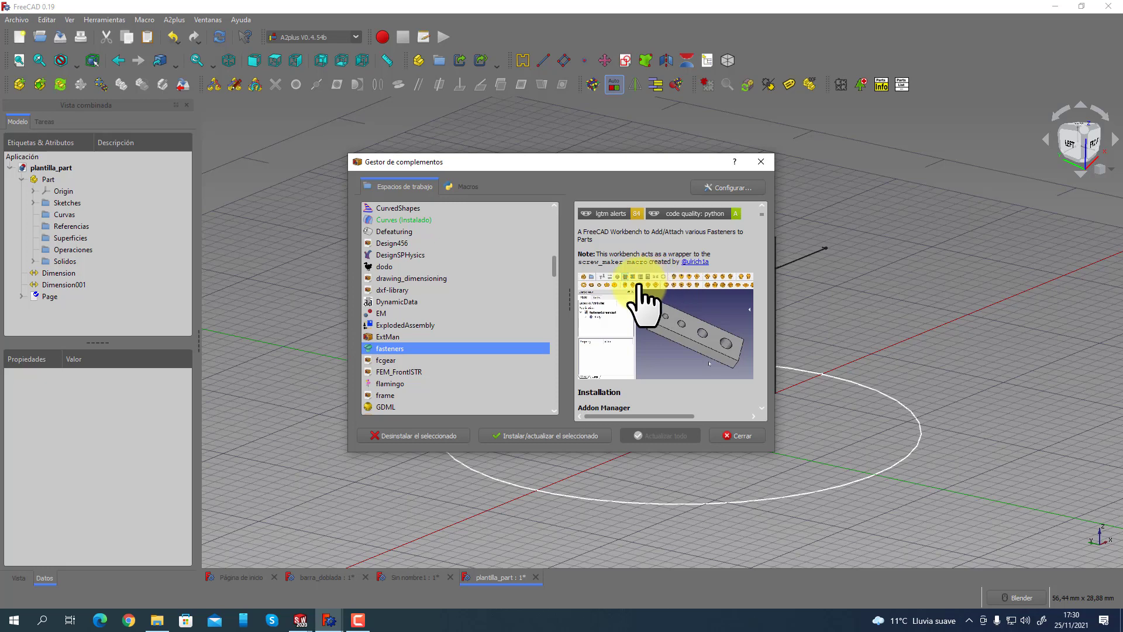
pyautogui.click(676, 290)
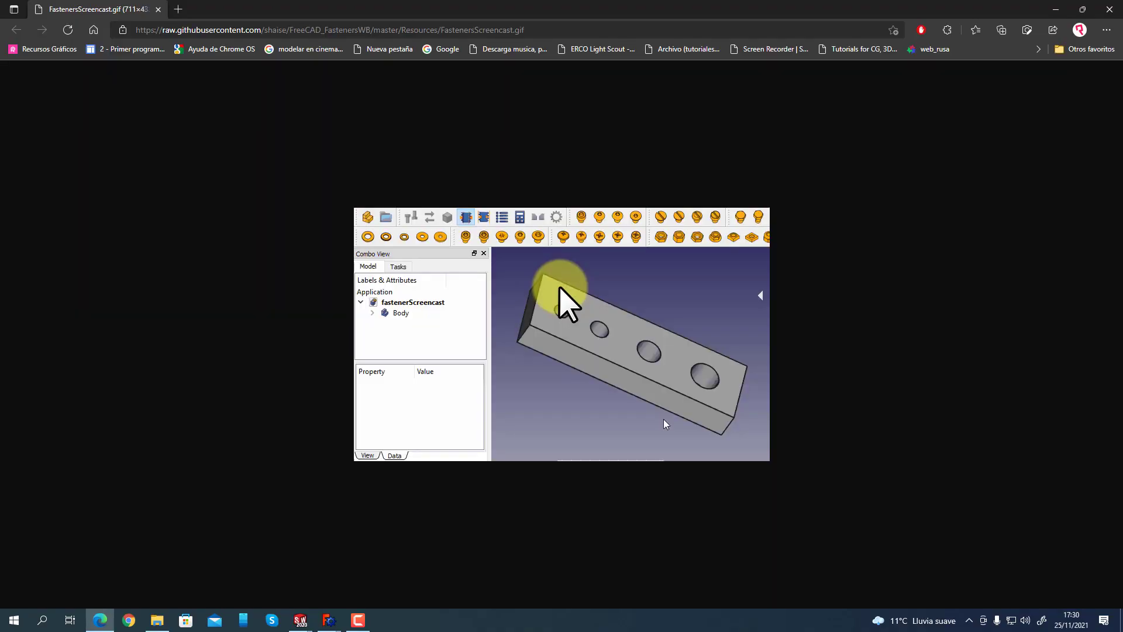
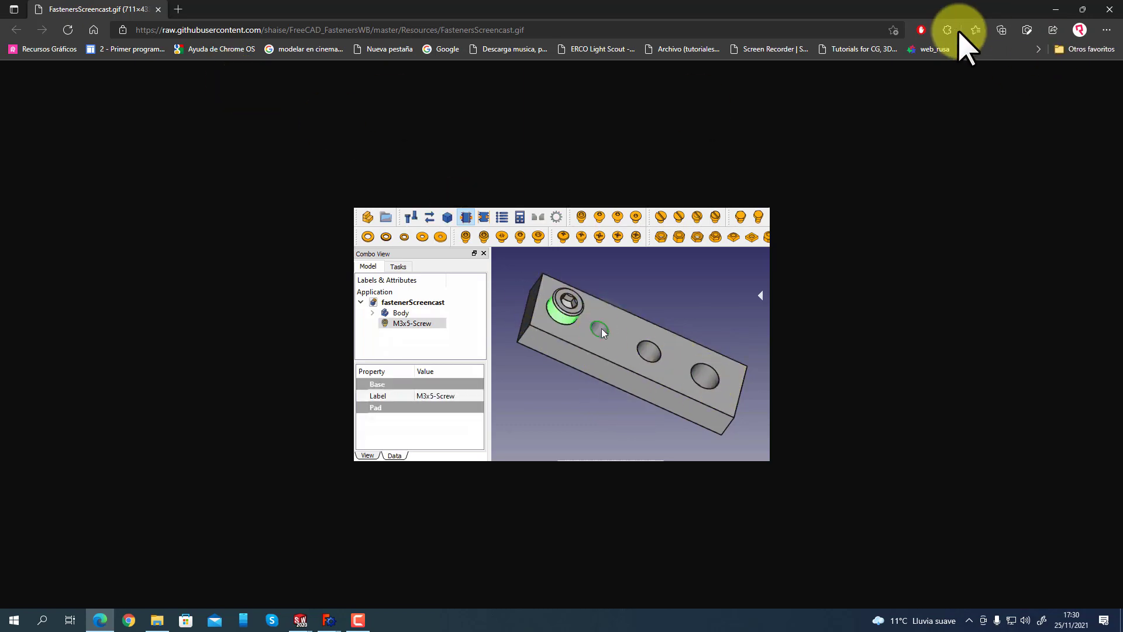
# Close the FastenersScreencast.gif window in Edge to get back to FreeCAD's Addon Manager.
pyautogui.click(1108, 9)
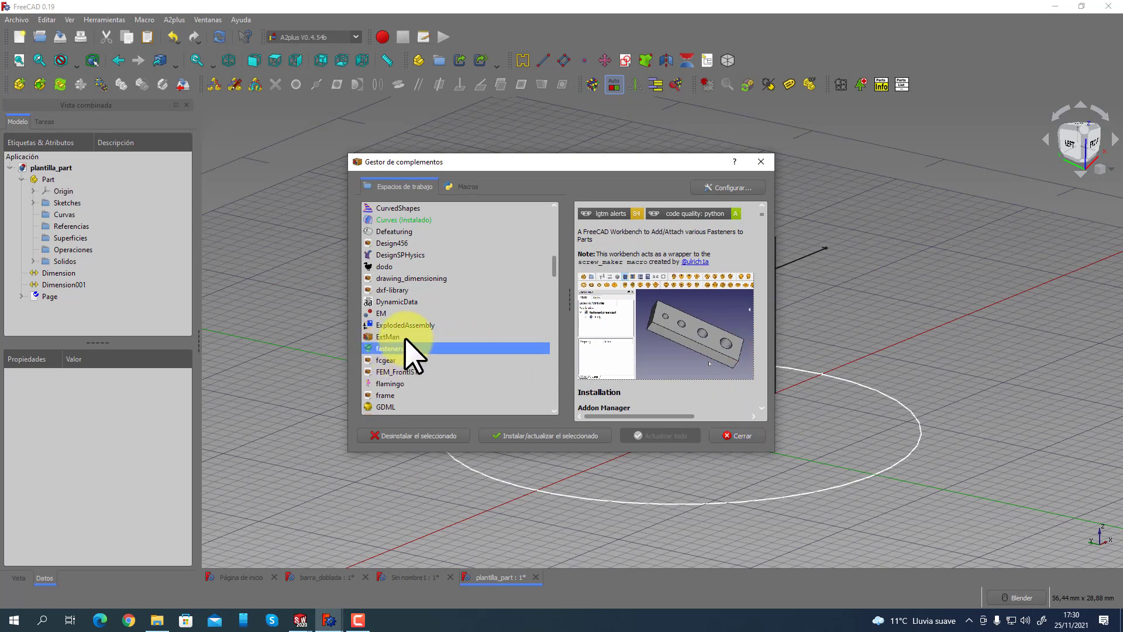
# Read the BOLTSFC workbench description in the Addon Manager, then close it with Cerrar.
pyautogui.scroll(10, 412, 354)
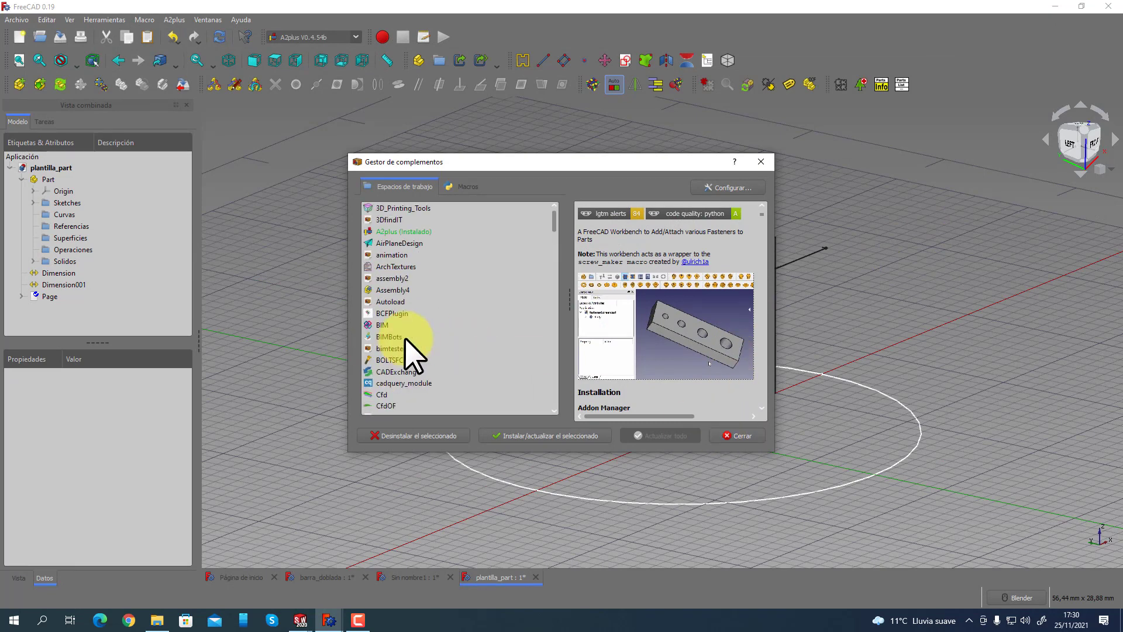
pyautogui.scroll(-1, 412, 354)
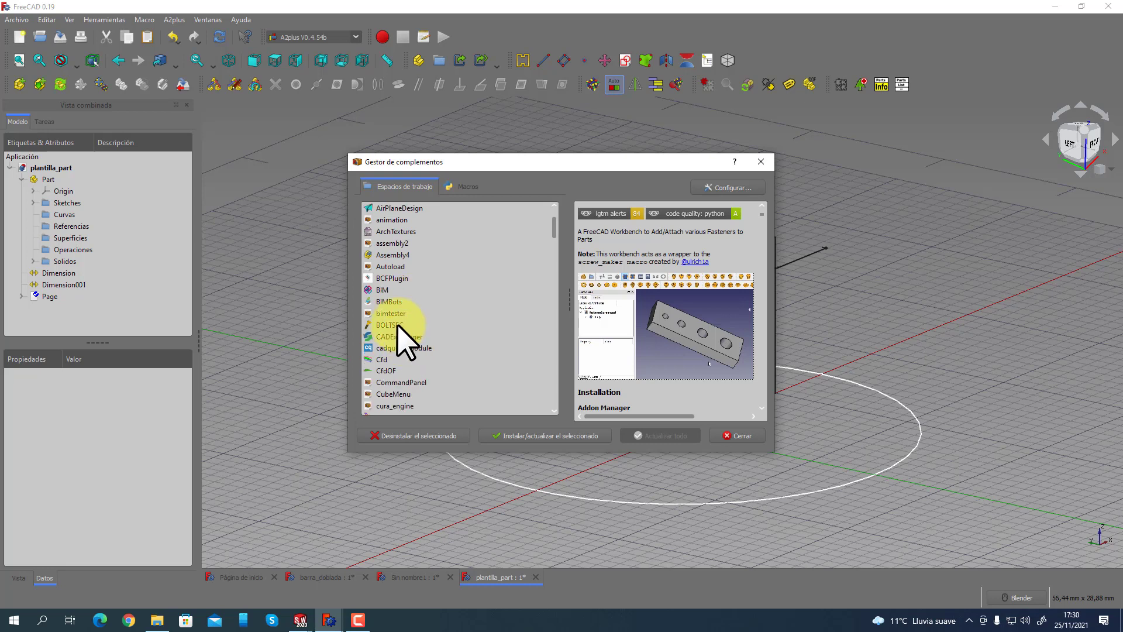
pyautogui.click(389, 325)
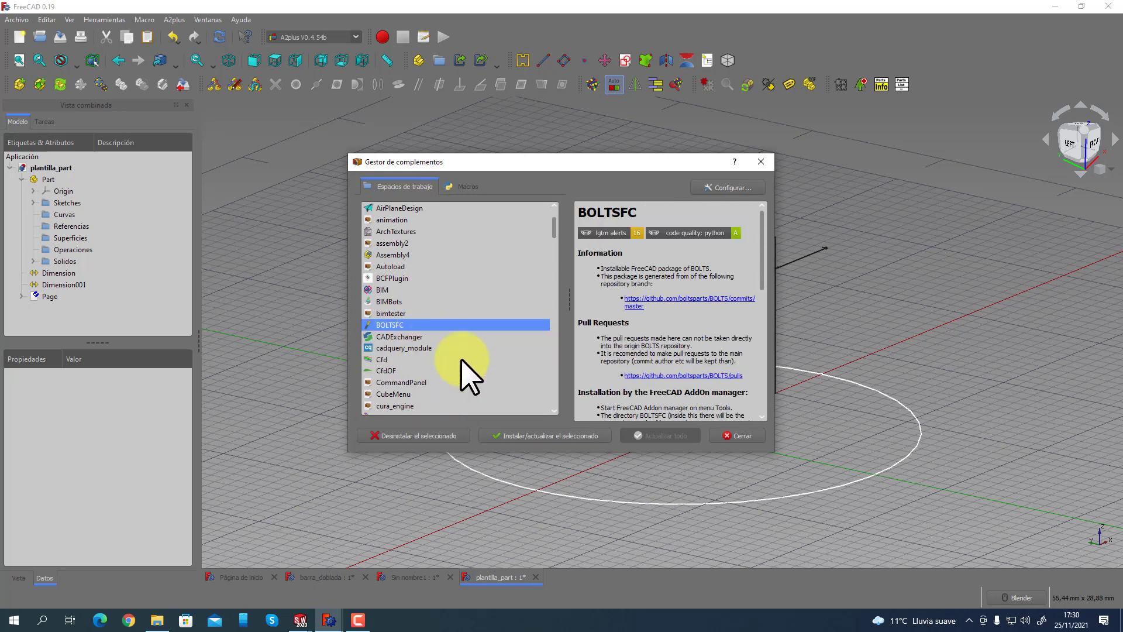
pyautogui.scroll(-4, 462, 362)
pyautogui.scroll(-3, 461, 362)
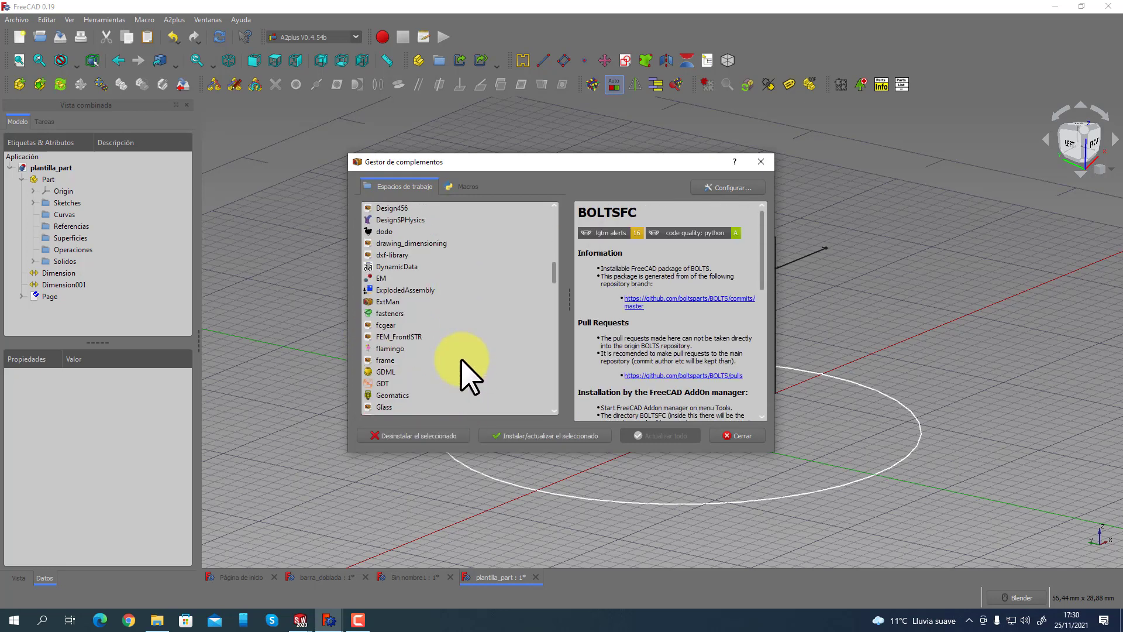
pyautogui.scroll(-2, 471, 377)
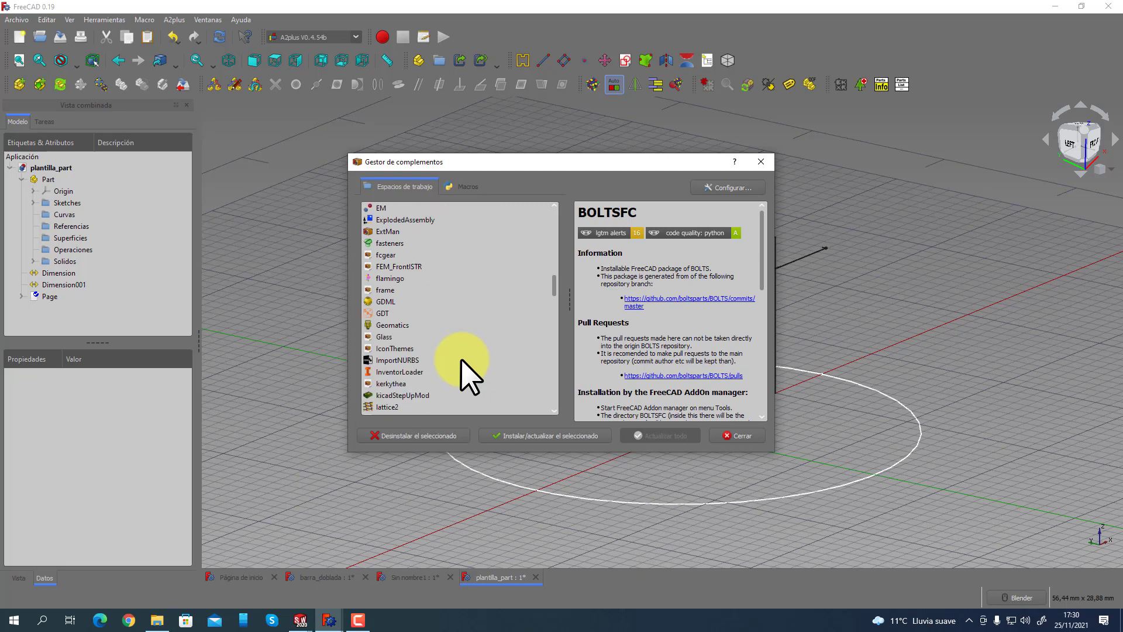
pyautogui.scroll(-3, 471, 377)
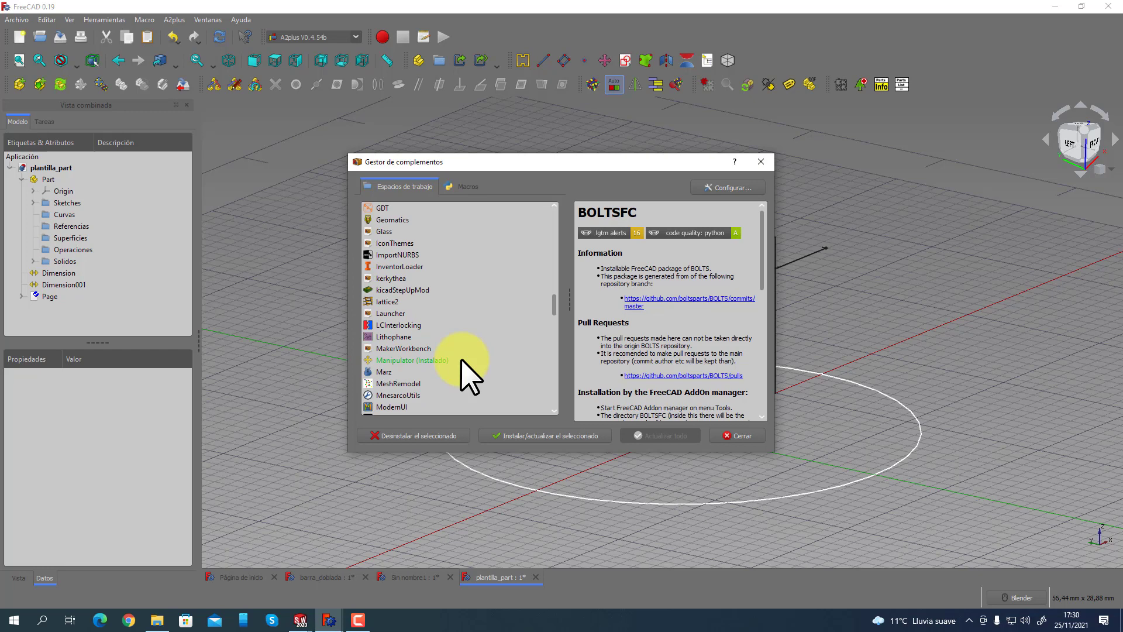
pyautogui.scroll(-12, 462, 362)
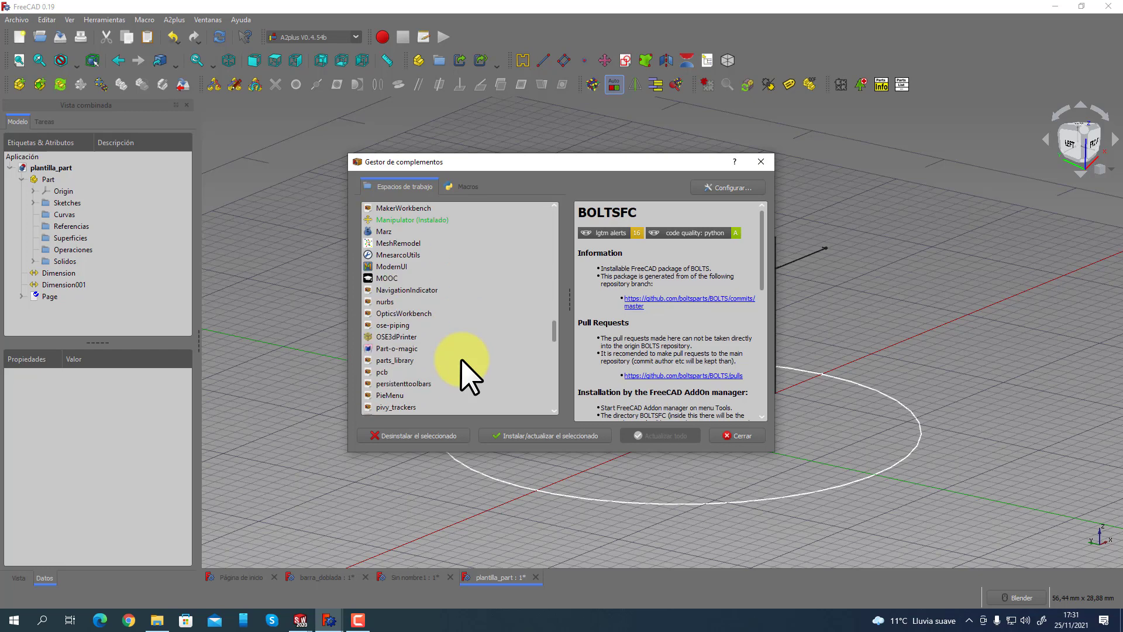
pyautogui.click(755, 437)
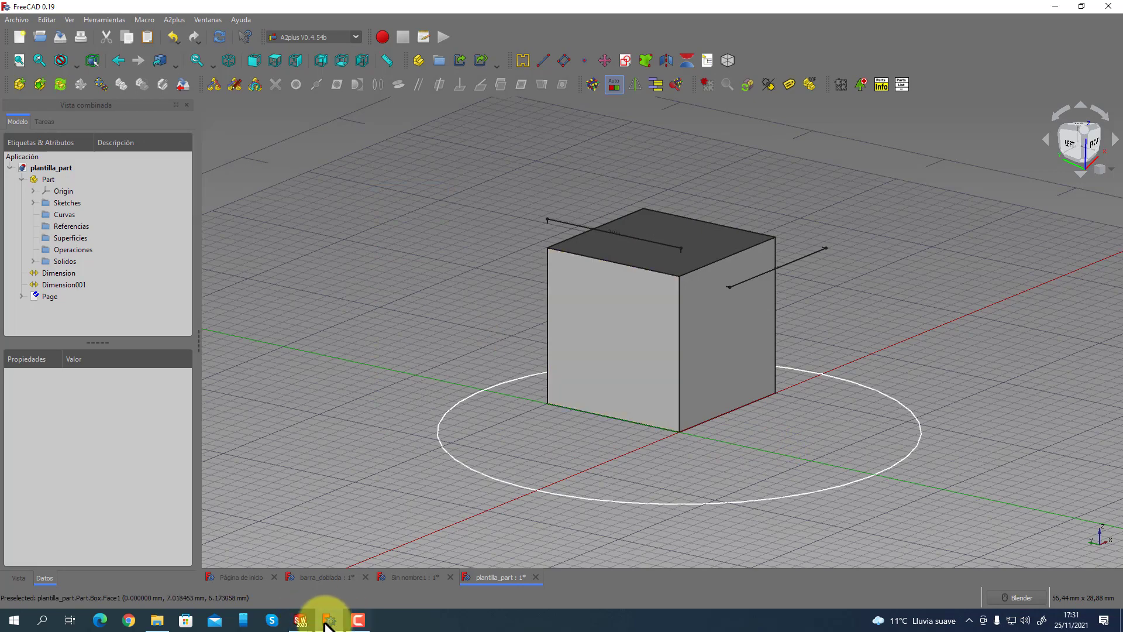
# Review Pieza2's Complementos add-ins list, accept it unchanged, and return to FreeCAD.
pyautogui.moveTo(300, 619)
pyautogui.click(368, 582)
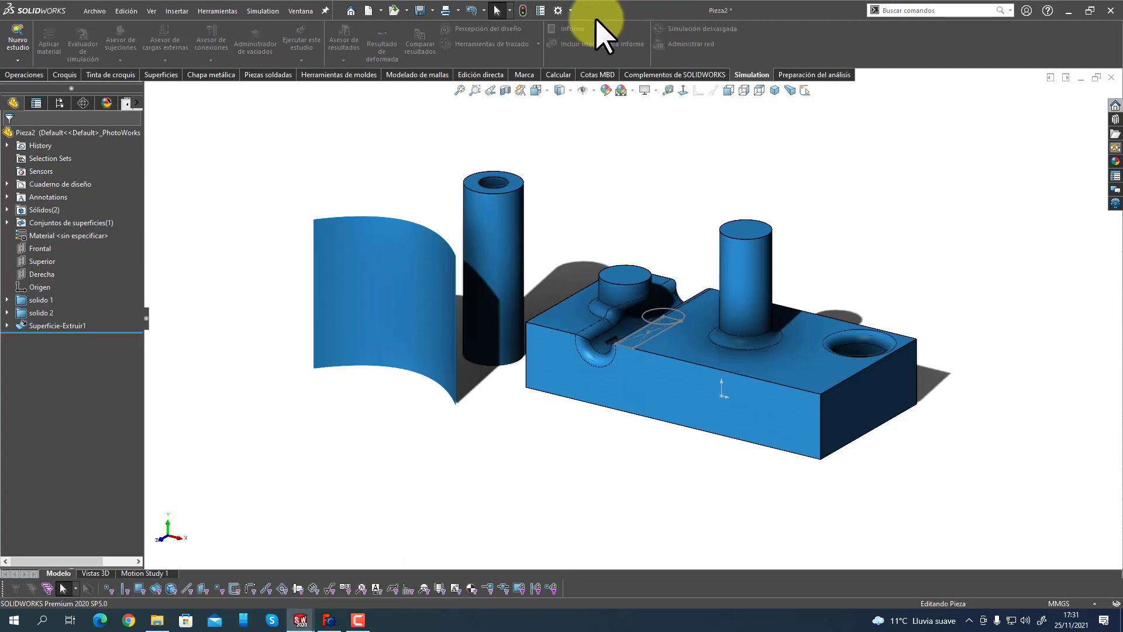
pyautogui.click(571, 10)
pyautogui.click(587, 54)
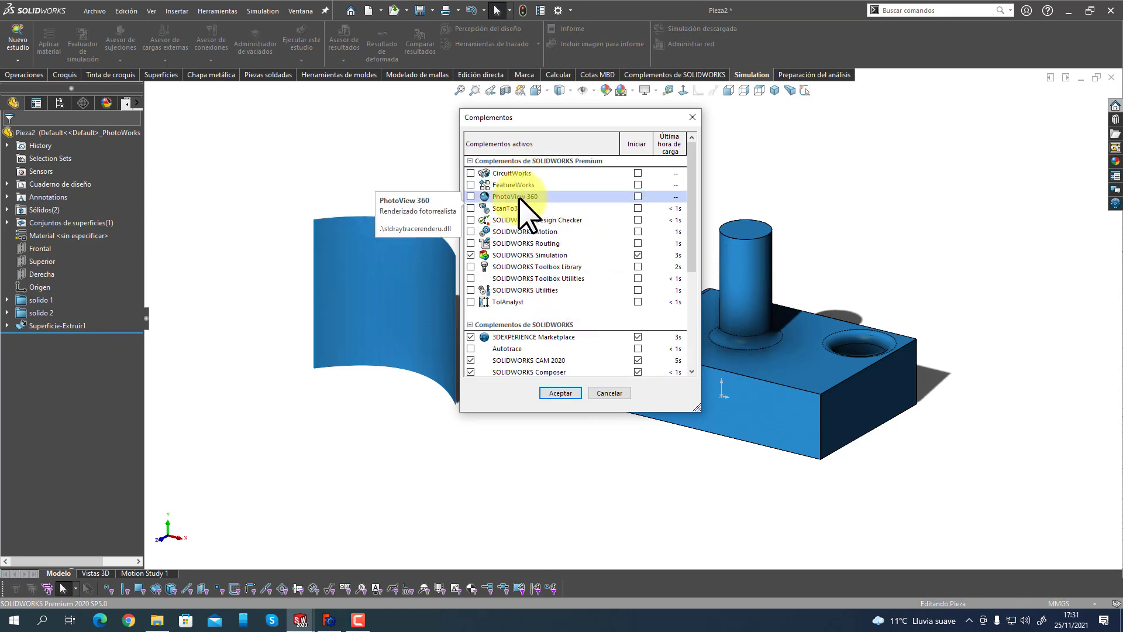
pyautogui.scroll(-4, 552, 304)
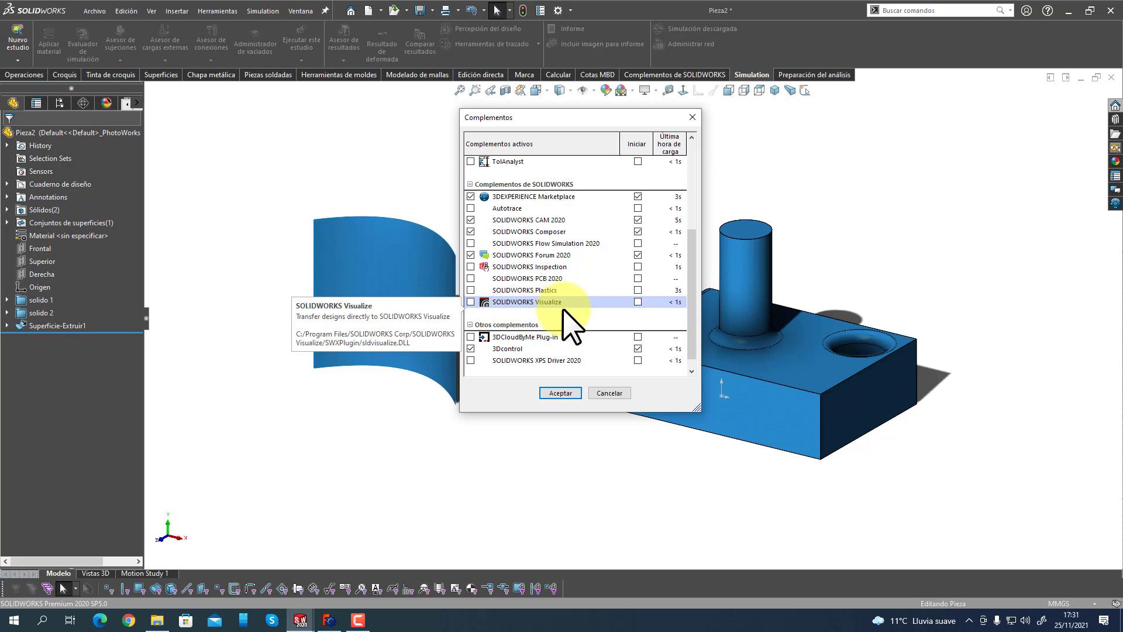
pyautogui.click(561, 393)
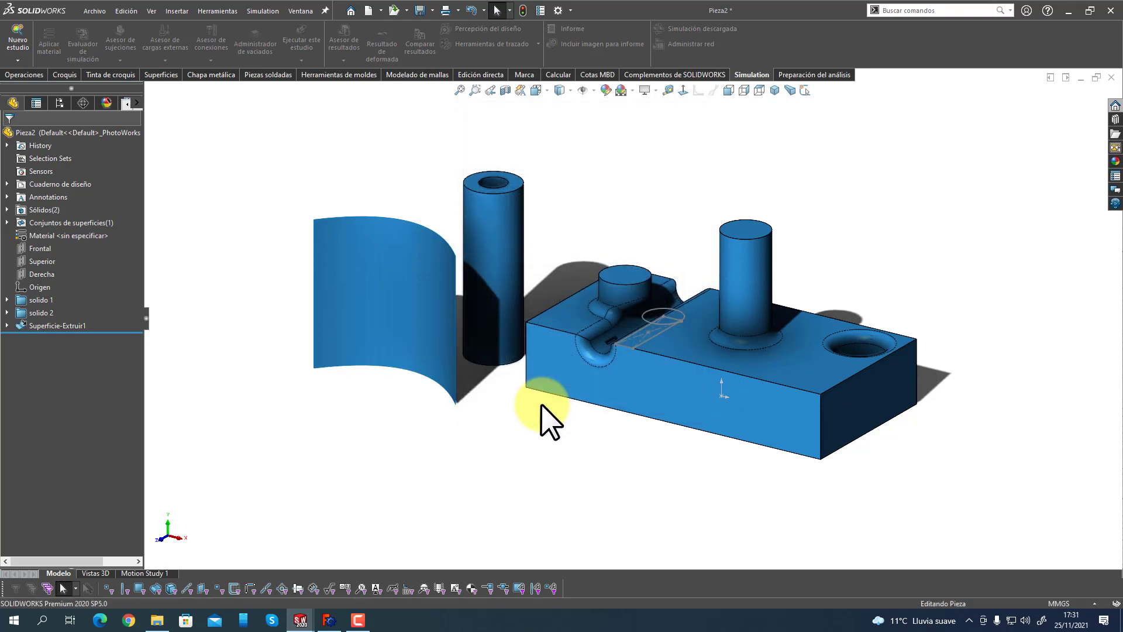
pyautogui.click(330, 620)
# Check FreeCAD's workbench list without switching, then bring the SOLIDWORKS Pieza2 window forward.
pyautogui.click(354, 38)
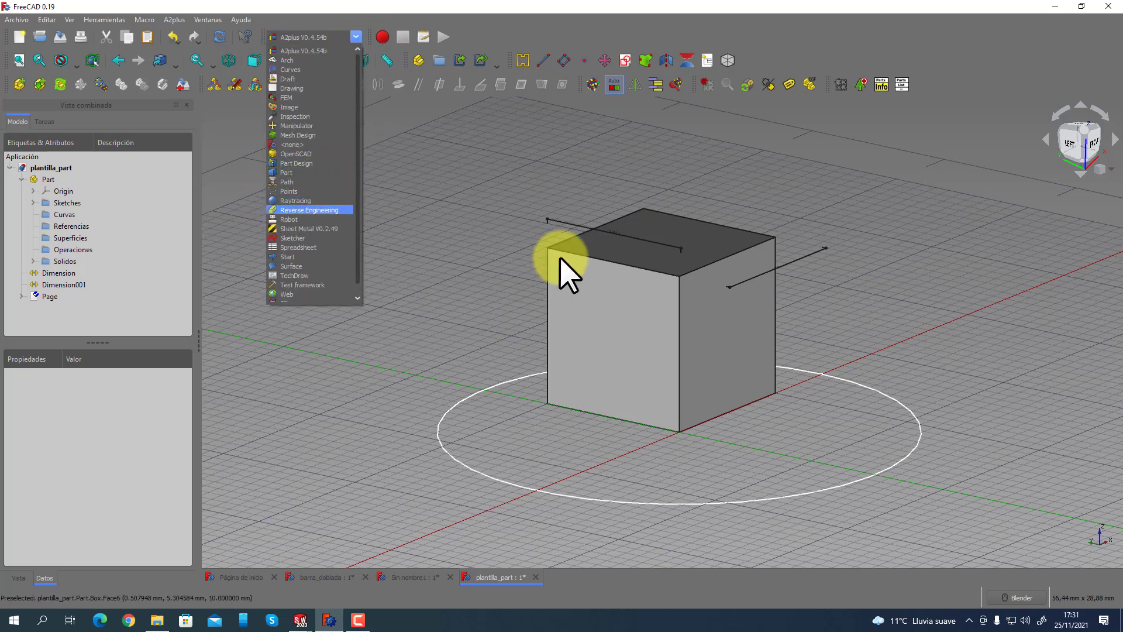
pyautogui.click(412, 324)
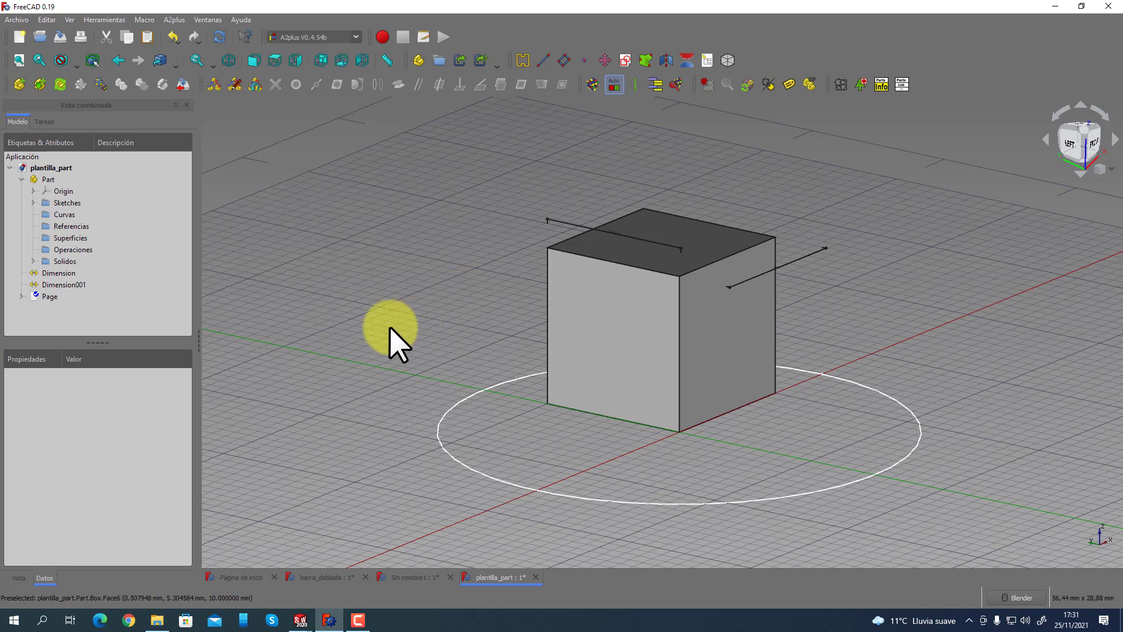
pyautogui.moveTo(302, 617)
pyautogui.click(351, 597)
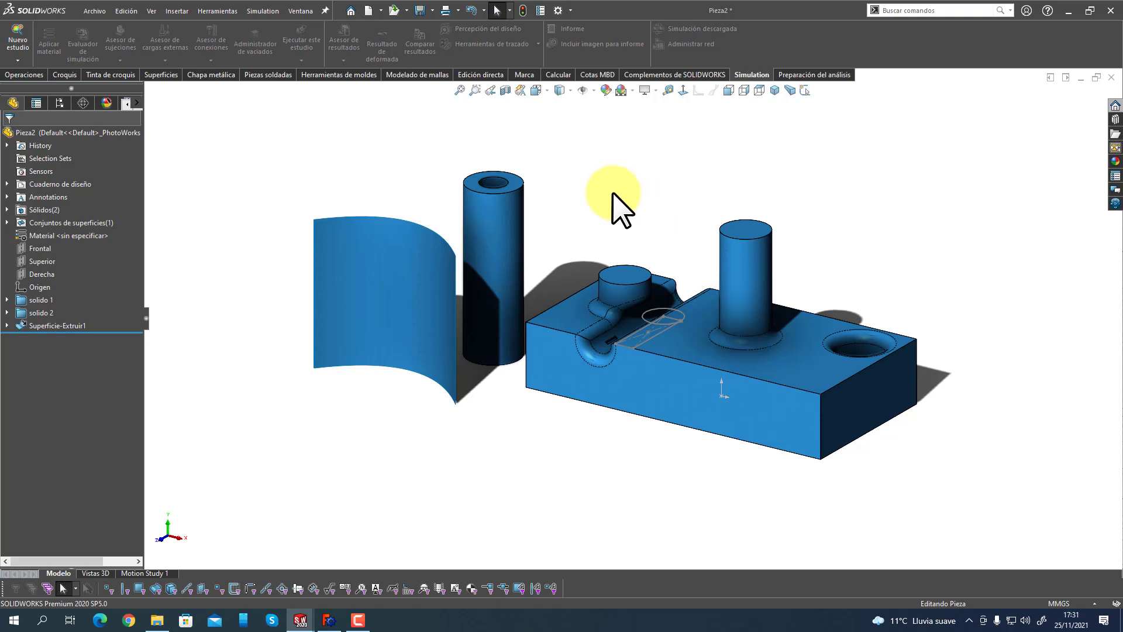
# Open the SOLIDWORKS Complementos add-ins list and scroll through it.
pyautogui.click(570, 11)
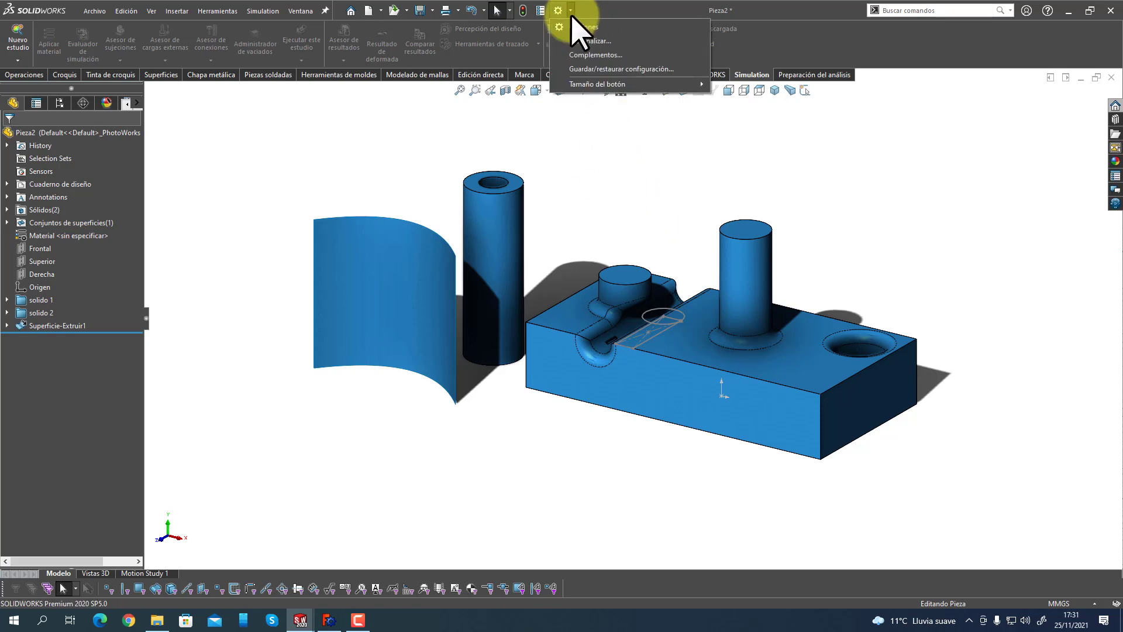
pyautogui.click(579, 55)
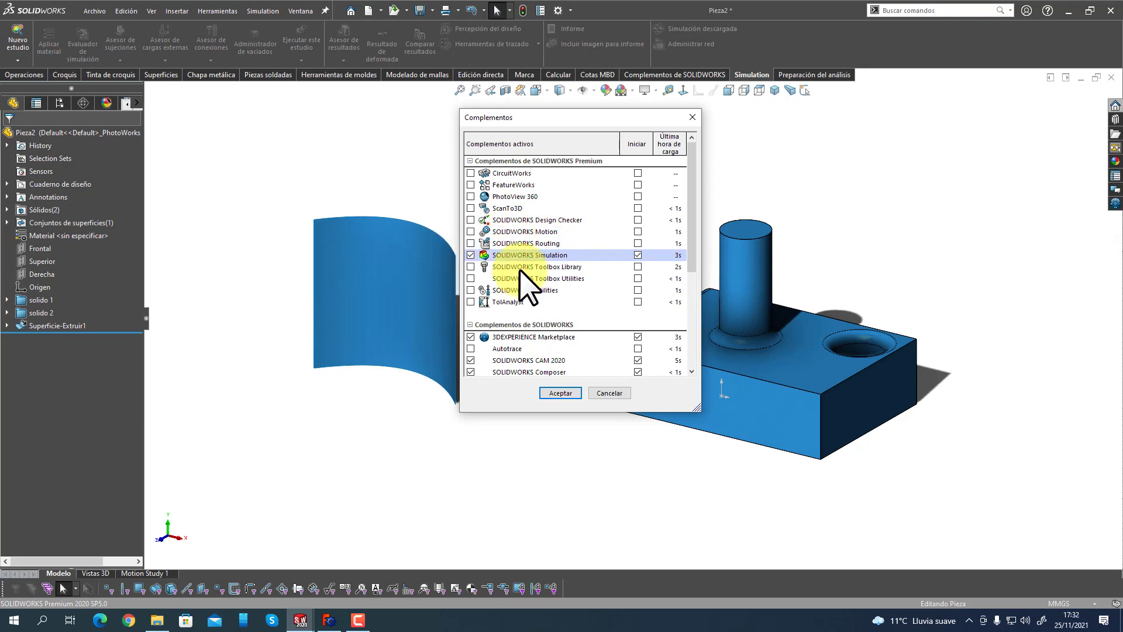
pyautogui.scroll(-2, 521, 270)
pyautogui.scroll(-3, 522, 280)
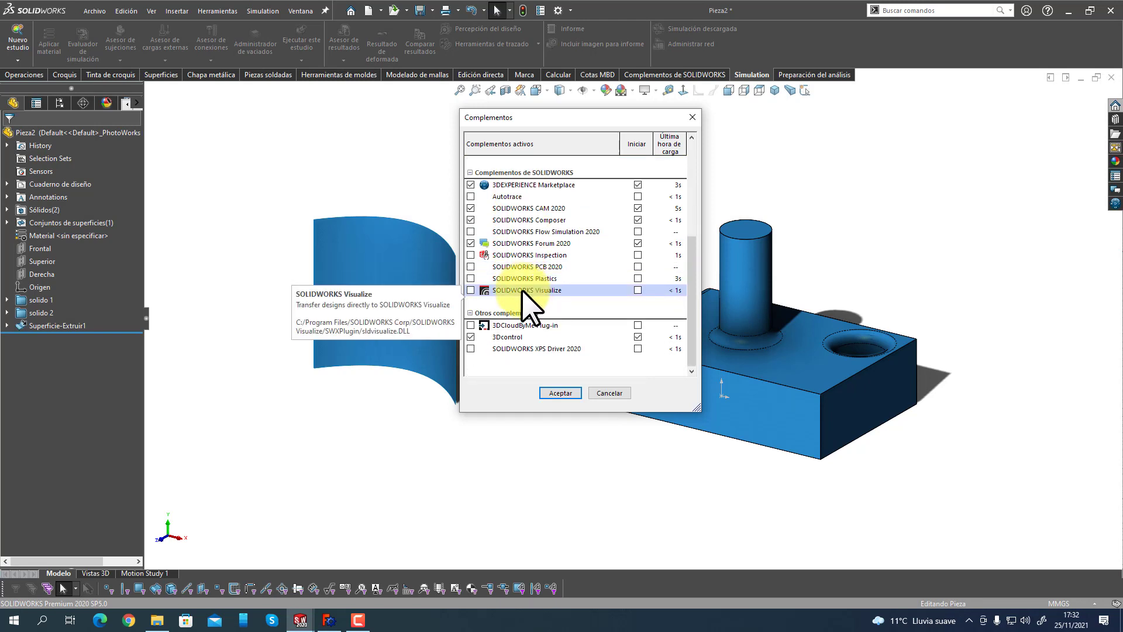
pyautogui.scroll(1, 522, 290)
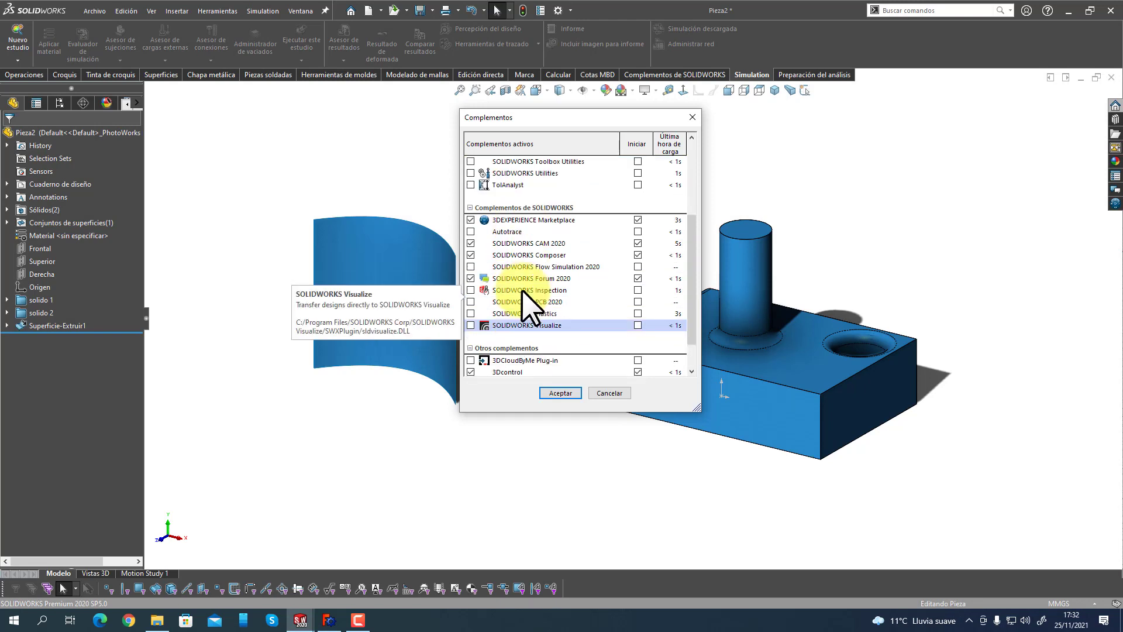
# Inspect the SOLIDWORKS Forum 2020, Simulation, Motion and TolAnalyst add-in entries.
pyautogui.click(577, 279)
pyautogui.scroll(2, 564, 286)
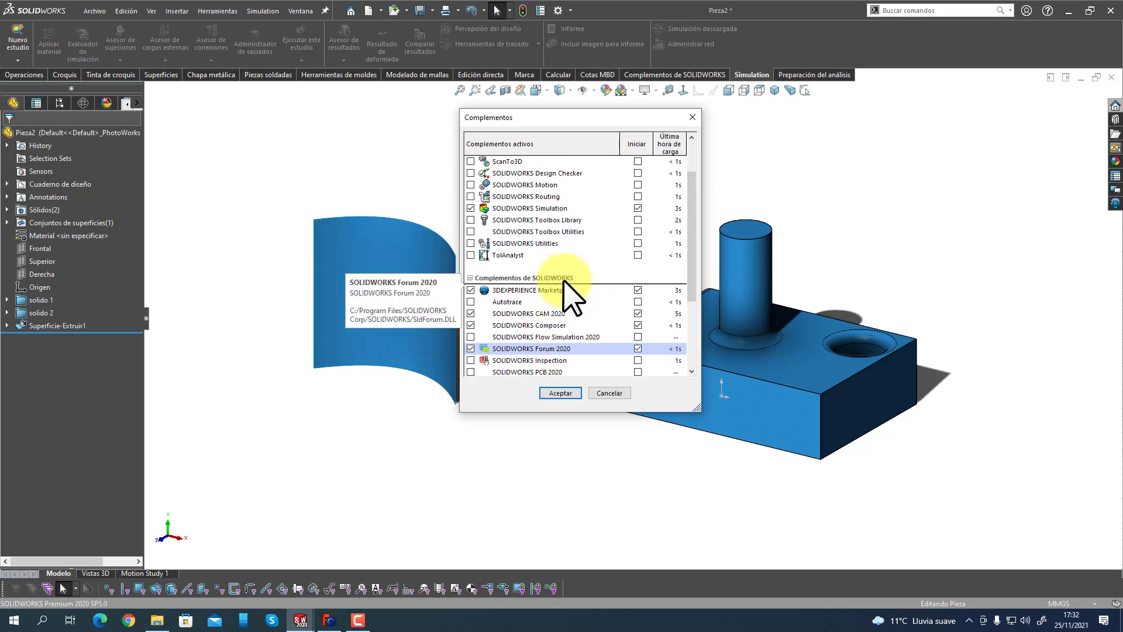
pyautogui.scroll(1, 563, 279)
pyautogui.click(554, 243)
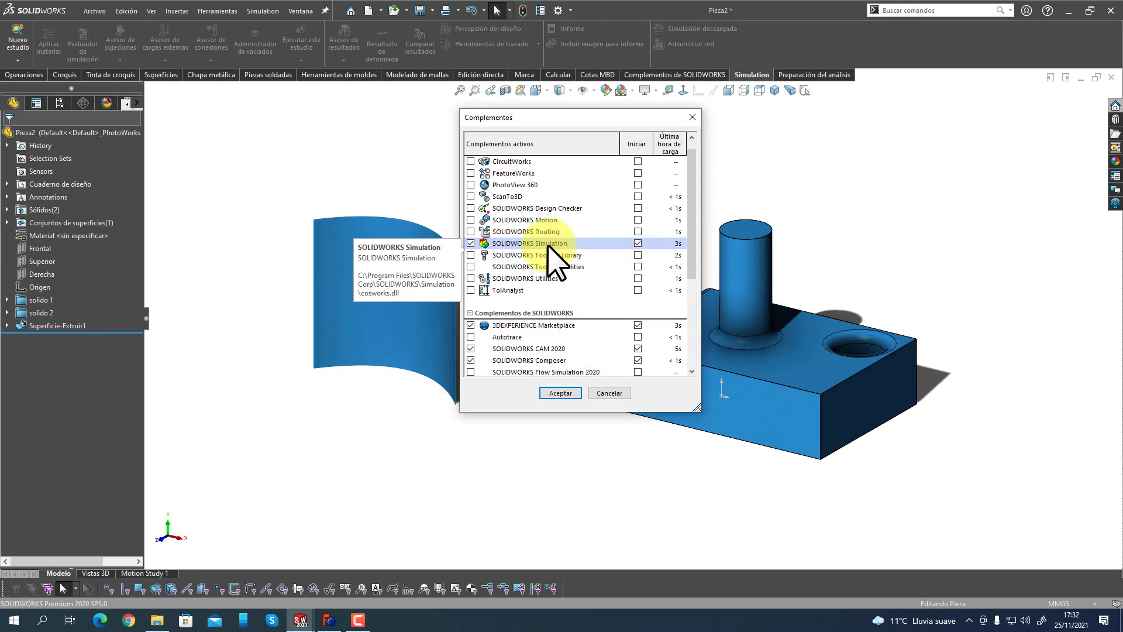
pyautogui.scroll(1, 548, 246)
pyautogui.click(548, 234)
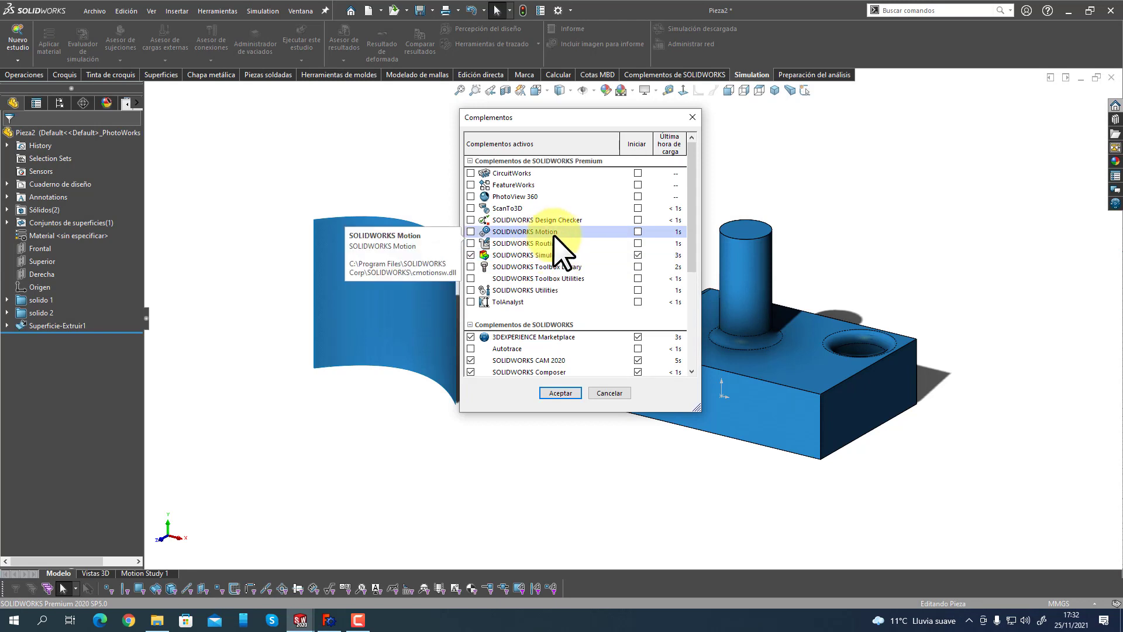
pyautogui.click(566, 301)
# Check the Flow Simulation 2020 and 3DCloudByMe entries, then cancel the list unchanged.
pyautogui.scroll(-3, 568, 300)
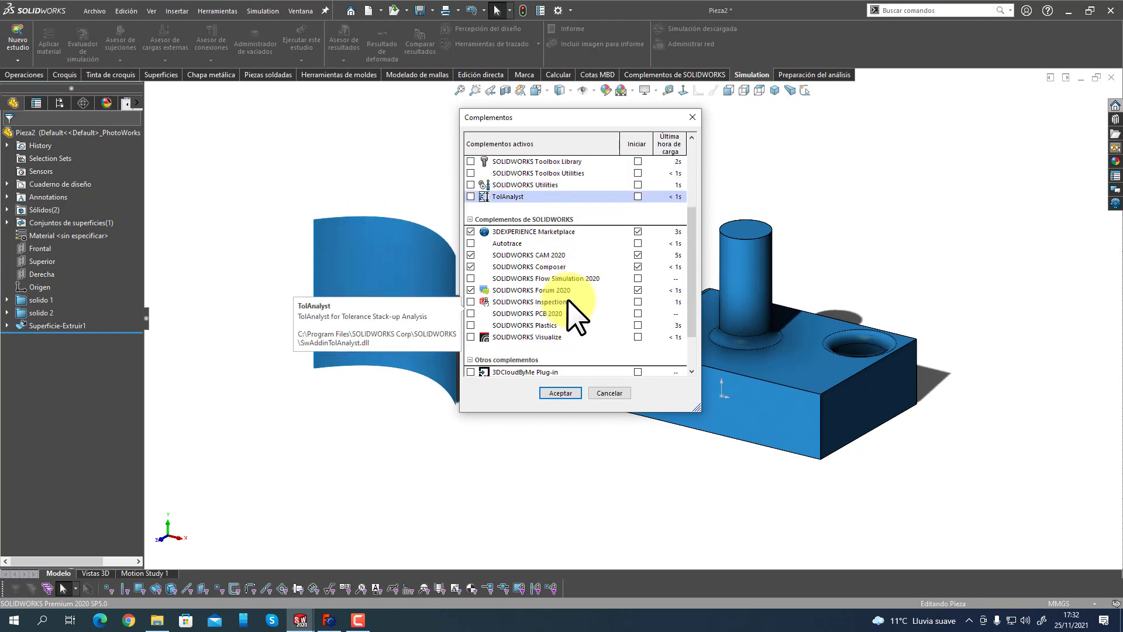
pyautogui.scroll(-2, 568, 300)
pyautogui.click(517, 231)
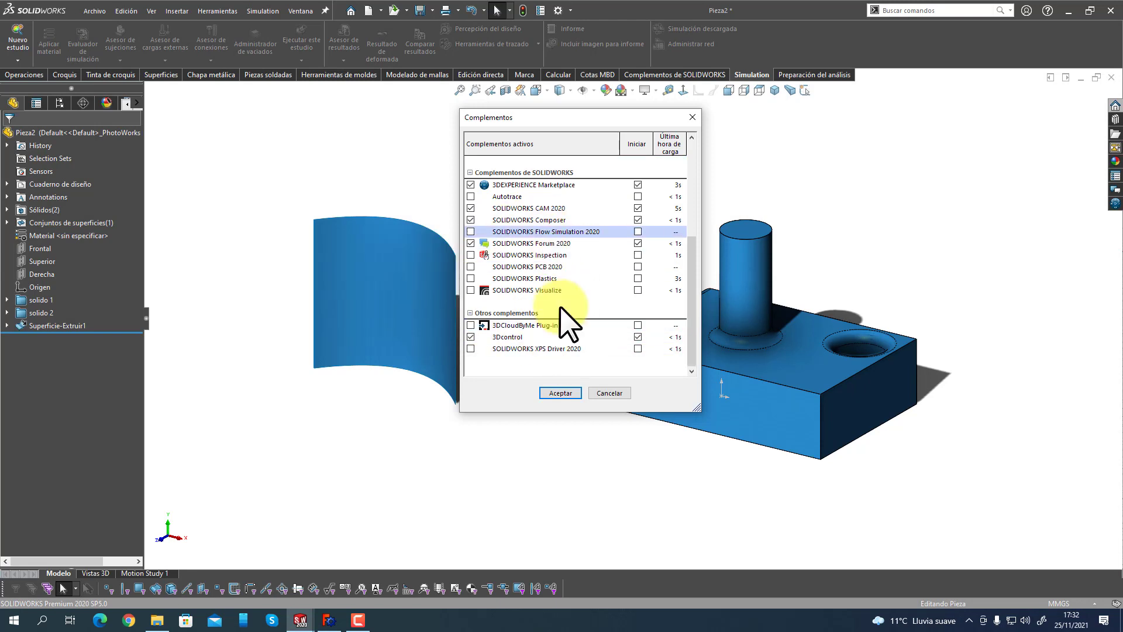
pyautogui.click(562, 324)
pyautogui.click(610, 393)
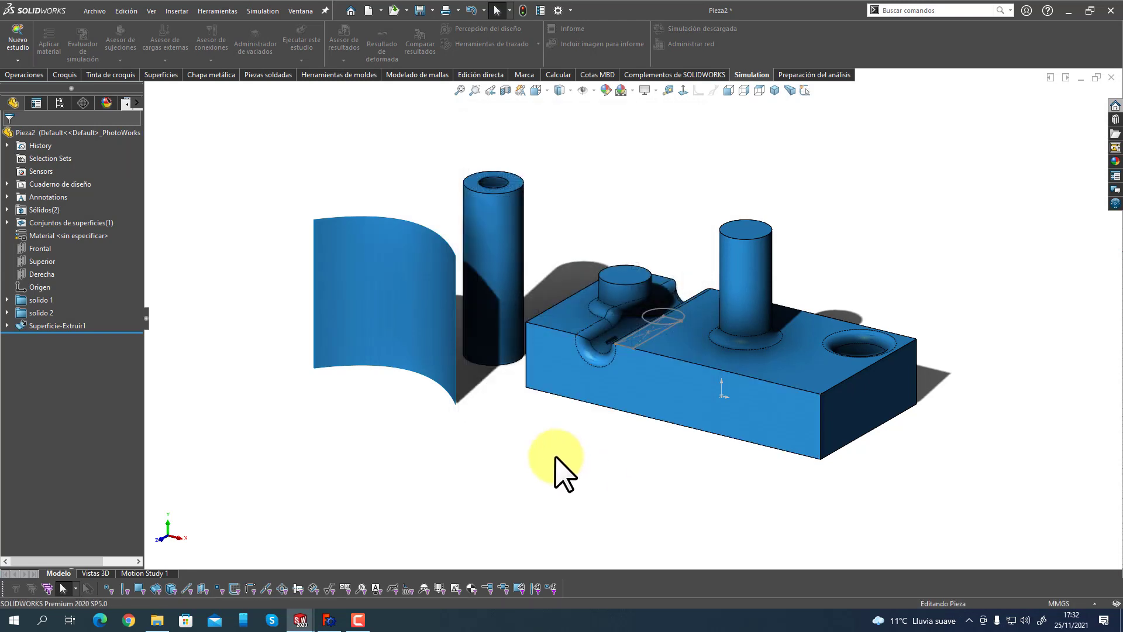
# Bring FreeCAD forward and switch to the FEM workbench.
pyautogui.click(330, 619)
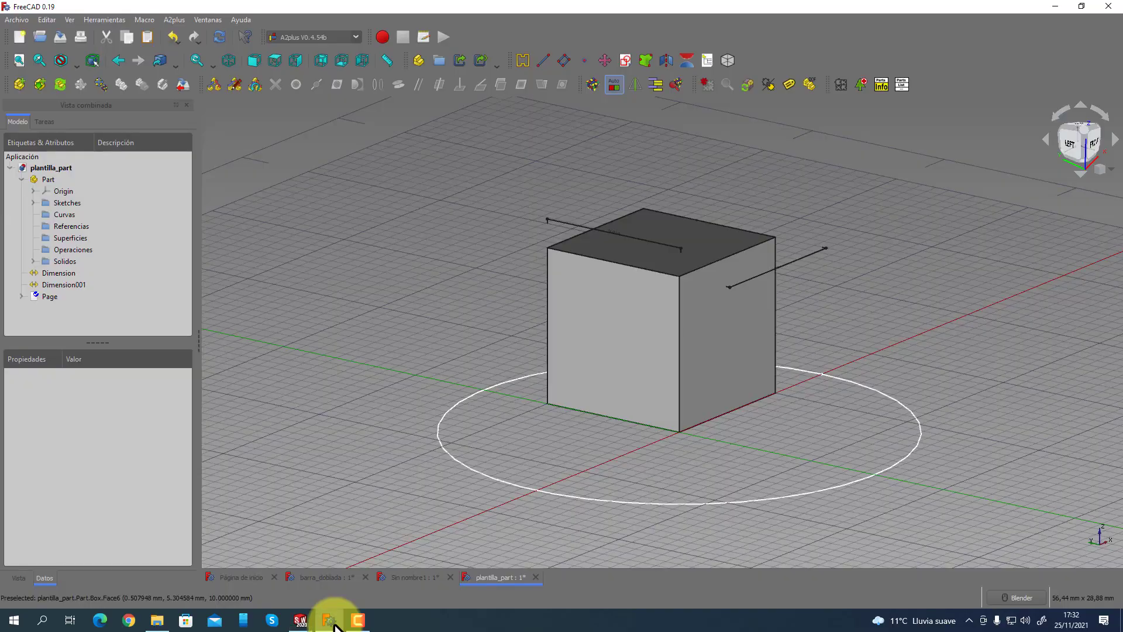
pyautogui.click(355, 38)
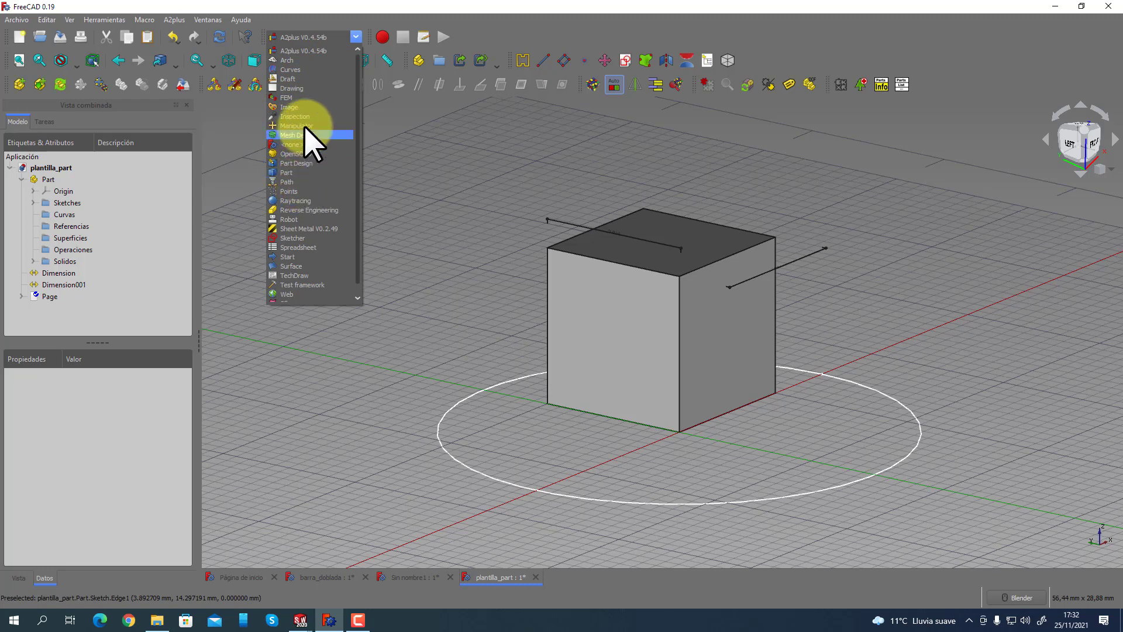
pyautogui.click(290, 97)
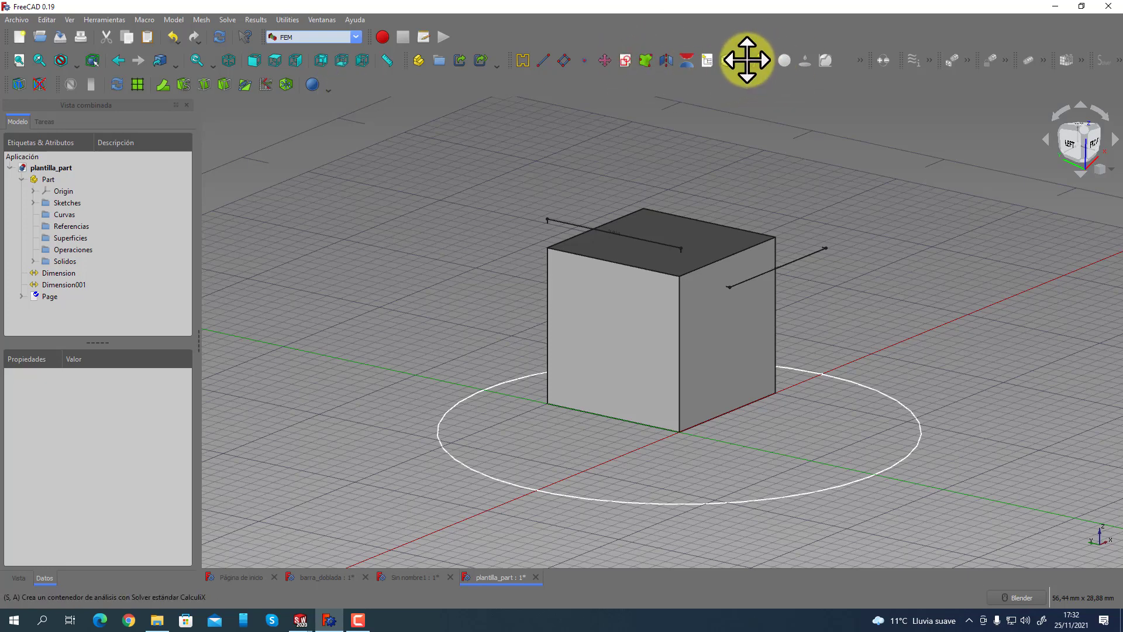
# Move the Part primitives and View toolbars to a third row and redock the FEM toolbar on top.
pyautogui.moveTo(747, 60); pyautogui.dragTo(344, 85)
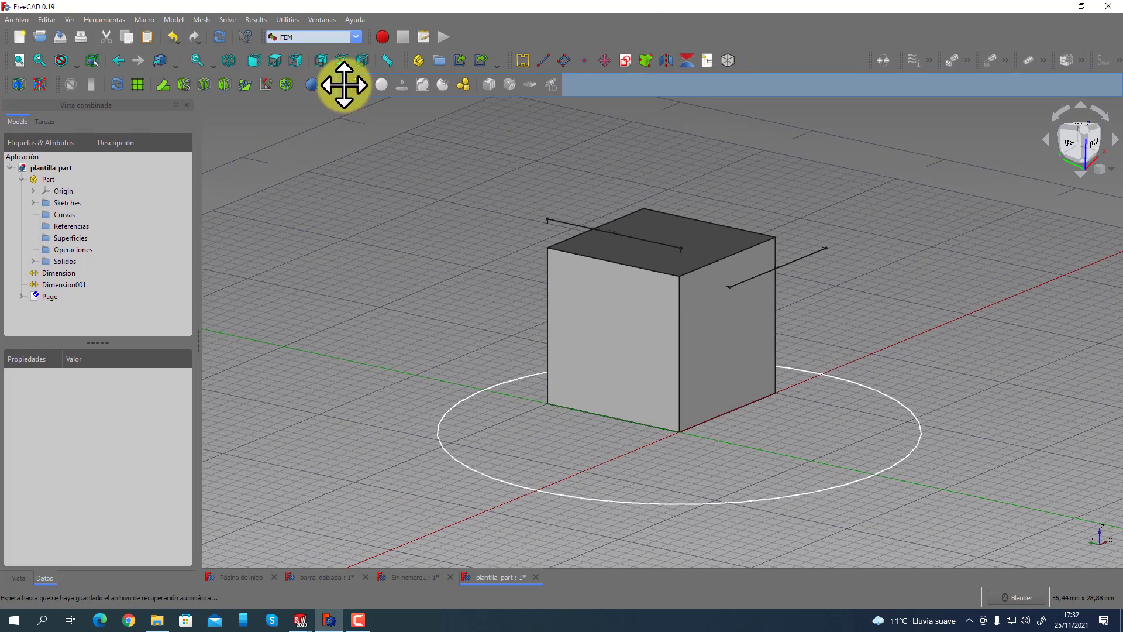
pyautogui.moveTo(871, 61)
pyautogui.mouseDown()
pyautogui.moveTo(694, 89)
pyautogui.moveTo(871, 61)
pyautogui.mouseUp()
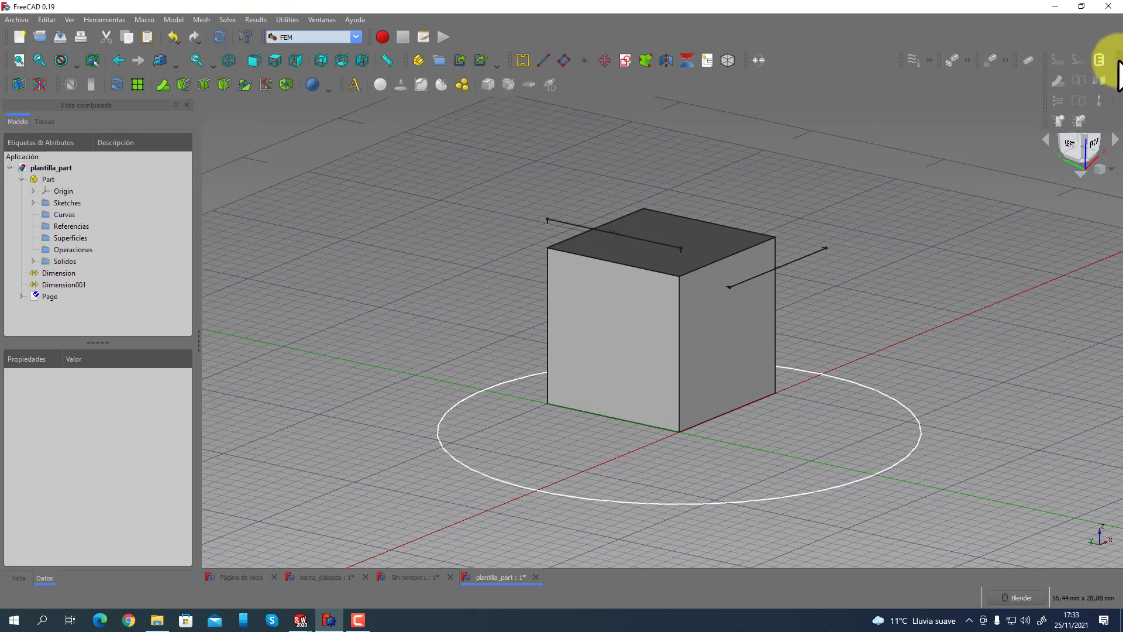
pyautogui.click(1119, 60)
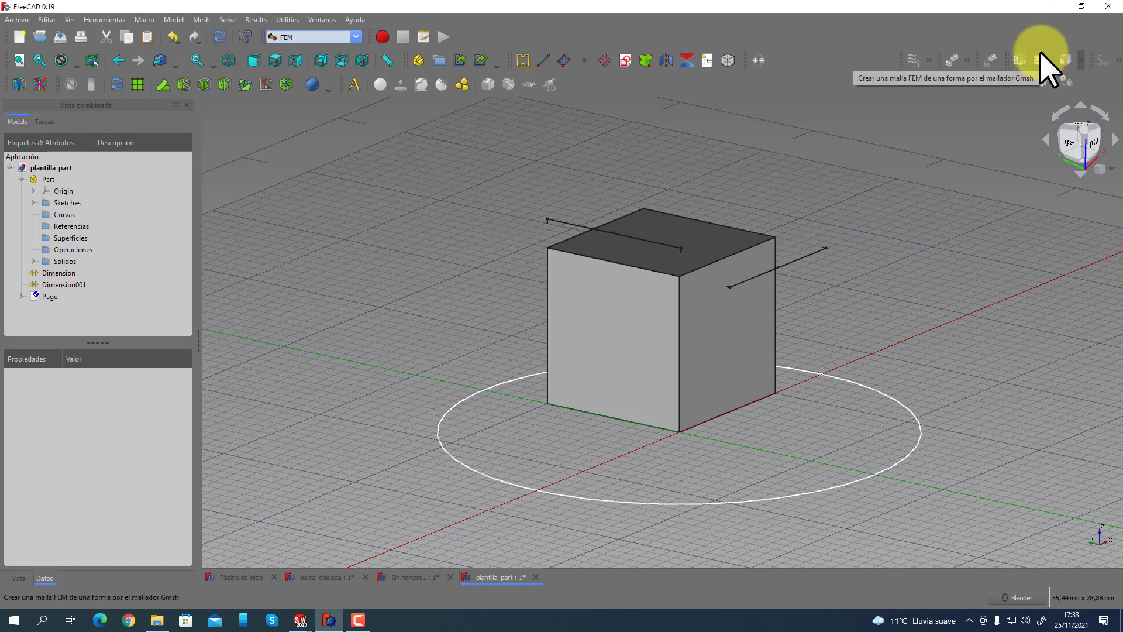
pyautogui.moveTo(1015, 55); pyautogui.dragTo(1028, 81)
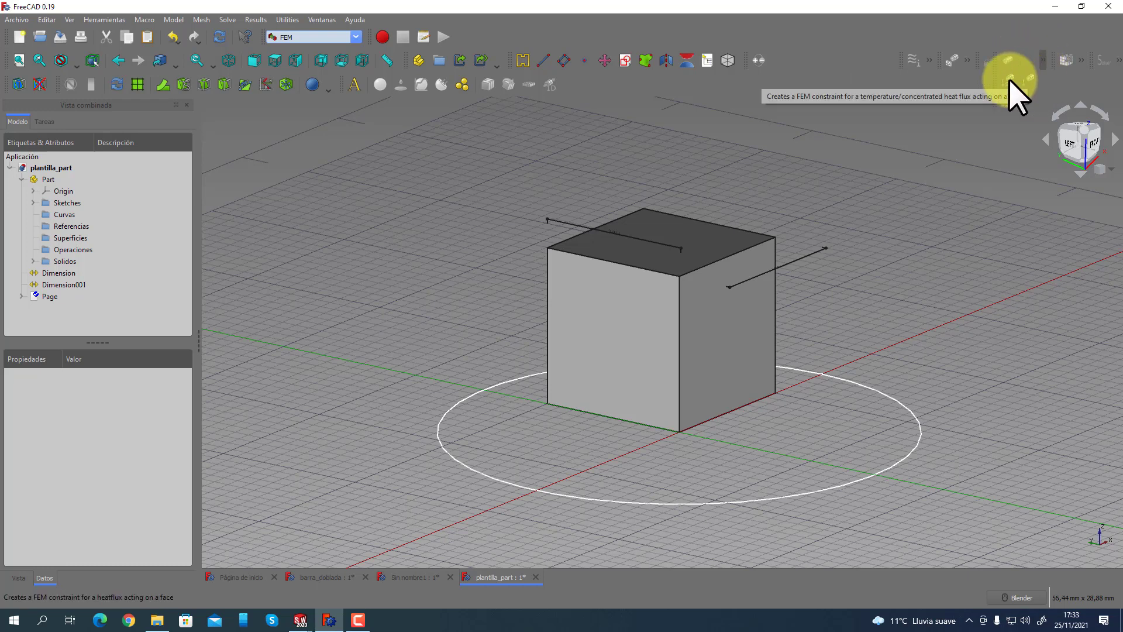
pyautogui.moveTo(1015, 93); pyautogui.dragTo(931, 64)
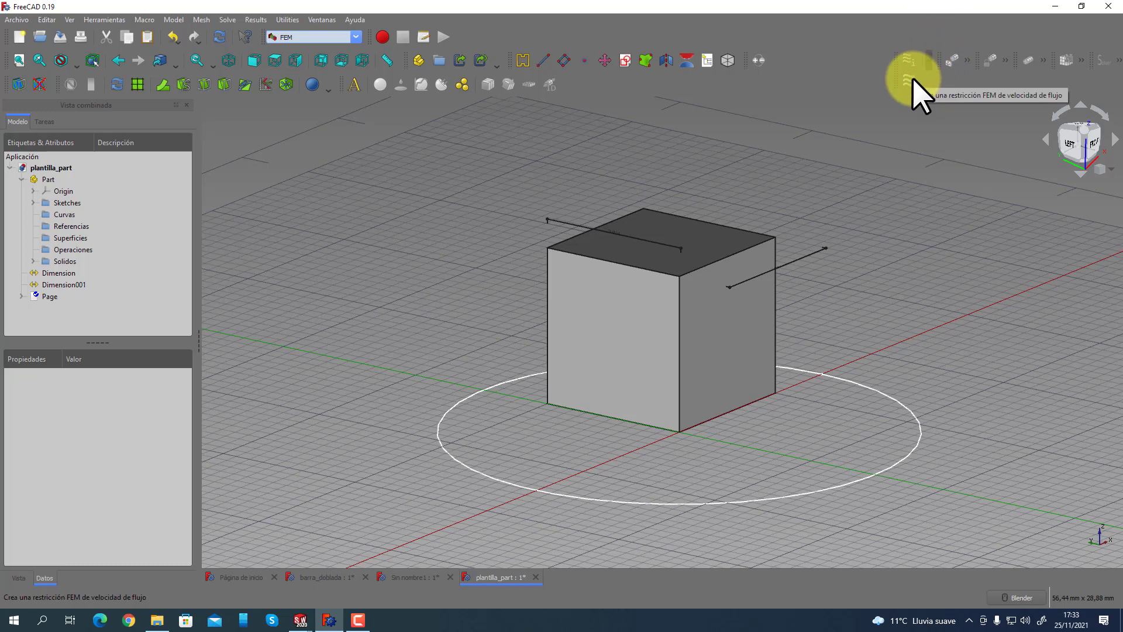
pyautogui.click(327, 88)
# Switch FreeCAD to the Image workbench, then bring SOLIDWORKS Pieza2 to the front.
pyautogui.click(327, 90)
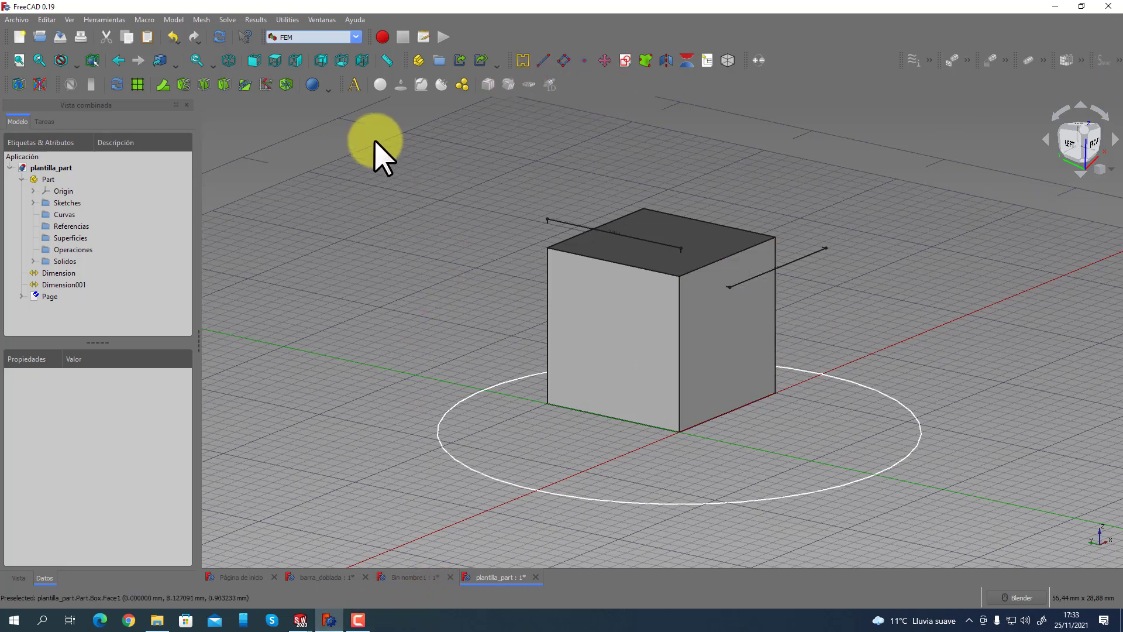
pyautogui.click(355, 36)
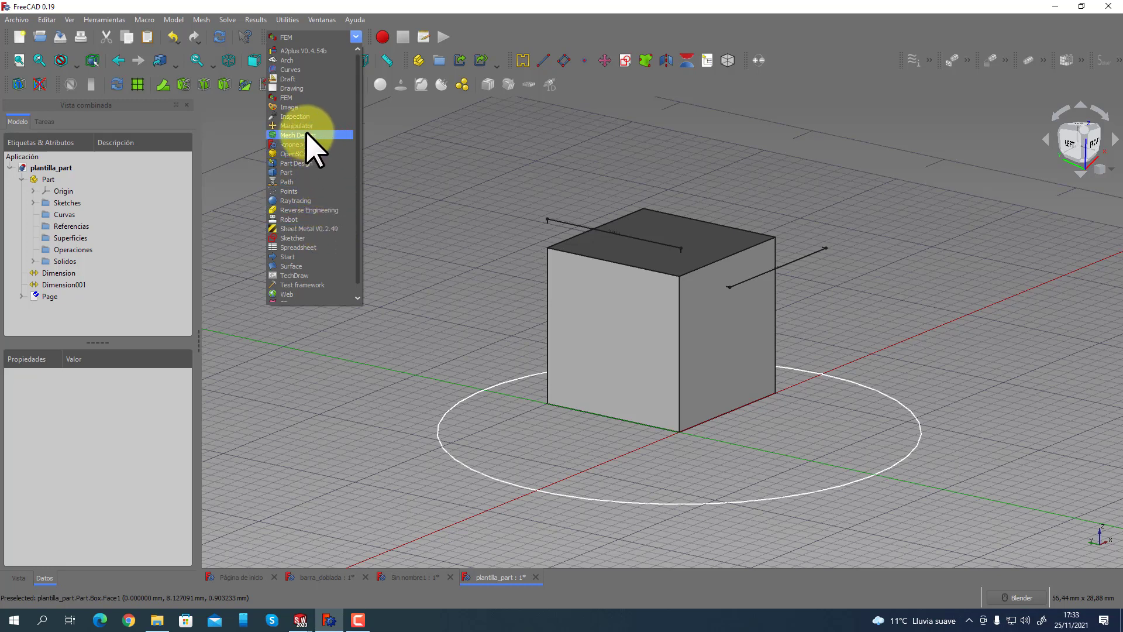
pyautogui.click(288, 107)
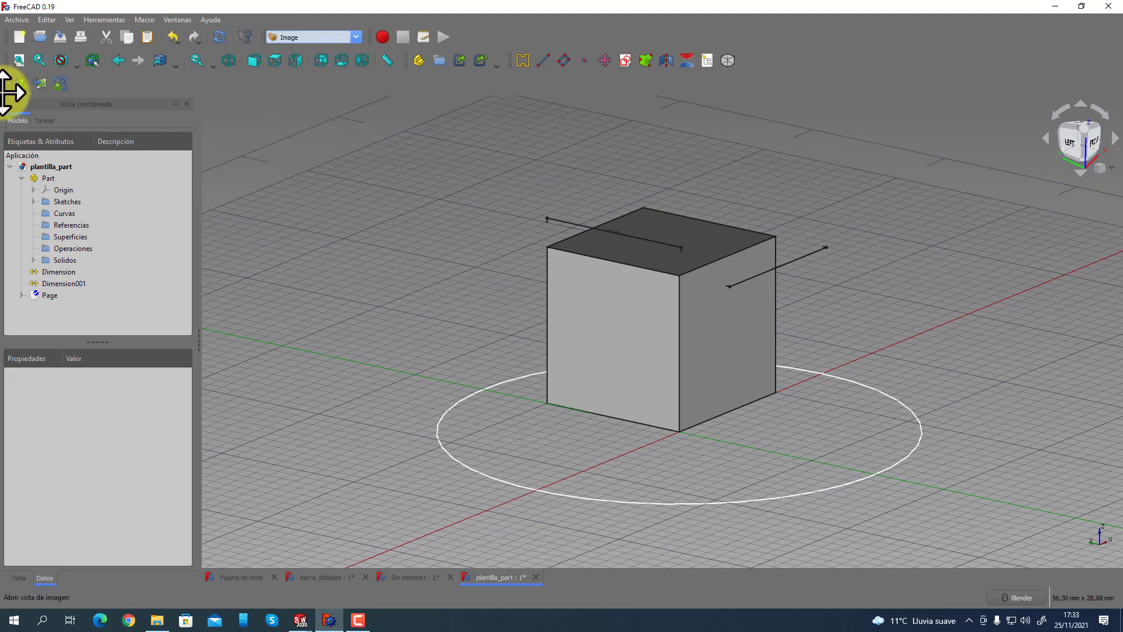
pyautogui.moveTo(300, 619)
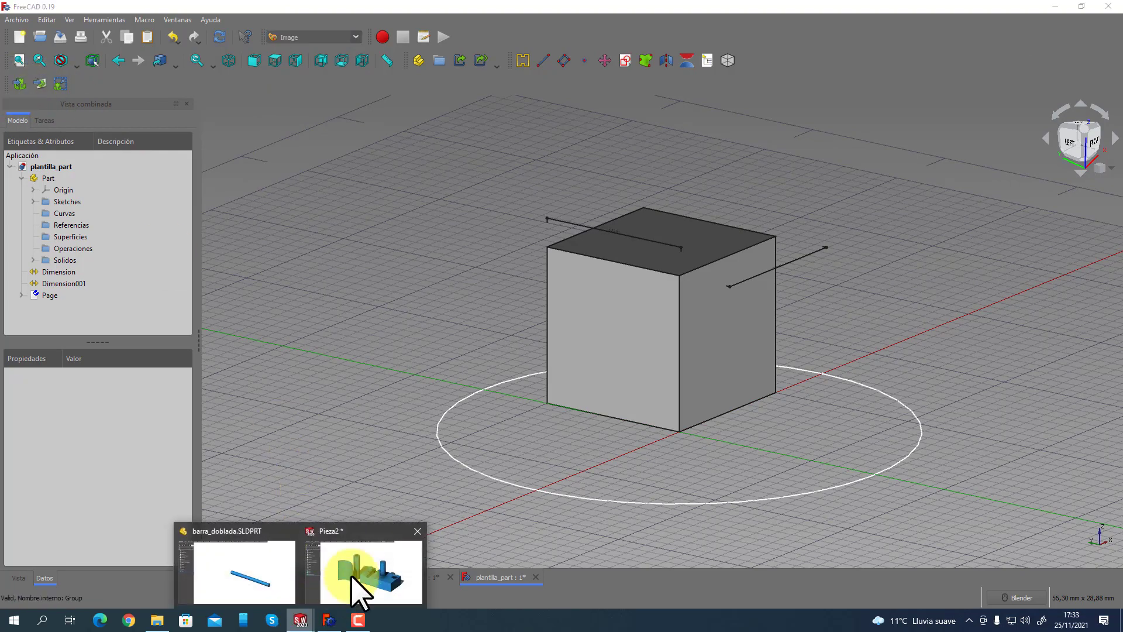
pyautogui.click(380, 562)
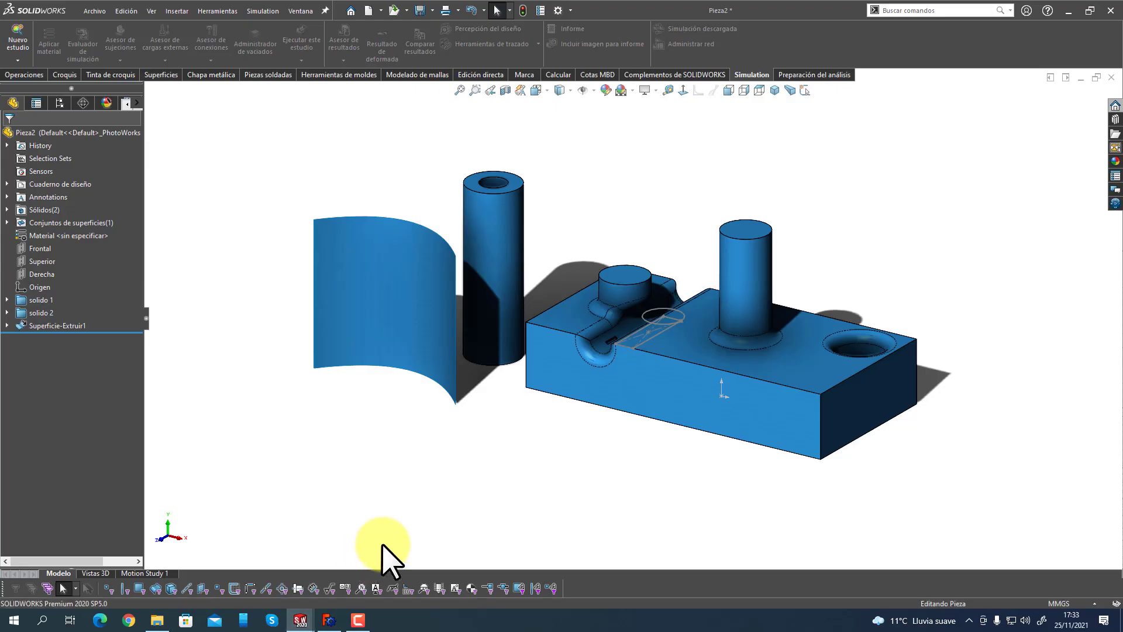
# Sketch on the Superior plane and insert E:\cierre.jpg with Herramientas de croquizar > Imagen de croquis.
pyautogui.click(42, 261)
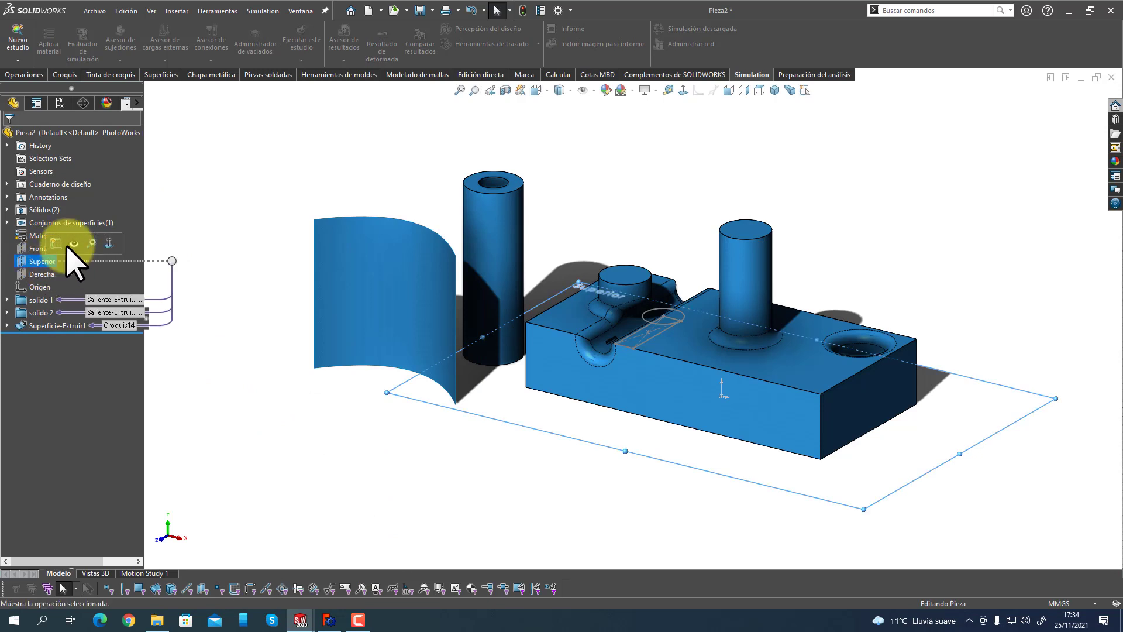
pyautogui.click(95, 258)
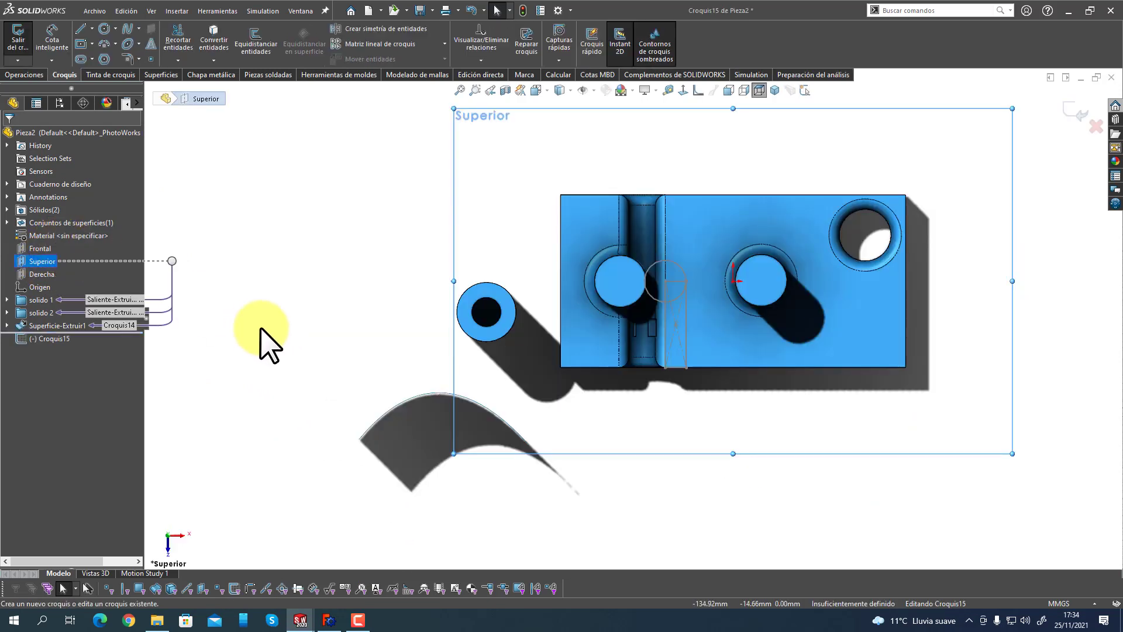
pyautogui.click(234, 12)
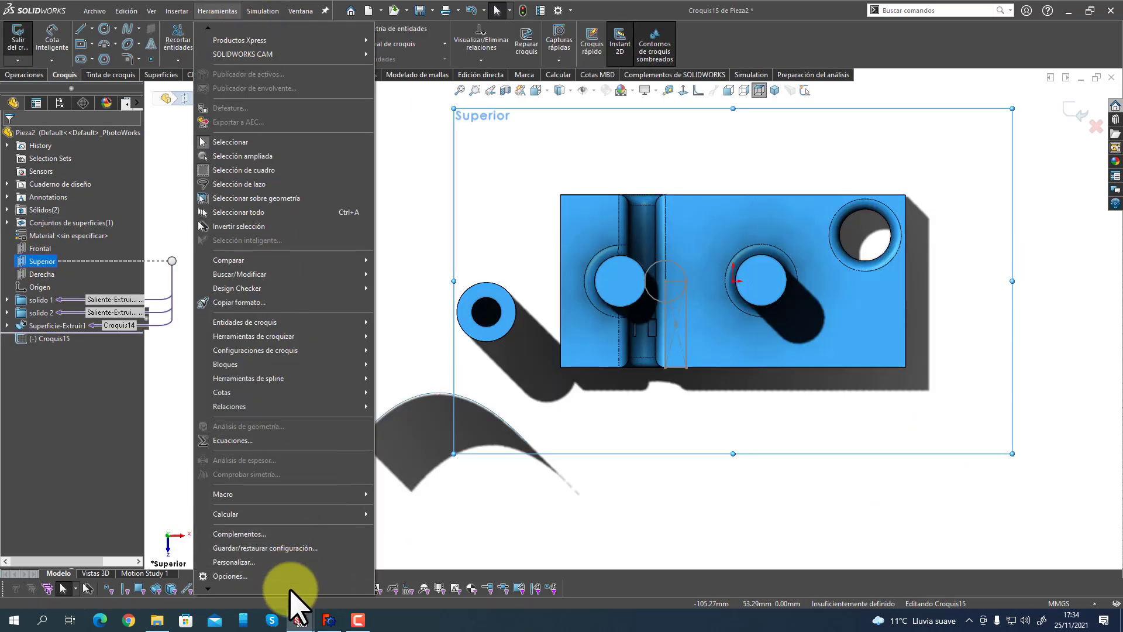
pyautogui.scroll(-2, 290, 589)
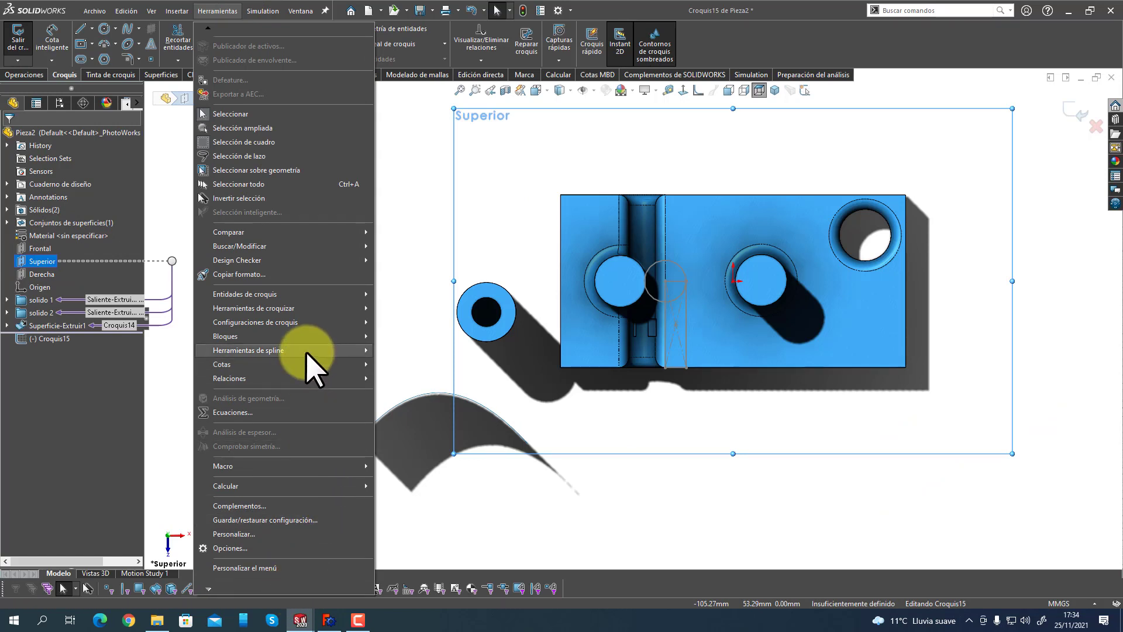
pyautogui.moveTo(306, 323)
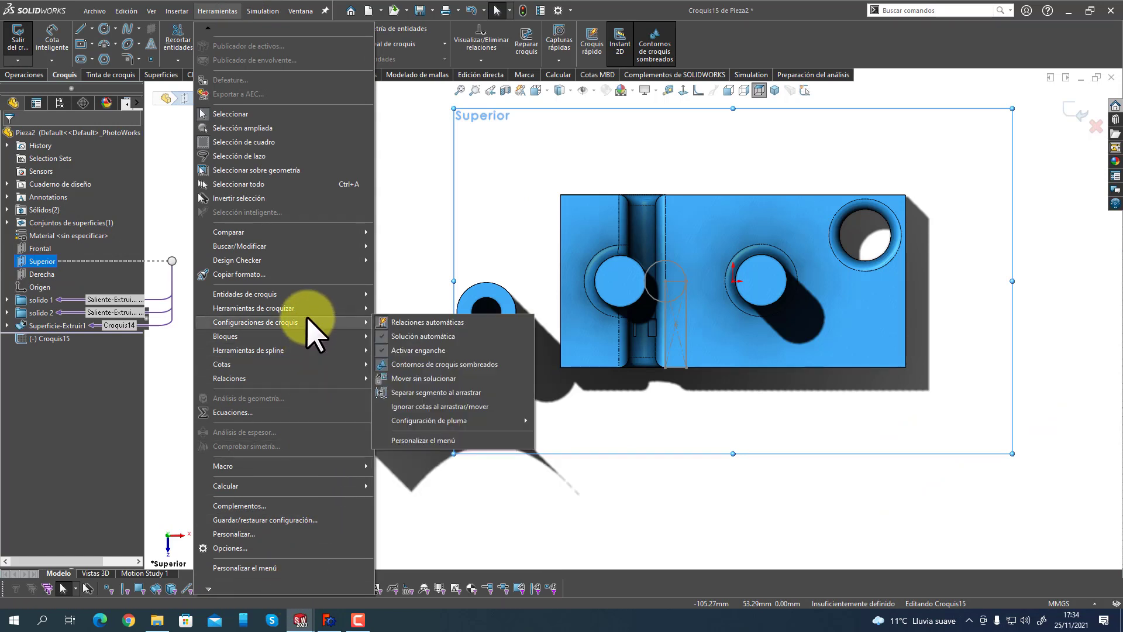
pyautogui.moveTo(354, 309)
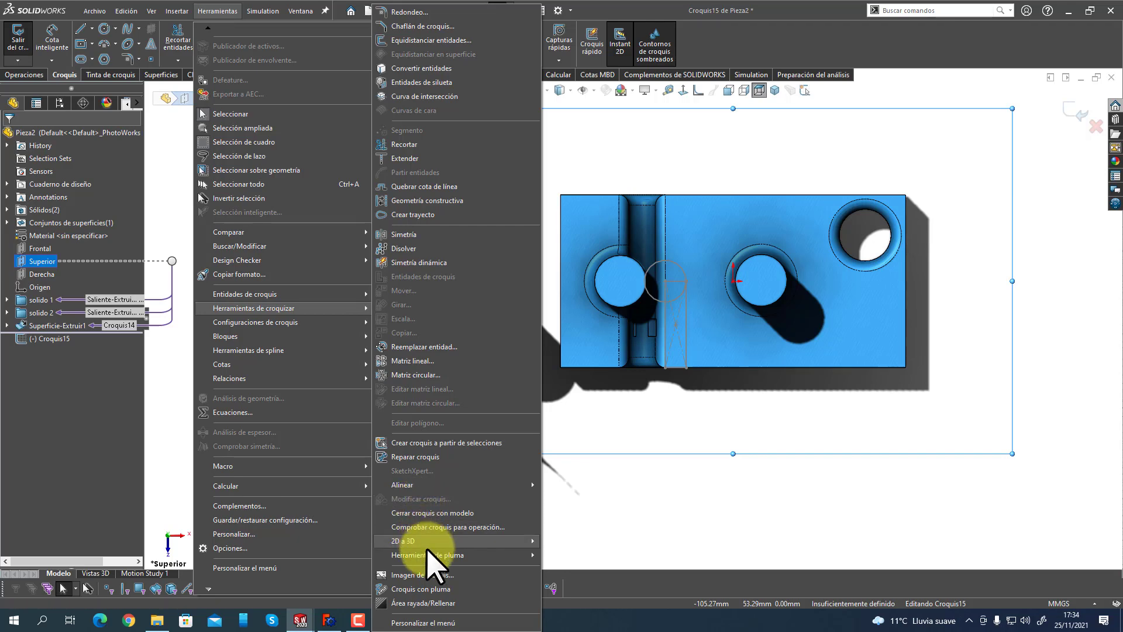
pyautogui.click(448, 576)
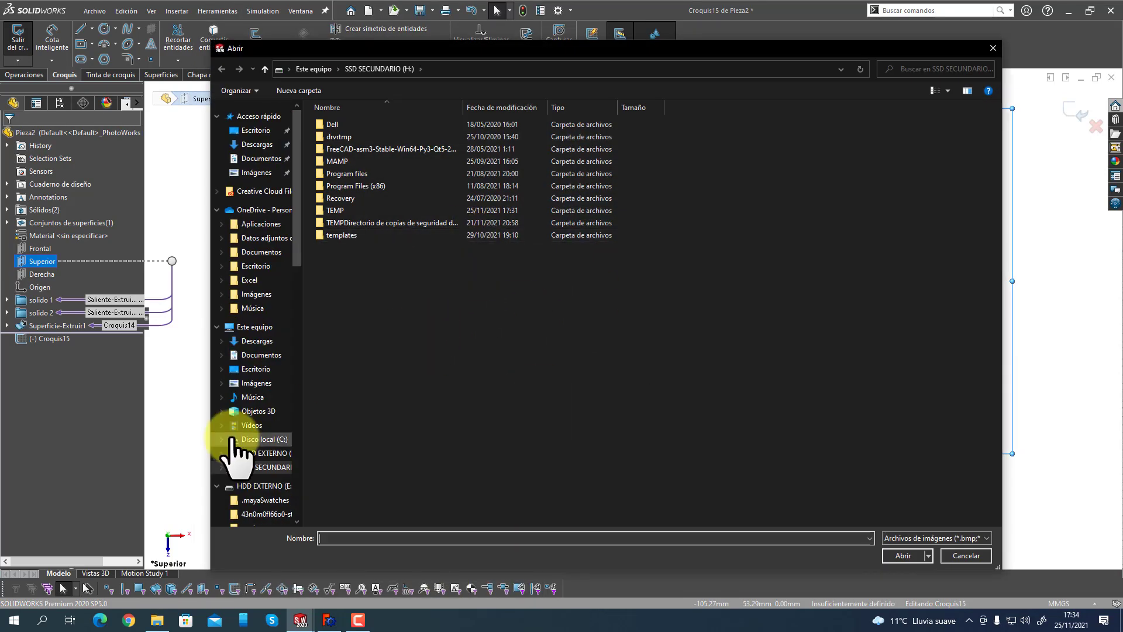
pyautogui.click(265, 454)
pyautogui.scroll(-5, 556, 397)
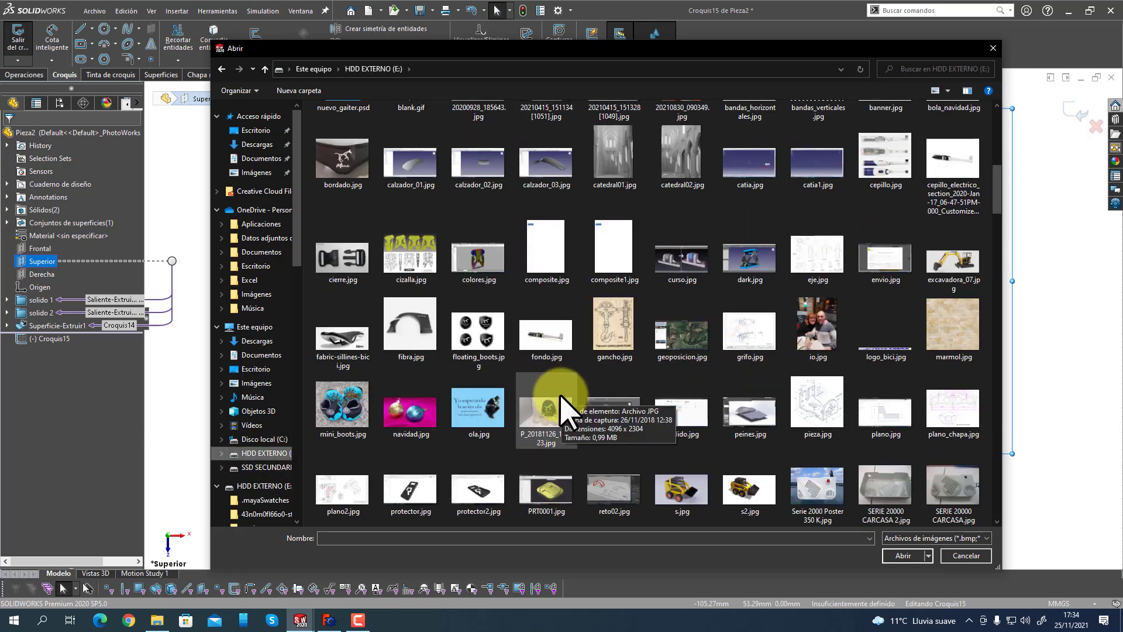
pyautogui.click(360, 266)
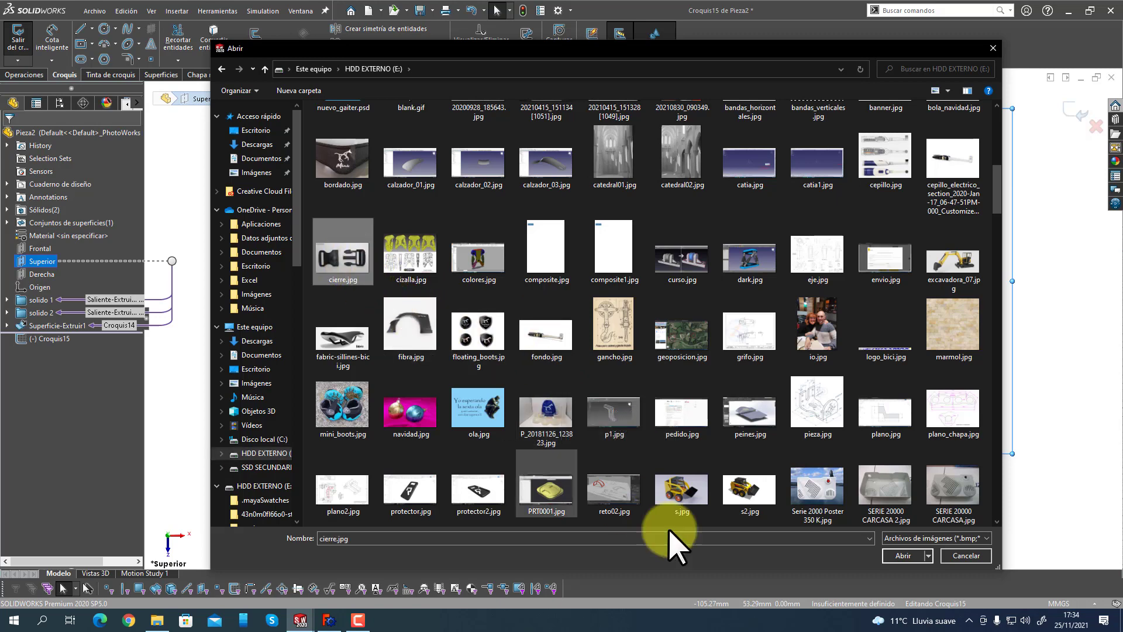
pyautogui.click(901, 556)
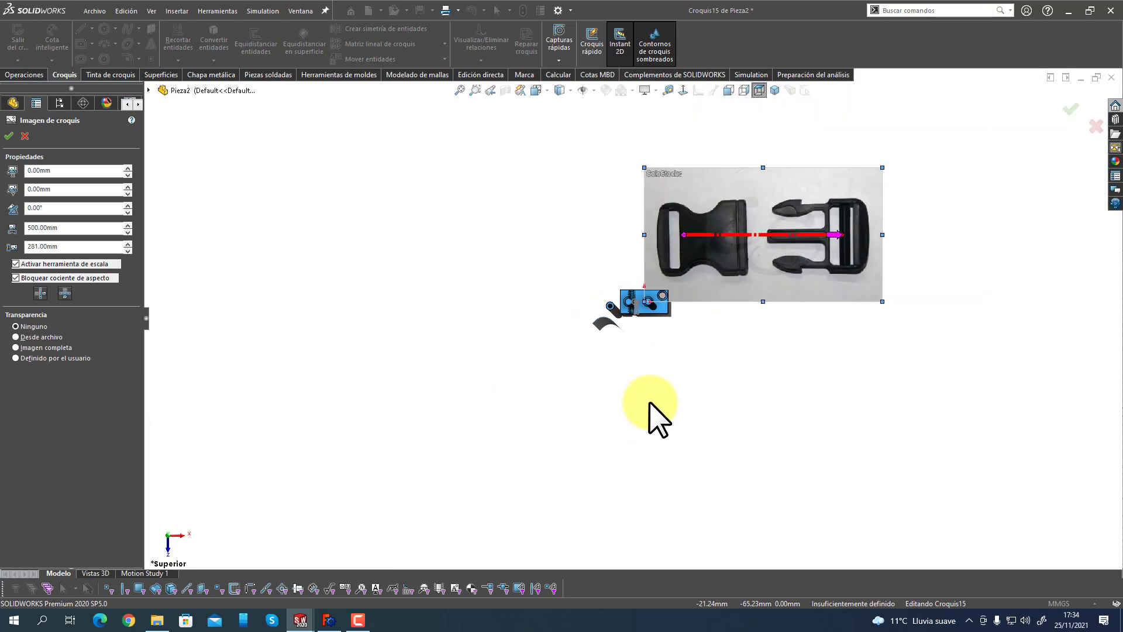
# Draw the scale line across the buckle's left part and set its length to 60 mm.
pyautogui.scroll(1, 816, 177)
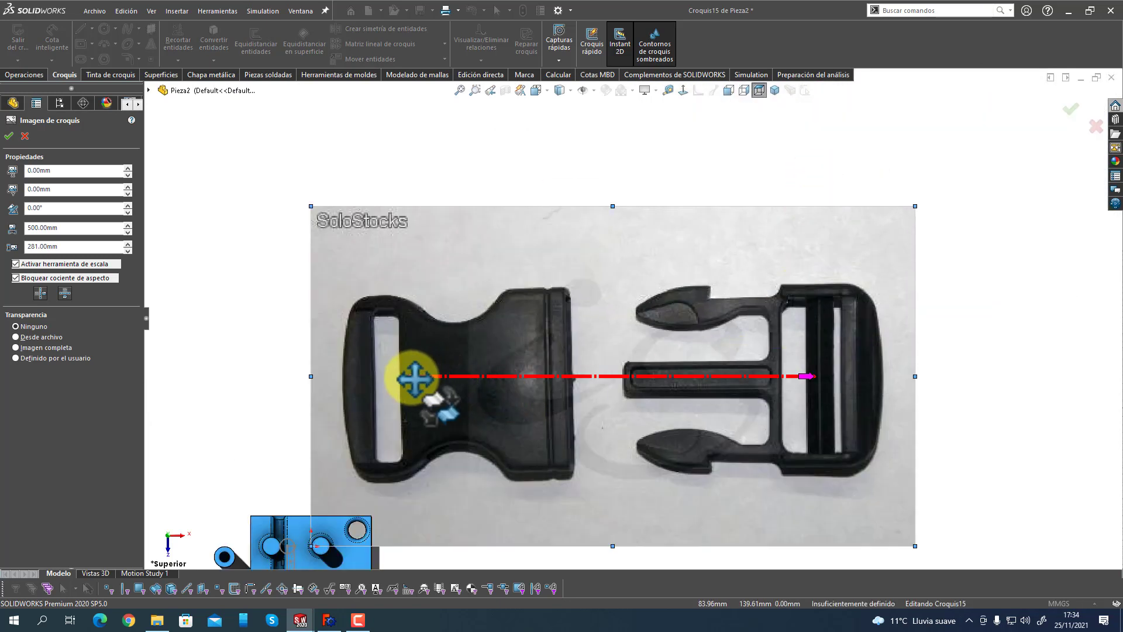
pyautogui.moveTo(410, 386); pyautogui.dragTo(343, 391)
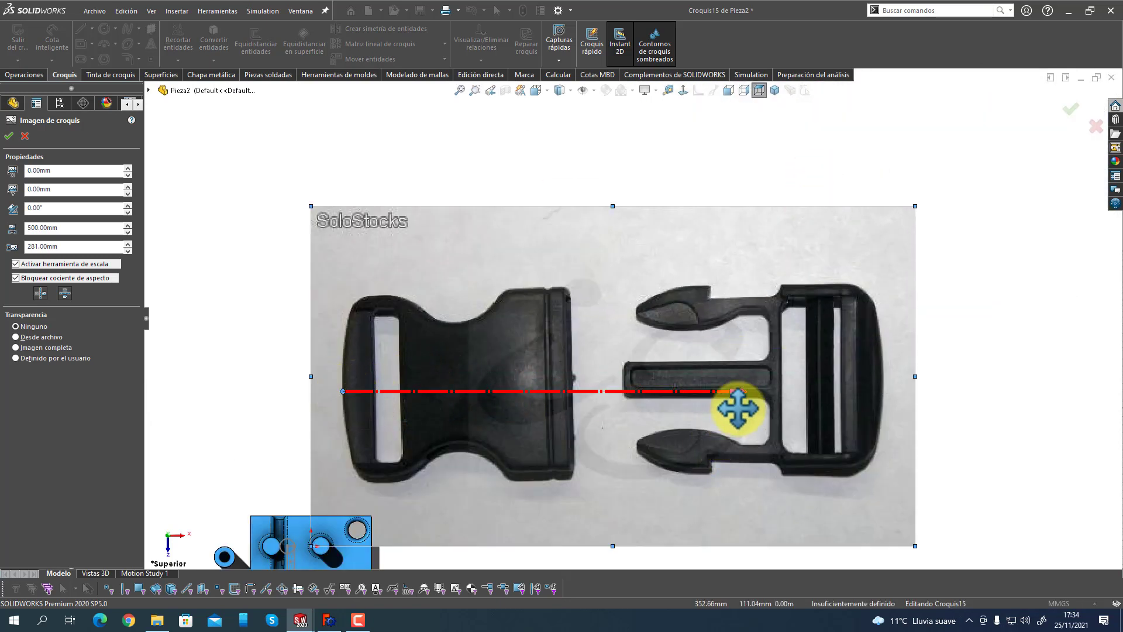
pyautogui.moveTo(740, 391); pyautogui.dragTo(569, 390)
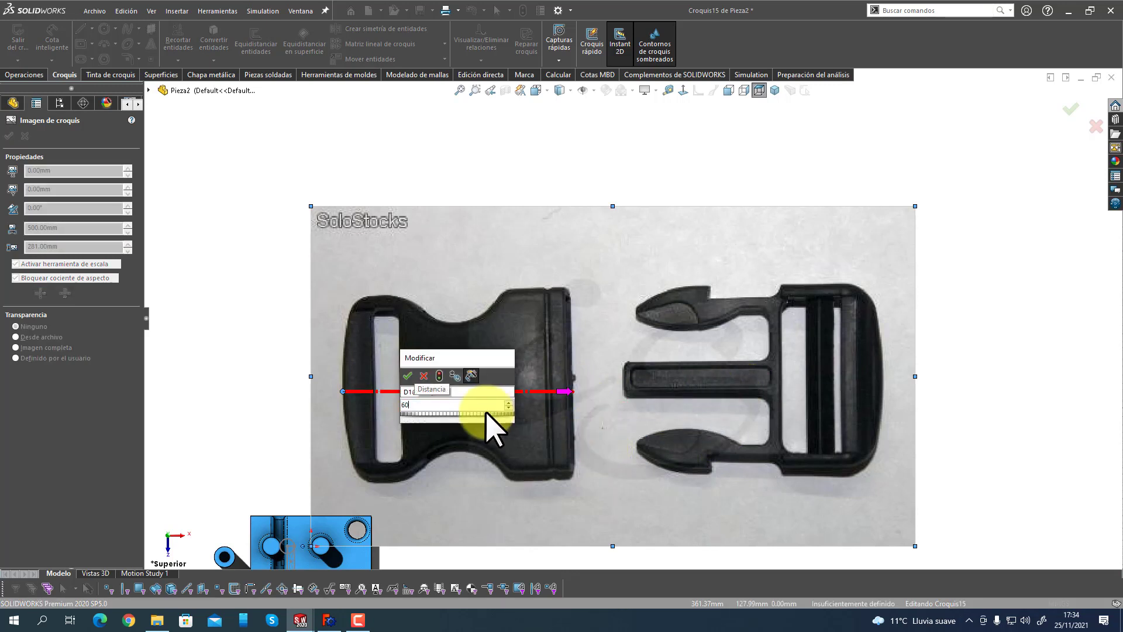
pyautogui.write('60')
pyautogui.press('Return')
# Confirm the rescaled 157.68 × 88.61 mm sketch image and switch back to FreeCAD.
pyautogui.scroll(-2, 491, 427)
pyautogui.scroll(5, 547, 389)
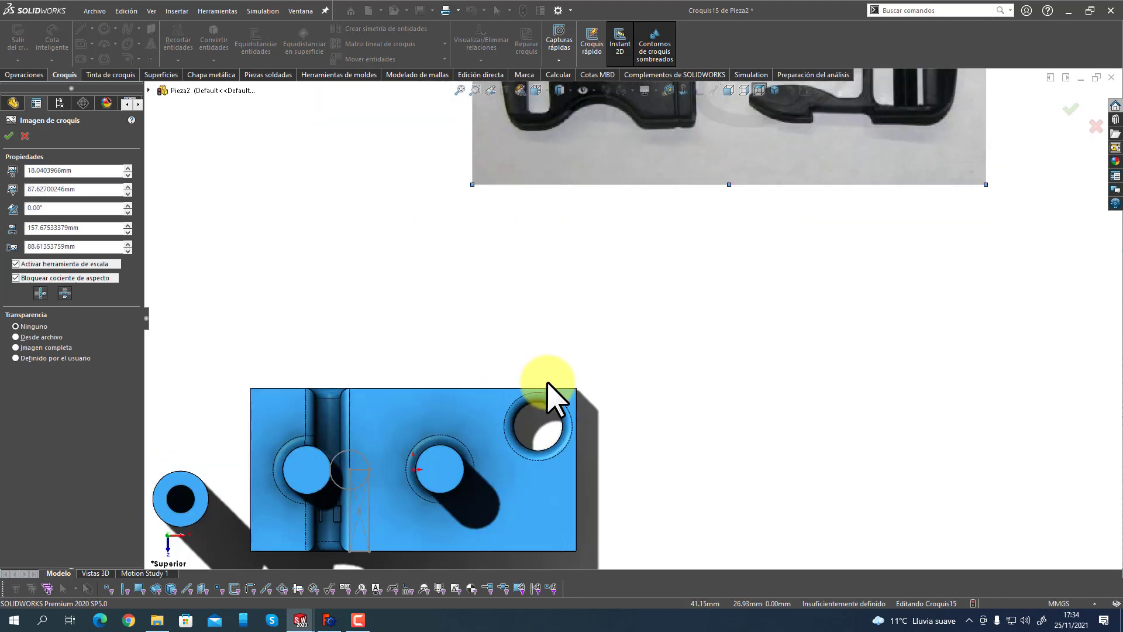
pyautogui.scroll(-3, 640, 243)
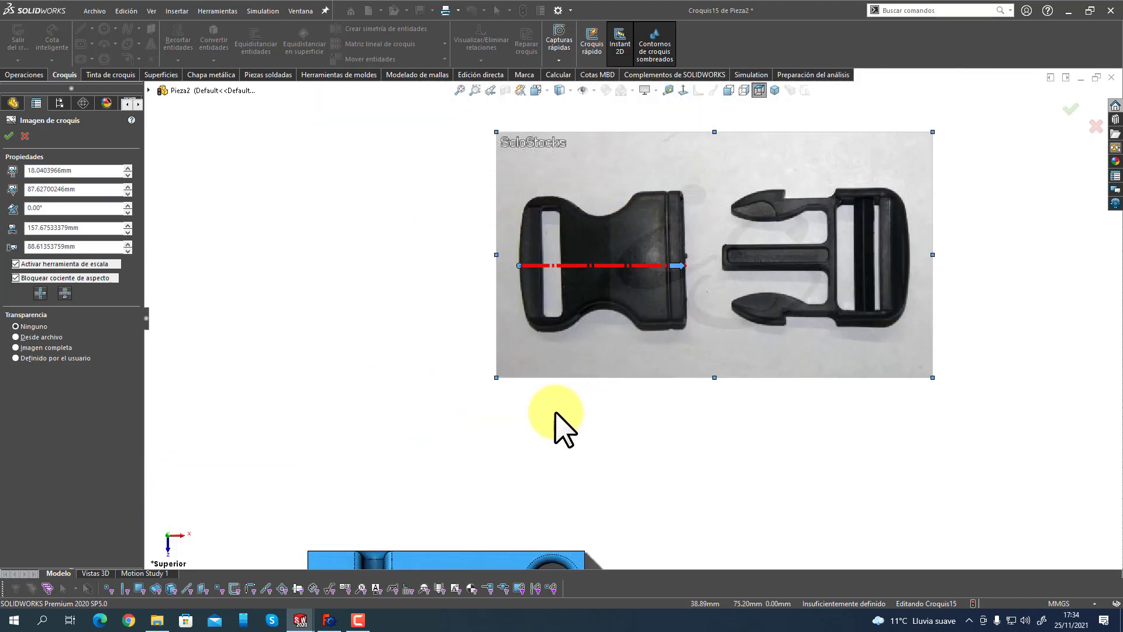
pyautogui.click(10, 137)
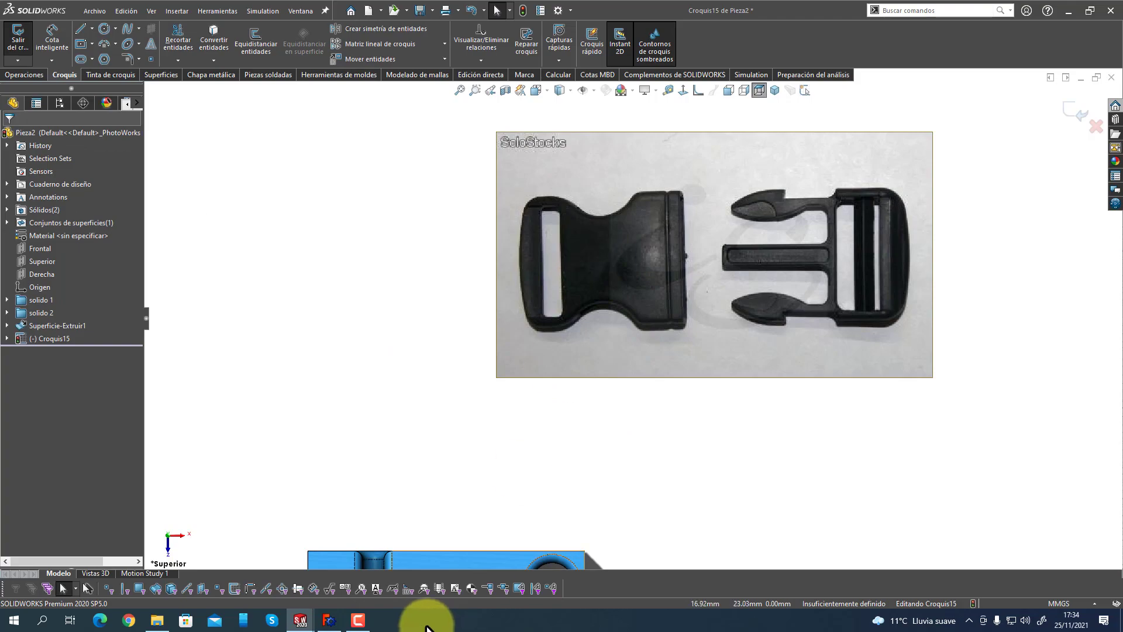
pyautogui.click(328, 621)
# Orbit the cube slightly and set the top view.
pyautogui.moveTo(313, 275); pyautogui.dragTo(349, 289, button='middle')
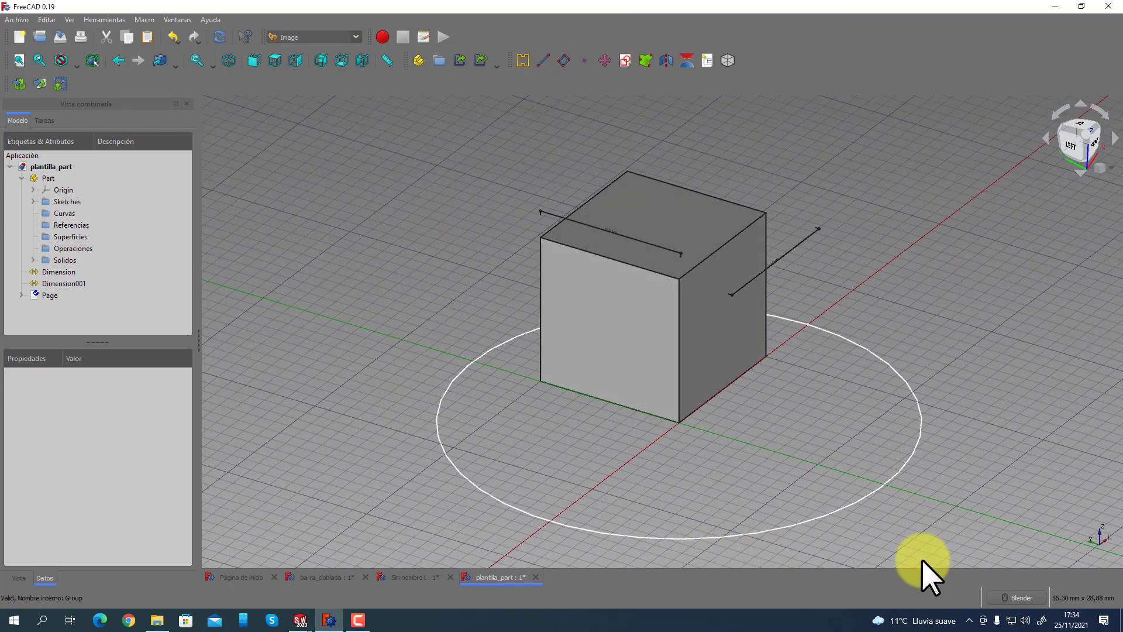
pyautogui.click(1079, 124)
pyautogui.scroll(-3, 572, 301)
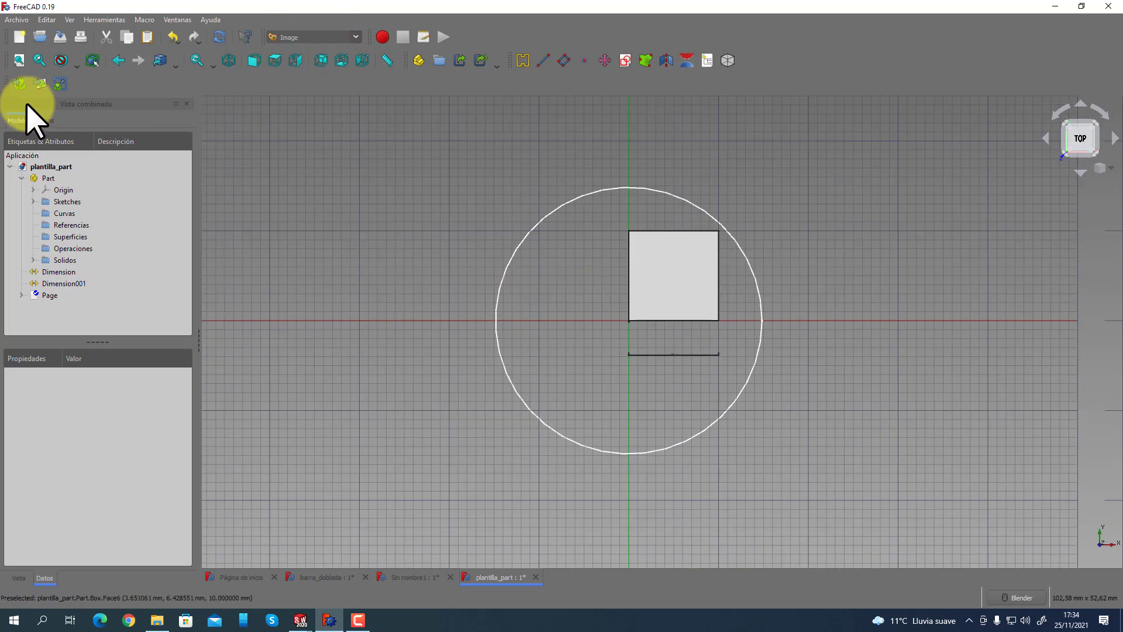
# Create an image plane from E:\cierre.jpg placed on the XY plane.
pyautogui.click(38, 84)
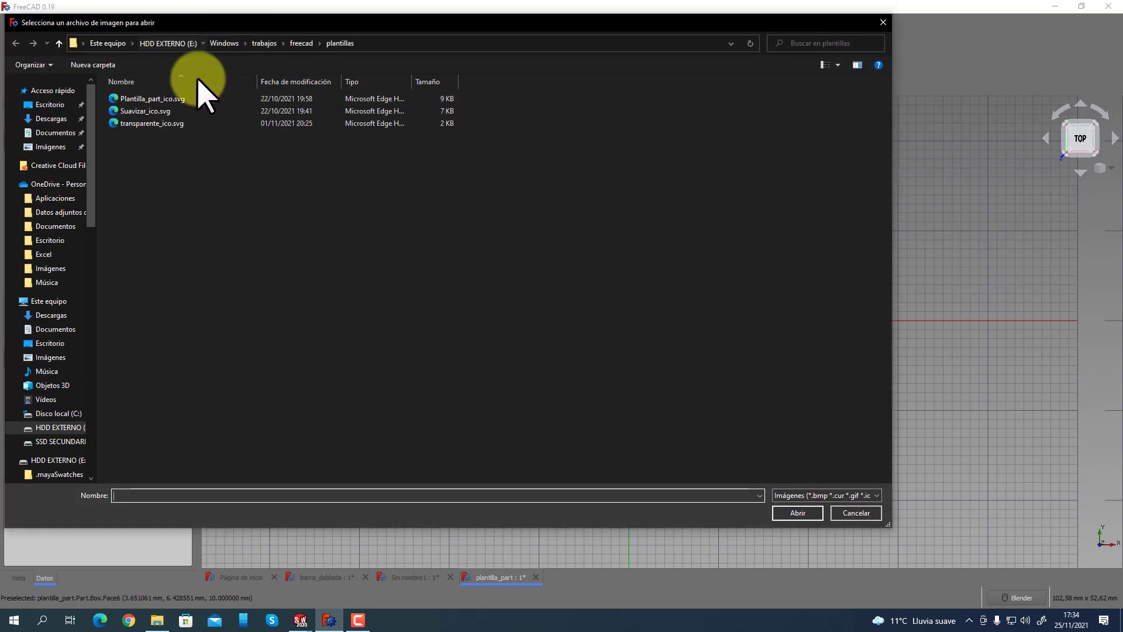
pyautogui.click(187, 44)
pyautogui.scroll(-3, 411, 379)
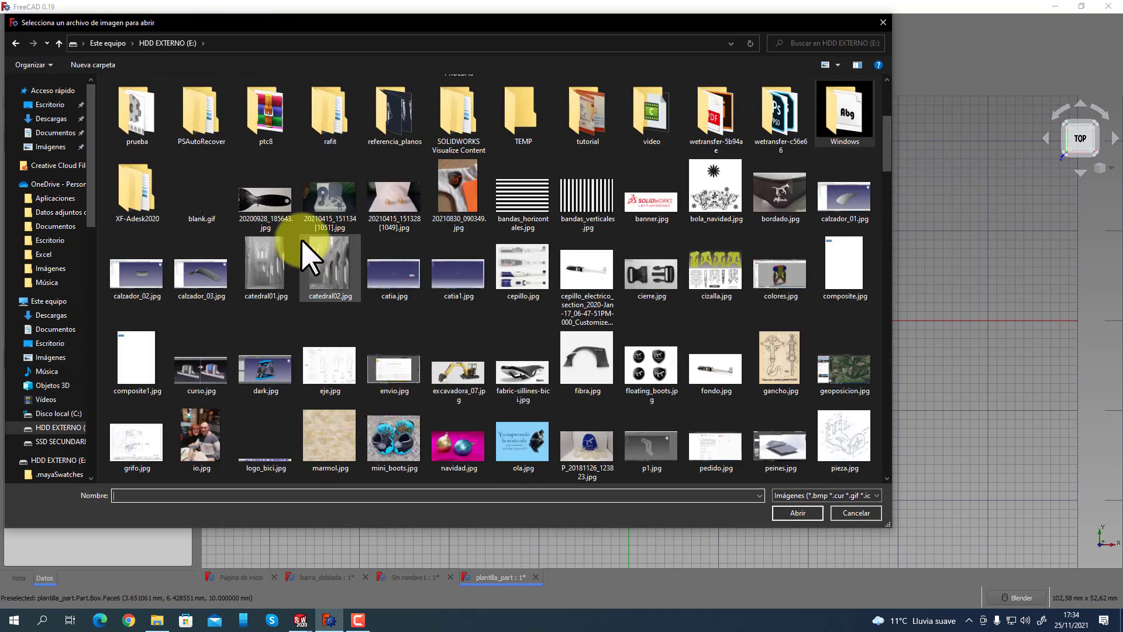
pyautogui.click(656, 295)
pyautogui.click(798, 513)
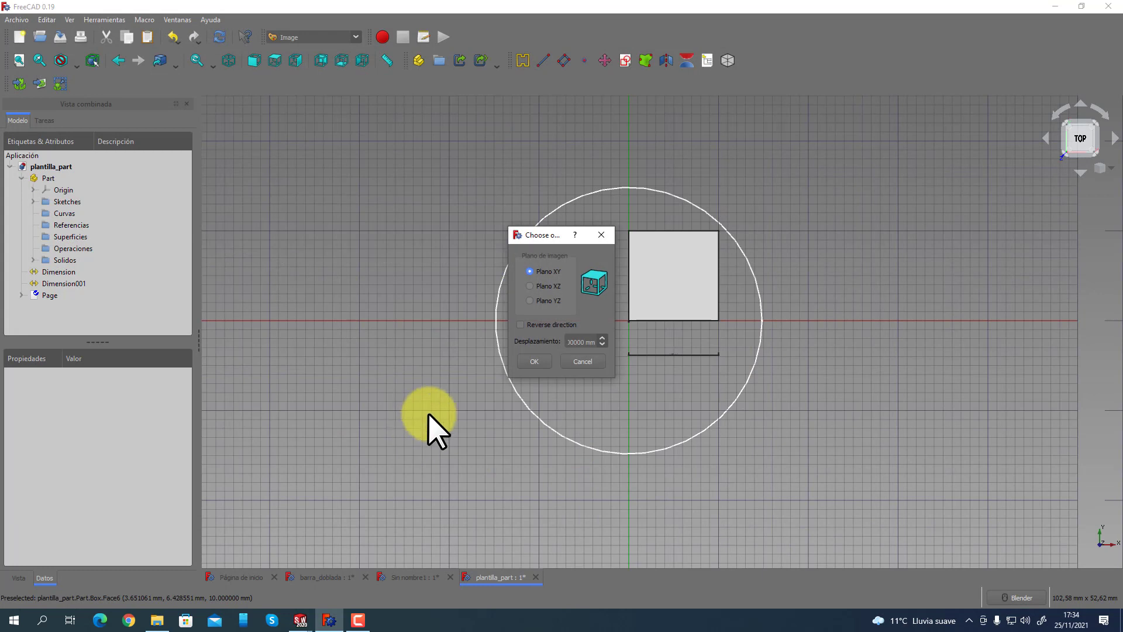
pyautogui.click(534, 361)
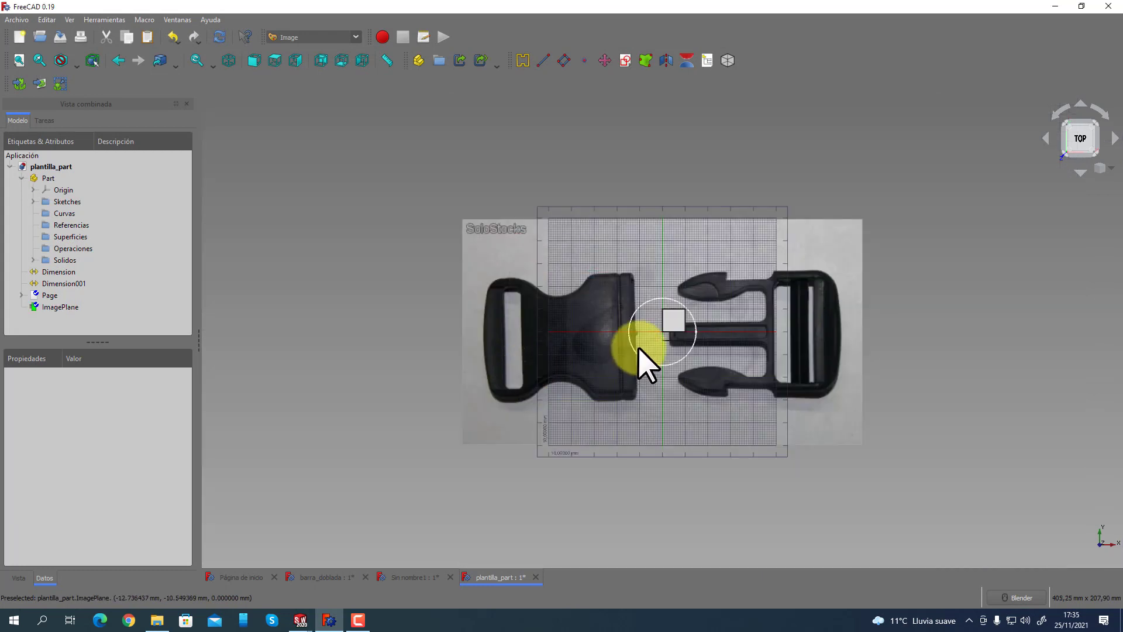
pyautogui.scroll(3, 643, 357)
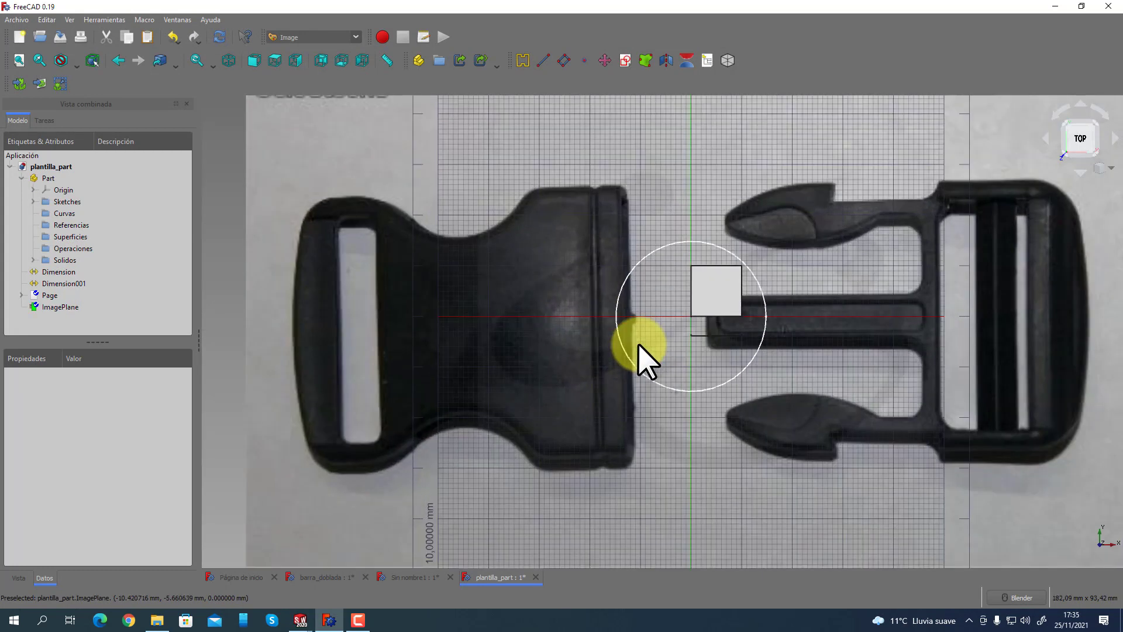
# Scale the ImagePlane using two reference points on the buckle spanning 60 mm.
pyautogui.click(60, 84)
pyautogui.moveTo(532, 293); pyautogui.dragTo(485, 447)
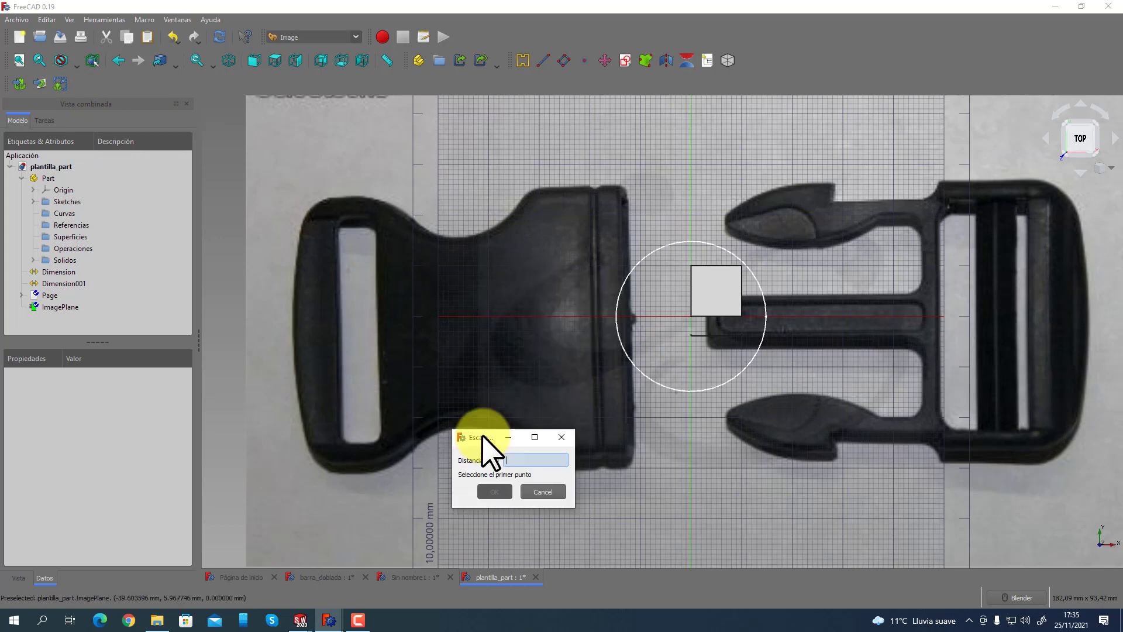
pyautogui.click(292, 327)
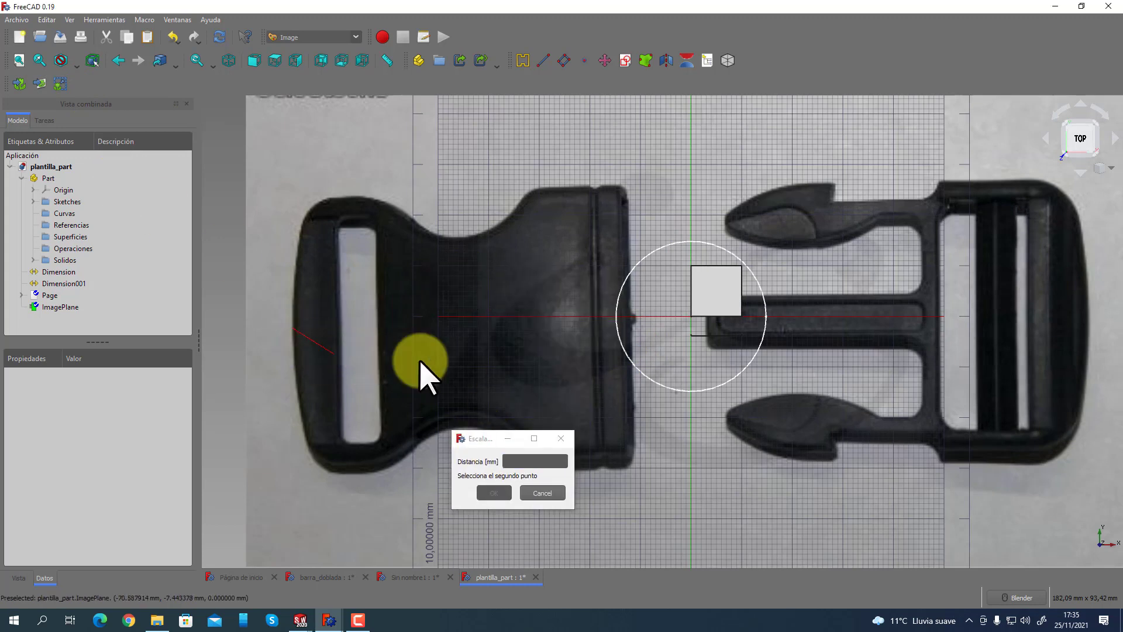
pyautogui.click(631, 320)
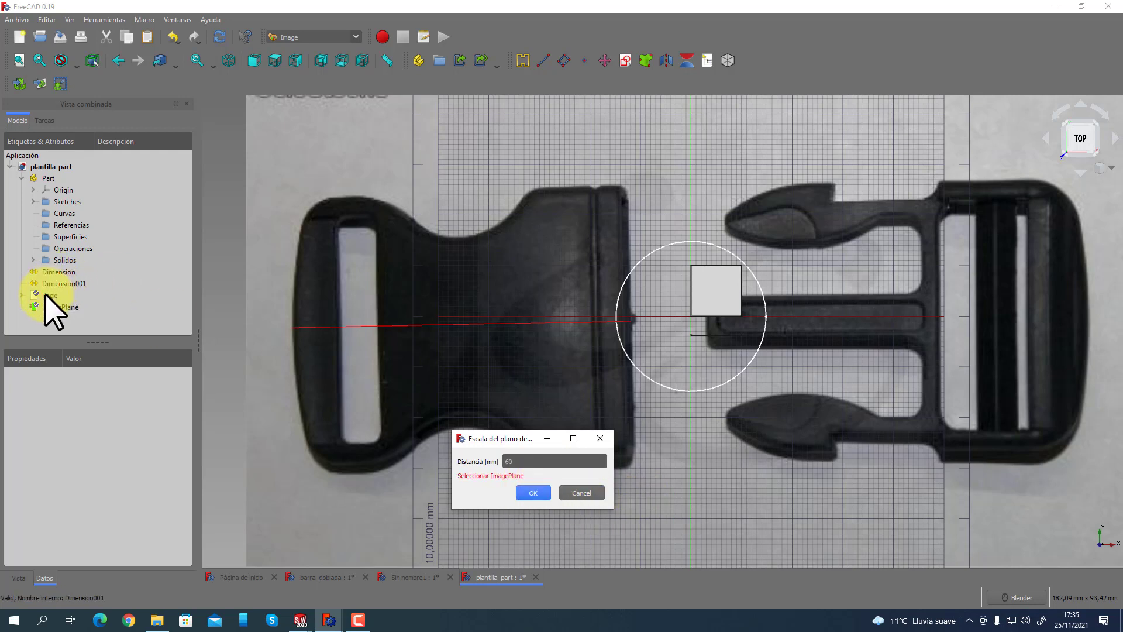
pyautogui.click(43, 308)
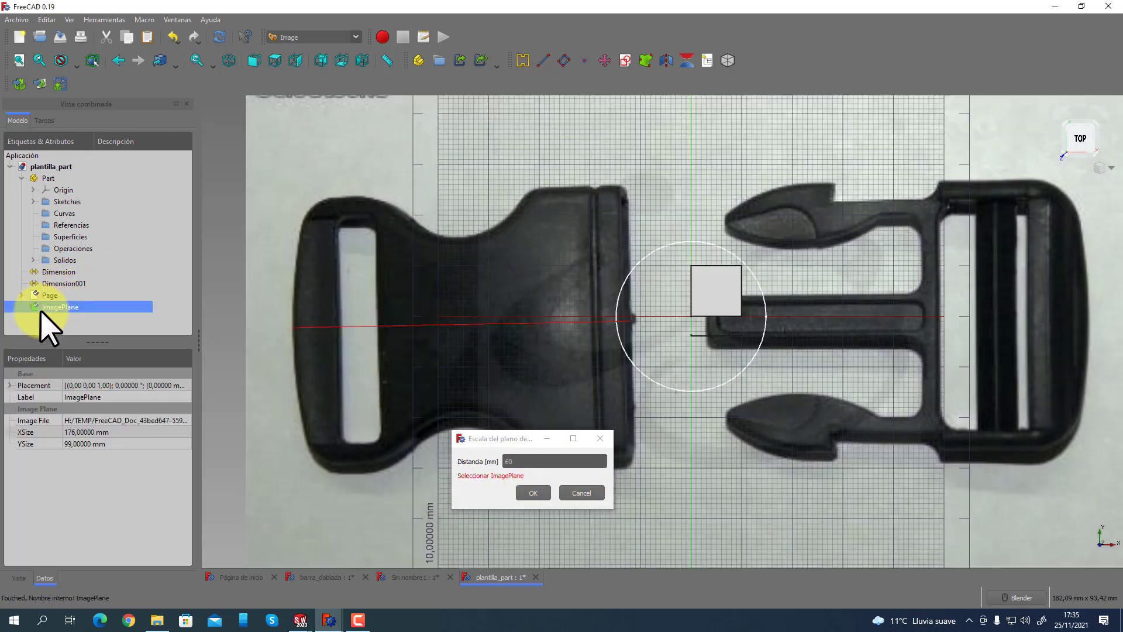
pyautogui.click(531, 493)
pyautogui.scroll(1, 600, 349)
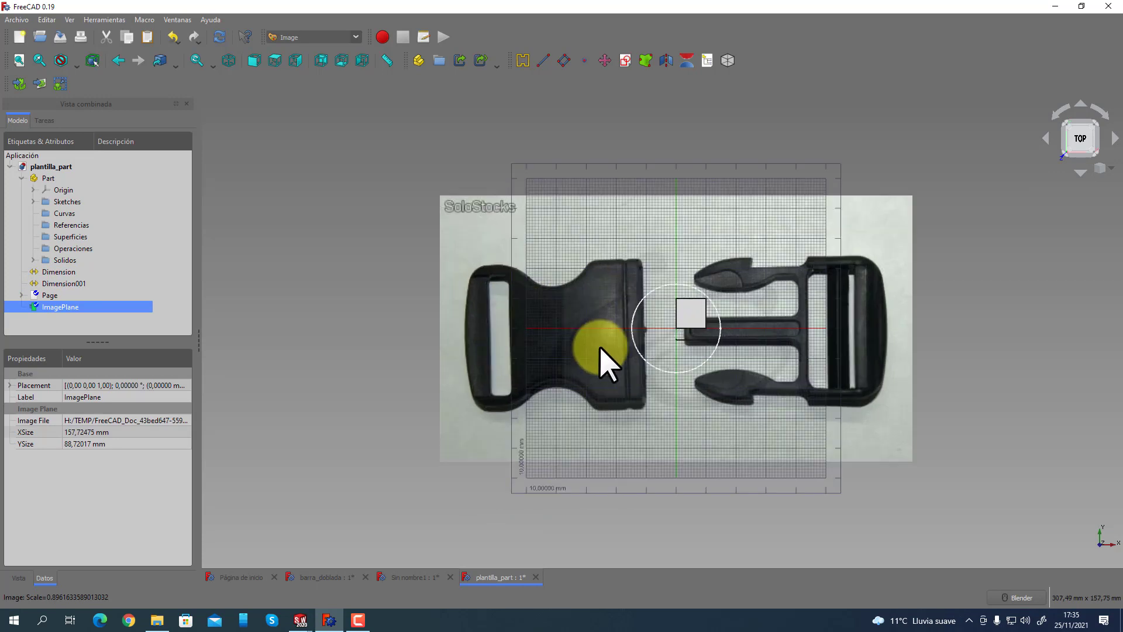
pyautogui.scroll(2, 600, 349)
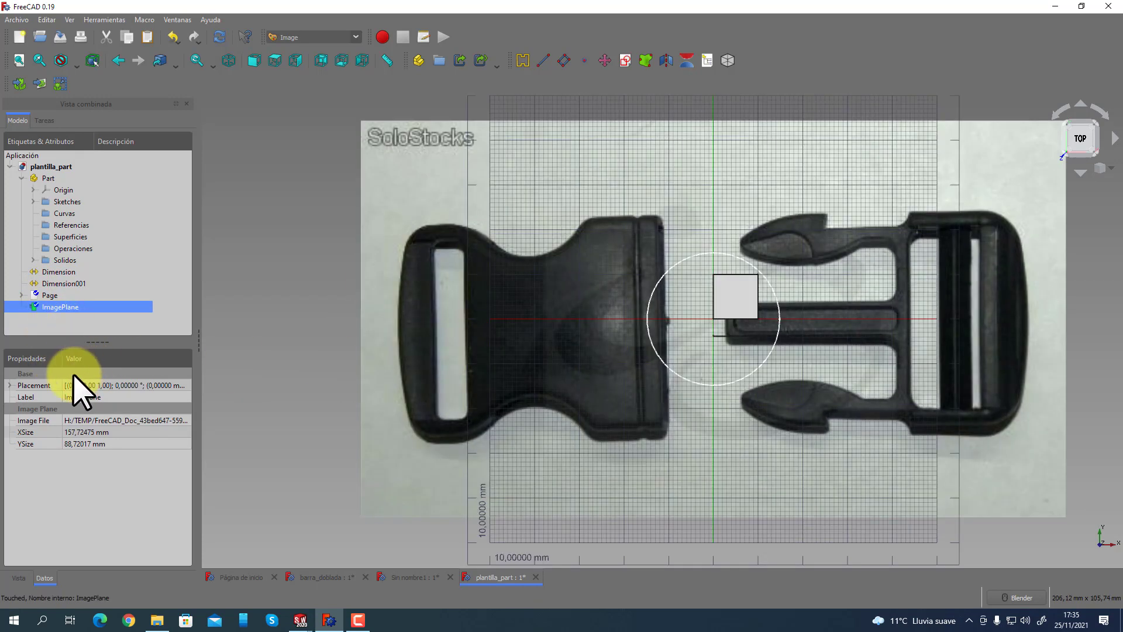
# Close plantilla_part and Sin nombre1, discarding their unsaved changes.
pyautogui.click(534, 577)
pyautogui.click(593, 327)
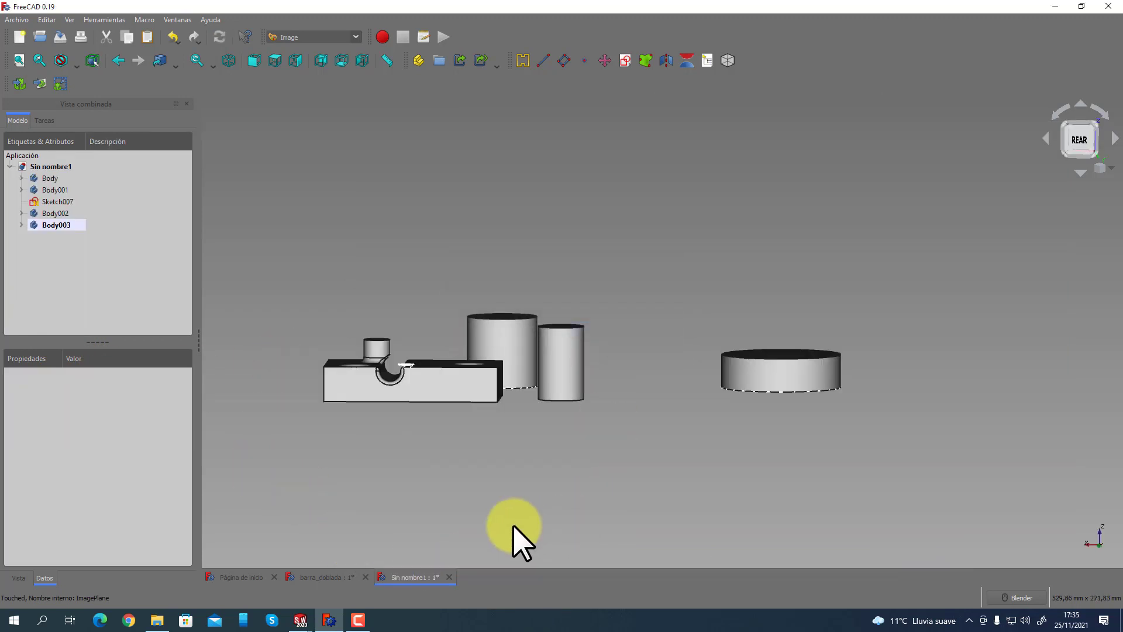
pyautogui.click(451, 577)
pyautogui.click(583, 328)
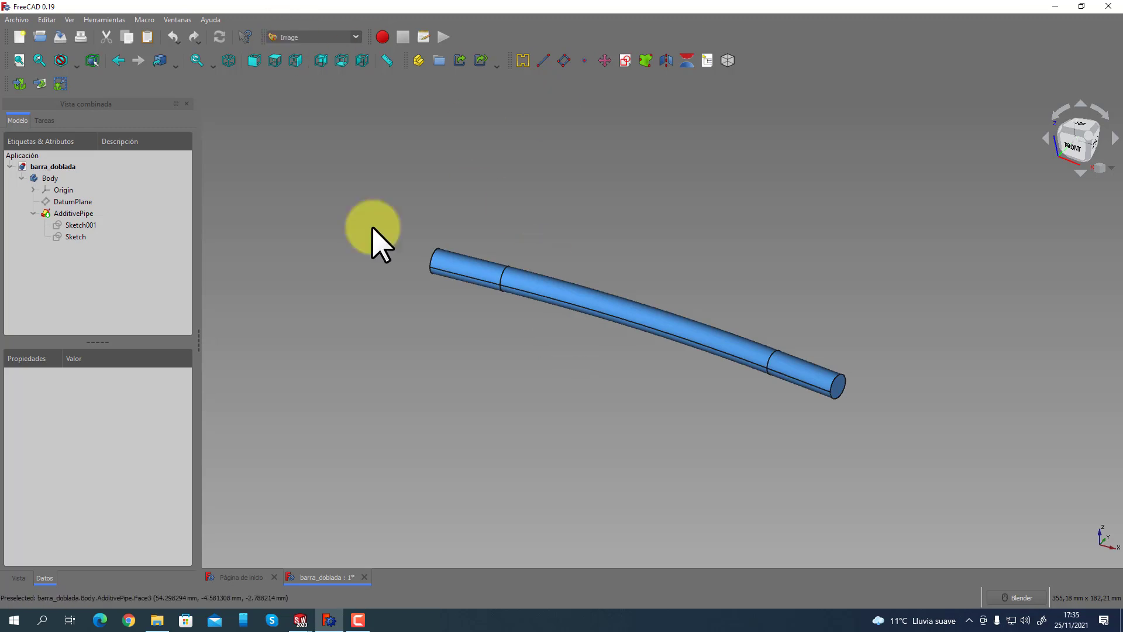
pyautogui.click(310, 37)
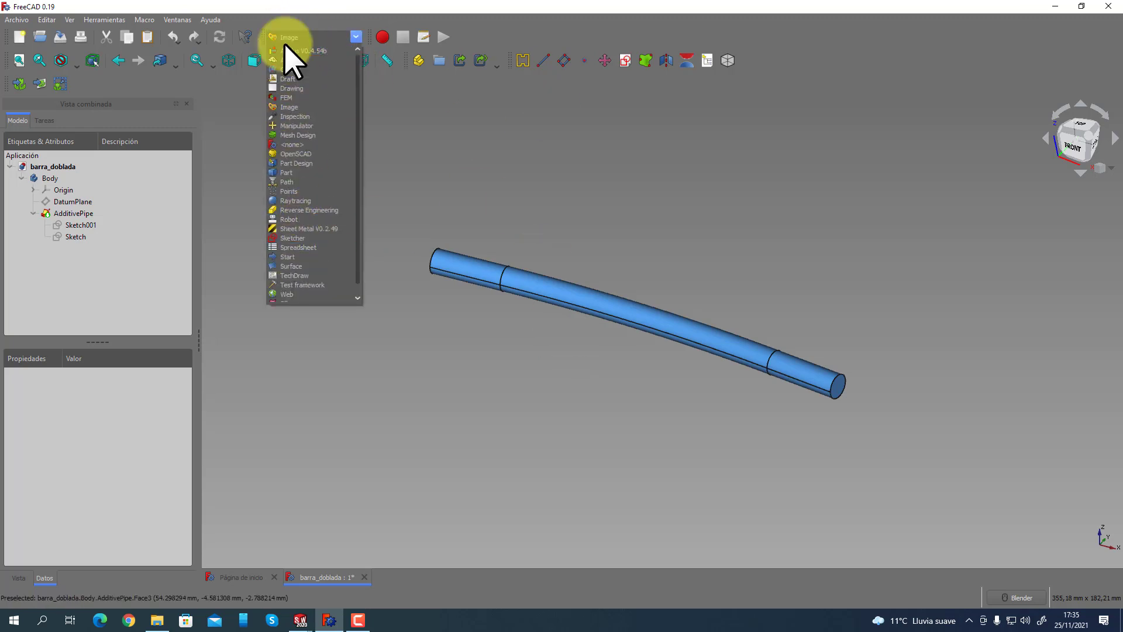
pyautogui.click(508, 190)
# In SolidWorks, discard the Croquis15 edits and close Pieza2 choosing No guardar.
pyautogui.moveTo(306, 611)
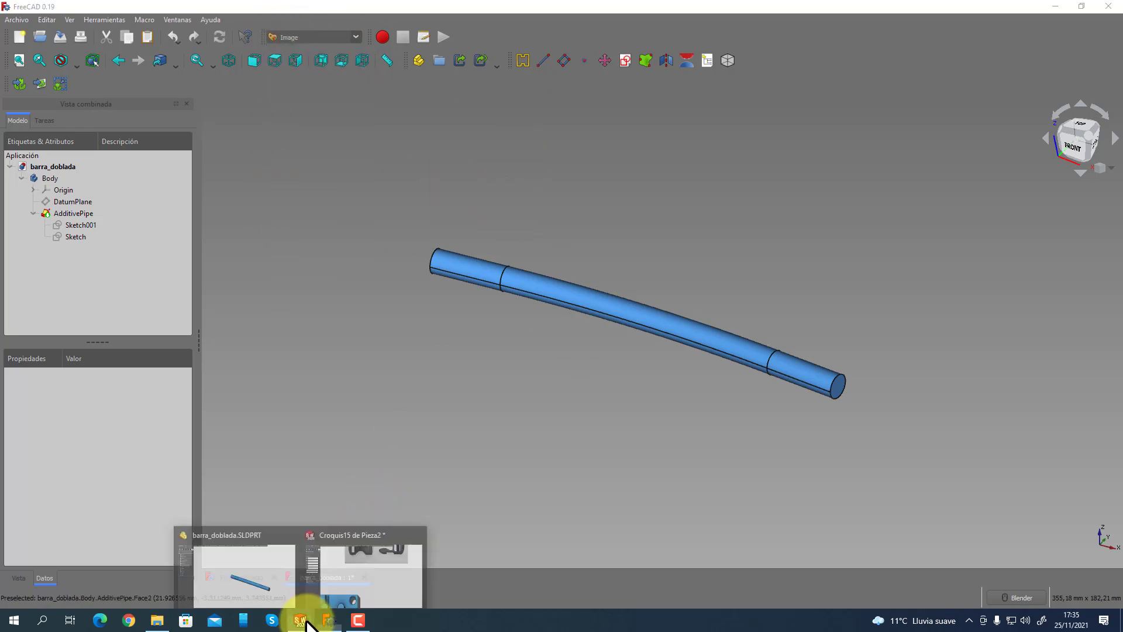
pyautogui.click(346, 581)
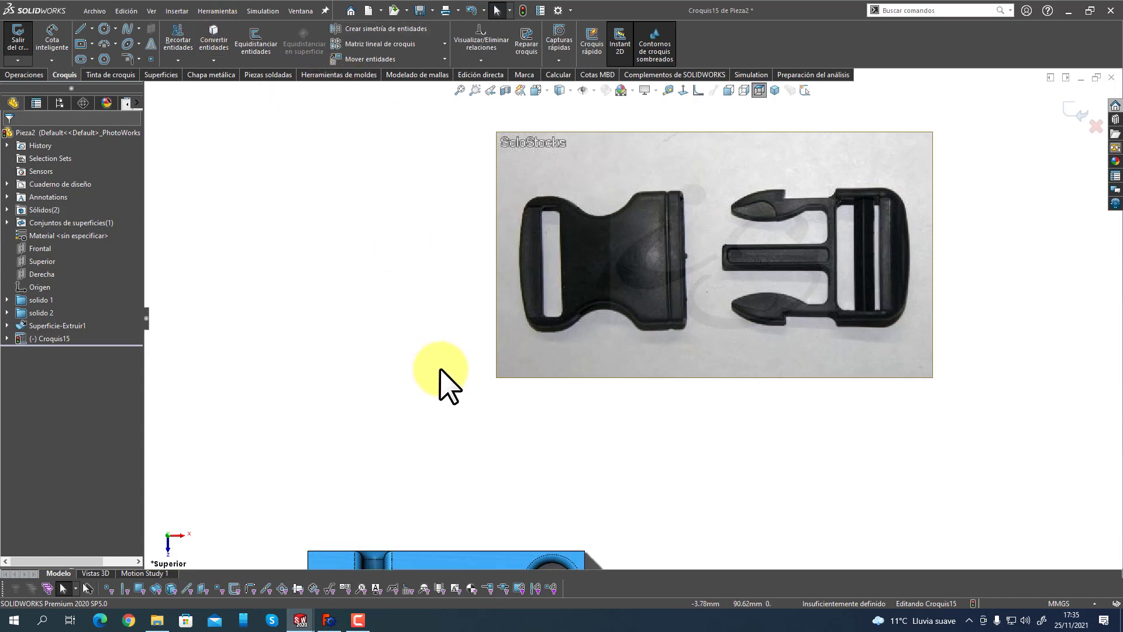
pyautogui.scroll(3, 441, 386)
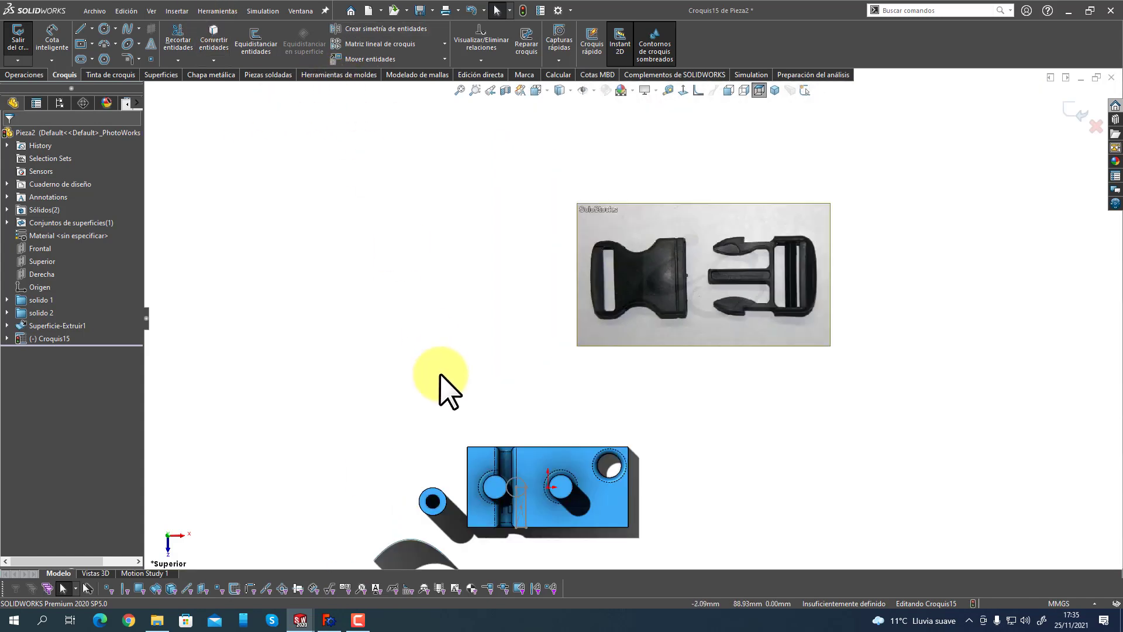
pyautogui.moveTo(331, 628)
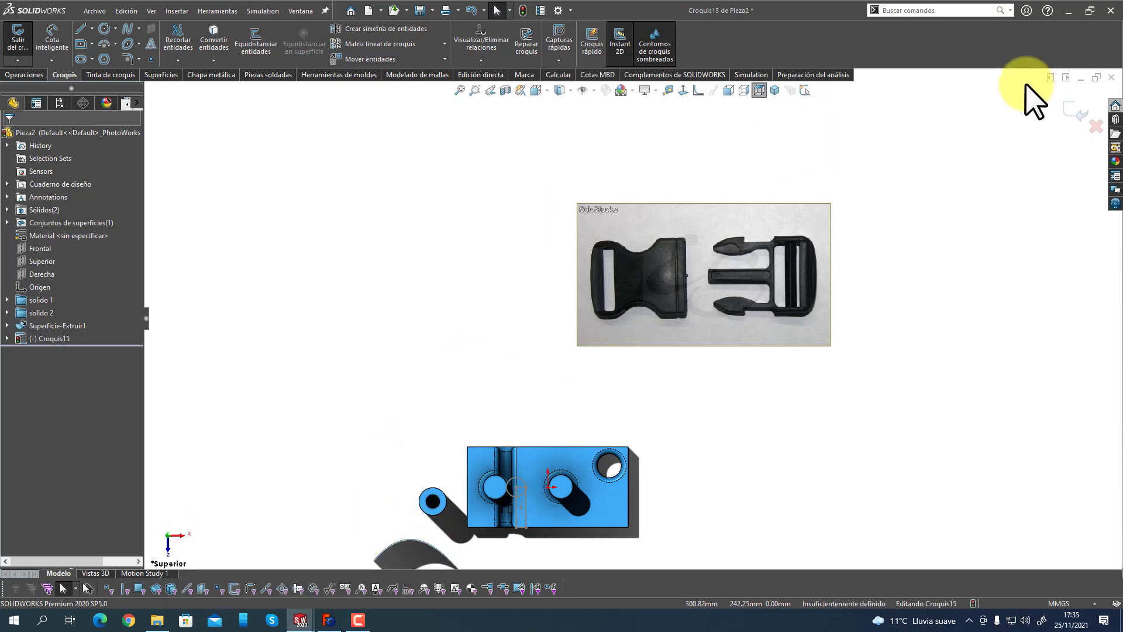
pyautogui.click(1093, 126)
pyautogui.click(575, 323)
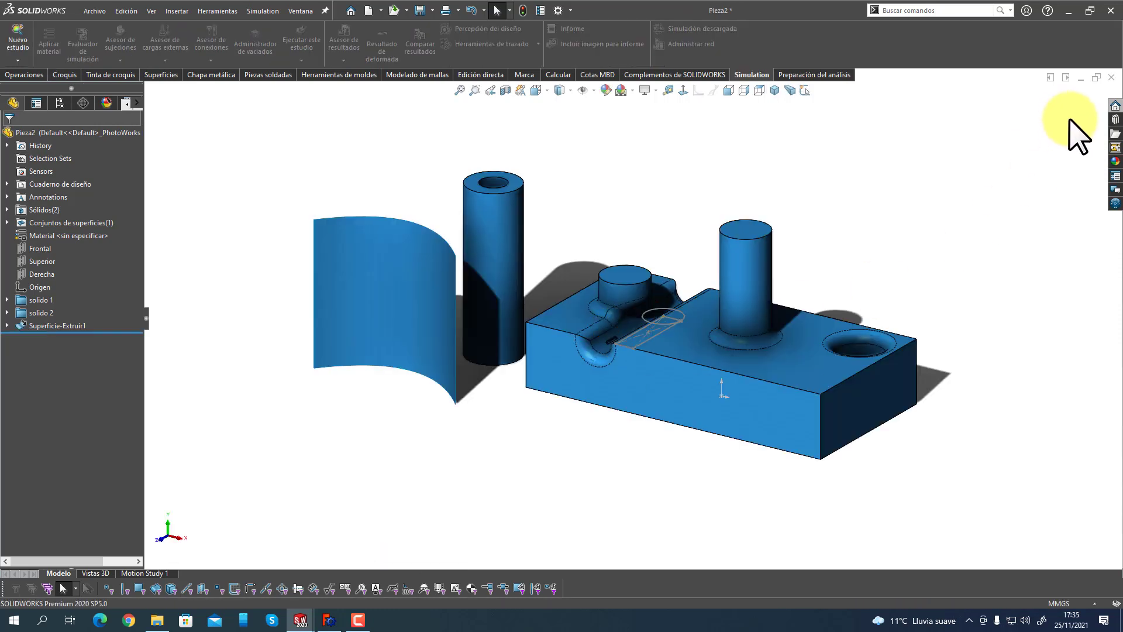
pyautogui.click(1111, 78)
pyautogui.click(591, 323)
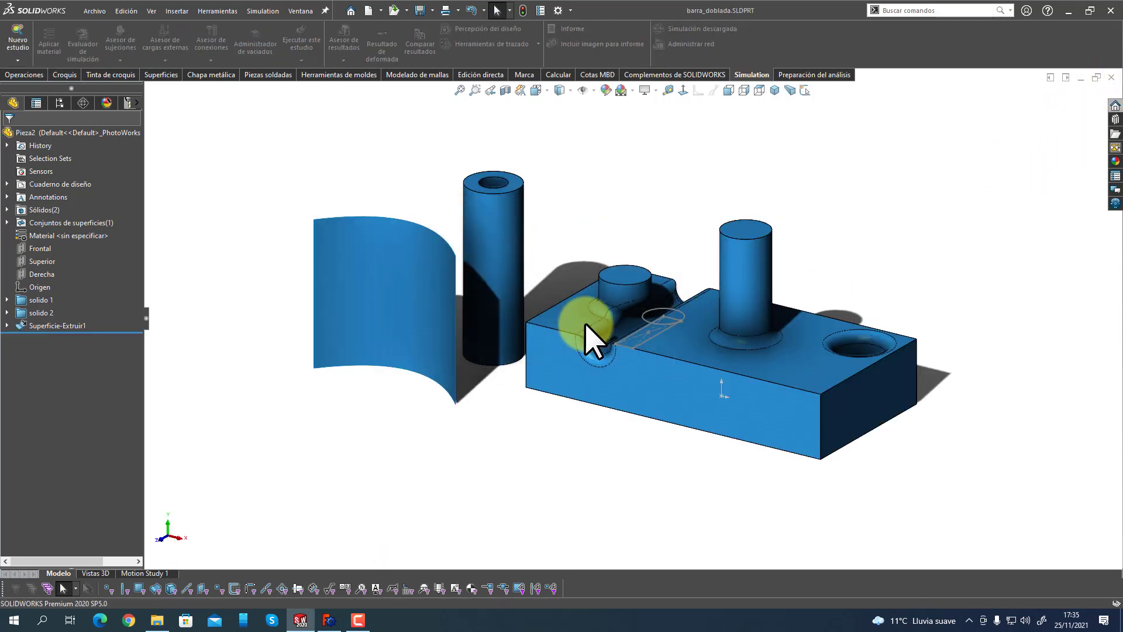
# Orbit FreeCAD's bent bar to view it from other angles.
pyautogui.scroll(2, 865, 305)
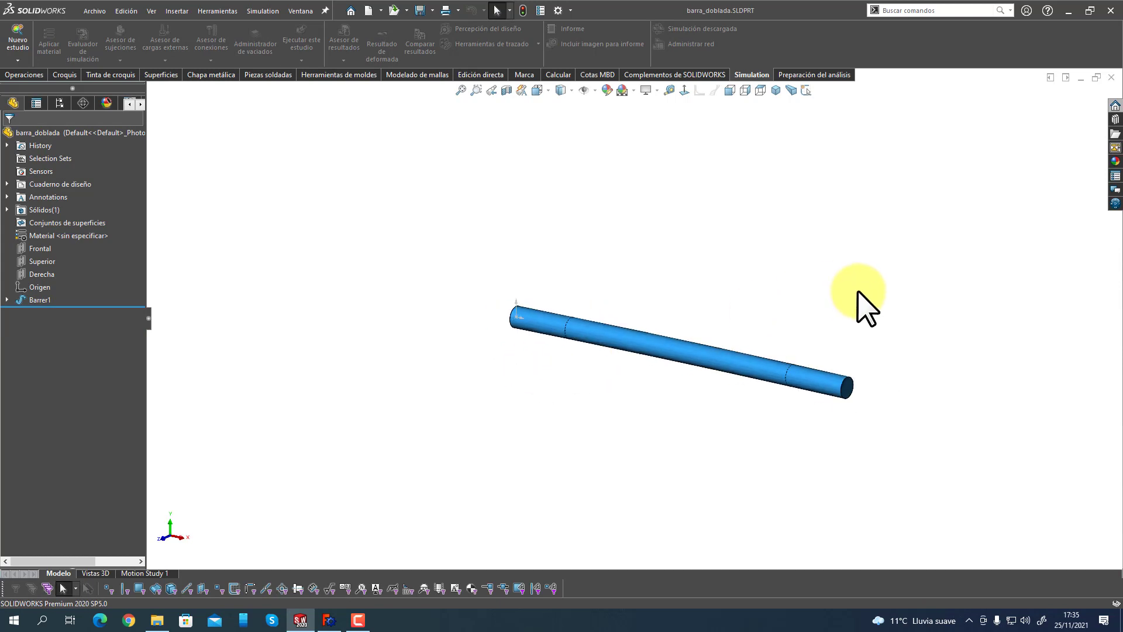
pyautogui.scroll(-3, 865, 306)
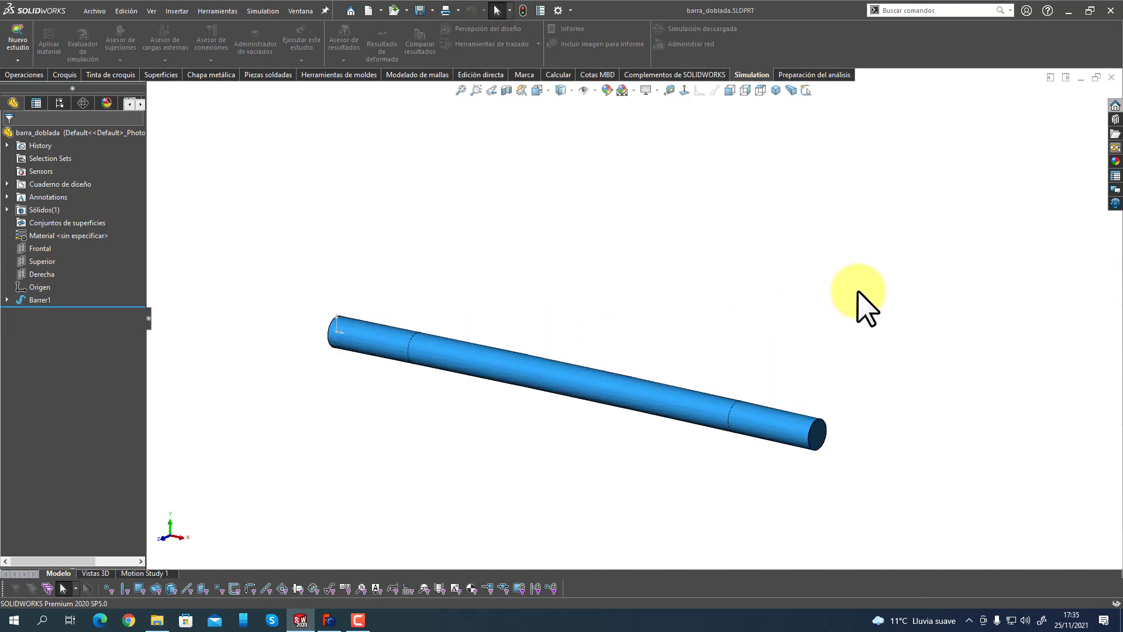
pyautogui.click(328, 618)
pyautogui.moveTo(508, 439)
pyautogui.mouseDown(button='middle')
pyautogui.moveTo(546, 427)
pyautogui.moveTo(522, 422)
pyautogui.mouseUp(button='middle')
pyautogui.moveTo(699, 431); pyautogui.dragTo(666, 413, button='middle')
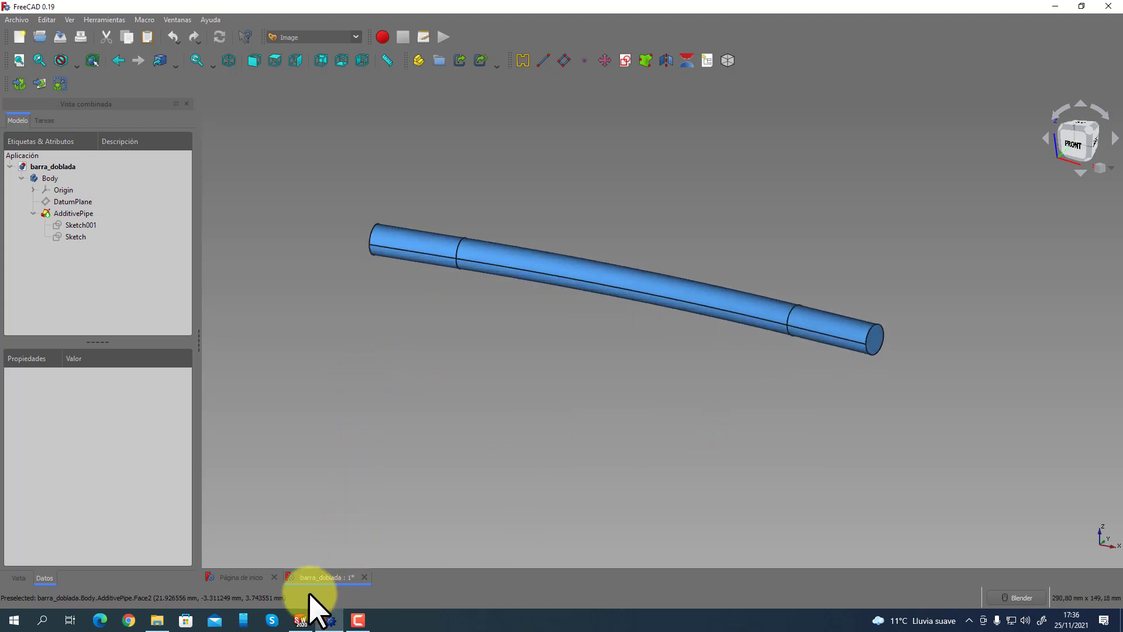
pyautogui.click(304, 623)
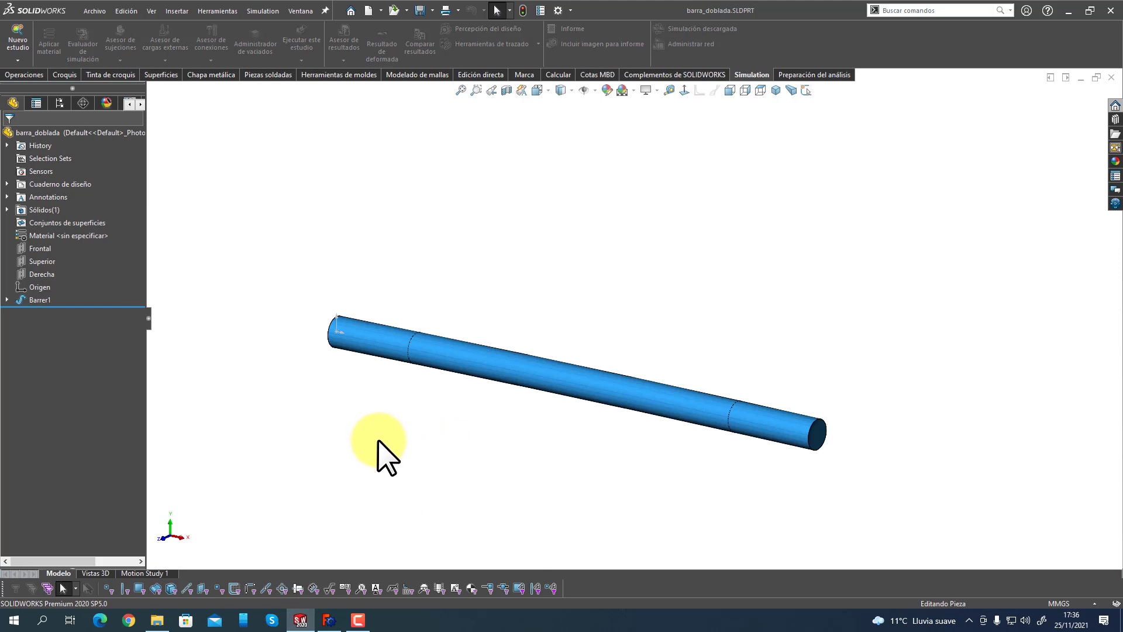
# Open Barrer1's Croquis1 path sketch and exit it so the sweep rebuilds.
pyautogui.click(359, 621)
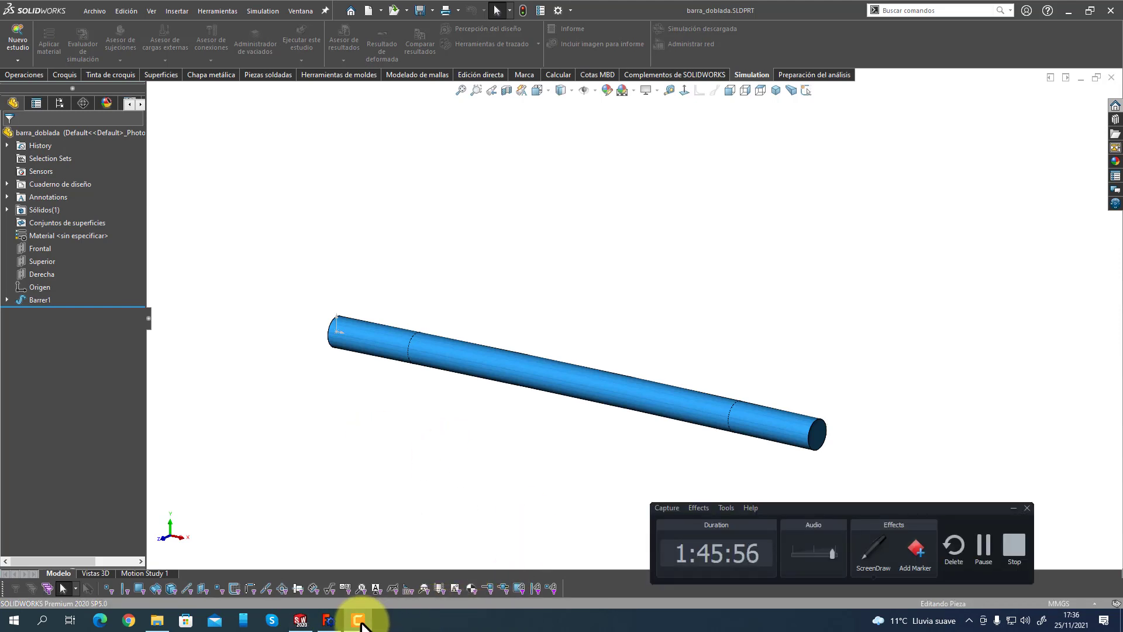
pyautogui.click(359, 622)
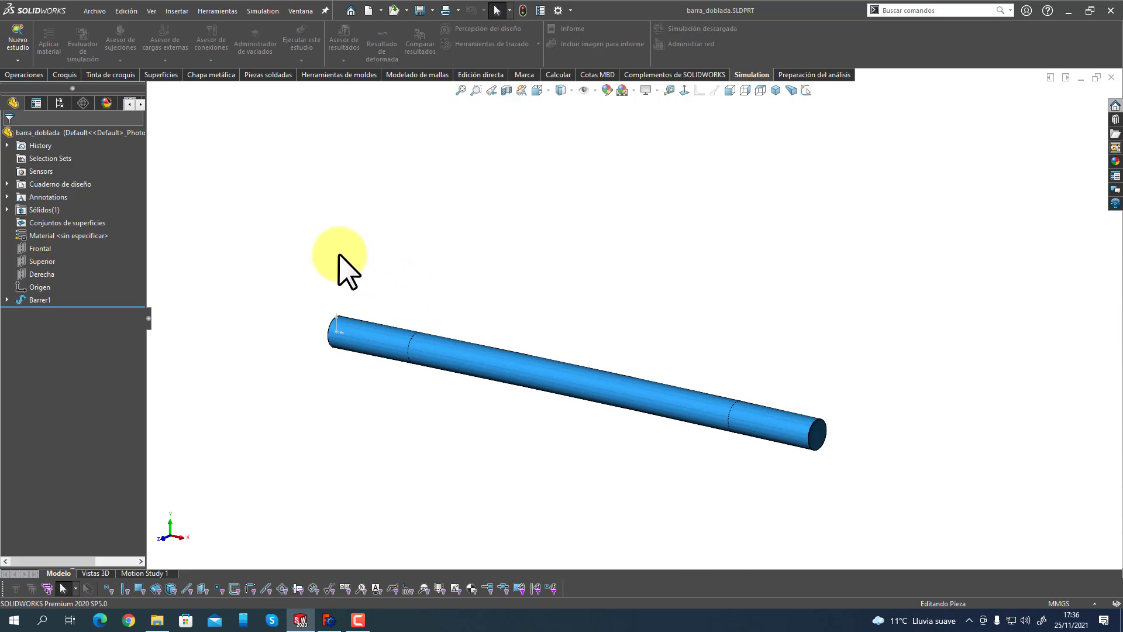
pyautogui.moveTo(388, 268); pyautogui.dragTo(379, 265, button='middle')
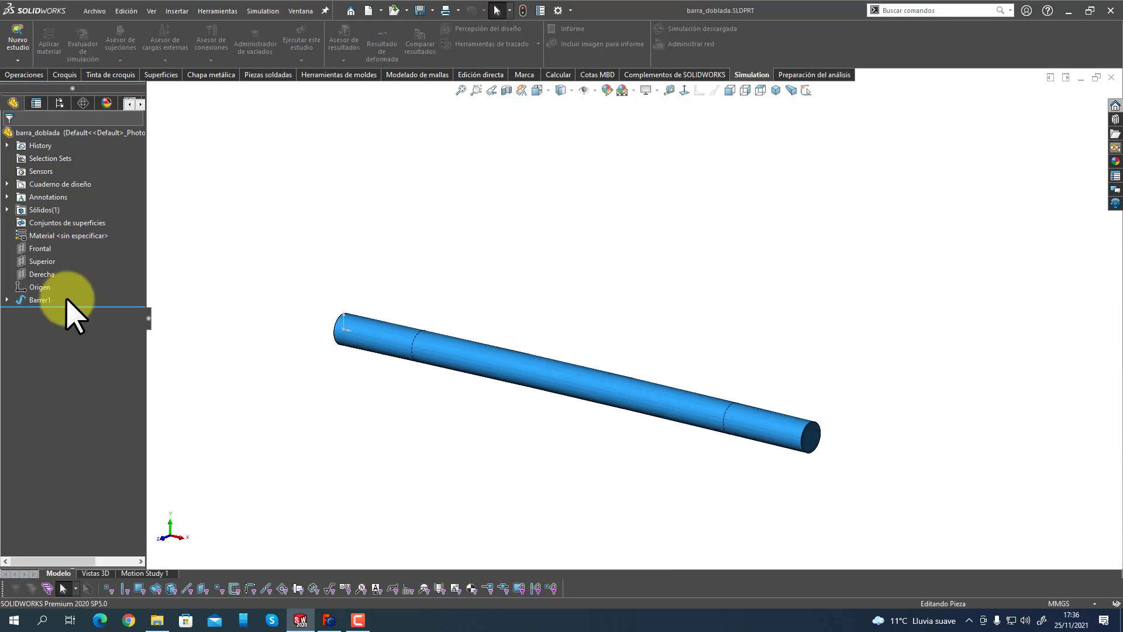
pyautogui.click(36, 300)
pyautogui.click(34, 313)
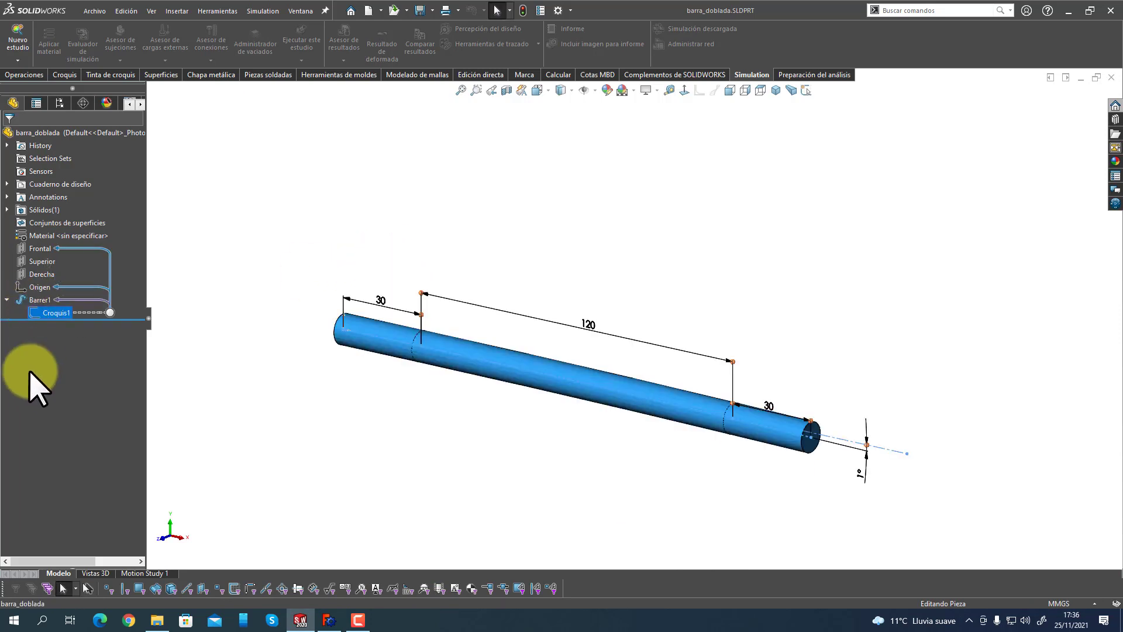
pyautogui.doubleClick(41, 314)
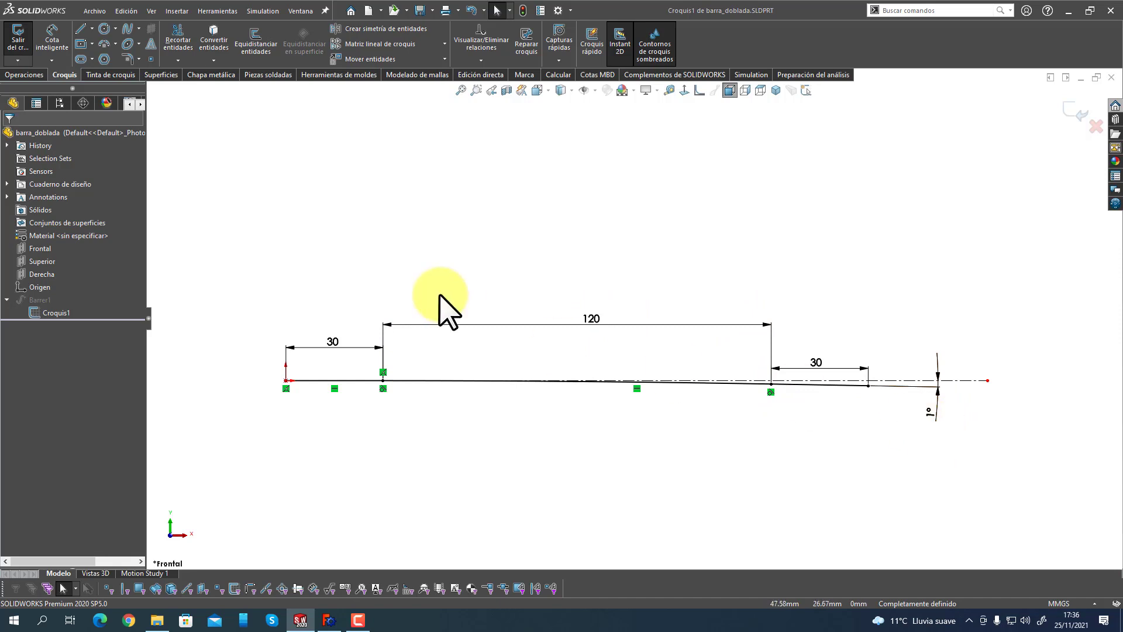
pyautogui.click(19, 42)
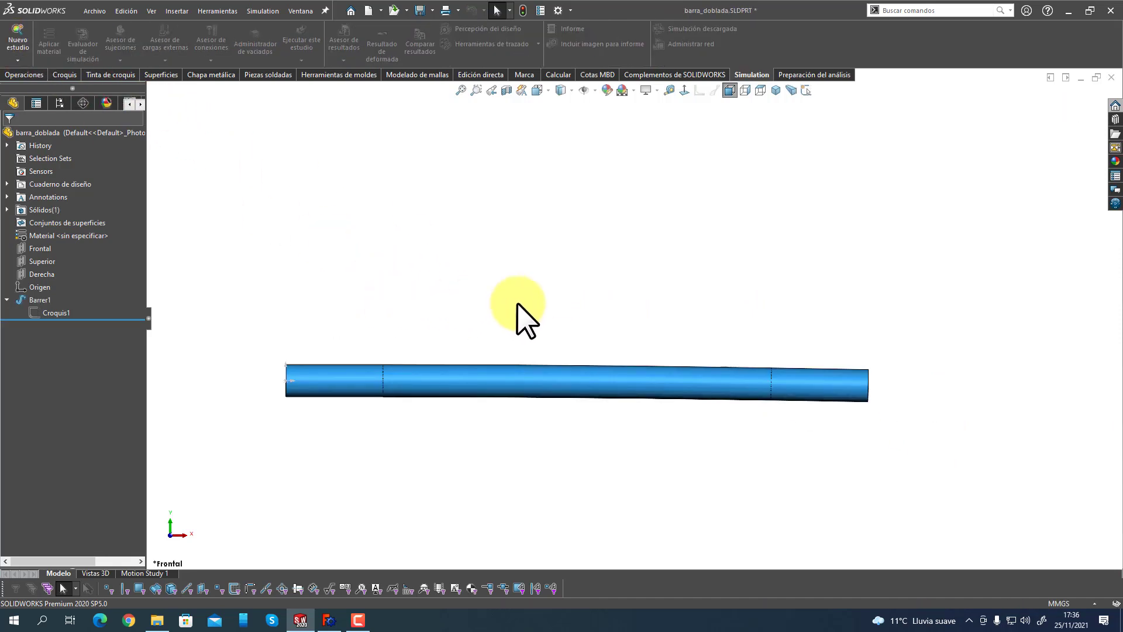
pyautogui.moveTo(521, 318)
pyautogui.mouseDown(button='middle')
pyautogui.moveTo(456, 318)
pyautogui.moveTo(451, 345)
pyautogui.mouseUp(button='middle')
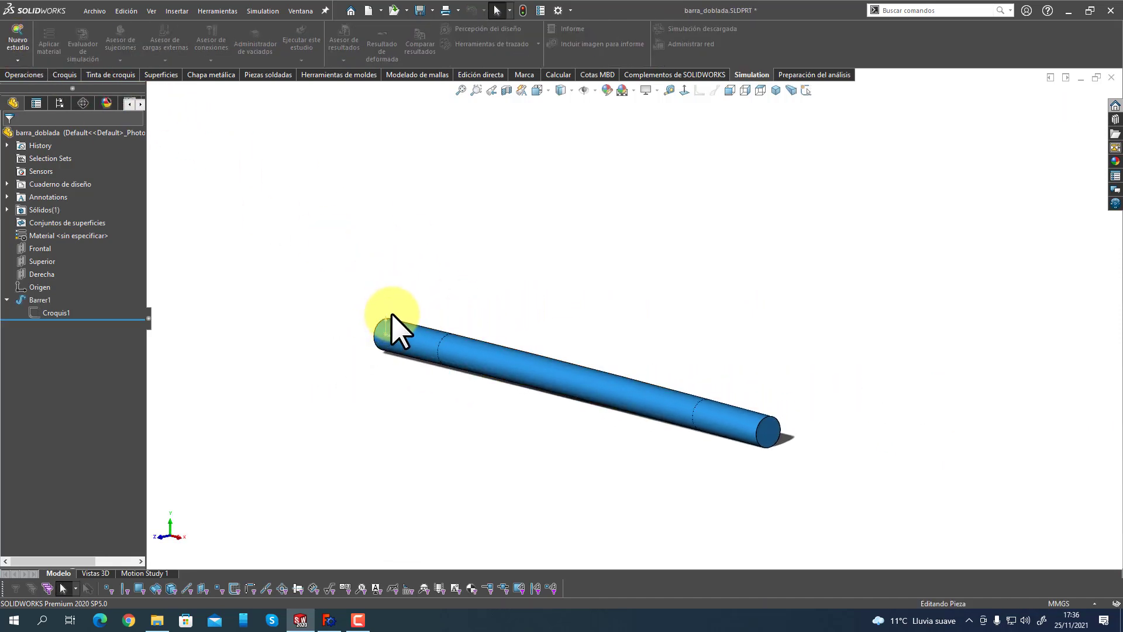
# In FreeCAD, inspect the AdditivePipe's circular profile sketch Sketch001.
pyautogui.click(329, 620)
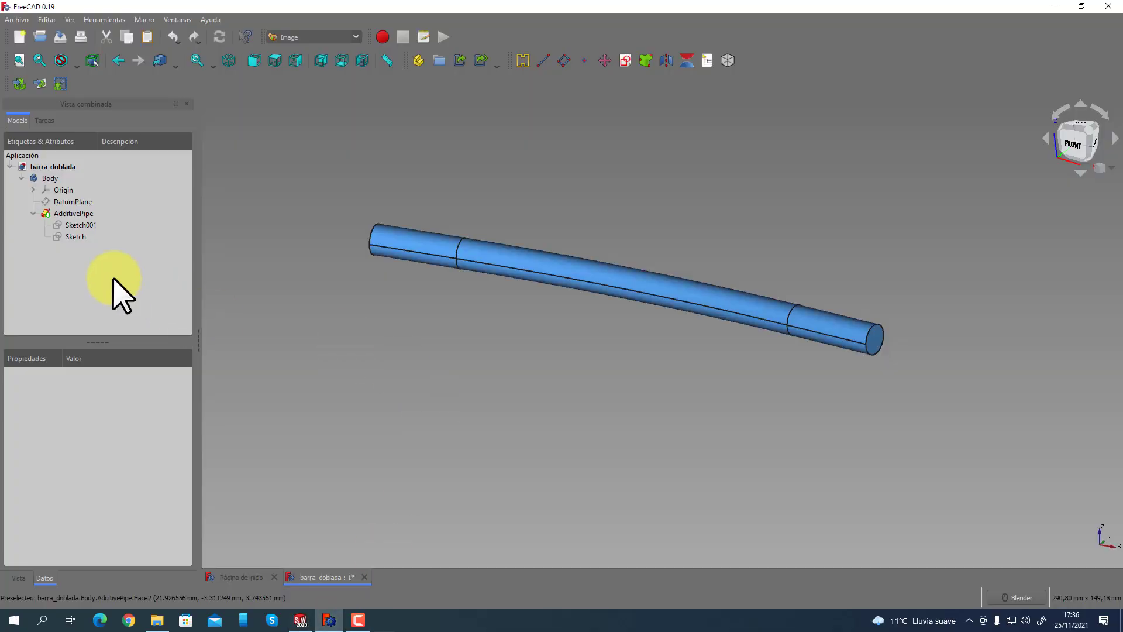
pyautogui.click(71, 214)
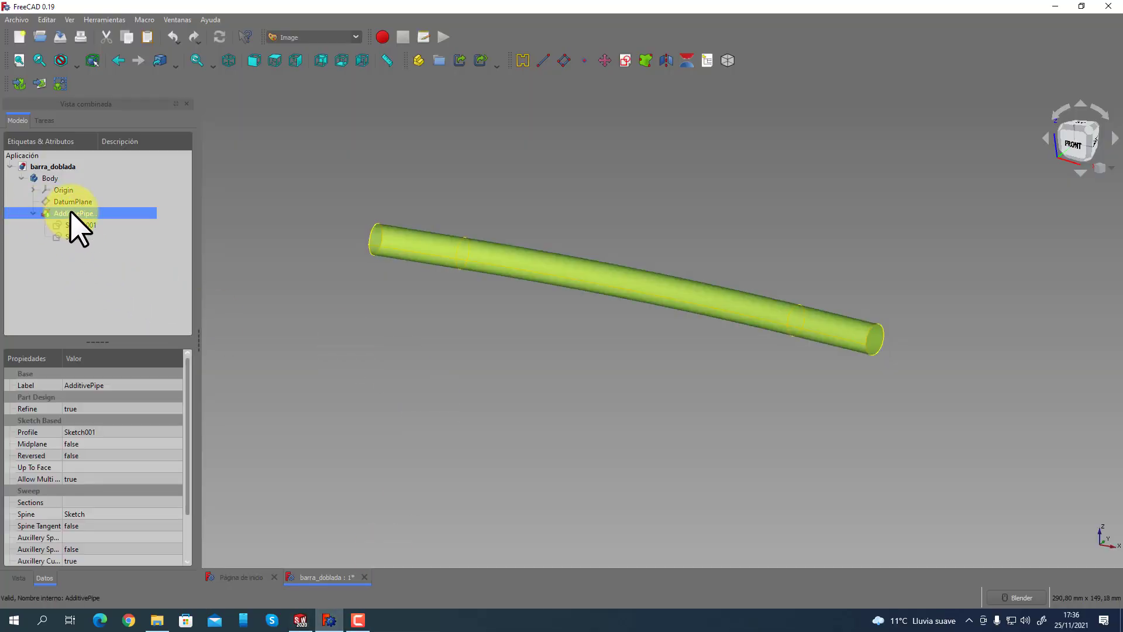
pyautogui.click(65, 236)
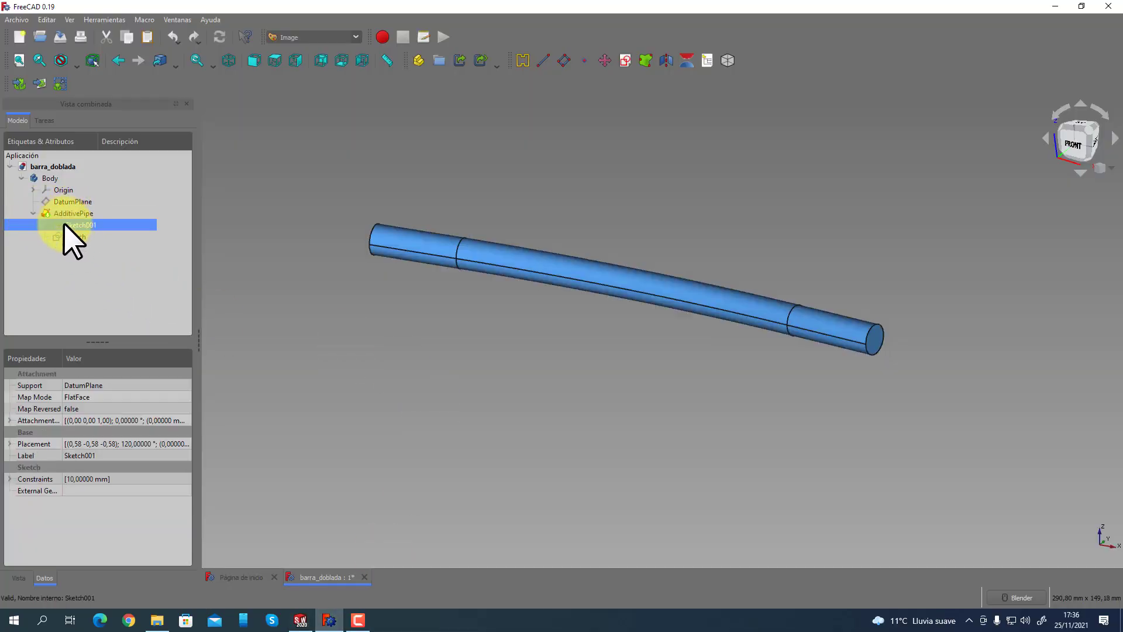
pyautogui.doubleClick(69, 236)
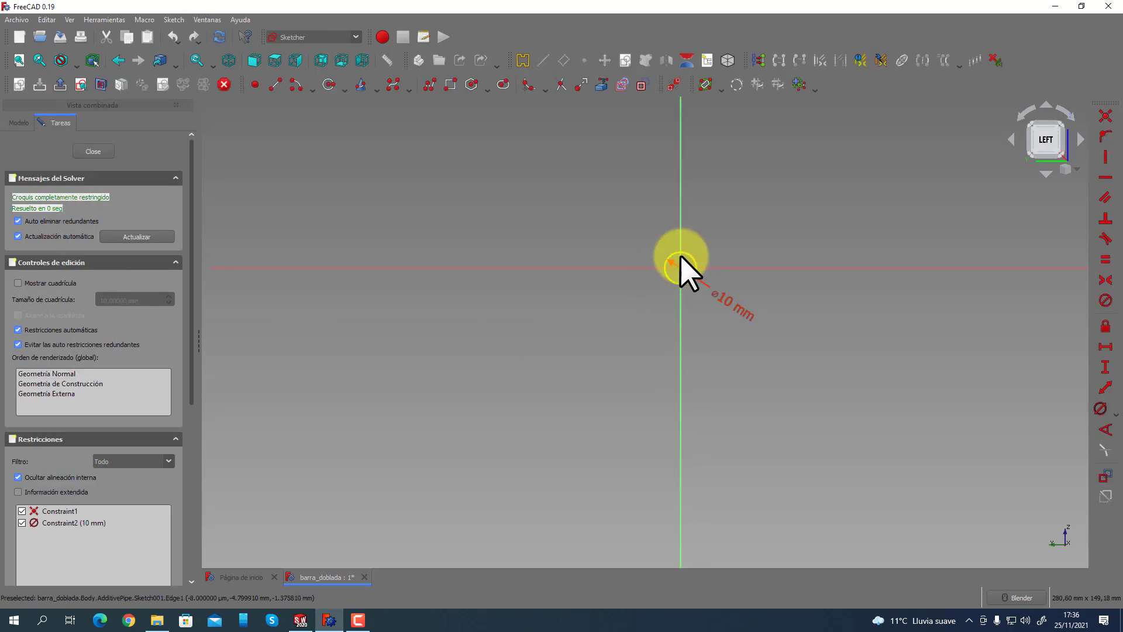
pyautogui.click(93, 151)
# Inspect the pipe's path sketch and compare both sketches' properties.
pyautogui.doubleClick(75, 235)
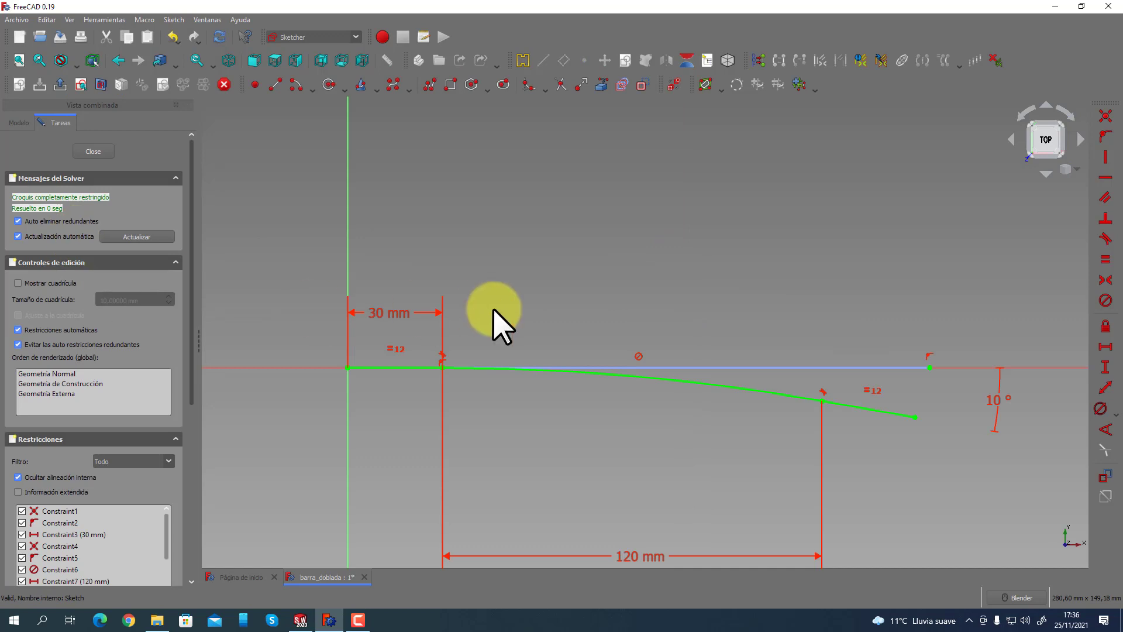
pyautogui.scroll(2, 499, 317)
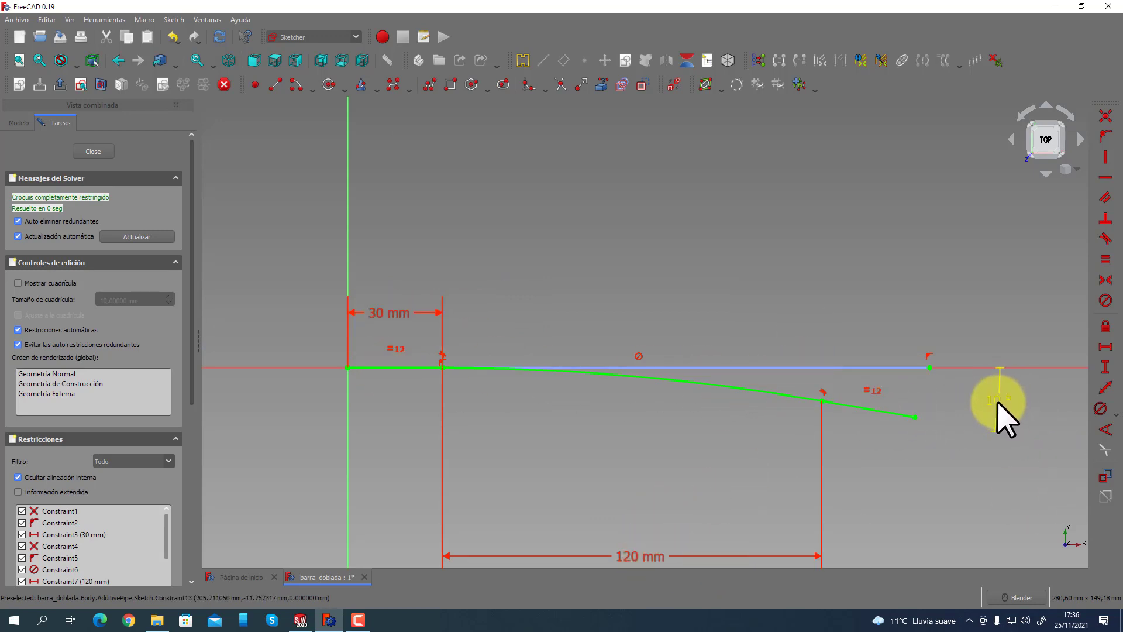
pyautogui.click(93, 151)
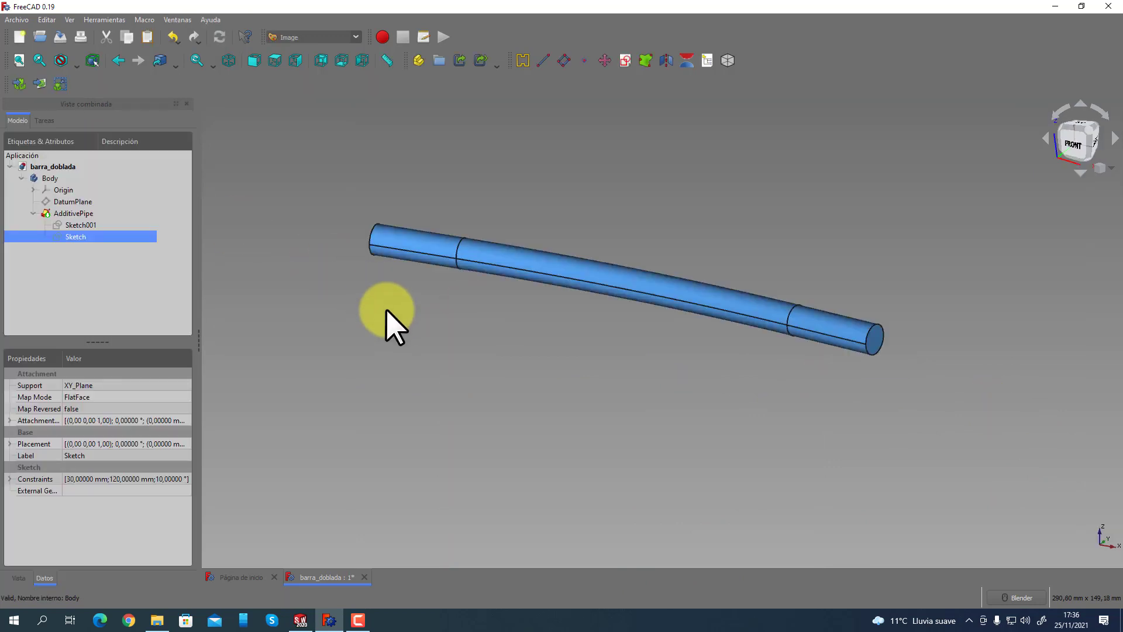
pyautogui.click(83, 226)
pyautogui.click(85, 237)
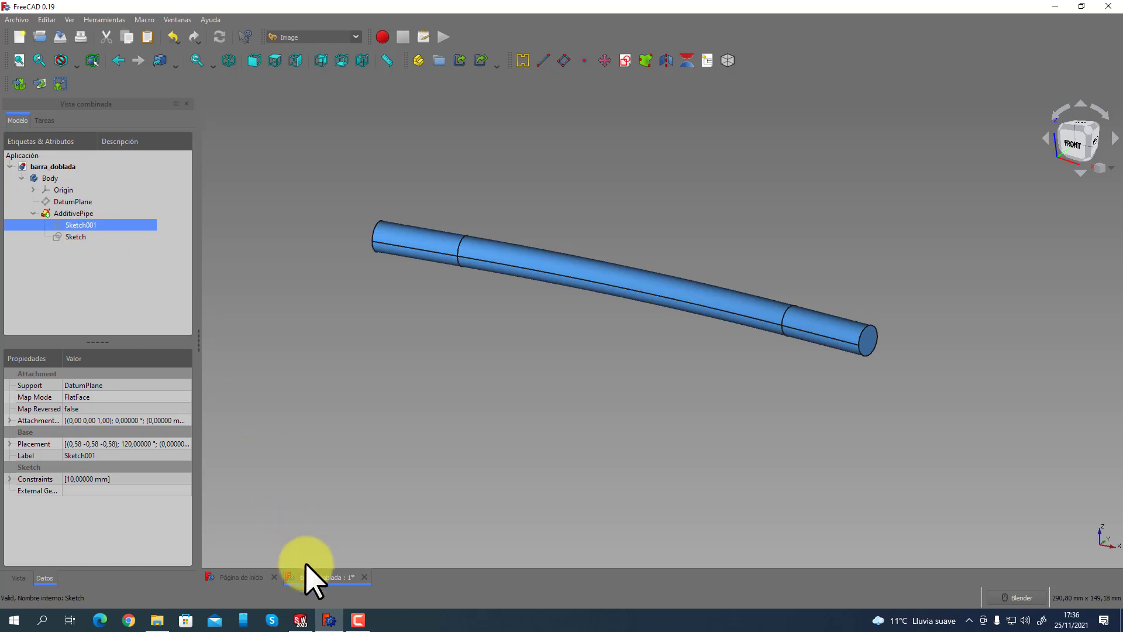
pyautogui.click(301, 619)
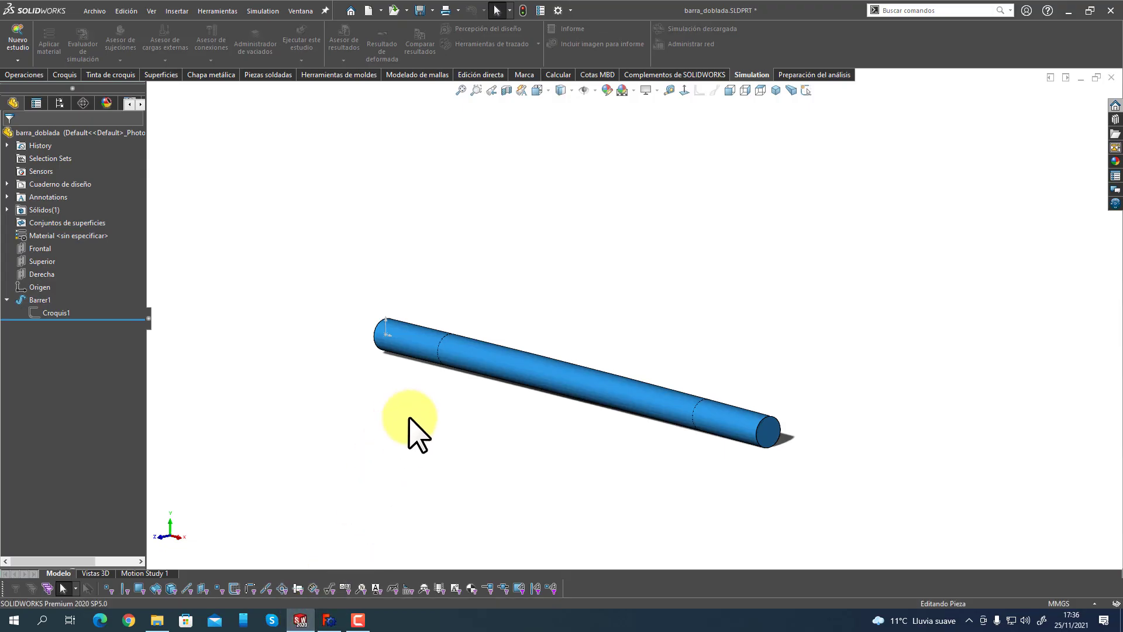
# Show the SolidWorks sweep path dimensions and compare with FreeCAD's AdditivePipe.
pyautogui.click(50, 315)
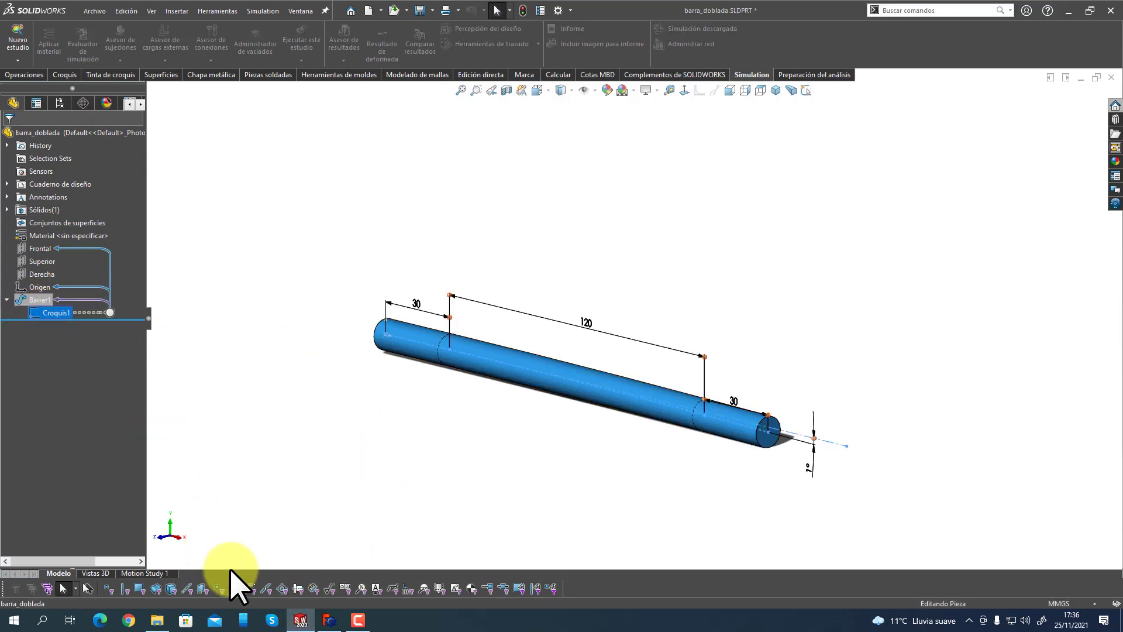
pyautogui.click(329, 619)
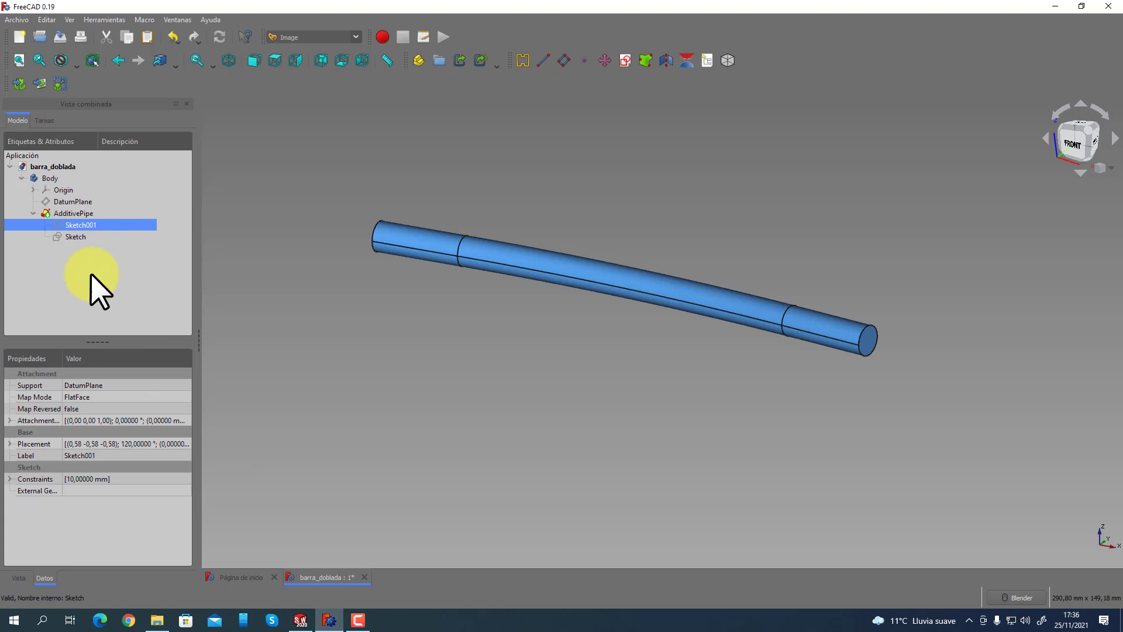
pyautogui.click(70, 213)
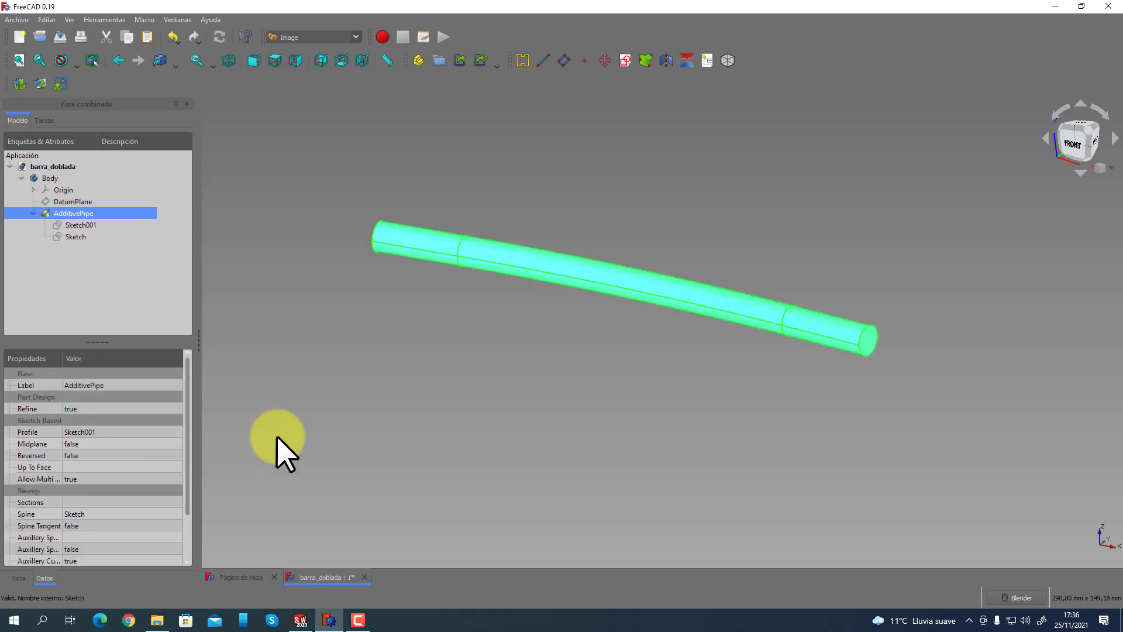
pyautogui.click(300, 619)
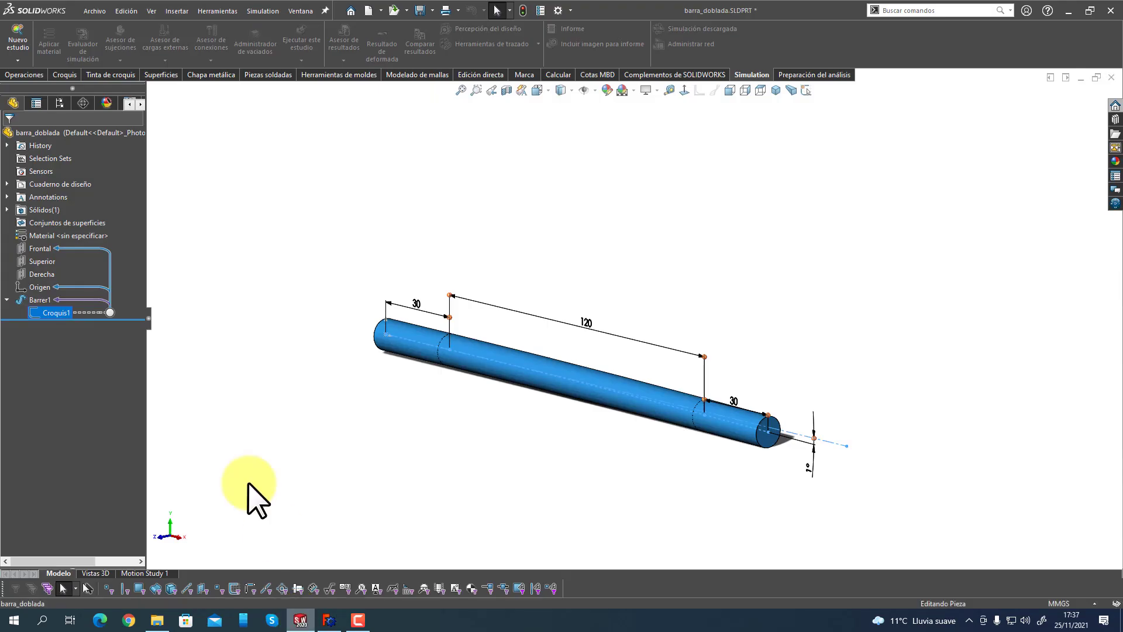
# Edit and accept the Barrer1 sweep, then display its 30, 120, 30 path dimensions.
pyautogui.click(34, 300)
pyautogui.click(44, 260)
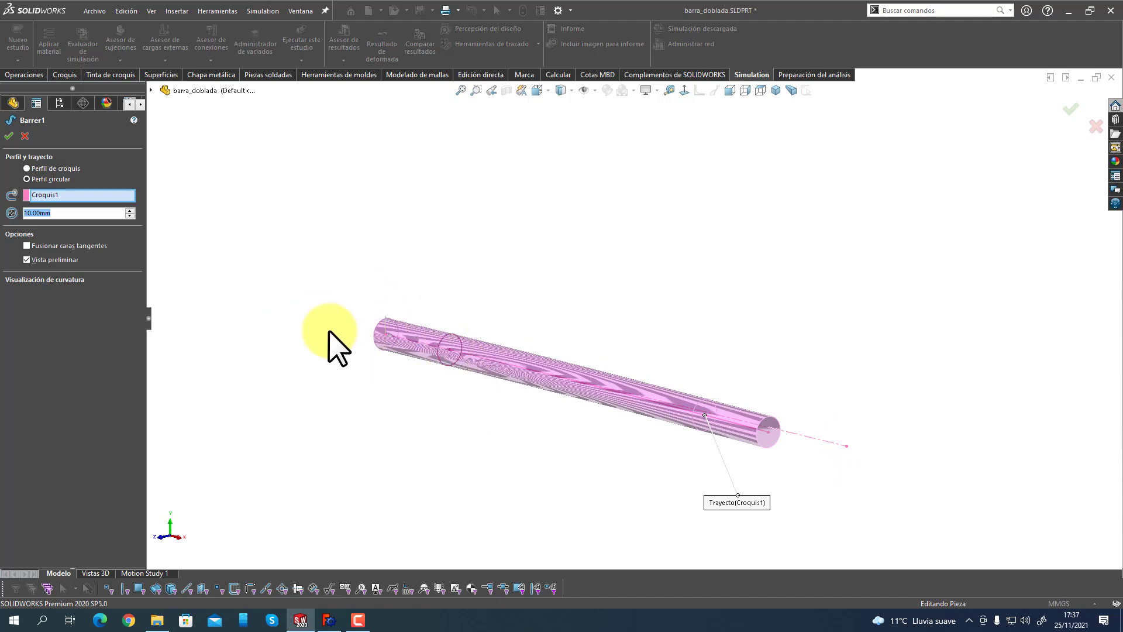
pyautogui.click(9, 136)
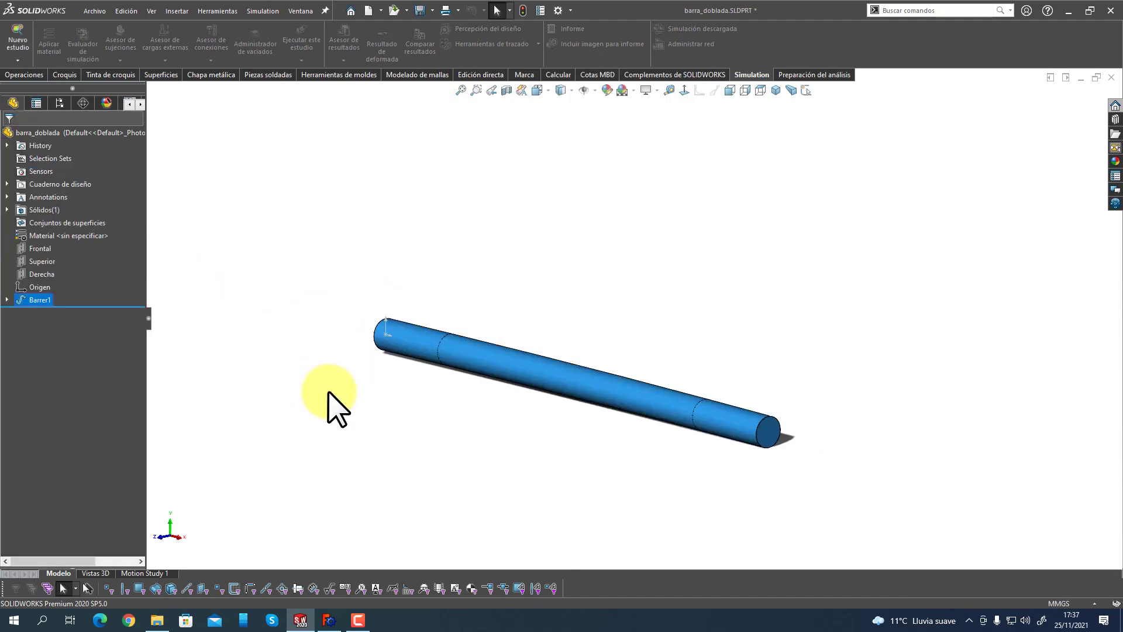
pyautogui.moveTo(230, 389)
pyautogui.mouseDown(button='middle')
pyautogui.moveTo(293, 424)
pyautogui.moveTo(251, 421)
pyautogui.moveTo(243, 396)
pyautogui.mouseUp(button='middle')
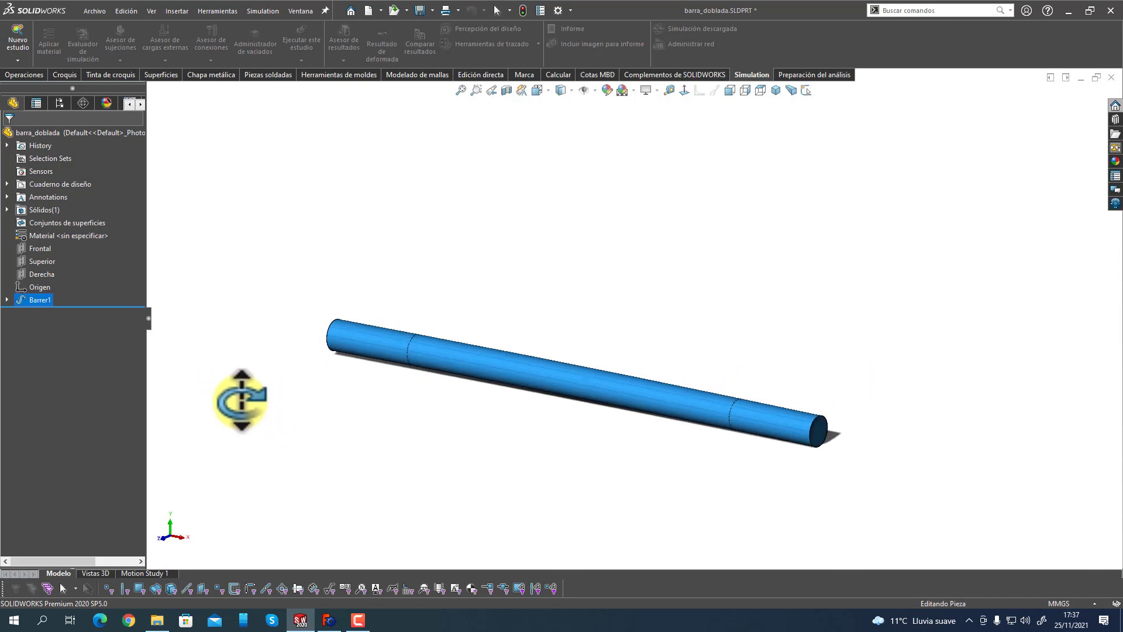
pyautogui.click(35, 300)
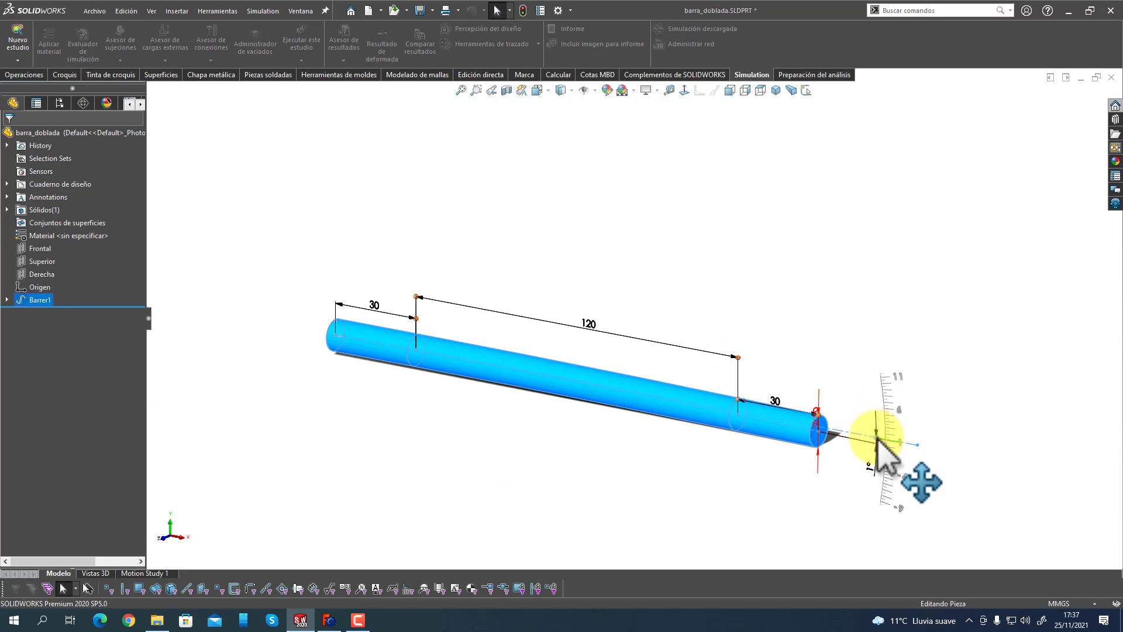
# Drag the path end-angle handle so the tube bends downward at 18.49°.
pyautogui.moveTo(875, 439); pyautogui.dragTo(732, 265)
pyautogui.scroll(-5, 725, 274)
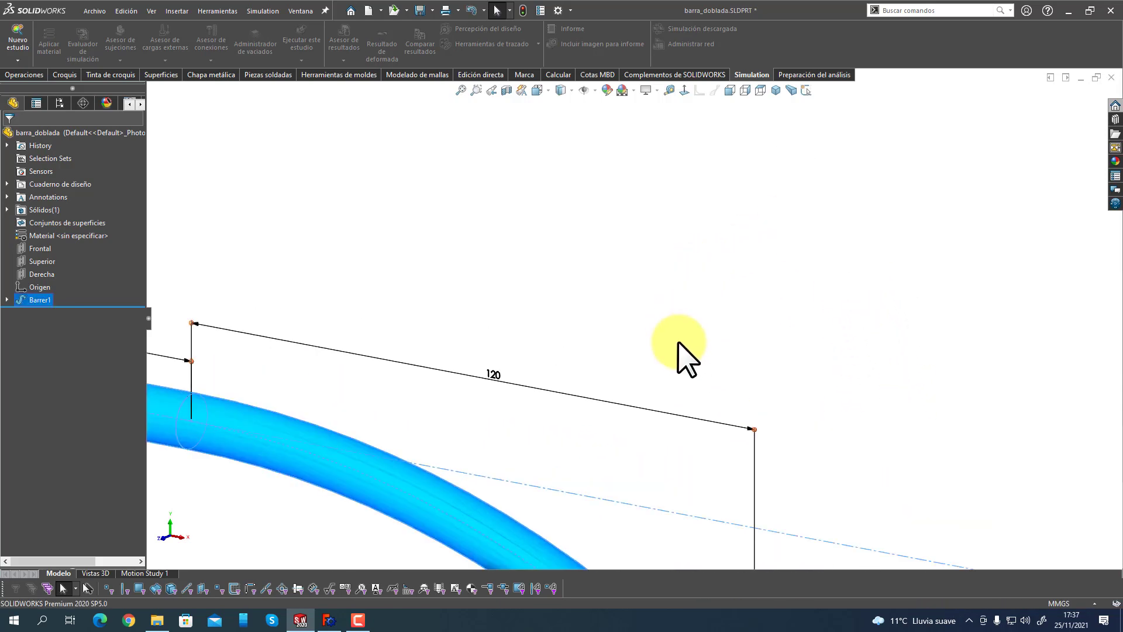
pyautogui.scroll(5, 680, 351)
pyautogui.scroll(-3, 731, 476)
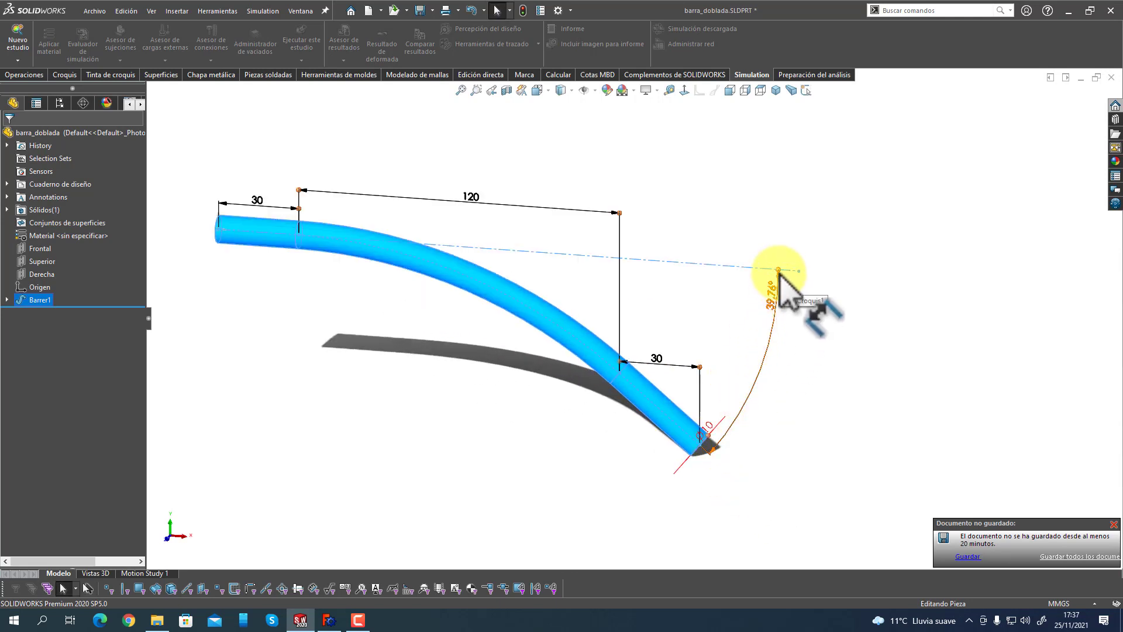
pyautogui.moveTo(779, 271); pyautogui.dragTo(744, 373)
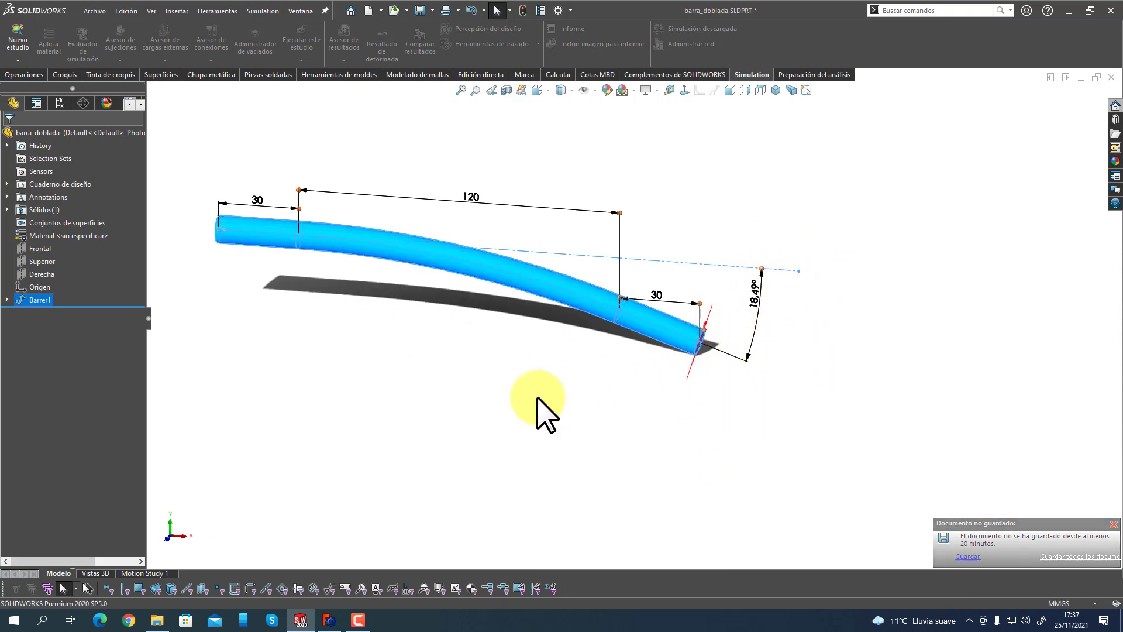
# In FreeCAD, inspect the pipe's end face, Sketch001 and the path sketch.
pyautogui.click(329, 619)
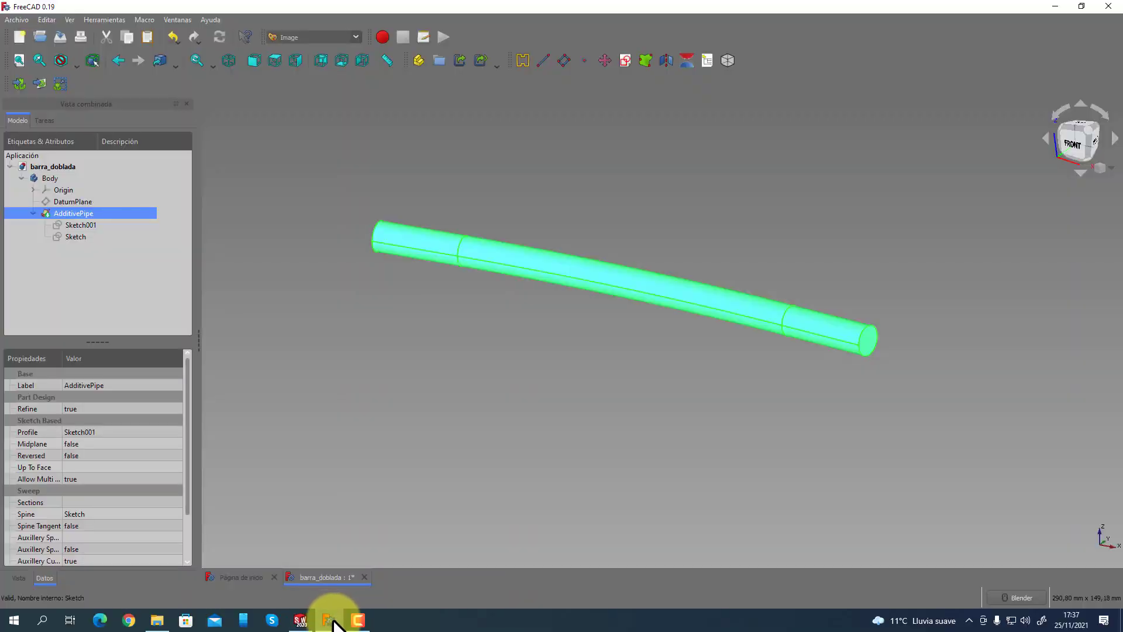
pyautogui.click(402, 364)
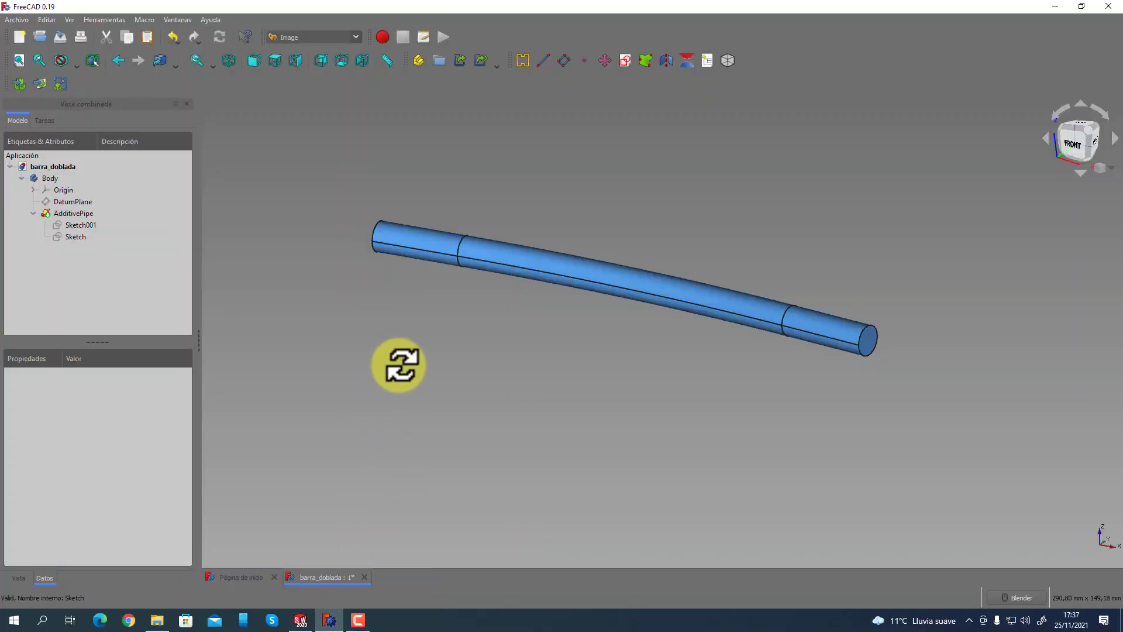
pyautogui.moveTo(402, 364); pyautogui.dragTo(409, 388, button='middle')
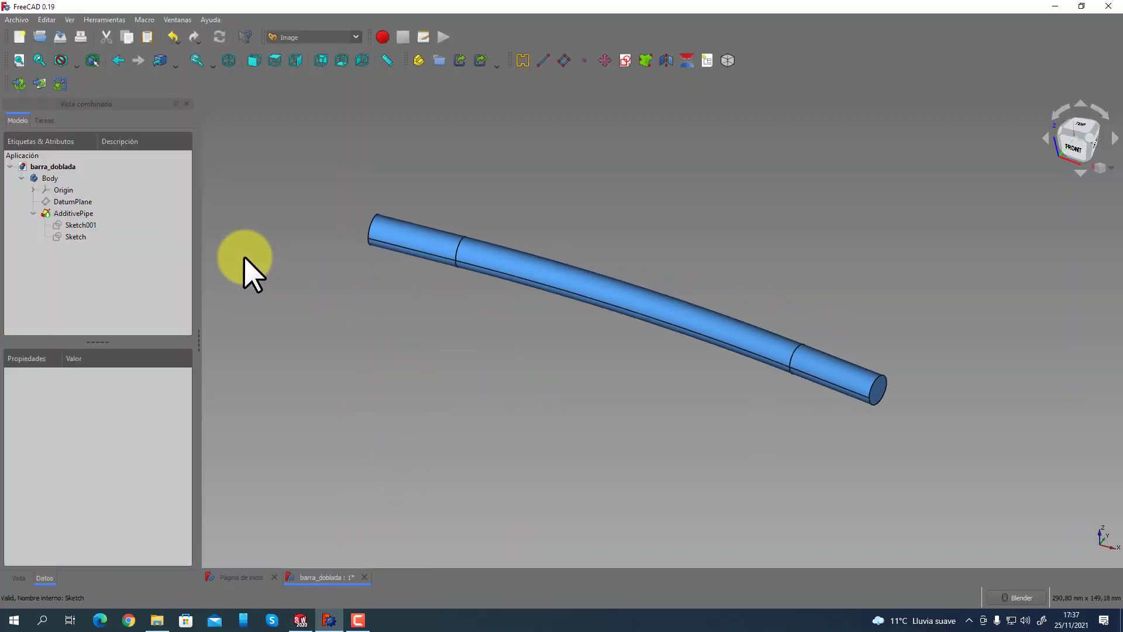
pyautogui.click(859, 383)
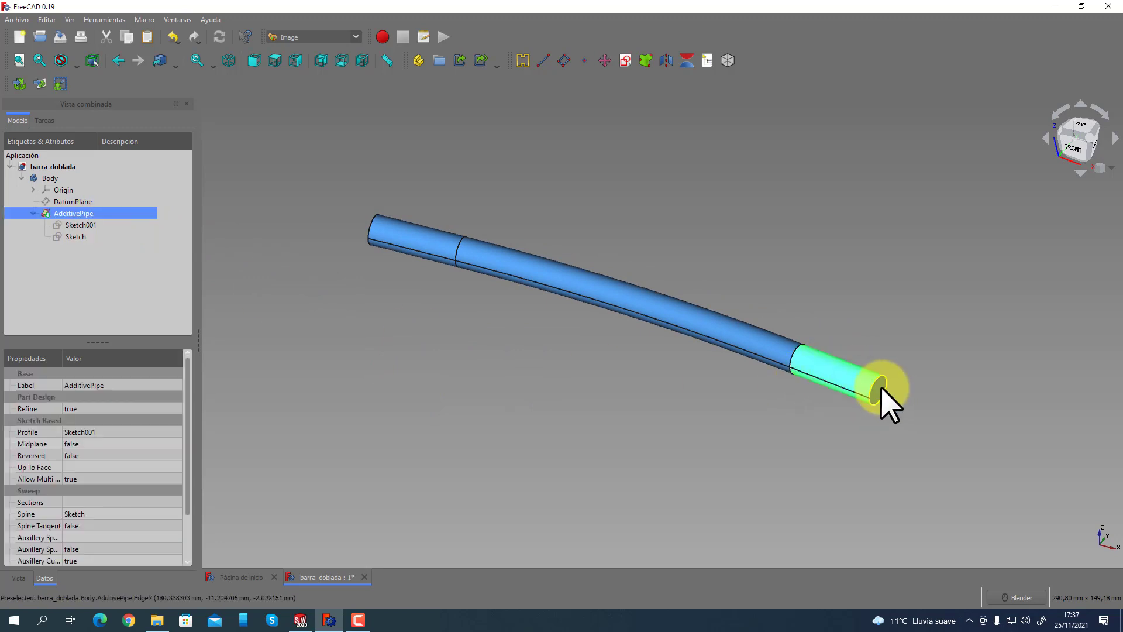
pyautogui.click(81, 225)
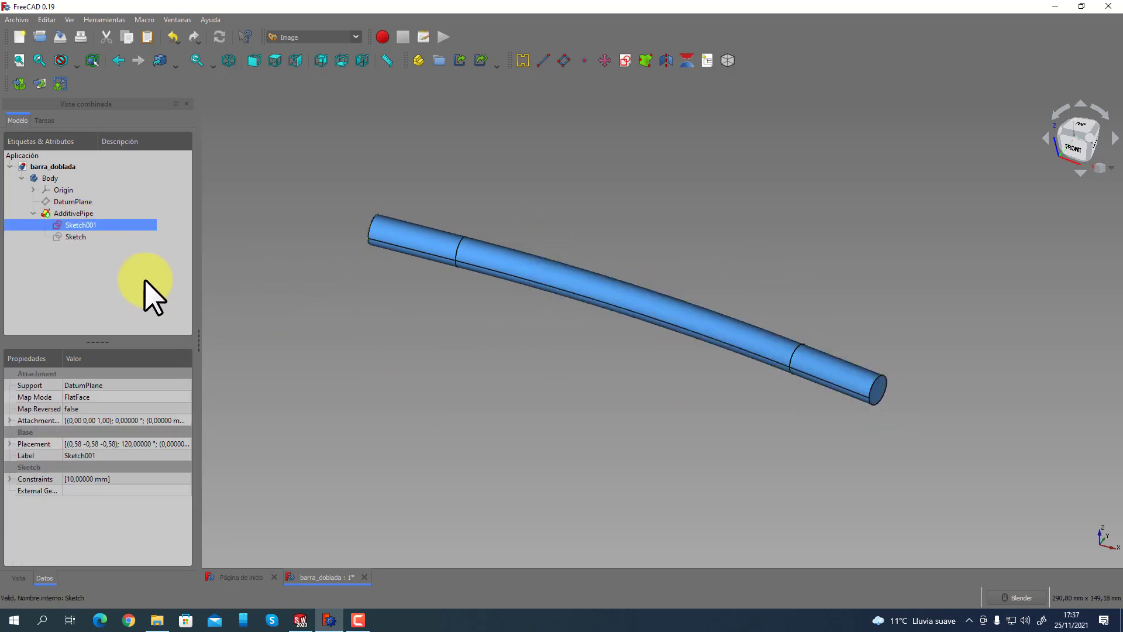
pyautogui.click(73, 237)
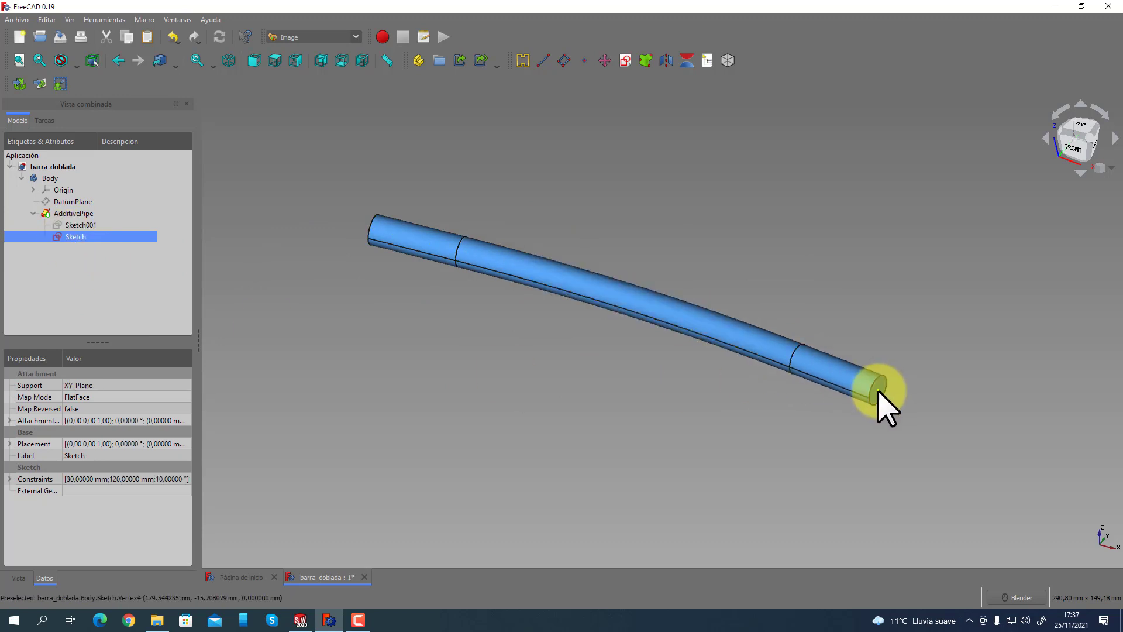
pyautogui.click(842, 424)
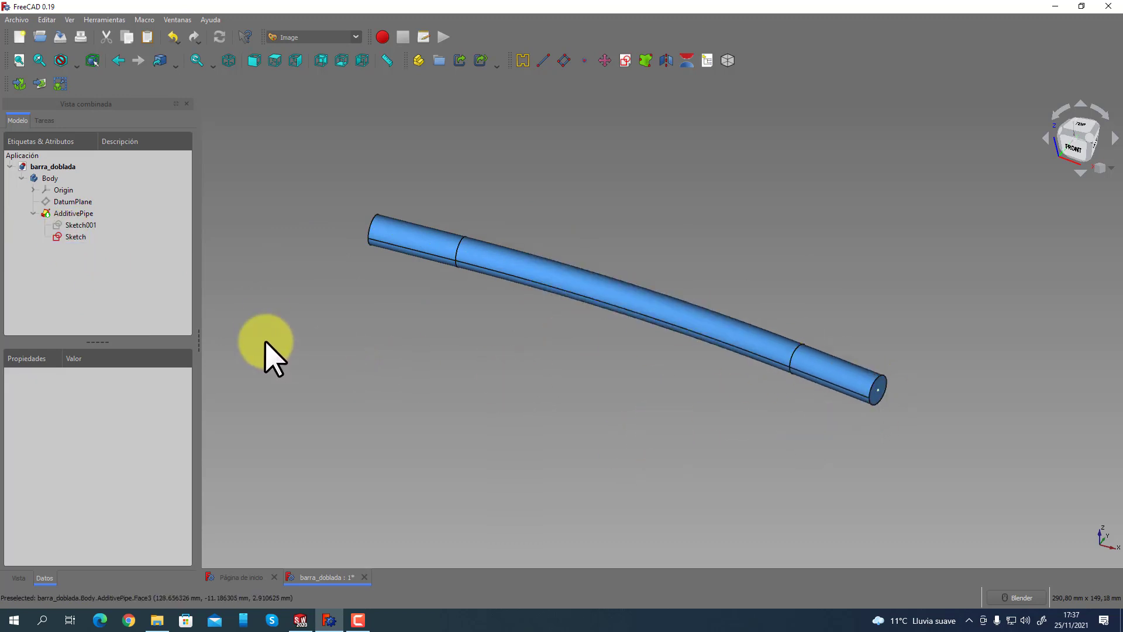
pyautogui.click(69, 238)
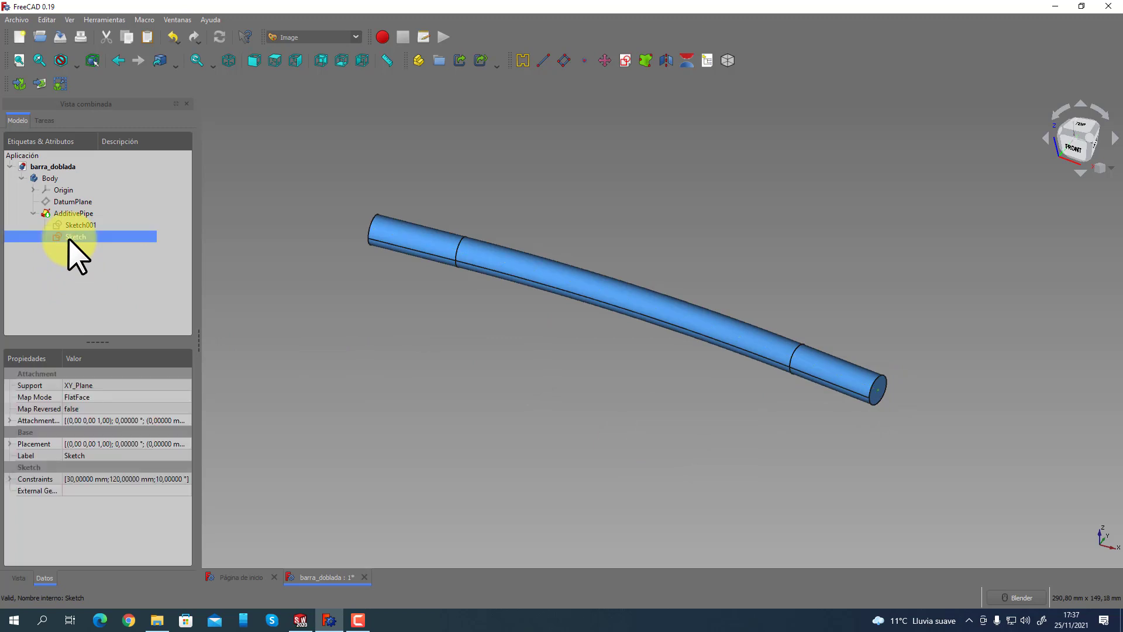
# Change the bend sketch's angle from 10° to 20° and view the bar.
pyautogui.doubleClick(68, 238)
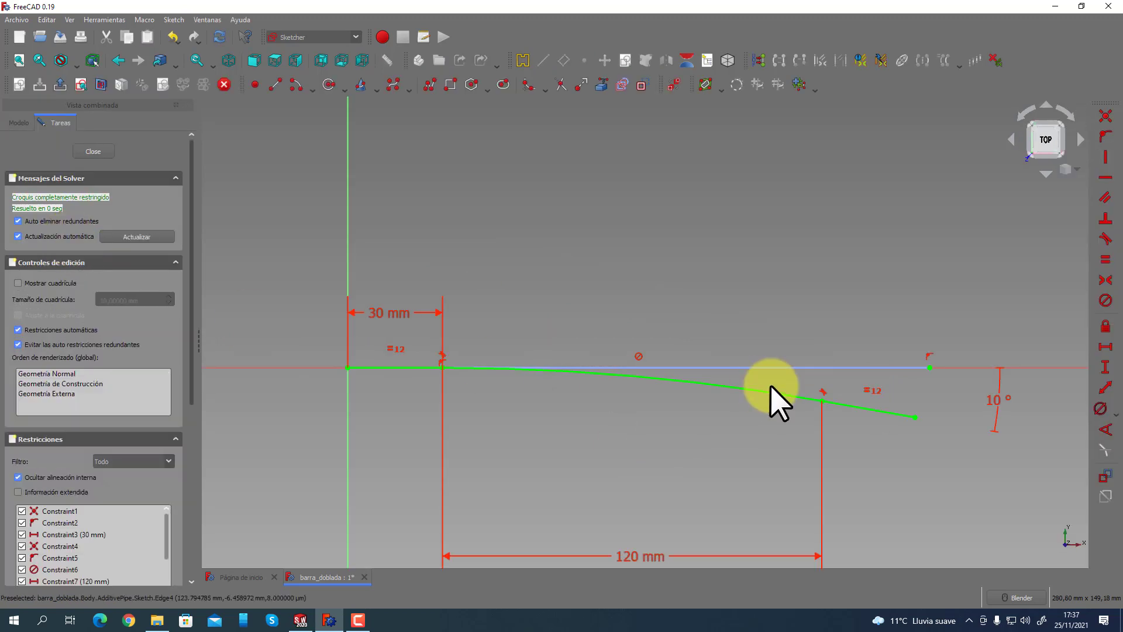
pyautogui.click(996, 393)
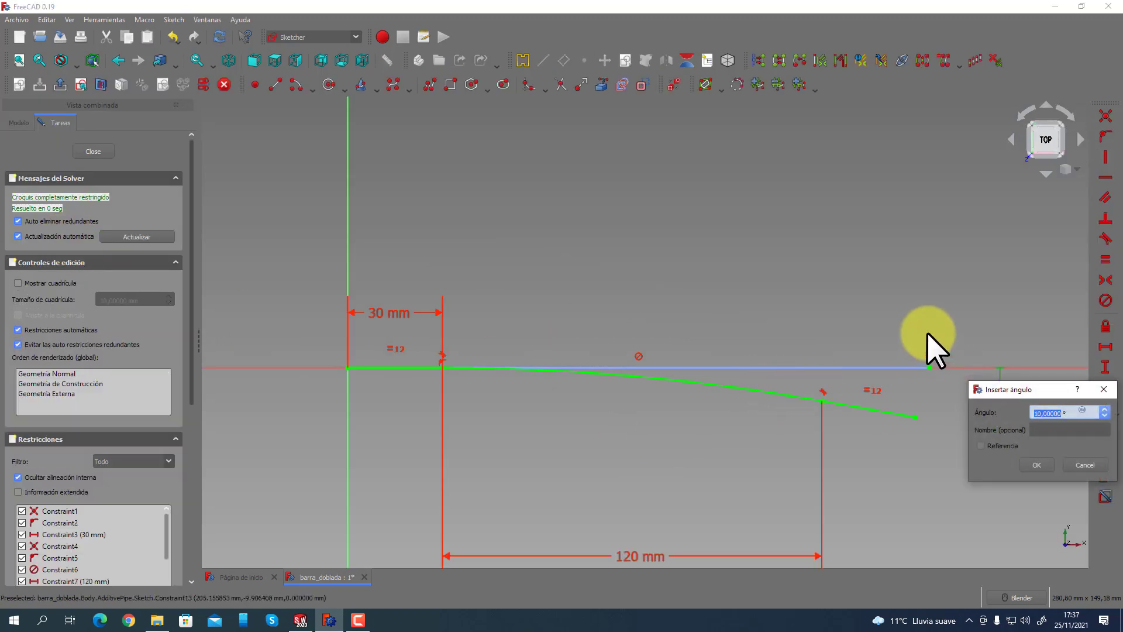
pyautogui.write('2')
pyautogui.write('0')
pyautogui.press('Return')
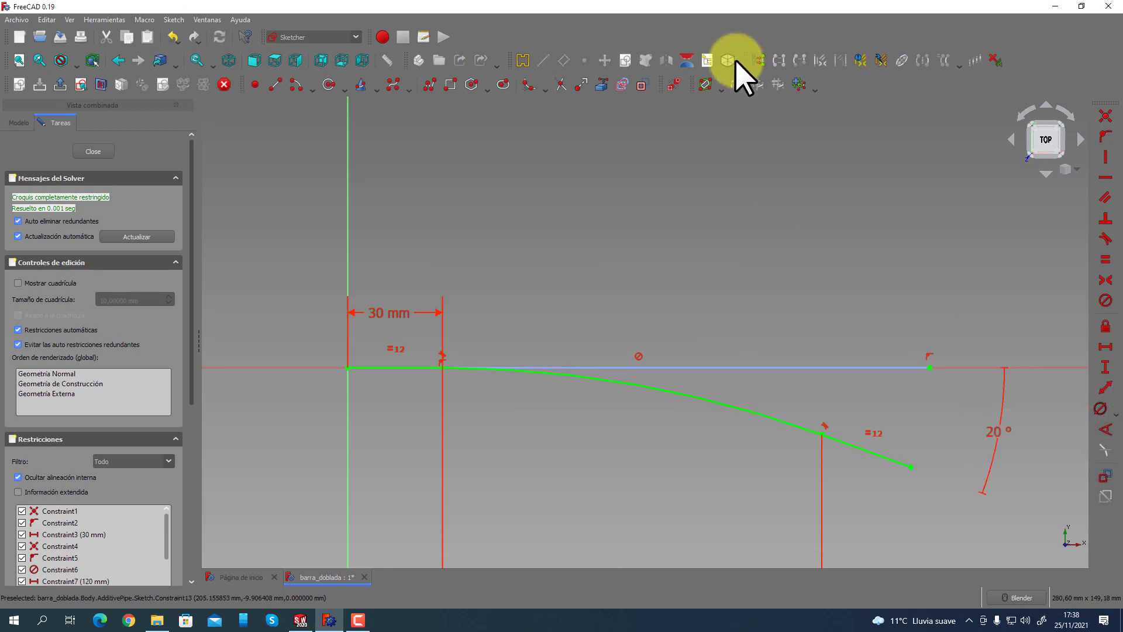
pyautogui.click(93, 151)
pyautogui.moveTo(571, 225)
pyautogui.mouseDown(button='middle')
pyautogui.moveTo(609, 261)
pyautogui.moveTo(416, 240)
pyautogui.moveTo(542, 258)
pyautogui.moveTo(591, 284)
pyautogui.mouseUp(button='middle')
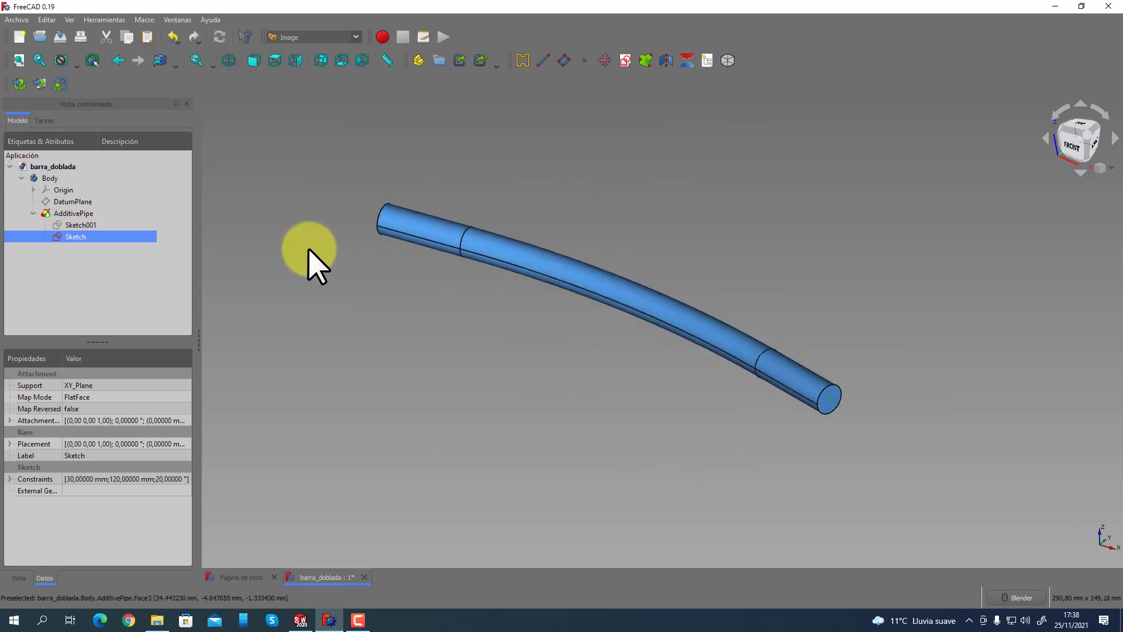
# Increase the bend angle to 30° and inspect the sharper bend.
pyautogui.doubleClick(76, 236)
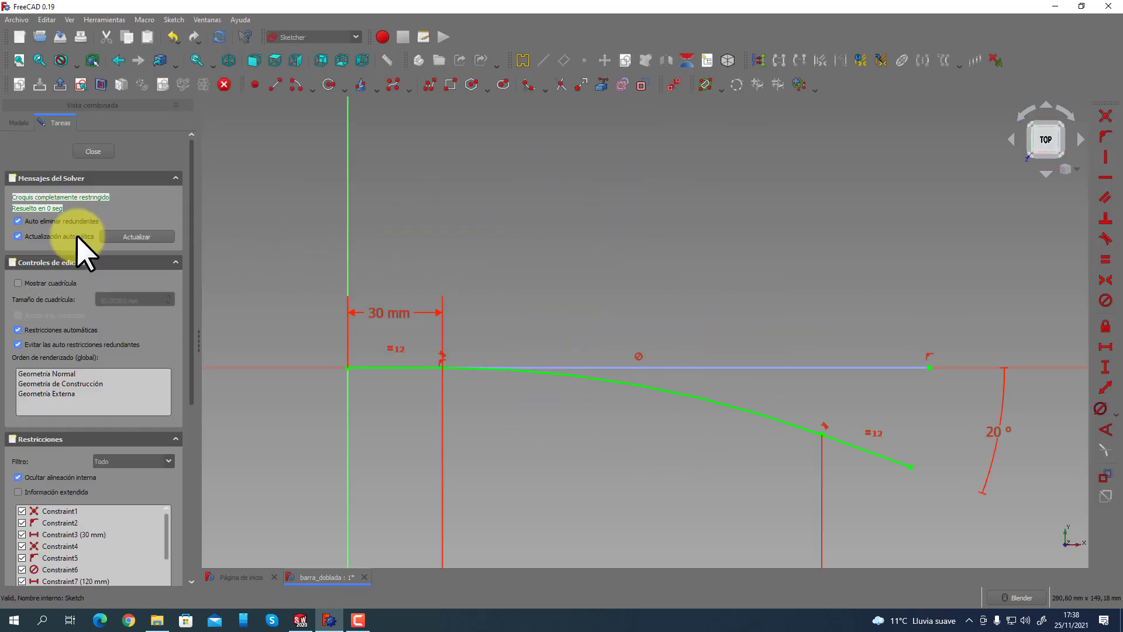
pyautogui.doubleClick(993, 433)
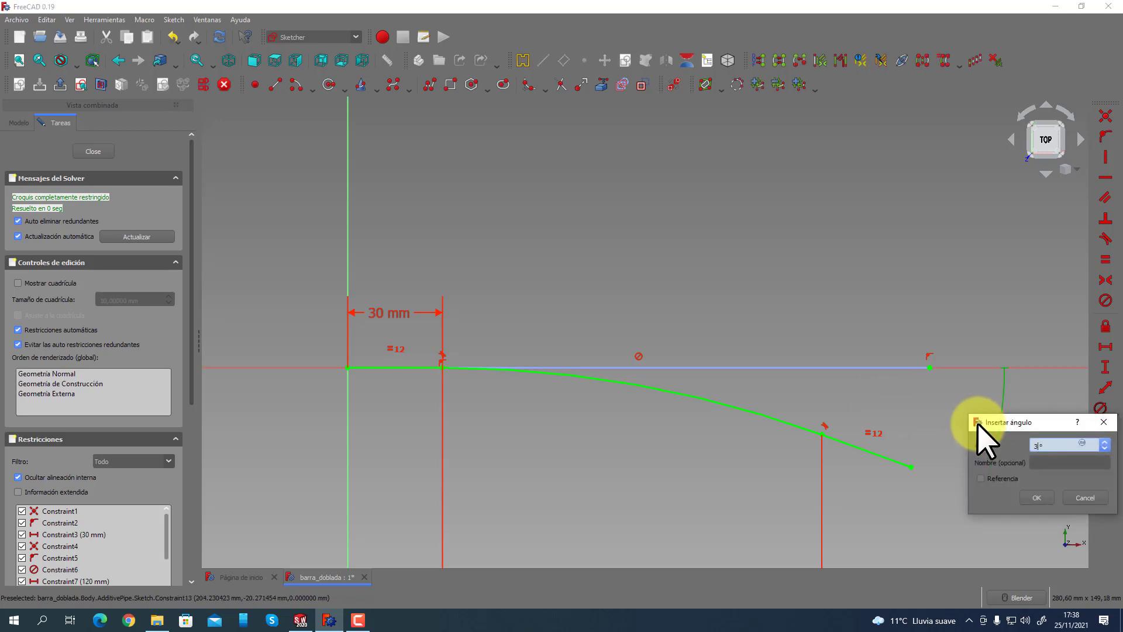
pyautogui.write('30')
pyautogui.press('Return')
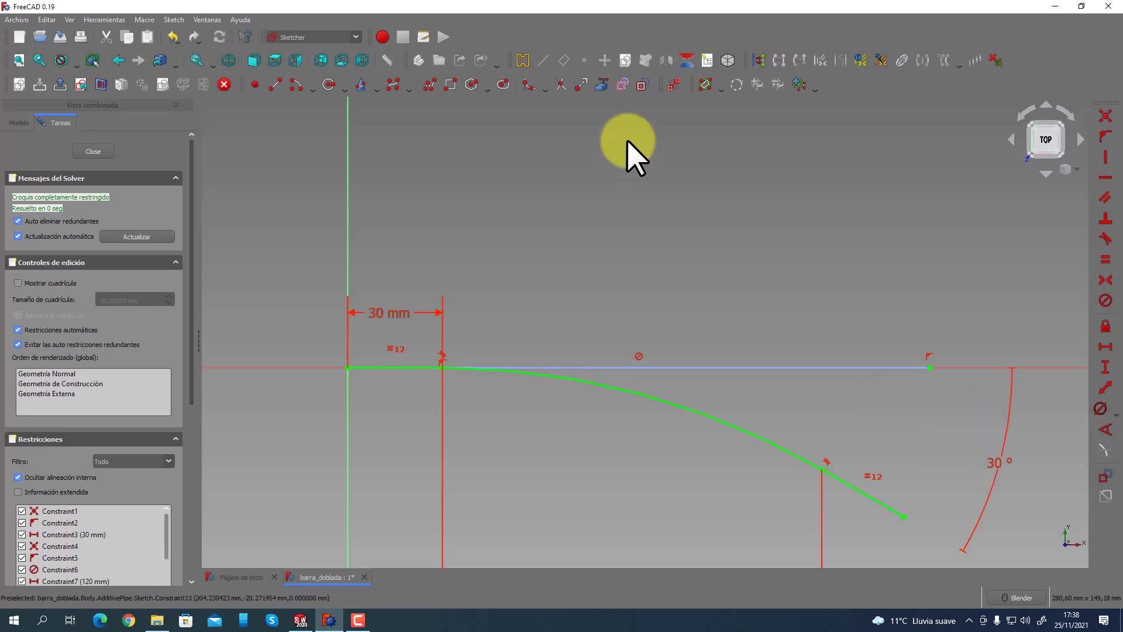
pyautogui.click(103, 153)
pyautogui.moveTo(602, 326)
pyautogui.mouseDown(button='middle')
pyautogui.moveTo(493, 296)
pyautogui.moveTo(451, 306)
pyautogui.mouseUp(button='middle')
# Set the angle back to 20°, then try 10°, dismissing the invalid constraint error.
pyautogui.doubleClick(80, 237)
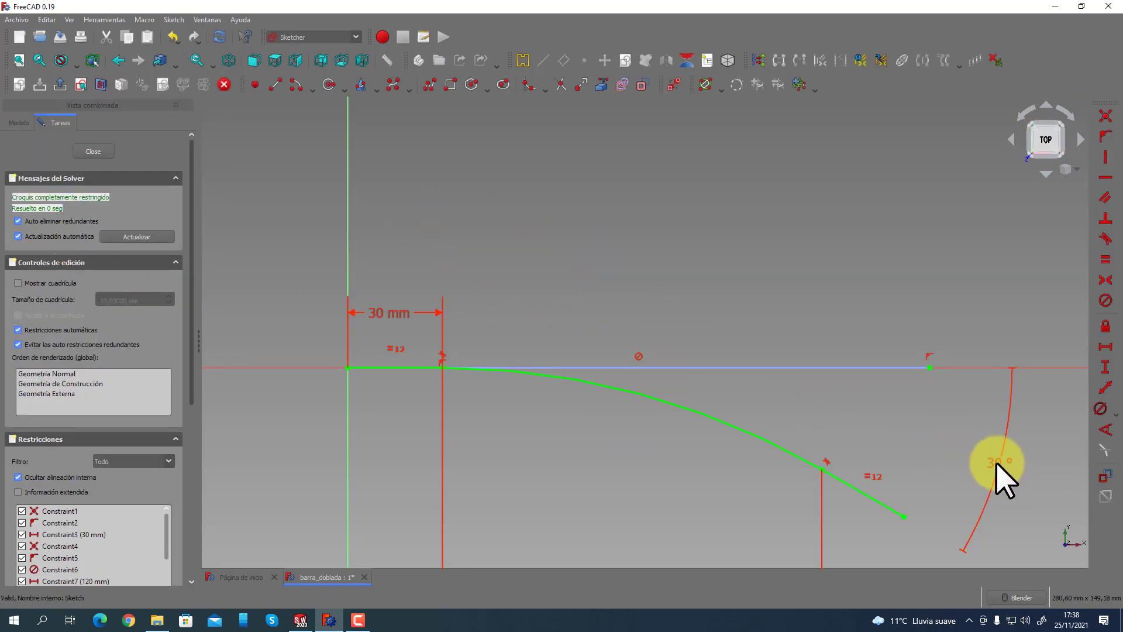
pyautogui.scroll(-2, 988, 464)
pyautogui.scroll(2, 988, 468)
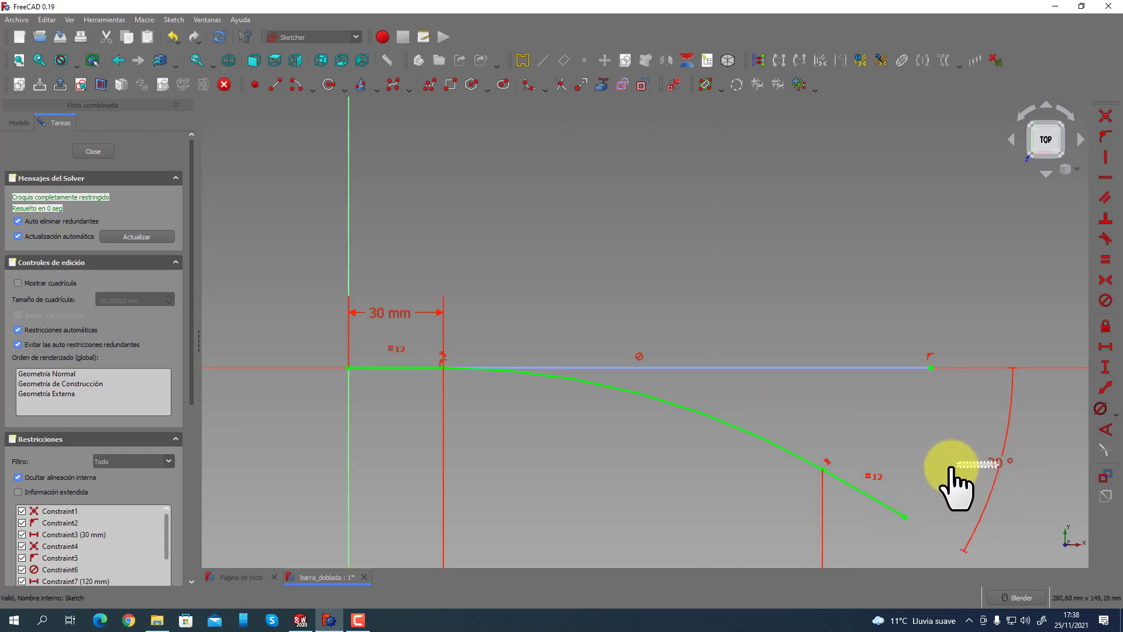
pyautogui.doubleClick(996, 466)
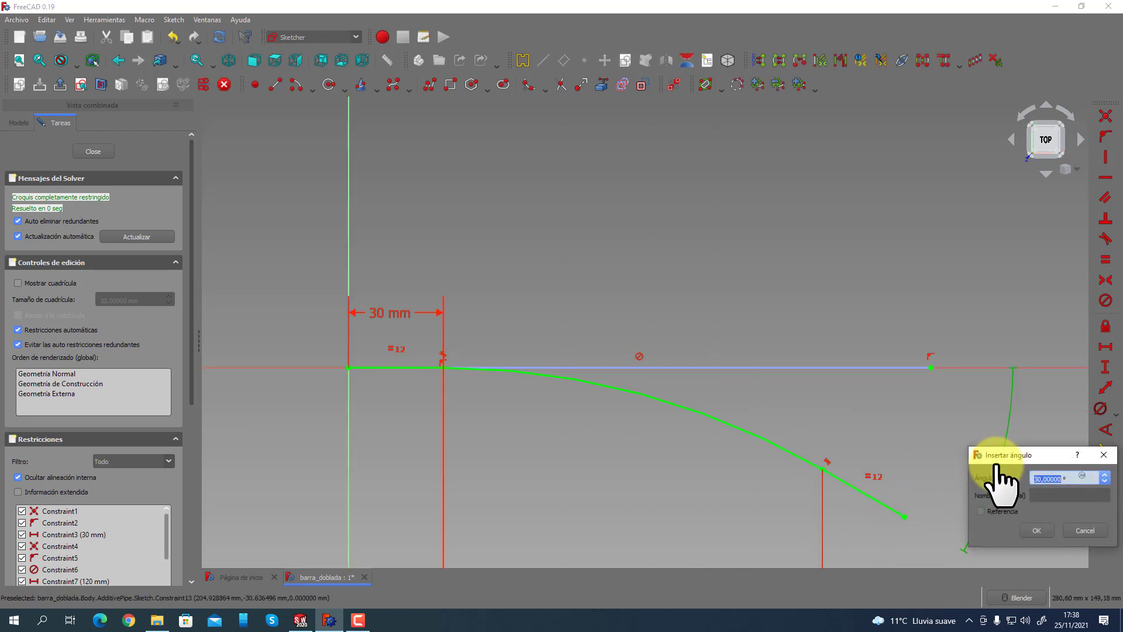
pyautogui.write('20')
pyautogui.press('Return')
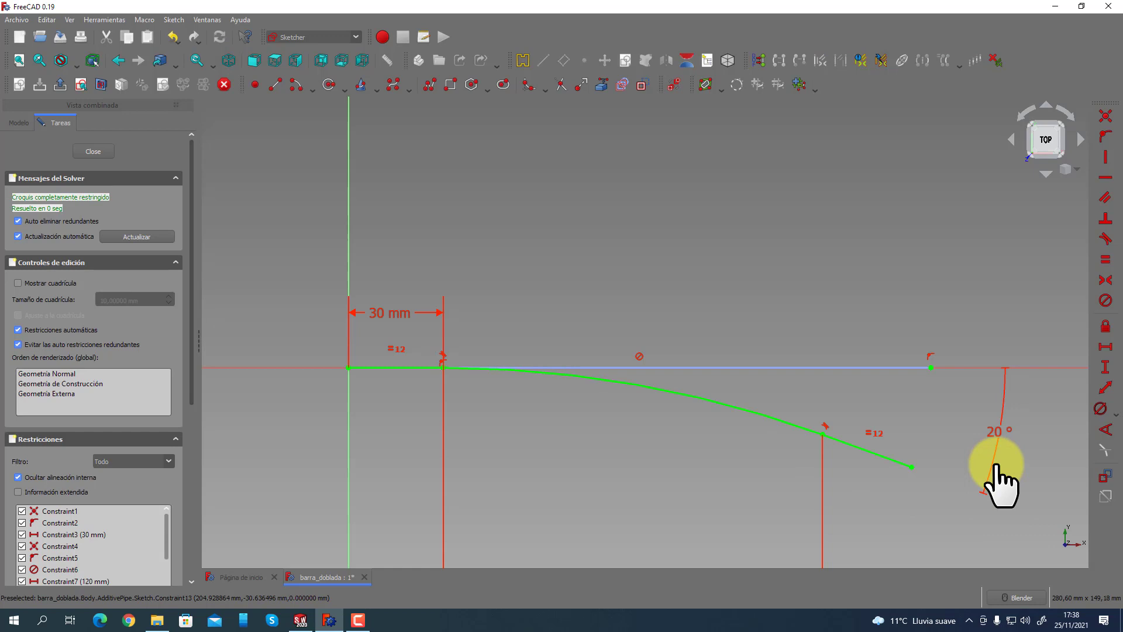
pyautogui.doubleClick(994, 434)
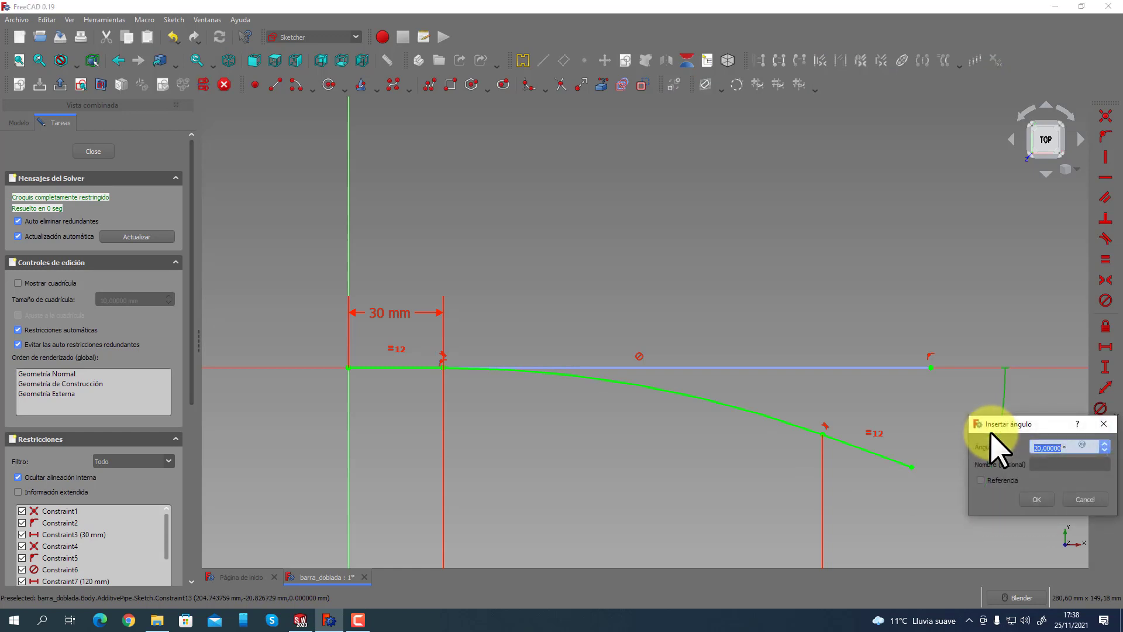
pyautogui.press('Return')
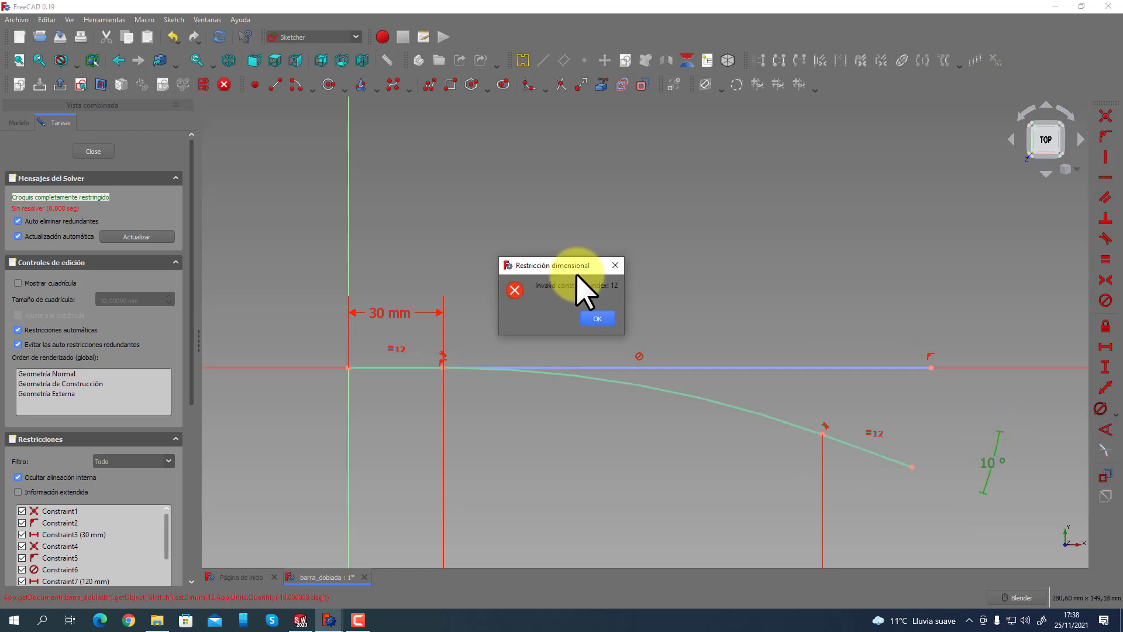
pyautogui.click(594, 319)
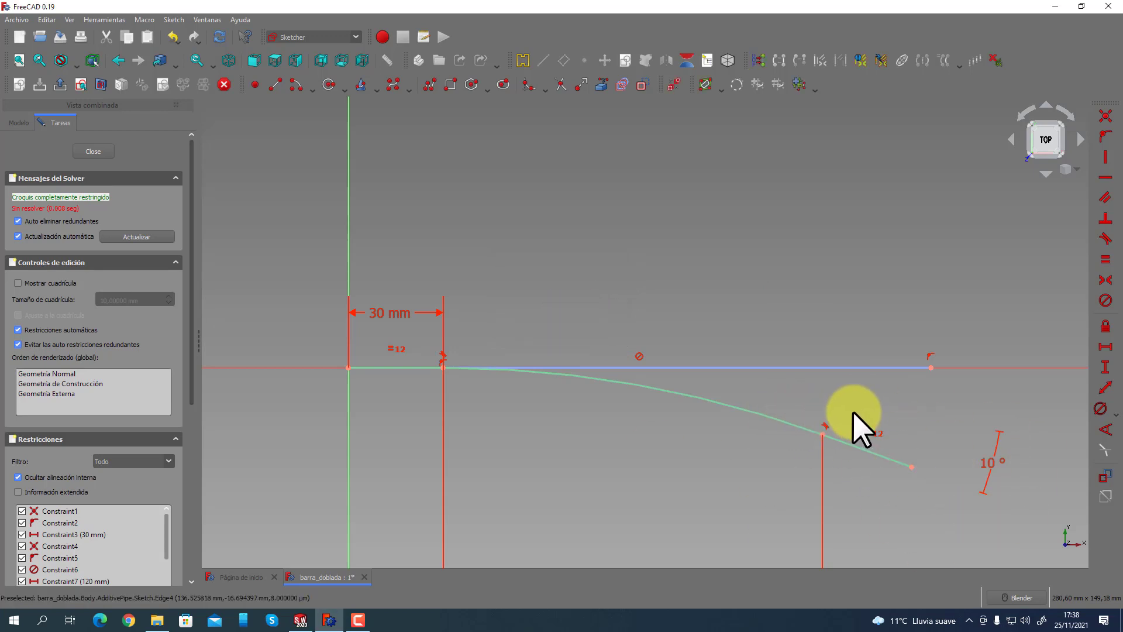
# Delete the faulty angle constraint and re-add a 10° angle to the horizontal line.
pyautogui.scroll(-3, 870, 435)
pyautogui.scroll(2, 882, 444)
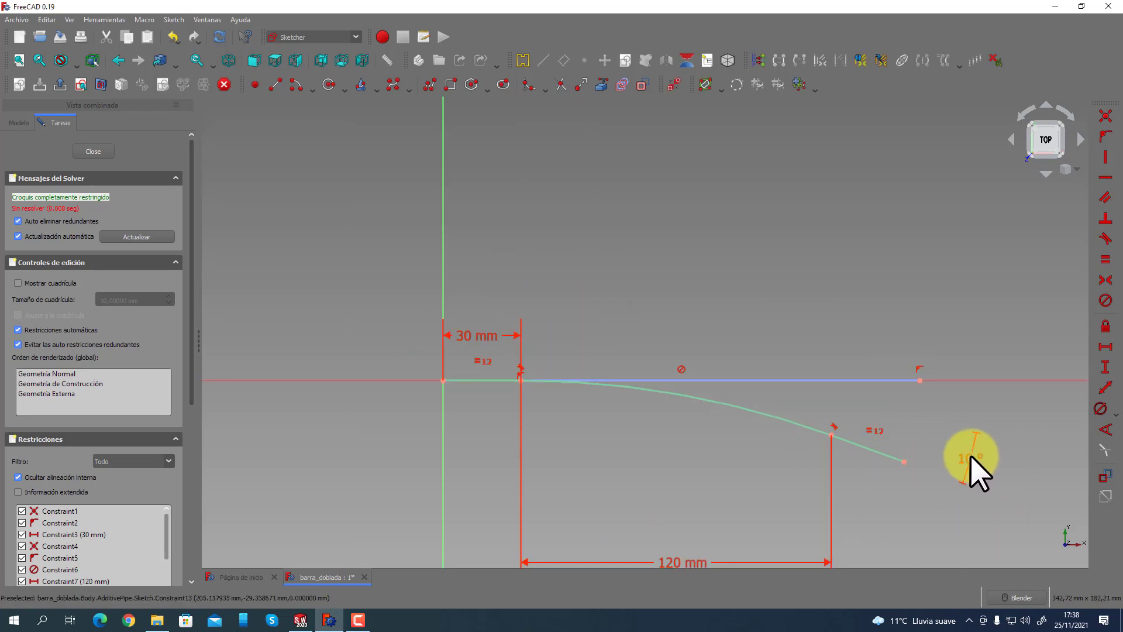
pyautogui.moveTo(972, 466)
pyautogui.mouseDown()
pyautogui.moveTo(1015, 464)
pyautogui.moveTo(953, 477)
pyautogui.moveTo(1014, 449)
pyautogui.moveTo(952, 450)
pyautogui.moveTo(964, 438)
pyautogui.mouseUp()
pyautogui.press('Delete')
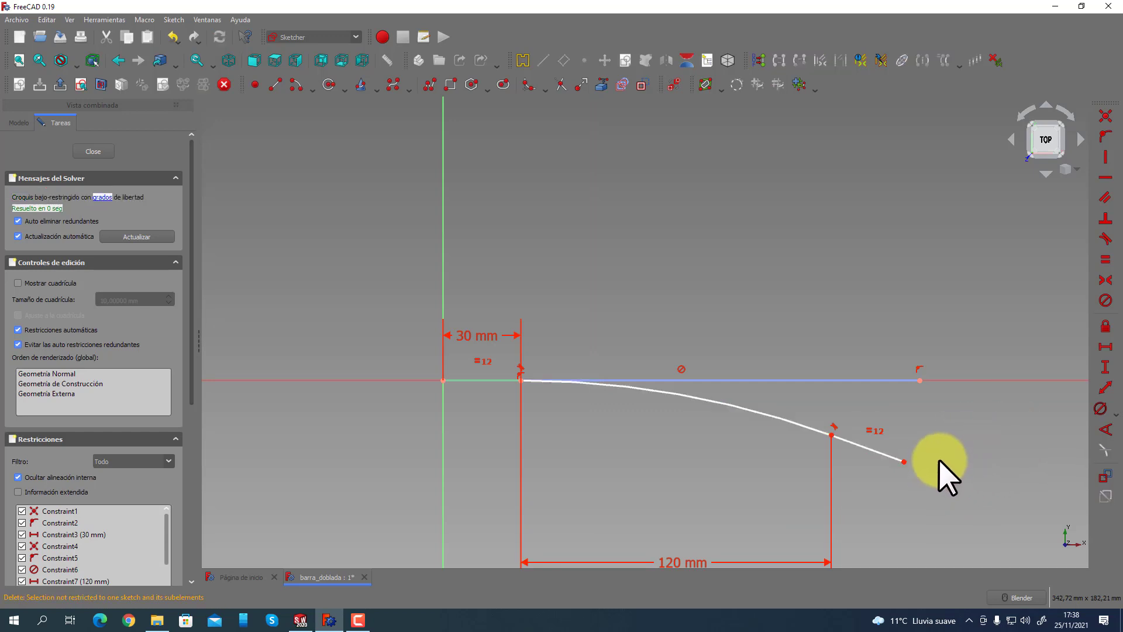
pyautogui.click(1105, 429)
pyautogui.click(877, 452)
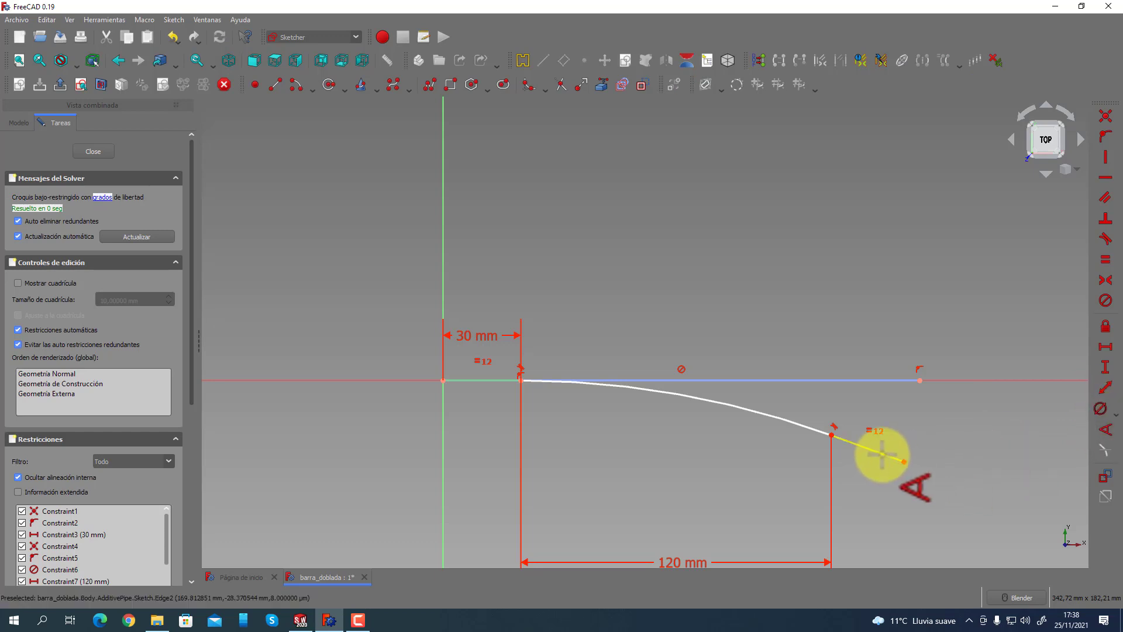
pyautogui.click(904, 380)
pyautogui.write('10')
pyautogui.press('Return')
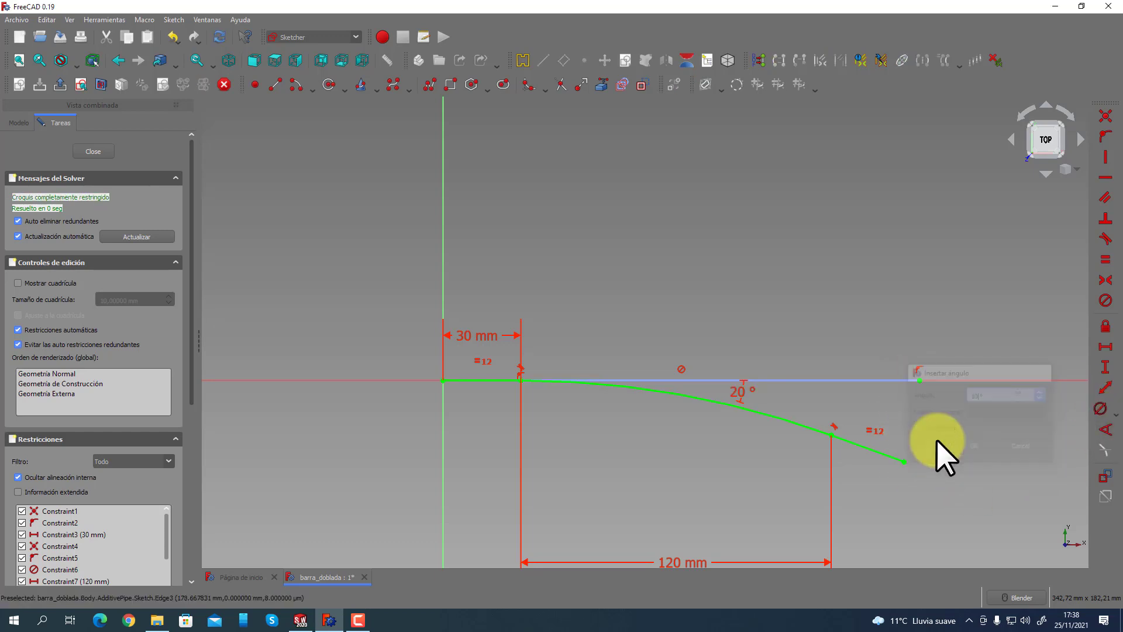
# Place the 10° label beside the line end, close the sketch and inspect the bar.
pyautogui.scroll(-5, 819, 409)
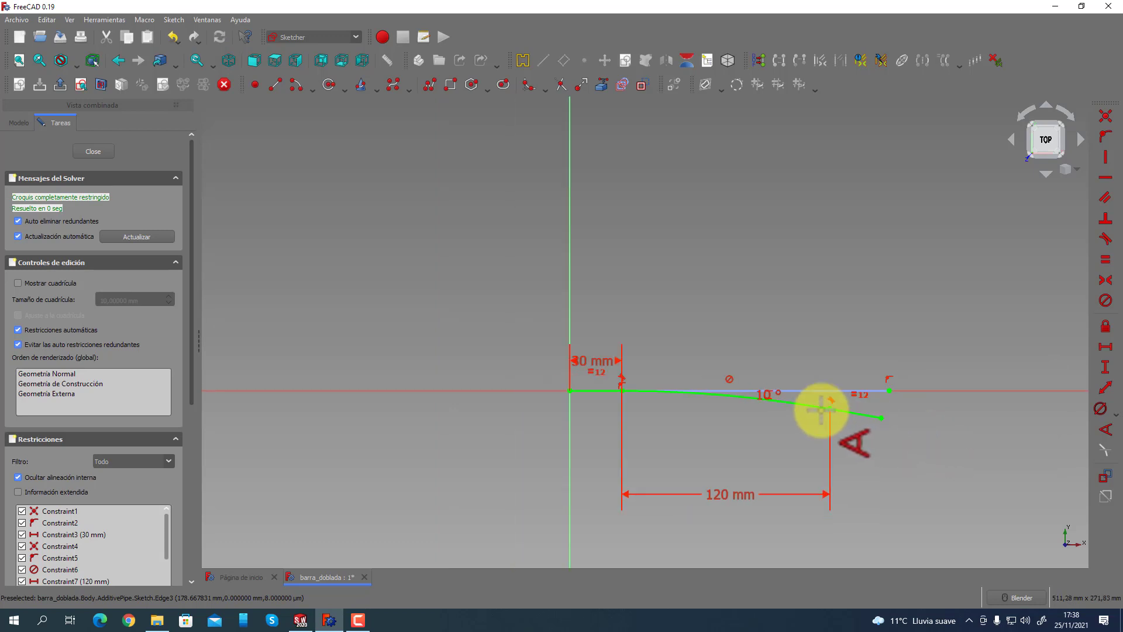
pyautogui.scroll(5, 877, 421)
pyautogui.moveTo(729, 383); pyautogui.dragTo(930, 402)
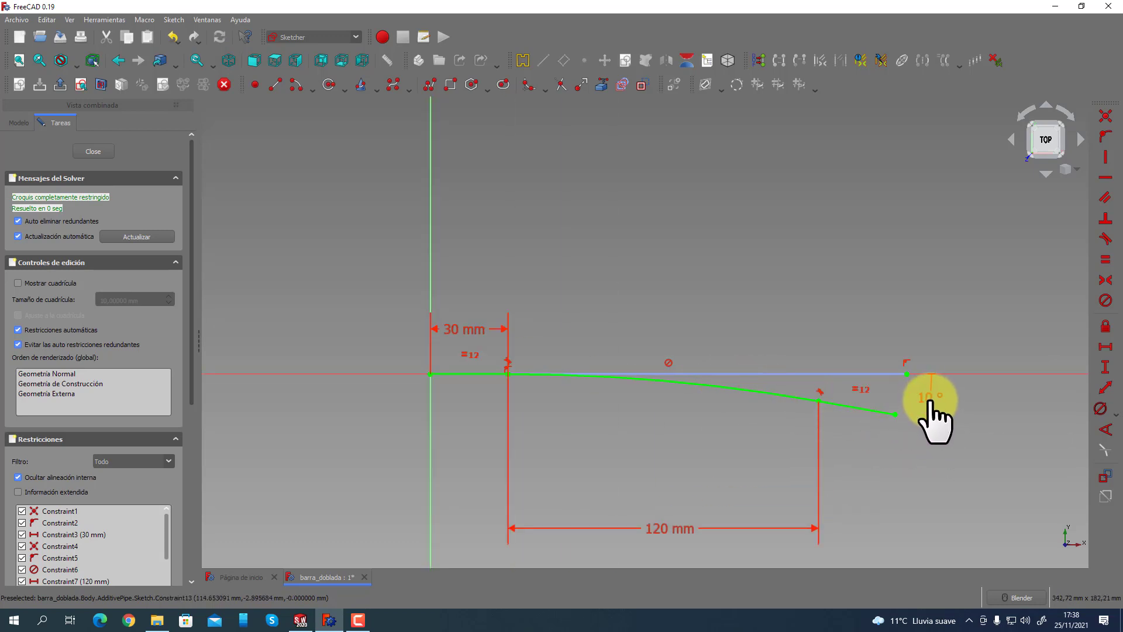
pyautogui.click(93, 151)
pyautogui.moveTo(496, 406)
pyautogui.mouseDown(button='middle')
pyautogui.moveTo(344, 388)
pyautogui.moveTo(484, 388)
pyautogui.moveTo(534, 436)
pyautogui.moveTo(584, 407)
pyautogui.moveTo(486, 410)
pyautogui.mouseUp(button='middle')
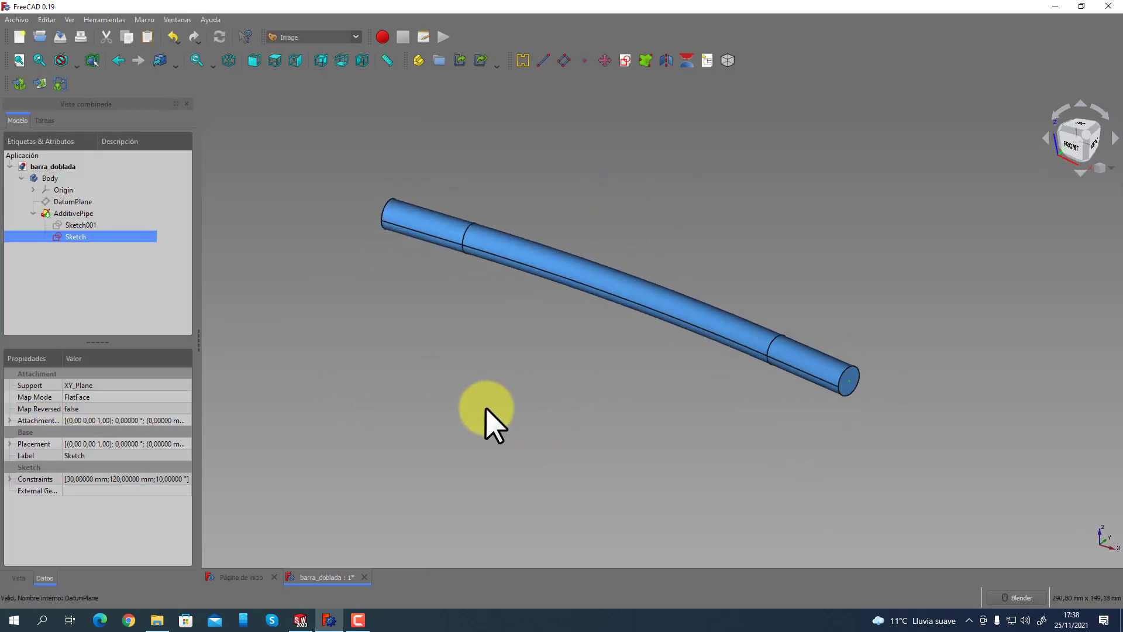
# Drag the SolidWorks end-angle handle from 18.49° to about 35°, bending the bar further.
pyautogui.click(299, 619)
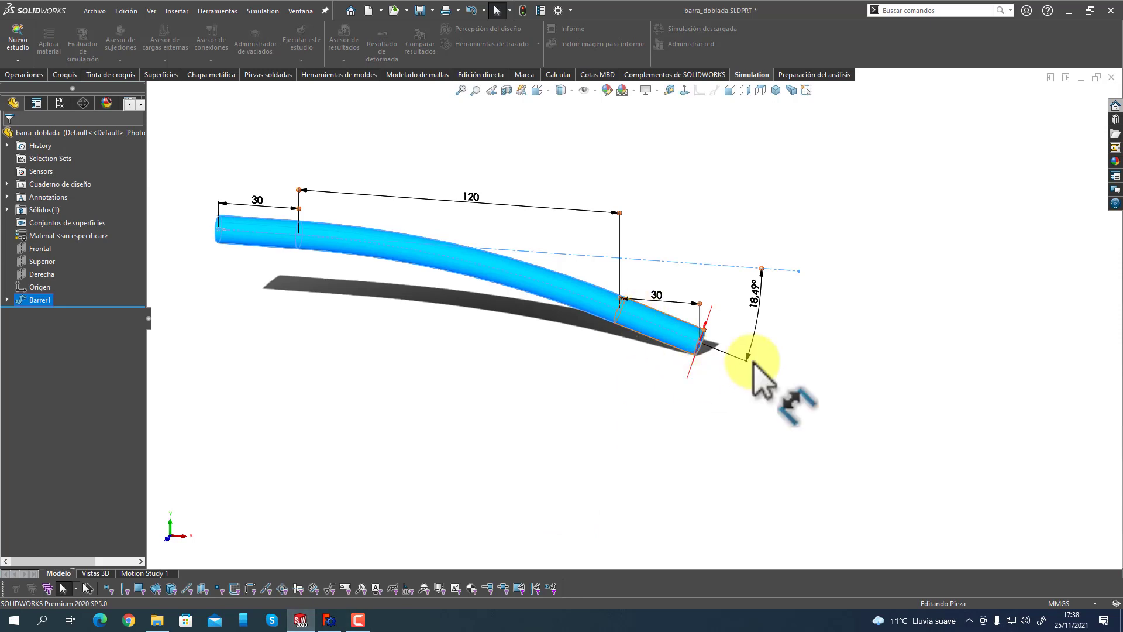
pyautogui.moveTo(760, 268); pyautogui.dragTo(731, 199)
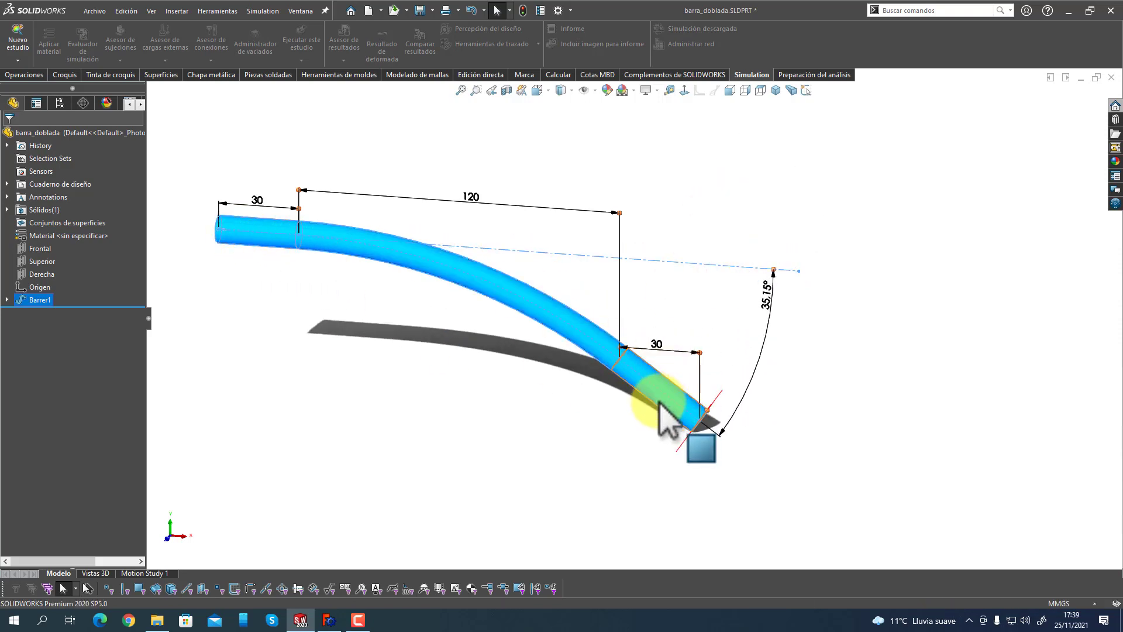
pyautogui.click(329, 620)
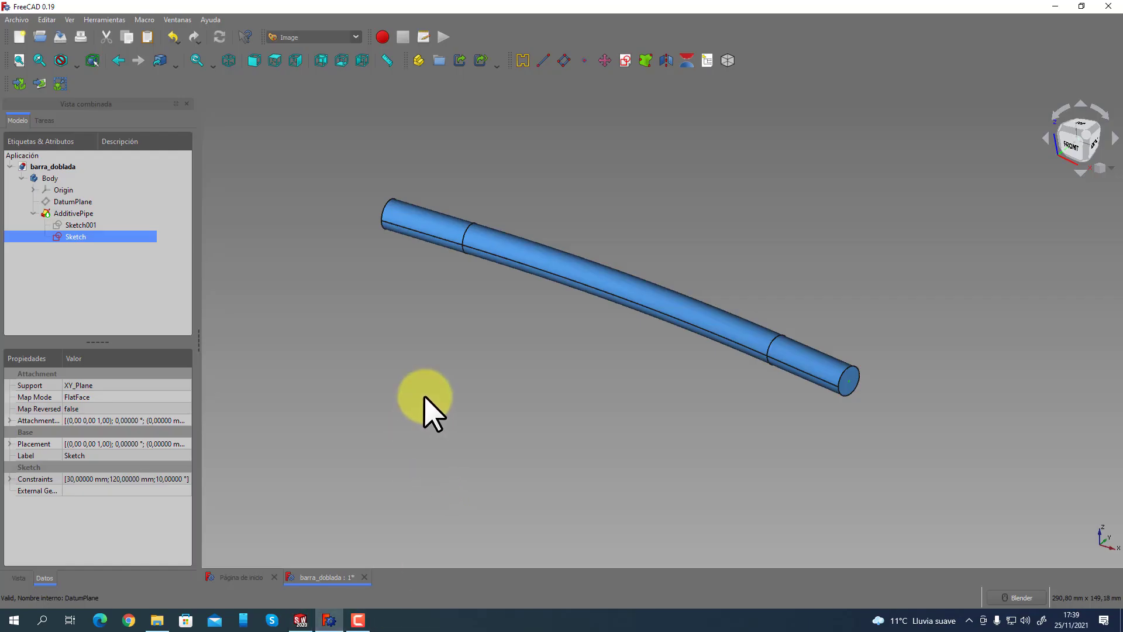
# Open the bend sketch, try 20° but cancel, keeping the 10° angle.
pyautogui.moveTo(427, 401); pyautogui.dragTo(451, 431, button='middle')
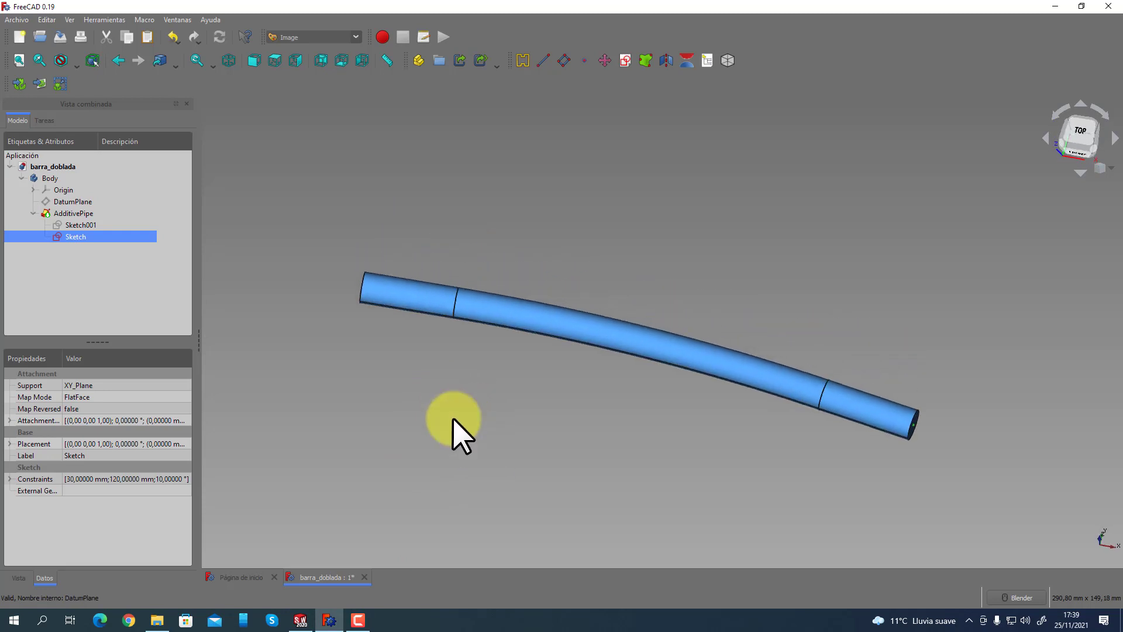
pyautogui.doubleClick(79, 237)
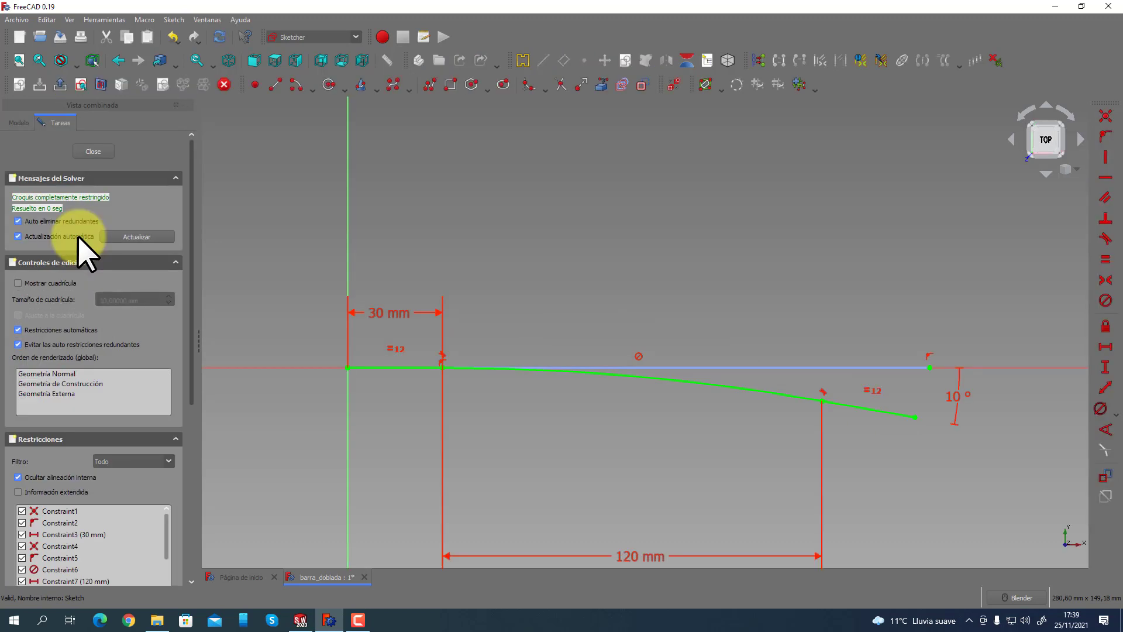
pyautogui.doubleClick(955, 402)
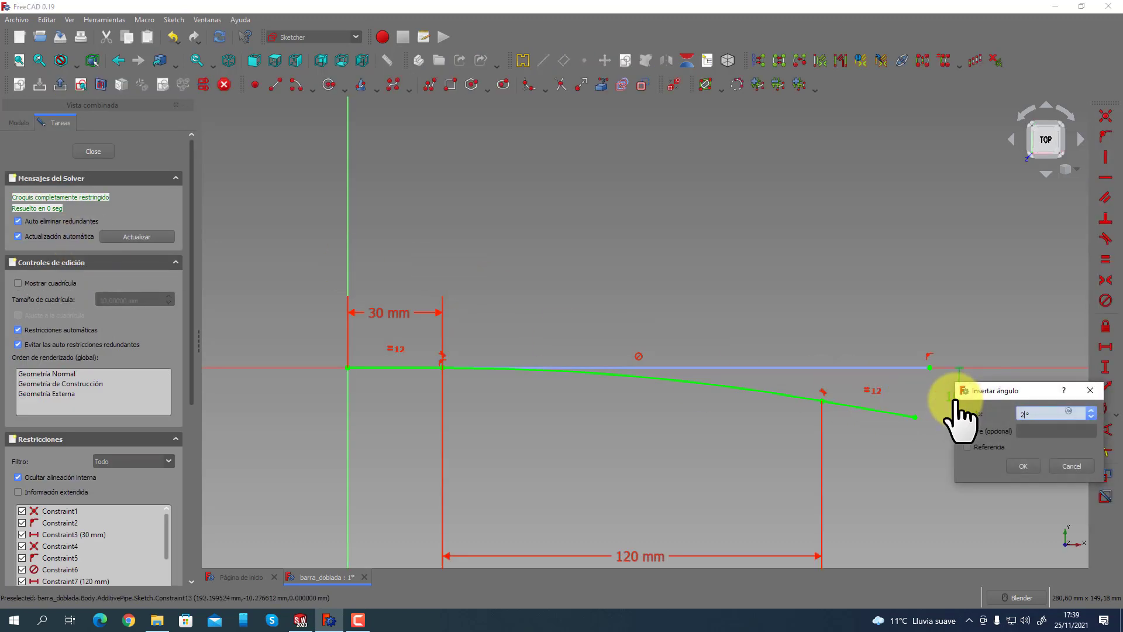
pyautogui.write('20')
pyautogui.press('Escape')
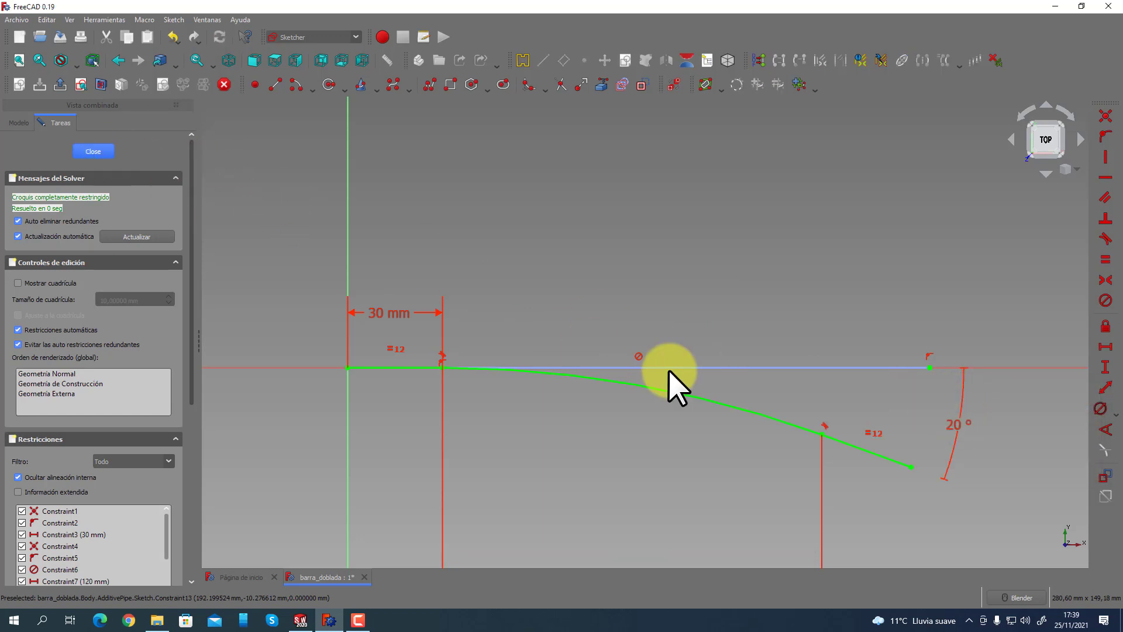
pyautogui.press('Escape')
pyautogui.moveTo(639, 396); pyautogui.dragTo(599, 391, button='middle')
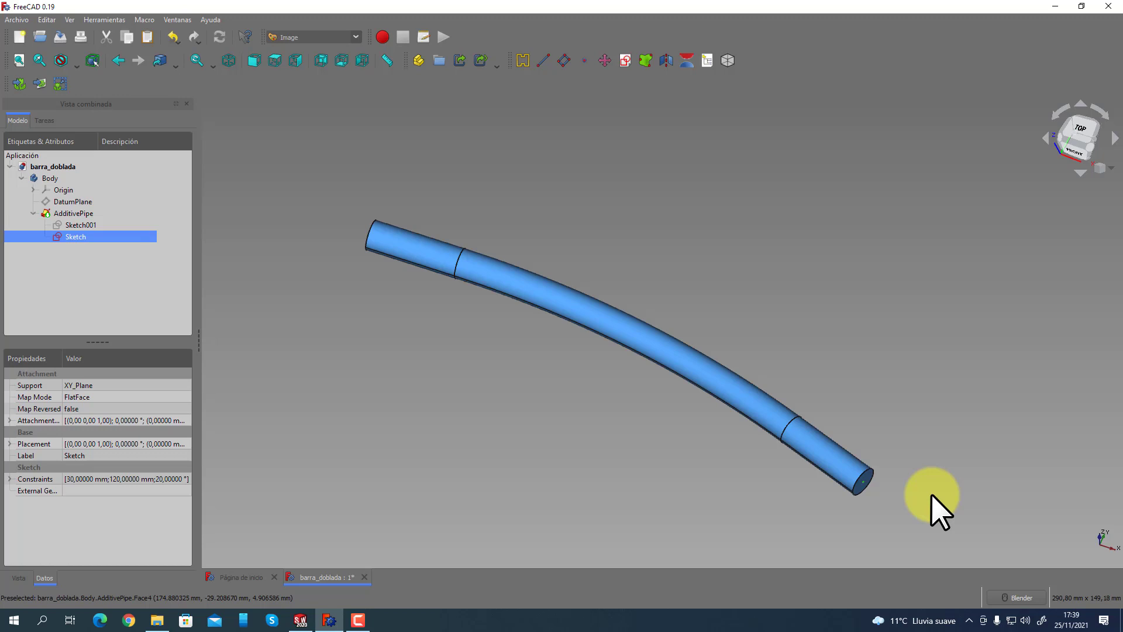
# Compare with SolidWorks, then return to FreeCAD and create a new empty document.
pyautogui.click(301, 620)
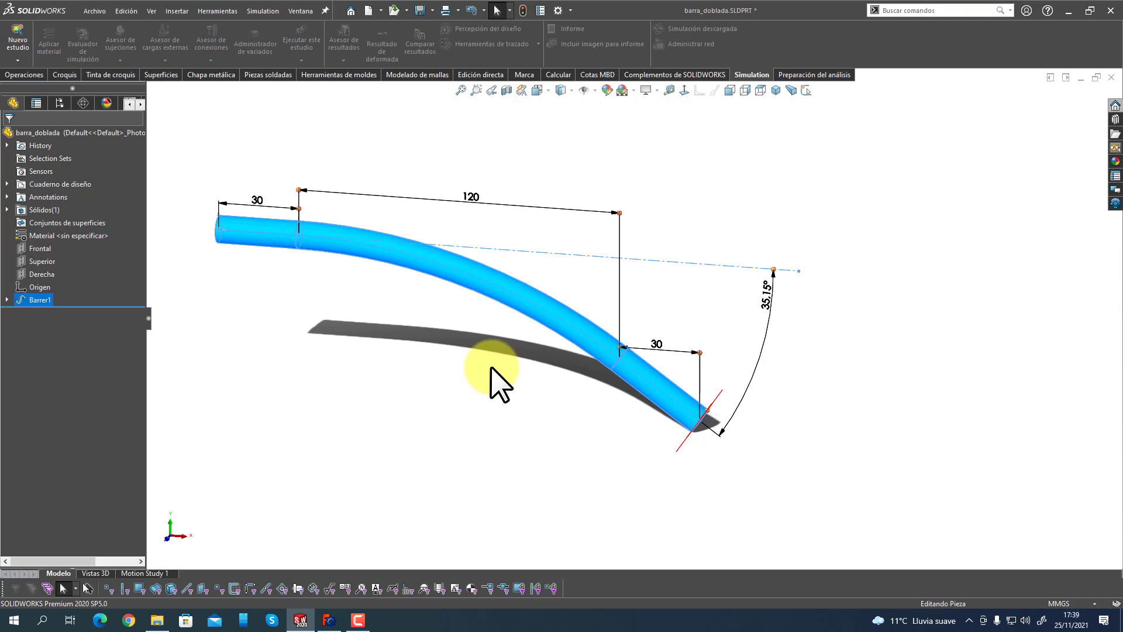
pyautogui.click(328, 619)
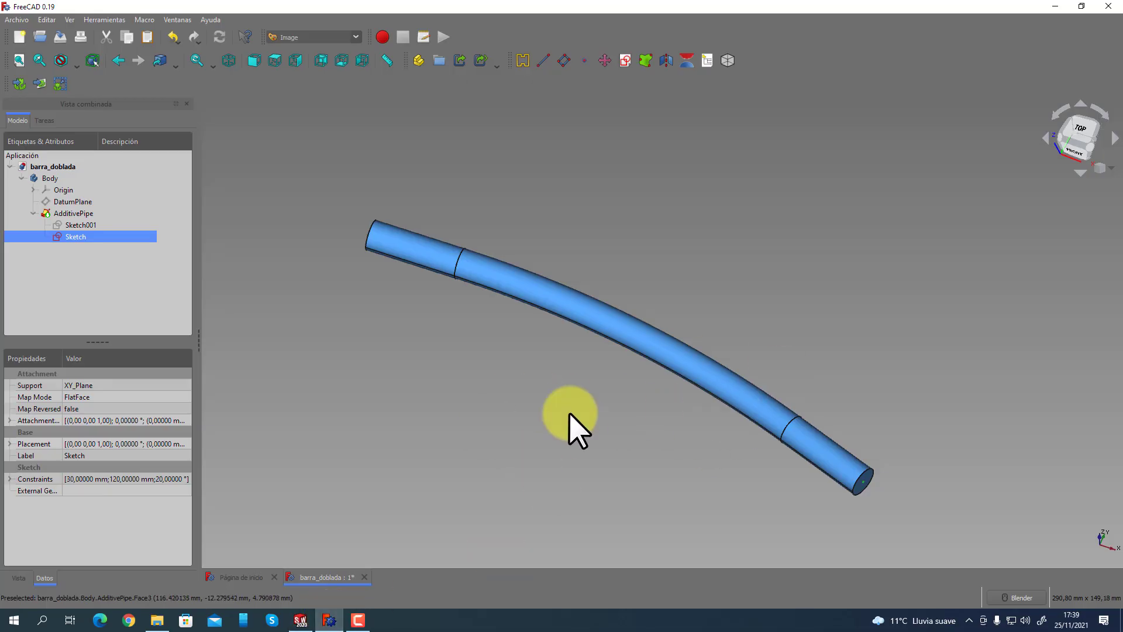
pyautogui.moveTo(564, 427); pyautogui.dragTo(547, 386, button='middle')
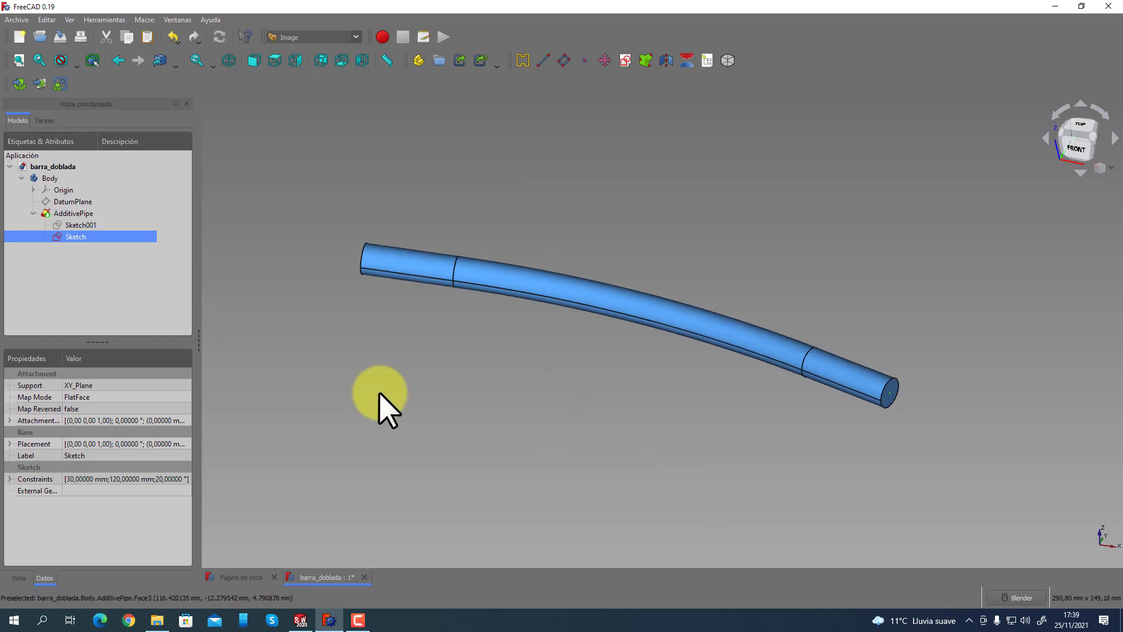
pyautogui.click(19, 37)
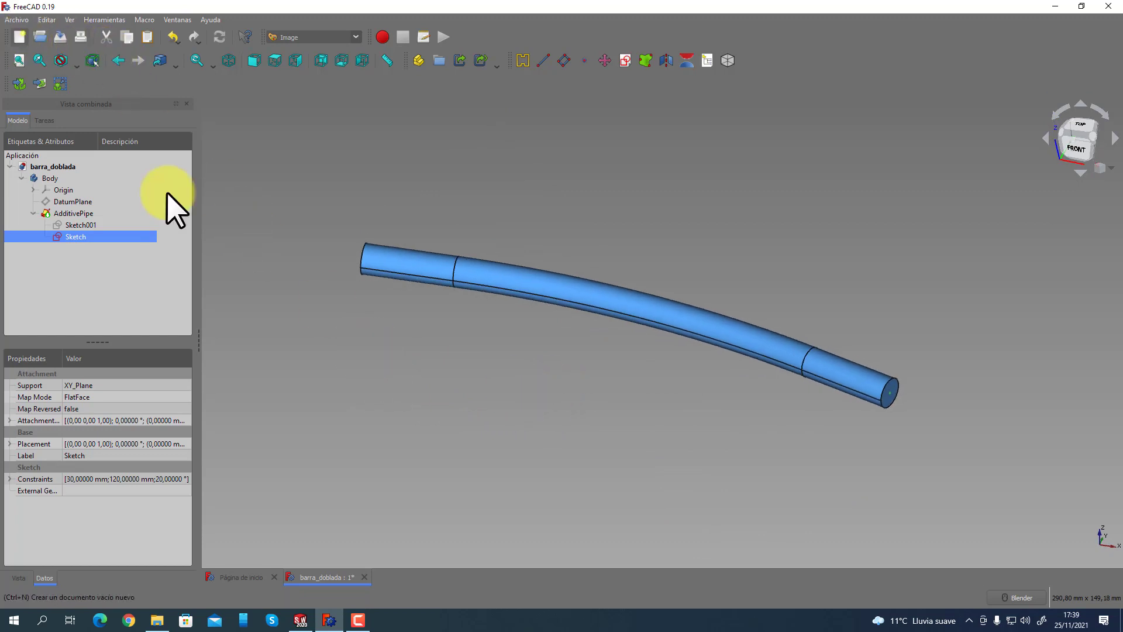
# Switch to Part Design and draw a rectangle in a new sketch on XY_Plane.
pyautogui.click(325, 41)
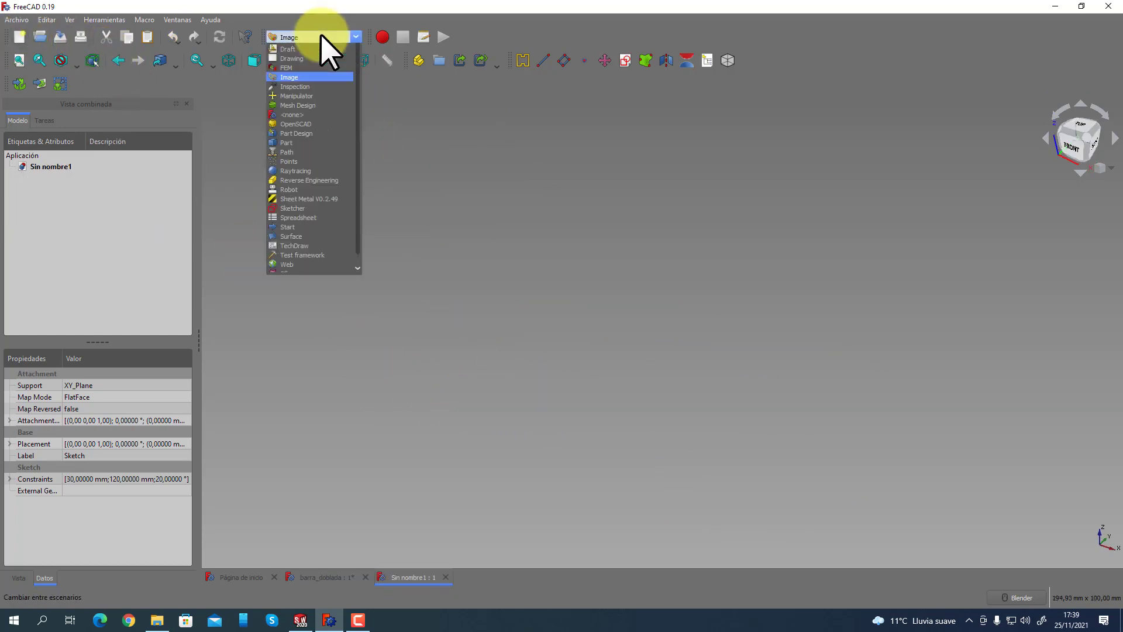
pyautogui.click(304, 162)
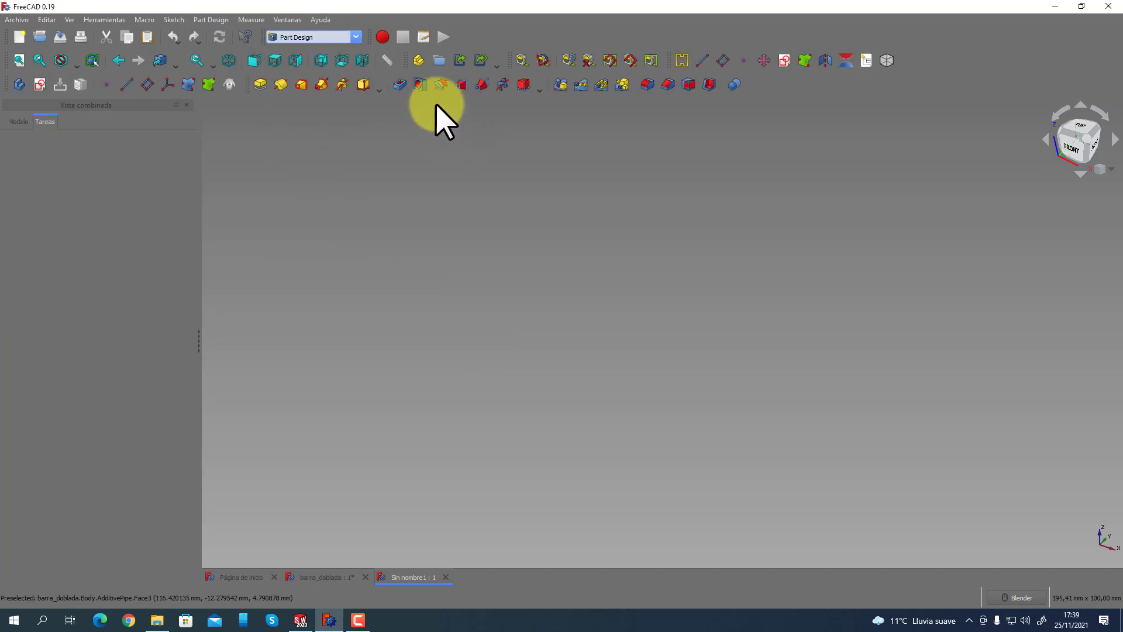
pyautogui.click(40, 84)
pyautogui.click(493, 317)
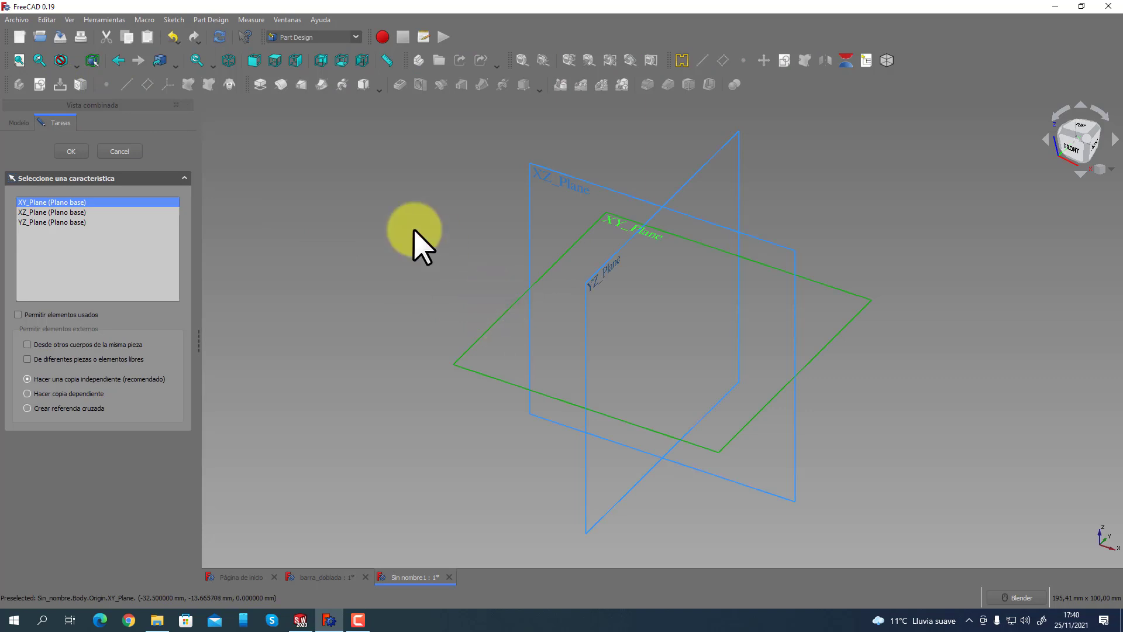
pyautogui.click(69, 152)
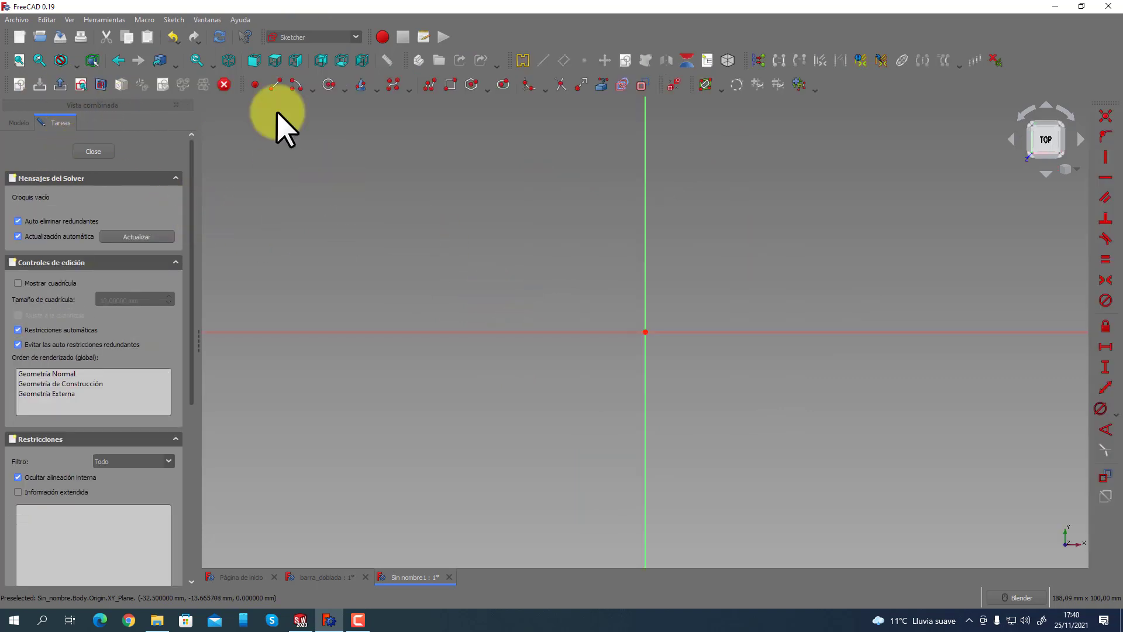
pyautogui.click(451, 83)
pyautogui.click(593, 280)
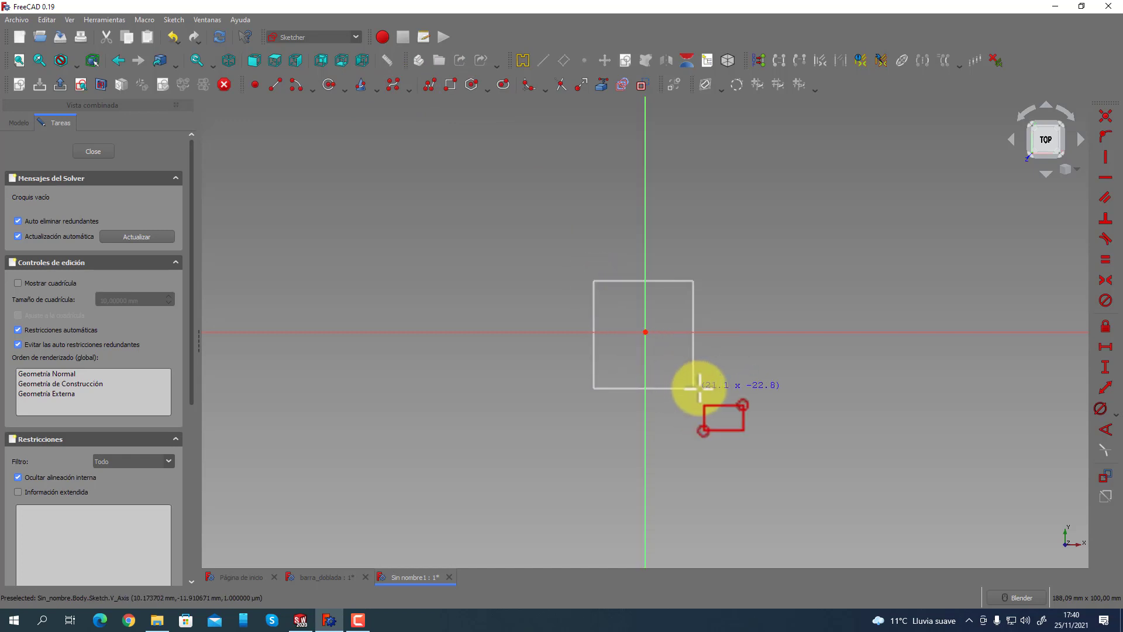
pyautogui.click(696, 388)
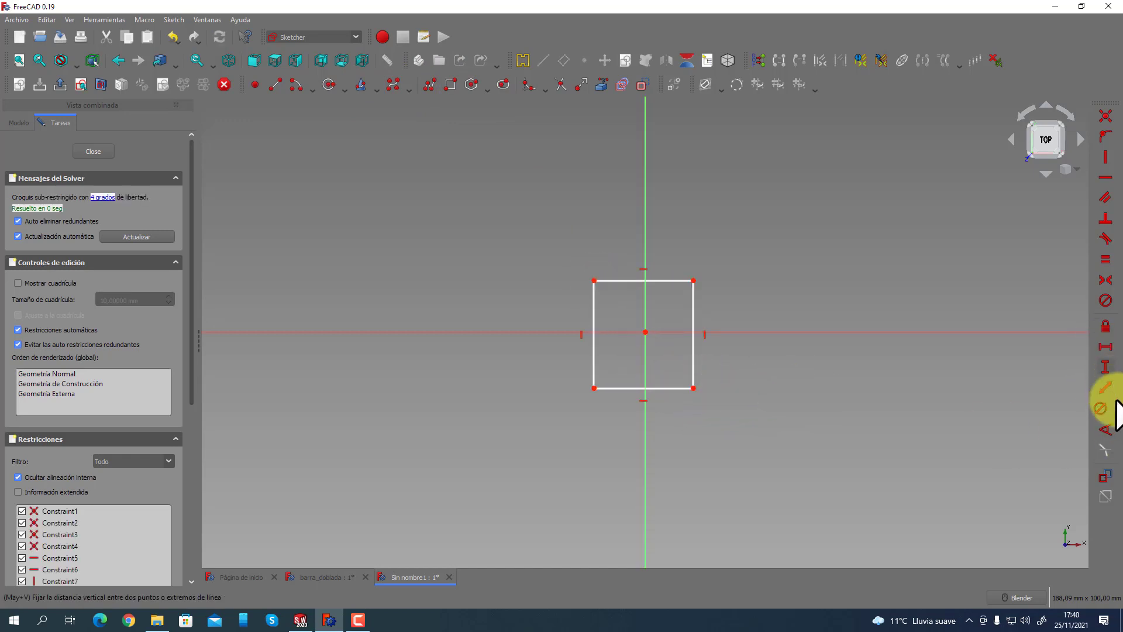
# Constrain the rectangle's opposite corners symmetric about the origin.
pyautogui.click(1105, 280)
pyautogui.click(693, 280)
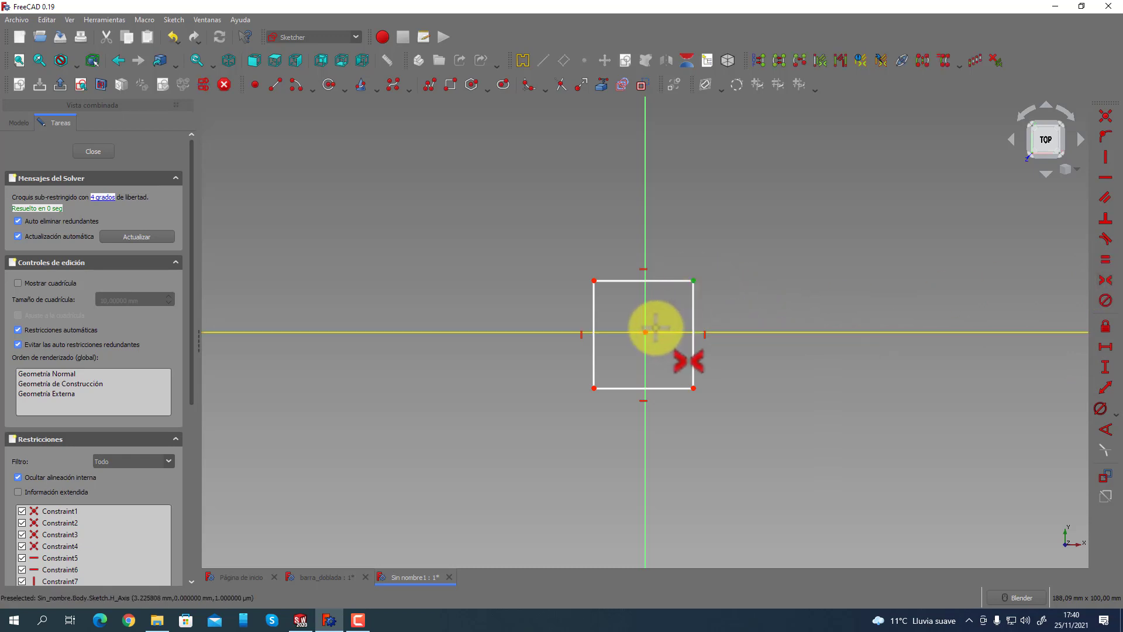
pyautogui.click(646, 331)
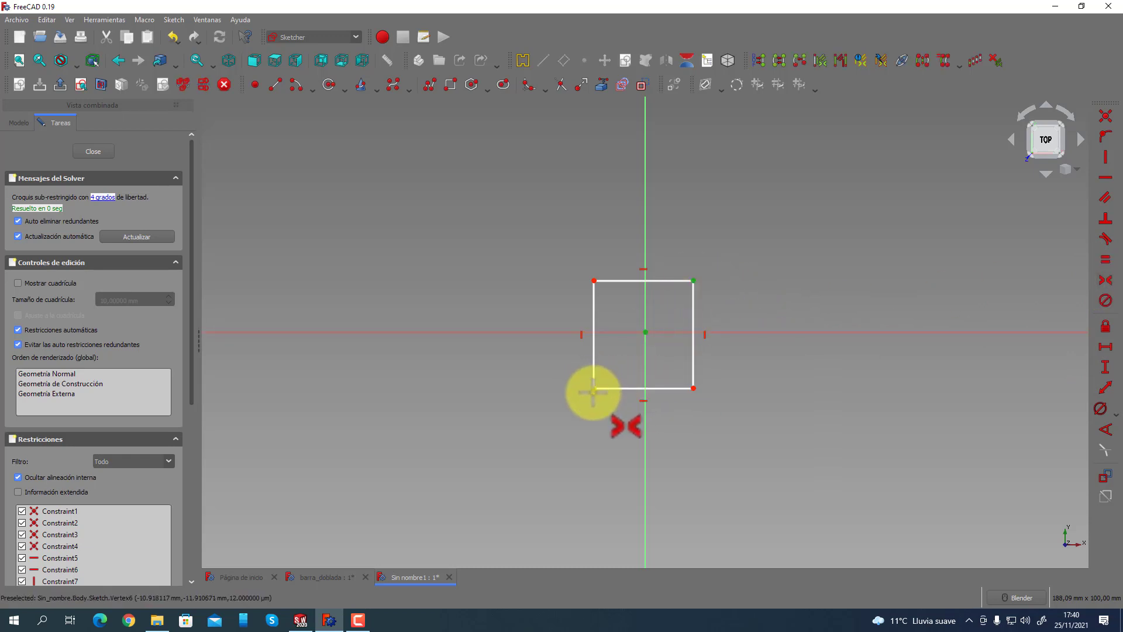
pyautogui.click(593, 391)
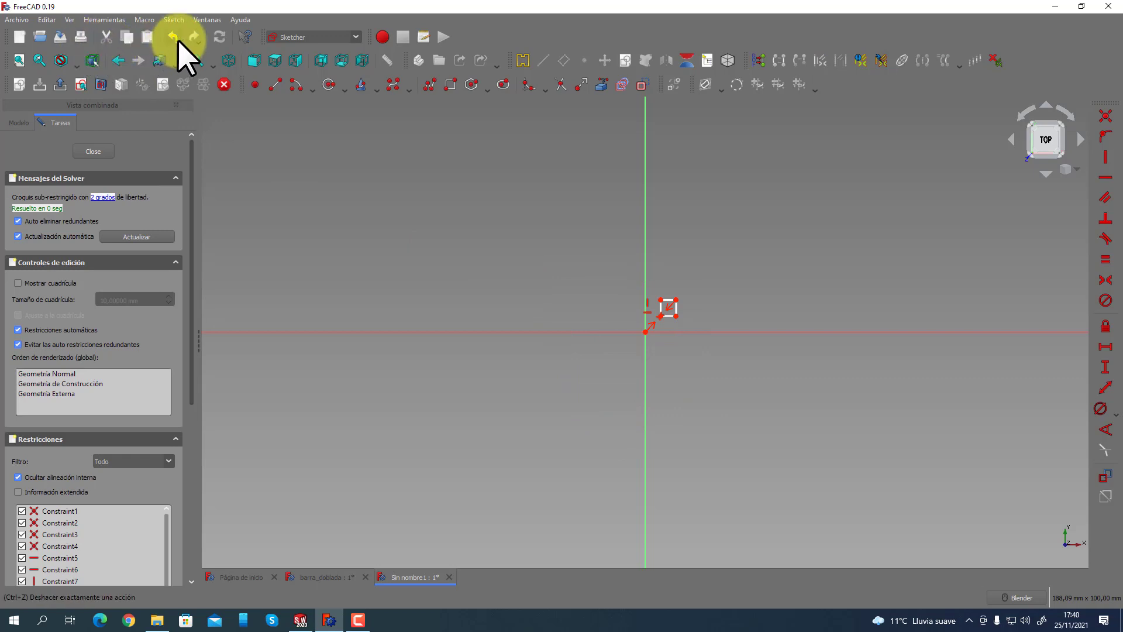
pyautogui.click(1105, 280)
pyautogui.click(693, 281)
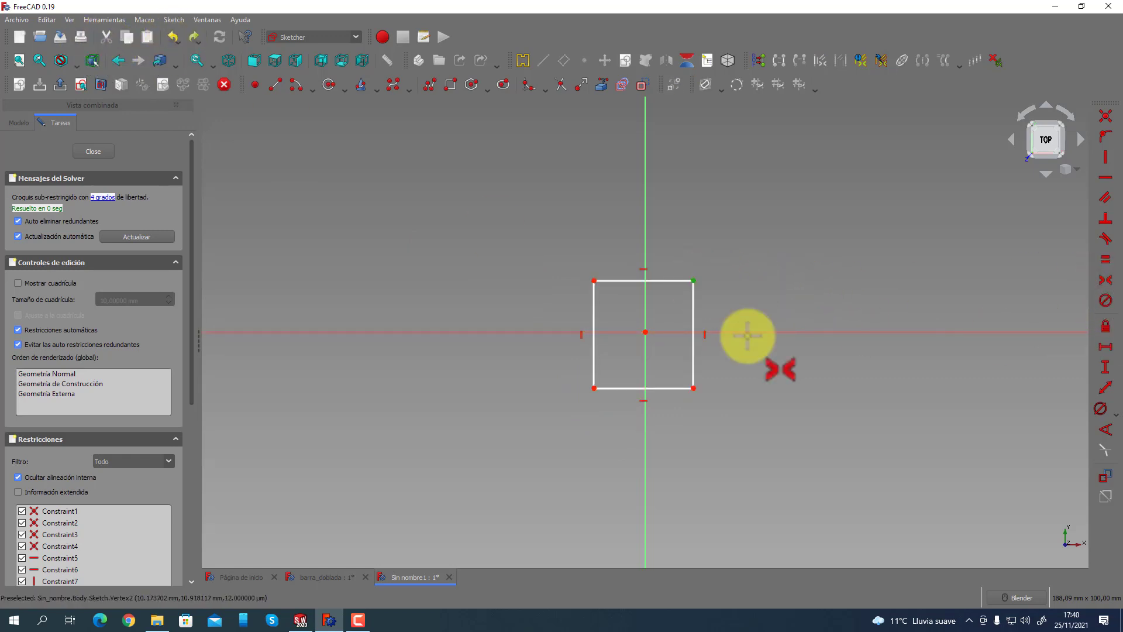
pyautogui.click(593, 388)
pyautogui.click(645, 332)
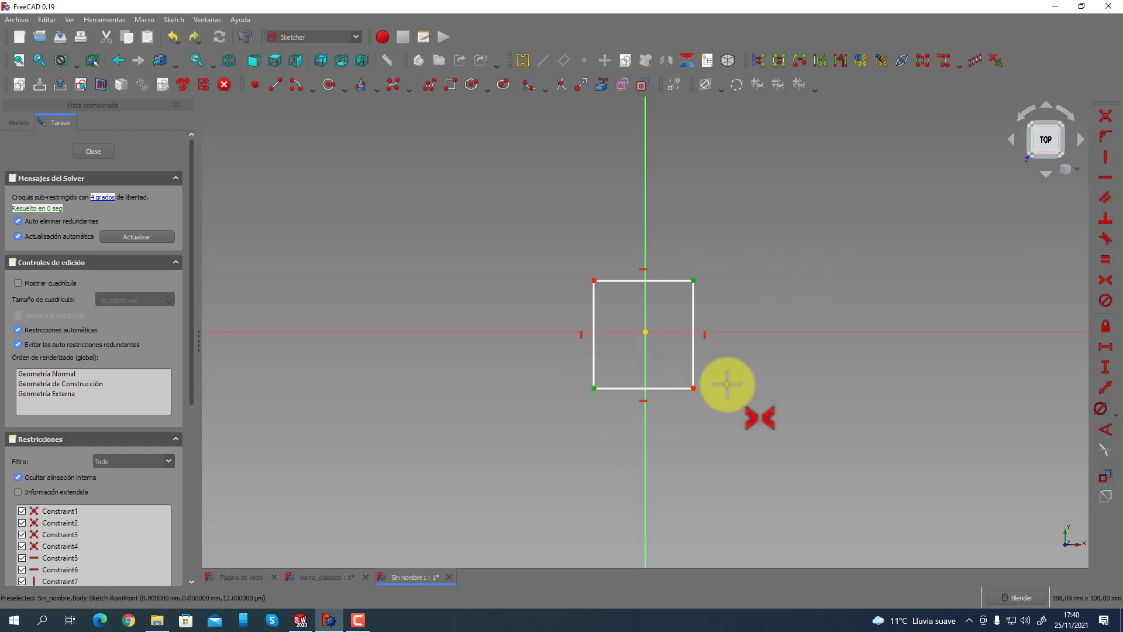
# Dimension the bottom edge to 20 mm and make the right and bottom edges equal.
pyautogui.click(1106, 347)
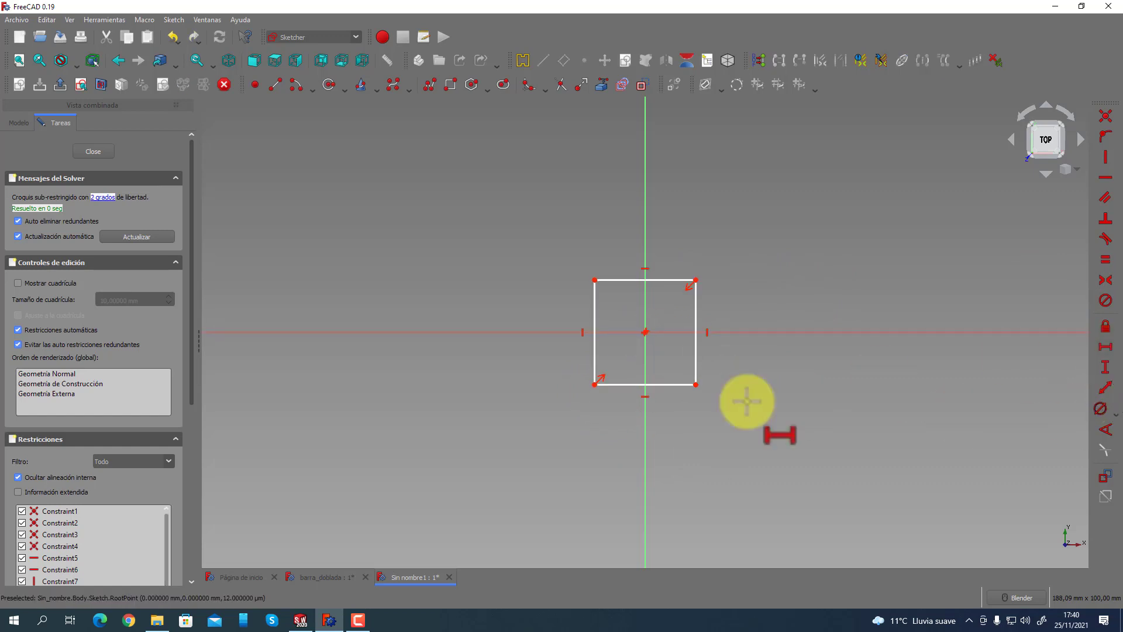
pyautogui.click(677, 385)
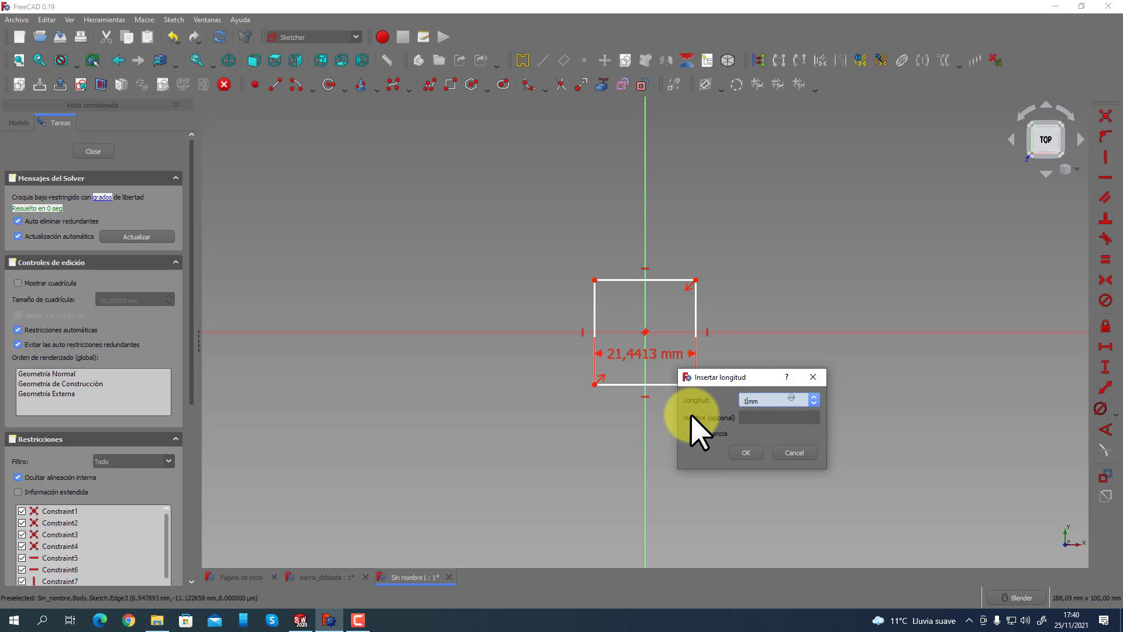
pyautogui.write('20')
pyautogui.press('Return')
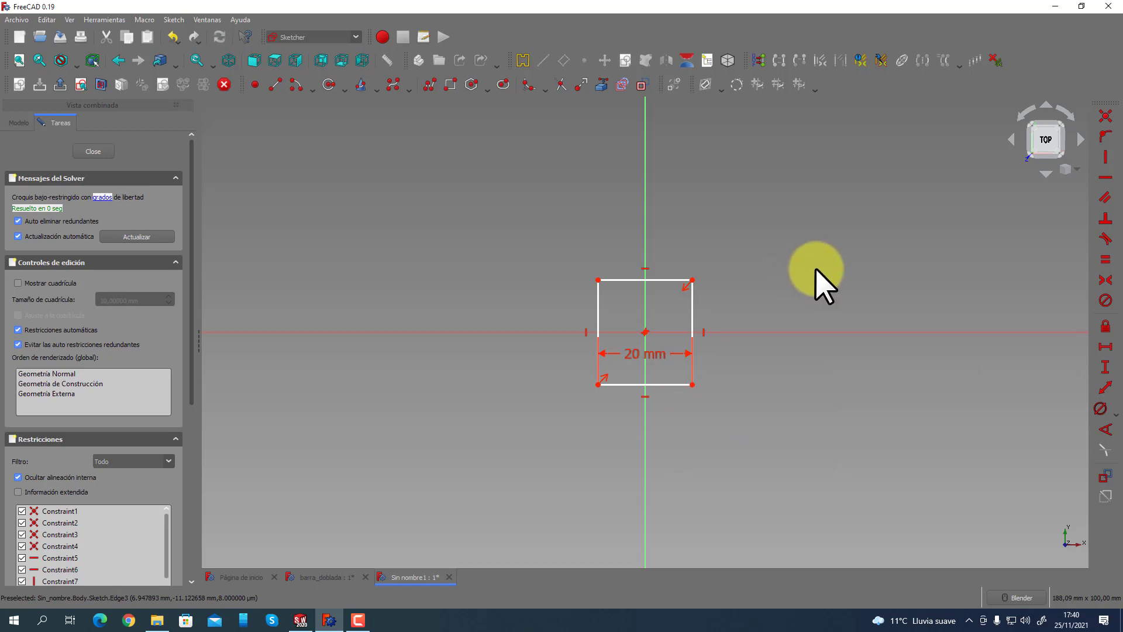
pyautogui.click(692, 311)
pyautogui.click(667, 385)
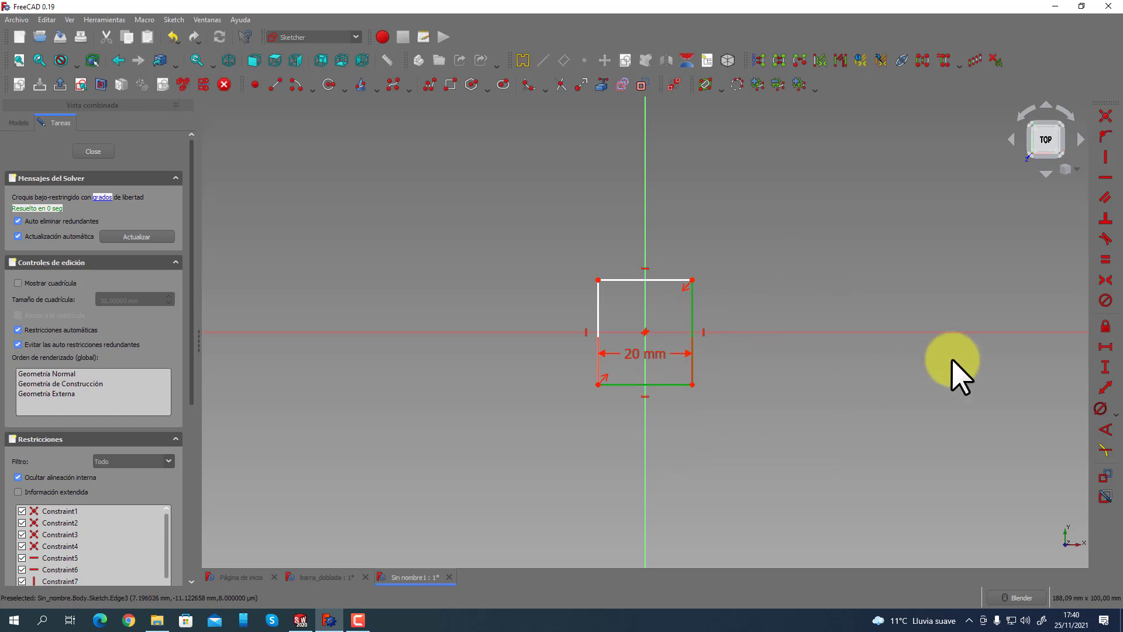
pyautogui.click(1105, 260)
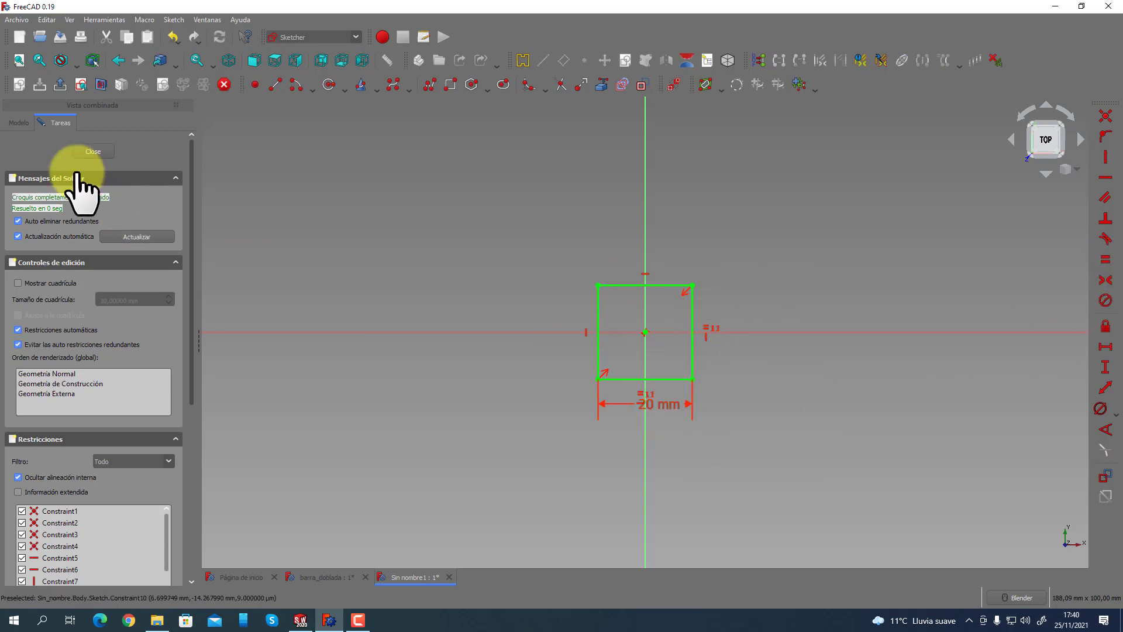
# Close the sketch, pad it 20 mm into a cube, then return to SolidWorks.
pyautogui.click(93, 151)
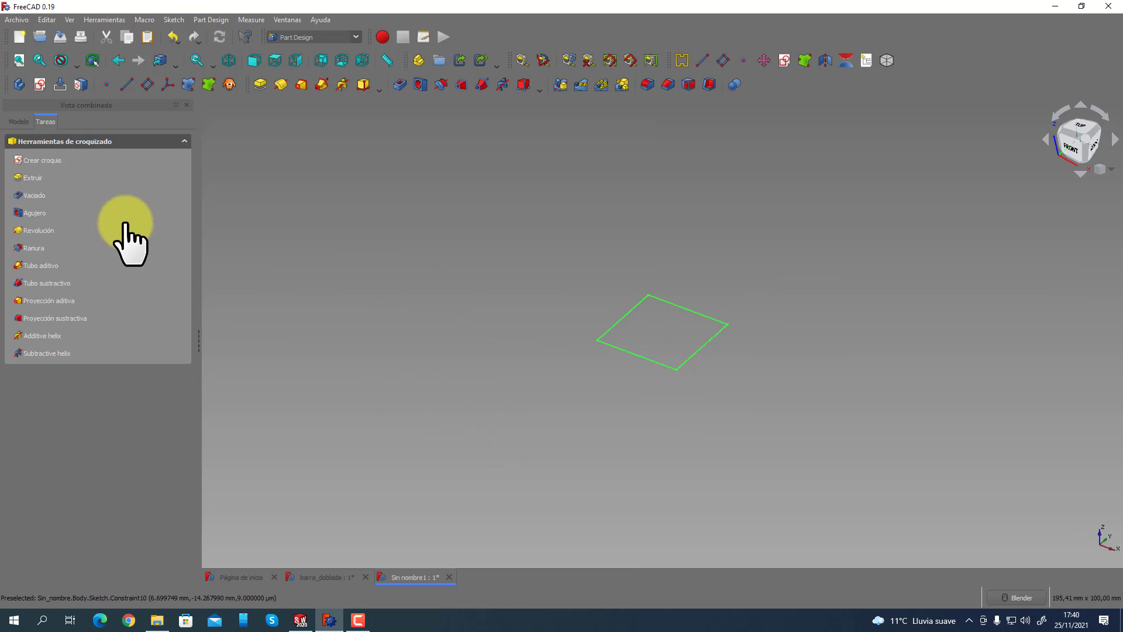
pyautogui.click(32, 177)
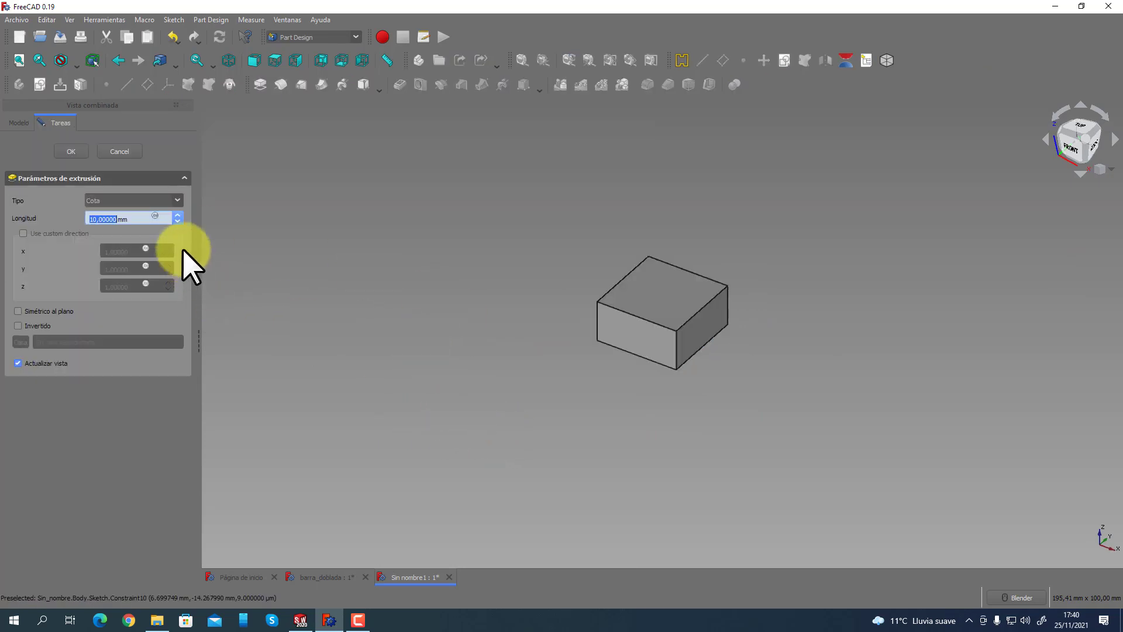
pyautogui.write('20')
pyautogui.press('Return')
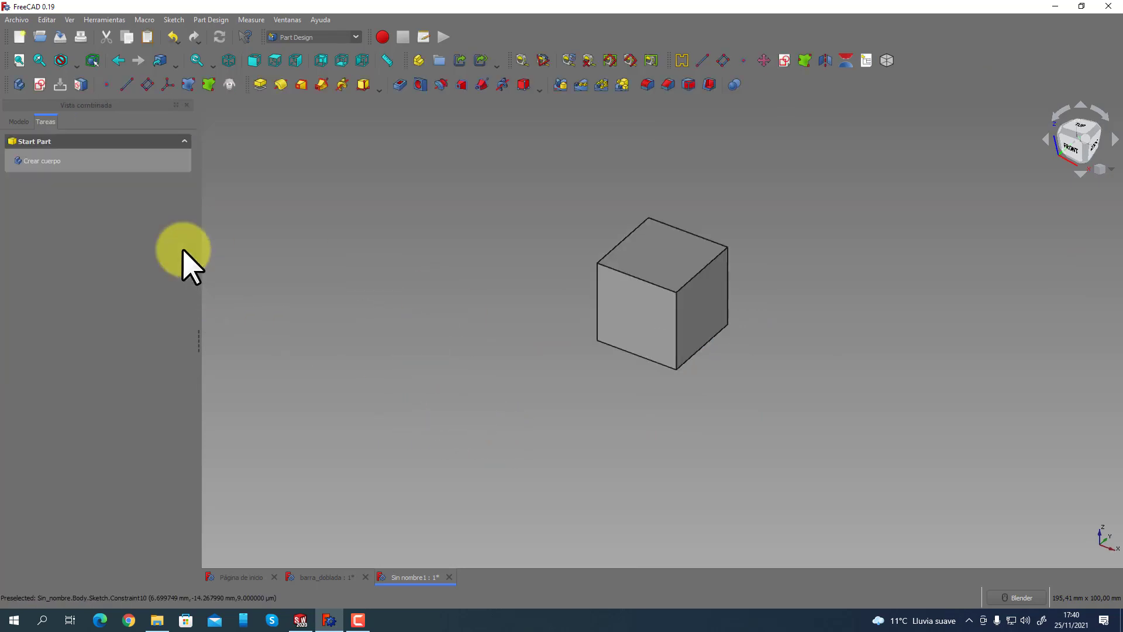
pyautogui.moveTo(572, 331); pyautogui.dragTo(561, 322, button='middle')
pyautogui.click(308, 622)
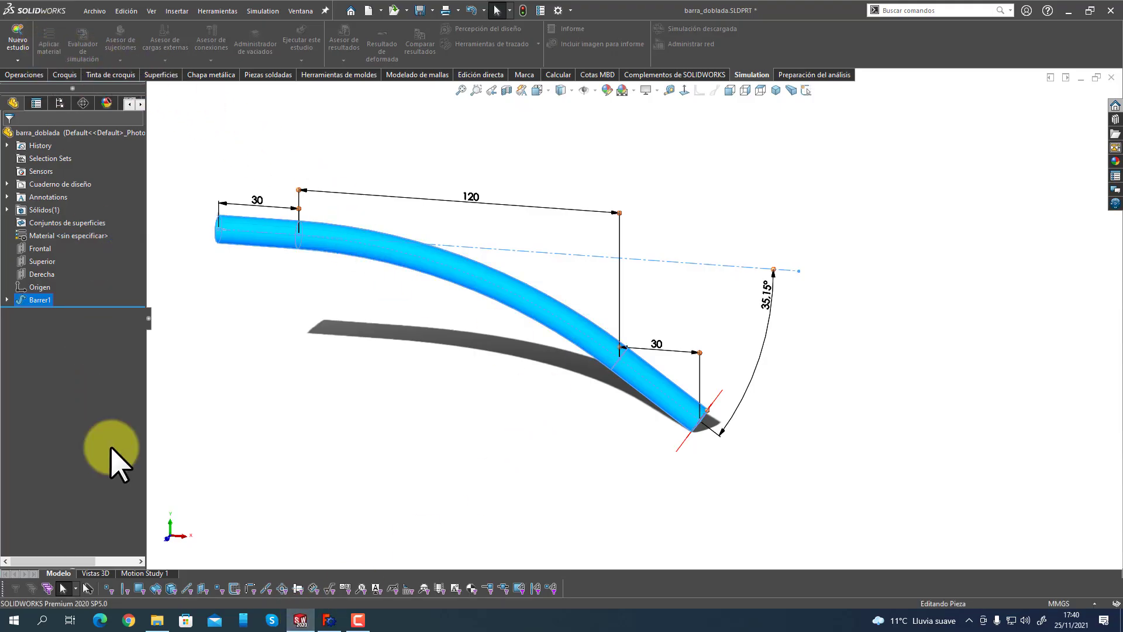
# Create a new empty SolidWorks part.
pyautogui.click(99, 11)
pyautogui.click(109, 34)
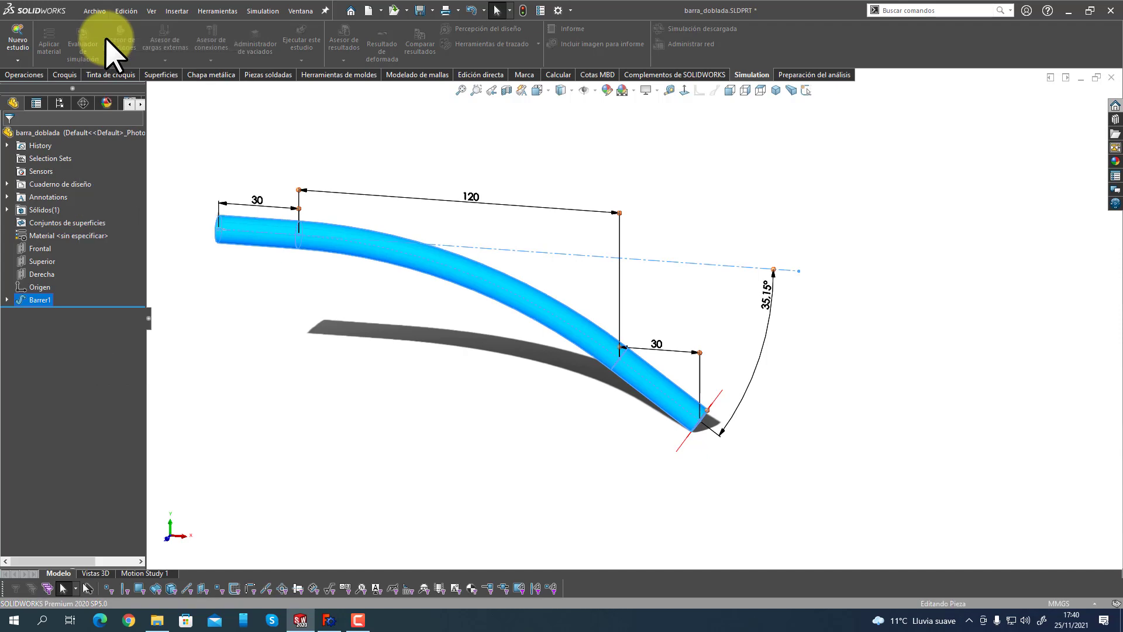
pyautogui.click(968, 558)
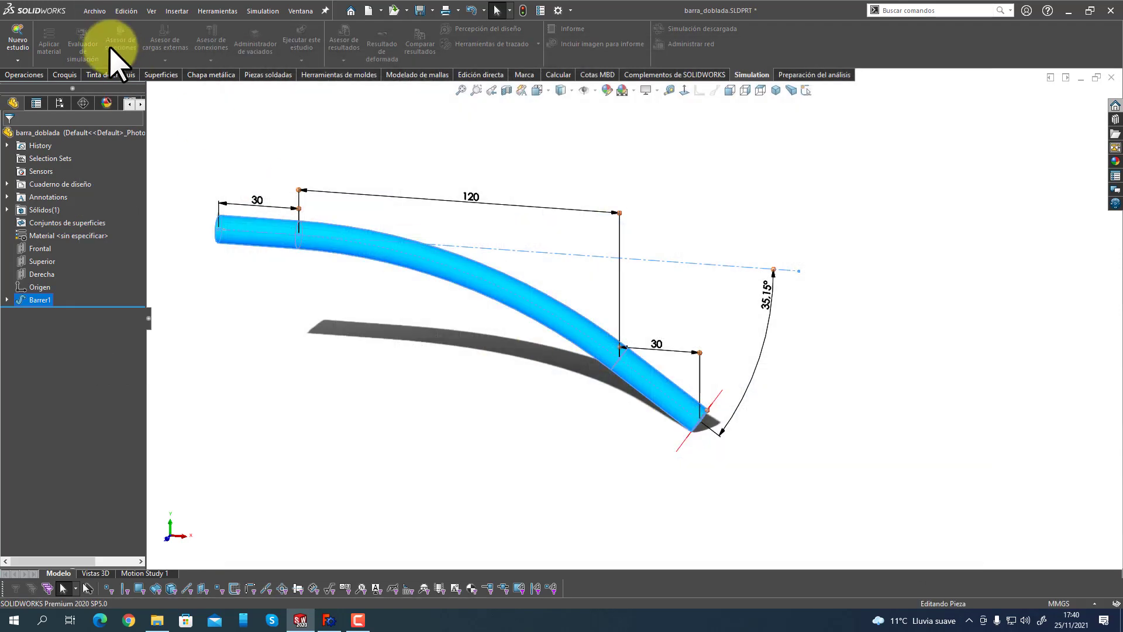
pyautogui.click(96, 11)
pyautogui.click(111, 29)
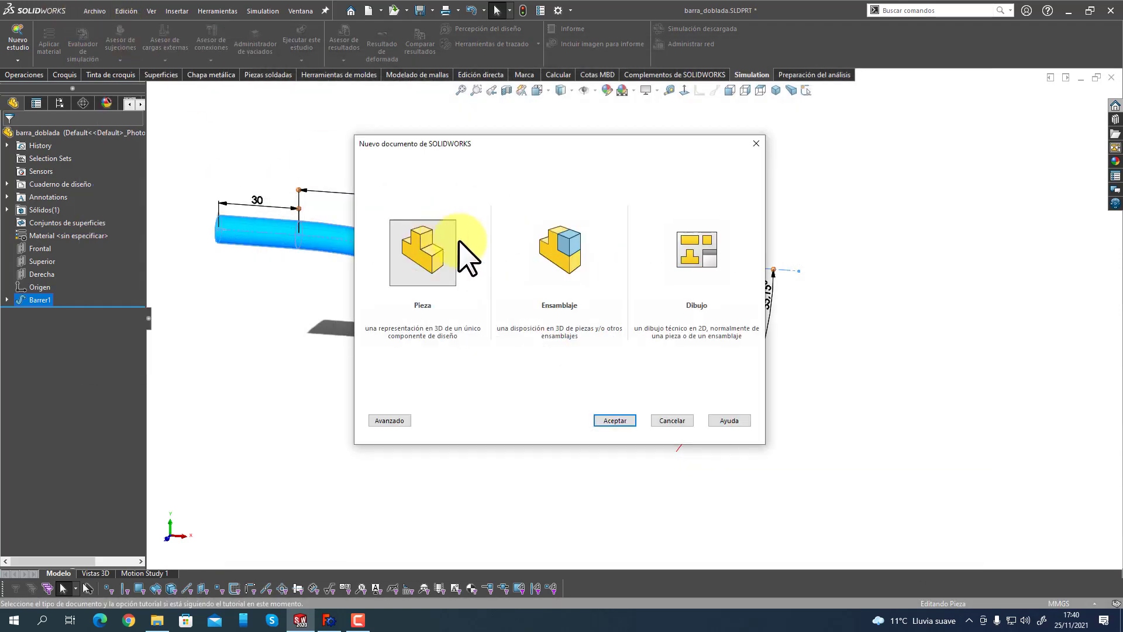
pyautogui.click(597, 421)
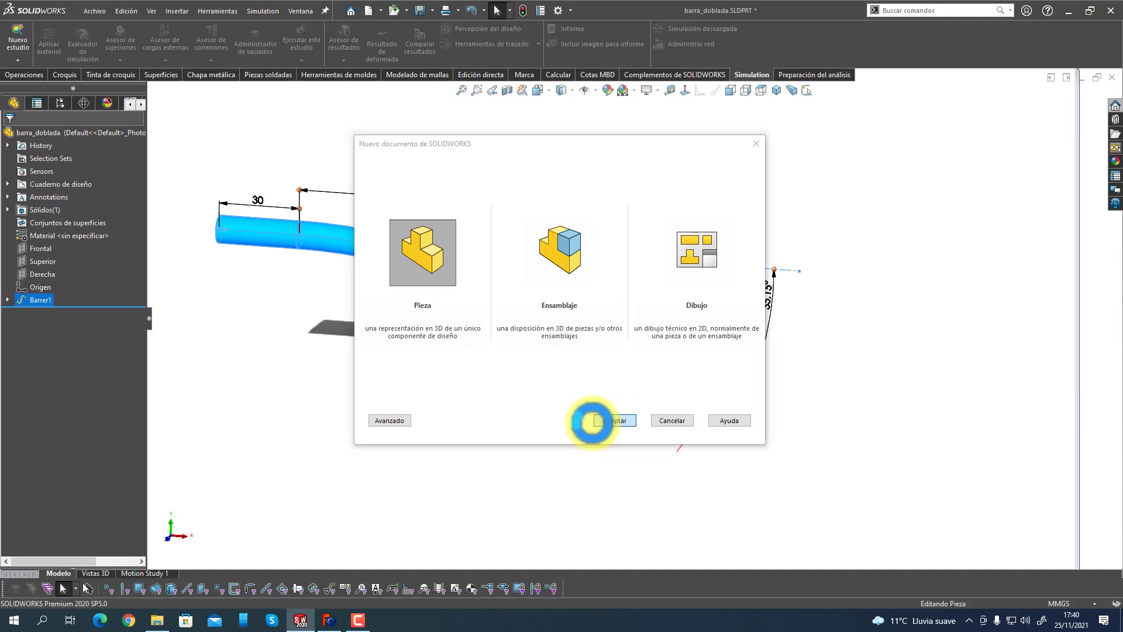
# Sketch on the Top plane a center rectangle starting from the origin.
pyautogui.click(63, 75)
pyautogui.click(26, 47)
pyautogui.click(464, 317)
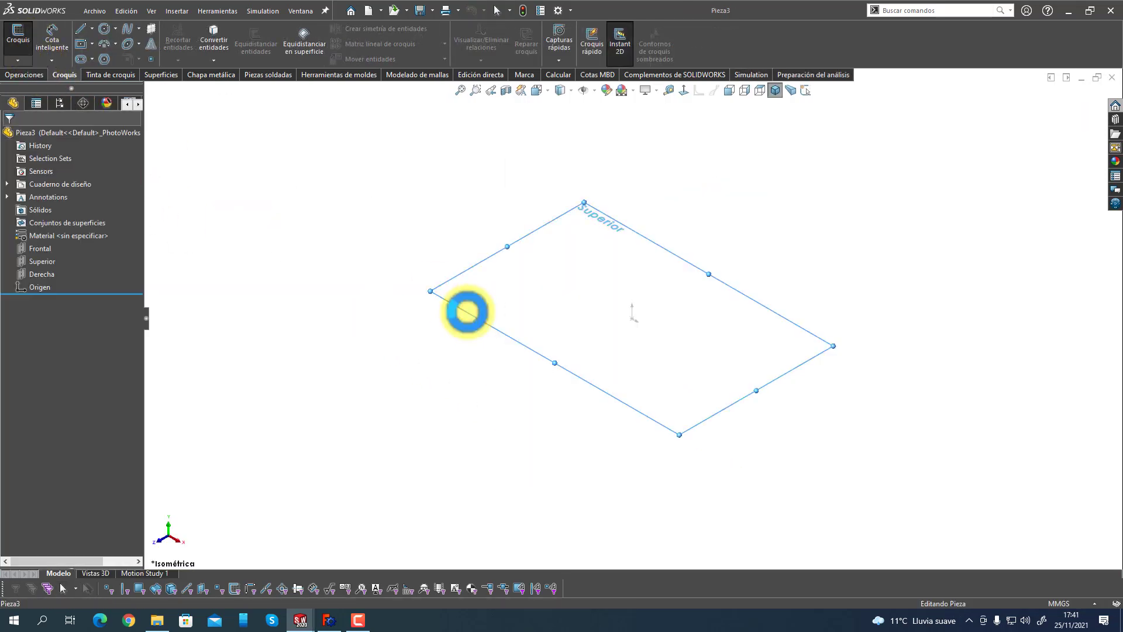
pyautogui.click(81, 44)
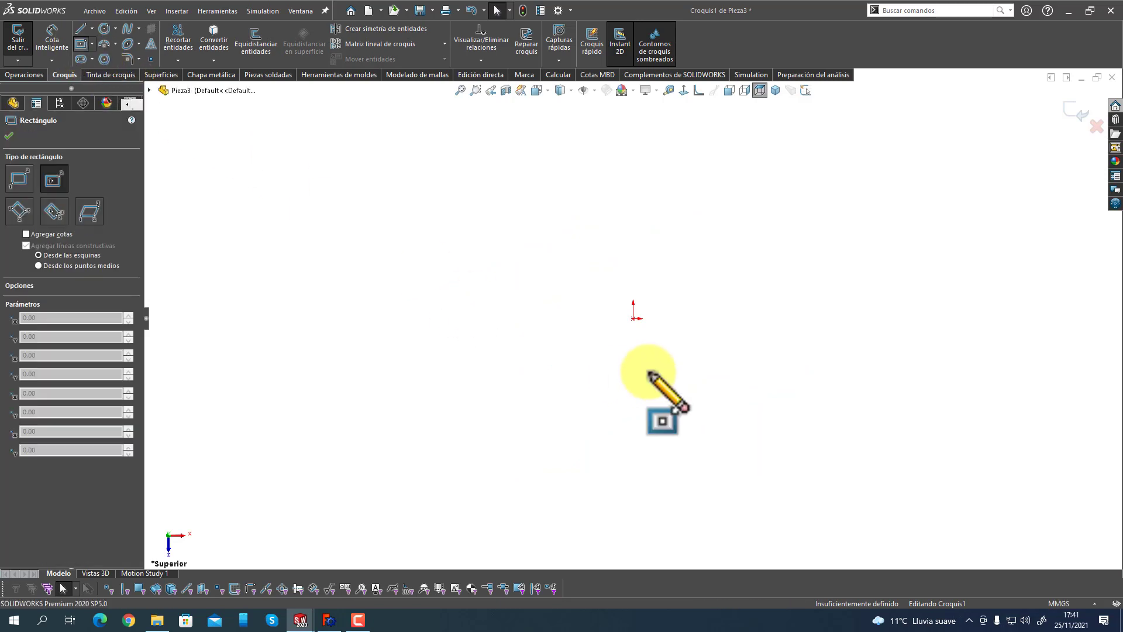
pyautogui.moveTo(634, 319); pyautogui.dragTo(680, 364)
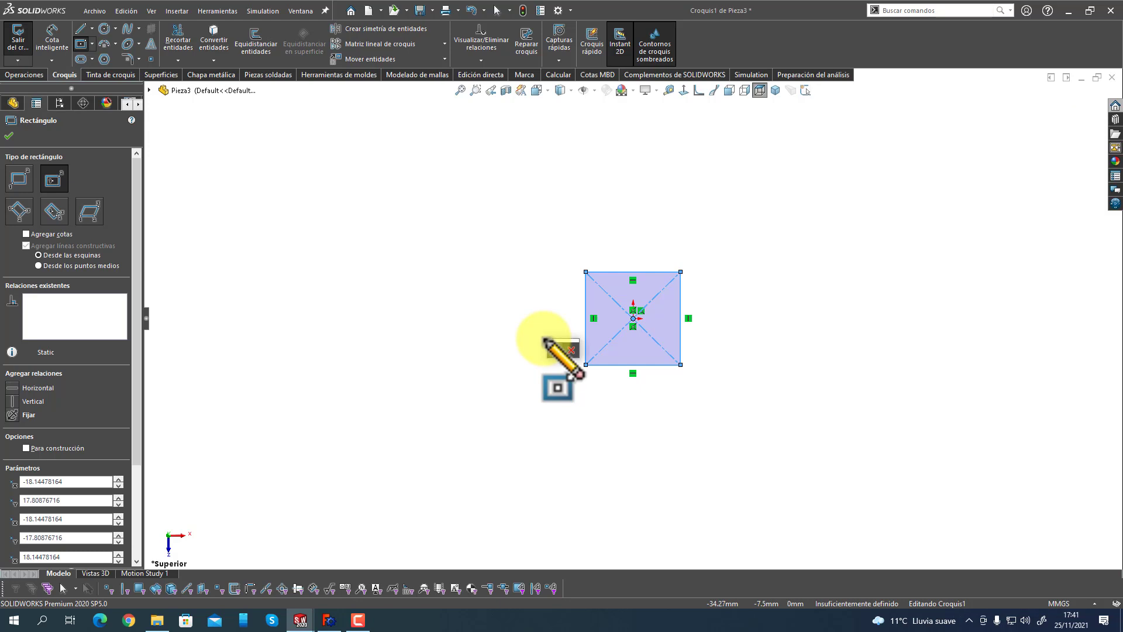
# Give the square's left edge a 20 mm dimension.
pyautogui.press('s')
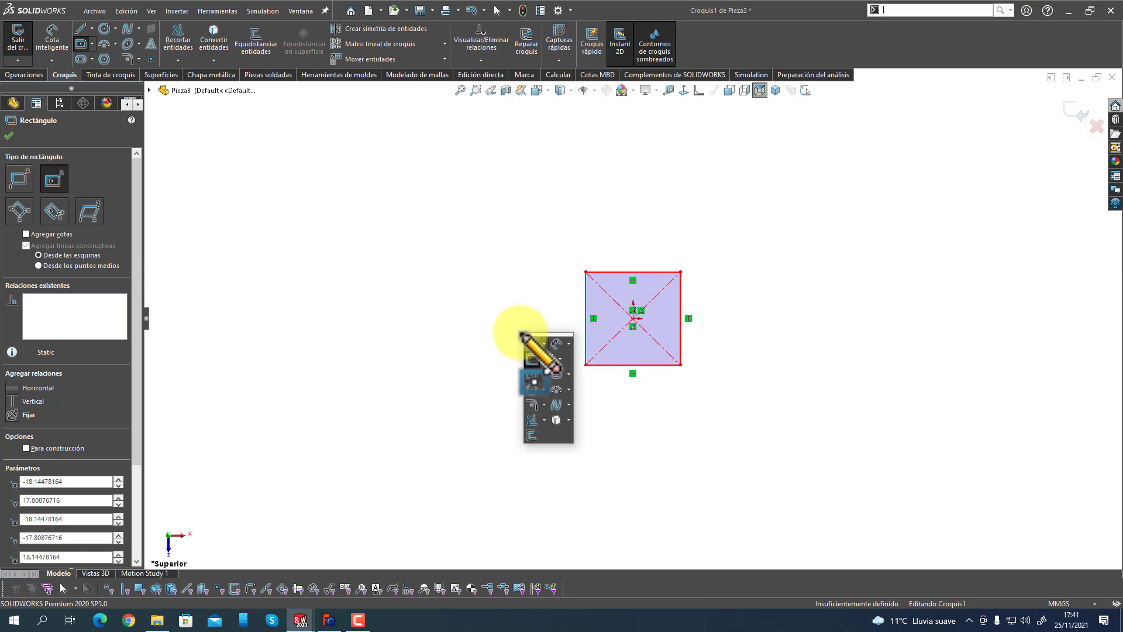
pyautogui.click(558, 346)
pyautogui.click(585, 336)
pyautogui.click(550, 333)
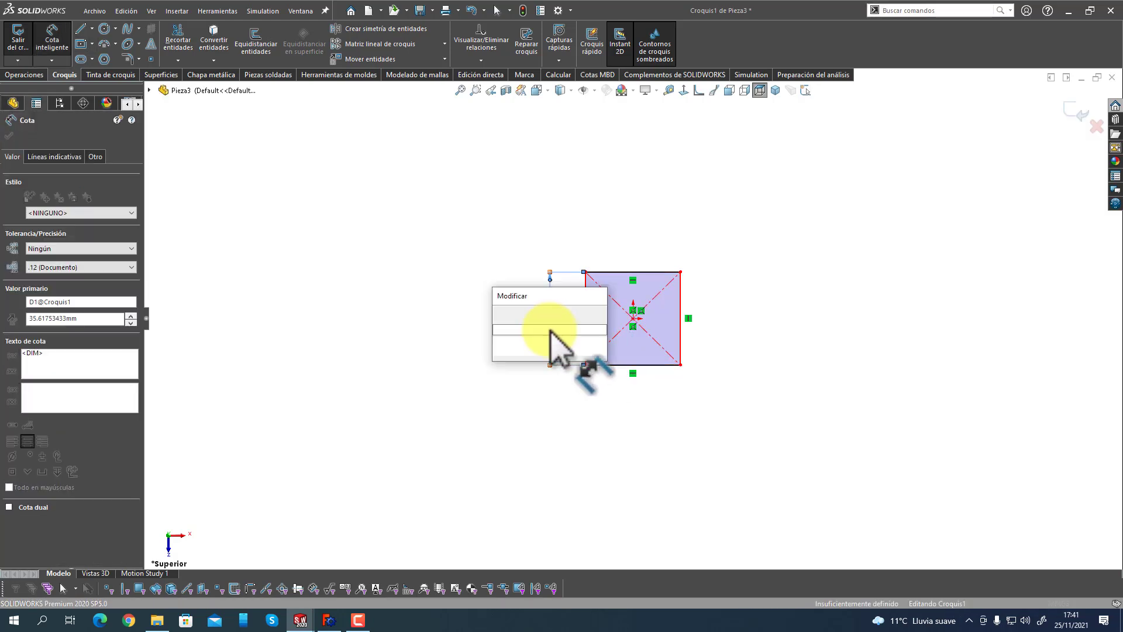
pyautogui.write('20')
pyautogui.press('Return')
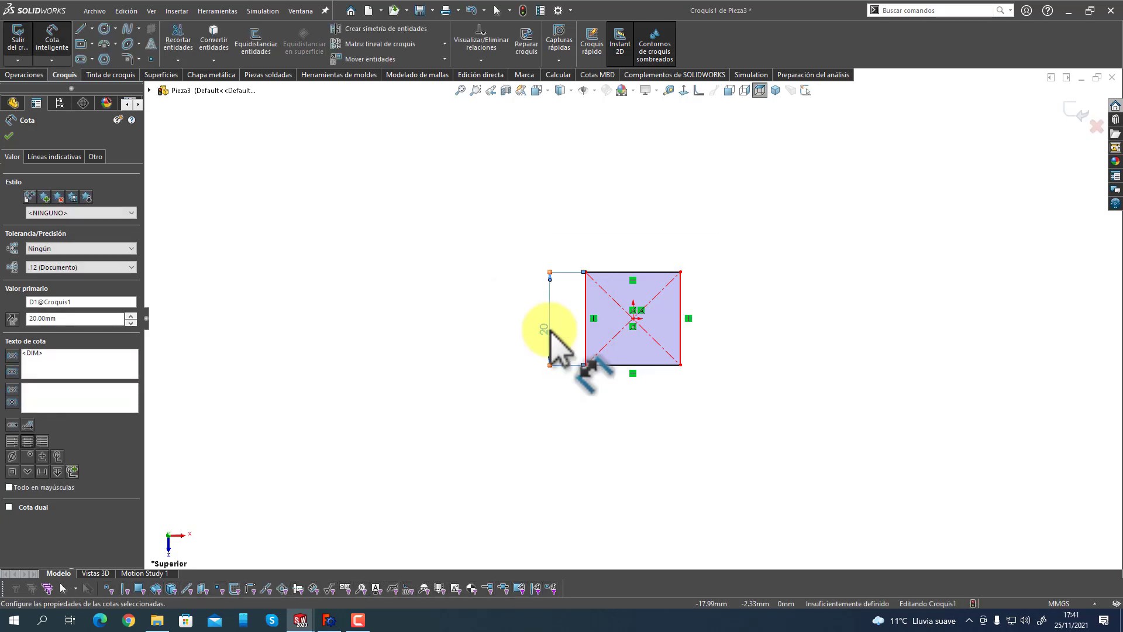
pyautogui.rightClick(551, 310)
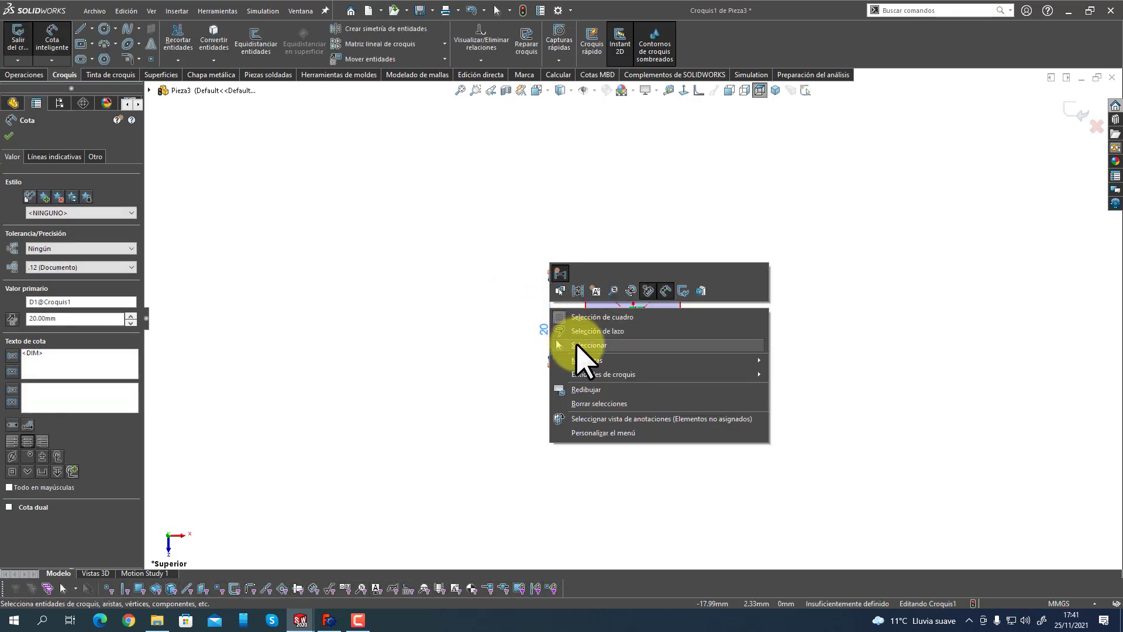
pyautogui.click(574, 338)
# Make the left and top edges equal so the square is fully defined.
pyautogui.click(586, 312)
pyautogui.keyDown('ctrl'); pyautogui.click(616, 272); pyautogui.keyUp('ctrl')
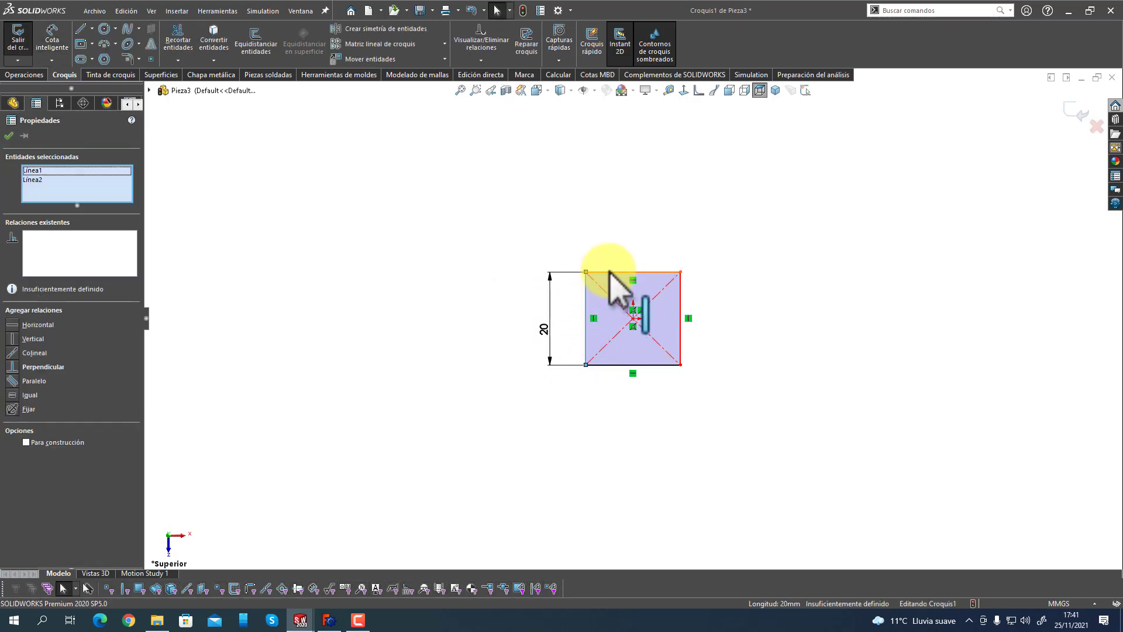
pyautogui.click(730, 219)
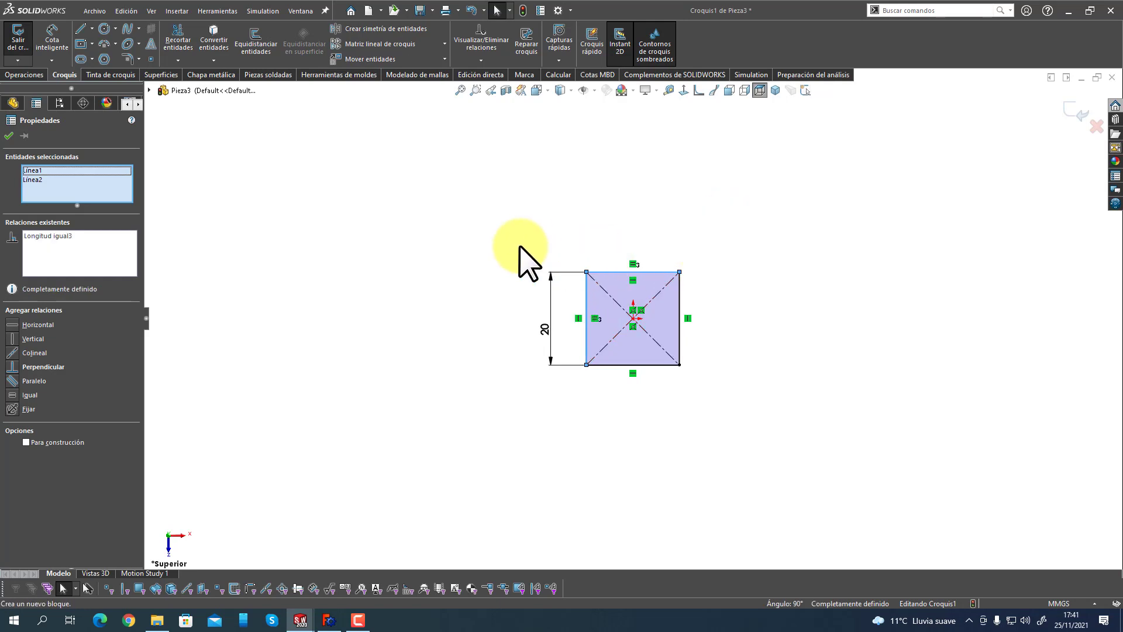
pyautogui.click(513, 246)
pyautogui.press('s')
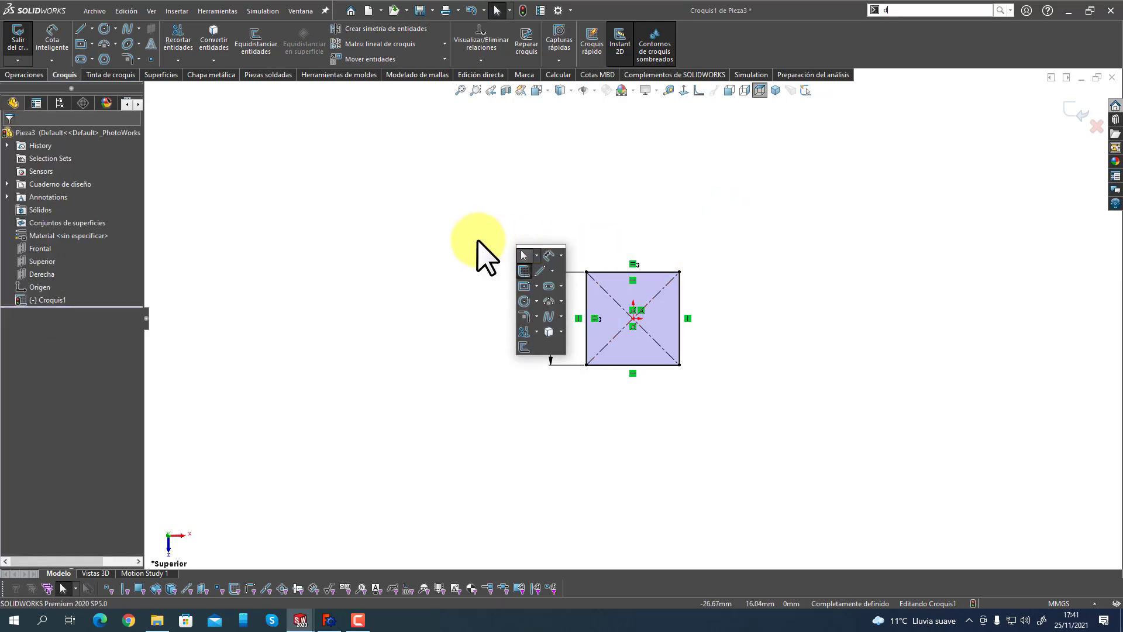
pyautogui.press('Escape')
# Close the sketch and pull the square up 20 mm with Instant3D into a cube.
pyautogui.click(483, 250)
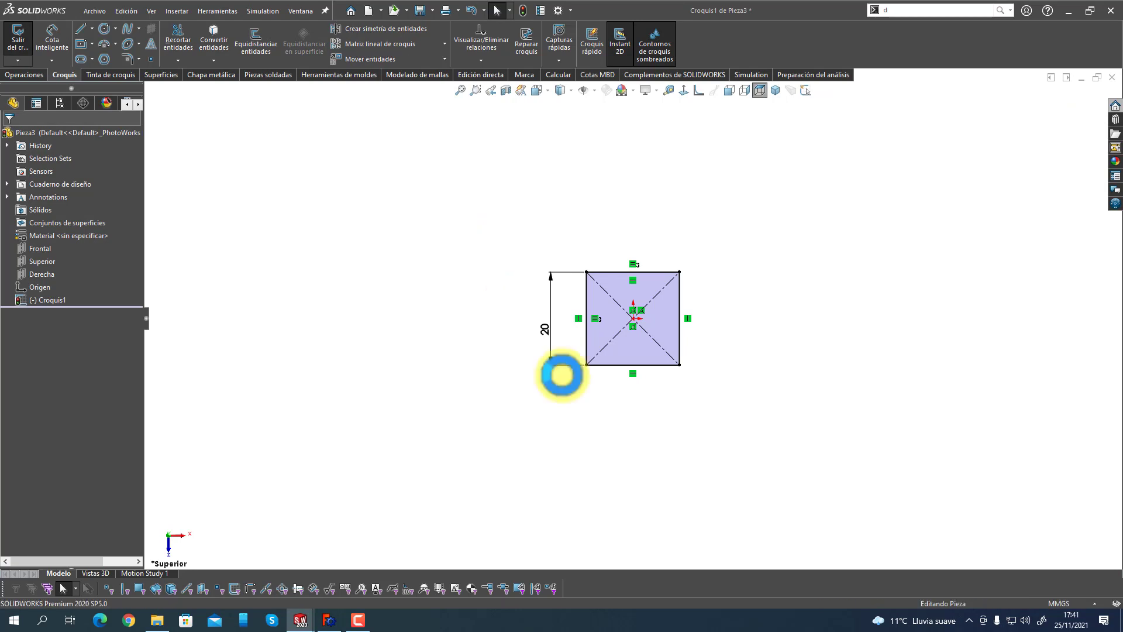
pyautogui.moveTo(582, 414)
pyautogui.mouseDown(button='middle')
pyautogui.moveTo(509, 306)
pyautogui.moveTo(512, 274)
pyautogui.mouseUp(button='middle')
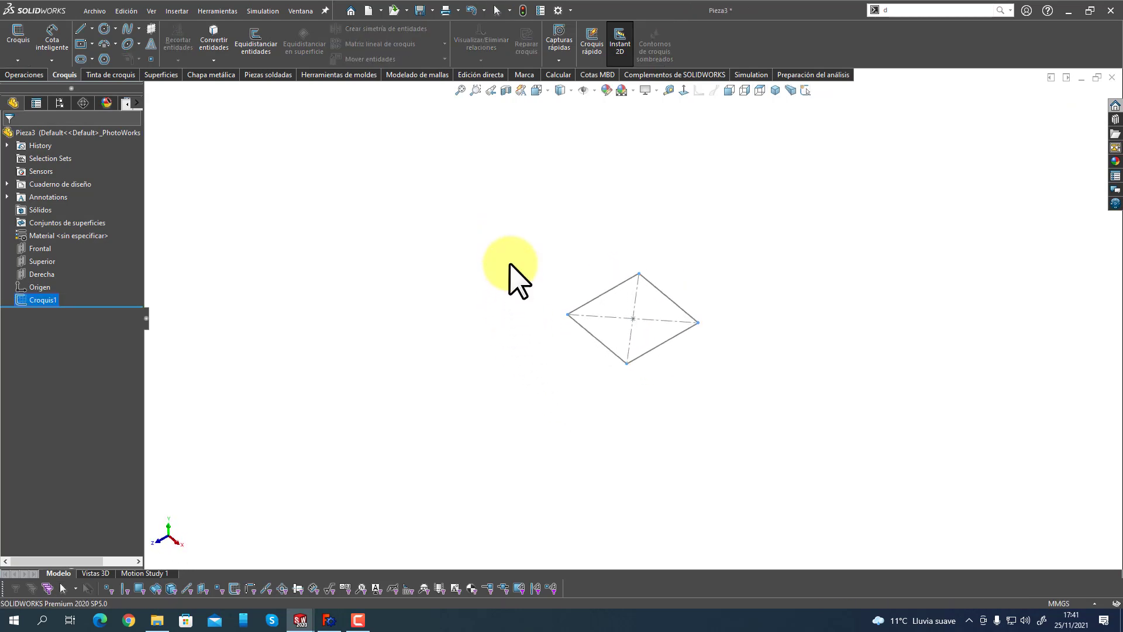
pyautogui.click(612, 351)
pyautogui.moveTo(611, 351); pyautogui.dragTo(610, 307)
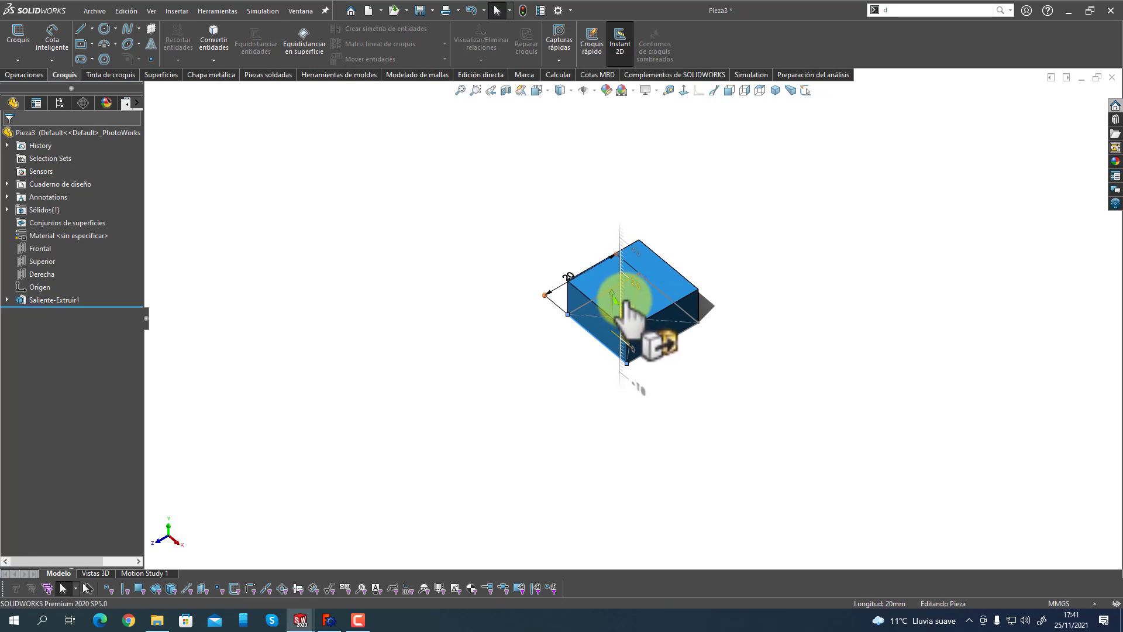
pyautogui.moveTo(625, 301); pyautogui.dragTo(627, 286)
pyautogui.click(546, 458)
pyautogui.moveTo(546, 458); pyautogui.dragTo(724, 298, button='middle')
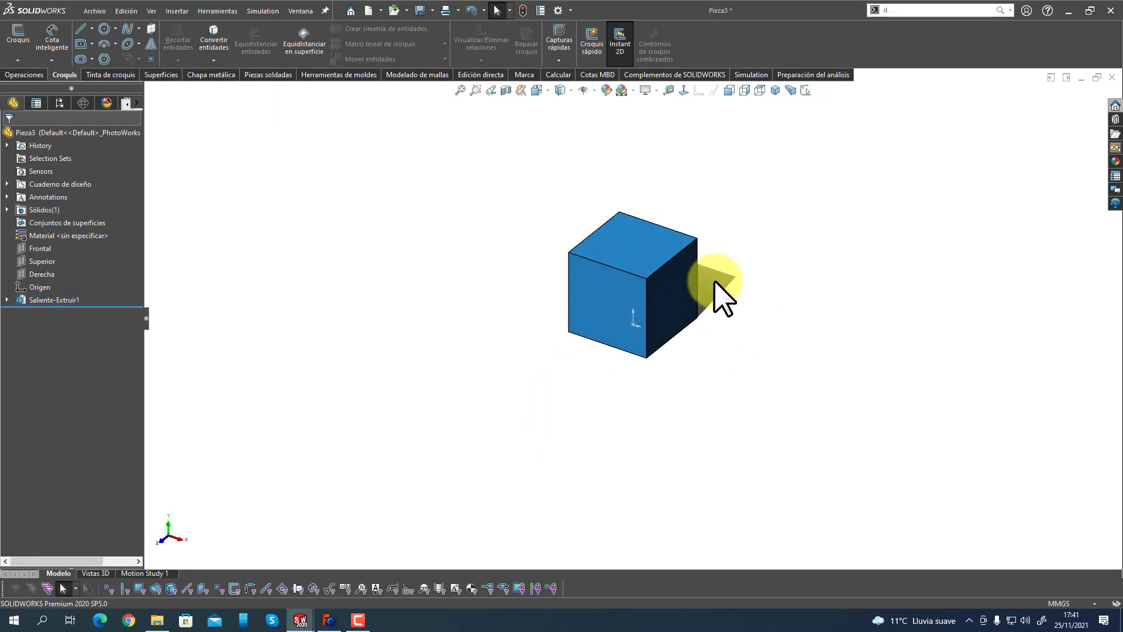
pyautogui.scroll(-8, 714, 289)
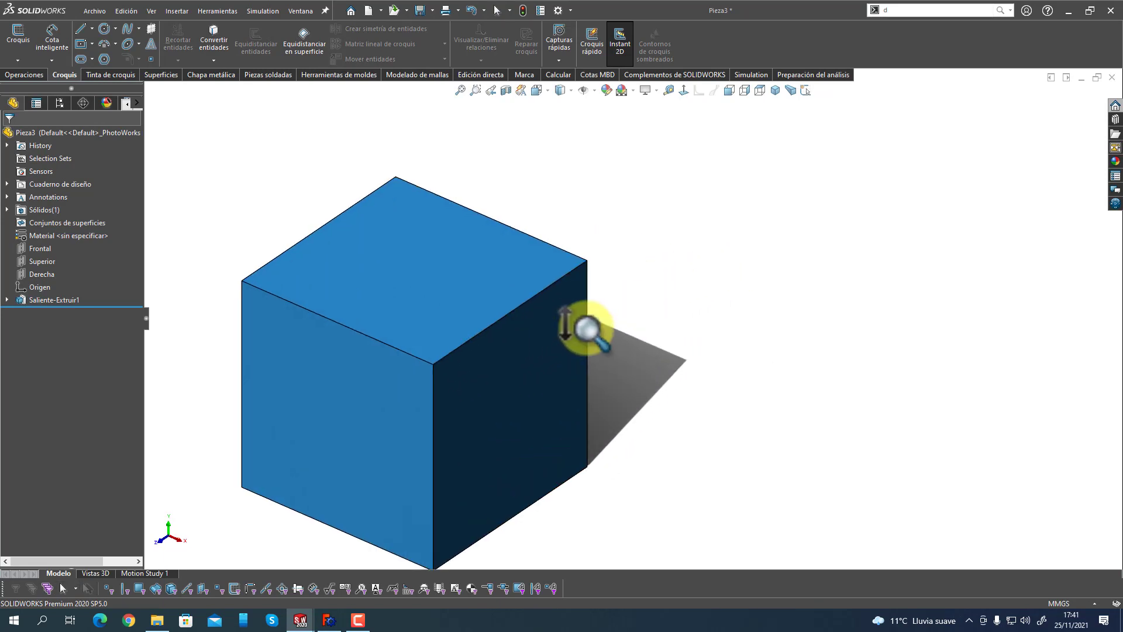
pyautogui.scroll(4, 579, 351)
pyautogui.keyDown('ctrl'); pyautogui.moveTo(571, 371); pyautogui.dragTo(620, 325, button='middle'); pyautogui.keyUp('ctrl')
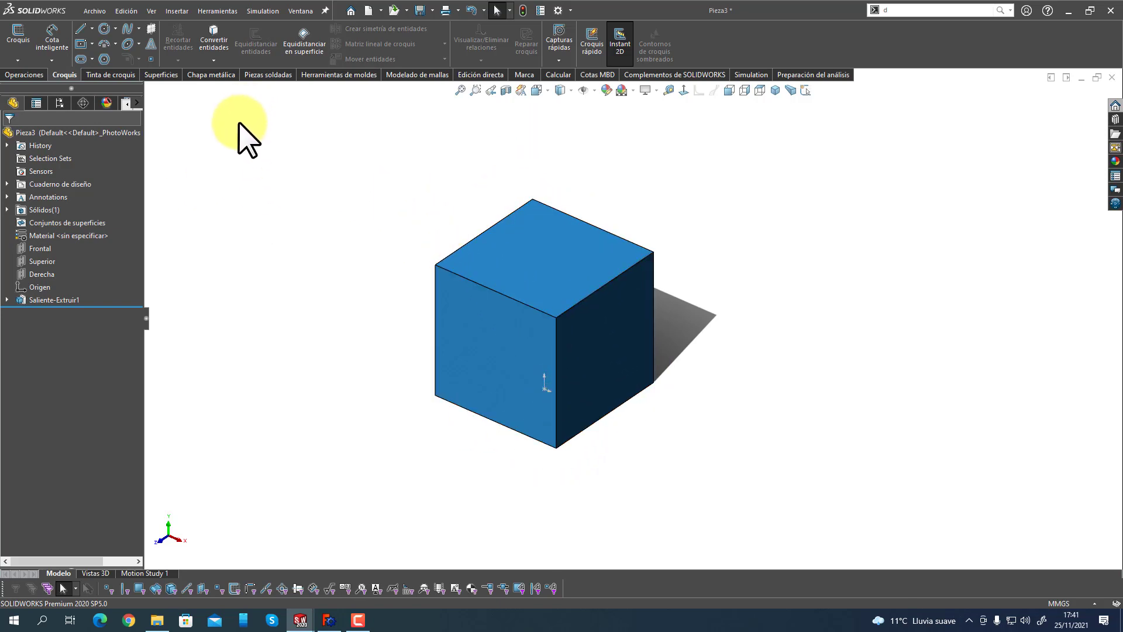
# Add a 10 mm Redondeo fillet to the cube's top-right and bottom-right edges.
pyautogui.click(34, 75)
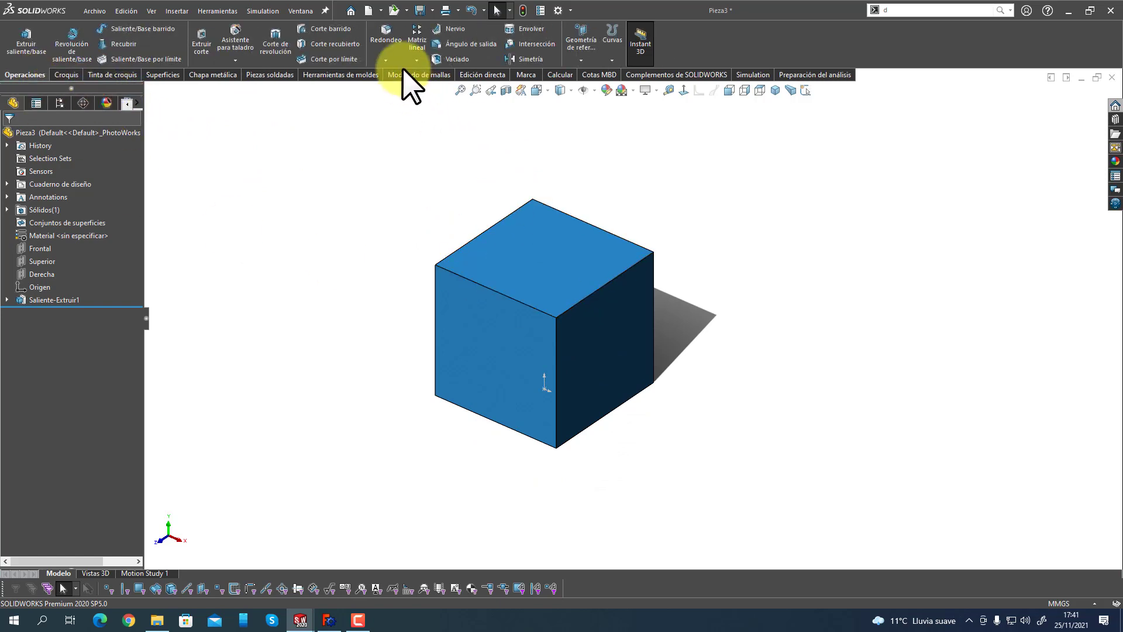
pyautogui.click(386, 37)
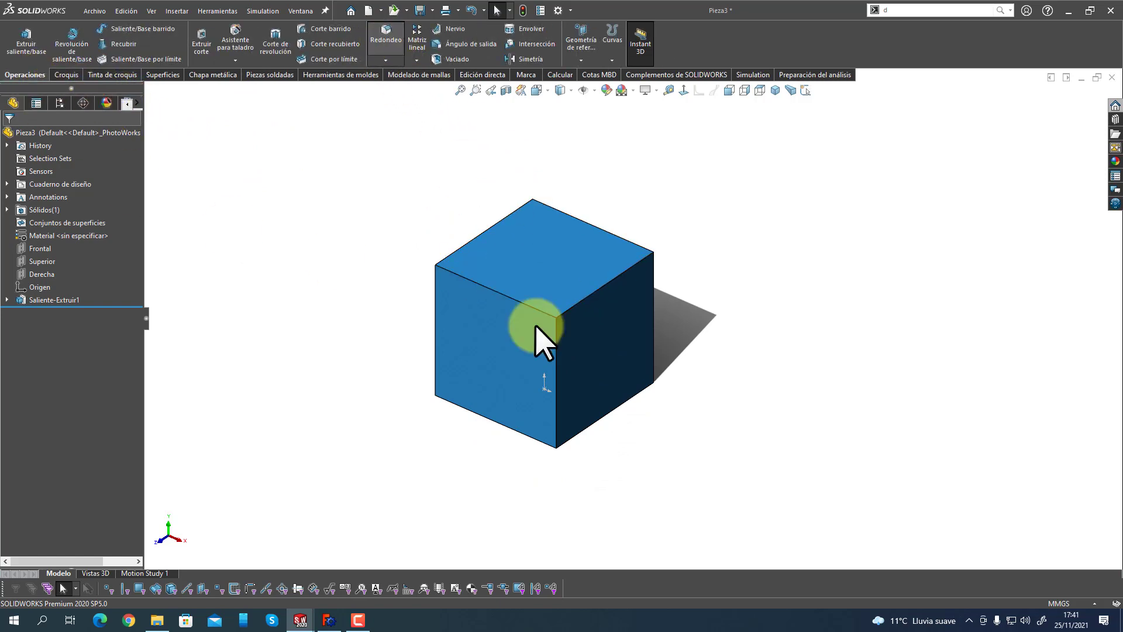
pyautogui.click(591, 299)
pyautogui.click(652, 449)
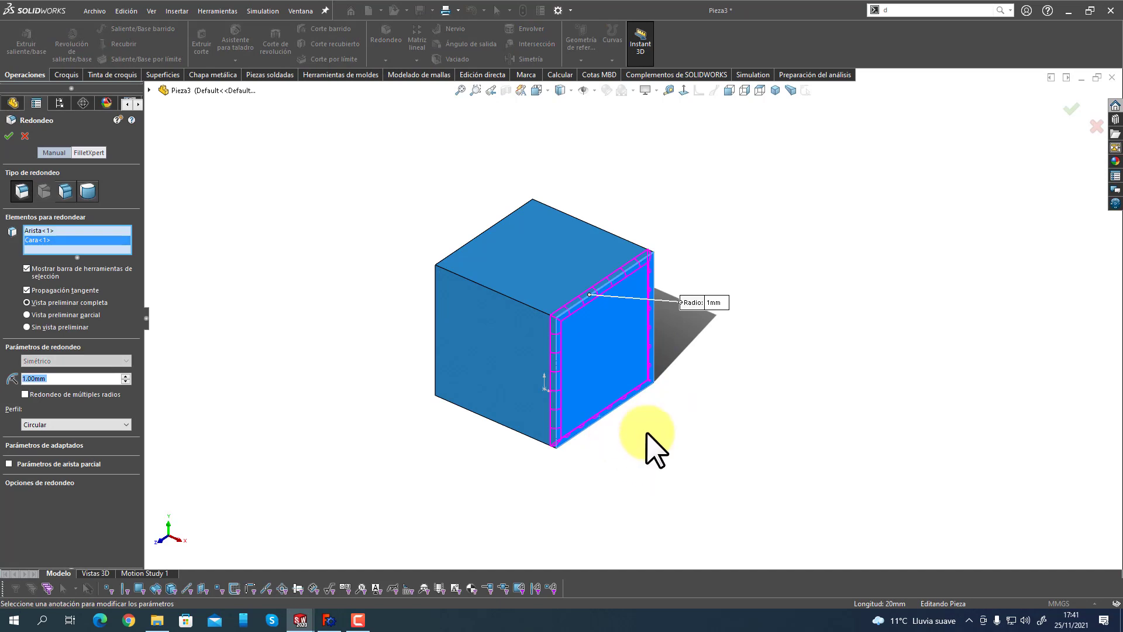
pyautogui.rightClick(58, 239)
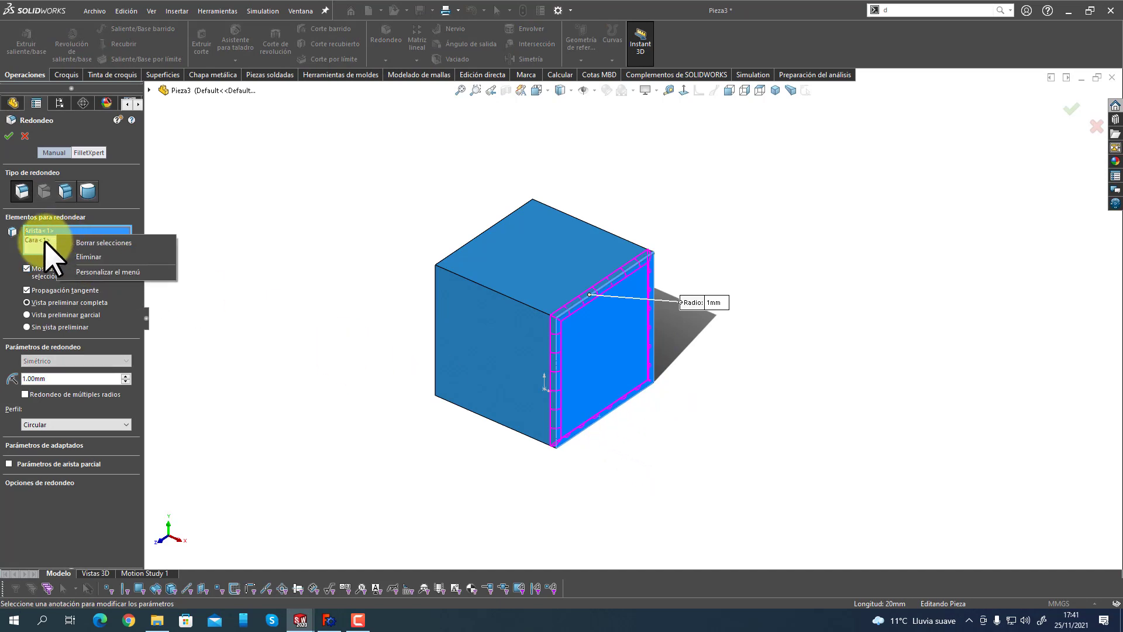
pyautogui.click(76, 253)
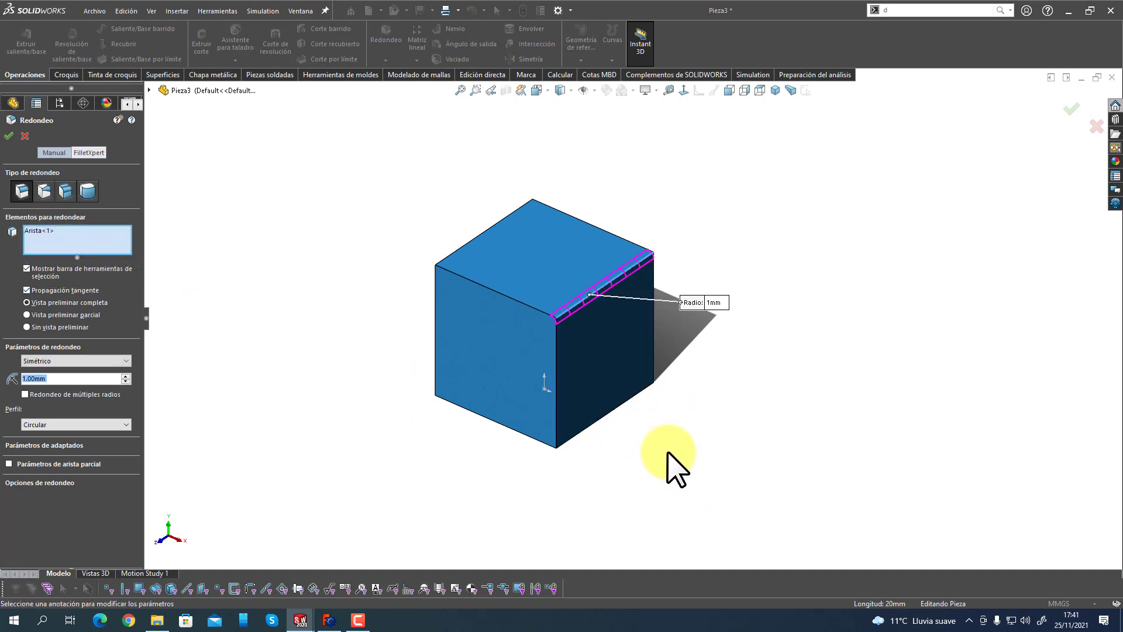
pyautogui.click(600, 414)
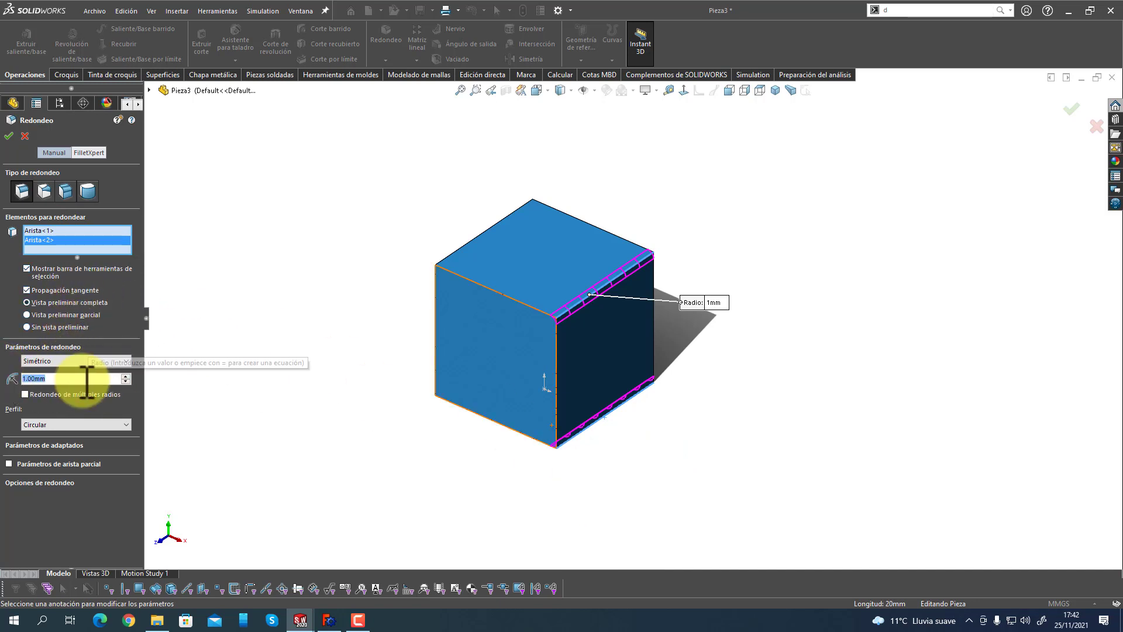
pyautogui.write('10')
pyautogui.press('Return')
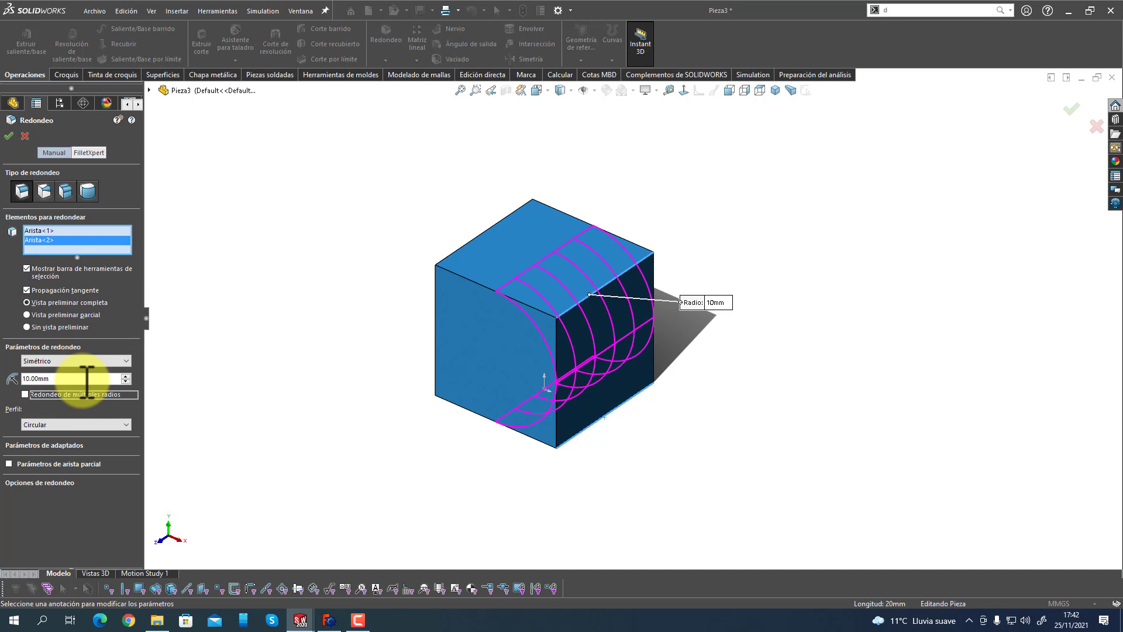
pyautogui.click(10, 136)
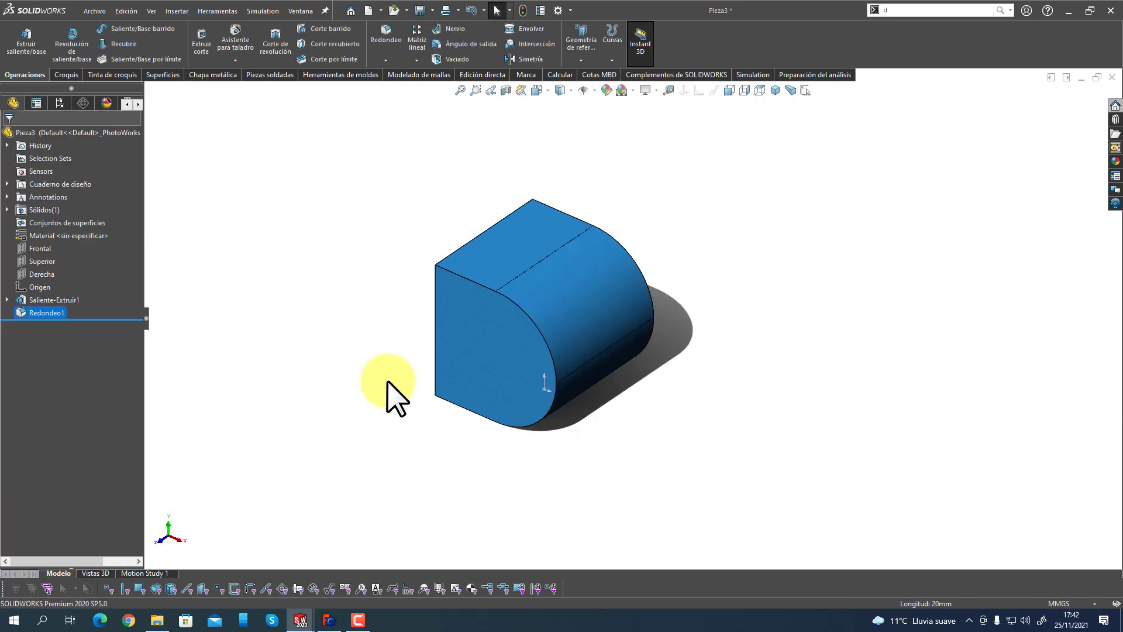
pyautogui.moveTo(389, 394); pyautogui.dragTo(372, 372, button='middle')
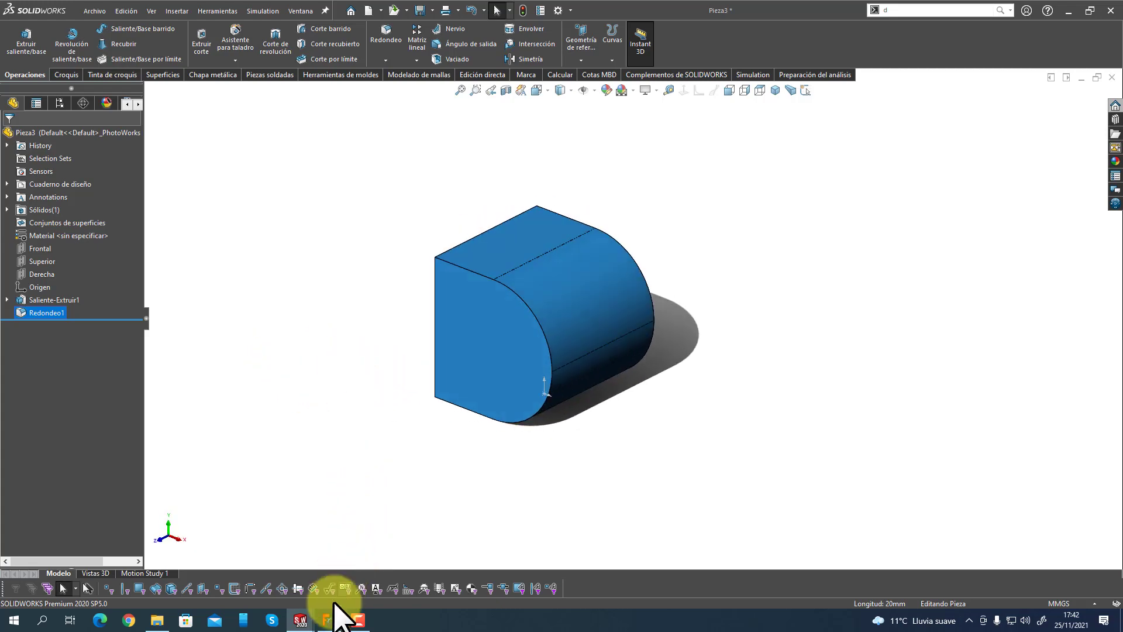
pyautogui.click(329, 619)
# Select the cube's top-right and bottom-right edges and start a Fillet.
pyautogui.scroll(3, 815, 263)
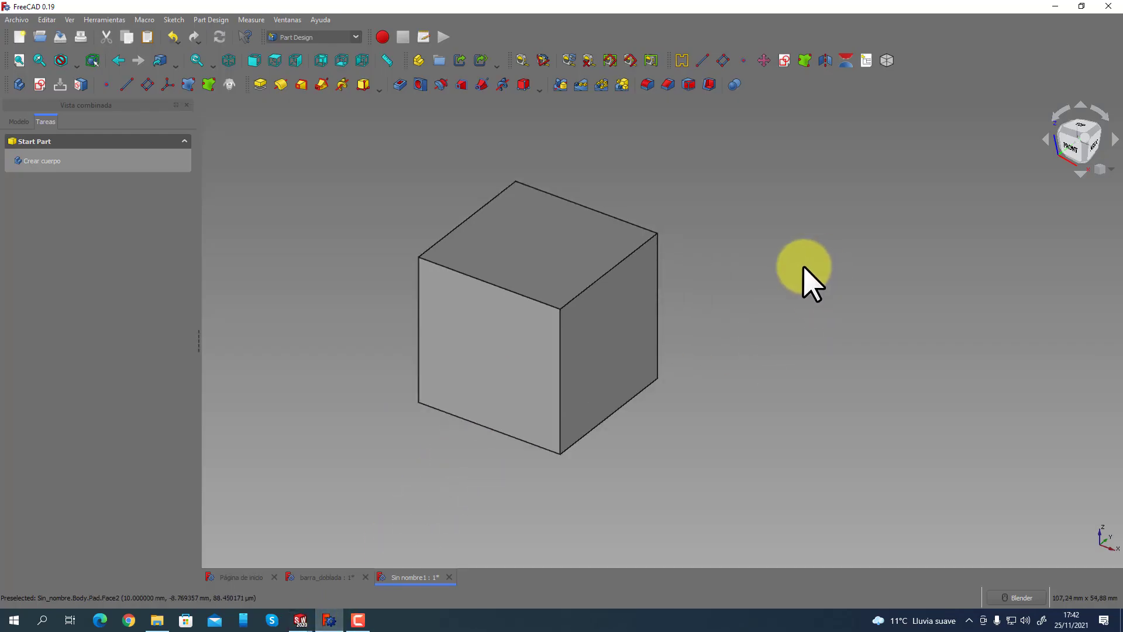
pyautogui.click(603, 276)
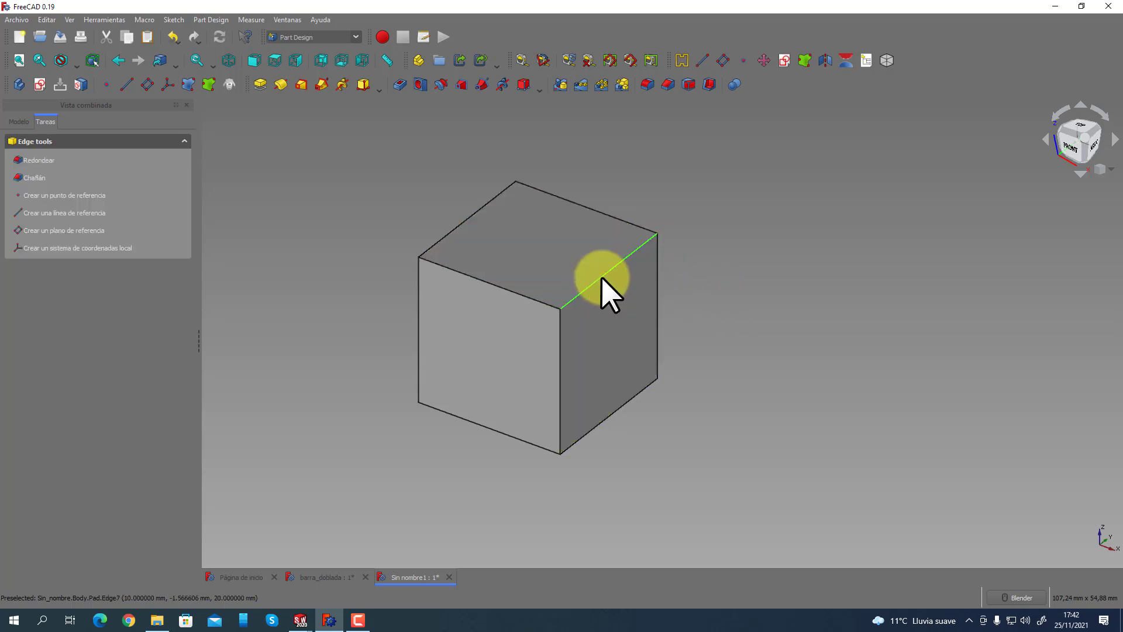
pyautogui.keyDown('ctrl'); pyautogui.click(624, 406); pyautogui.keyUp('ctrl')
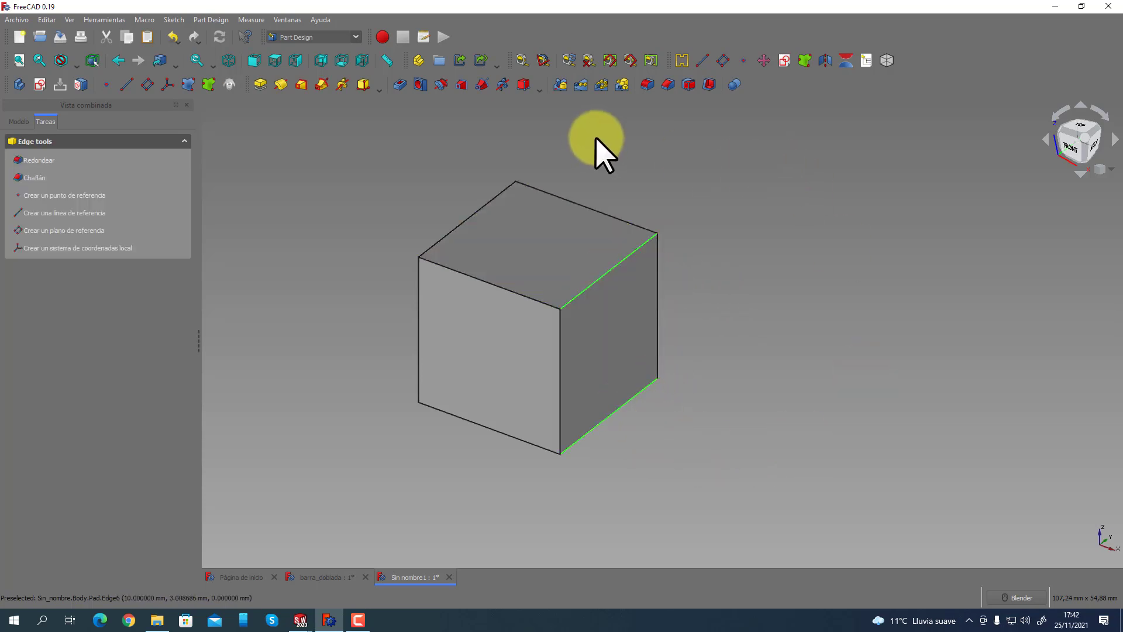
pyautogui.click(647, 84)
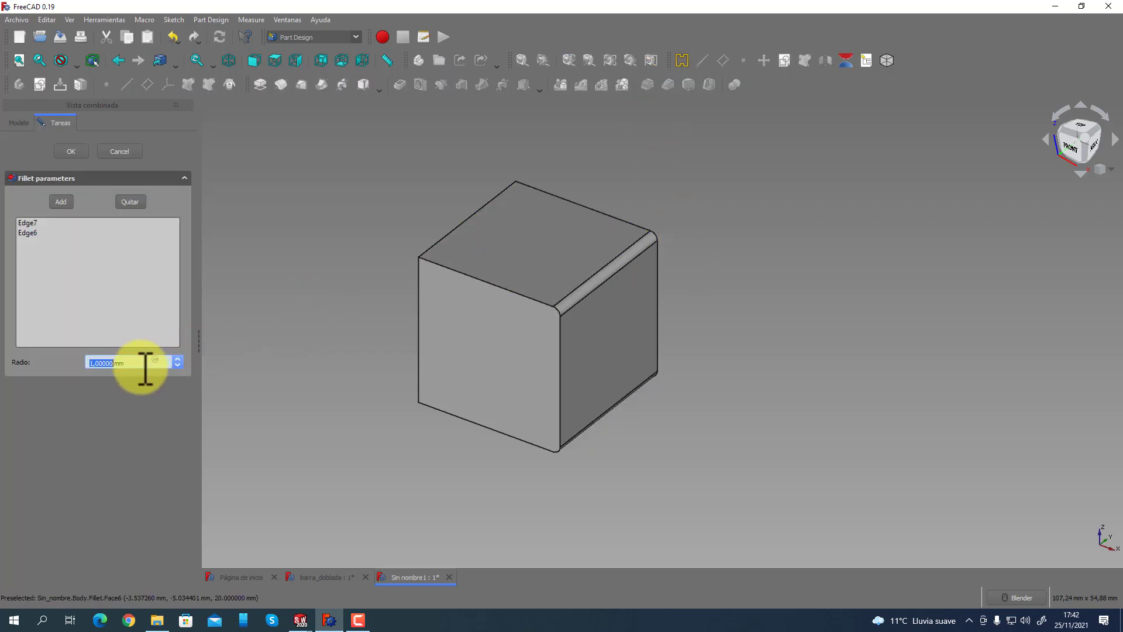
# Try the fillet at 10 mm radius and dismiss the 'Failed to create fillet' error.
pyautogui.moveTo(146, 367); pyautogui.dragTo(49, 368)
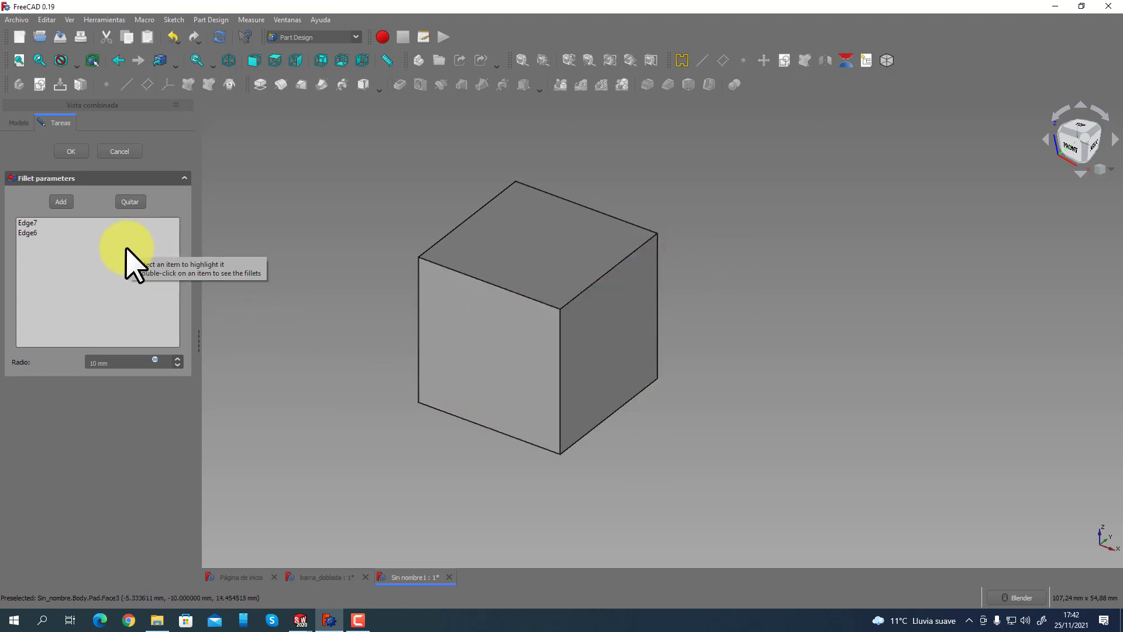
pyautogui.click(357, 619)
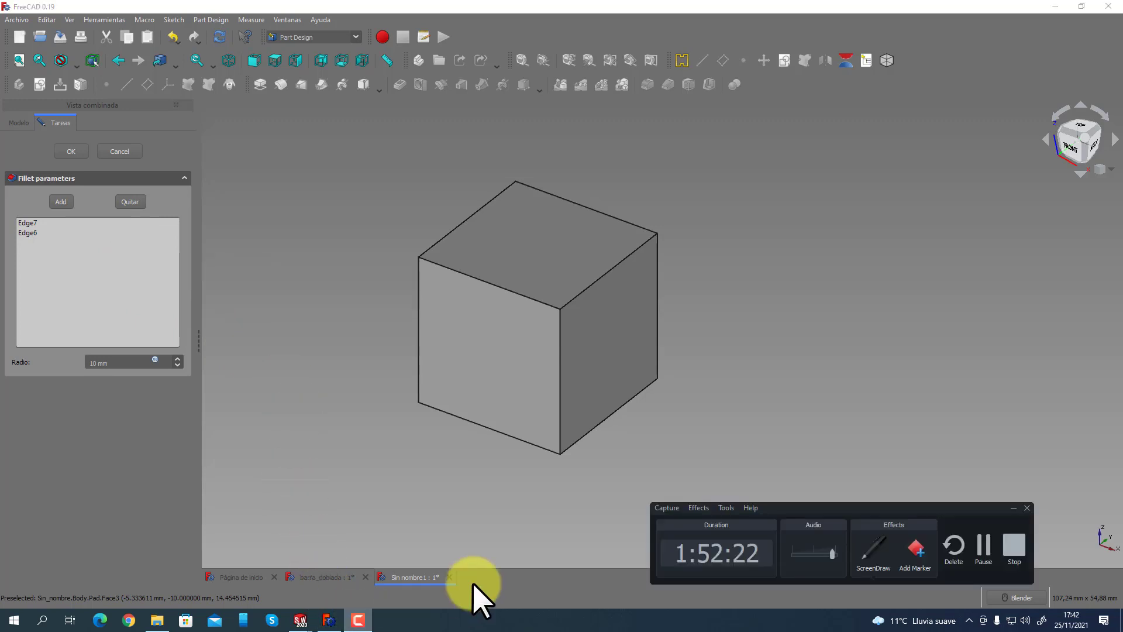
pyautogui.click(983, 547)
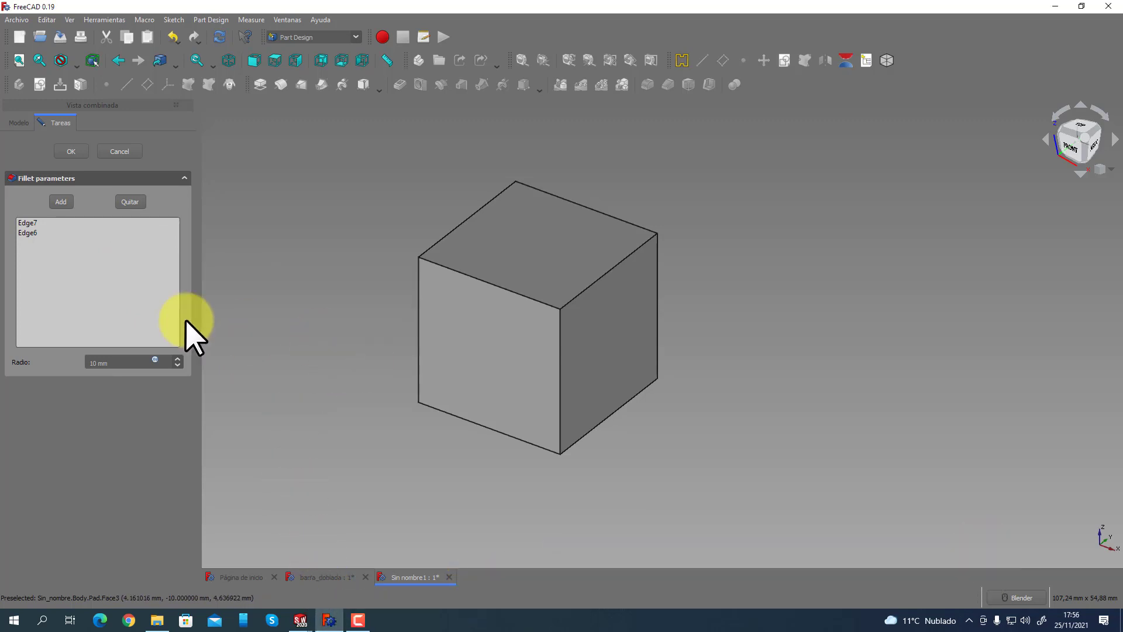
pyautogui.moveTo(123, 363); pyautogui.dragTo(62, 376)
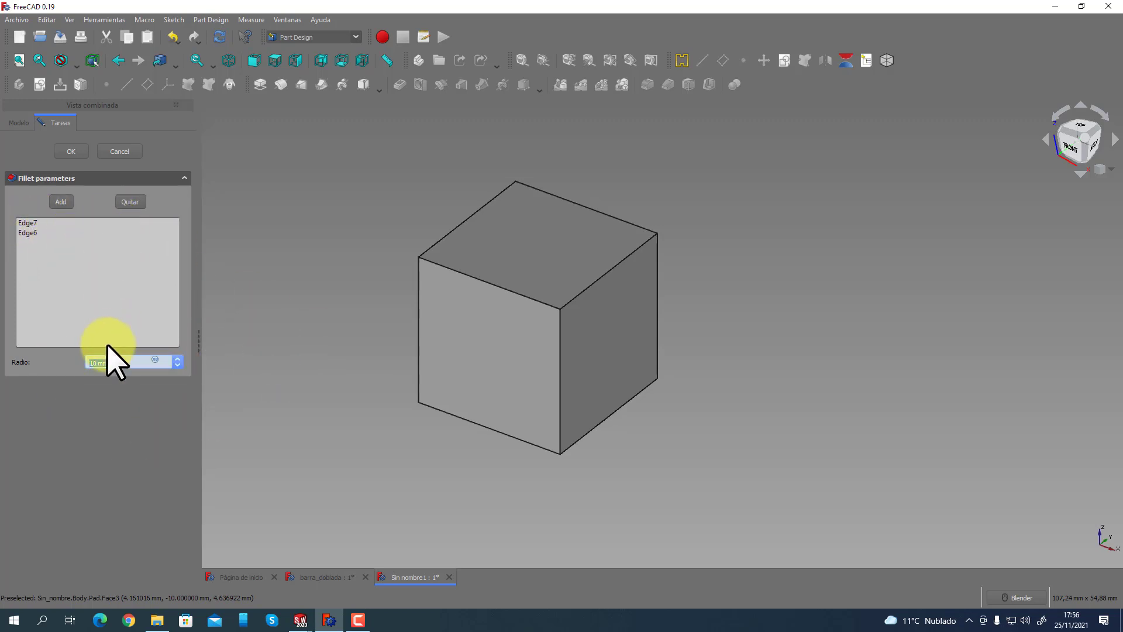
pyautogui.moveTo(125, 363); pyautogui.dragTo(62, 364)
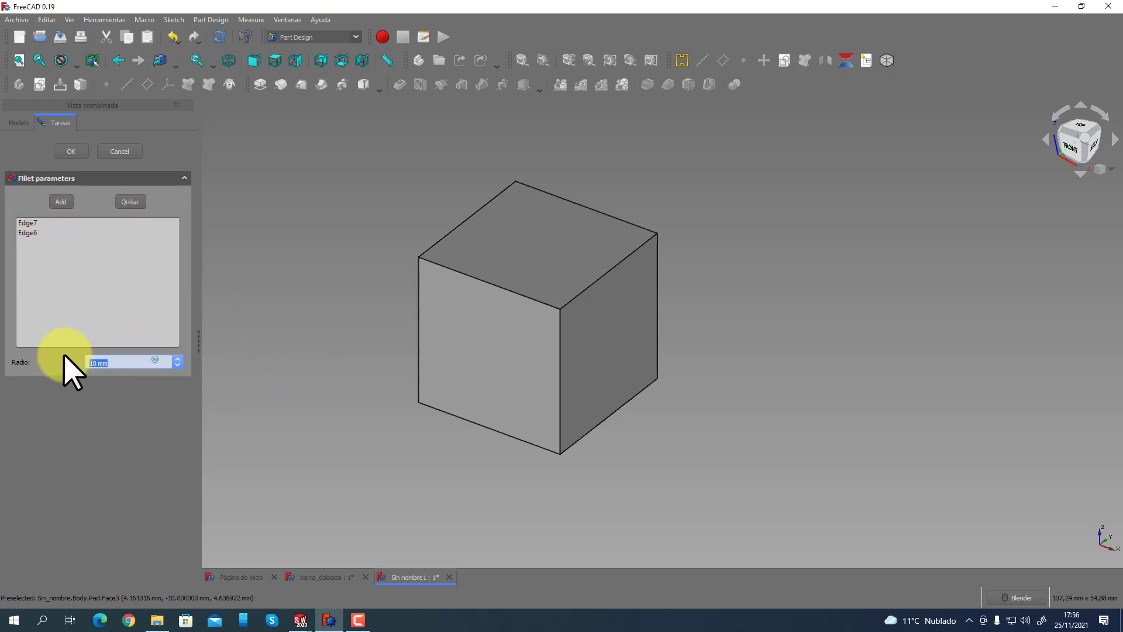
pyautogui.click(71, 152)
pyautogui.click(602, 325)
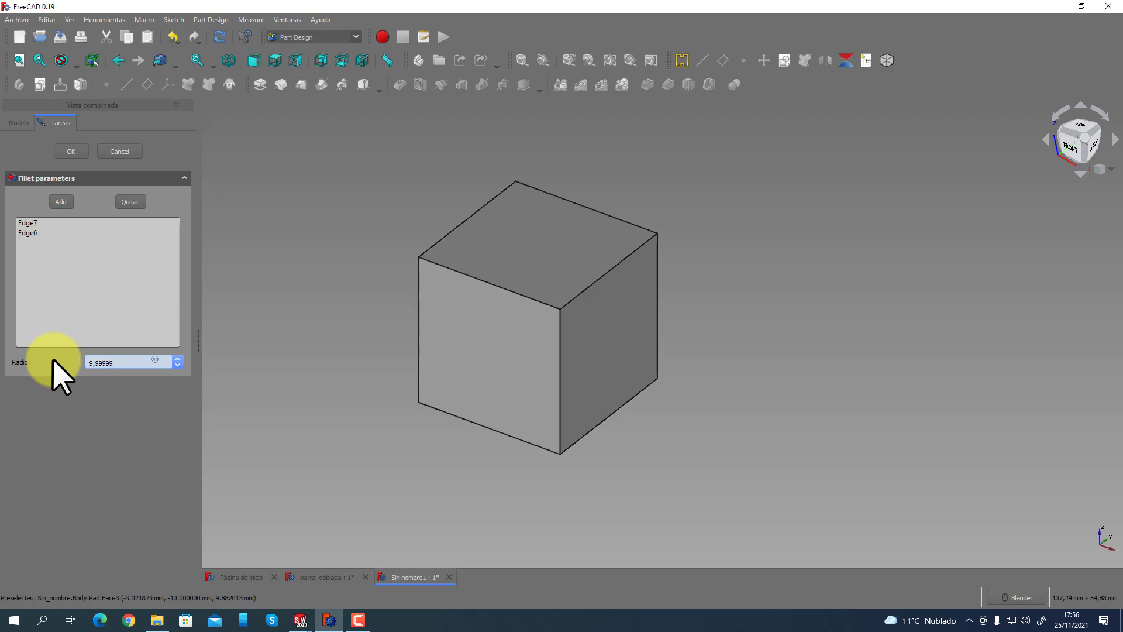
# Apply the 9.99999 mm fillet and inspect the rounded right side of the cube.
pyautogui.click(71, 152)
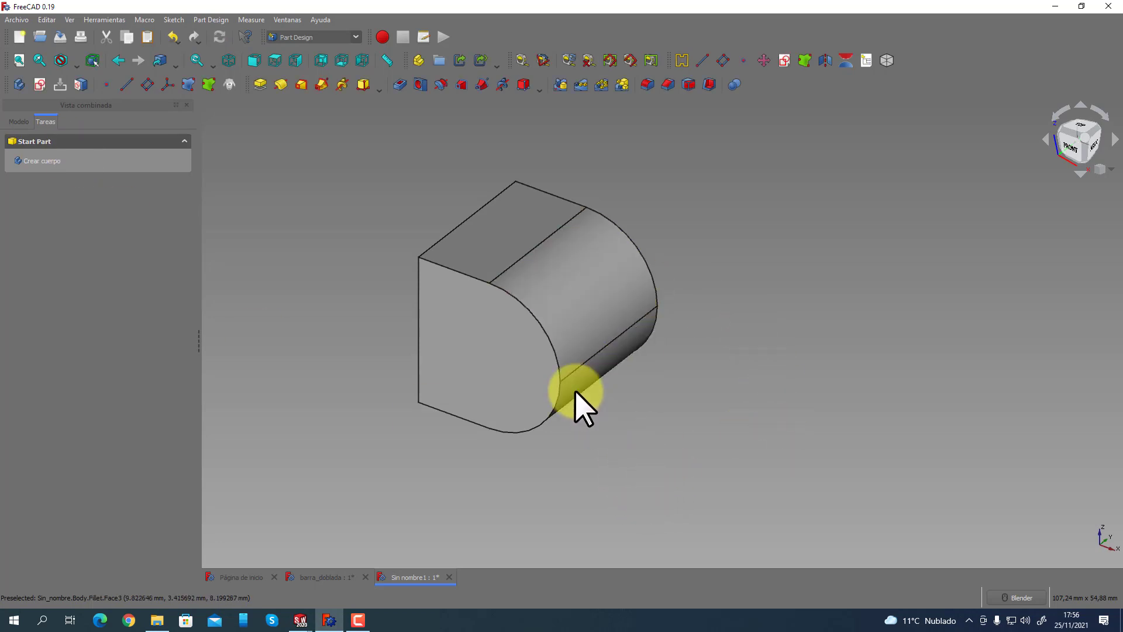
pyautogui.scroll(10, 576, 392)
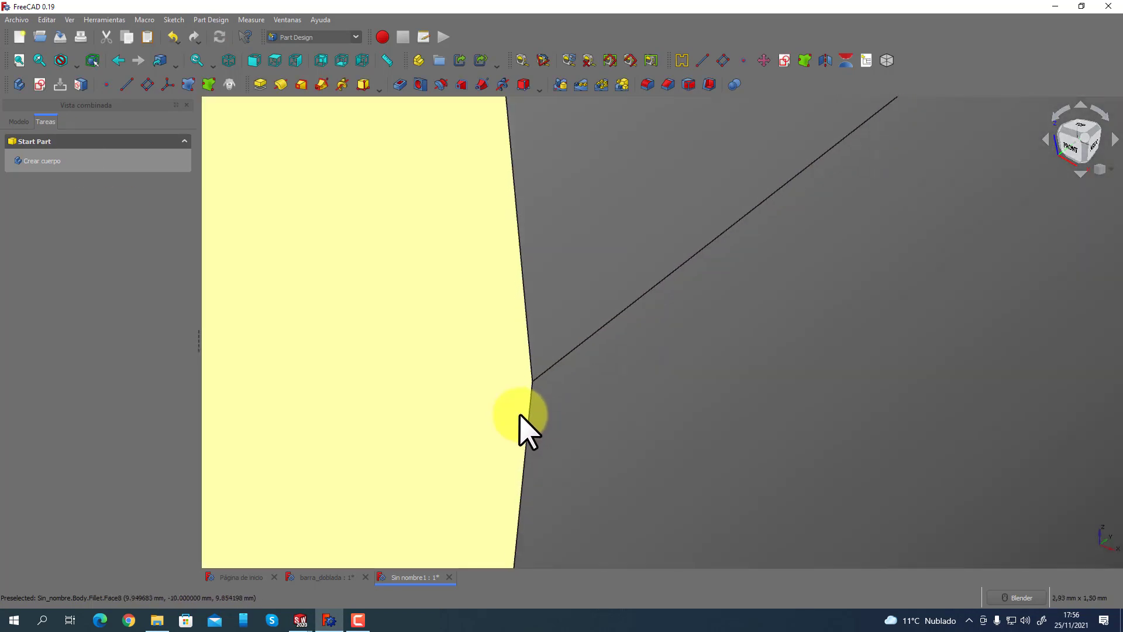
pyautogui.scroll(4, 520, 421)
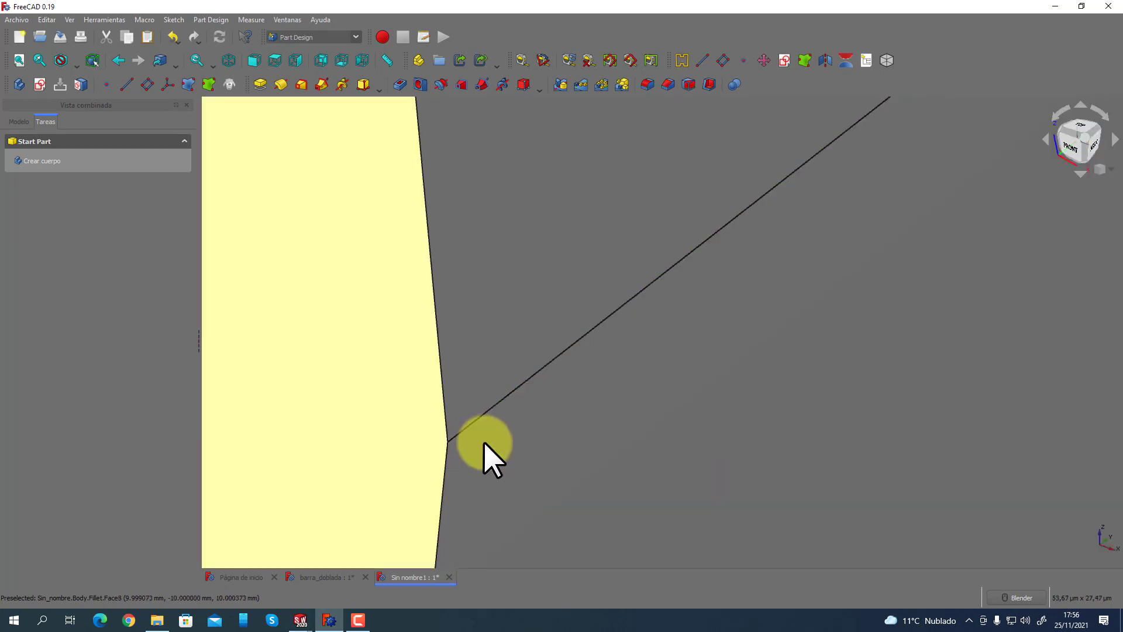
pyautogui.scroll(15, 484, 443)
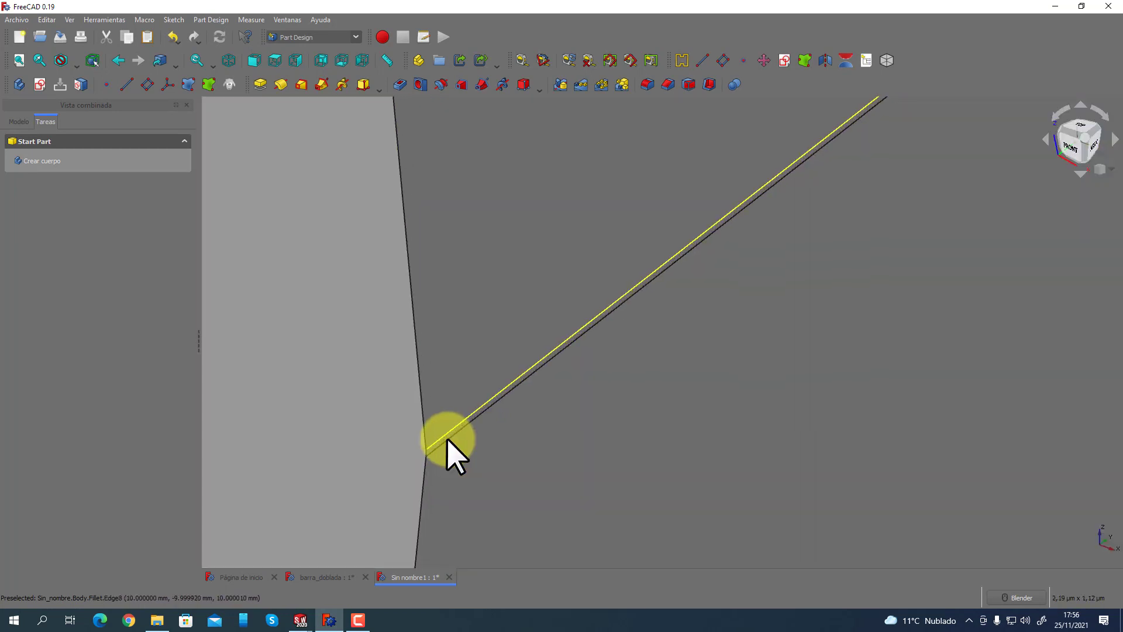
pyautogui.scroll(10, 453, 459)
pyautogui.click(419, 458)
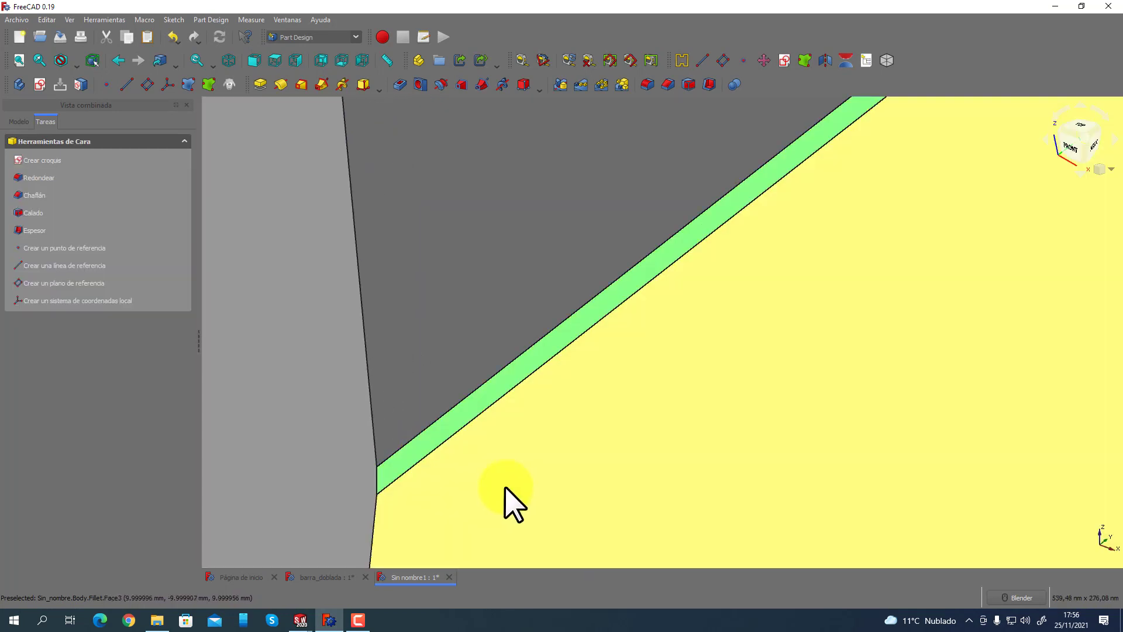
pyautogui.scroll(10, 469, 362)
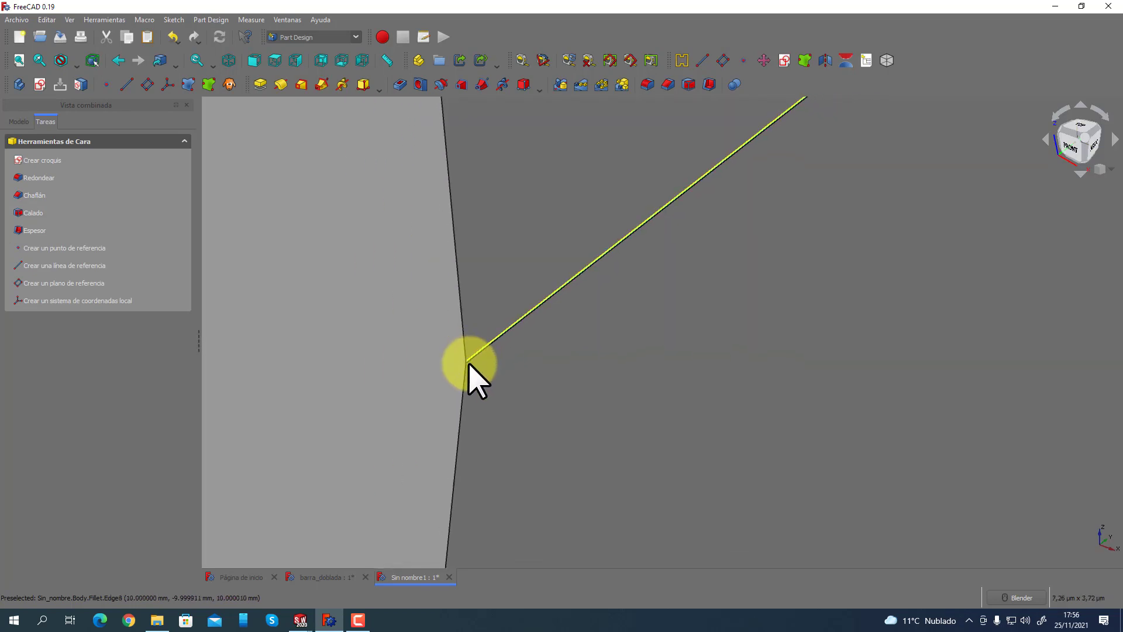
pyautogui.scroll(-8, 557, 459)
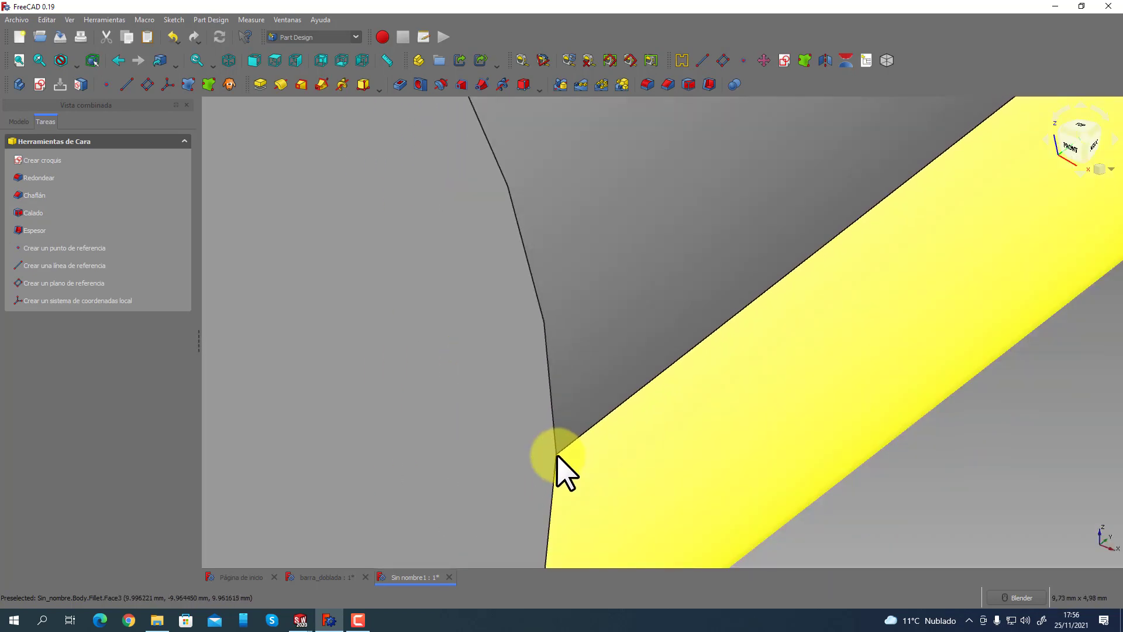
pyautogui.scroll(-5, 557, 455)
pyautogui.moveTo(556, 458); pyautogui.dragTo(697, 443, button='middle')
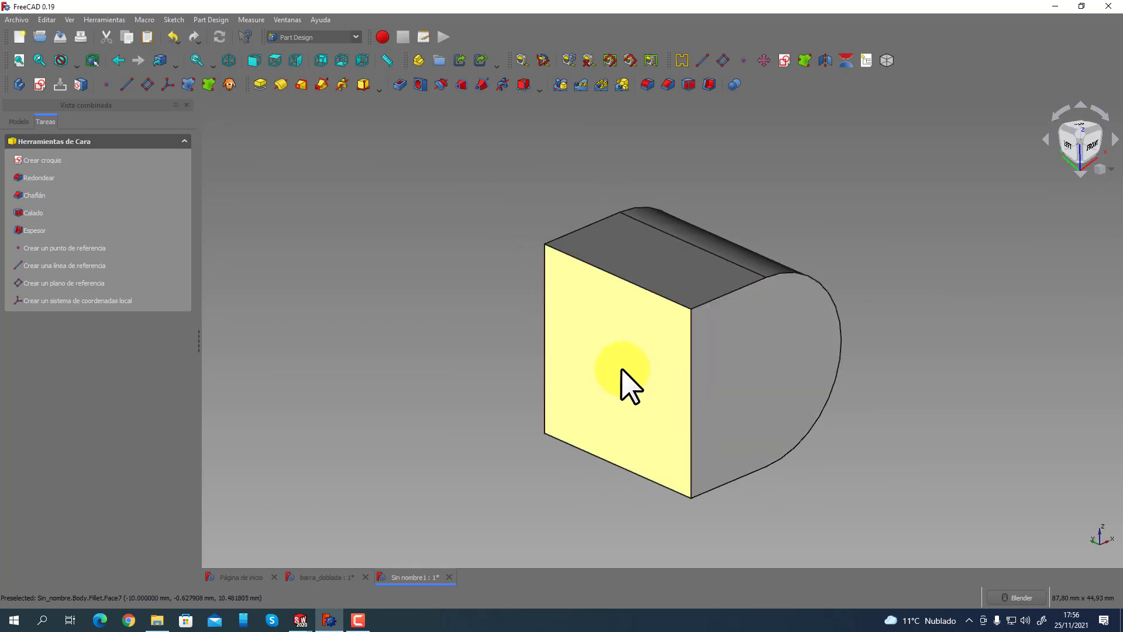
pyautogui.click(622, 371)
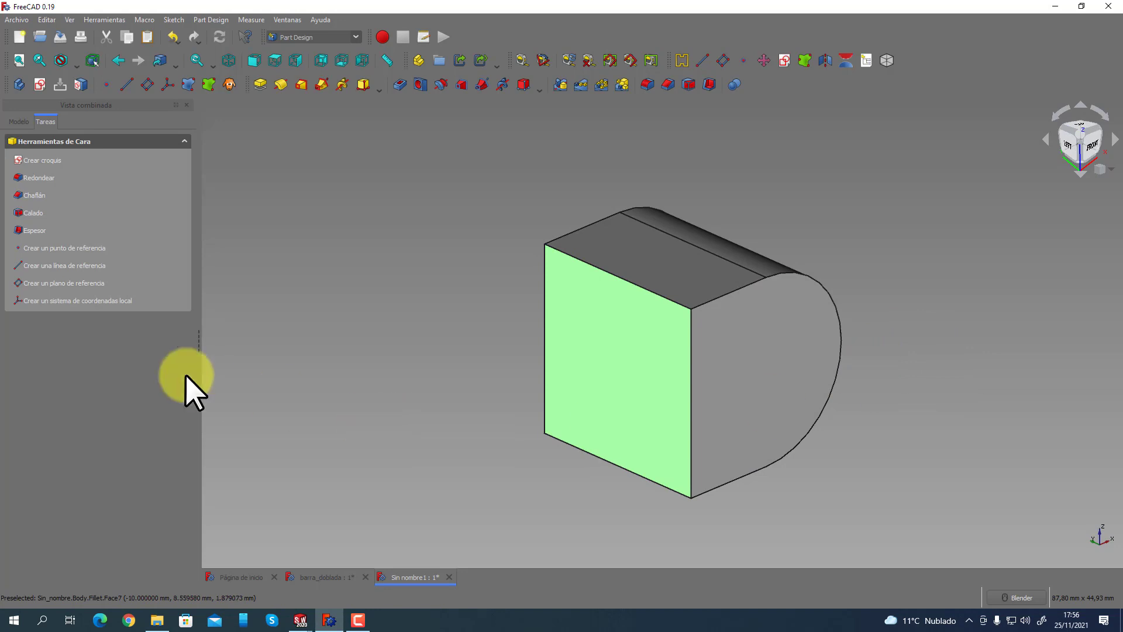
pyautogui.click(34, 230)
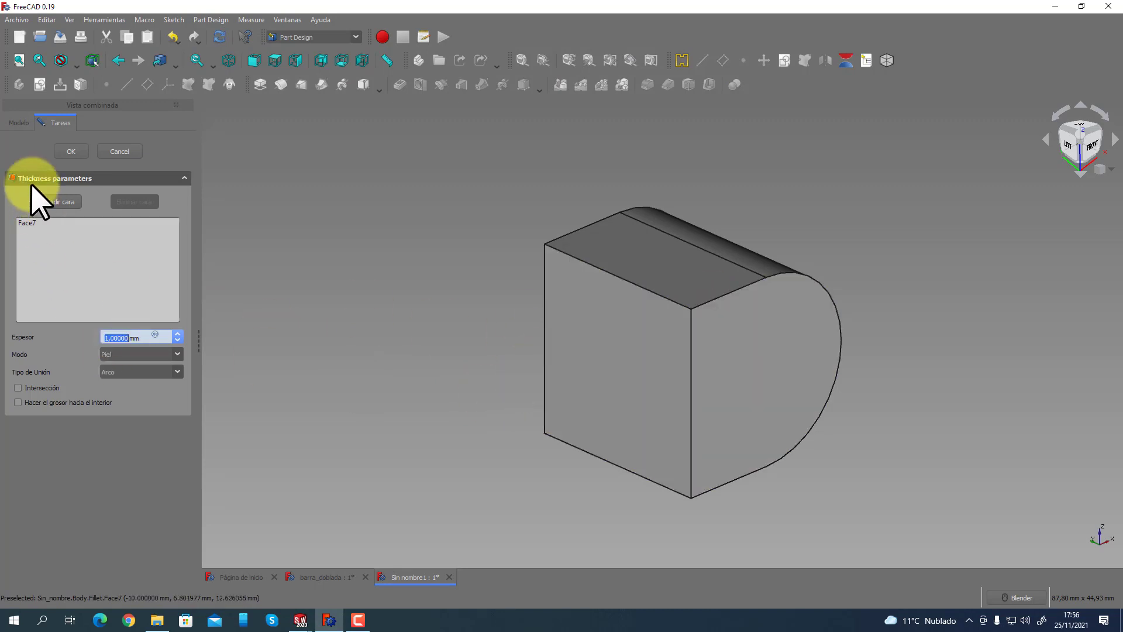
pyautogui.click(71, 150)
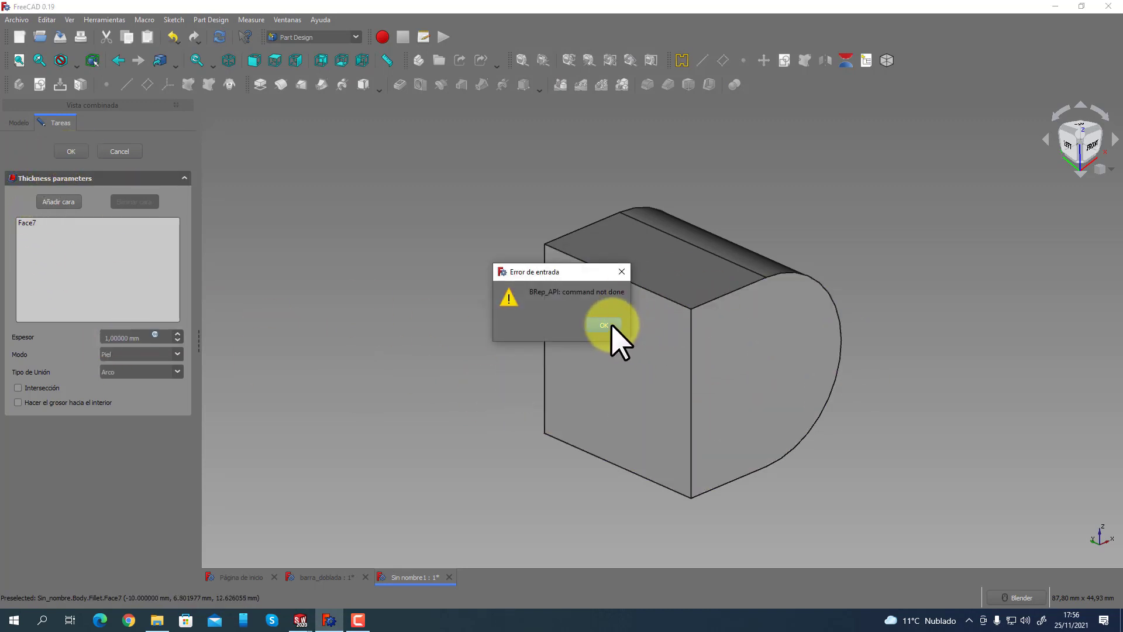
pyautogui.click(611, 325)
pyautogui.moveTo(932, 446); pyautogui.dragTo(524, 337, button='middle')
pyautogui.scroll(10, 572, 383)
pyautogui.scroll(5, 519, 397)
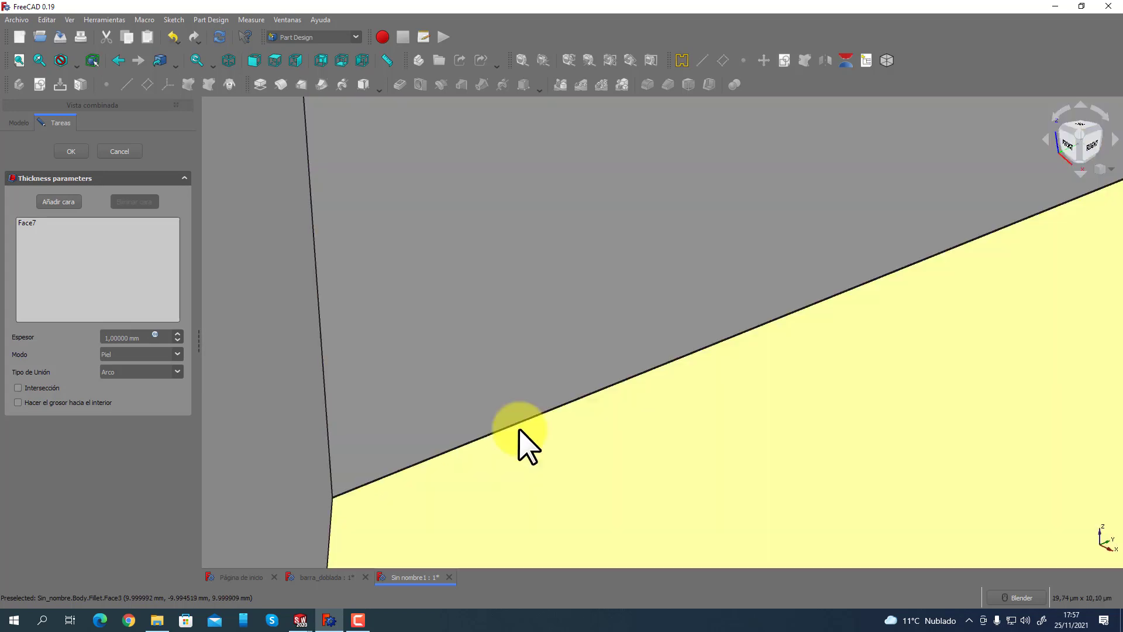
pyautogui.scroll(-3, 562, 398)
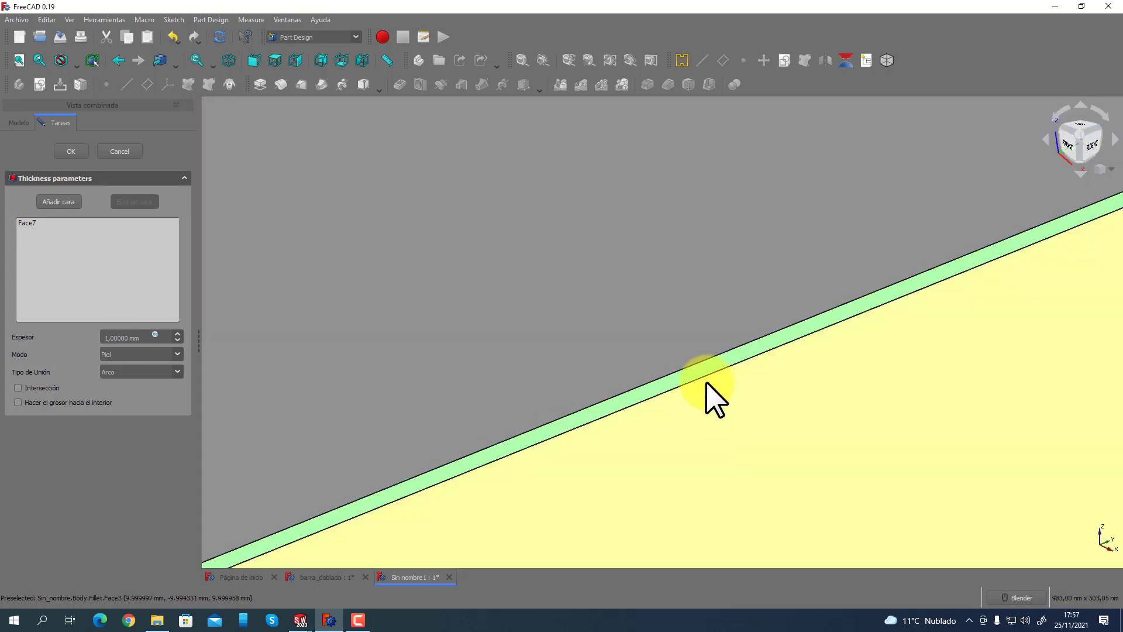
pyautogui.scroll(-5, 560, 391)
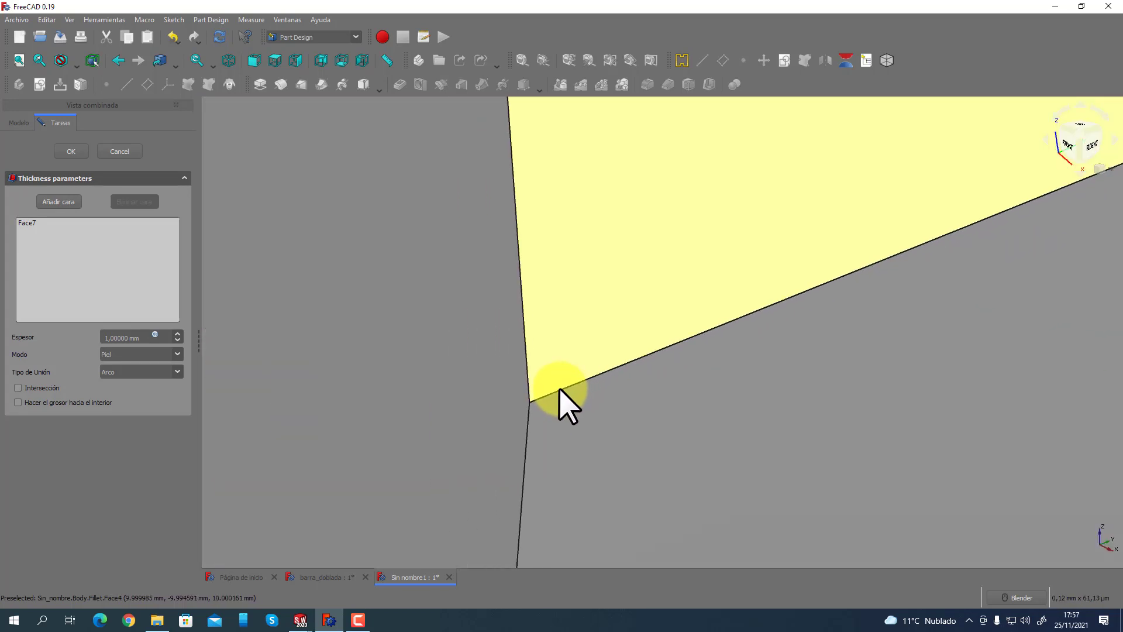
pyautogui.scroll(-10, 561, 395)
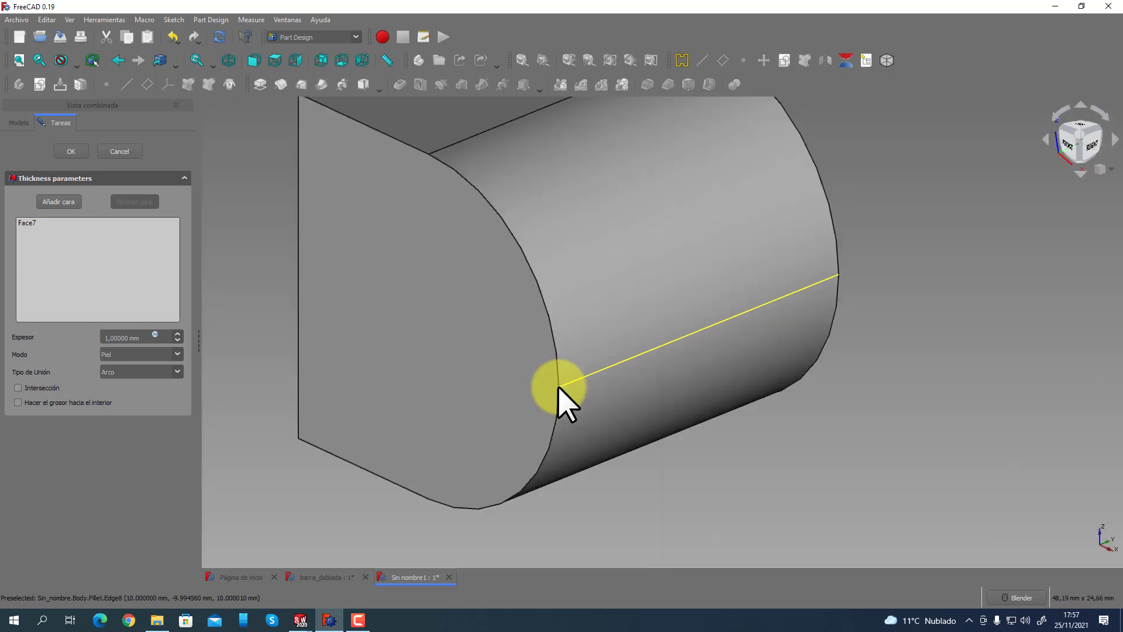
pyautogui.moveTo(562, 396); pyautogui.dragTo(629, 410, button='middle')
pyautogui.scroll(1, 634, 416)
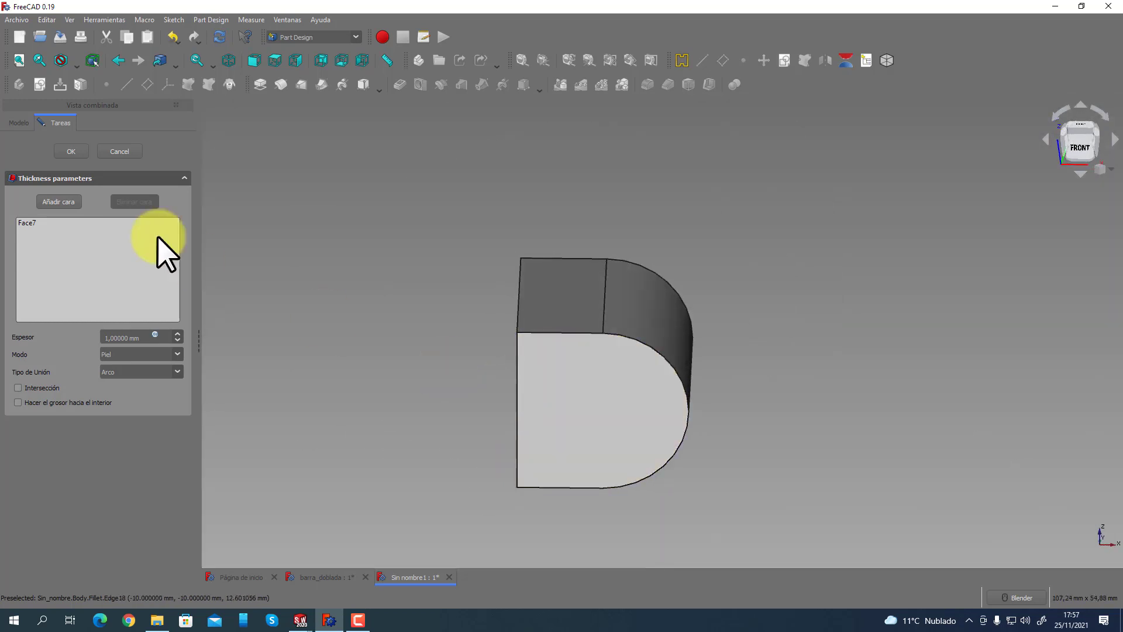
pyautogui.click(120, 151)
# Delete the Fillet feature from the model tree.
pyautogui.moveTo(408, 371); pyautogui.dragTo(397, 375, button='middle')
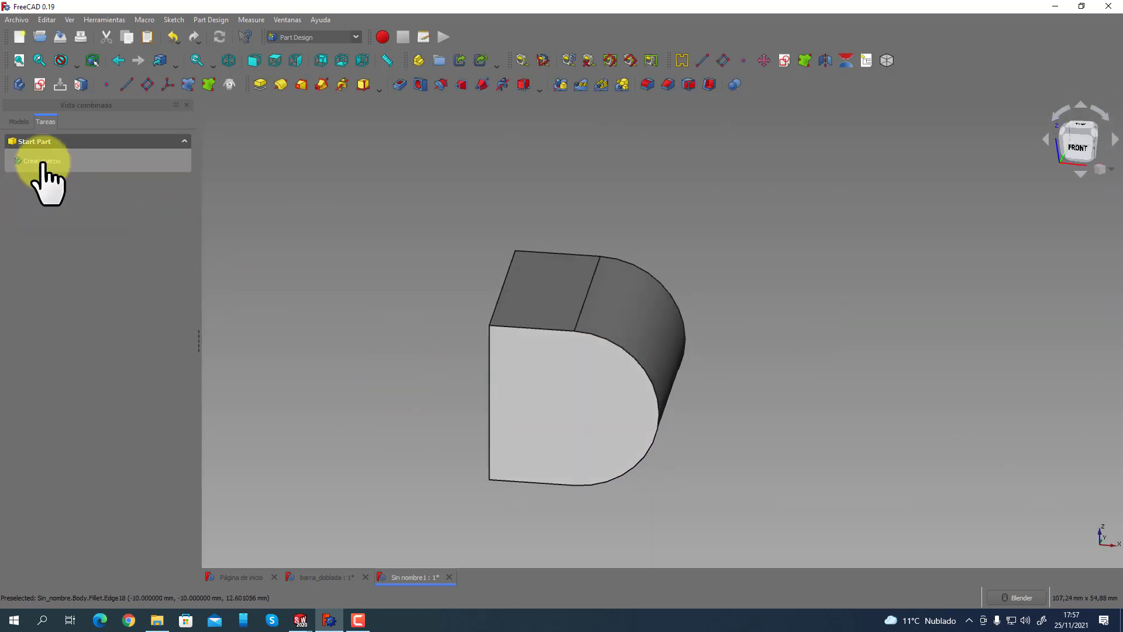
pyautogui.click(19, 123)
pyautogui.click(58, 215)
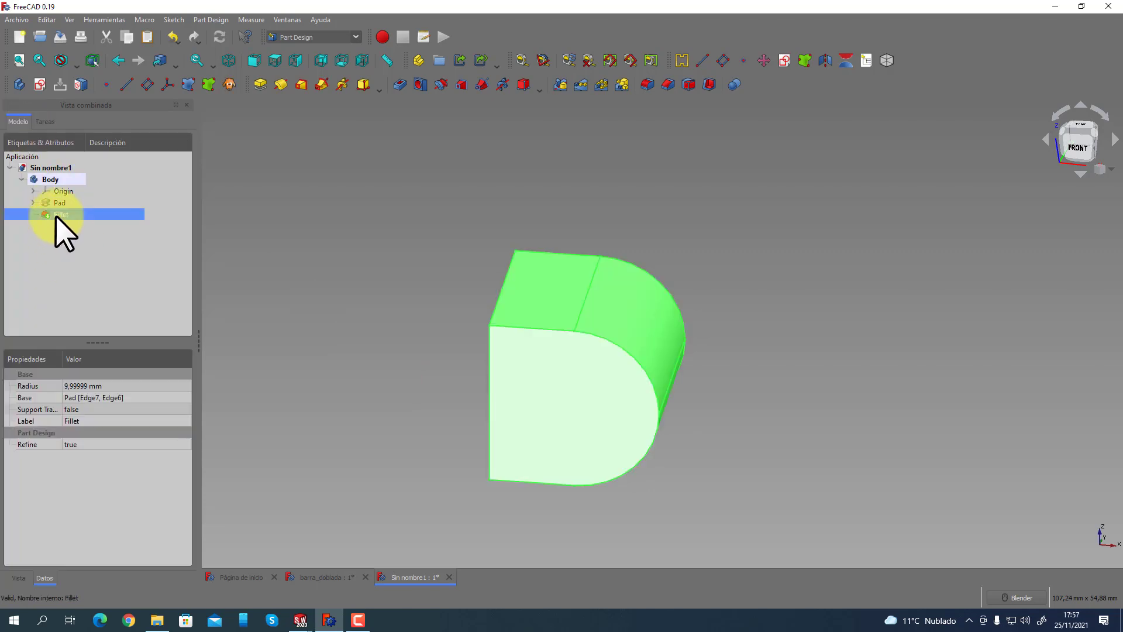
pyautogui.press('Delete')
# Shell the plain box inward at 1 mm with its left face left open.
pyautogui.moveTo(439, 342); pyautogui.dragTo(592, 367, button='middle')
pyautogui.click(592, 368)
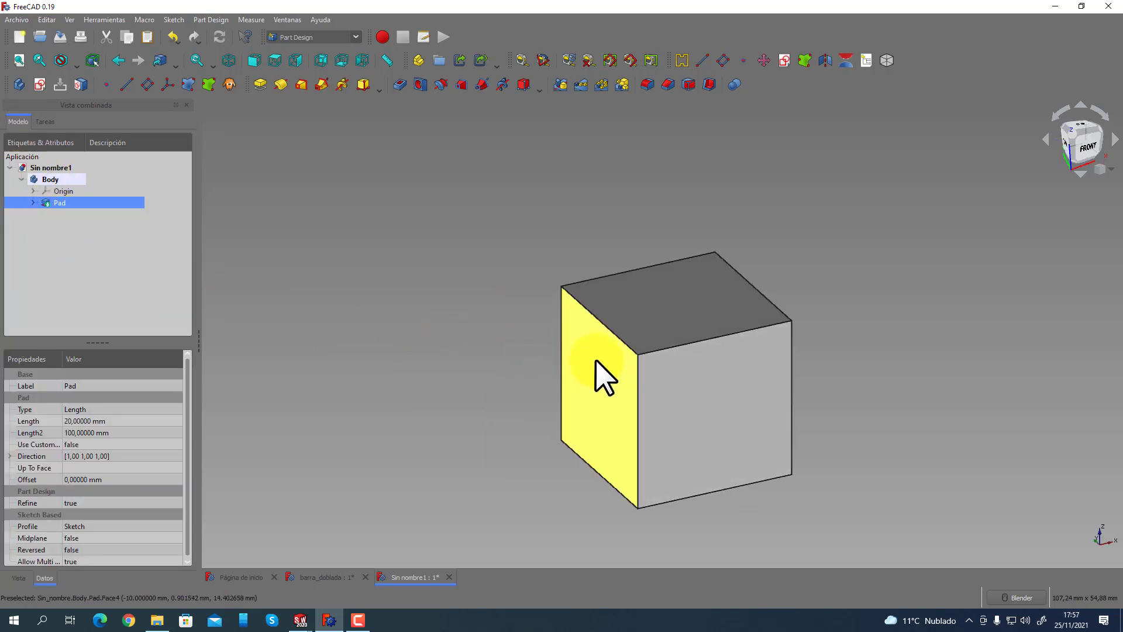
pyautogui.click(709, 85)
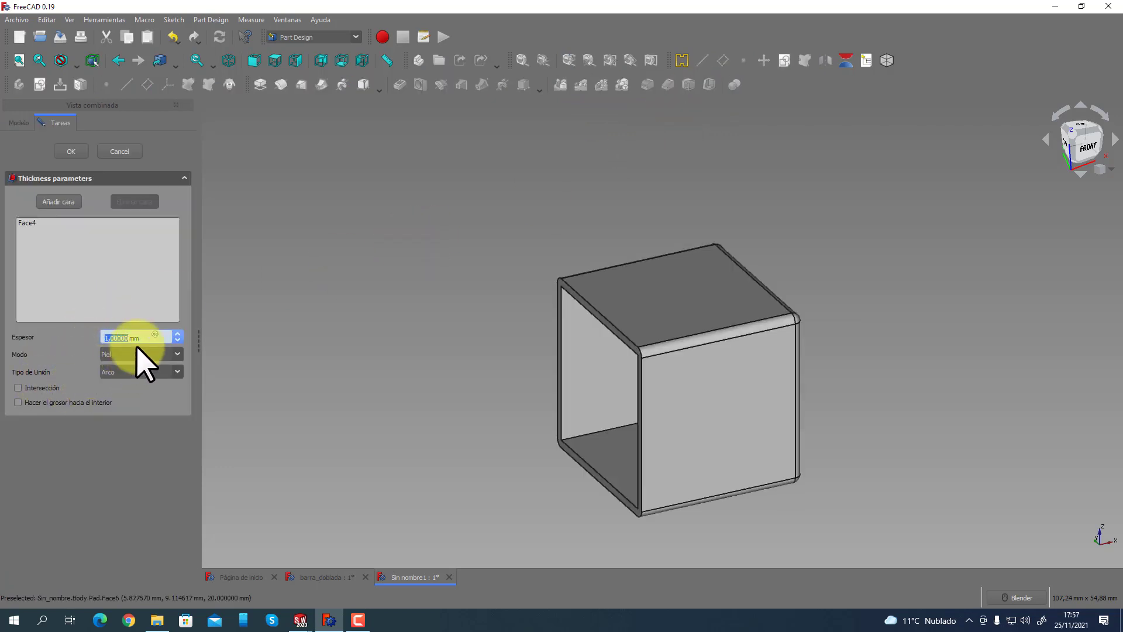
pyautogui.click(46, 402)
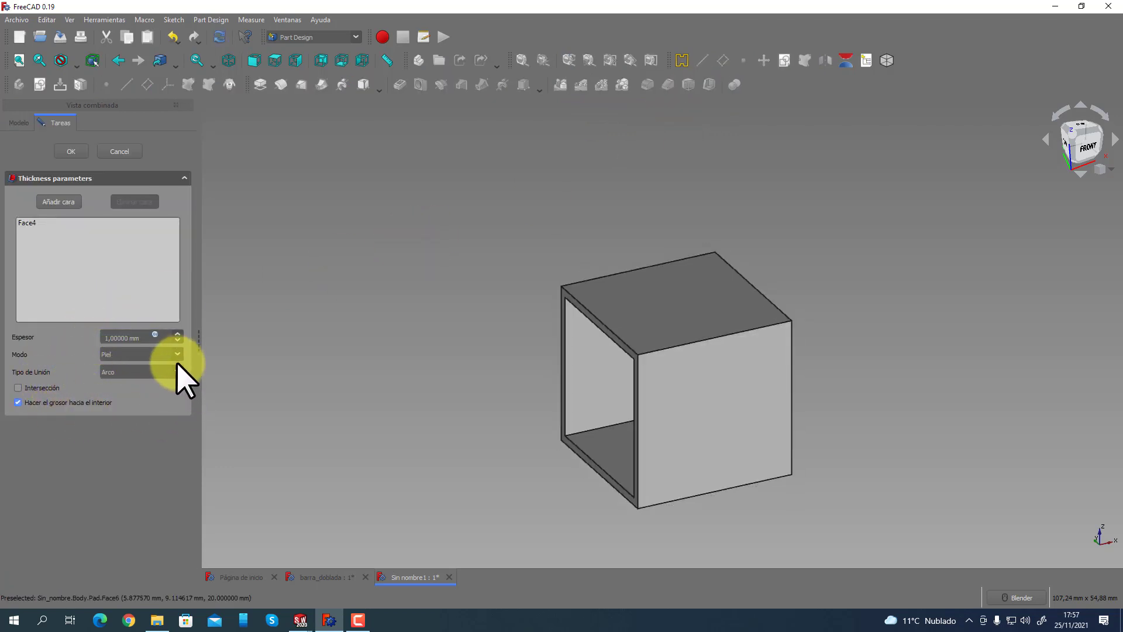
pyautogui.moveTo(396, 426); pyautogui.dragTo(222, 336, button='middle')
pyautogui.click(71, 151)
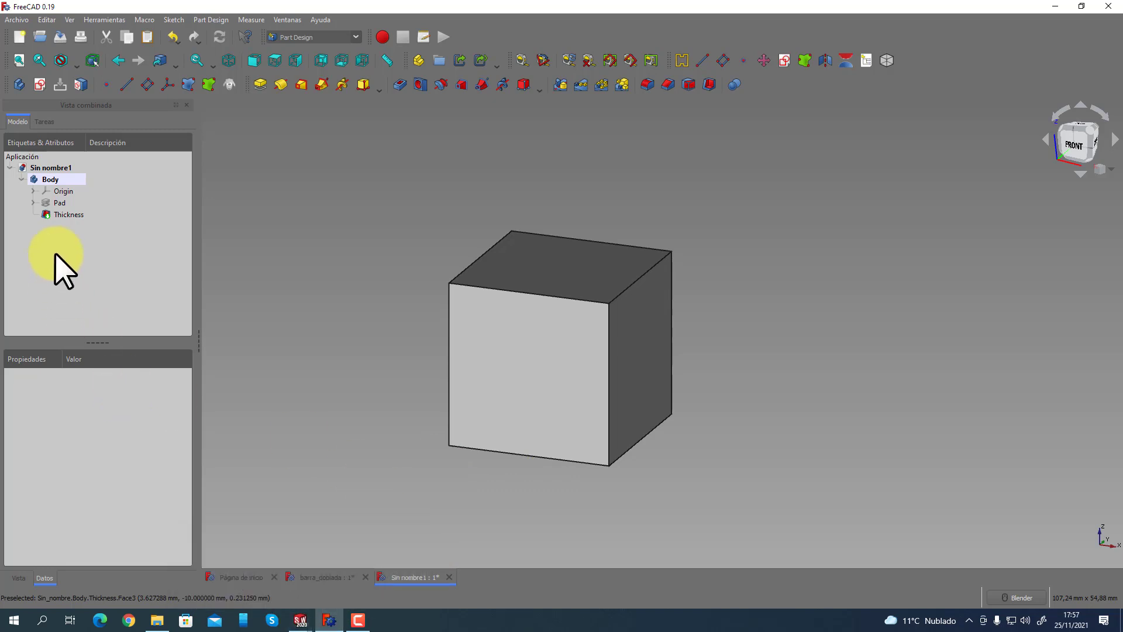
# Delete the Thickness feature and select the cube's front face.
pyautogui.click(56, 215)
pyautogui.press('Delete')
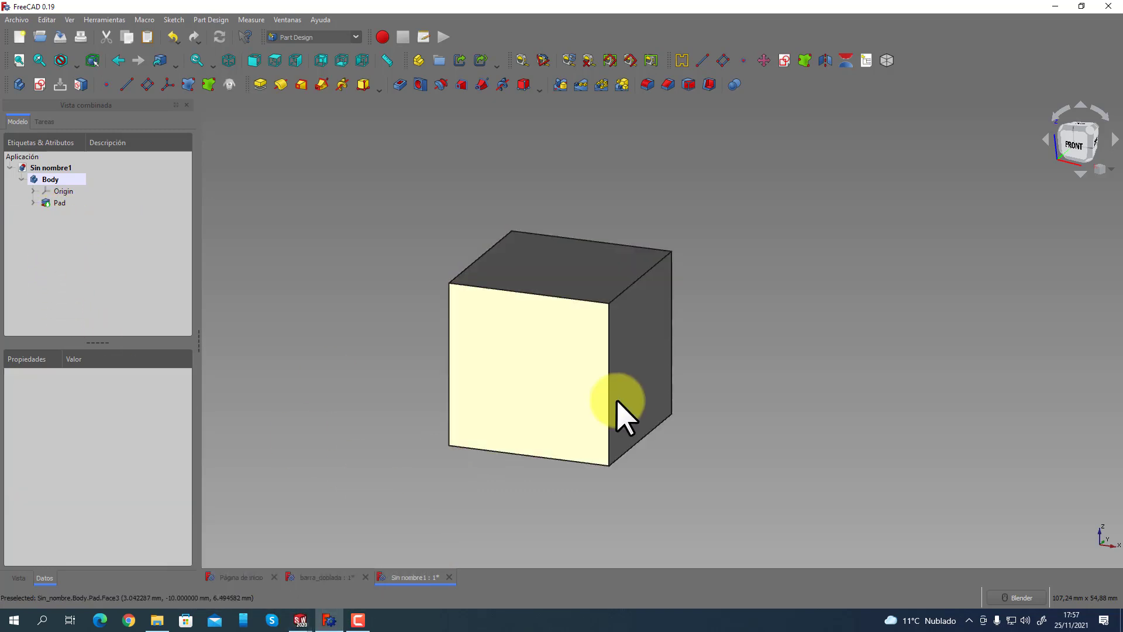
pyautogui.click(552, 388)
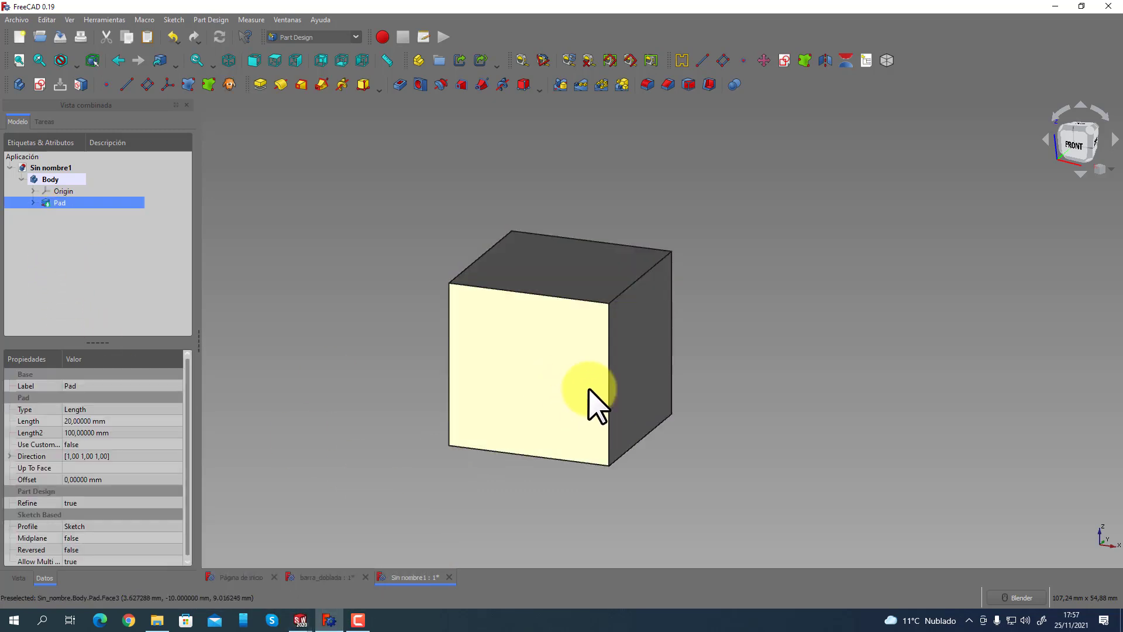
# Sketch on the front face a centre arc from near the top edge down to the horizontal axis.
pyautogui.click(40, 84)
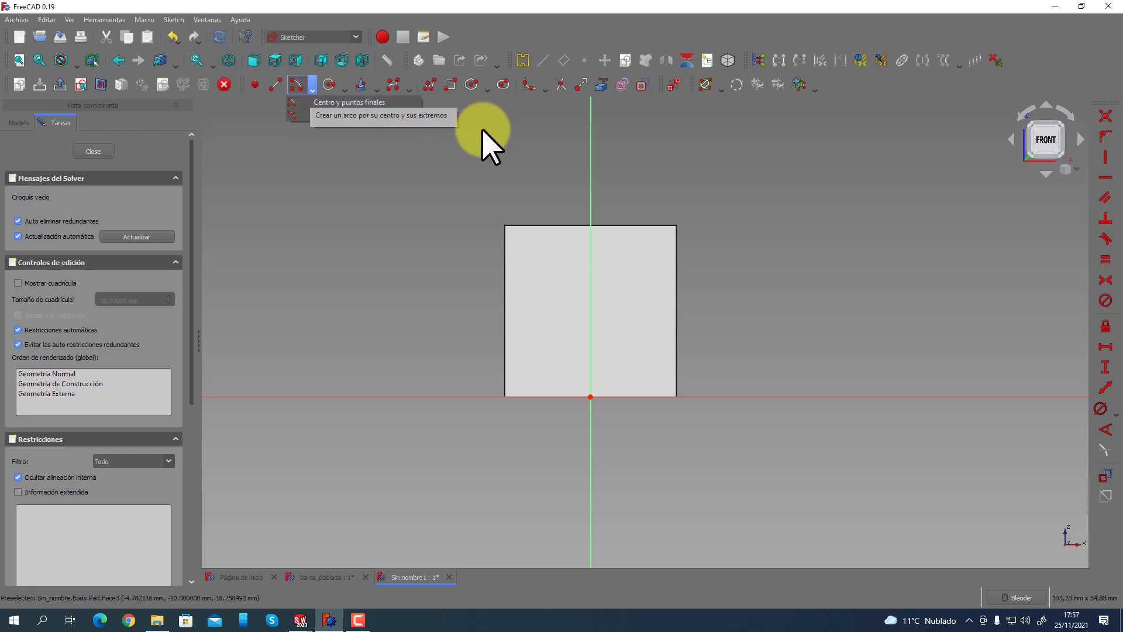
pyautogui.click(602, 86)
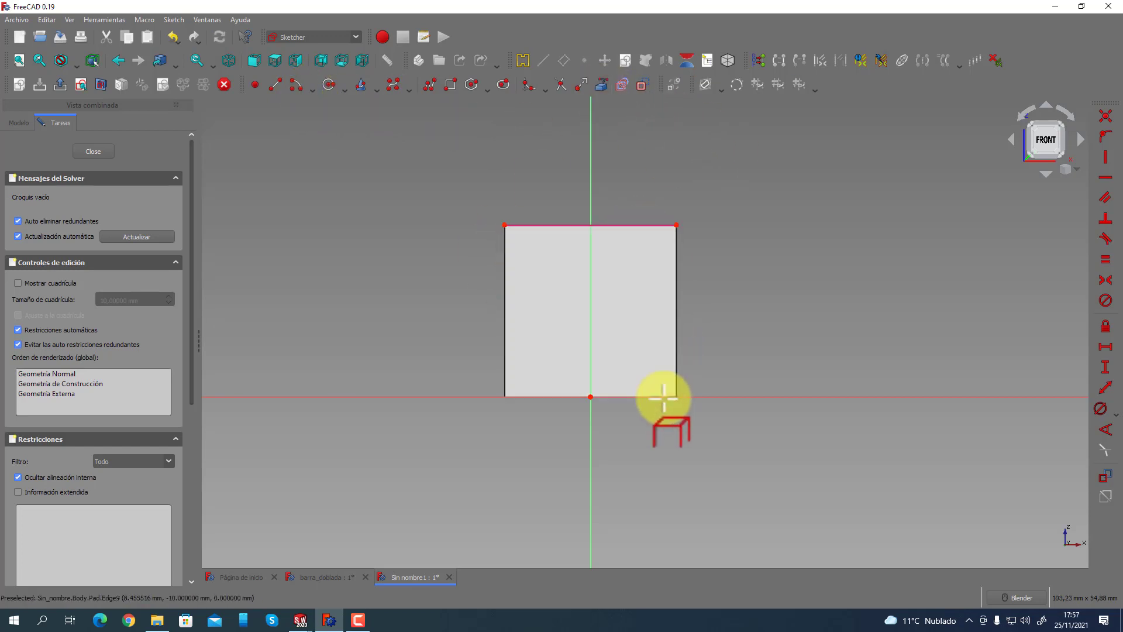
pyautogui.press('Escape')
pyautogui.click(295, 85)
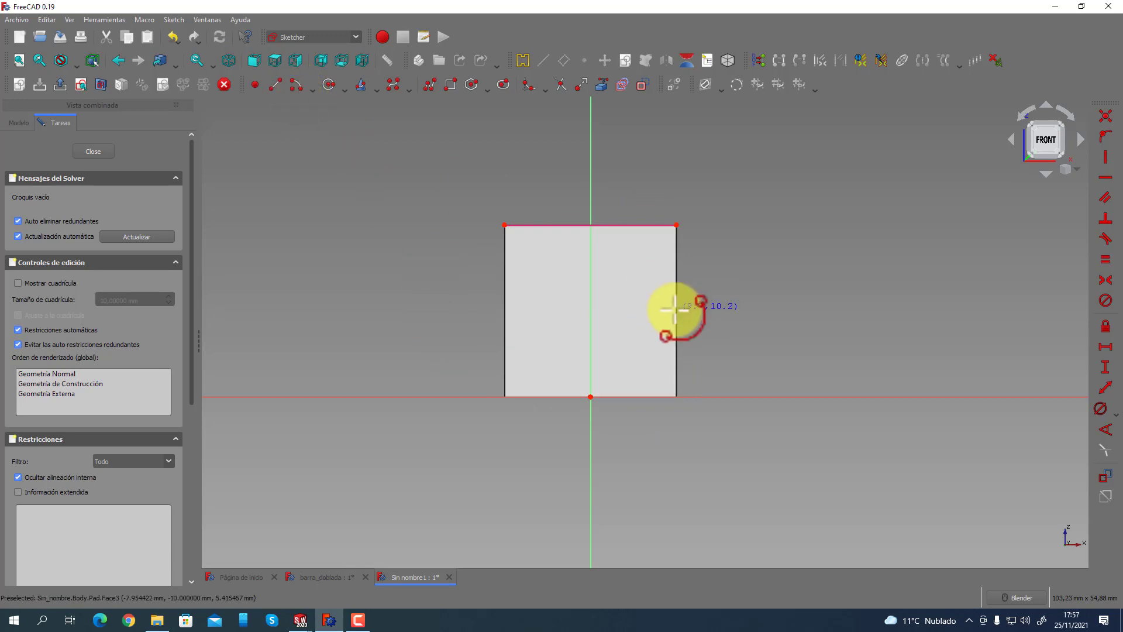
pyautogui.click(616, 225)
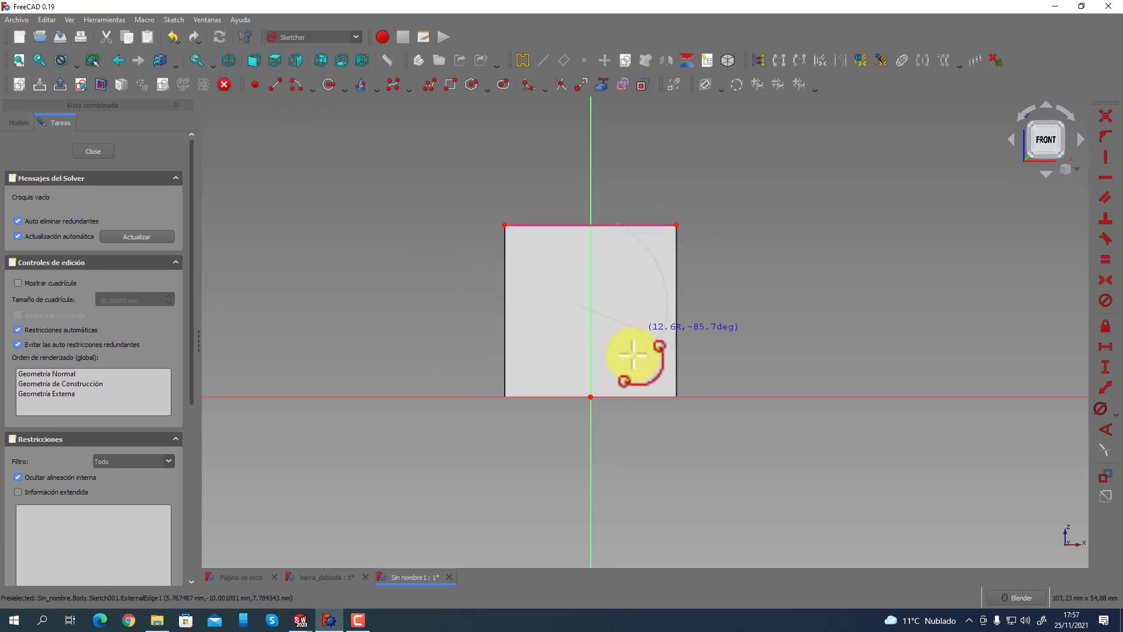
pyautogui.click(599, 396)
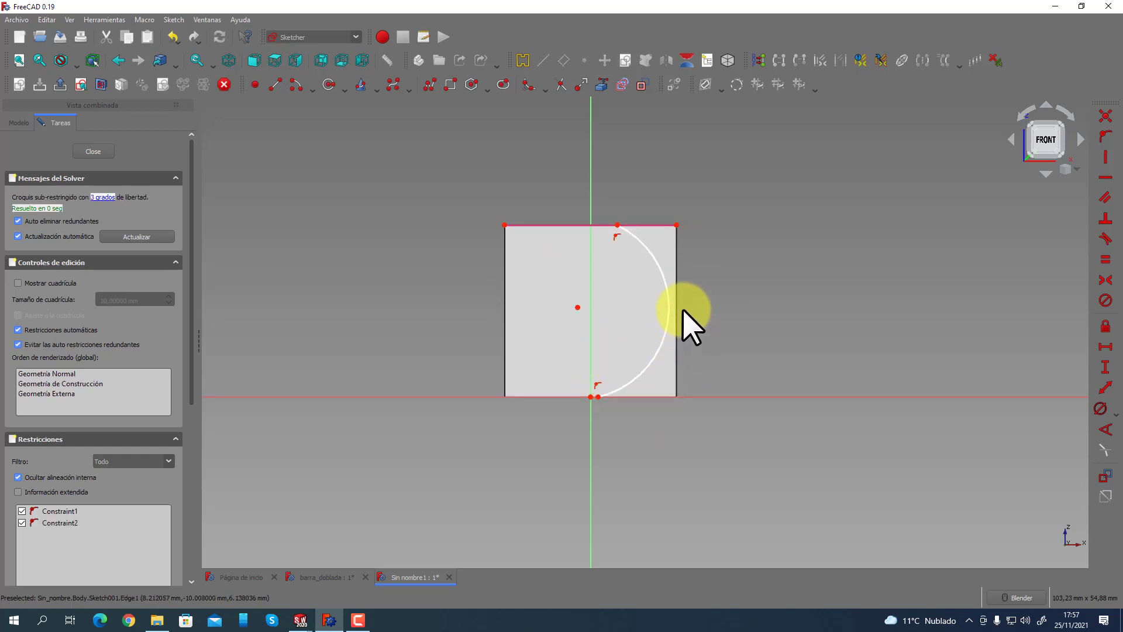
# Make the arc tangent to the cube's right, top and bottom edges.
pyautogui.click(602, 88)
pyautogui.press('Escape')
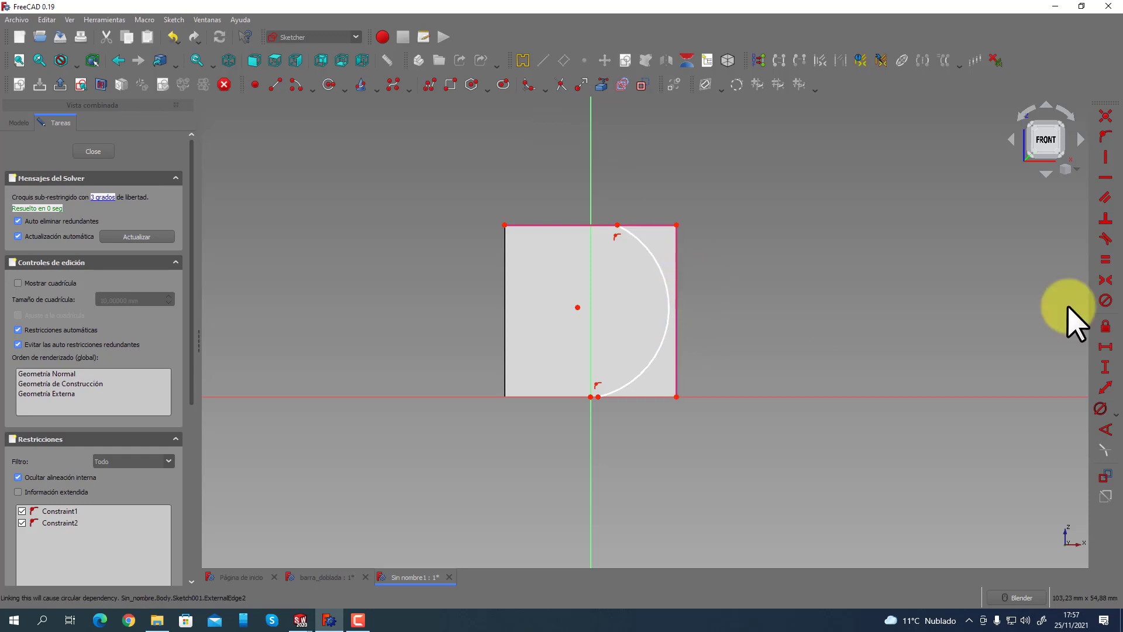
pyautogui.click(1106, 238)
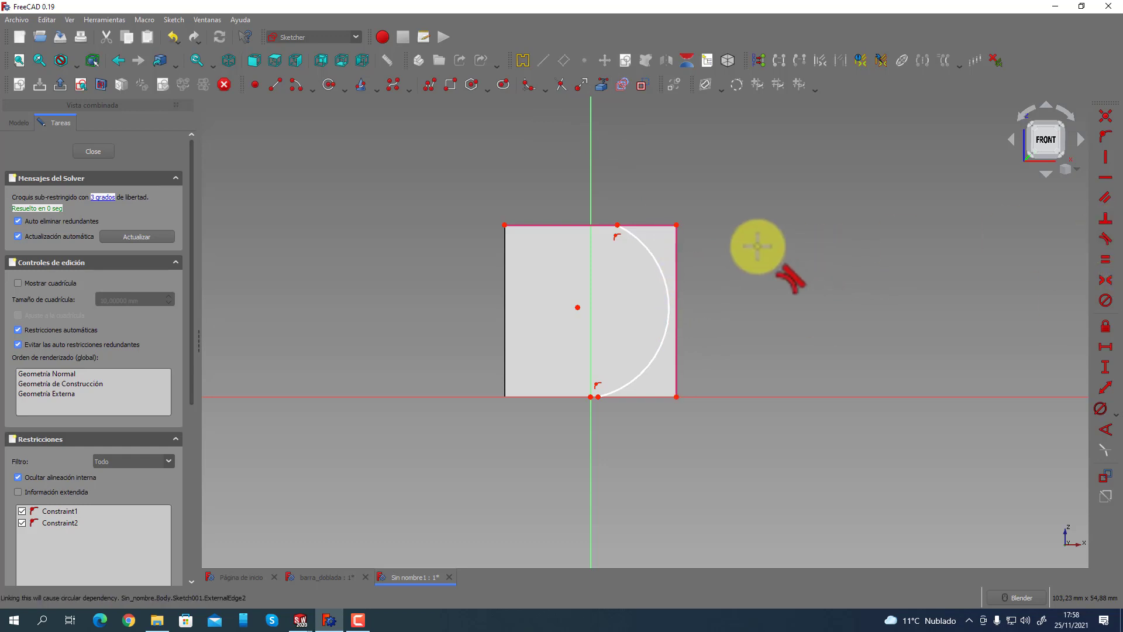
pyautogui.click(676, 268)
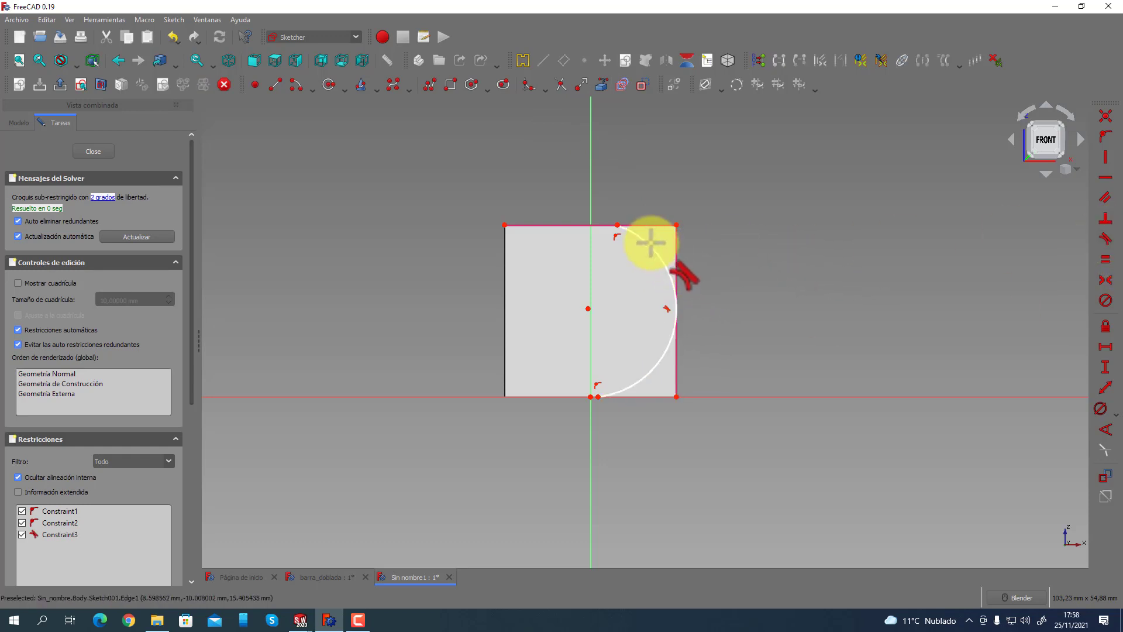
pyautogui.click(637, 224)
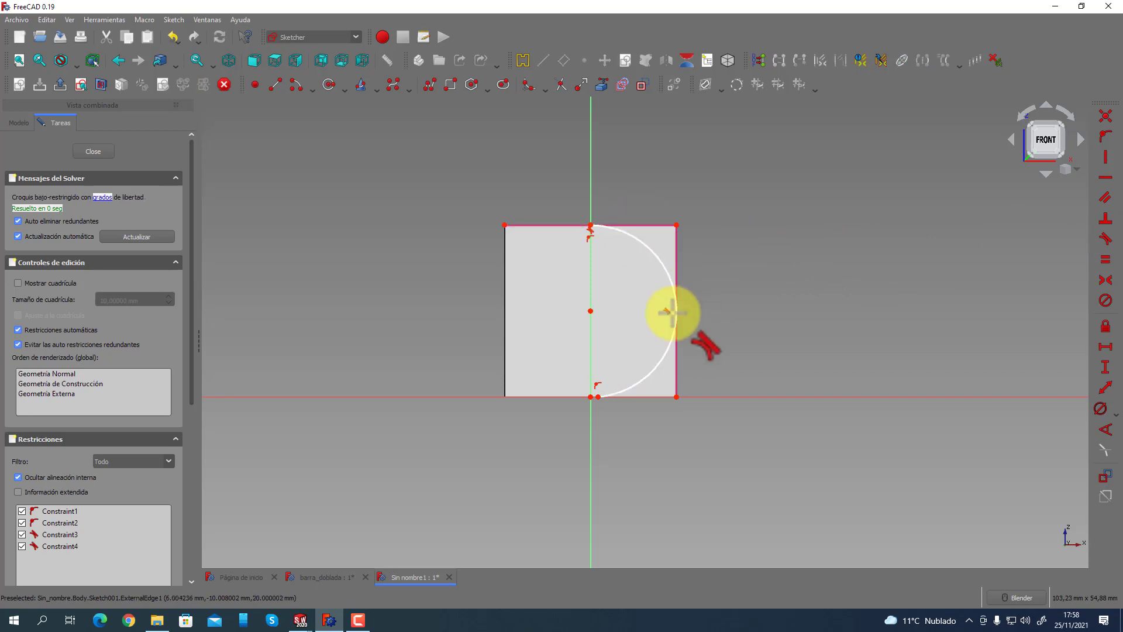
pyautogui.click(618, 397)
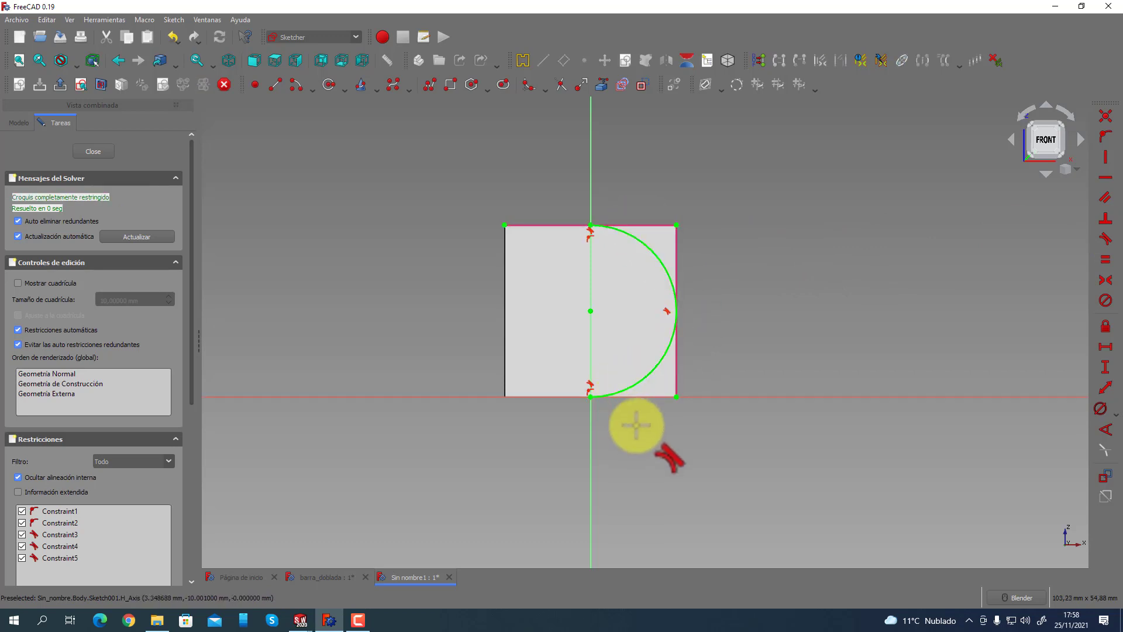
# Draw a polyline from the arc's top end past the right side back to its bottom end, then close the sketch.
pyautogui.click(393, 84)
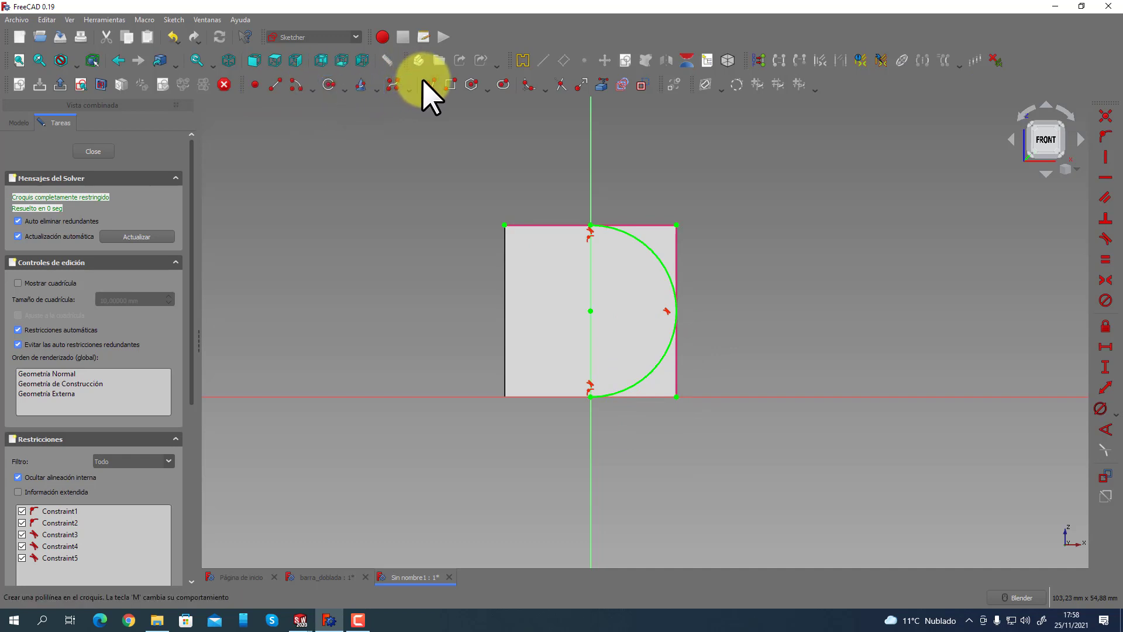
pyautogui.click(591, 224)
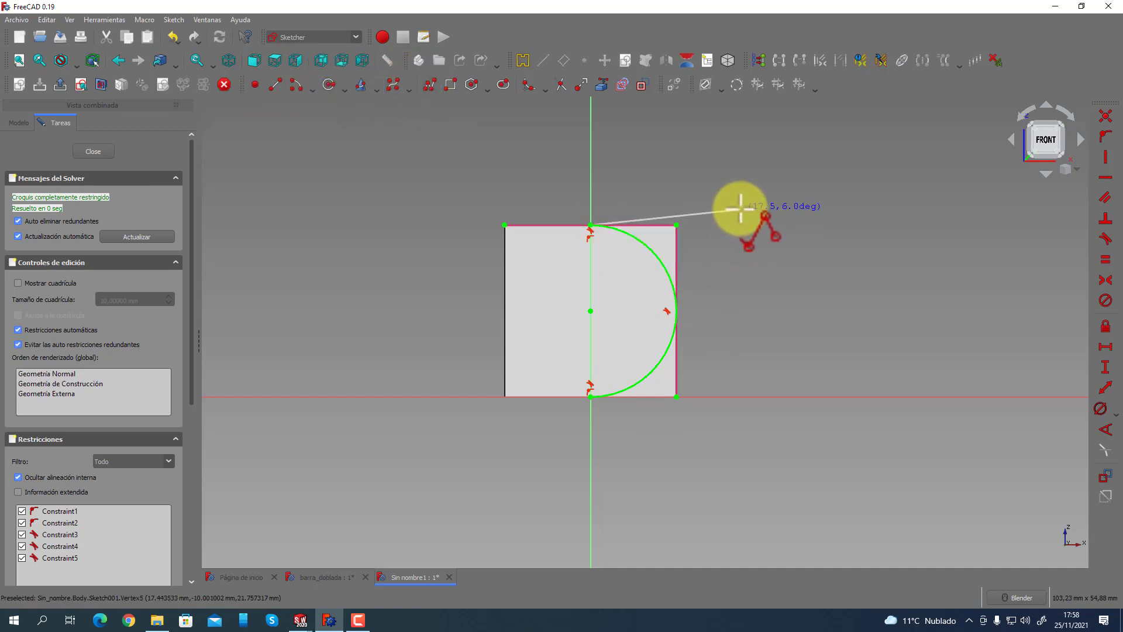
pyautogui.click(740, 207)
pyautogui.click(740, 427)
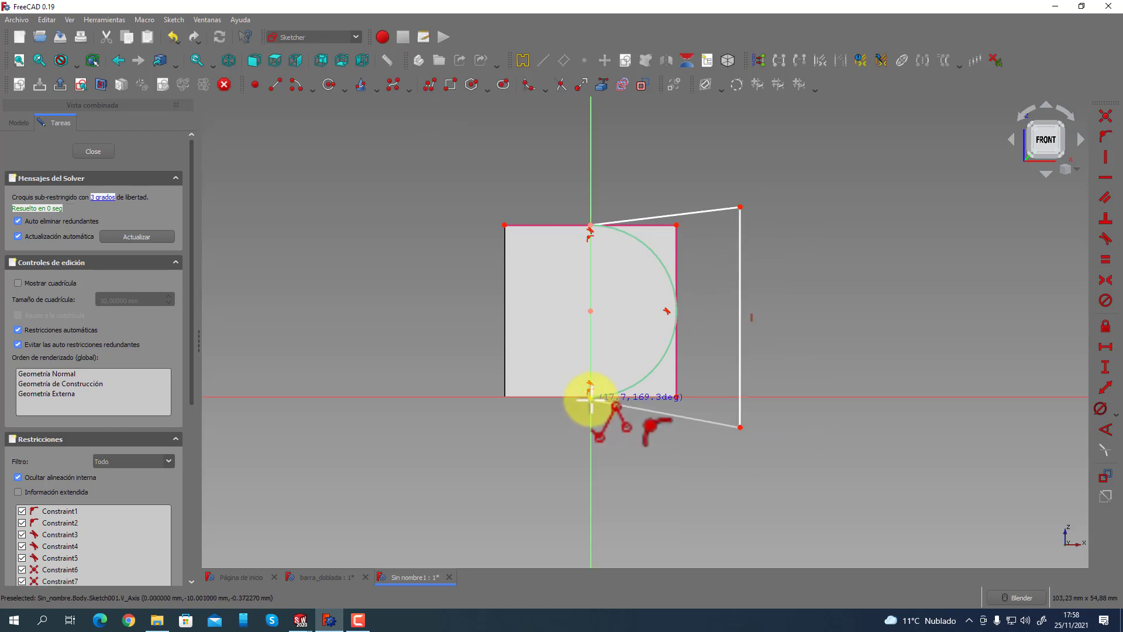
pyautogui.click(591, 398)
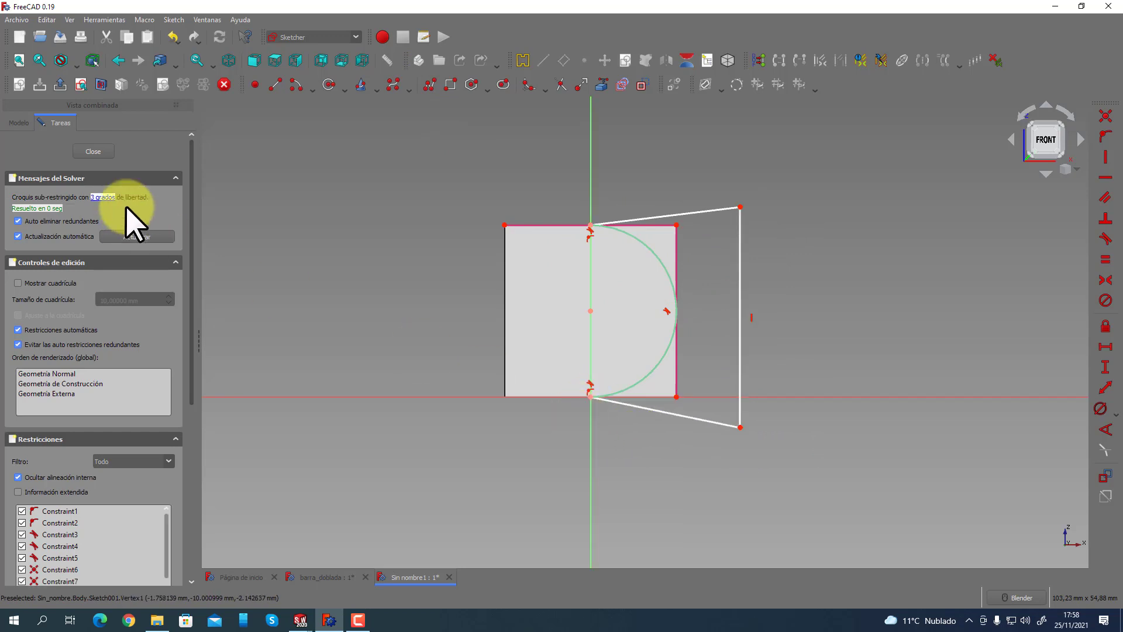
pyautogui.click(102, 151)
pyautogui.moveTo(482, 304); pyautogui.dragTo(459, 300, button='middle')
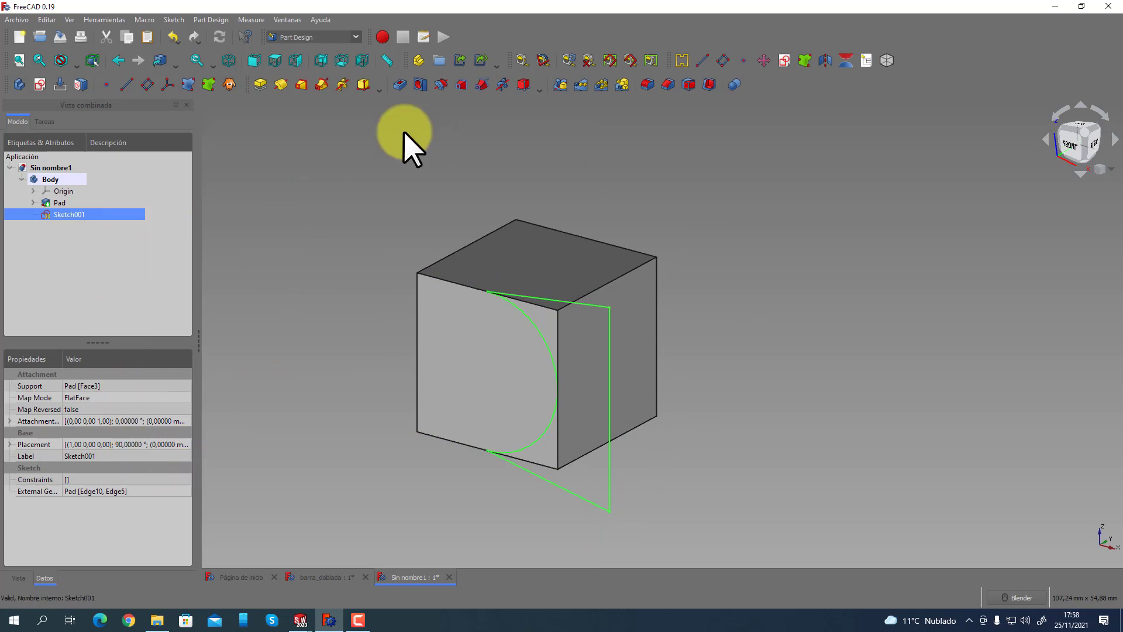
# Pocket the sketch Through all to cut away the cube's rounded side.
pyautogui.click(400, 84)
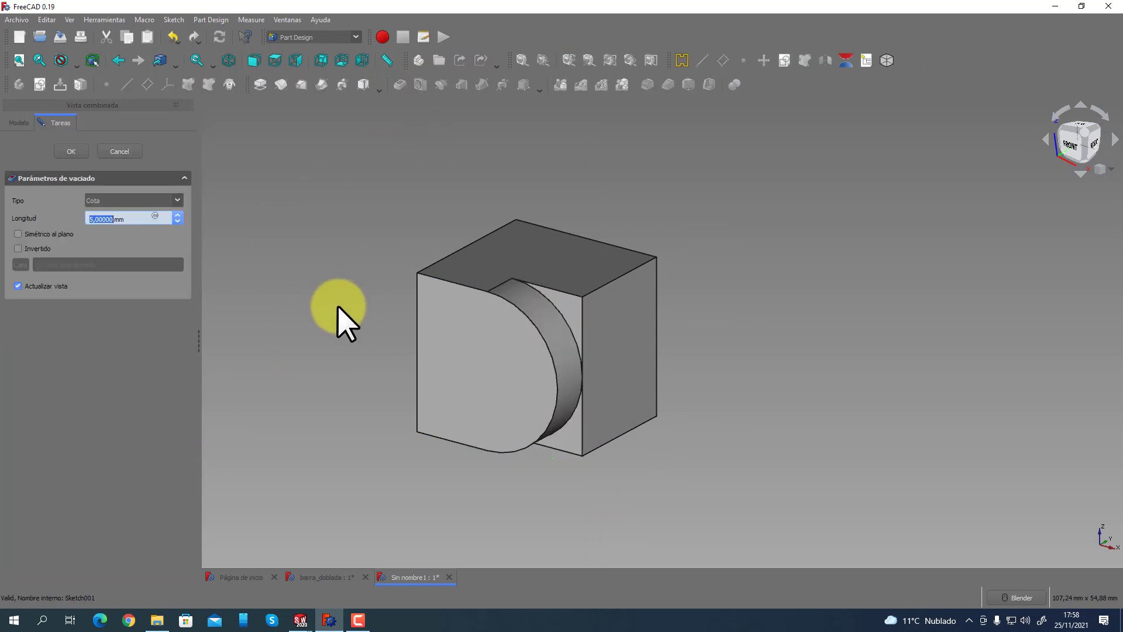
pyautogui.click(105, 200)
pyautogui.click(104, 221)
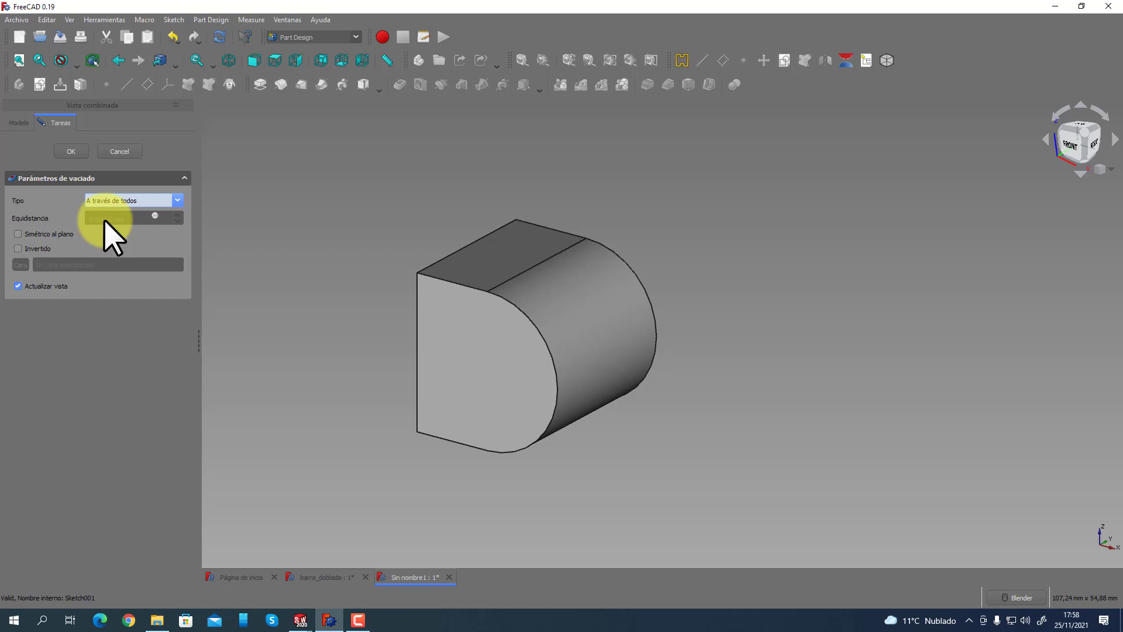
pyautogui.click(71, 151)
# Hollow the body with a 1 mm inward Thickness, removing the flat front face.
pyautogui.moveTo(351, 325); pyautogui.dragTo(529, 331, button='middle')
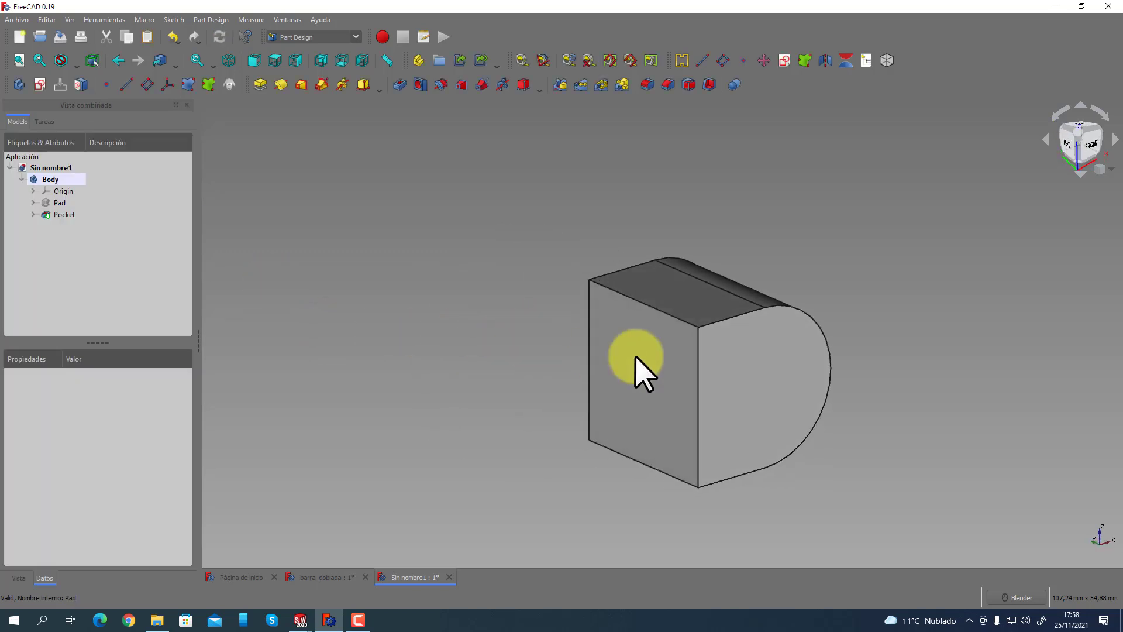
pyautogui.click(651, 340)
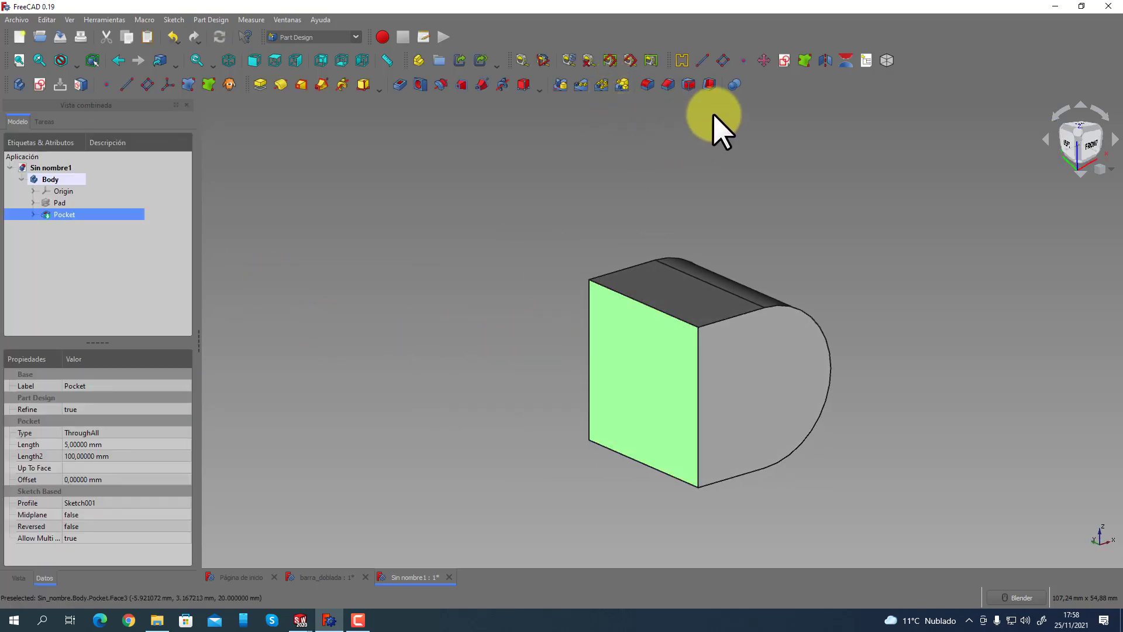
pyautogui.click(709, 84)
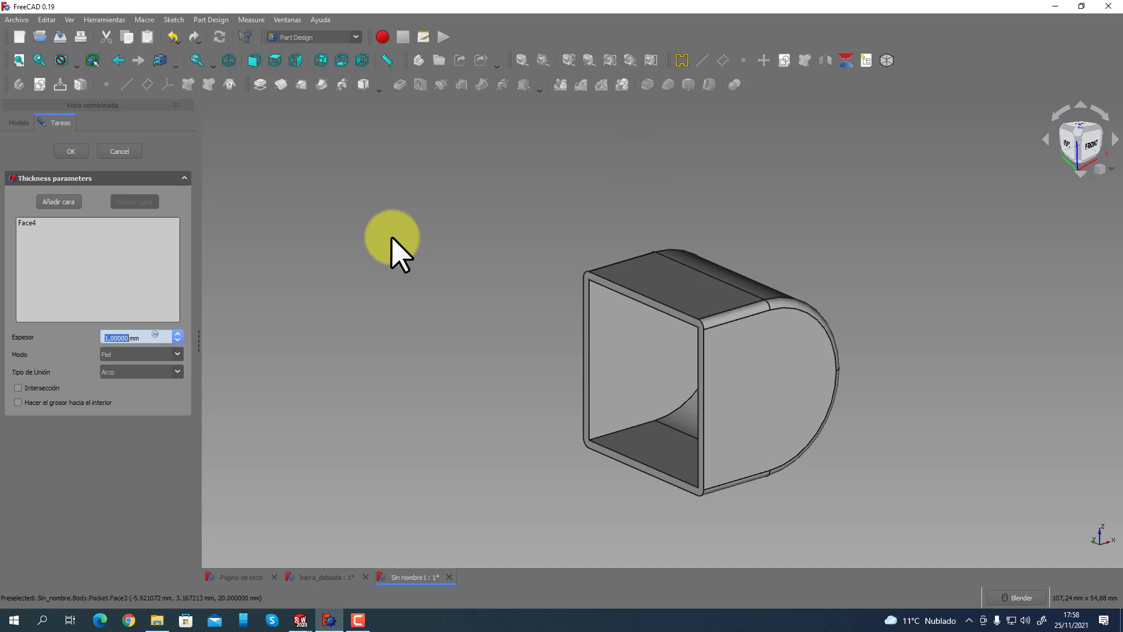
pyautogui.click(71, 402)
pyautogui.moveTo(447, 316); pyautogui.dragTo(574, 315, button='middle')
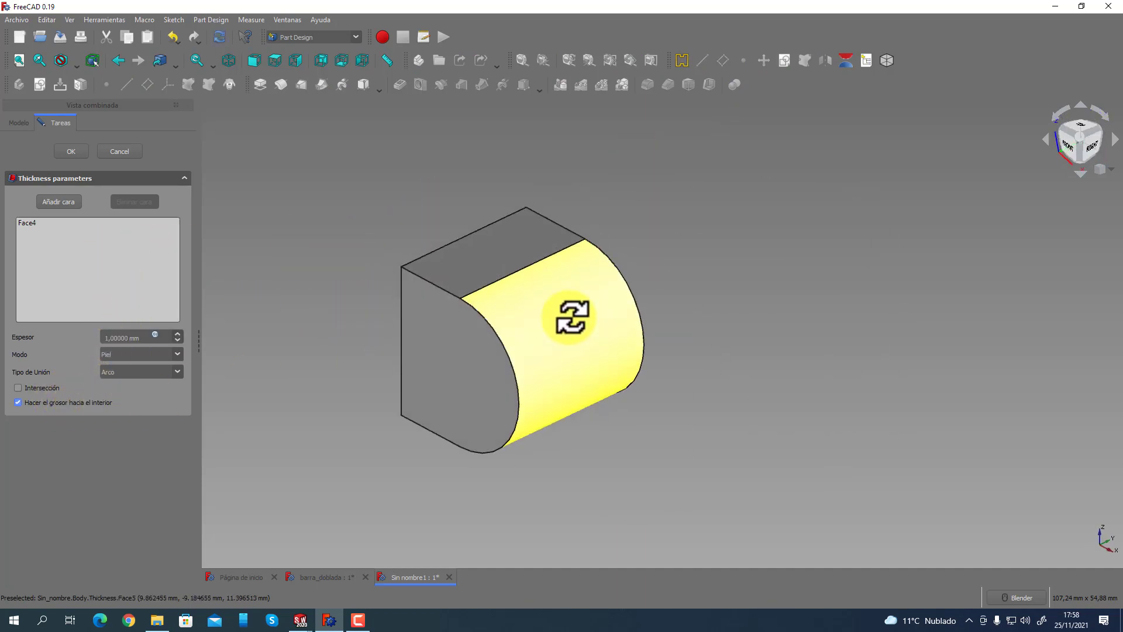
pyautogui.click(70, 151)
pyautogui.moveTo(421, 356); pyautogui.dragTo(667, 380, button='middle')
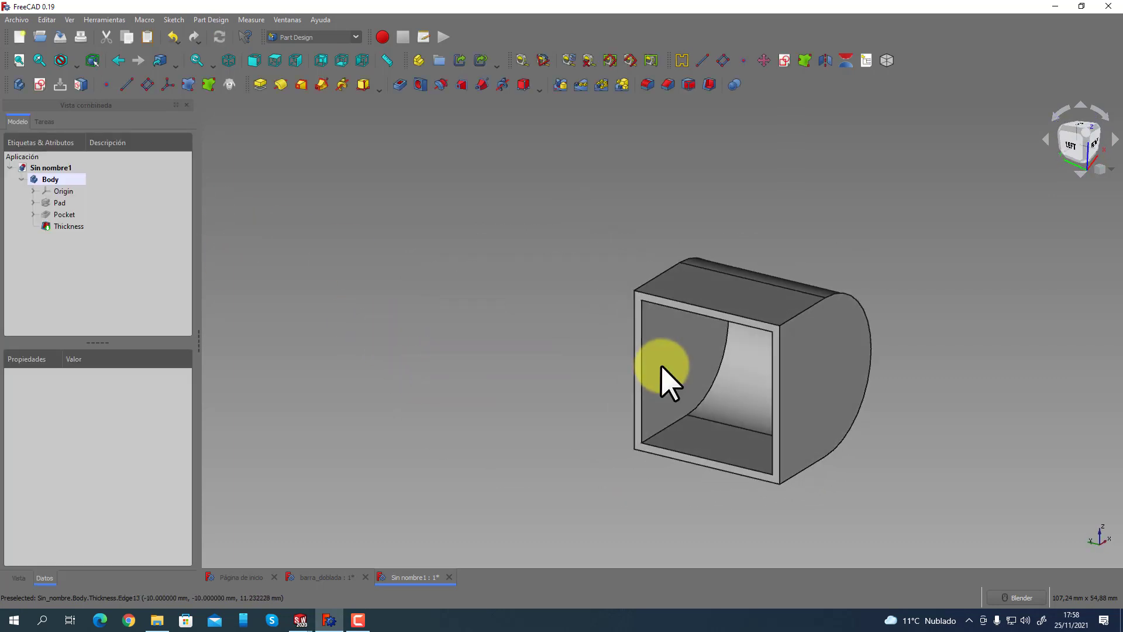
pyautogui.scroll(3, 807, 483)
pyautogui.moveTo(807, 483); pyautogui.dragTo(383, 360, button='middle')
pyautogui.scroll(1, 383, 360)
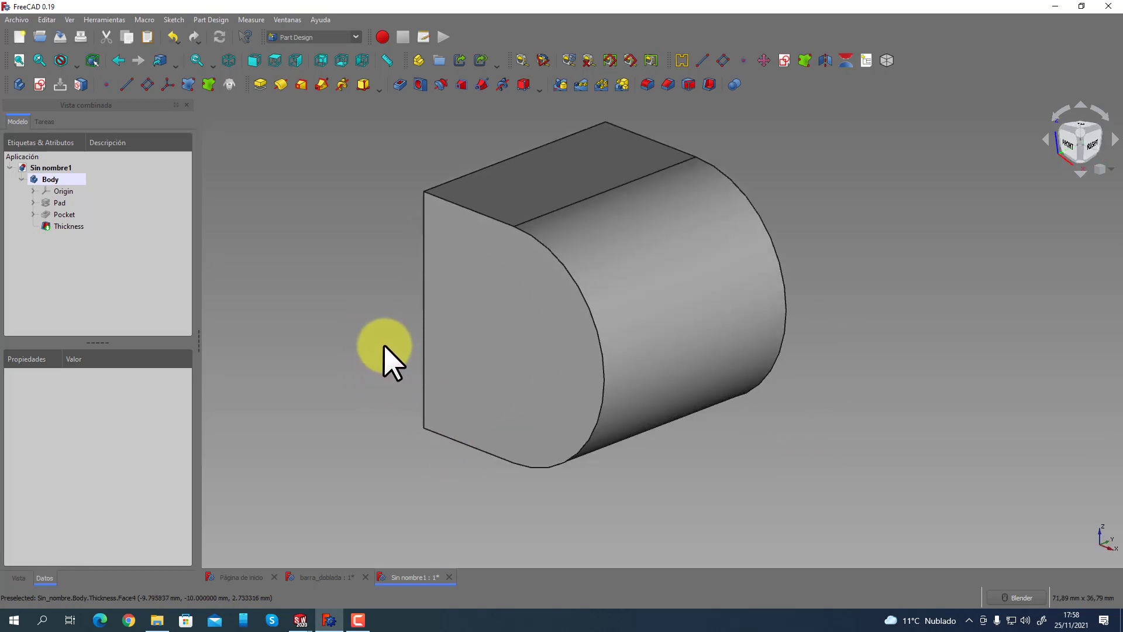
pyautogui.moveTo(406, 357); pyautogui.dragTo(494, 413, button='middle')
# In SolidWorks, apply a 1.00 mm Vaciado shell with the front face removed, then return to FreeCAD.
pyautogui.moveTo(300, 621)
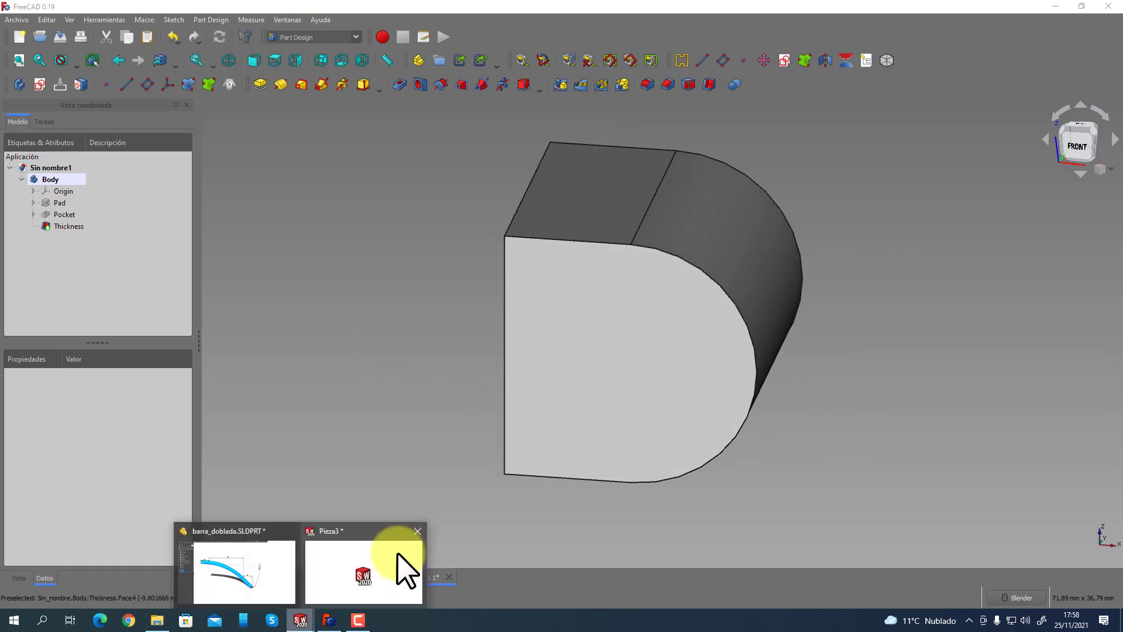
pyautogui.click(401, 572)
pyautogui.moveTo(476, 363); pyautogui.dragTo(504, 340, button='middle')
pyautogui.click(494, 345)
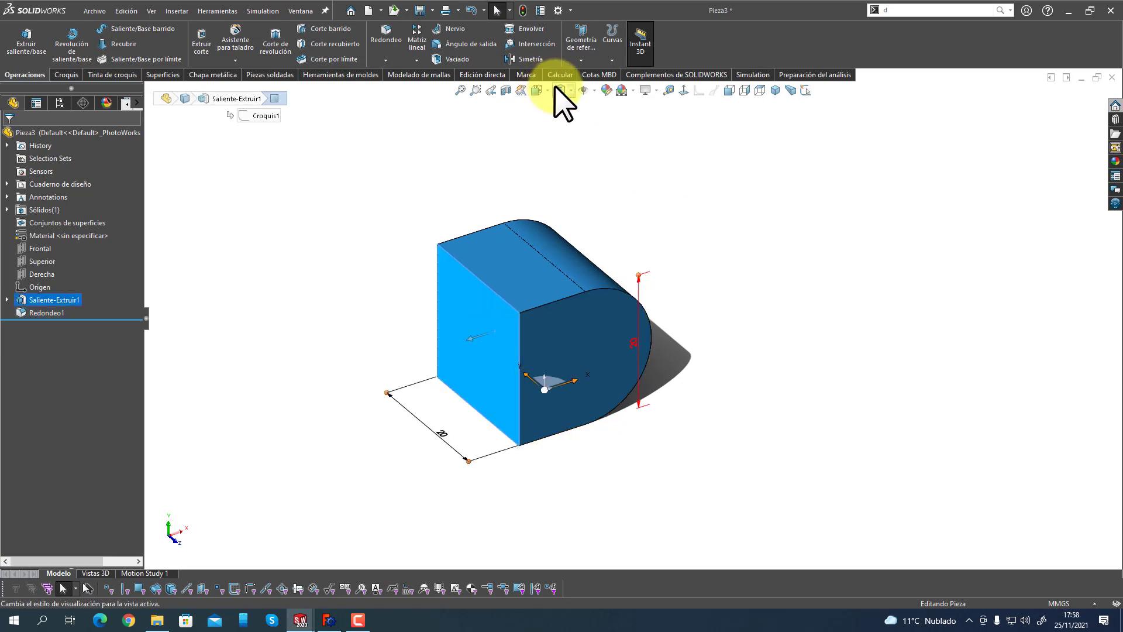
pyautogui.click(454, 59)
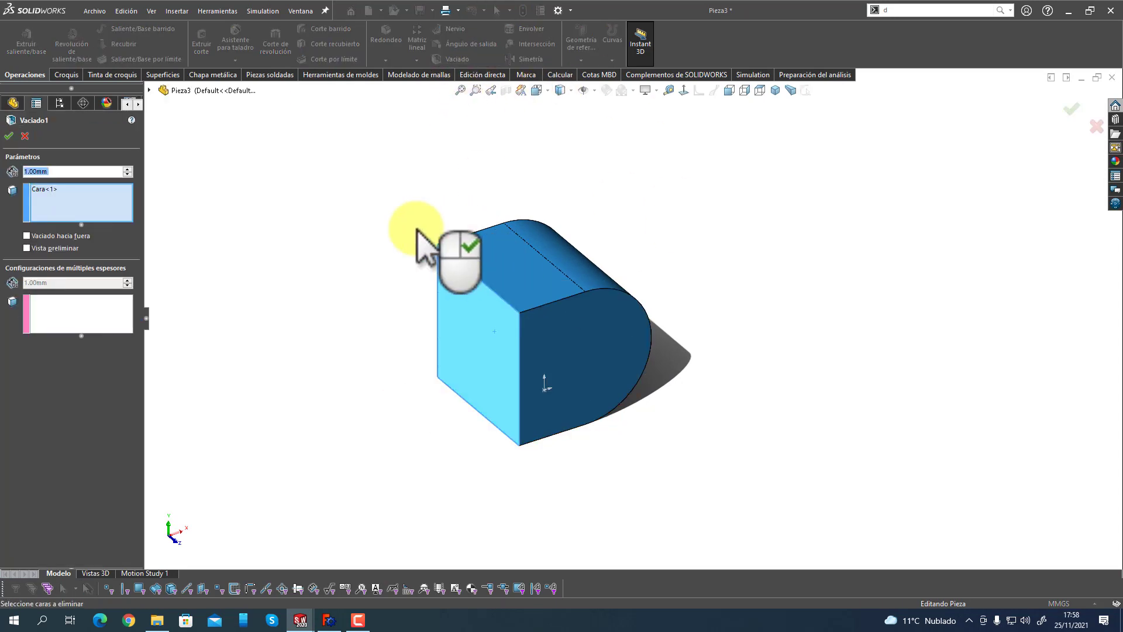
pyautogui.click(47, 248)
pyautogui.moveTo(278, 319); pyautogui.dragTo(326, 313, button='middle')
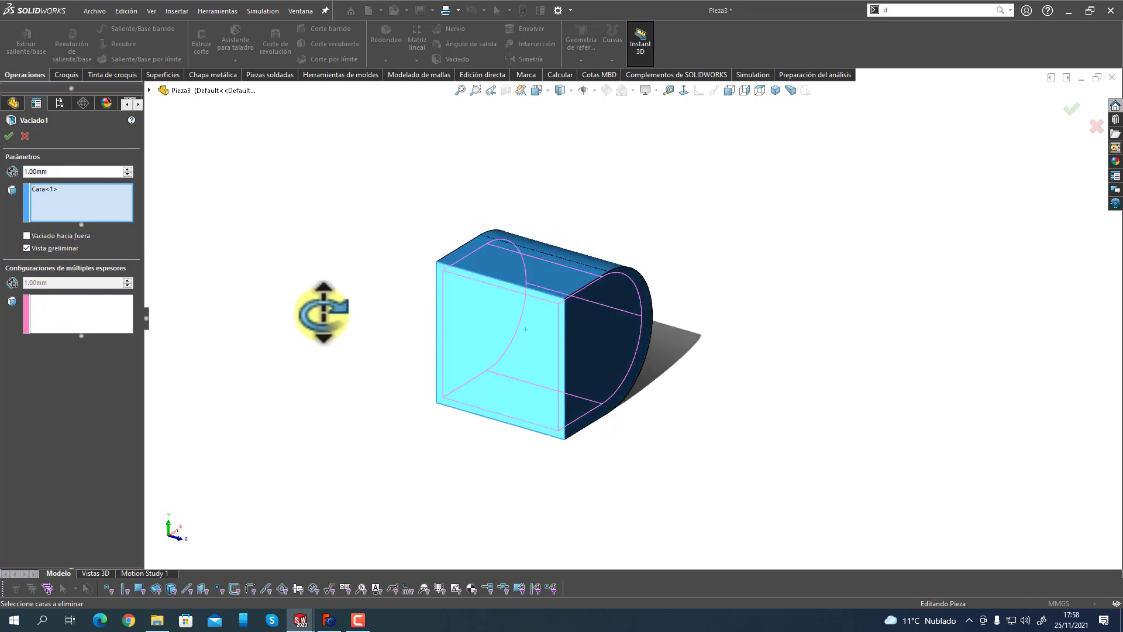
pyautogui.click(9, 137)
pyautogui.moveTo(270, 409); pyautogui.dragTo(343, 345, button='middle')
pyautogui.click(328, 620)
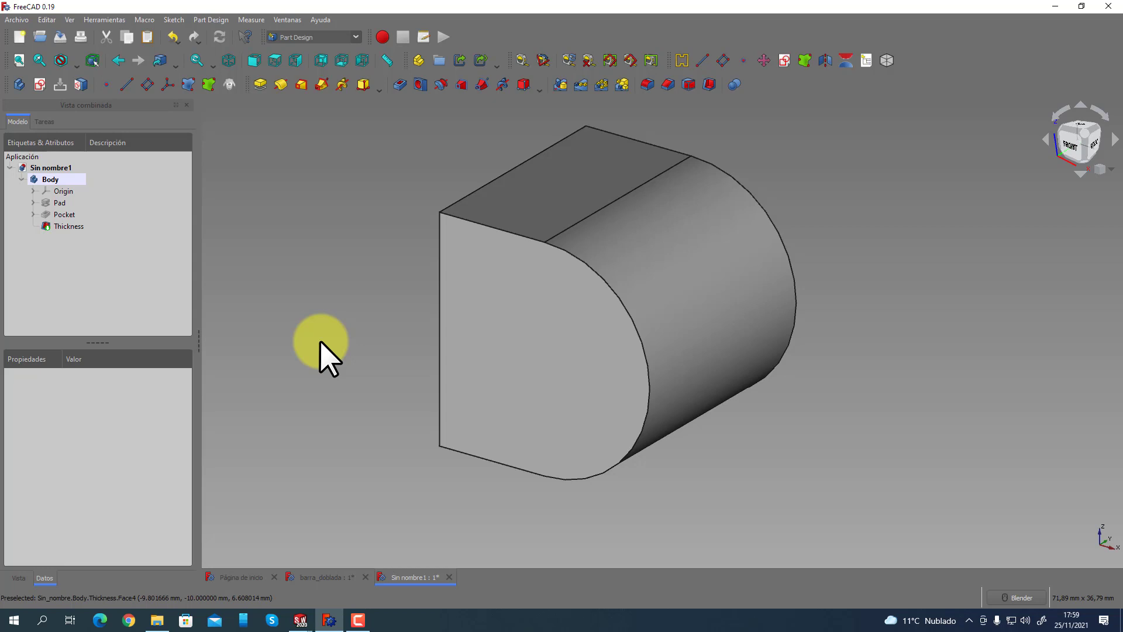
# Close the unsaved D-shaped part document in FreeCAD without saving, then switch to SolidWorks.
pyautogui.moveTo(321, 342); pyautogui.dragTo(316, 380, button='middle')
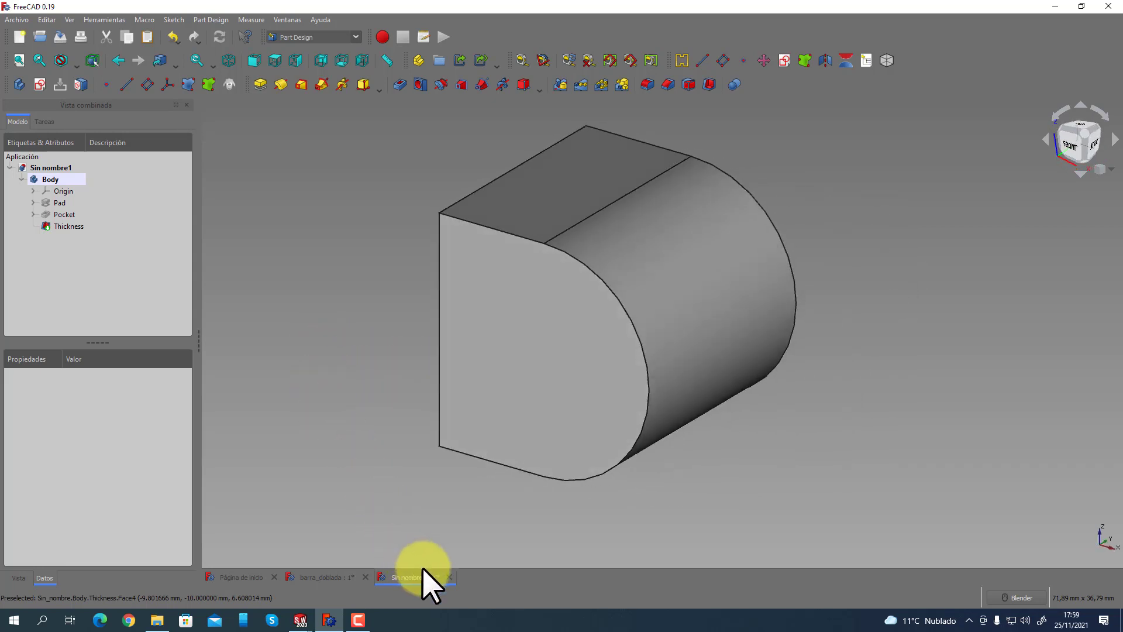
pyautogui.click(449, 577)
pyautogui.click(579, 329)
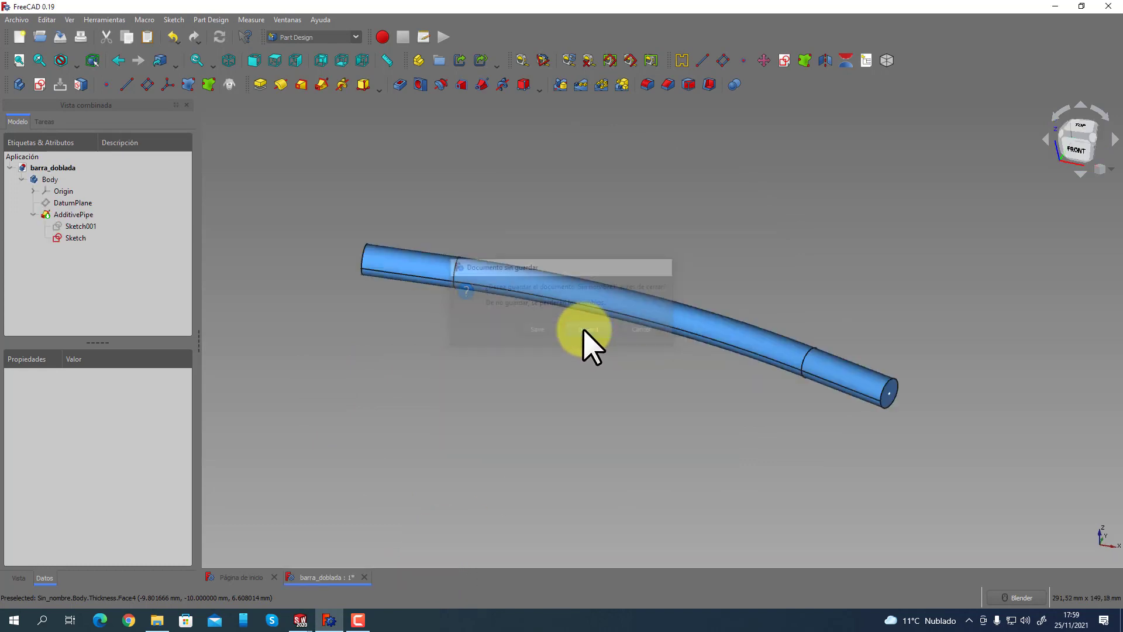
pyautogui.click(359, 623)
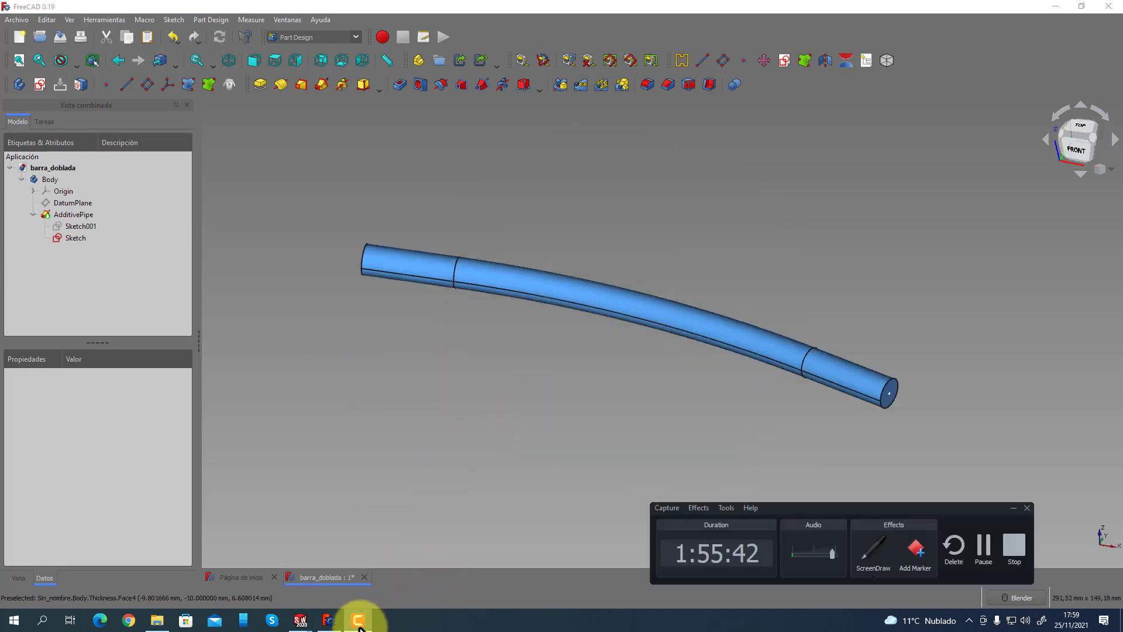
pyautogui.click(359, 623)
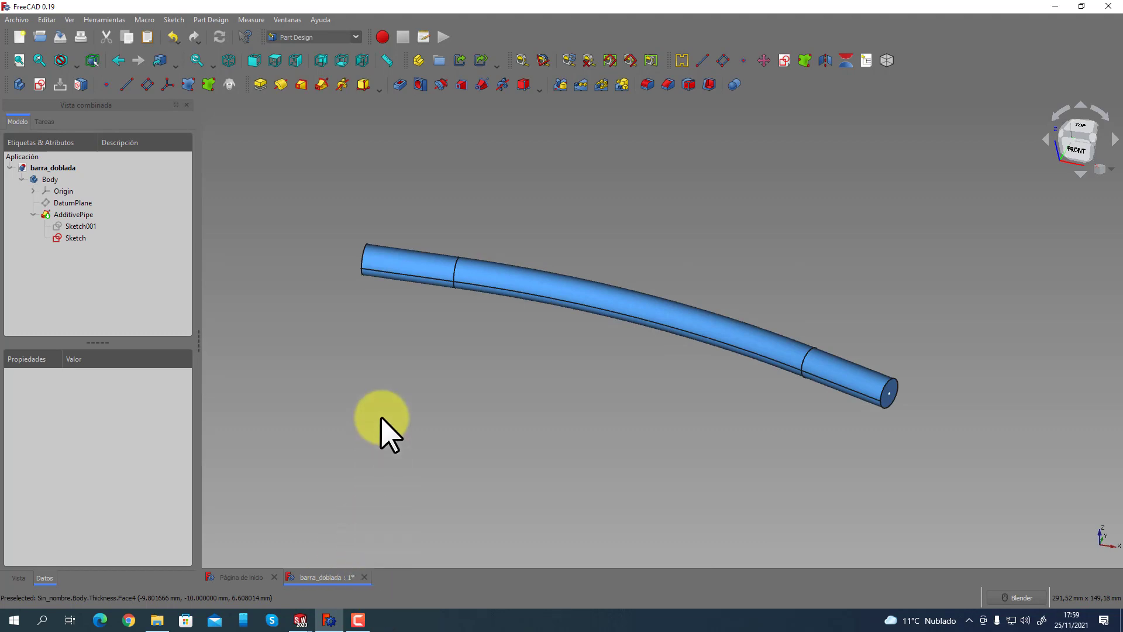
# Orbit Pieza3 in SolidWorks to inspect its rounded side, comparing it with FreeCAD's bent bar.
pyautogui.moveTo(300, 621)
pyautogui.click(341, 595)
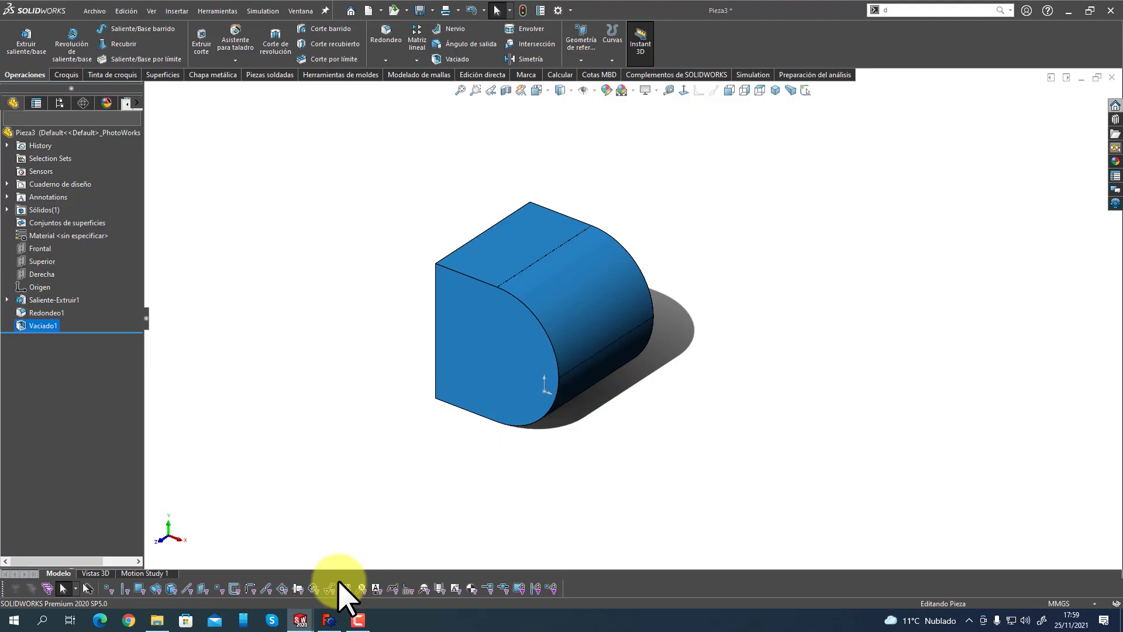
pyautogui.moveTo(376, 421); pyautogui.dragTo(450, 379, button='middle')
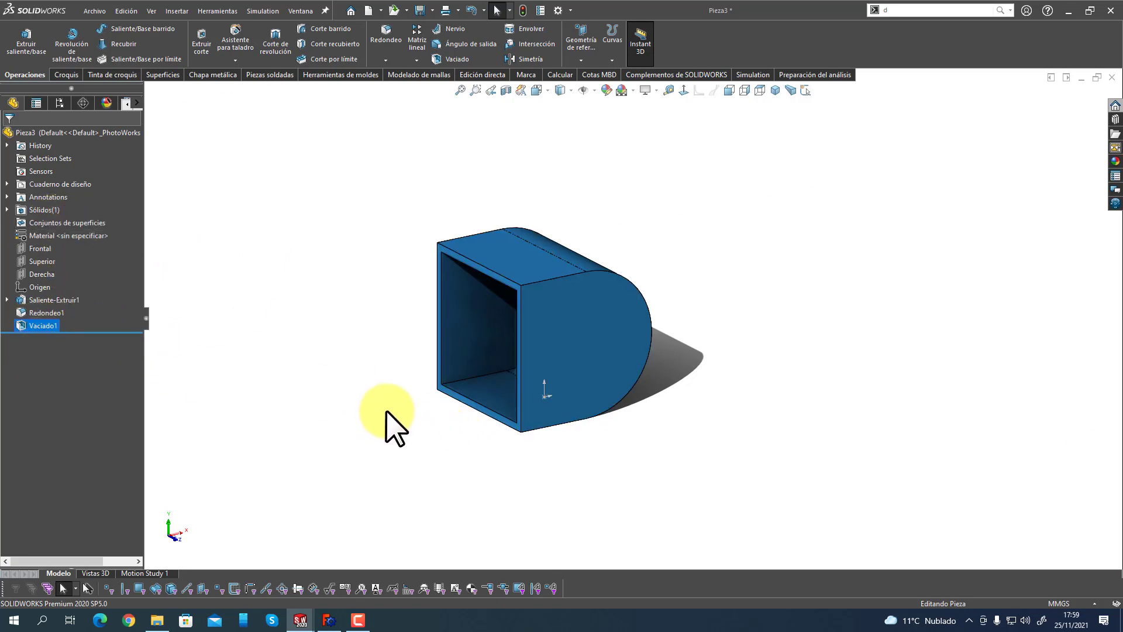
pyautogui.moveTo(388, 421)
pyautogui.mouseDown(button='middle')
pyautogui.moveTo(526, 401)
pyautogui.moveTo(383, 404)
pyautogui.moveTo(447, 401)
pyautogui.moveTo(389, 411)
pyautogui.mouseUp(button='middle')
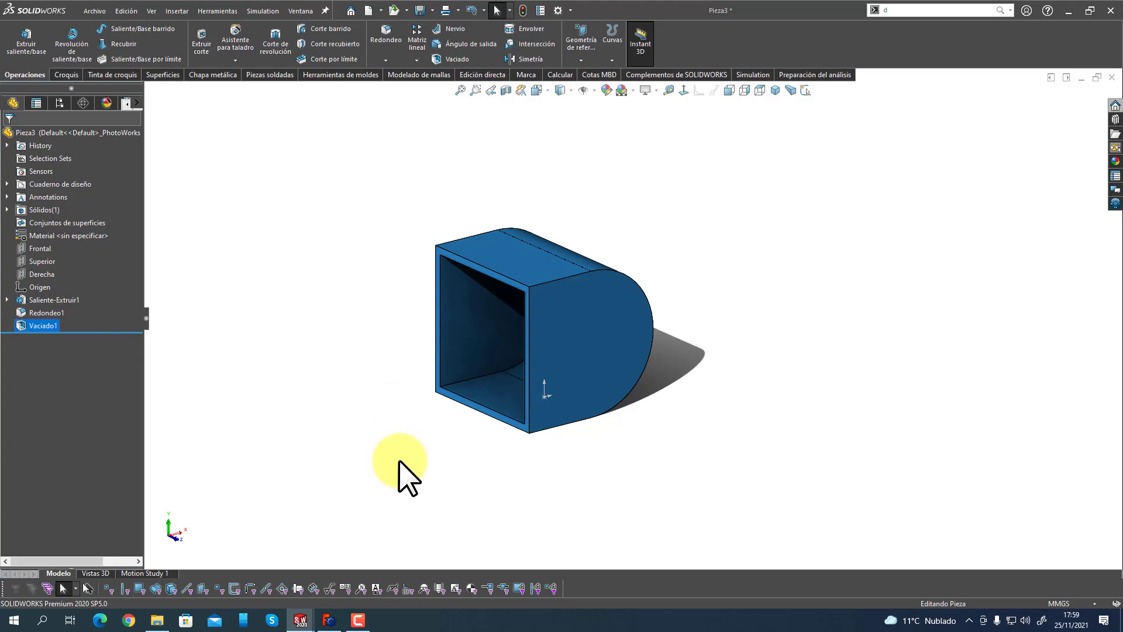
pyautogui.click(329, 620)
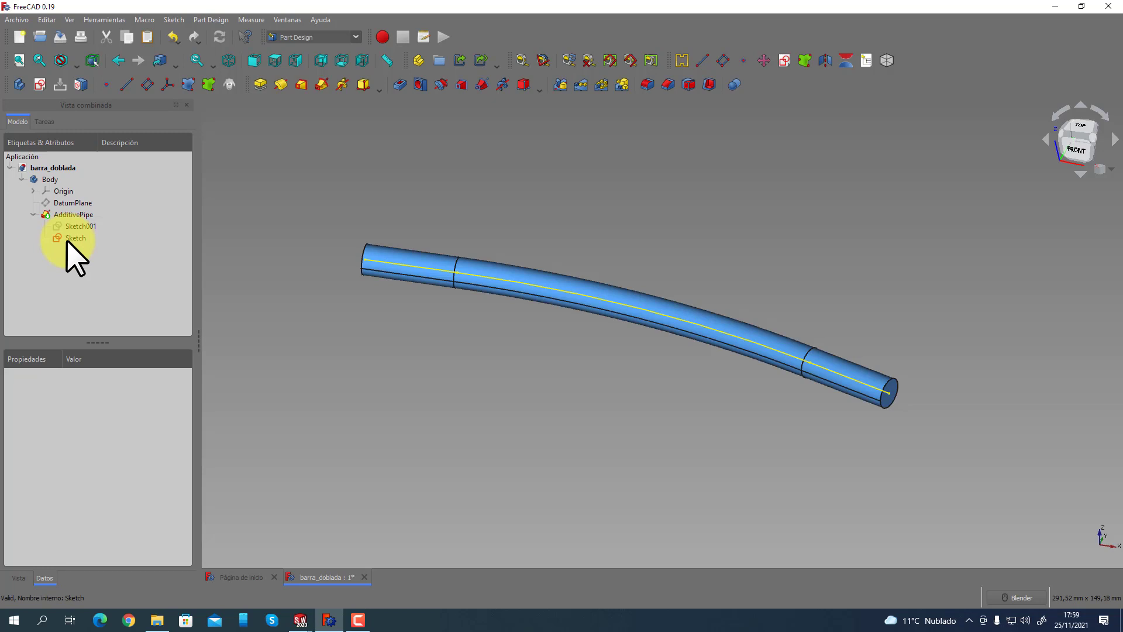
pyautogui.click(300, 620)
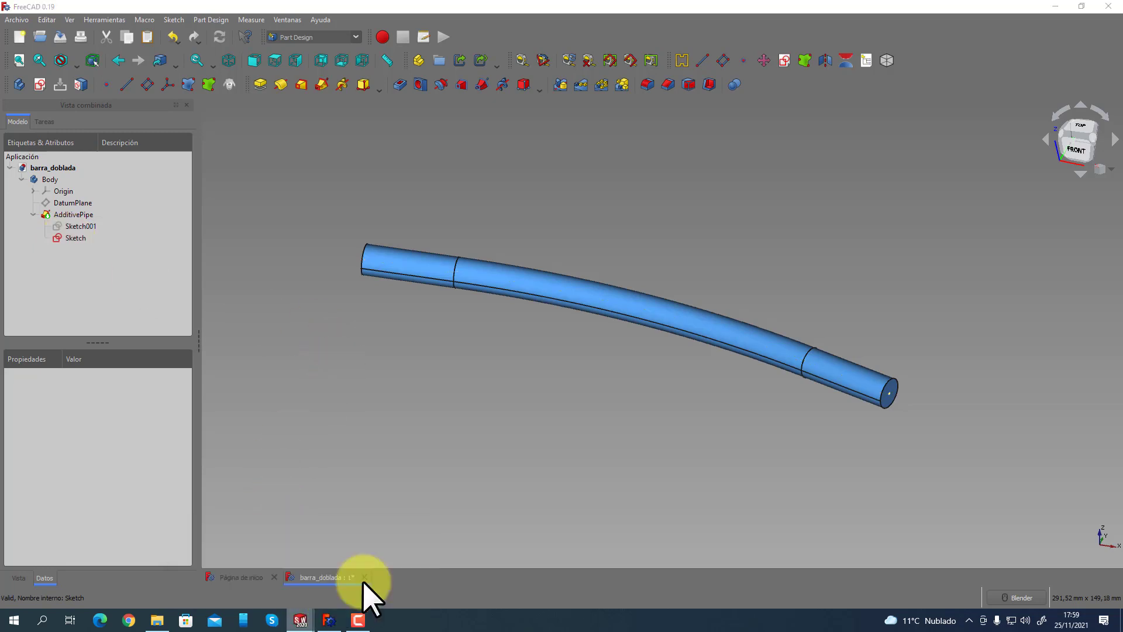
# Orbit the shelled box to show its front opening, fit it to view, and open Archivo.
pyautogui.moveTo(382, 313); pyautogui.dragTo(339, 315, button='middle')
pyautogui.moveTo(120, 331); pyautogui.dragTo(35, 333)
pyautogui.moveTo(341, 466); pyautogui.dragTo(362, 410, button='middle')
pyautogui.press('f')
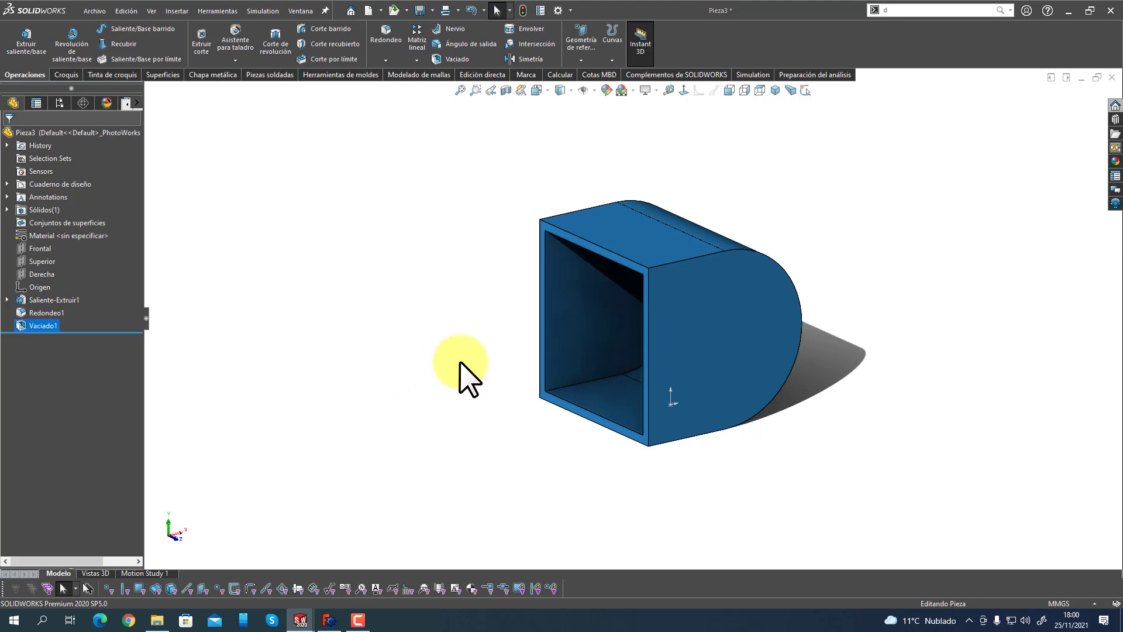
pyautogui.click(460, 90)
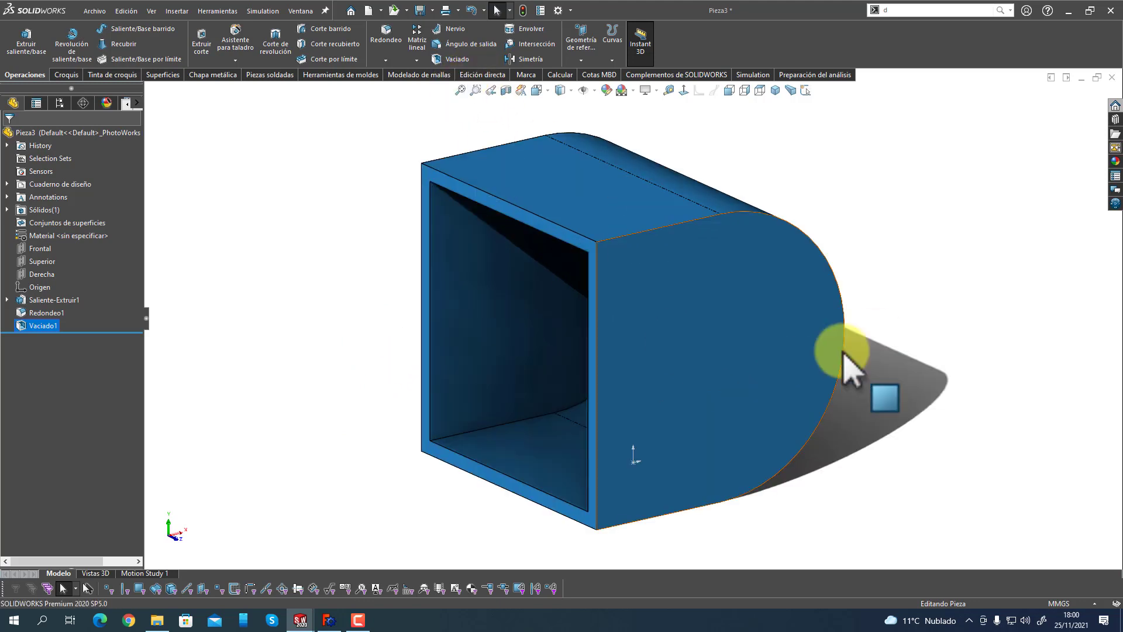
pyautogui.moveTo(539, 274); pyautogui.dragTo(539, 288, button='middle')
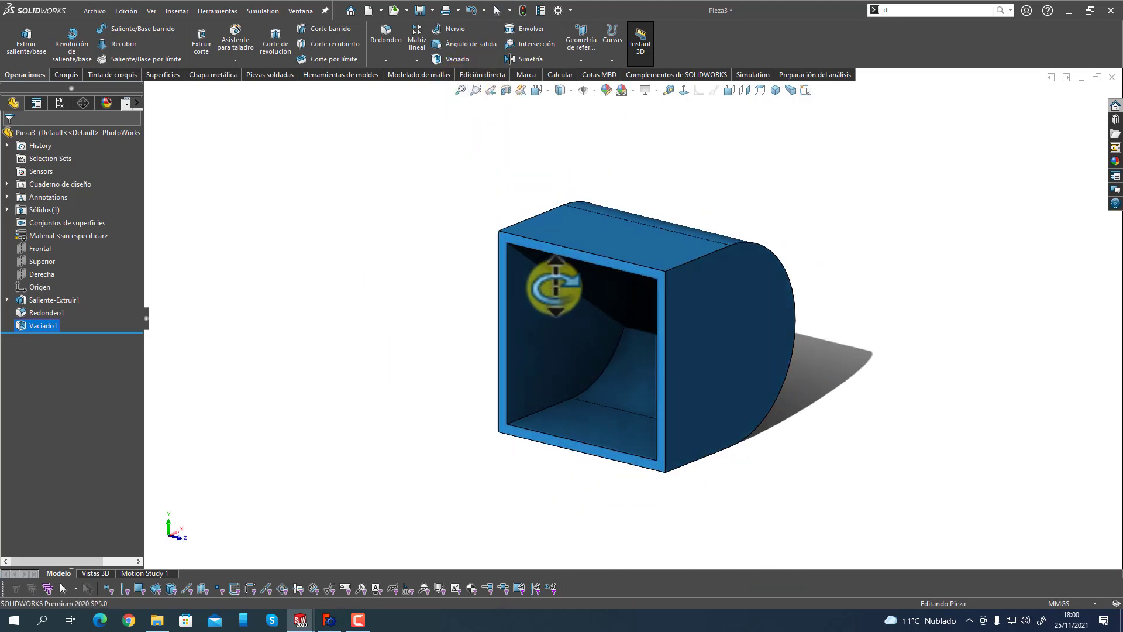
pyautogui.click(94, 11)
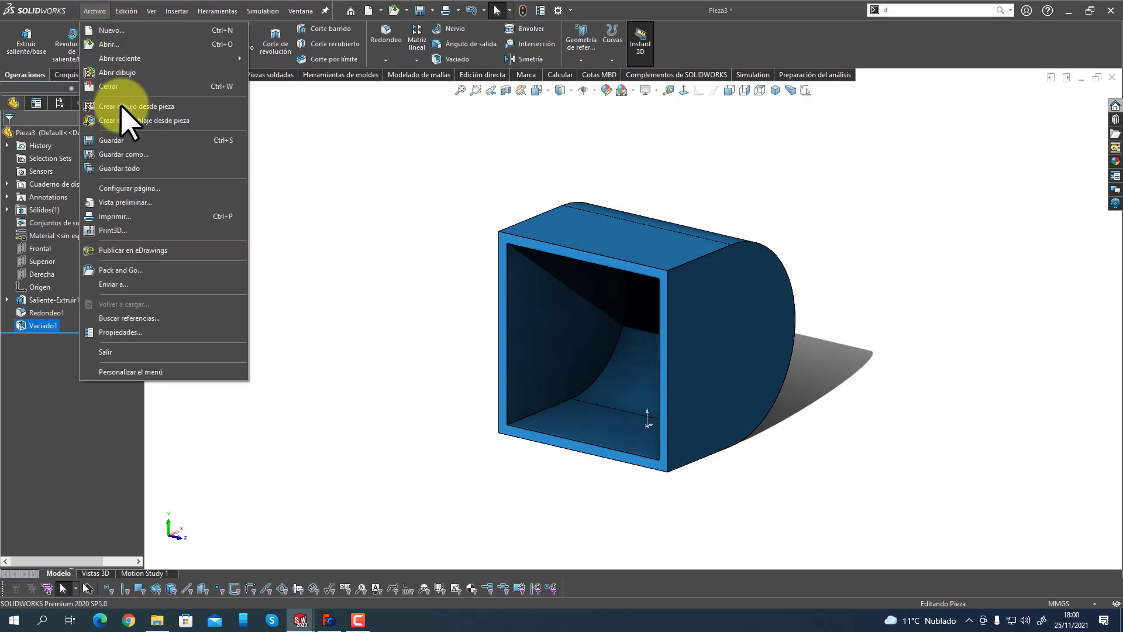
# Export Pieza3 as Pieza3.STEP in STEP AP214 format to SSD SECUNDARIO (H:), accepting all bodies.
pyautogui.click(123, 152)
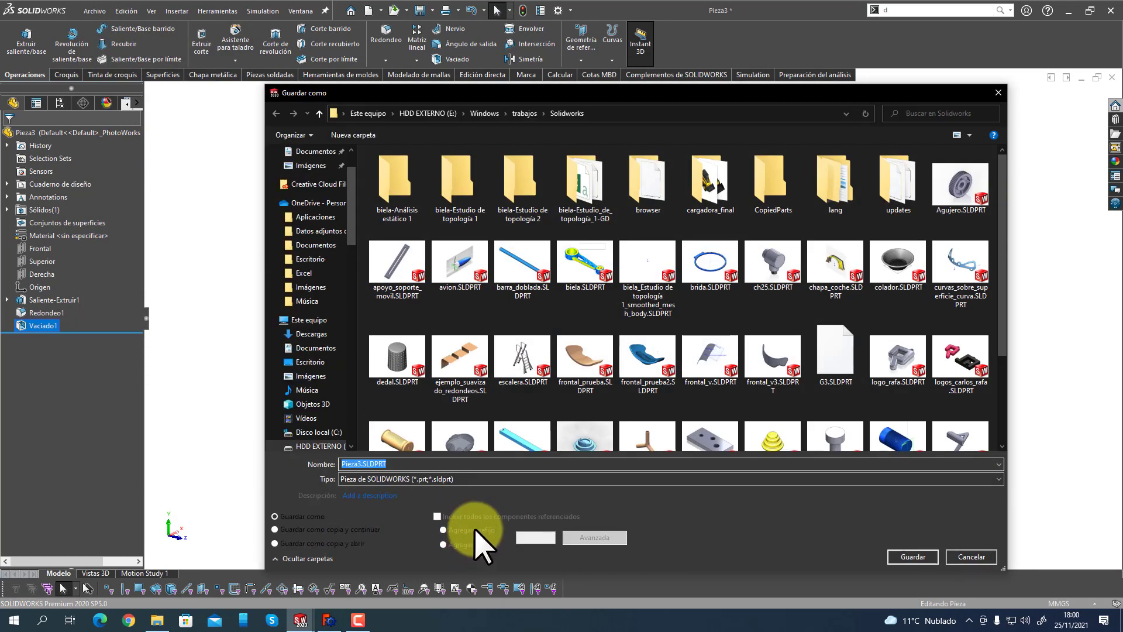
pyautogui.click(468, 480)
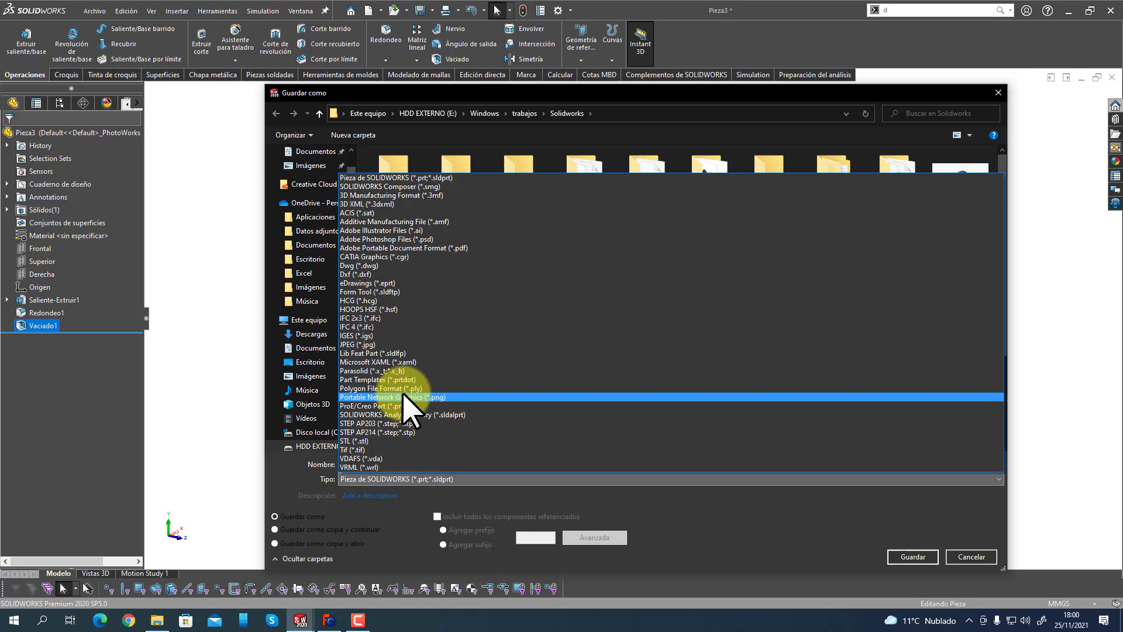
pyautogui.click(383, 433)
pyautogui.scroll(-2, 326, 462)
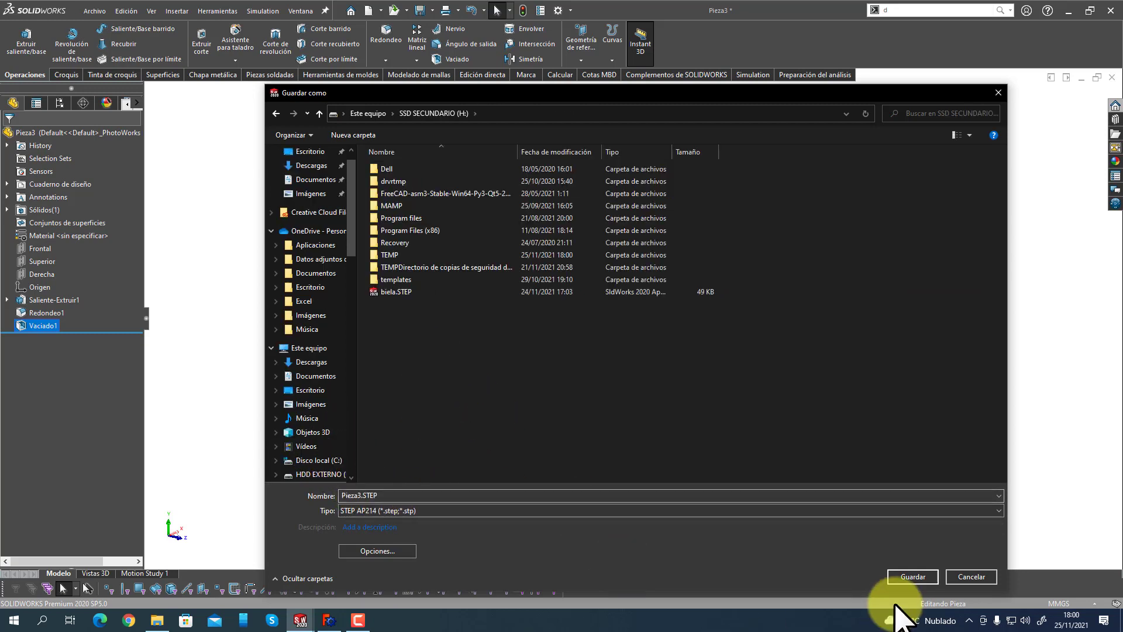
pyautogui.click(917, 577)
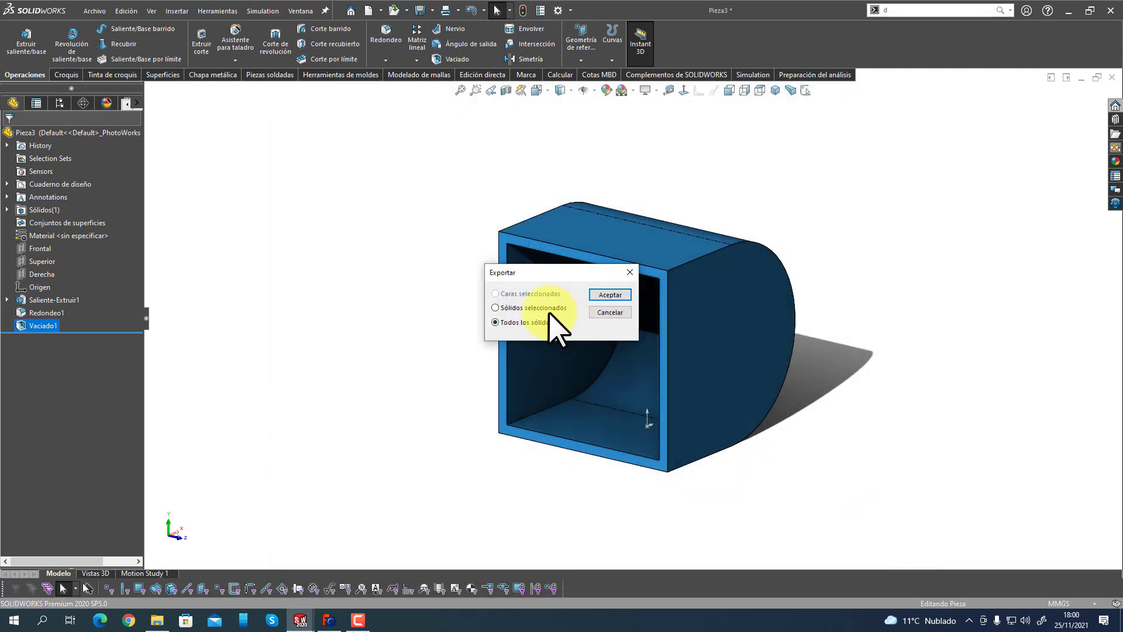
pyautogui.click(610, 298)
# Open H:\Pieza3.STEP in FreeCAD and orbit it into an isometric view.
pyautogui.click(327, 621)
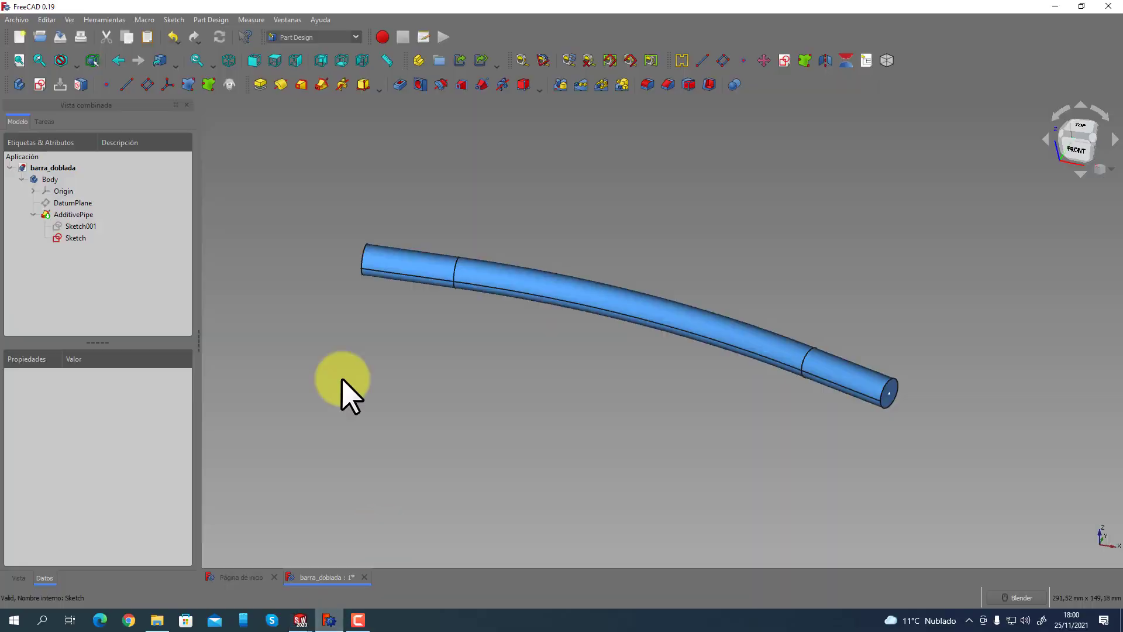
pyautogui.hotkey('ctrl', 'o')
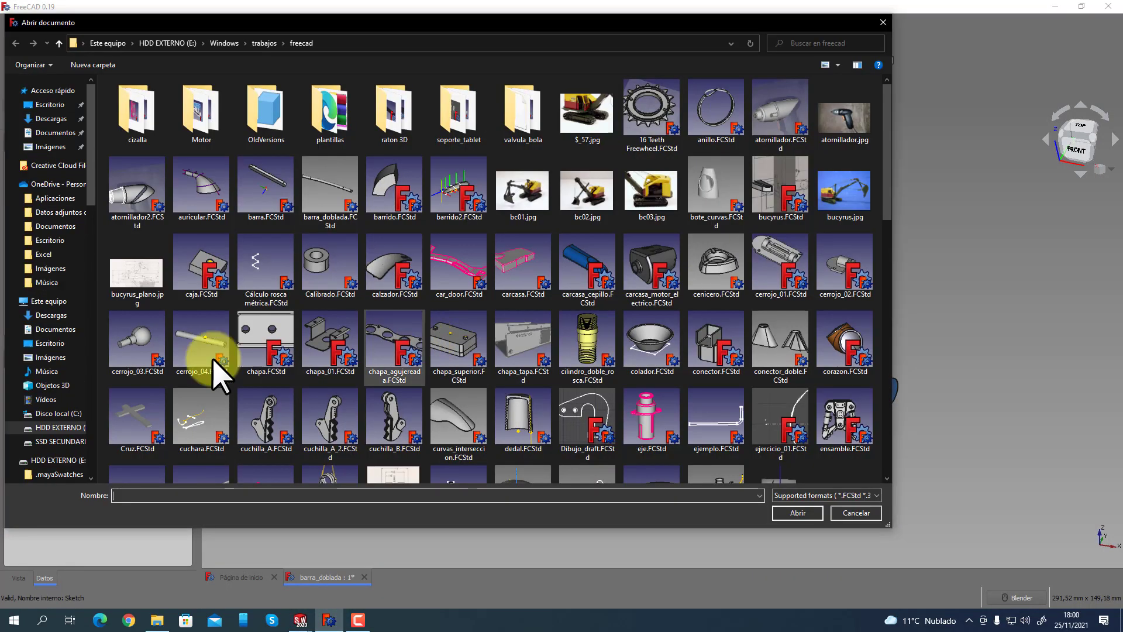
pyautogui.click(60, 442)
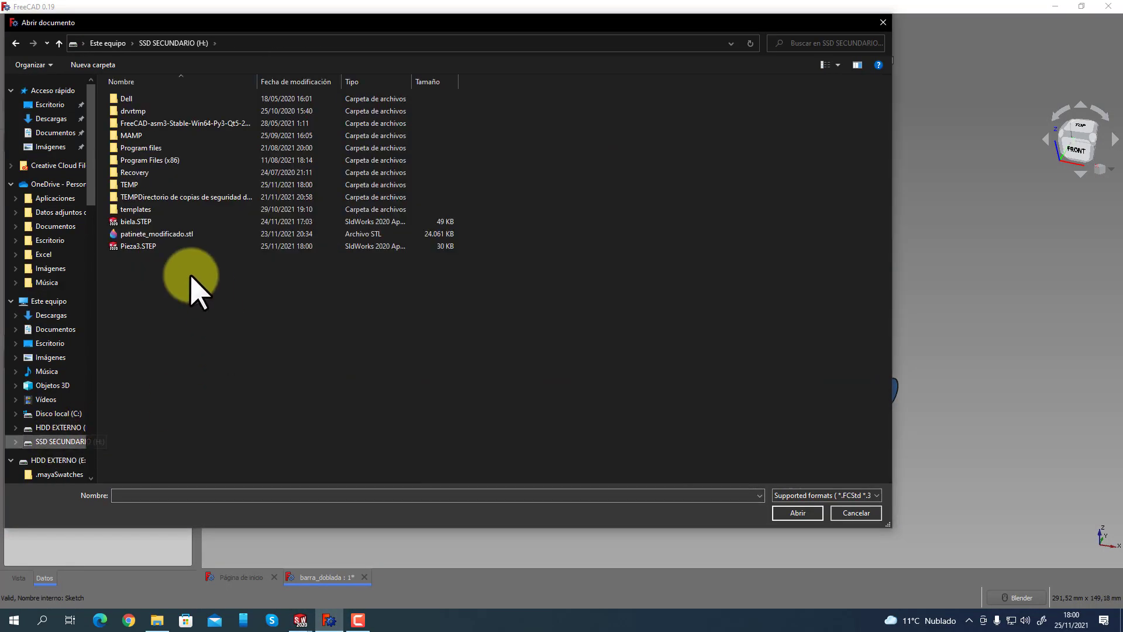
pyautogui.click(143, 246)
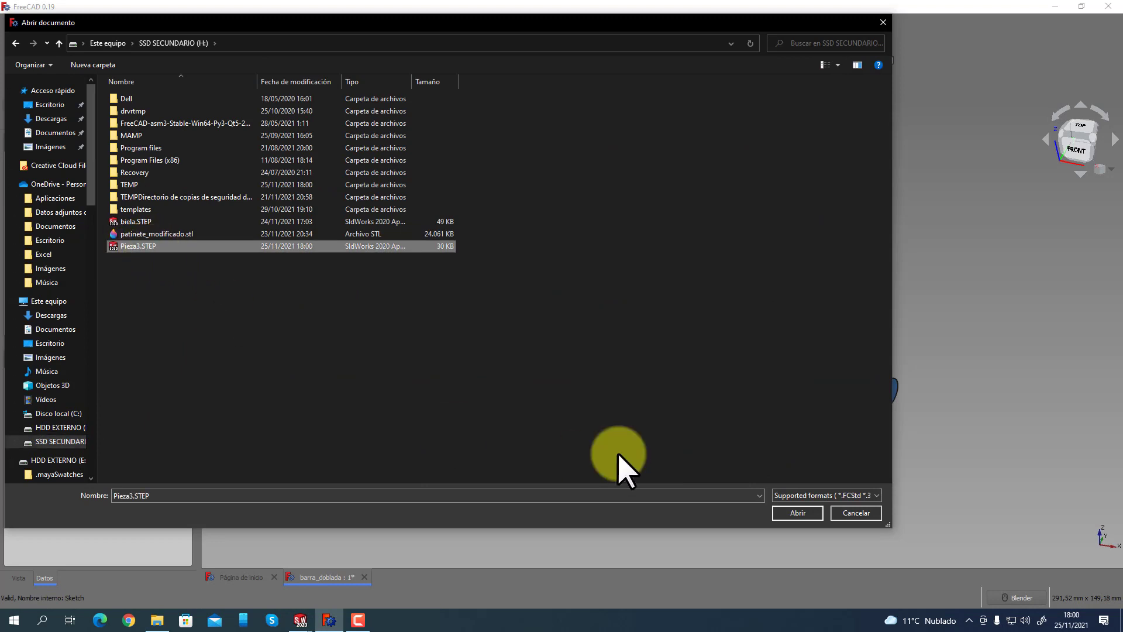
pyautogui.click(811, 514)
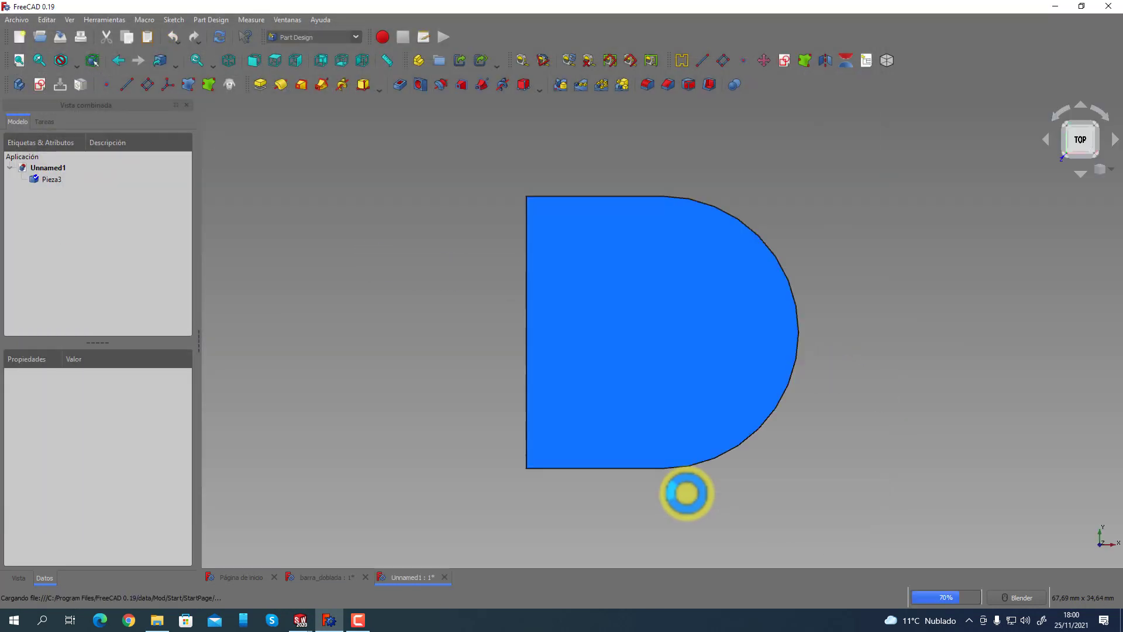
pyautogui.moveTo(409, 301); pyautogui.dragTo(484, 269, button='middle')
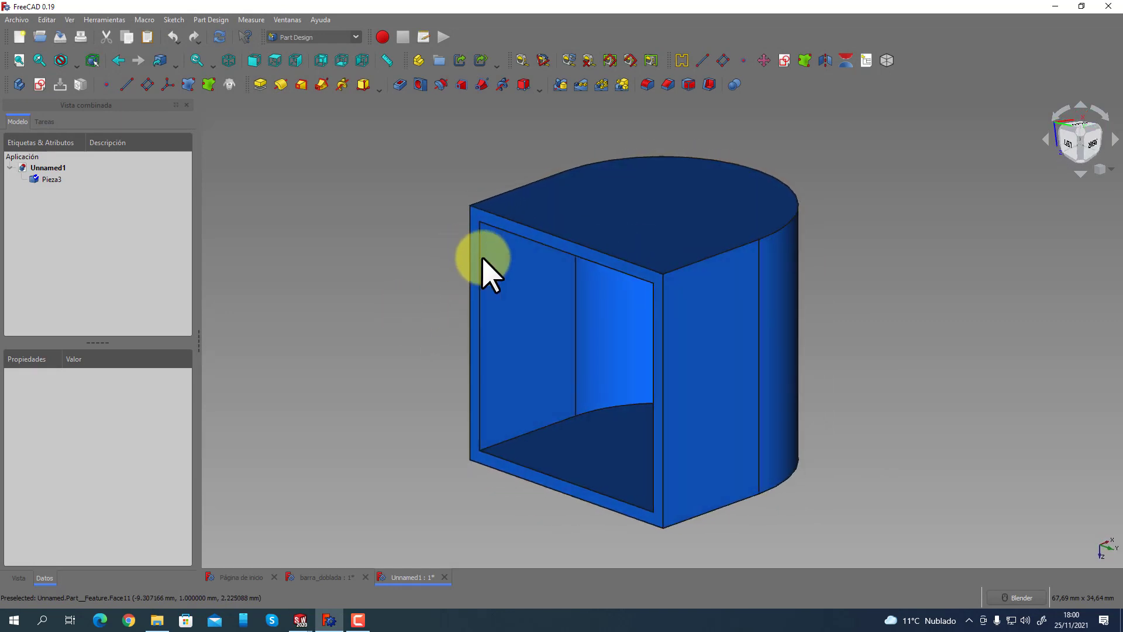
# Wrap the imported Pieza3 in a new Part Design Body as its BaseFeature, then select the front face.
pyautogui.click(47, 179)
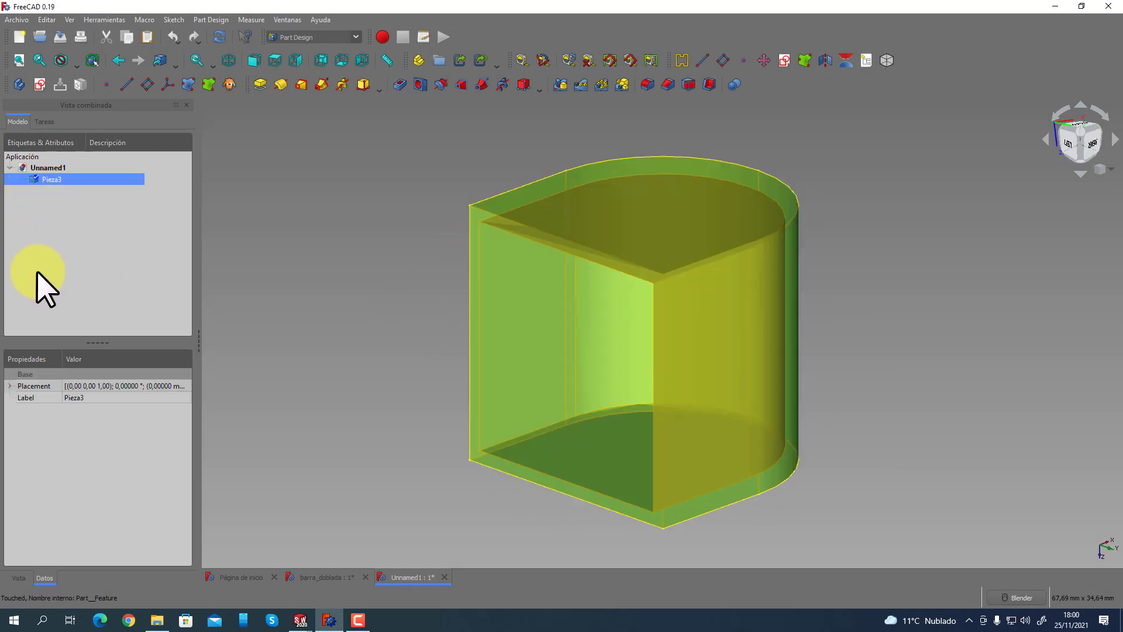
pyautogui.click(46, 289)
pyautogui.moveTo(321, 276); pyautogui.dragTo(421, 302, button='middle')
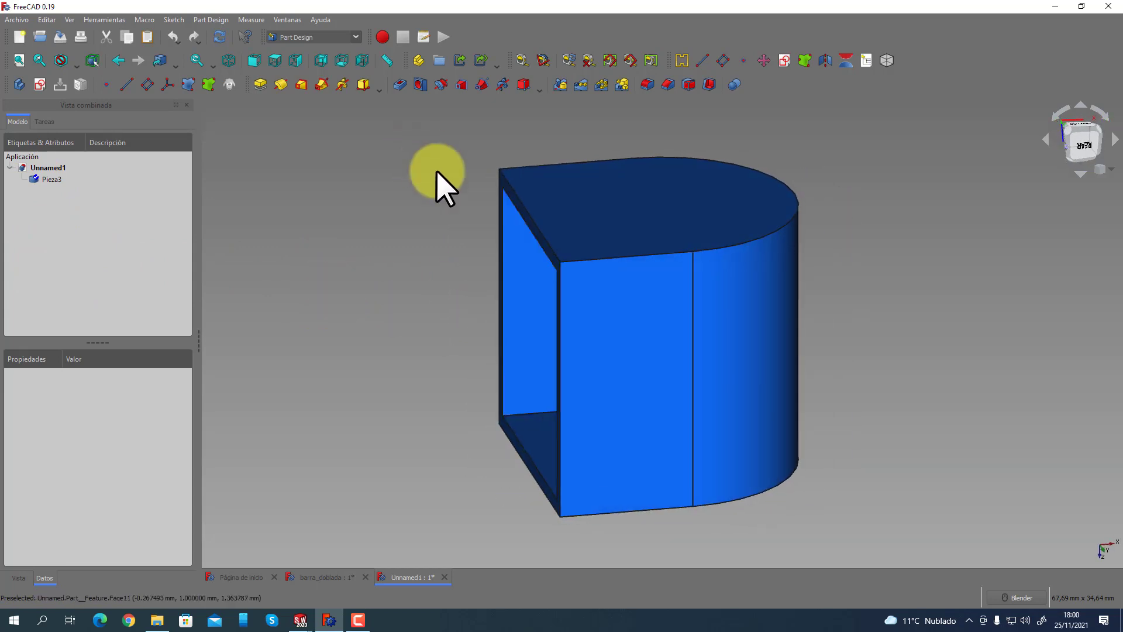
pyautogui.click(52, 179)
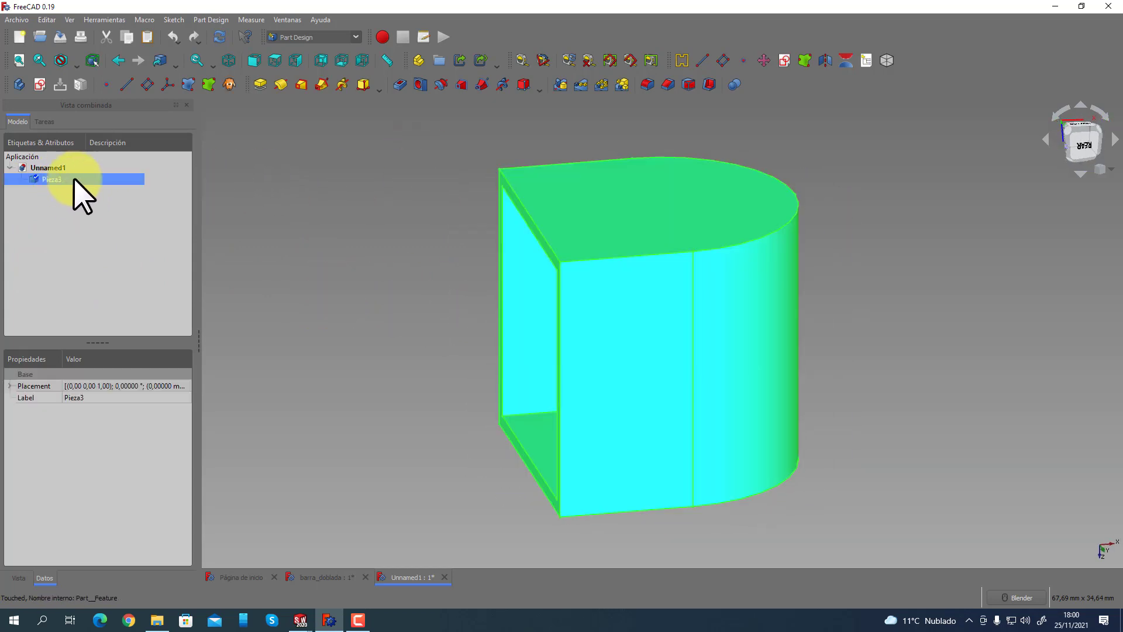
pyautogui.click(19, 85)
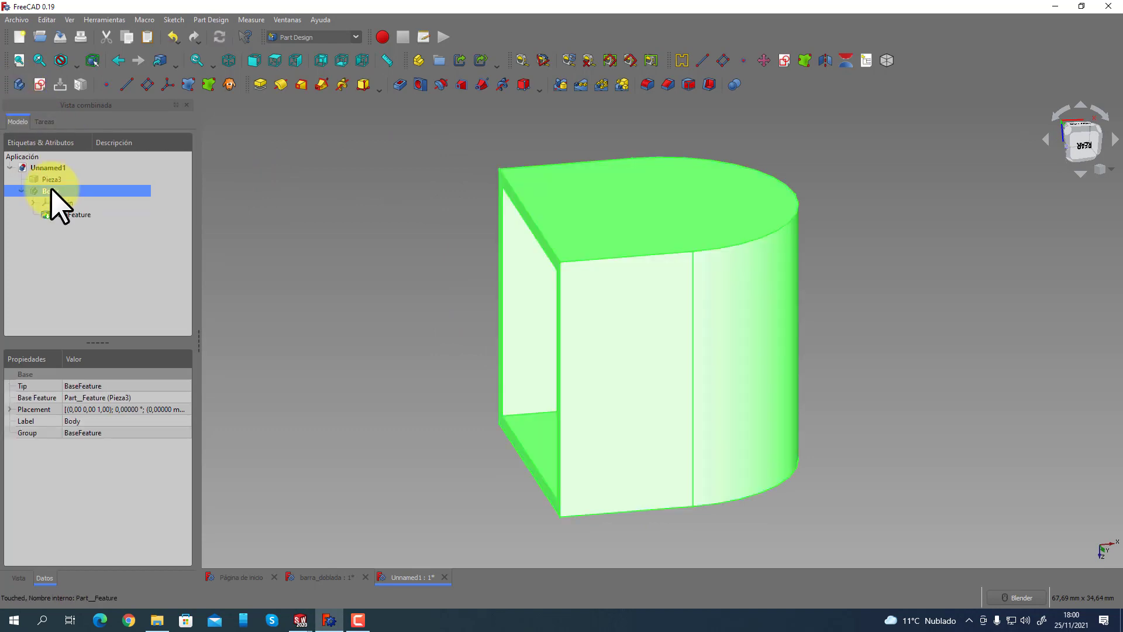
pyautogui.click(66, 215)
pyautogui.click(321, 321)
pyautogui.moveTo(321, 321); pyautogui.dragTo(371, 316, button='middle')
pyautogui.click(682, 379)
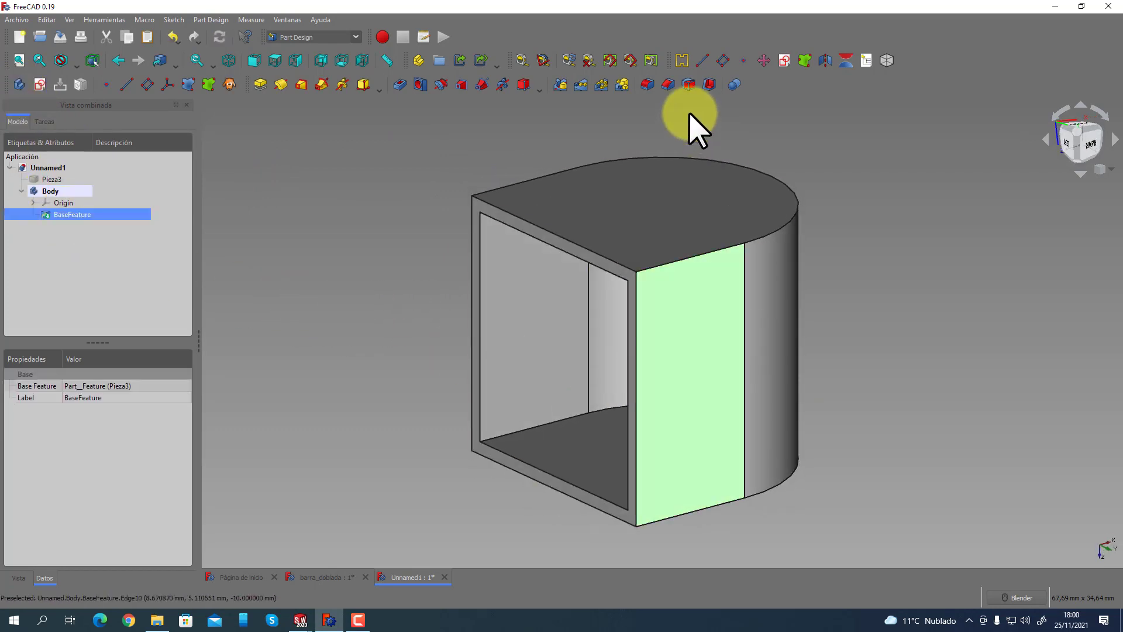
# Sketch a centre-edge circle on the front face, centred on the horizontal axis.
pyautogui.click(40, 85)
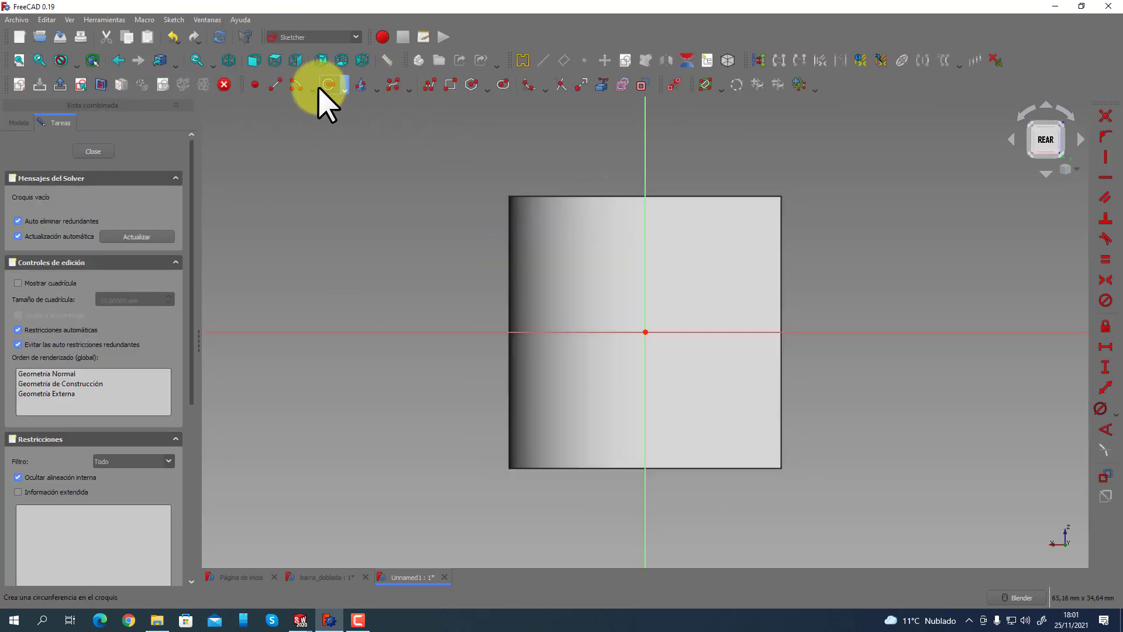
pyautogui.click(369, 103)
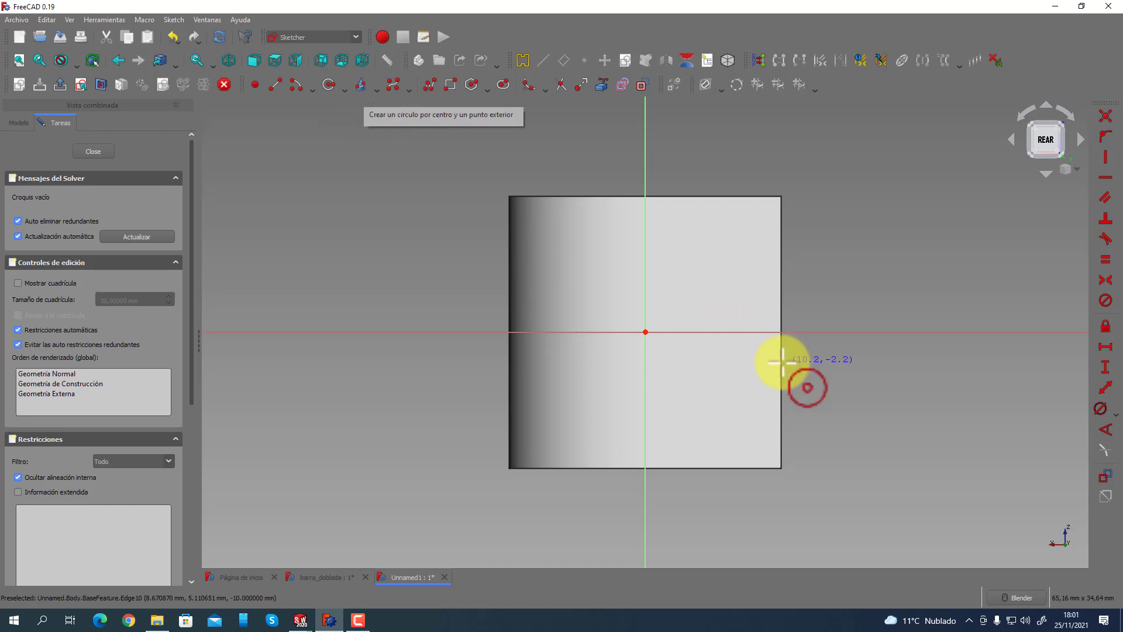
pyautogui.click(713, 331)
pyautogui.click(727, 371)
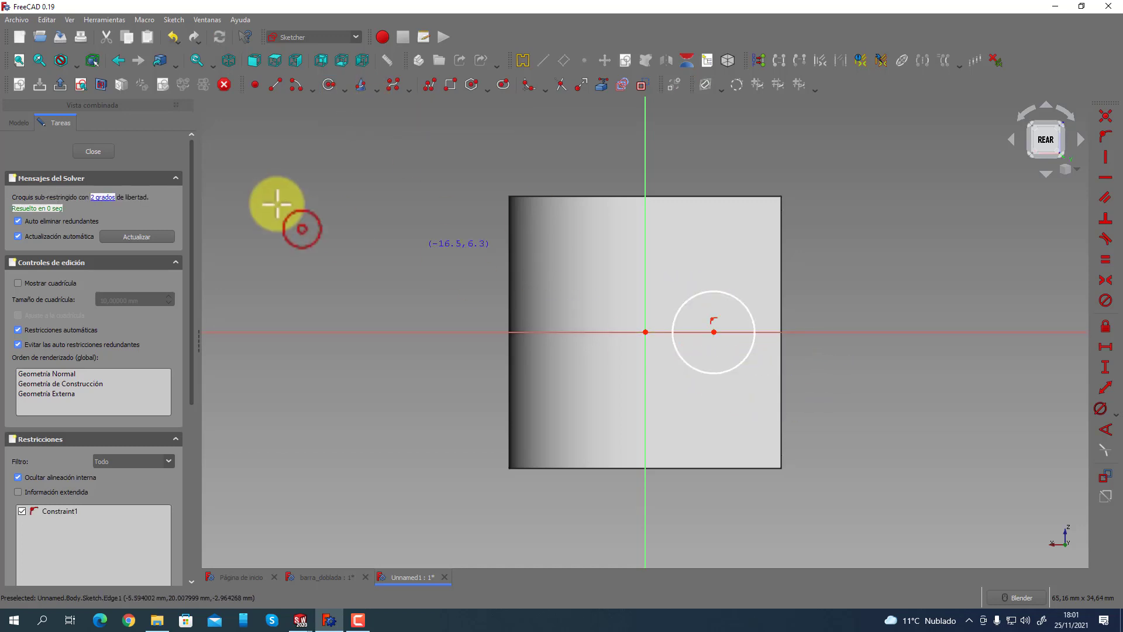
pyautogui.press('Escape')
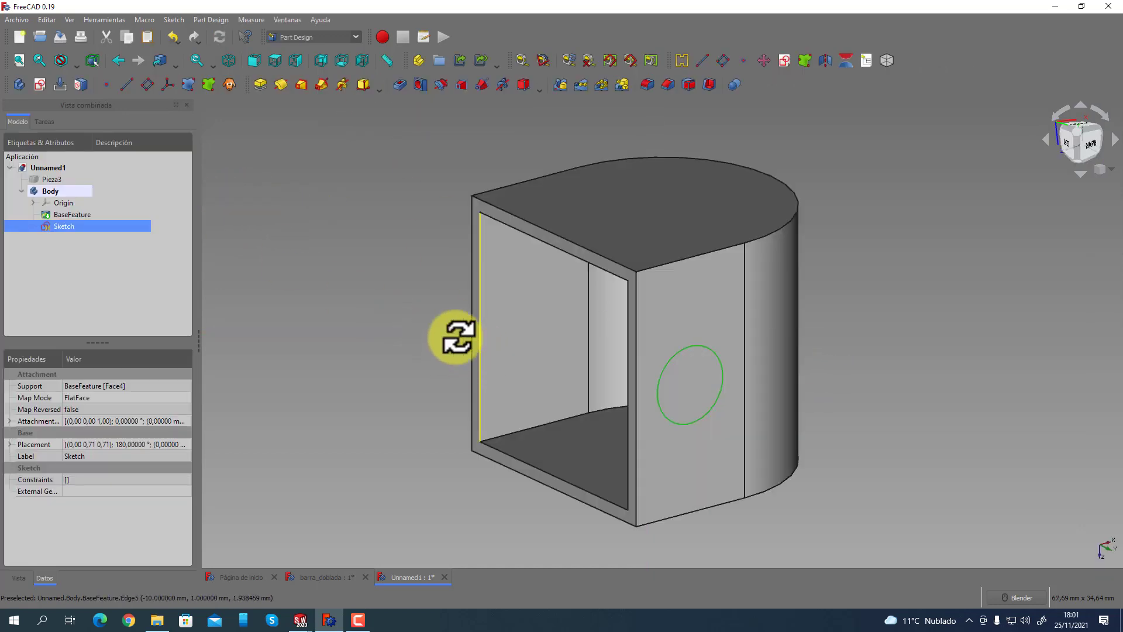
# Pocket the circle with type 'A través de todos' to cut a hole through both side walls.
pyautogui.click(401, 86)
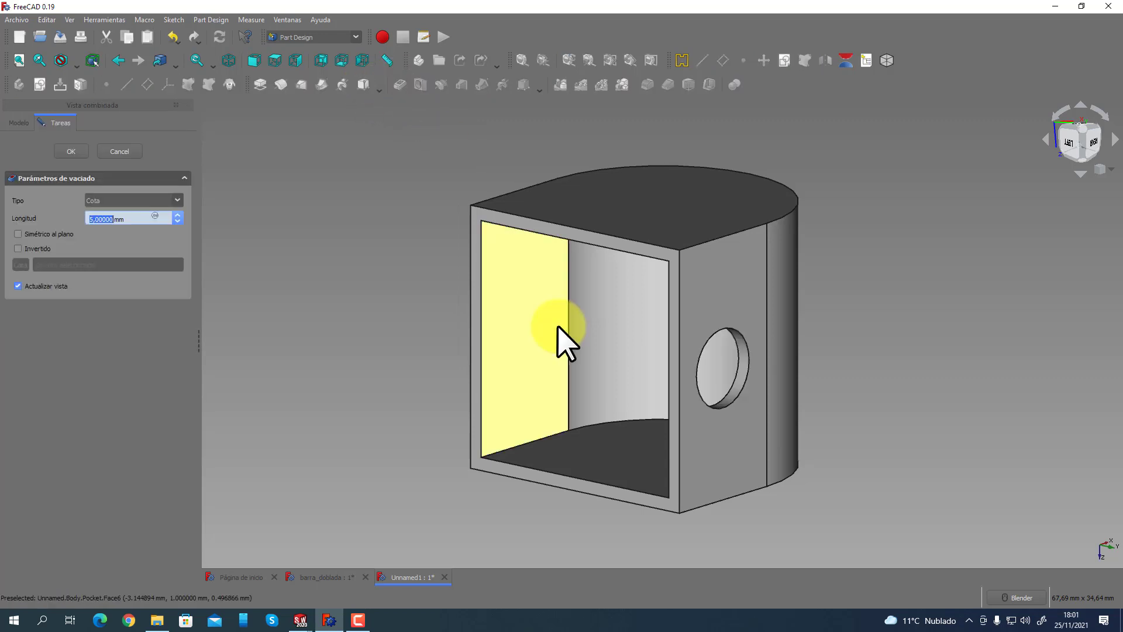
pyautogui.click(176, 200)
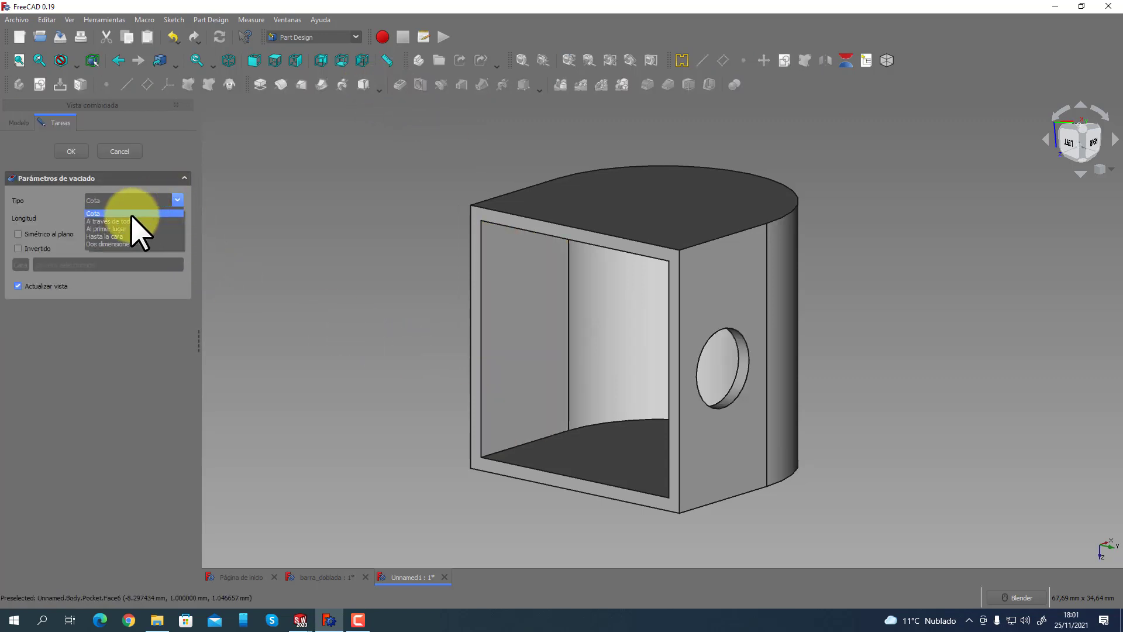
pyautogui.click(132, 220)
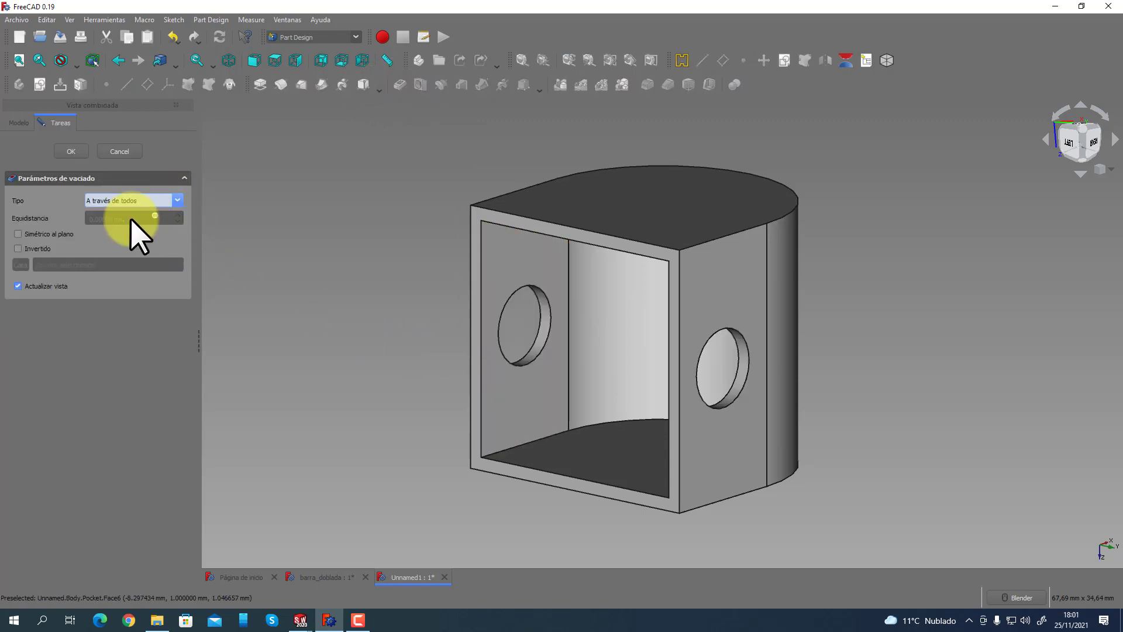
pyautogui.click(85, 155)
pyautogui.moveTo(398, 348); pyautogui.dragTo(473, 413, button='middle')
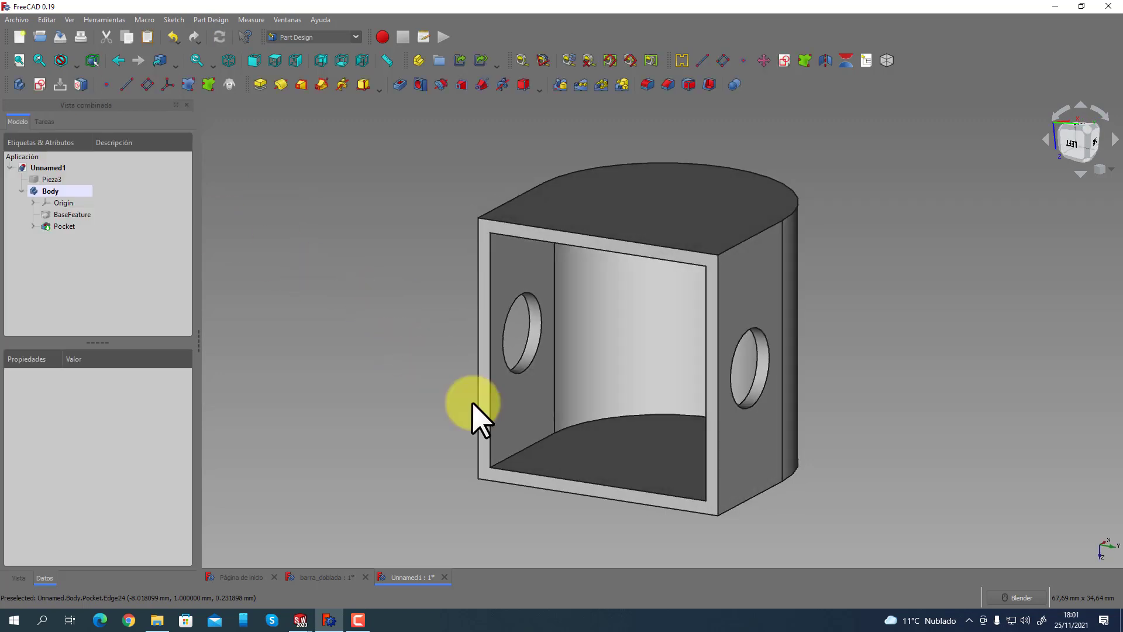
# Fillet the inner bottom edge of the box with a 2 mm radius, then orbit to inspect it.
pyautogui.click(534, 442)
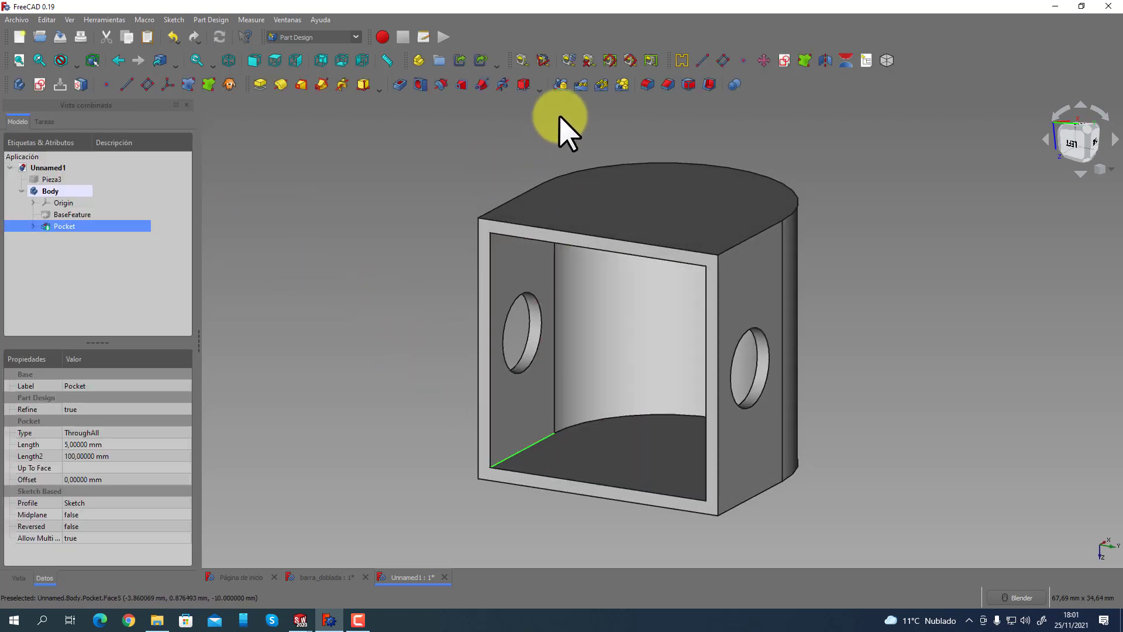
pyautogui.click(648, 84)
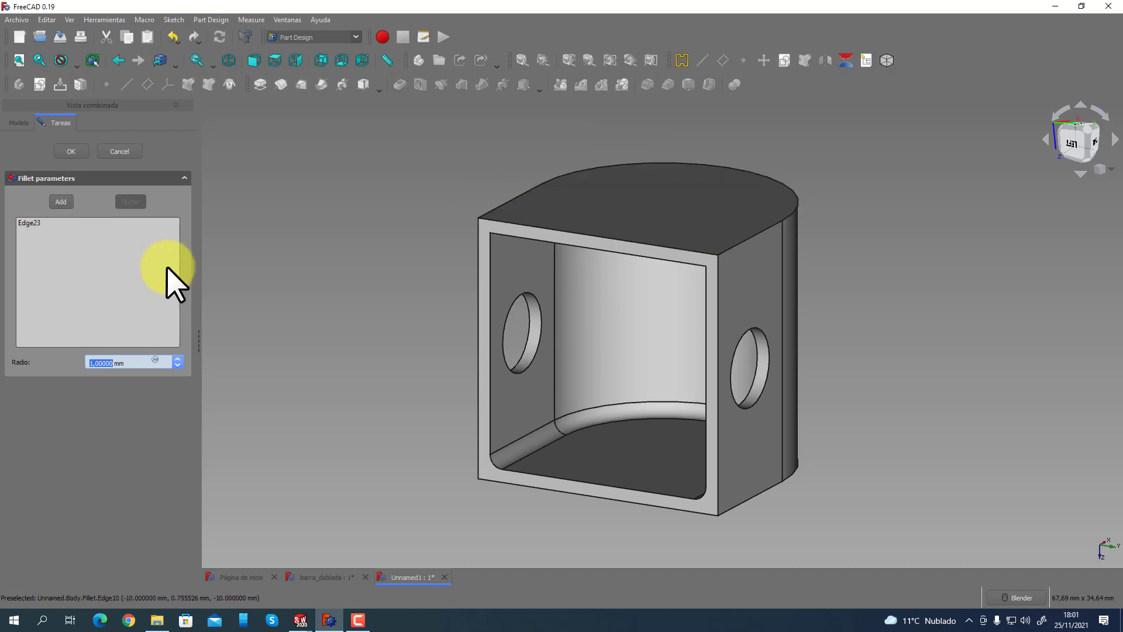
pyautogui.write('2')
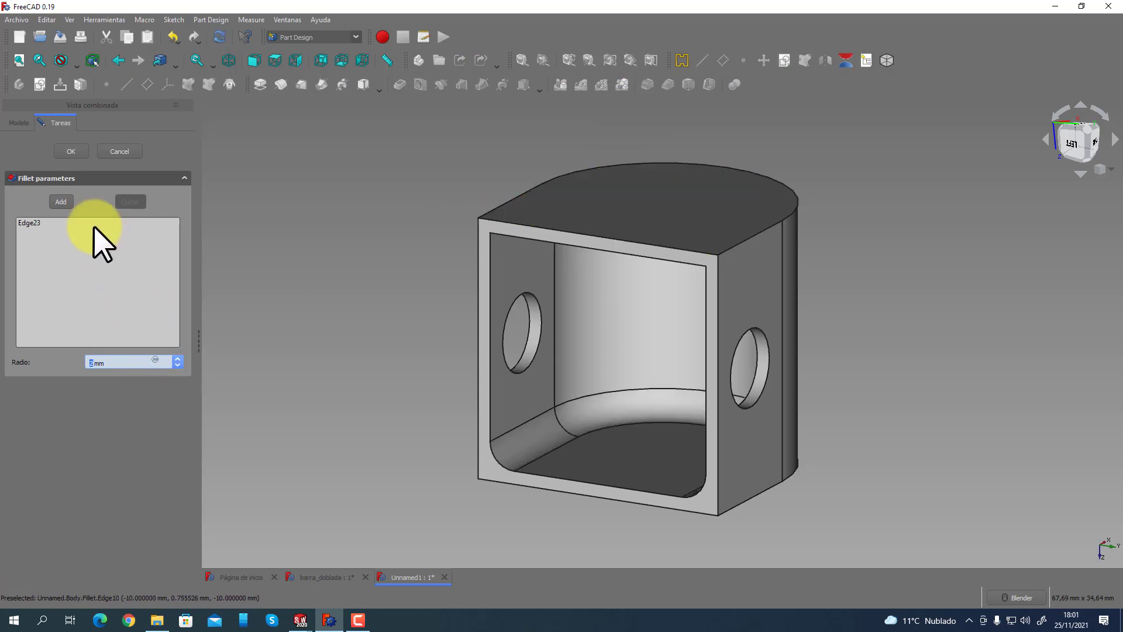
pyautogui.click(71, 151)
pyautogui.moveTo(509, 409); pyautogui.dragTo(501, 381, button='middle')
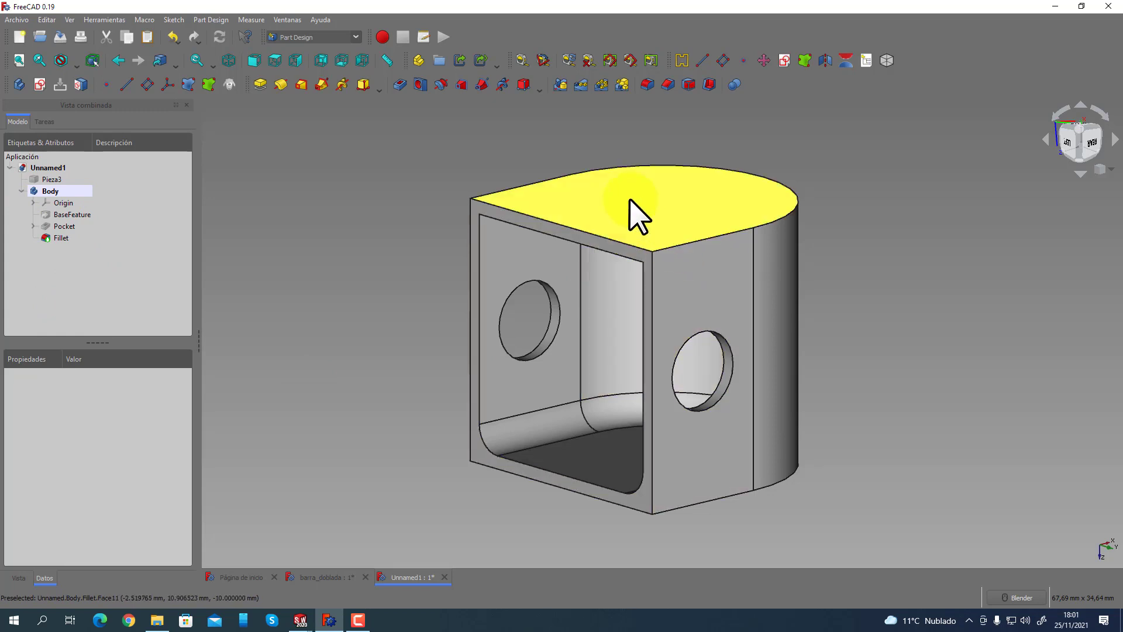
pyautogui.moveTo(790, 346); pyautogui.dragTo(682, 356, button='middle')
pyautogui.click(682, 356)
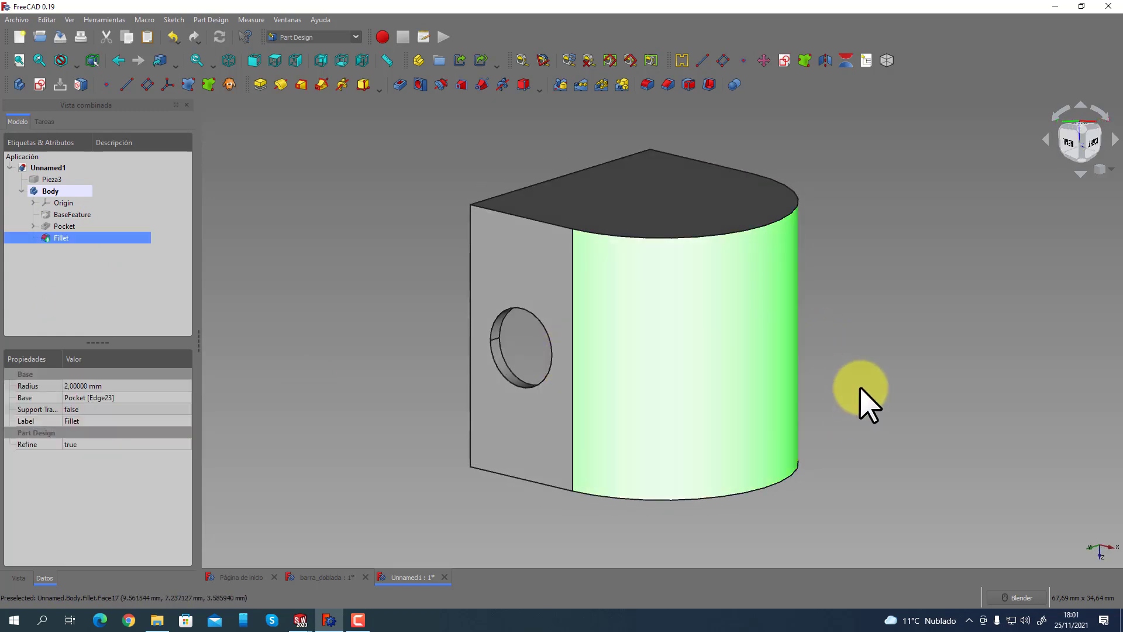
pyautogui.moveTo(865, 396); pyautogui.dragTo(576, 304, button='middle')
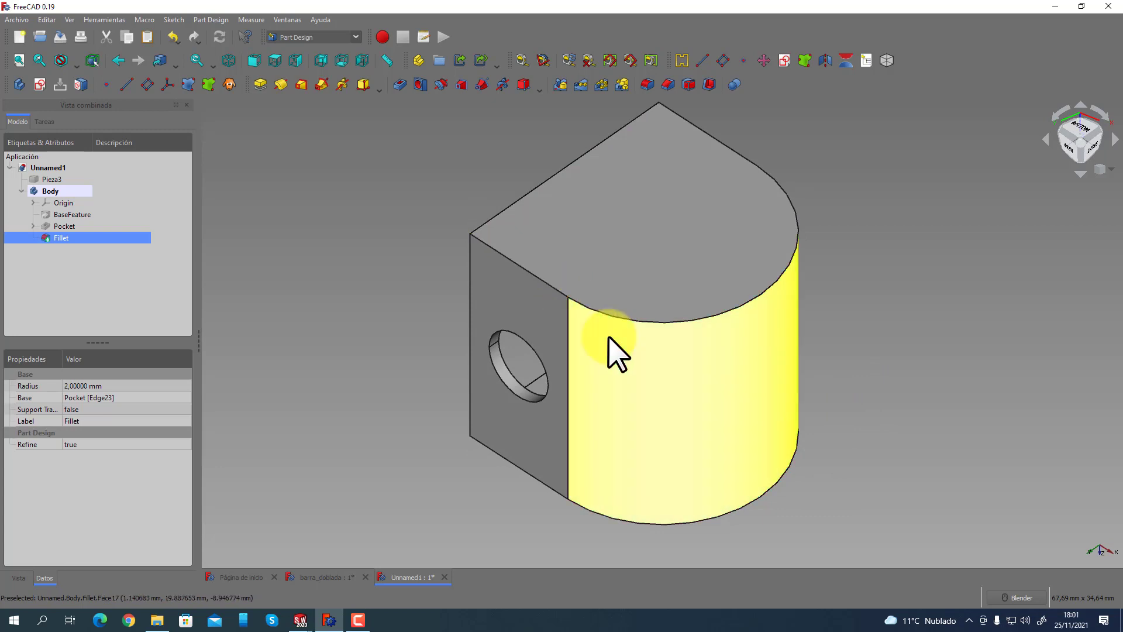
pyautogui.moveTo(565, 351); pyautogui.dragTo(666, 383, button='middle')
# Switch to the Part workbench and select the curved outer face, orbiting to check the inner fillet.
pyautogui.click(304, 38)
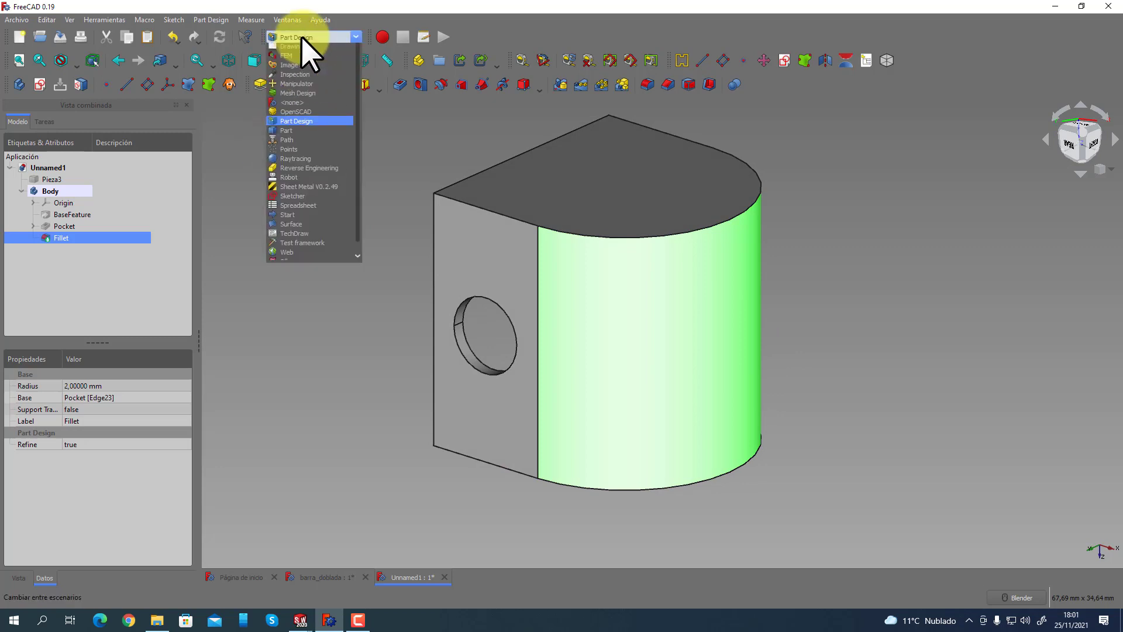
pyautogui.click(286, 164)
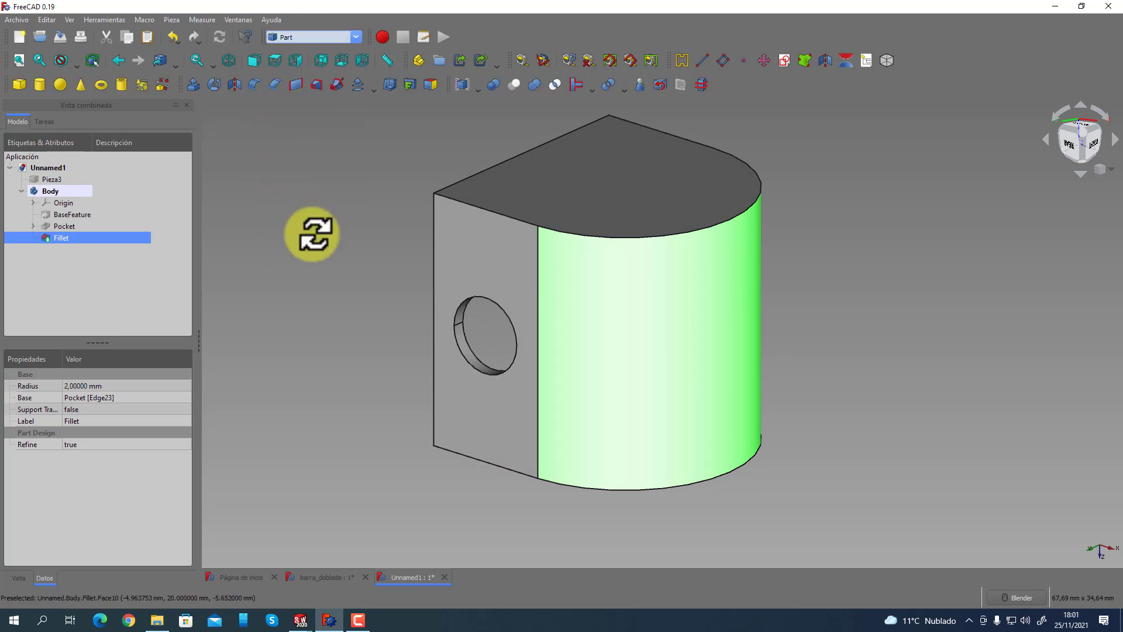
pyautogui.click(172, 20)
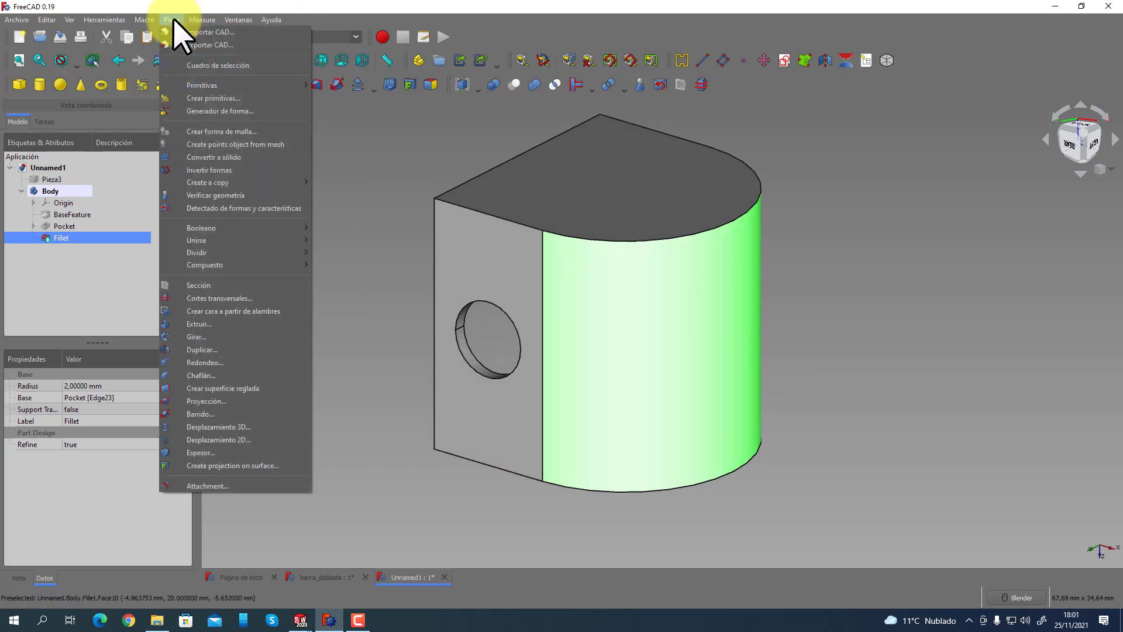
pyautogui.click(268, 206)
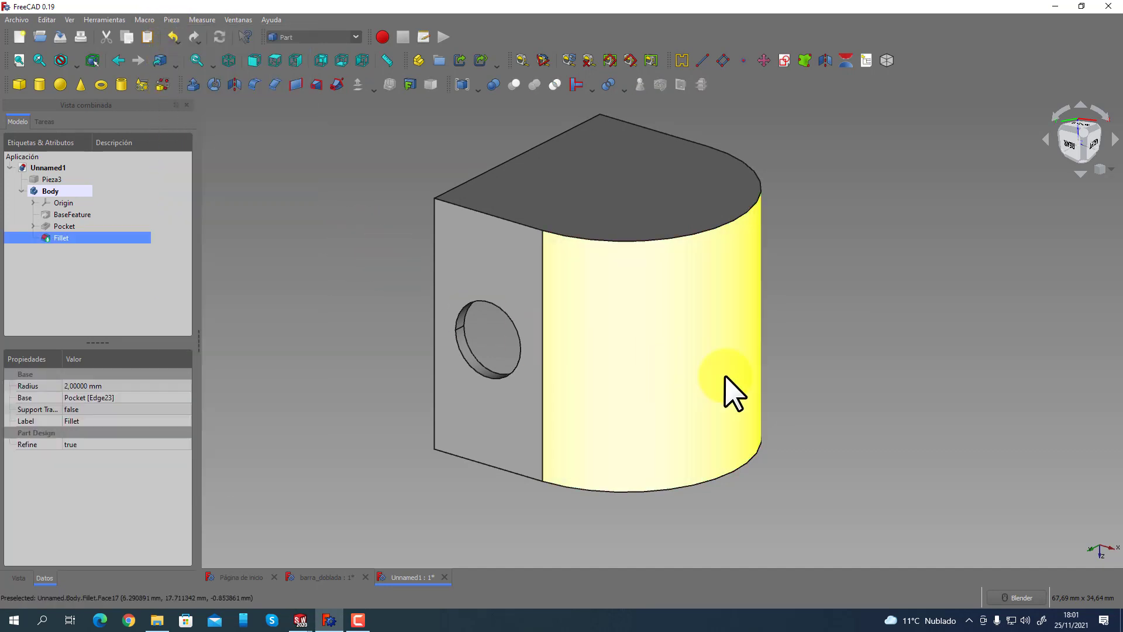
pyautogui.click(738, 345)
pyautogui.moveTo(738, 336); pyautogui.dragTo(582, 263, button='middle')
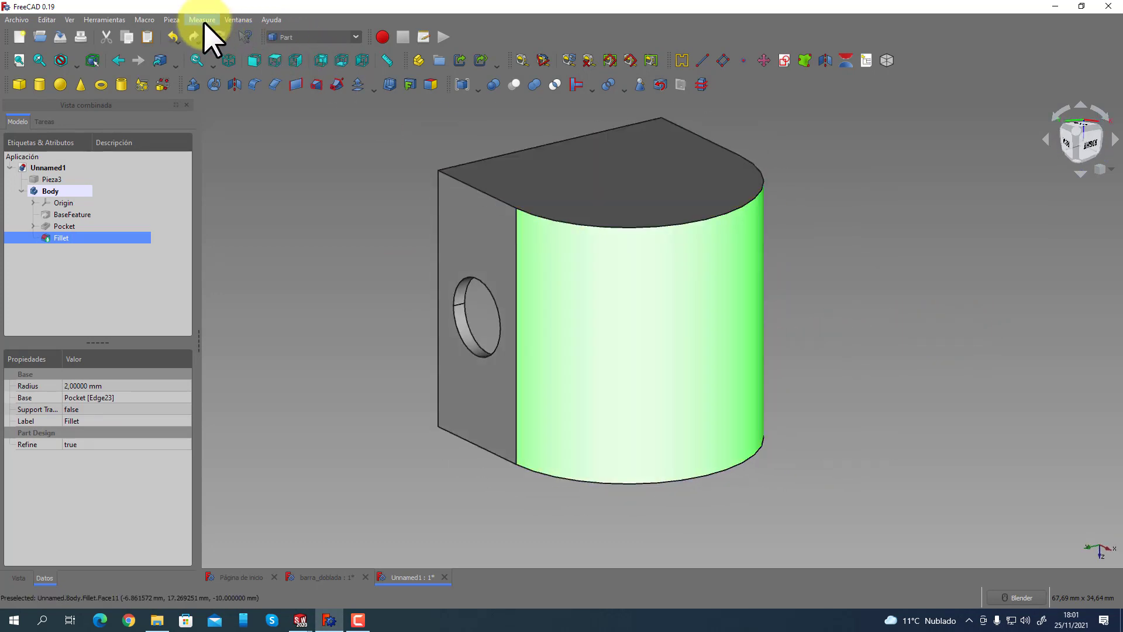
pyautogui.moveTo(398, 205); pyautogui.dragTo(721, 342, button='middle')
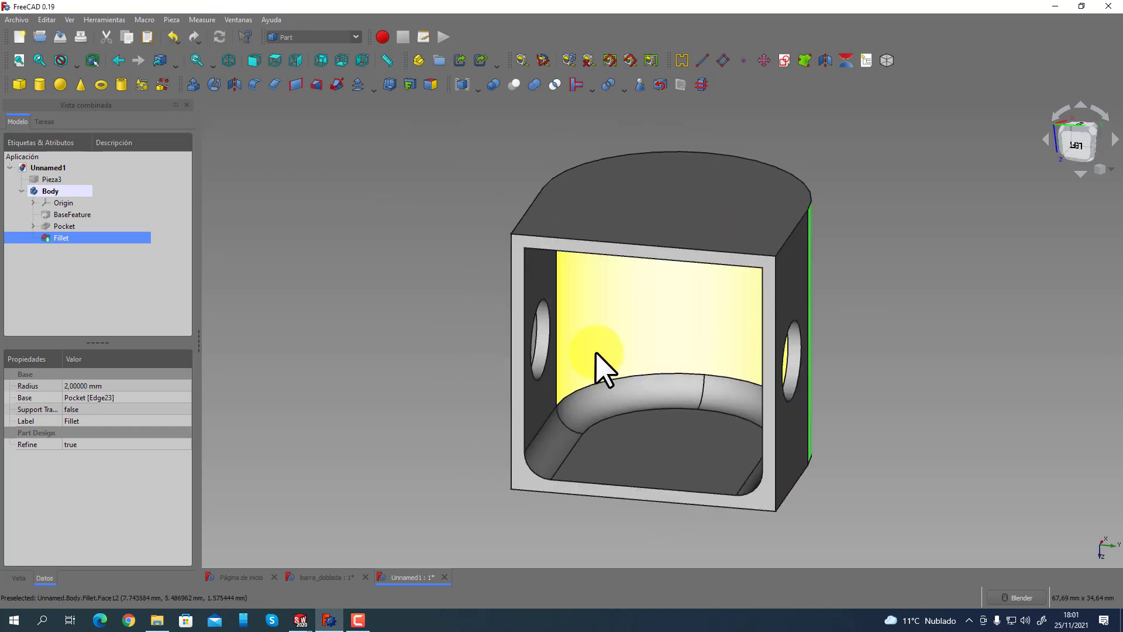
pyautogui.moveTo(915, 288); pyautogui.dragTo(626, 296, button='middle')
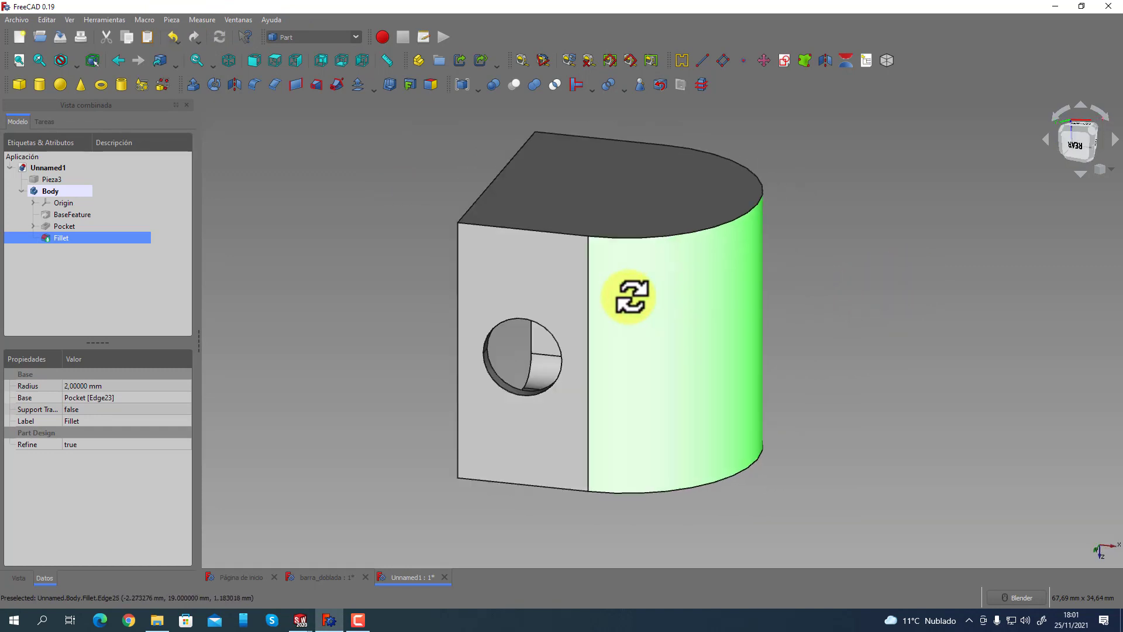
# Create a Defeatured copy of the part with the side hole removed via its selected edge.
pyautogui.click(168, 21)
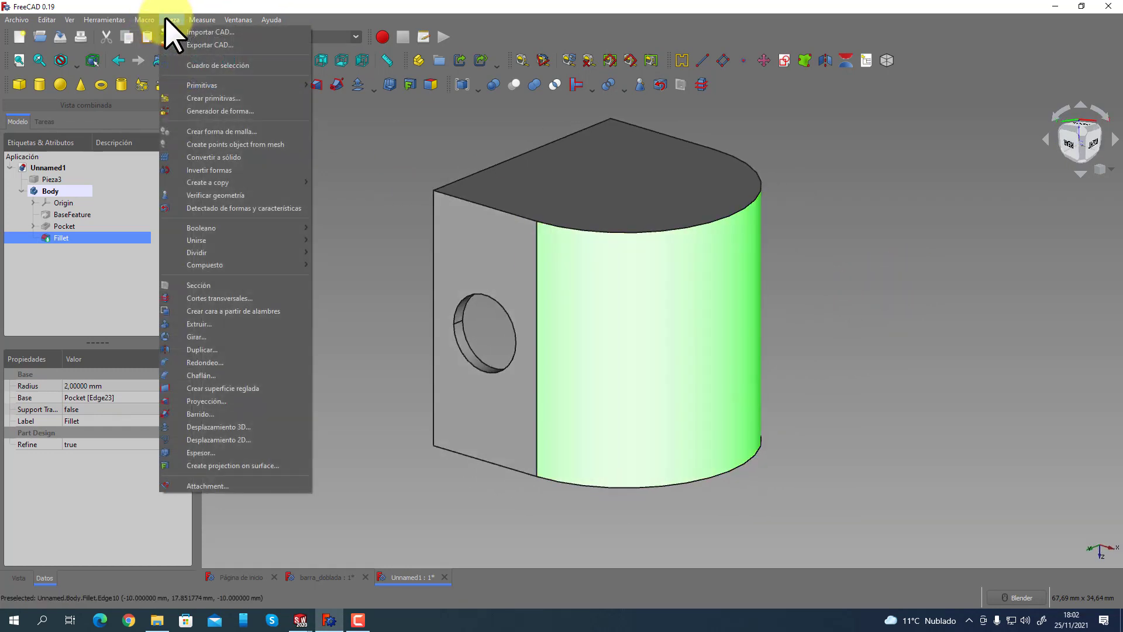
pyautogui.click(212, 208)
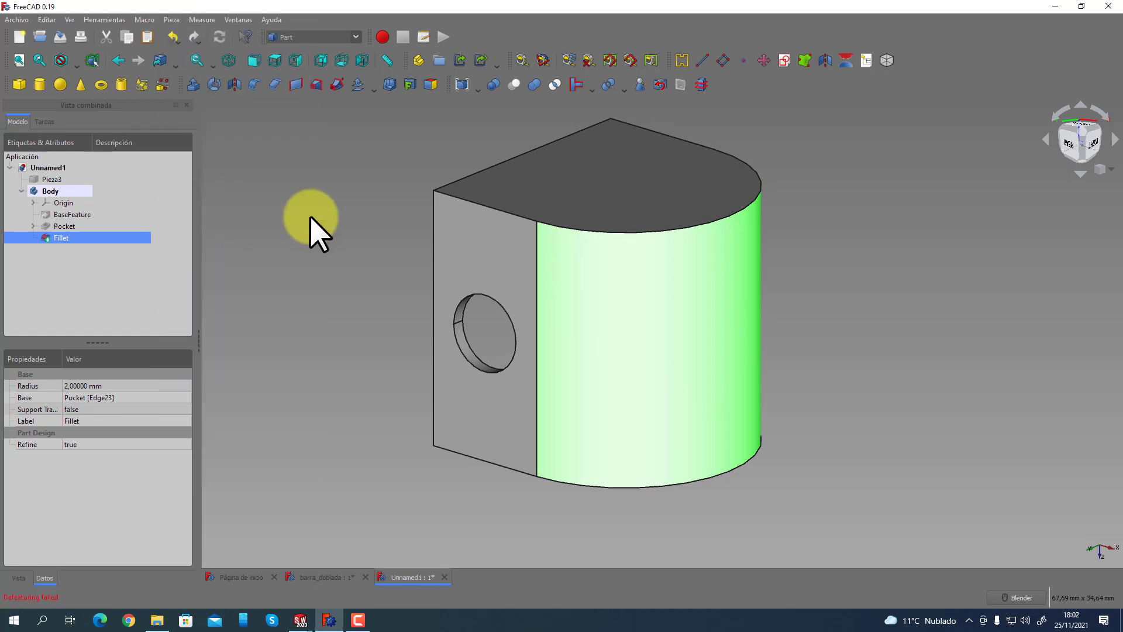
pyautogui.click(298, 215)
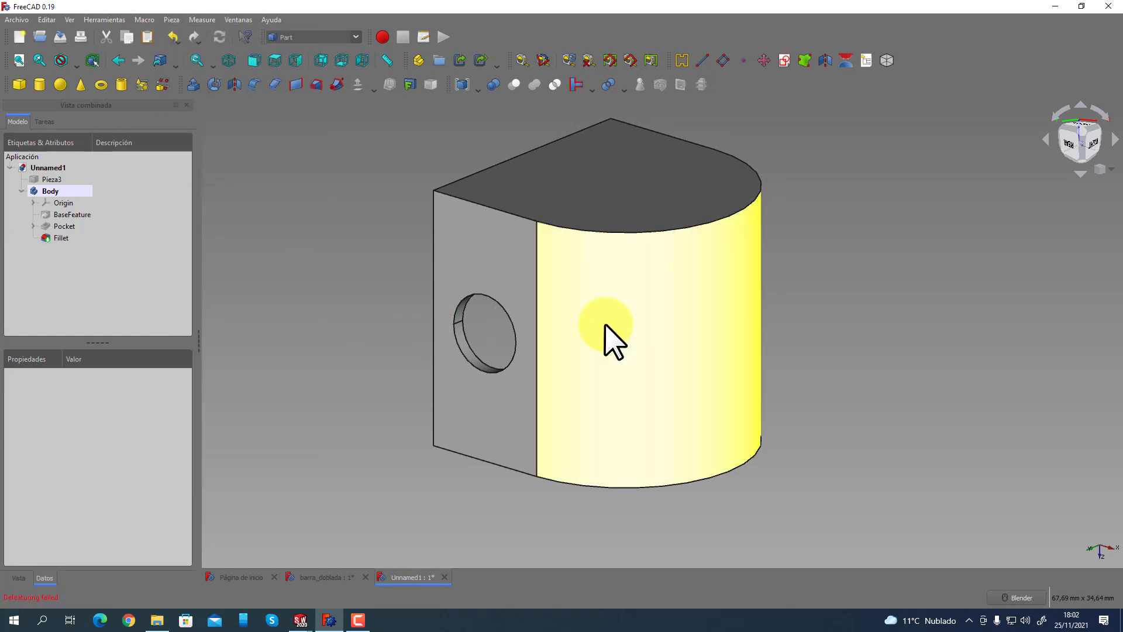
pyautogui.click(464, 341)
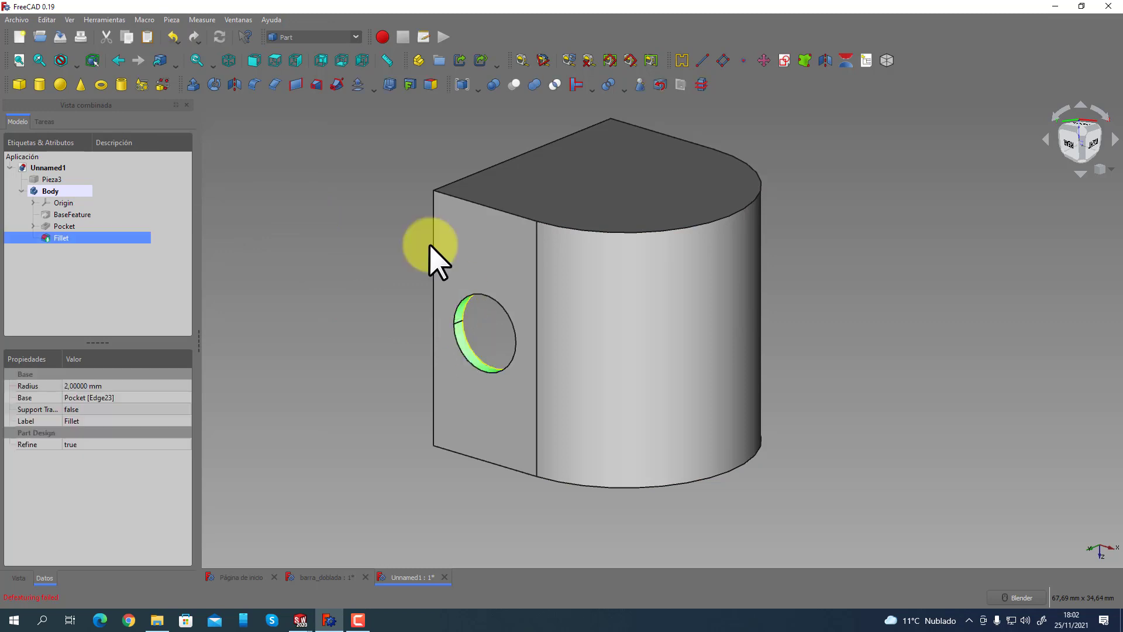
pyautogui.click(173, 20)
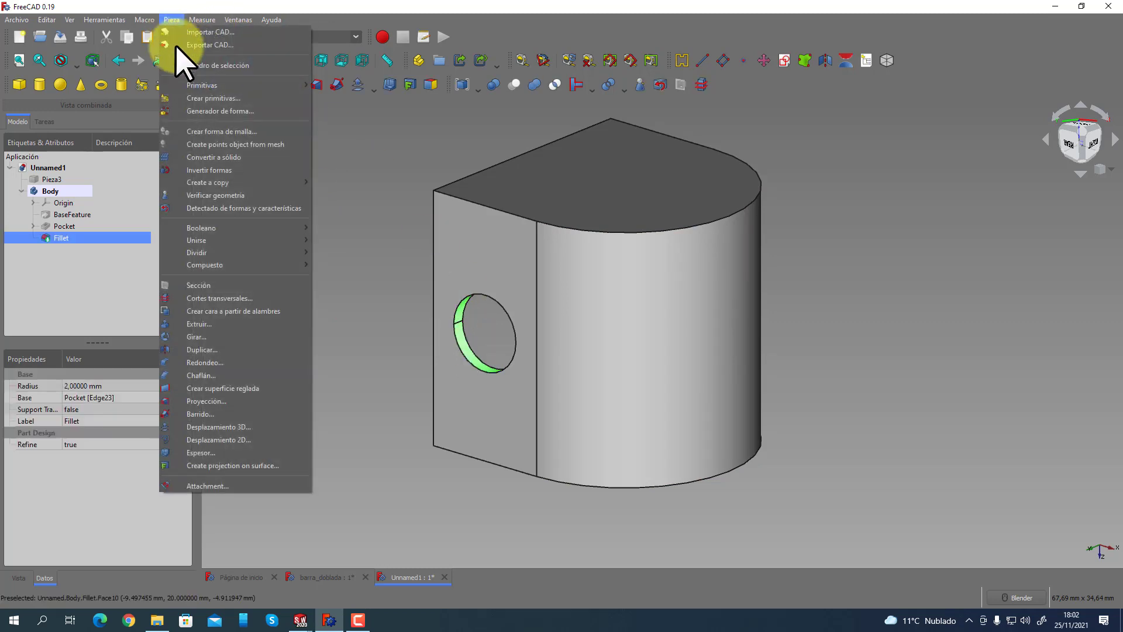
pyautogui.click(216, 208)
pyautogui.moveTo(351, 250); pyautogui.dragTo(577, 238, button='middle')
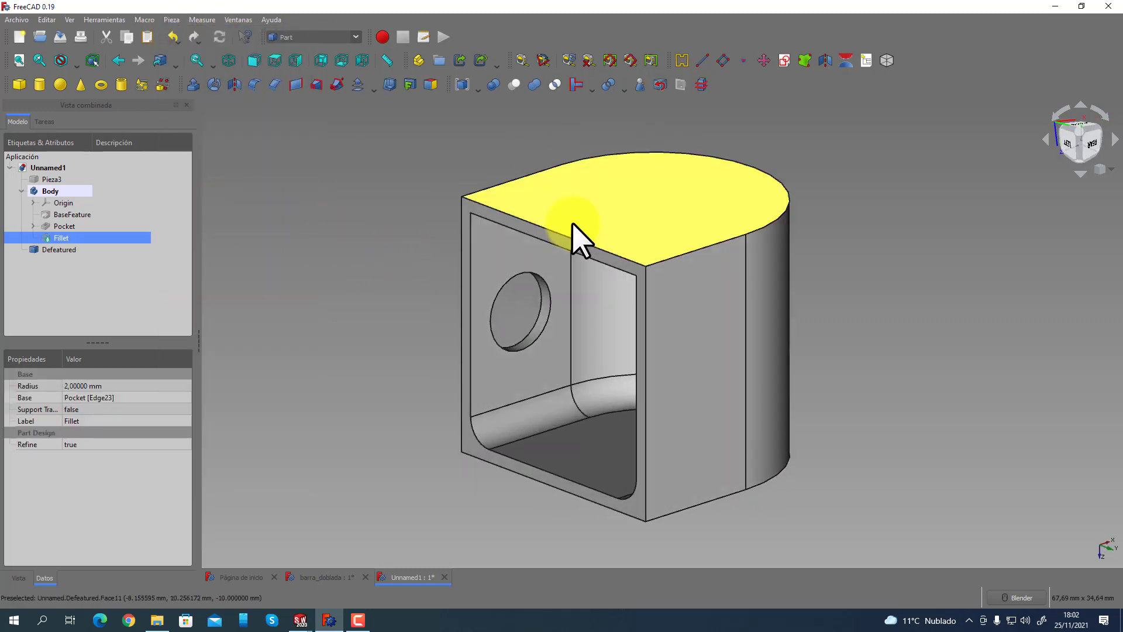
# Defeature the hole's inner face to remove the hole from the part.
pyautogui.click(544, 318)
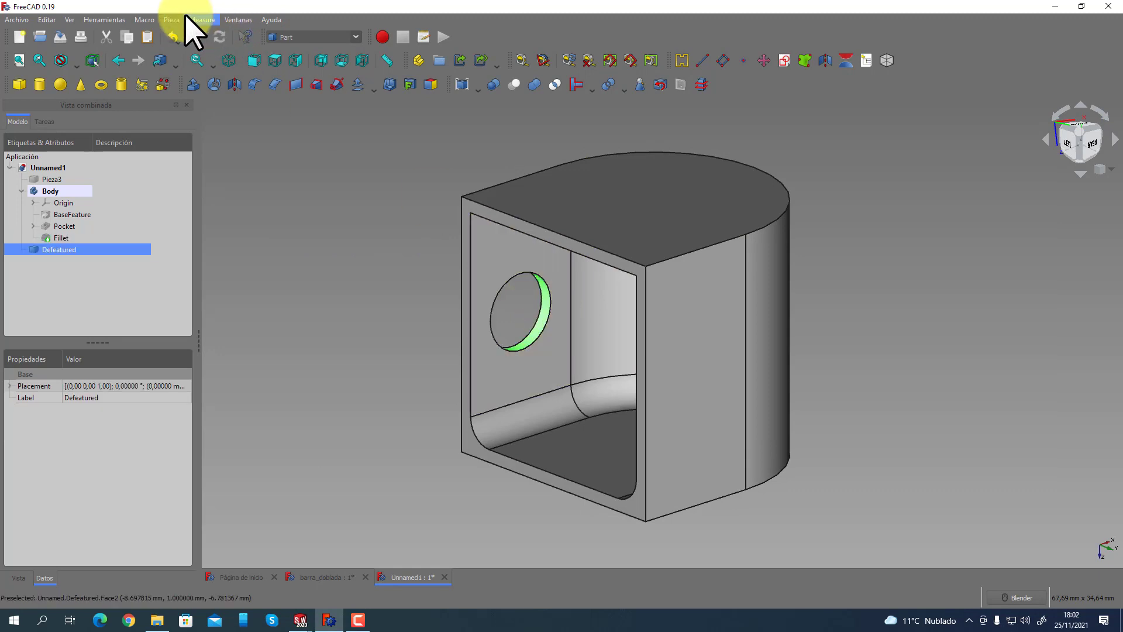
pyautogui.click(171, 20)
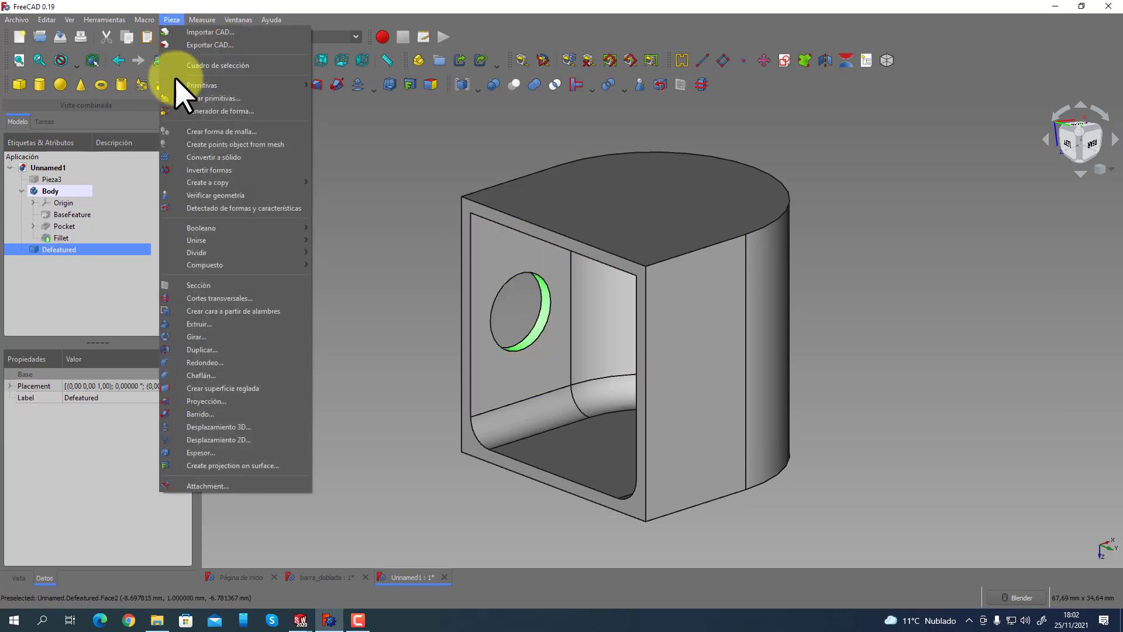
pyautogui.click(216, 208)
# Select the curved fillet band faces and defeature them away.
pyautogui.moveTo(219, 219); pyautogui.dragTo(527, 439, button='middle')
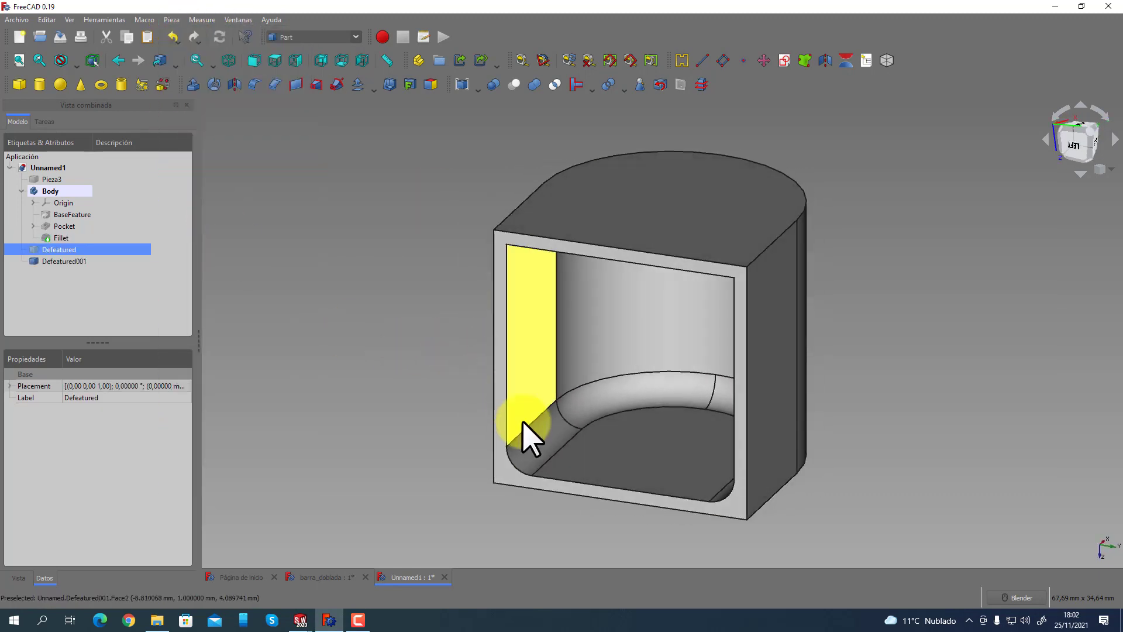
pyautogui.click(540, 439)
pyautogui.keyDown('ctrl'); pyautogui.click(606, 403); pyautogui.keyUp('ctrl')
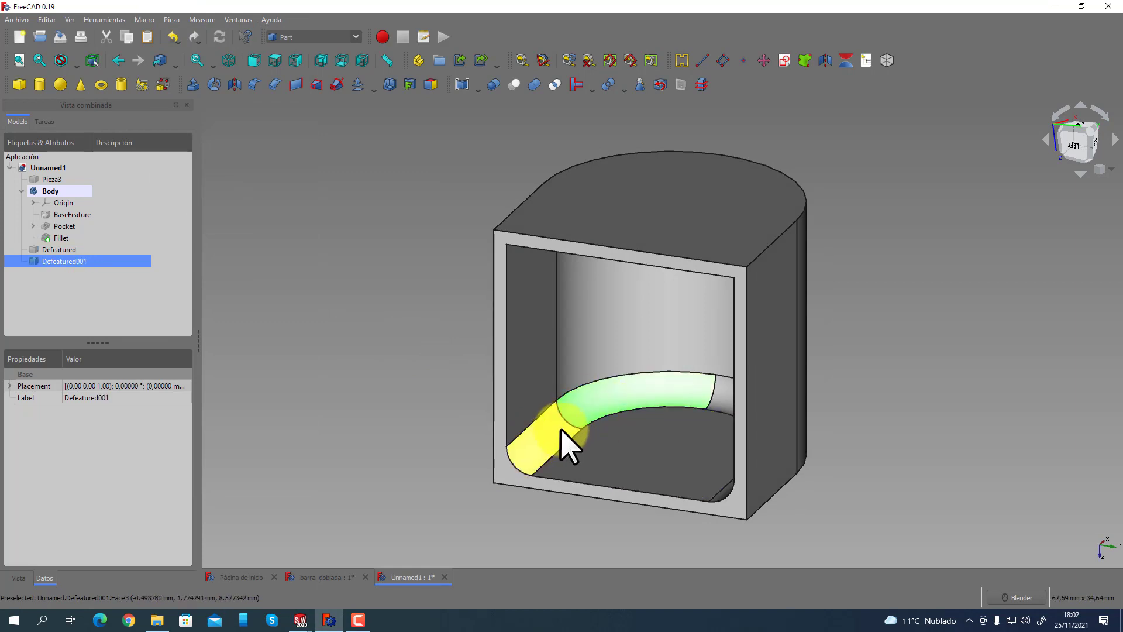
pyautogui.moveTo(660, 410); pyautogui.dragTo(777, 413, button='middle')
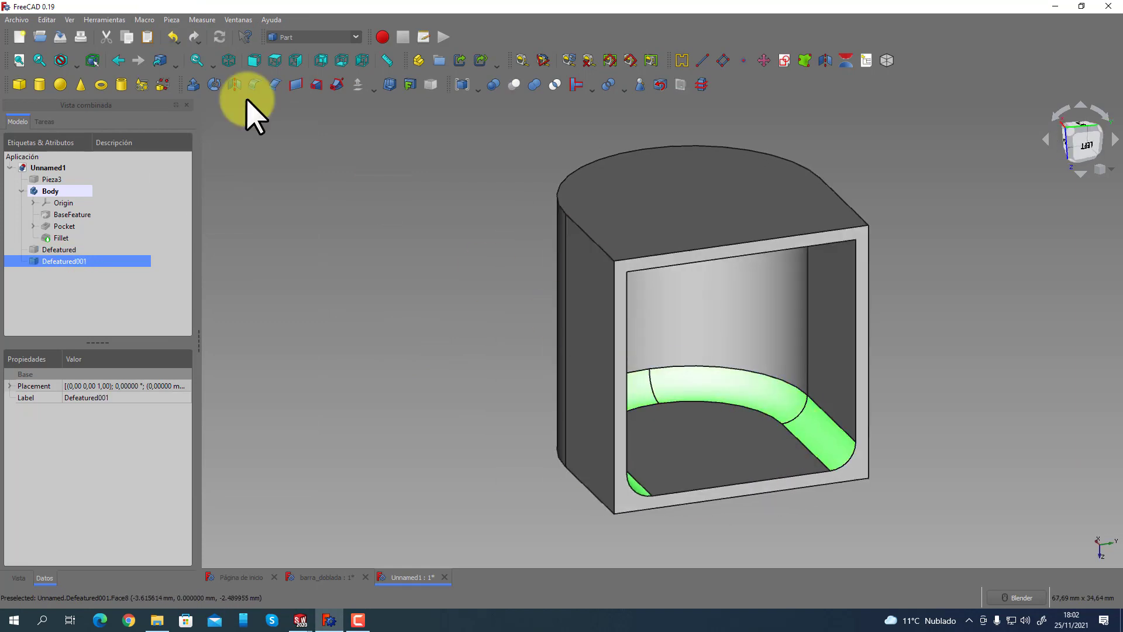
pyautogui.click(171, 19)
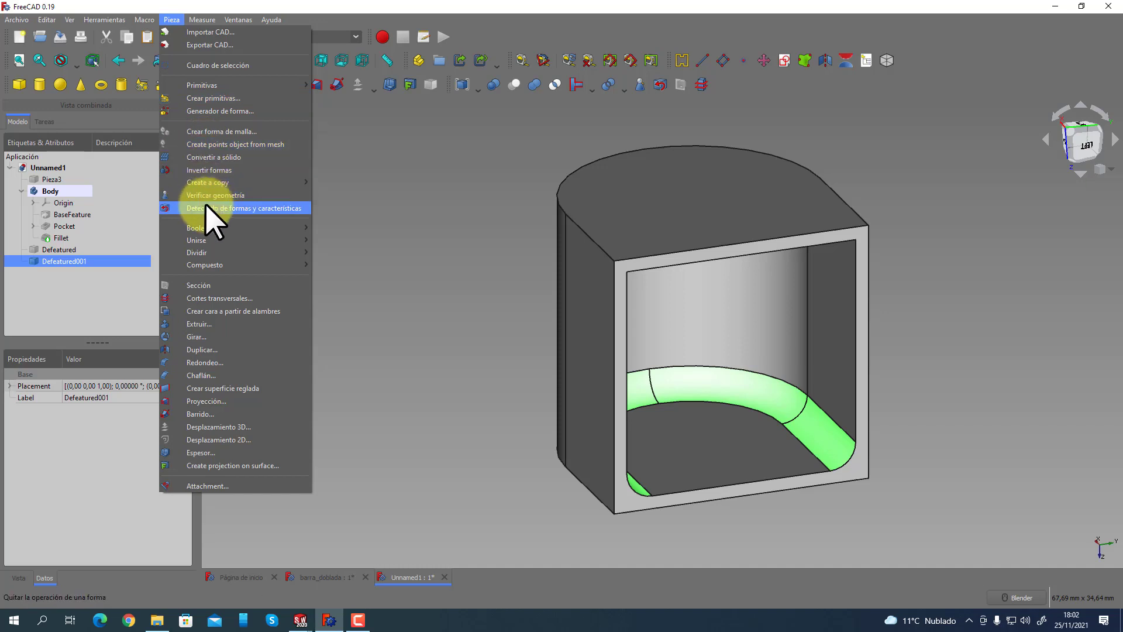
pyautogui.click(278, 209)
# Defeature the inner faces to close the hollow, leaving a solid D-shaped block.
pyautogui.moveTo(433, 227); pyautogui.dragTo(547, 431, button='middle')
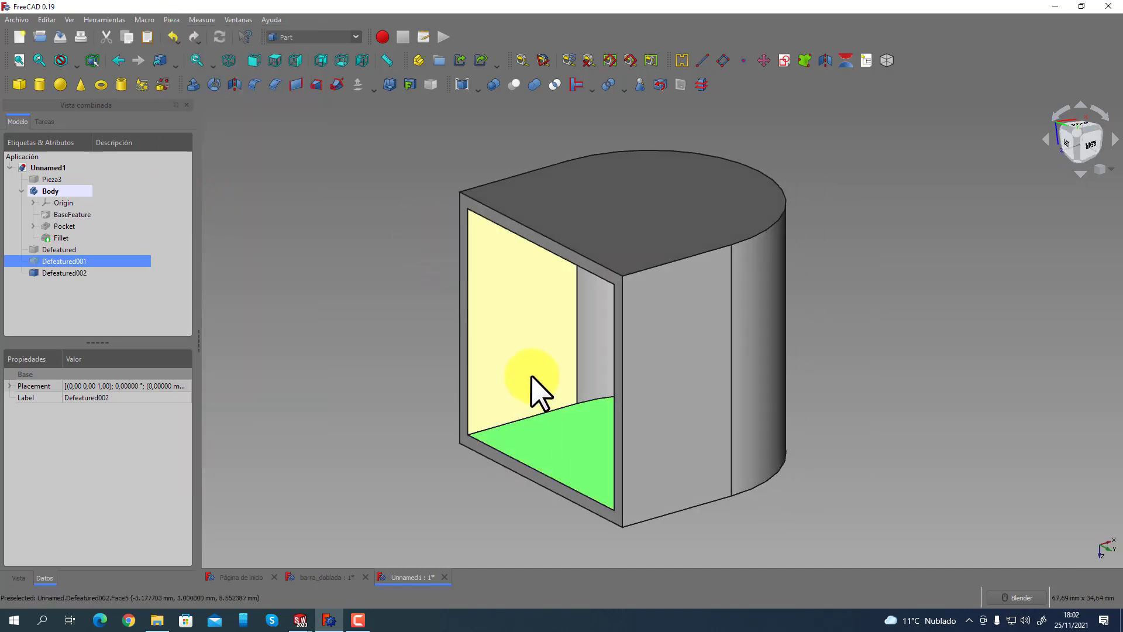
pyautogui.moveTo(419, 359); pyautogui.dragTo(300, 93, button='middle')
pyautogui.click(172, 20)
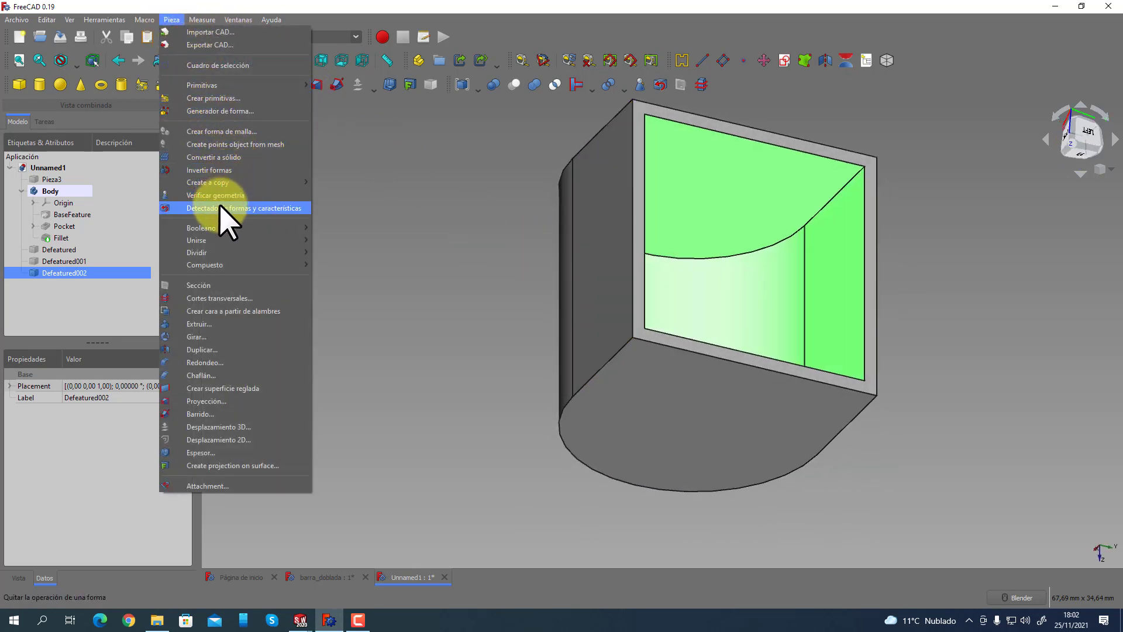
pyautogui.click(234, 208)
pyautogui.moveTo(534, 171); pyautogui.dragTo(585, 290, button='middle')
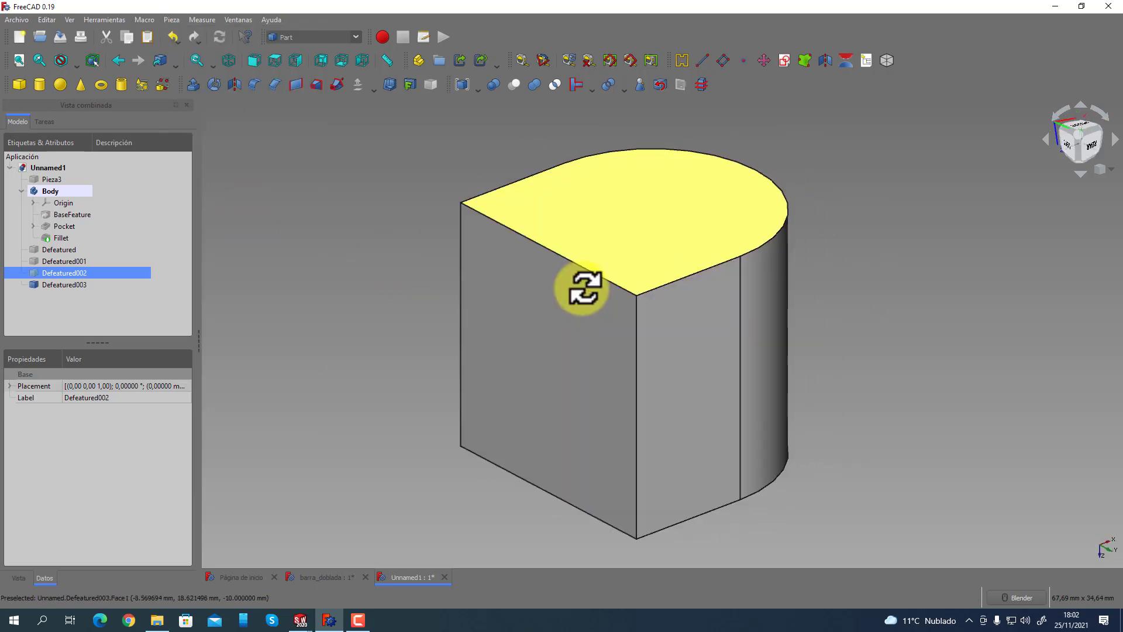
# Try defeaturing the curved side face twice; it fails and the block stays unchanged.
pyautogui.moveTo(721, 337); pyautogui.dragTo(673, 328, button='middle')
pyautogui.click(659, 316)
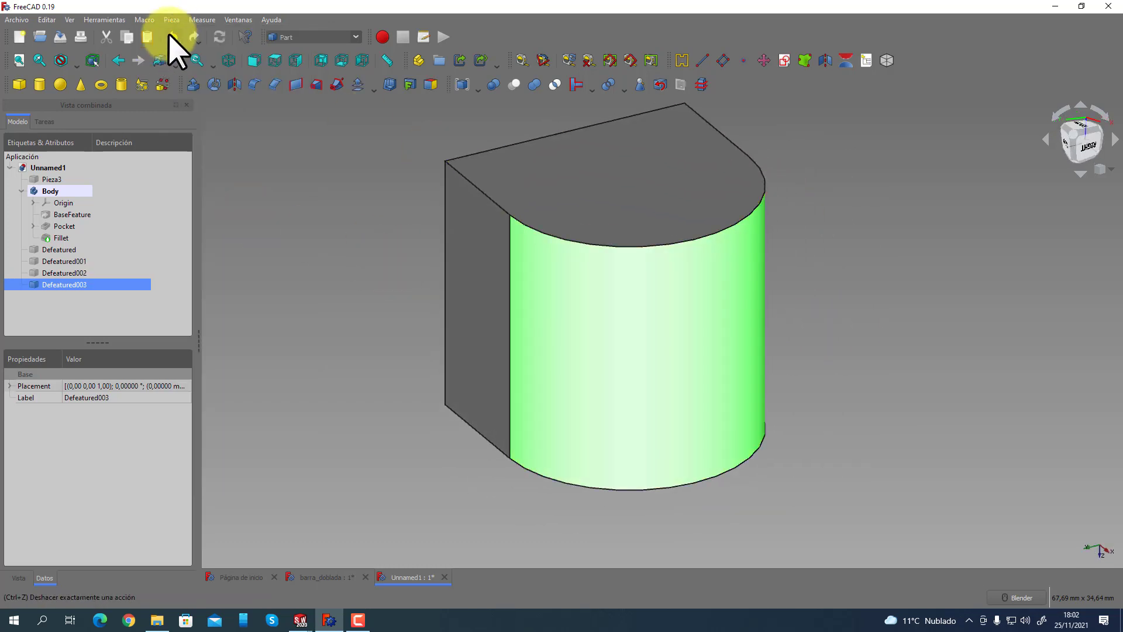
pyautogui.click(176, 20)
pyautogui.click(233, 209)
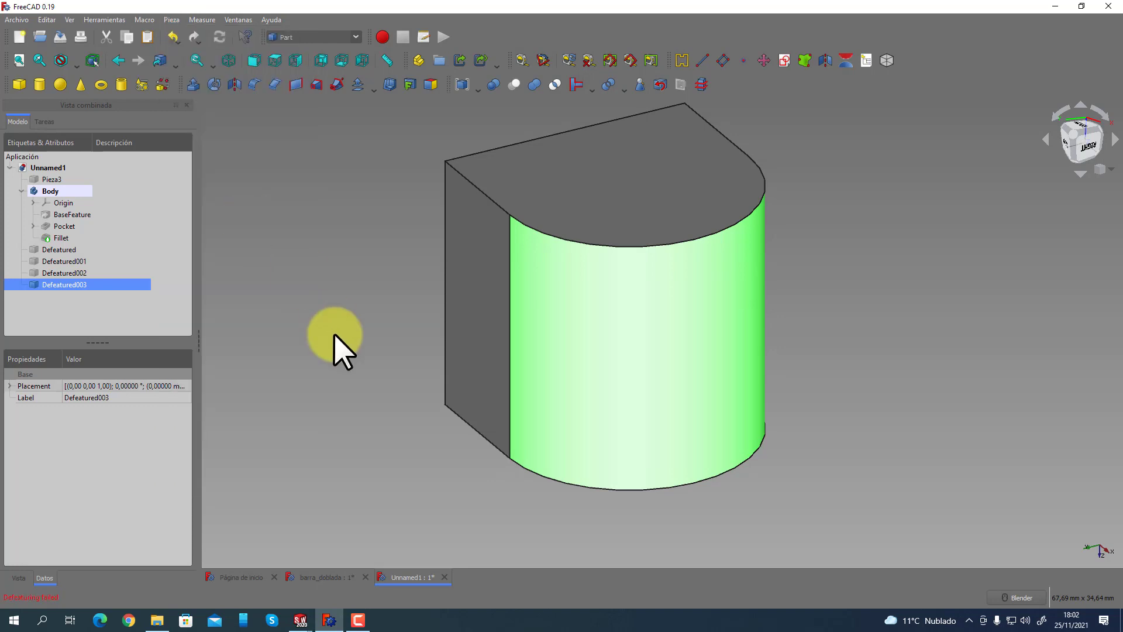
pyautogui.click(316, 292)
pyautogui.click(704, 359)
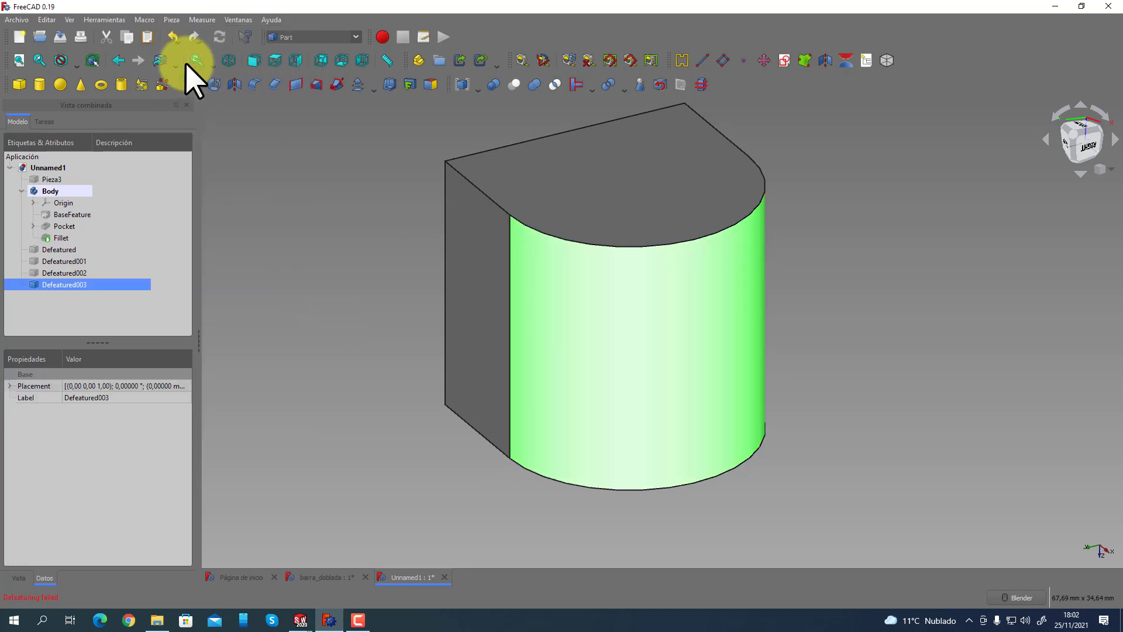
pyautogui.click(171, 20)
pyautogui.click(204, 211)
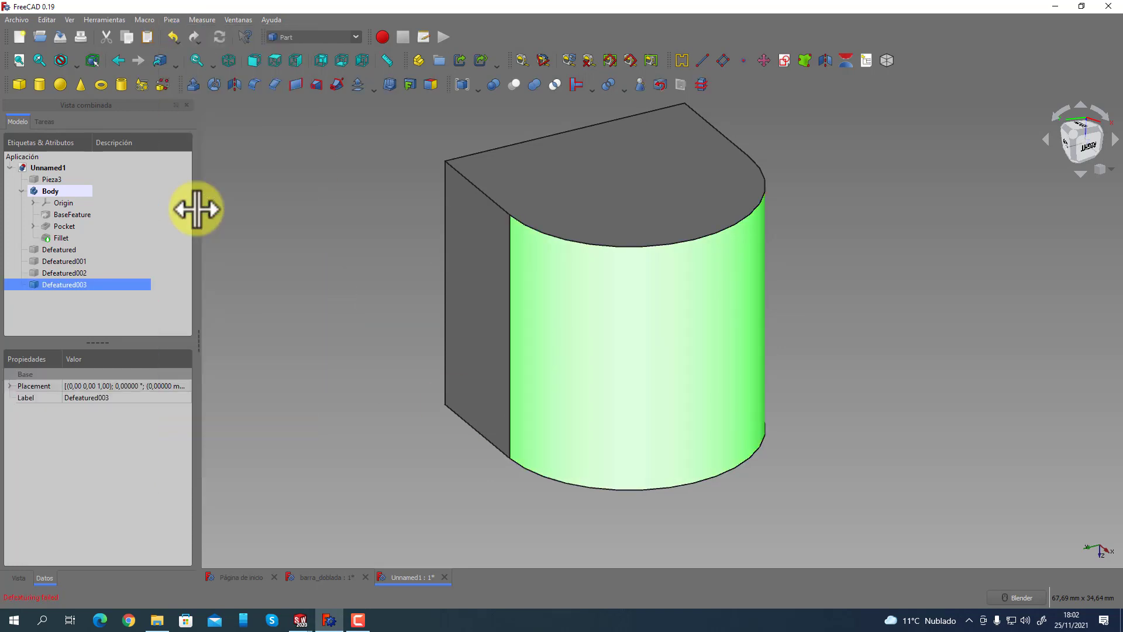
pyautogui.click(341, 275)
pyautogui.click(464, 313)
# Inspect the solid block's faces by orbiting and snapping to the rear view.
pyautogui.moveTo(596, 336); pyautogui.dragTo(815, 345, button='middle')
pyautogui.moveTo(359, 146); pyautogui.dragTo(672, 176, button='middle')
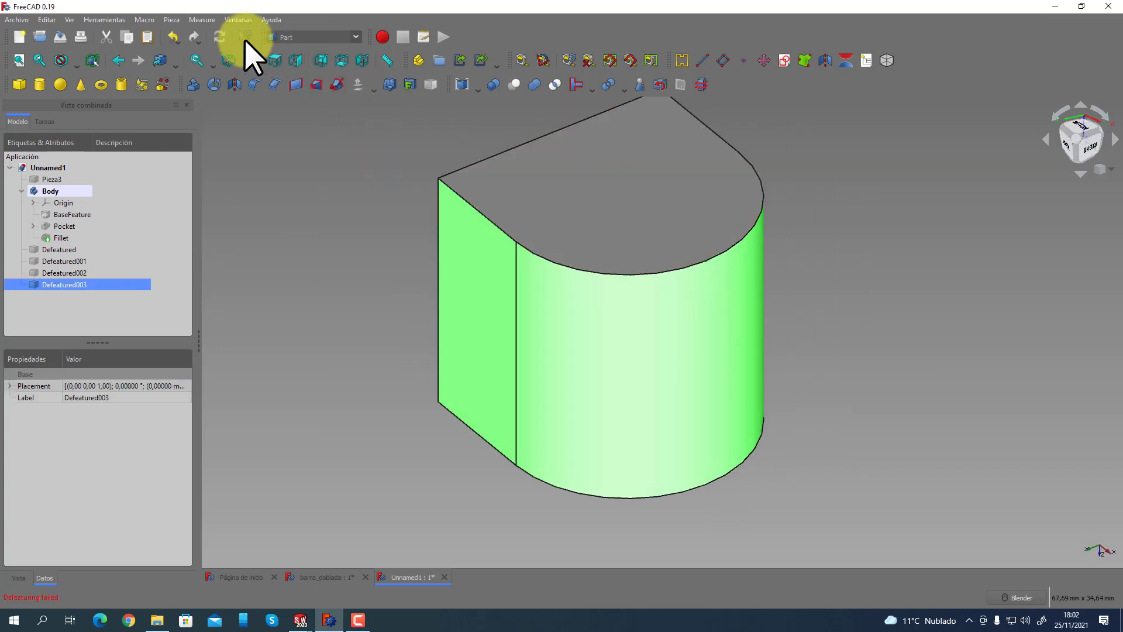
pyautogui.click(172, 19)
pyautogui.click(201, 219)
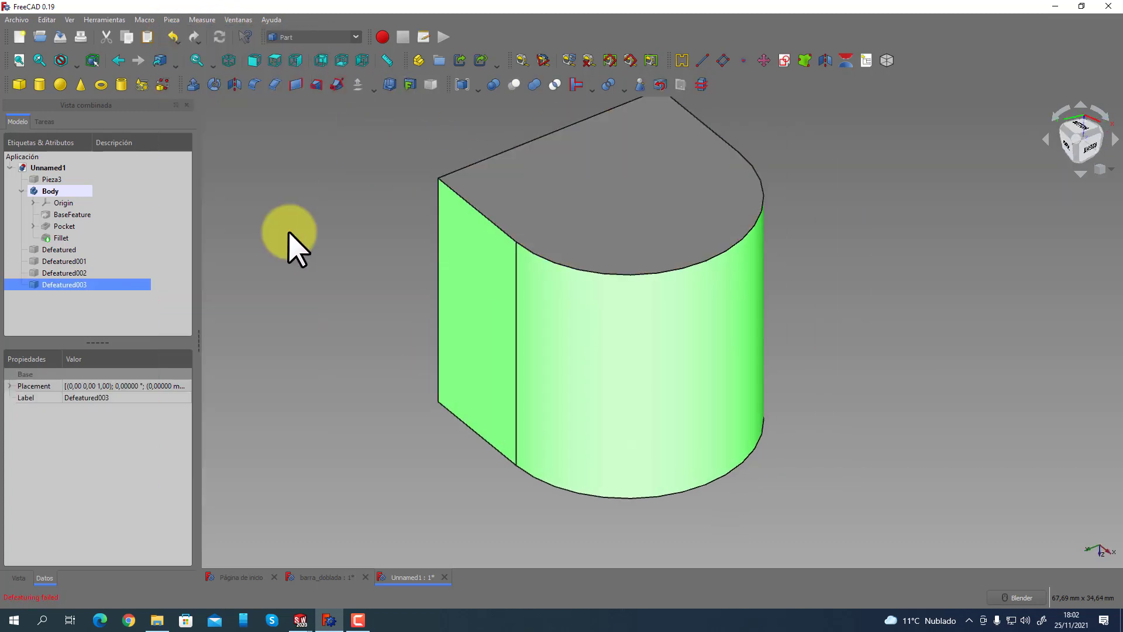
pyautogui.click(299, 243)
pyautogui.moveTo(299, 242); pyautogui.dragTo(456, 365, button='middle')
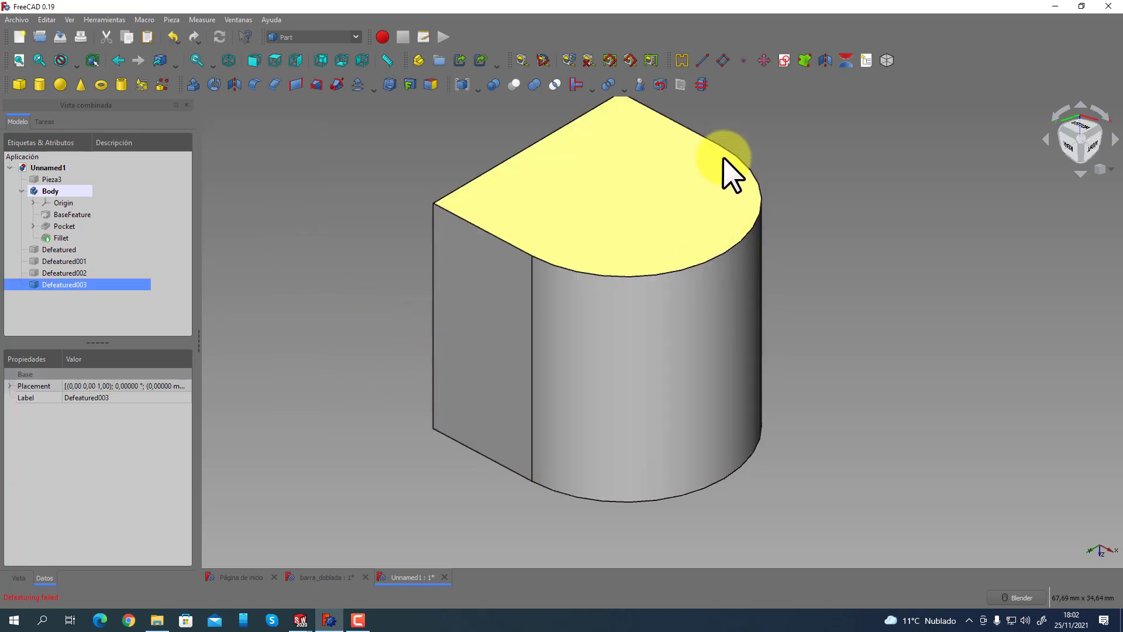
pyautogui.click(729, 157)
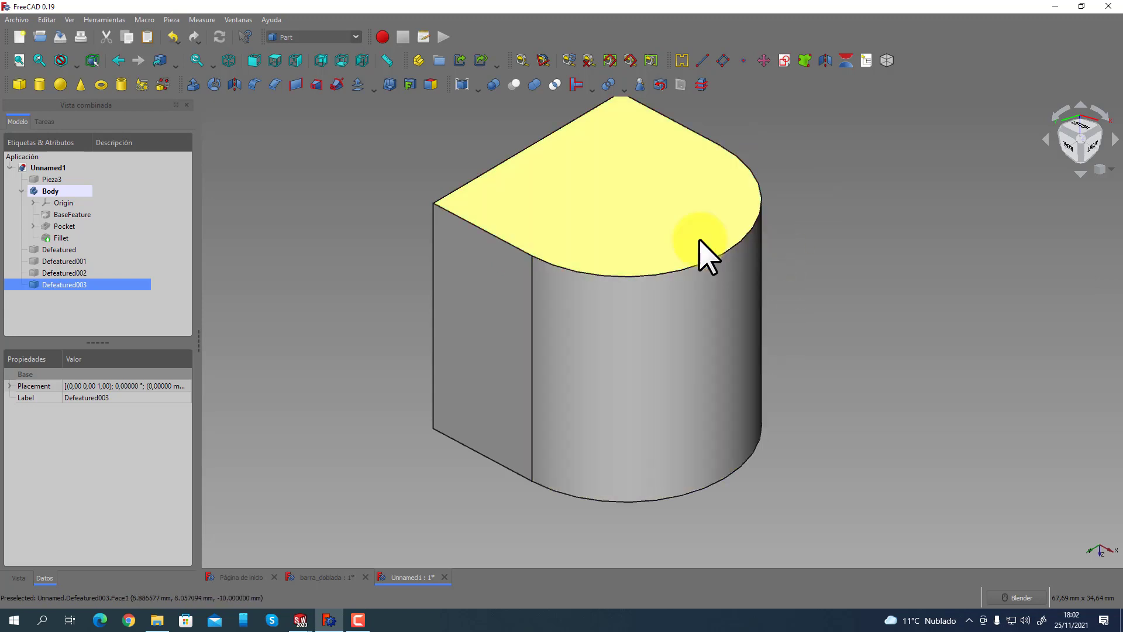
pyautogui.moveTo(700, 241); pyautogui.dragTo(647, 349, button='middle')
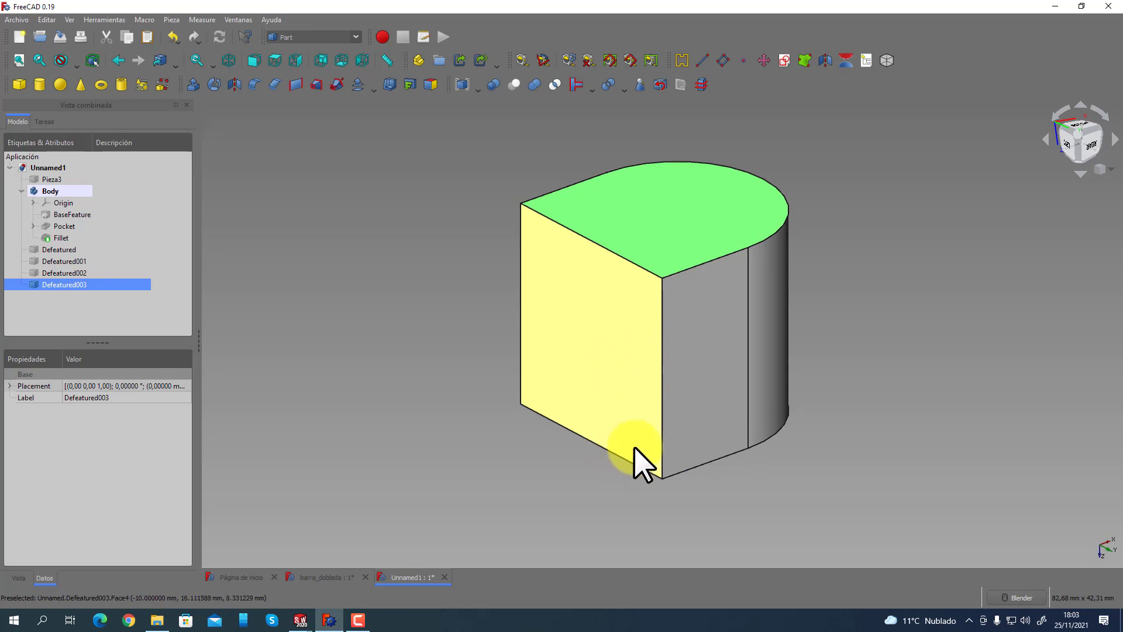
pyautogui.moveTo(741, 484); pyautogui.dragTo(784, 447, button='middle')
pyautogui.click(1068, 142)
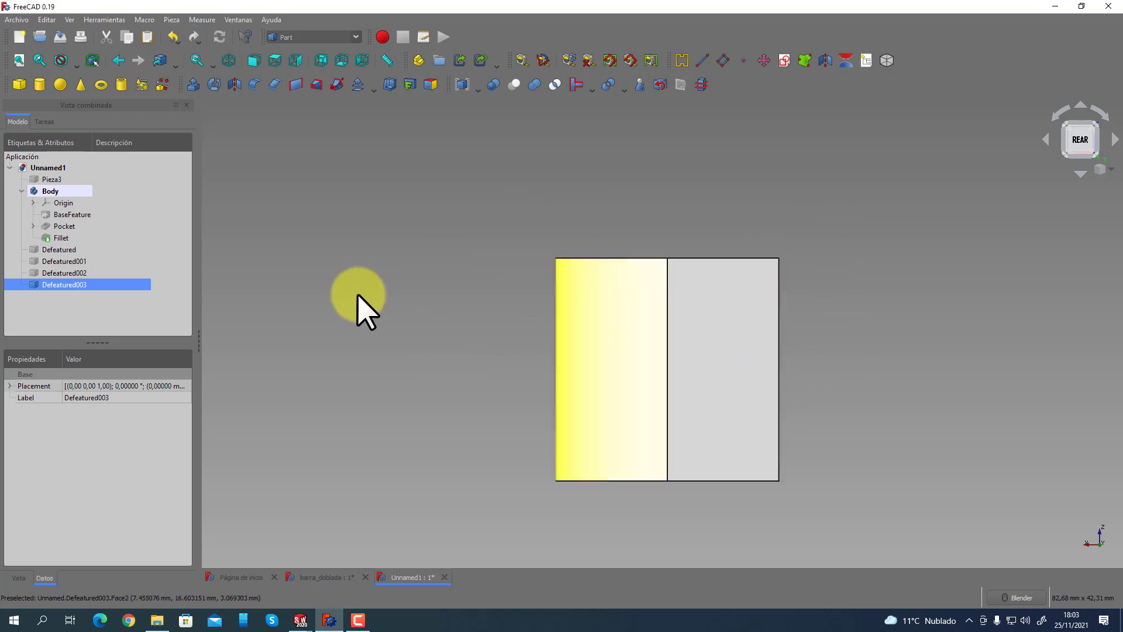
pyautogui.moveTo(359, 306); pyautogui.dragTo(617, 366, button='middle')
pyautogui.moveTo(325, 313); pyautogui.dragTo(383, 393, button='middle')
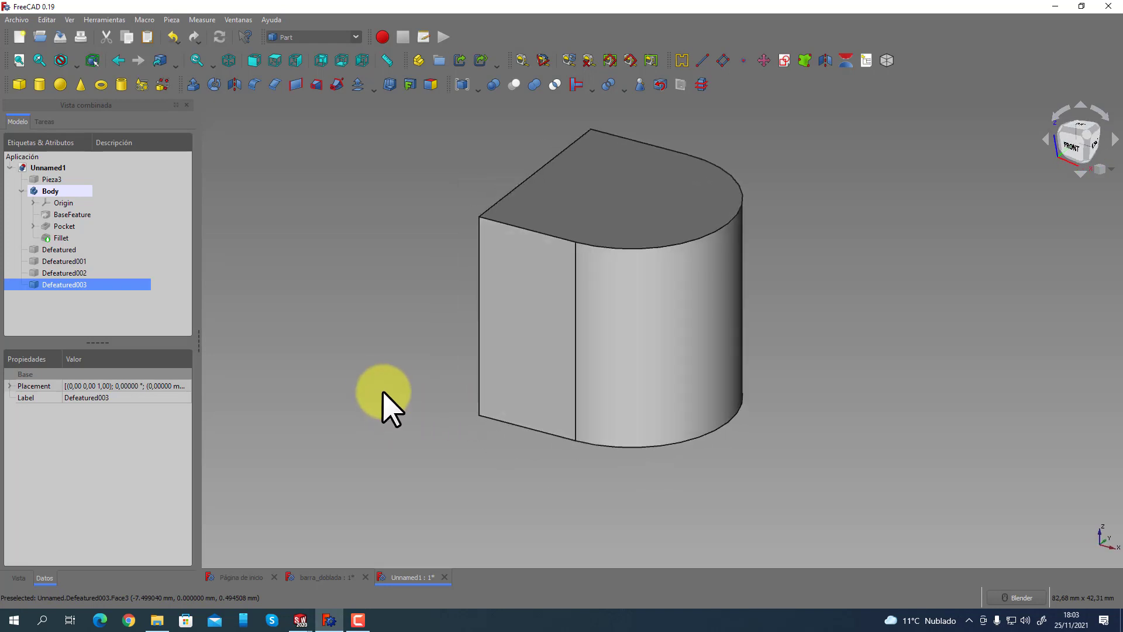
# Close Pieza3 and barra_doblada without saving, then open Archivo > Abrir to list Pieza3.STEP.
pyautogui.moveTo(296, 621)
pyautogui.click(323, 588)
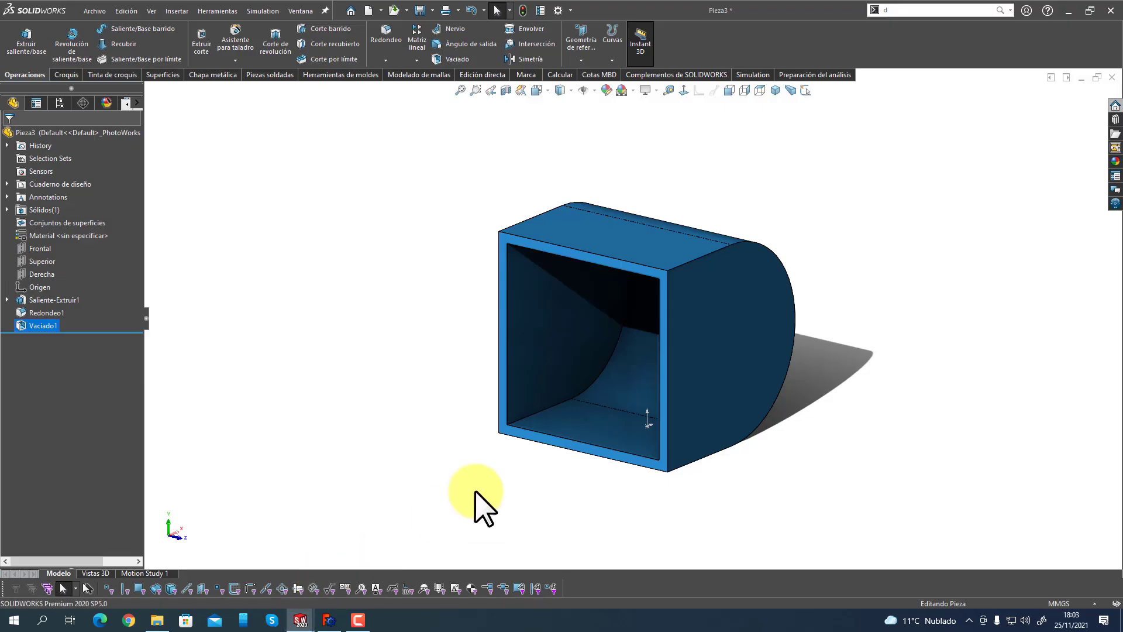
pyautogui.click(1112, 78)
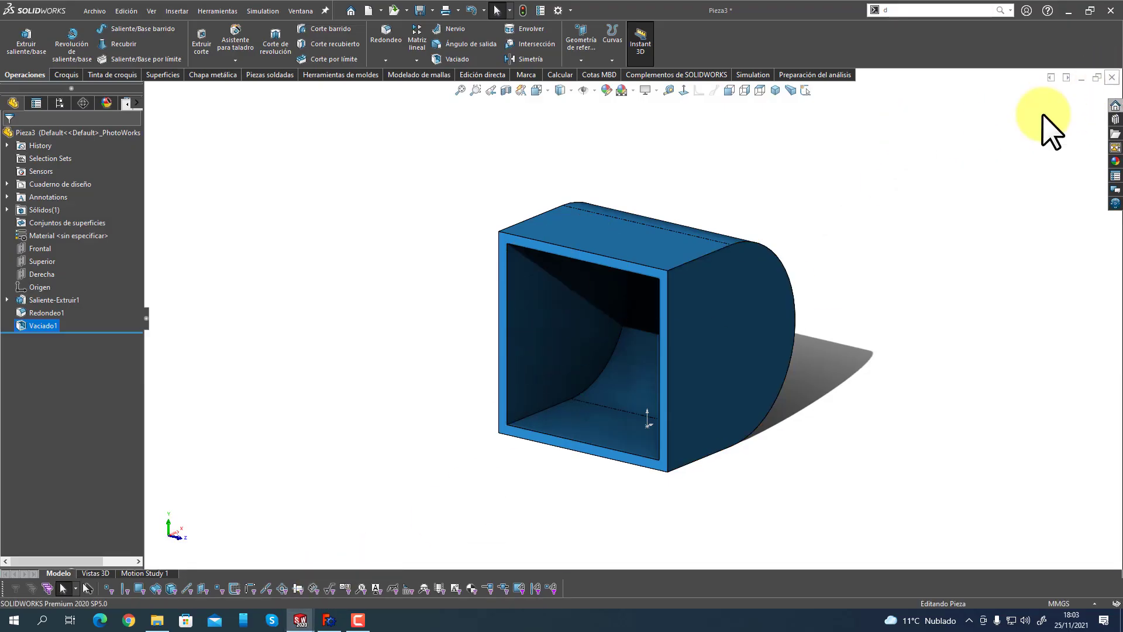
pyautogui.click(547, 313)
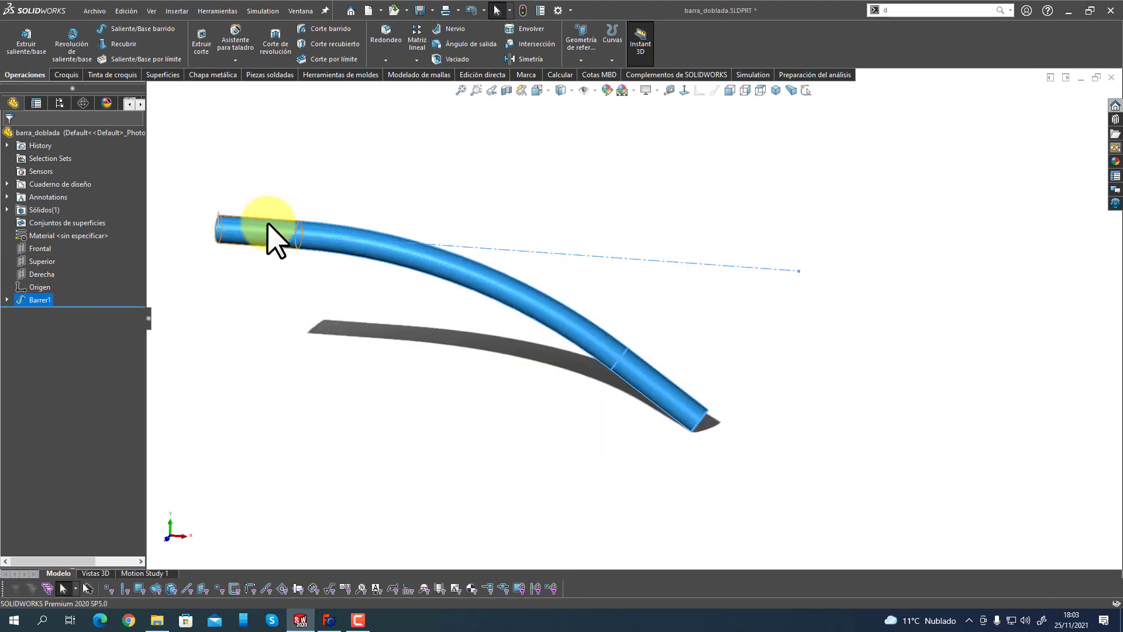
pyautogui.click(1111, 77)
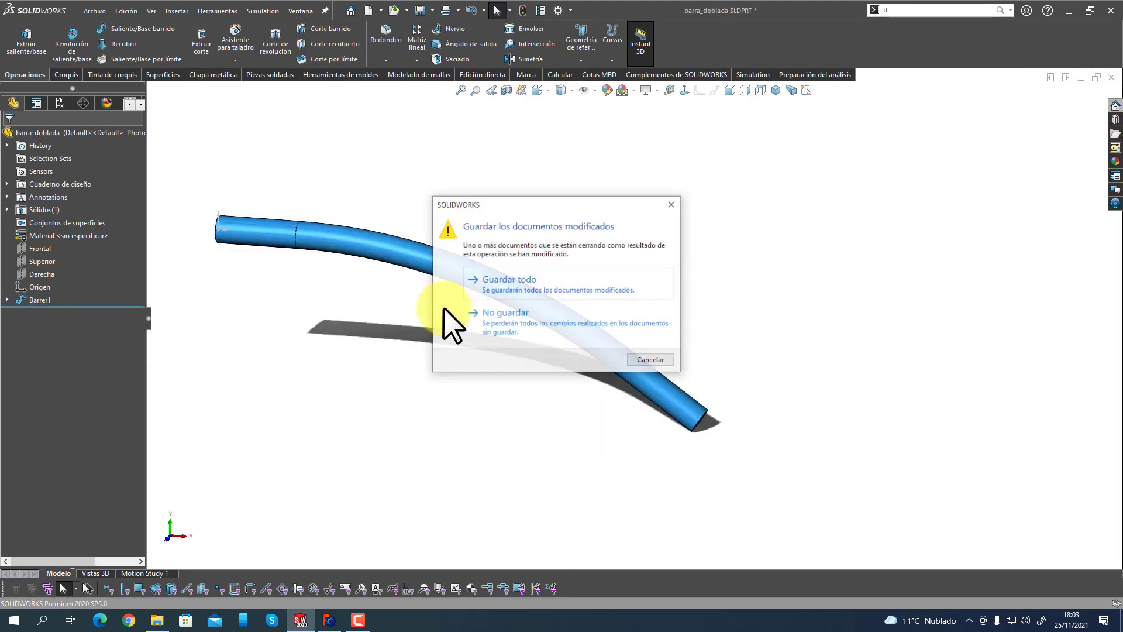
pyautogui.click(515, 318)
pyautogui.click(94, 11)
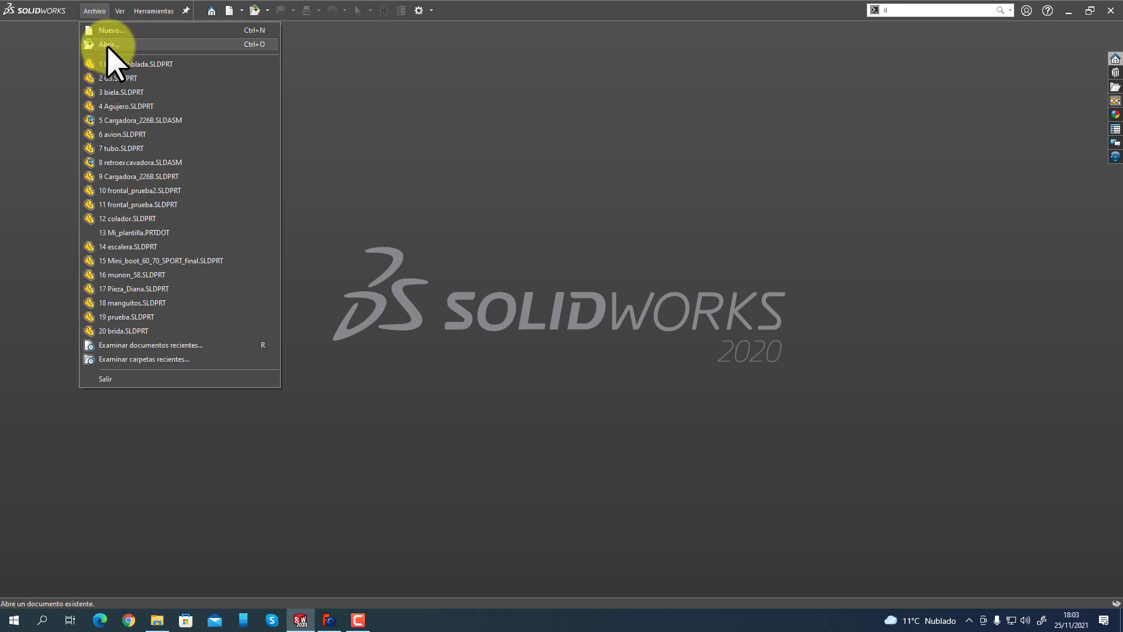
pyautogui.click(108, 45)
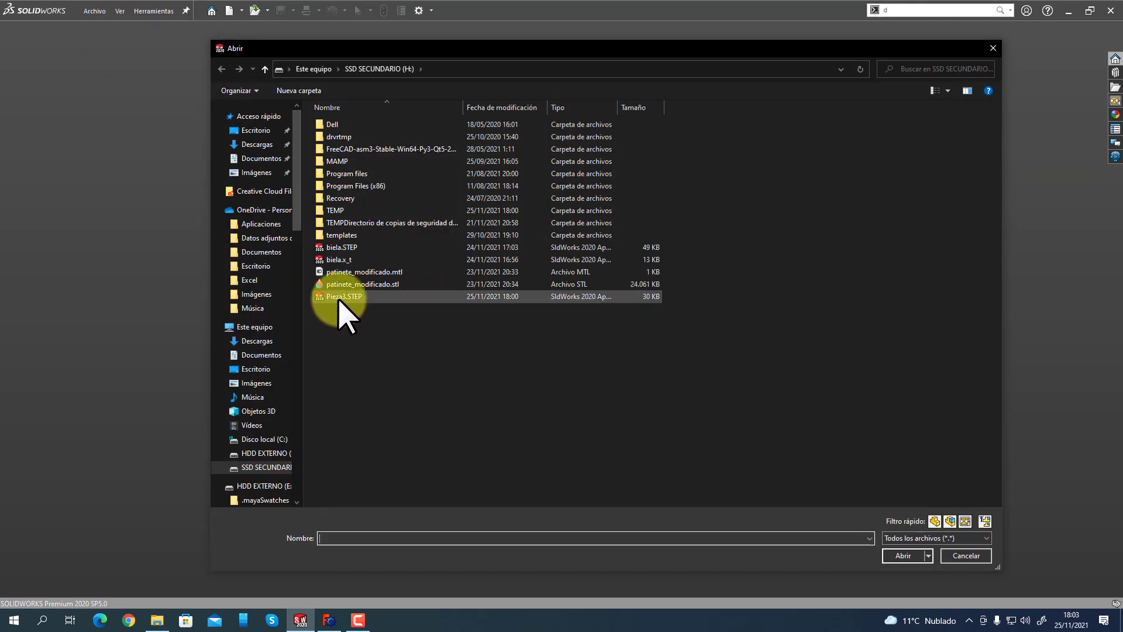
# Open Pieza3.STEP as a part, accept the clean import diagnosis, and orbit into the hollow.
pyautogui.click(329, 297)
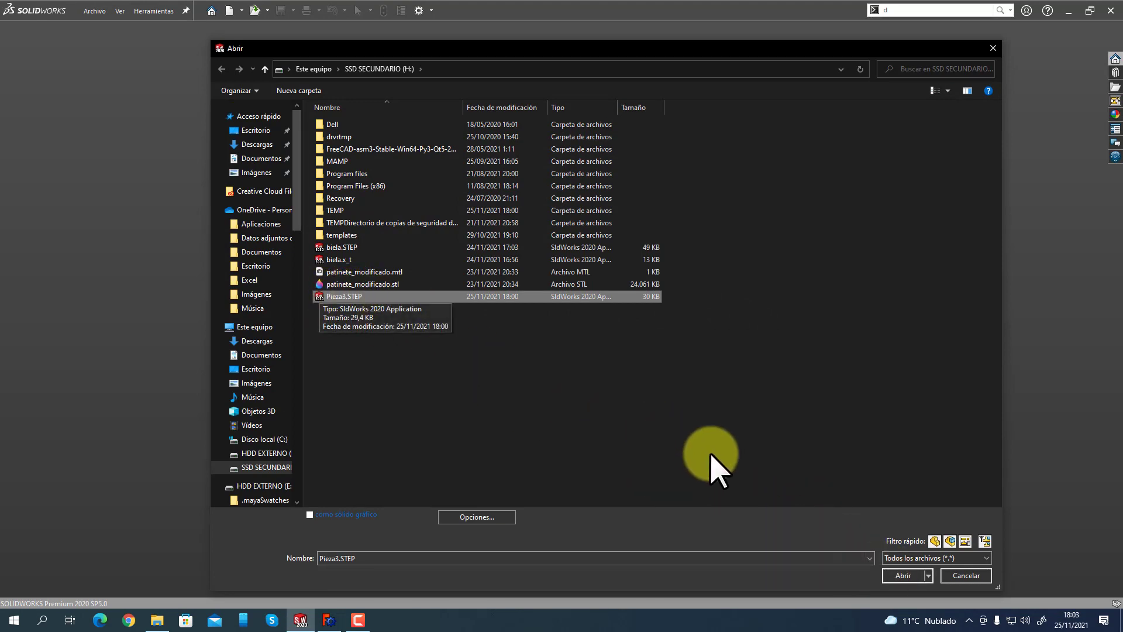
pyautogui.click(899, 573)
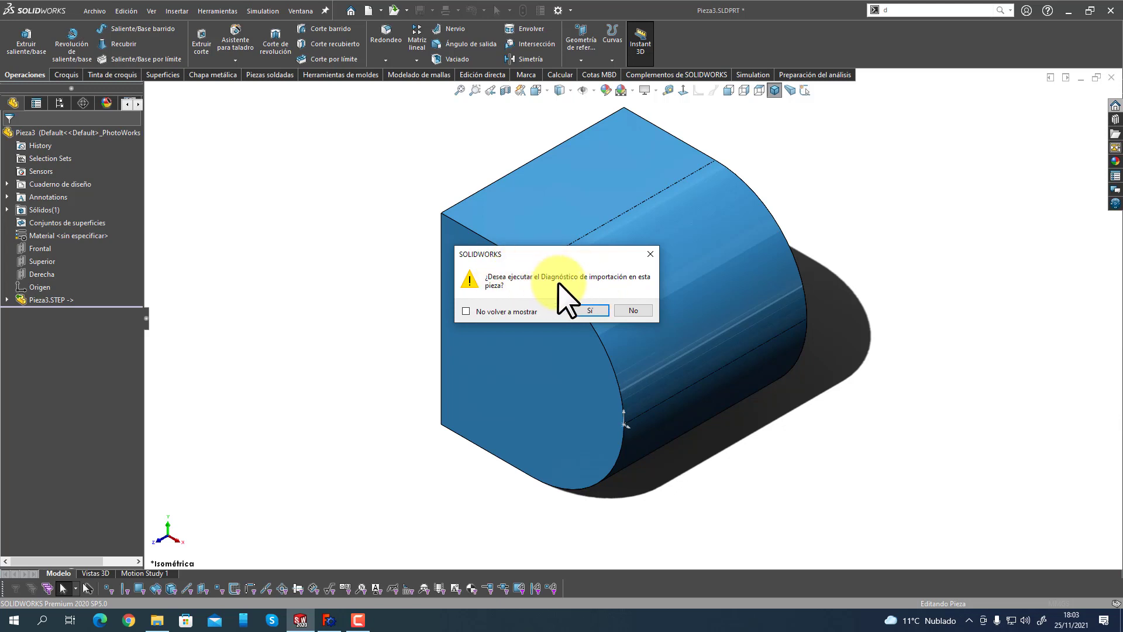
pyautogui.click(596, 310)
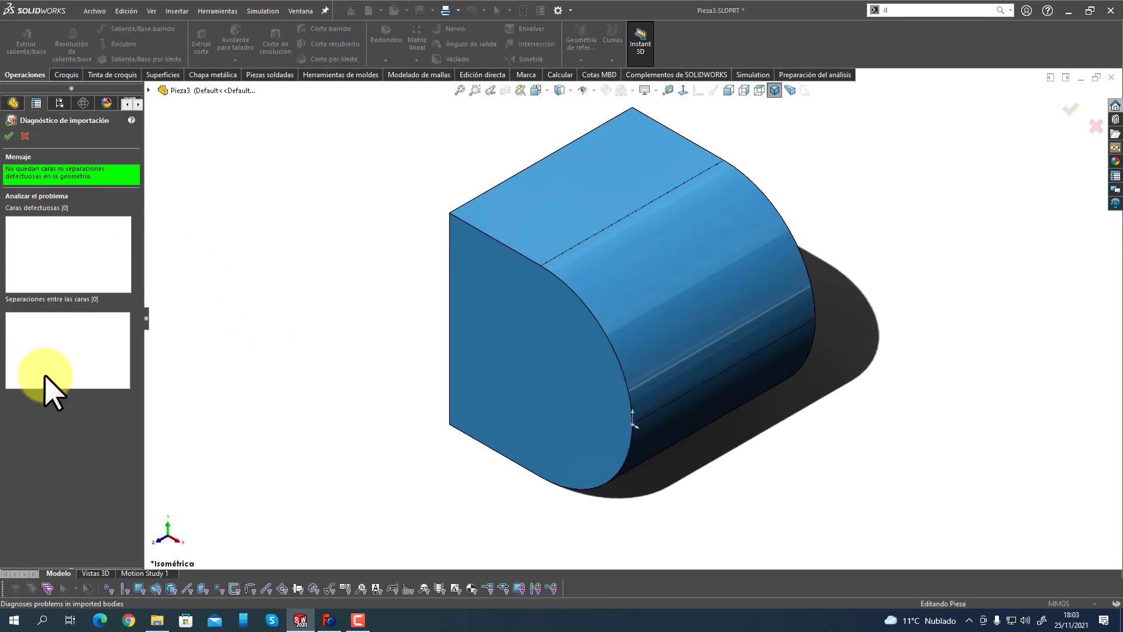
pyautogui.click(9, 136)
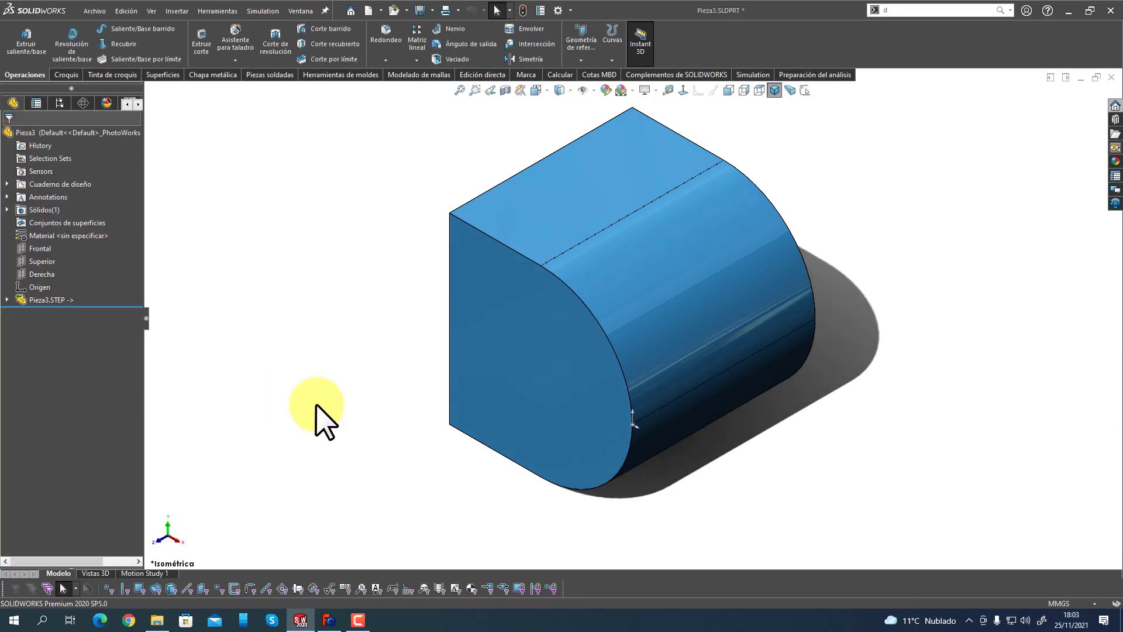
pyautogui.moveTo(316, 406); pyautogui.dragTo(501, 389, button='middle')
# Use Move Face to shift the hollow's inner curved face about 8 mm along the part.
pyautogui.click(504, 386)
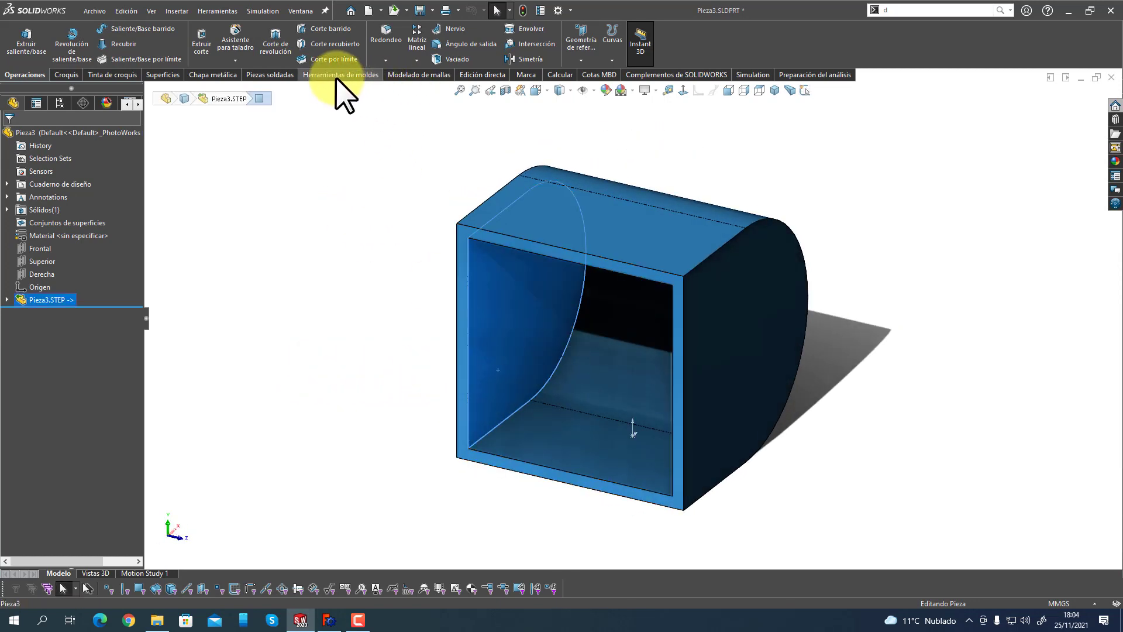
pyautogui.click(480, 74)
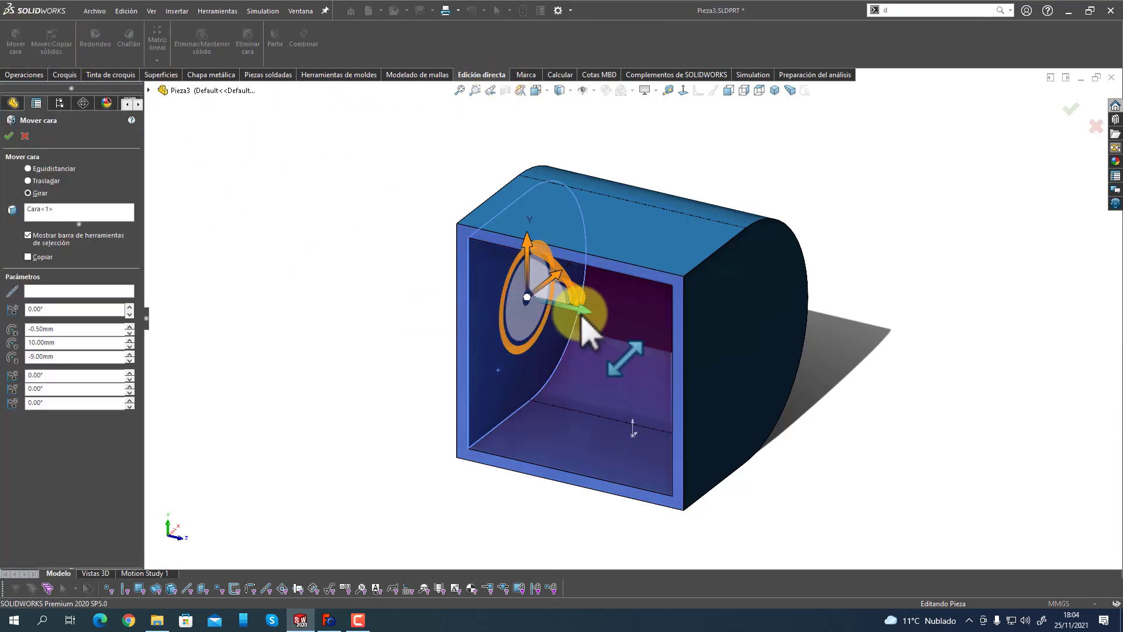
pyautogui.moveTo(594, 334); pyautogui.dragTo(647, 388)
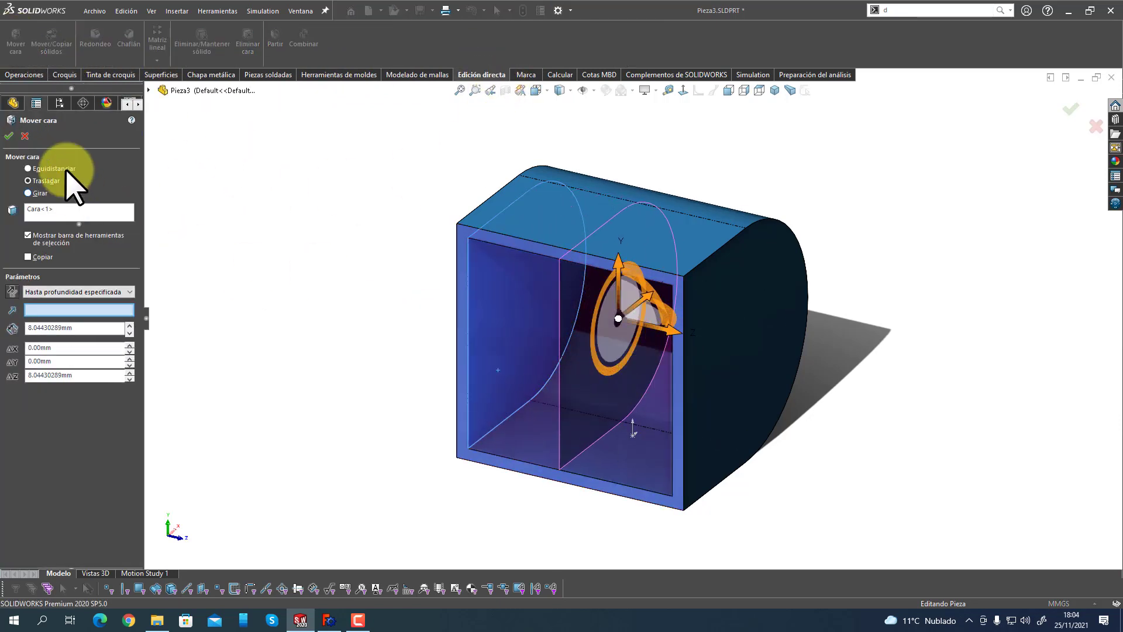
pyautogui.click(8, 137)
pyautogui.moveTo(414, 396); pyautogui.dragTo(664, 339, button='middle')
pyautogui.click(616, 418)
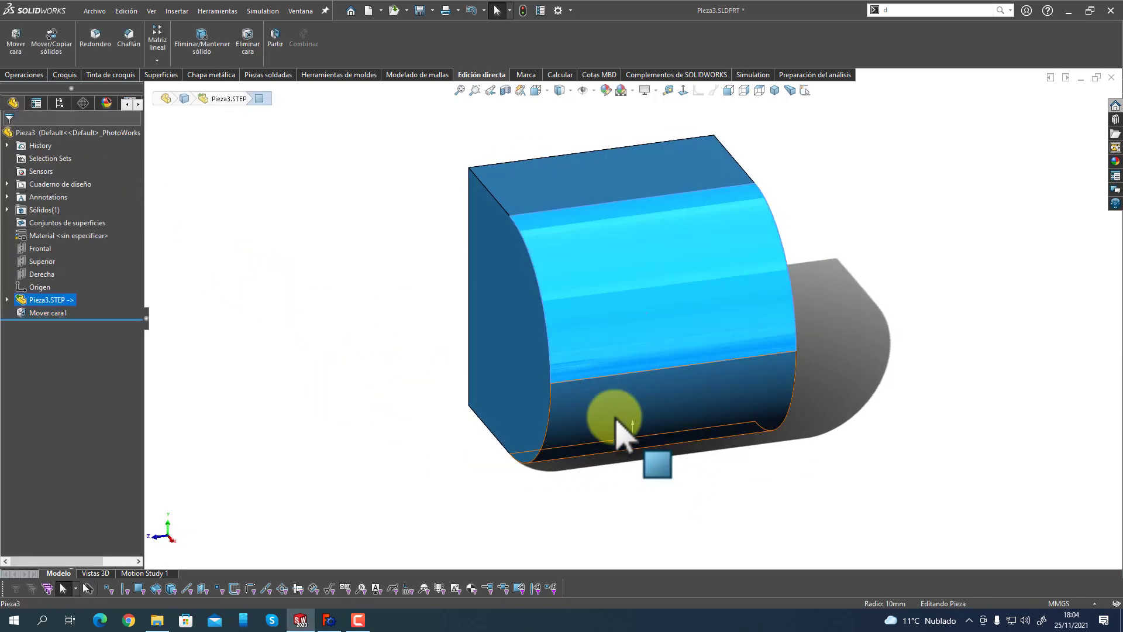
# Attempt Delete Face on the two curved outer faces, then cancel the failed deletion.
pyautogui.click(611, 417)
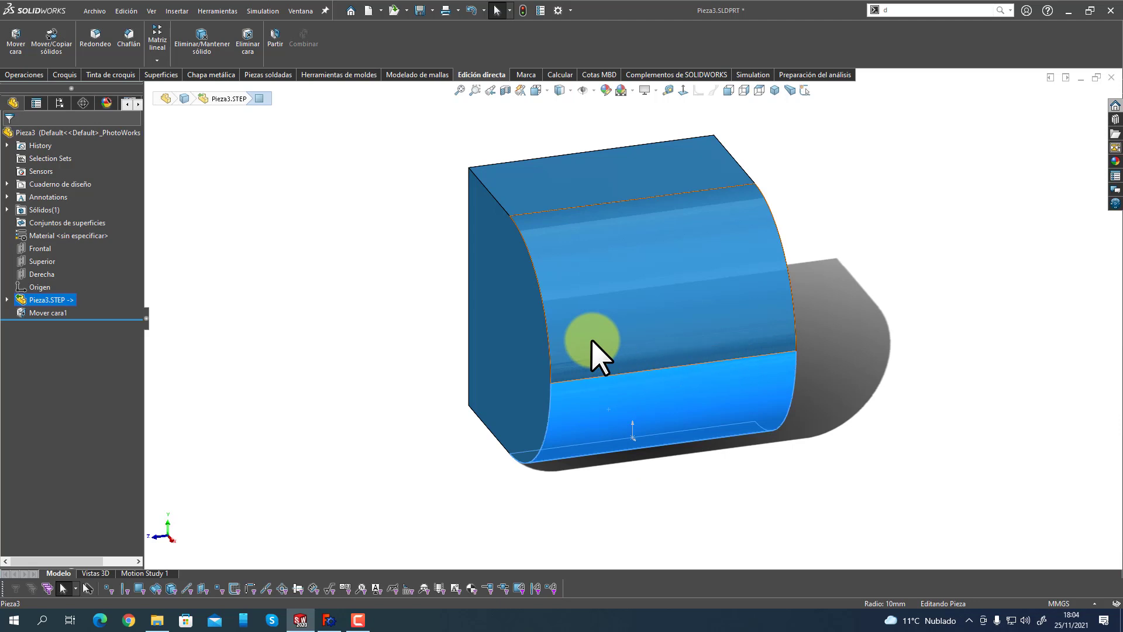
pyautogui.moveTo(592, 342); pyautogui.dragTo(418, 349, button='middle')
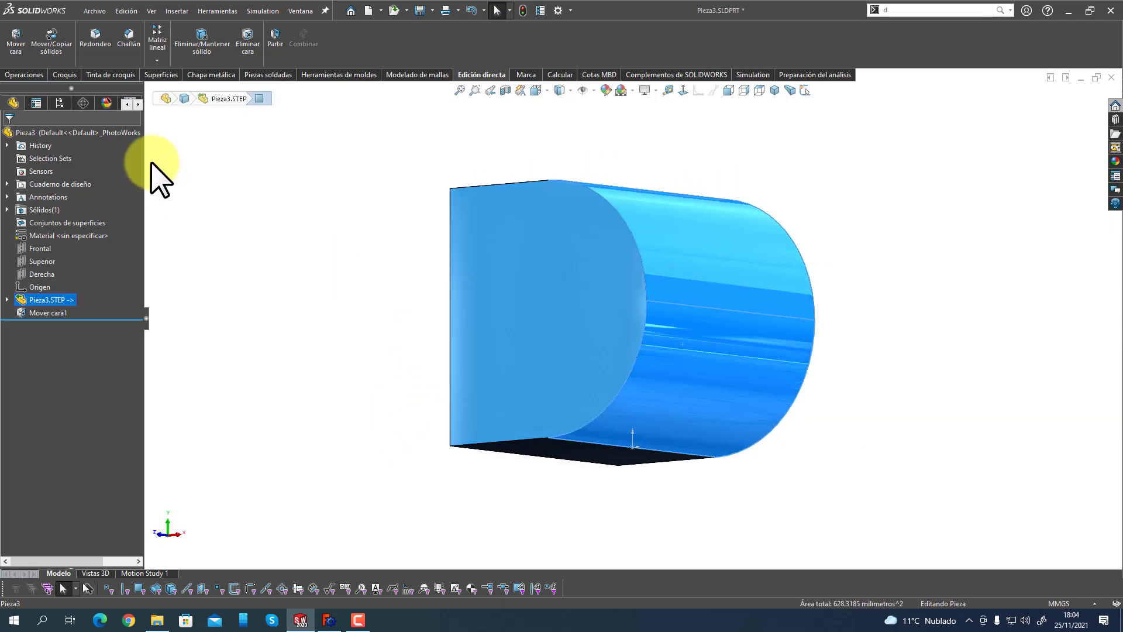
pyautogui.click(247, 48)
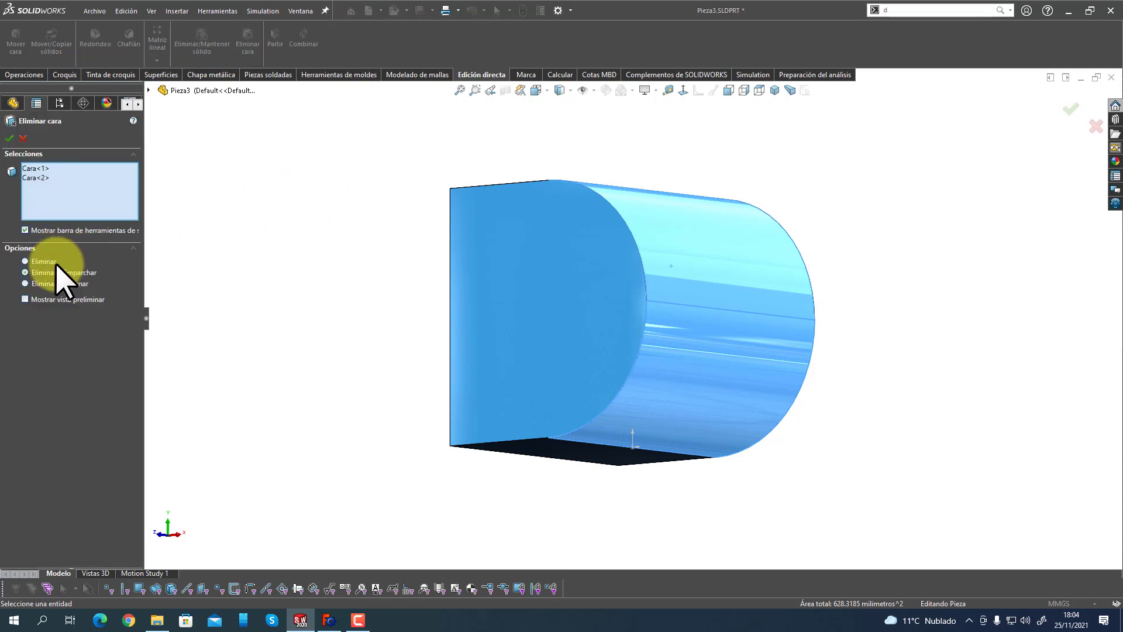
pyautogui.click(10, 139)
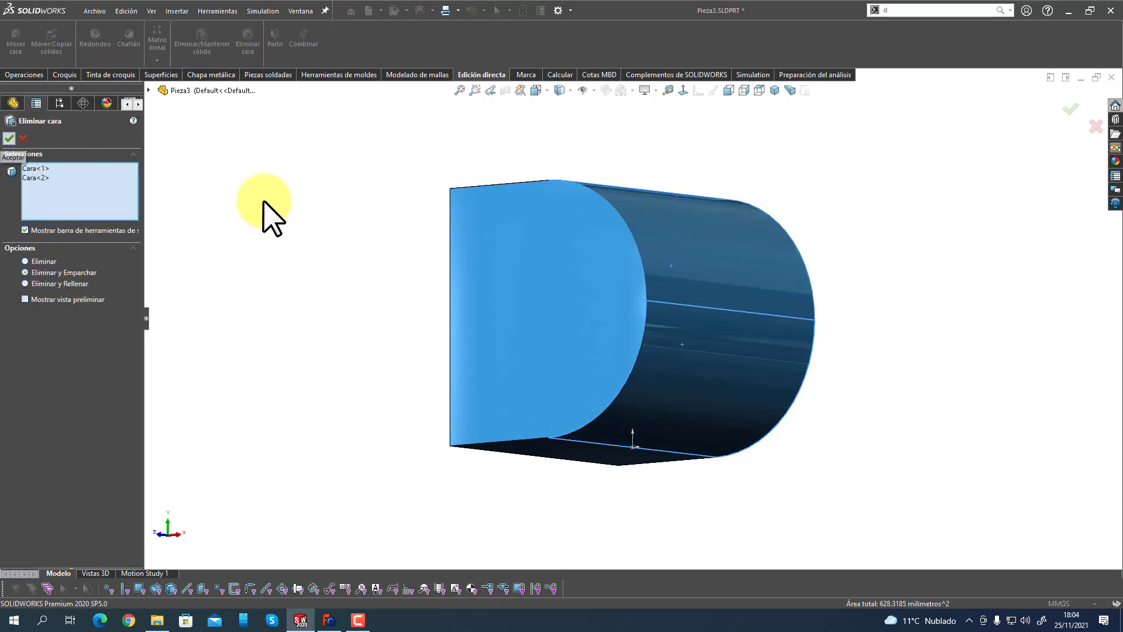
pyautogui.click(22, 138)
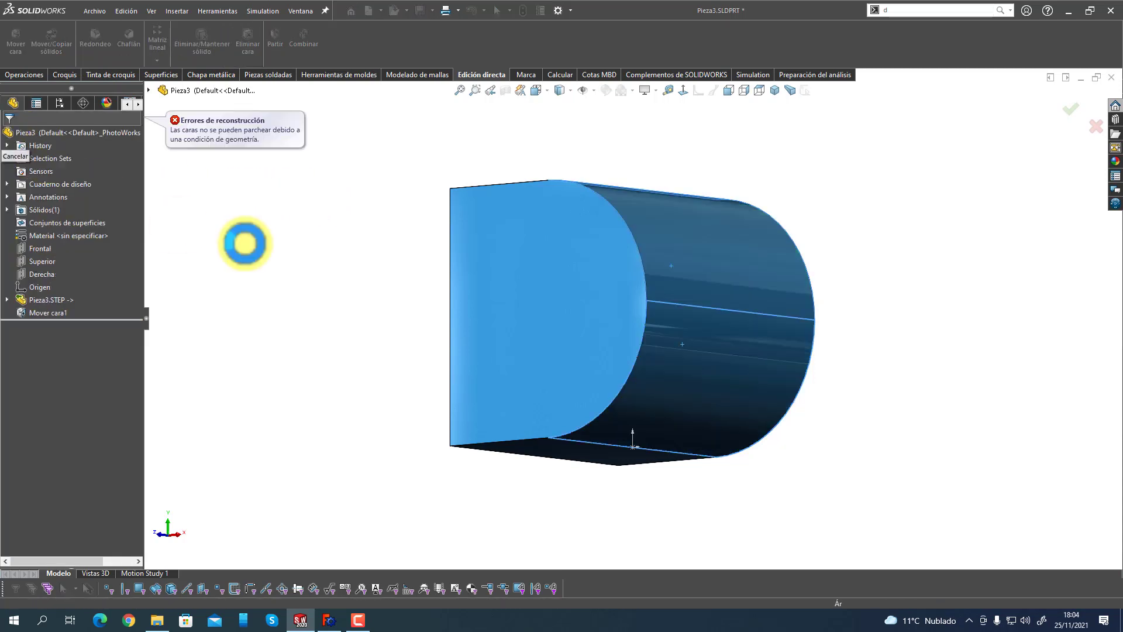
pyautogui.moveTo(363, 263); pyautogui.dragTo(497, 295, button='middle')
# Delete the hollow's five inner faces with Delete and Patch, leaving a solid D-shaped block.
pyautogui.click(610, 346)
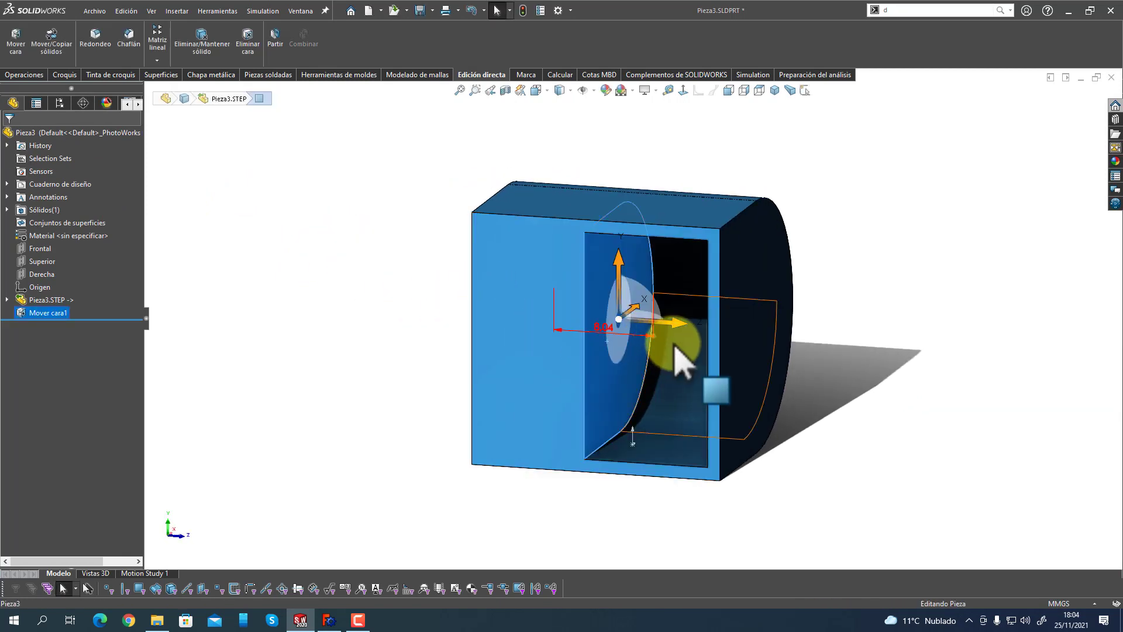
pyautogui.moveTo(588, 421); pyautogui.dragTo(634, 387, button='middle')
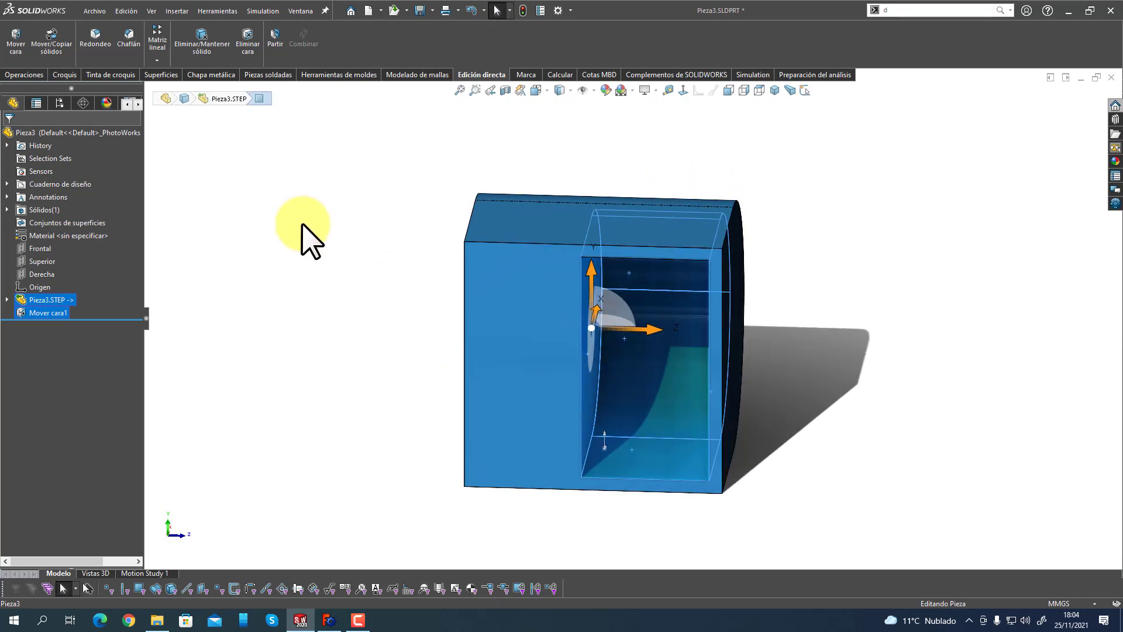
pyautogui.click(252, 53)
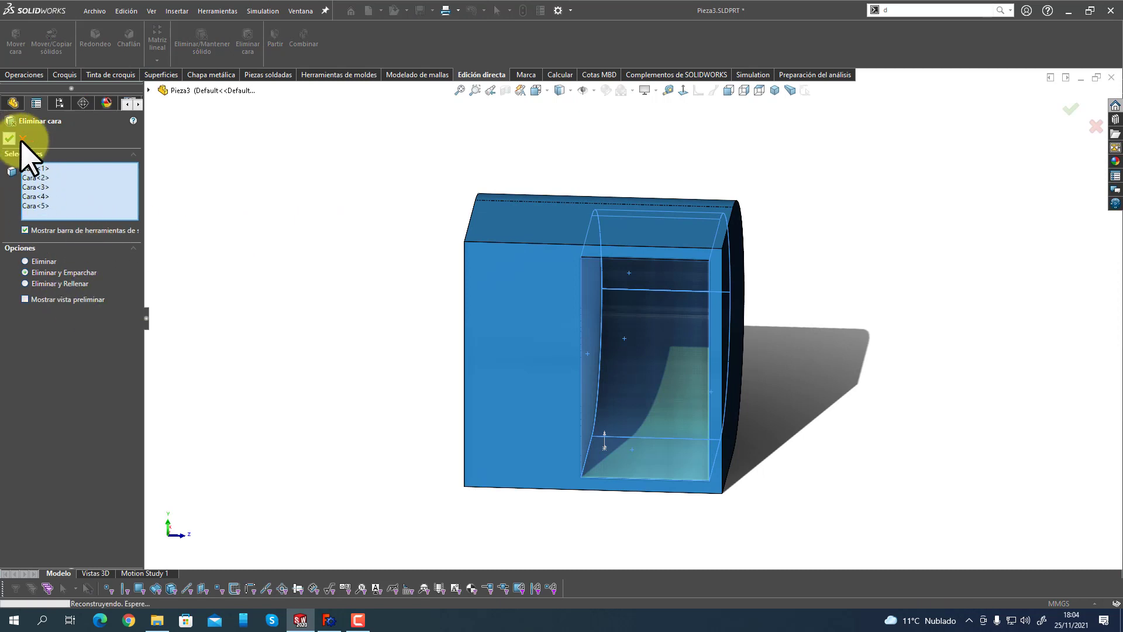
pyautogui.moveTo(314, 313); pyautogui.dragTo(425, 376, button='middle')
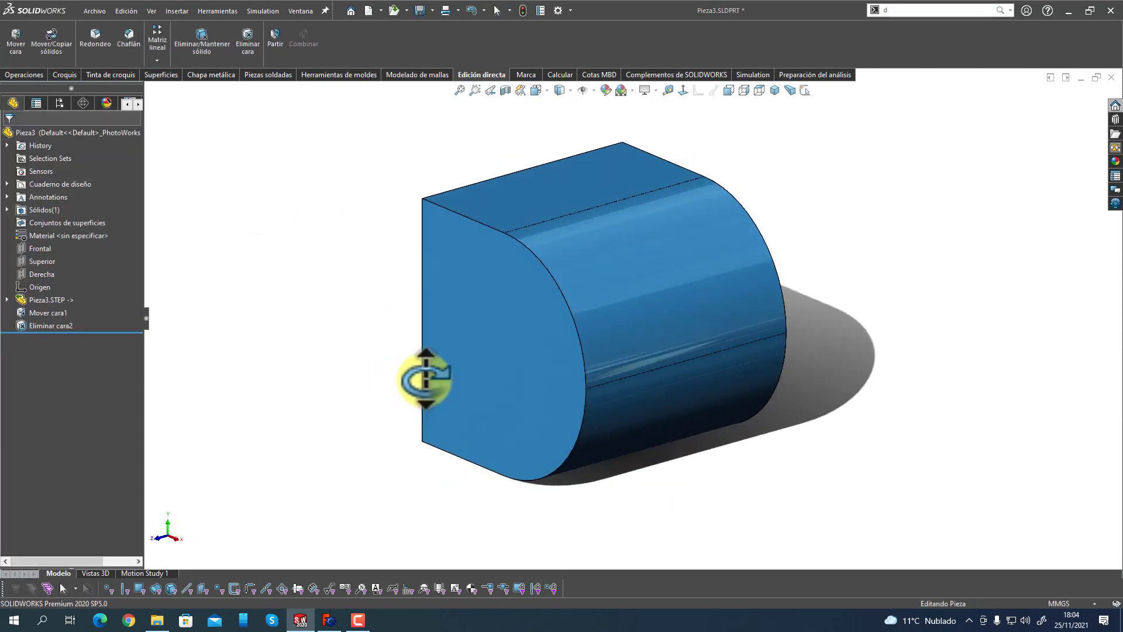
pyautogui.click(647, 339)
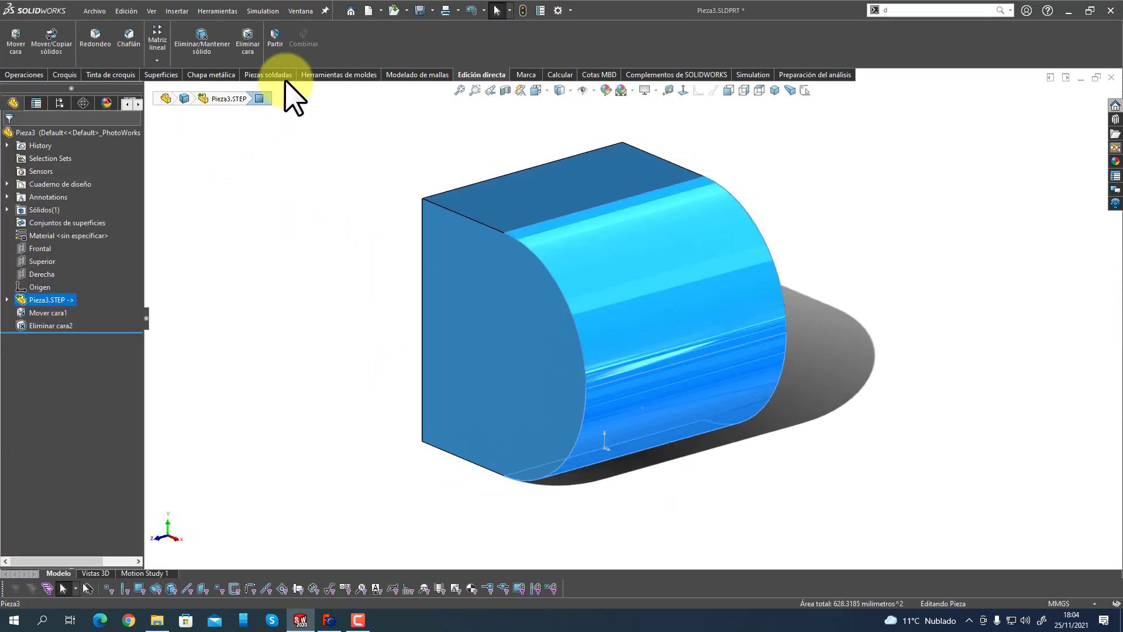
pyautogui.click(248, 46)
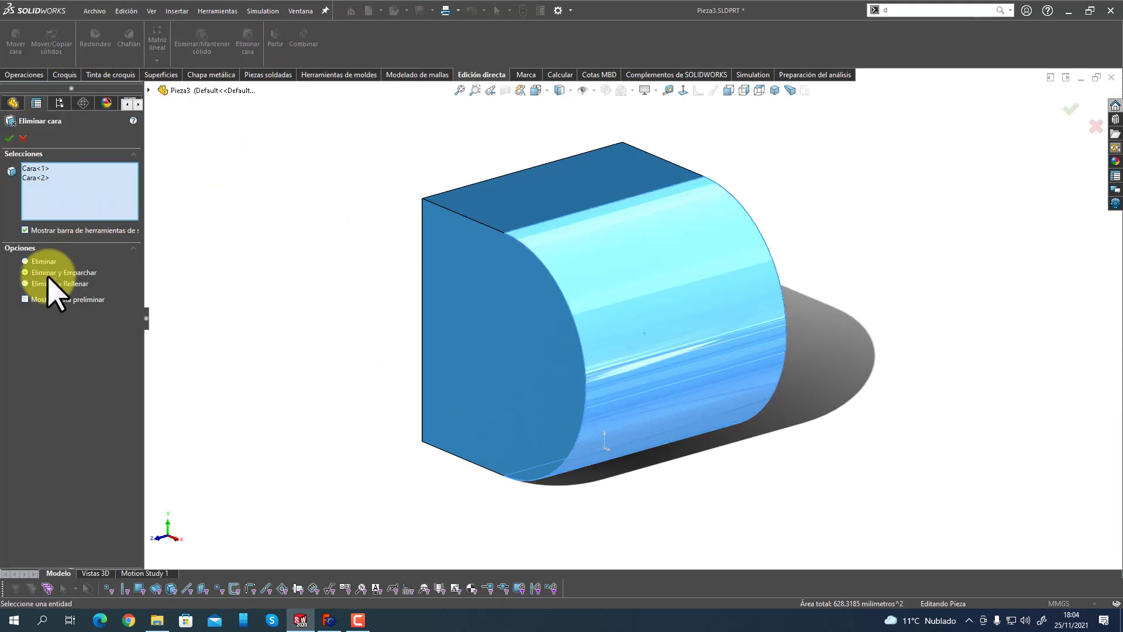
pyautogui.click(9, 138)
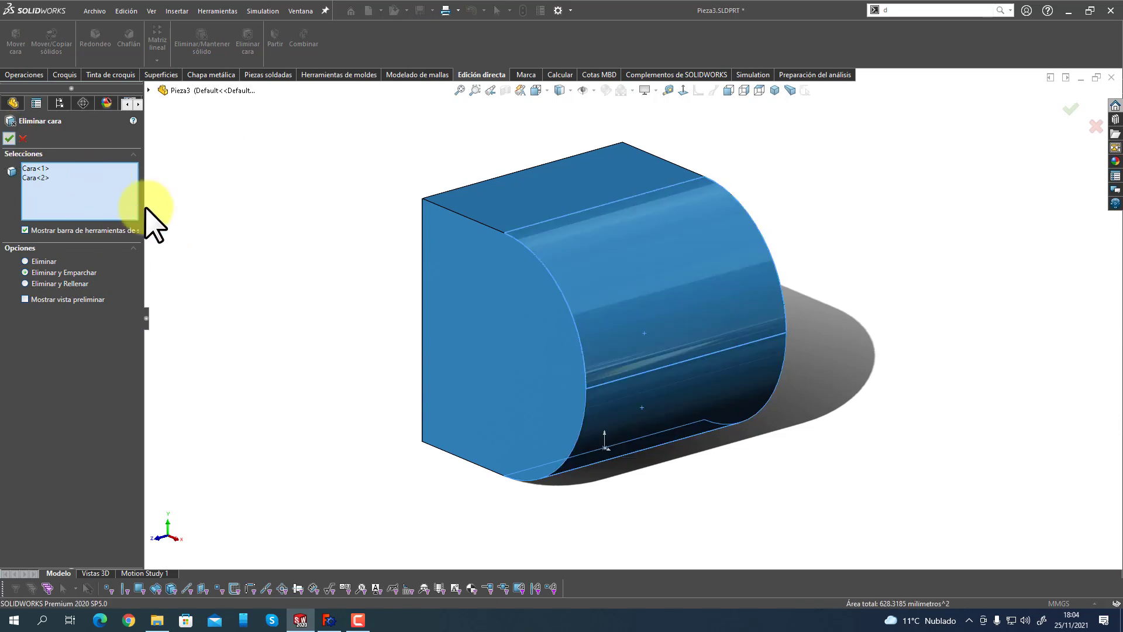
pyautogui.click(23, 140)
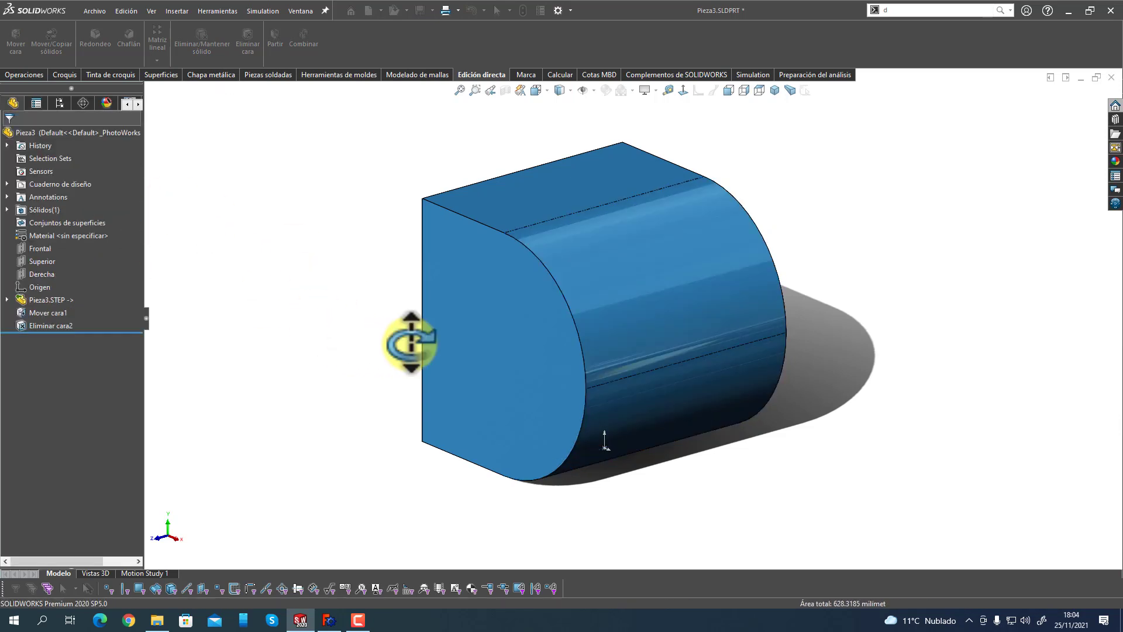
pyautogui.moveTo(414, 338); pyautogui.dragTo(440, 330, button='middle')
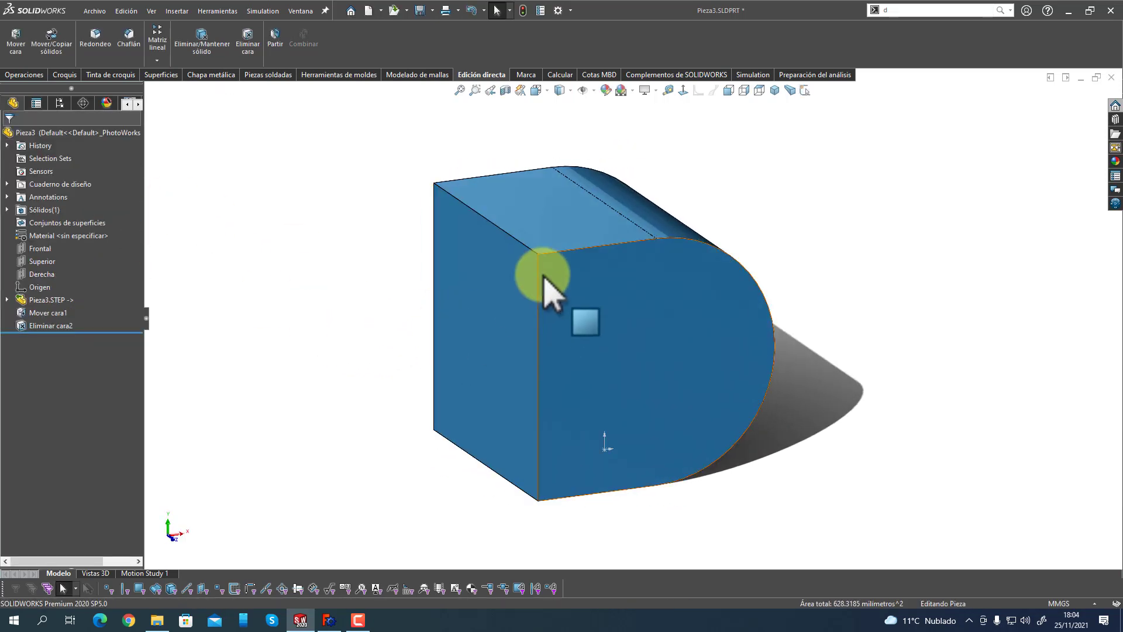
pyautogui.click(538, 234)
pyautogui.click(20, 52)
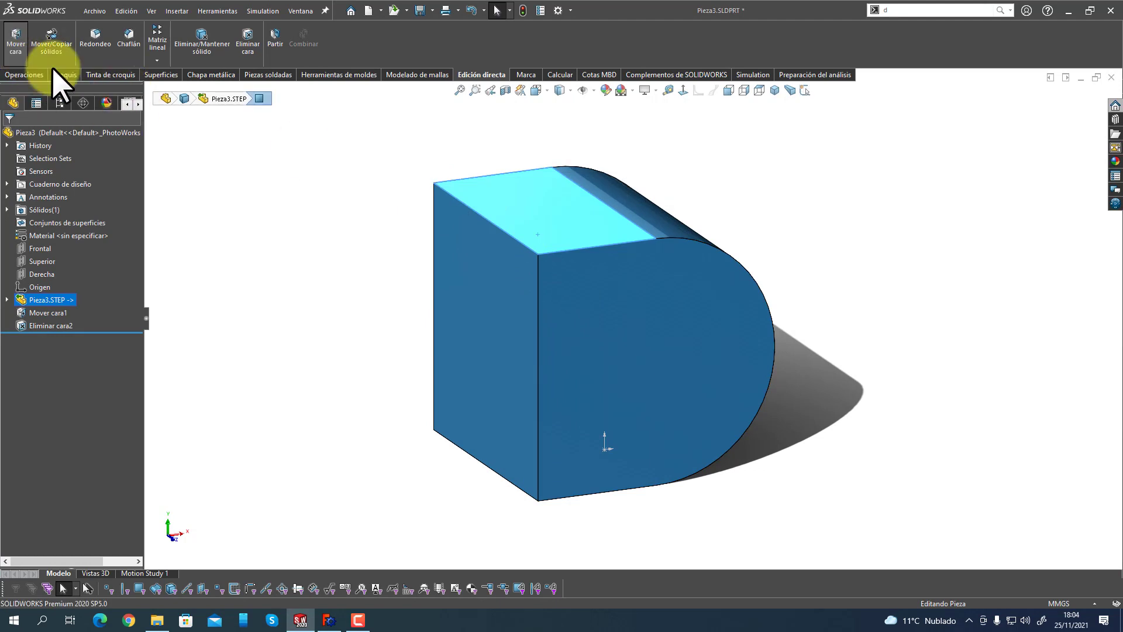
pyautogui.moveTo(547, 158); pyautogui.dragTo(559, 190)
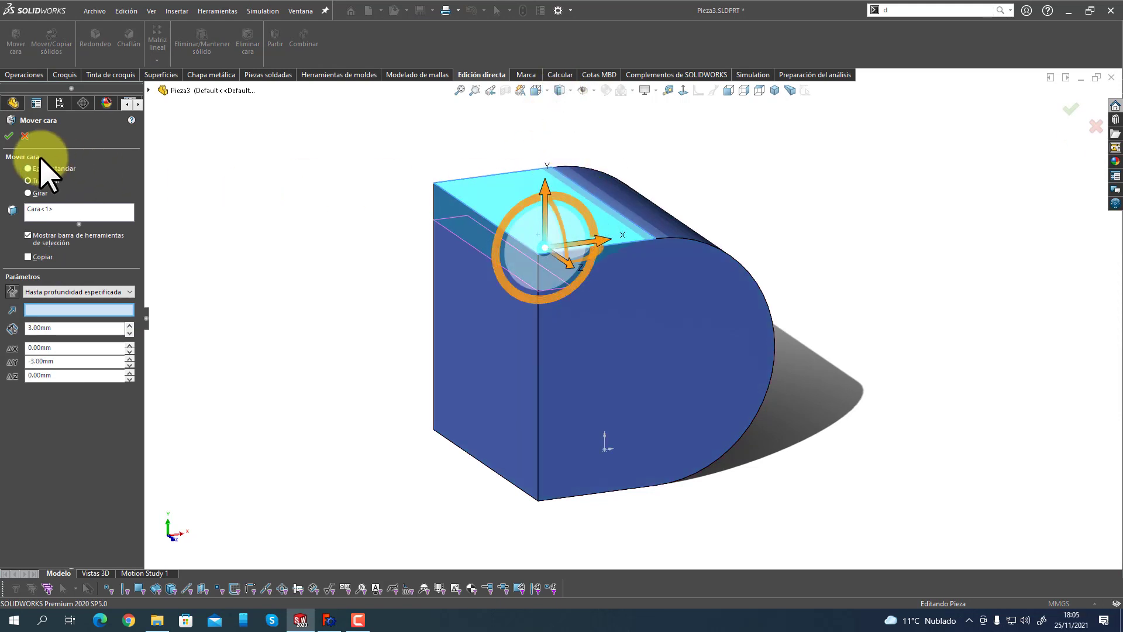
pyautogui.click(11, 136)
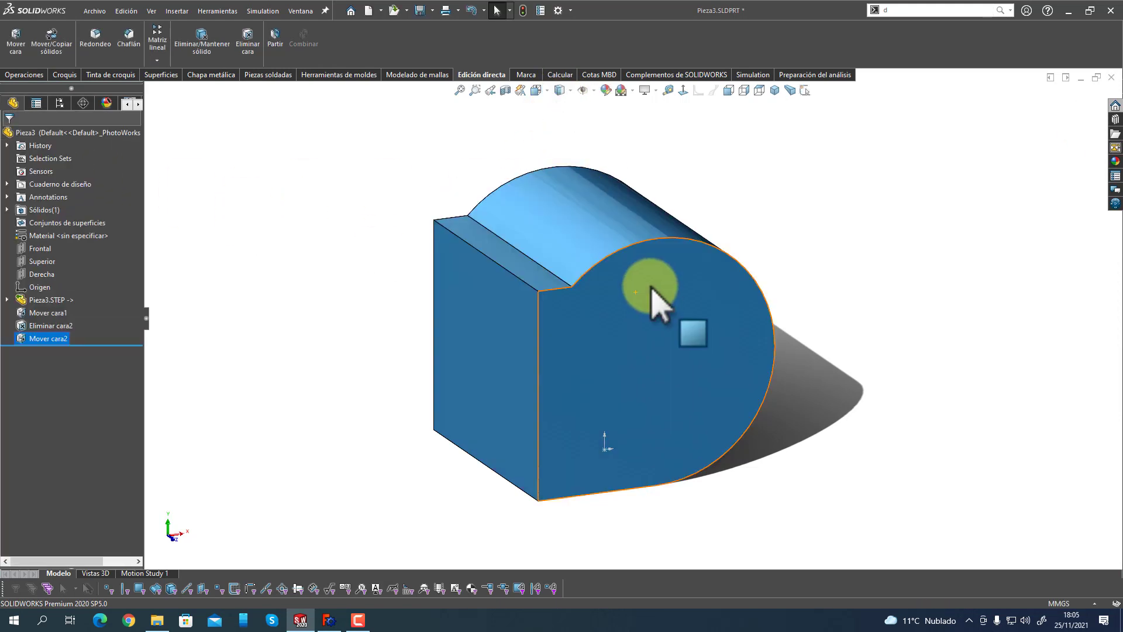
pyautogui.click(127, 11)
pyautogui.click(140, 29)
pyautogui.moveTo(218, 93); pyautogui.dragTo(444, 280, button='middle')
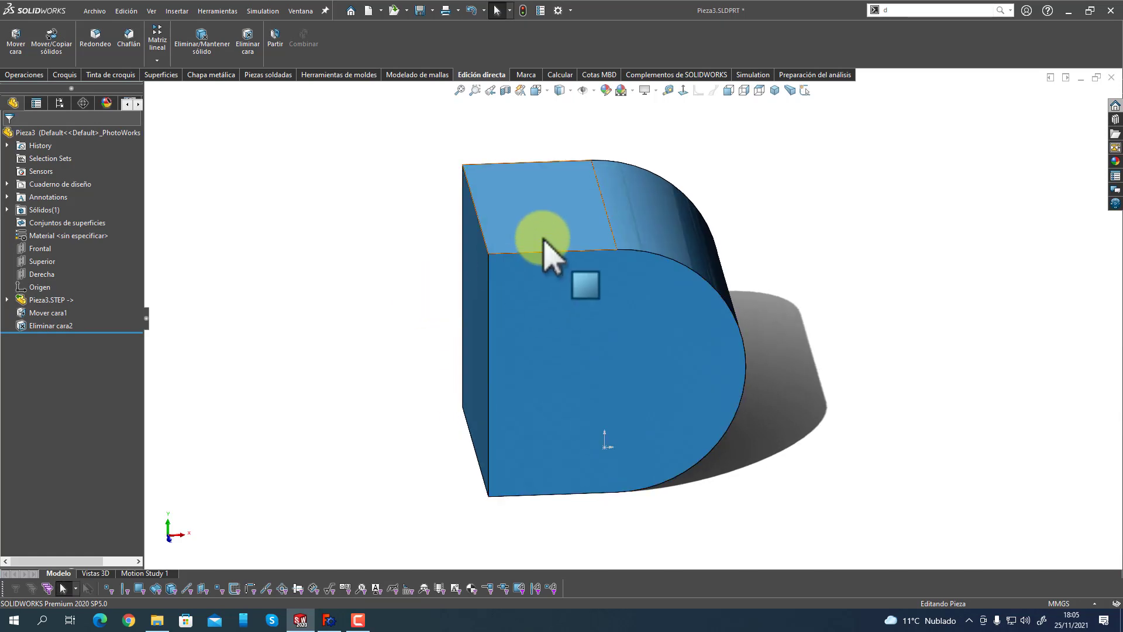
pyautogui.click(616, 235)
pyautogui.moveTo(640, 244); pyautogui.dragTo(556, 409, button='middle')
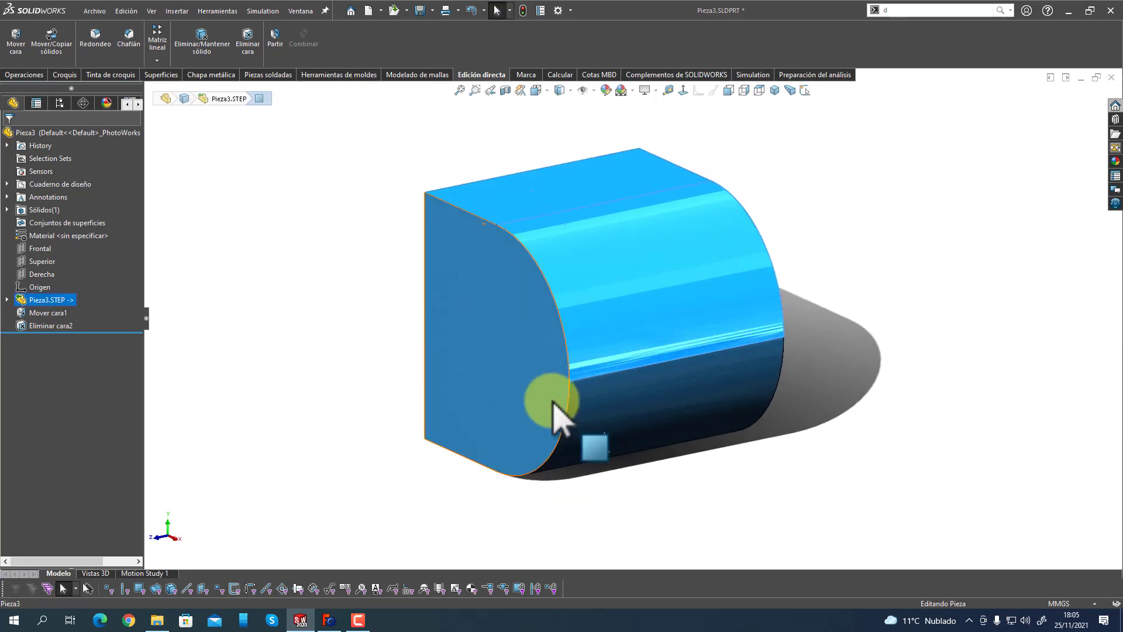
pyautogui.moveTo(400, 376); pyautogui.dragTo(283, 318, button='middle')
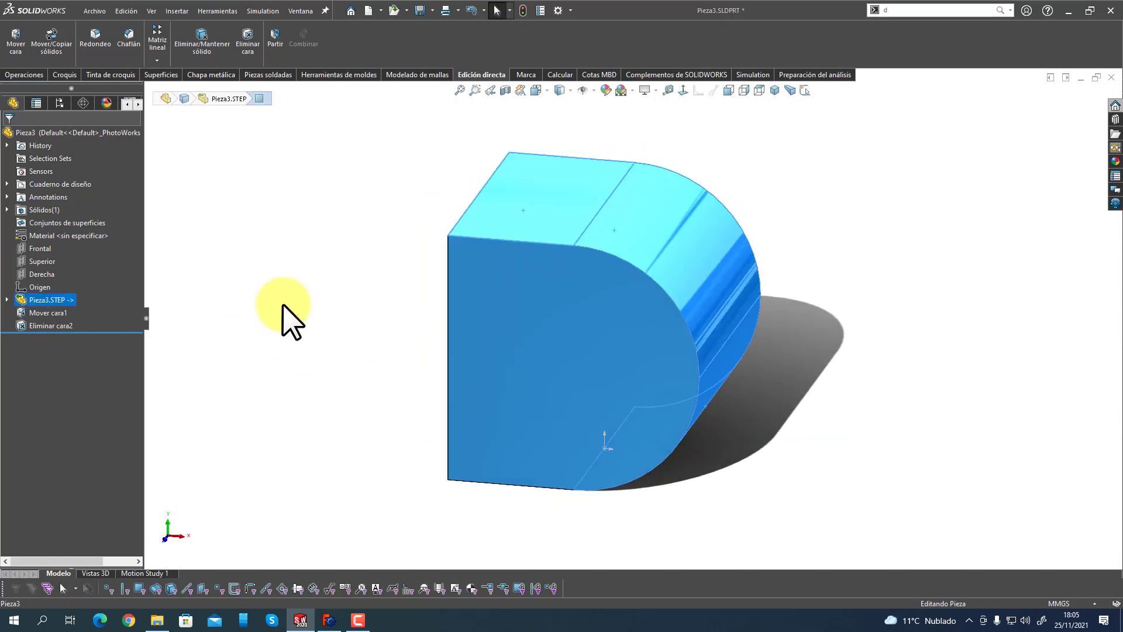
# Start Move Face in Offset mode and adjust the offset distance for the three faces.
pyautogui.click(14, 52)
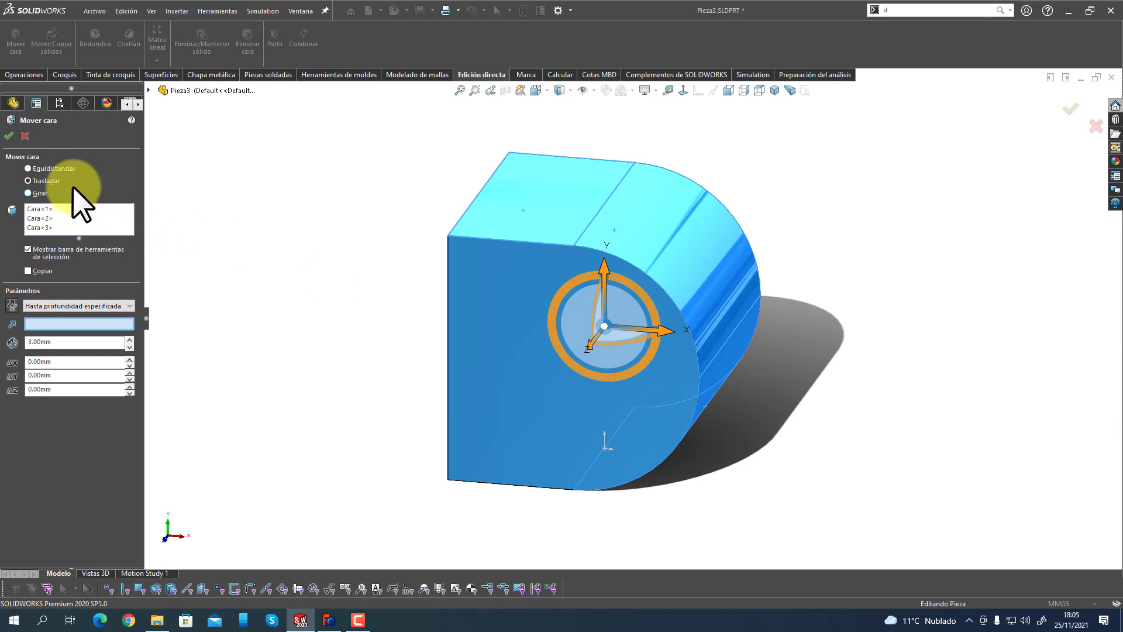
pyautogui.click(56, 169)
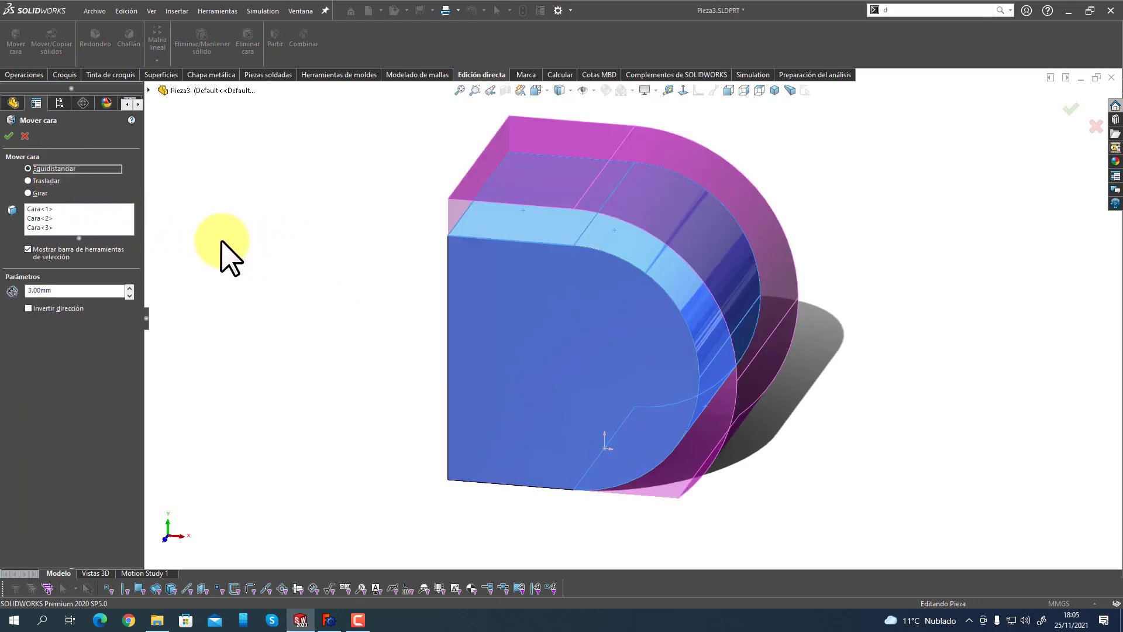
pyautogui.click(129, 295)
pyautogui.click(129, 295)
pyautogui.click(129, 296)
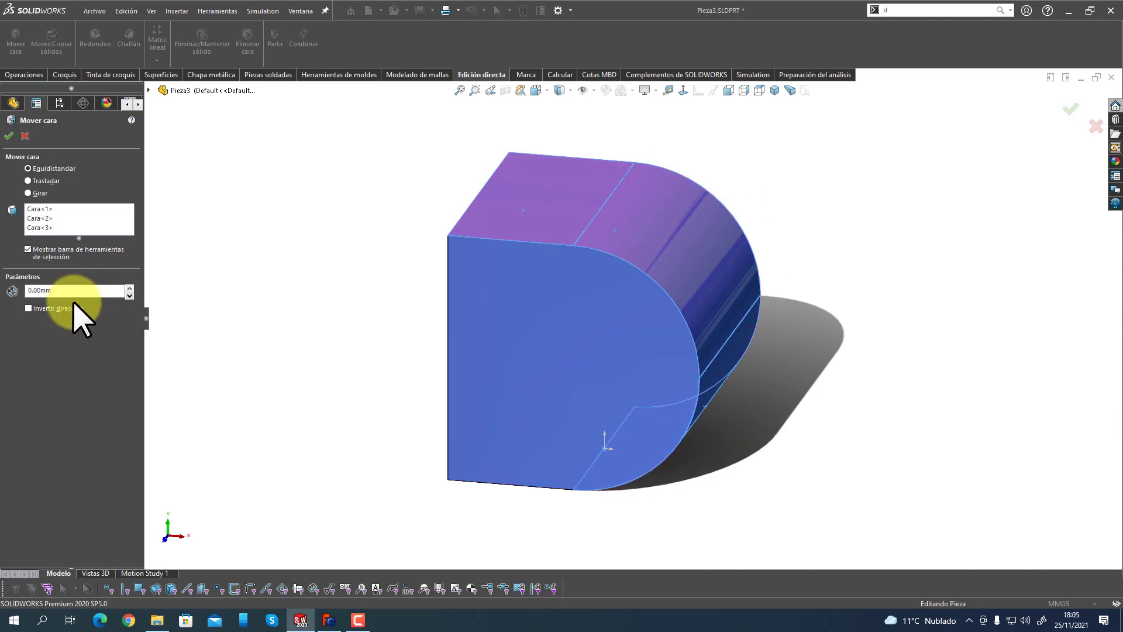
pyautogui.click(129, 287)
pyautogui.click(129, 287)
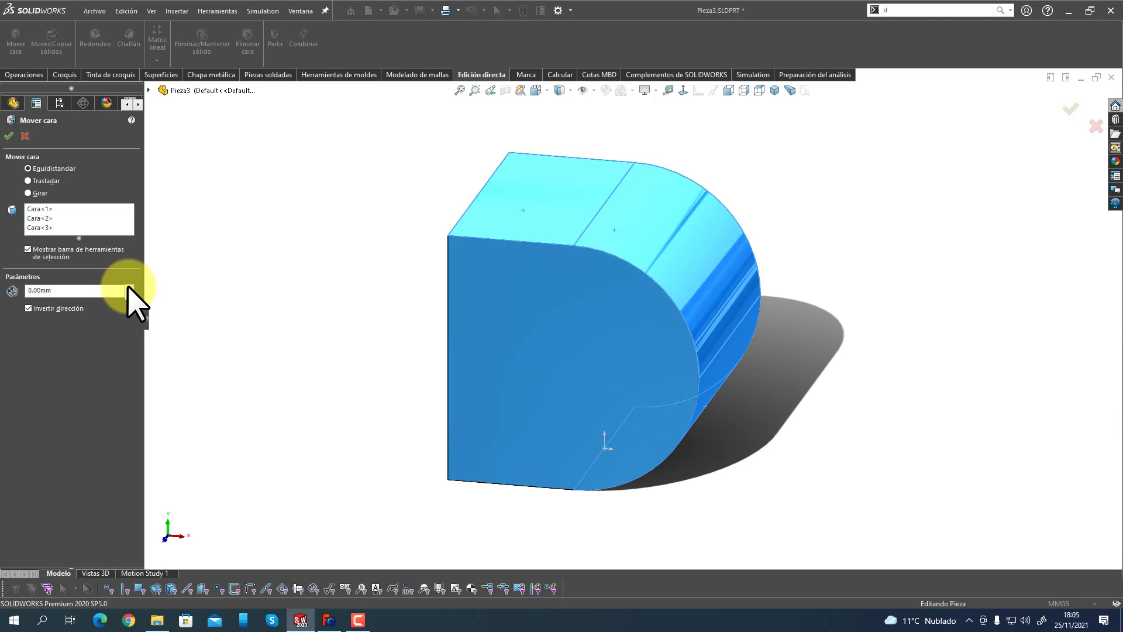
pyautogui.click(129, 288)
# Reverse the offset so the faces grow outward, and confirm the 7 mm offset.
pyautogui.moveTo(413, 381); pyautogui.dragTo(392, 331, button='middle')
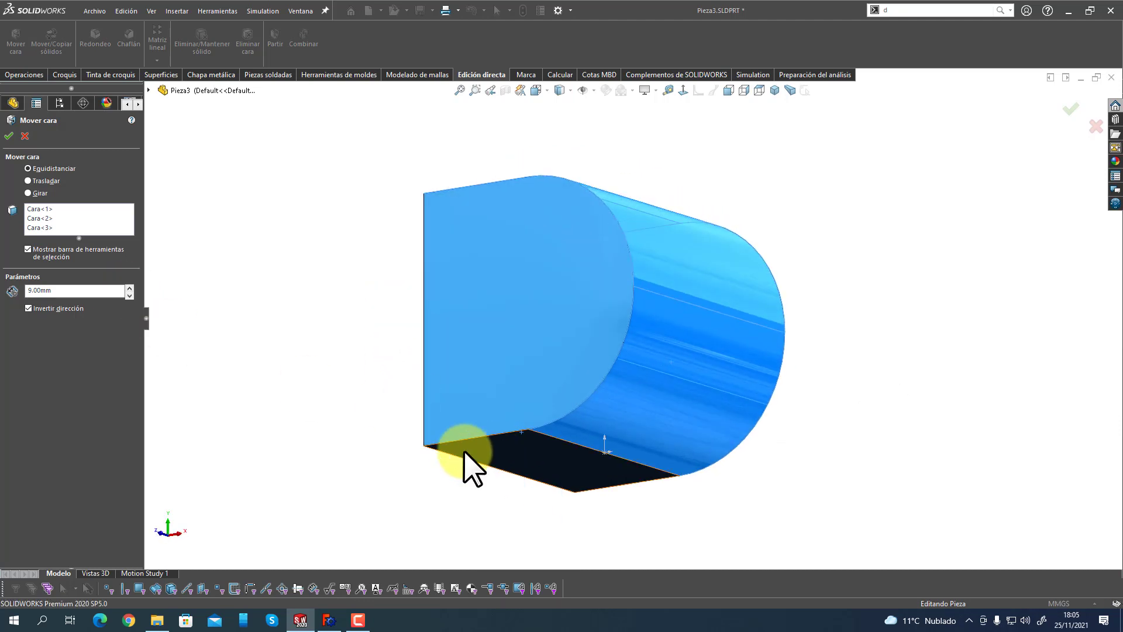
pyautogui.moveTo(465, 453); pyautogui.dragTo(427, 395, button='middle')
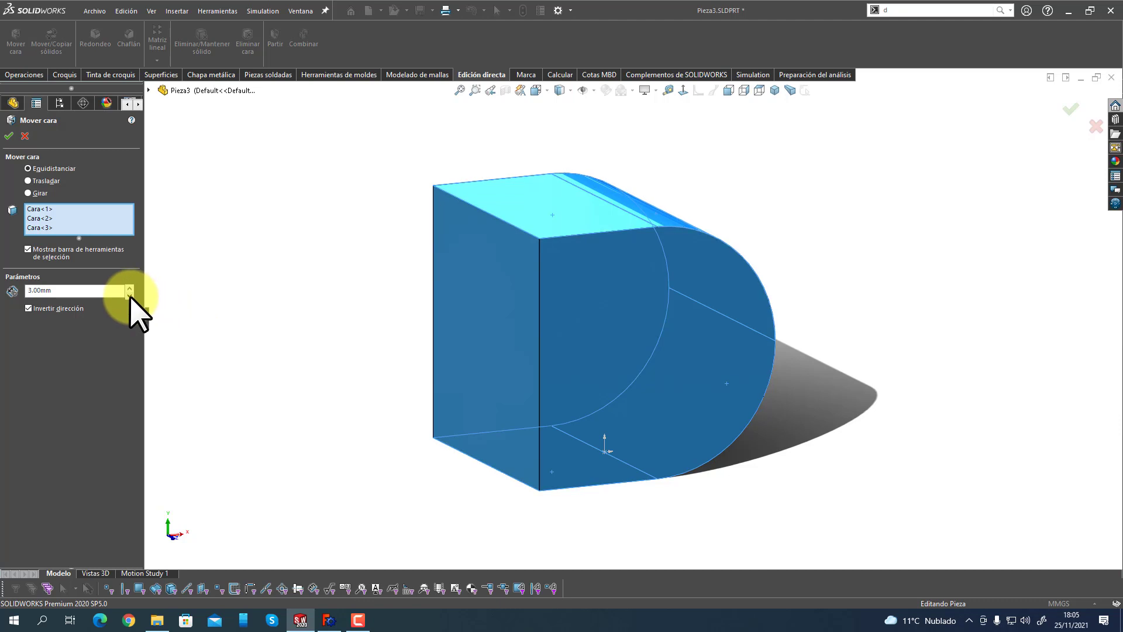
pyautogui.click(76, 311)
pyautogui.moveTo(349, 319); pyautogui.dragTo(225, 259, button='middle')
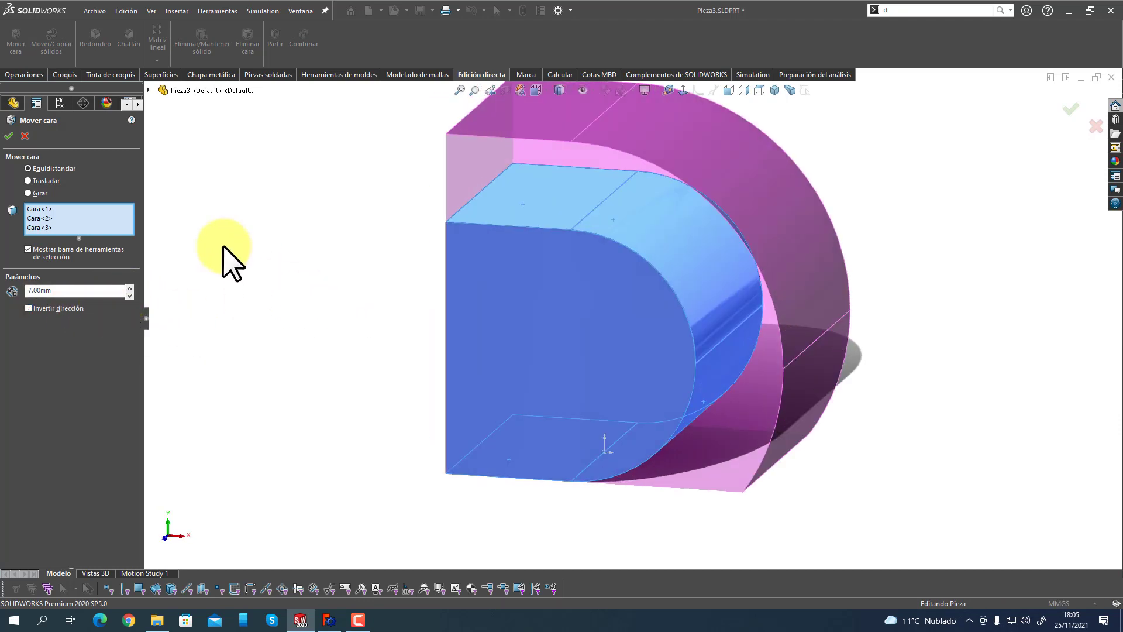
pyautogui.press('Return')
pyautogui.scroll(-3, 326, 321)
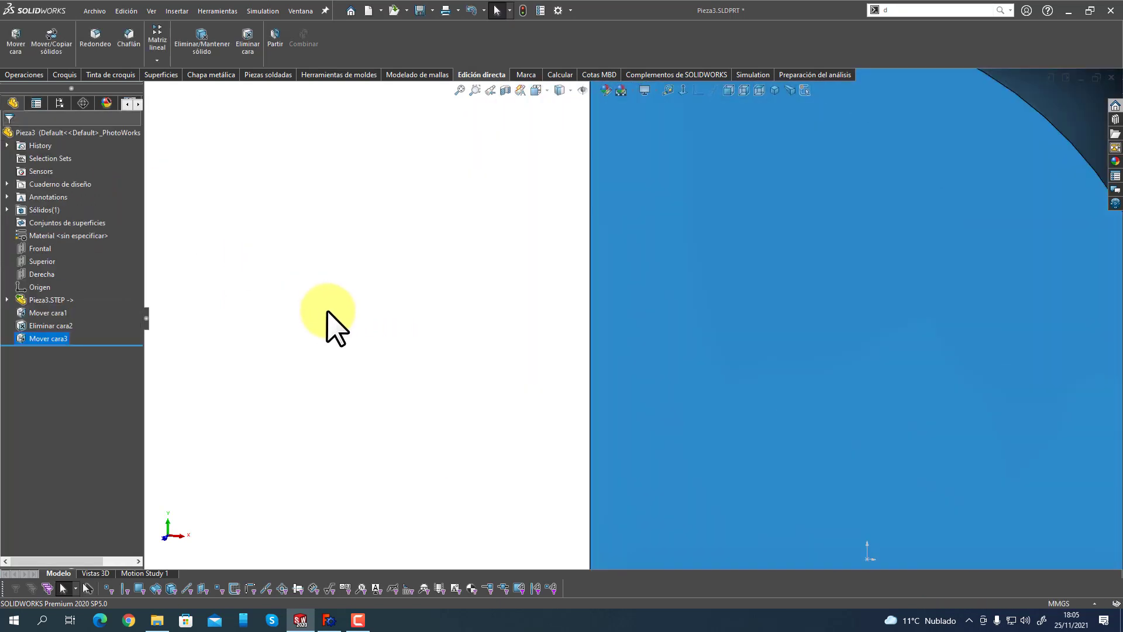
pyautogui.scroll(5, 386, 404)
pyautogui.moveTo(860, 354); pyautogui.dragTo(632, 334, button='middle')
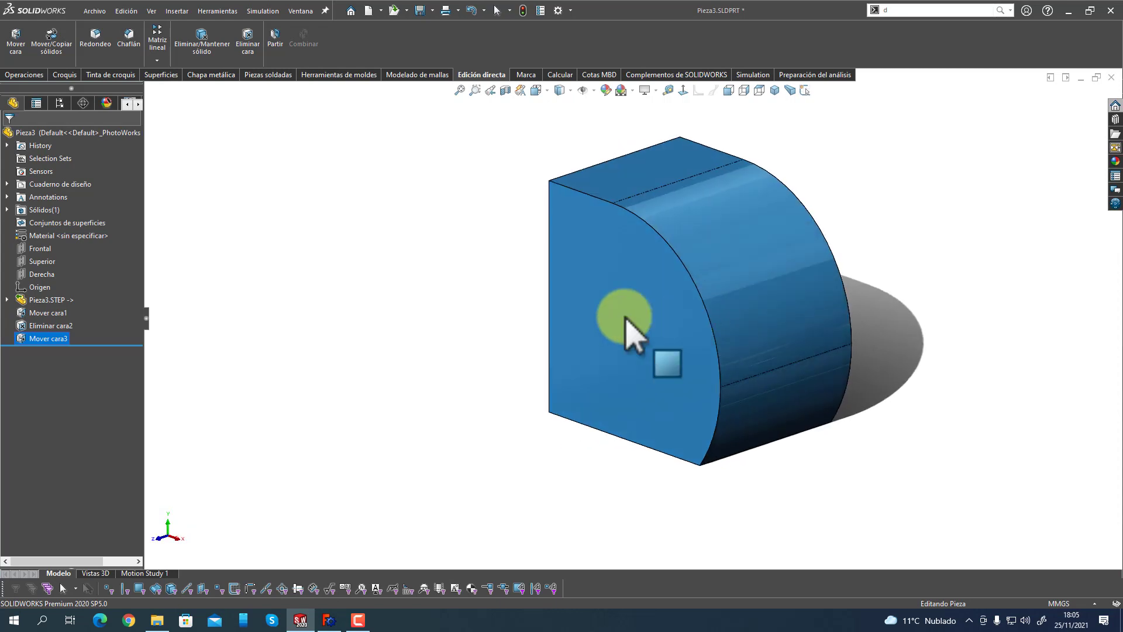
# Translate the flat end face 15 mm outward along X to lengthen the block.
pyautogui.moveTo(283, 170); pyautogui.dragTo(359, 216, button='middle')
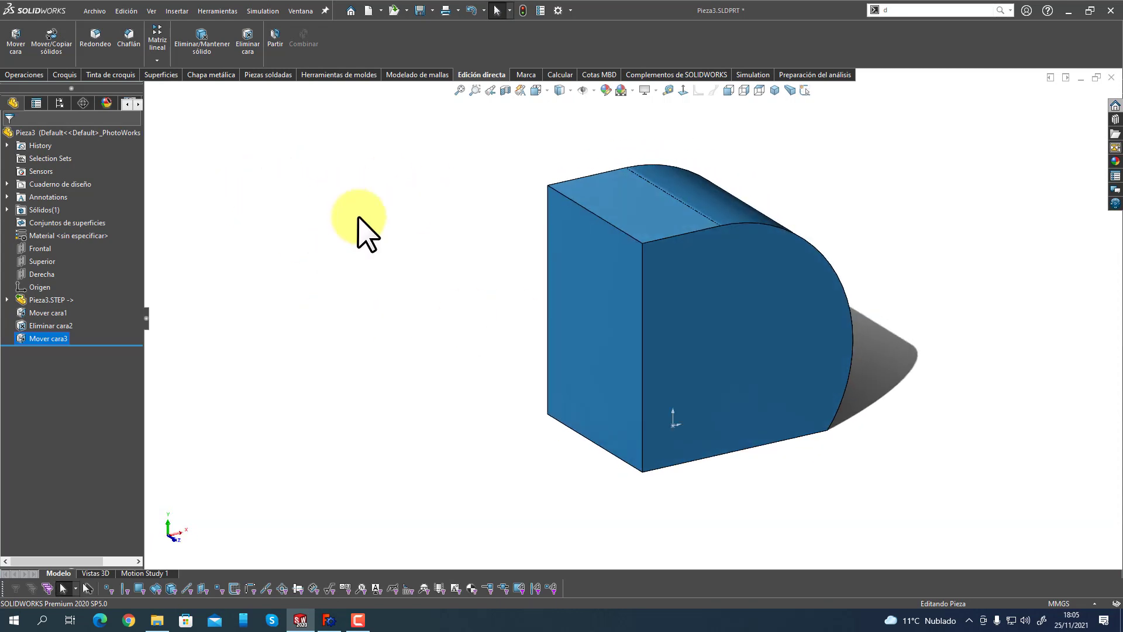
pyautogui.click(625, 276)
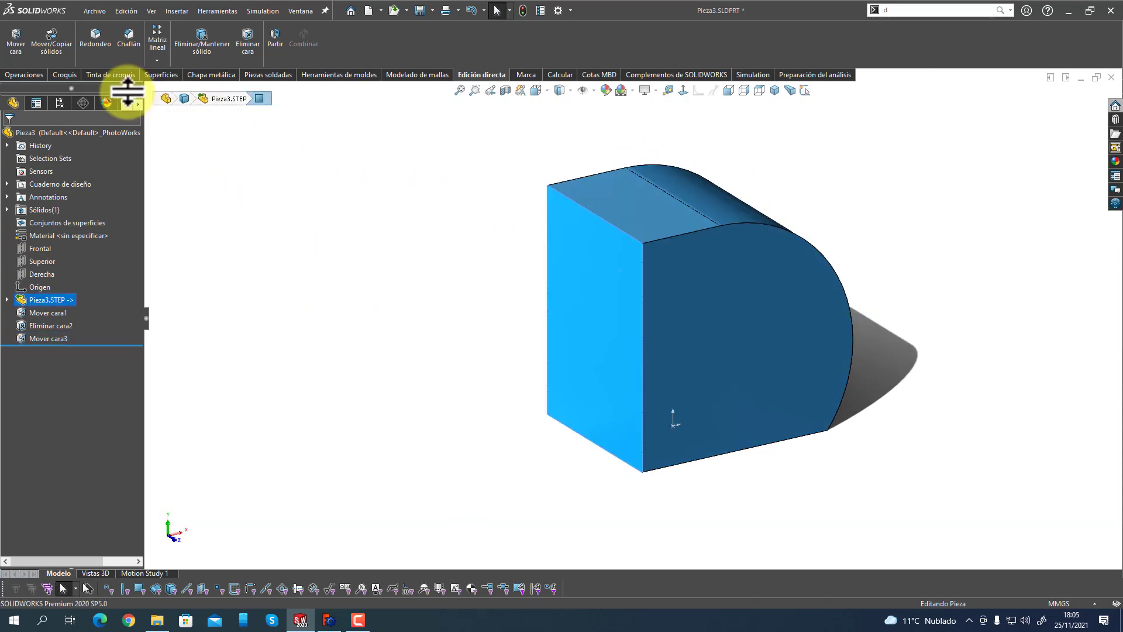
pyautogui.click(26, 52)
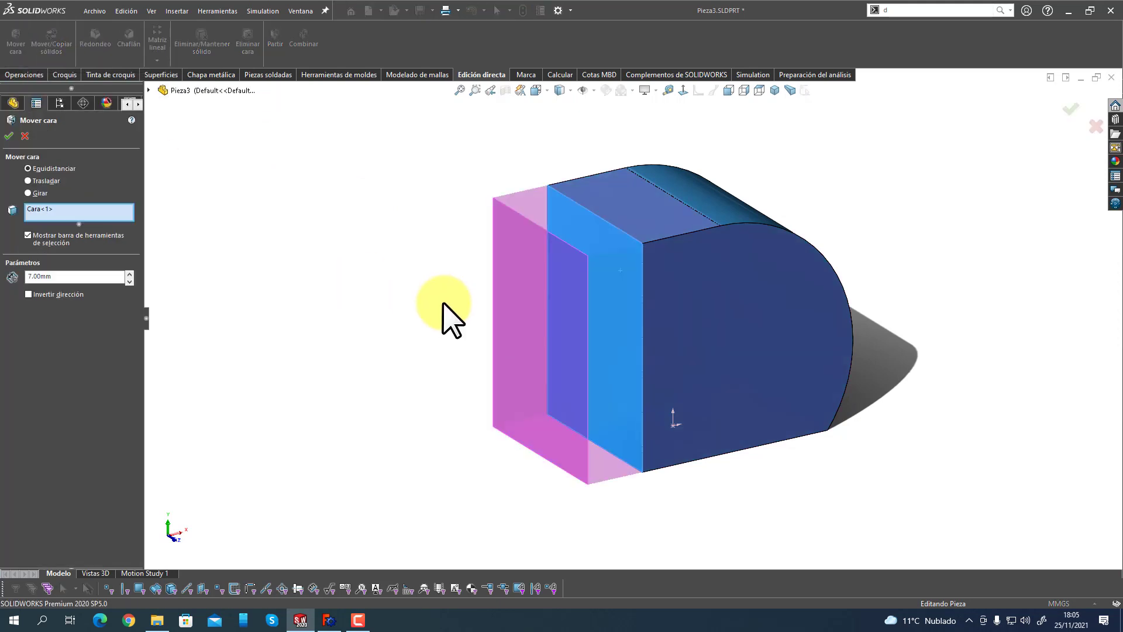
pyautogui.click(46, 180)
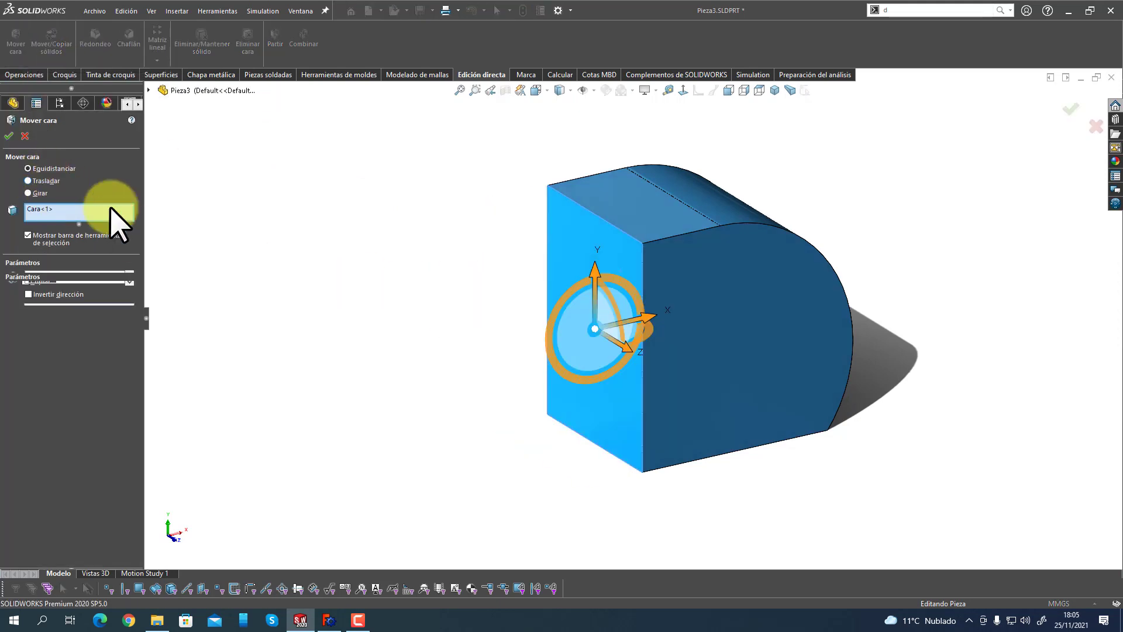
pyautogui.moveTo(687, 324); pyautogui.dragTo(515, 322)
pyautogui.click(9, 136)
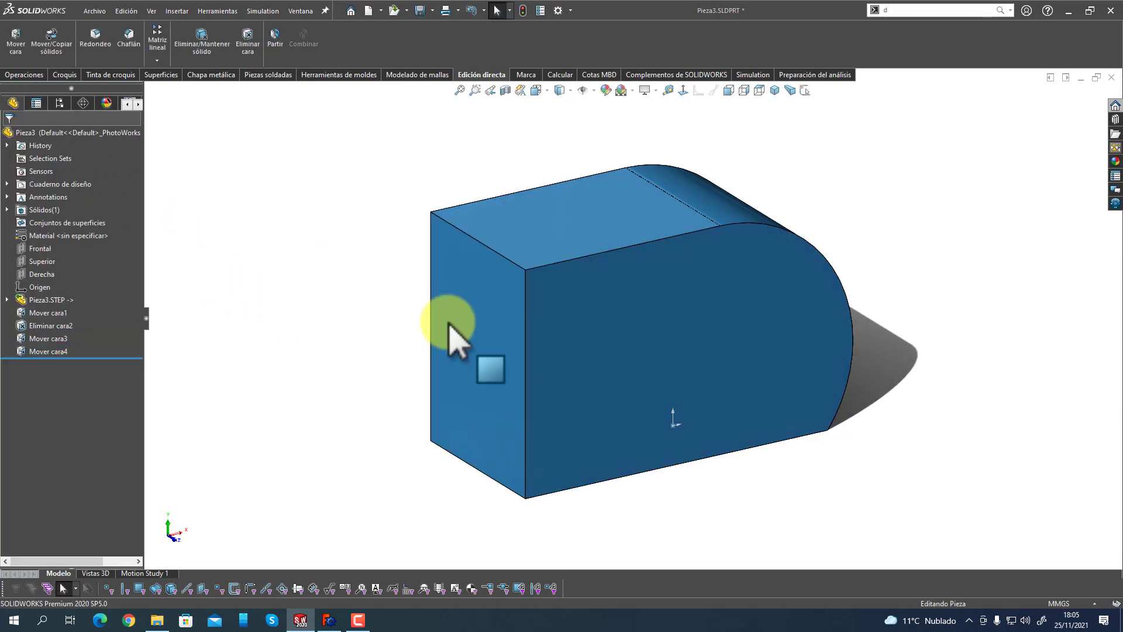
pyautogui.click(451, 327)
# Rotate the flat end face 12° about its bottom edge, with the direction reversed.
pyautogui.click(14, 53)
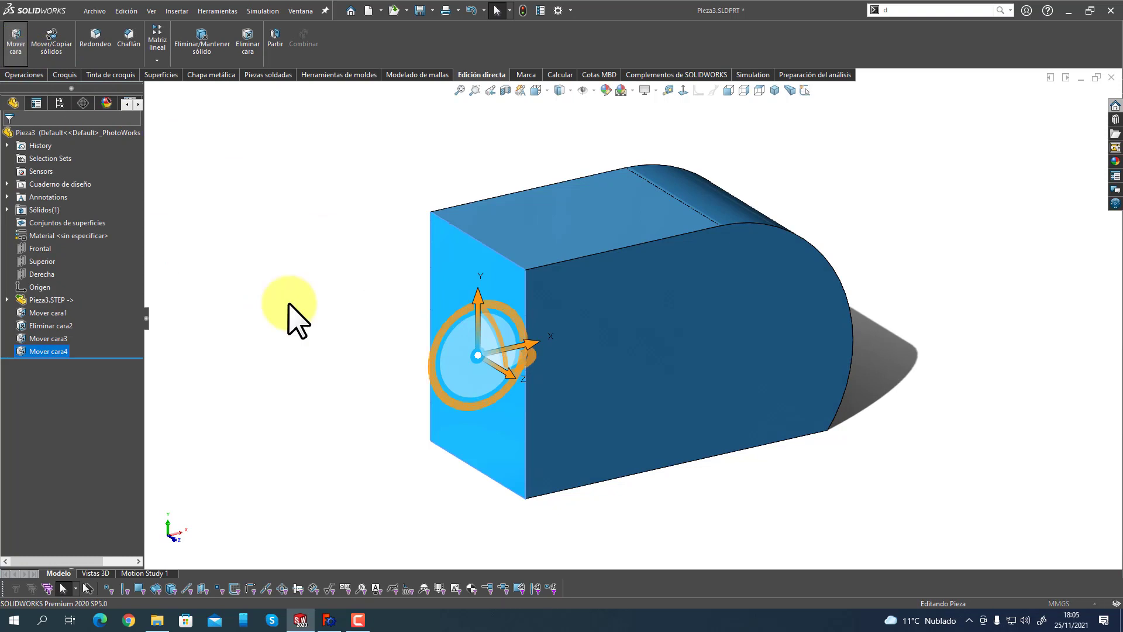
pyautogui.click(37, 192)
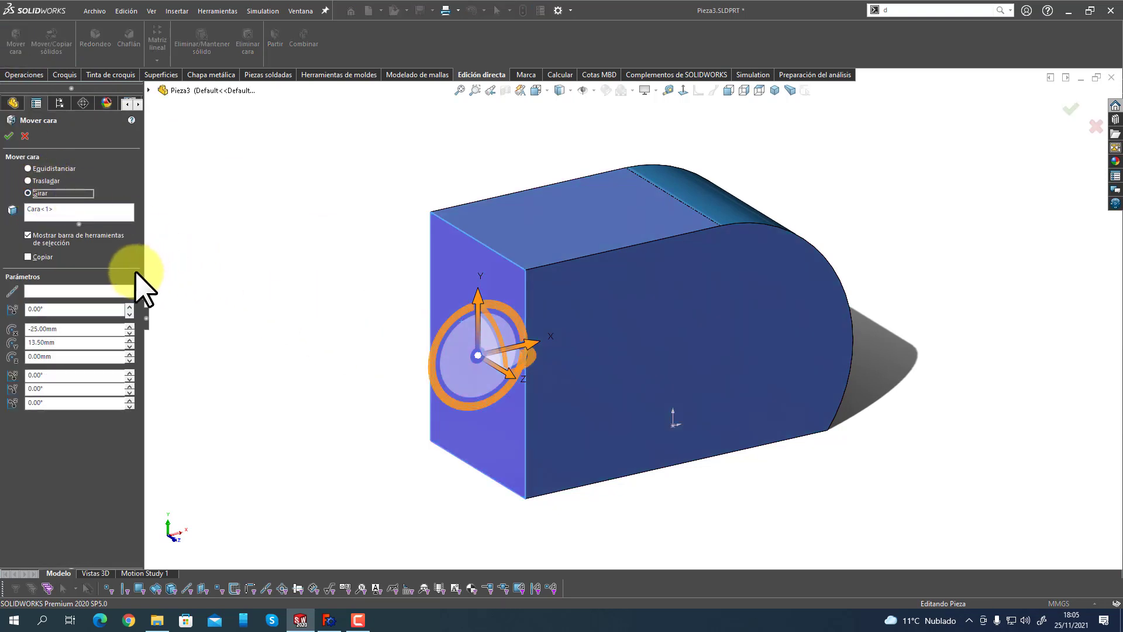
pyautogui.click(115, 291)
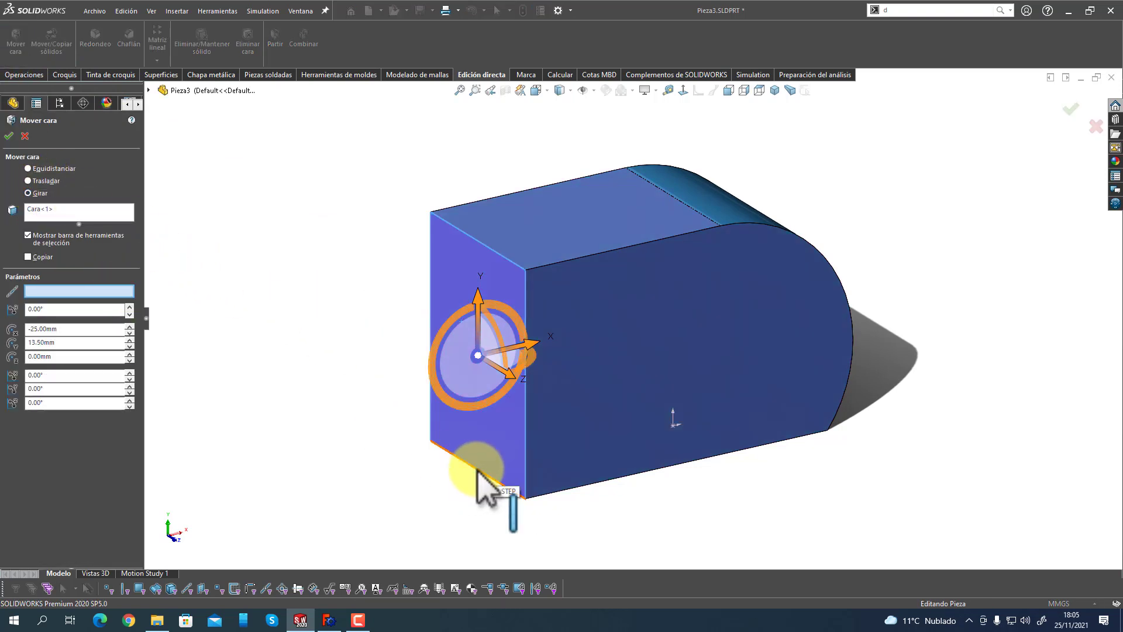
pyautogui.click(477, 486)
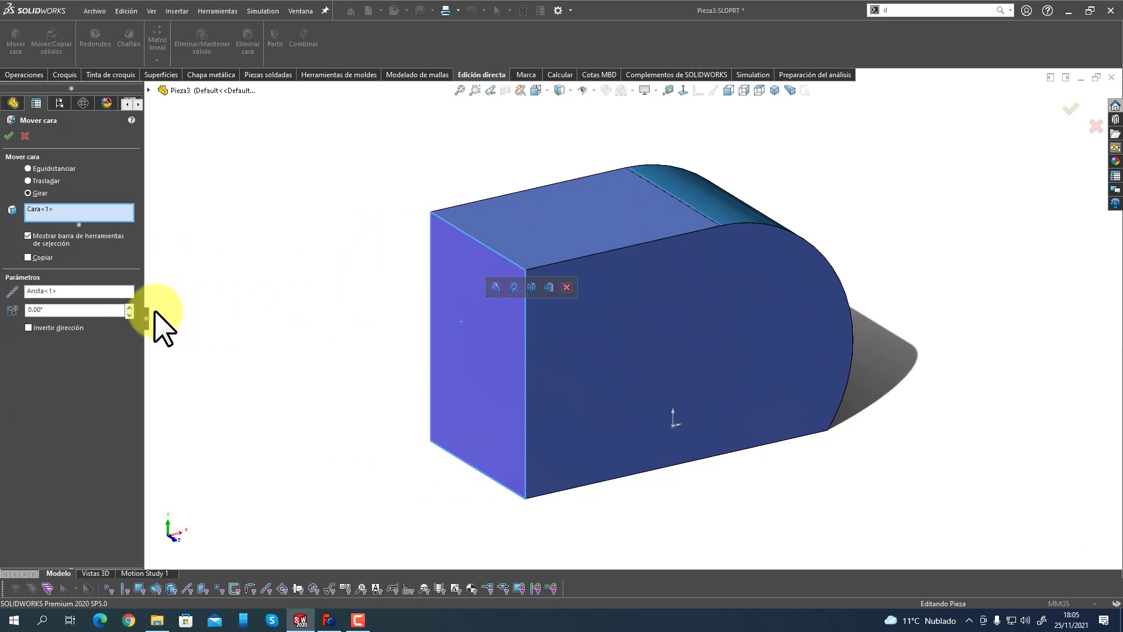
pyautogui.click(129, 307)
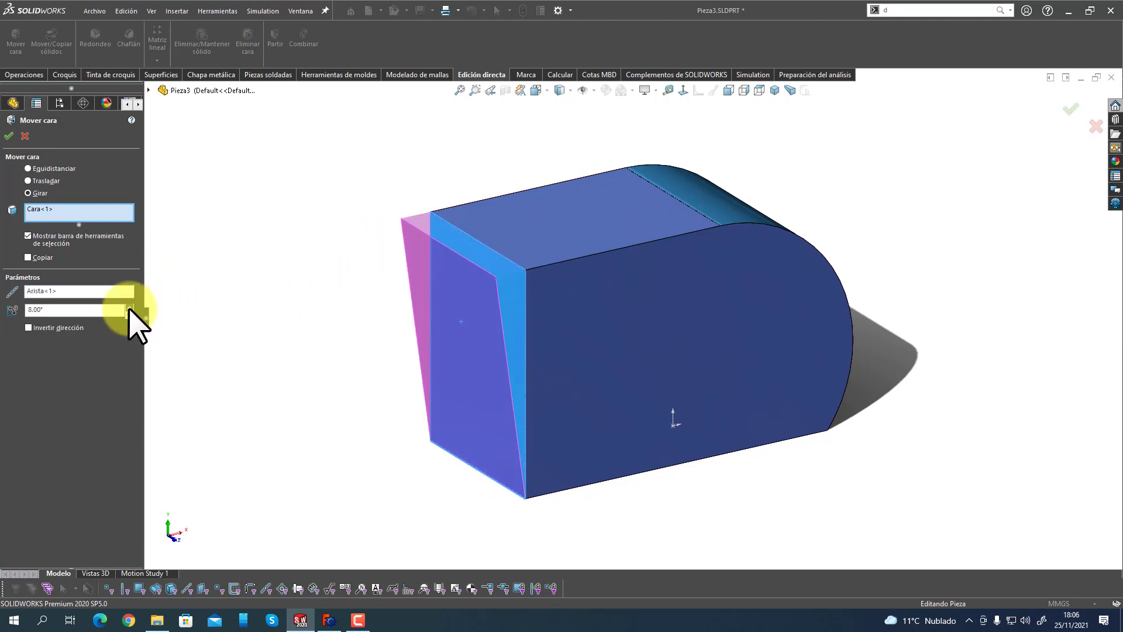
pyautogui.click(69, 328)
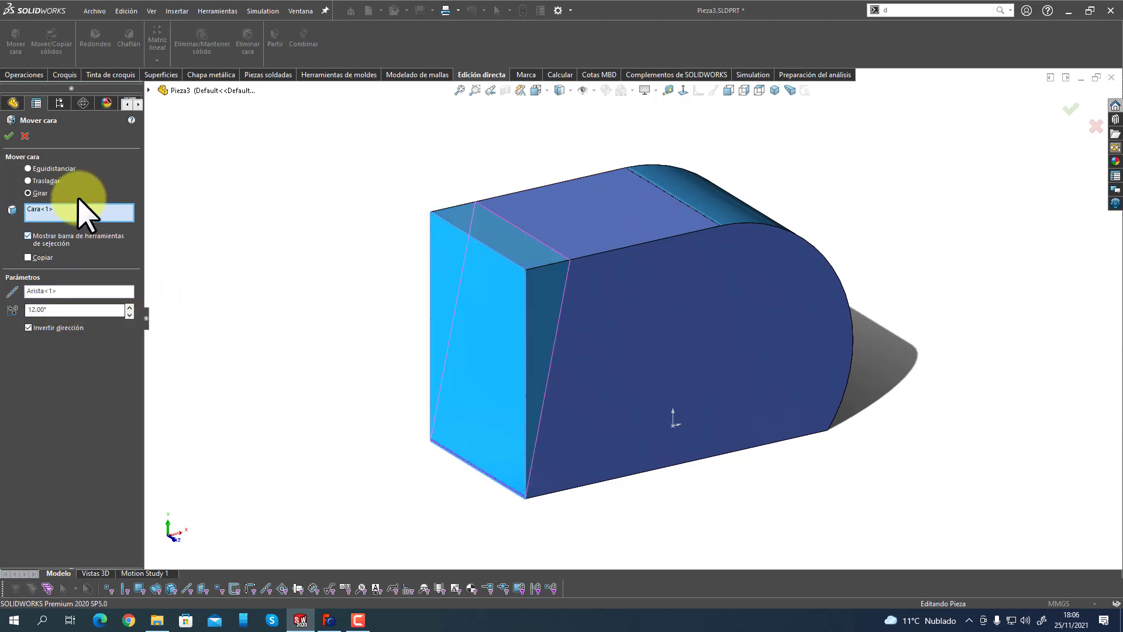
pyautogui.click(10, 136)
pyautogui.moveTo(369, 339); pyautogui.dragTo(416, 338, button='middle')
# Switch to FreeCAD and orbit the defeatured Defeatured003 block.
pyautogui.click(354, 586)
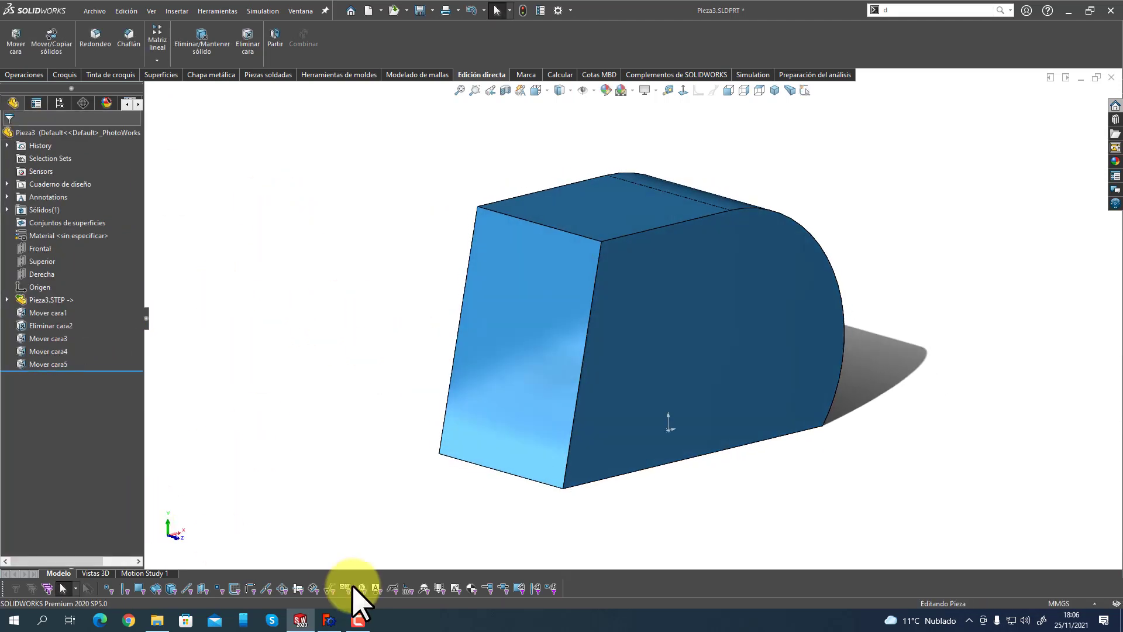
pyautogui.click(329, 620)
pyautogui.moveTo(339, 489); pyautogui.dragTo(654, 345, button='middle')
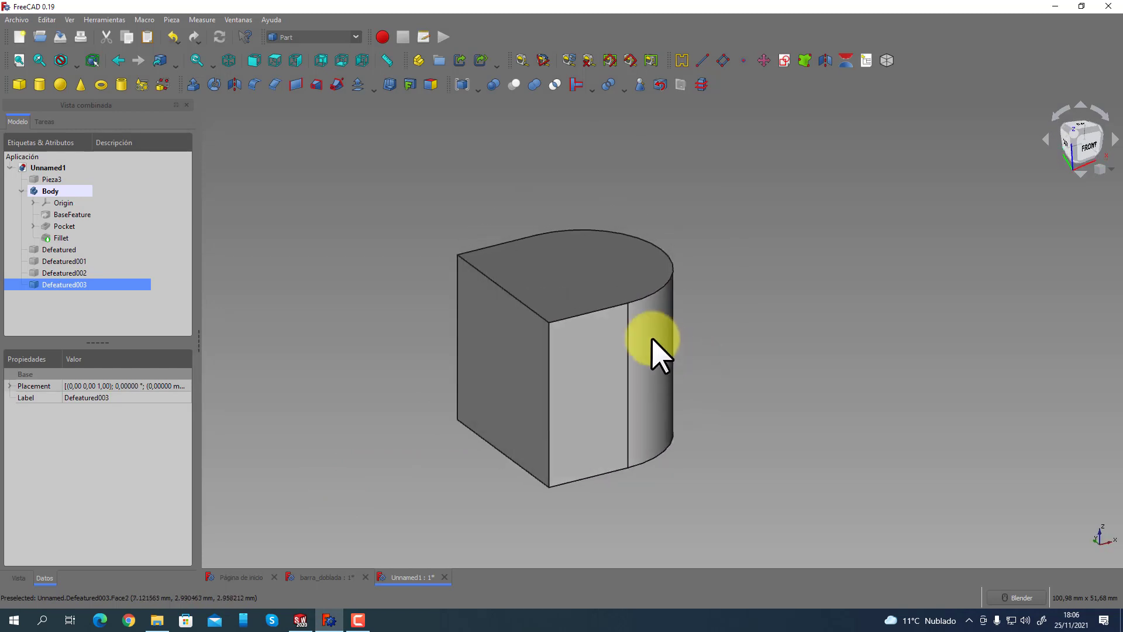
# Switch FreeCAD to the Part Design workbench and orbit the defeatured part to show its top.
pyautogui.click(582, 289)
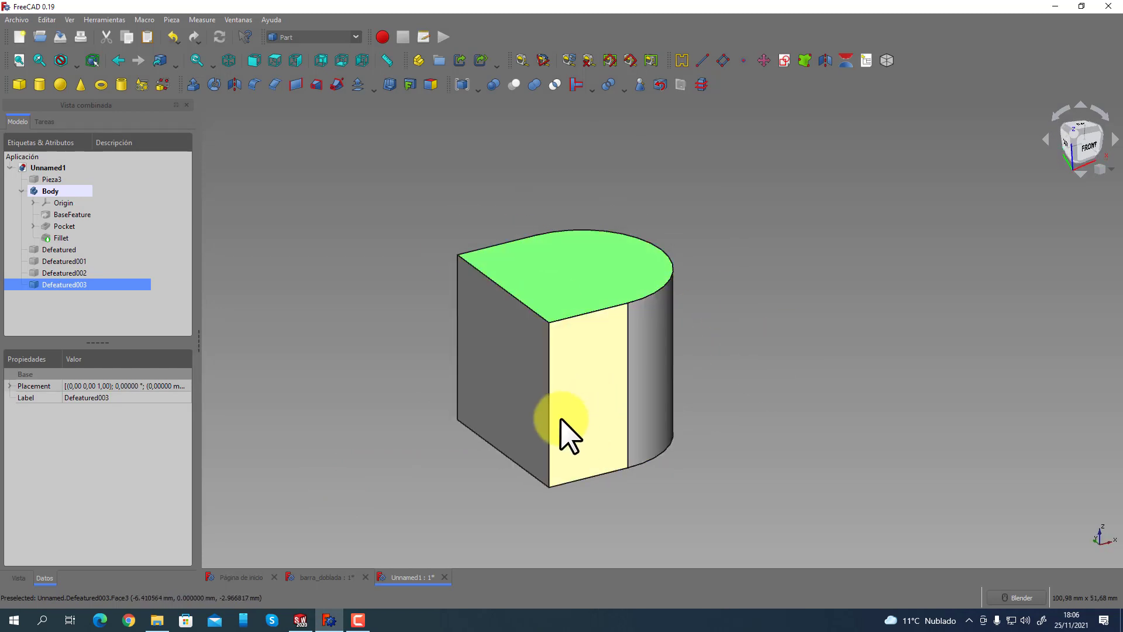
pyautogui.click(773, 256)
pyautogui.moveTo(772, 255); pyautogui.dragTo(774, 370, button='middle')
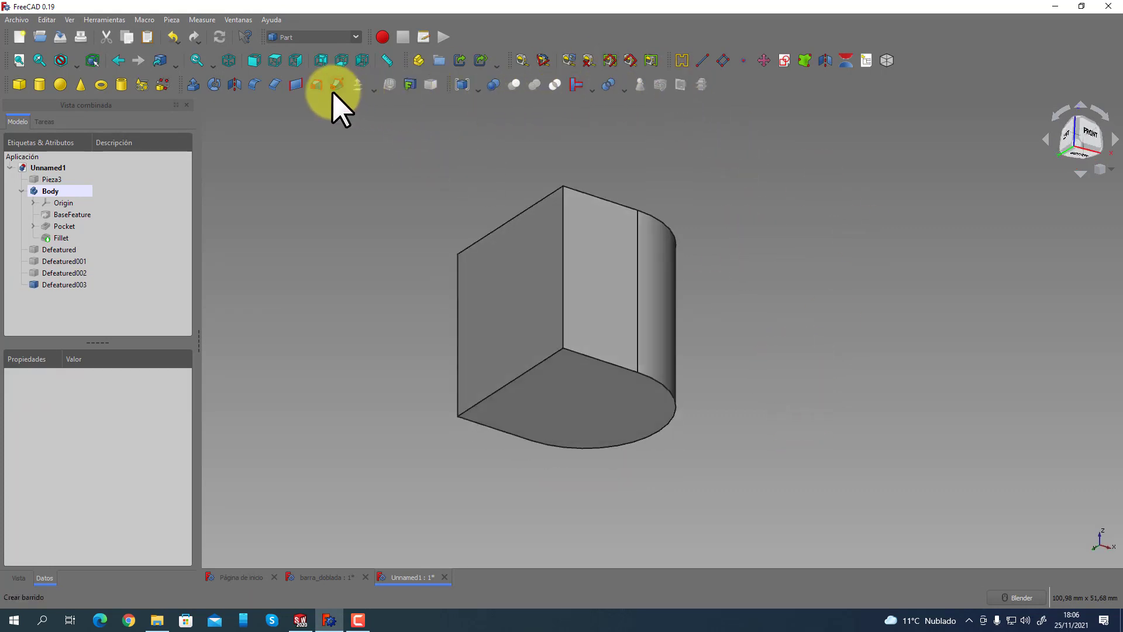
pyautogui.click(355, 37)
pyautogui.click(325, 161)
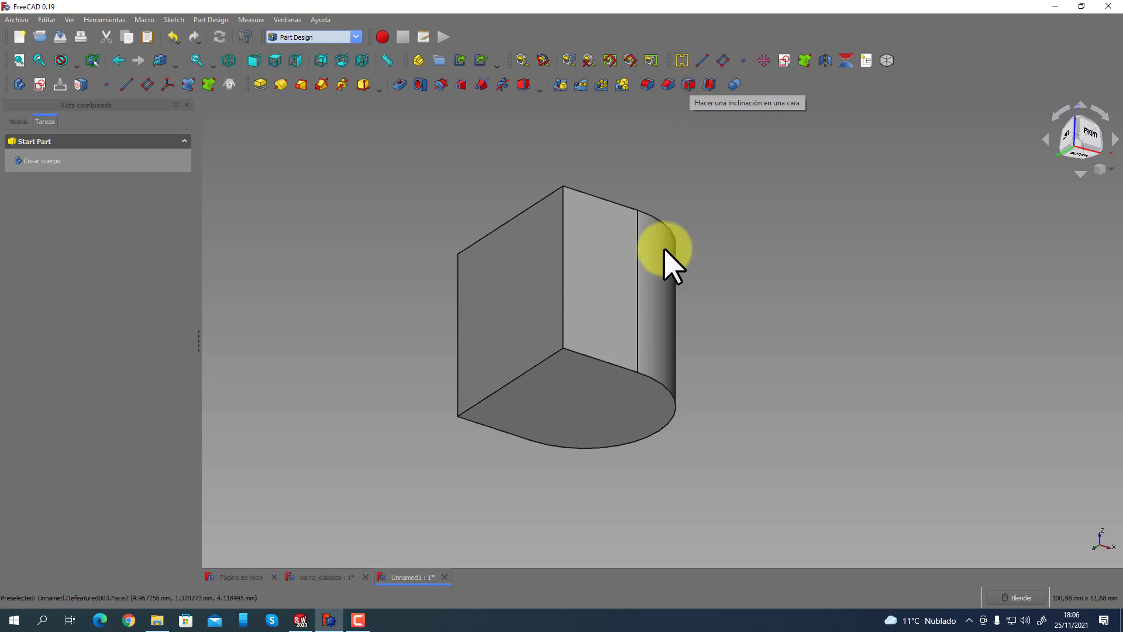
pyautogui.moveTo(476, 233); pyautogui.dragTo(497, 308, button='middle')
pyautogui.click(117, 168)
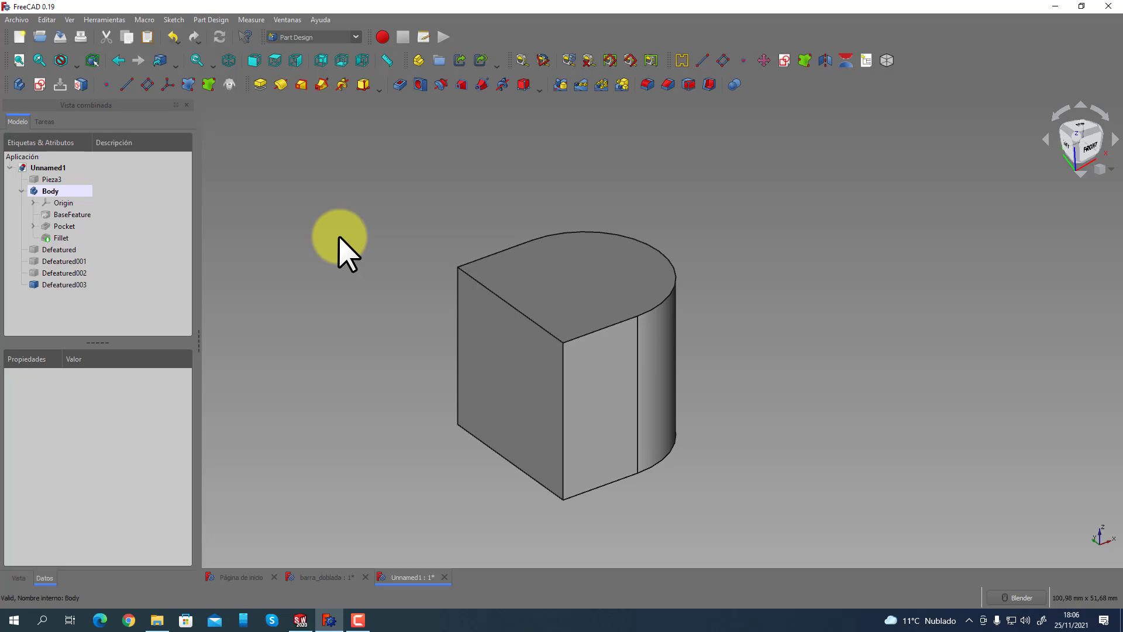
# Orbit the SolidWorks part and then the FreeCAD part to compare the two versions.
pyautogui.click(301, 620)
pyautogui.moveTo(276, 283); pyautogui.dragTo(363, 315, button='middle')
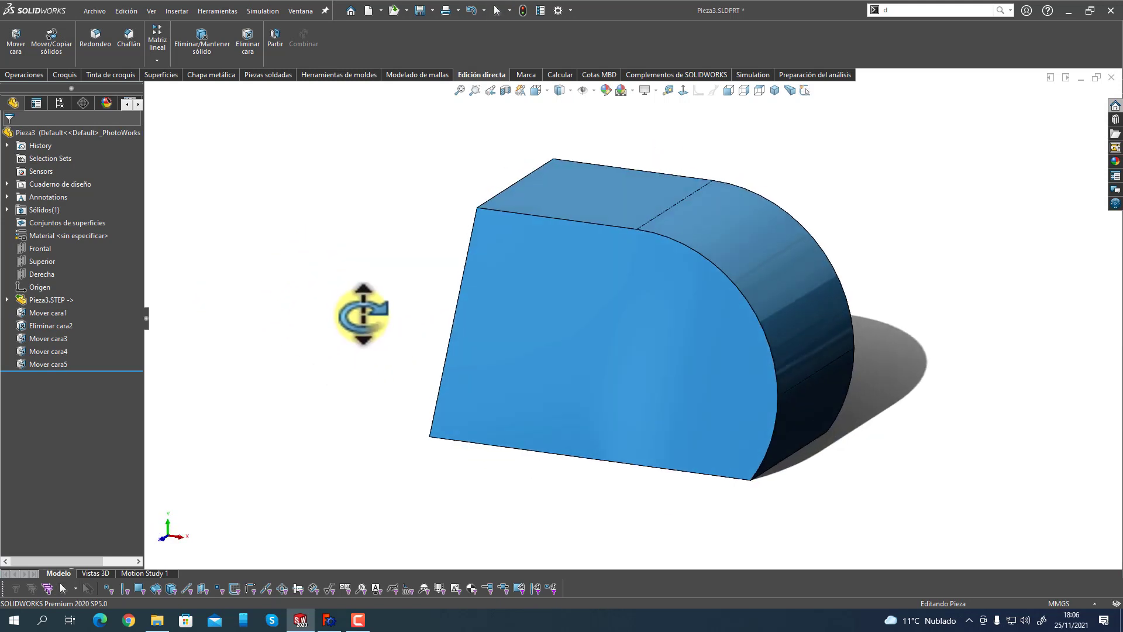
pyautogui.click(327, 617)
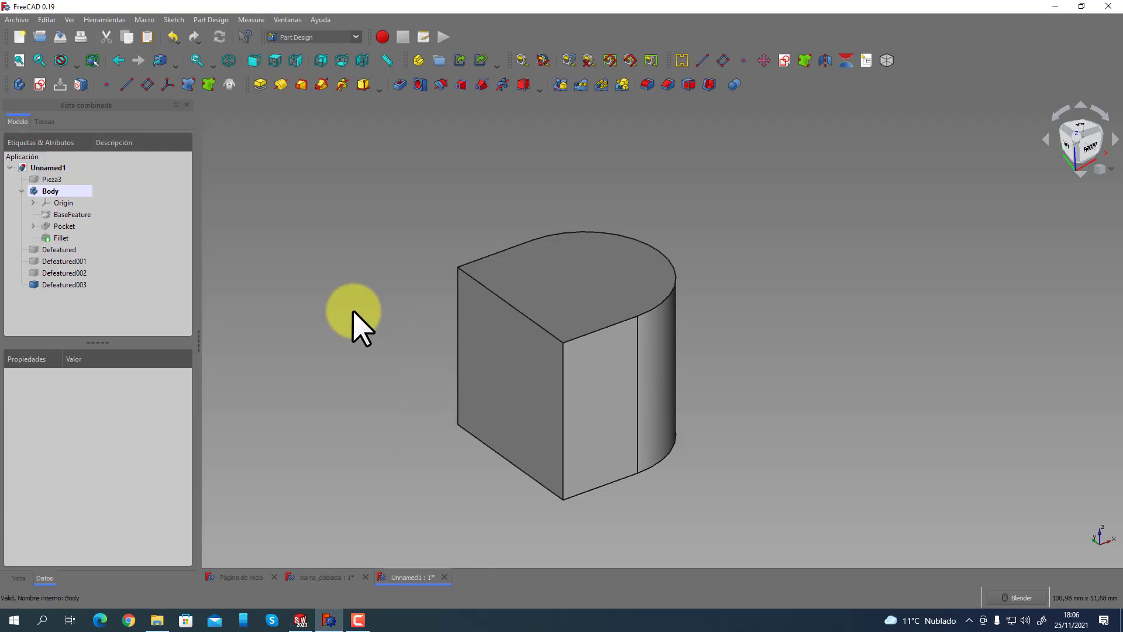
pyautogui.moveTo(323, 333); pyautogui.dragTo(290, 371, button='middle')
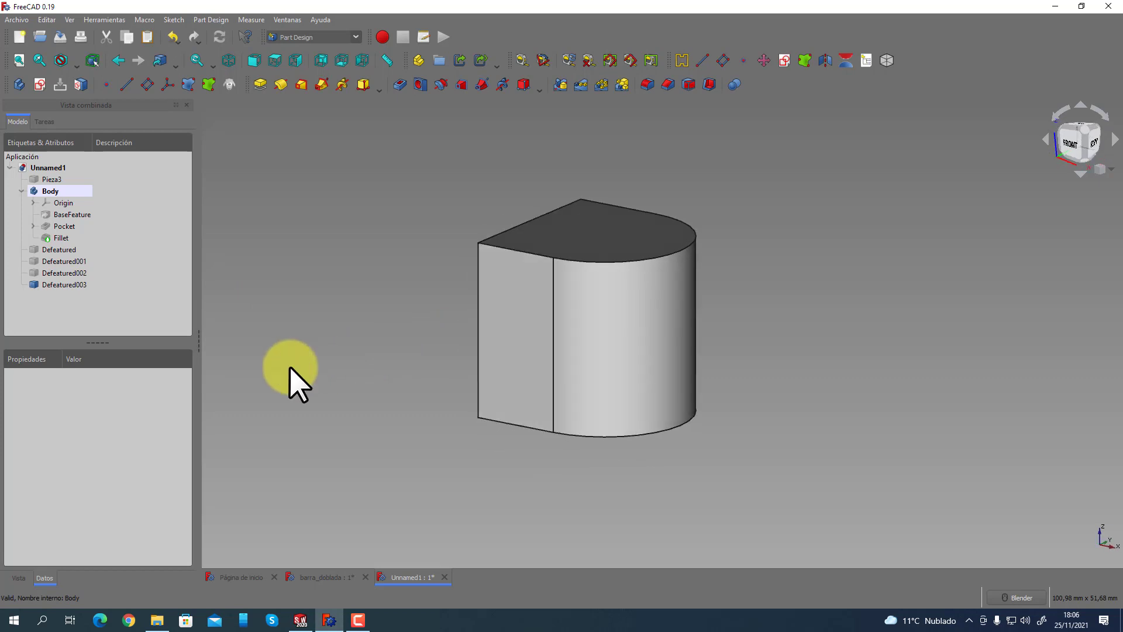